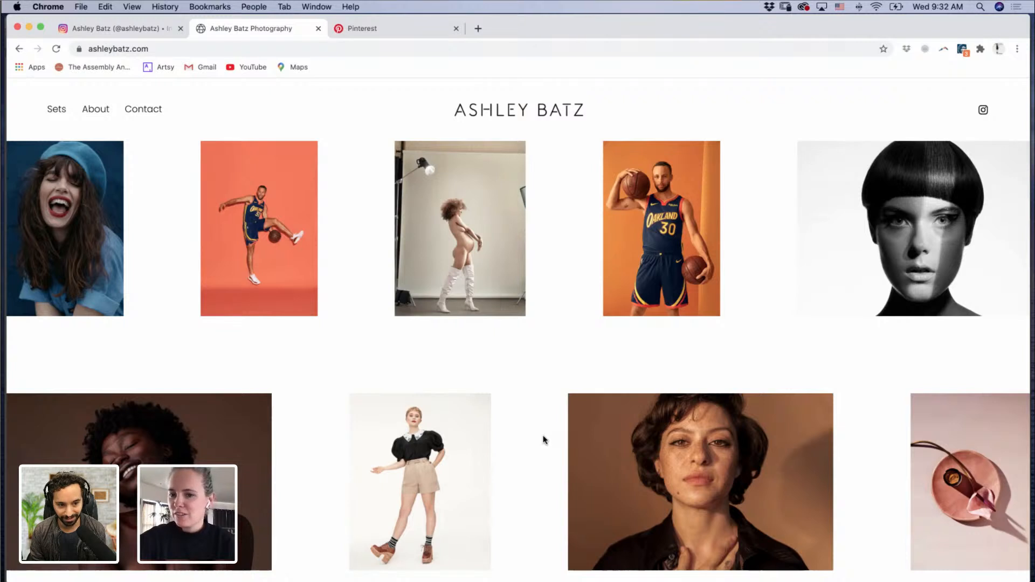
Step: Examine the photographer's portfolio homepage from the first image rows down to the footer, reviewing its portrait, fashion, sports and still-life photographs
scroll(543, 440, "down", 1)
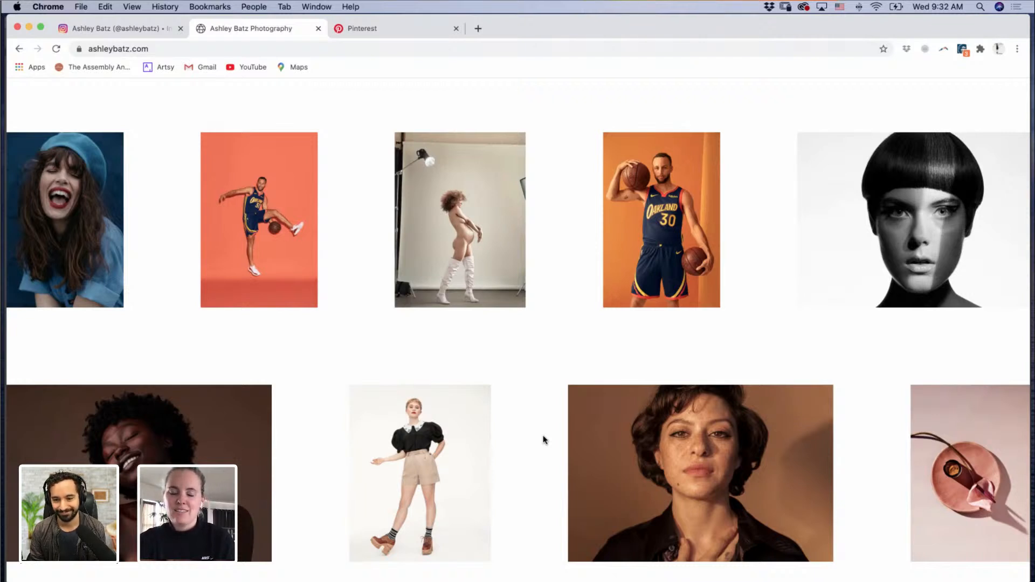
scroll(543, 439, "down", 2)
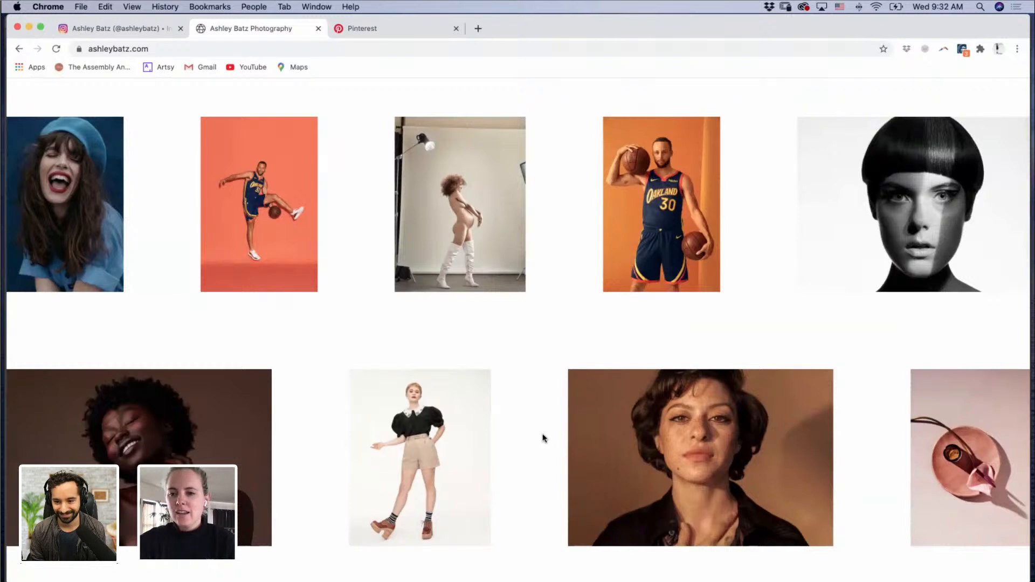
scroll(544, 440, "down", 5)
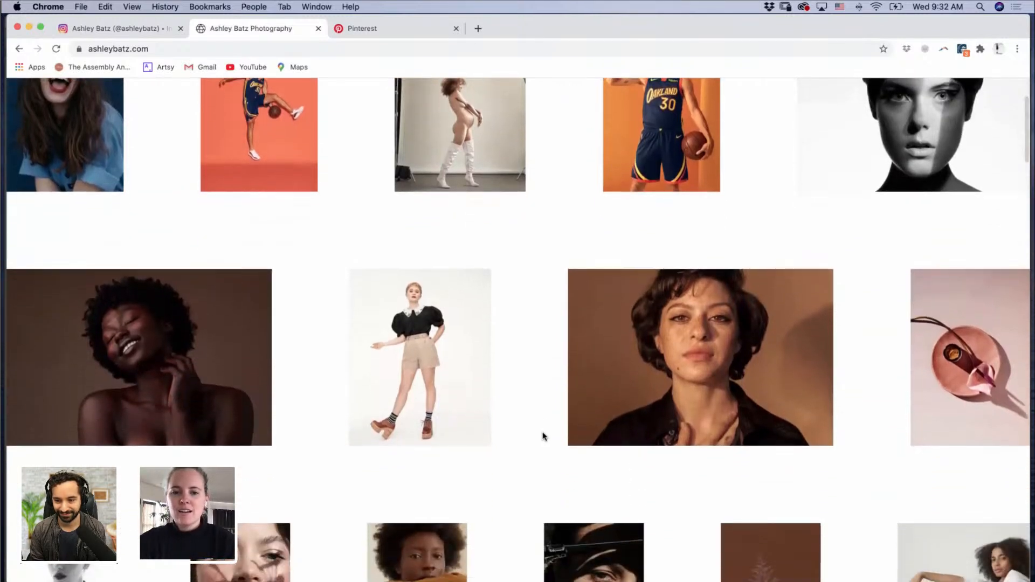
scroll(544, 437, "down", 4)
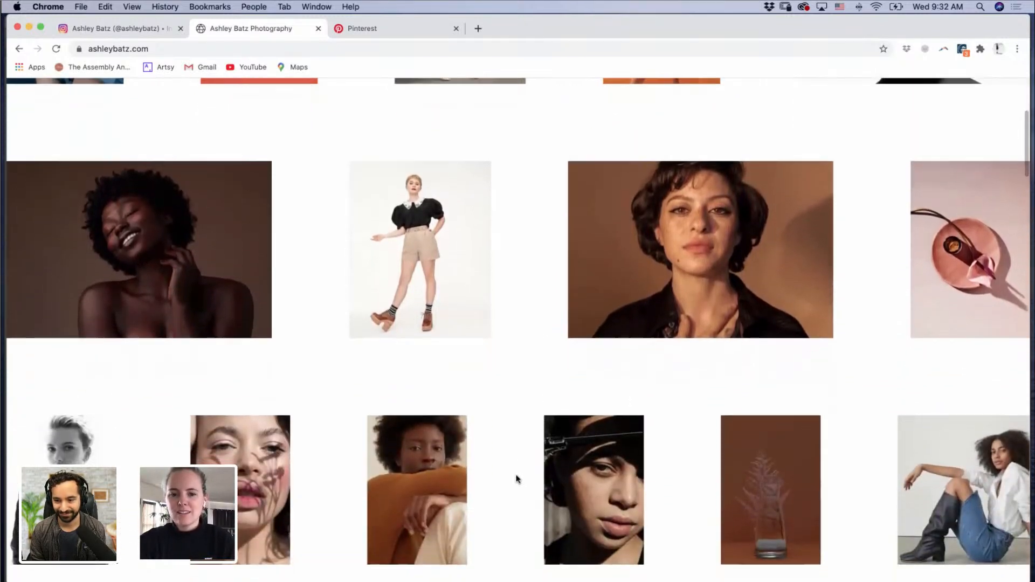
scroll(511, 505, "down", 3)
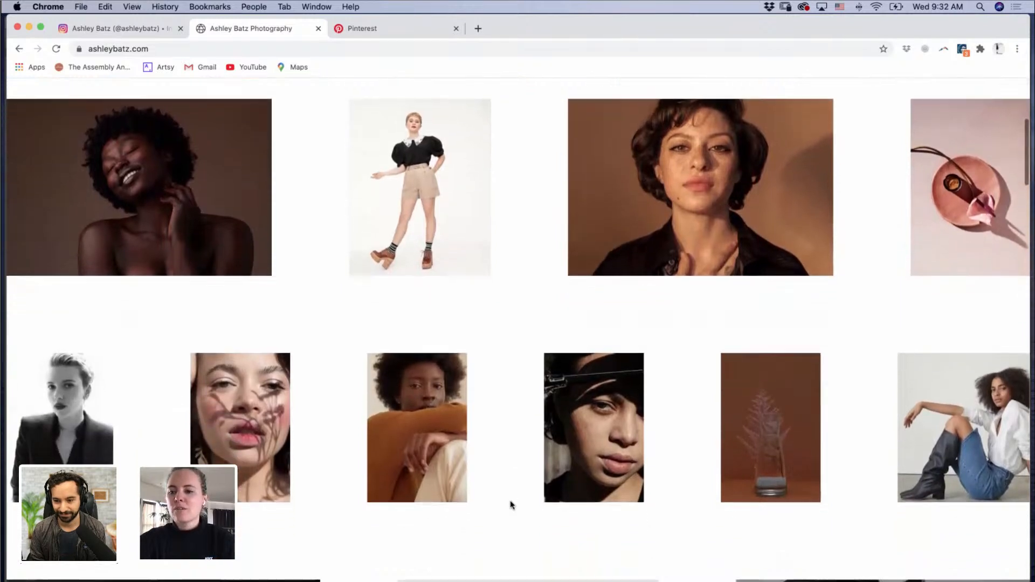
scroll(512, 506, "down", 2)
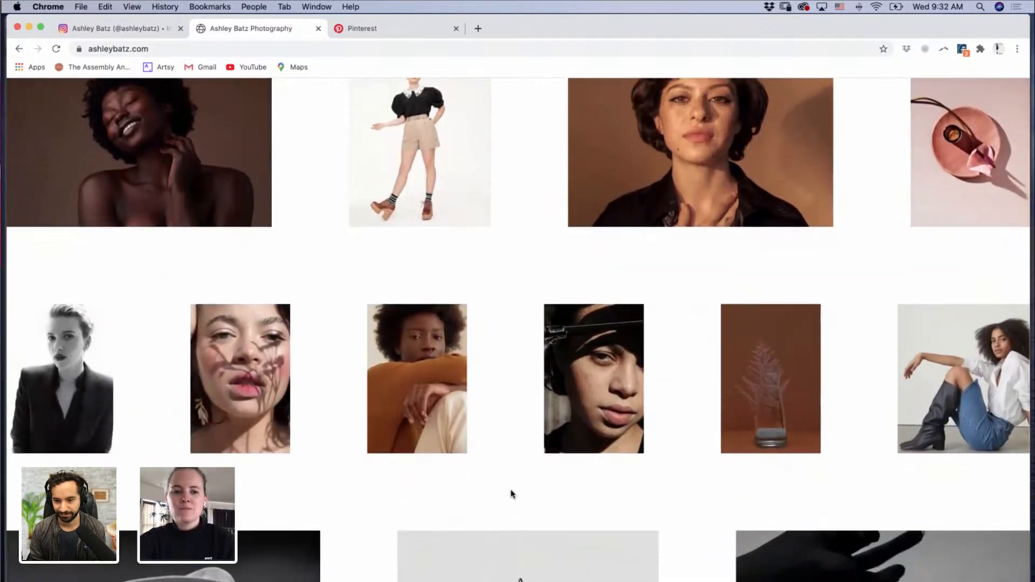
scroll(512, 495, "down", 3)
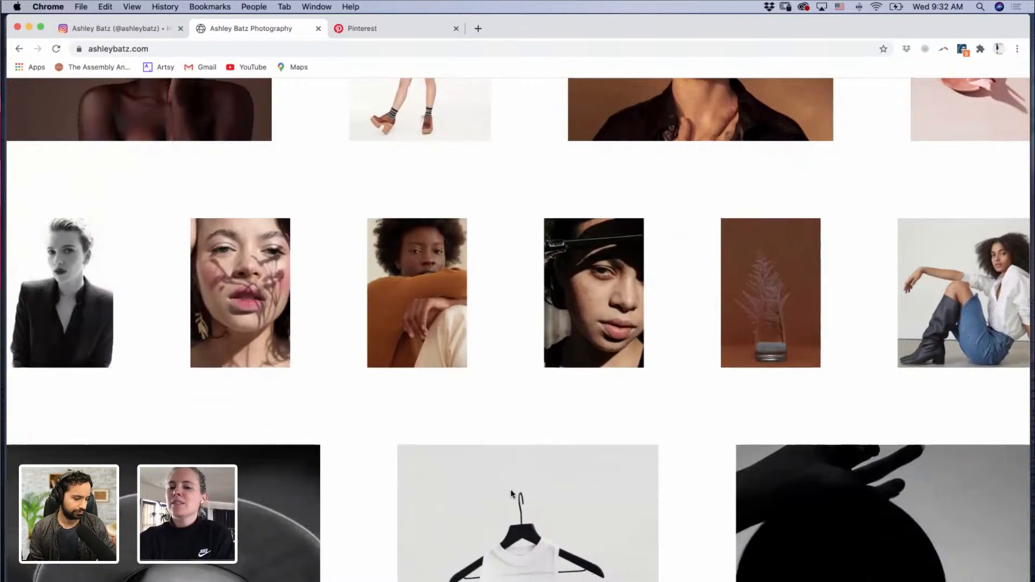
scroll(512, 494, "down", 5)
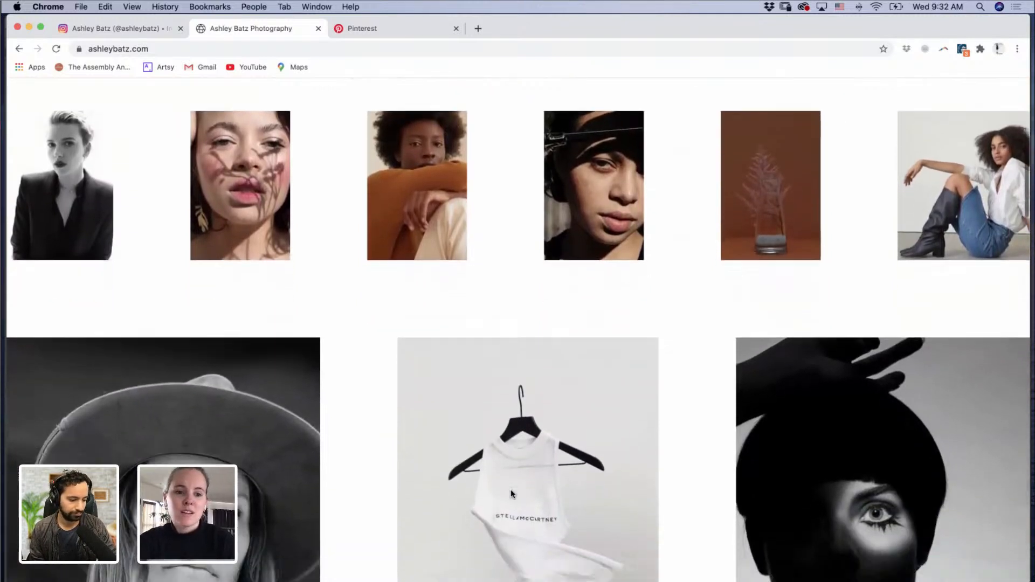
scroll(511, 492, "down", 2)
scroll(511, 487, "down", 3)
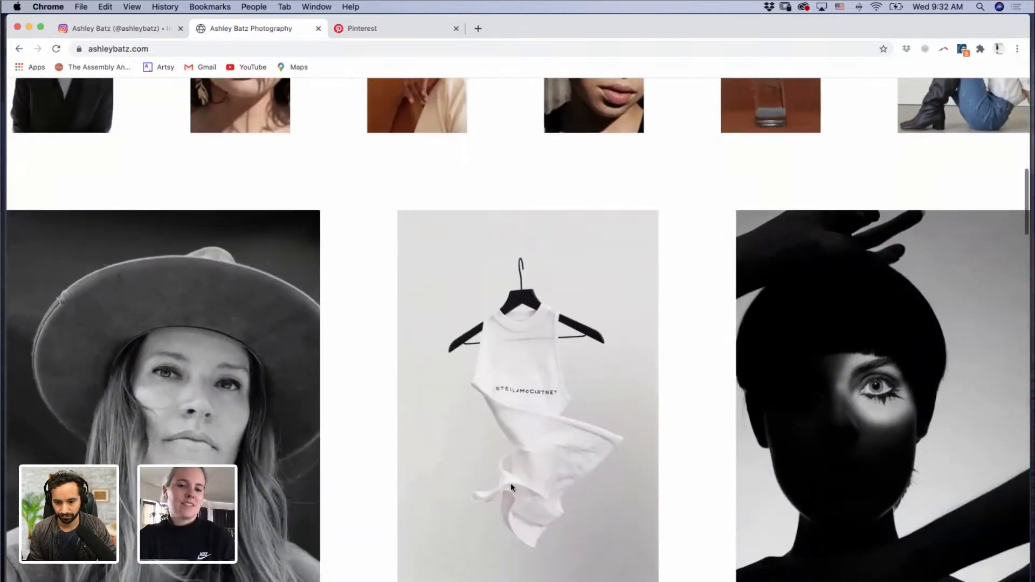
scroll(511, 485, "down", 3)
scroll(512, 477, "down", 1)
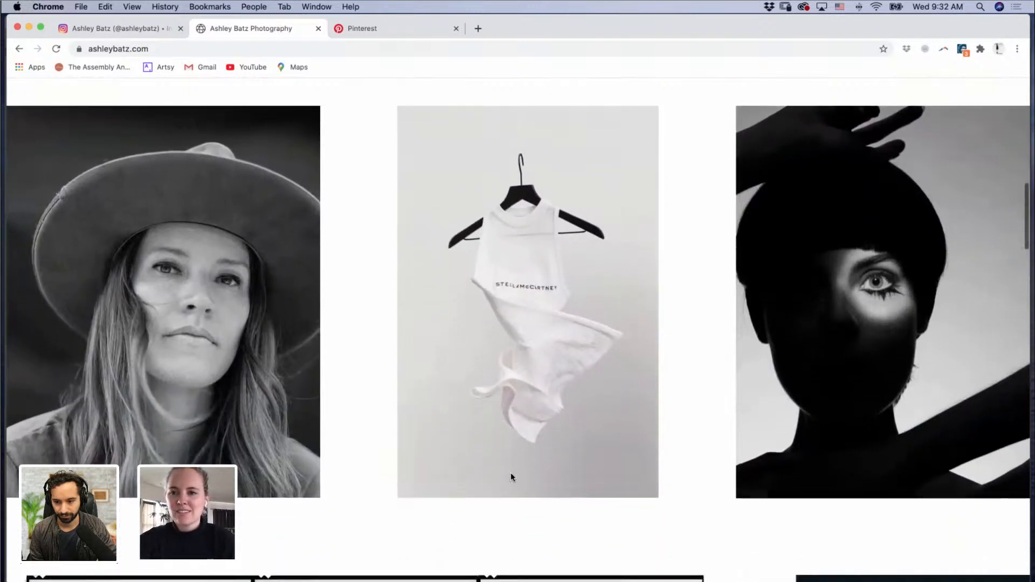
scroll(512, 477, "down", 2)
scroll(512, 464, "down", 1)
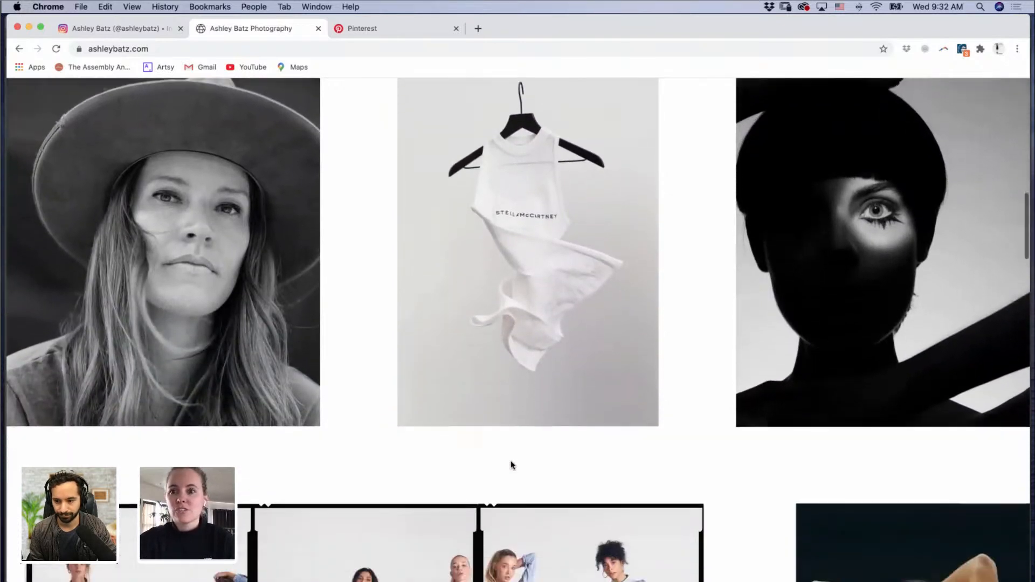
scroll(512, 464, "down", 5)
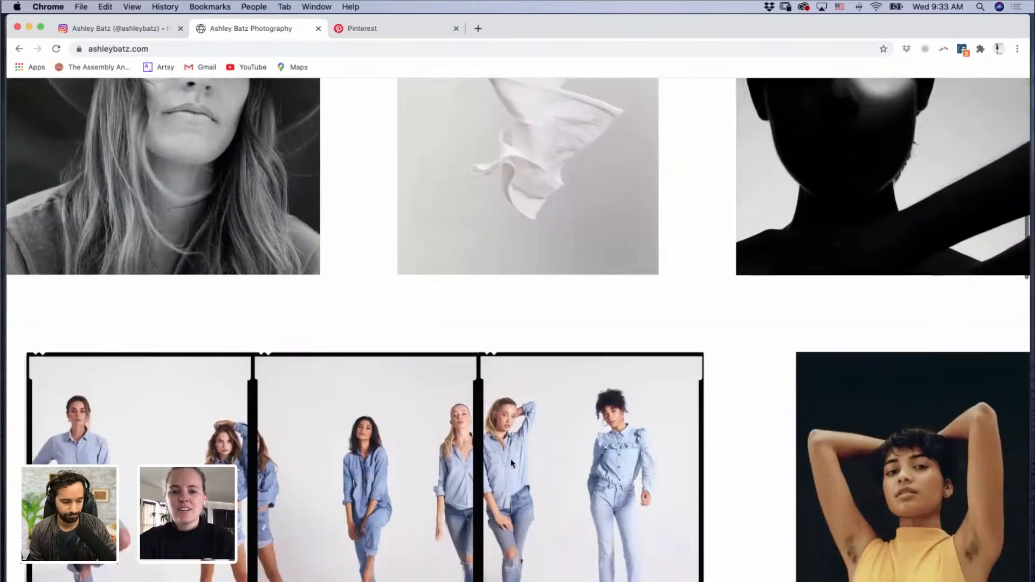
scroll(510, 455, "down", 3)
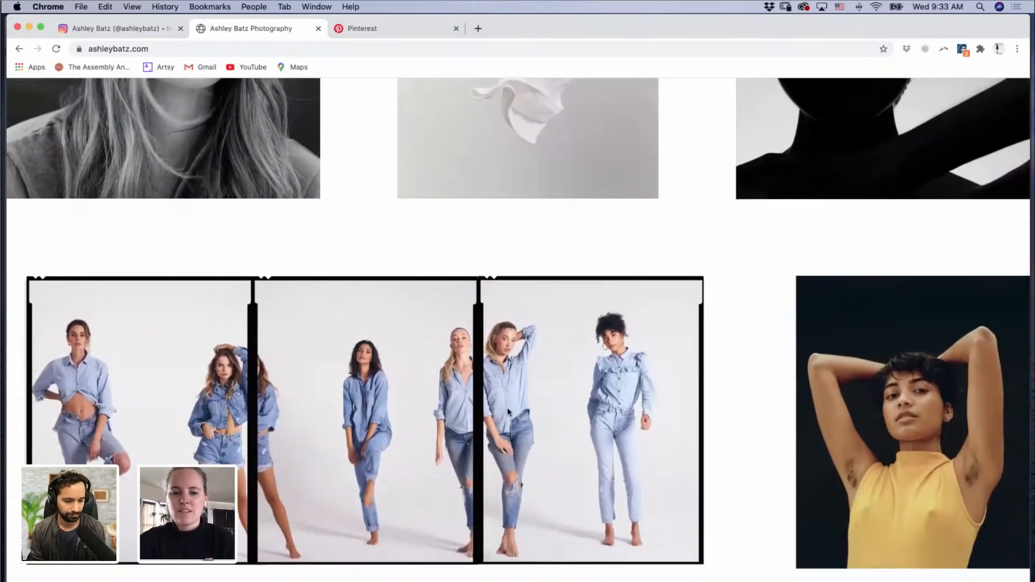
scroll(508, 395, "down", 4)
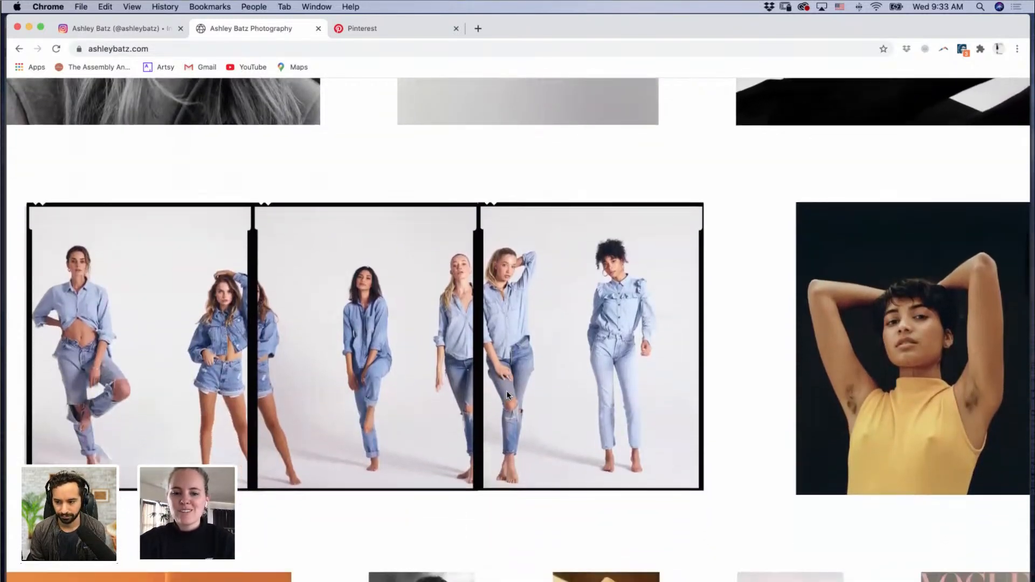
scroll(506, 396, "down", 3)
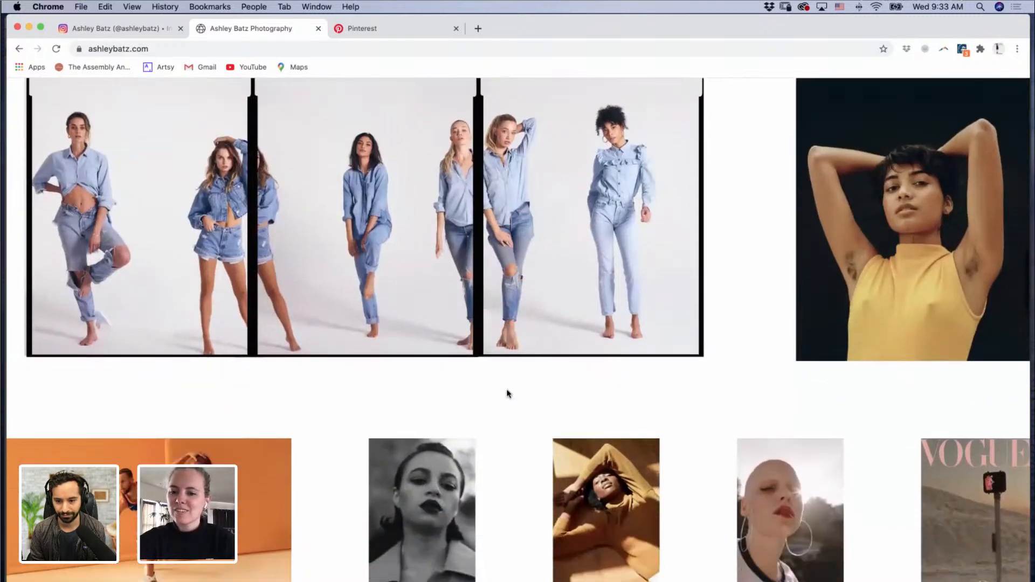
scroll(508, 385, "down", 3)
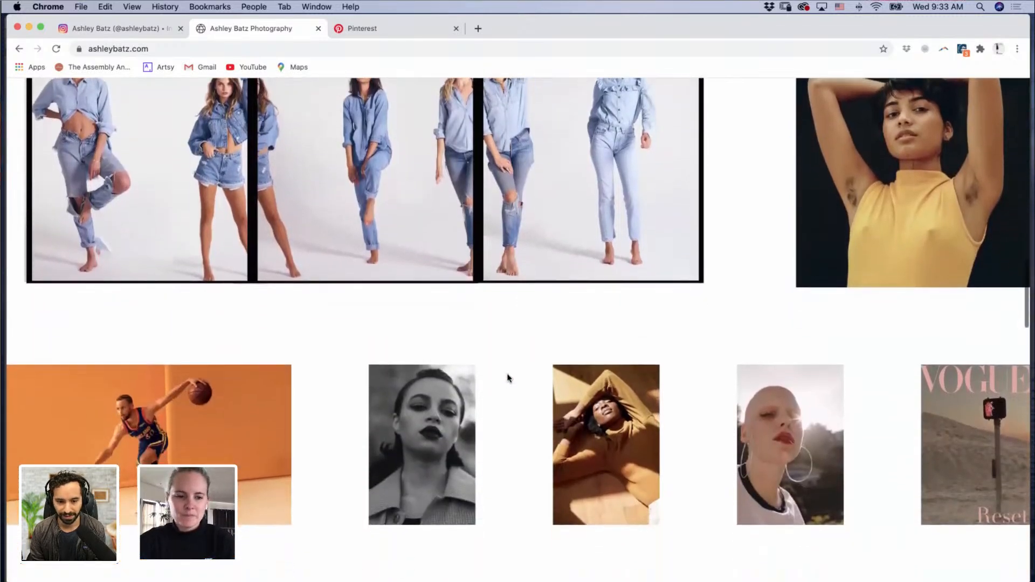
scroll(508, 380, "down", 3)
scroll(508, 378, "down", 3)
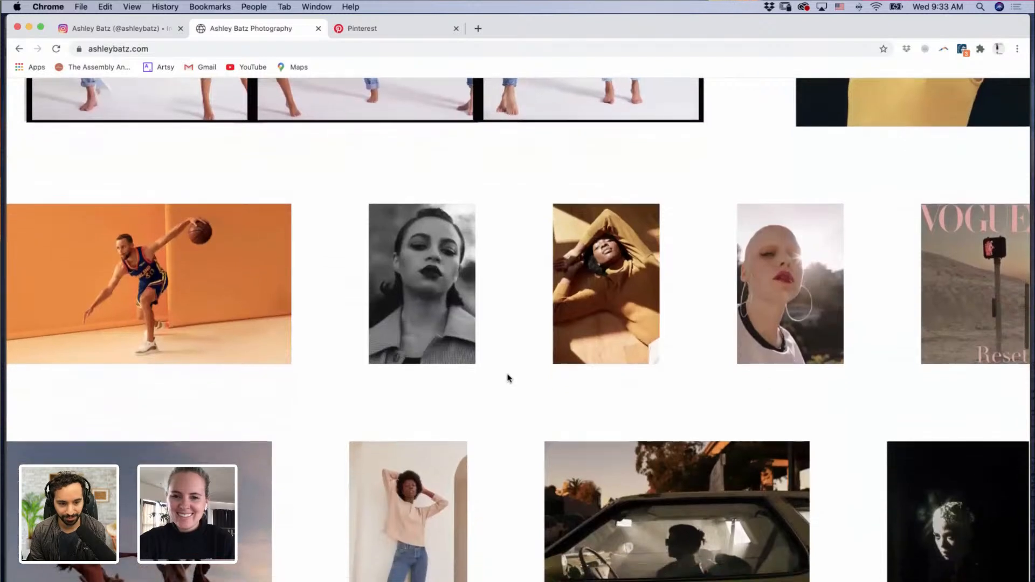
scroll(508, 377, "down", 3)
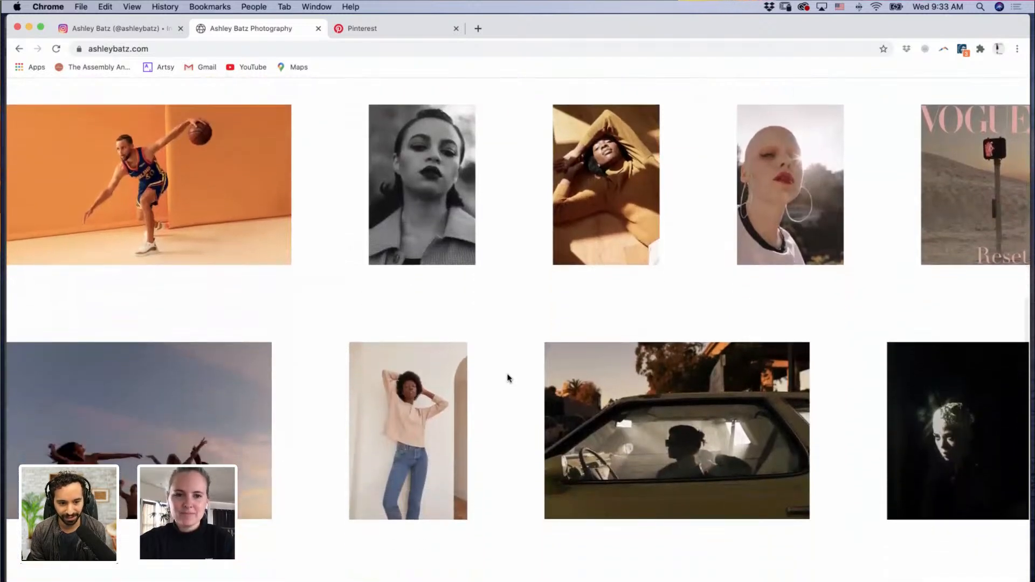
scroll(509, 372, "down", 1)
scroll(508, 371, "down", 1)
scroll(509, 356, "down", 2)
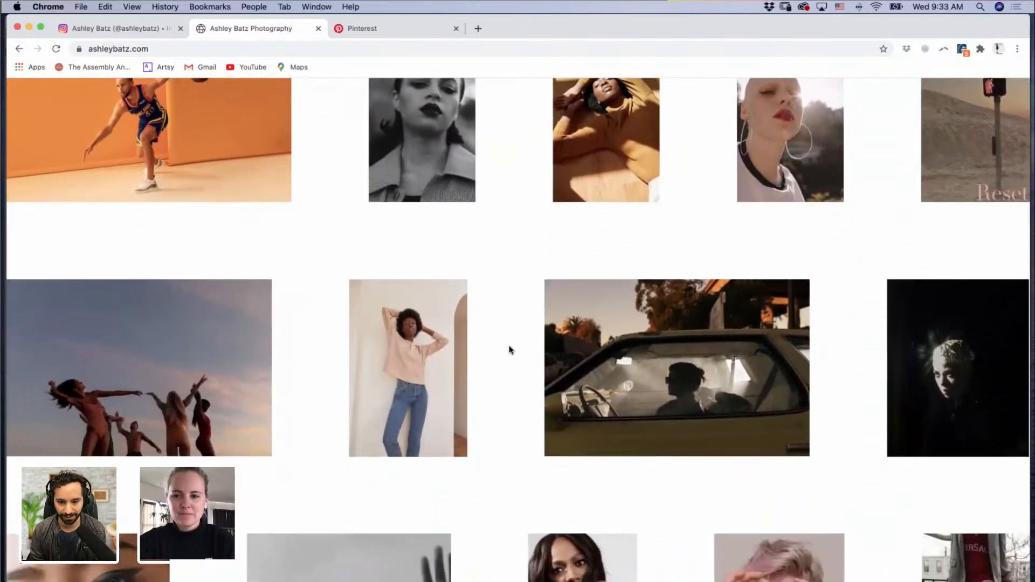
scroll(509, 349, "down", 3)
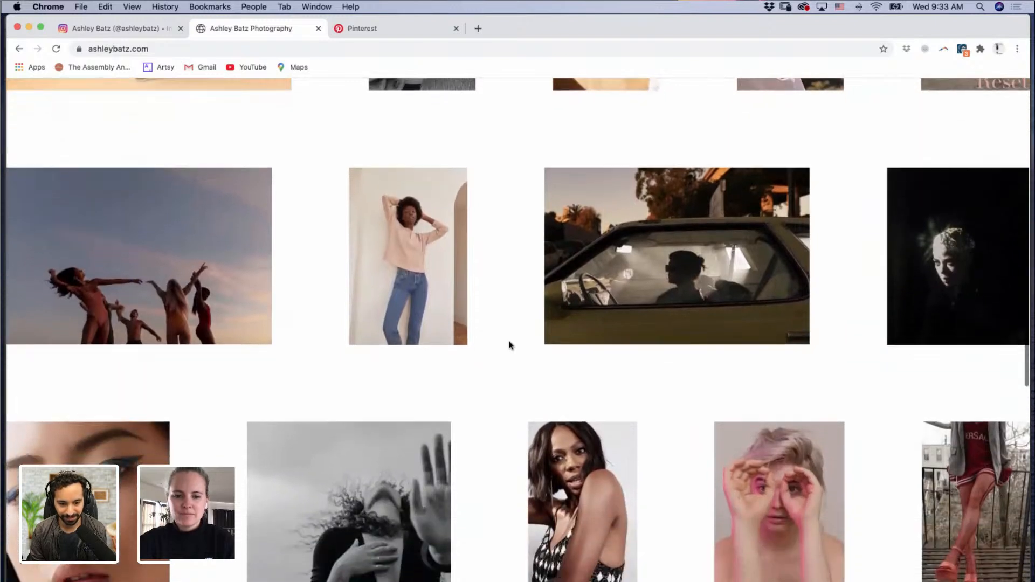
scroll(510, 344, "down", 1)
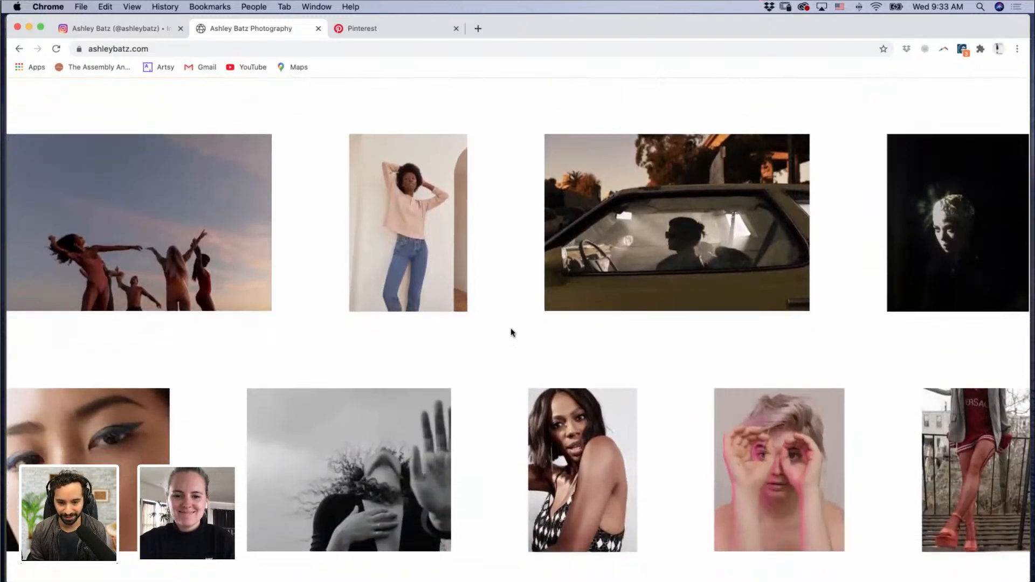
scroll(512, 333, "down", 2)
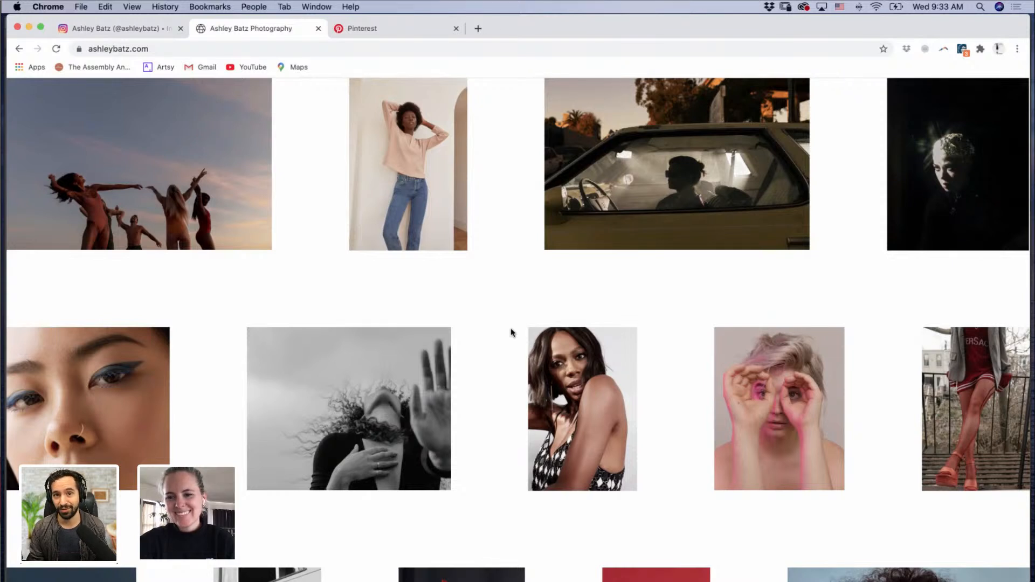
scroll(511, 333, "down", 3)
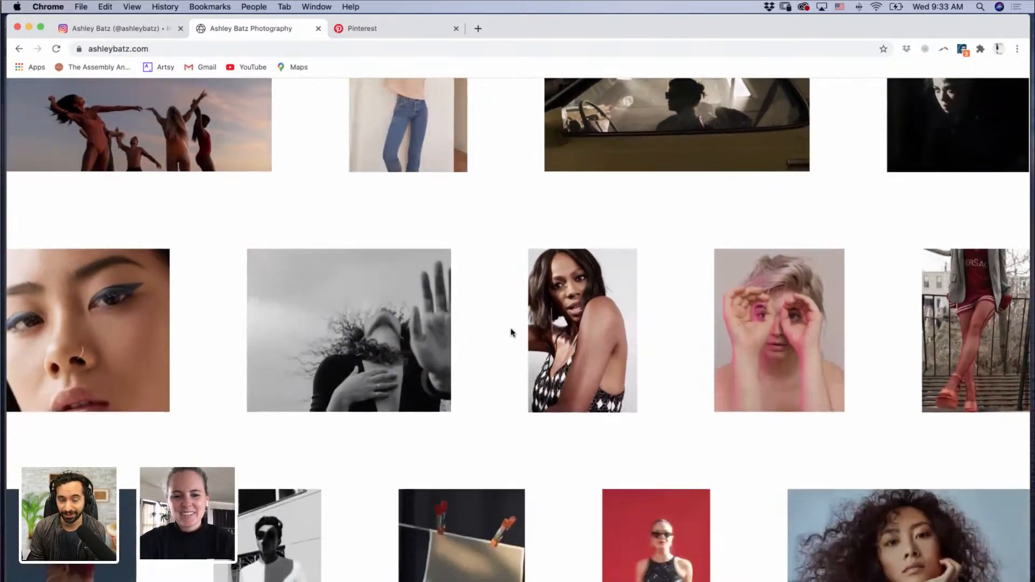
scroll(511, 333, "down", 4)
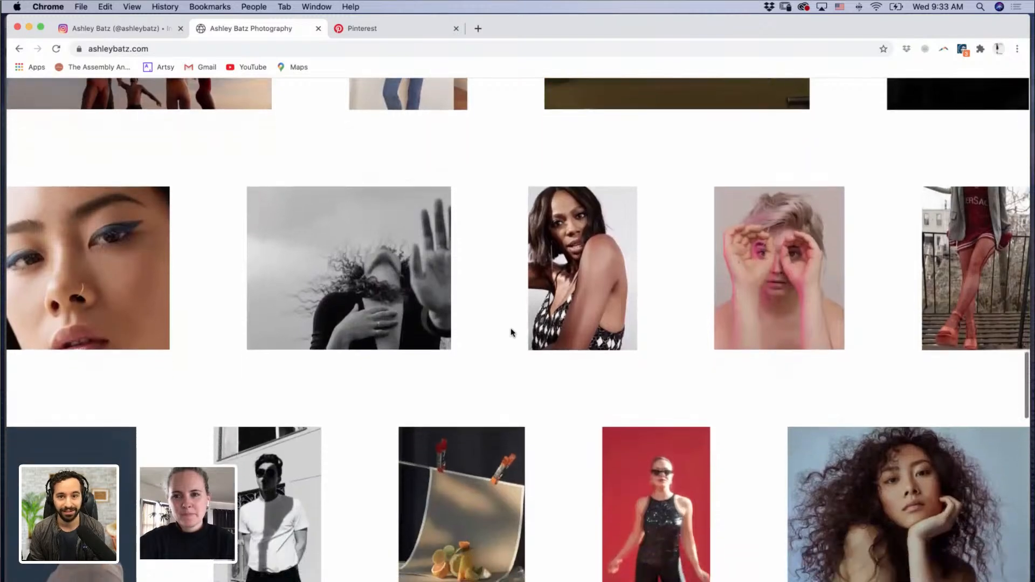
scroll(511, 332, "down", 3)
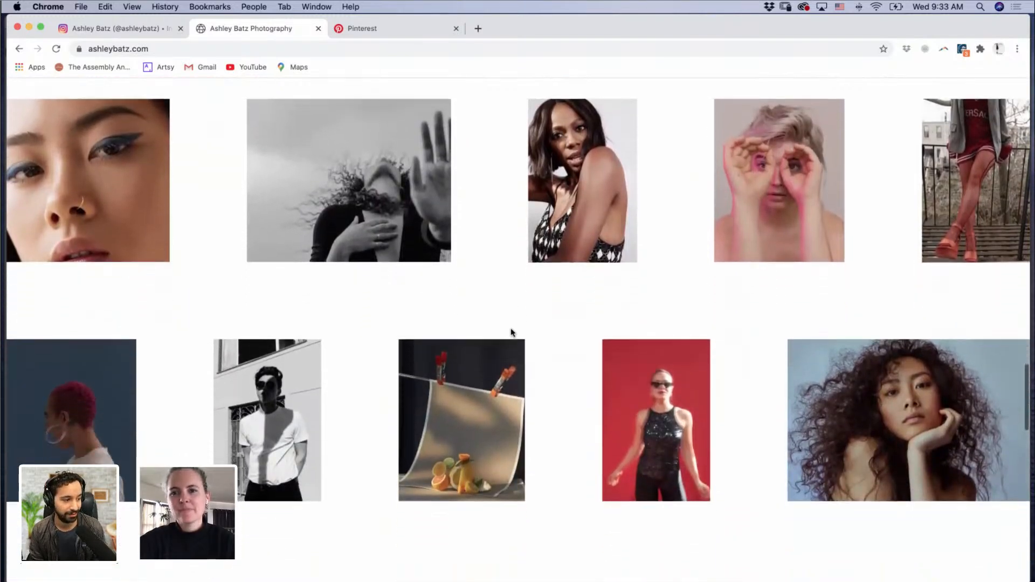
scroll(511, 332, "down", 3)
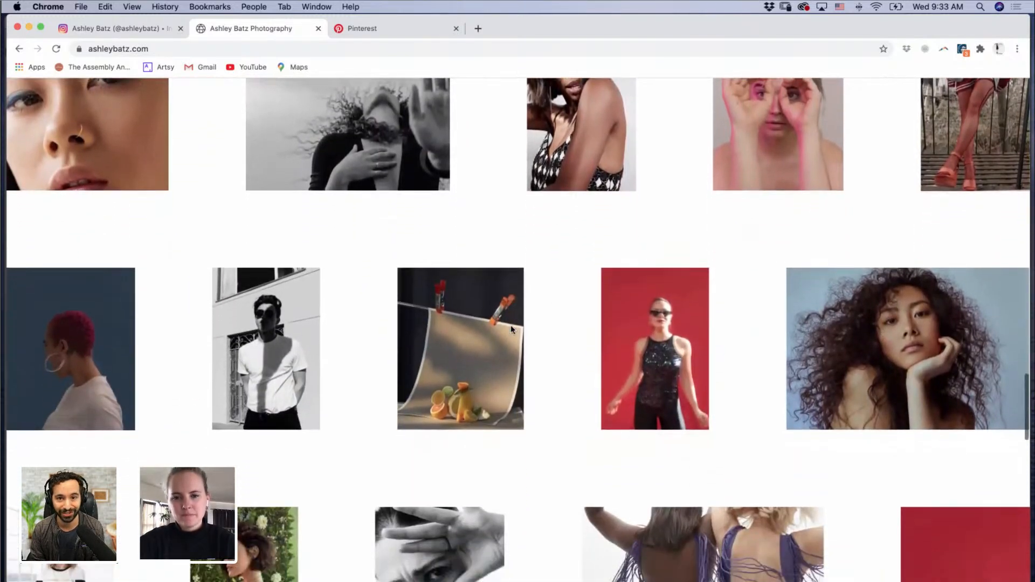
scroll(511, 329, "down", 4)
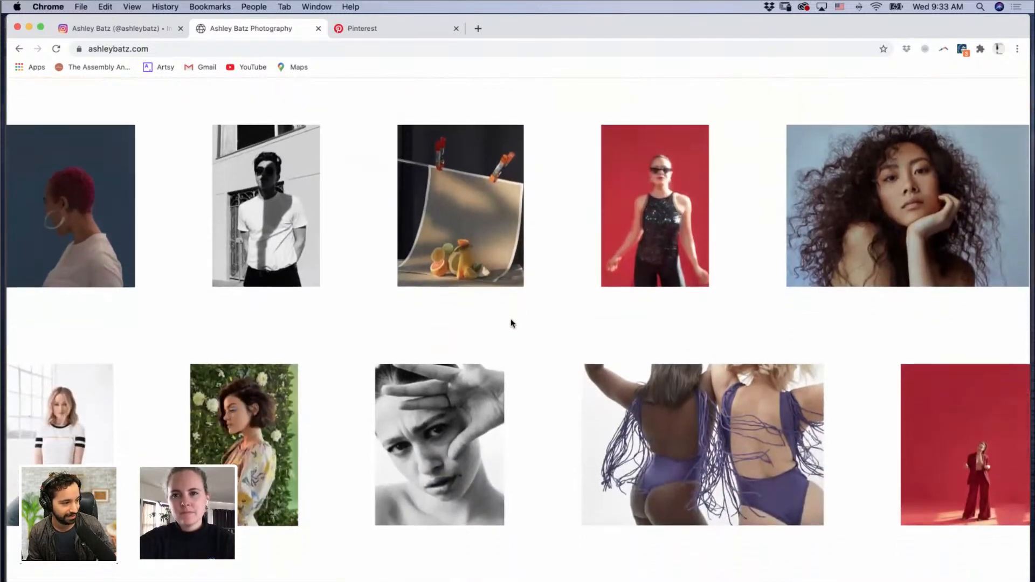
scroll(512, 324, "down", 3)
scroll(512, 324, "down", 3)
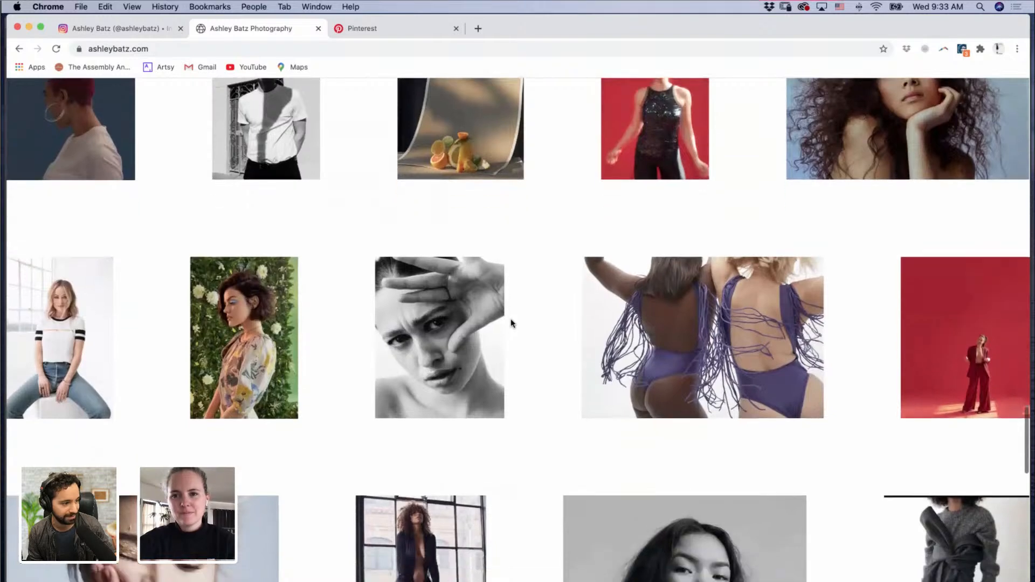
scroll(513, 323, "down", 3)
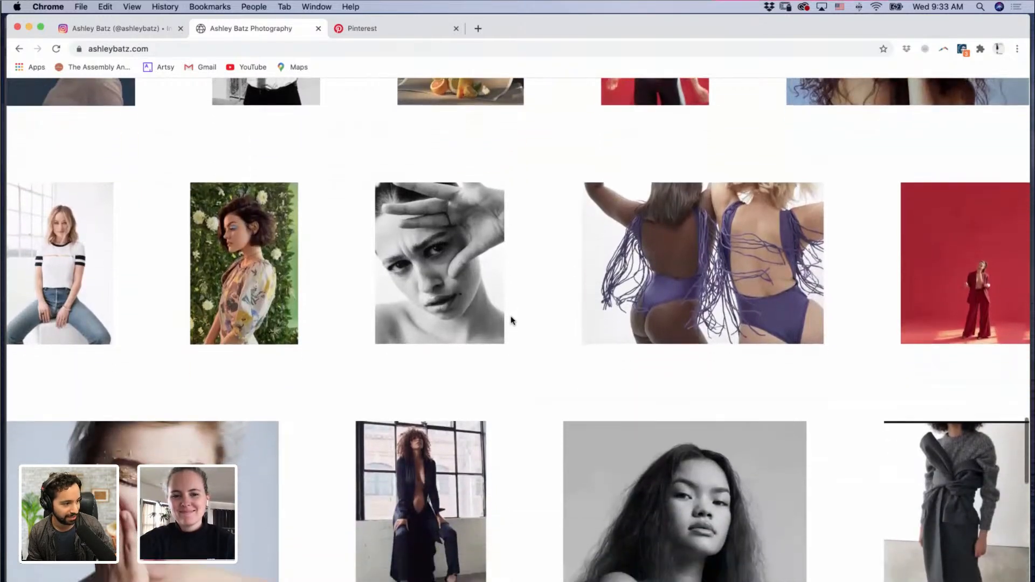
scroll(513, 320, "down", 2)
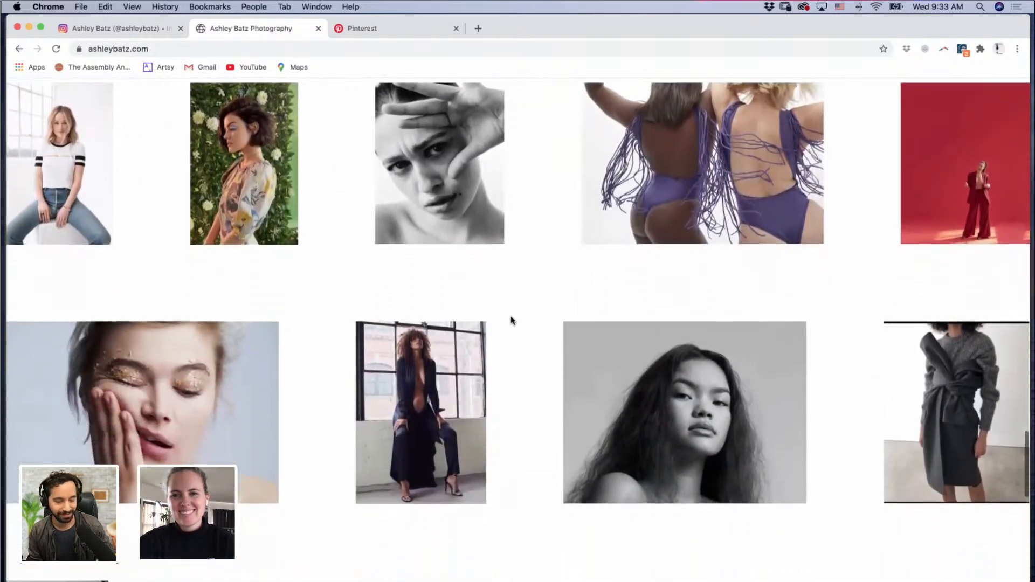
scroll(512, 320, "down", 2)
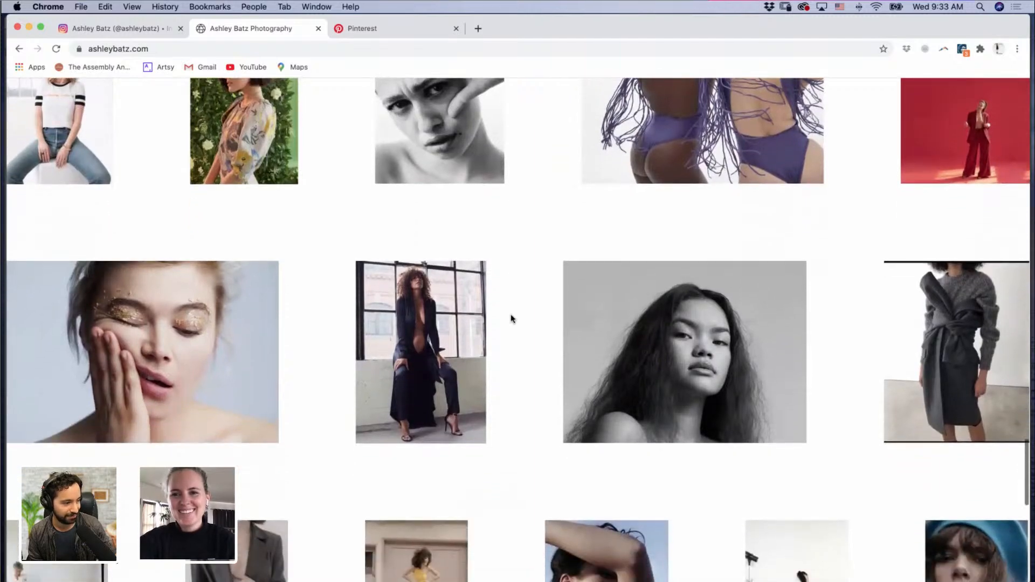
scroll(512, 318, "down", 4)
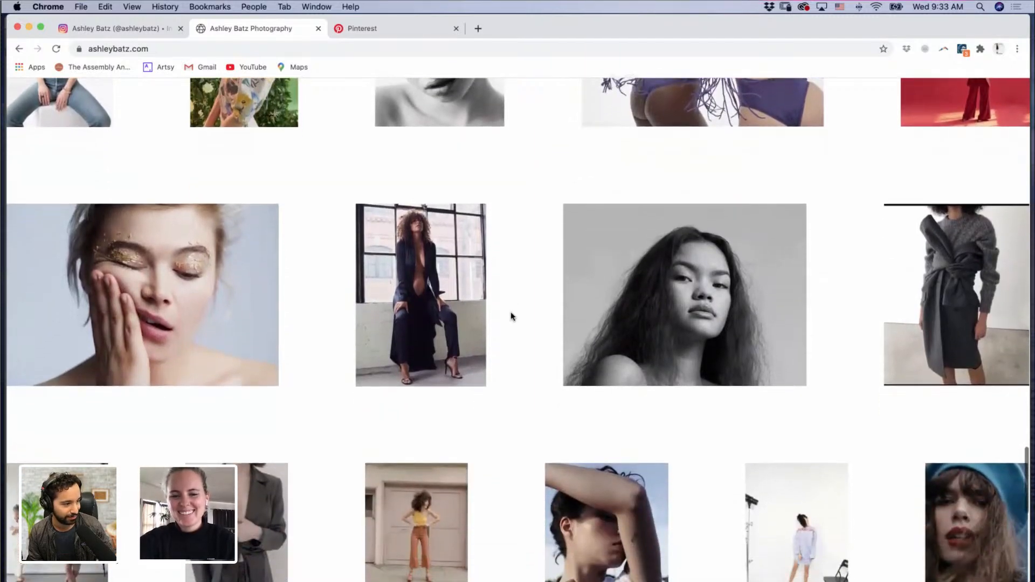
scroll(512, 316, "down", 1)
scroll(512, 316, "down", 5)
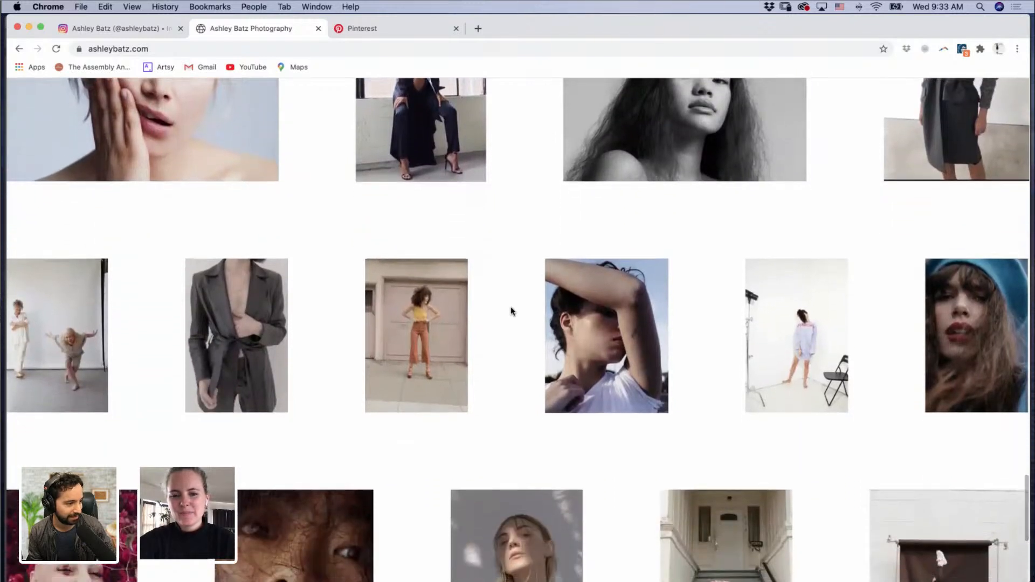
scroll(512, 312, "down", 3)
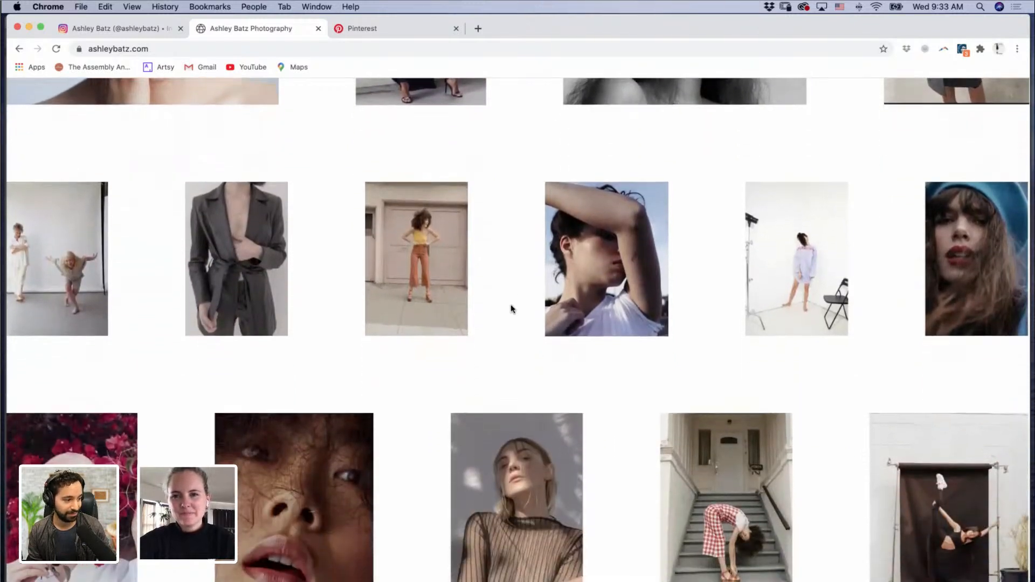
scroll(512, 310, "down", 2)
scroll(513, 305, "down", 2)
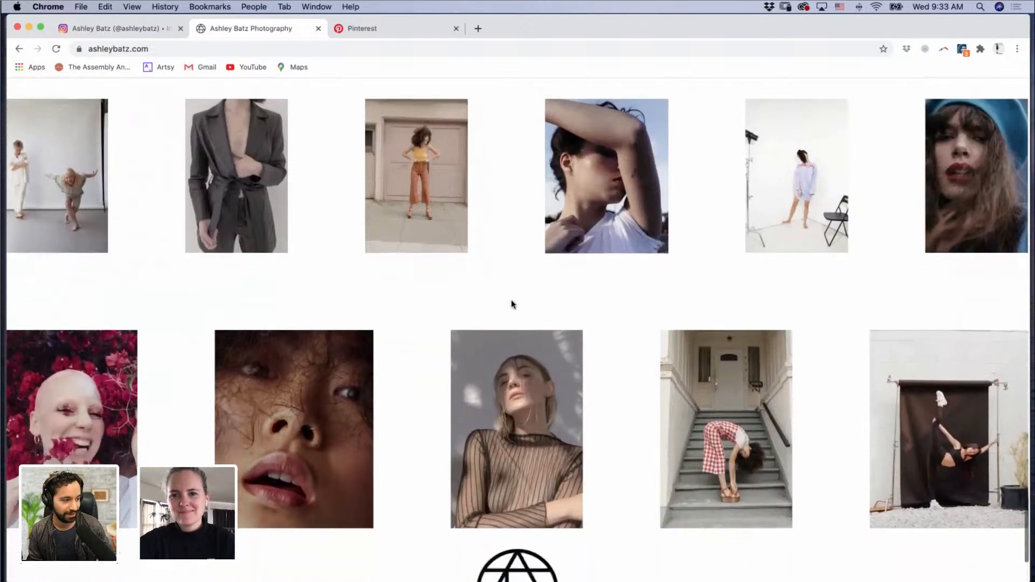
Step: Review the portfolio homepage again from the last image rows back up to the site header
scroll(512, 303, "up", 5)
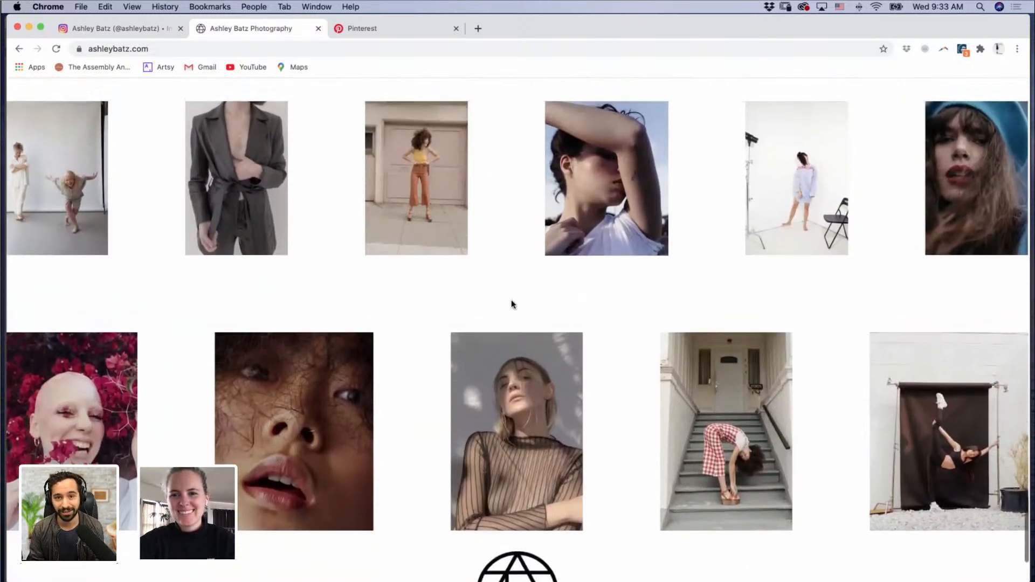
scroll(512, 304, "up", 1)
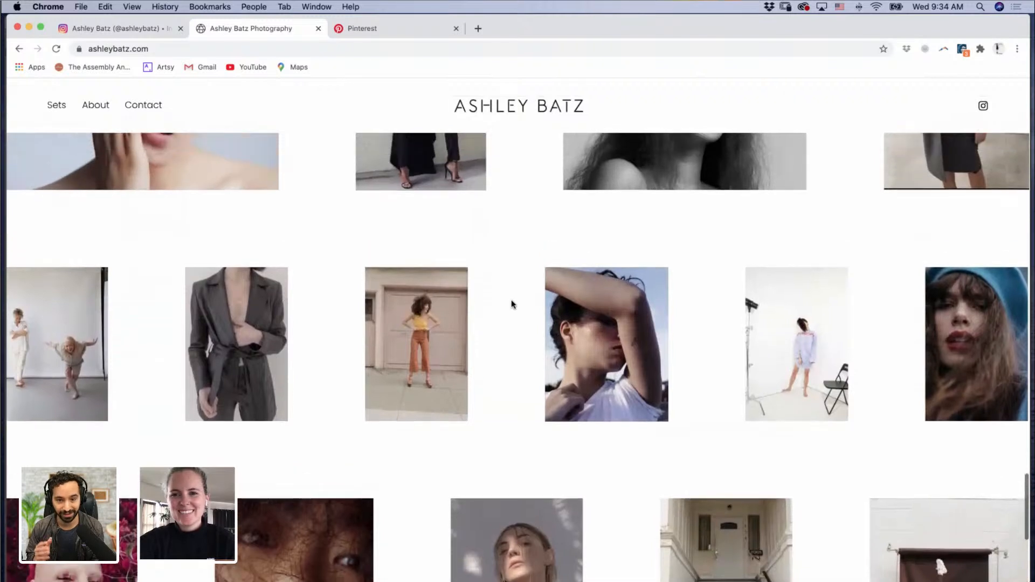
scroll(513, 304, "up", 4)
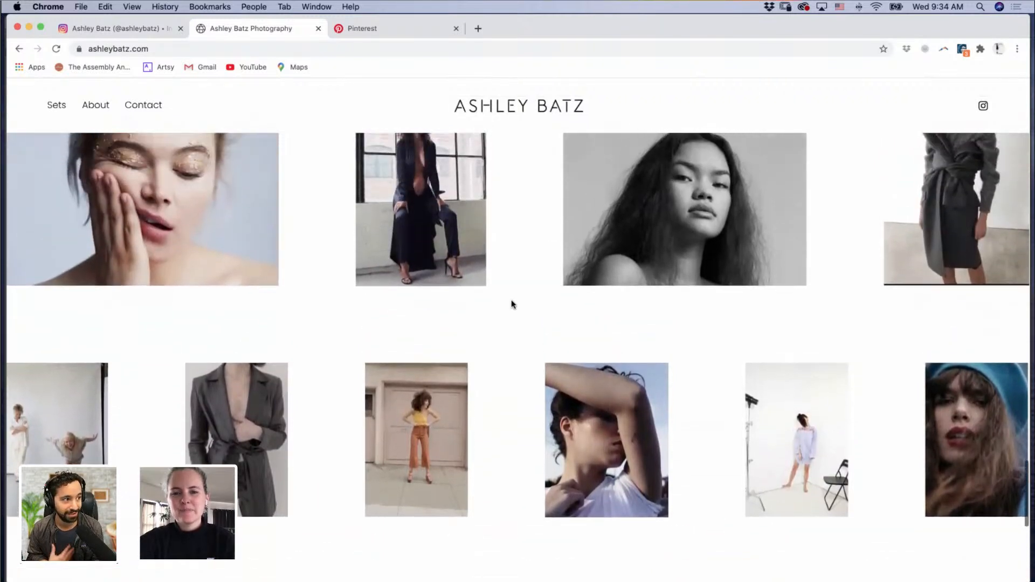
scroll(512, 305, "up", 4)
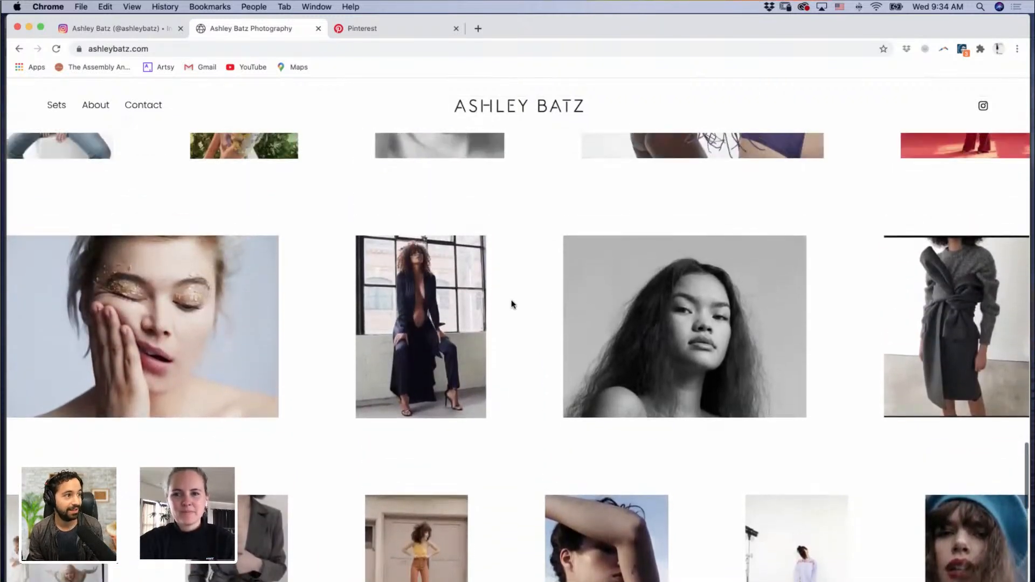
scroll(512, 305, "up", 5)
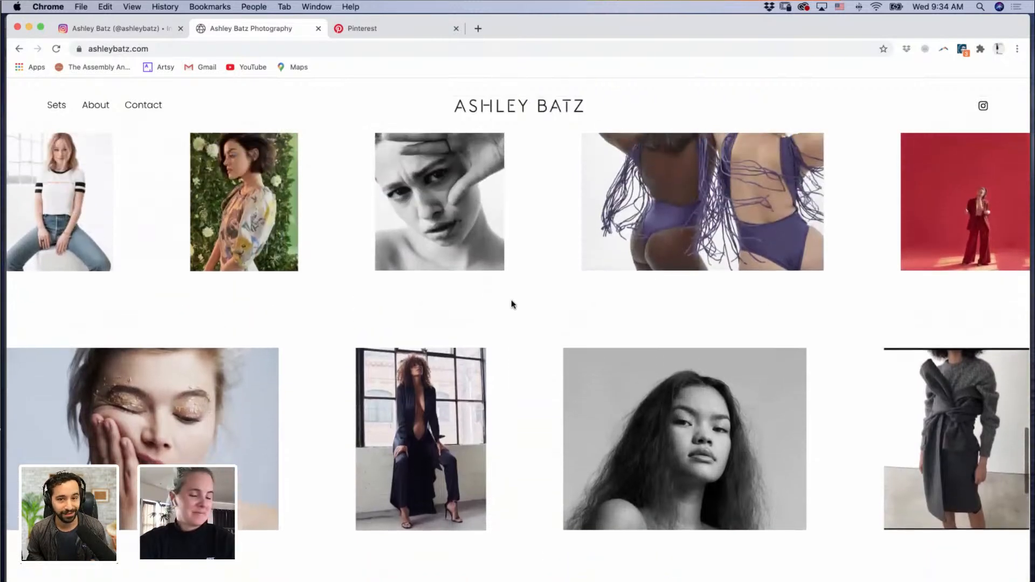
scroll(512, 305, "up", 4)
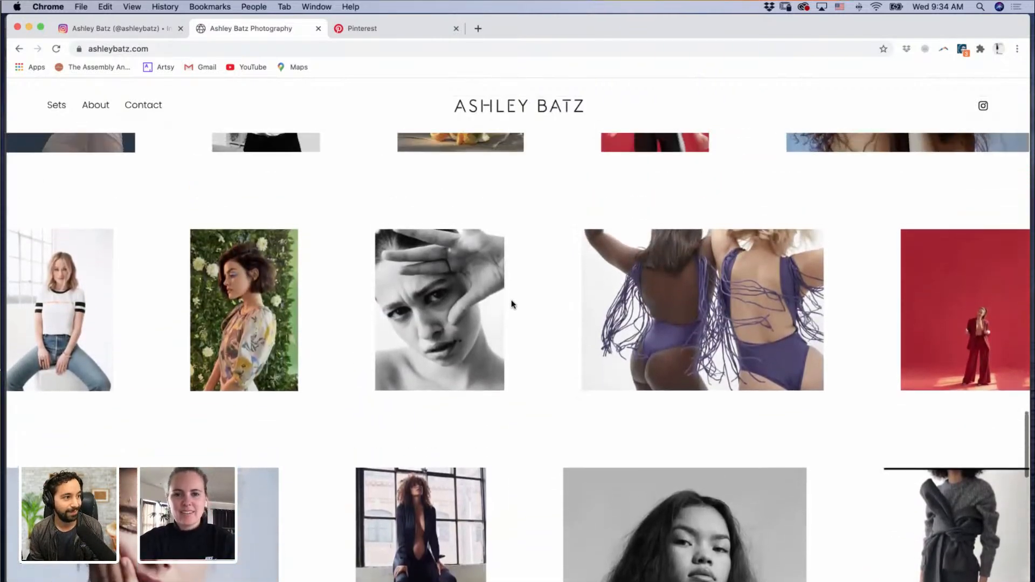
scroll(512, 305, "up", 5)
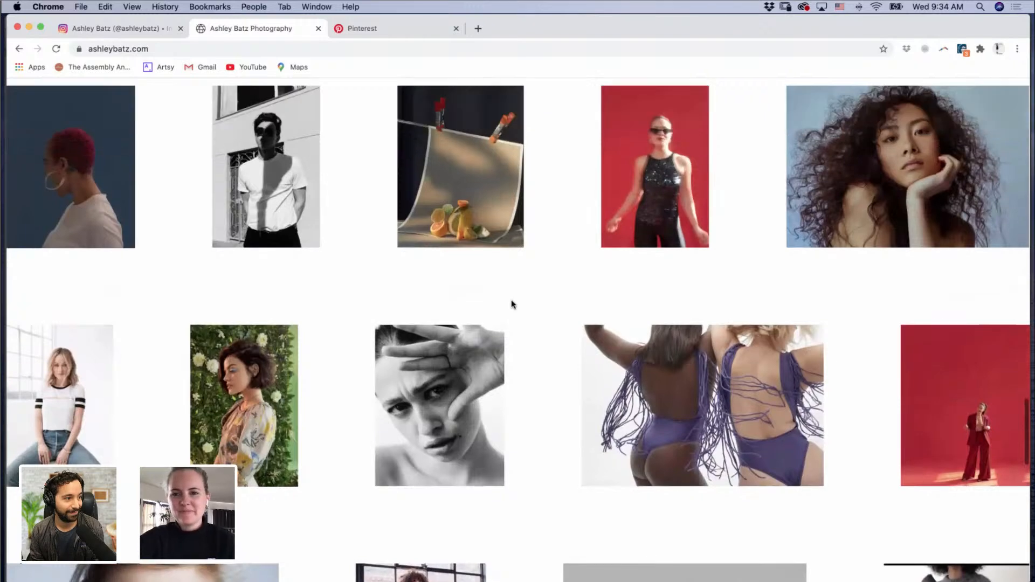
scroll(512, 302, "up", 3)
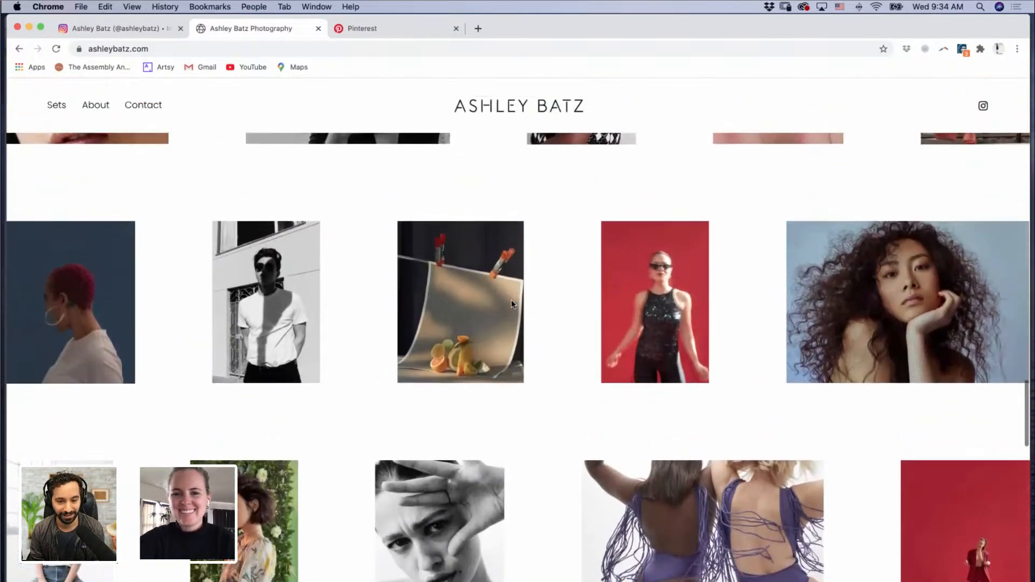
scroll(511, 304, "up", 8)
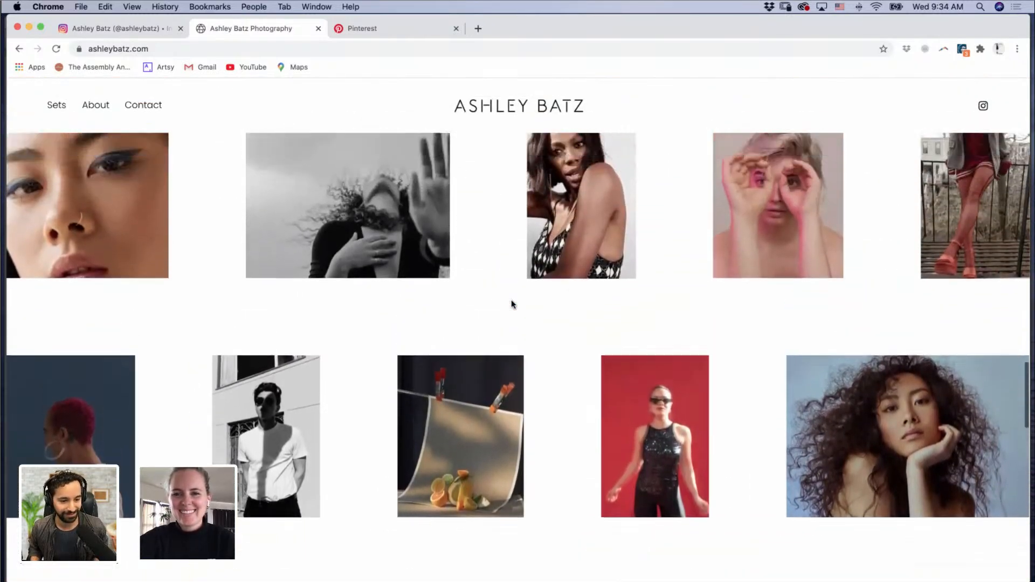
scroll(513, 305, "up", 20)
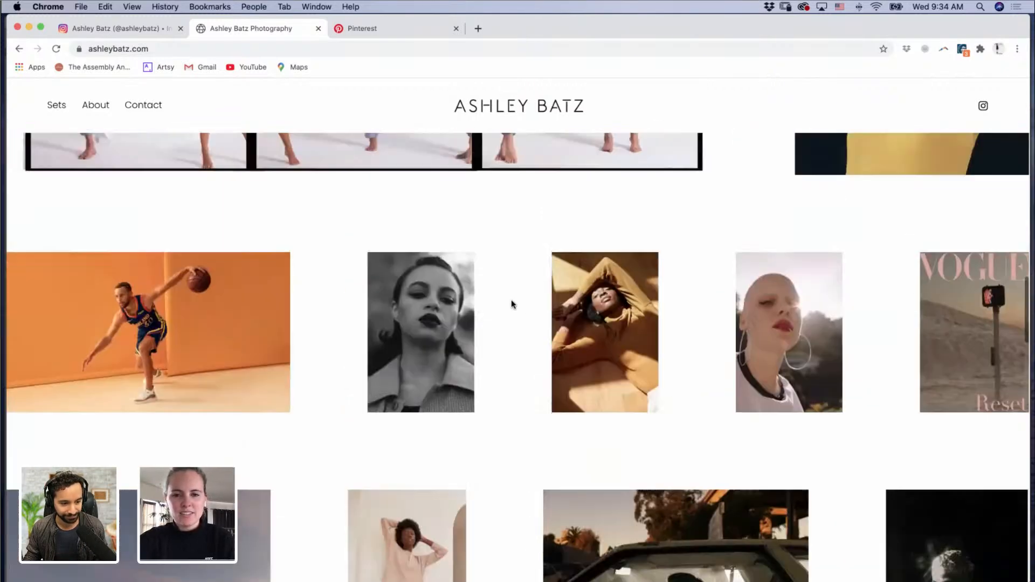
scroll(512, 304, "up", 10)
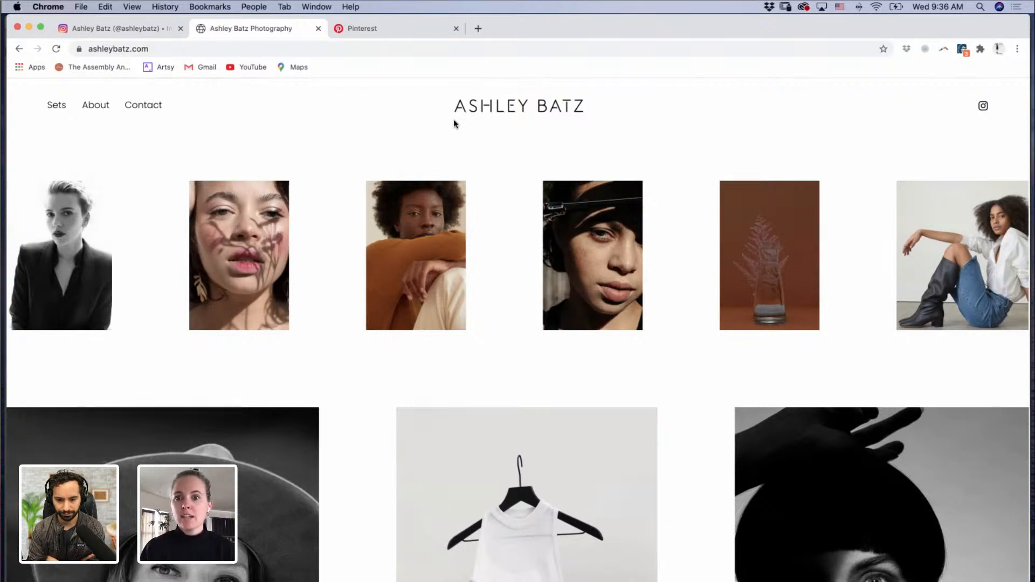
Step: Switch to the empty-streets board on Pinterest and examine its street photography pins down to the last rows of empty New York and night scenes
left_click(382, 34)
scroll(235, 170, "down", 2)
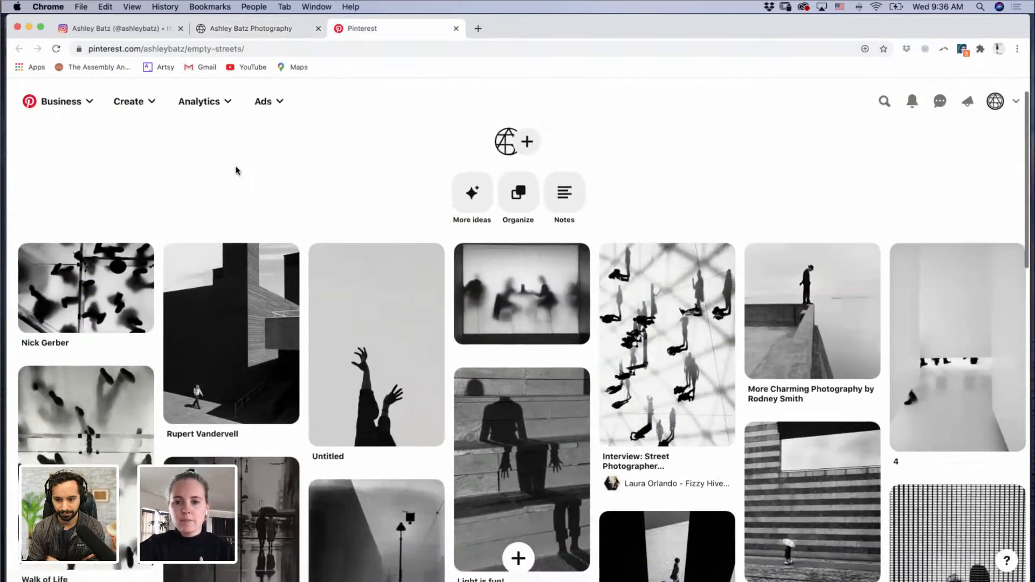
scroll(236, 171, "down", 4)
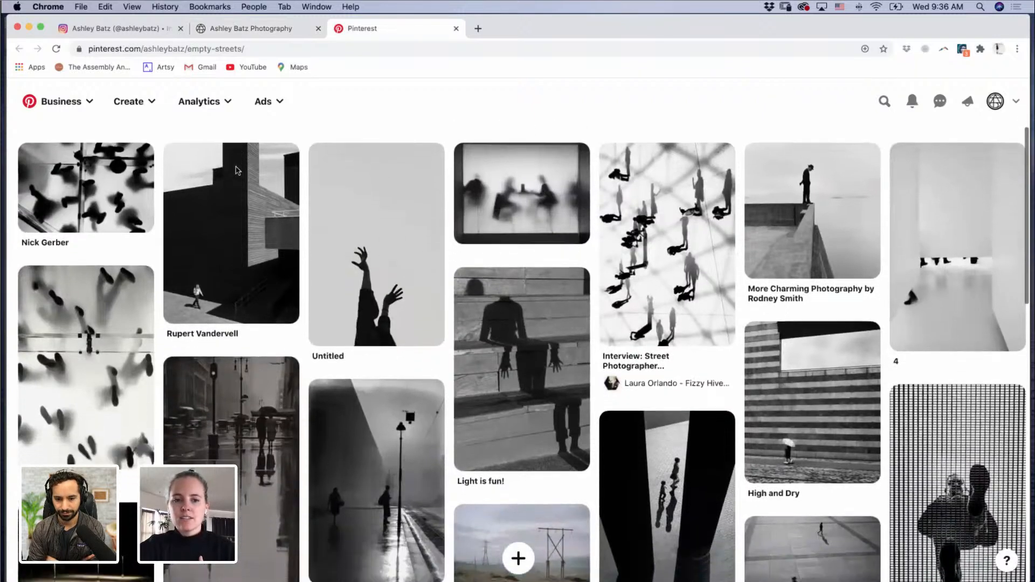
scroll(236, 171, "down", 1)
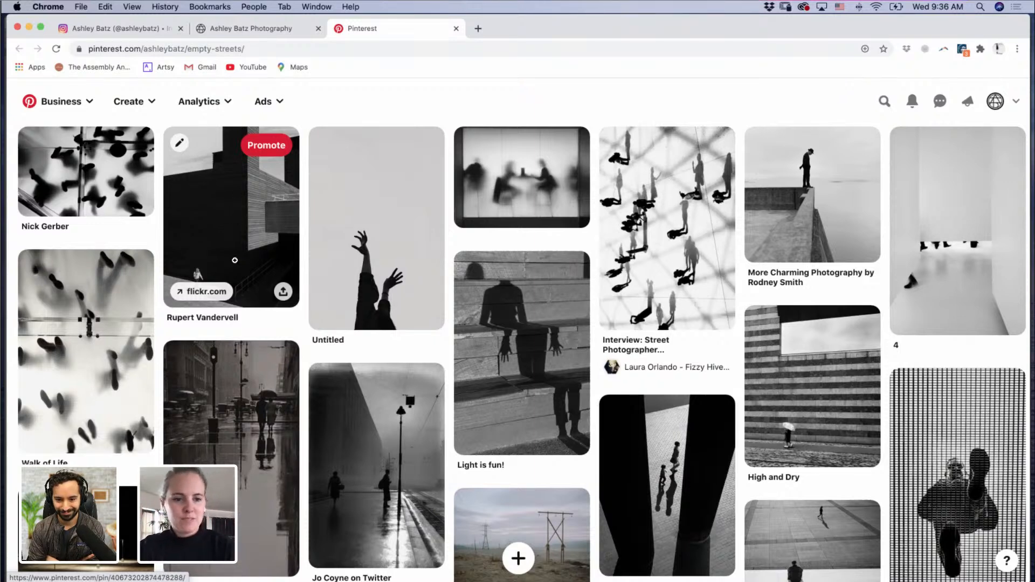
scroll(234, 261, "down", 1)
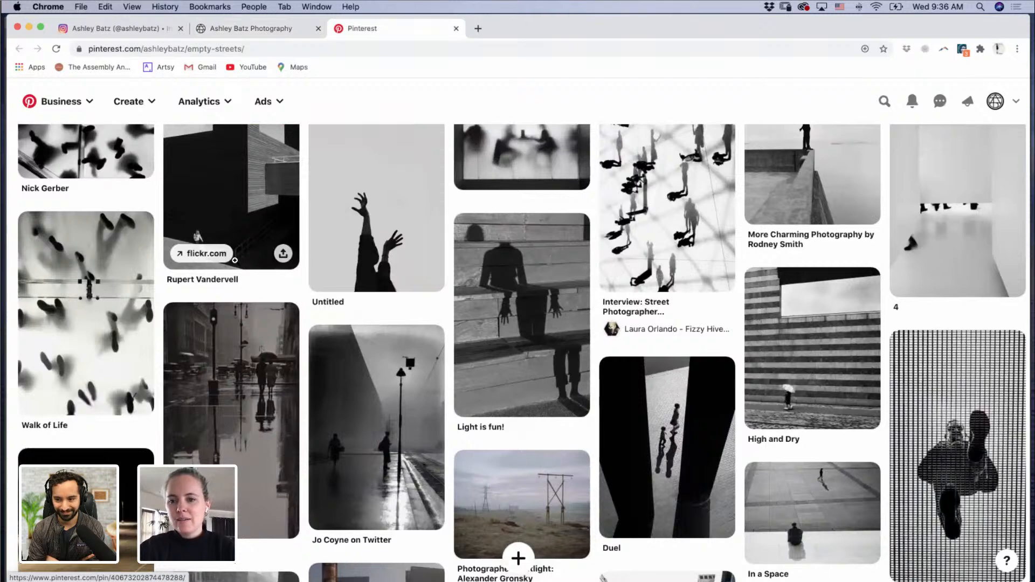
scroll(234, 261, "down", 1)
scroll(234, 261, "down", 2)
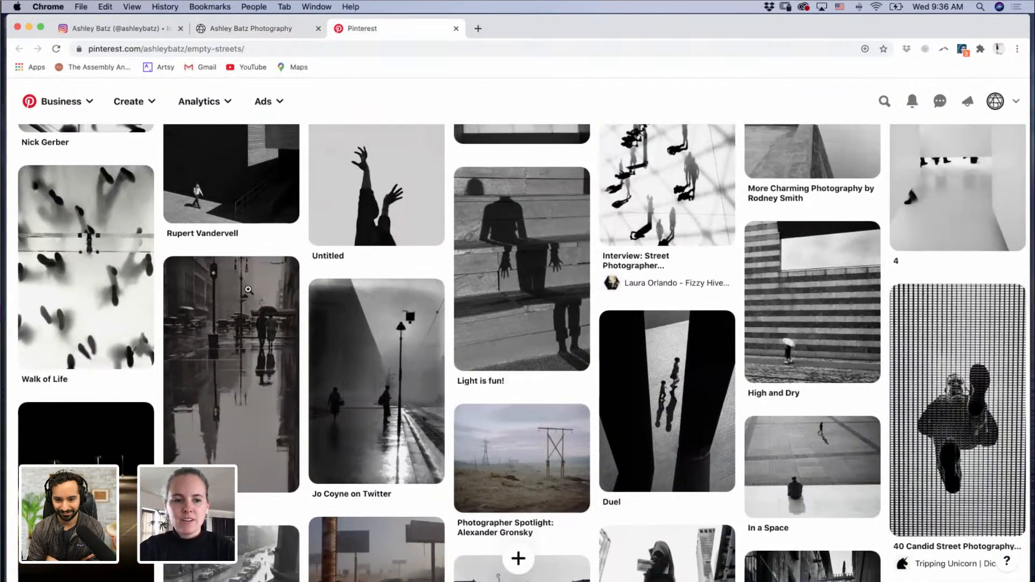
scroll(273, 364, "down", 2)
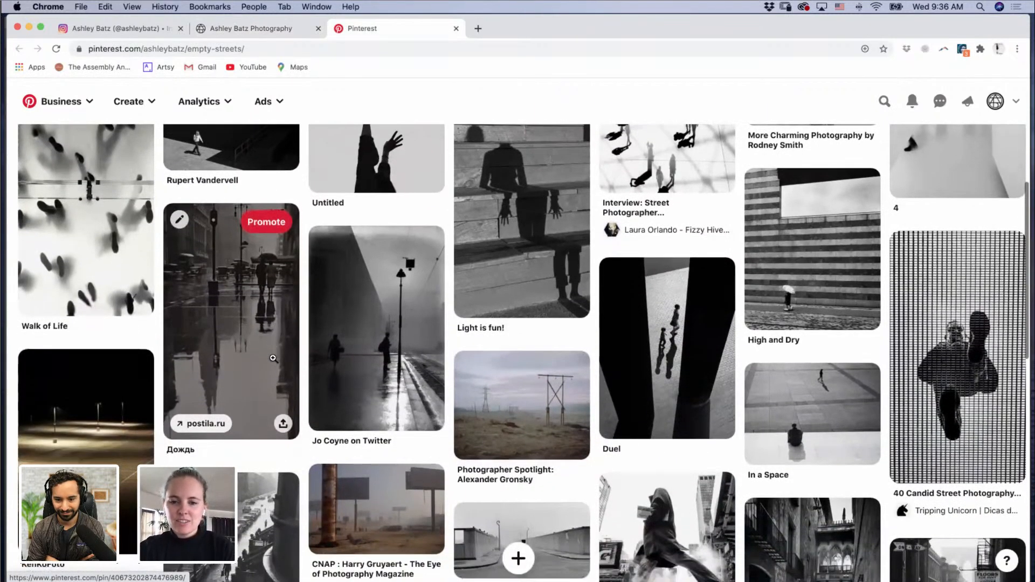
scroll(274, 351, "down", 2)
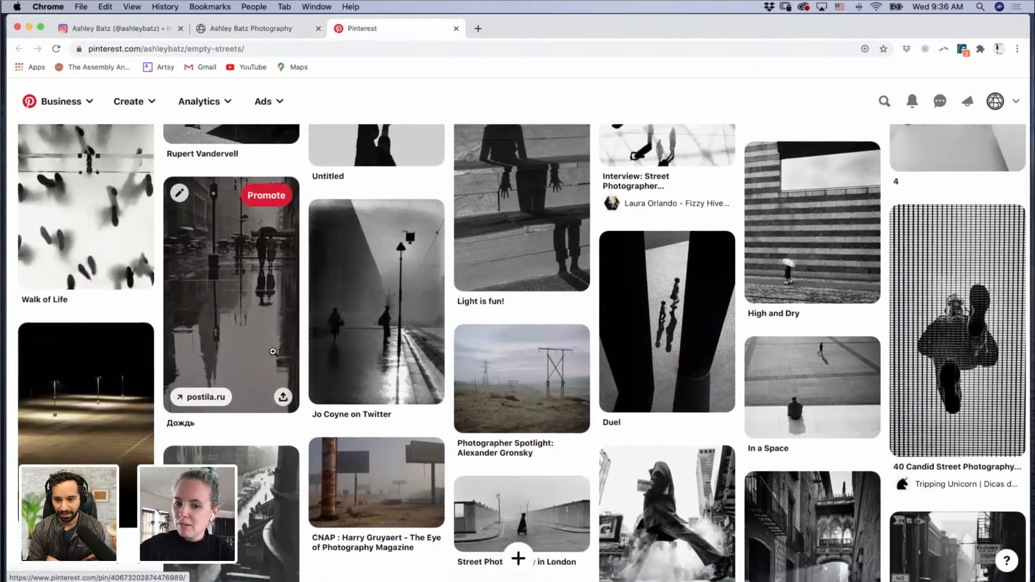
scroll(273, 337, "down", 2)
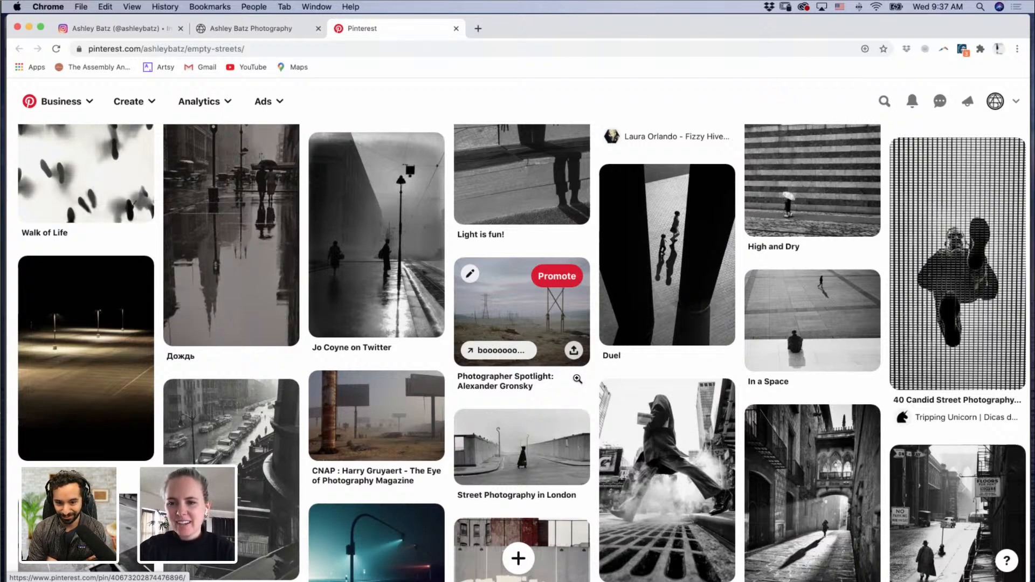
scroll(577, 378, "down", 3)
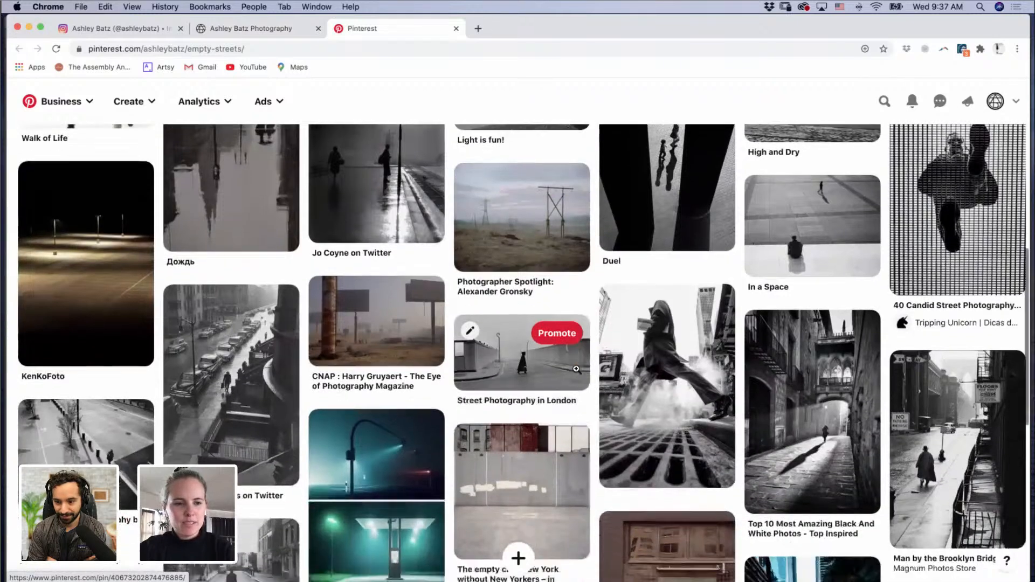
scroll(577, 372, "down", 2)
scroll(575, 371, "down", 4)
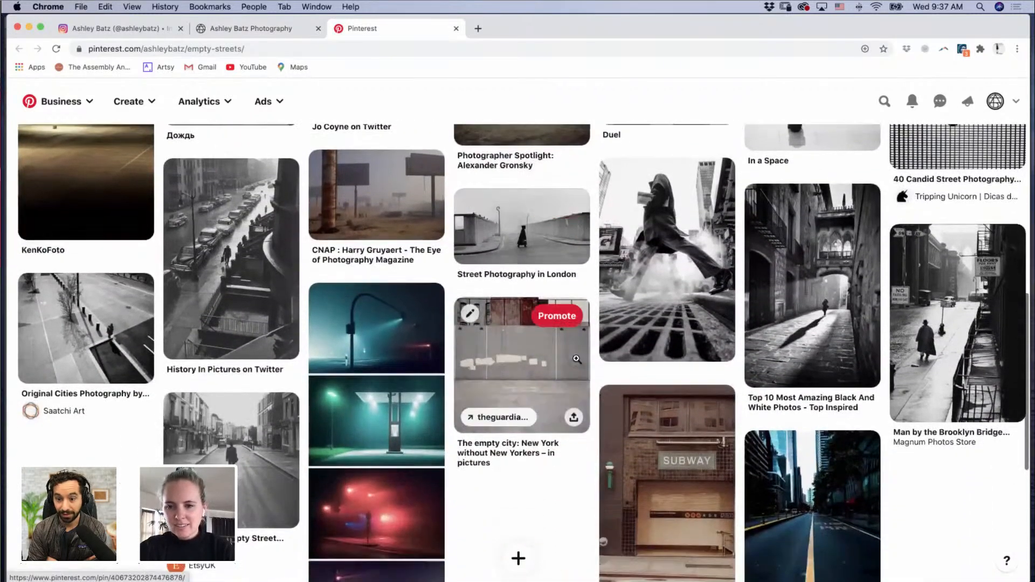
scroll(576, 344, "down", 1)
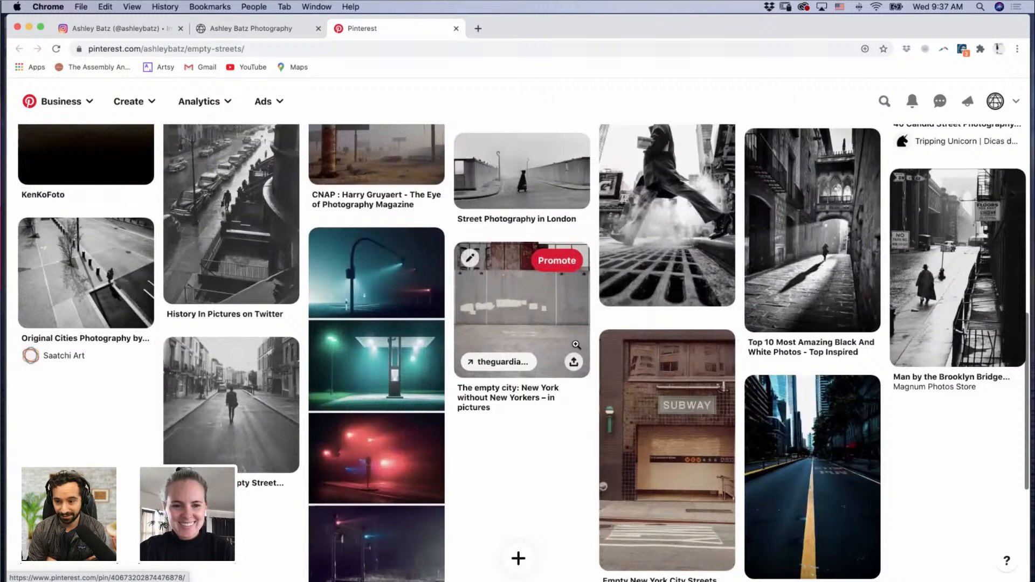
scroll(575, 340, "down", 1)
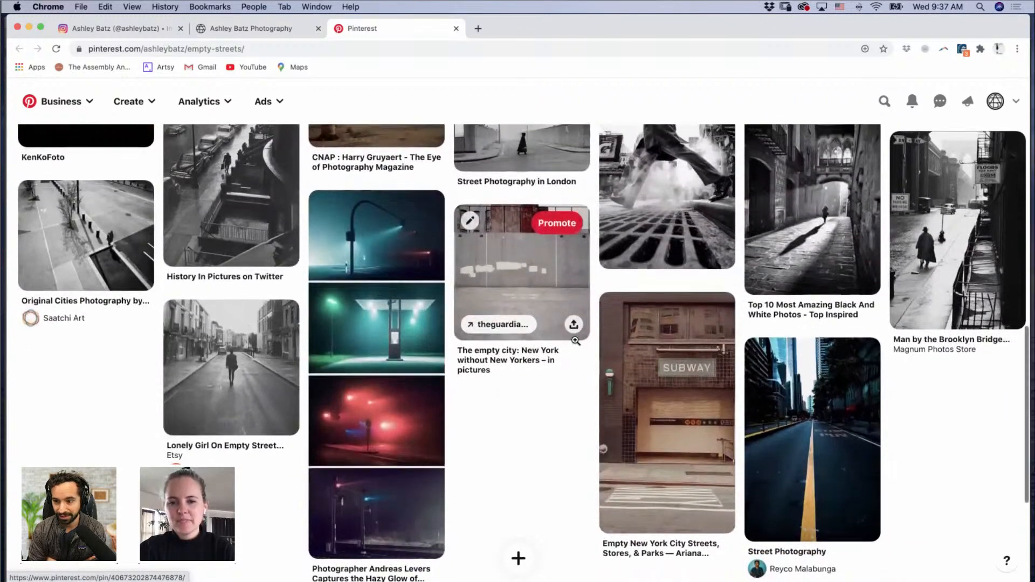
Step: Review the empty-streets pins again from the empty New York and night scenes back up to the first row
scroll(576, 342, "up", 3)
scroll(576, 344, "up", 2)
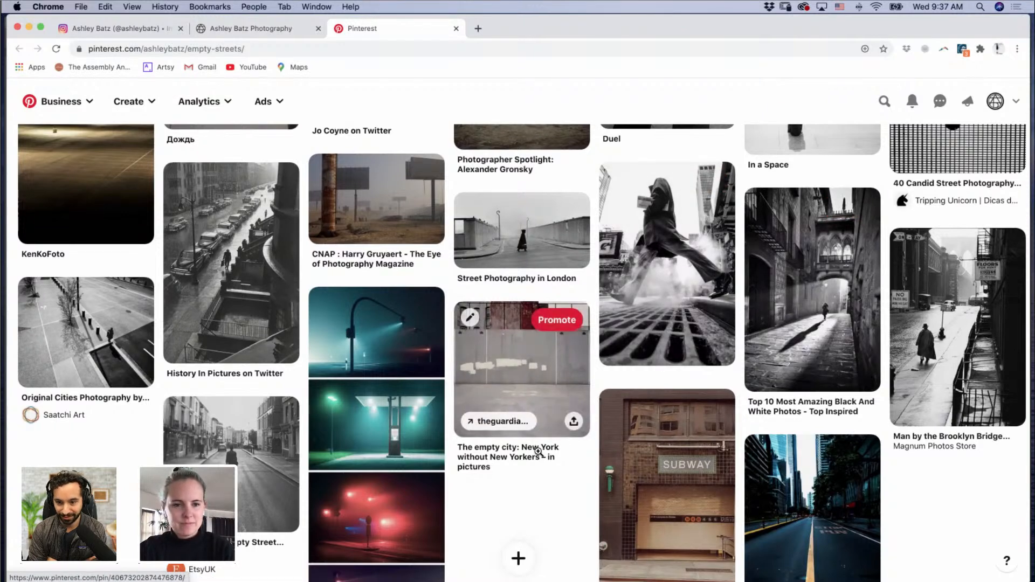
scroll(538, 451, "up", 2)
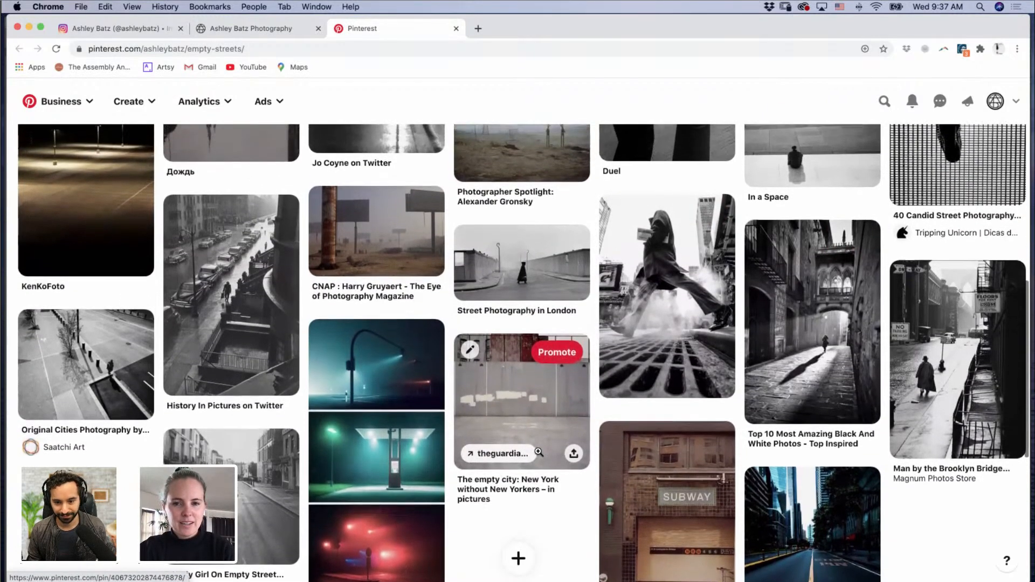
scroll(538, 452, "up", 5)
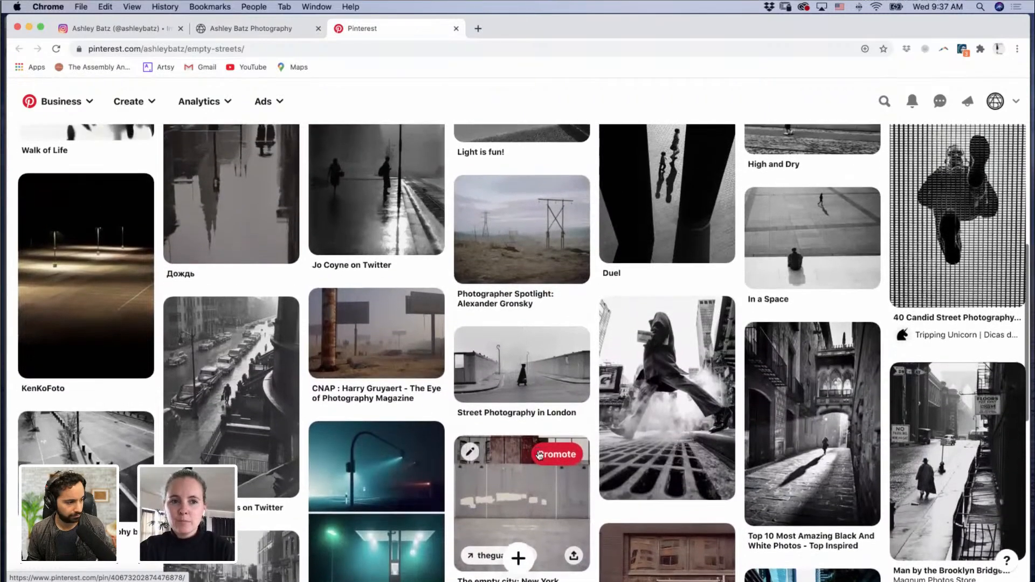
scroll(539, 454, "up", 4)
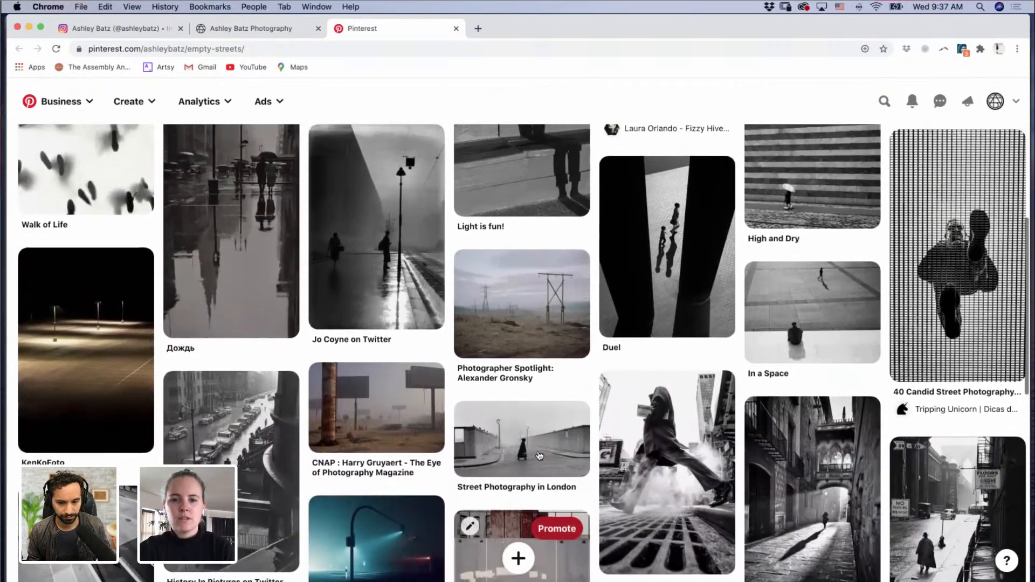
scroll(539, 456, "up", 4)
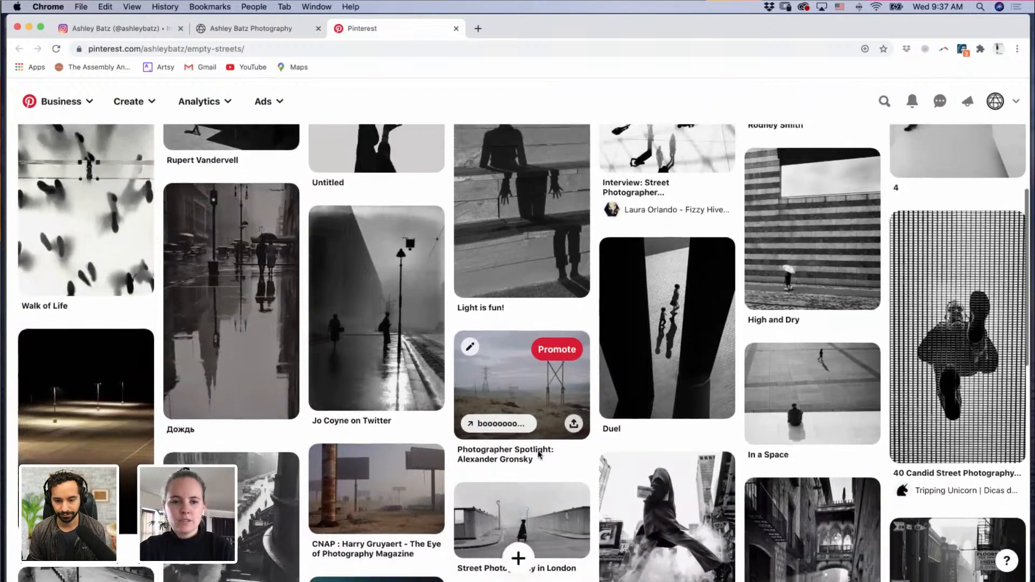
scroll(538, 454, "up", 5)
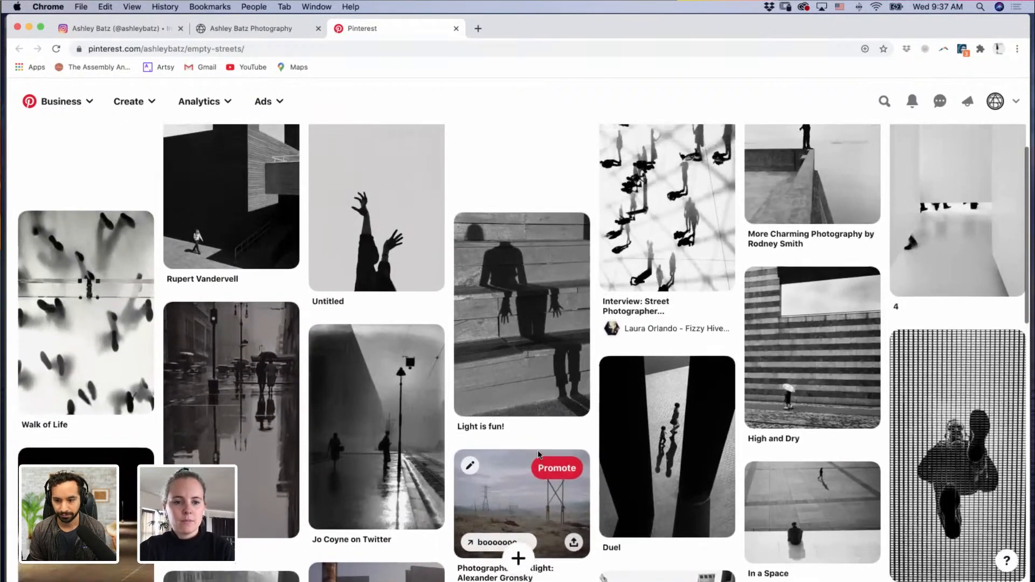
scroll(538, 455, "up", 3)
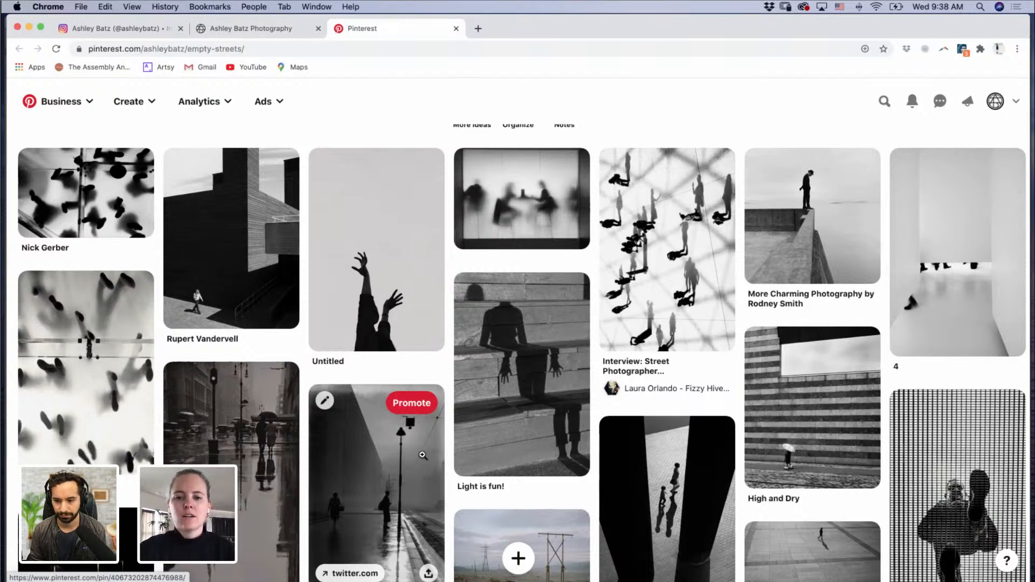
Step: Examine the board's middle rows once more, from the rainy street silhouettes to the foggy billboards and lit parking lot
scroll(423, 455, "down", 3)
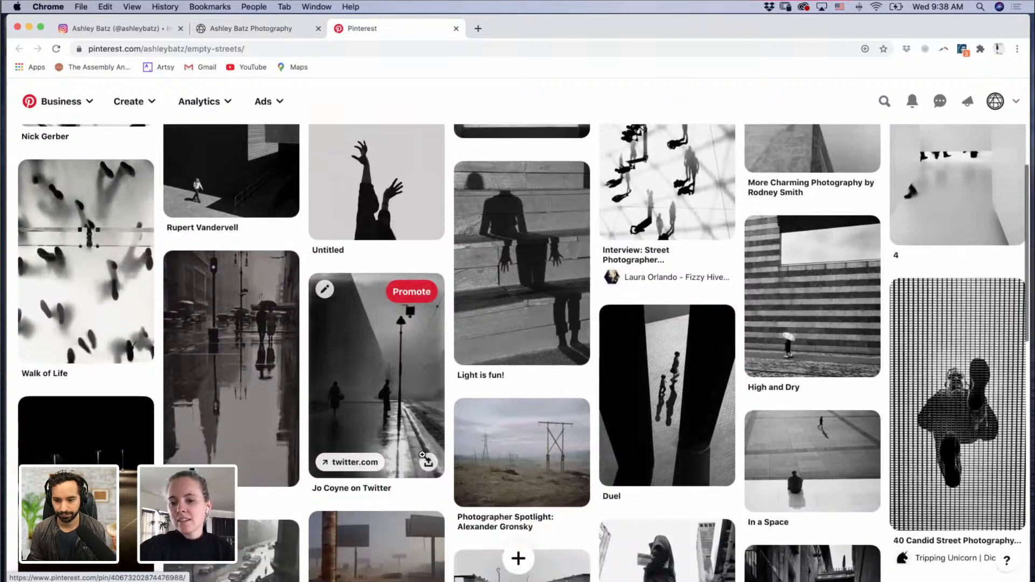
scroll(423, 455, "down", 1)
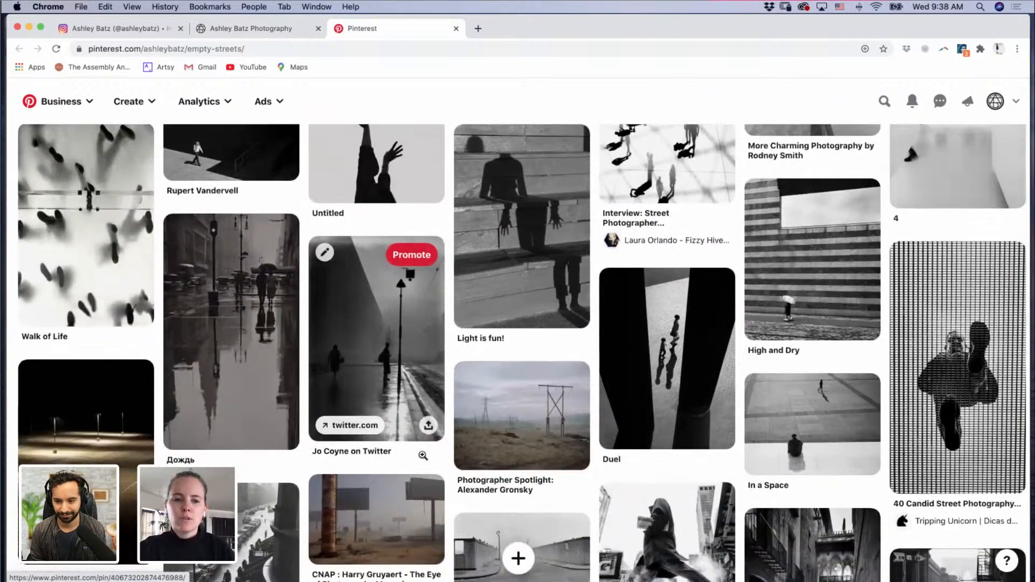
scroll(422, 455, "down", 2)
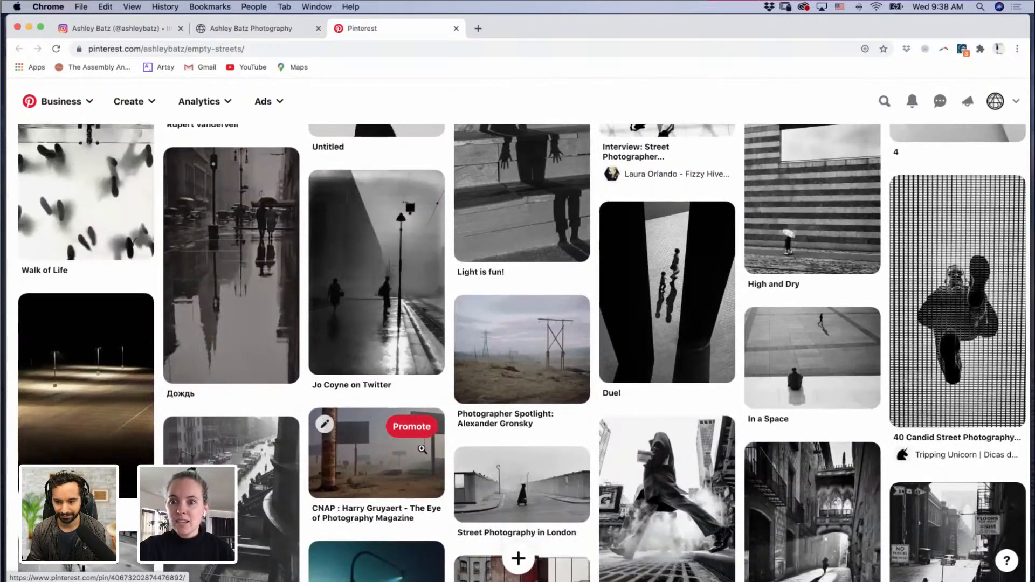
scroll(422, 449, "down", 2)
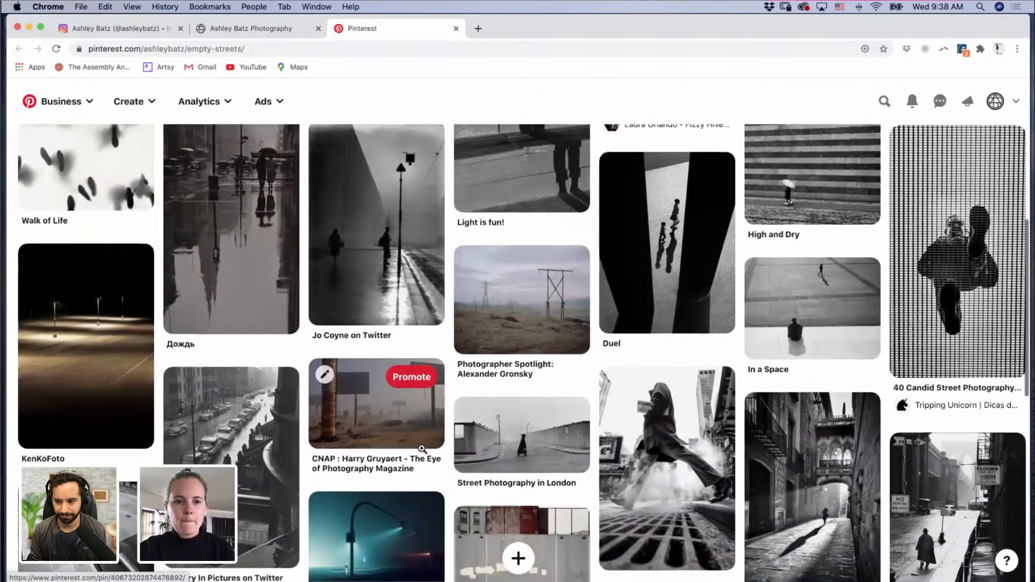
scroll(423, 449, "down", 1)
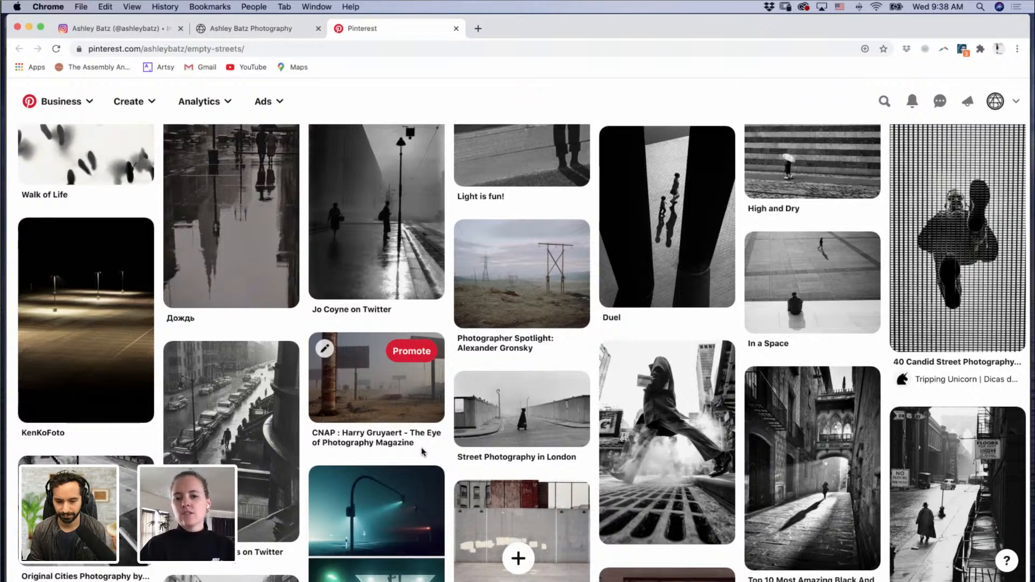
Step: View the "In a Space" pin of the seated figure on the plaza at full size and close it
scroll(668, 421, "up", 1)
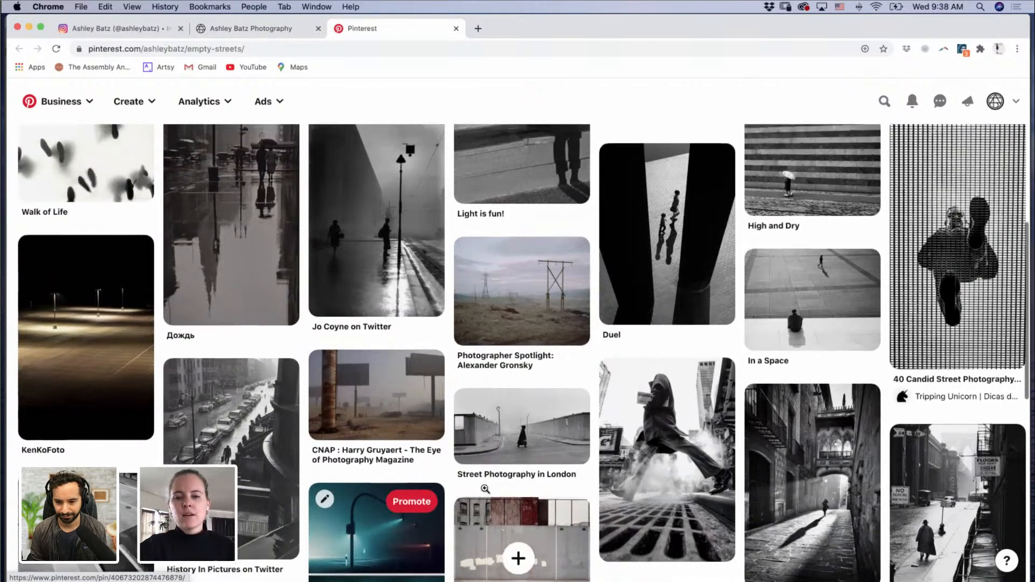
left_click(778, 299)
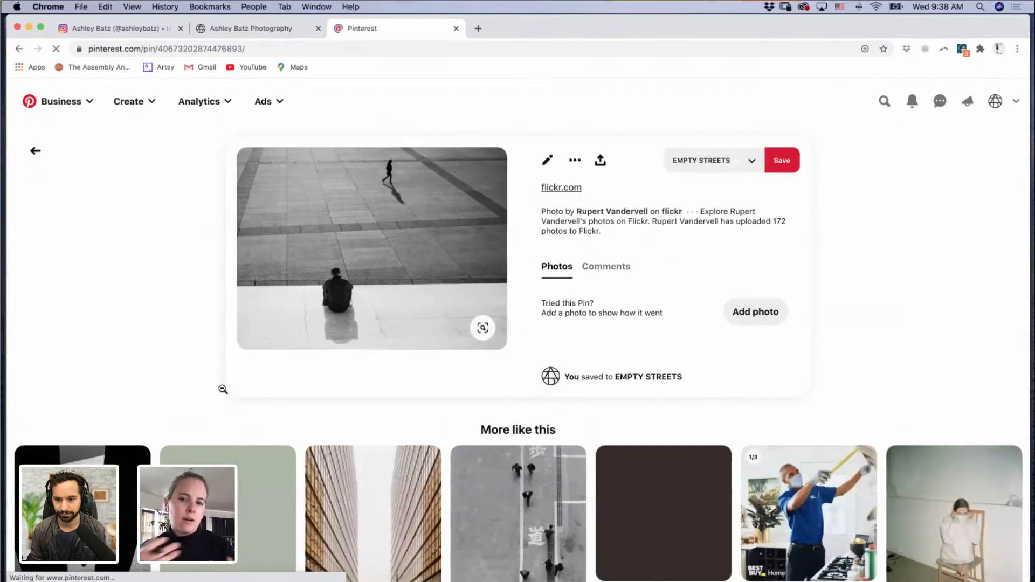
left_click(38, 152)
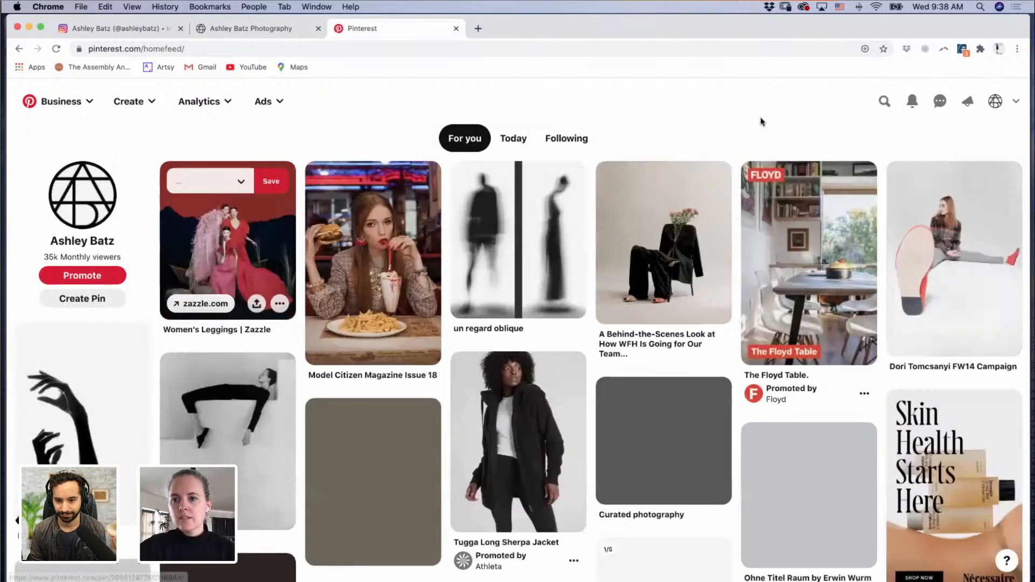
Step: Reopen the EMPTY STREETS board from the saved boards of the account's own profile
left_click(996, 103)
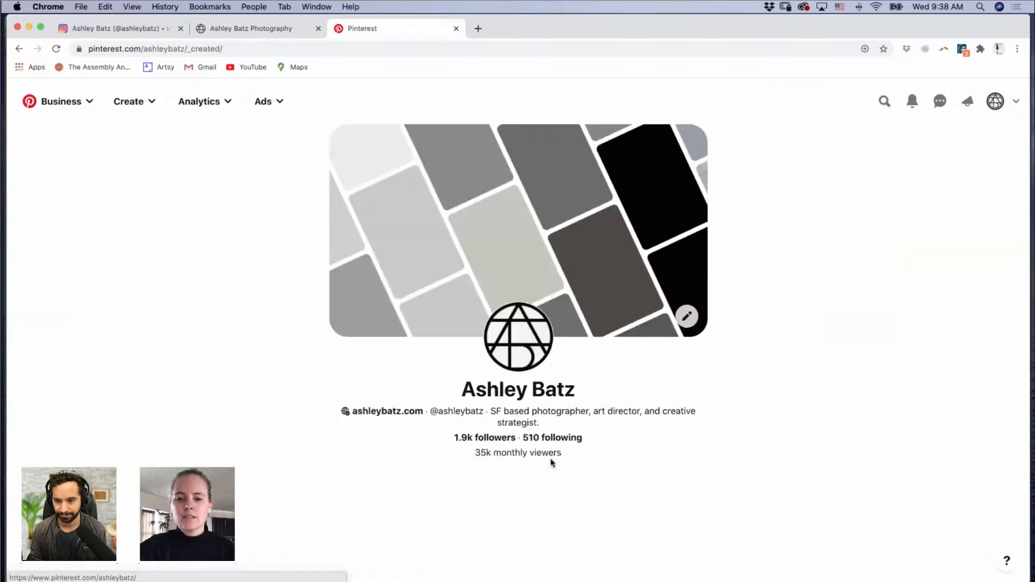
left_click(543, 489)
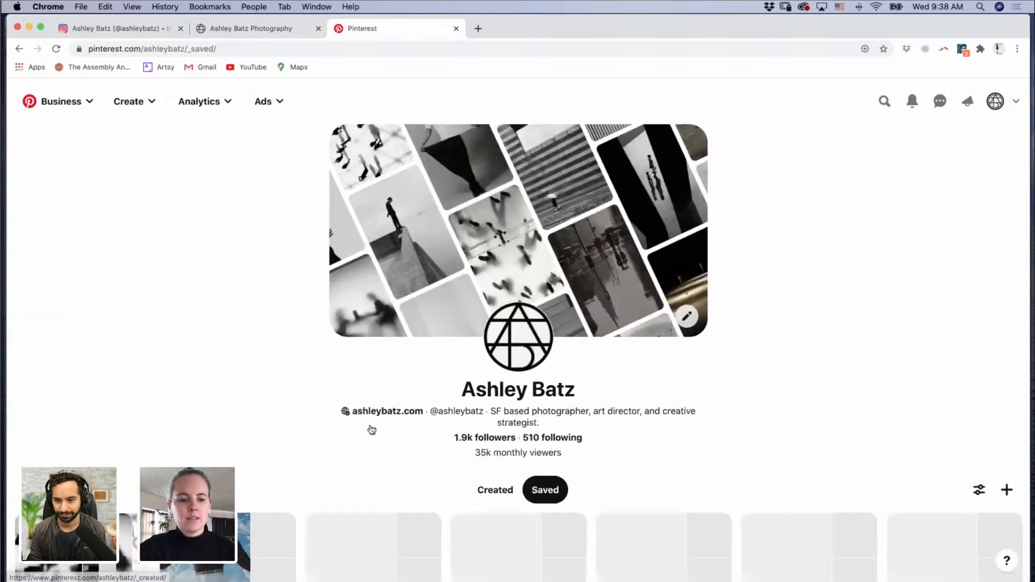
scroll(369, 429, "down", 2)
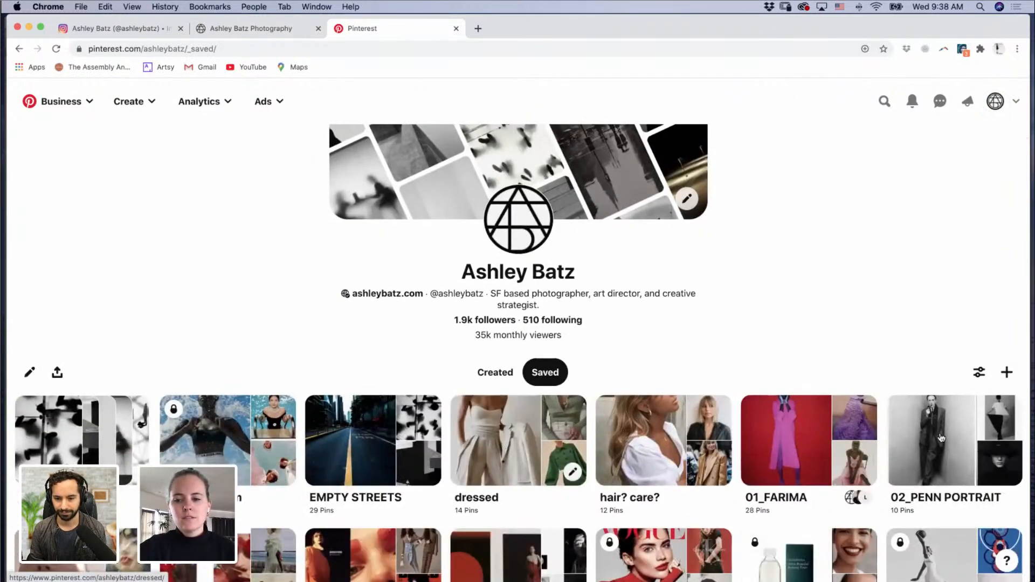
left_click(381, 447)
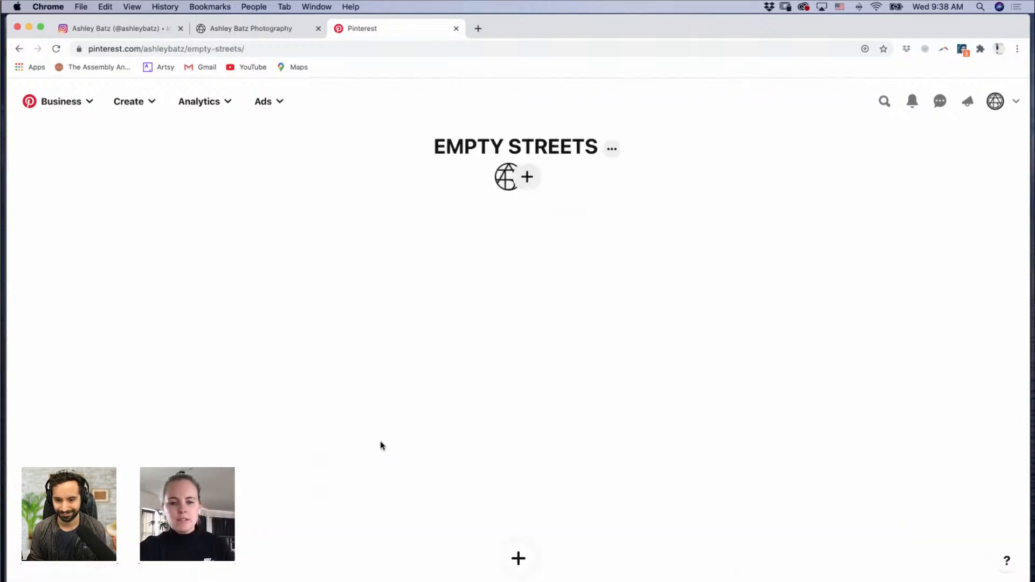
Step: Examine the EMPTY STREETS pins from the first row of silhouettes down to the night scenes and the subway entrance
scroll(380, 442, "down", 1)
scroll(381, 442, "down", 2)
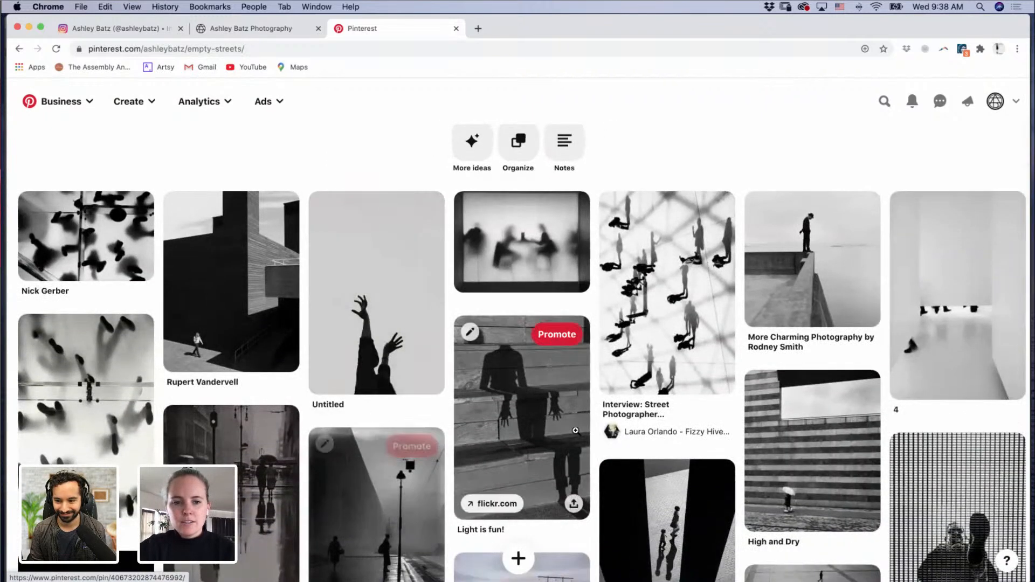
scroll(576, 430, "down", 1)
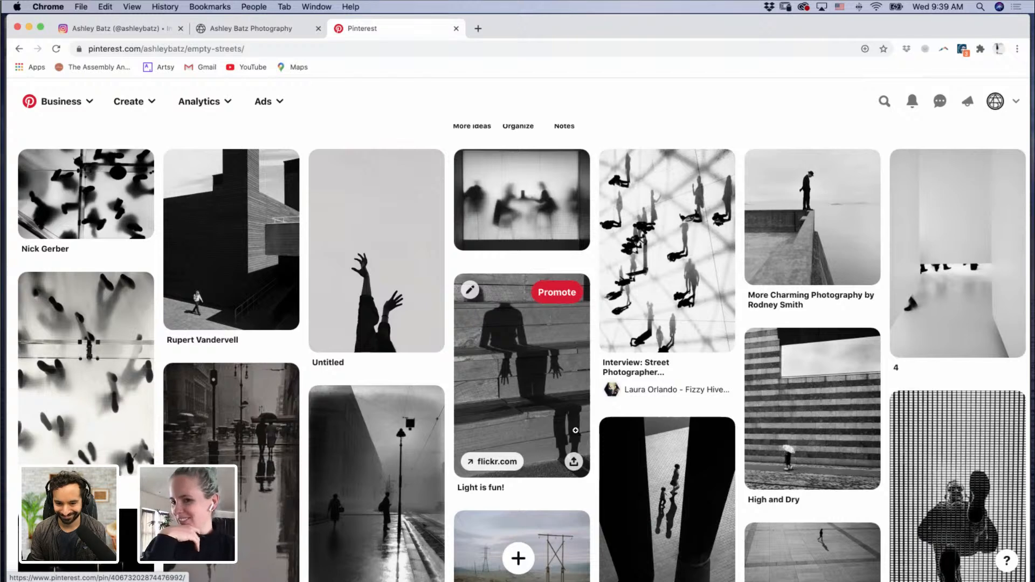
scroll(454, 472, "down", 3)
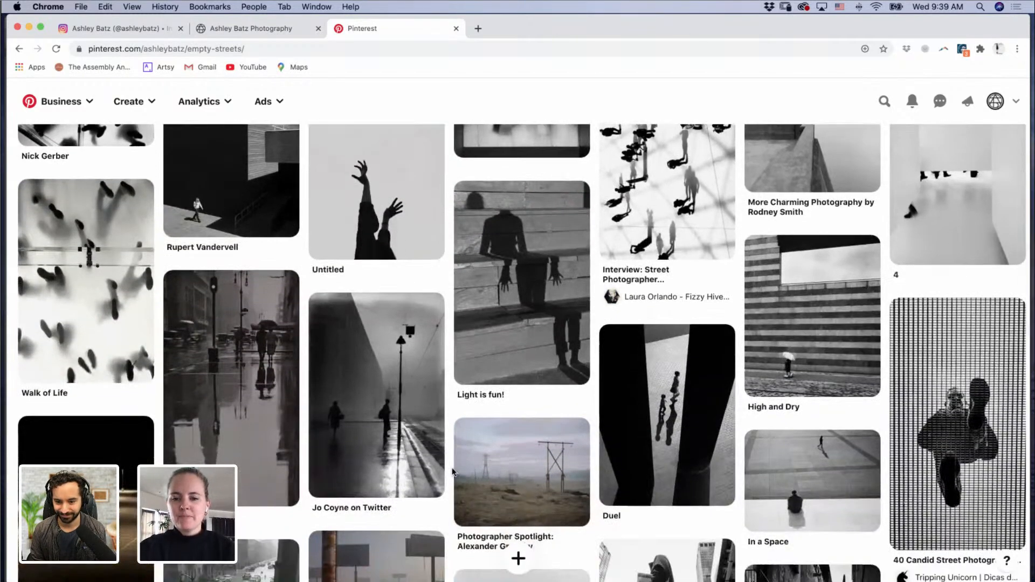
scroll(454, 472, "down", 2)
scroll(453, 472, "down", 3)
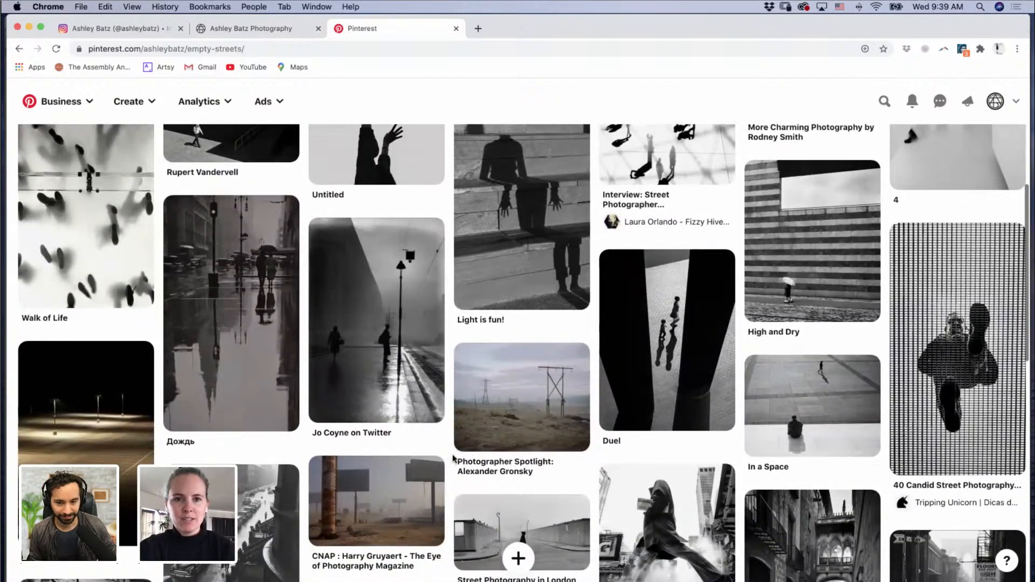
scroll(453, 459, "down", 2)
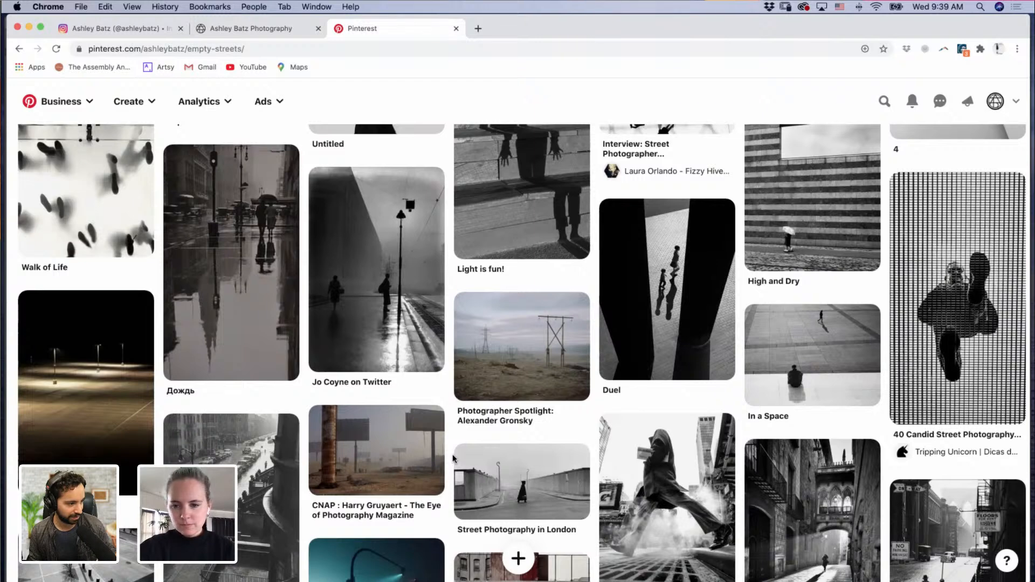
scroll(453, 458, "down", 2)
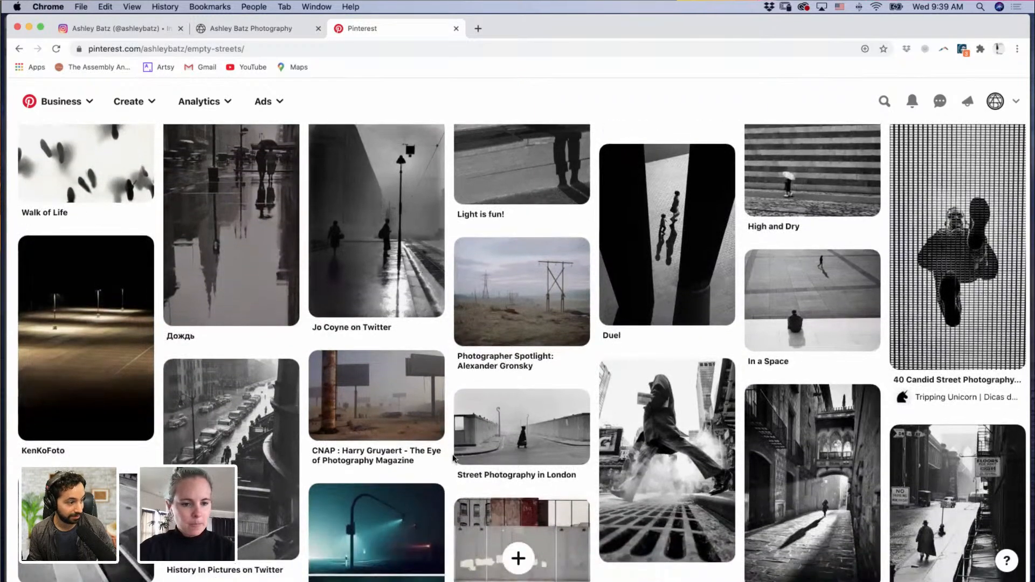
scroll(453, 458, "down", 3)
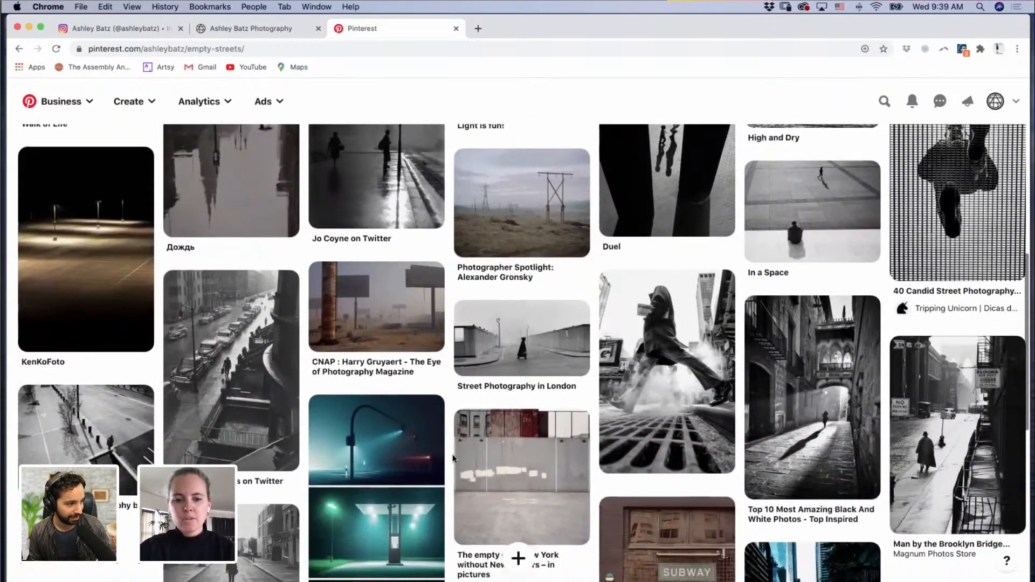
scroll(453, 458, "down", 3)
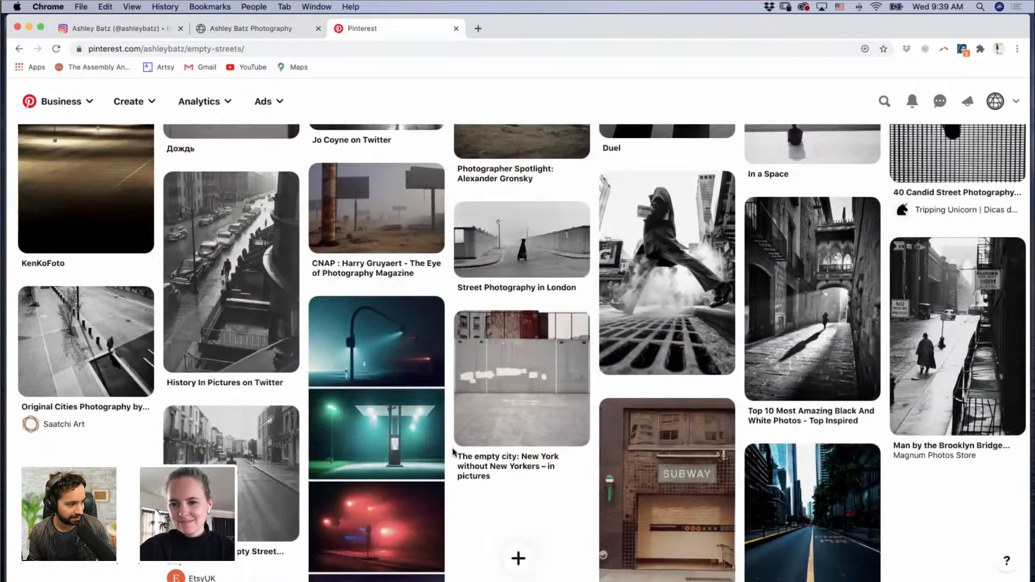
Step: Review the EMPTY STREETS pins back up from the subway and alley scenes to the first row of silhouettes
scroll(453, 451, "up", 4)
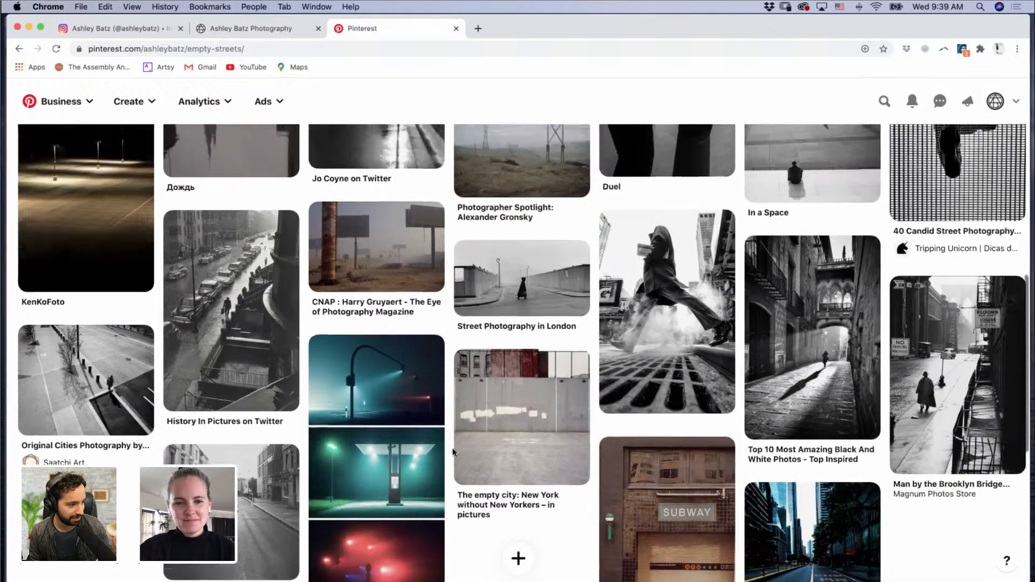
scroll(453, 452, "up", 1)
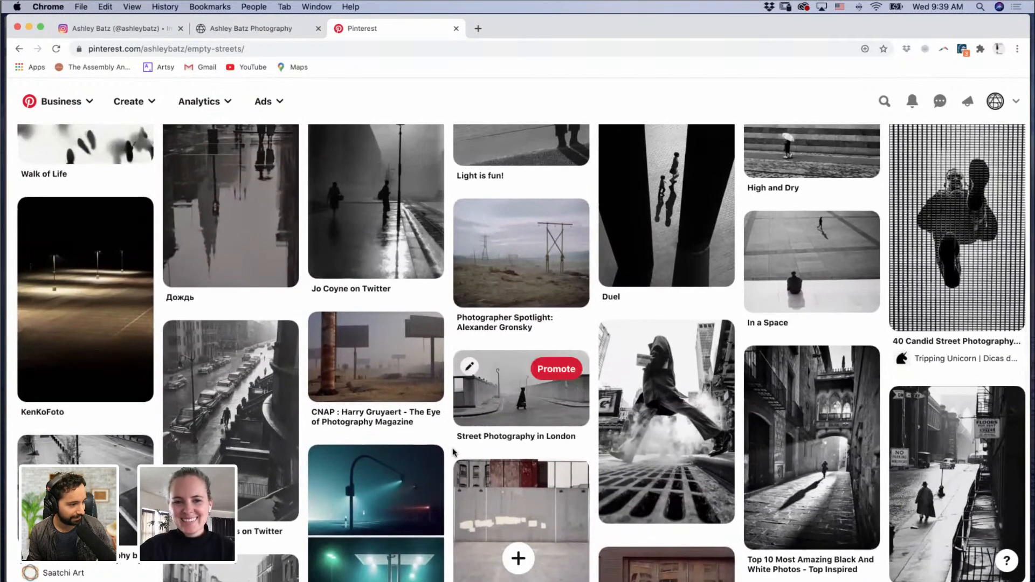
scroll(453, 452, "up", 4)
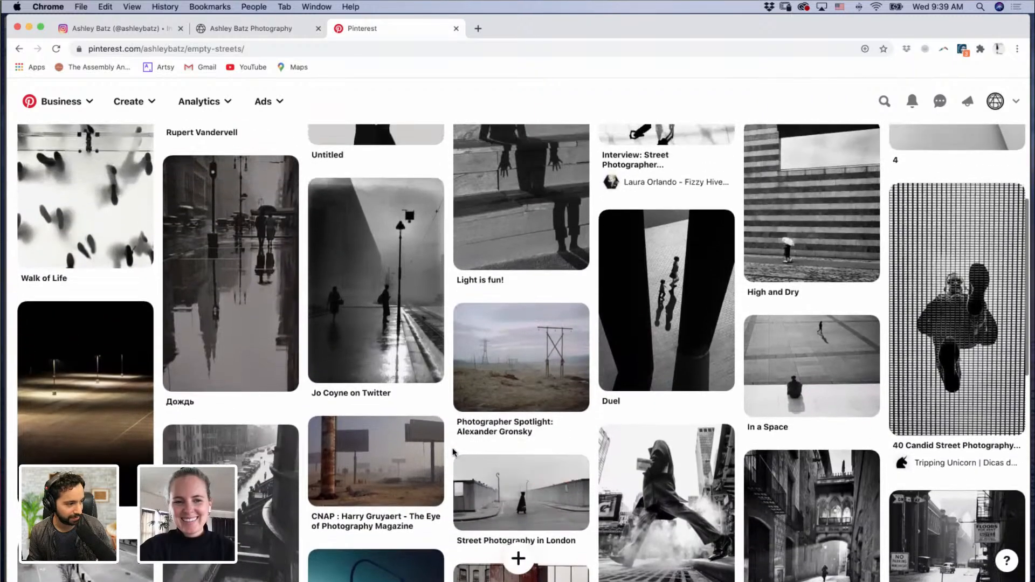
scroll(453, 451, "up", 3)
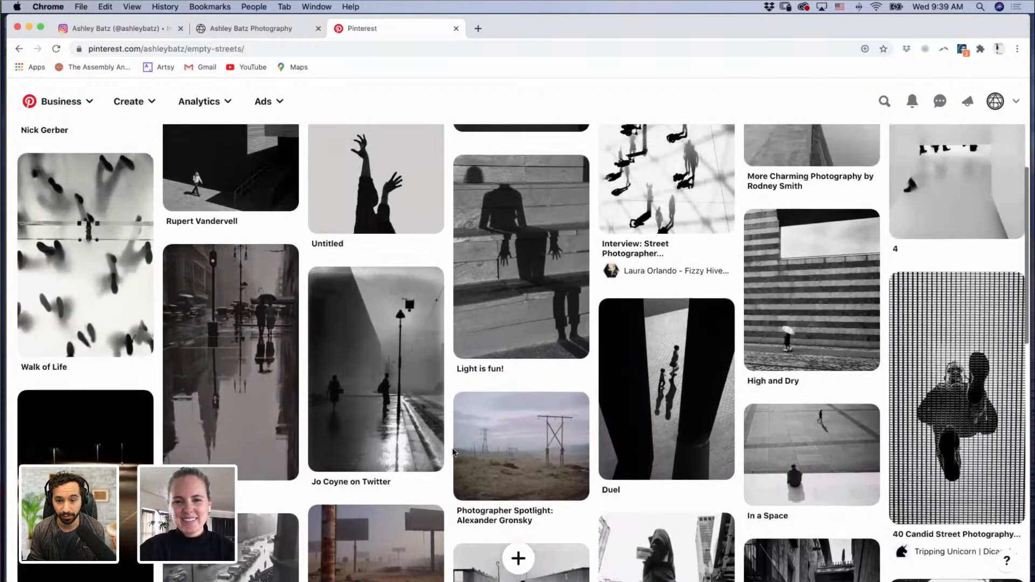
scroll(453, 452, "up", 3)
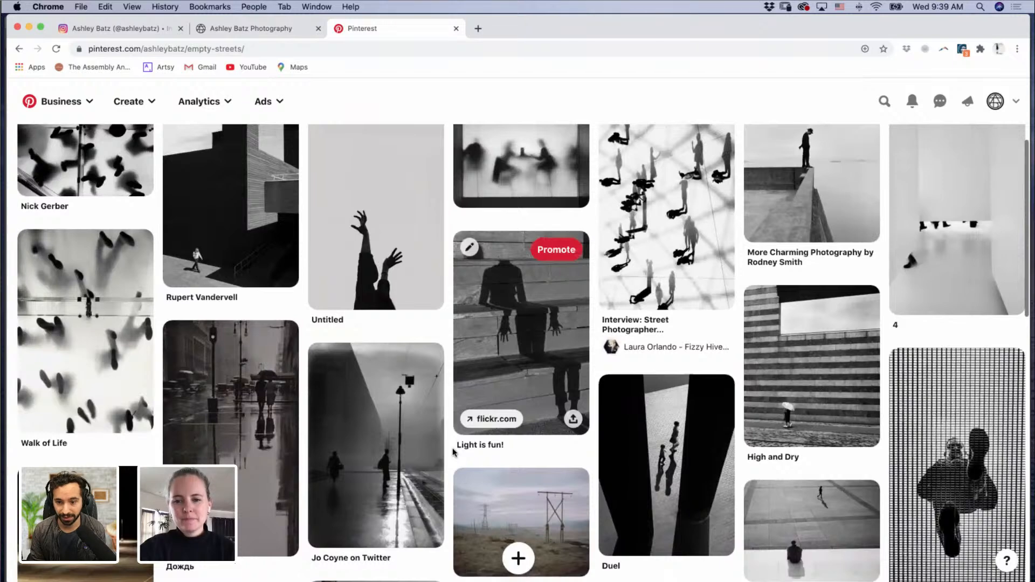
scroll(453, 452, "up", 3)
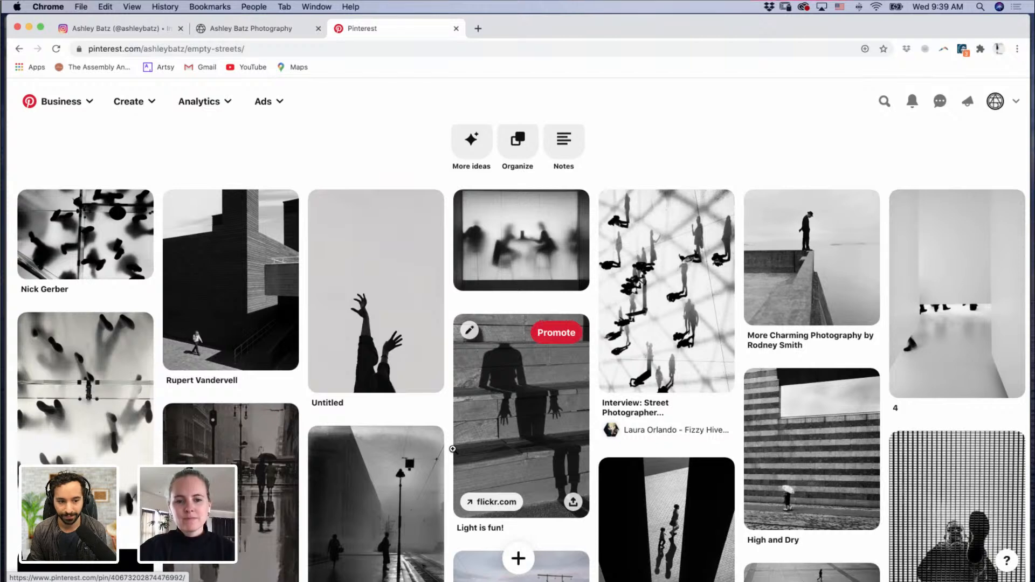
scroll(453, 448, "down", 2)
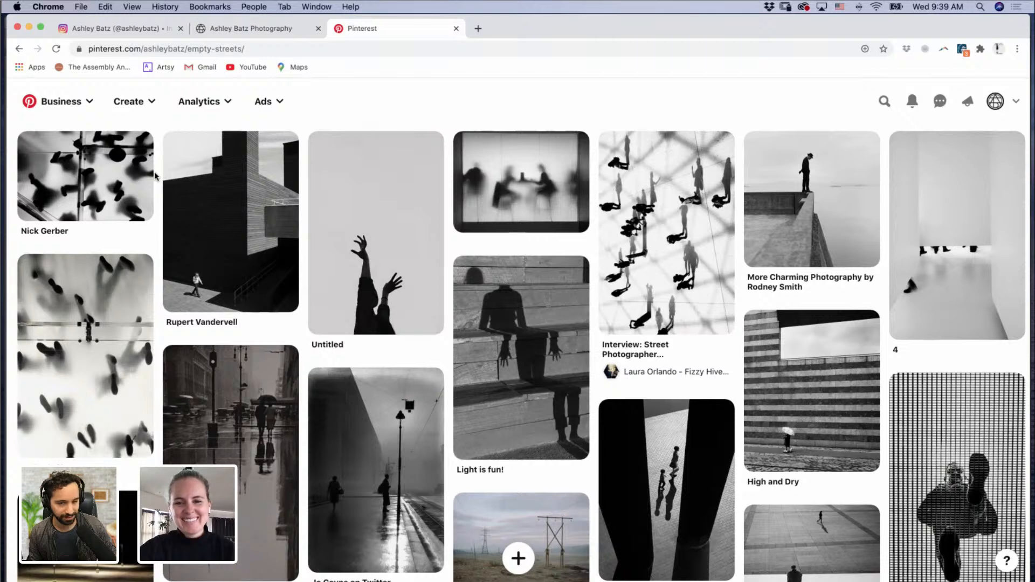
scroll(155, 175, "down", 1)
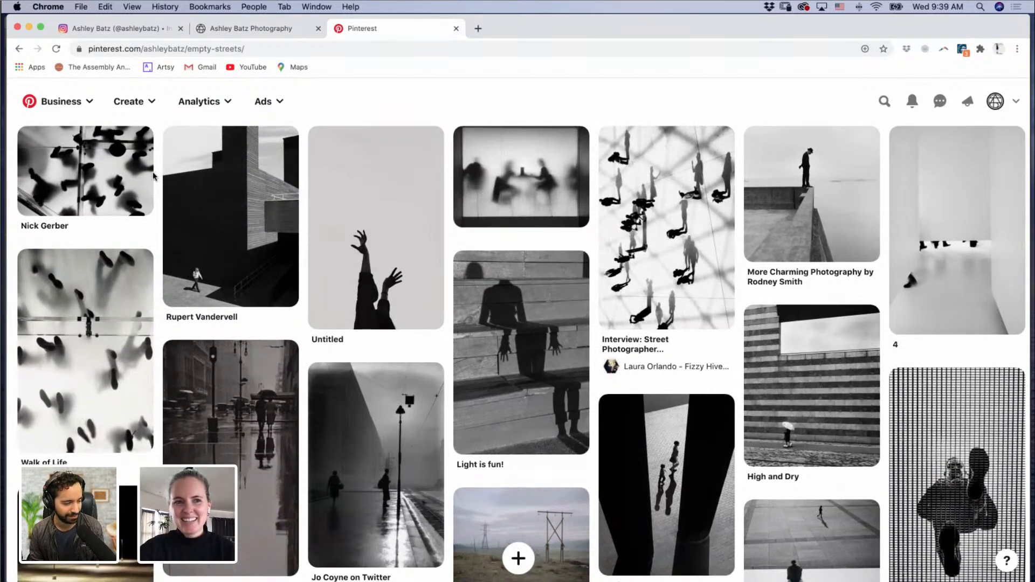
mouse_move(152, 174)
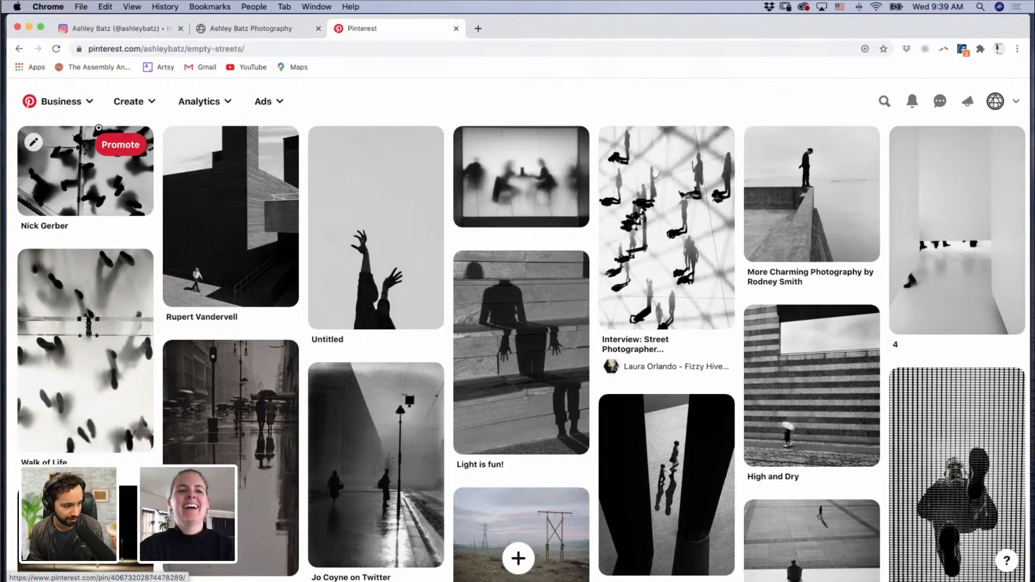
Step: Switch to Photoshop and duplicate the Background layer of the _R6A8948.CR2 street photo
left_click(29, 28)
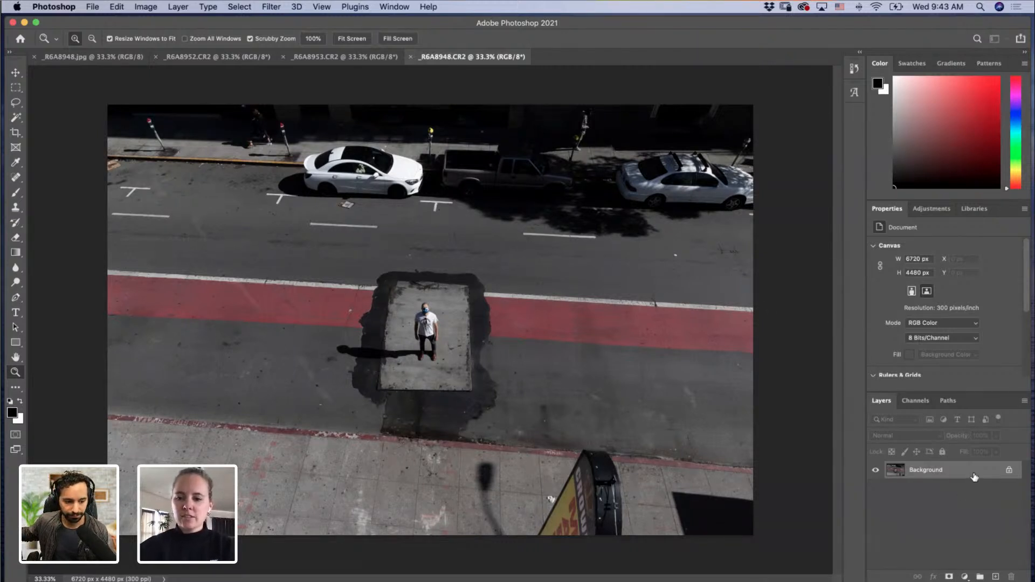
left_click_drag(974, 477, 995, 576)
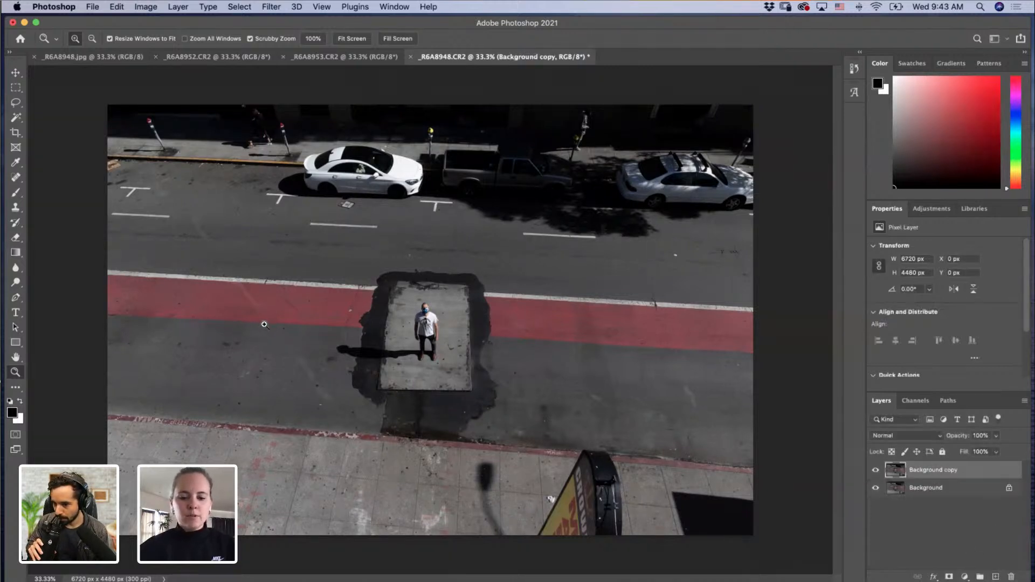
Step: Set the foreground colour to a muted dark red and make the Brush tool active for marking up the photo
key("b")
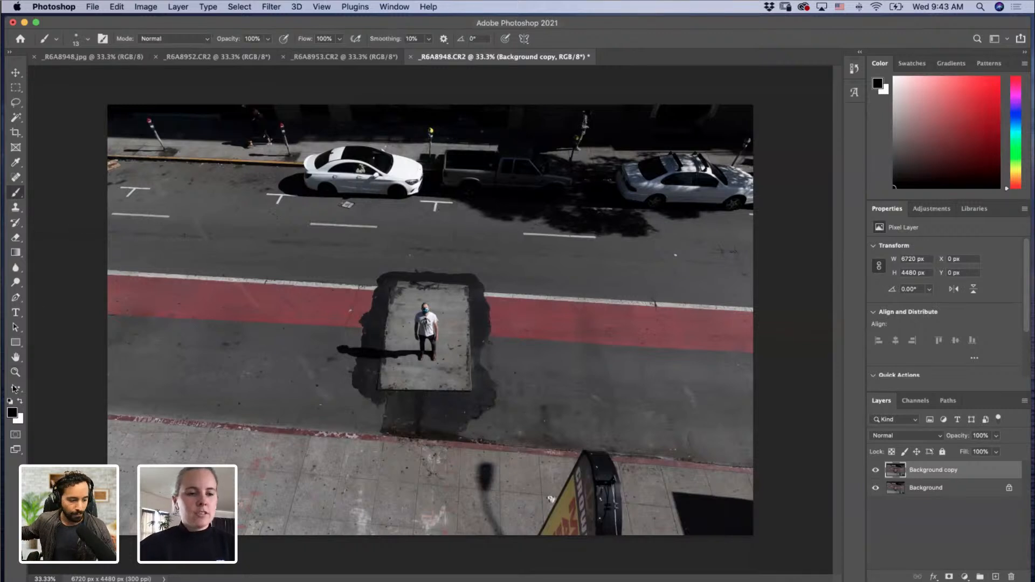
left_click(13, 414)
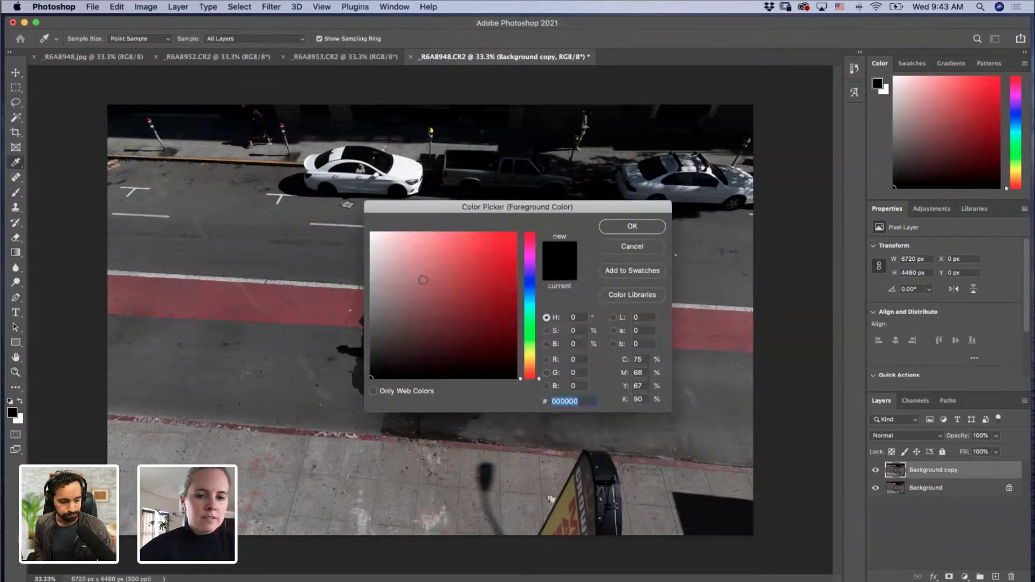
left_click_drag(426, 292, 424, 310)
key("Return")
key("b")
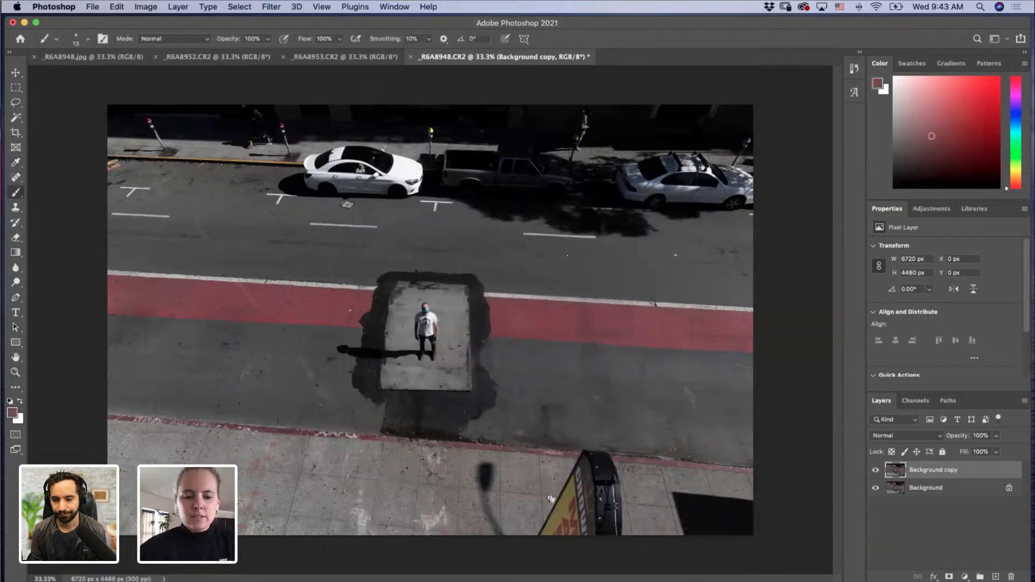
Step: With a 64 px brush, circle the road litter, the spots around the concrete patch and the shadowed figure on the far sidewalk
mouse_move(572, 262)
left_mouse_down()
mouse_move(583, 262)
mouse_move(561, 233)
left_mouse_up()
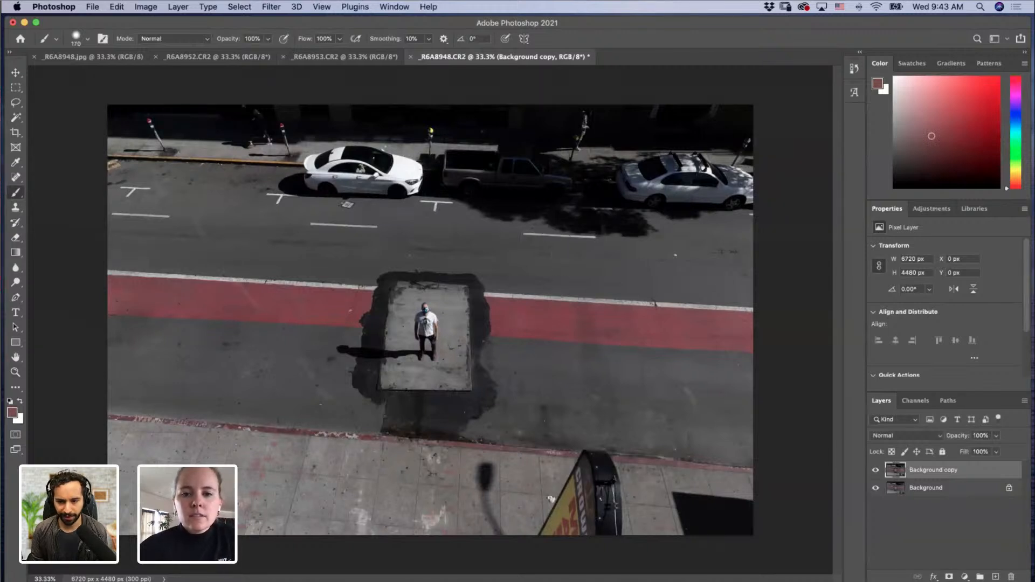
left_click_drag(531, 288, 528, 287)
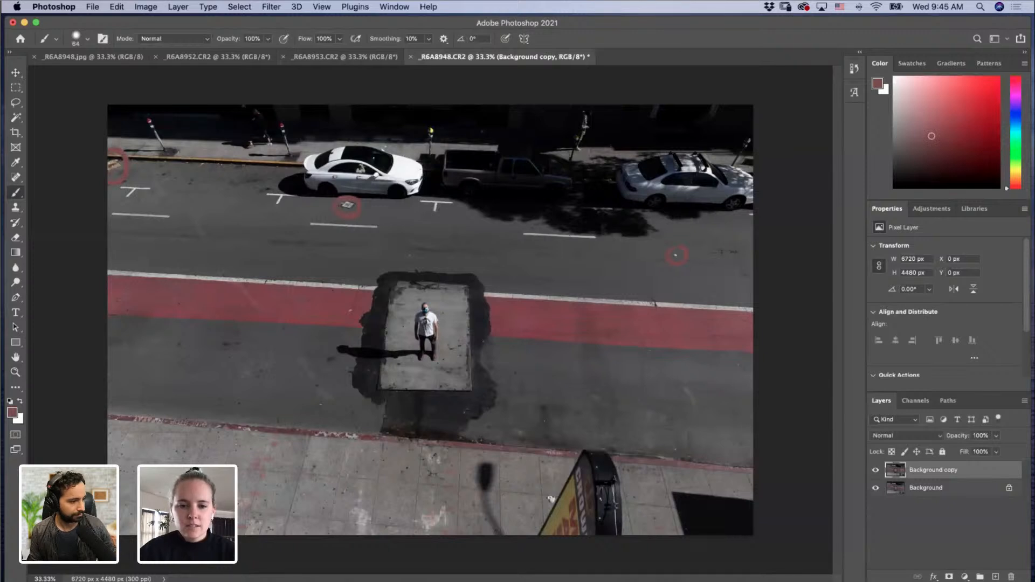
mouse_move(462, 410)
left_mouse_down()
mouse_move(490, 406)
mouse_move(439, 420)
mouse_move(451, 419)
mouse_move(443, 410)
left_mouse_up()
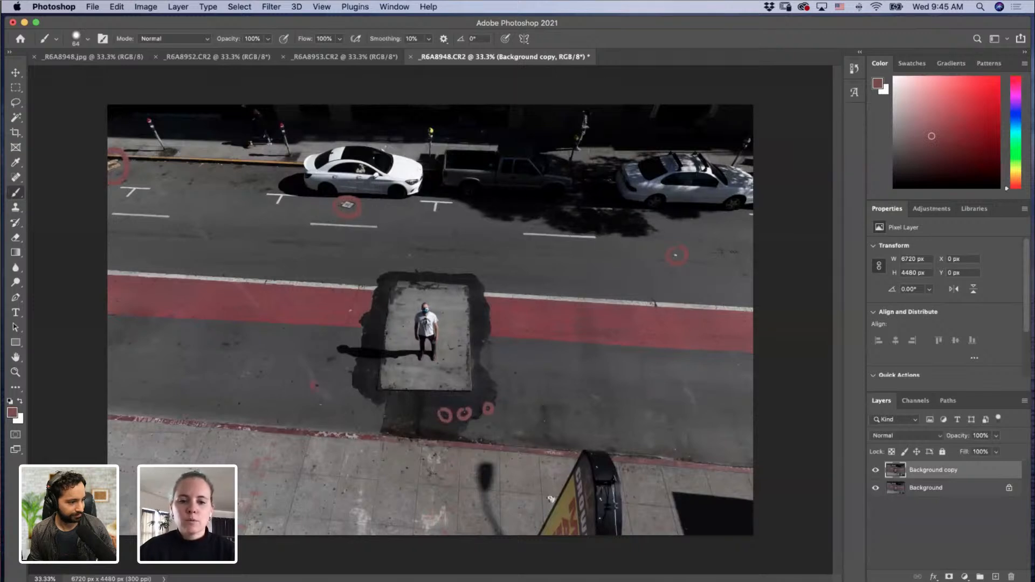
left_click_drag(321, 402, 319, 410)
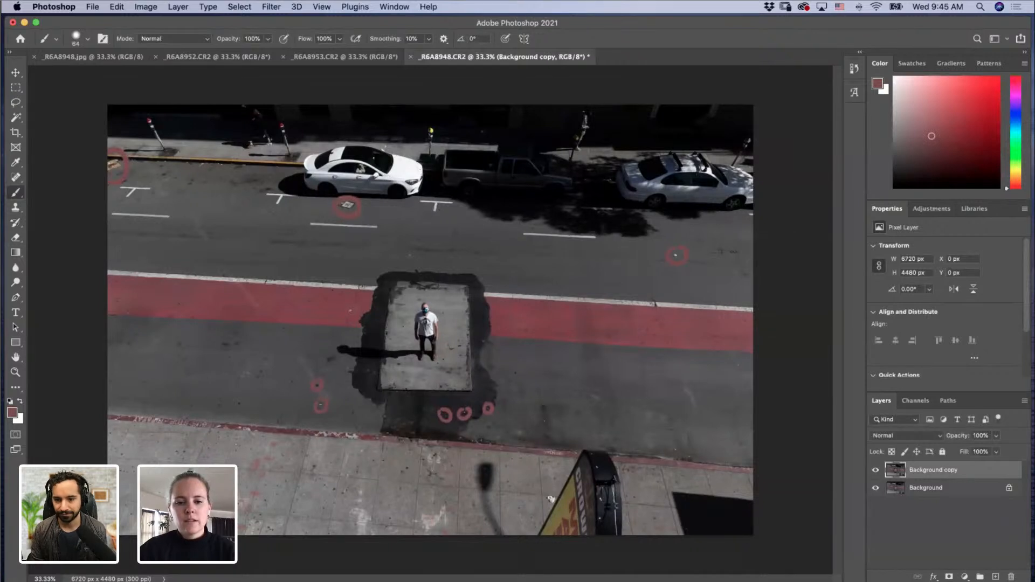
mouse_move(542, 415)
left_mouse_down()
mouse_move(541, 427)
mouse_move(551, 417)
left_mouse_up()
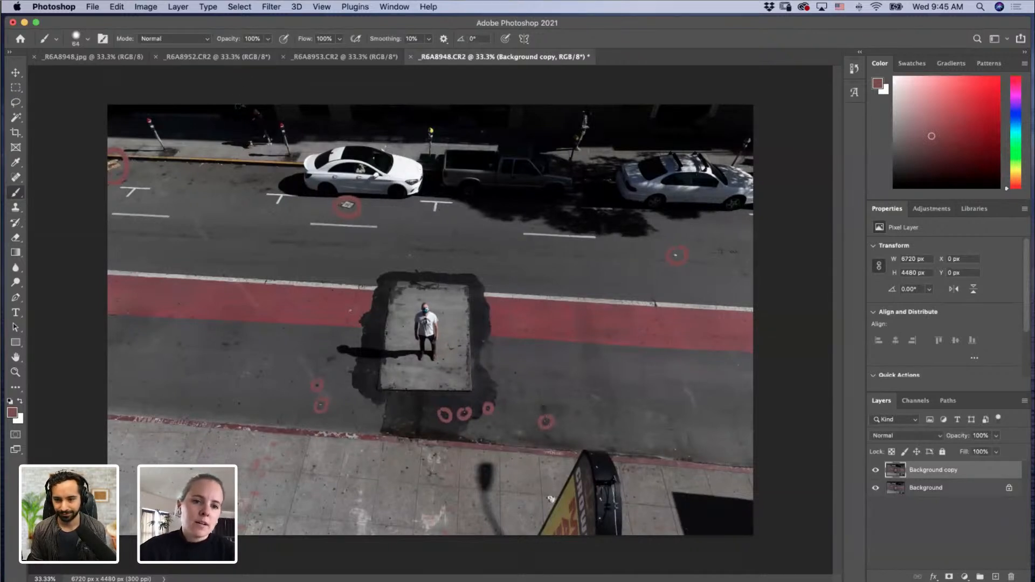
mouse_move(233, 105)
left_mouse_down()
mouse_move(242, 132)
mouse_move(220, 138)
mouse_move(219, 149)
mouse_move(276, 152)
mouse_move(275, 123)
mouse_move(243, 105)
left_mouse_up()
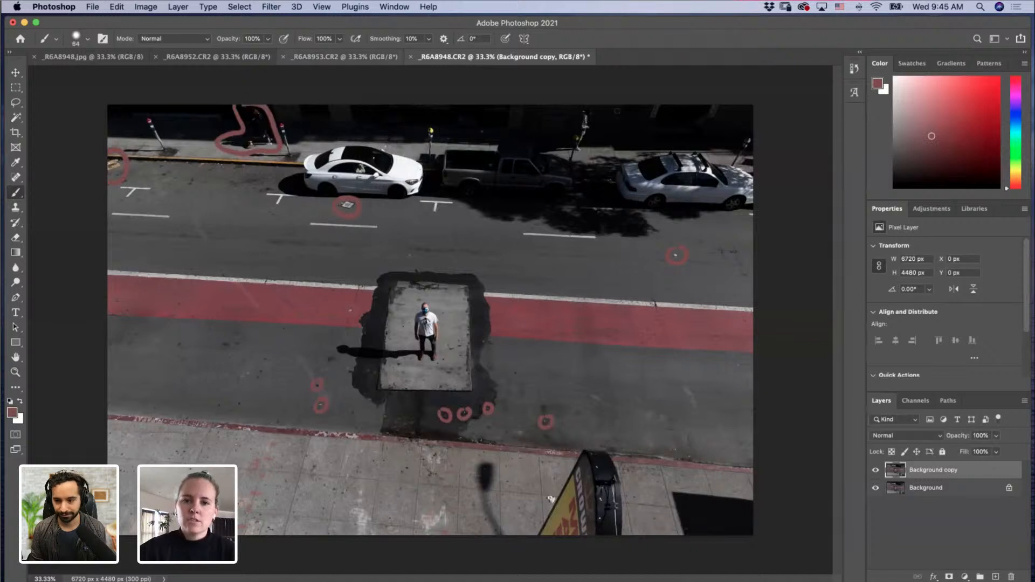
Step: Circle the figure at the far sidewalk pole, the white car, the dark pickup truck and the silver sedan in red
mouse_move(580, 106)
left_mouse_down()
mouse_move(567, 126)
mouse_move(574, 153)
mouse_move(603, 136)
mouse_move(592, 106)
left_mouse_up()
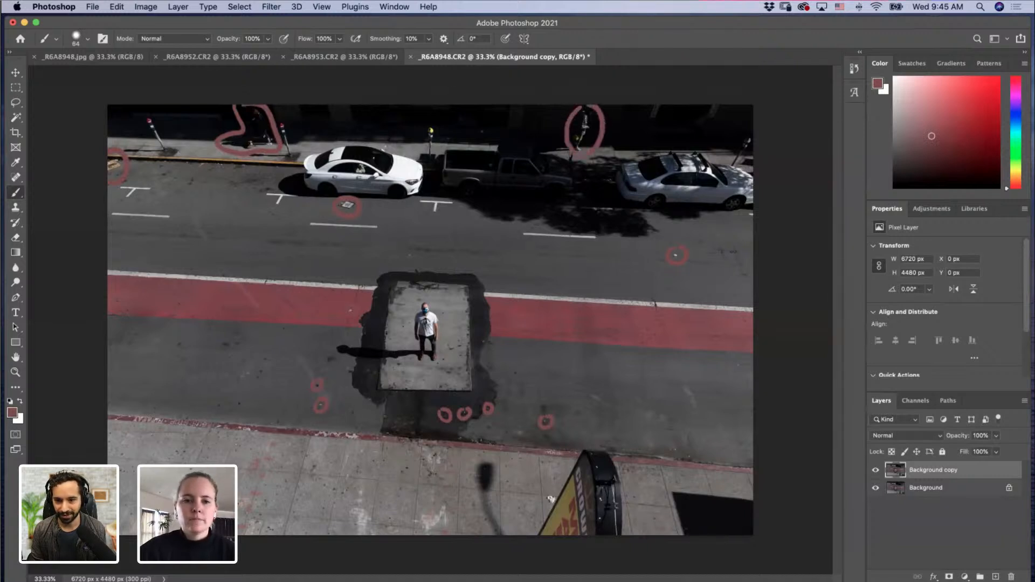
mouse_move(318, 144)
left_mouse_down()
mouse_move(280, 185)
mouse_move(286, 195)
left_mouse_up()
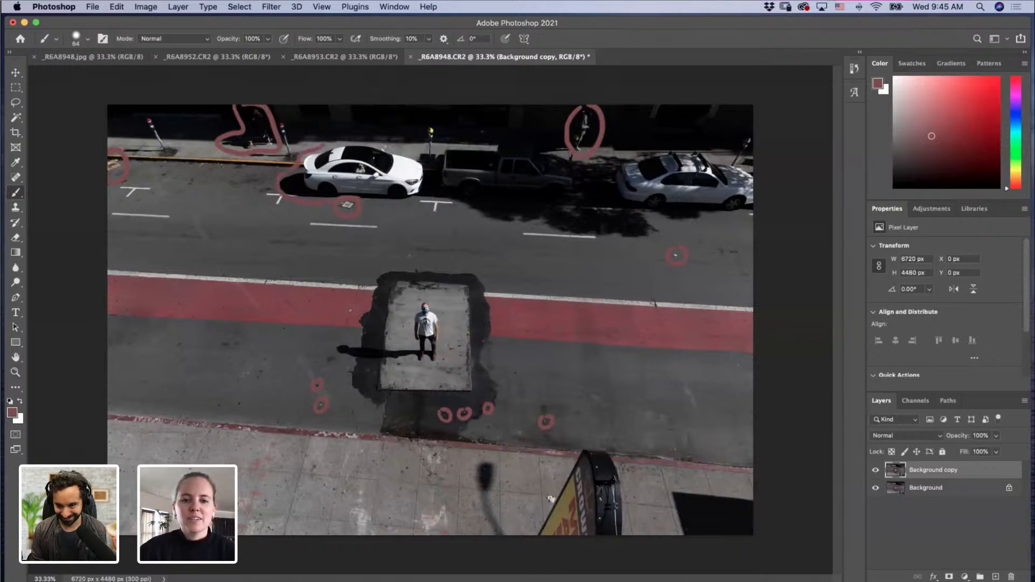
left_click_drag(402, 203, 429, 191)
left_click_drag(422, 159, 324, 144)
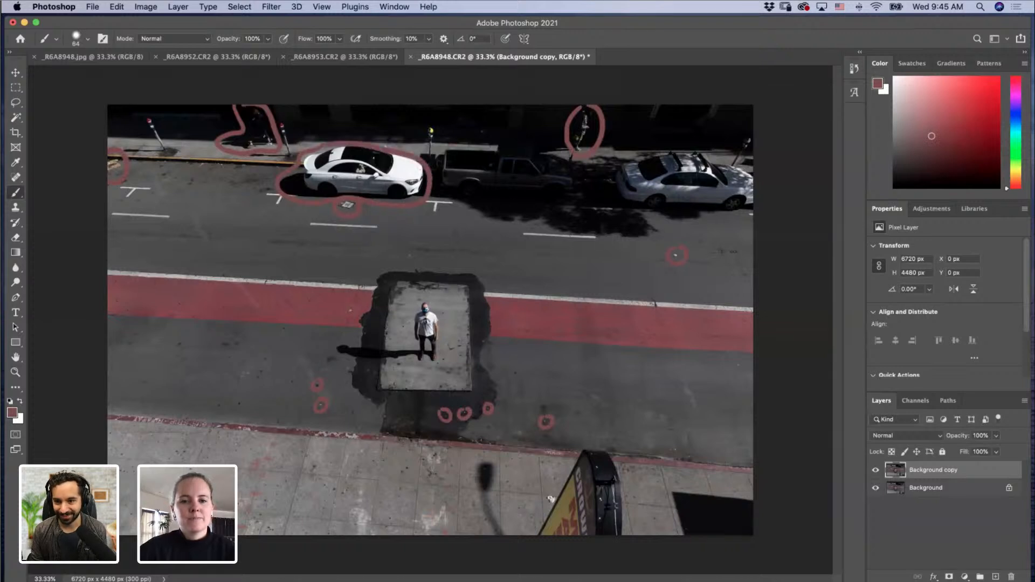
mouse_move(439, 148)
left_mouse_down()
mouse_move(448, 197)
mouse_move(583, 197)
mouse_move(569, 169)
mouse_move(508, 142)
mouse_move(449, 150)
left_mouse_up()
mouse_move(617, 158)
left_mouse_down()
mouse_move(612, 176)
mouse_move(639, 211)
mouse_move(738, 213)
left_mouse_up()
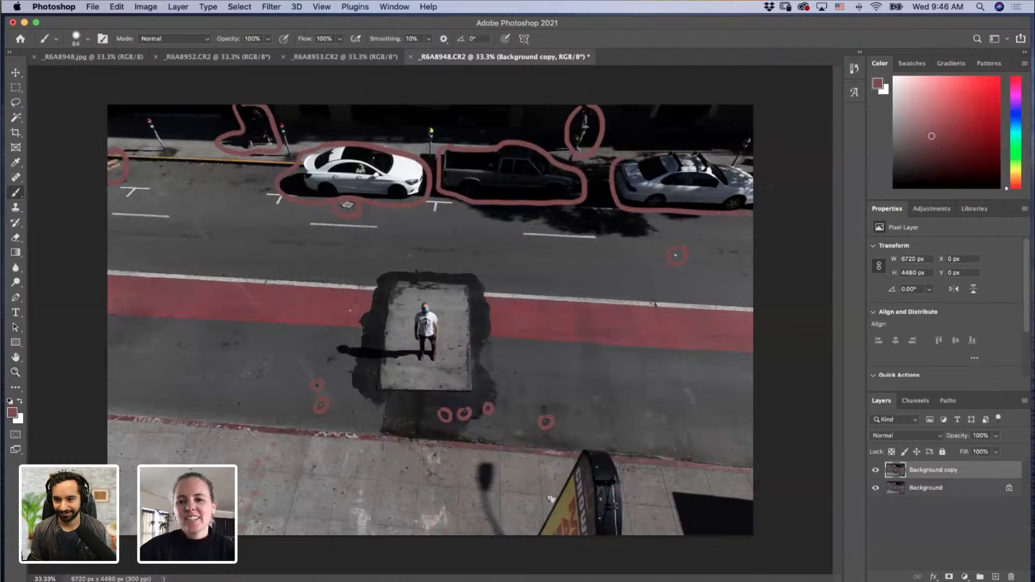
mouse_move(744, 161)
left_mouse_down()
mouse_move(699, 146)
mouse_move(633, 148)
left_mouse_up()
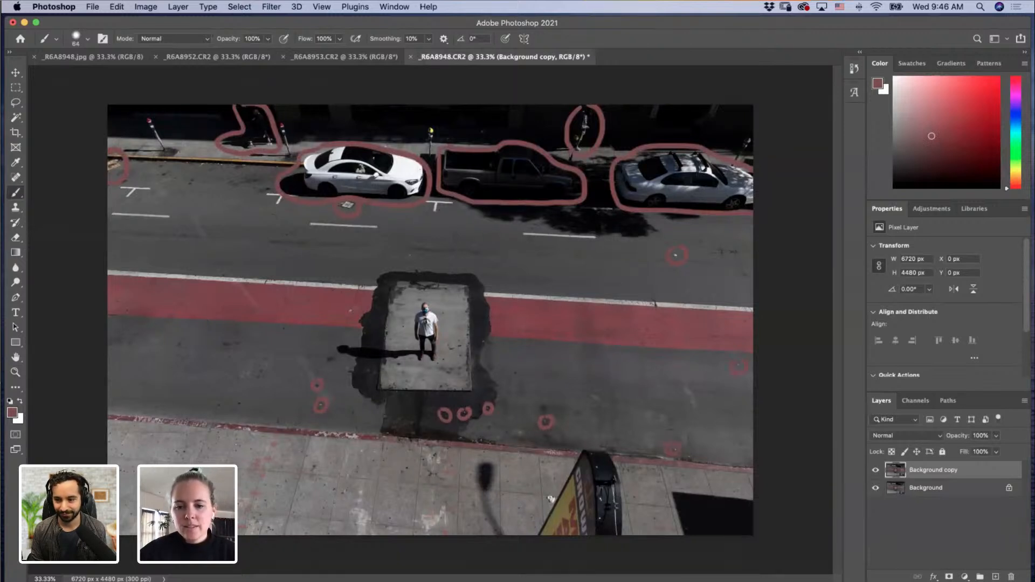
Step: Circle the small spots along the near curb, beside the sign, on the far parking lane and along the dark building facade
left_click_drag(687, 458, 692, 457)
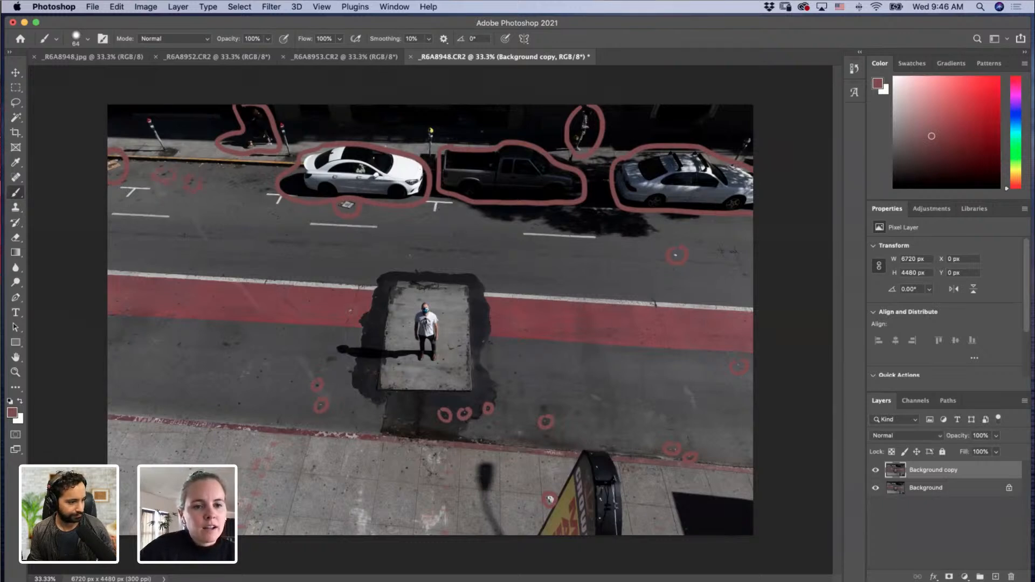
left_click_drag(233, 177, 231, 179)
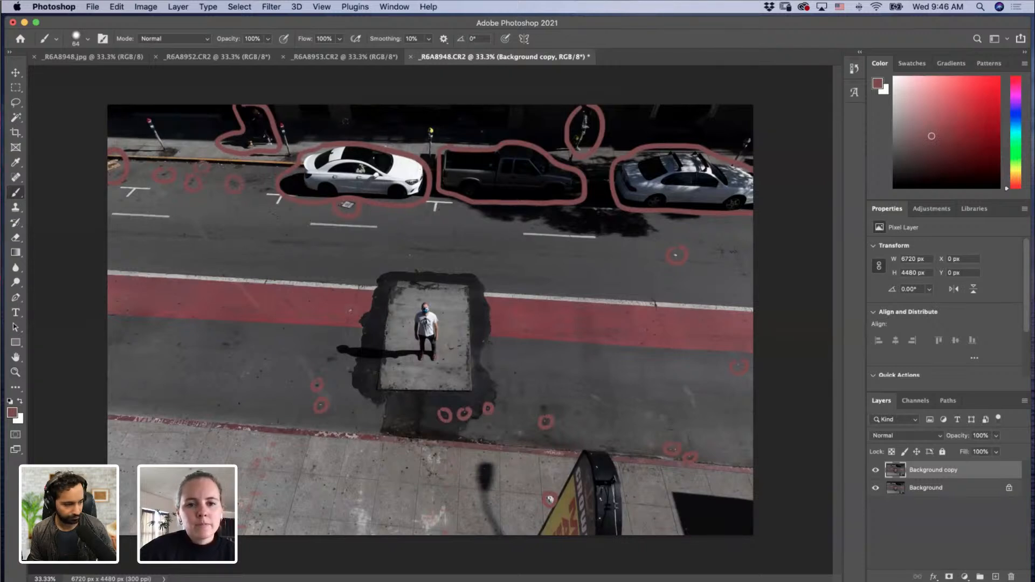
mouse_move(345, 121)
left_mouse_down()
mouse_move(336, 127)
mouse_move(346, 133)
mouse_move(349, 120)
mouse_move(402, 123)
mouse_move(402, 111)
left_mouse_up()
mouse_move(487, 124)
left_mouse_down()
mouse_move(476, 139)
mouse_move(490, 126)
mouse_move(463, 126)
mouse_move(463, 113)
left_mouse_up()
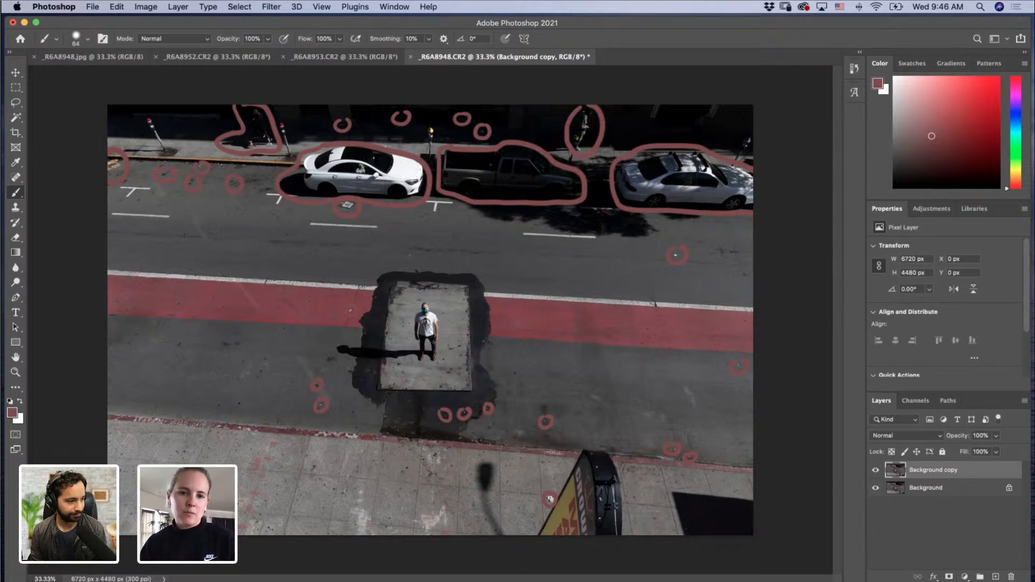
Step: Compare the photo with and without the red markup, leaving the Background copy layer hidden
left_click(876, 470)
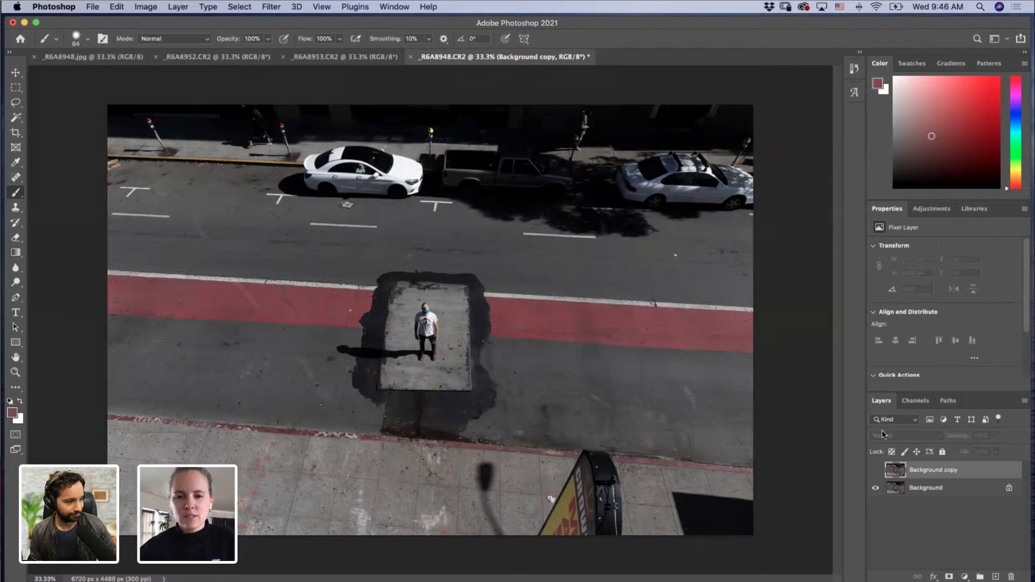
left_click(876, 470)
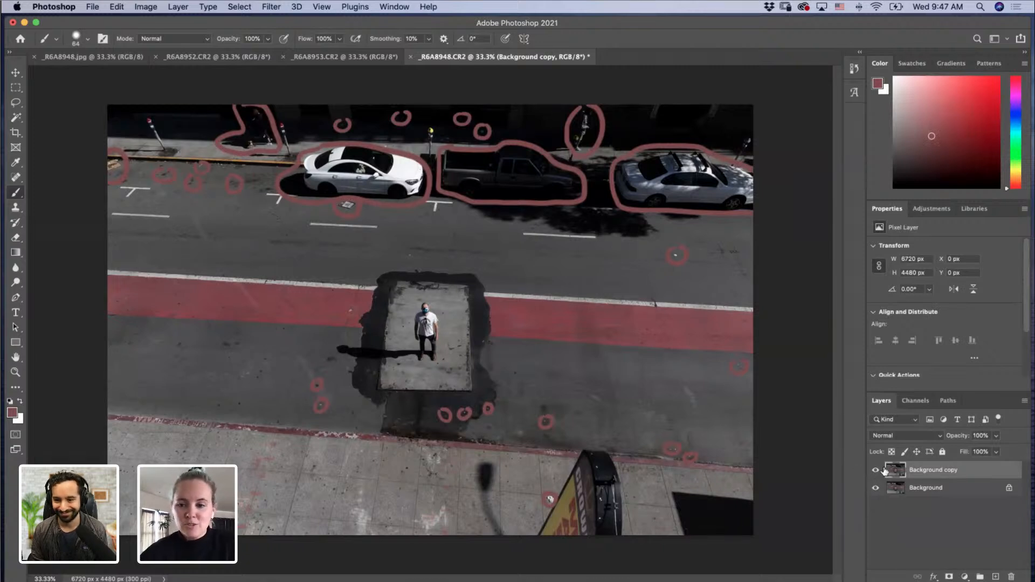
left_click(875, 470)
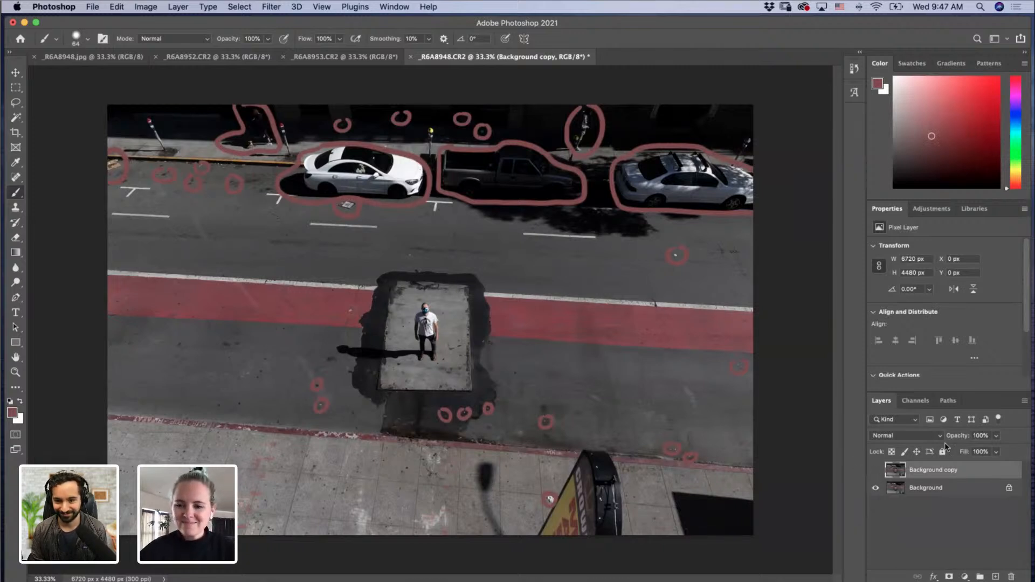
Step: Add three Curves adjustment layers directly above the Background layer
left_click(938, 490)
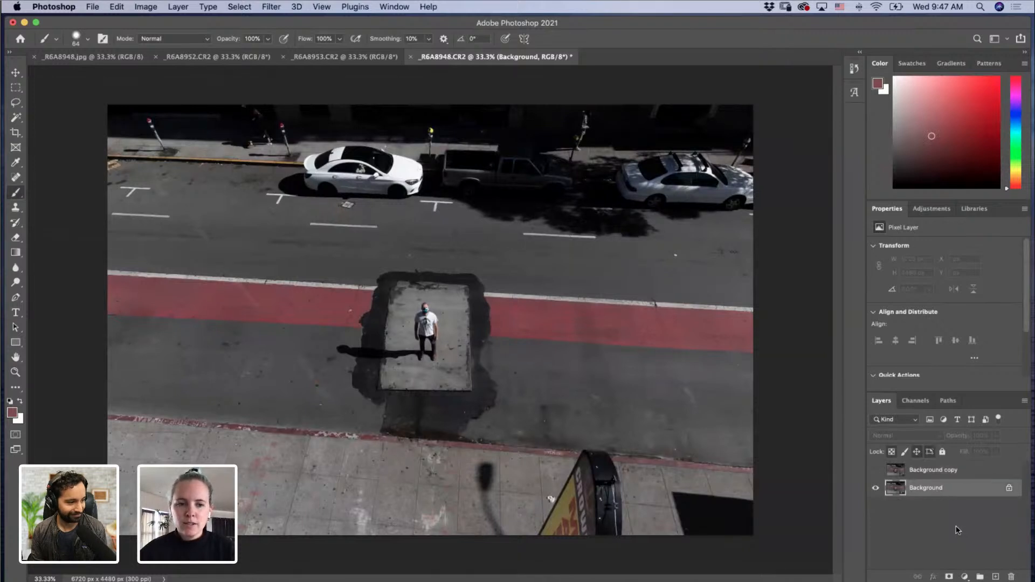
left_click(964, 577)
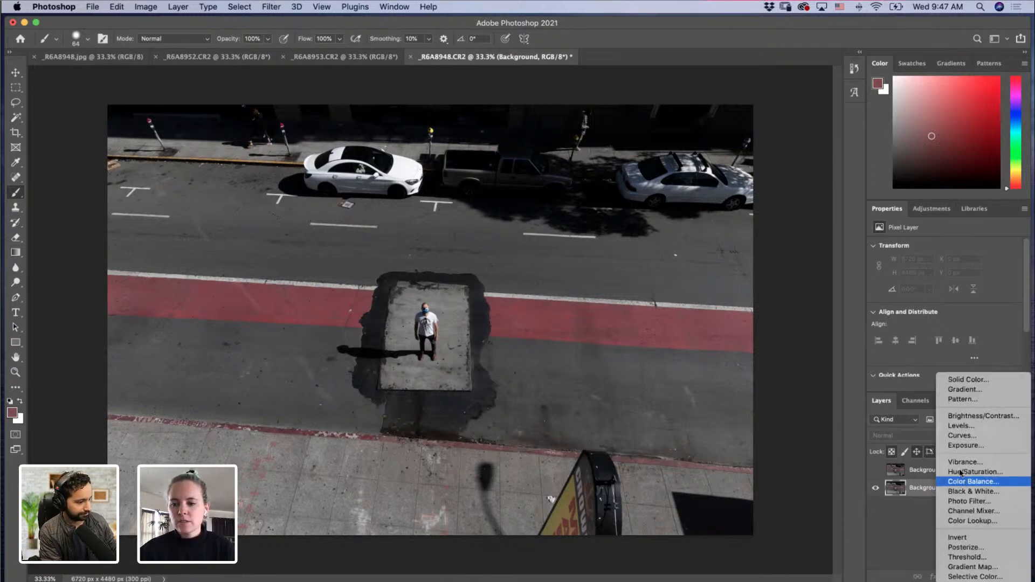
left_click(960, 435)
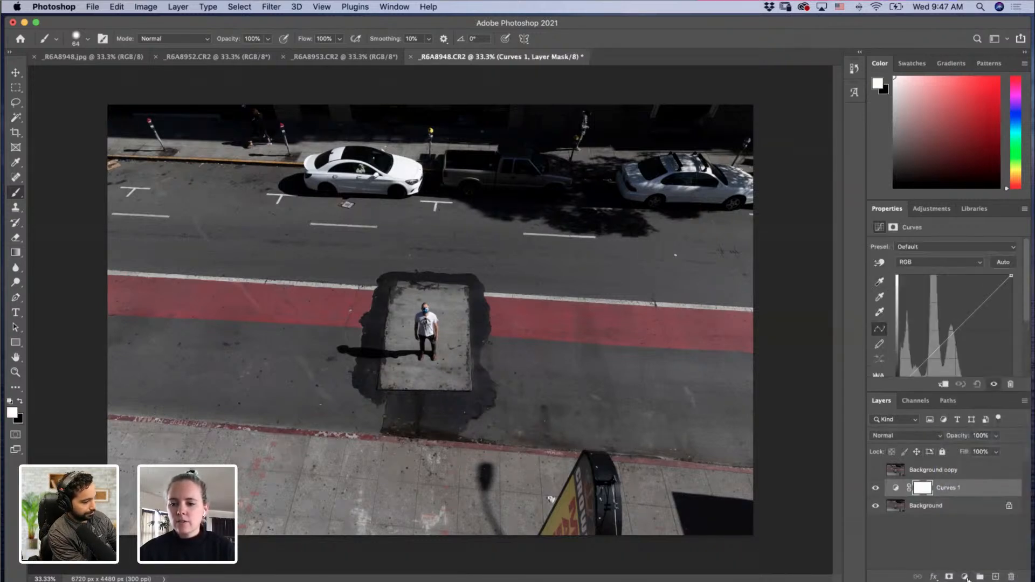
left_click(966, 577)
left_click(961, 435)
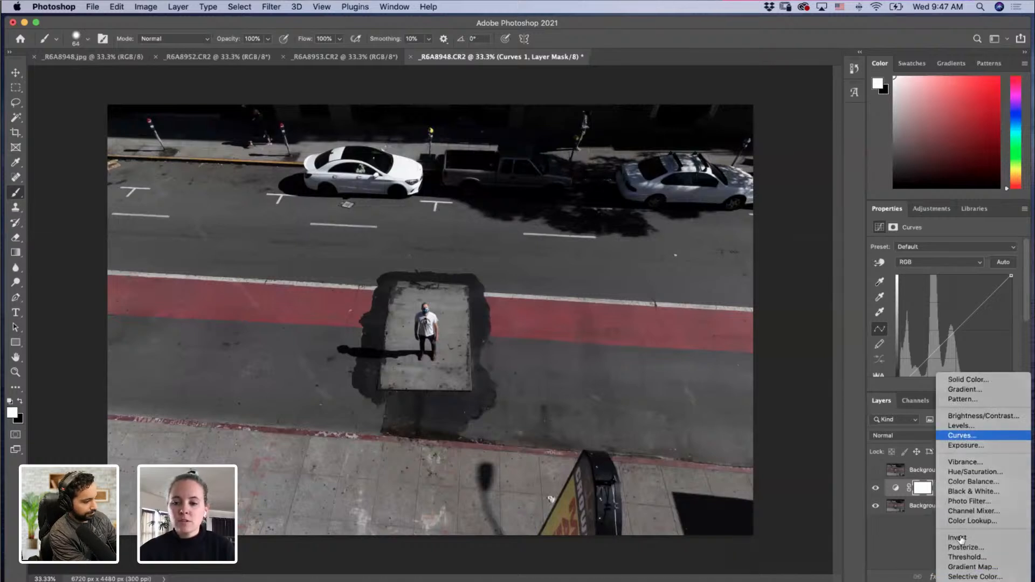
left_click(965, 577)
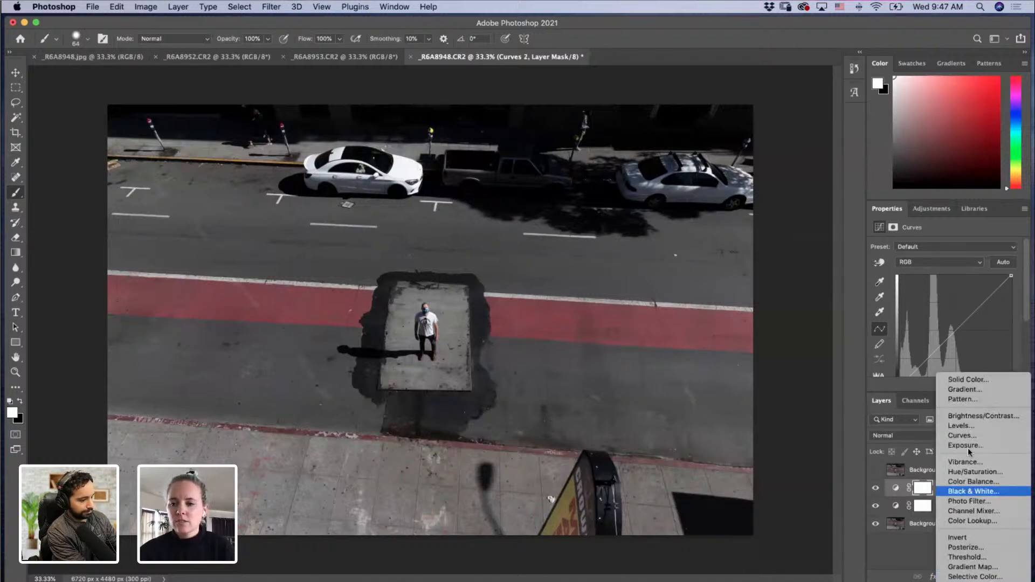
left_click(963, 435)
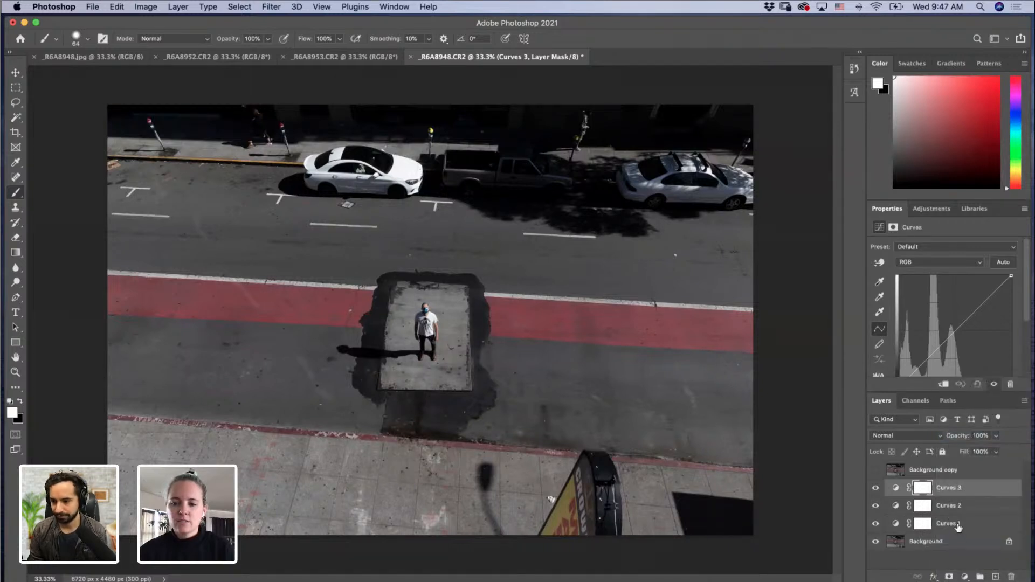
Step: Rename the lowest Curves adjustment layer as "general curves"
left_click(958, 525)
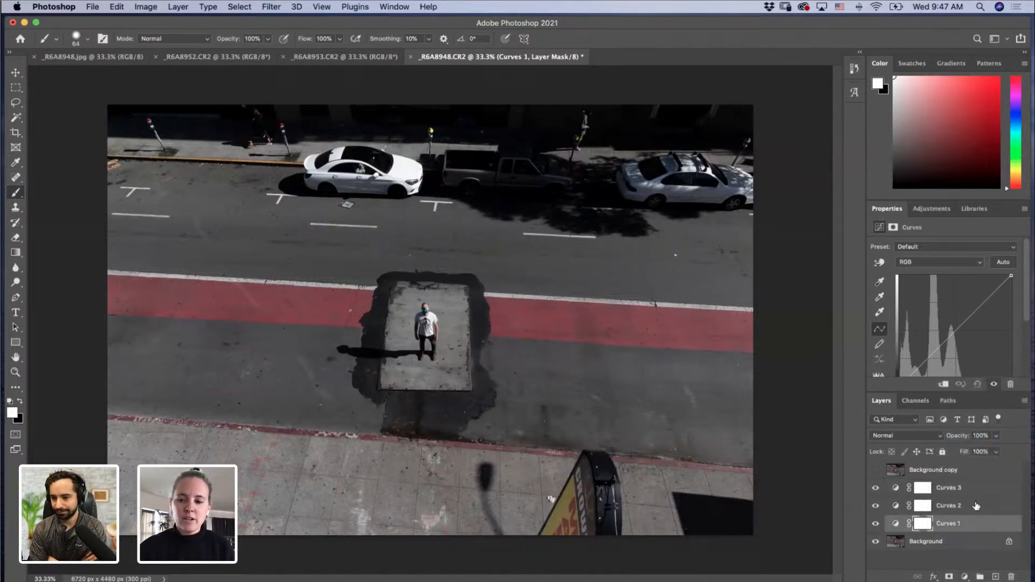
double_click(945, 524)
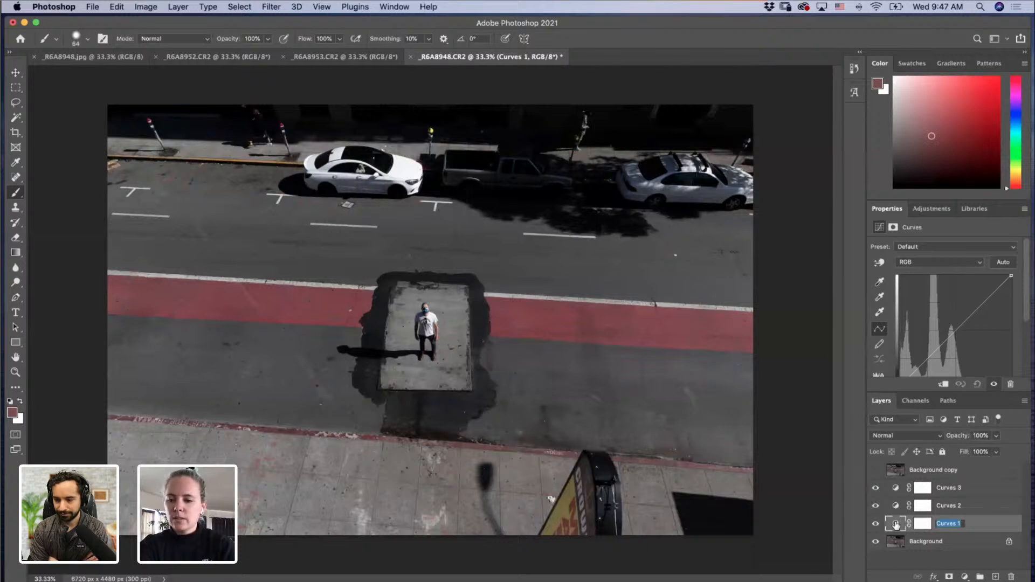
type("general cur")
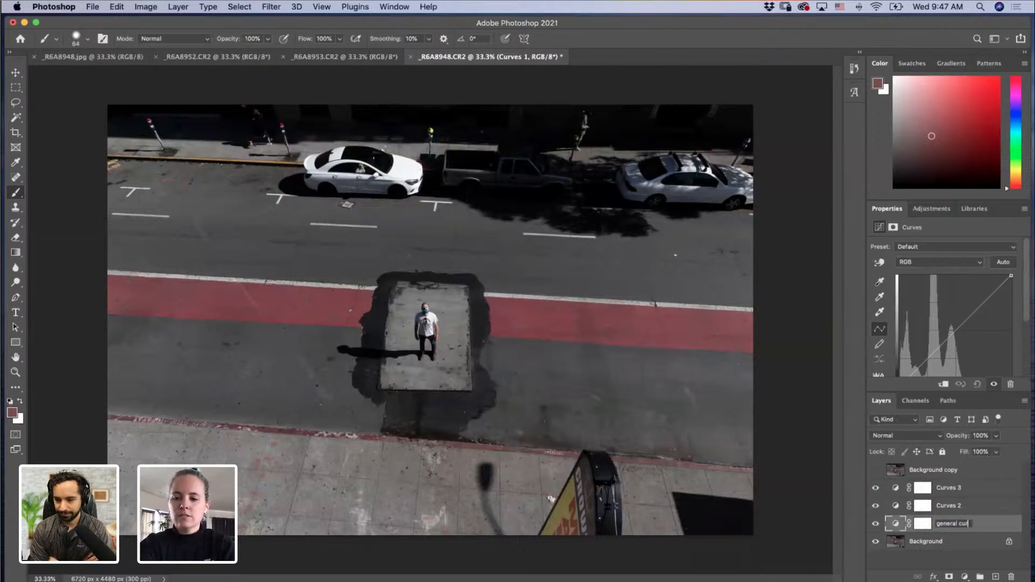
type("ves")
key("Return")
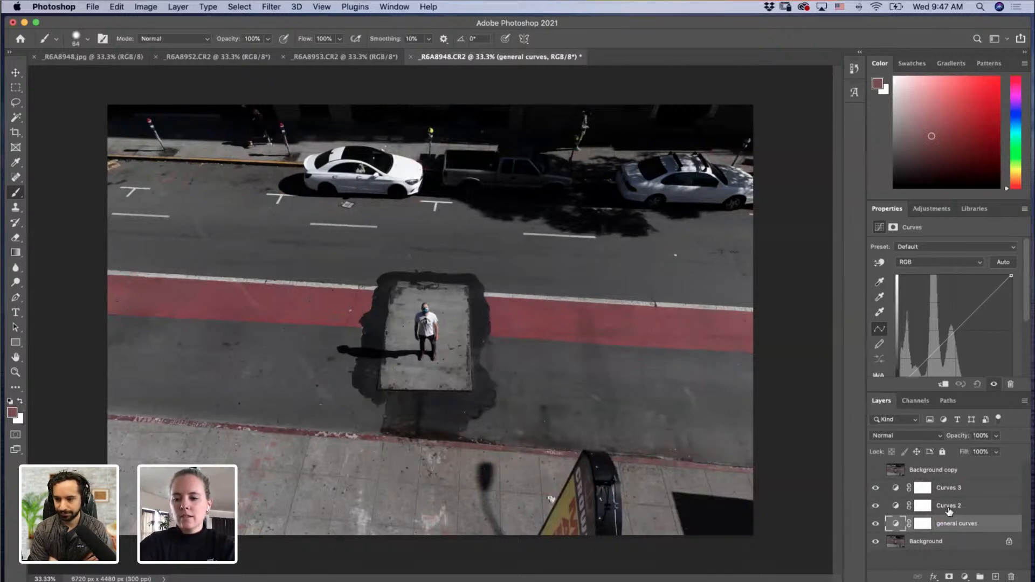
Step: Rename the middle Curves layer as "soft light" and the uppermost one as "color"
double_click(948, 506)
type("soft light")
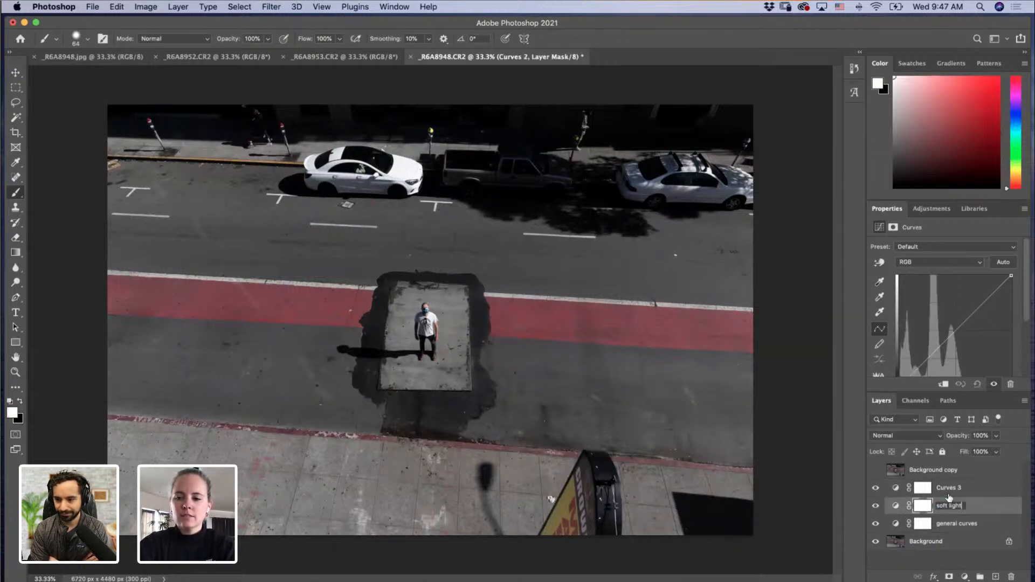
key("Return")
double_click(938, 488)
type("color")
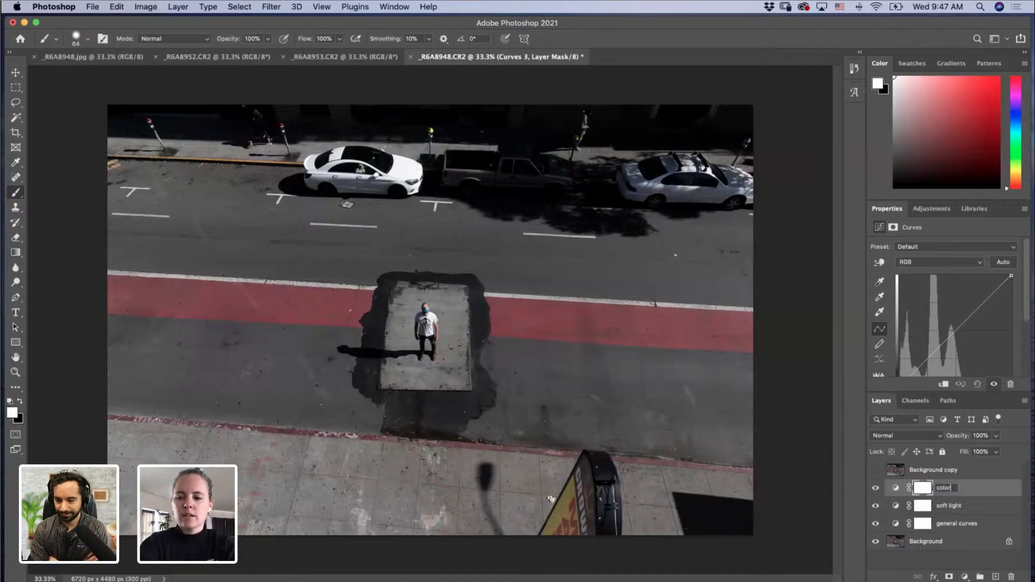
key("Return")
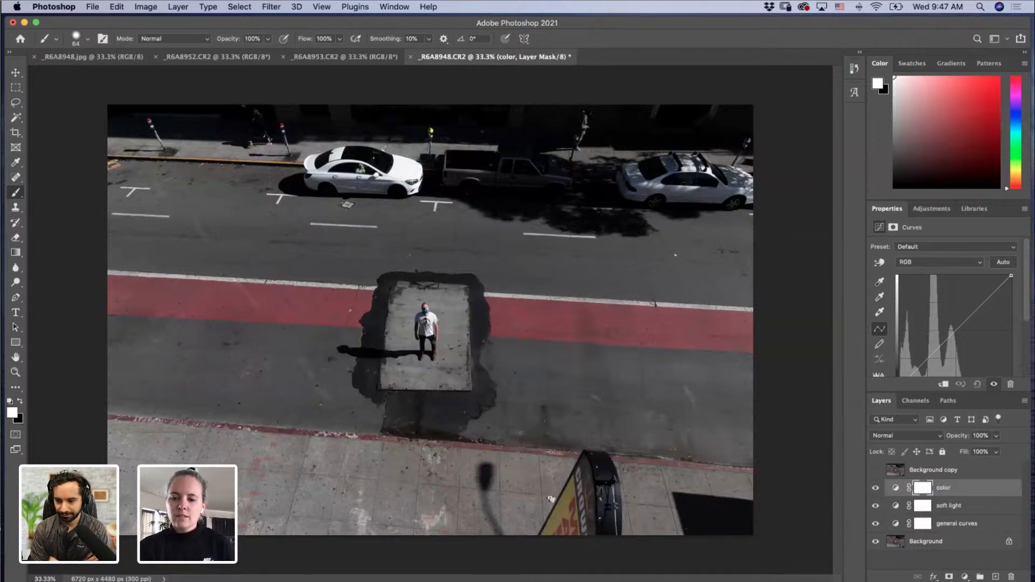
Step: On the general curves layer, raise the black point slightly and lower the white point slightly to fade the extremes
left_click(948, 527)
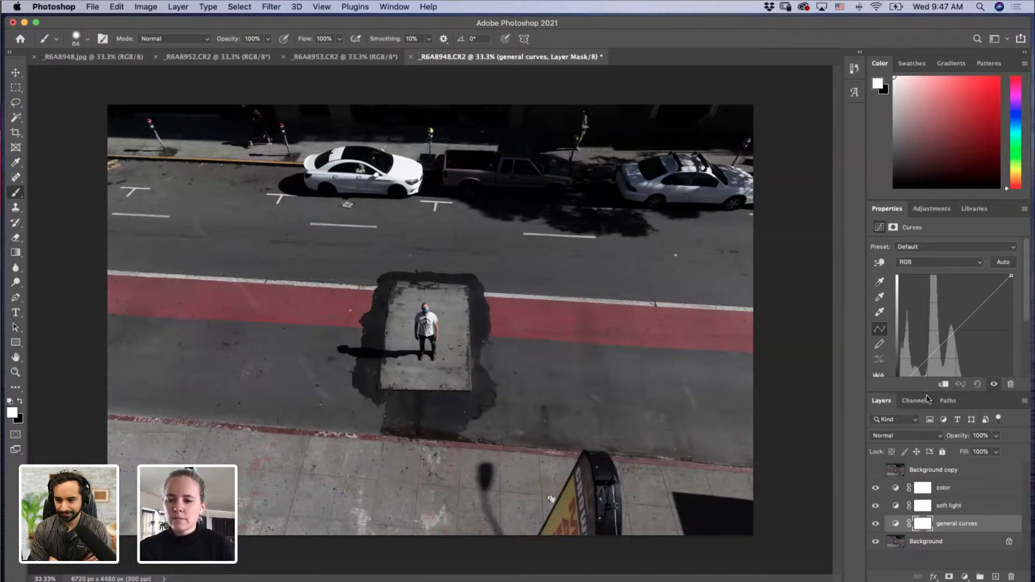
left_click_drag(929, 393, 931, 421)
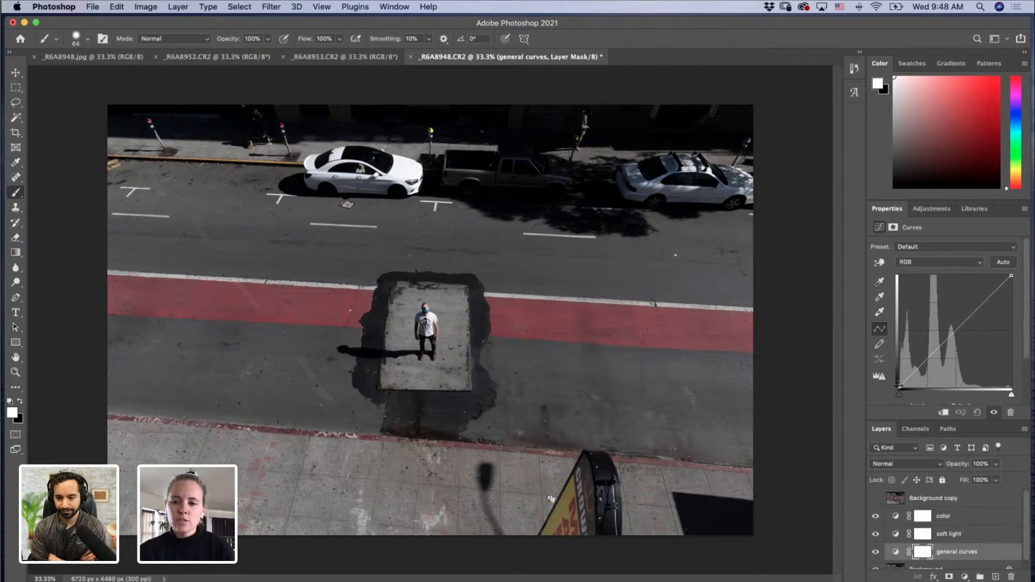
left_click_drag(899, 386, 900, 382)
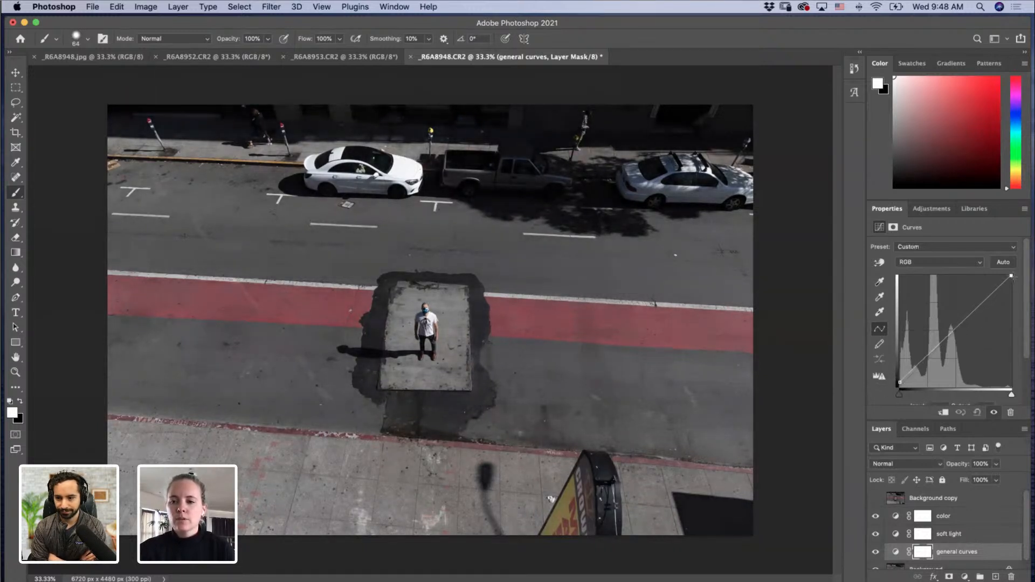
left_click_drag(1014, 277, 1014, 280)
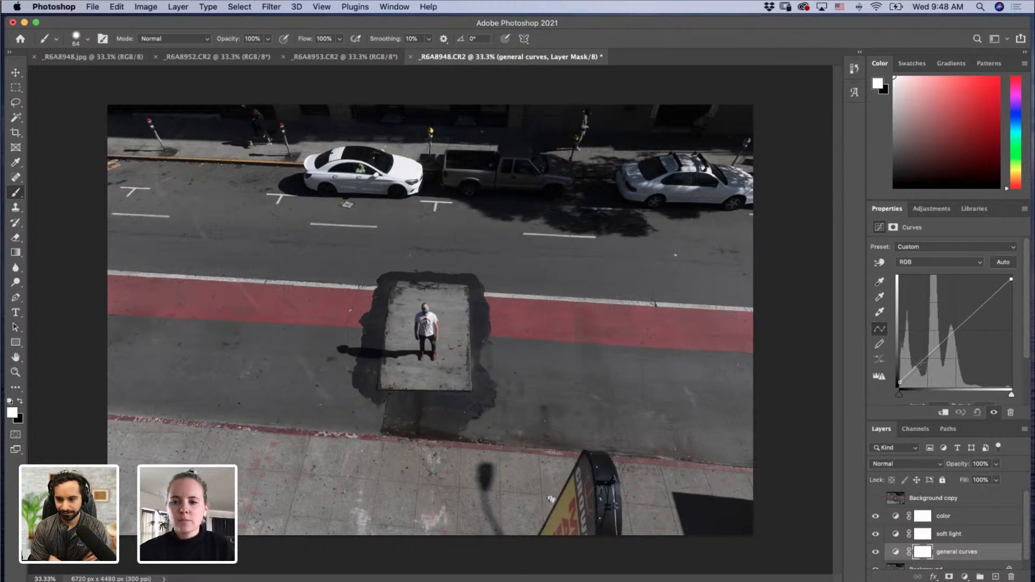
Step: Shape the general curves RGB curve into a gentle S by lowering a shadow point and raising a highlight point
left_click(921, 363)
left_click_drag(920, 362, 924, 368)
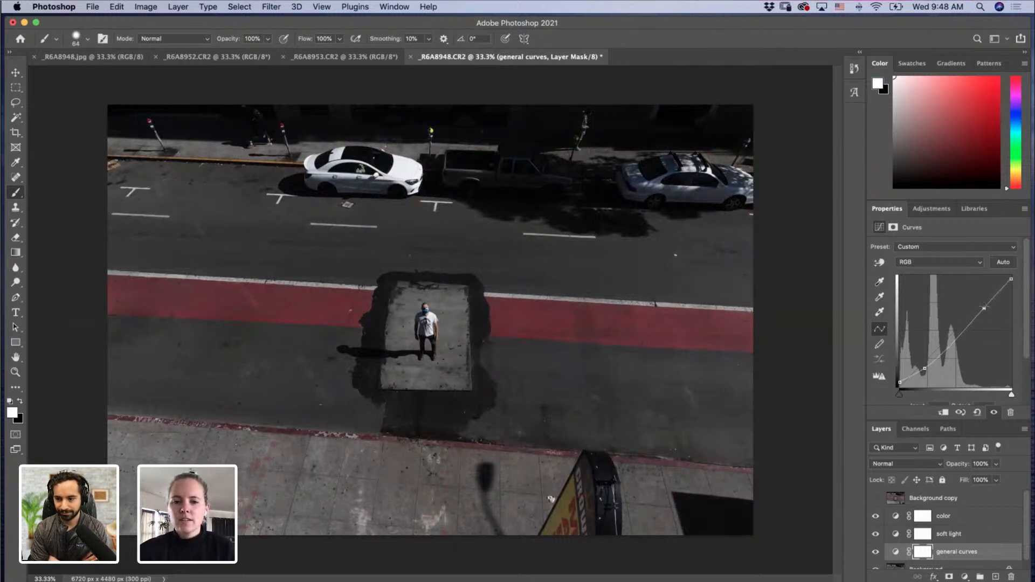
left_click_drag(981, 303, 982, 304)
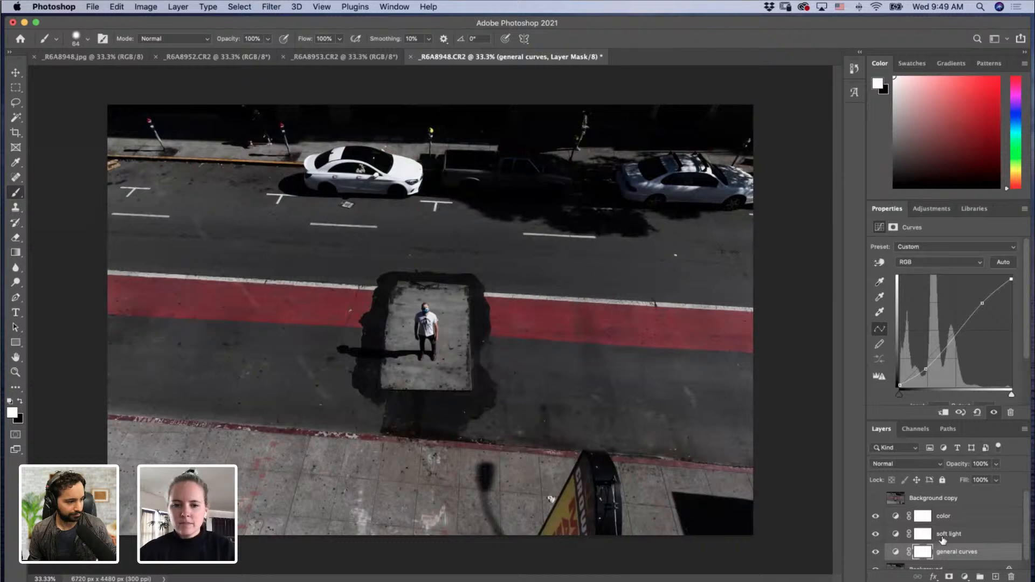
Step: Compare the photo with and without the general curves adjustment, leaving the layer visible
left_click(876, 551)
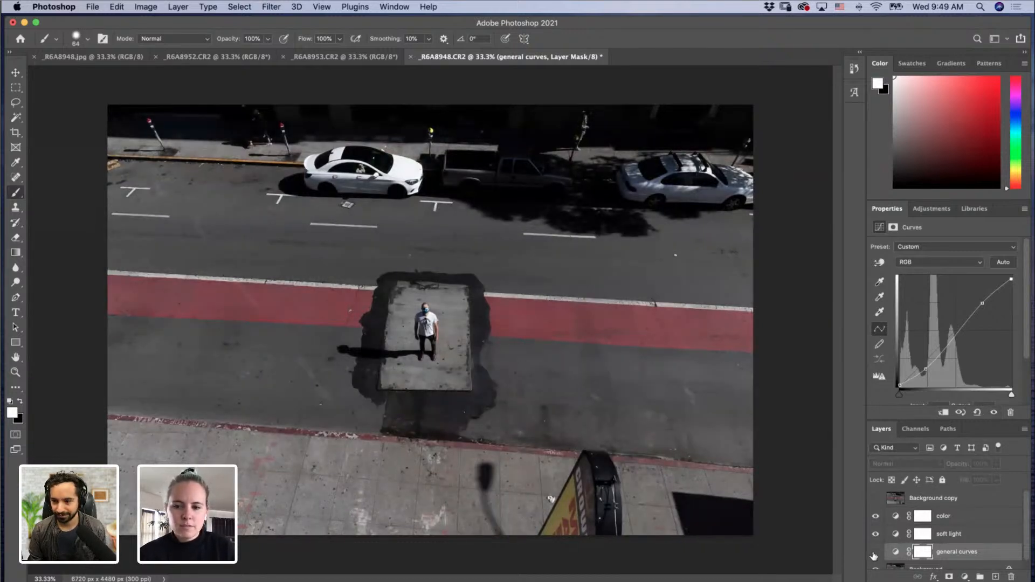
left_click(875, 553)
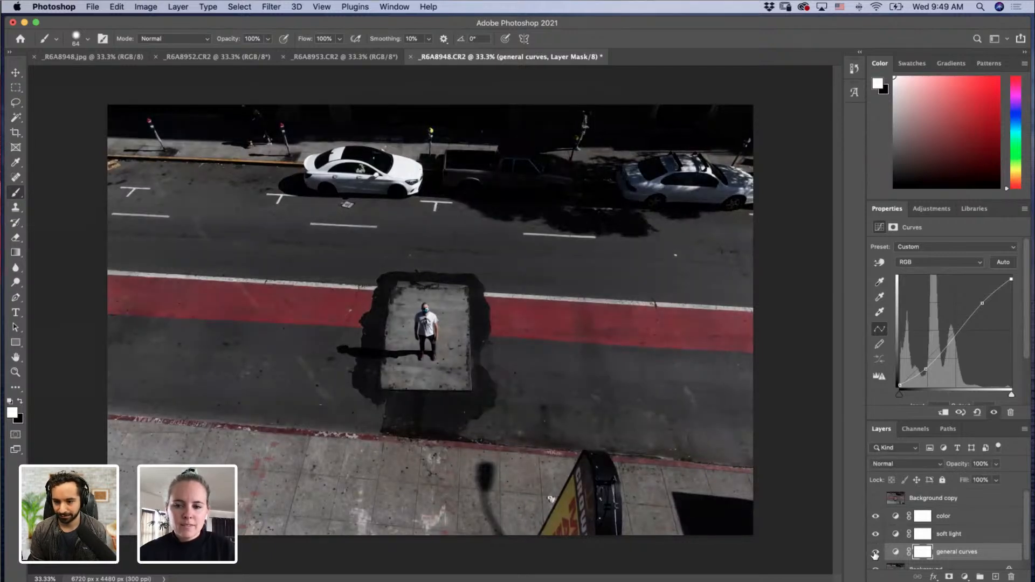
left_click(876, 552)
left_click(875, 552)
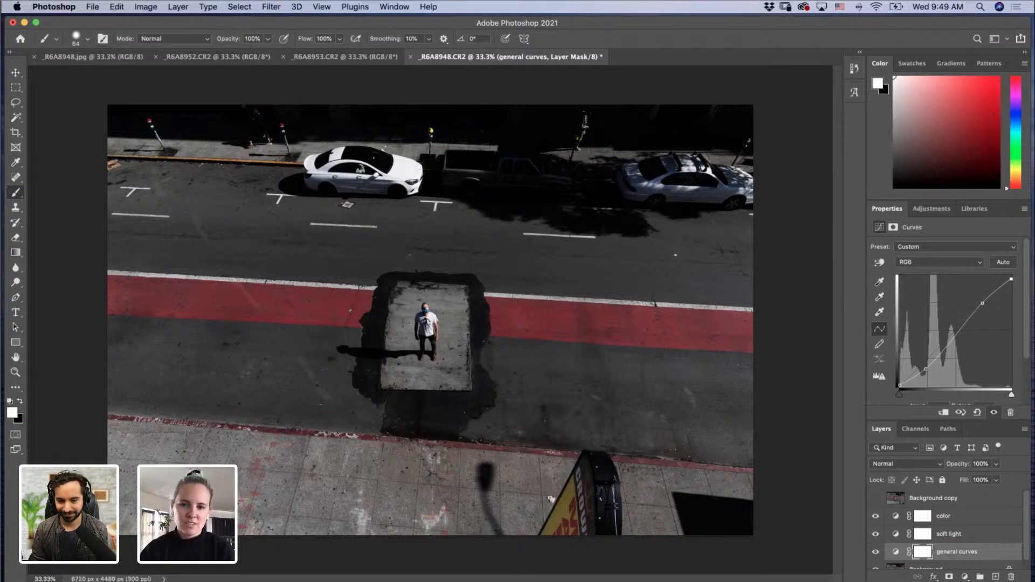
Step: Move the hidden Background copy layer below the general curves layer, directly above Background
left_click(896, 536)
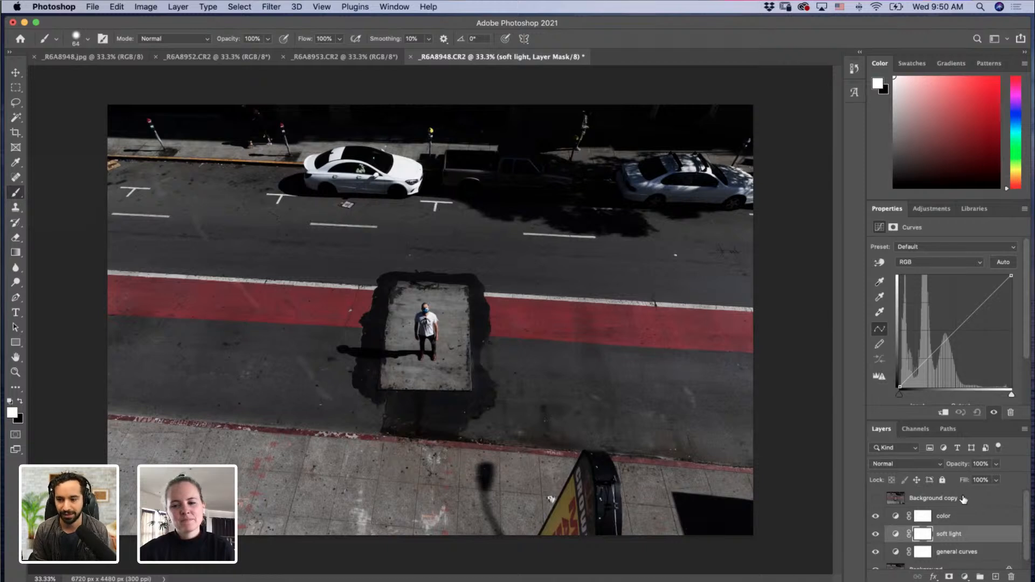
left_click_drag(965, 502, 965, 560)
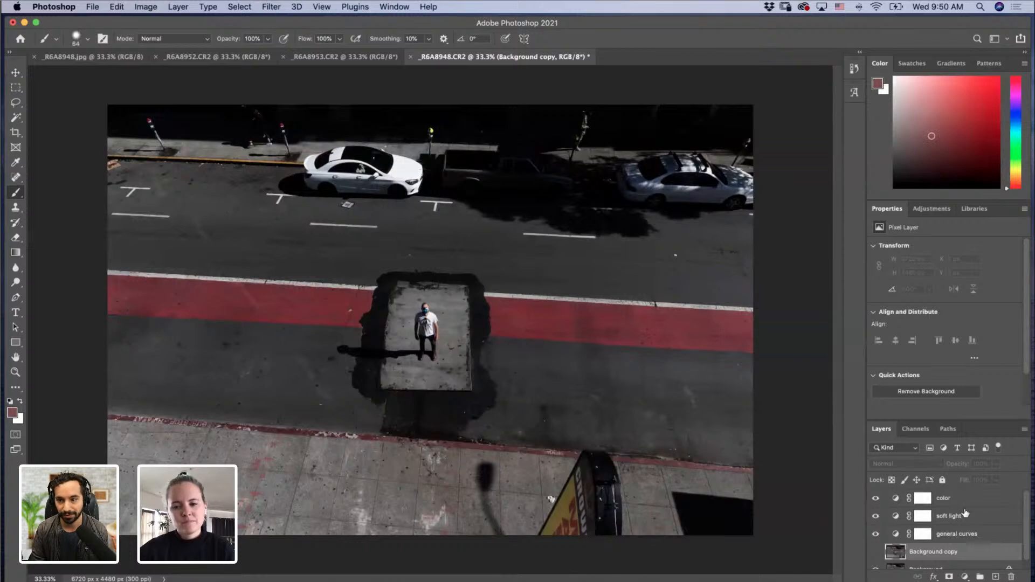
Step: Set the blend mode of the soft light curves layer to Soft Light
left_click(965, 536)
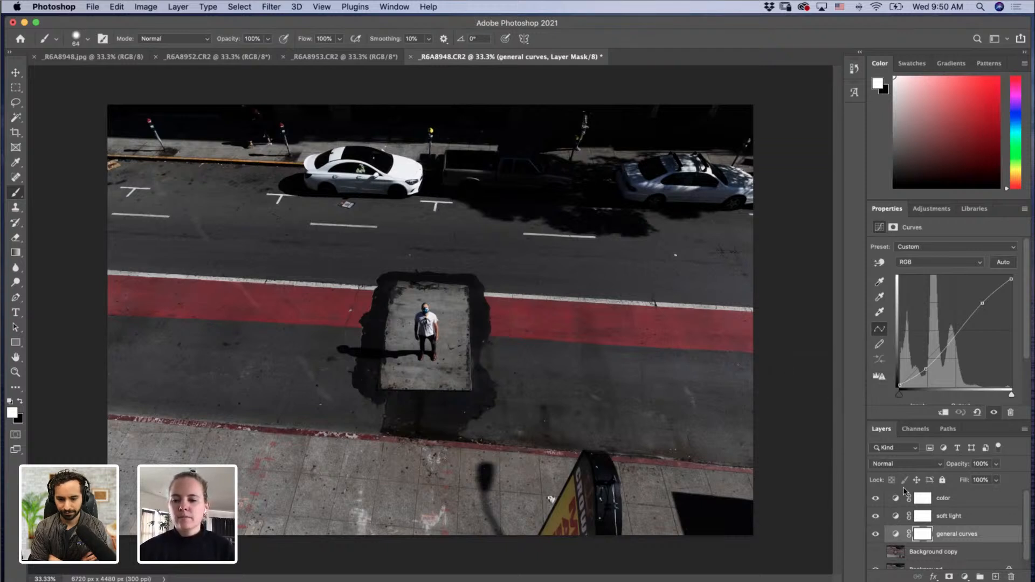
left_click(898, 525)
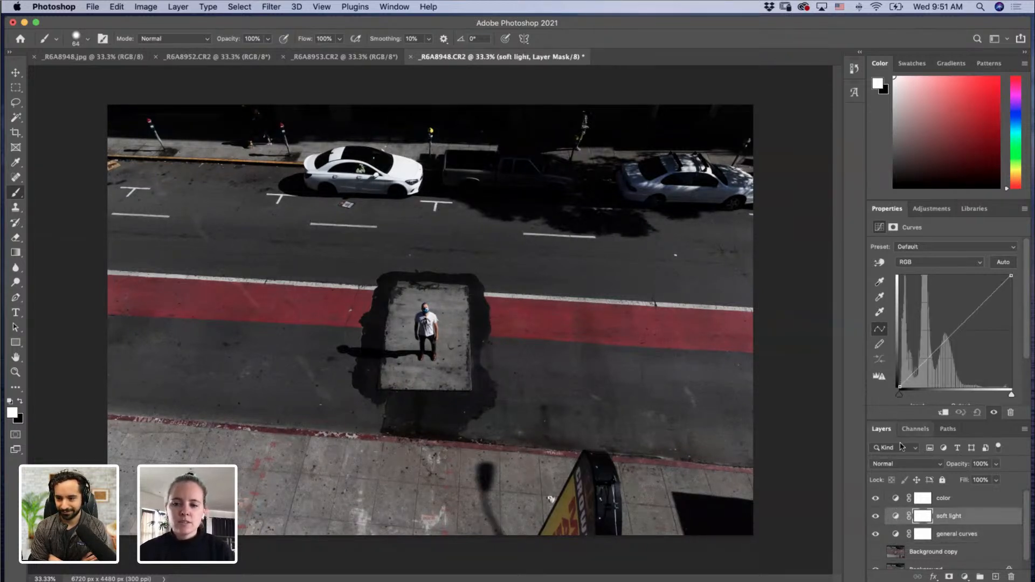
left_click(899, 468)
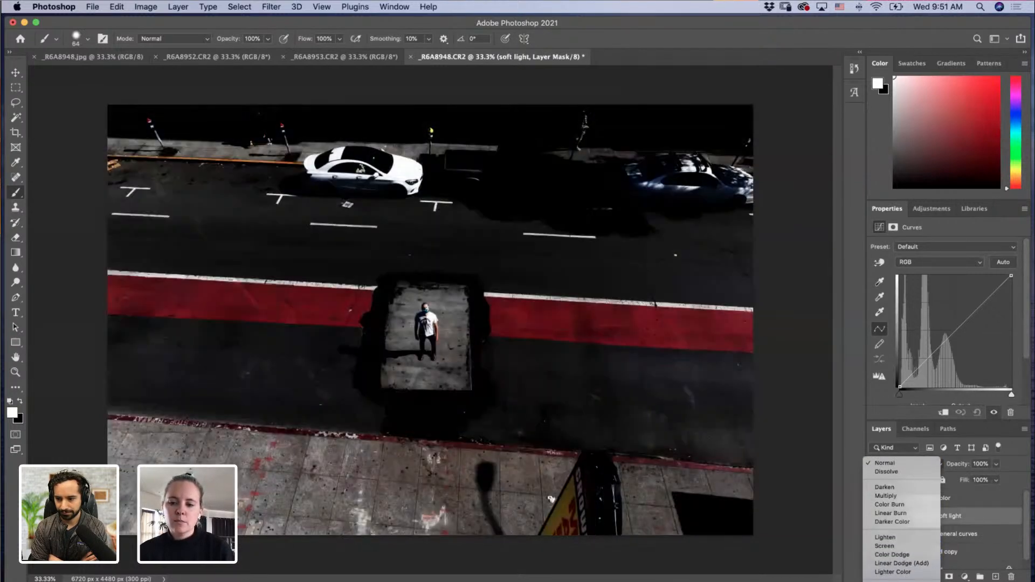
left_click(889, 581)
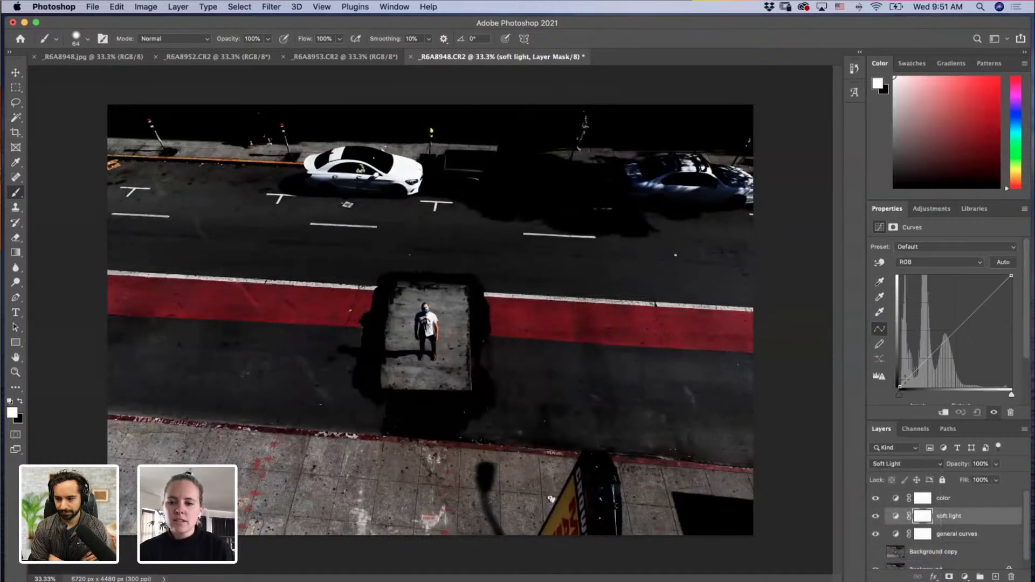
Step: Flatten the soft light layer's RGB curve to mid-height by raising the black point and lowering the white point, keeping a slight upward slope
left_click_drag(901, 386, 899, 331)
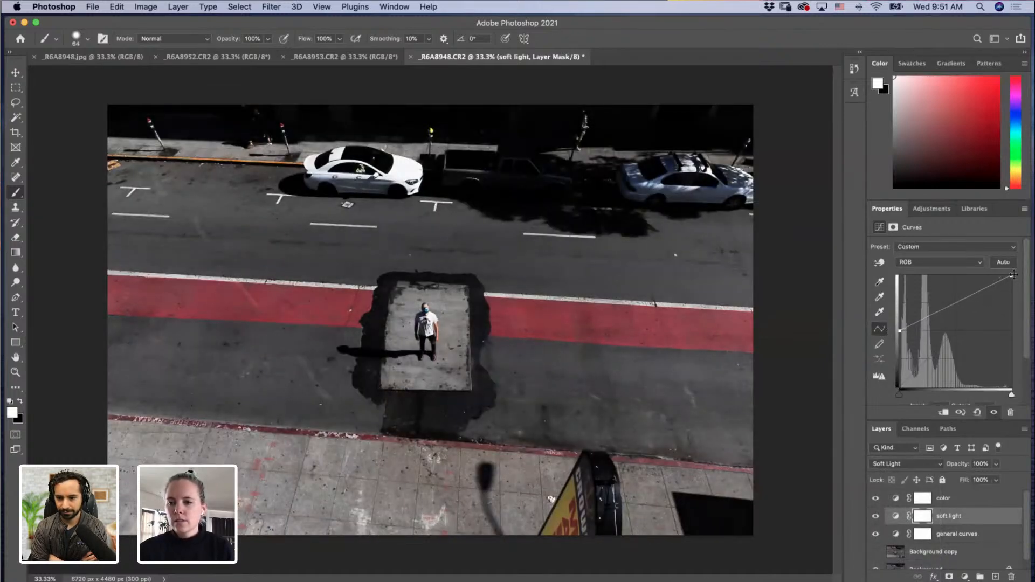
left_click_drag(1012, 276, 1014, 330)
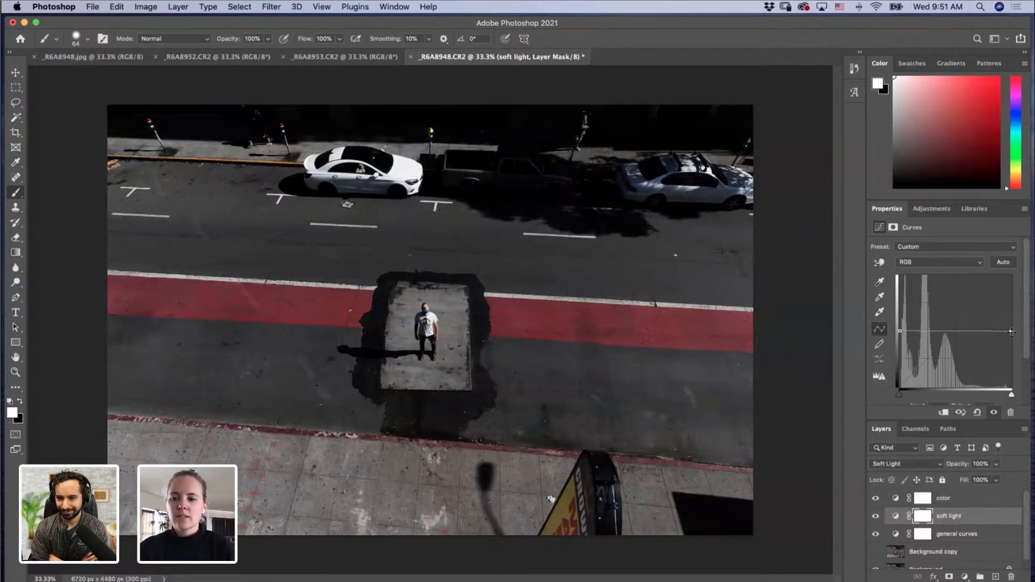
mouse_move(1012, 330)
left_mouse_down()
mouse_move(1016, 321)
mouse_move(1017, 331)
left_mouse_up()
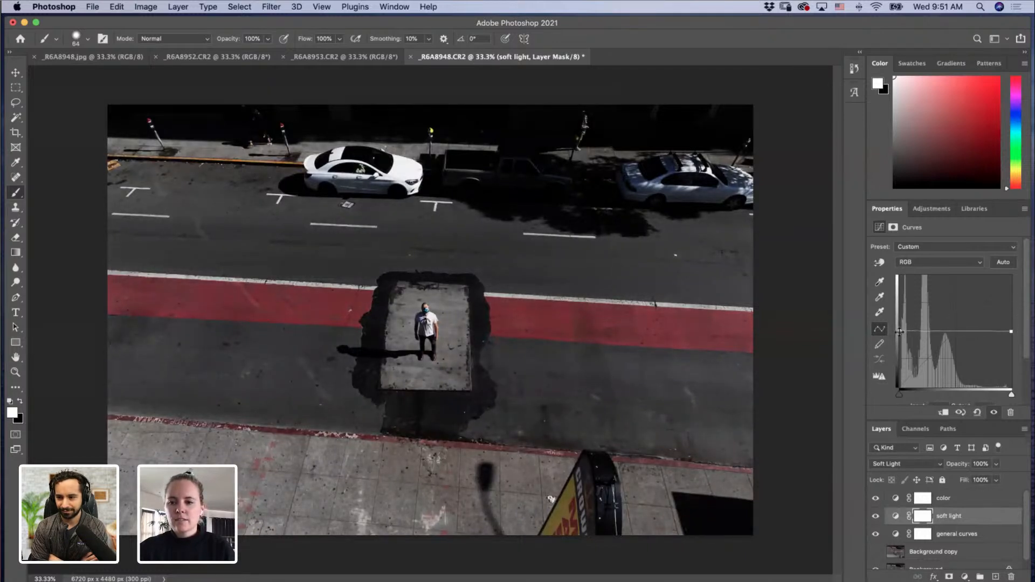
left_click_drag(900, 330, 899, 331)
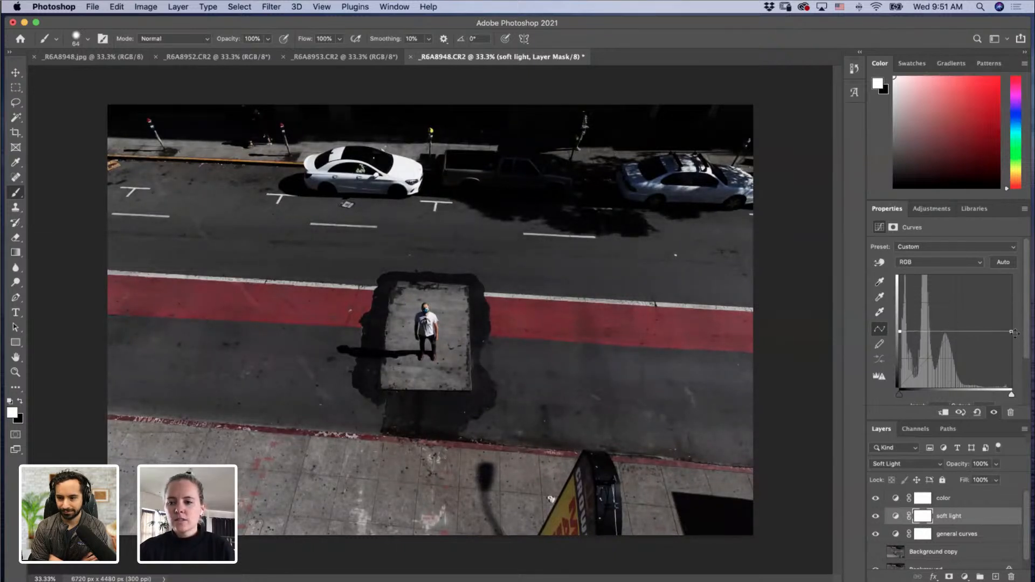
left_click_drag(1011, 330, 1011, 322)
left_click_drag(898, 332, 899, 334)
Step: Compare the photo with and without the soft light curves adjustment, leaving the layer visible
left_click(875, 517)
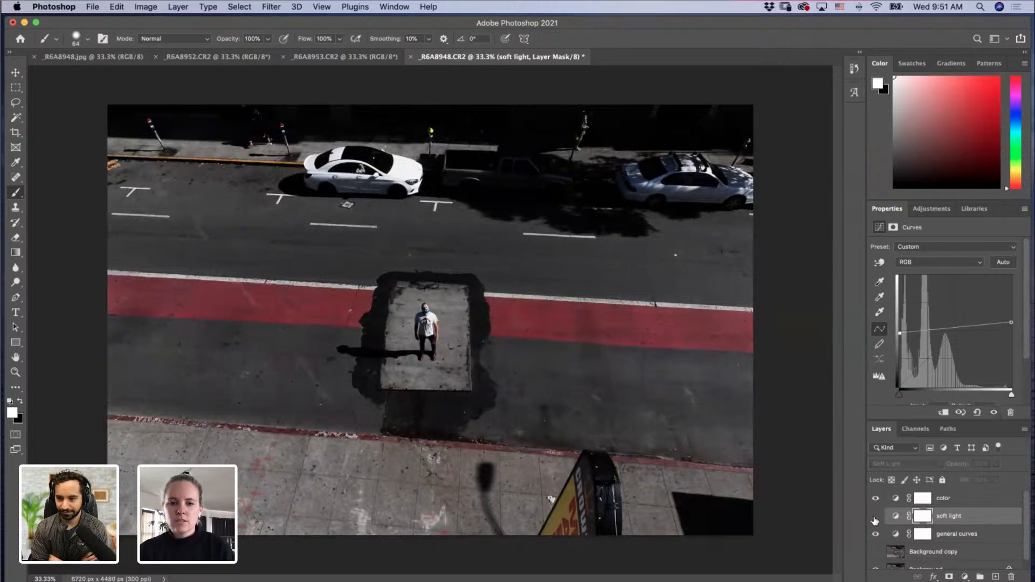
left_click(875, 518)
left_click(875, 518)
left_click(875, 519)
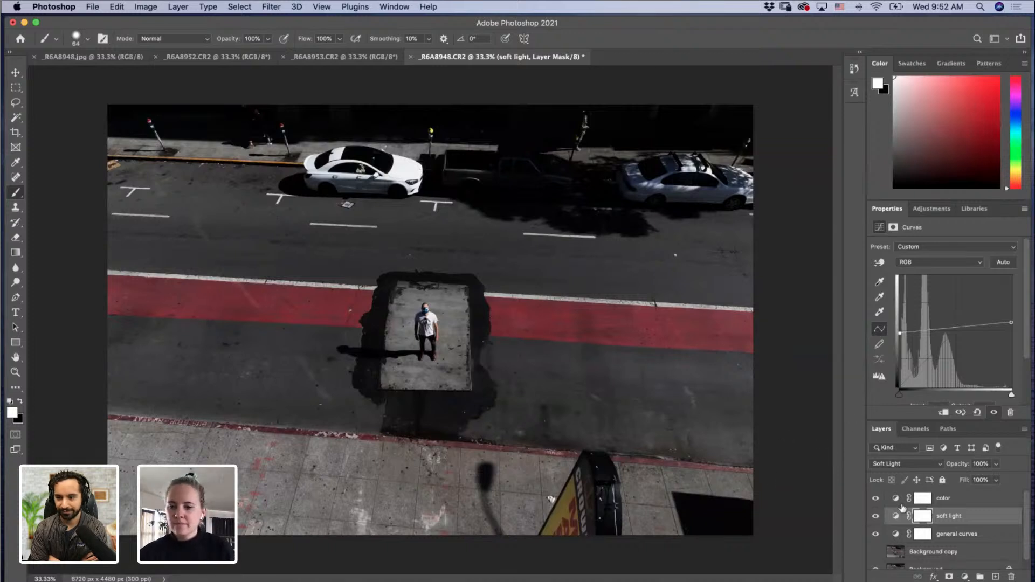
Step: Set the blend mode of the color curves layer to Color
left_click(950, 499)
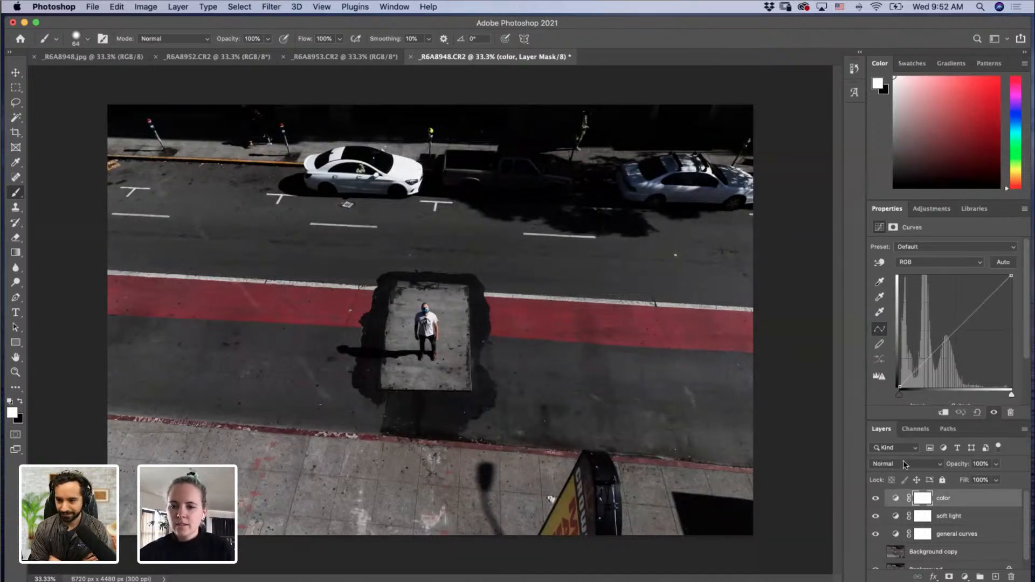
left_click(903, 463)
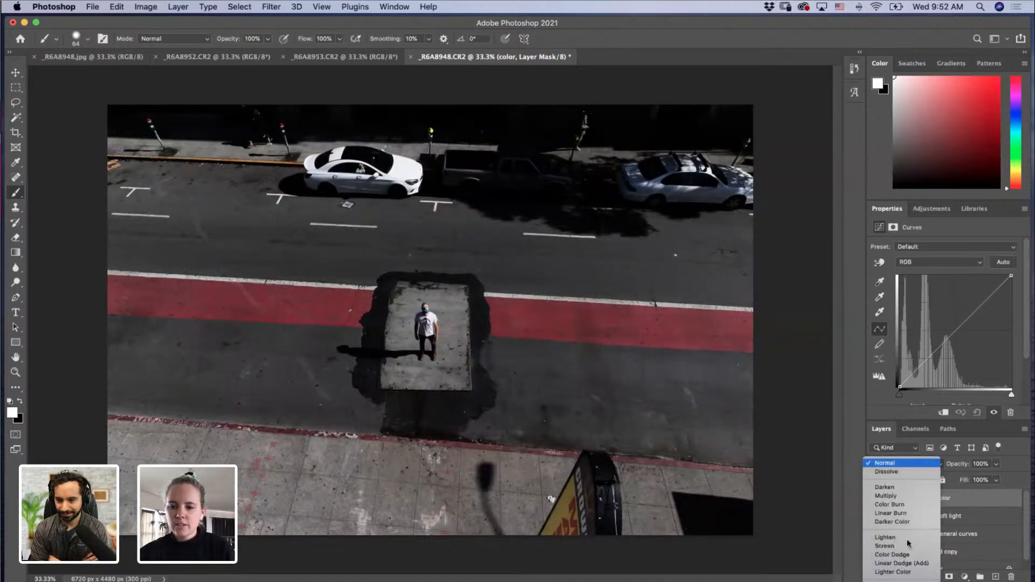
scroll(901, 566, "down", 5)
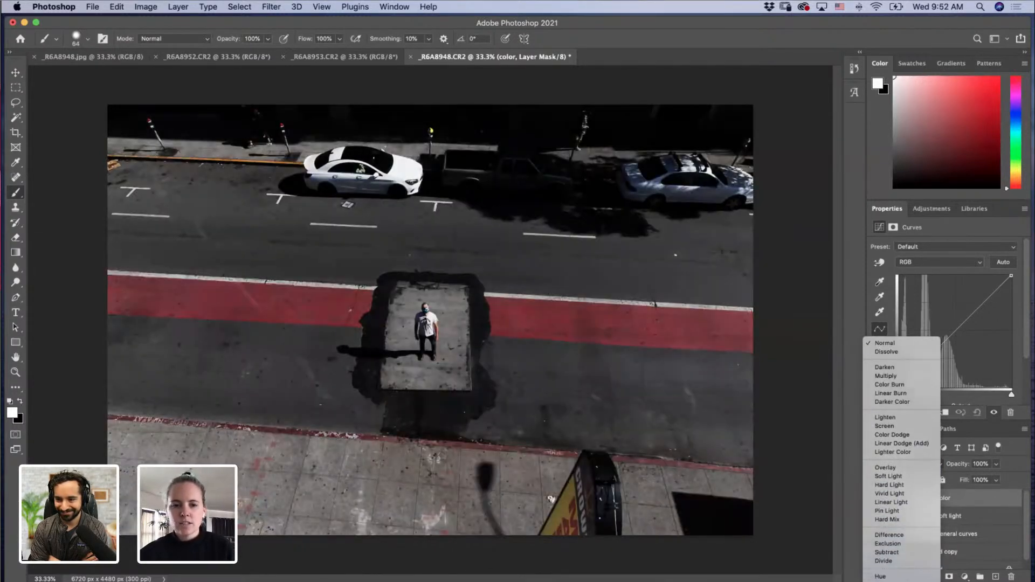
left_click(896, 581)
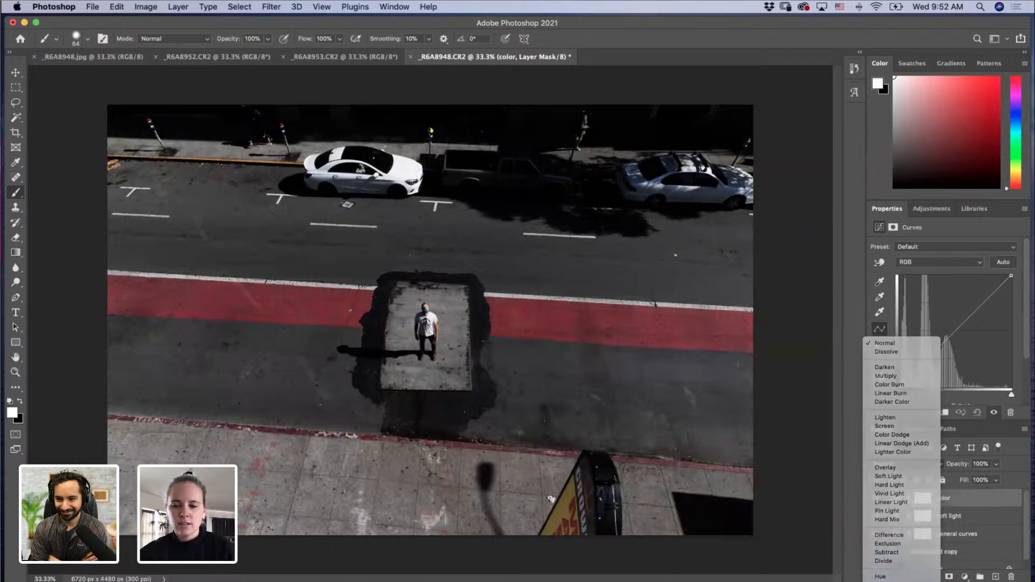
Step: On the color layer's Red channel, slightly raise the curve at the red lane's tone using on-image adjustment
left_click(918, 260)
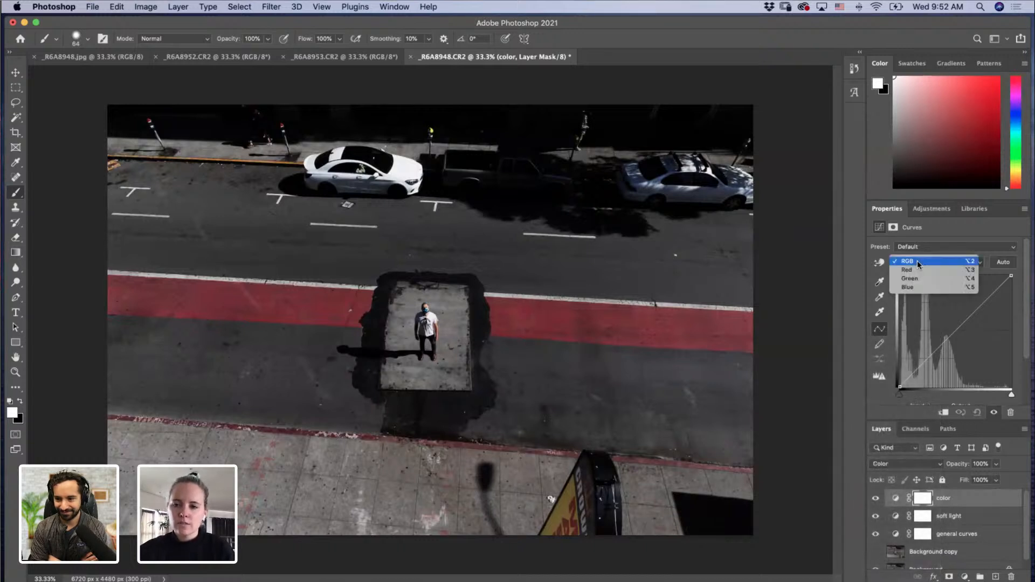
left_click(917, 271)
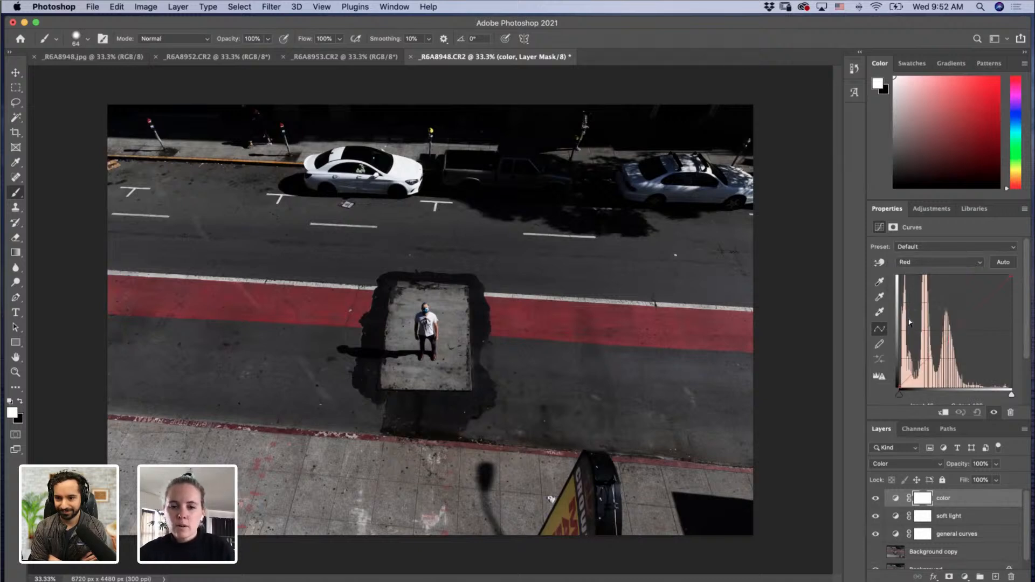
left_click(879, 263)
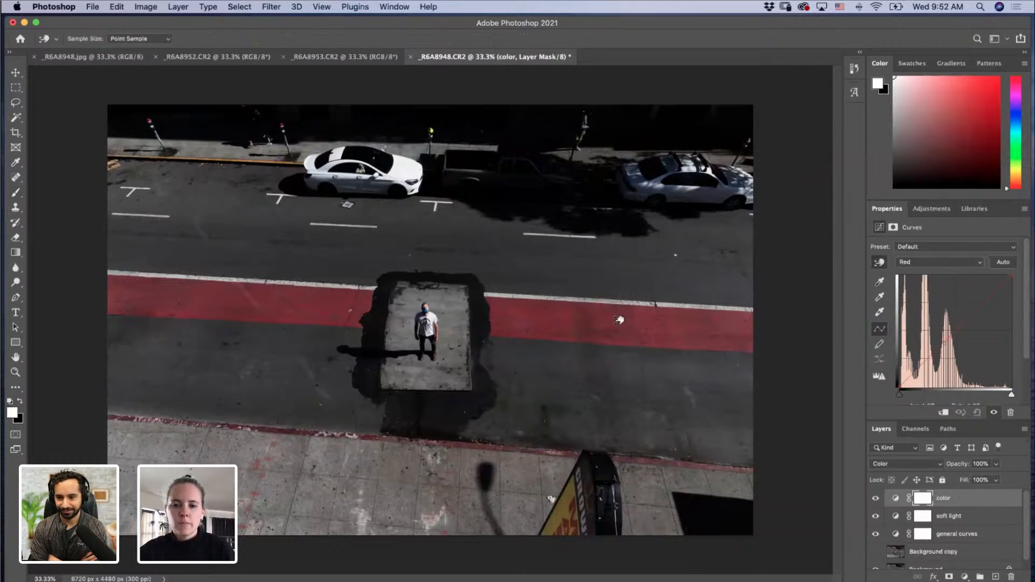
left_click_drag(618, 318, 620, 318)
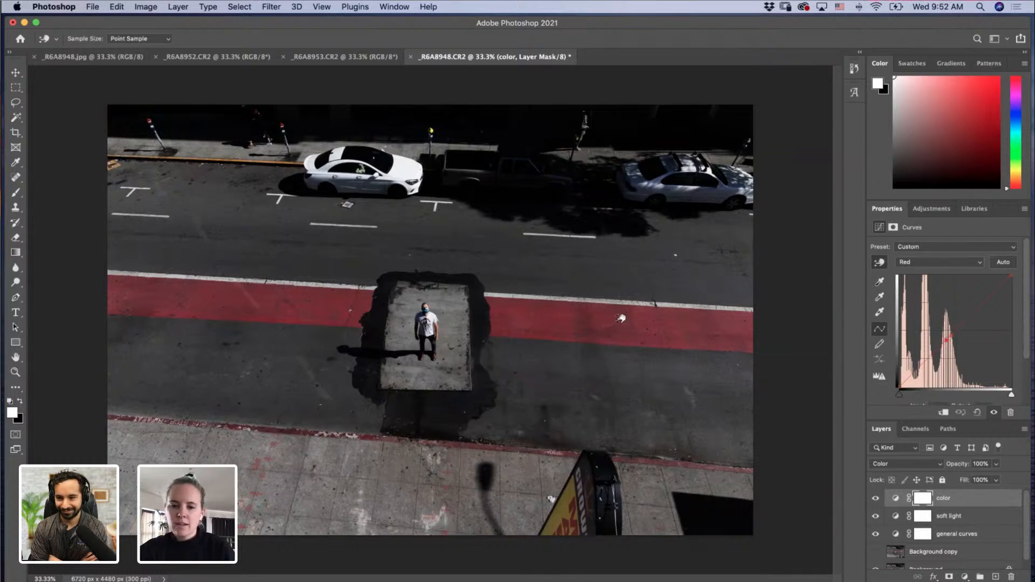
left_click_drag(620, 319, 621, 318)
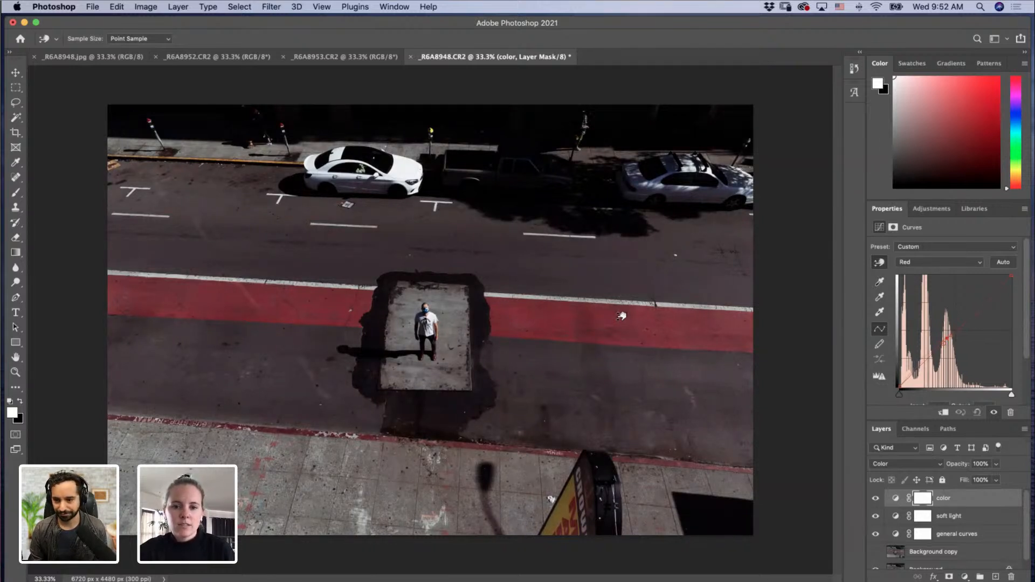
Step: On the color layer's Blue channel, slightly raise the curve by sampling the red lane in the photo
left_click(917, 261)
left_click(915, 281)
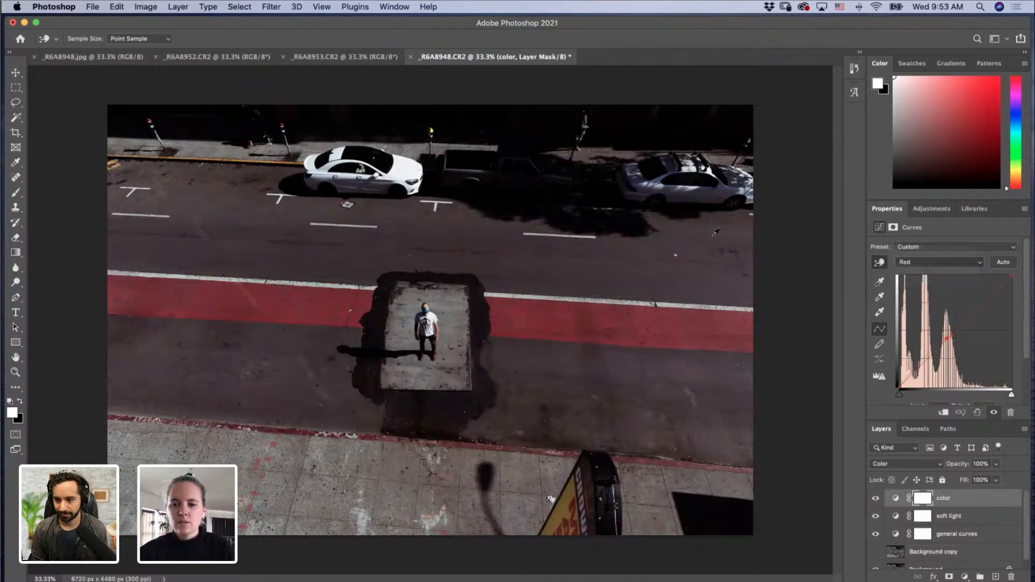
left_click_drag(582, 318, 583, 316)
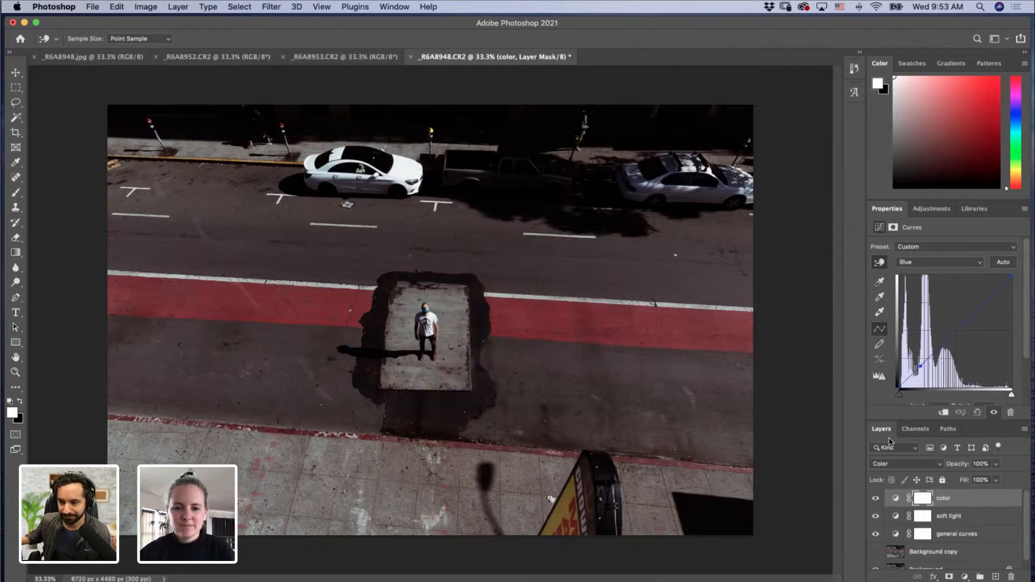
Step: Compare the photo with all three curves layers hidden and shown, leaving them visible
left_click_drag(1027, 517, 1027, 528)
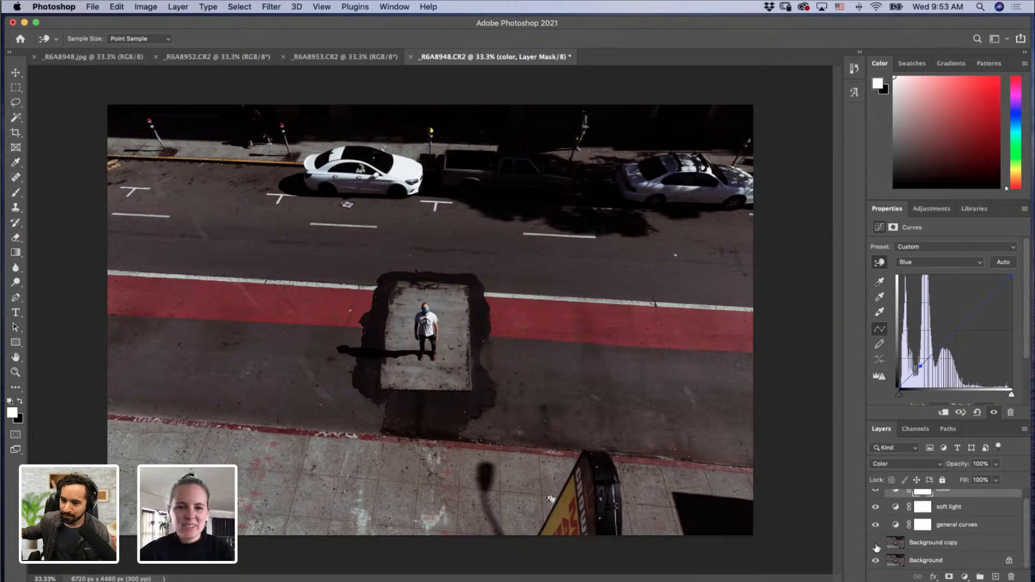
left_click(876, 544)
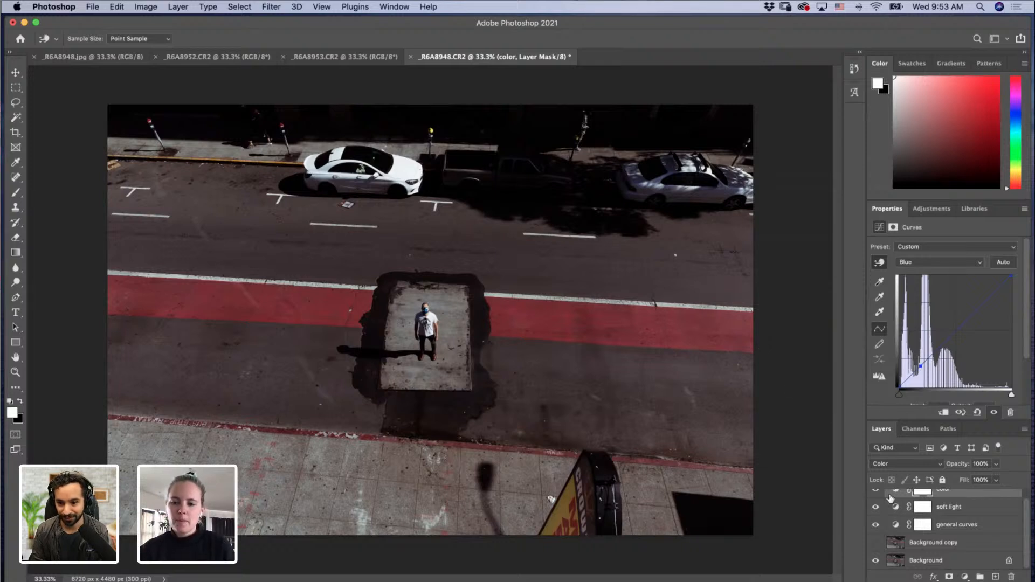
left_click_drag(877, 526, 877, 501)
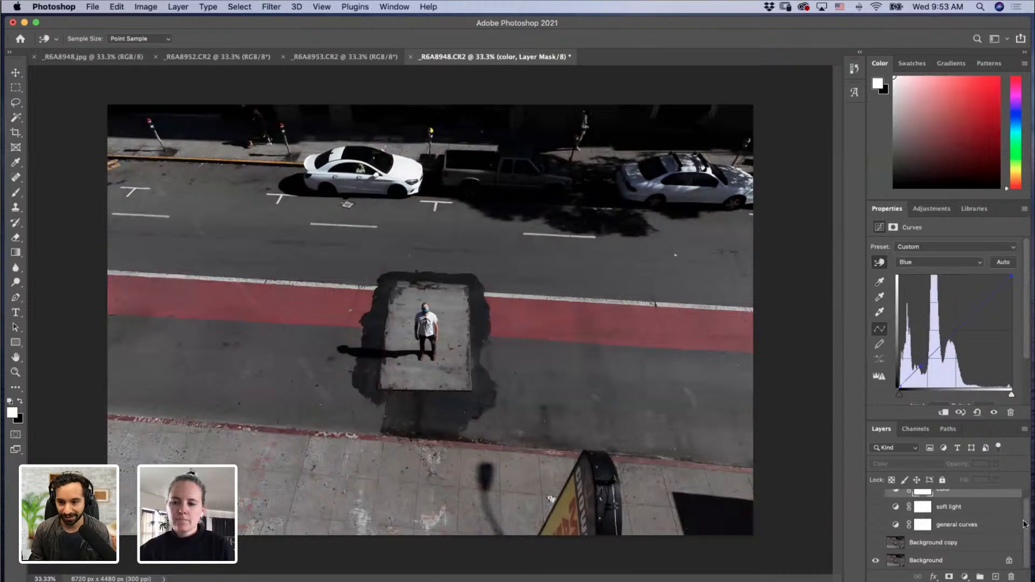
left_click_drag(1025, 524, 1026, 515)
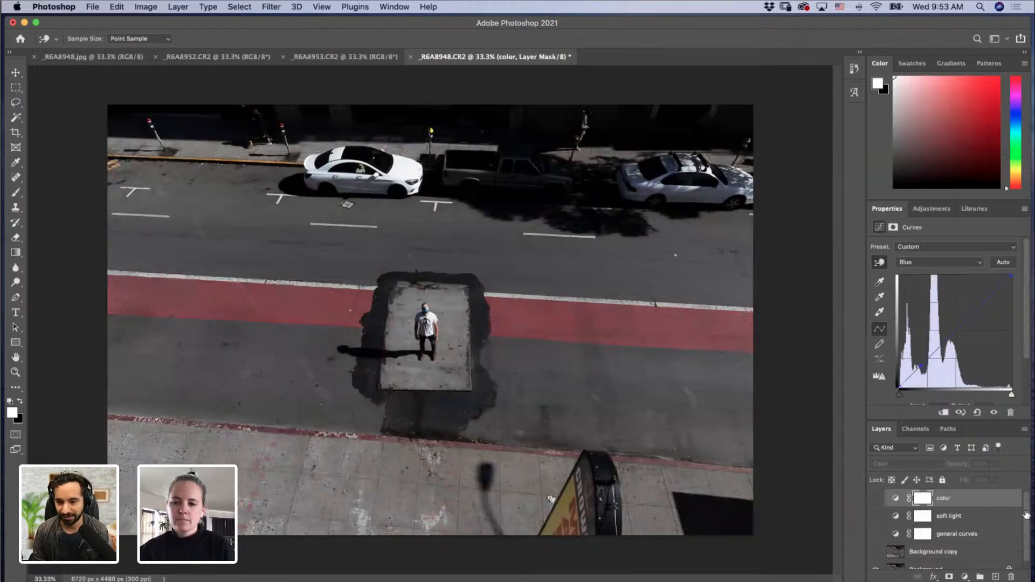
left_click_drag(877, 500, 878, 539)
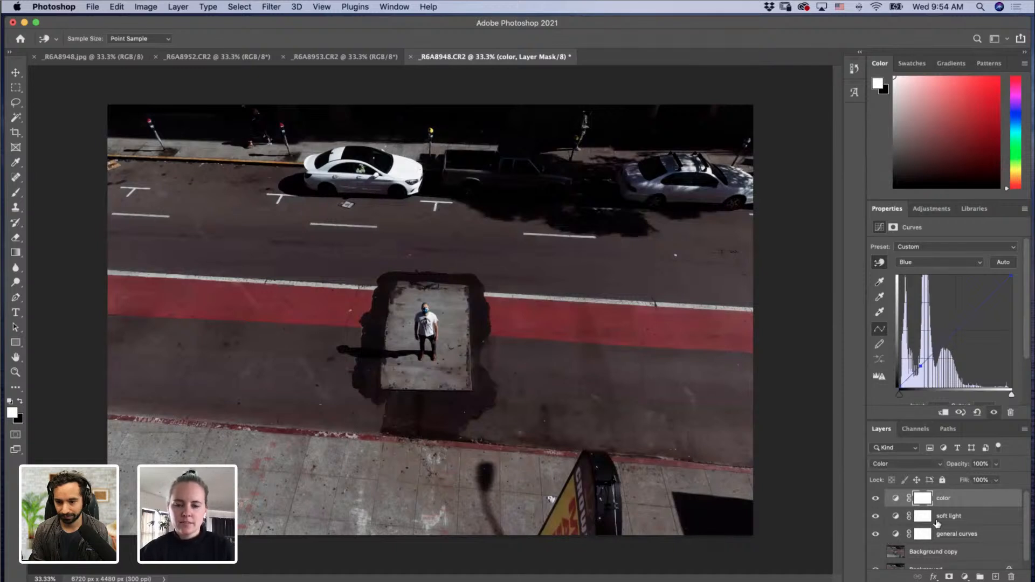
Step: Add a new empty layer directly above the Background layer for the retouching
left_click_drag(1028, 533, 1027, 537)
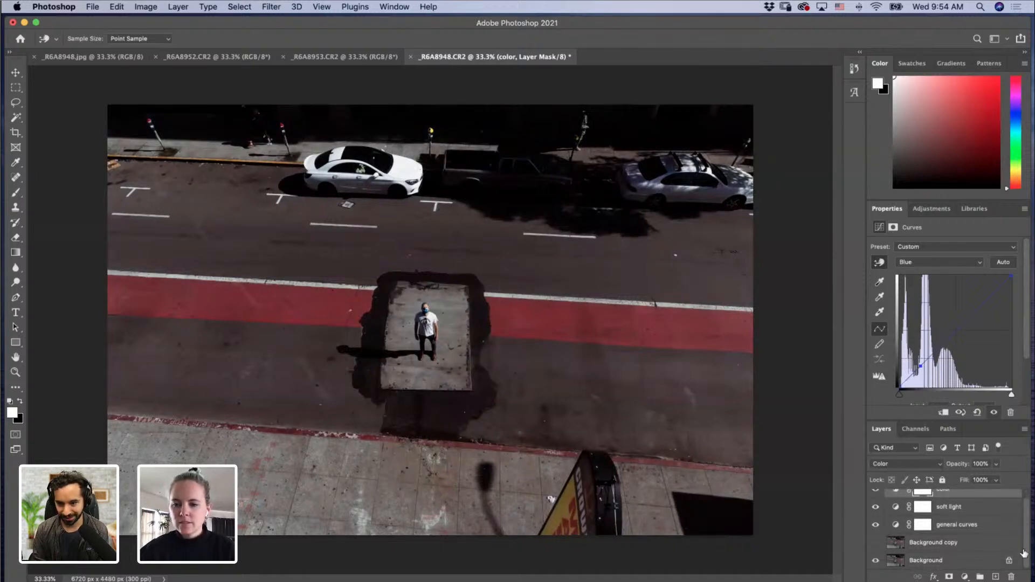
left_click(925, 562)
key("b")
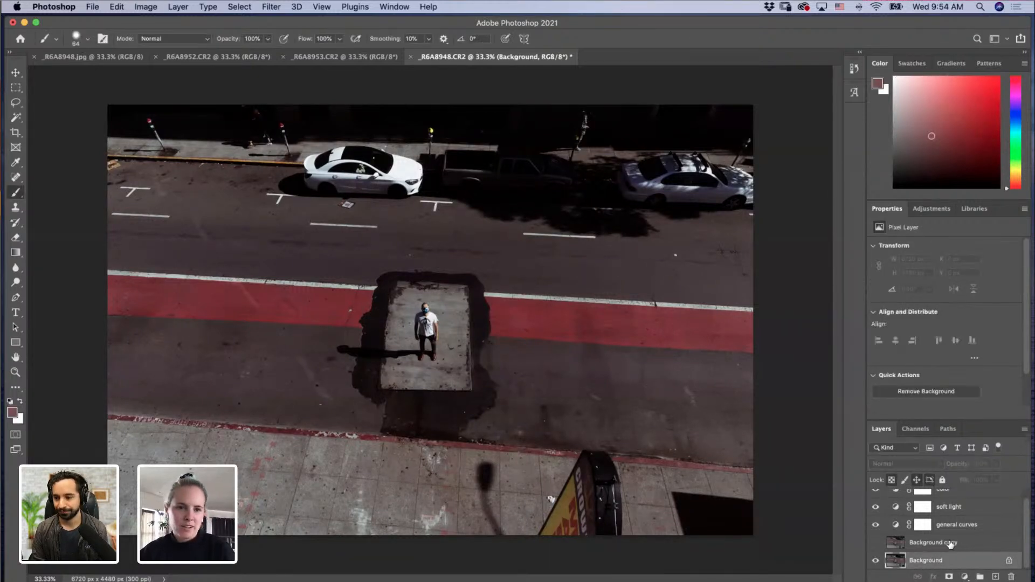
left_click(996, 577)
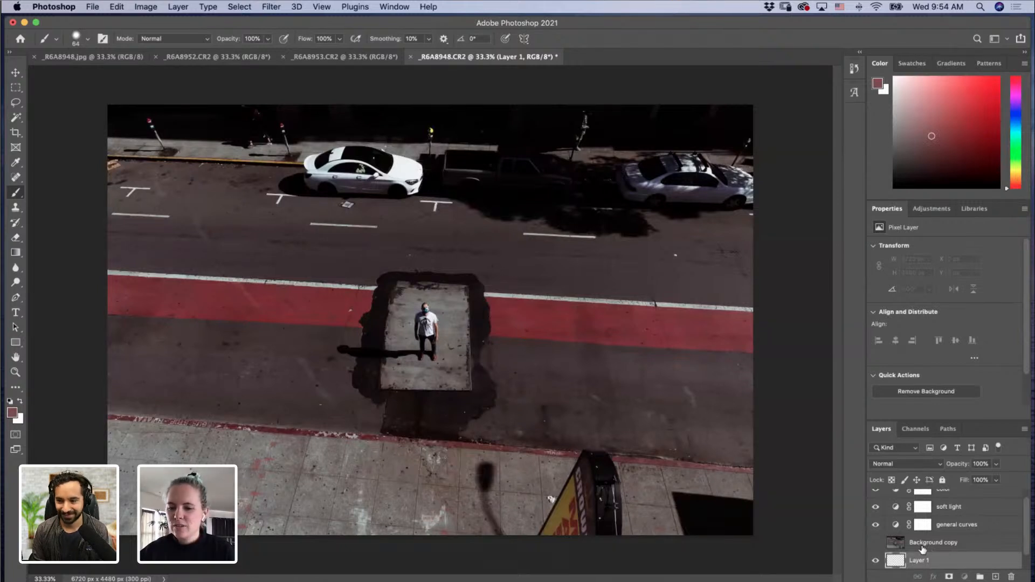
Step: Check the circled distractions on the Background copy layer, then hide that layer again
left_click(923, 546)
left_click(875, 543)
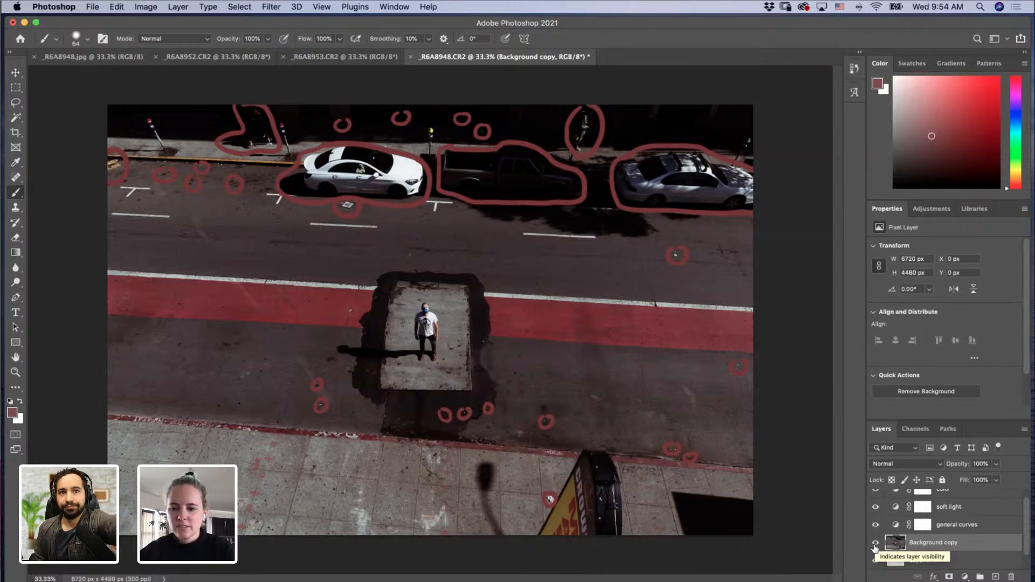
left_click(875, 543)
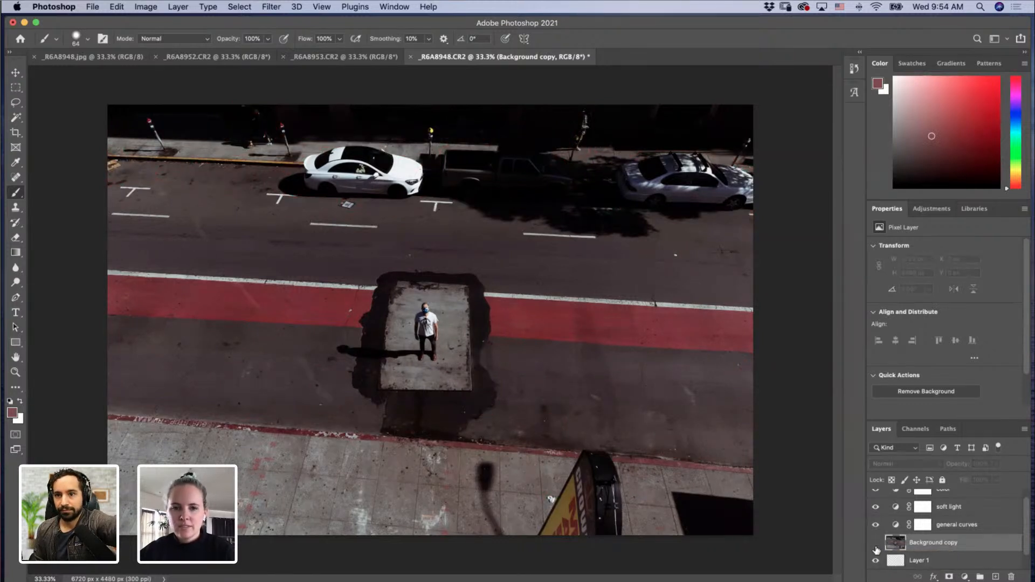
Step: Select Layer 1 and prepare a 34 px Spot Healing Brush for retouching the street around the tilted parking meter
left_click(930, 560)
left_click_drag(1027, 535, 1027, 550)
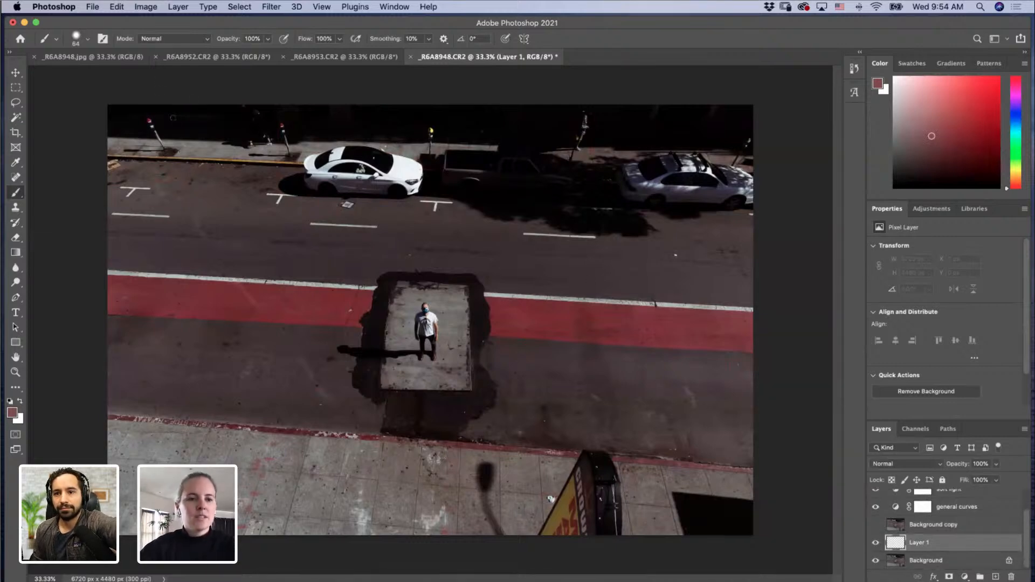
key("z")
mouse_move(124, 152)
left_mouse_down()
mouse_move(190, 195)
mouse_move(266, 303)
left_mouse_up()
left_click(177, 254)
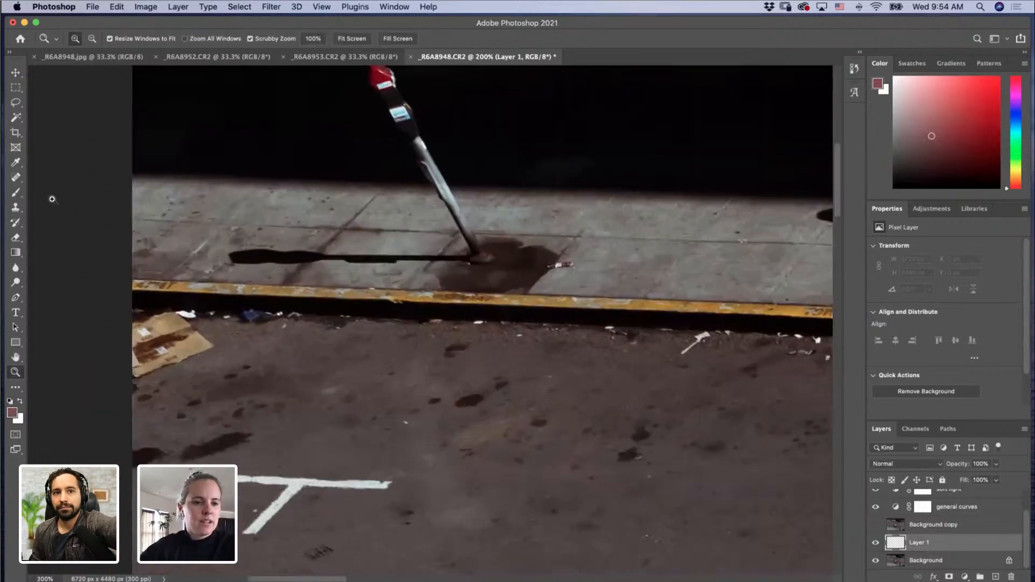
left_click(18, 179)
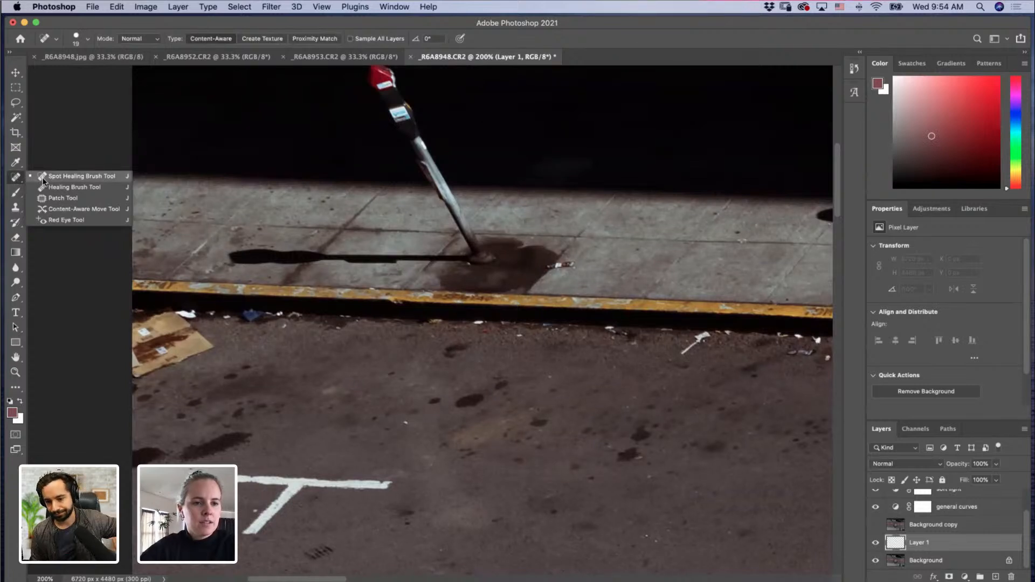
left_click(43, 178)
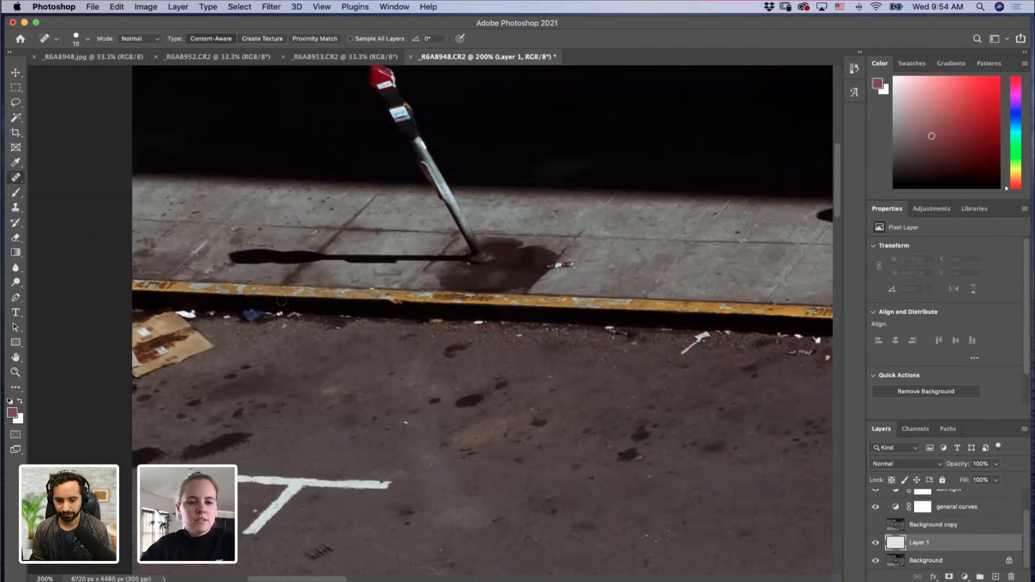
left_click_drag(272, 357, 280, 357)
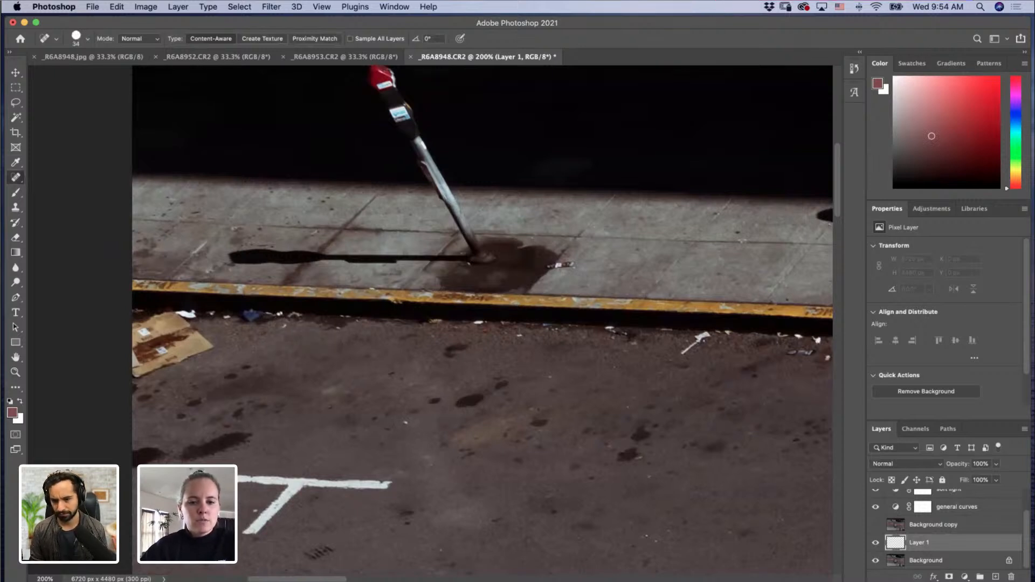
Step: Try the Healing Brush, return to the Spot Healing Brush with Content-Aware and Sample All Layers, and check its brush settings
right_click(15, 178)
left_click(74, 187)
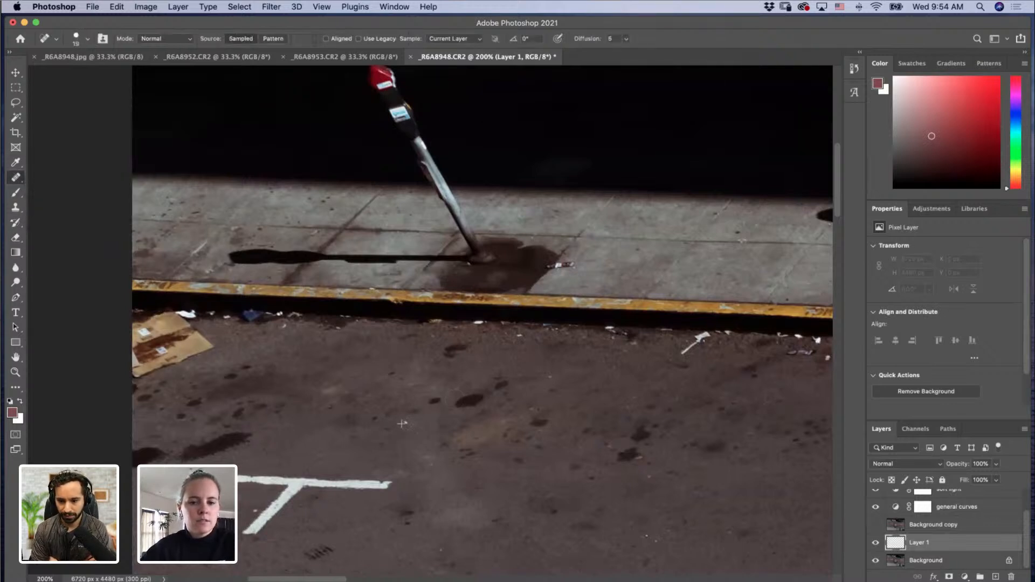
right_click(16, 176)
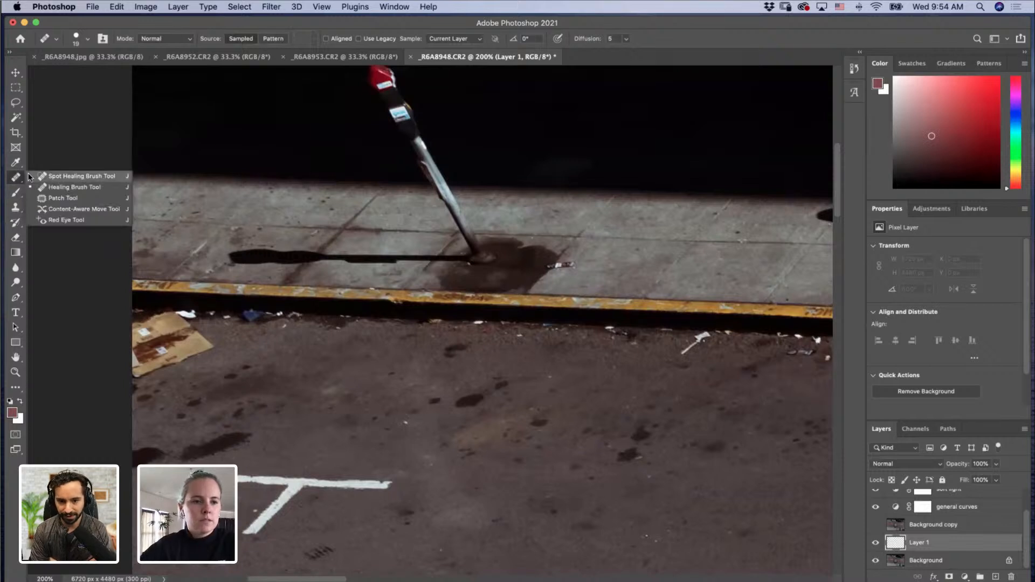
left_click(70, 173)
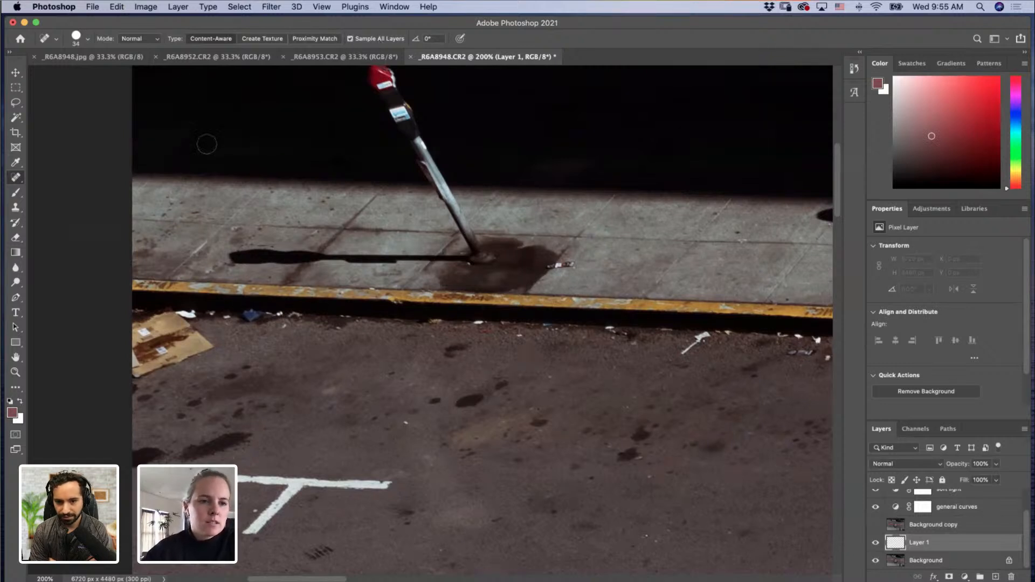
left_click(76, 37)
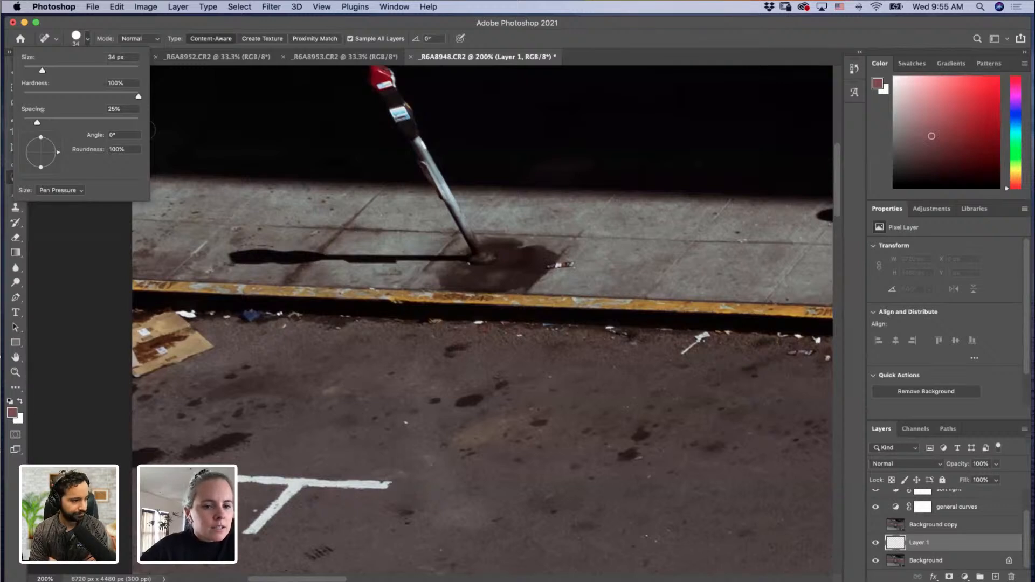
Step: Heal the small specks on the asphalt around the white T marking, reducing the brush to 25 px
left_click(302, 390)
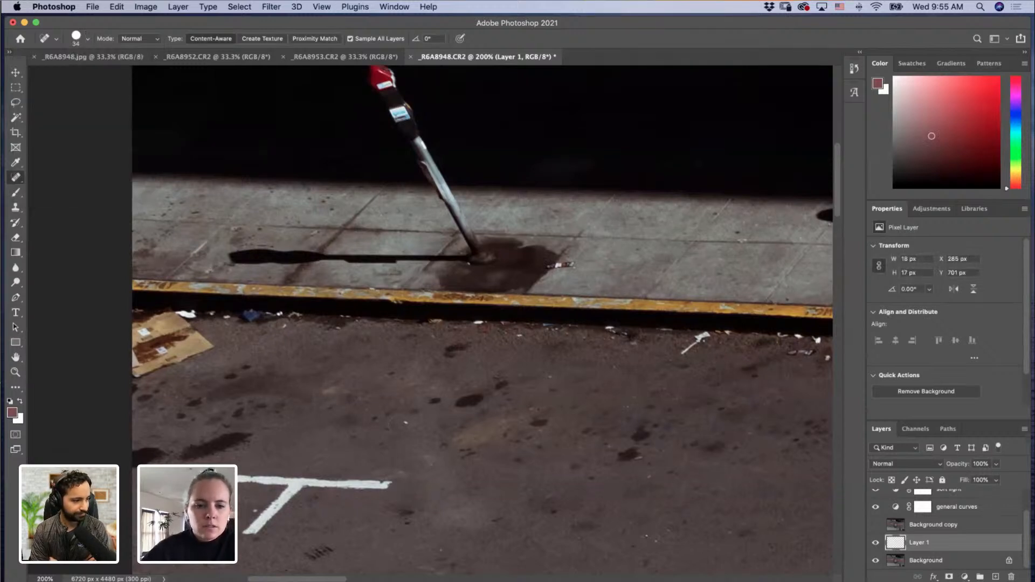
left_click_drag(403, 422, 409, 423)
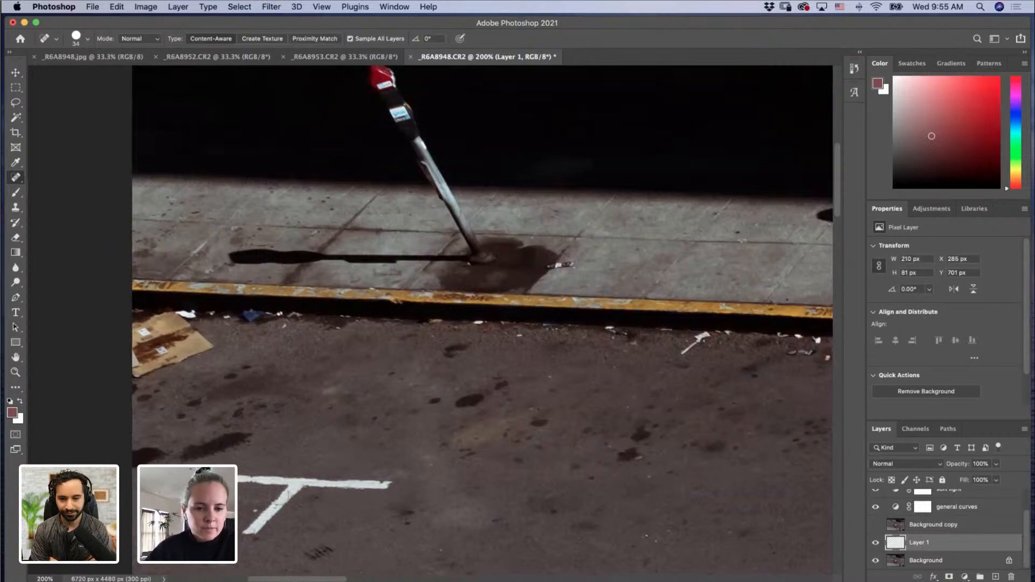
left_click_drag(327, 440, 322, 439)
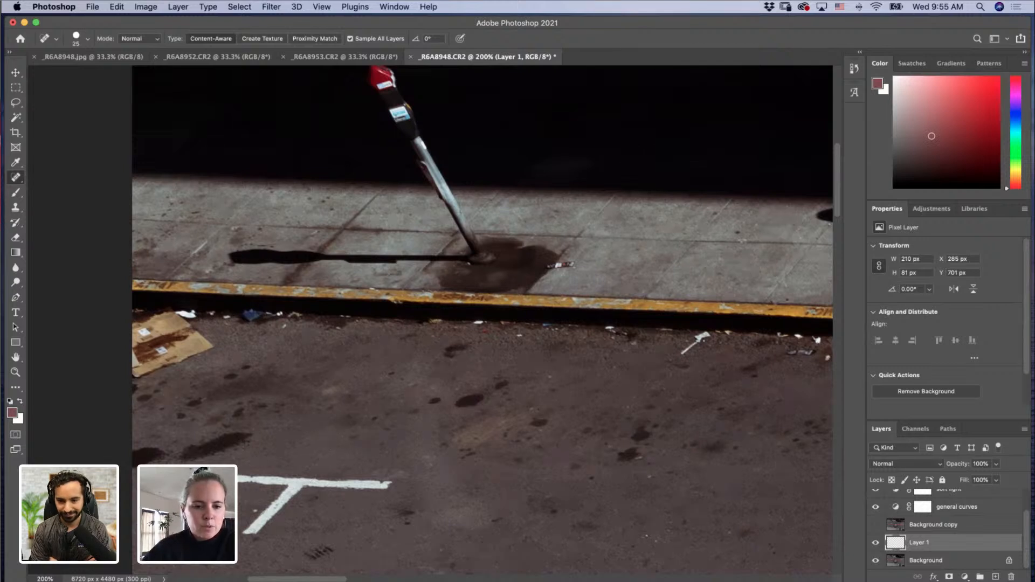
left_click(271, 510)
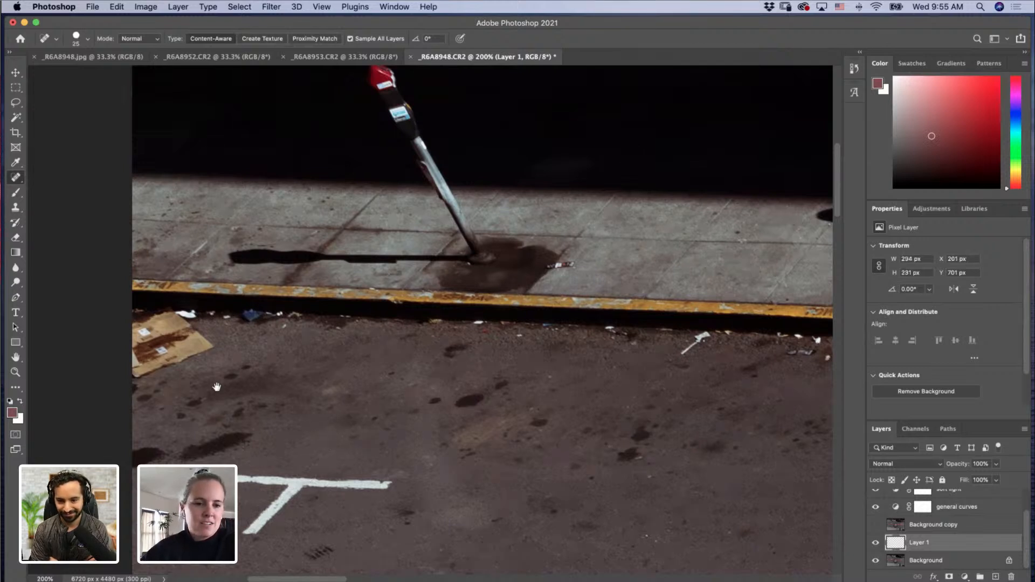
Step: Heal the stray spots on the asphalt beside the T marking and just below the white lane line
scroll(217, 387, "down", 5)
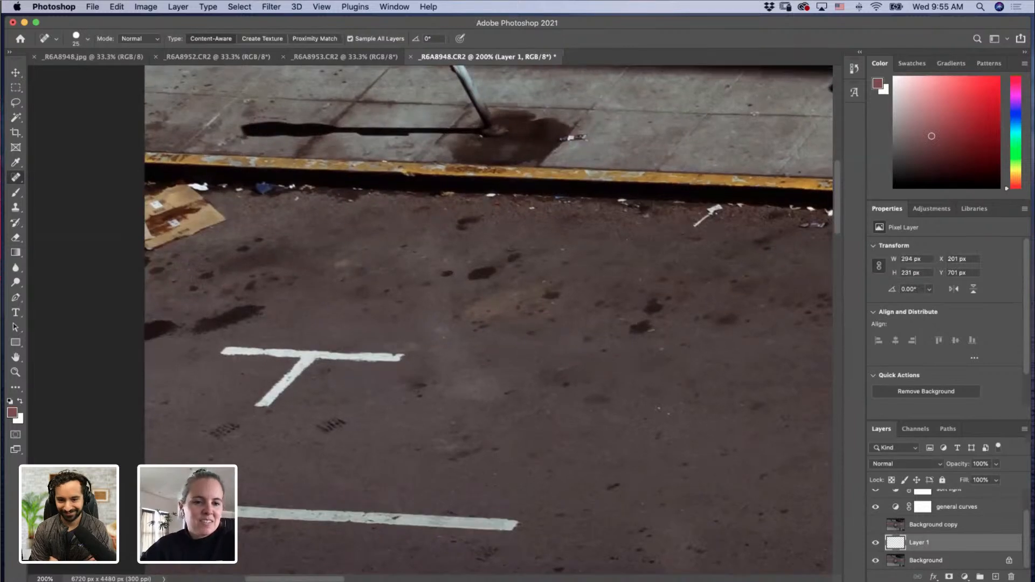
left_click(194, 289)
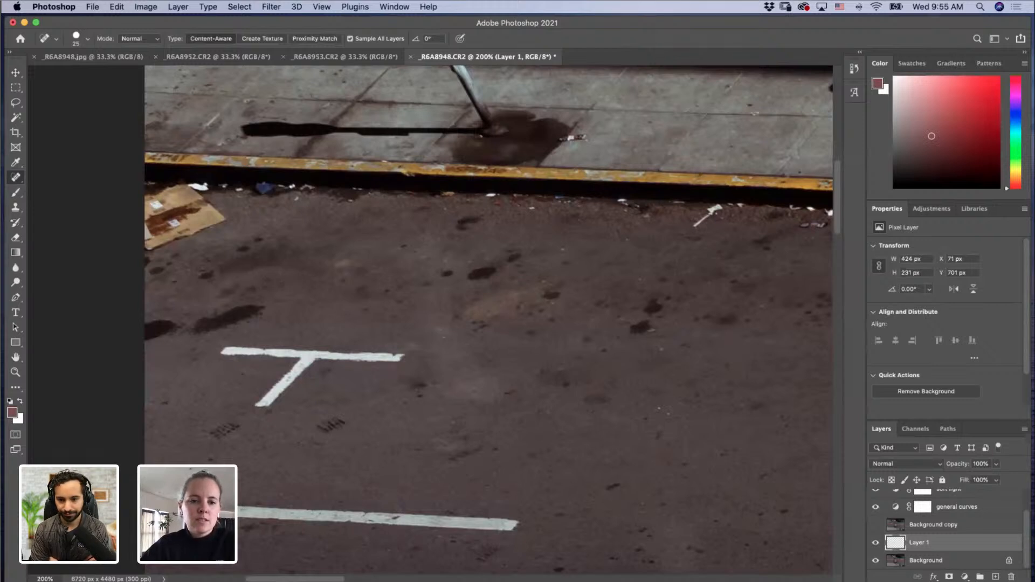
left_click(416, 388)
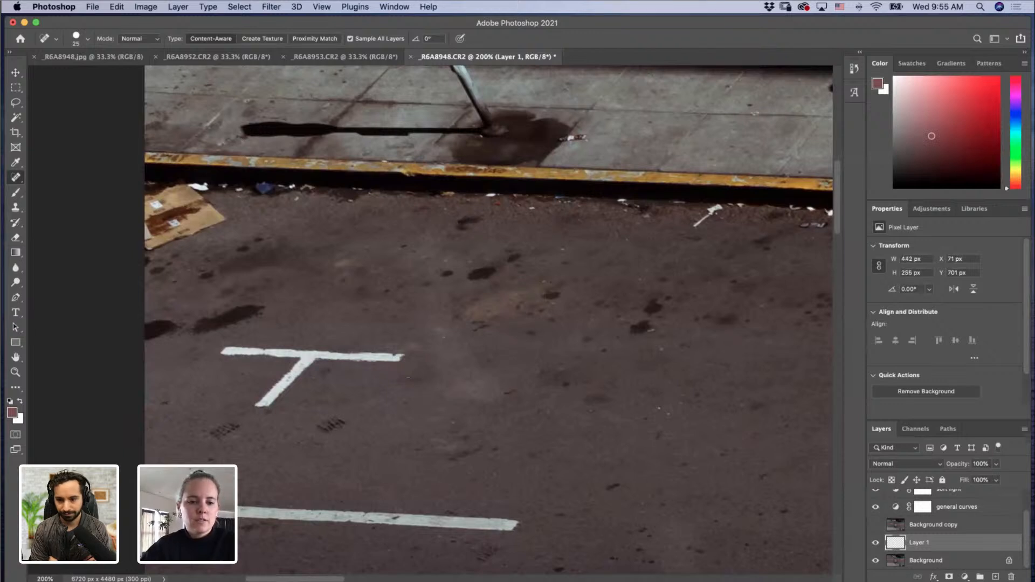
left_click(247, 527)
left_click(261, 527)
left_click(274, 529)
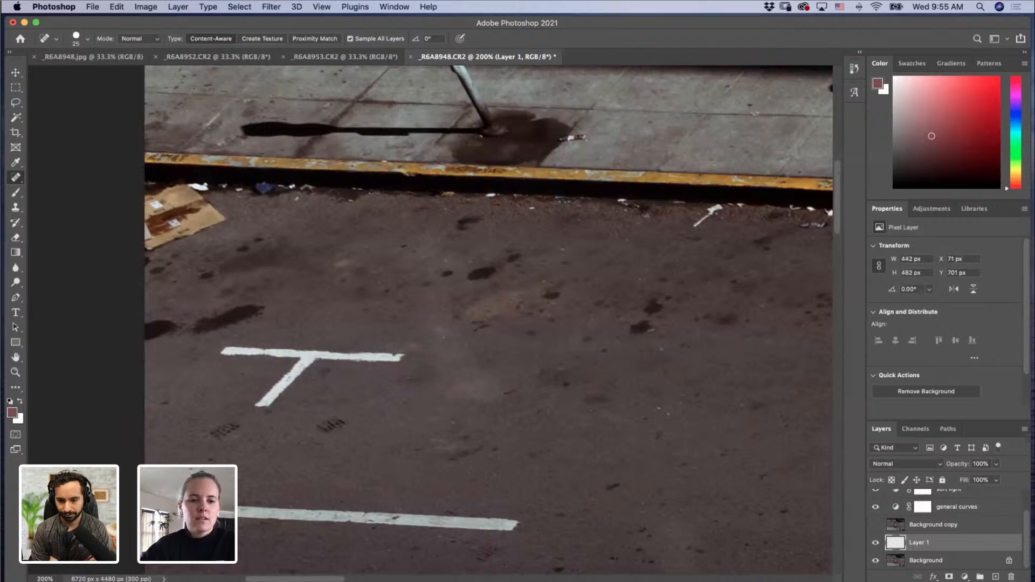
Step: Remove the small litter pieces along the base of the yellow curb between the cardboard and the parking meter
left_click(239, 187)
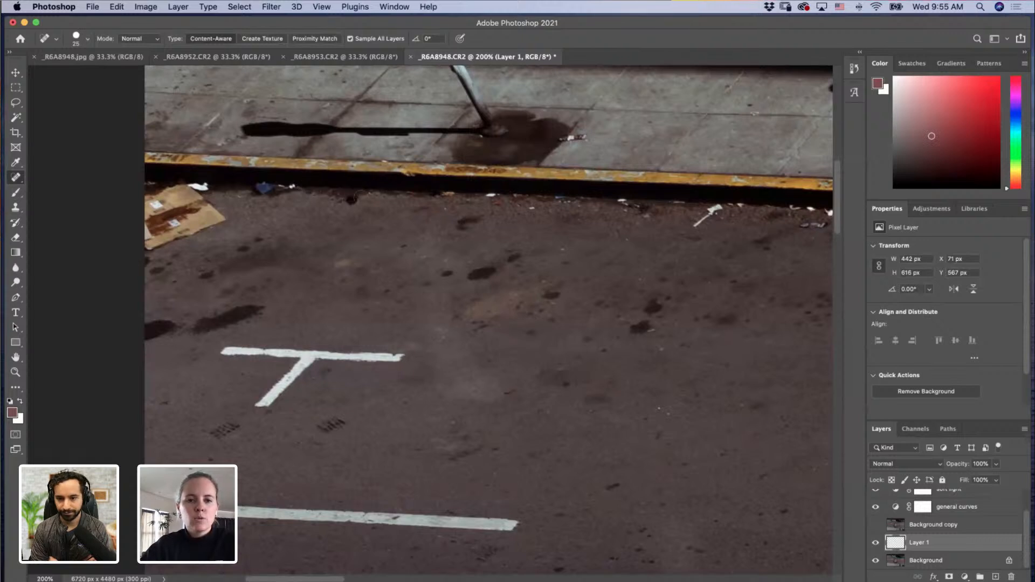
left_click(447, 191)
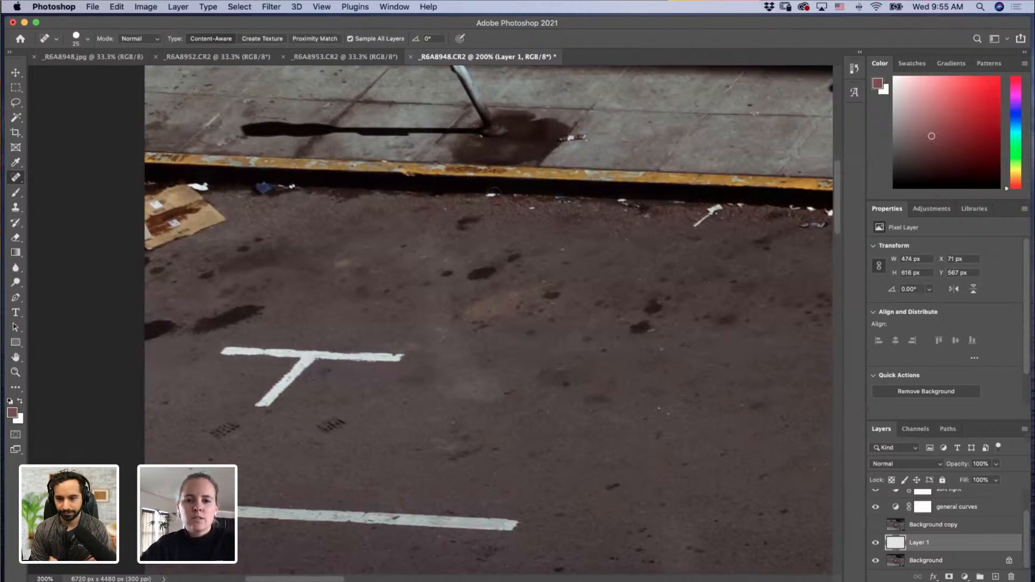
left_click(492, 196)
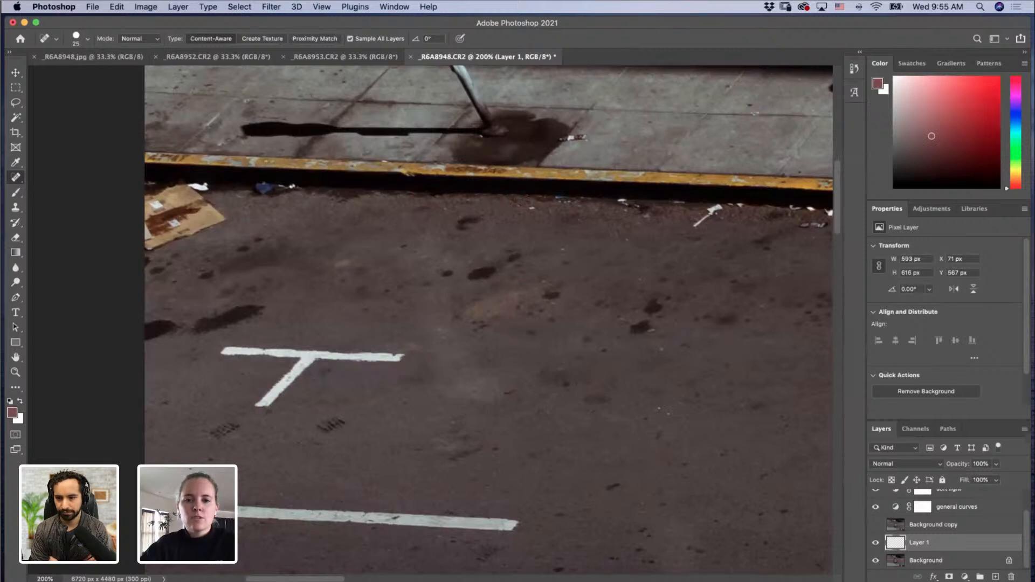
left_click(534, 208)
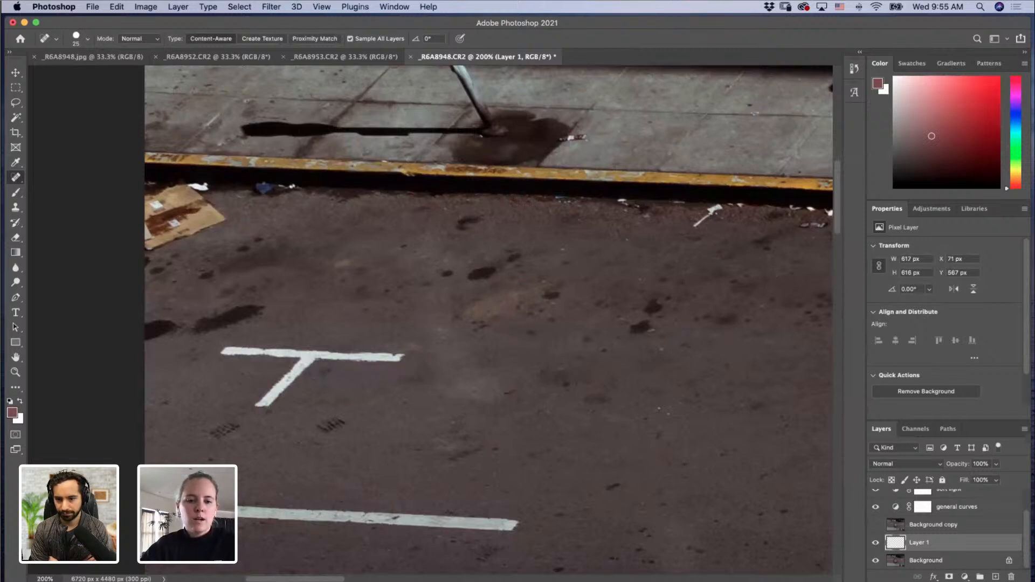
Step: Try to remove the torn cardboard piece beside the curb with a larger healing brush, then undo the strokes
left_click_drag(247, 230, 245, 229)
left_click_drag(208, 221, 164, 237)
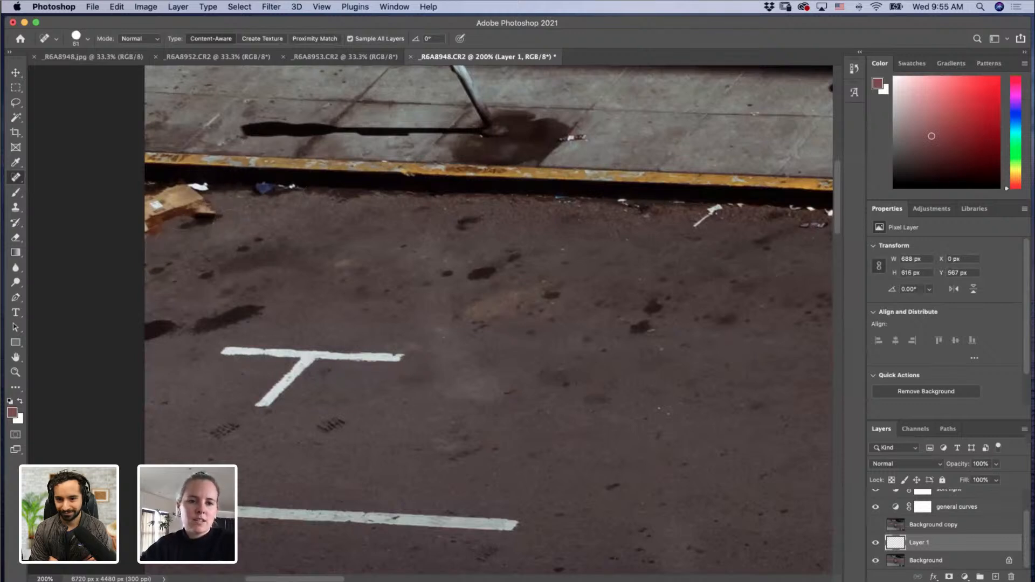
left_click_drag(233, 230, 224, 230)
left_click(231, 242)
key("super+z")
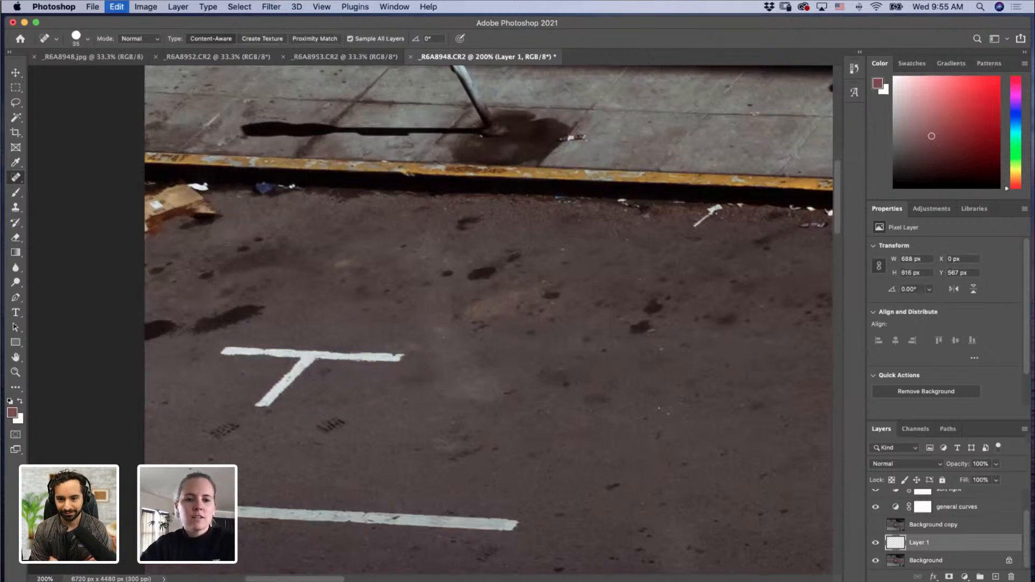
key("super+z")
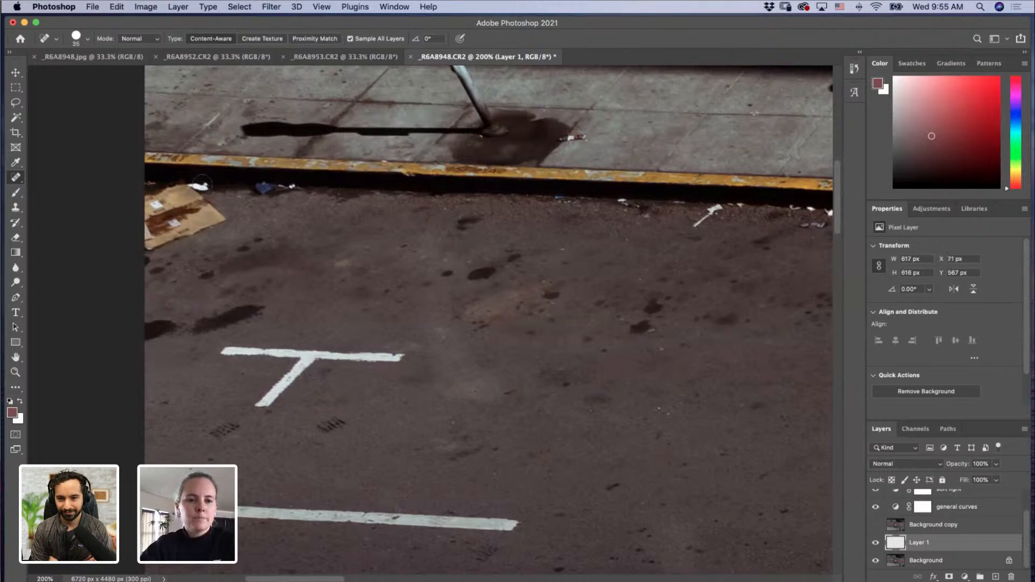
Step: Remove the white and blue litter beside the cardboard along the curb with a 35 px healing brush
left_click(201, 183)
left_click(202, 185)
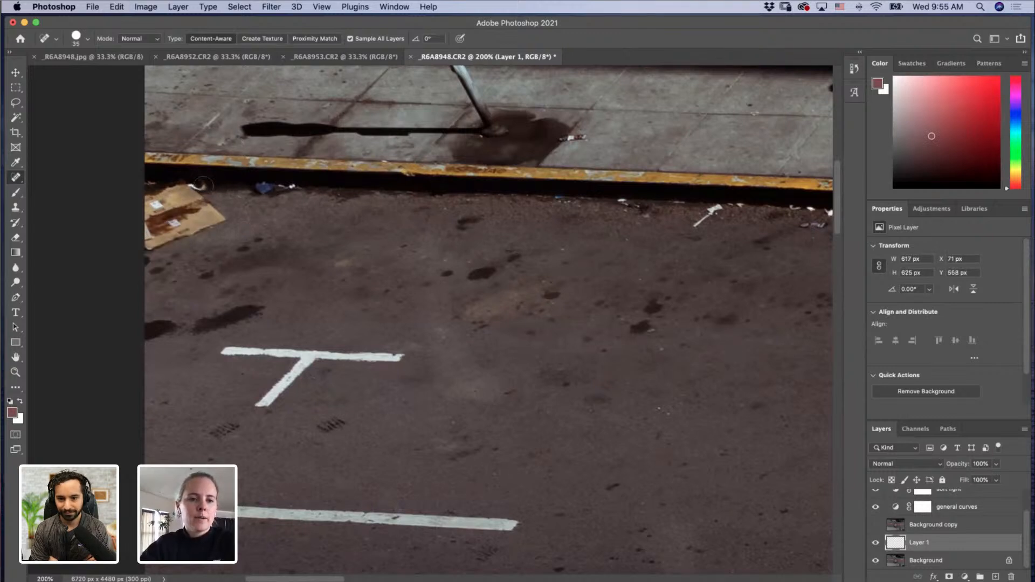
left_click(196, 183)
left_click(263, 187)
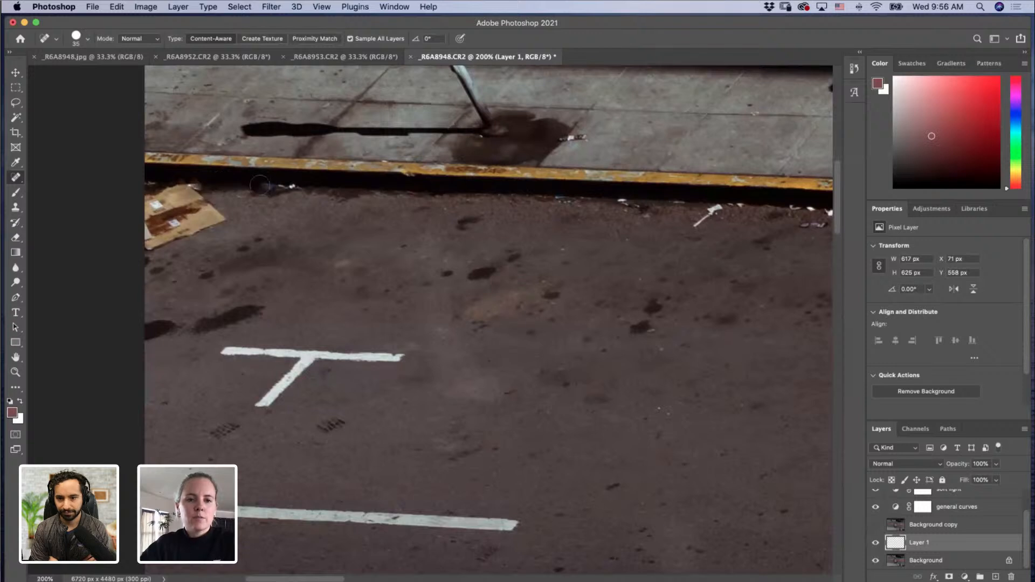
left_click(272, 186)
left_click_drag(281, 187, 296, 186)
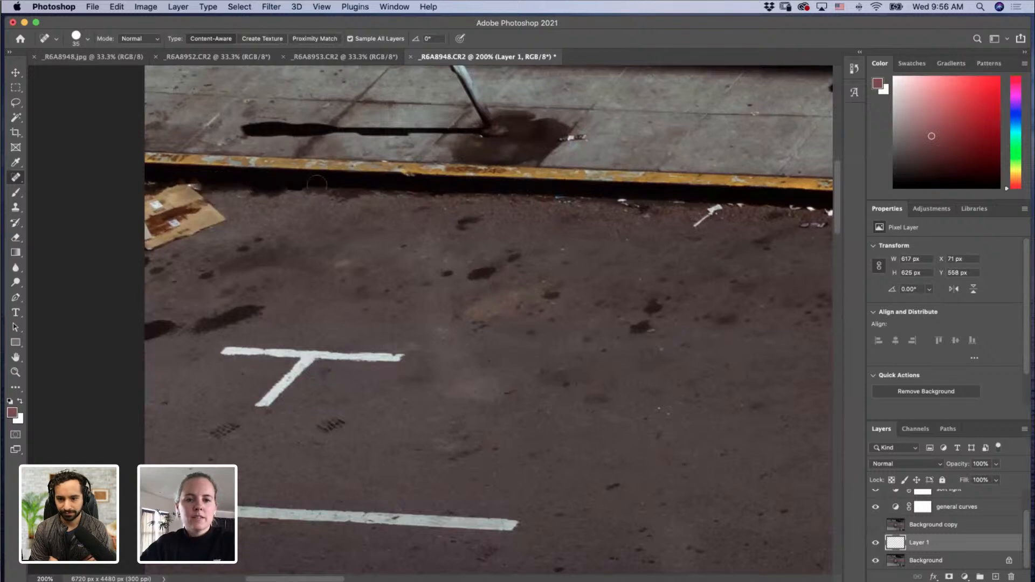
Step: Remove the litter farther along the curb and the small debris beside the parking meter's stain on the sidewalk
left_click(561, 197)
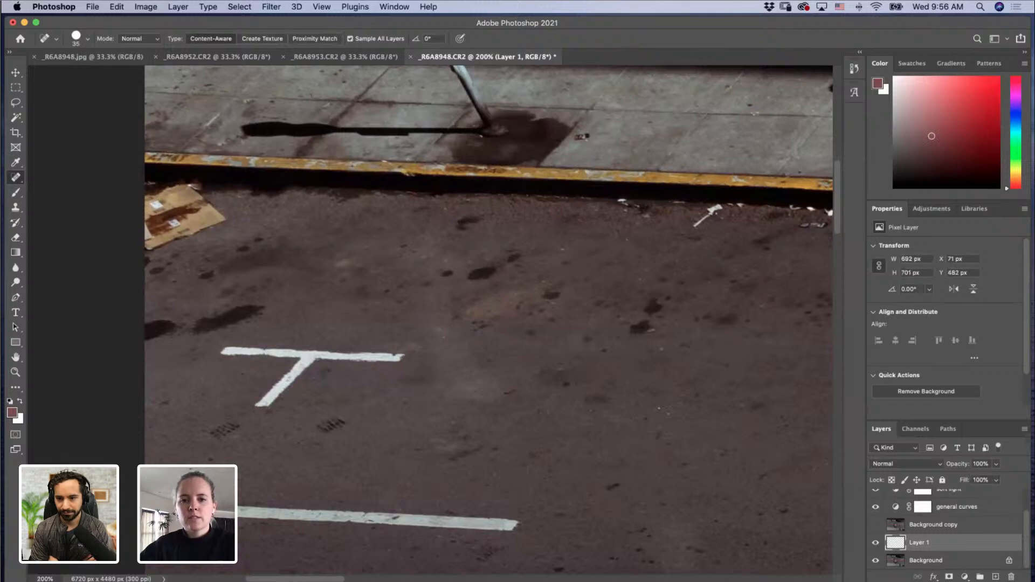
left_click(582, 136)
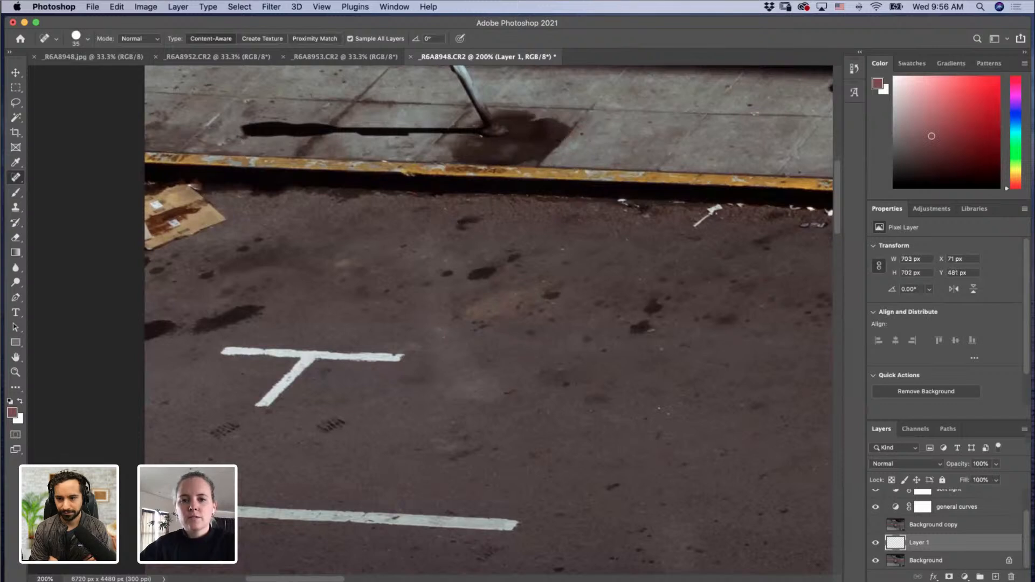
left_click(626, 202)
left_click(641, 210)
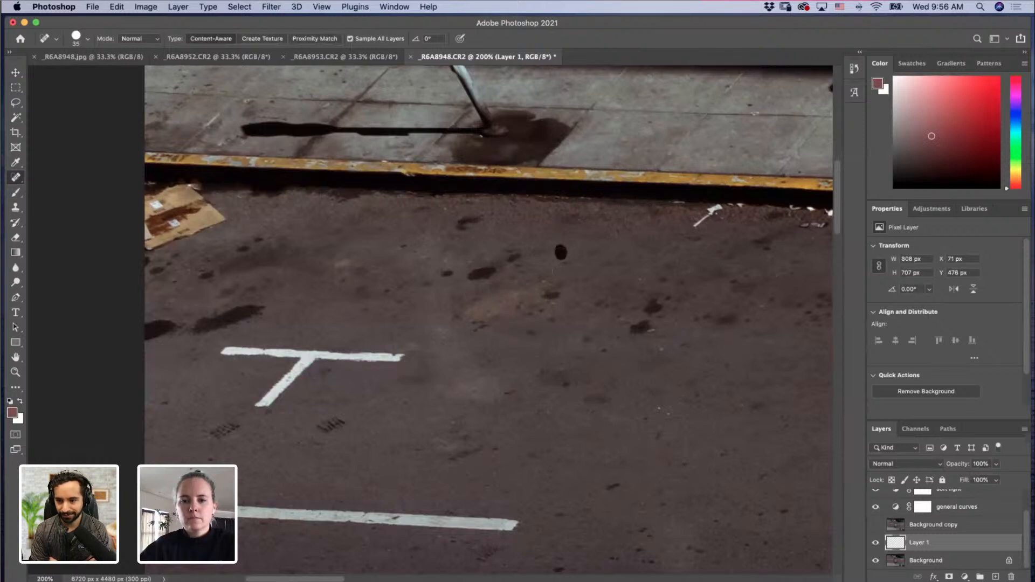
Step: Heal the dark oil spots on the asphalt between the curb and the T marking
mouse_move(512, 253)
left_mouse_down()
mouse_move(509, 260)
mouse_move(517, 255)
left_mouse_up()
left_click(462, 226)
left_click_drag(465, 222, 470, 220)
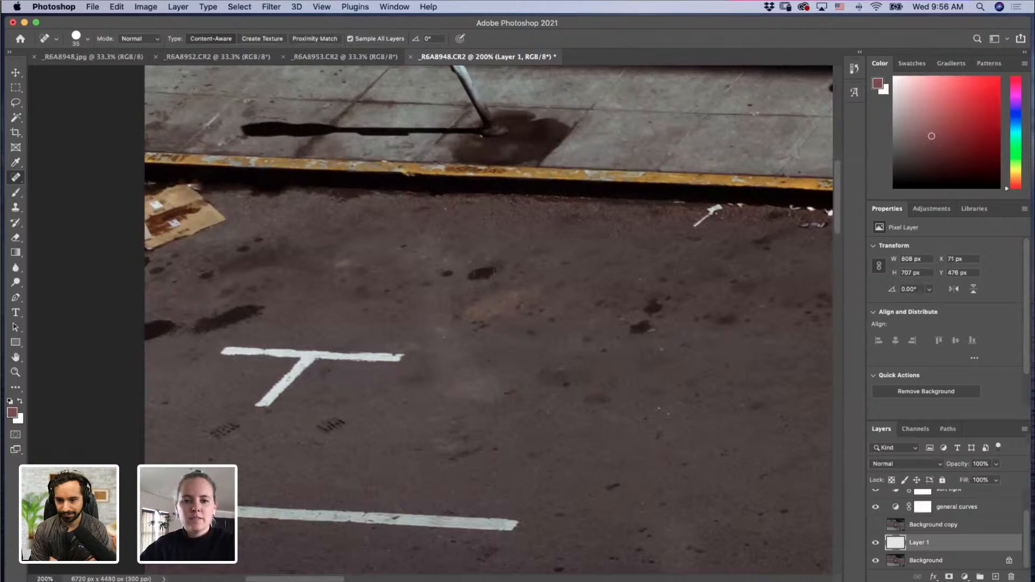
left_click(480, 271)
left_click(445, 274)
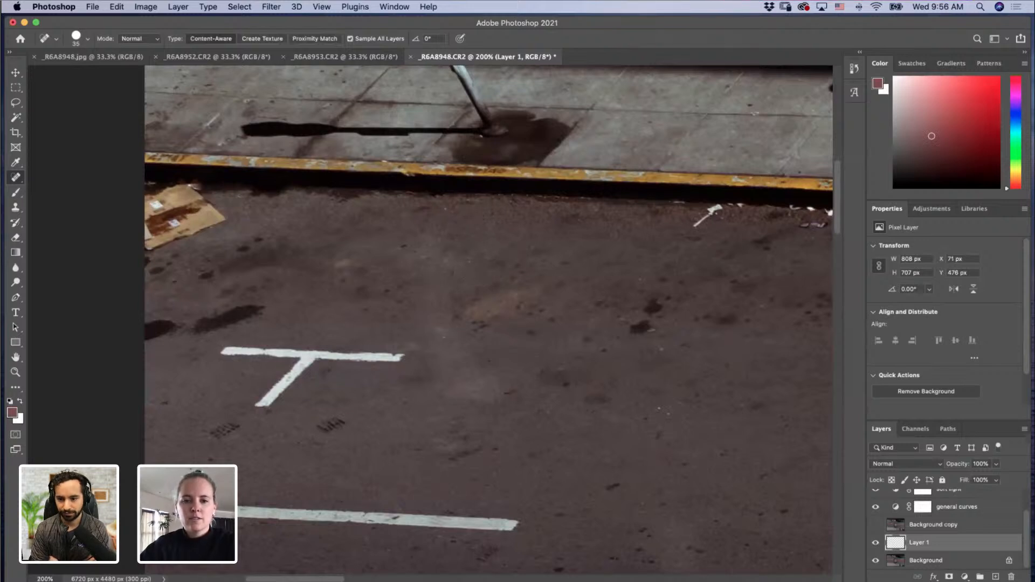
Step: Heal the dark oil spots on the open asphalt to the right of the T marking
left_click(639, 327)
left_click_drag(653, 307, 655, 303)
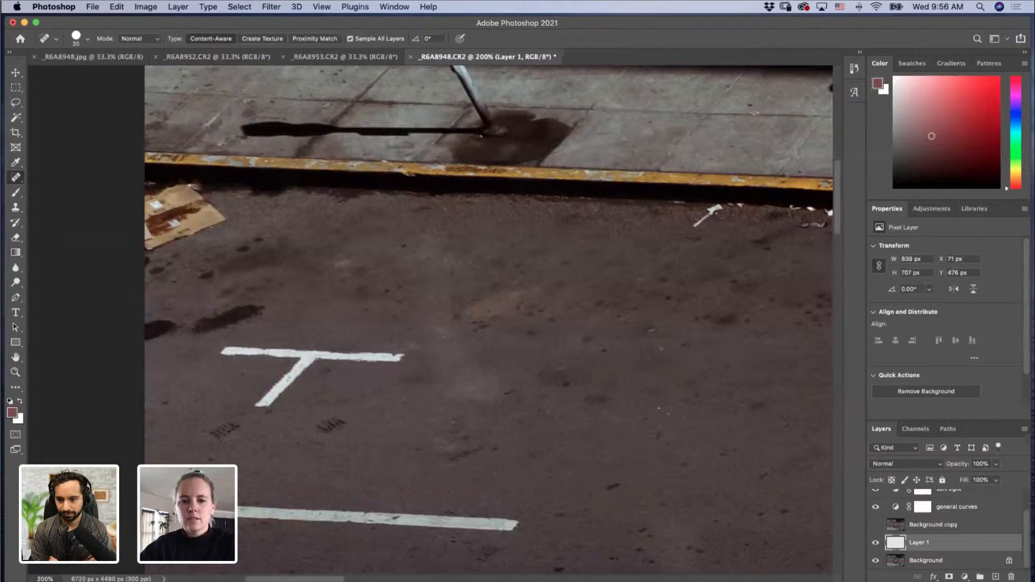
left_click(709, 318)
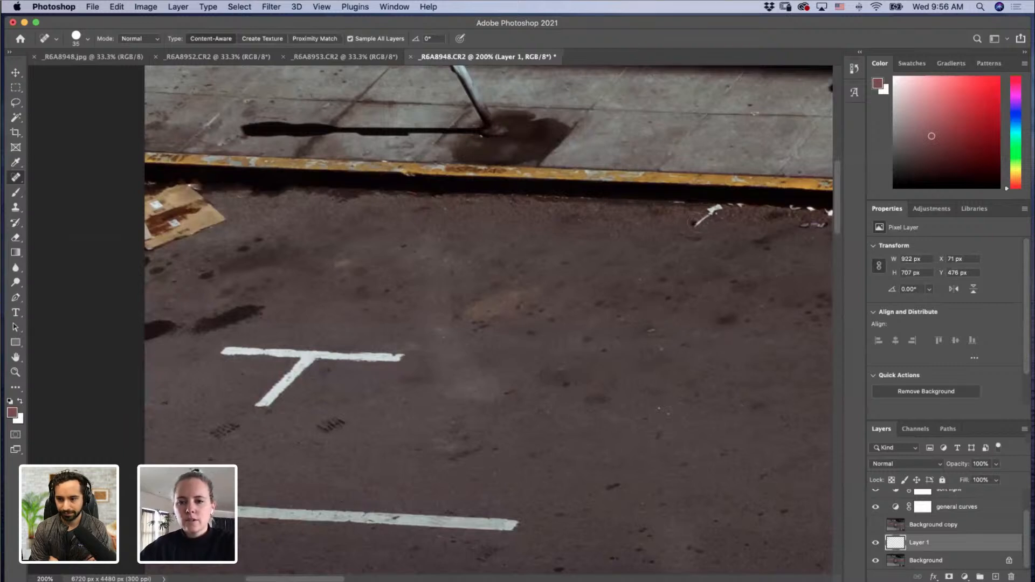
Step: Remove the thin white stick and the small white scraps next to it along the curb's edge
left_click(701, 220)
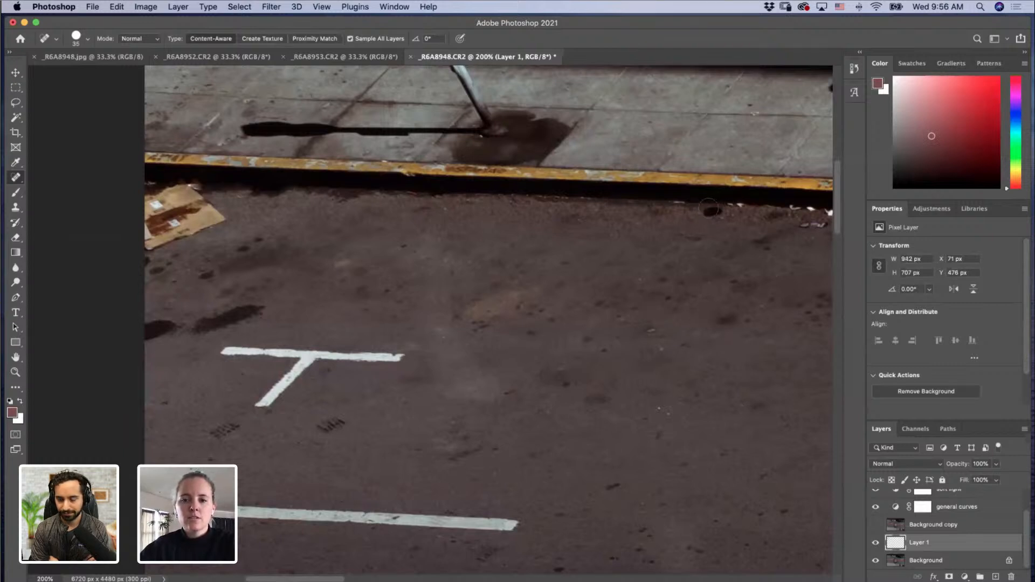
left_click(733, 204)
scroll(543, 234, "right", 8)
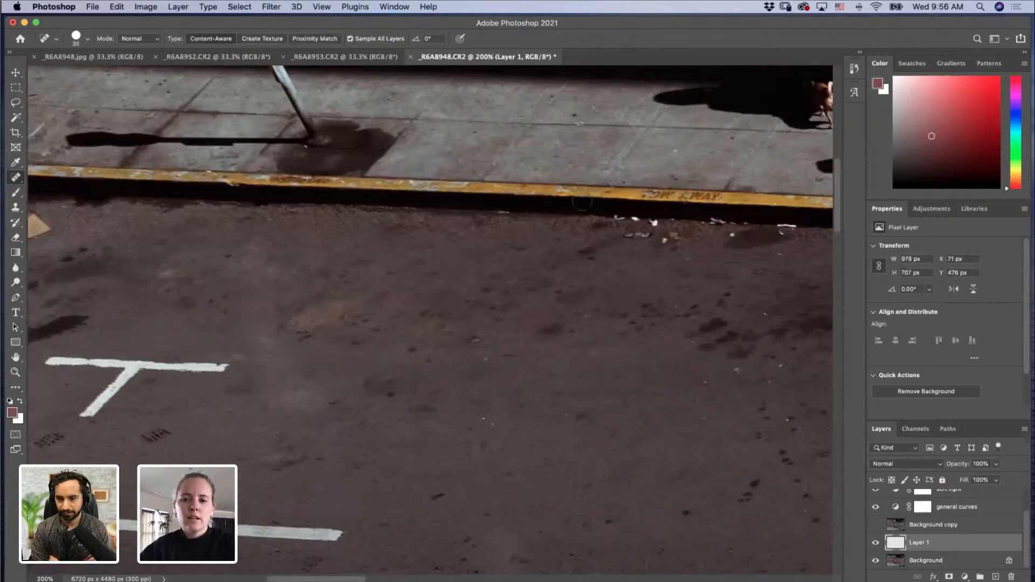
left_click(556, 204)
left_click(560, 203)
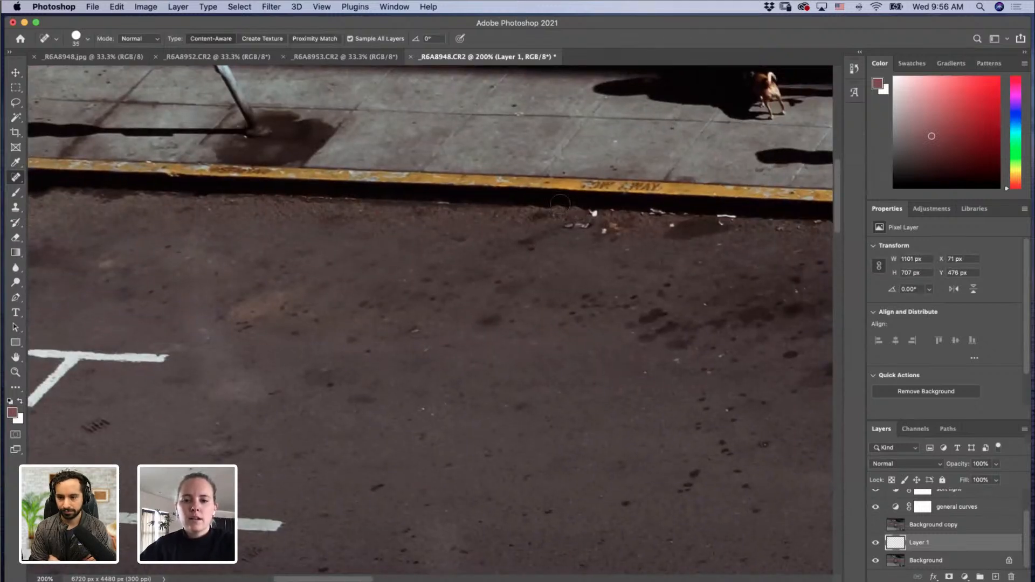
Step: Remove the white litter and the rusty debris patch on the asphalt below the curb's TOW AWAY lettering
left_click(596, 212)
left_click_drag(568, 226, 585, 224)
left_click(605, 232)
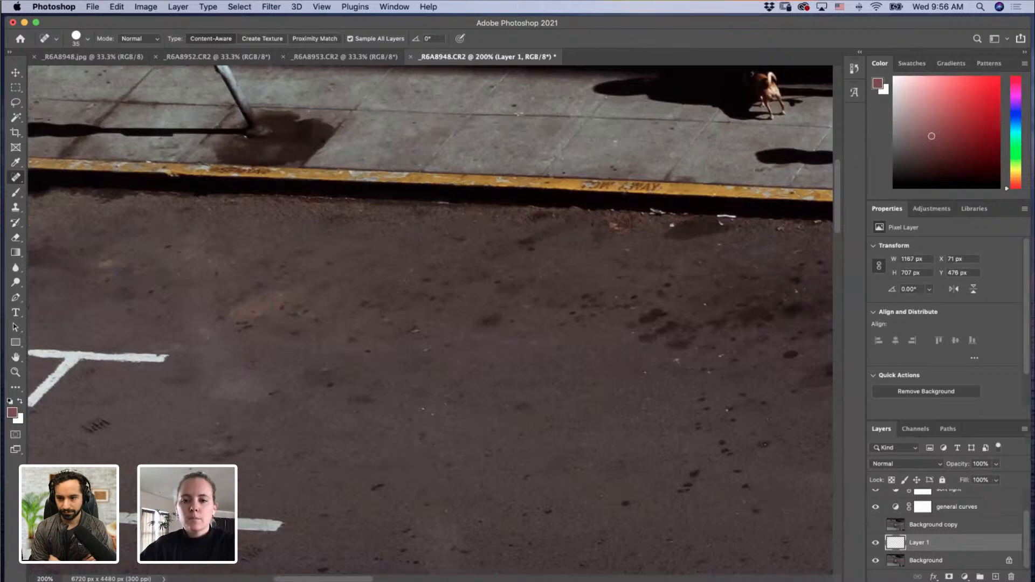
left_click(616, 223)
left_click(622, 228)
left_click(626, 234)
left_click(634, 218)
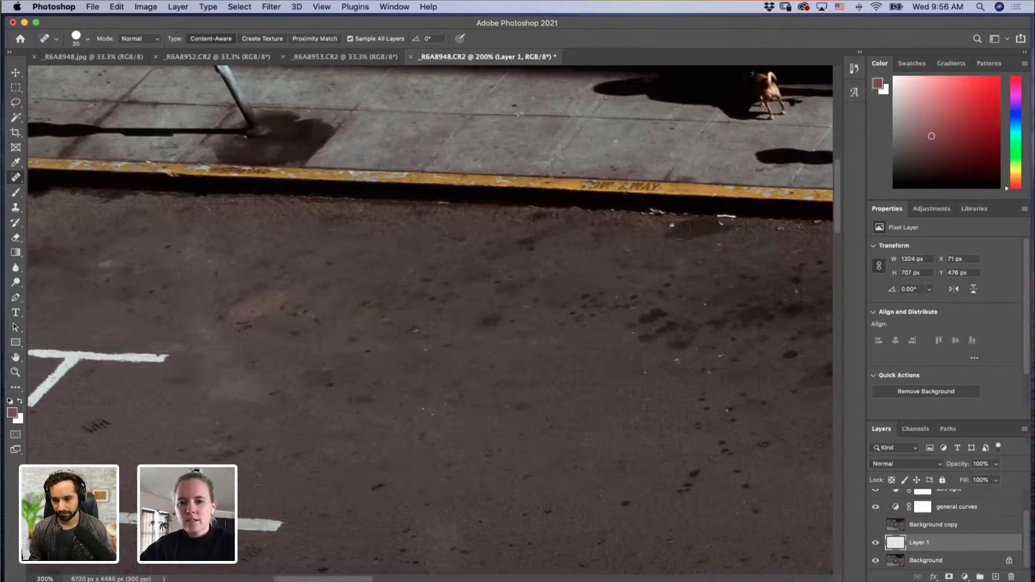
Step: Remove the remaining white scraps and specks along the curb to the right of the TOW AWAY lettering
left_click(654, 211)
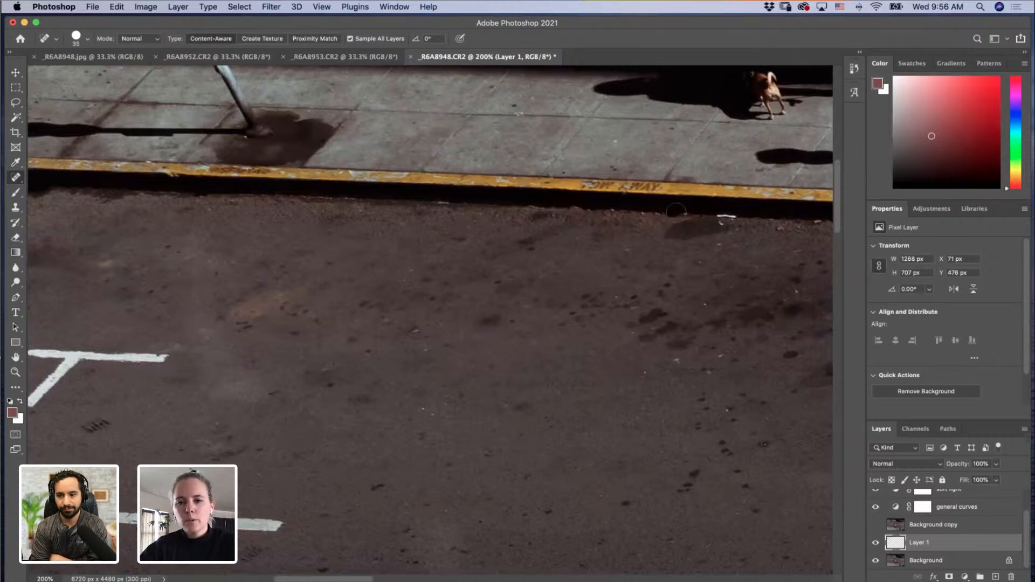
left_click(726, 215)
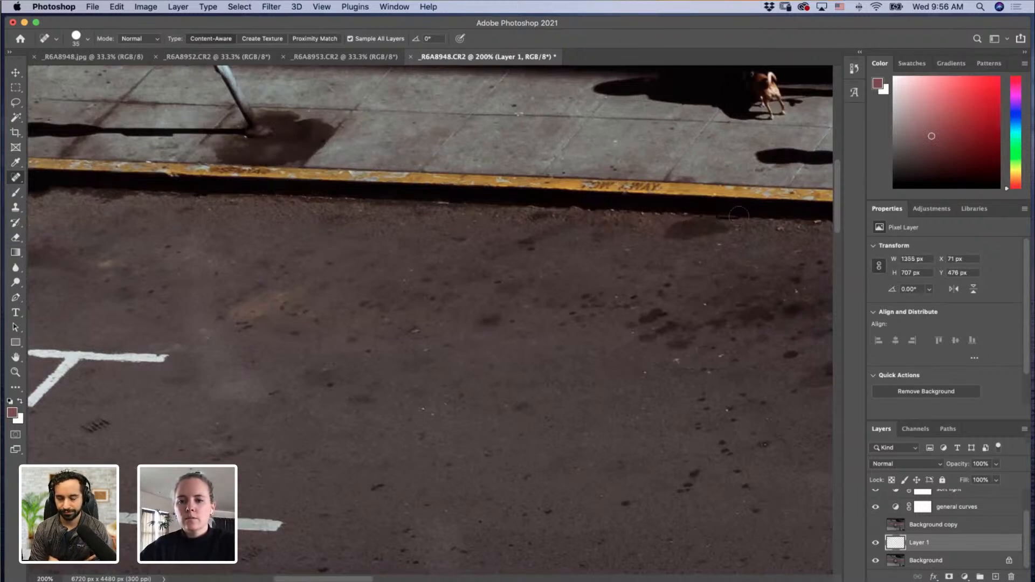
left_click(778, 229)
left_click(793, 230)
left_click(815, 222)
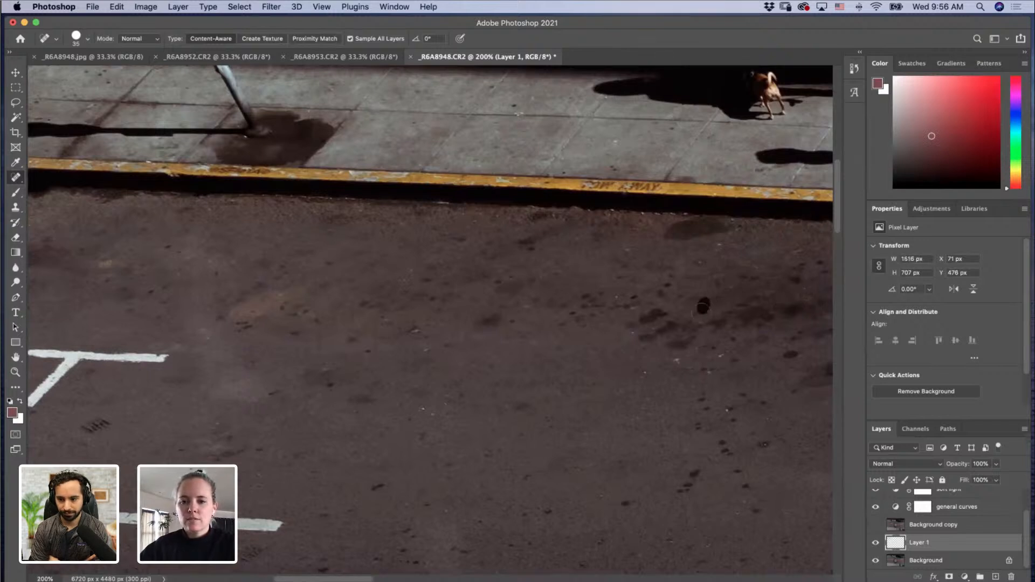
Step: Heal the small white specks scattered over the open asphalt in front of the TOW AWAY curb
left_click(676, 358)
left_click(708, 372)
left_click(720, 356)
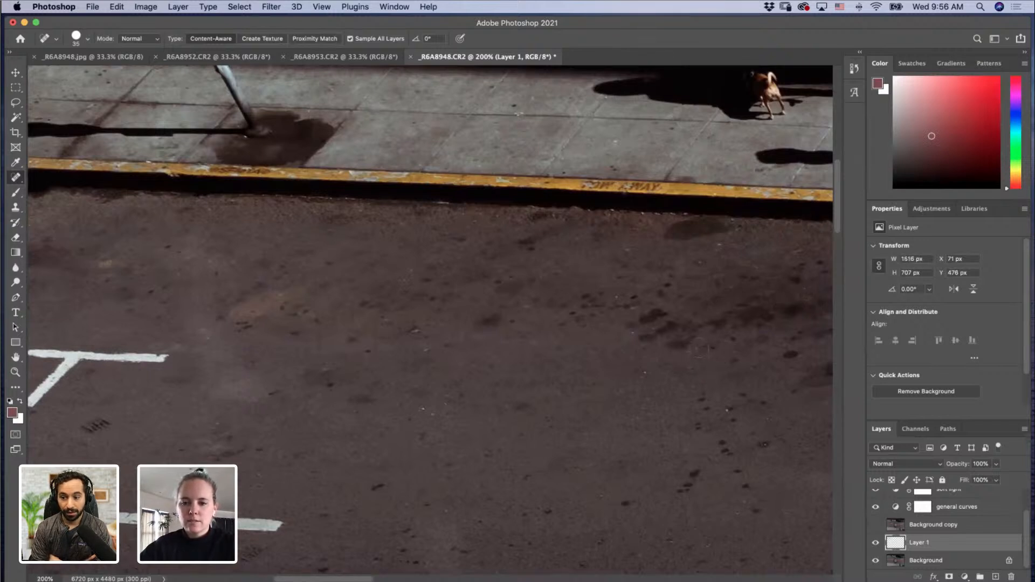
left_click(632, 422)
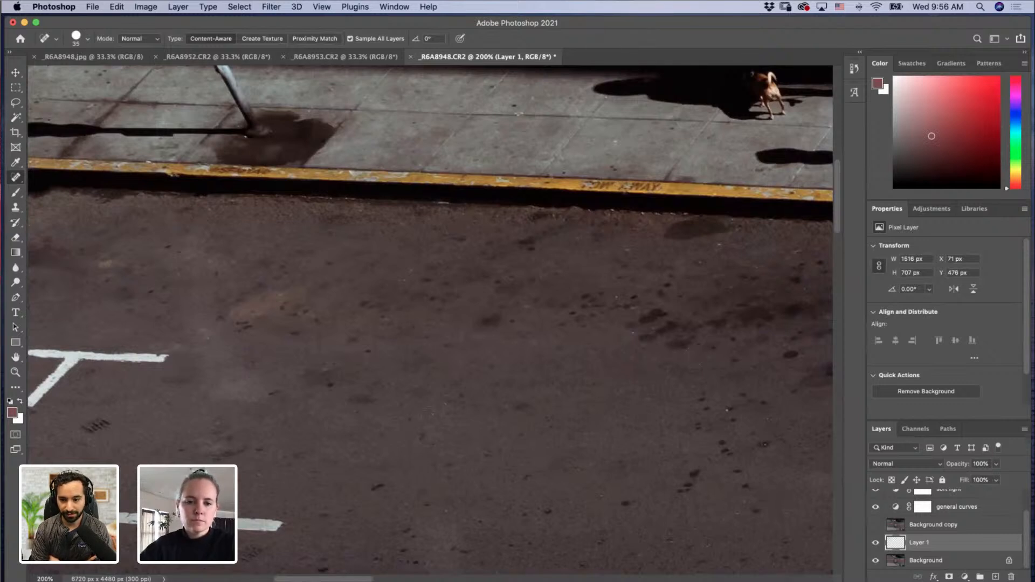
left_click(432, 420)
left_click(448, 397)
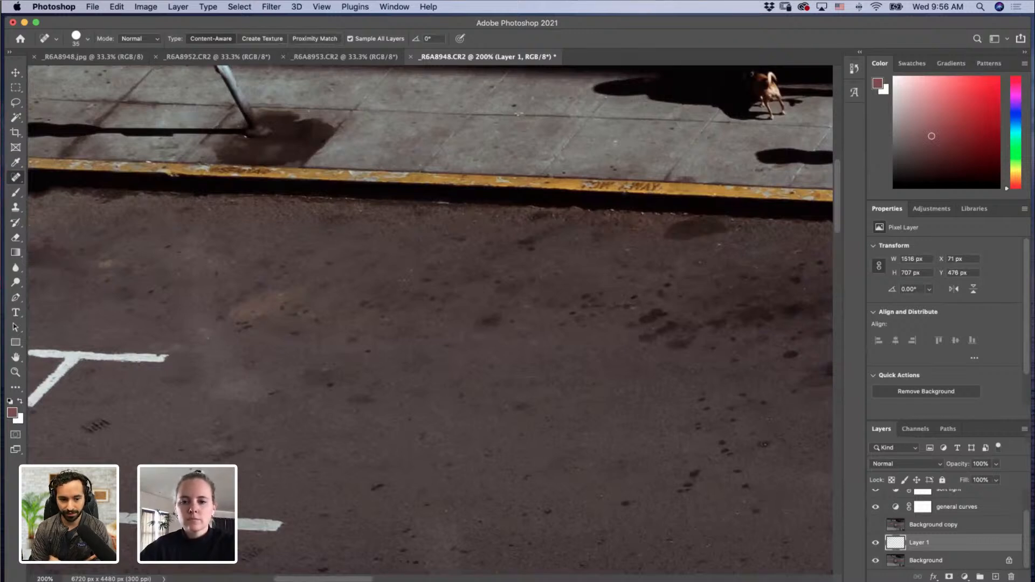
Step: Remove the litter clump beside the white car's shadow and the white scrap at the curb above it
left_click_drag(626, 204, 604, 377)
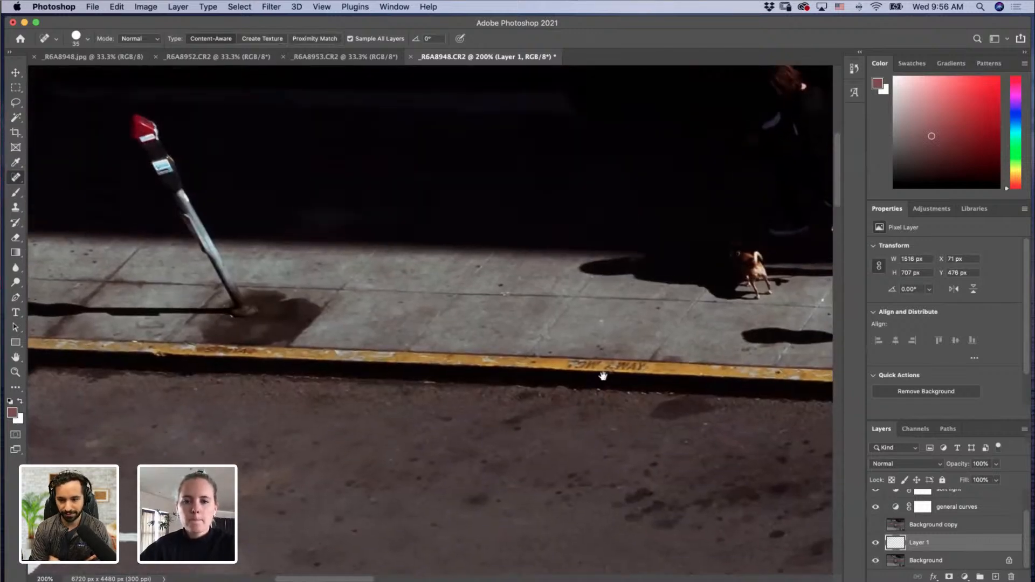
left_click_drag(488, 319, 274, 261)
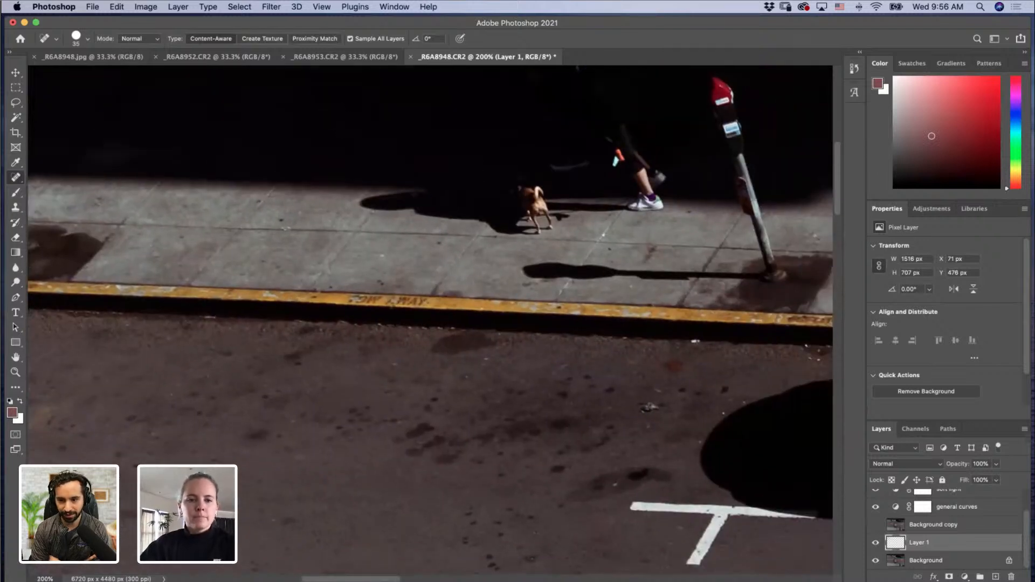
scroll(561, 277, "down", 5)
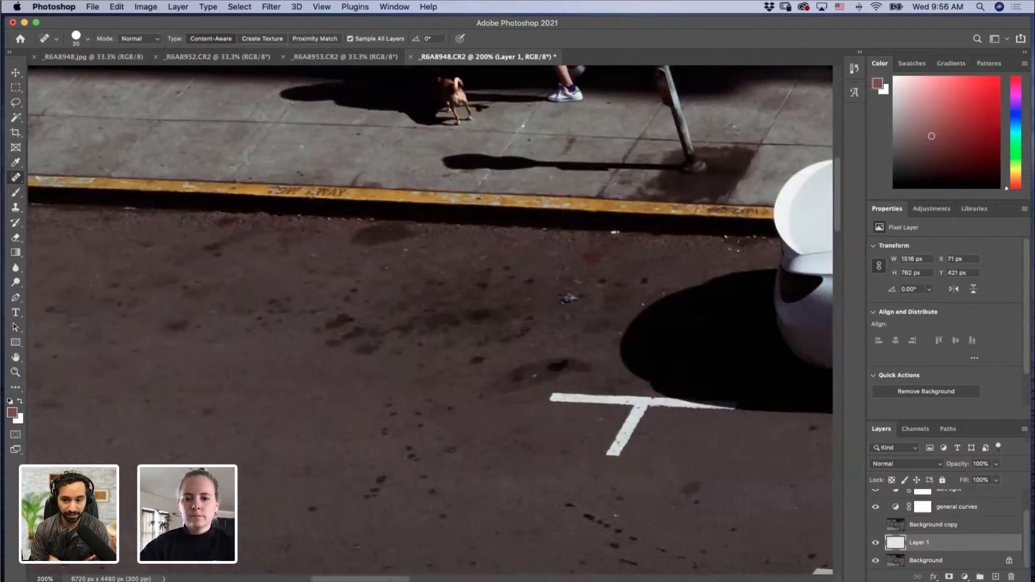
left_click(567, 296)
left_click(570, 294)
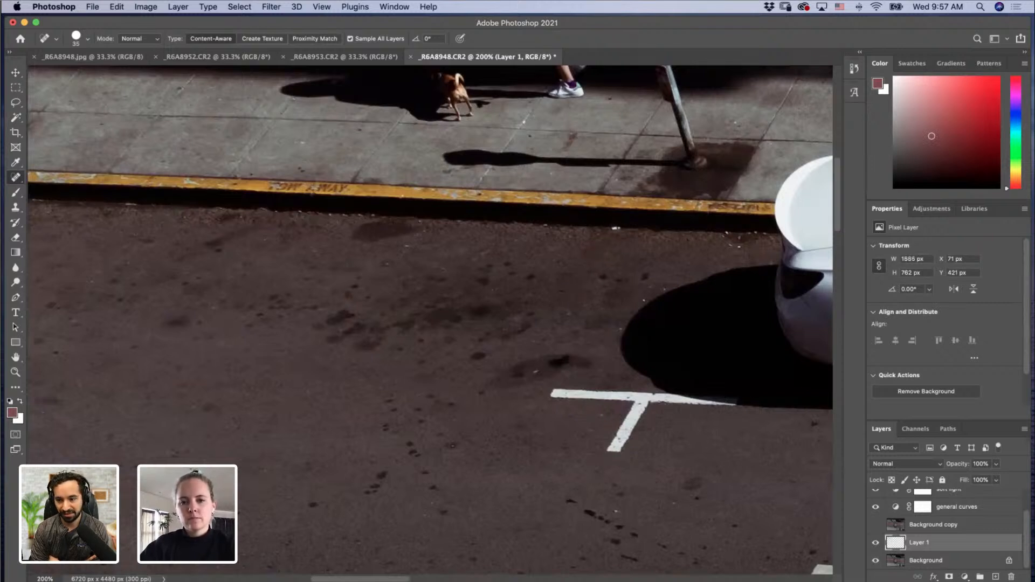
left_click(617, 227)
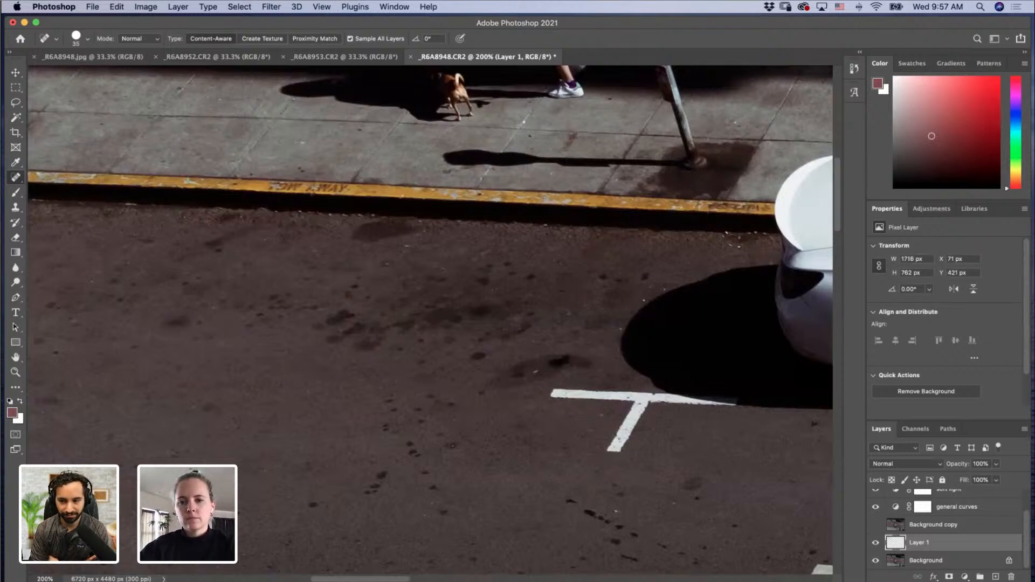
Step: Heal the small debris along the curb just behind the white car's rear end
left_click(729, 239)
left_click(741, 237)
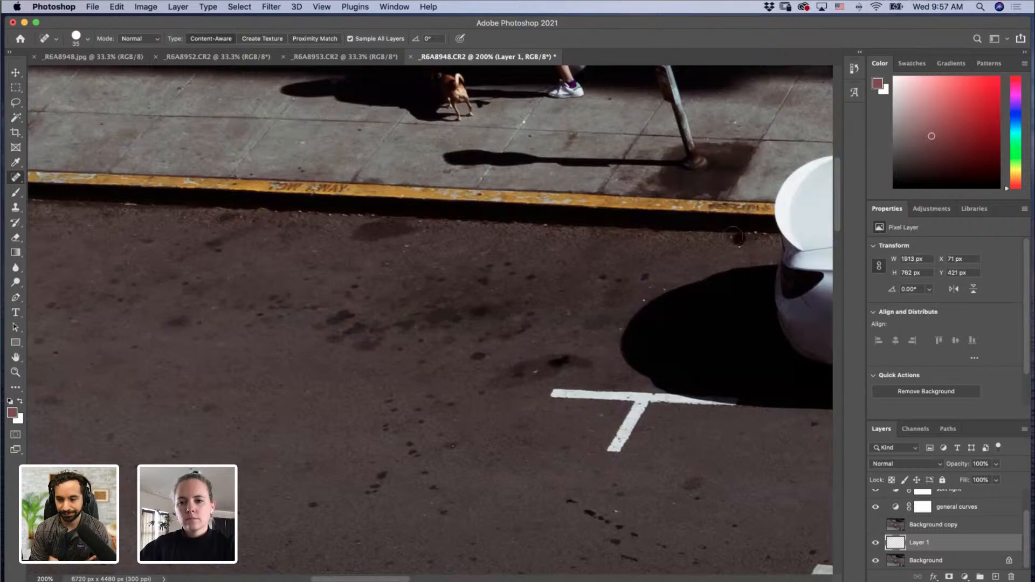
left_click(754, 231)
left_click(766, 233)
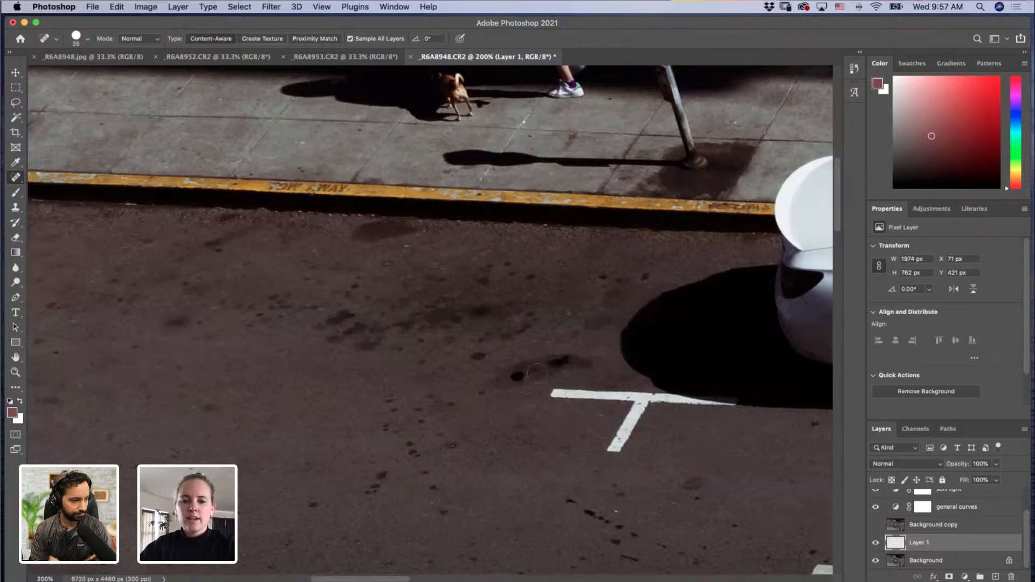
Step: Heal the light specks on the asphalt around the T marking behind the white car
left_click(582, 451)
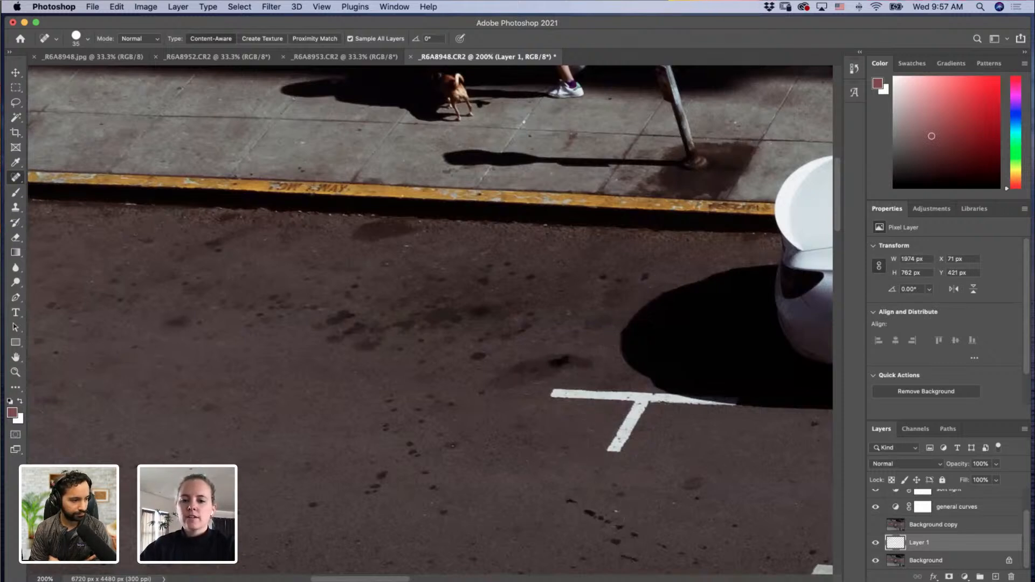
left_click(618, 511)
left_click(621, 493)
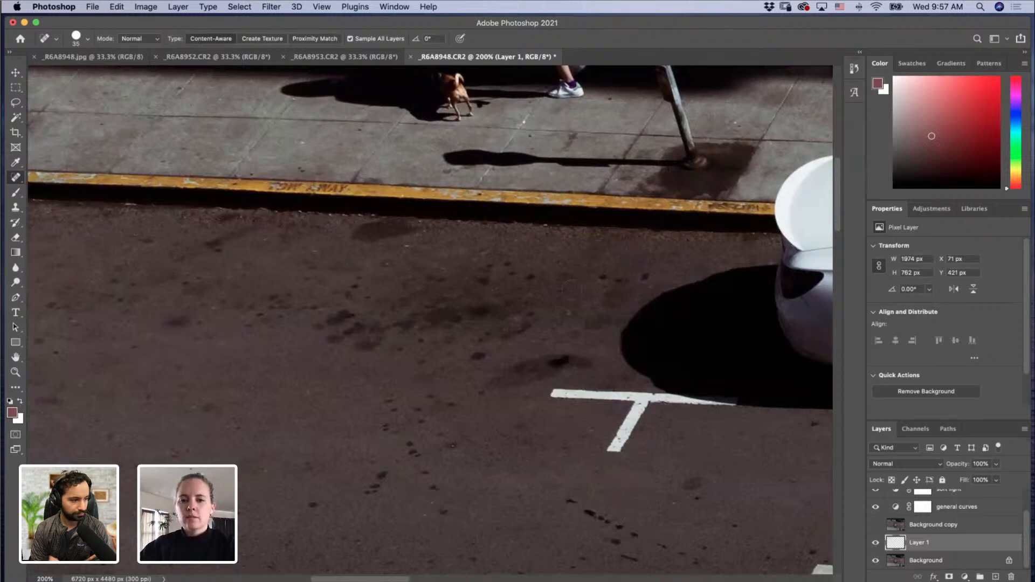
Step: Remove the speck, the white litter and the brown leaf from the sidewalk beyond the white car's roof
mouse_move(521, 283)
left_mouse_down()
mouse_move(370, 319)
mouse_move(313, 457)
left_mouse_up()
mouse_move(525, 329)
left_mouse_down()
mouse_move(333, 470)
mouse_move(281, 395)
left_mouse_up()
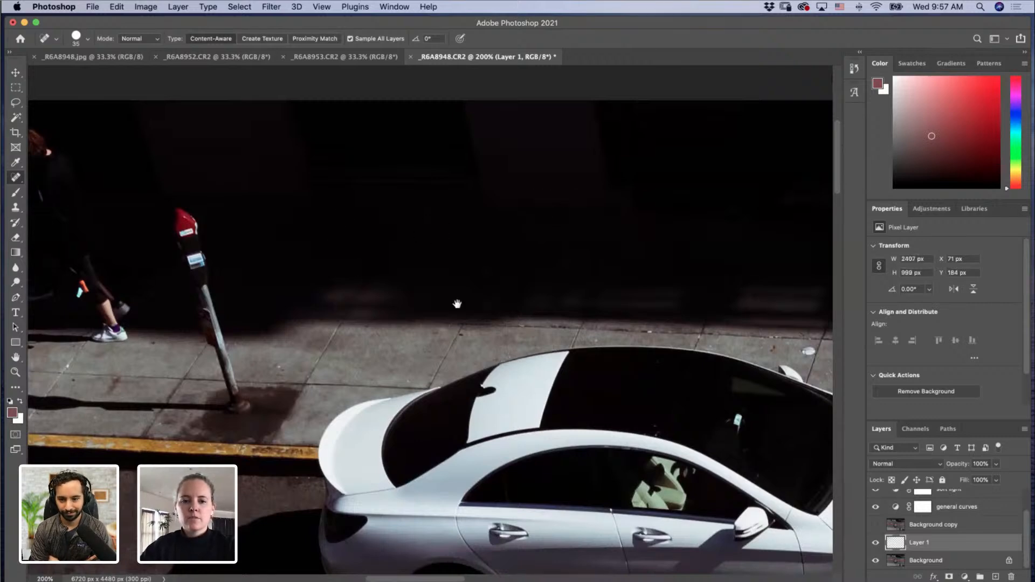
left_click_drag(457, 304, 380, 233)
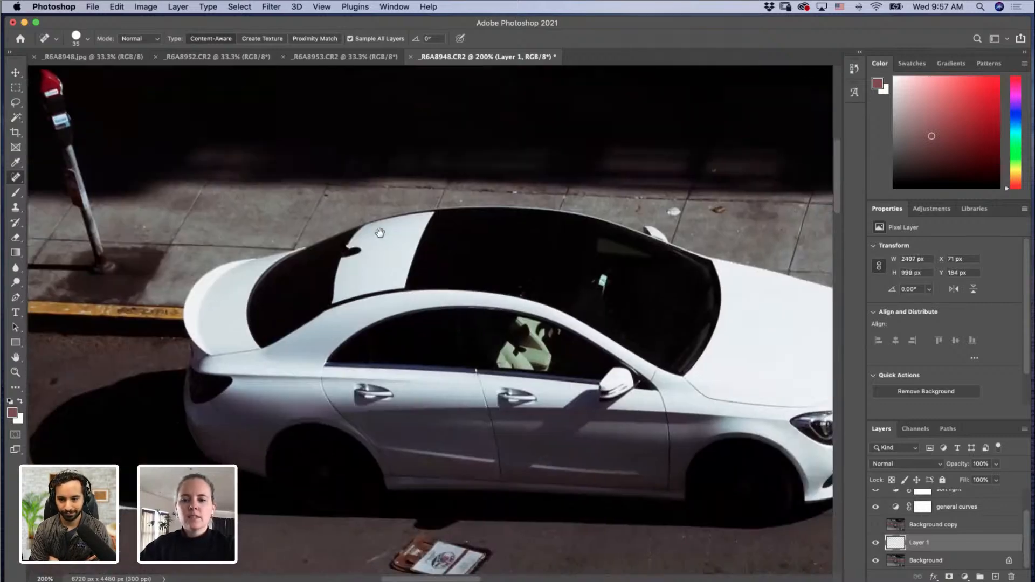
left_click(515, 191)
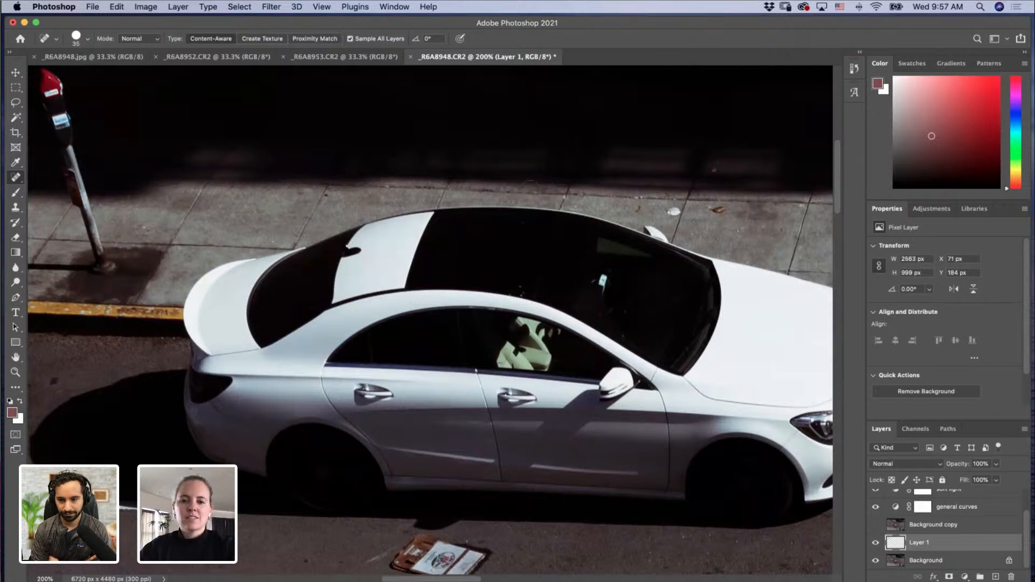
left_click_drag(671, 209, 677, 209)
left_click(716, 209)
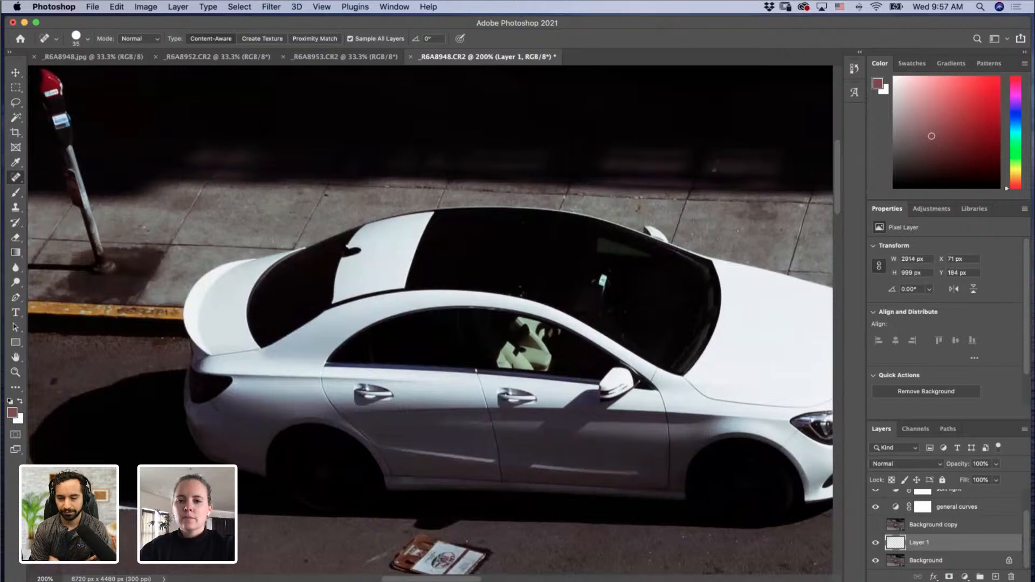
Step: Remove the bright spot in the dark background to the right of the yellow parking meter
left_click_drag(607, 351, 301, 331)
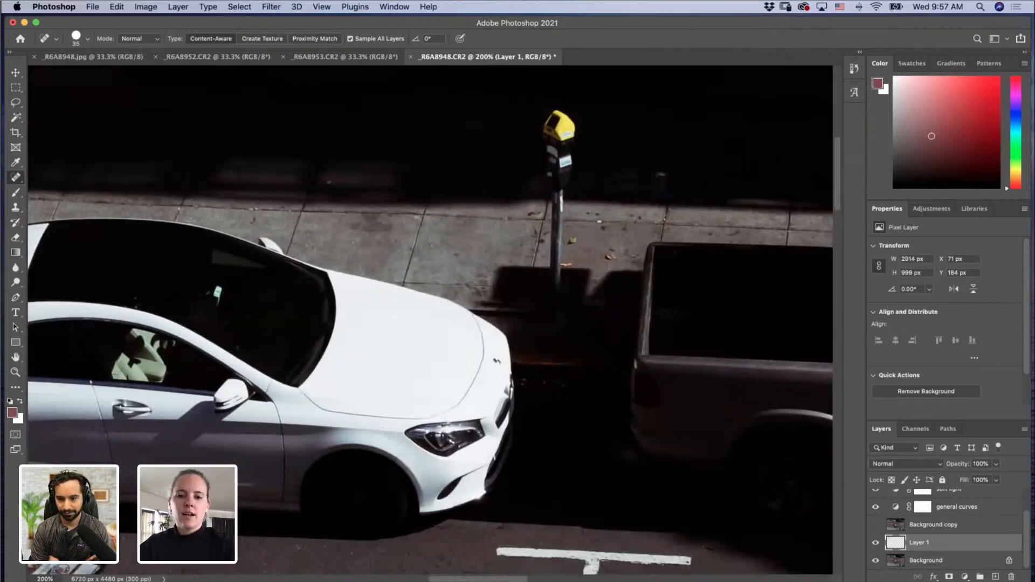
left_click_drag(492, 200, 476, 296)
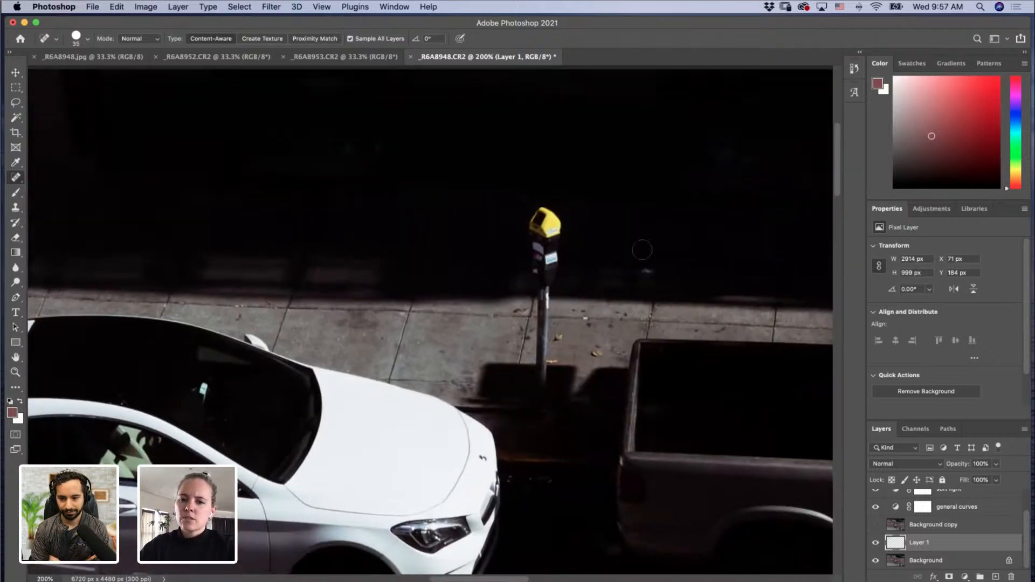
left_click(654, 273)
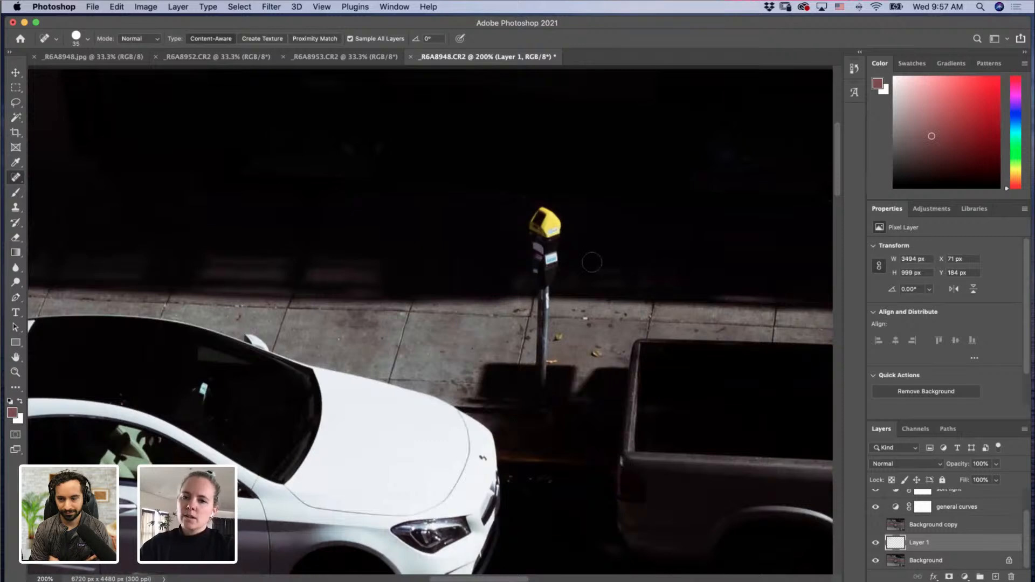
Step: Remove the thin light streak in the dark background above the pickup truck's bed
left_click_drag(579, 398, 468, 207)
mouse_move(497, 300)
left_mouse_down()
mouse_move(464, 230)
mouse_move(465, 379)
left_mouse_up()
mouse_move(564, 239)
left_mouse_down()
mouse_move(548, 302)
mouse_move(495, 344)
left_mouse_up()
left_click_drag(592, 199, 601, 210)
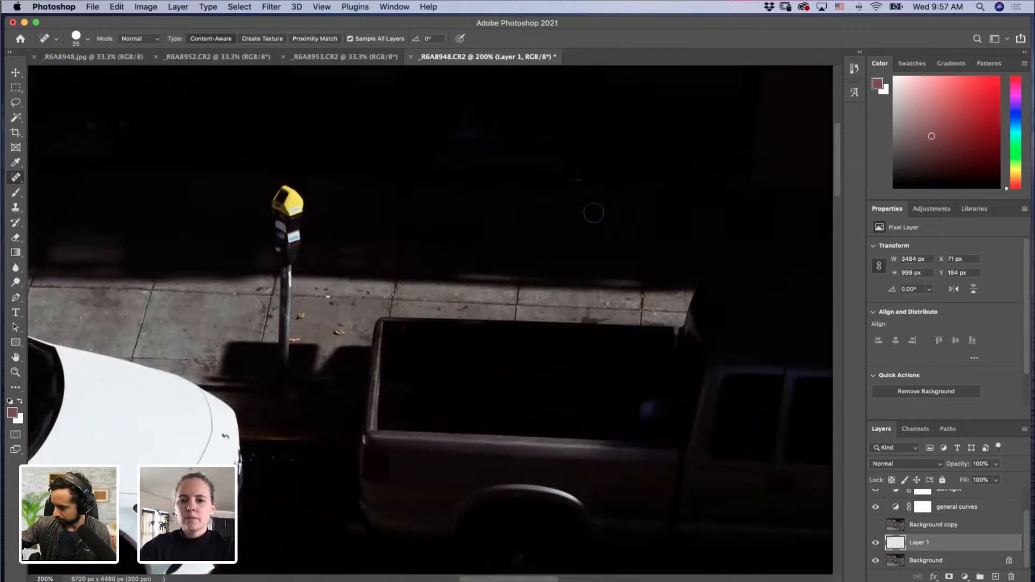
left_click_drag(566, 179, 583, 177)
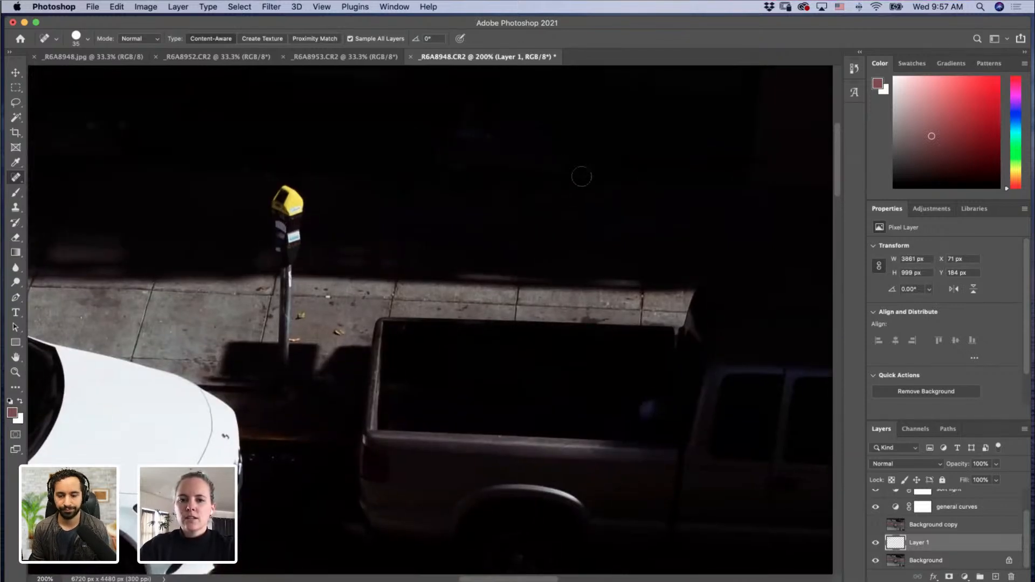
Step: Remove the white scrap and the fallen leaves from the sidewalk beside the yellow parking meter
left_click_drag(514, 198, 509, 256)
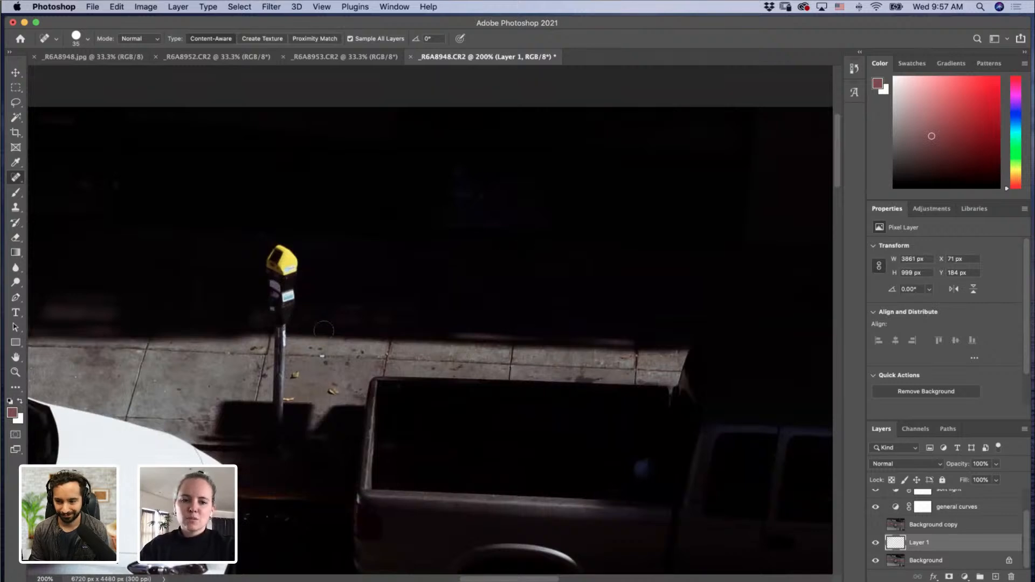
left_click(318, 356)
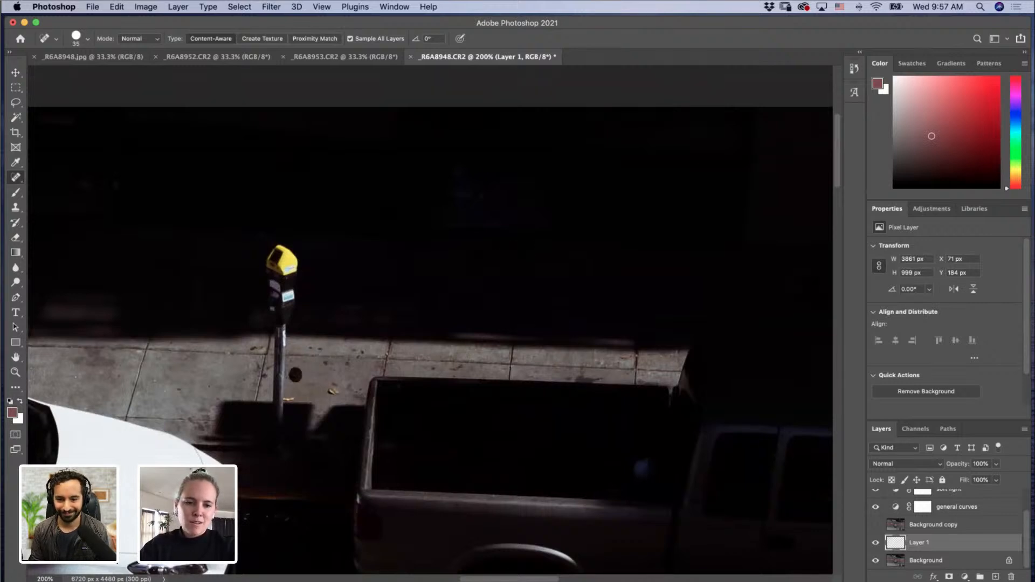
left_click(295, 375)
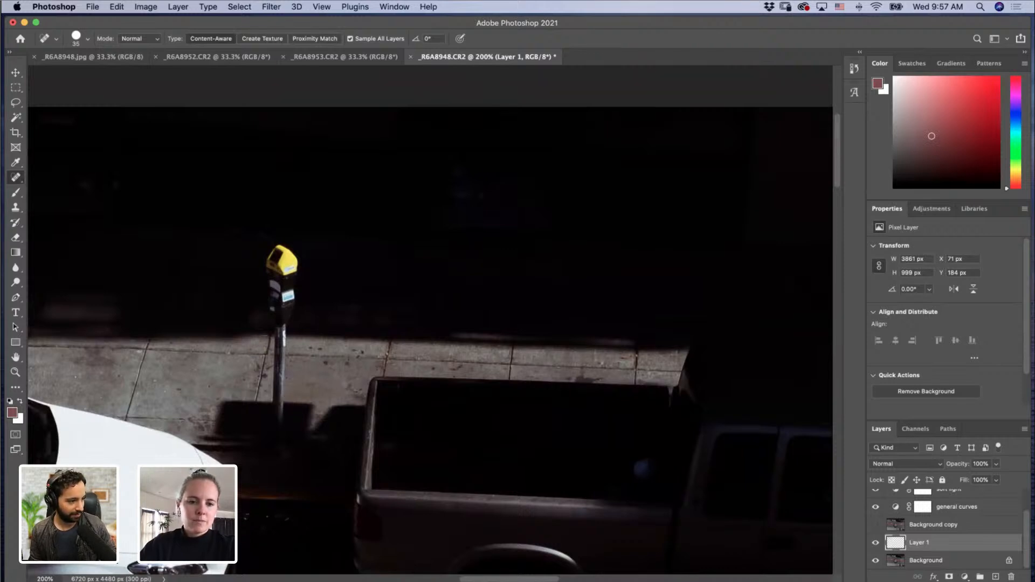
left_click_drag(536, 423, 428, 308)
left_click_drag(458, 369, 448, 261)
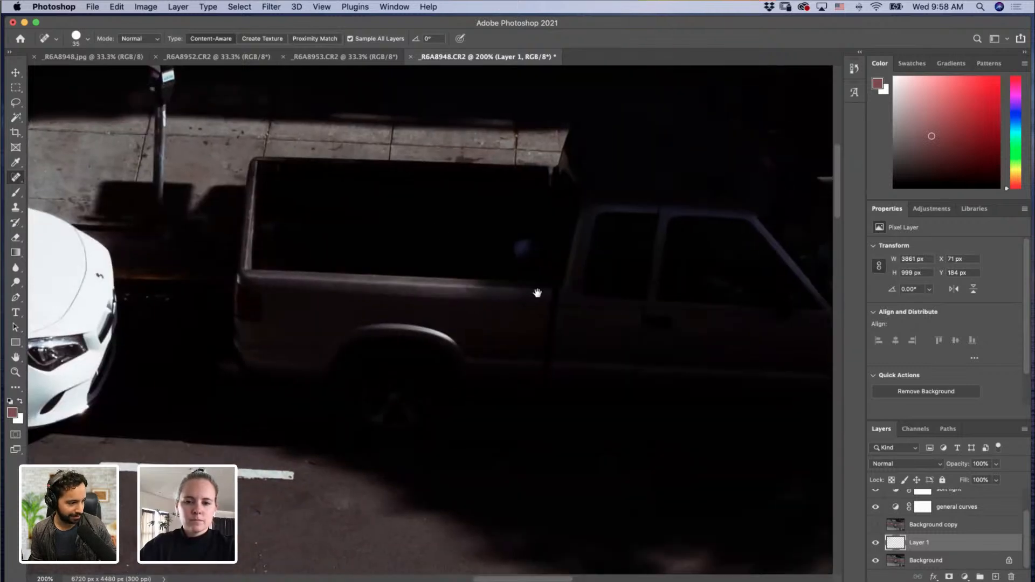
Step: Remove the dark spot and the dark streak from the road above the white lane line in front of the pickup truck
left_click_drag(572, 313, 560, 235)
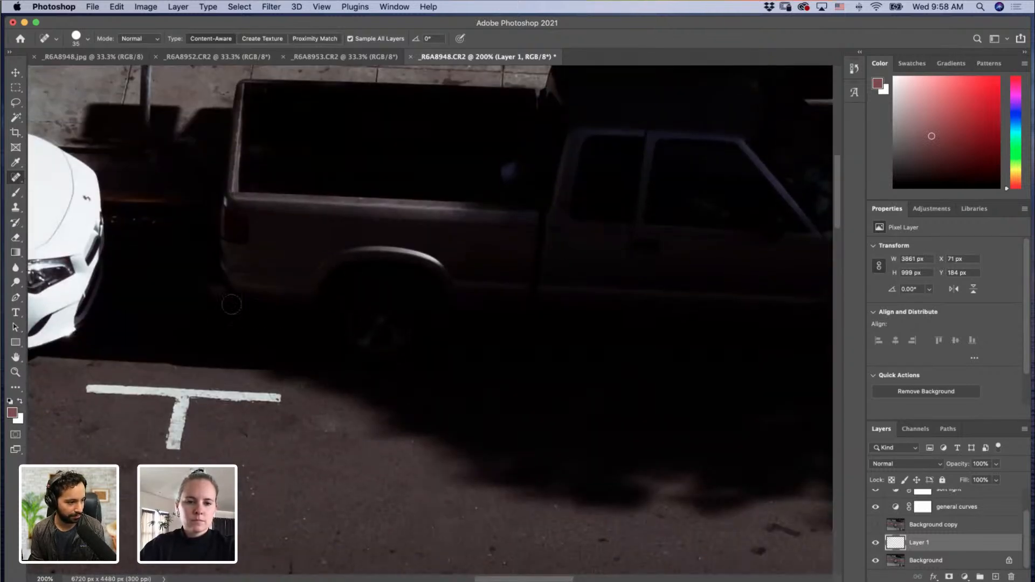
left_click_drag(403, 273, 192, 204)
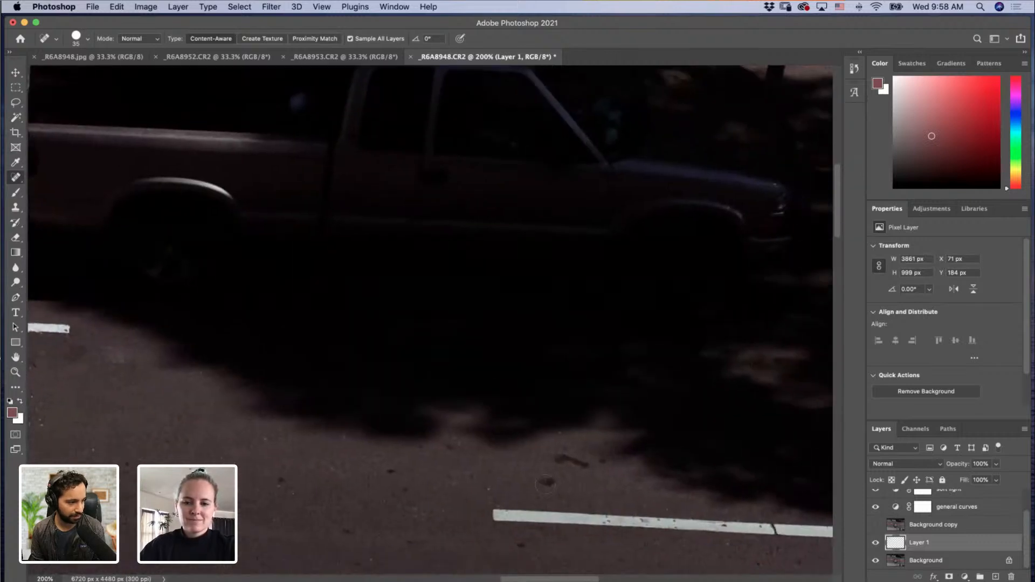
left_click(545, 484)
left_click_drag(563, 458, 602, 463)
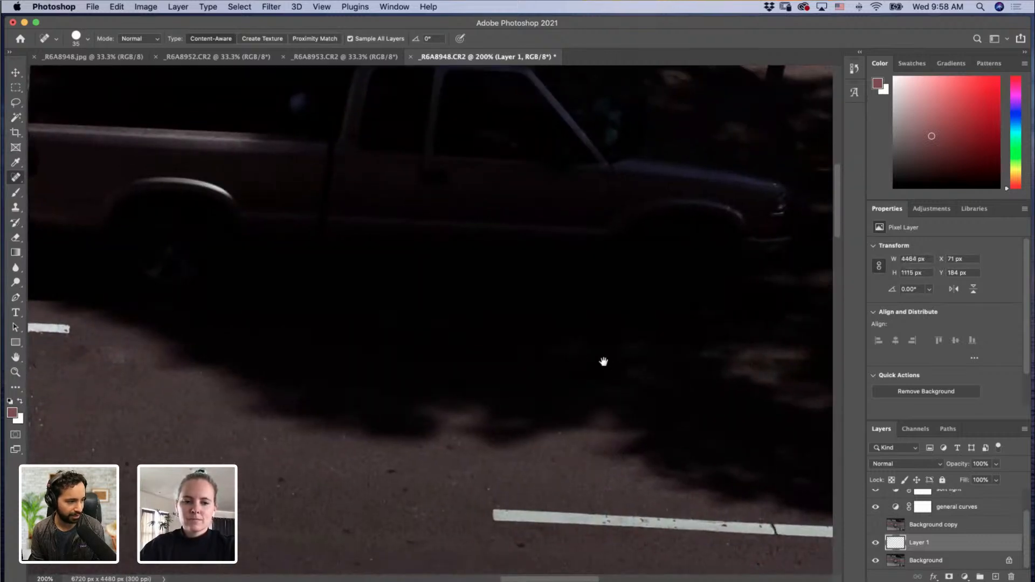
Step: Remove the bright specks and litter from the dark gap between the pickup truck and the silver car
left_click_drag(668, 241, 542, 457)
mouse_move(622, 246)
left_mouse_down()
mouse_move(439, 241)
mouse_move(445, 233)
left_mouse_up()
left_click_drag(509, 342, 443, 223)
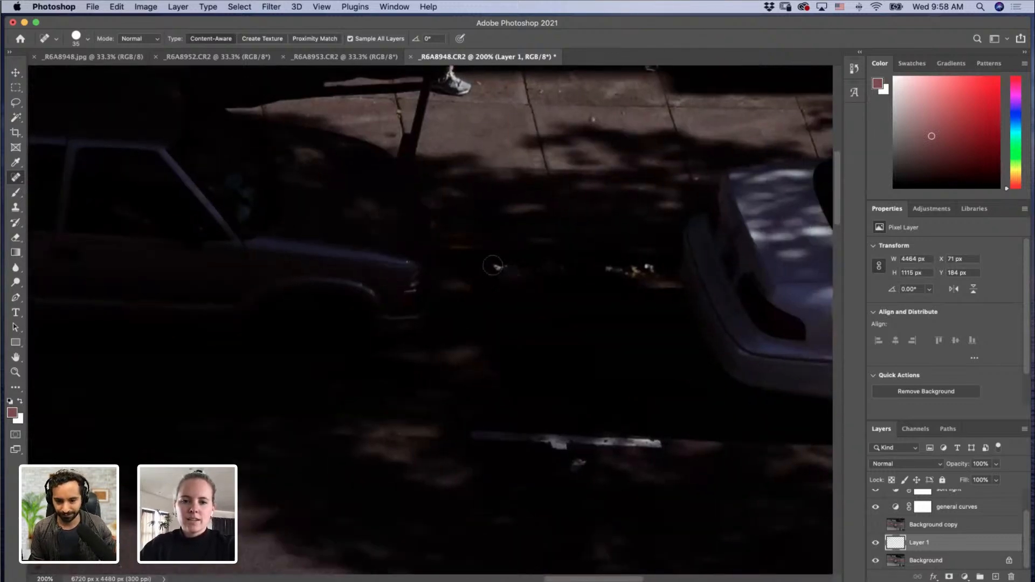
left_click(496, 267)
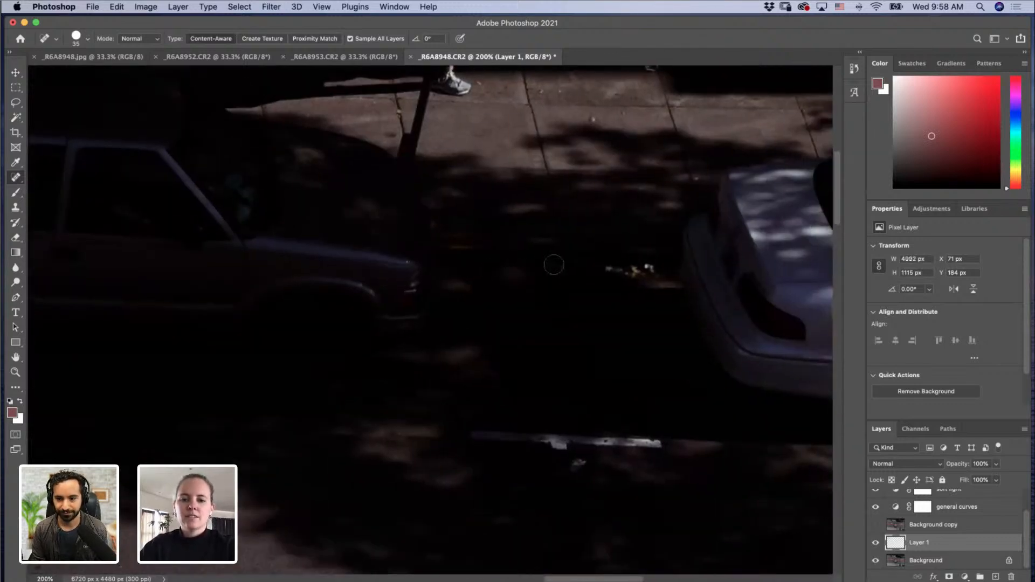
left_click(561, 265)
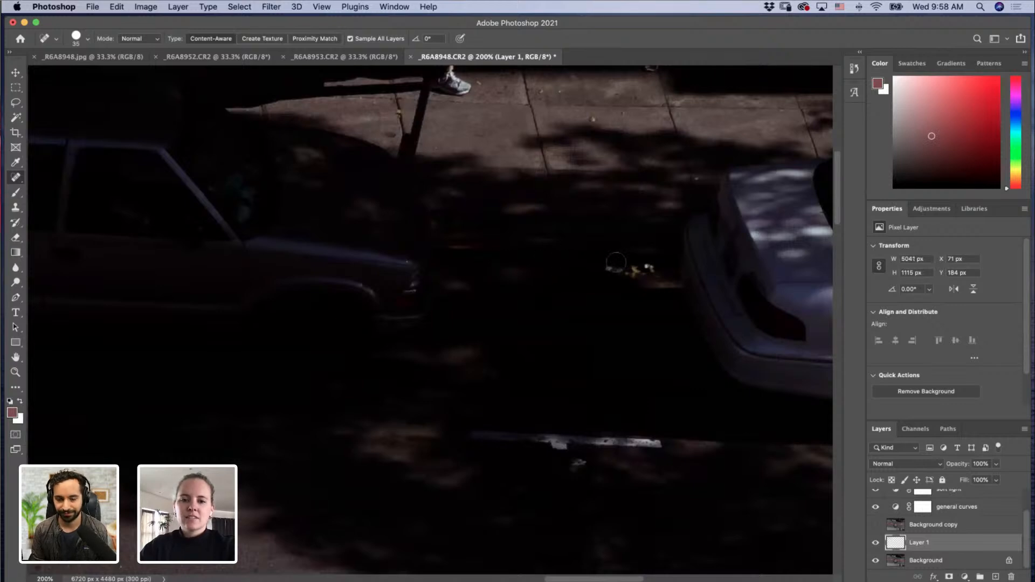
left_click(612, 269)
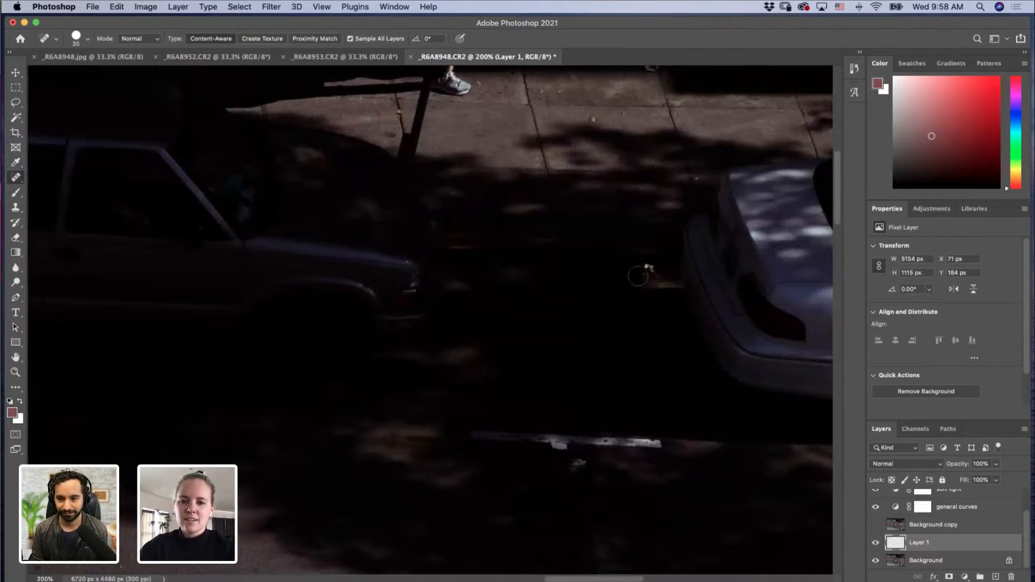
left_click(644, 269)
left_click(660, 274)
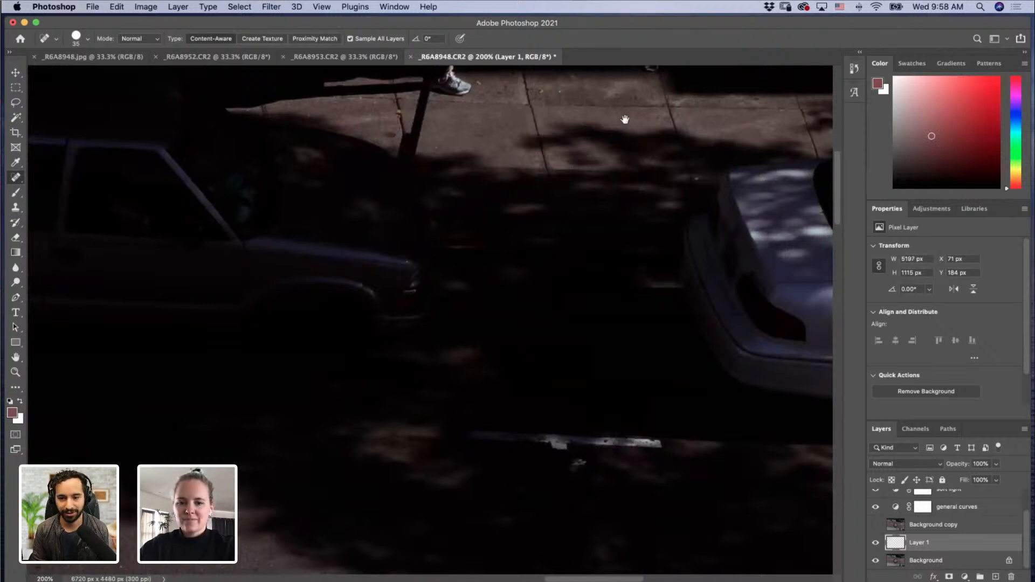
Step: Remove the dark spot from the road beside the silver car, between its wheels
left_click_drag(671, 446, 436, 569)
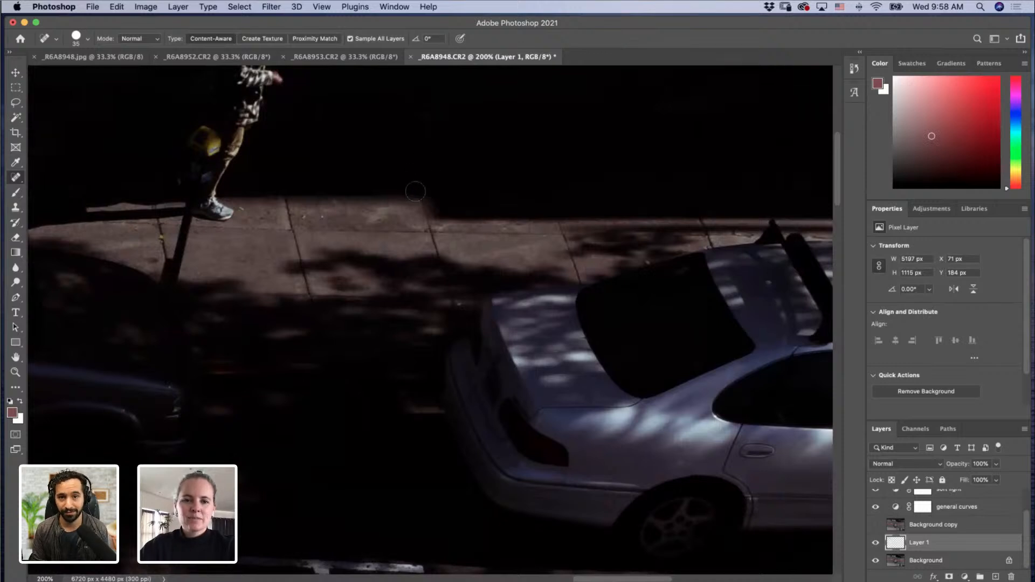
scroll(439, 212, "up", 3)
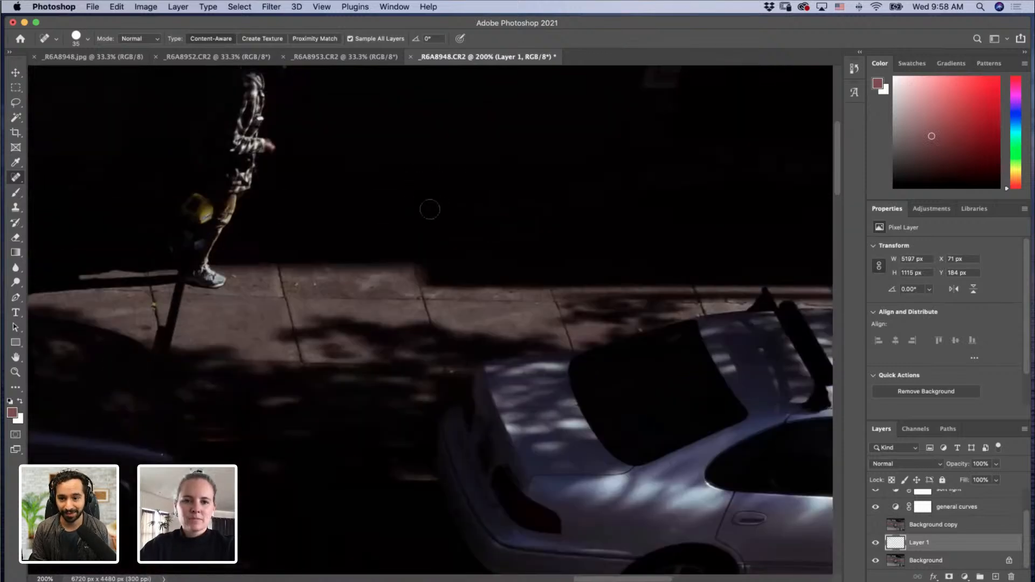
scroll(539, 249, "down", 5)
scroll(539, 250, "right", 5)
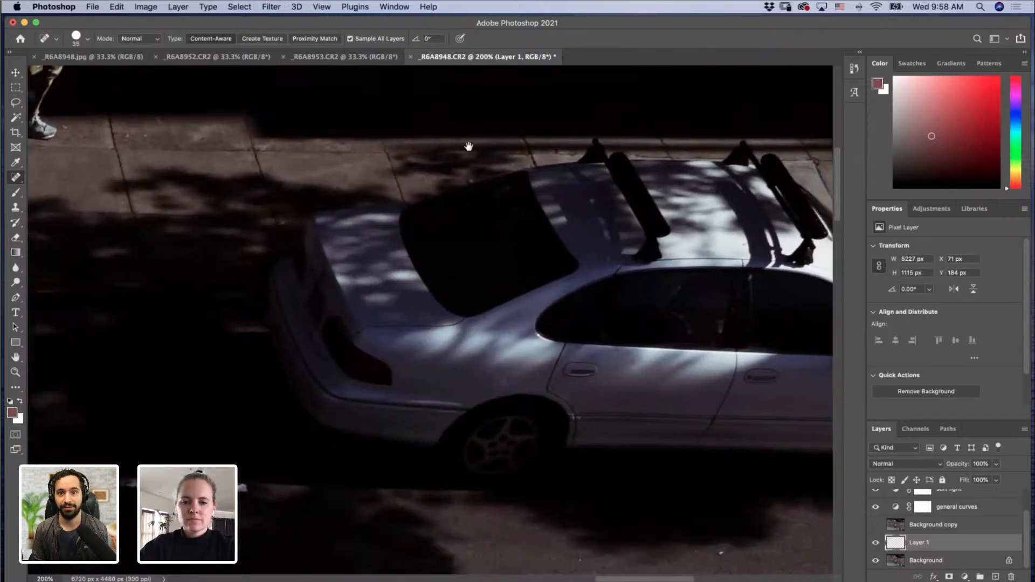
scroll(468, 147, "down", 3)
scroll(469, 146, "right", 5)
scroll(469, 147, "up", 3)
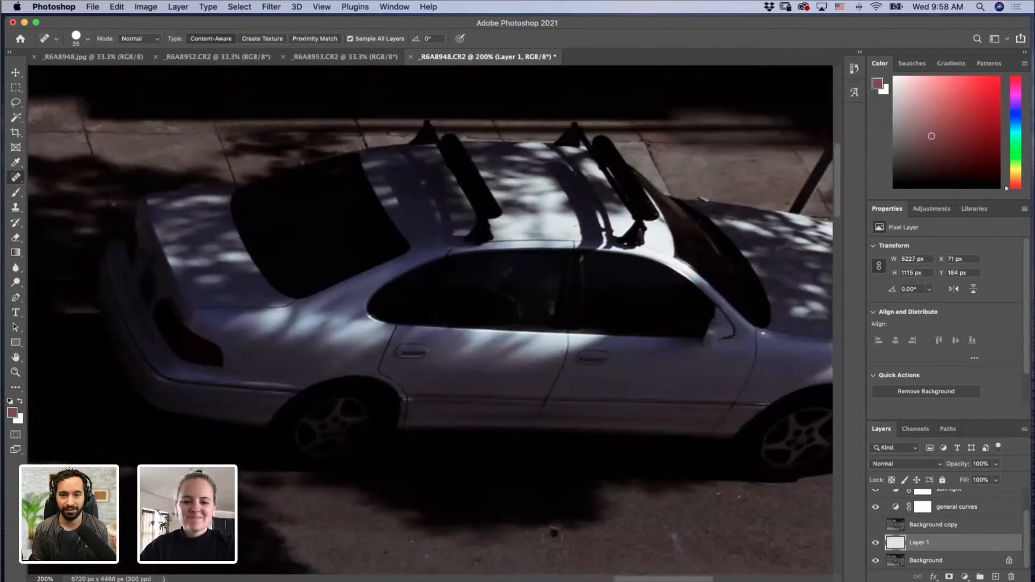
left_click(554, 535)
Step: Remove the small leaf from the sidewalk beyond the silver car's hood, near the photo's edge
scroll(679, 467, "up", 4)
scroll(680, 467, "right", 8)
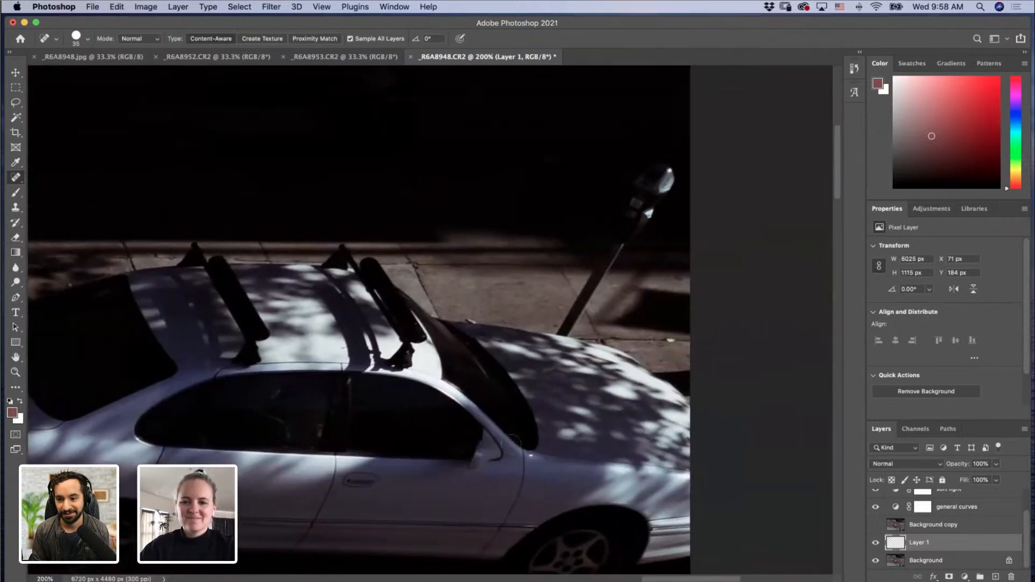
left_click(677, 341)
Step: Briefly show the annotated Background copy layer to check which distractions are circled around the parked cars and road
key("z")
left_click(432, 419, "alt")
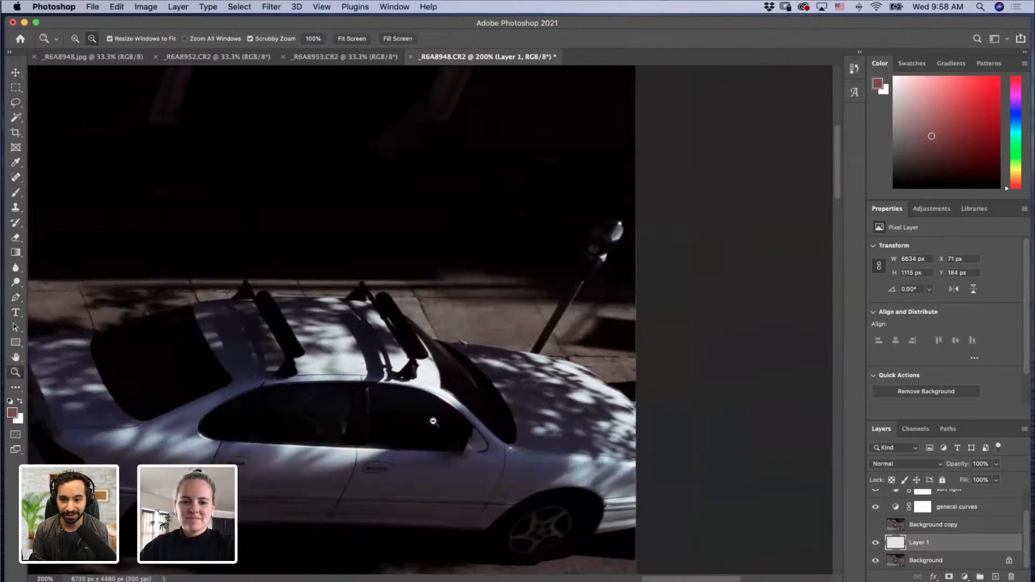
left_click(432, 419, "alt")
left_click_drag(411, 447, 676, 248)
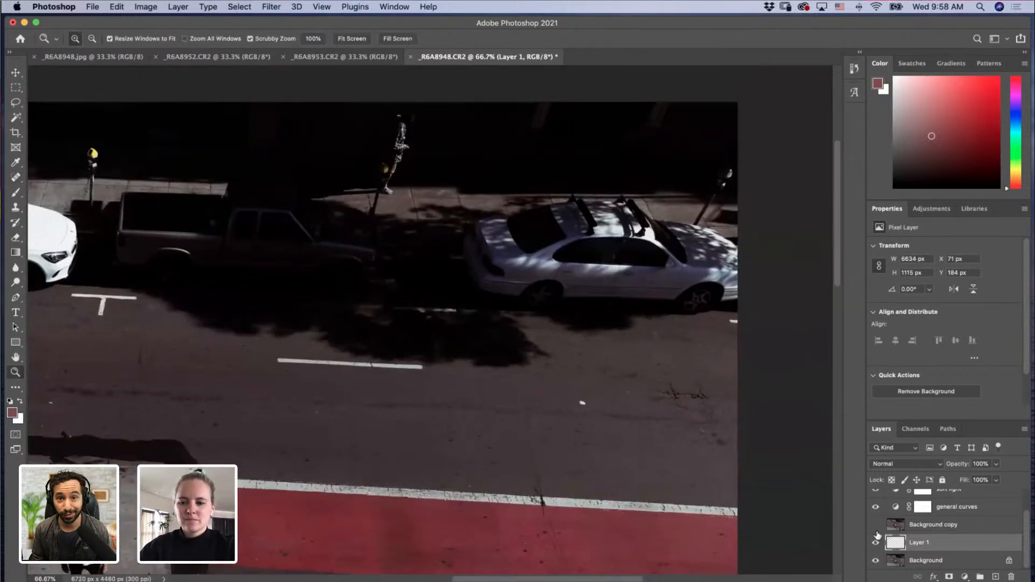
left_click(875, 526)
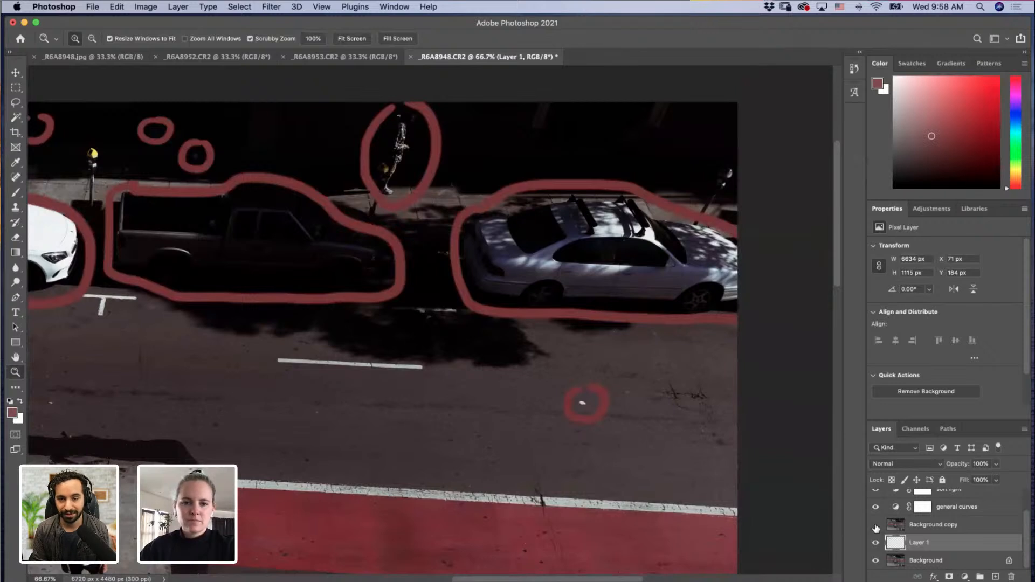
left_click(876, 526)
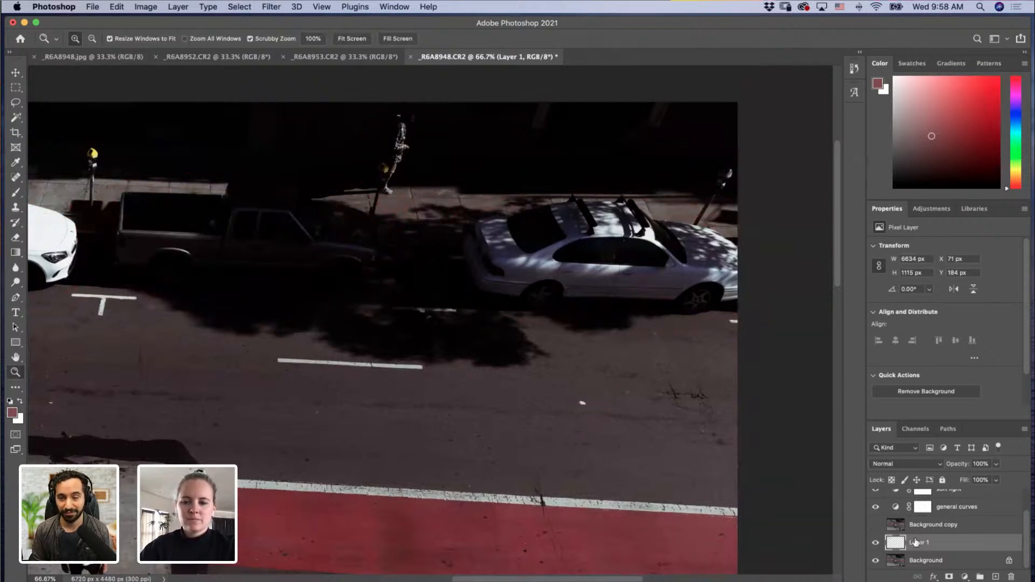
Step: Remove the white litter from the road in front of the silver car with the Spot Healing Brush at size 74
left_click(16, 178)
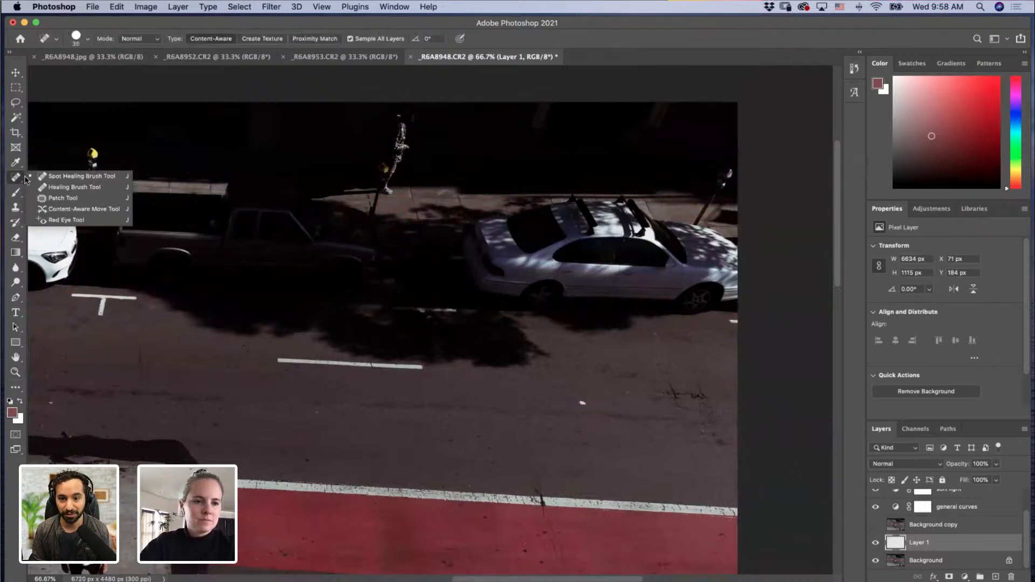
left_click(69, 177)
left_click_drag(619, 409, 614, 408)
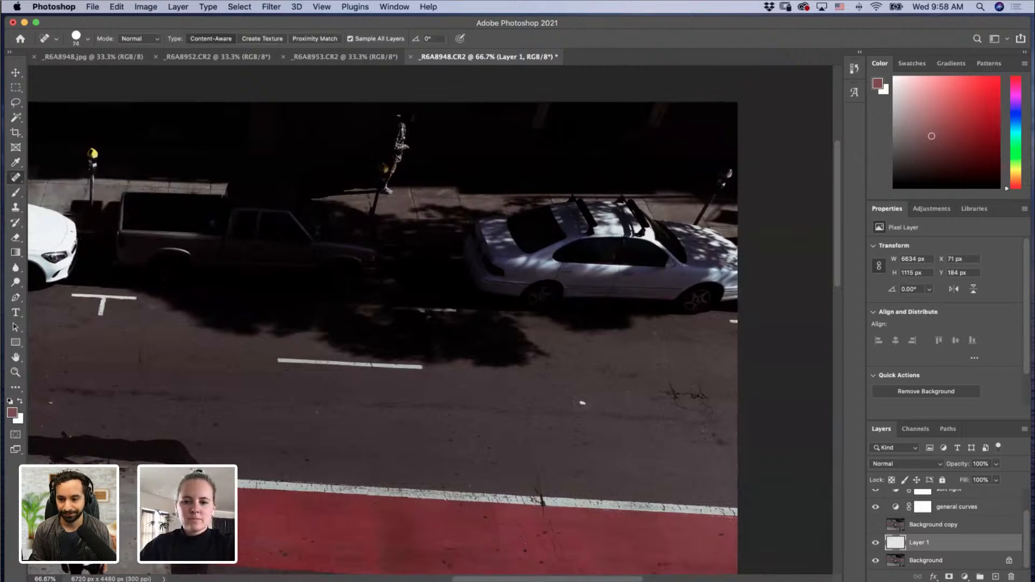
left_click(583, 403)
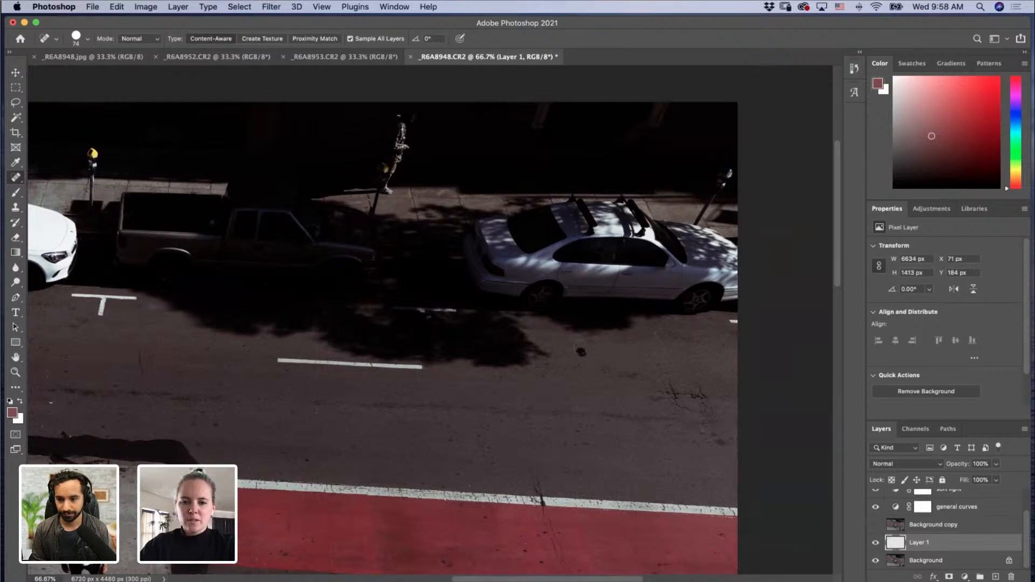
Step: Remove the small spots from the road just above the white line bordering the red lane
left_click_drag(543, 421, 545, 379)
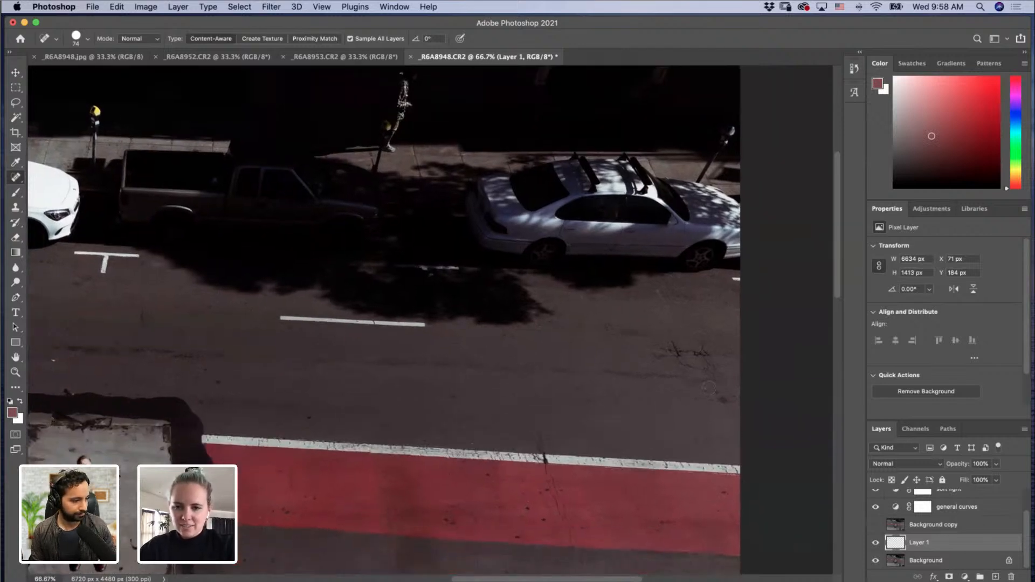
left_click(673, 421)
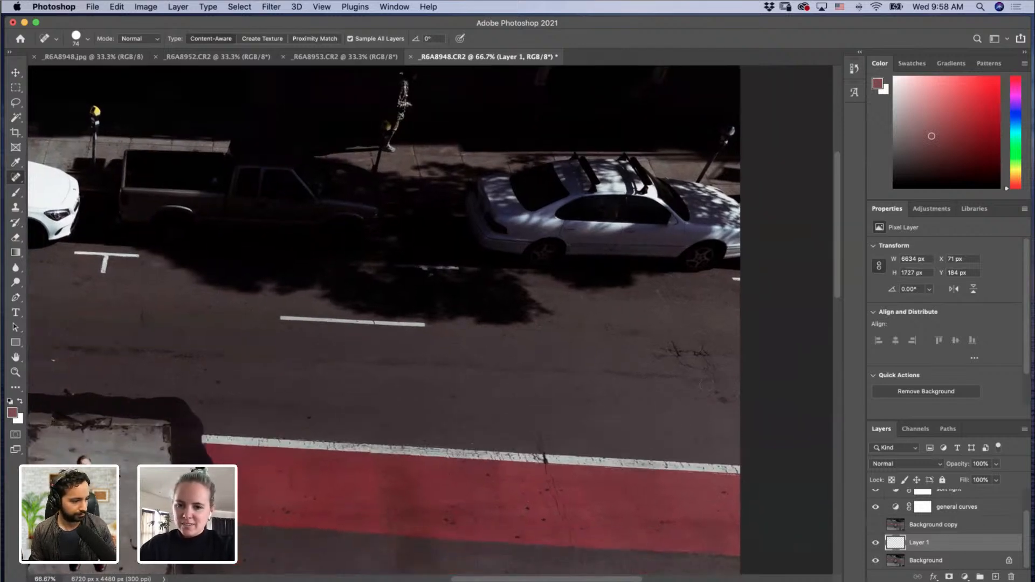
left_click(471, 444)
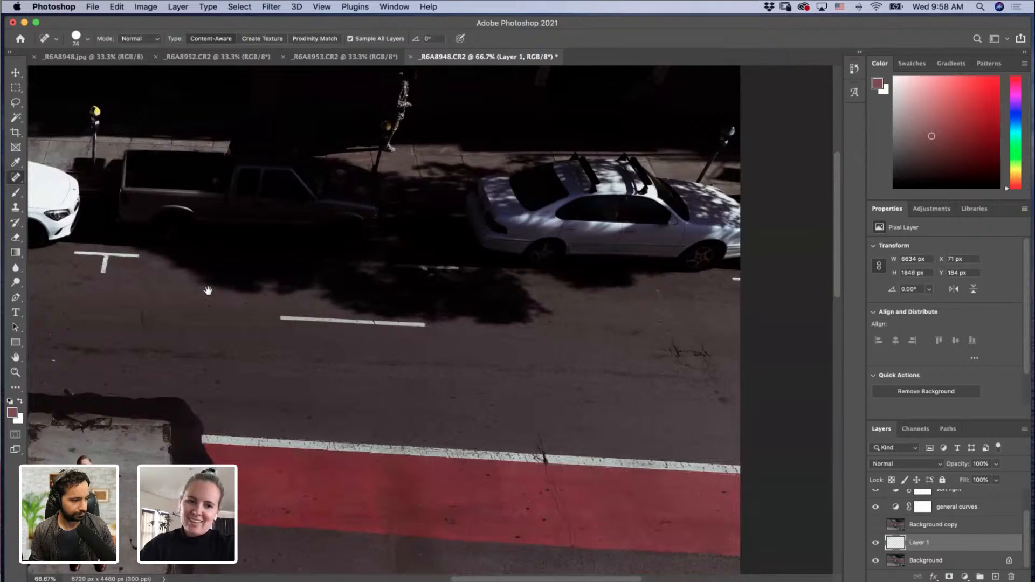
Step: Remove the dark debris and orange fleck from the upper edge of the dark asphalt strip, using a healing brush size of 27
scroll(473, 277, "left", 10)
scroll(271, 273, "right", 1)
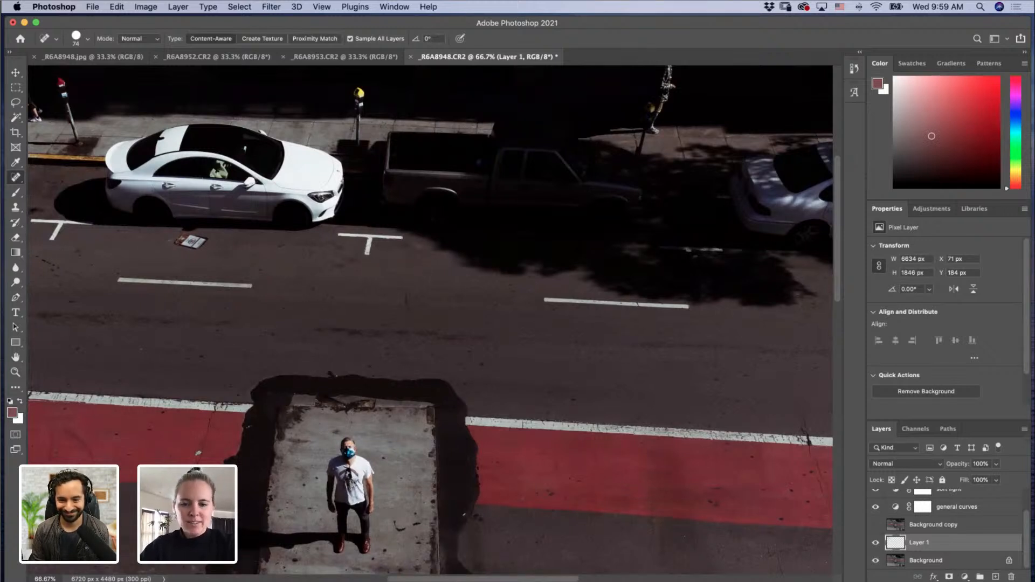
left_click_drag(467, 396, 520, 292)
key("z")
left_click(386, 272)
left_click(386, 272)
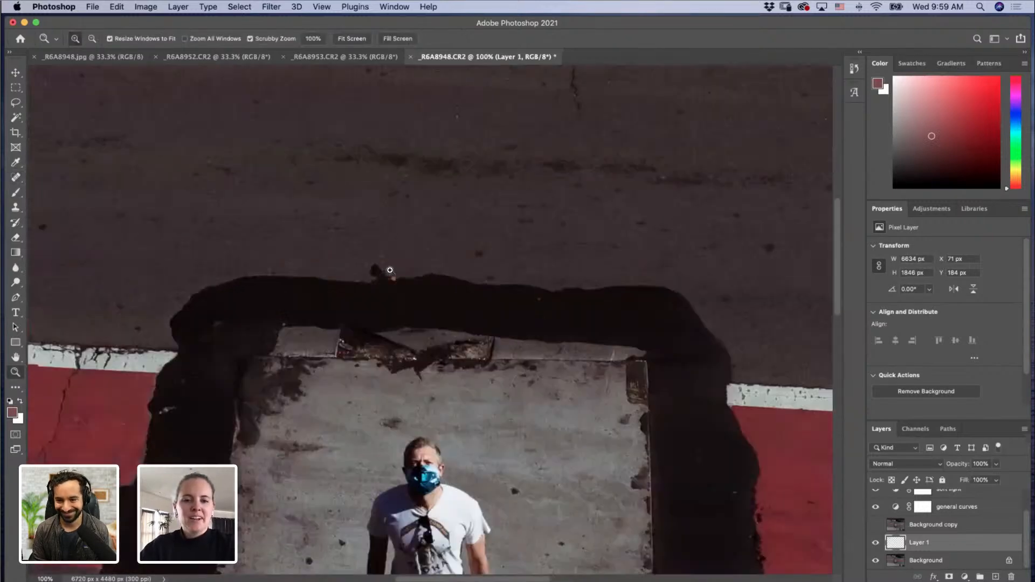
left_click(386, 271)
left_click(16, 177)
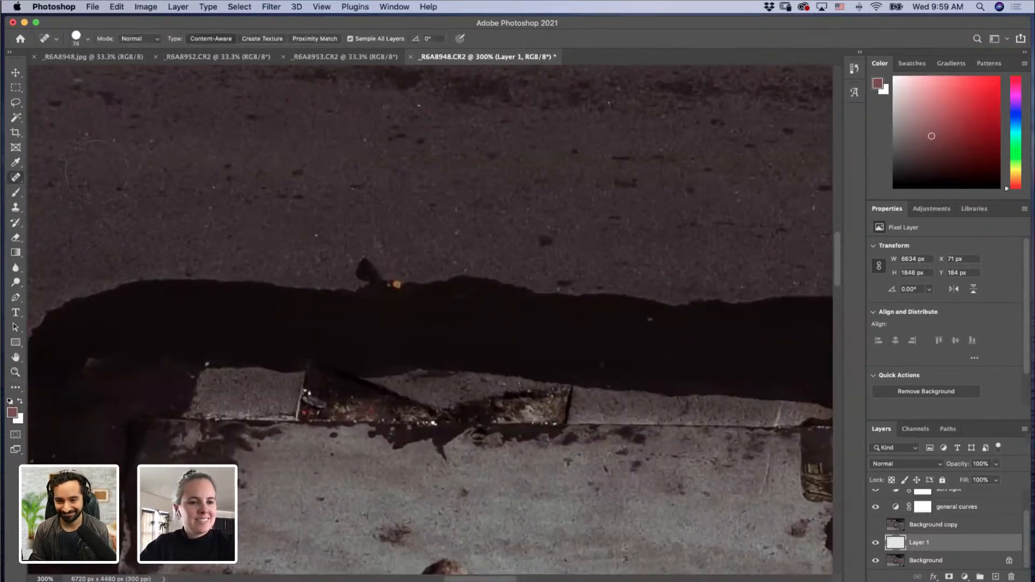
left_click_drag(390, 233, 379, 234)
mouse_move(408, 244)
left_mouse_down()
mouse_move(367, 259)
mouse_move(362, 274)
mouse_move(388, 287)
left_mouse_up()
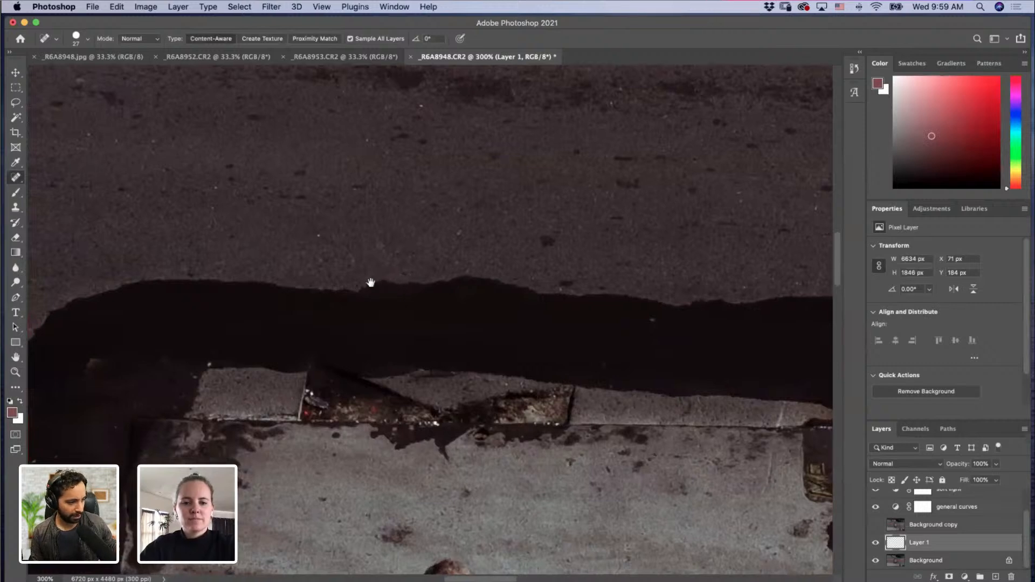
Step: Remove the light specks at the concrete patch's upper corner and the white and red debris in its broken section
scroll(341, 279, "left", 10)
scroll(341, 279, "down", 5)
left_click_drag(216, 410, 188, 421)
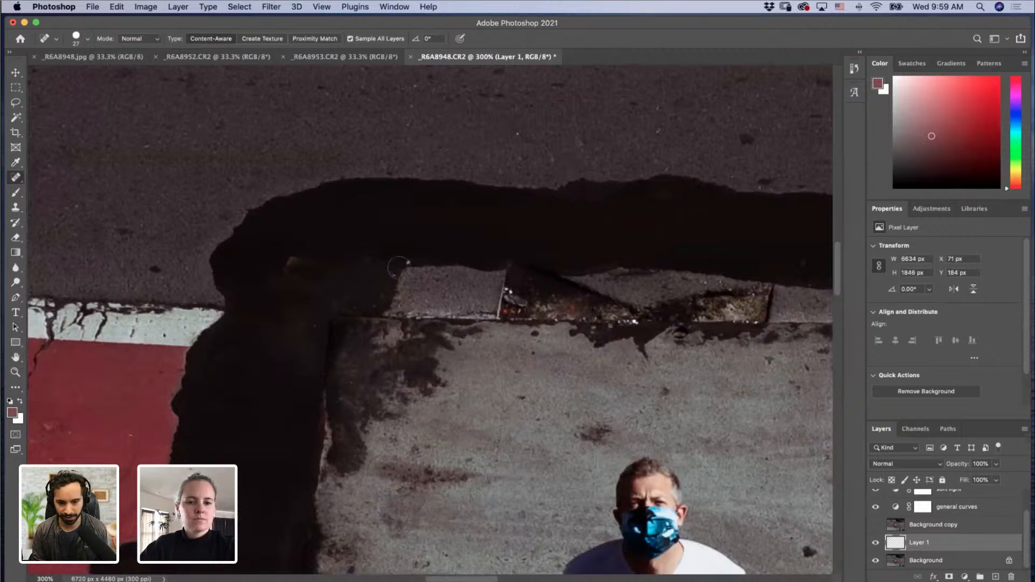
left_click(408, 261)
left_click(394, 275)
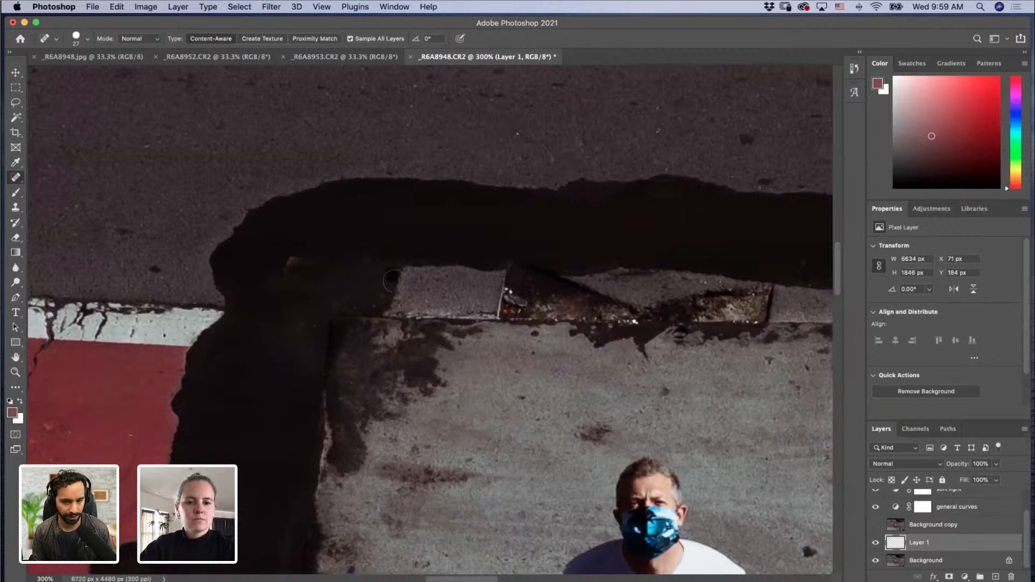
left_click(374, 303)
left_click(316, 325)
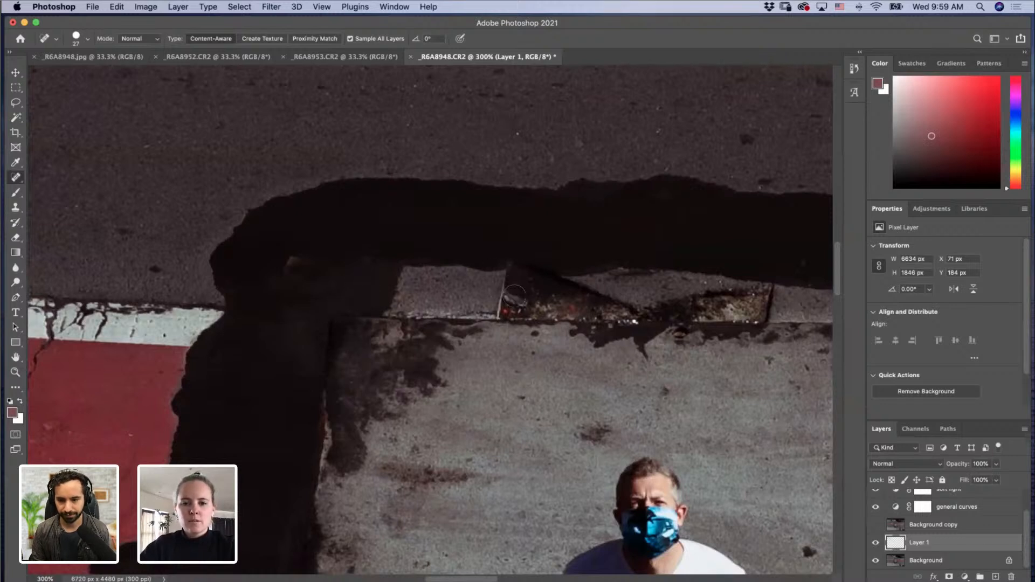
left_click(507, 311)
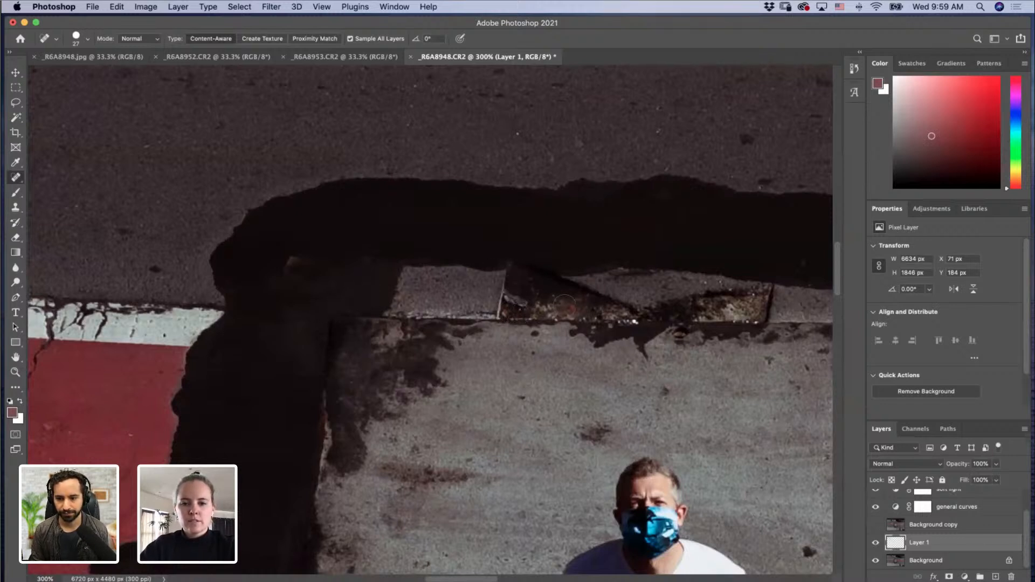
Step: Remove the white debris from the crack in the red lane with the Spot Healing Brush at size 27
key("z")
left_click(372, 416, "alt")
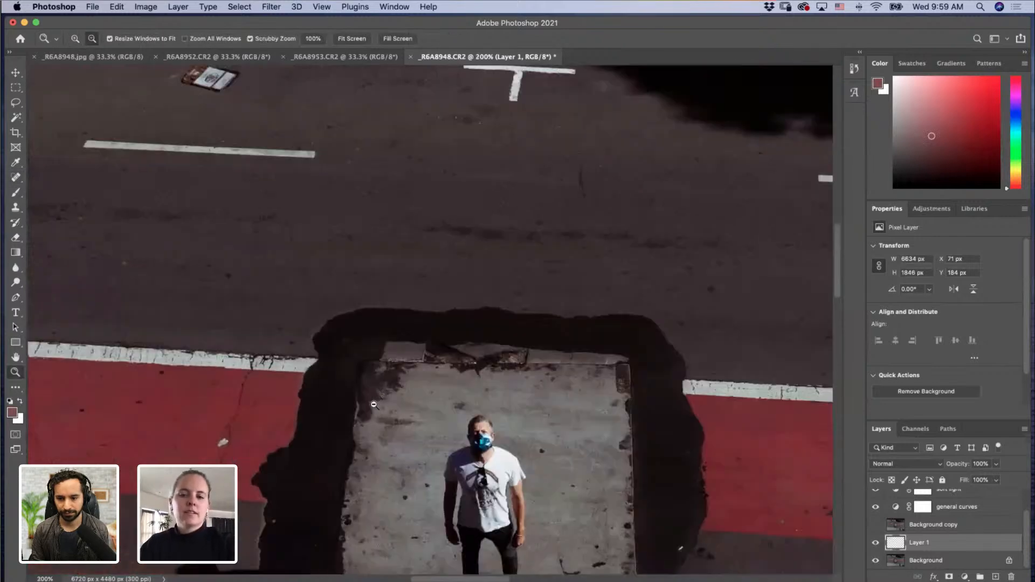
left_click(372, 416, "alt")
left_click_drag(371, 418, 538, 269)
left_click_drag(383, 234, 424, 351)
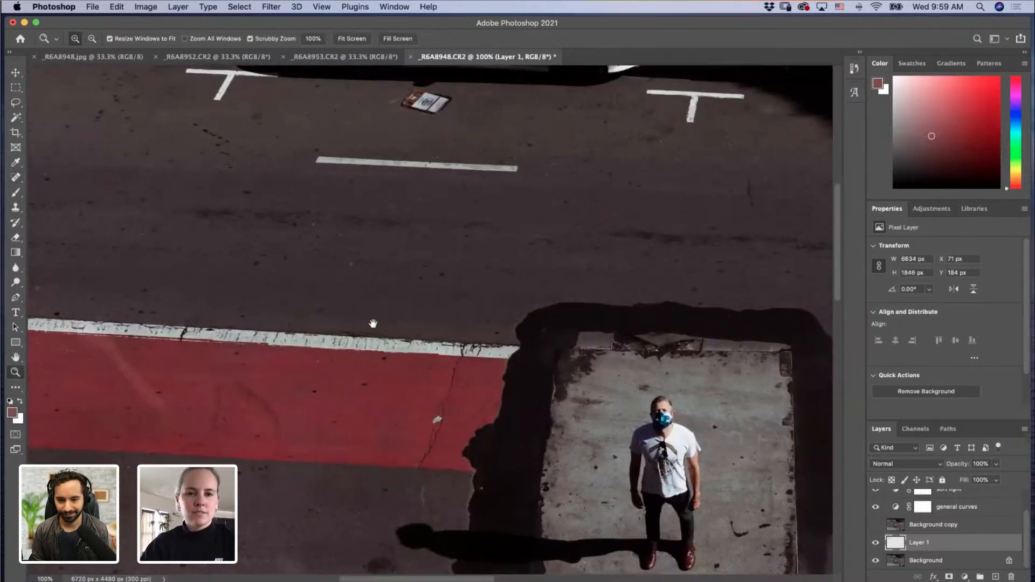
left_click_drag(374, 322, 405, 358)
left_click_drag(318, 342, 393, 342)
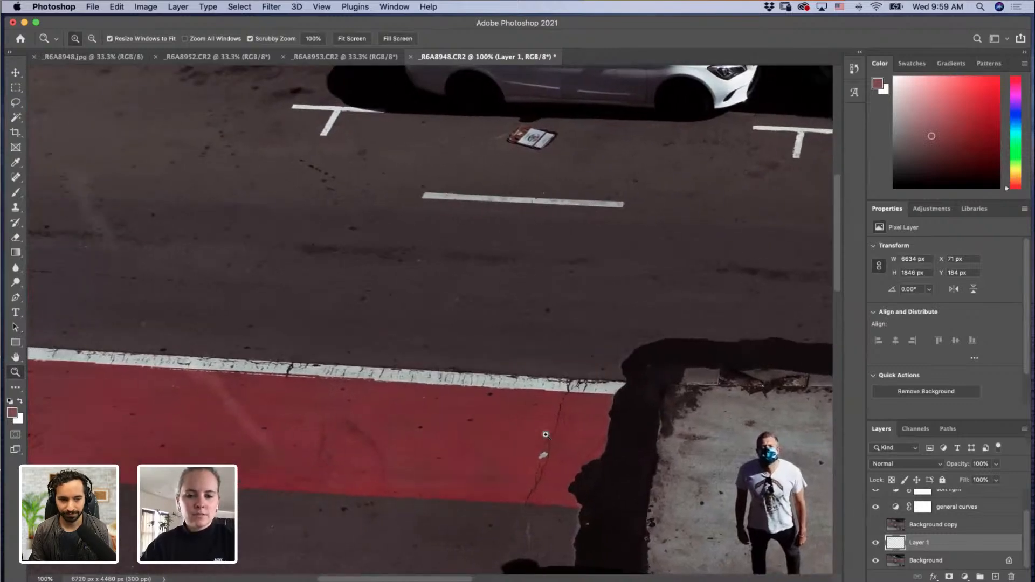
left_click(573, 502)
left_click(572, 502)
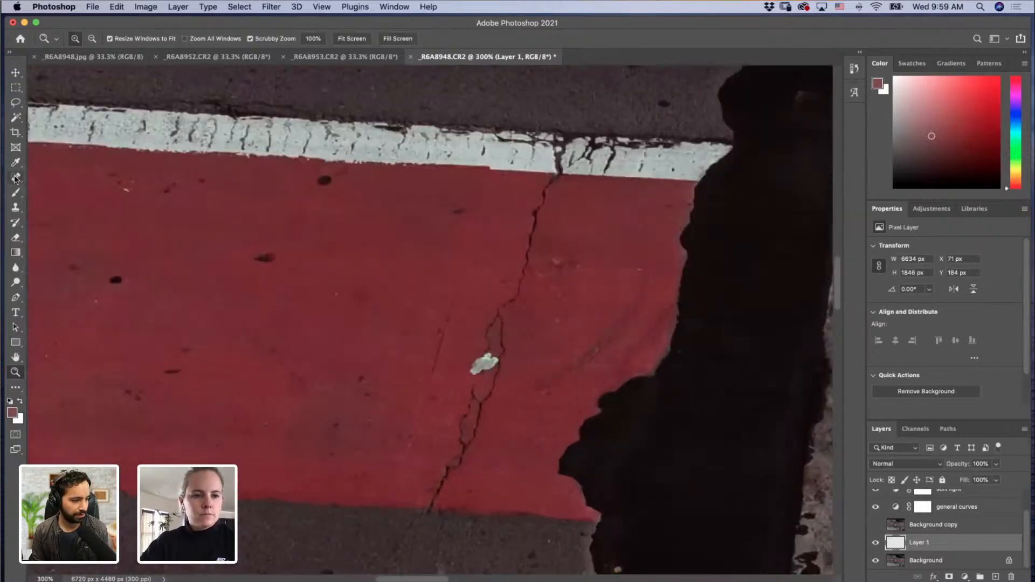
left_click(16, 178)
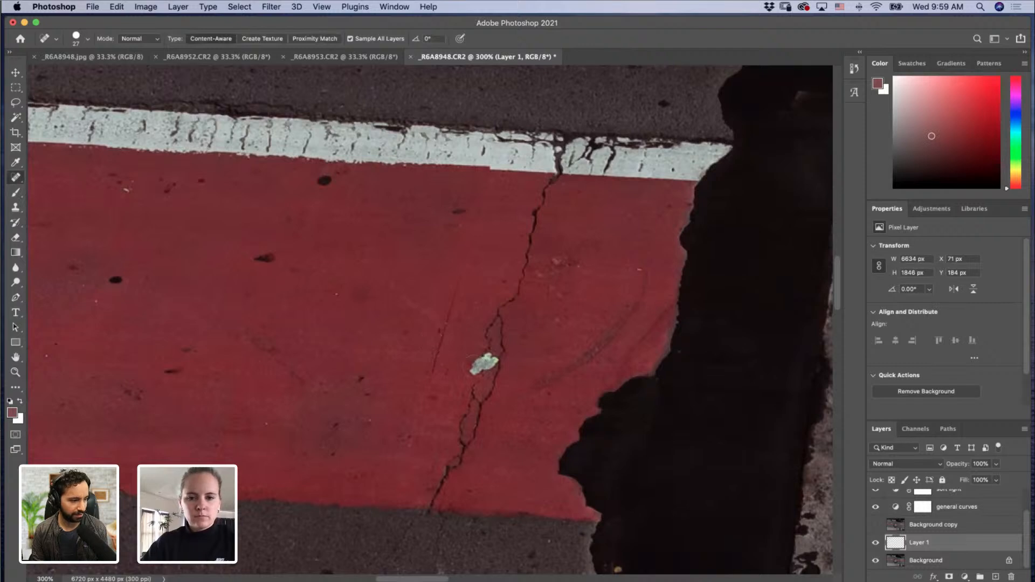
left_click(475, 368)
left_click(477, 368)
left_click(477, 367)
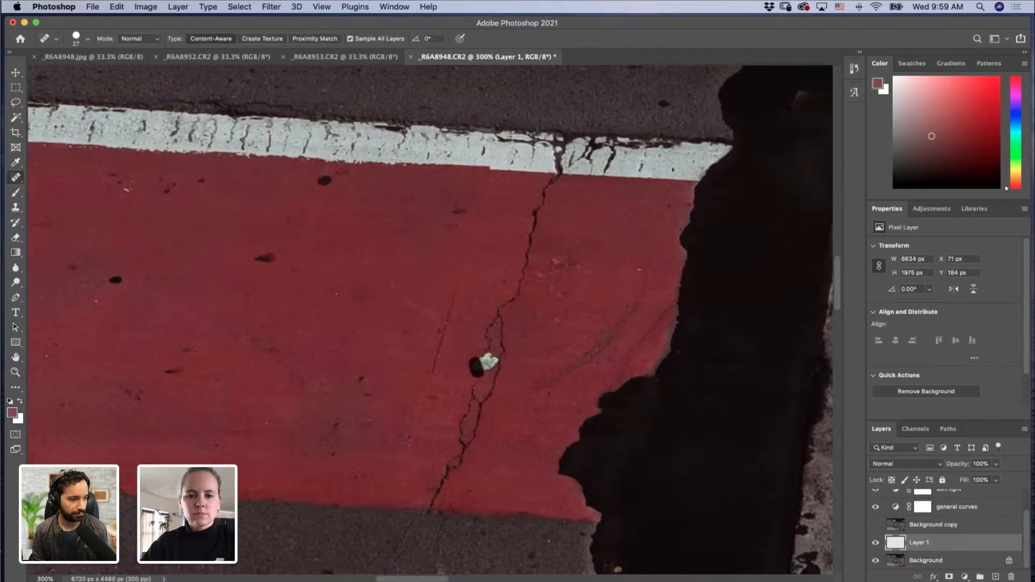
left_click(482, 368)
left_click(484, 366)
left_click(486, 364)
left_click(490, 362)
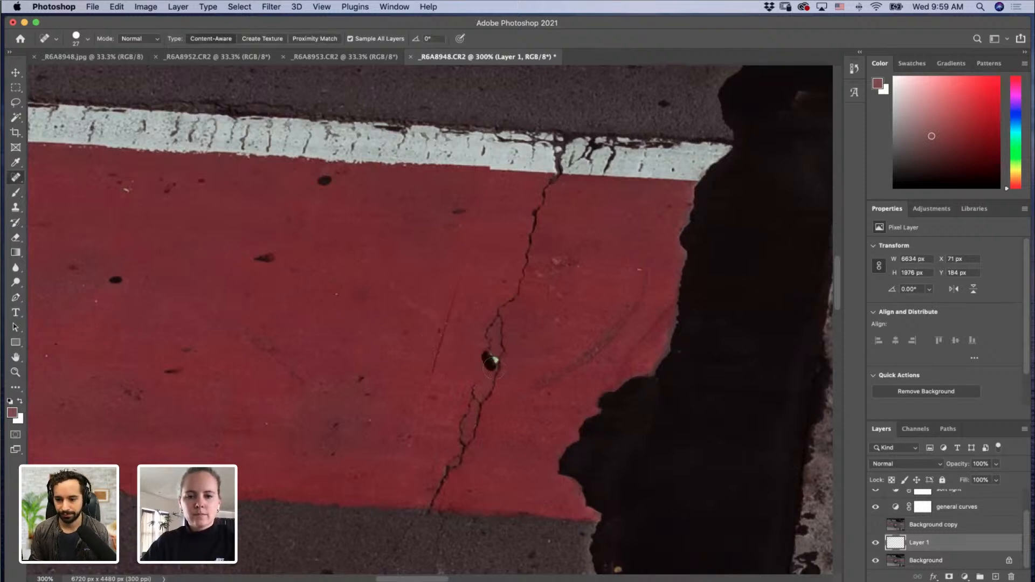
left_click(492, 361)
left_click(494, 360)
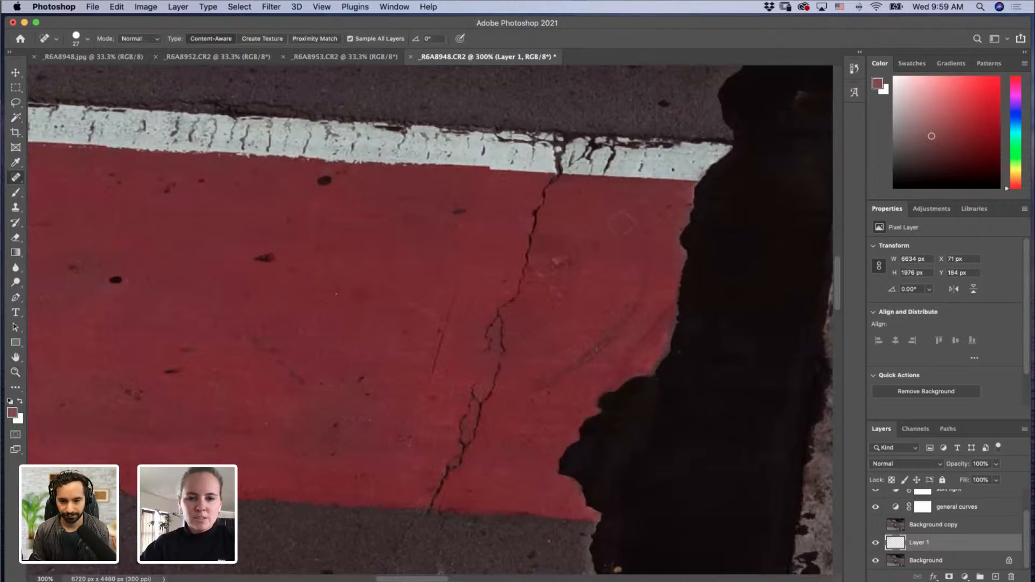
Step: Remove the small speck beside the crack in the red lane and the orange specks from the road above the white line
left_click(371, 423)
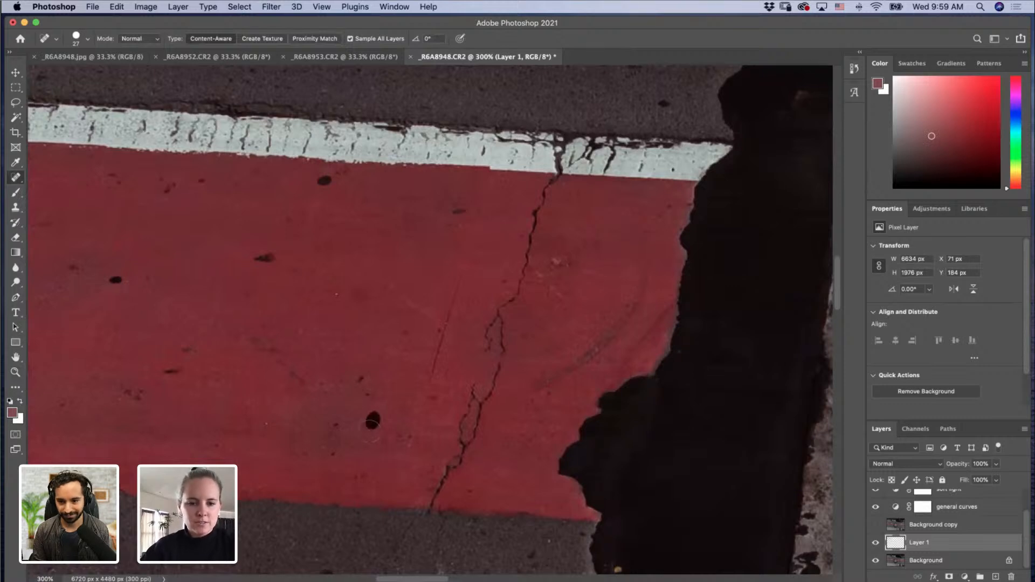
left_click_drag(261, 204, 361, 351)
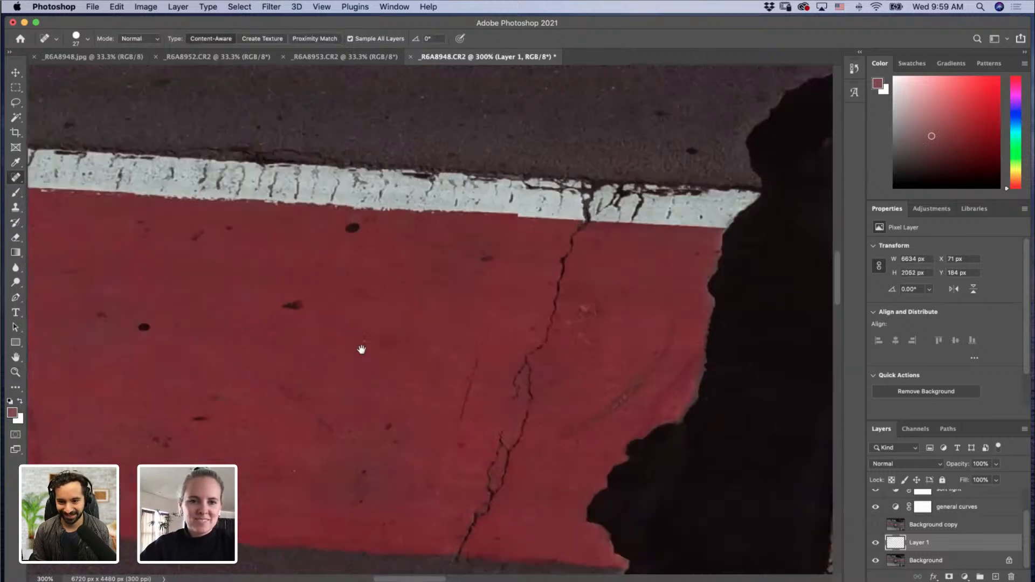
left_click_drag(305, 235, 365, 358)
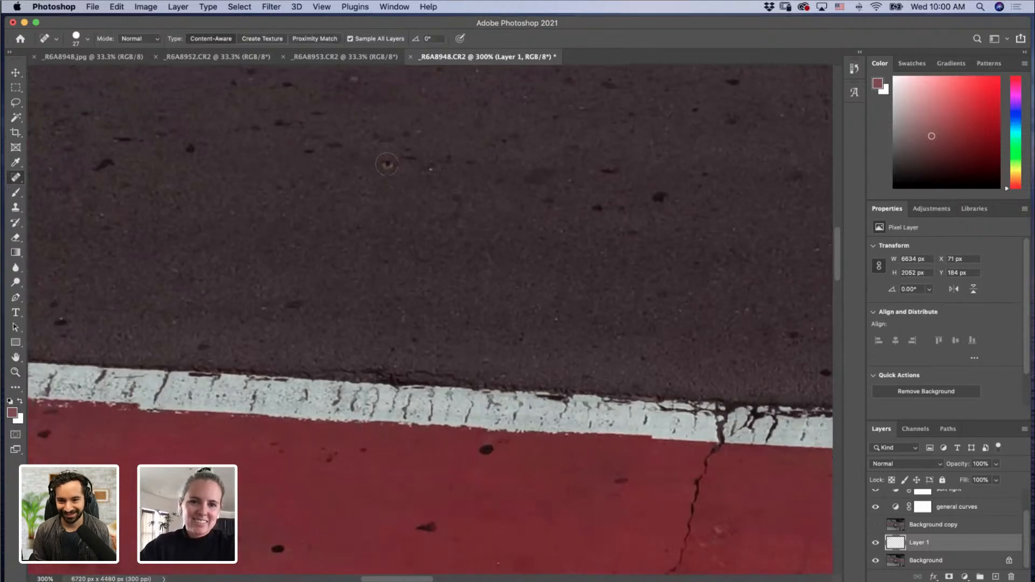
left_click(387, 165)
left_click_drag(392, 237, 663, 240)
left_click_drag(260, 217, 520, 286)
left_click_drag(433, 289, 525, 416)
left_click_drag(457, 338, 607, 270)
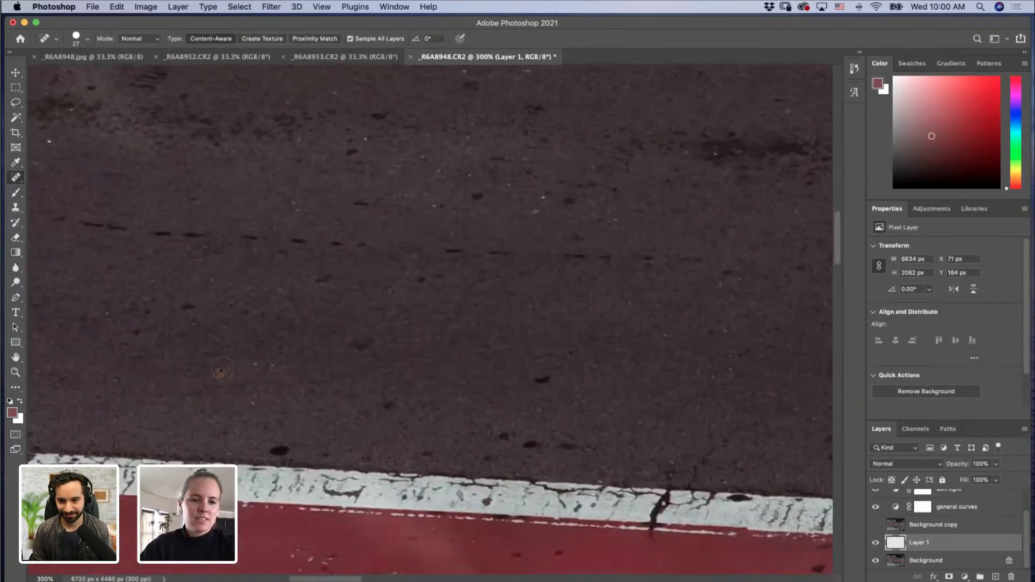
left_click(223, 370)
Step: Remove the white fleck from the asphalt between the man's shadow and the red curb, using a healing brush size of 49
left_click_drag(381, 300, 589, 181)
left_click_drag(274, 289, 457, 381)
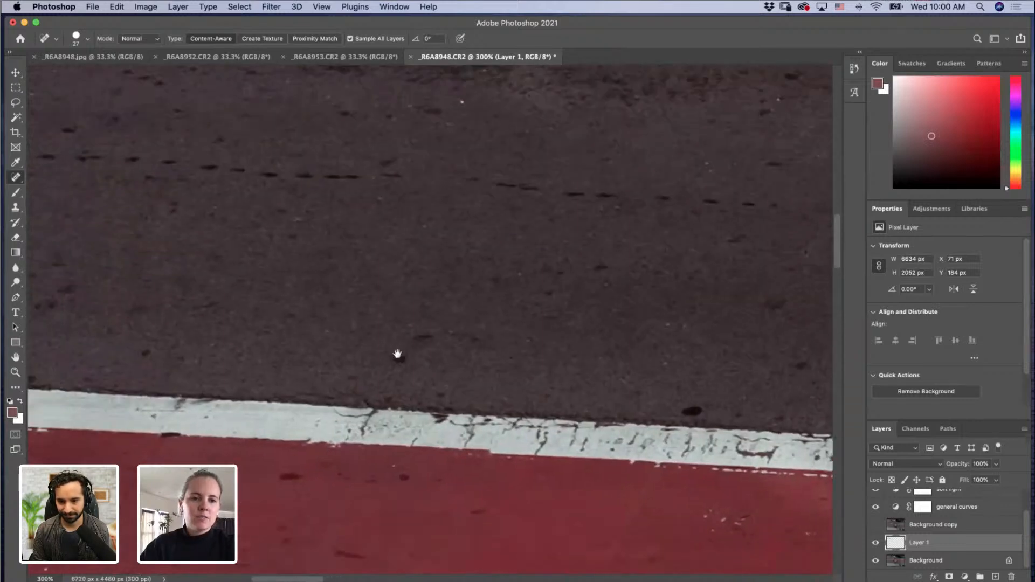
left_click_drag(397, 354, 576, 395)
key("alt+space")
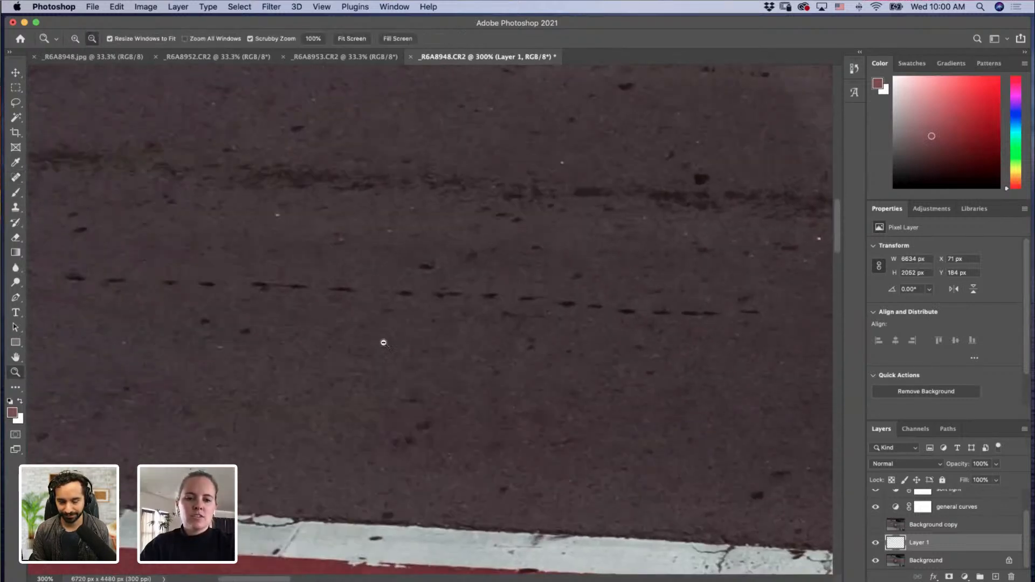
left_click(384, 342, "alt")
left_click(377, 349, "alt")
scroll(368, 352, "down", 10)
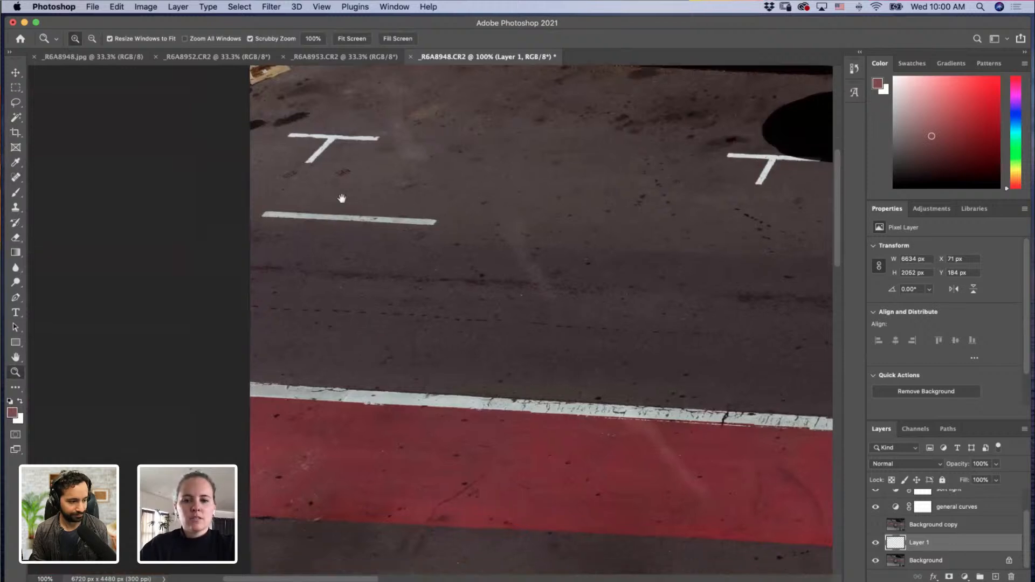
scroll(322, 253, "down", 5)
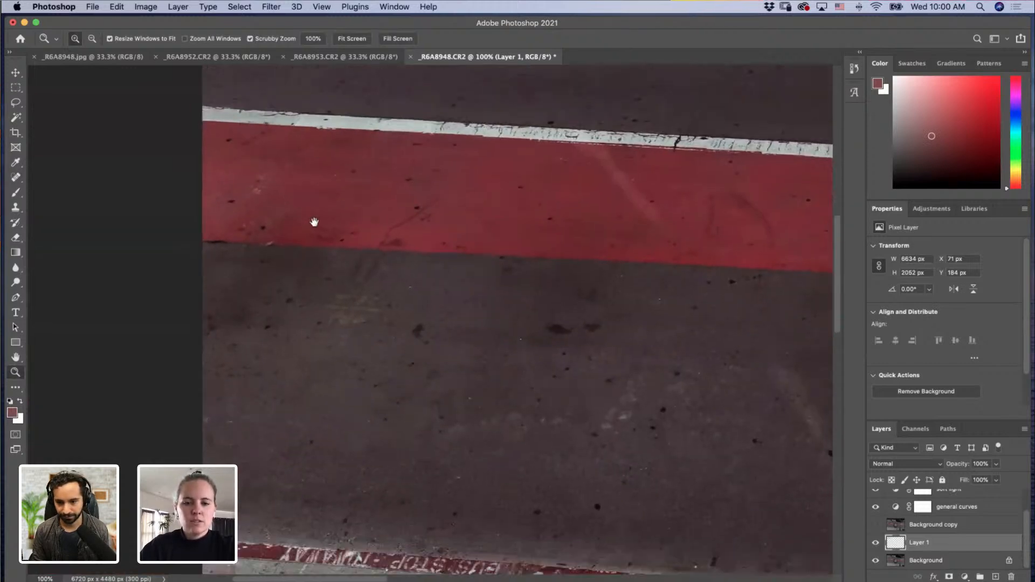
scroll(516, 349, "right", 10)
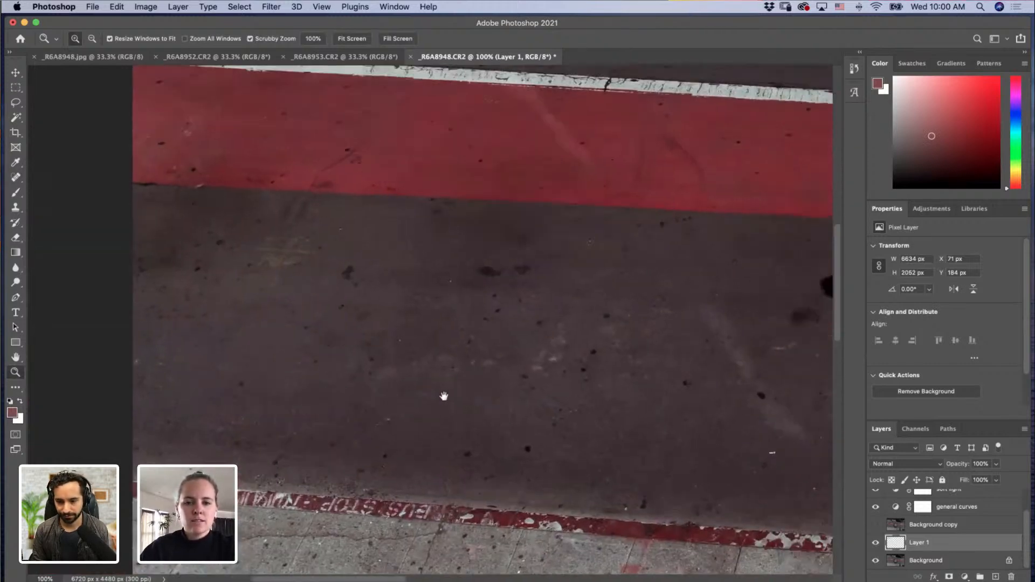
scroll(84, 190, "down", 5)
key("j")
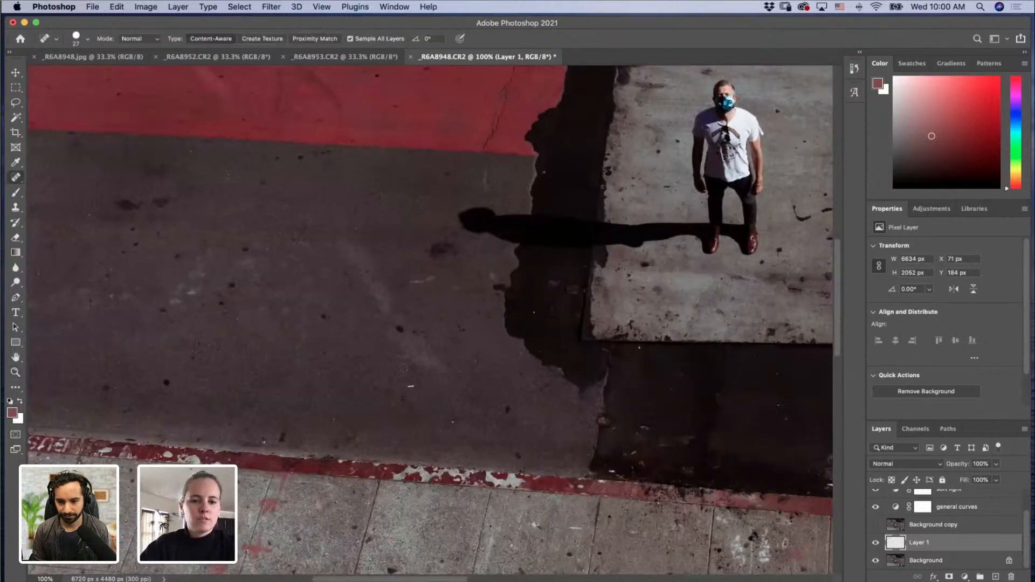
left_click_drag(439, 382, 416, 386)
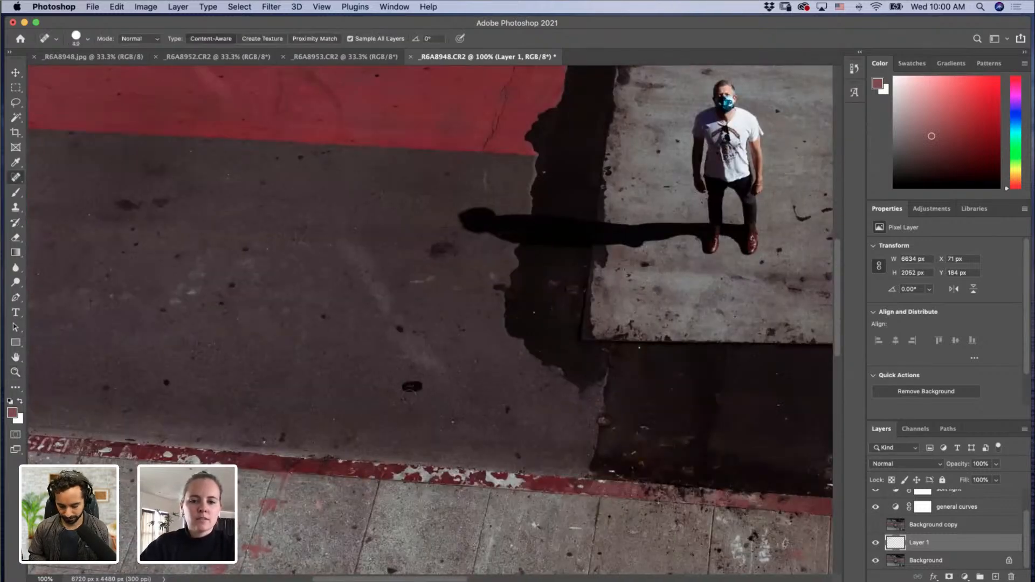
left_click(396, 404)
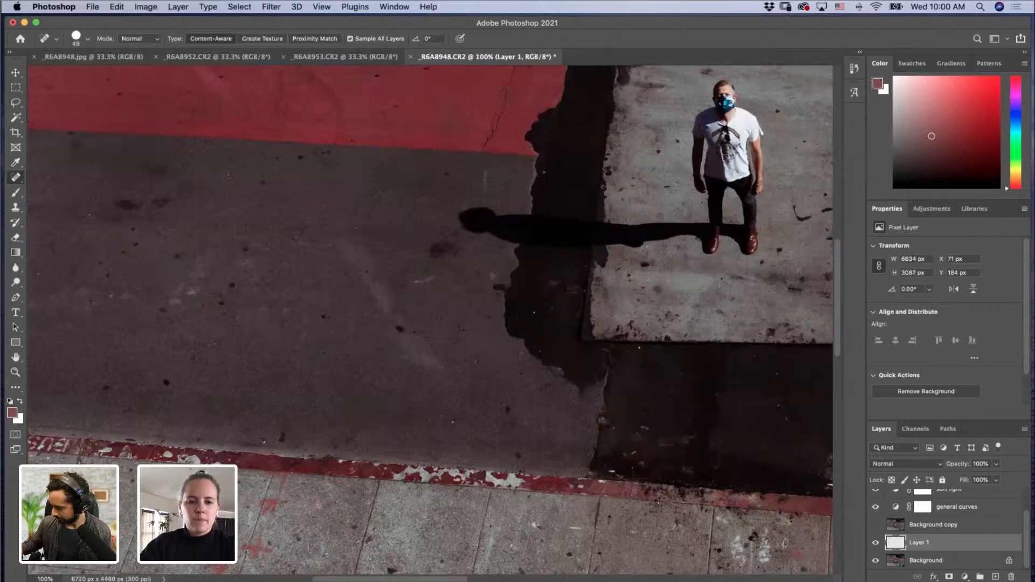
Step: Remove the small dark spots from the asphalt just above the red curb with the flaking paint
left_click(329, 440)
left_click_drag(282, 434, 283, 439)
left_click(264, 441)
Step: Remove the white debris along the red curb where the dark asphalt patch ends, above the blurred lamp shadow
mouse_move(421, 280)
left_mouse_down()
mouse_move(389, 196)
mouse_move(324, 120)
left_mouse_up()
scroll(624, 230, "down", 3)
scroll(624, 230, "right", 3)
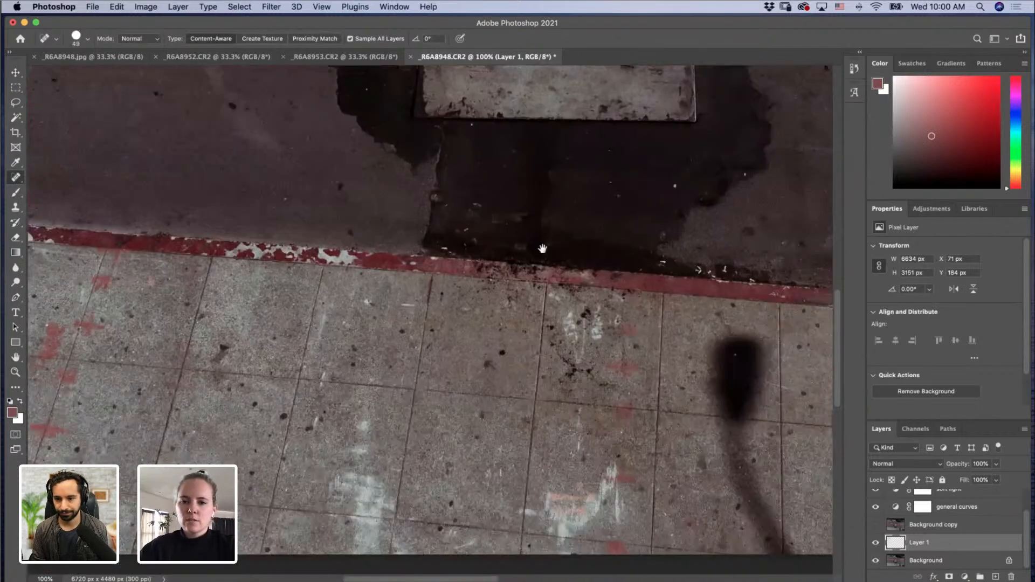
scroll(472, 188, "right", 3)
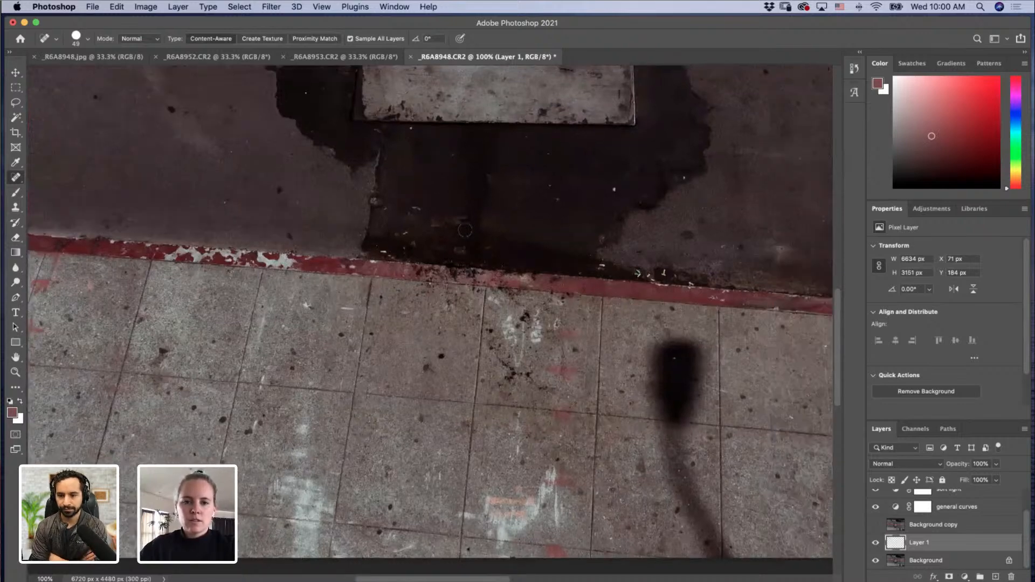
scroll(465, 230, "right", 5)
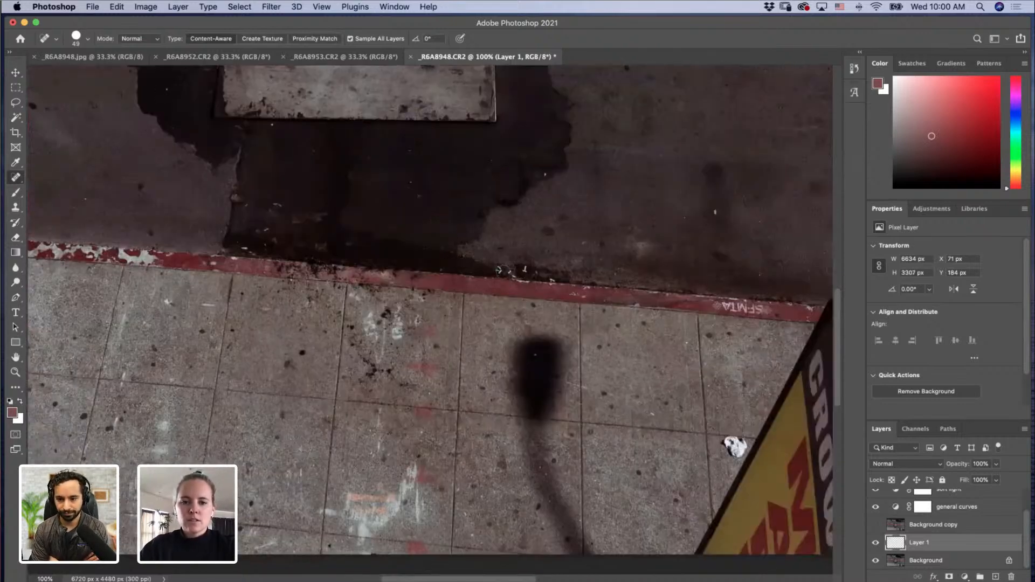
left_click(498, 268)
left_click(512, 273)
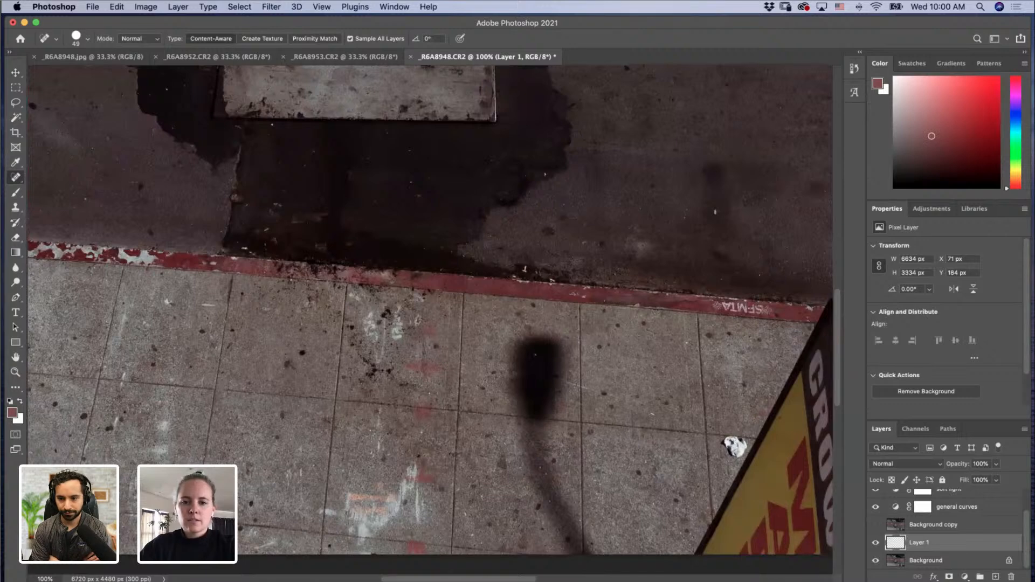
left_click(533, 357)
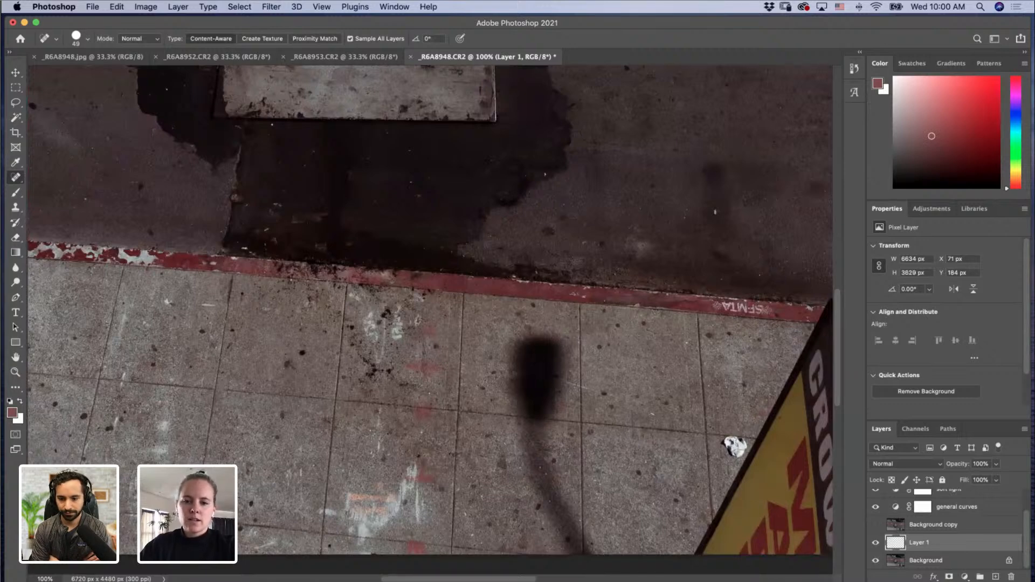
Step: Remove the light specks from the asphalt above the SFMTA lettering on the curb
left_click(716, 211)
left_click(720, 258)
left_click(726, 260)
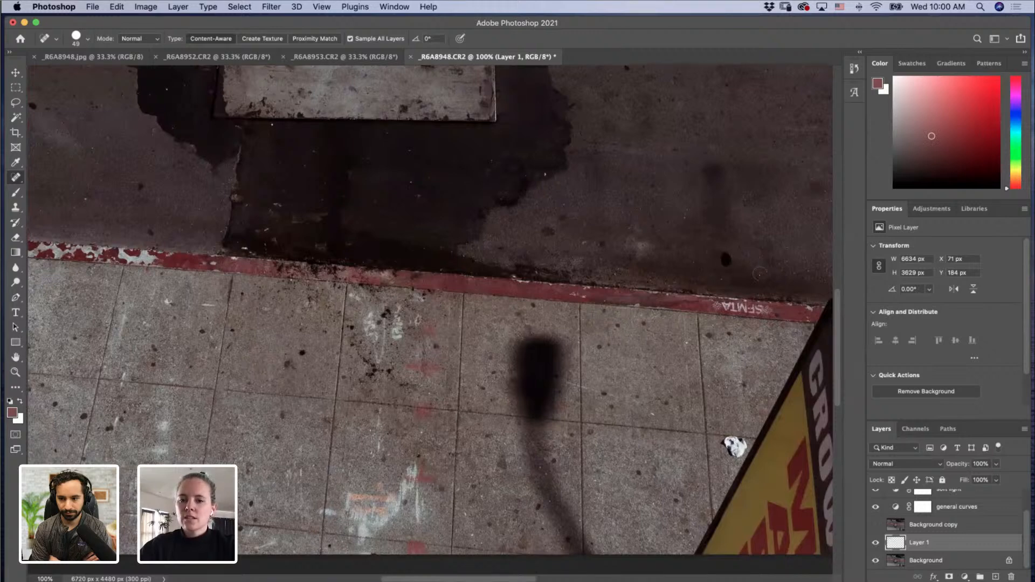
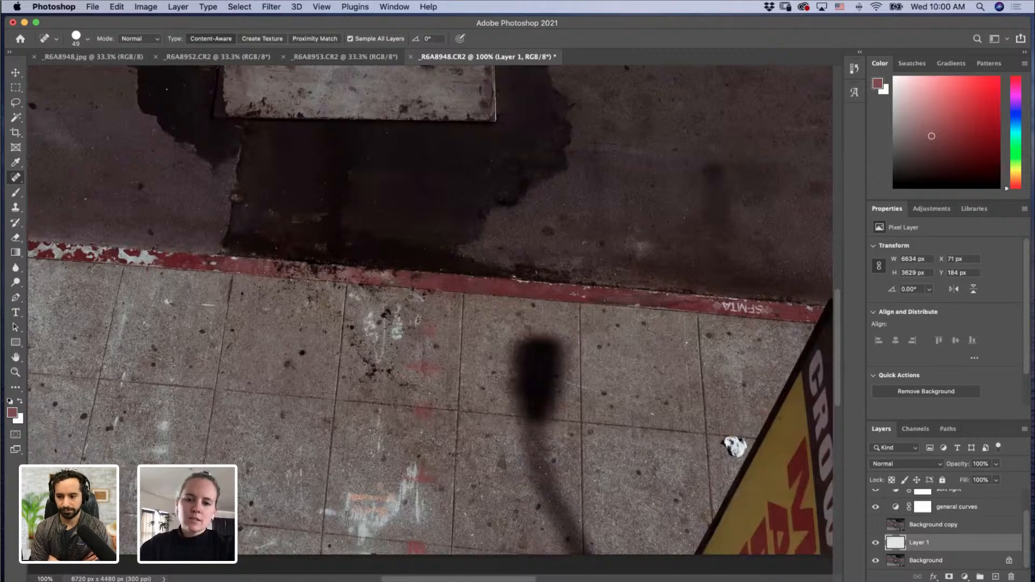
Step: Heal the outer edge of the crumpled paper beside the yellow sign, using a healing brush size of 33
left_click_drag(752, 499, 603, 322)
left_click_drag(476, 323, 414, 320)
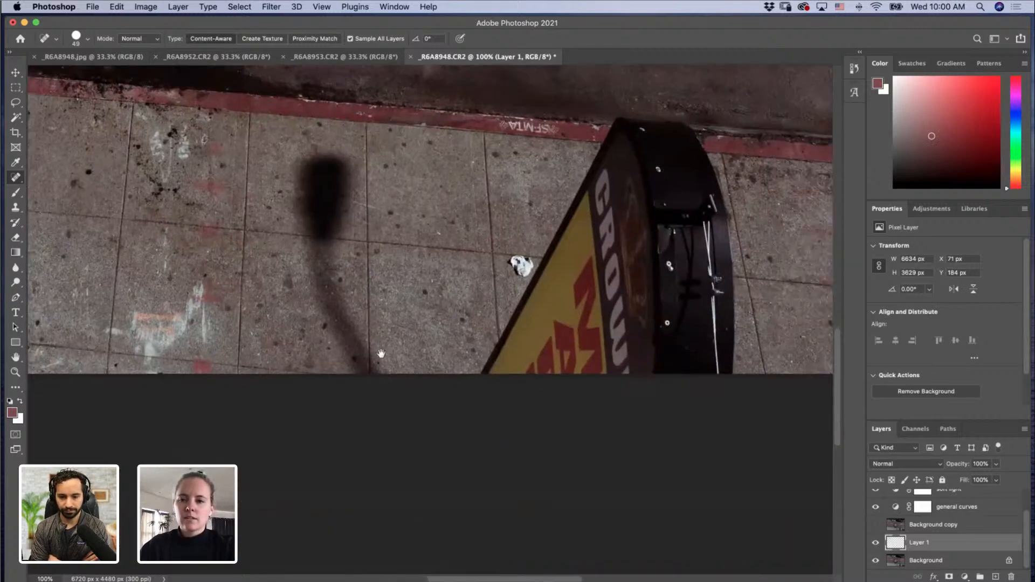
left_click_drag(381, 353, 232, 386)
key("z")
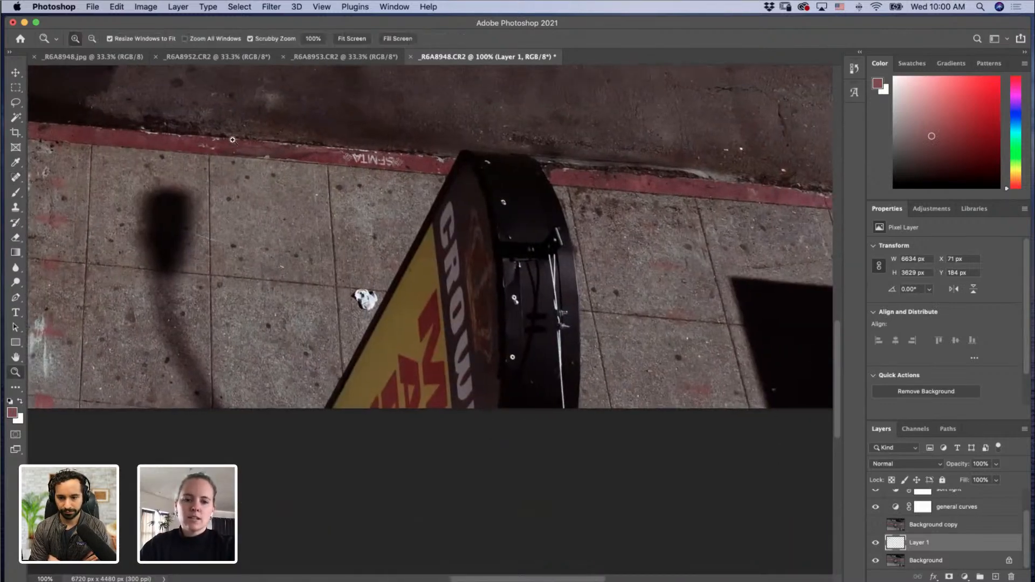
left_click(367, 302)
left_click(364, 310)
key("j")
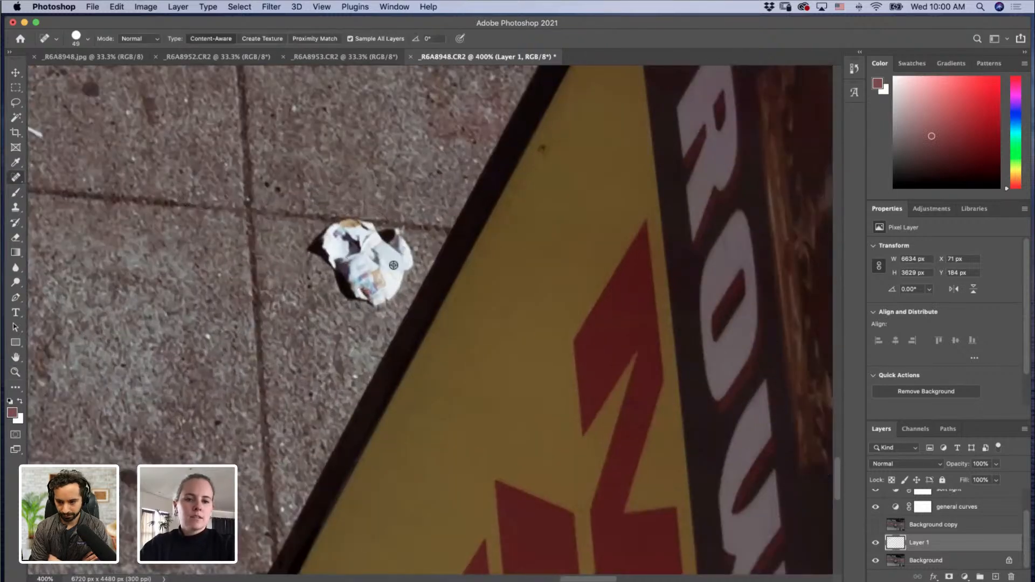
mouse_move(385, 266)
left_mouse_down("ctrl+alt")
mouse_move(375, 266)
mouse_move(400, 258)
mouse_move(397, 287)
mouse_move(357, 296)
left_mouse_up("ctrl+alt")
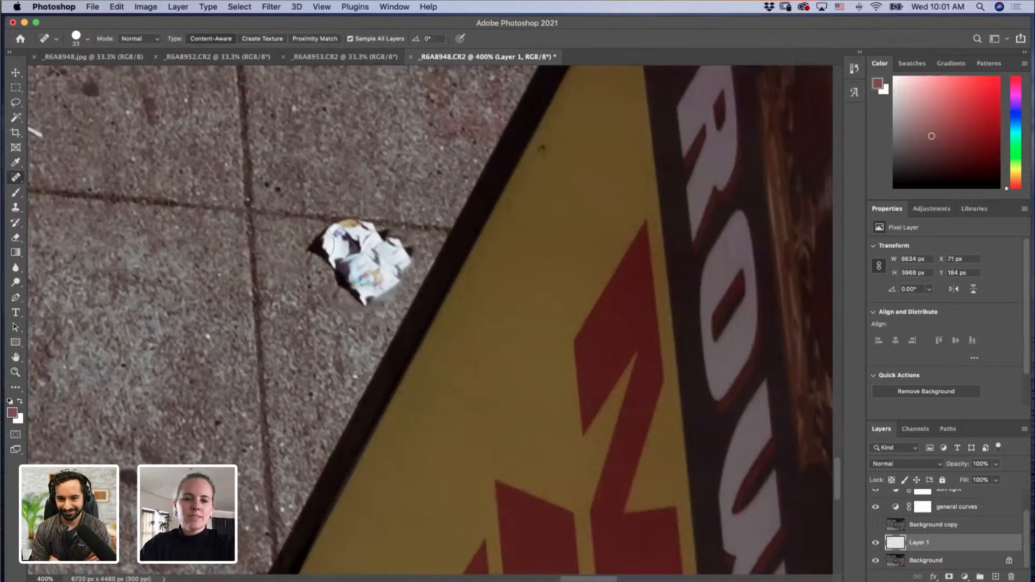
Step: Try to heal the shadowed edge of the crumpled paper, and undo the stroke
mouse_move(321, 247)
left_mouse_down()
mouse_move(342, 273)
mouse_move(384, 295)
left_mouse_up()
key("z")
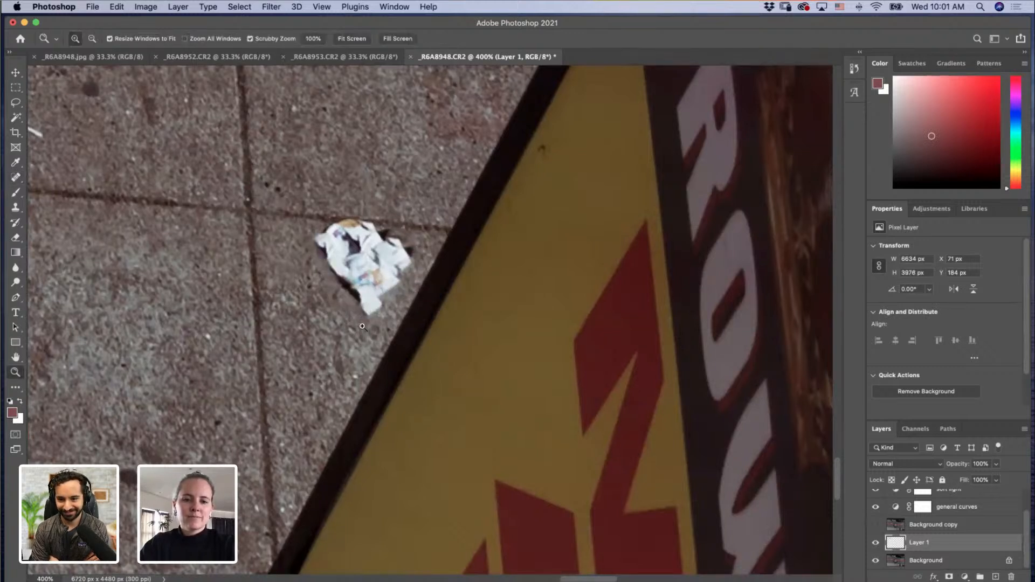
key("super+z")
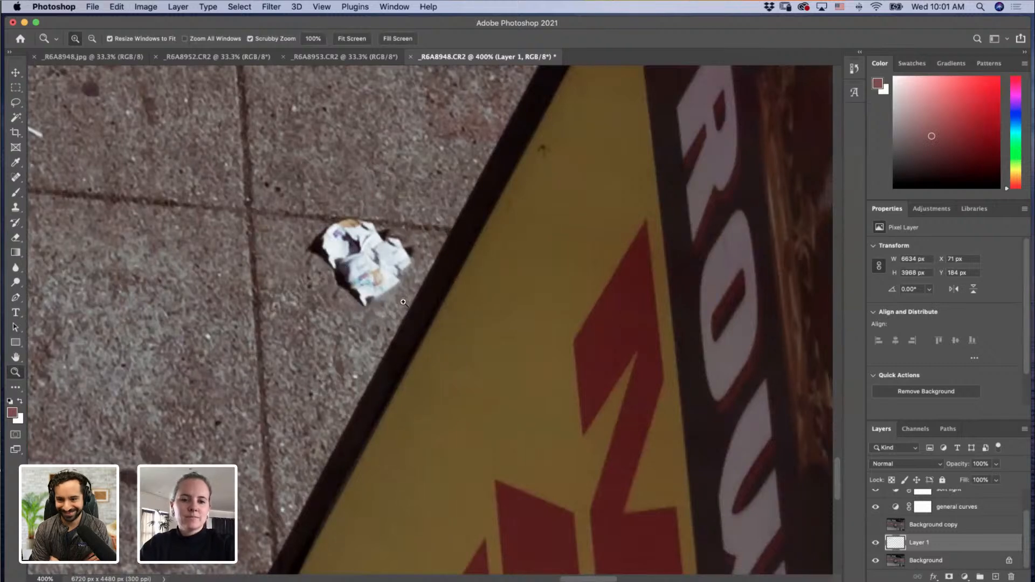
left_click(423, 309, "alt")
left_click(423, 310, "alt")
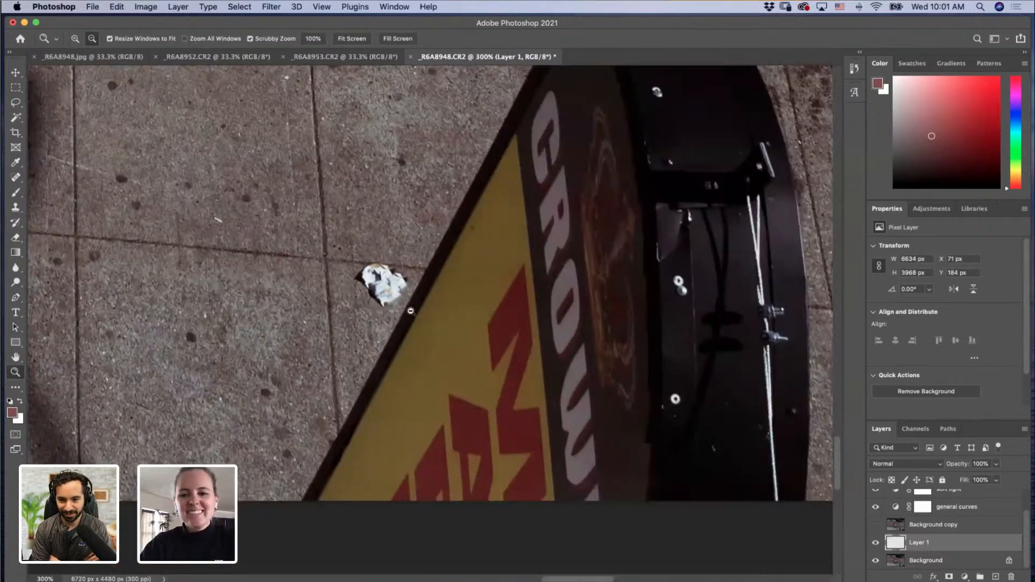
left_click(409, 313, "alt")
left_click(403, 319, "alt")
left_click(400, 319, "alt")
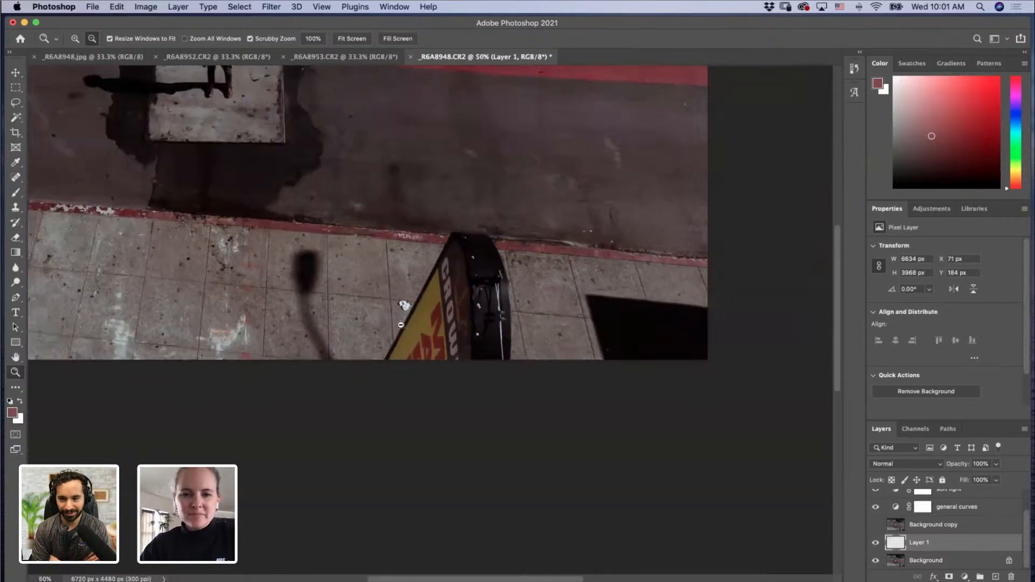
Step: Heal the light specks on the asphalt just below the red lane near the photo's outer edge, using a healing brush size of 113
left_click(395, 220, "alt")
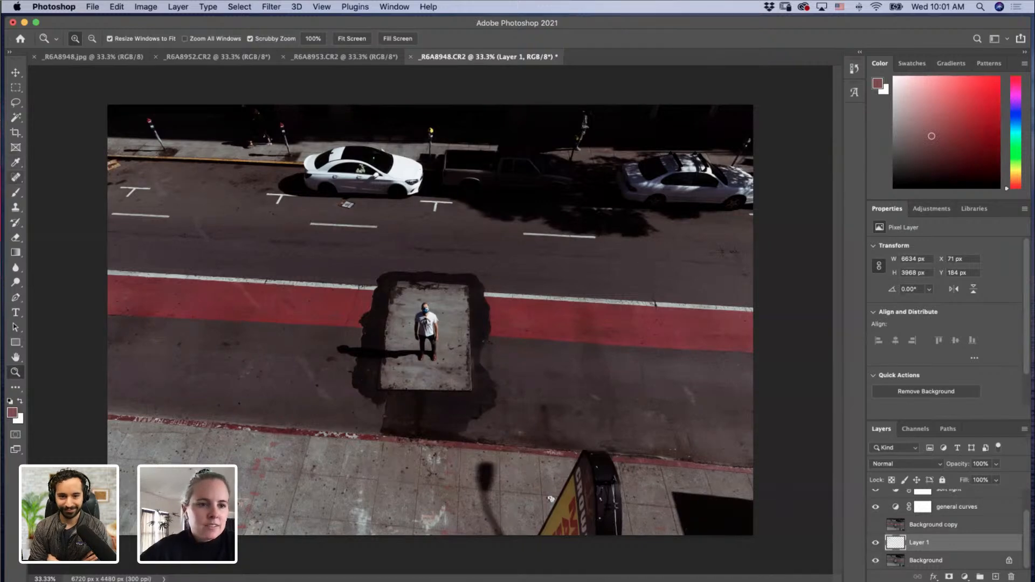
left_click(15, 176)
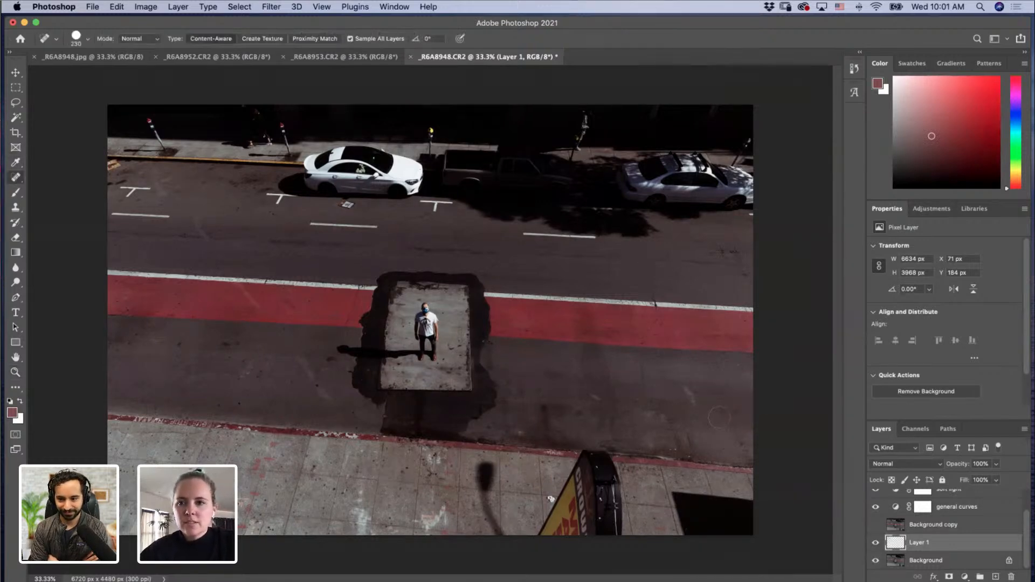
key("z")
left_click(742, 384)
left_click(742, 383)
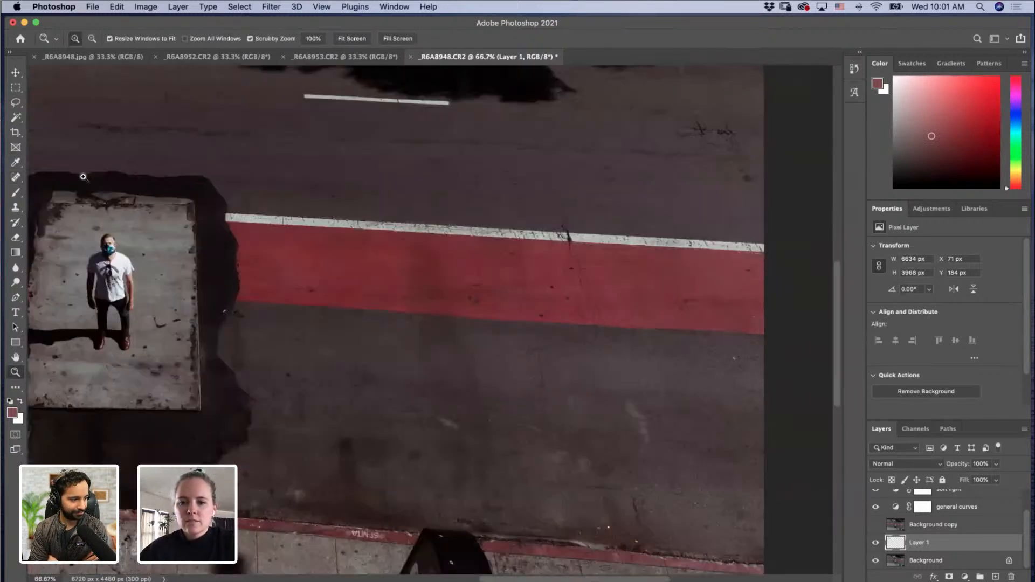
left_click(743, 383)
key("j")
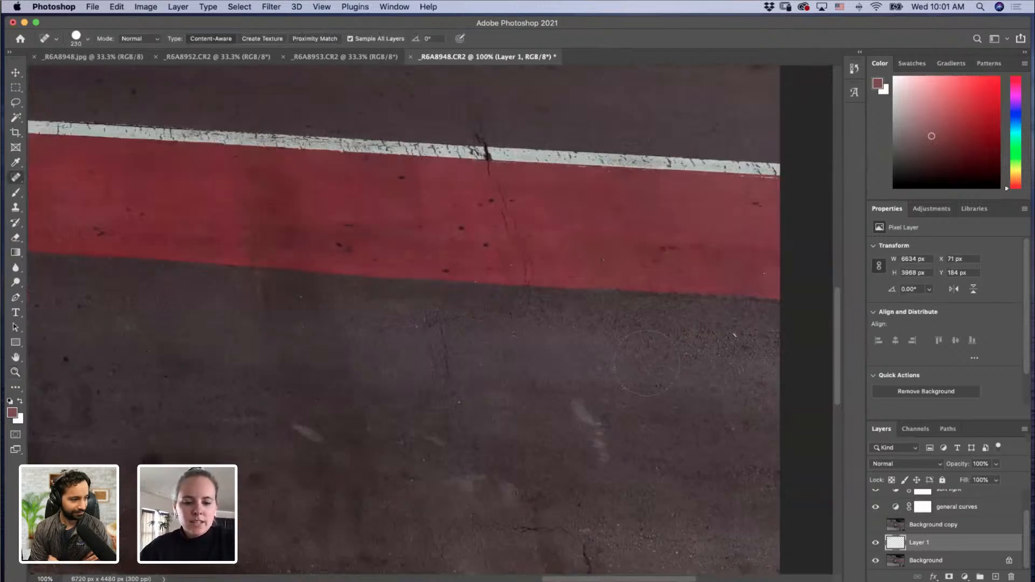
left_click_drag(647, 362, 599, 354)
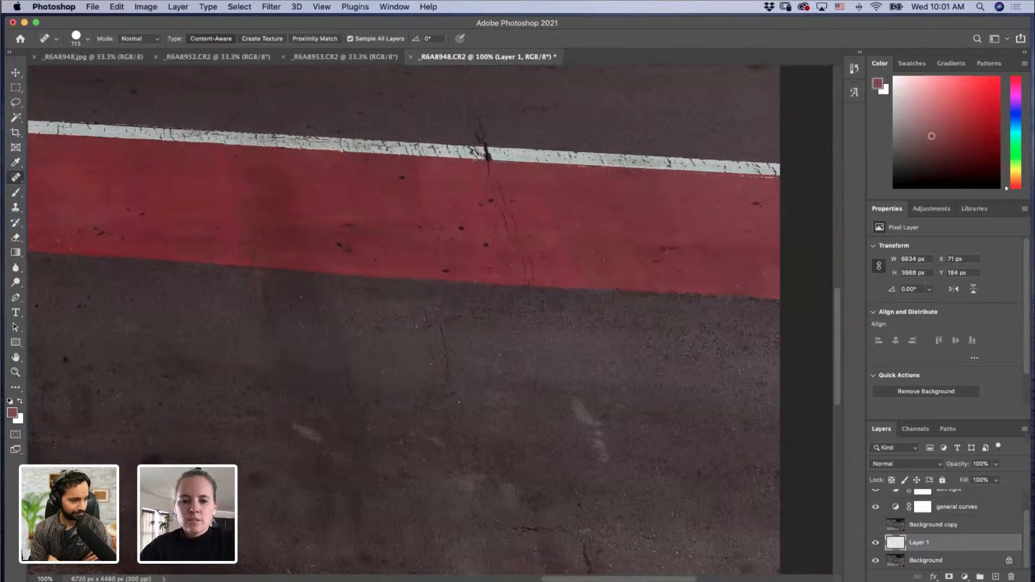
Step: Remove the white speck and nearby spots from the asphalt above the red curb, between the sign and the large dark shadow
scroll(513, 364, "down", 5)
left_click(527, 359)
left_click(488, 365)
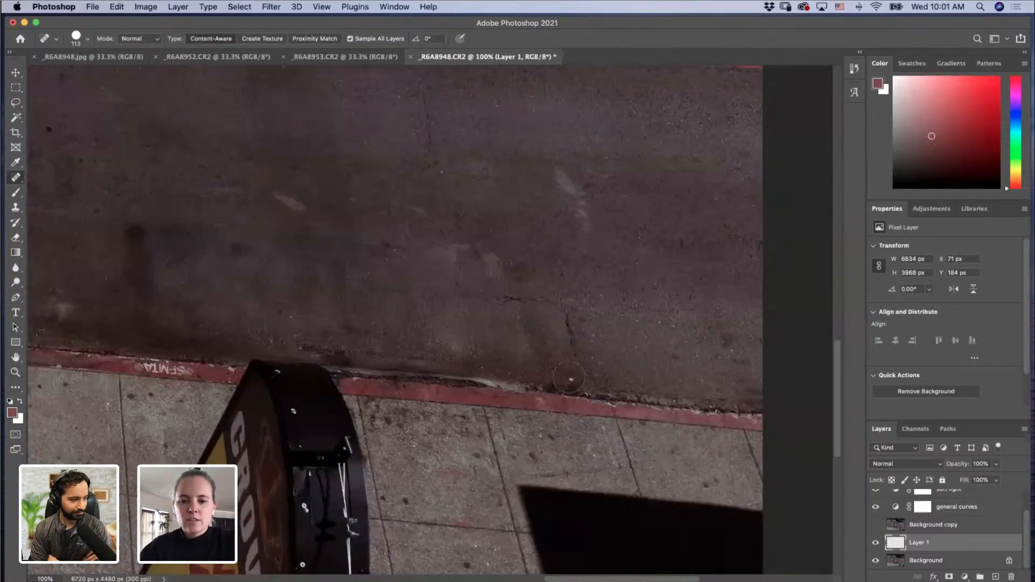
left_click(569, 378)
scroll(326, 237, "down", 1)
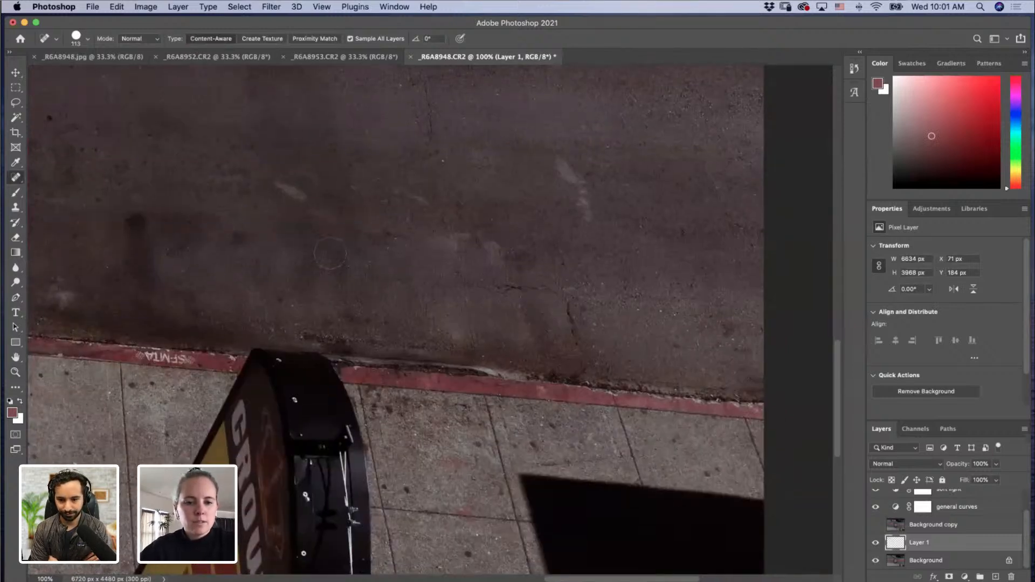
Step: Remove the light specks from the black side housing of the yellow sign, using a healing brush size of 49
scroll(330, 254, "down", 10)
mouse_move(370, 354)
left_mouse_down()
mouse_move(350, 353)
mouse_move(324, 383)
left_mouse_up()
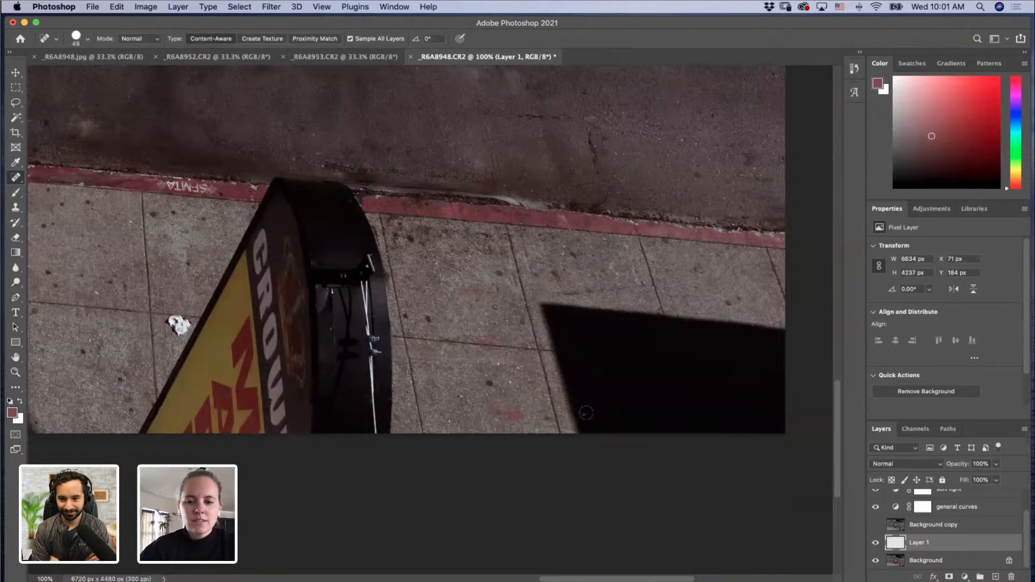
left_click_drag(378, 343, 573, 340)
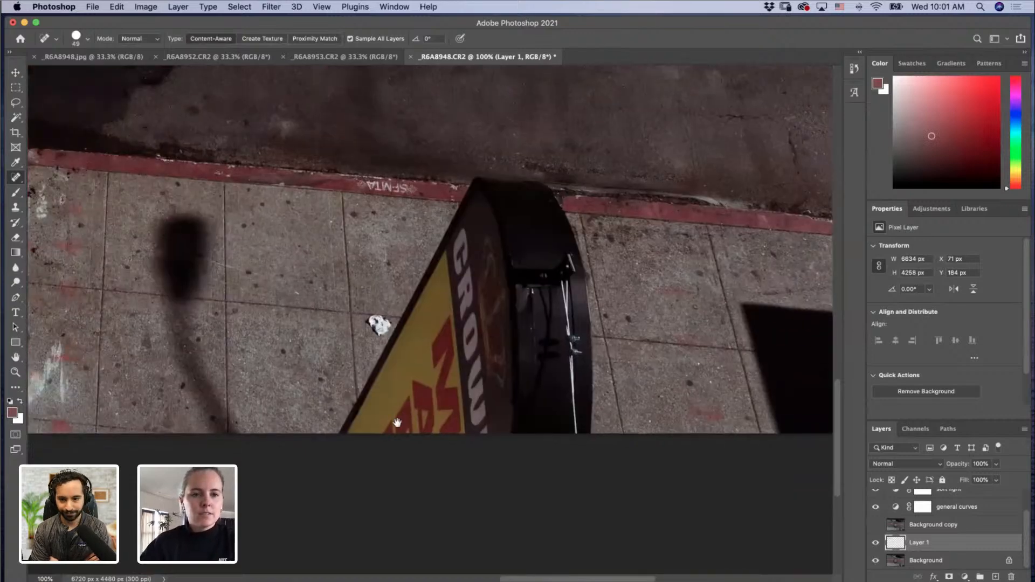
Step: Heal the white fleck on the dark patch beside the man's concrete slab and the light speck near the red lane's lower edge
left_click_drag(303, 353, 396, 290)
scroll(366, 286, "up", 5)
scroll(360, 279, "left", 3)
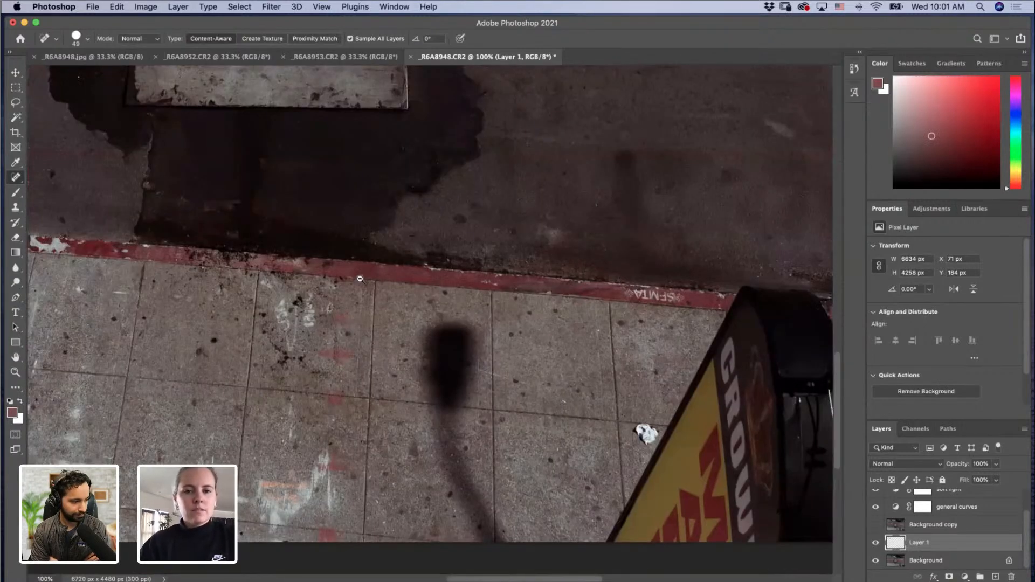
key("z")
key("super+minus")
key("super+minus")
key("super+minus")
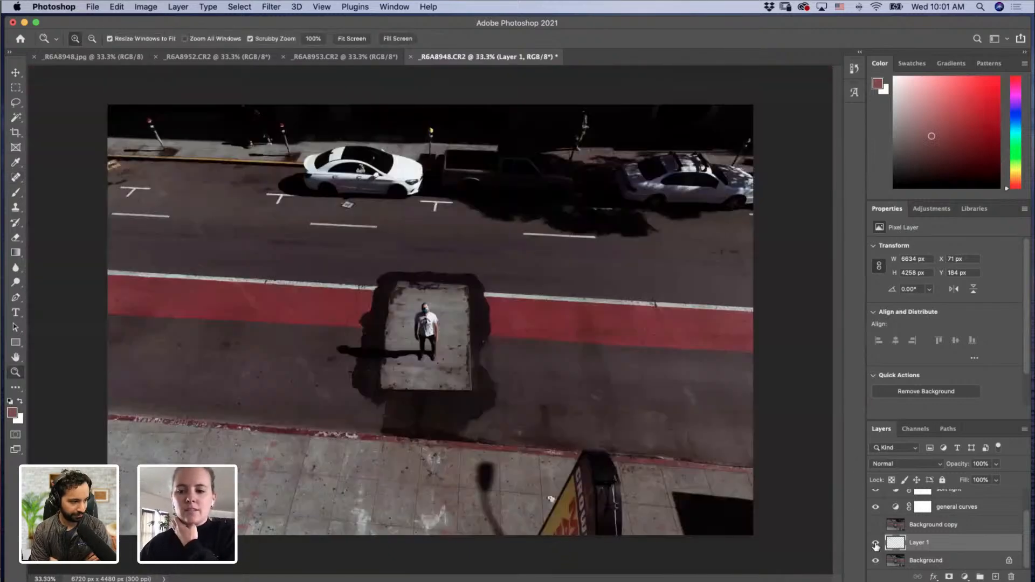
left_click(480, 349)
left_click(469, 342)
left_click(487, 356)
left_click(487, 356)
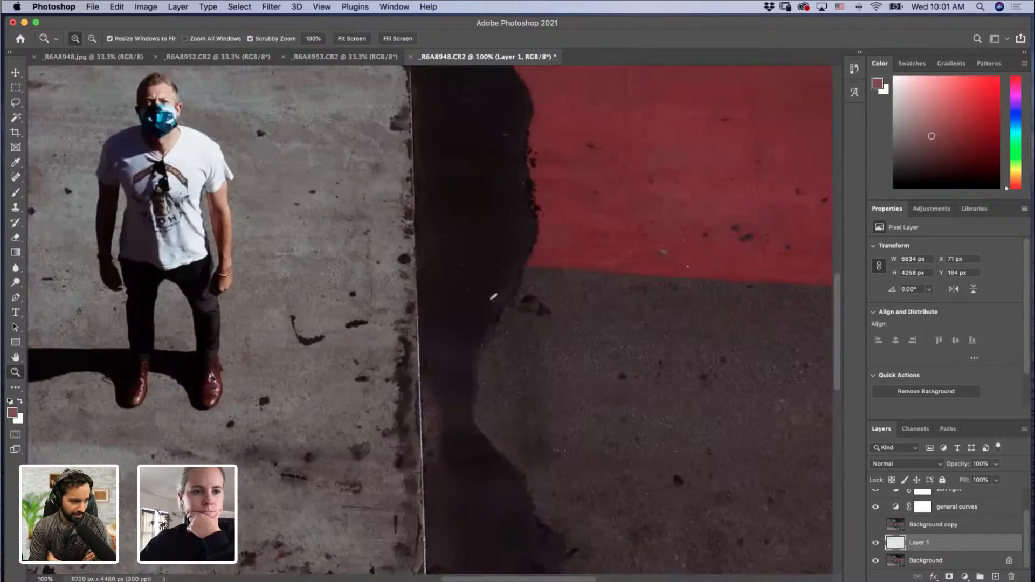
key("j")
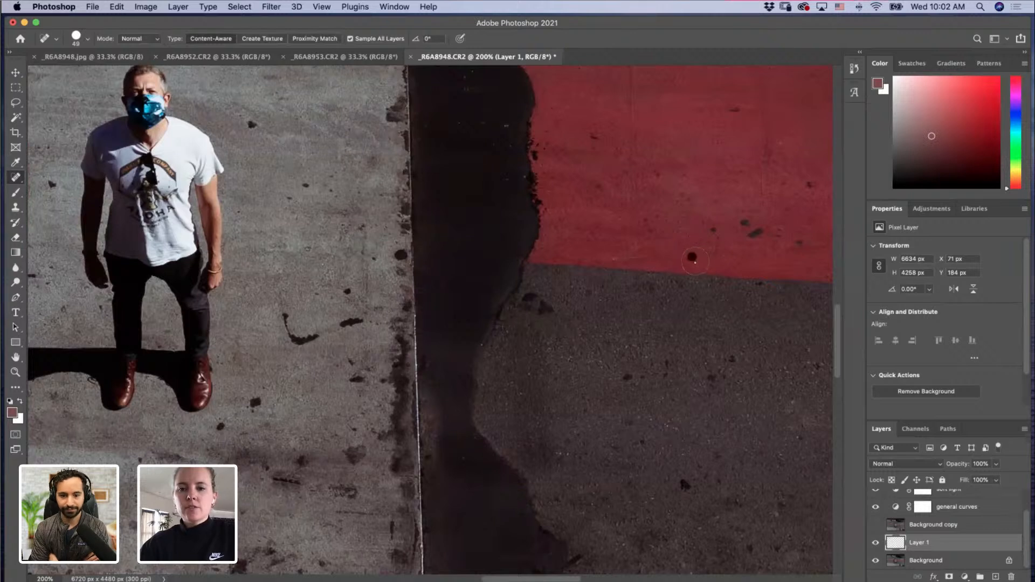
Step: Heal the dark spots near the lower edge of the red lane and in the tar strip beside the man's concrete slab
left_click(725, 255)
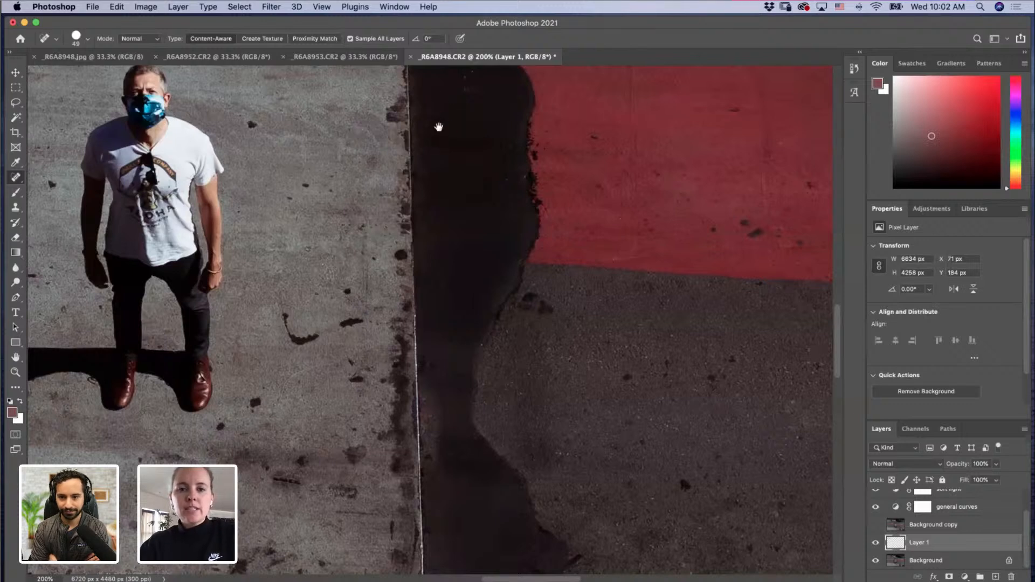
scroll(453, 123, "up", 3)
scroll(465, 128, "up", 2)
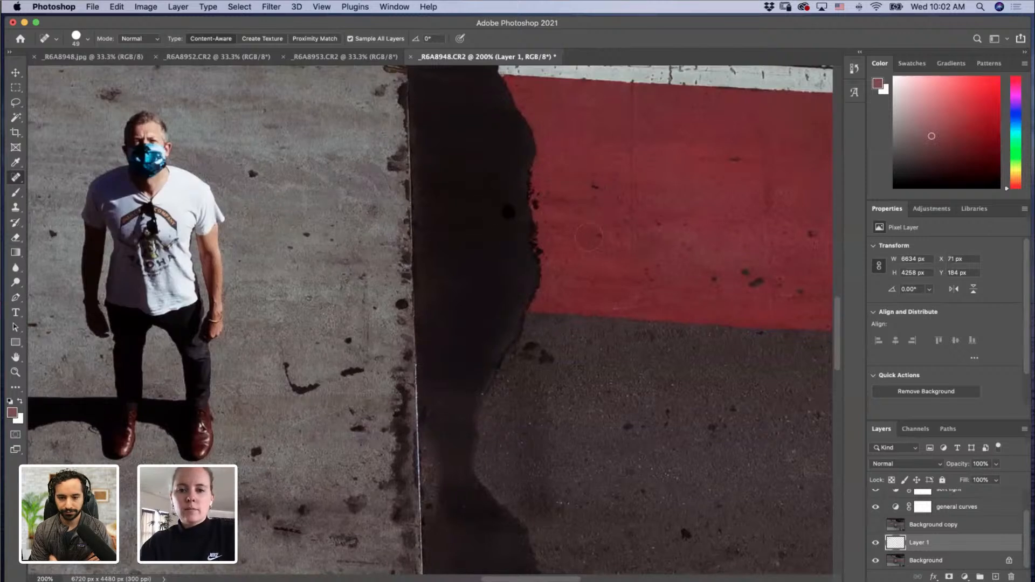
key("space")
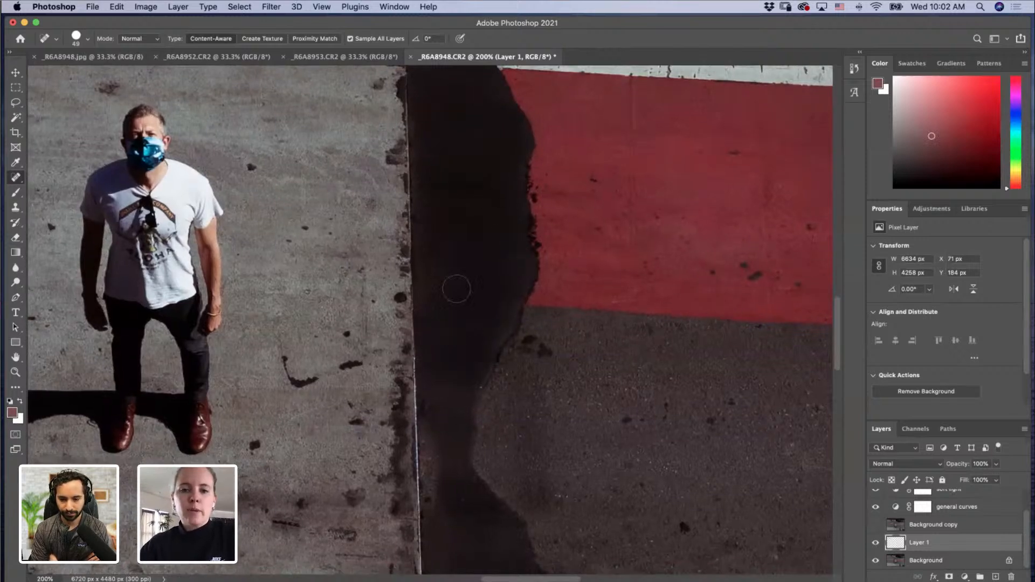
Step: Try to remove the flattened cardboard below the yellow curb with the Spot Healing Brush at size 120, and undo the stroke
scroll(444, 347, "down", 5)
key("z")
key("space")
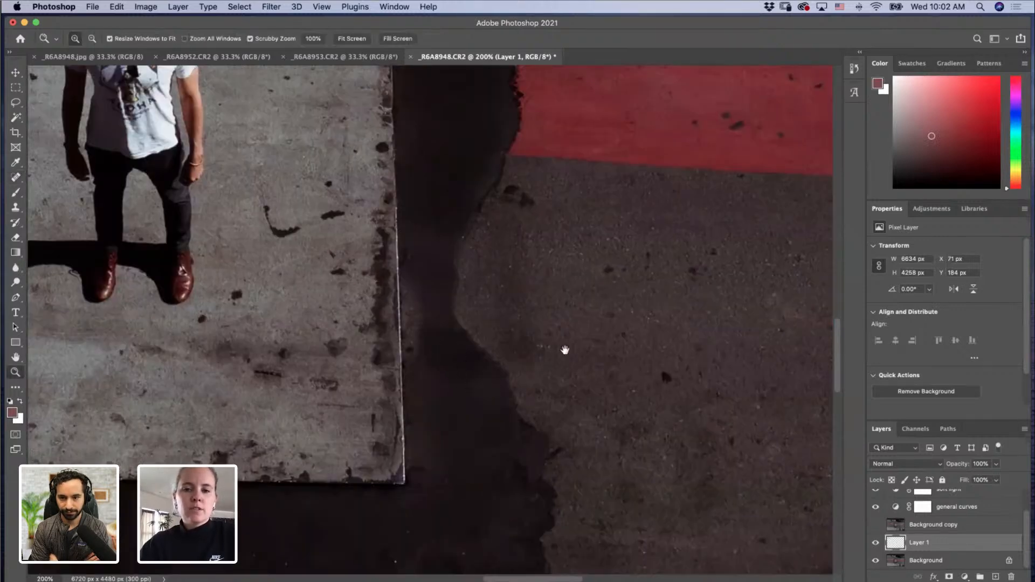
left_click_drag(127, 150, 633, 381)
left_click_drag(204, 177, 411, 300)
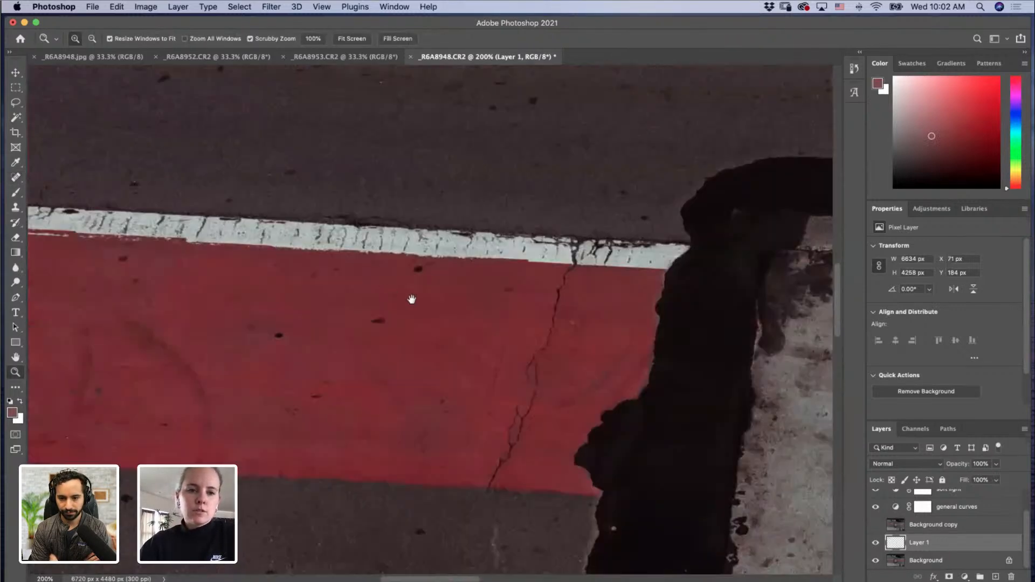
scroll(332, 276, "up", 5)
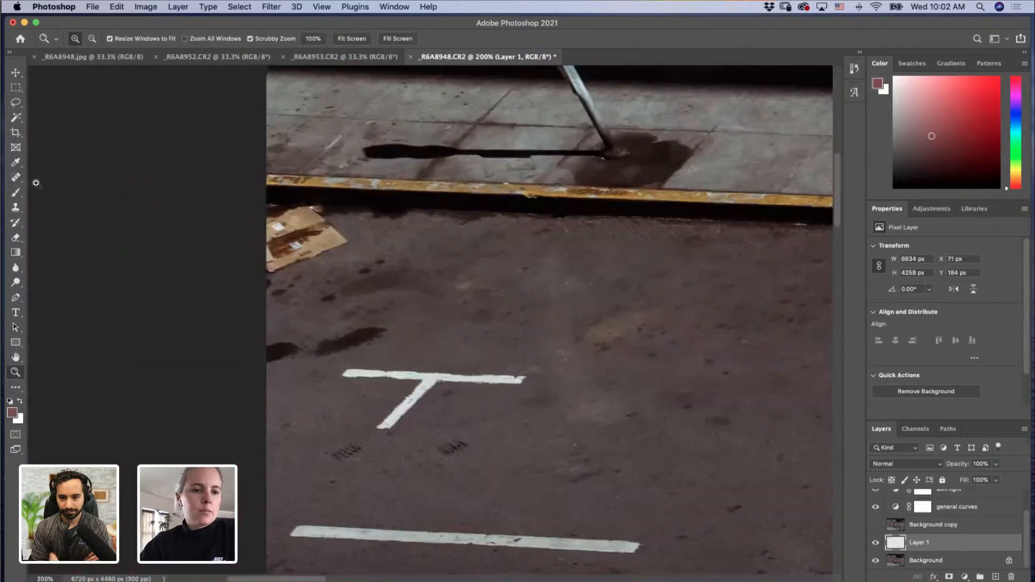
key("j")
left_click_drag(360, 286, 380, 287, "ctrl+alt")
mouse_move(338, 240)
left_mouse_down()
mouse_move(302, 237)
mouse_move(296, 254)
left_mouse_up()
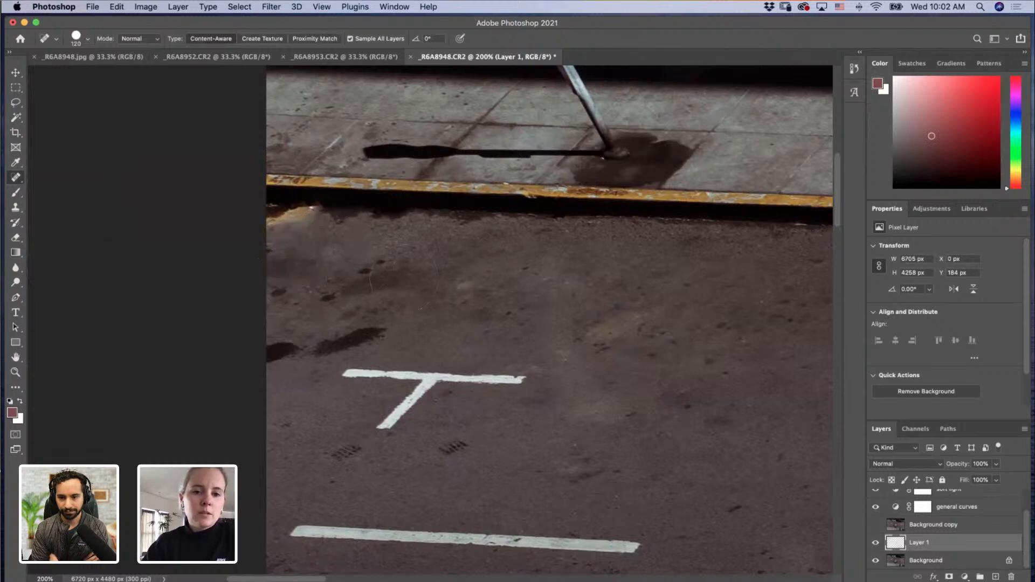
key("z")
left_click_drag(332, 247, 381, 228)
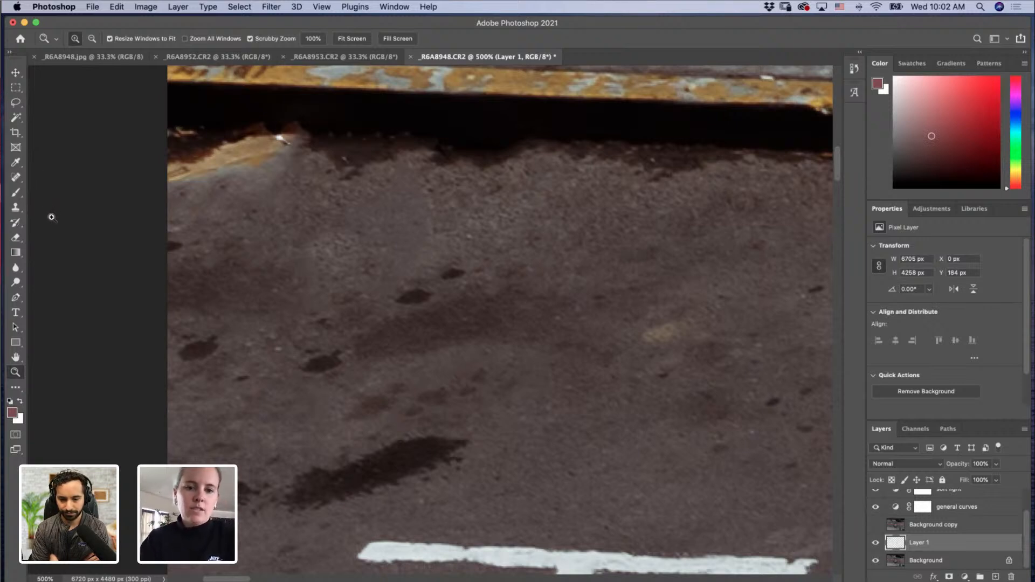
key("super+z")
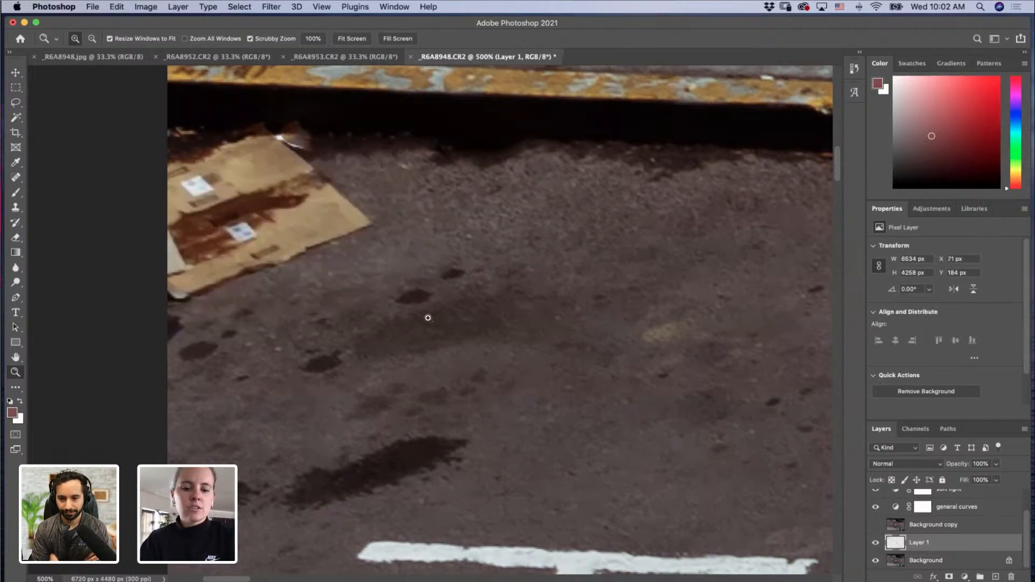
Step: Heal the dark stain on the asphalt below the head of the man's shadow with the Spot Healing Brush at size 82
left_click(480, 311, "alt")
left_click(481, 325, "alt")
left_click(484, 327, "alt")
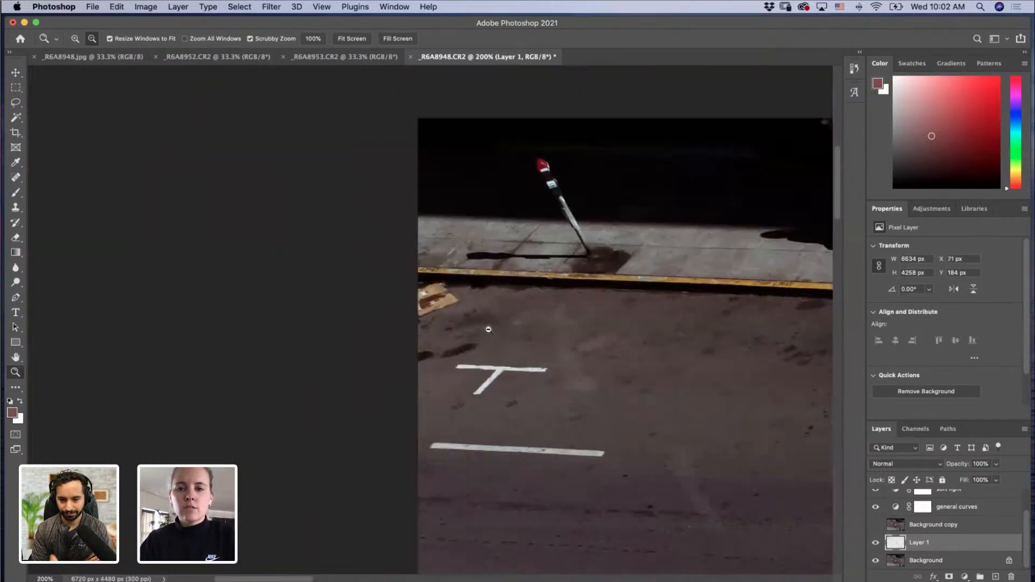
left_click(488, 329, "alt")
left_click_drag(570, 332, 289, 295)
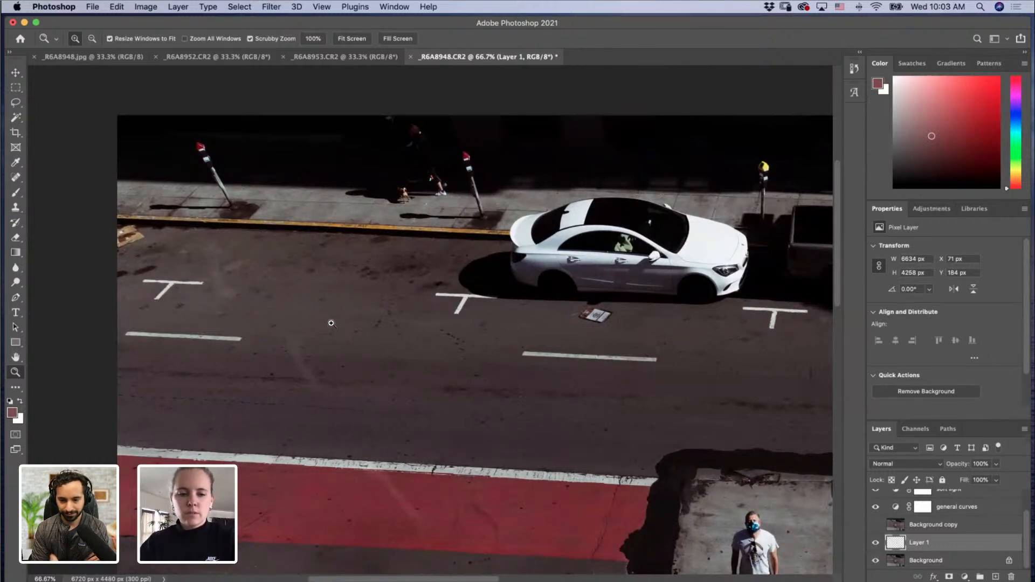
left_click_drag(480, 383, 335, 231)
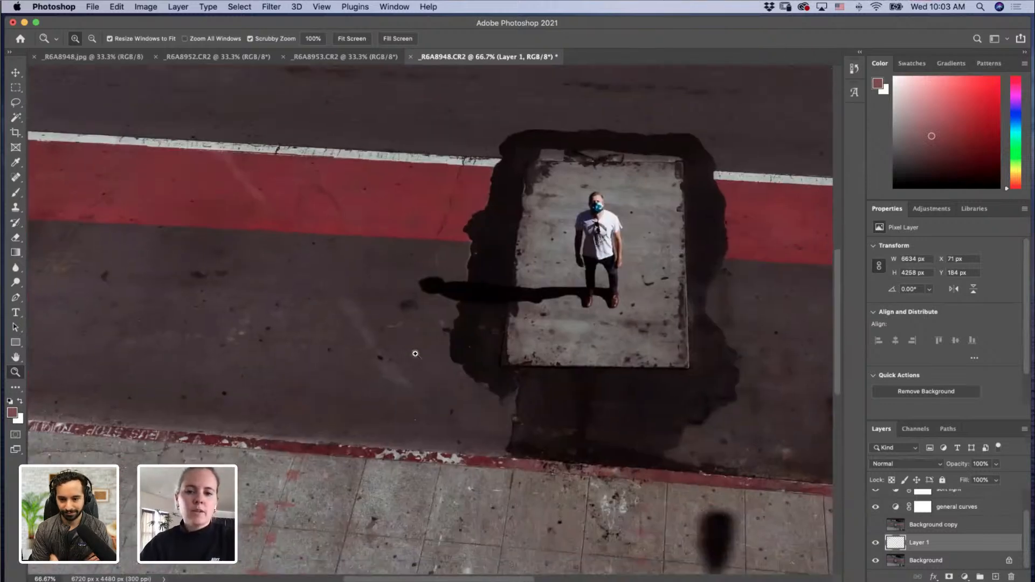
left_click(440, 358)
left_click(438, 311)
left_click(437, 312)
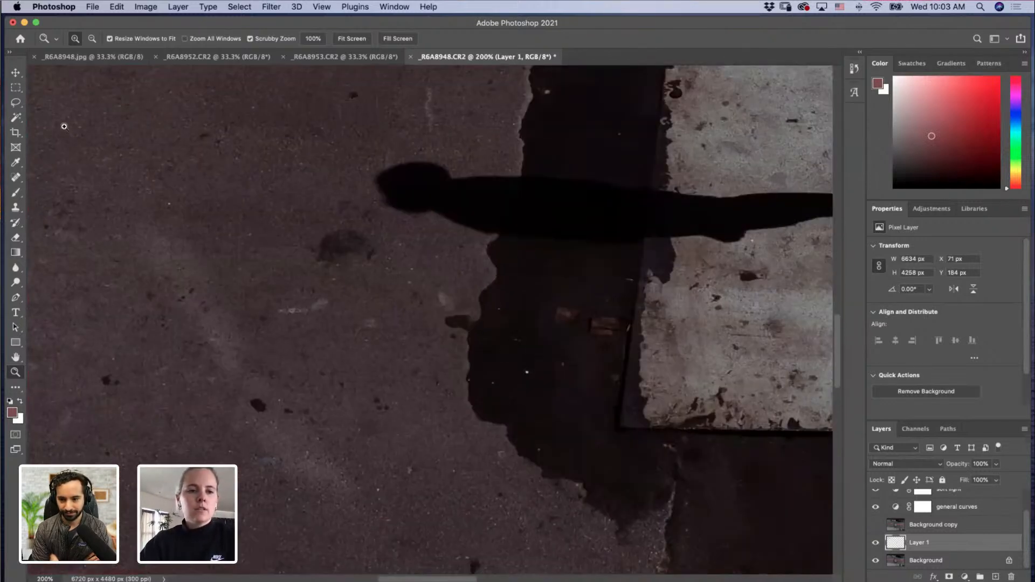
key("j")
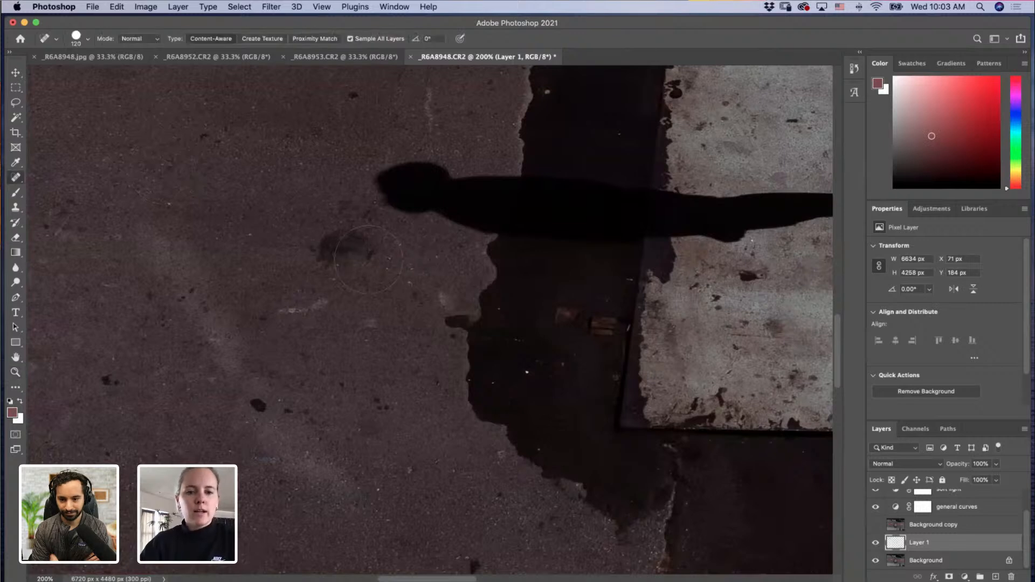
left_click_drag(361, 299, 336, 299)
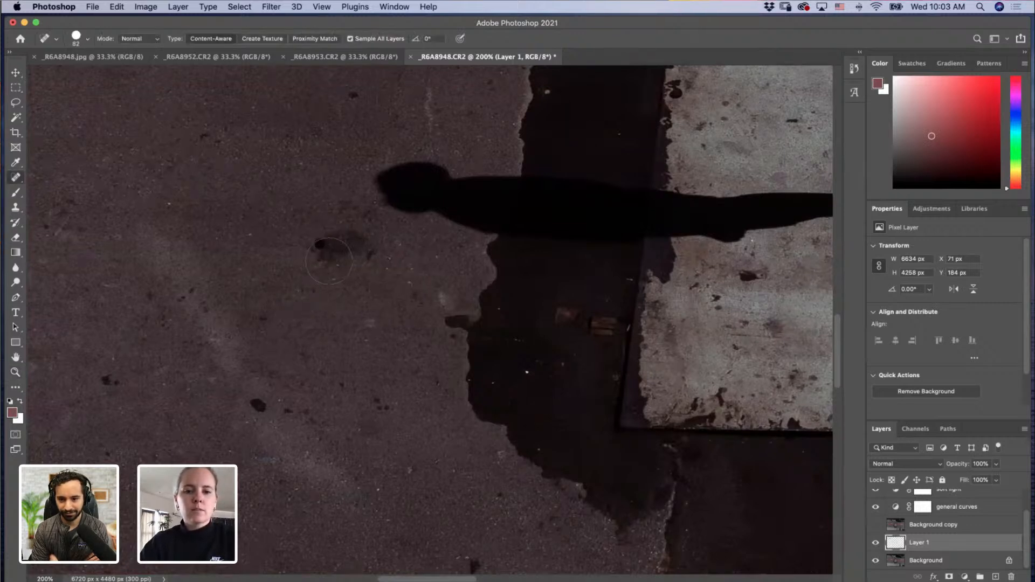
mouse_move(325, 239)
left_mouse_down()
mouse_move(331, 259)
mouse_move(327, 234)
mouse_move(343, 258)
mouse_move(341, 231)
mouse_move(354, 252)
mouse_move(358, 236)
mouse_move(366, 262)
left_mouse_up()
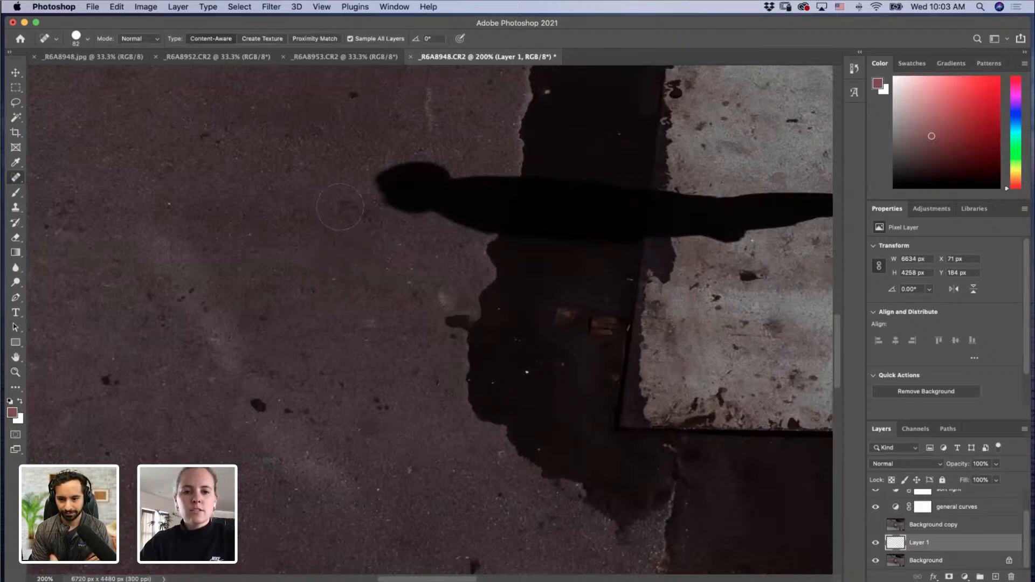
left_click_drag(339, 208, 371, 225)
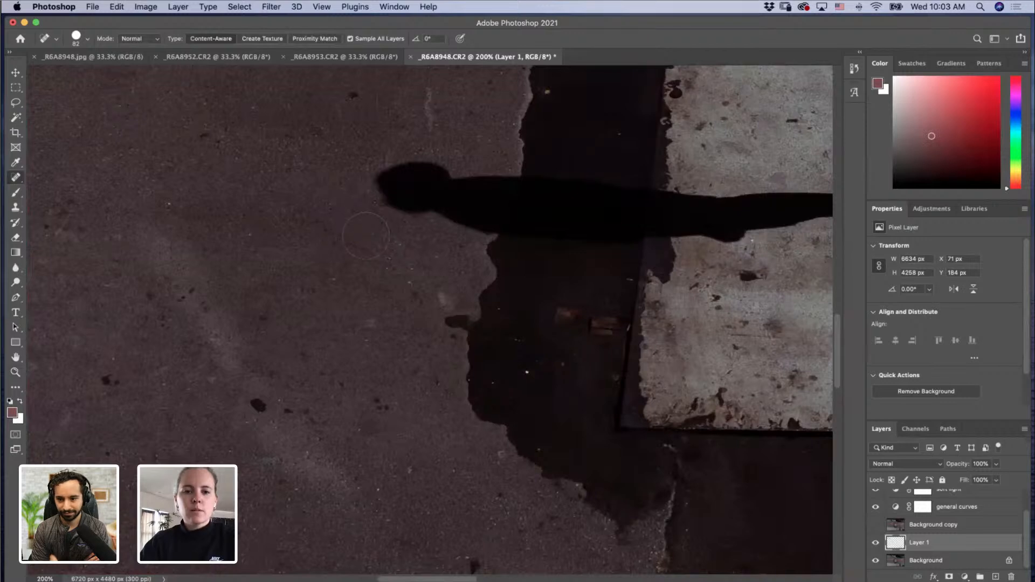
Step: Heal the pale marks on the asphalt below the shadow and the dark notch protruding from the tar patch's edge
left_click(443, 297)
left_click(442, 303)
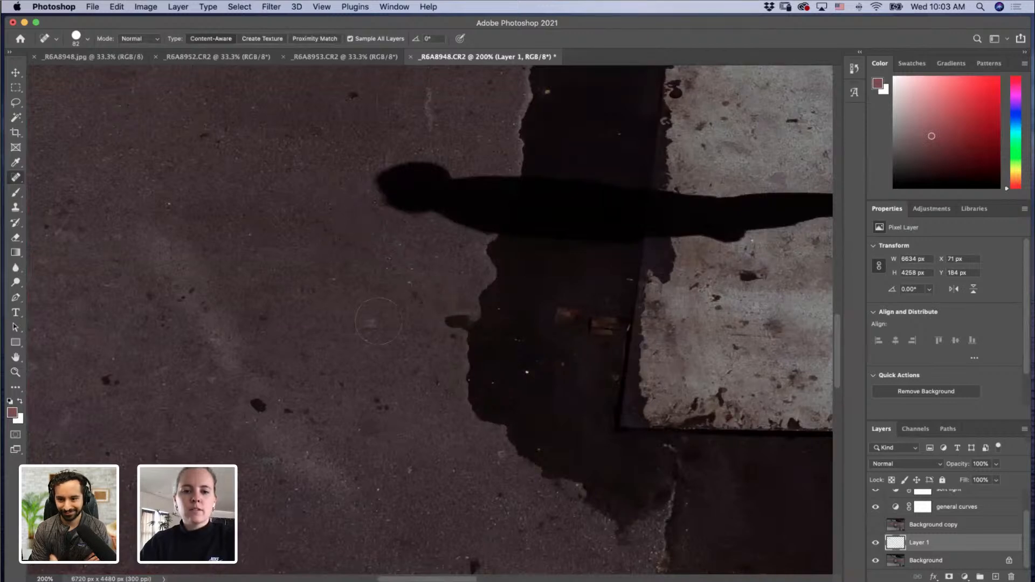
left_click(372, 323)
left_click(456, 324)
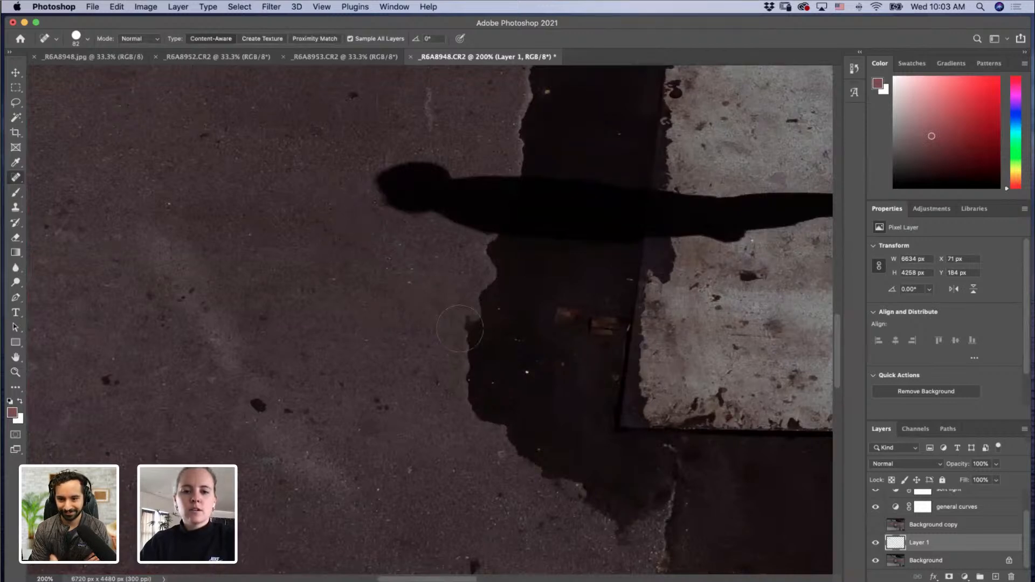
left_click(463, 317)
Step: Heal the dark spot and the pale crack in the asphalt between the red lane and the shadow's head
scroll(451, 282, "up", 5)
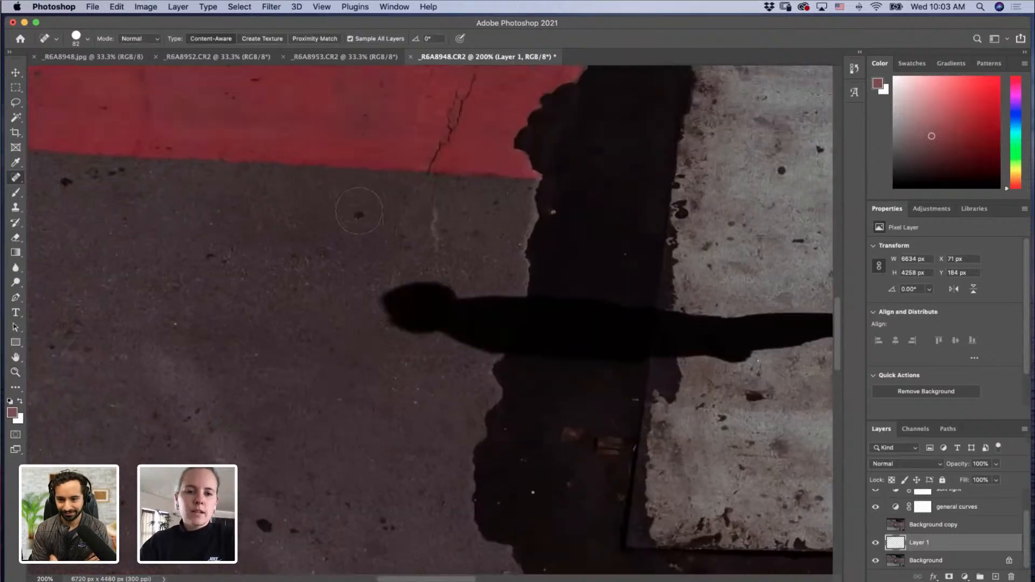
left_click(357, 216)
left_click(440, 222)
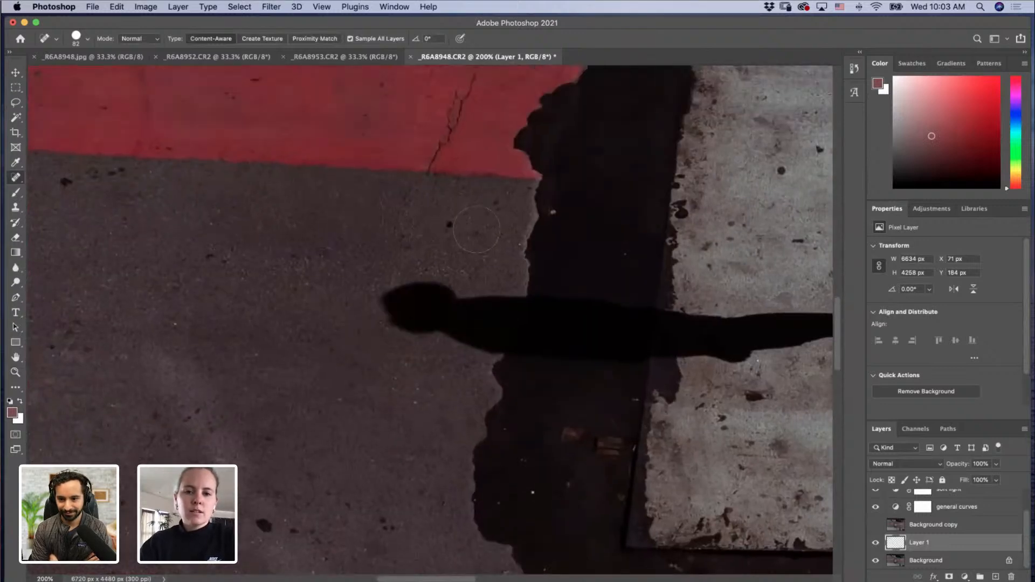
Step: Heal the bright specks in the tar patch around the shadow and on the nearby asphalt, reducing the brush size to 32
left_click(555, 209)
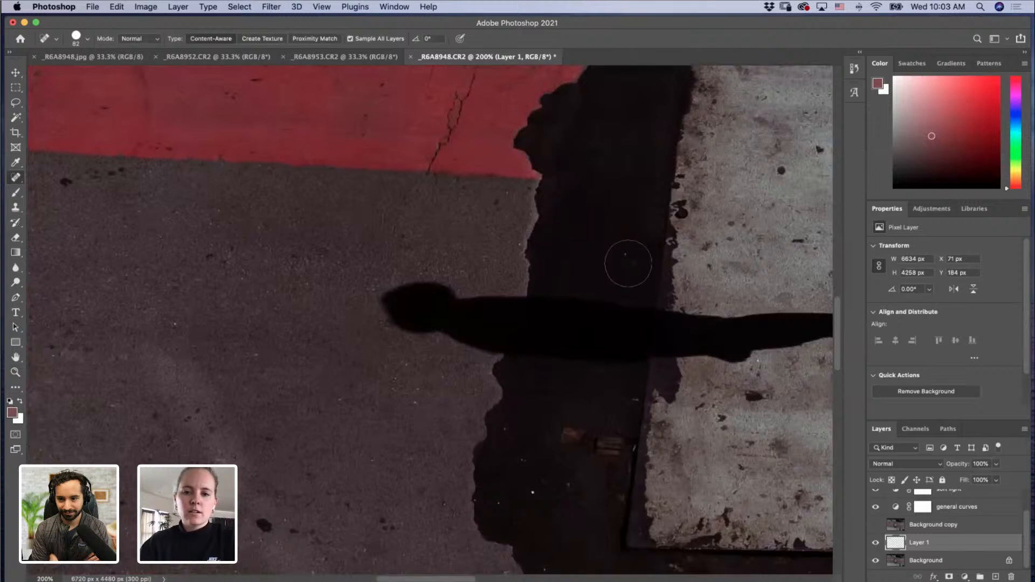
left_click(630, 261)
left_click(534, 491)
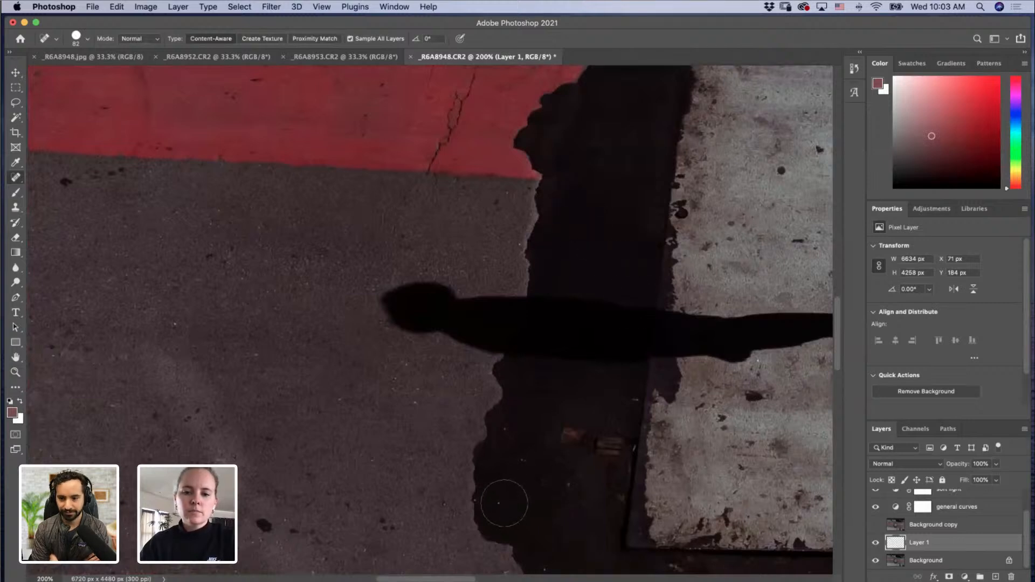
left_click(504, 503)
left_click(524, 461)
left_click(571, 483)
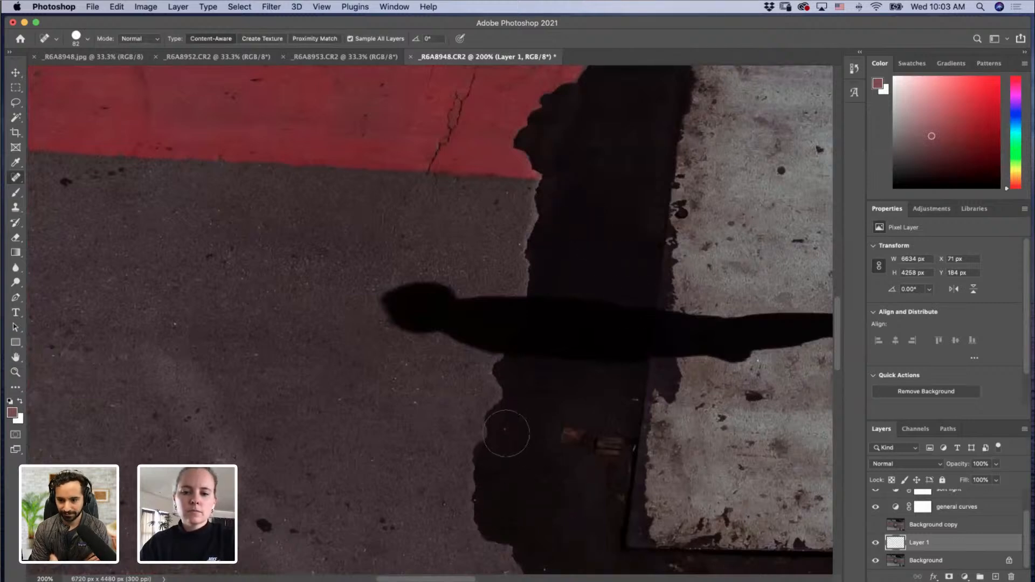
left_click_drag(542, 436, 513, 433)
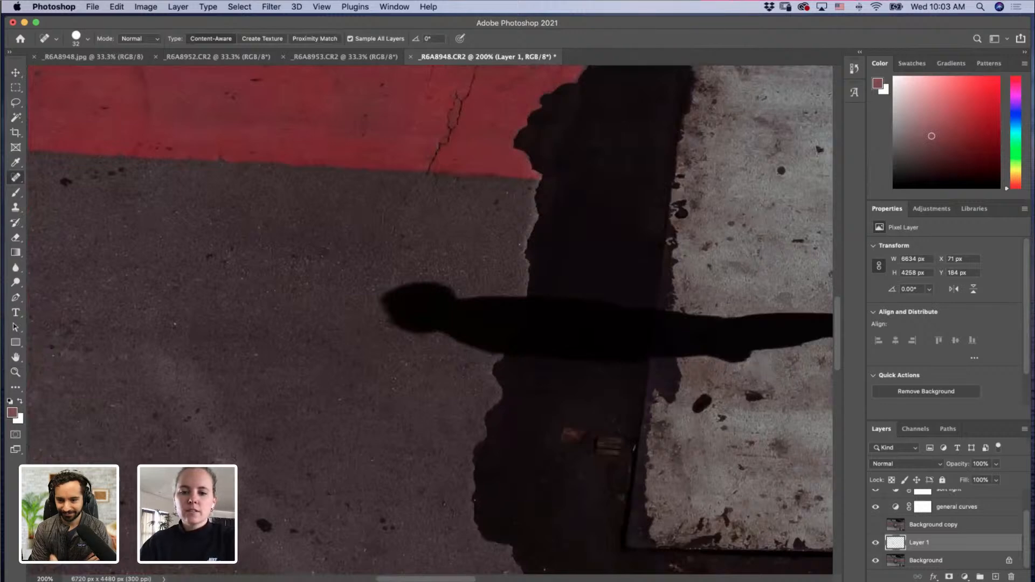
left_click_drag(513, 435, 508, 358)
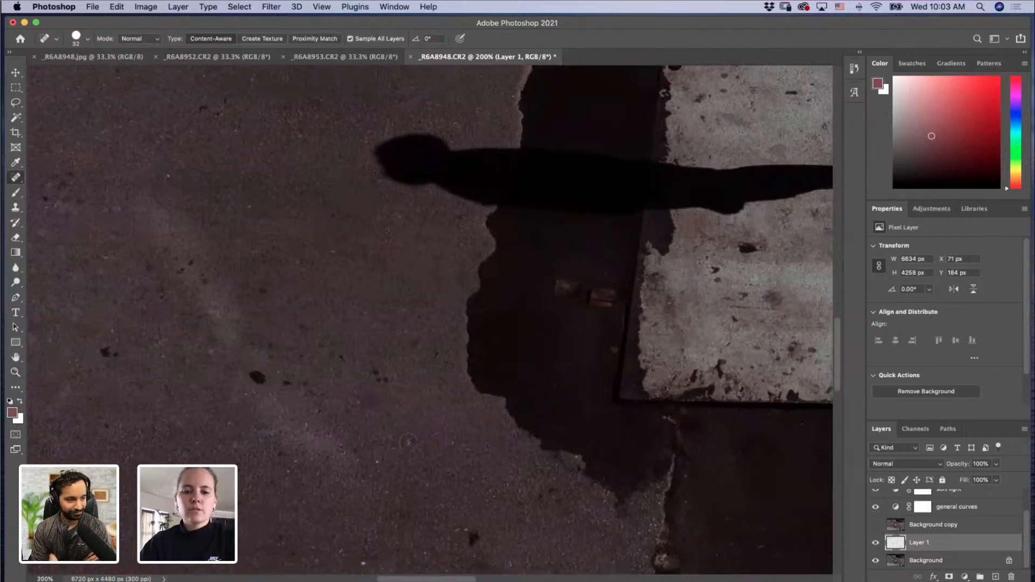
left_click(408, 445)
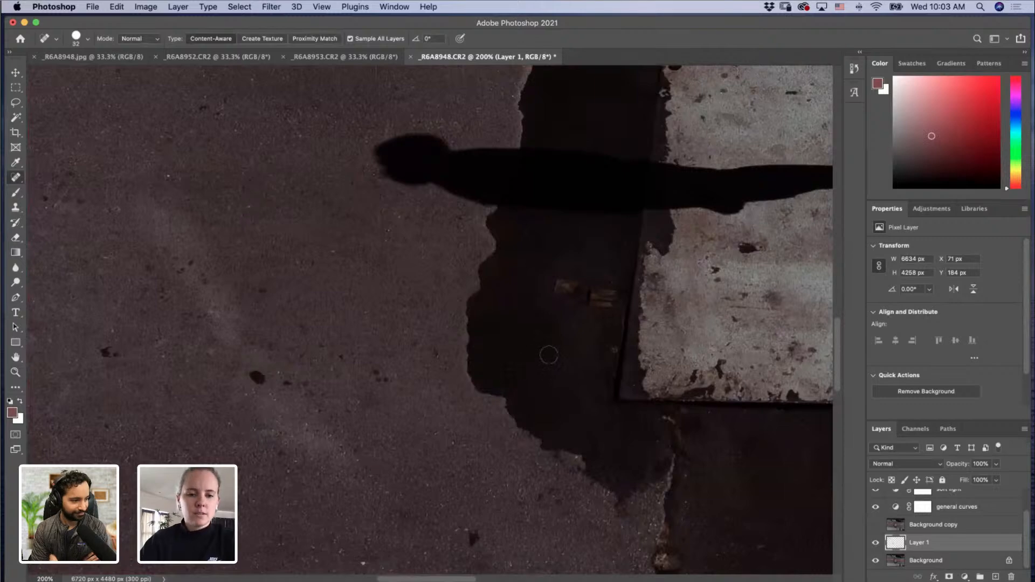
Step: Compare the whole photo with and without the retouching on Layer 1, leaving the layer visible
key("z")
left_click(564, 356, "alt")
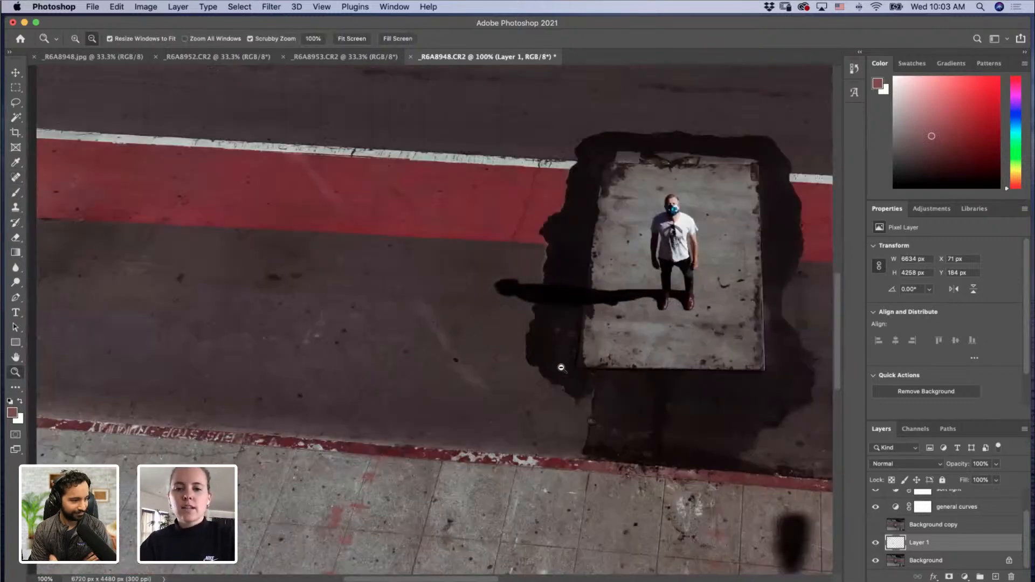
left_click(561, 367, "alt")
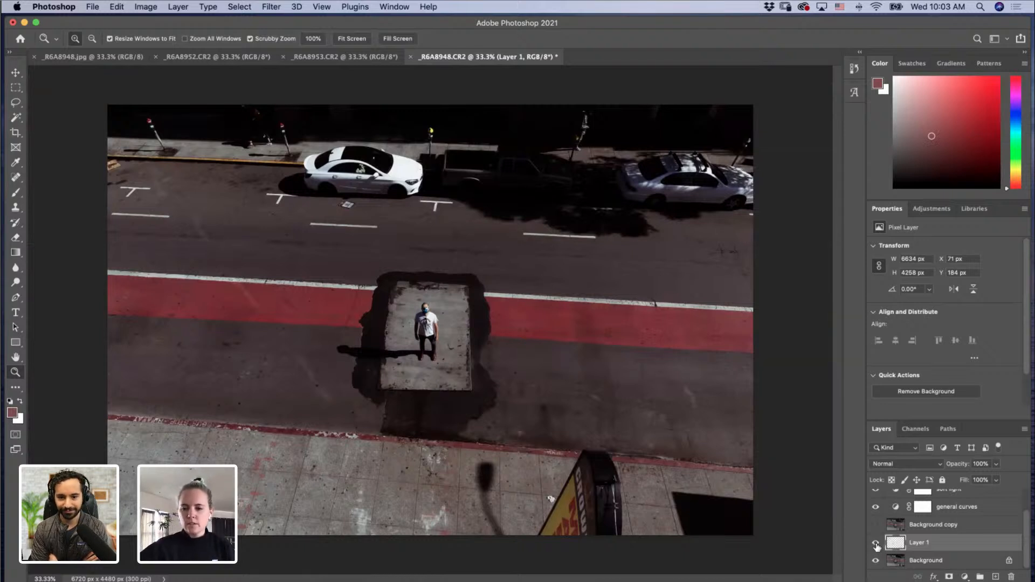
left_click(876, 544)
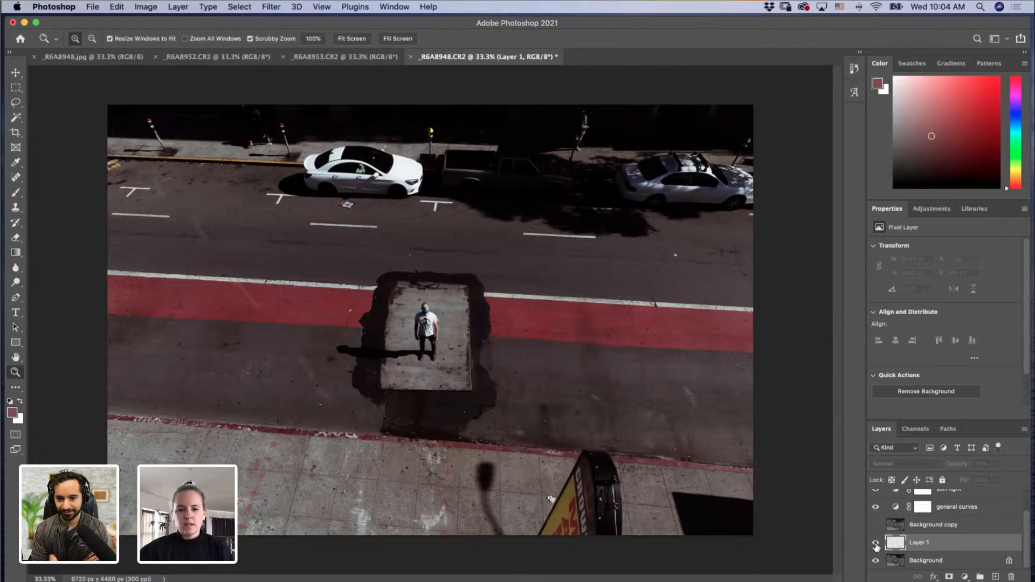
left_click(876, 545)
left_click(876, 544)
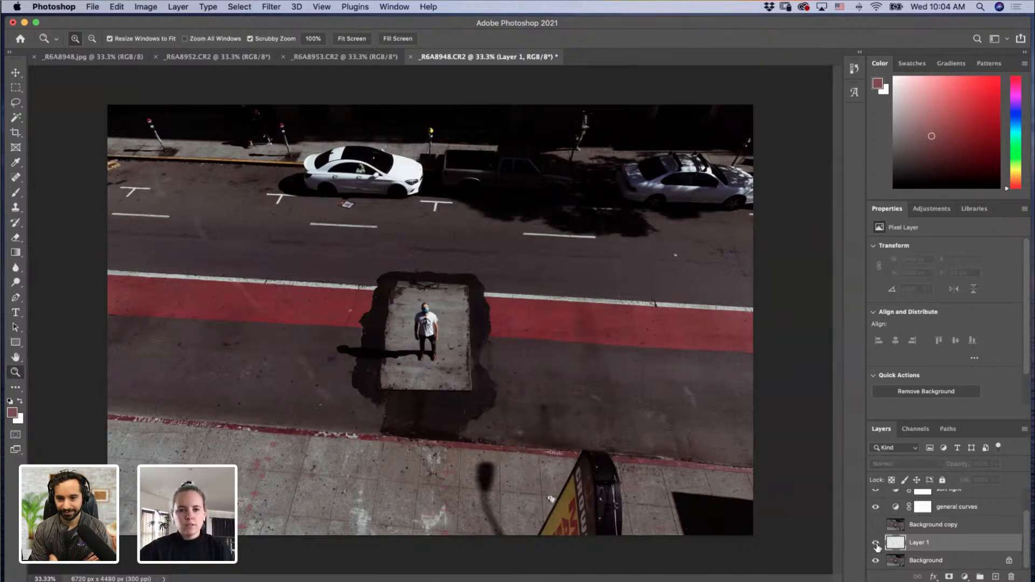
left_click(876, 543)
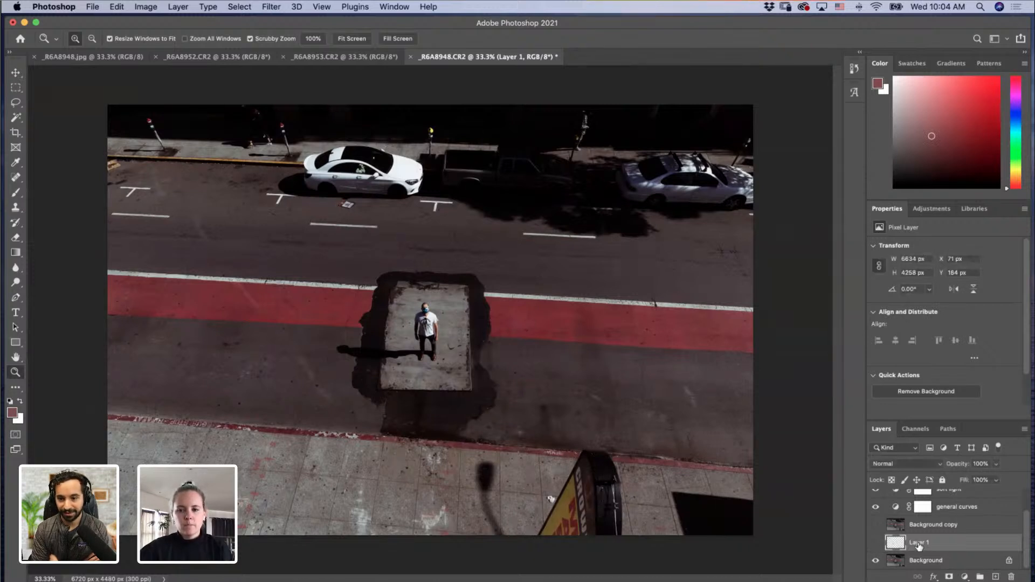
left_click(877, 544)
left_click(876, 544)
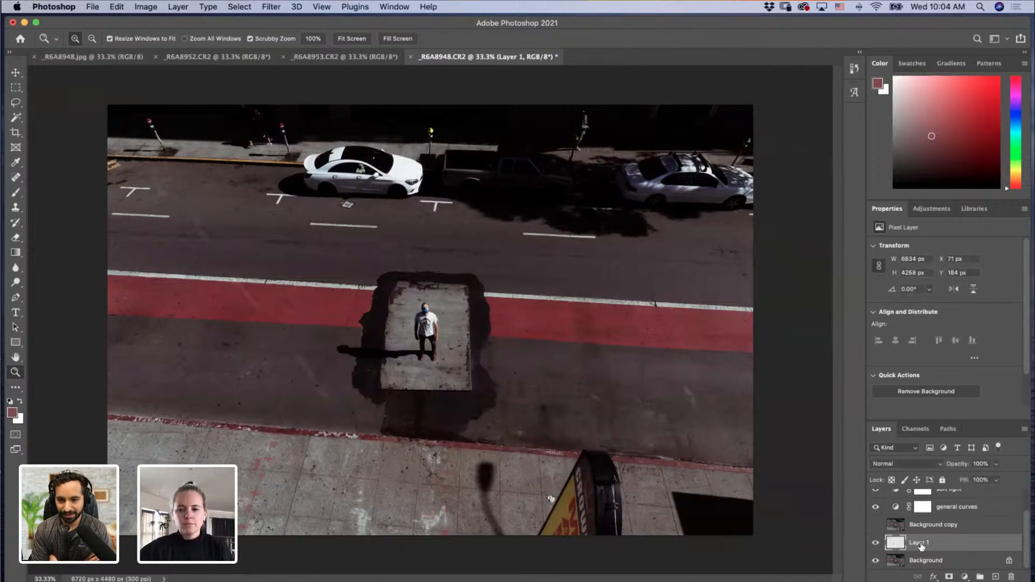
Step: Rename Layer 1 as "clean up"
double_click(924, 542)
type("clean up")
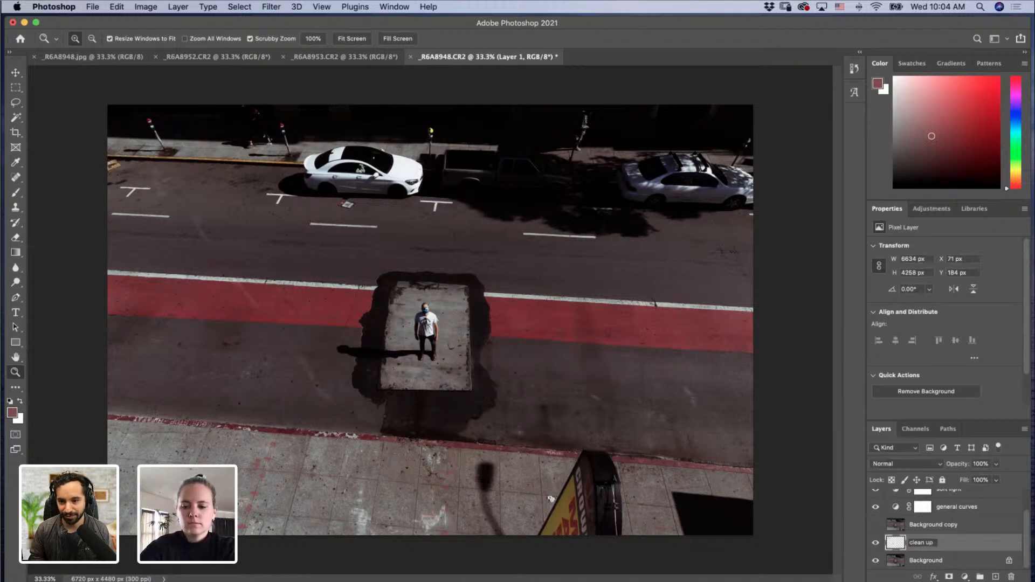
key("Return")
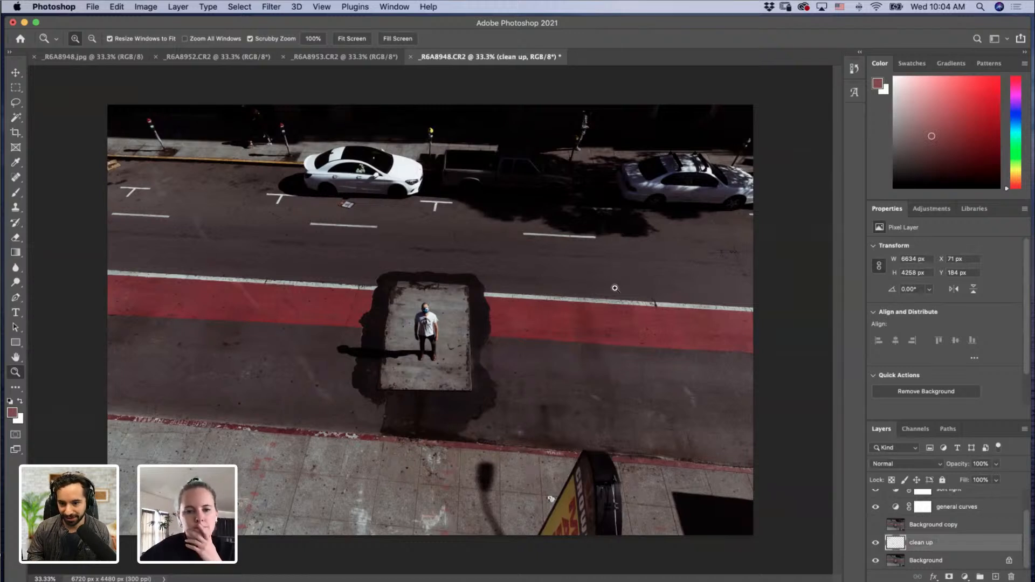
Step: Compare the photo with and without the clean up layer, and delete the Background copy layer holding the red circle marks
left_click(877, 543)
left_click(876, 543)
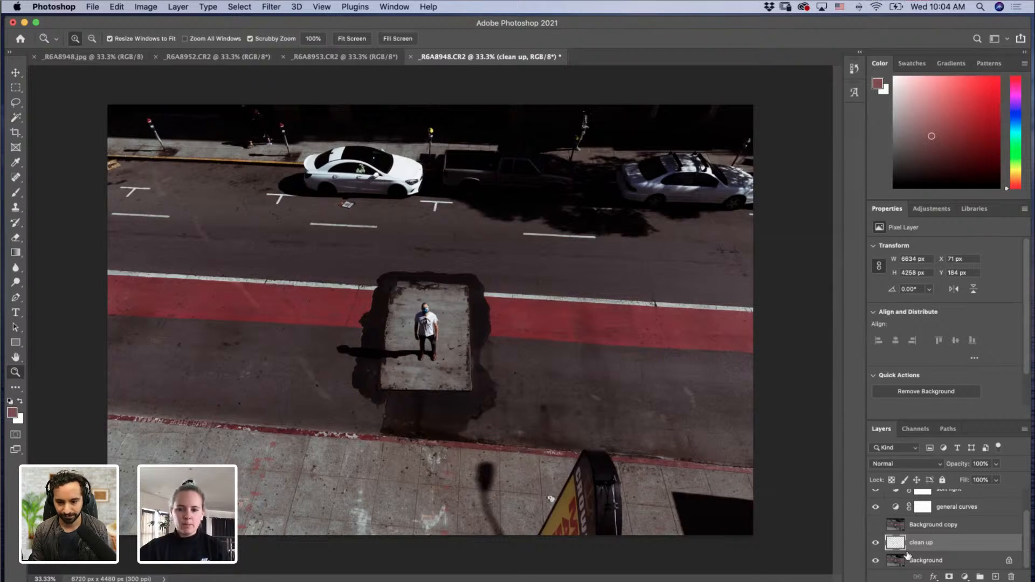
left_click(876, 526)
left_click(876, 526)
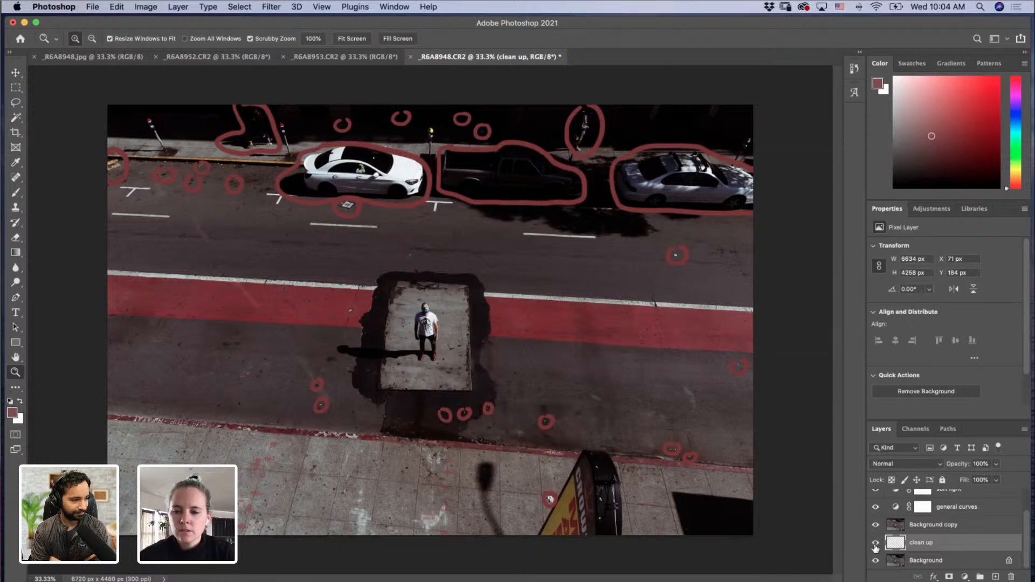
left_click(876, 526)
left_click_drag(962, 525, 1011, 576)
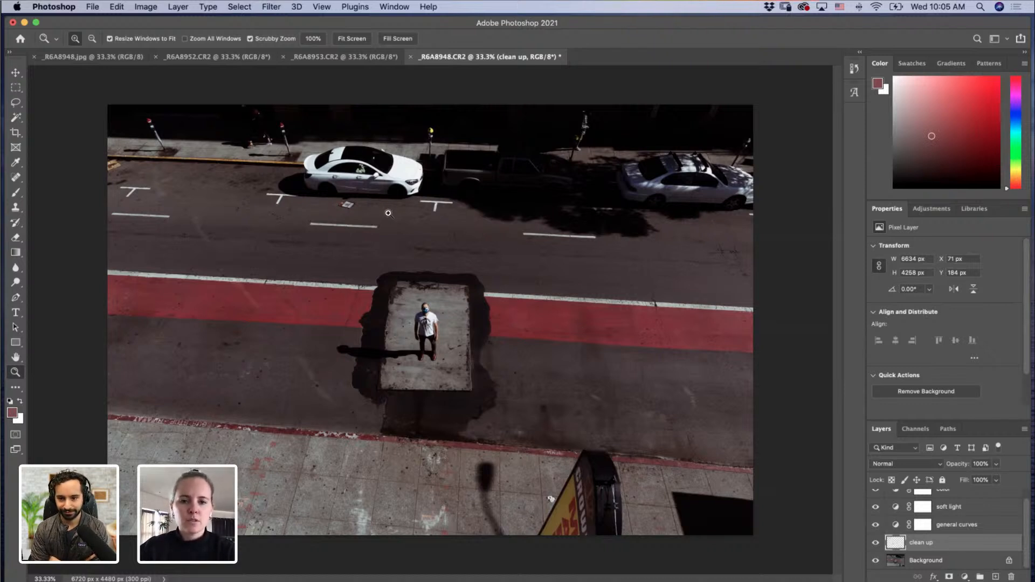
Step: Look over the birds in the source photos _R6A8952.CR2 and _R6A8953.CR2
left_click(225, 58)
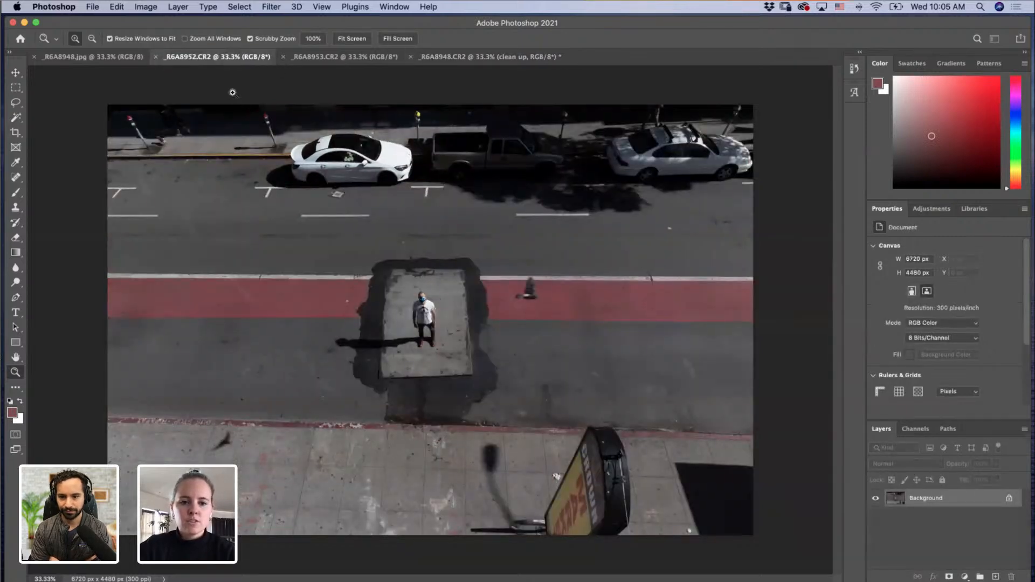
left_click(336, 59)
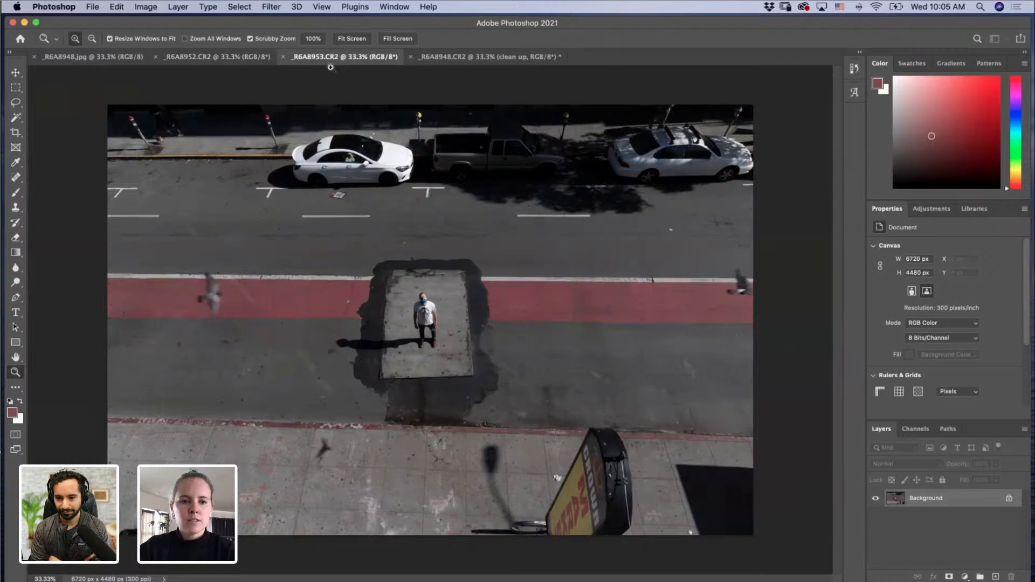
left_click(232, 59)
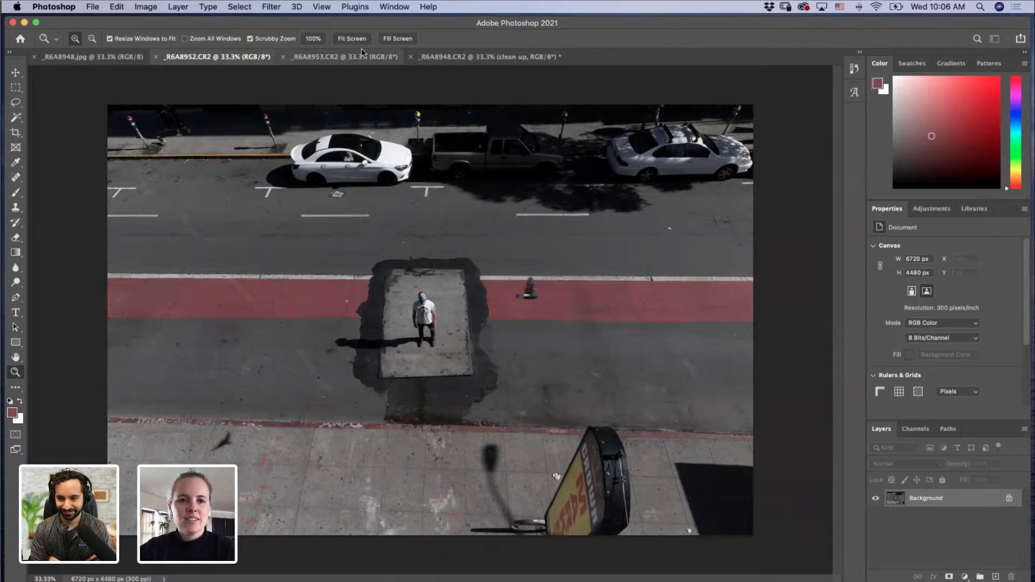
Step: Detach _R6A8953.CR2 into its own floating window and place it low enough to uncover the document behind it
left_click(347, 63)
left_click_drag(348, 63, 107, 235)
key("v")
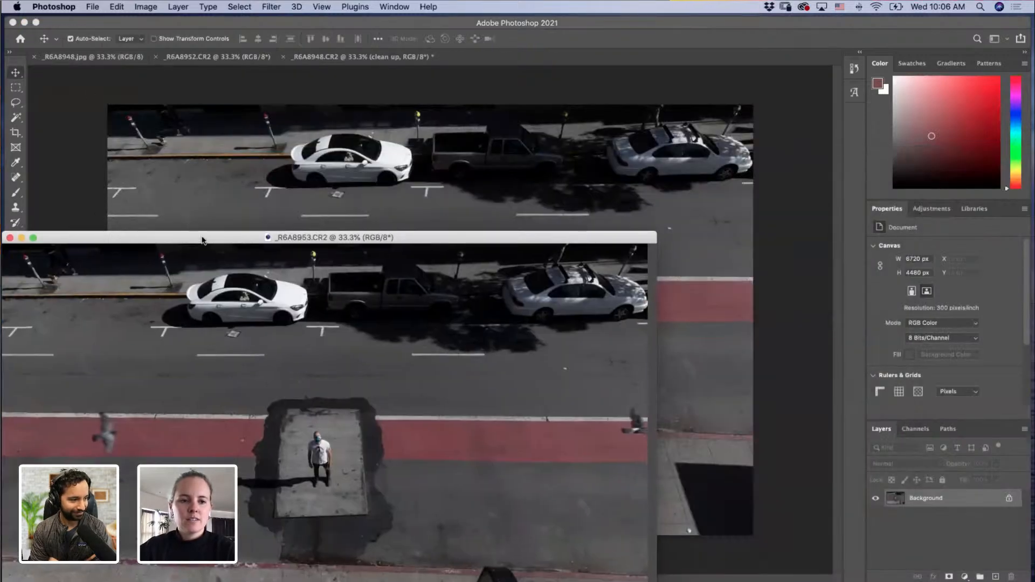
left_click_drag(203, 240, 217, 351)
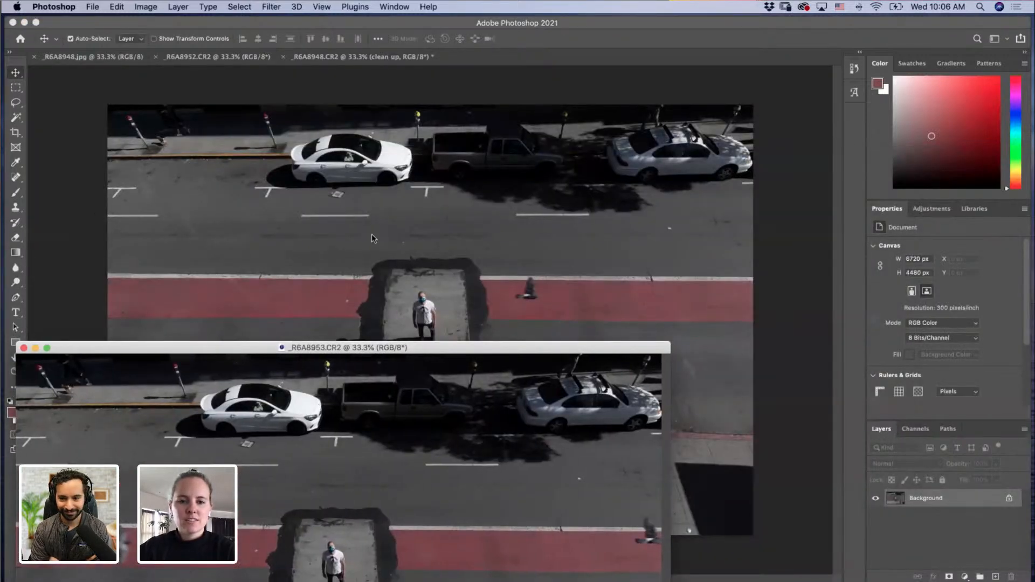
Step: Show _R6A8948.CR2 behind the floating photo and convert the Background of _R6A8953.CR2 into a normal layer named Layer 0
left_click_drag(310, 443, 270, 455)
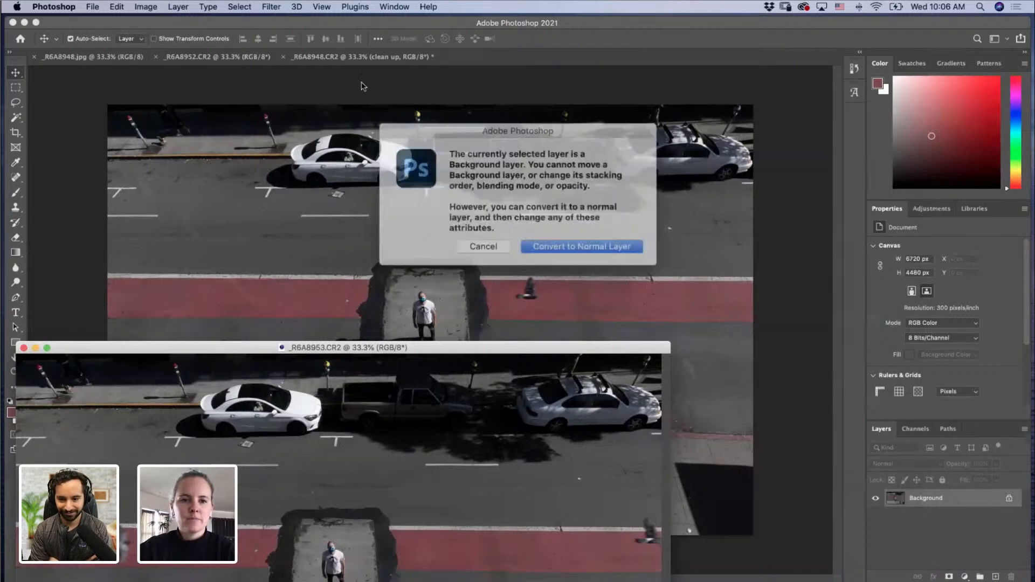
left_click(494, 241)
left_click(362, 56)
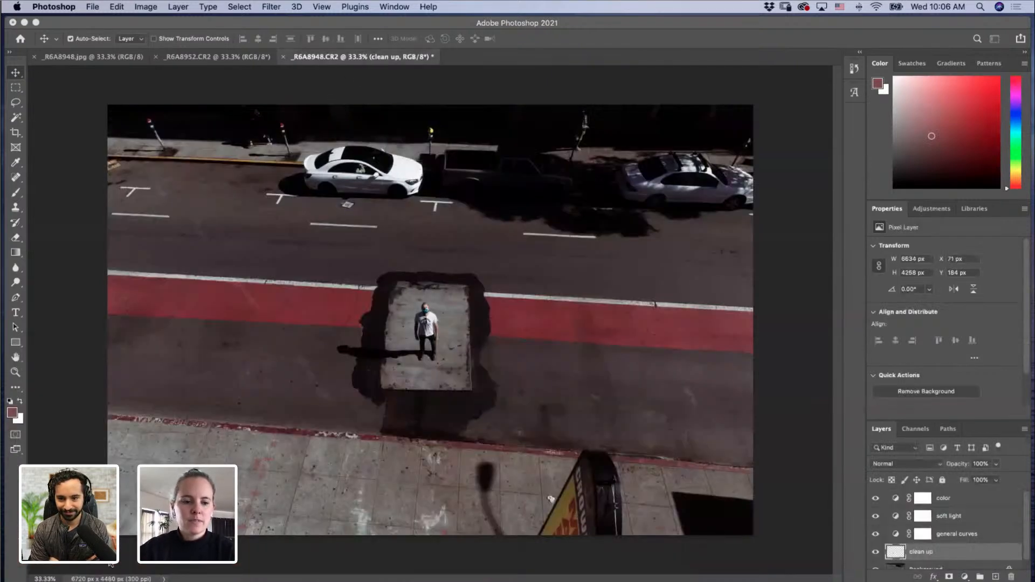
left_click(110, 577)
double_click(938, 501)
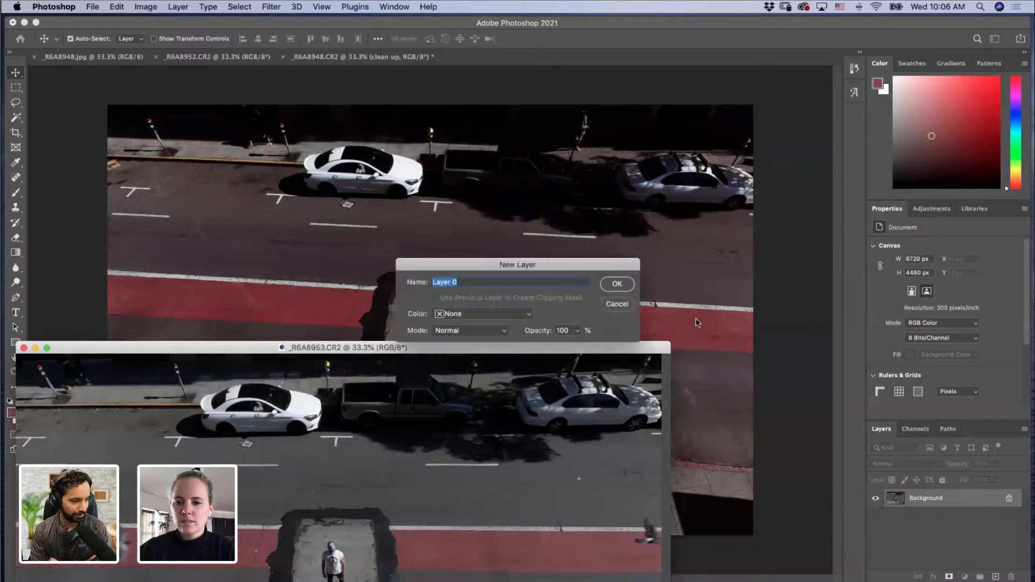
left_click(617, 283)
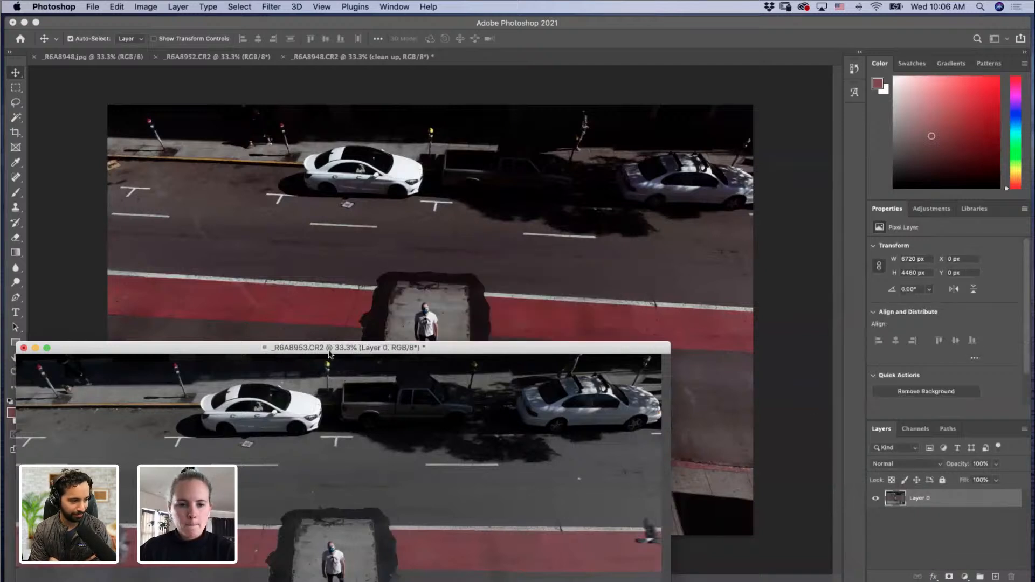
Step: Copy the _R6A8953.CR2 photo layer into _R6A8948.CR2 above the clean up layer and lower its opacity to 61%
left_click_drag(329, 354, 329, 373)
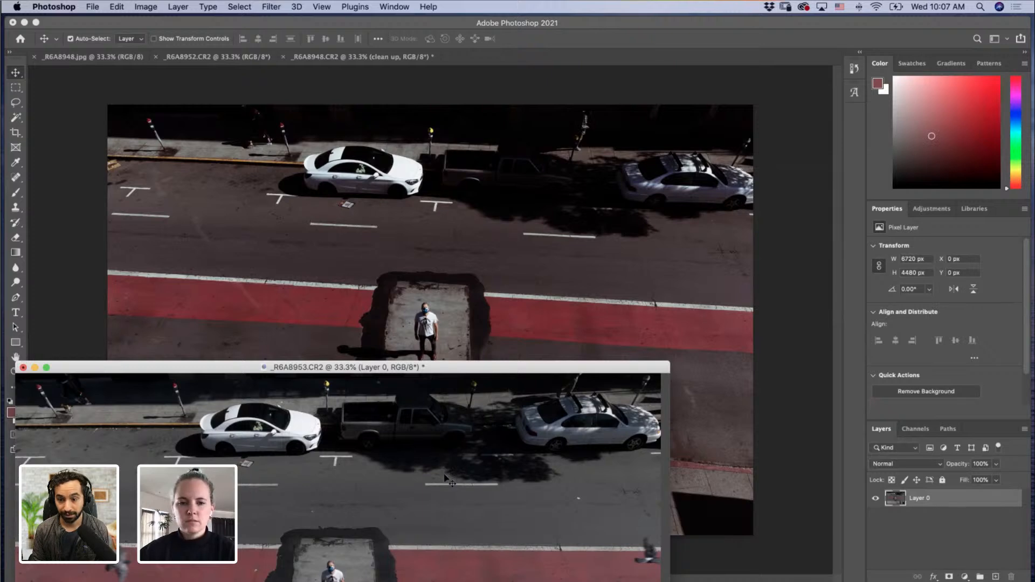
left_click_drag(437, 506, 545, 273)
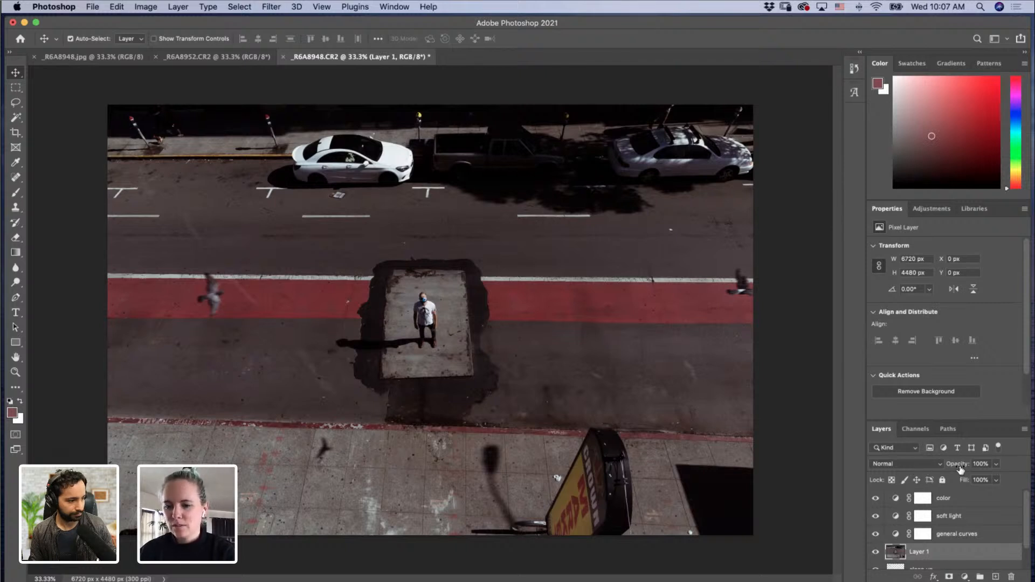
left_click_drag(961, 469, 948, 471)
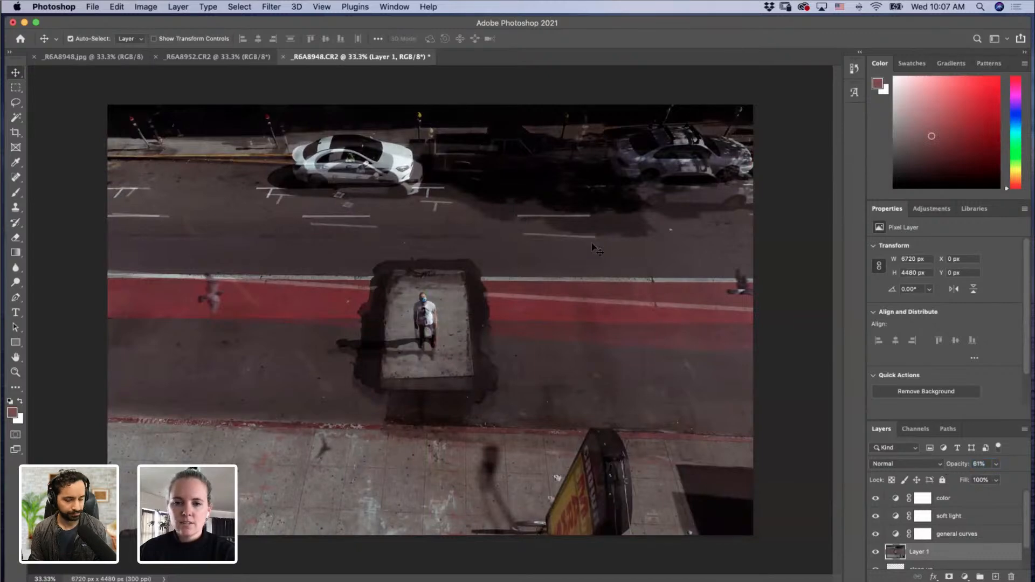
Step: Align the copied bird photo with the street below by moving it, rotating it 2.76° and scaling it to 100.72%
left_click_drag(551, 299, 566, 280)
key("super+t")
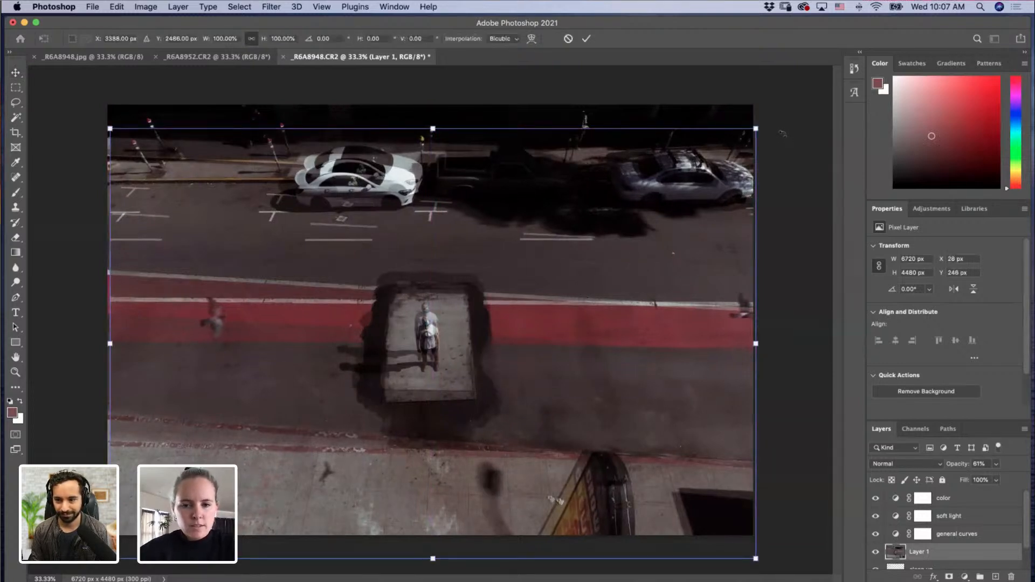
left_click_drag(781, 134, 786, 152)
left_click_drag(565, 399, 602, 357)
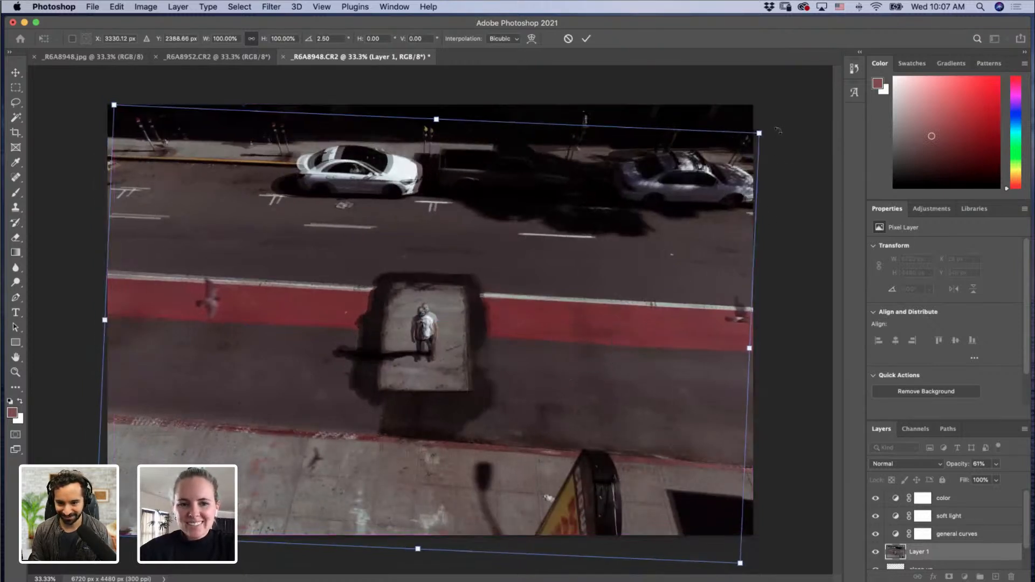
left_click_drag(776, 132, 781, 131)
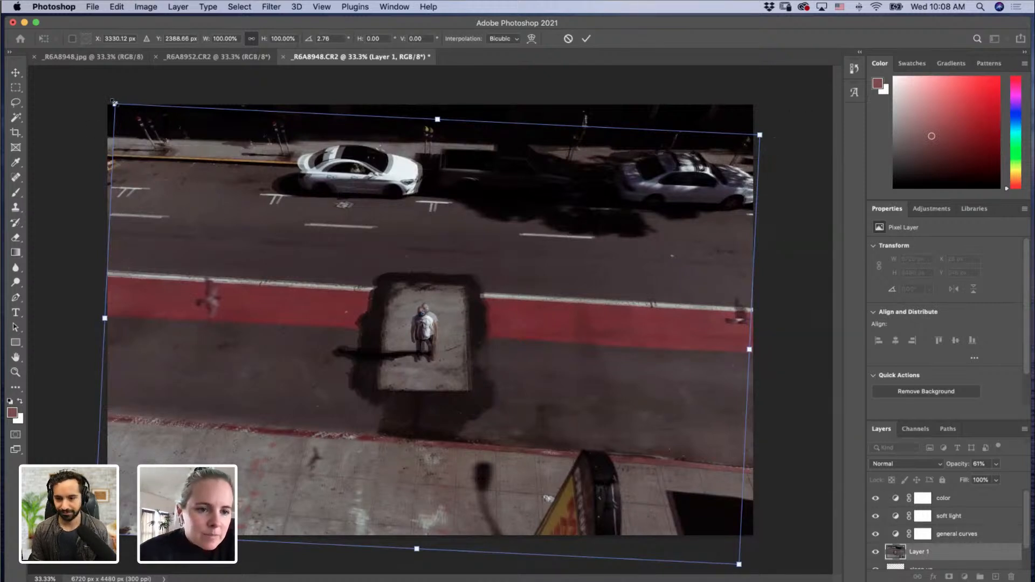
left_click_drag(110, 100, 111, 100)
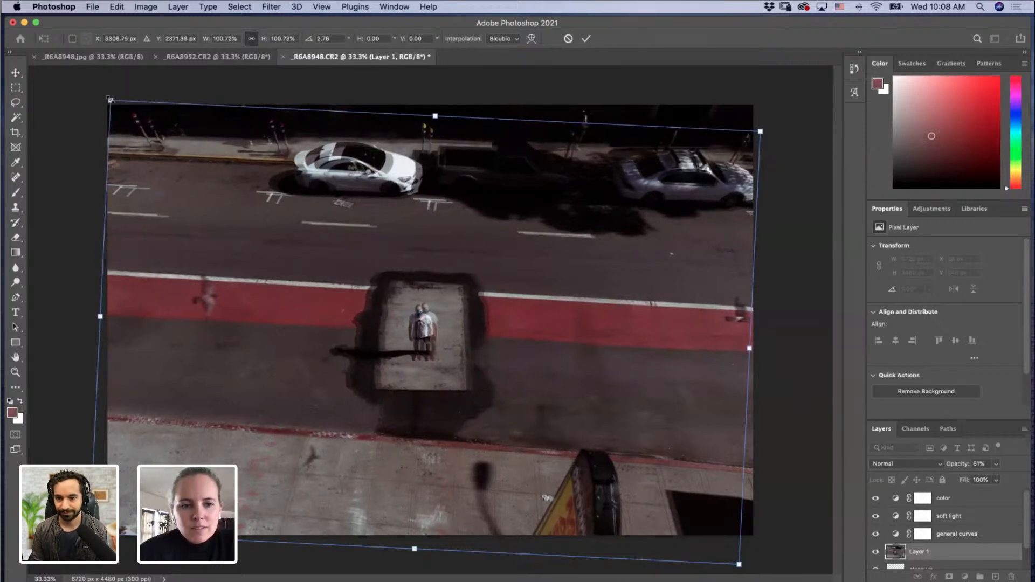
key("Return")
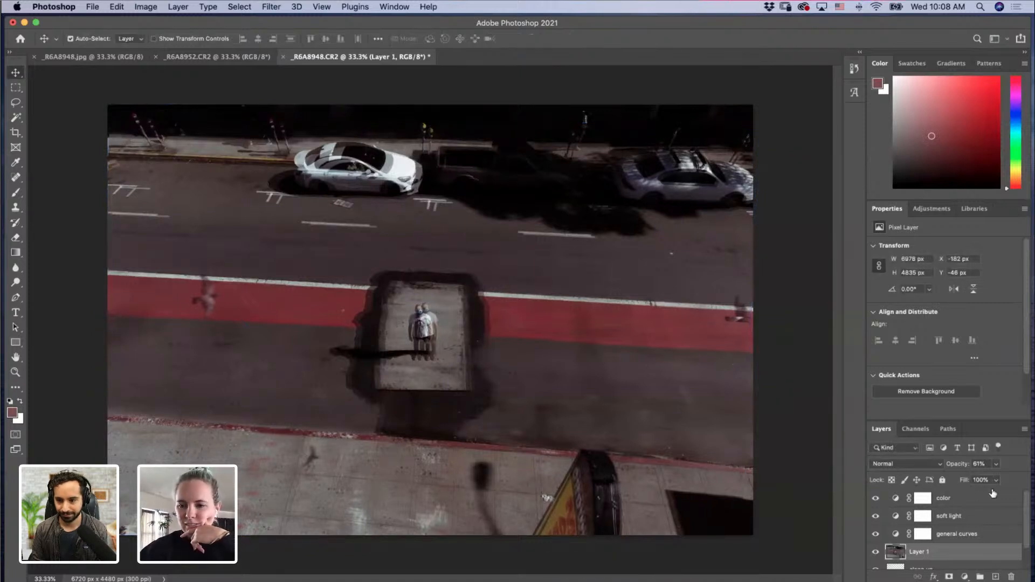
Step: Restore the aligned photo layer's opacity to 100% and rename the layer birds1
left_click_drag(956, 470, 1014, 491)
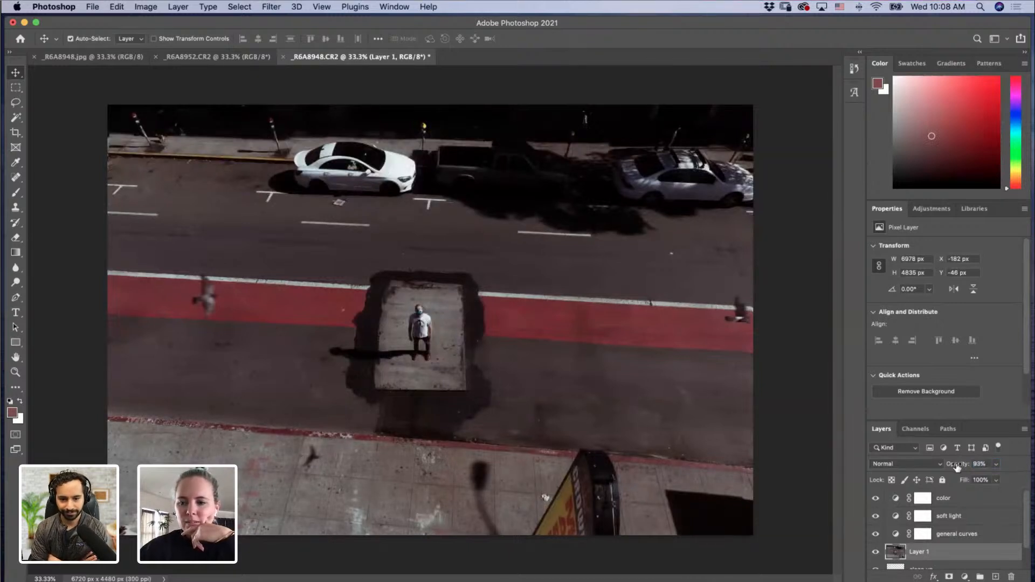
left_click_drag(1029, 515, 1029, 545)
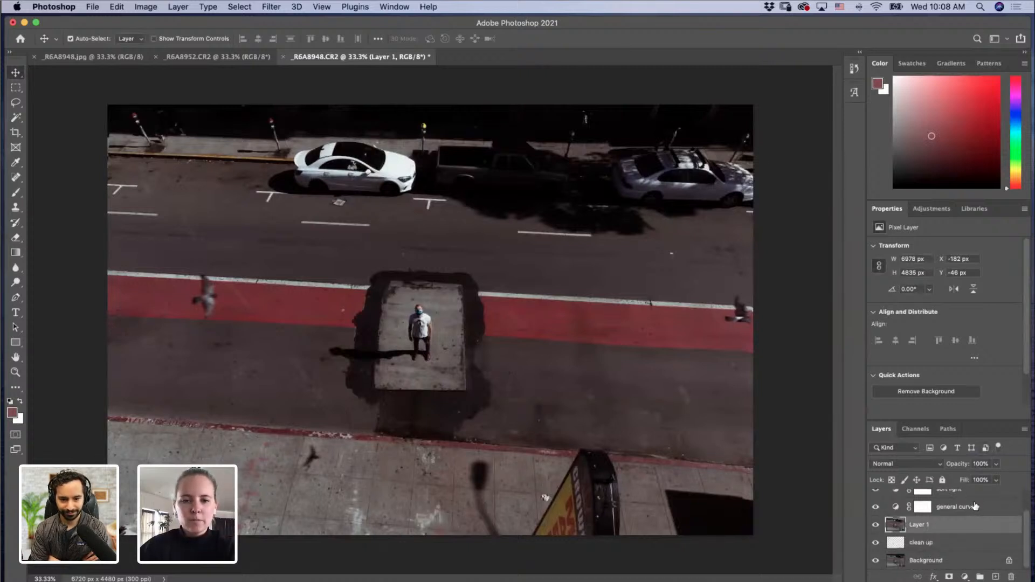
double_click(920, 524)
type("birds1")
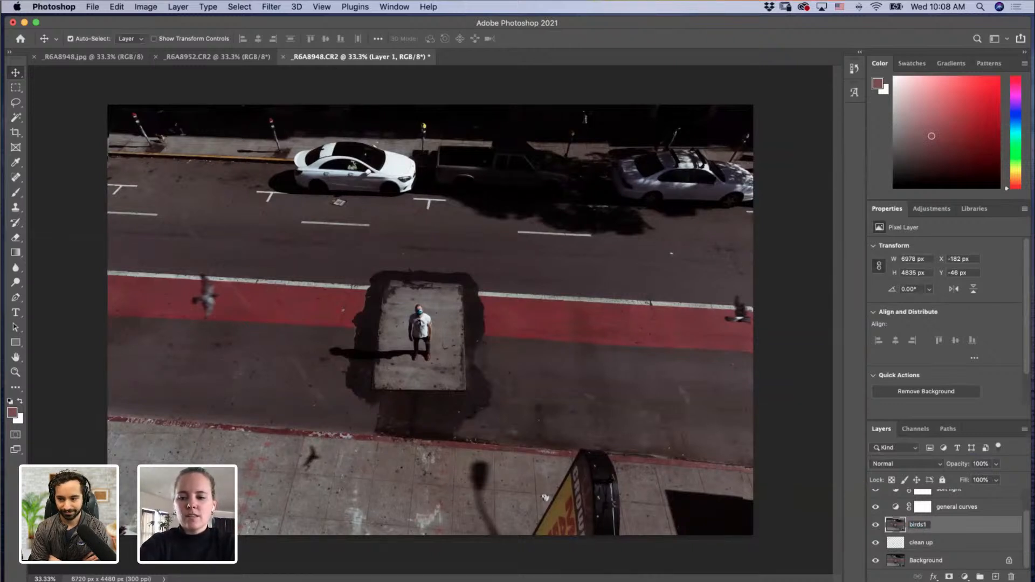
key("Return")
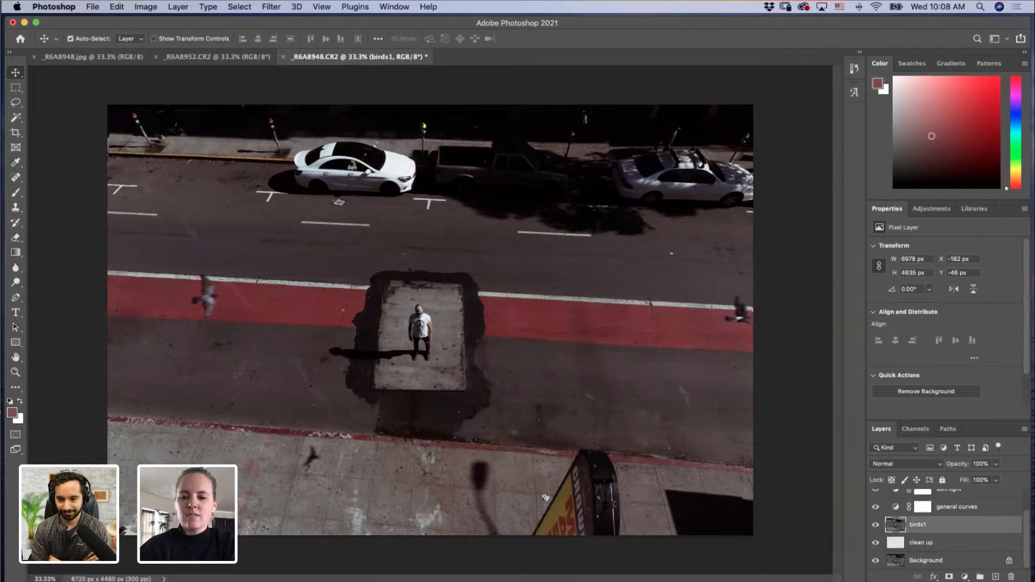
Step: Hide birds1 with an inverted layer mask and paint white to reveal its two birds over the red lane, using brush sizes 451 and 532
left_click(949, 577)
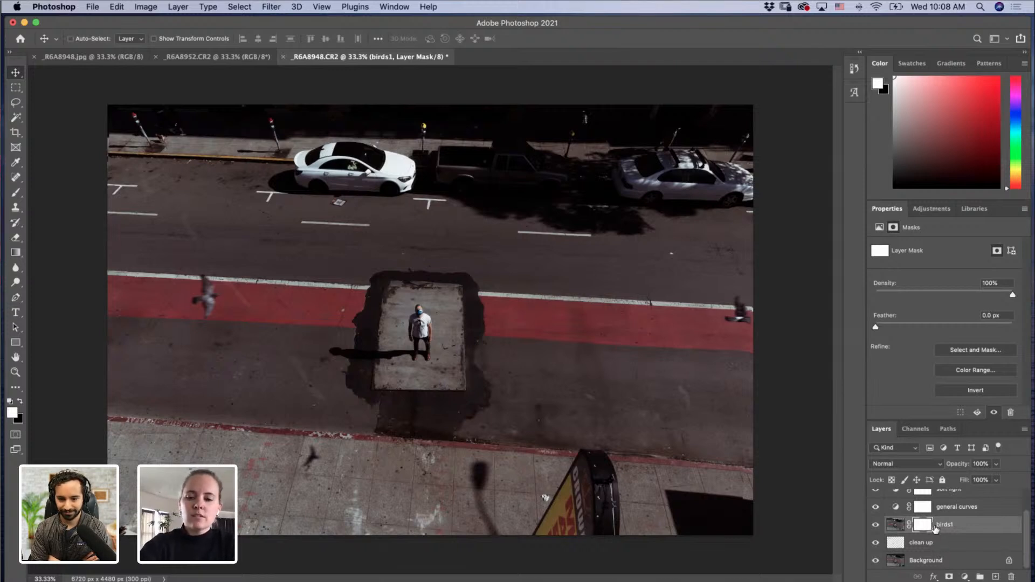
key("super+i")
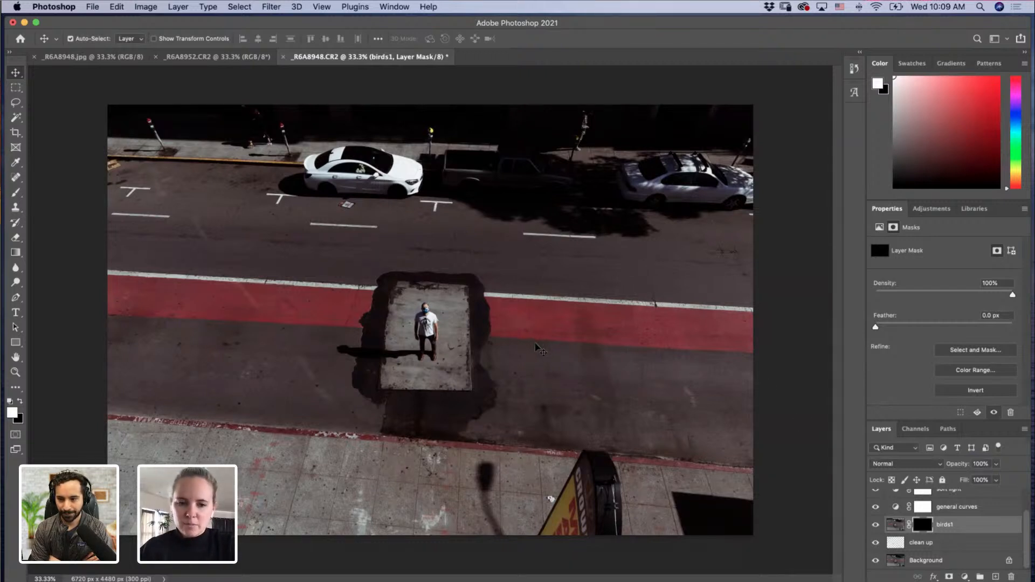
key("b")
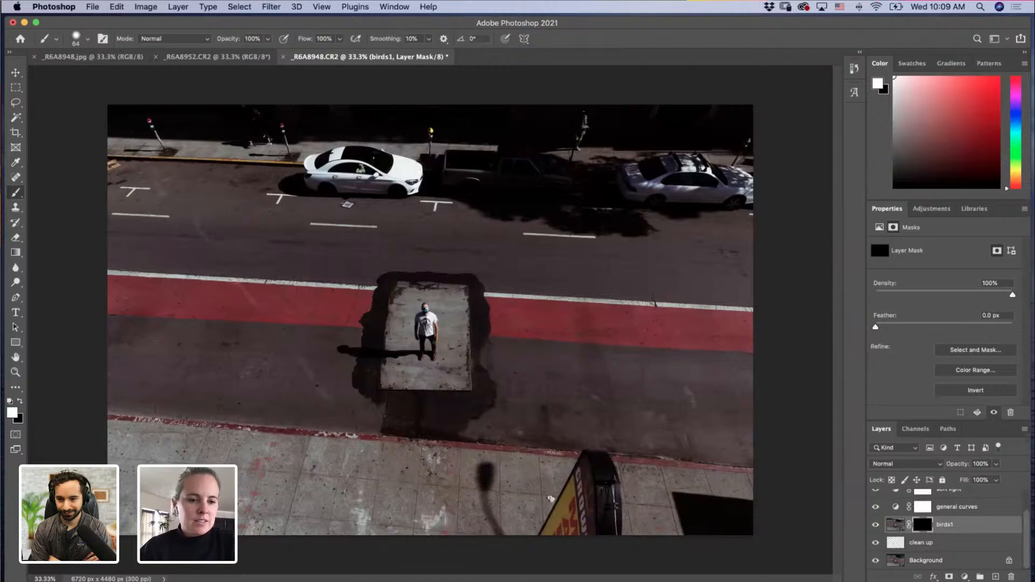
left_click_drag(295, 375, 337, 376)
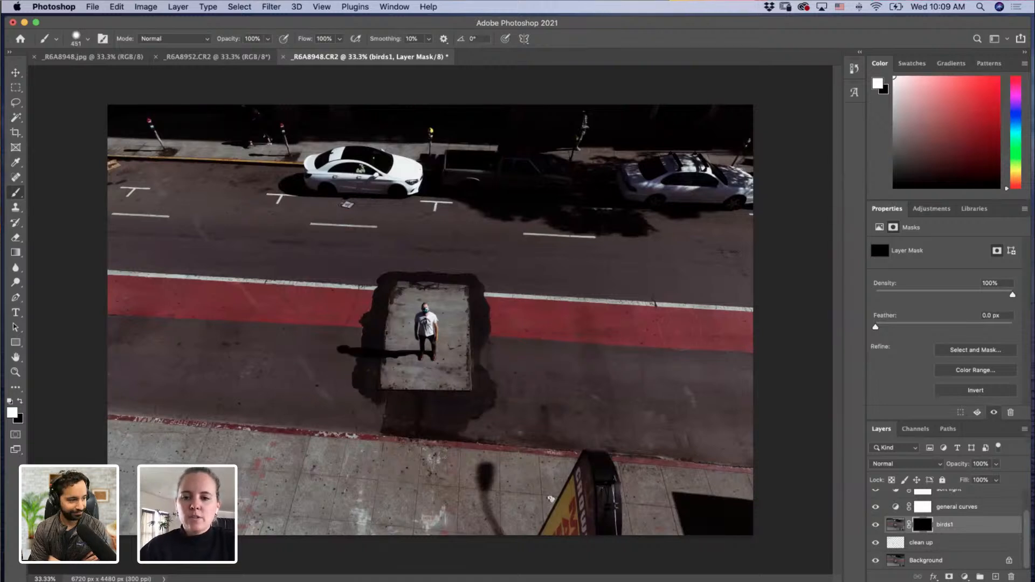
left_click_drag(737, 305, 750, 301)
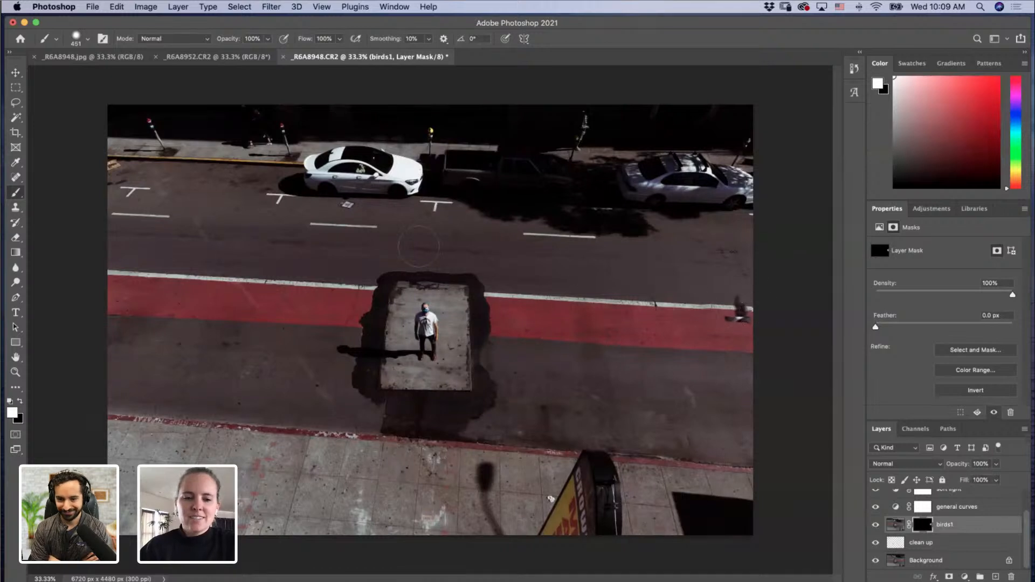
left_click_drag(319, 316, 326, 316)
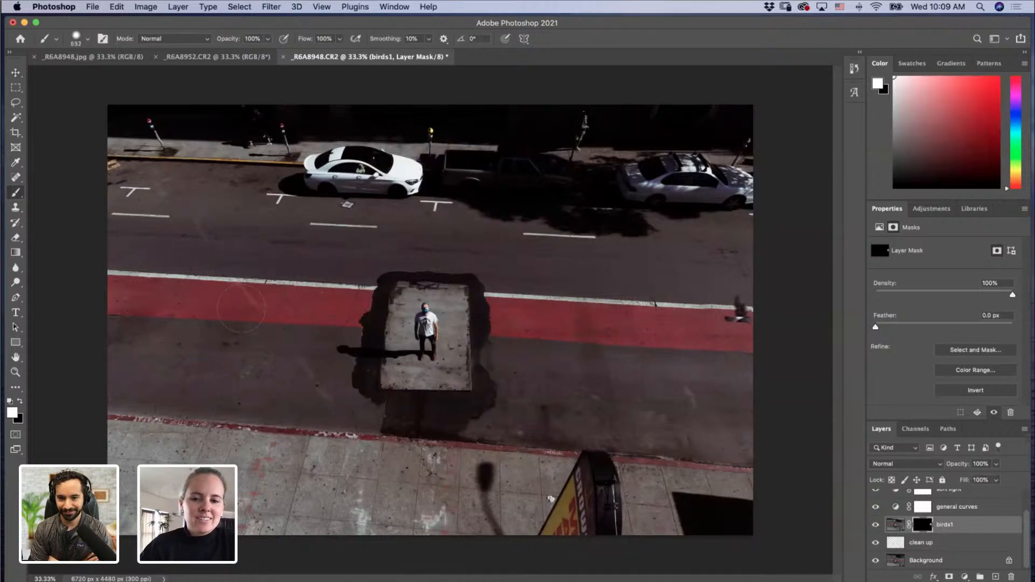
left_click_drag(214, 284, 197, 300)
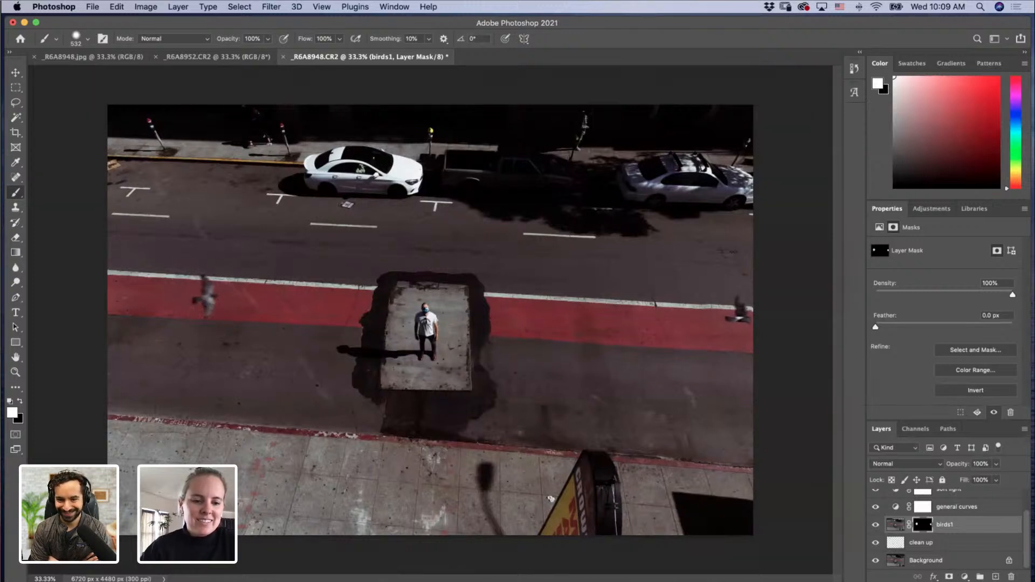
Step: Check the _R6A8953.CR2 photo for the remaining bird and paint it in on the birds1 mask over the sidewalk, using brush size 329
left_click(227, 580)
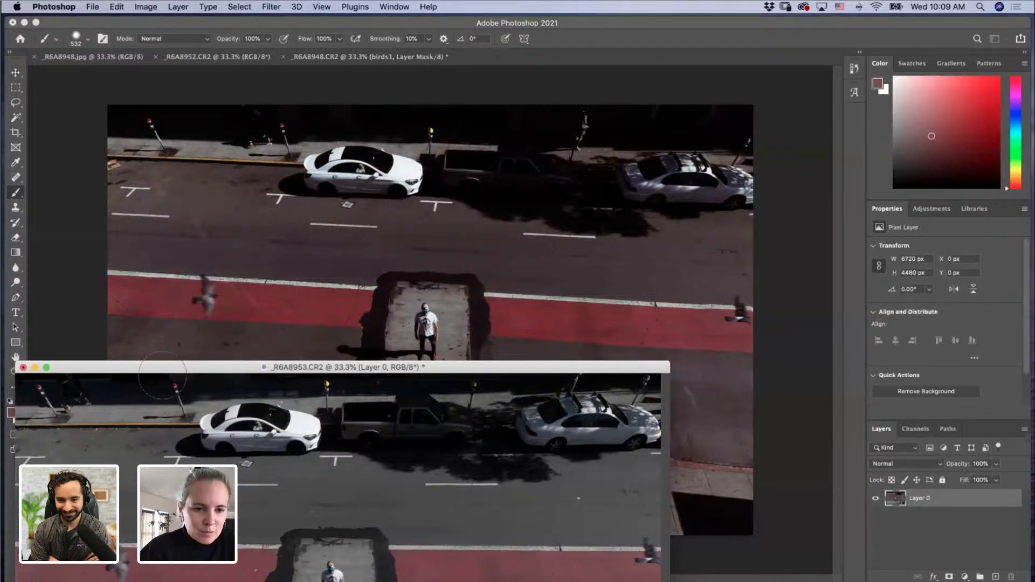
left_click_drag(158, 370, 168, 171)
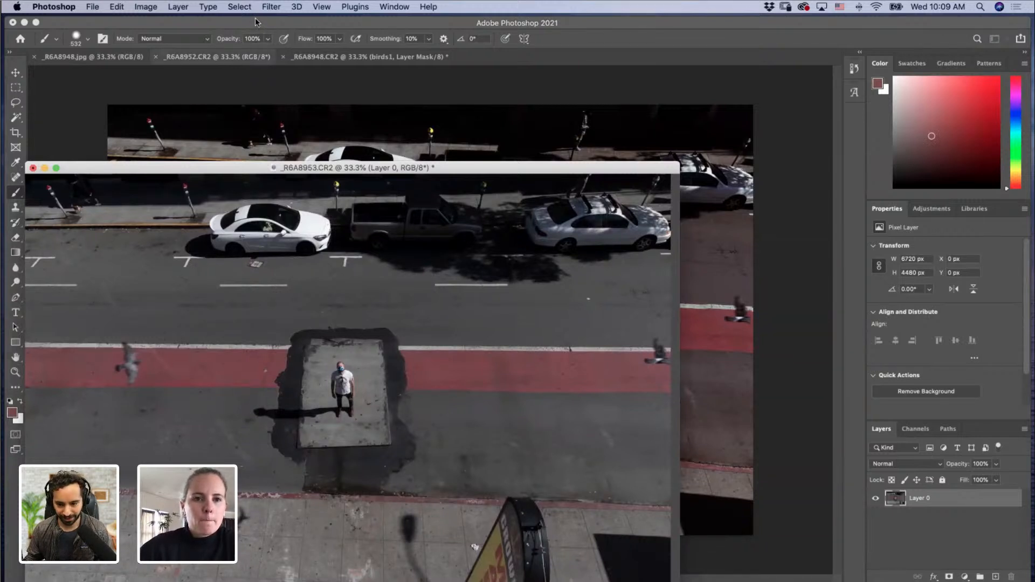
left_click_drag(218, 173, 222, 229)
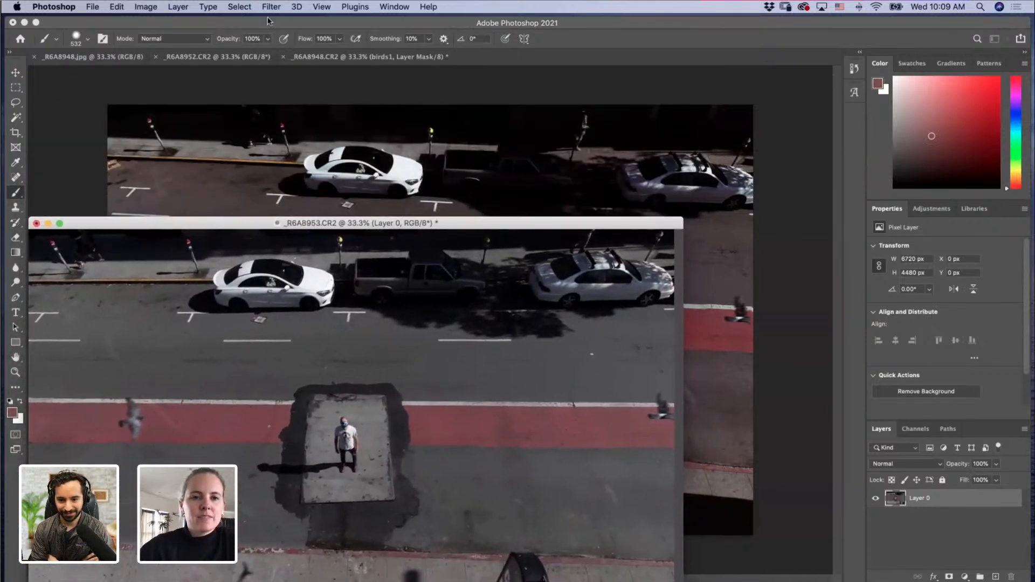
left_click(266, 22)
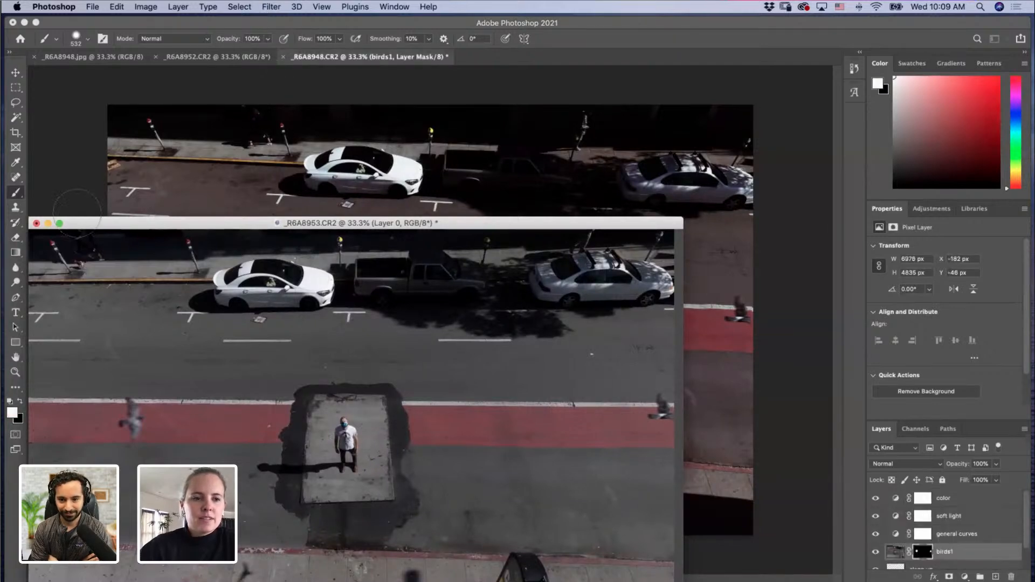
left_click(48, 224)
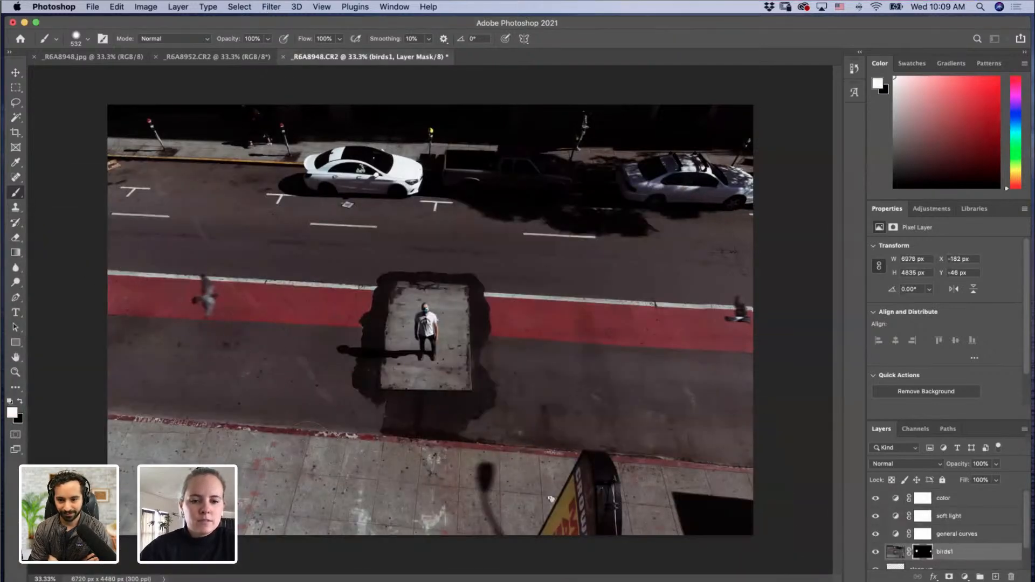
left_click_drag(340, 464, 304, 458)
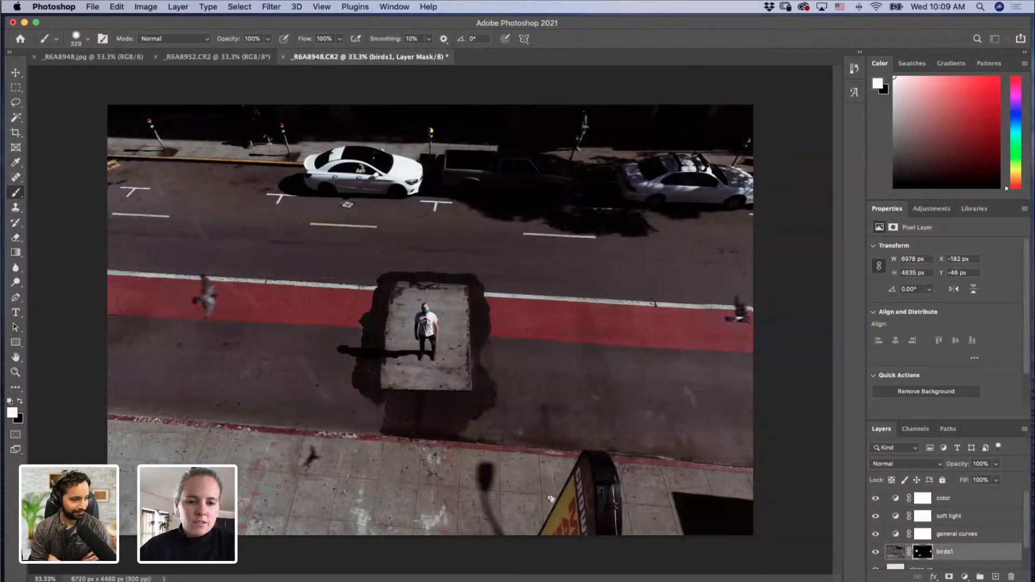
Step: Paint black on the birds1 mask around the sidewalk bird with brush size 64 to hide the mismatched pavement
key("z")
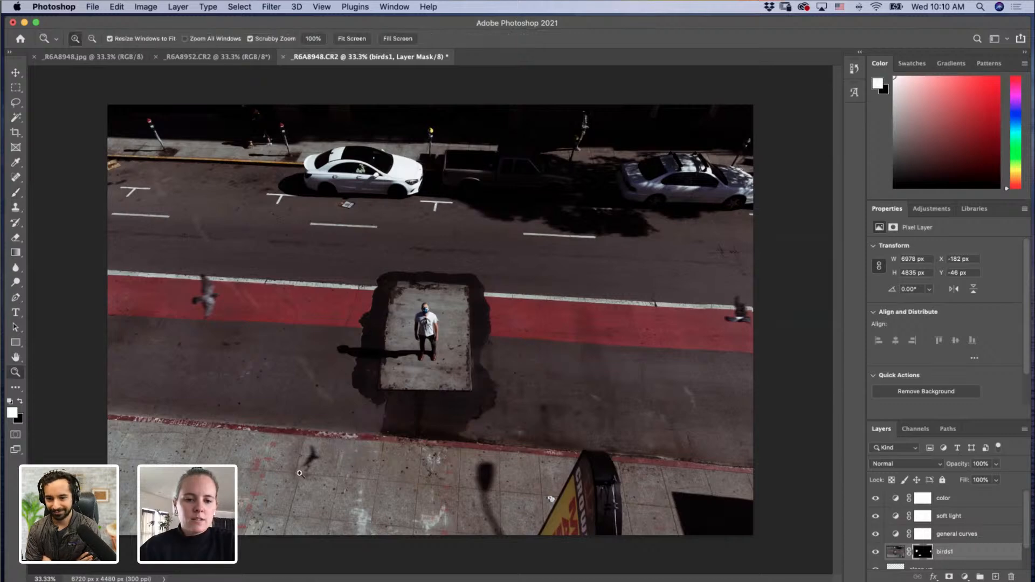
left_click(300, 474)
left_click(318, 475)
left_click(334, 476)
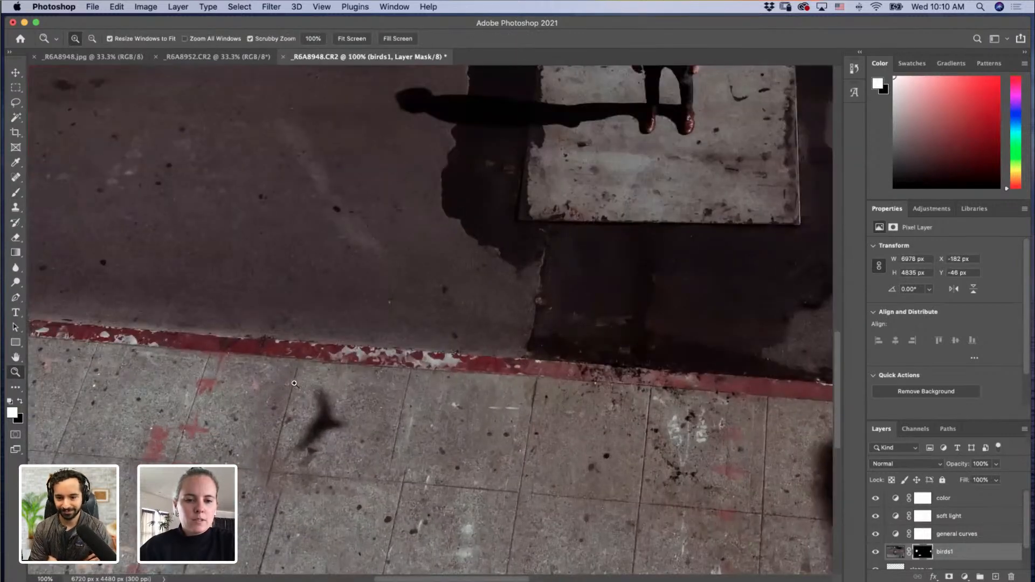
left_click_drag(281, 508, 371, 390)
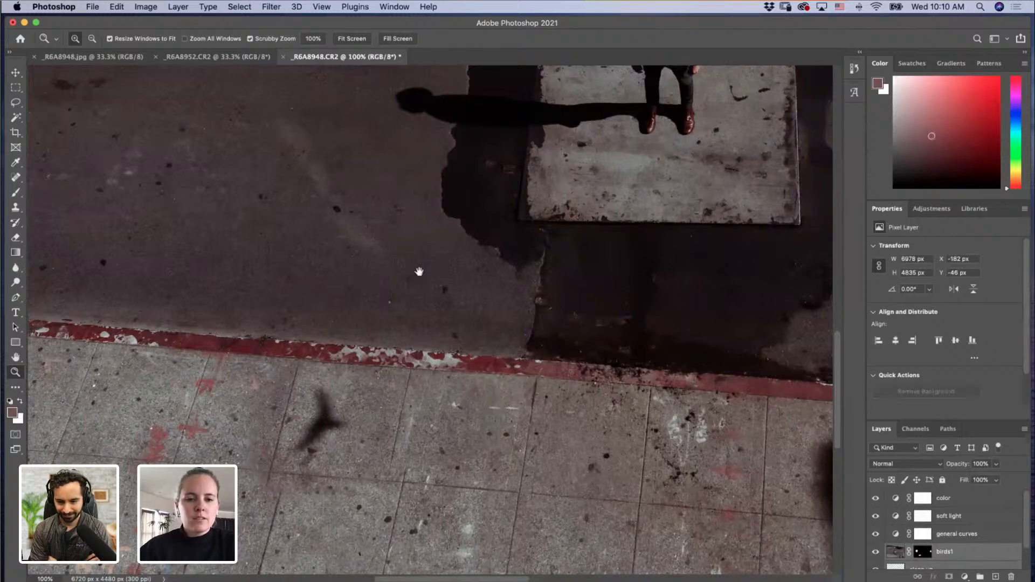
scroll(393, 277, "down", 5)
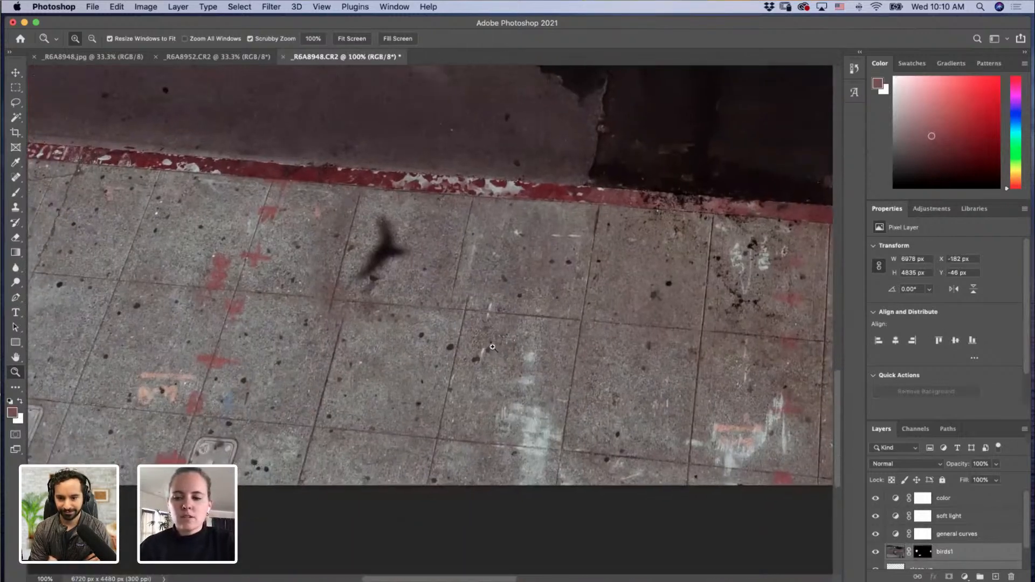
key("x")
key("x")
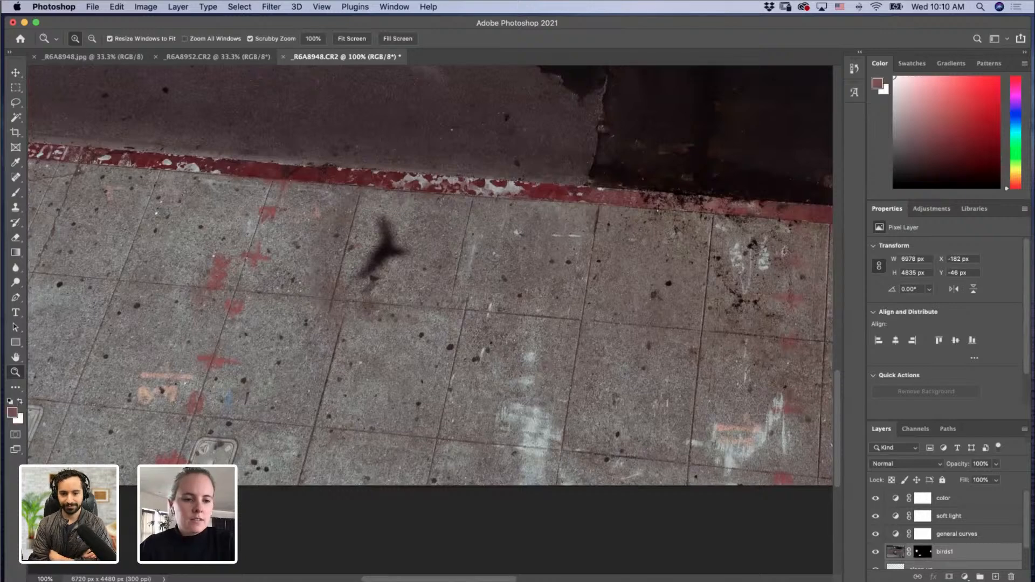
left_click(10, 401)
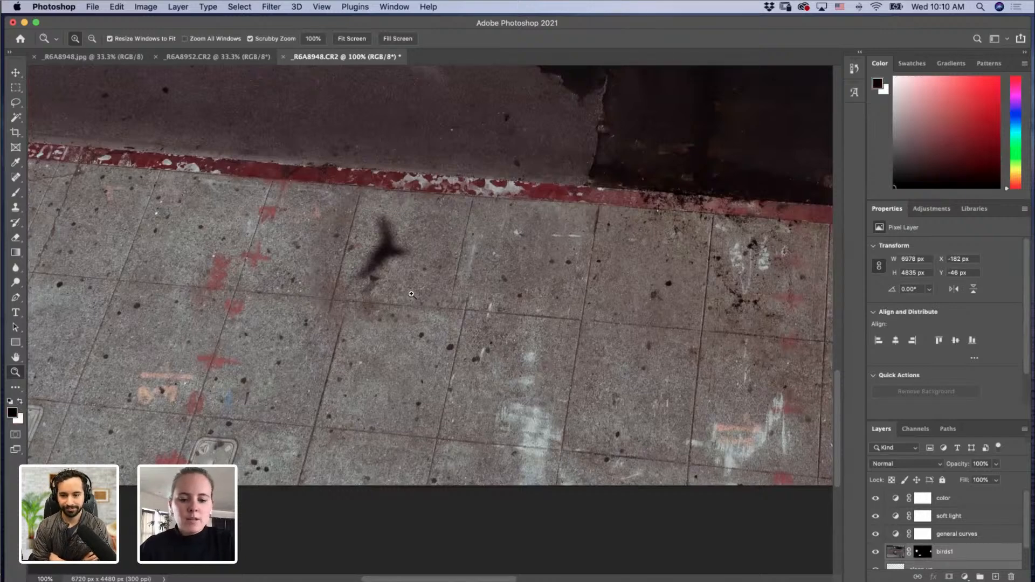
key("b")
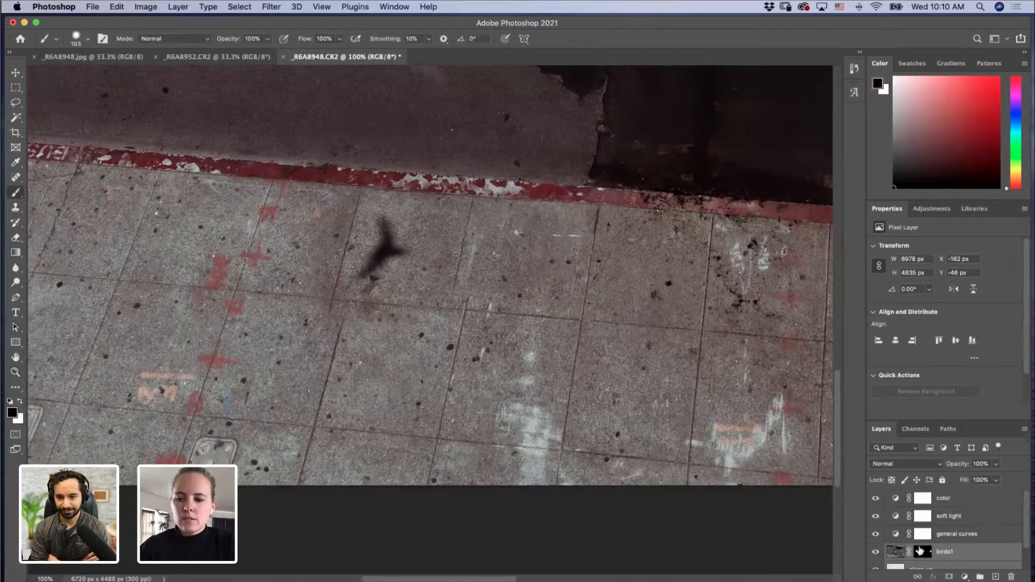
left_click(921, 551)
key("x")
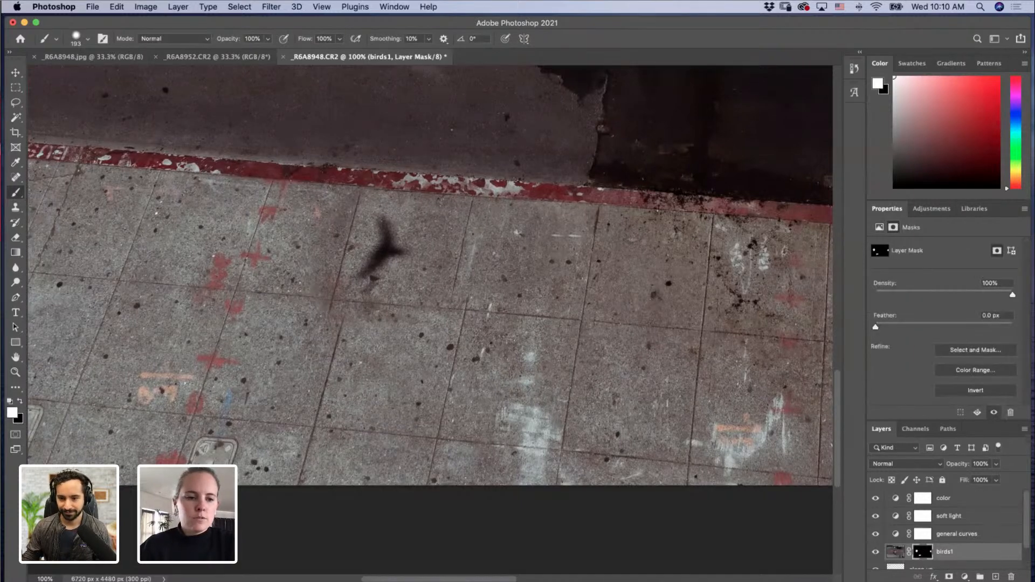
left_click(20, 401)
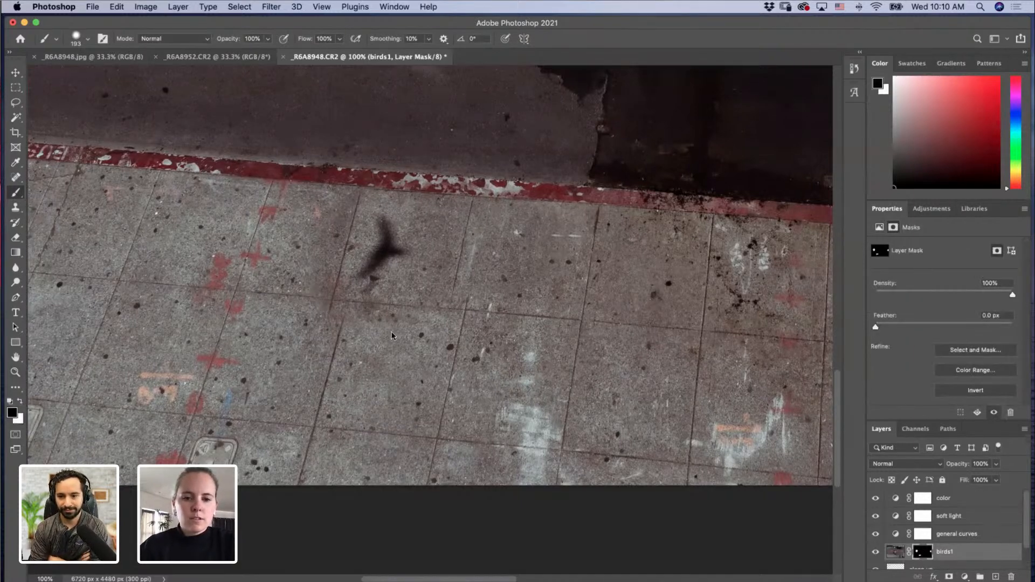
left_click_drag(396, 333, 371, 334)
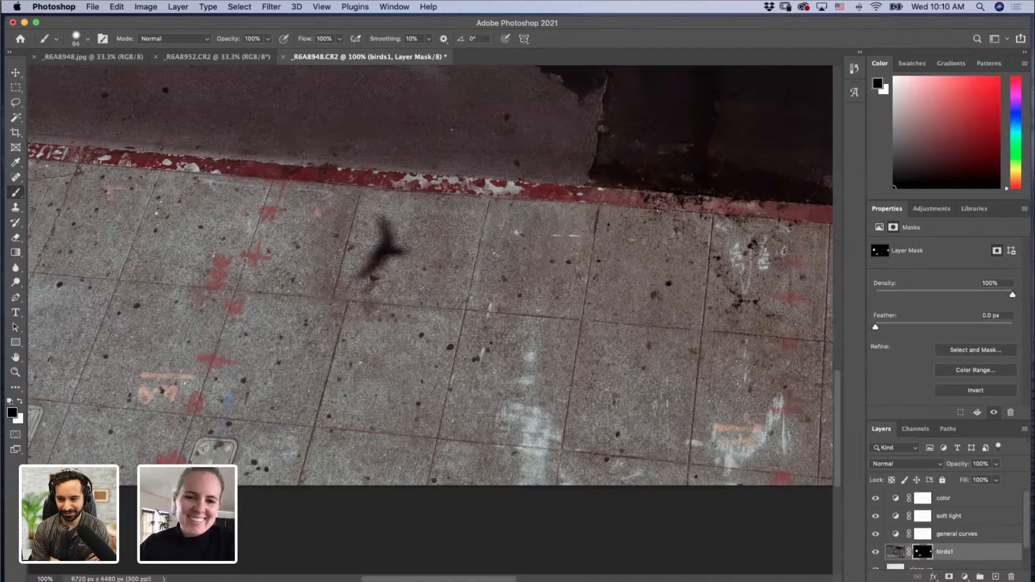
Step: Switch the birds1 mask brush back to white and set its size to 166
key("z")
left_click(555, 332, "alt")
left_click(556, 333, "alt")
left_click(557, 334, "alt")
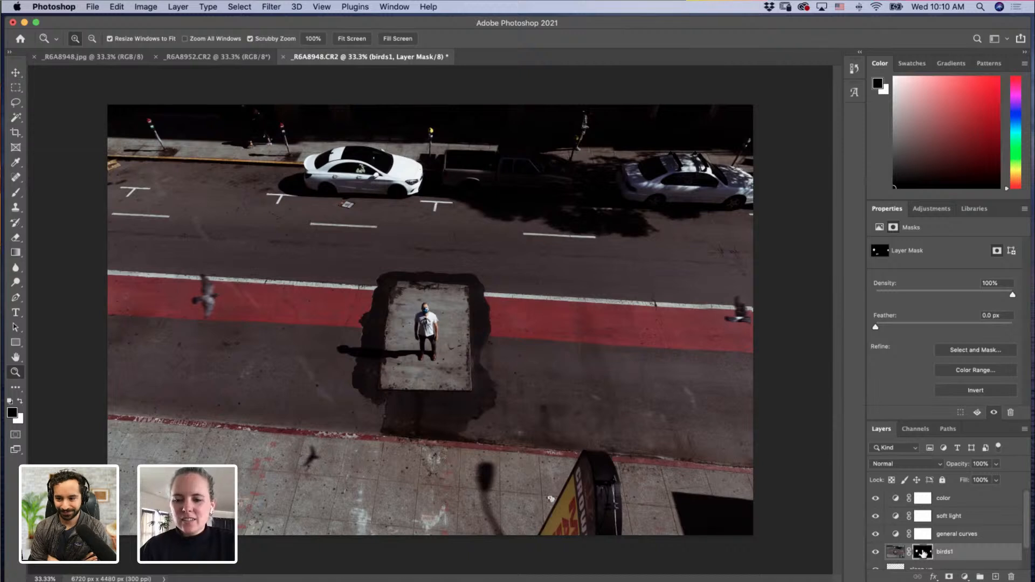
key("b")
key("x")
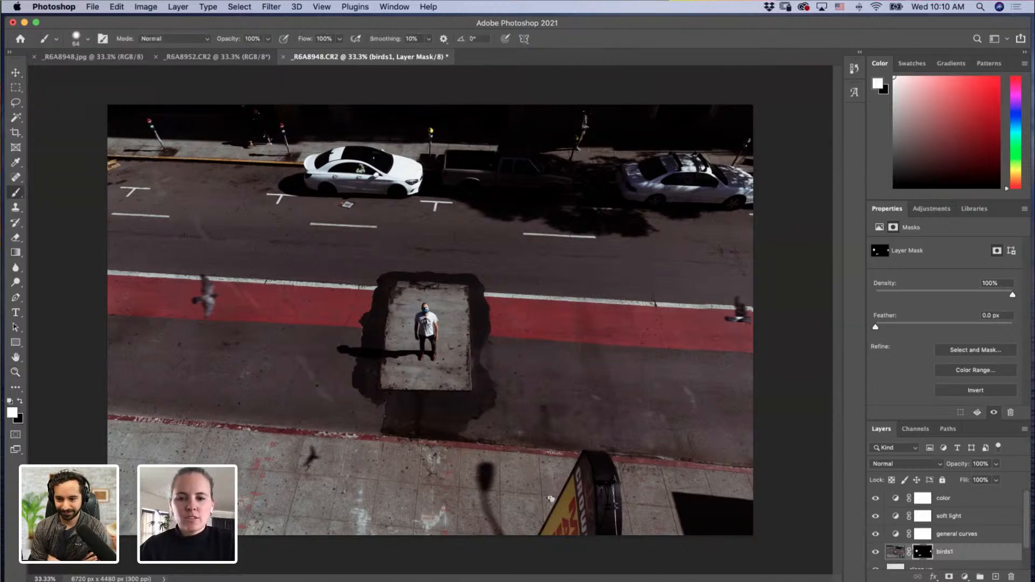
left_click_drag(710, 347, 721, 347)
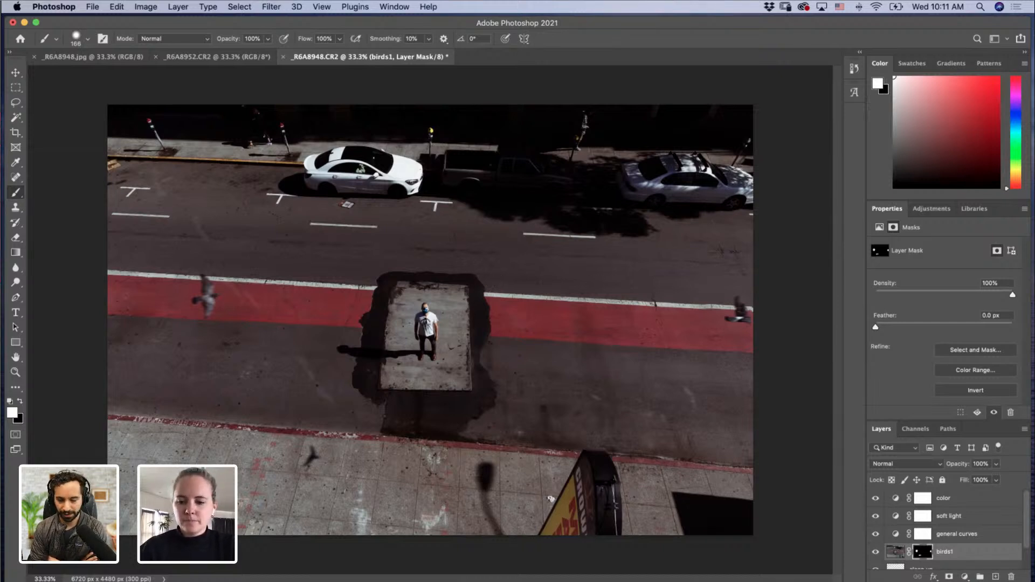
Step: Dock the floating _R6A8953.CR2 window with the other documents and place _R6A8948.CR2 after it
left_click(786, 581)
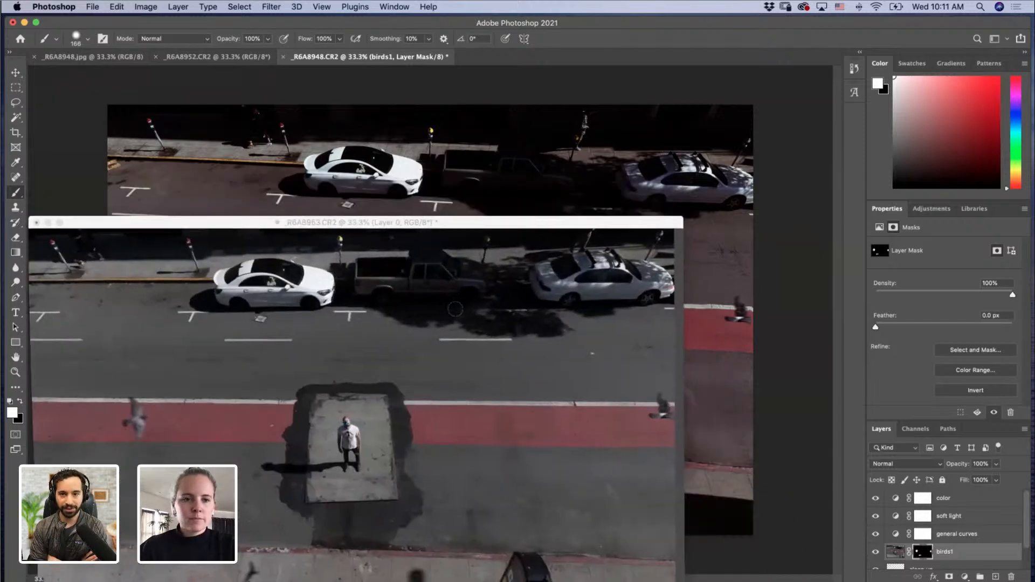
left_click_drag(172, 217, 156, 59)
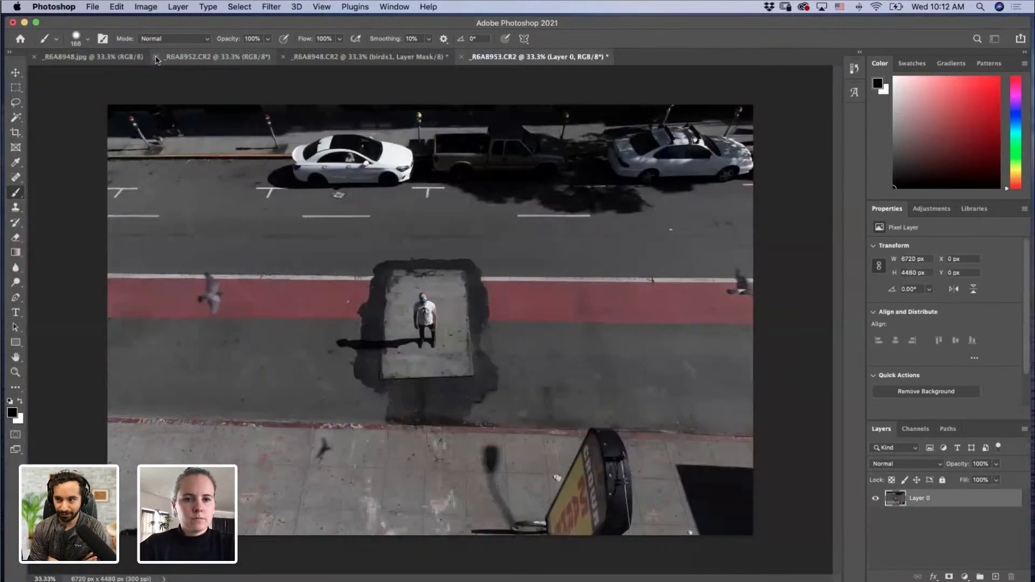
left_click(413, 59)
left_click_drag(384, 62, 444, 58)
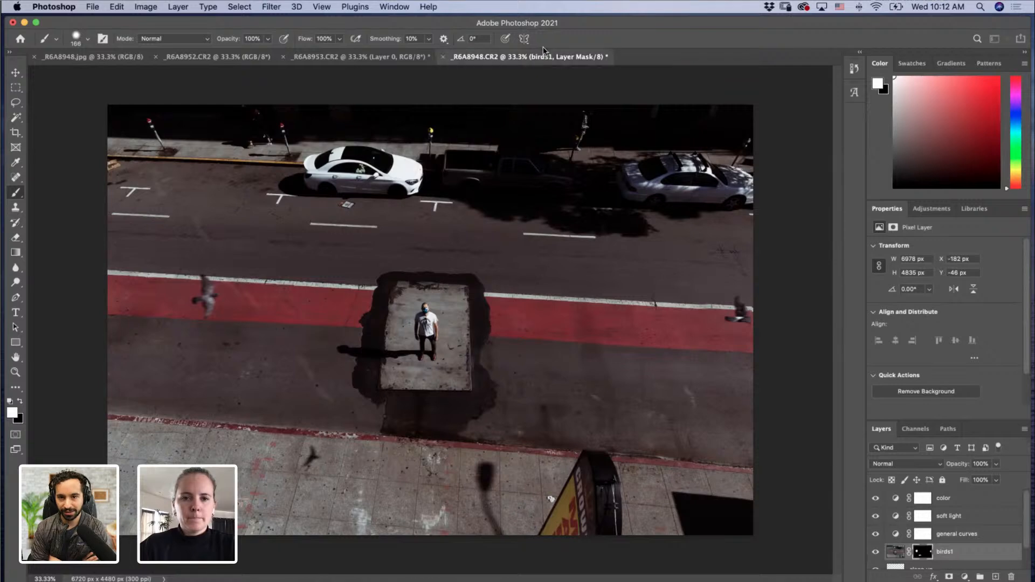
Step: Unlock the background of _R6A8952.CR2 as a regular layer and copy it into _R6A8948.CR2 above birds1
left_click(226, 58)
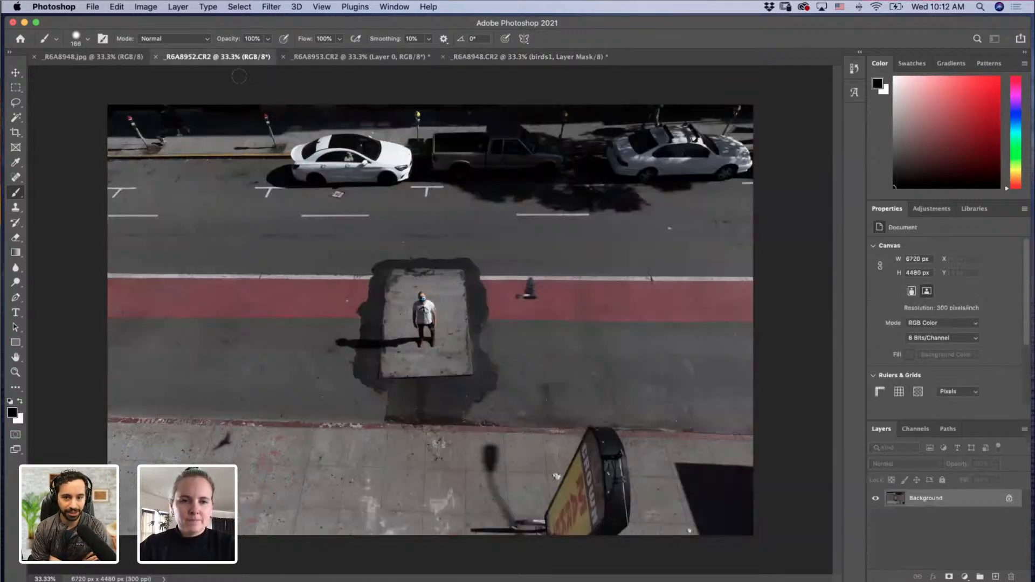
left_click_drag(217, 56, 147, 296)
double_click(913, 500)
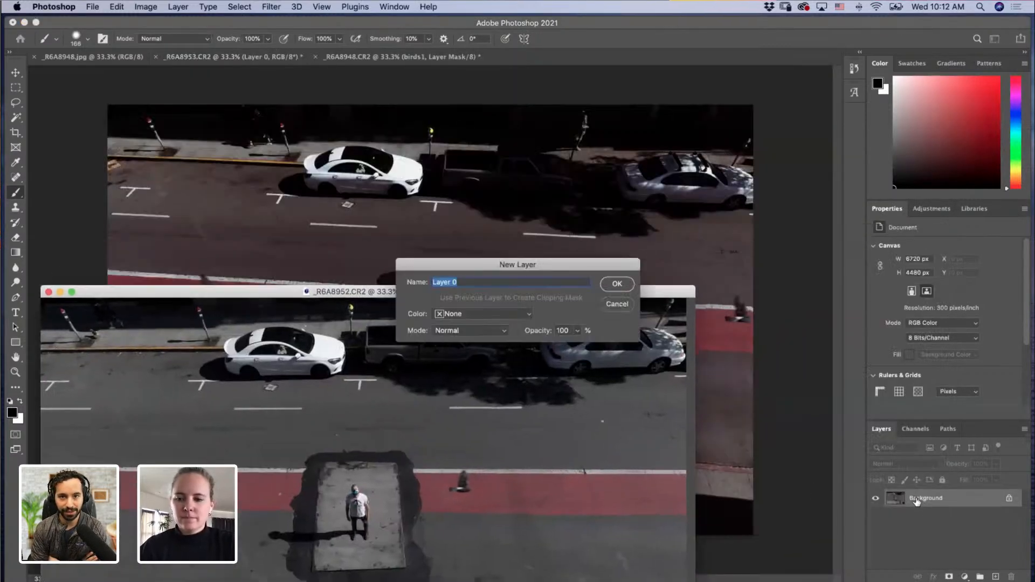
key("Return")
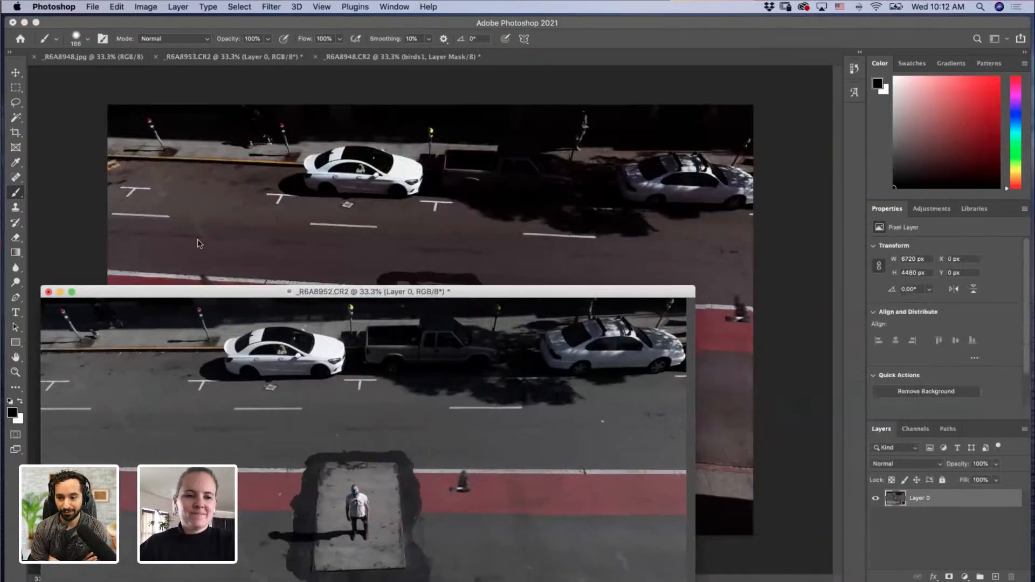
left_click(16, 72)
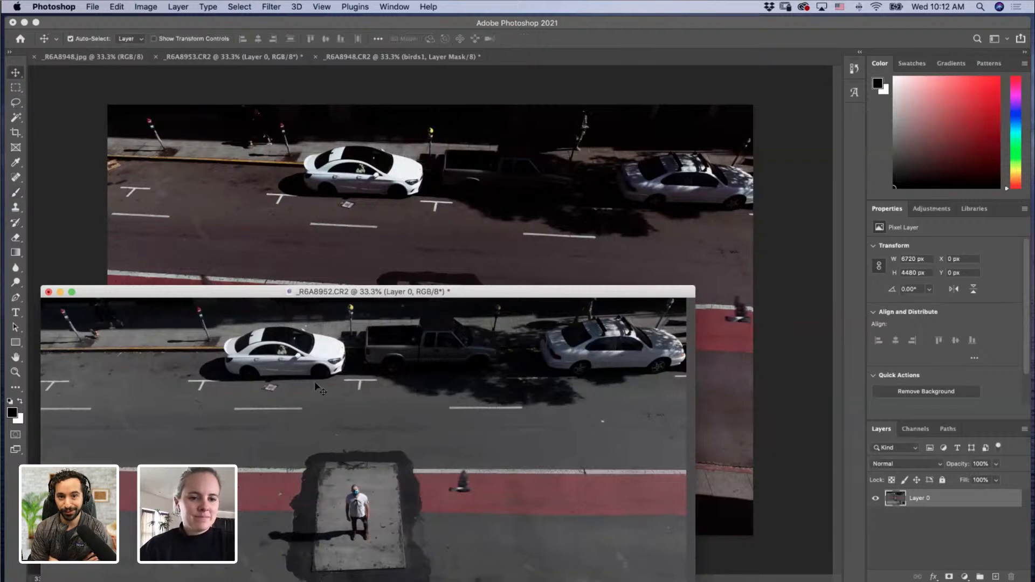
left_click_drag(332, 467, 418, 265)
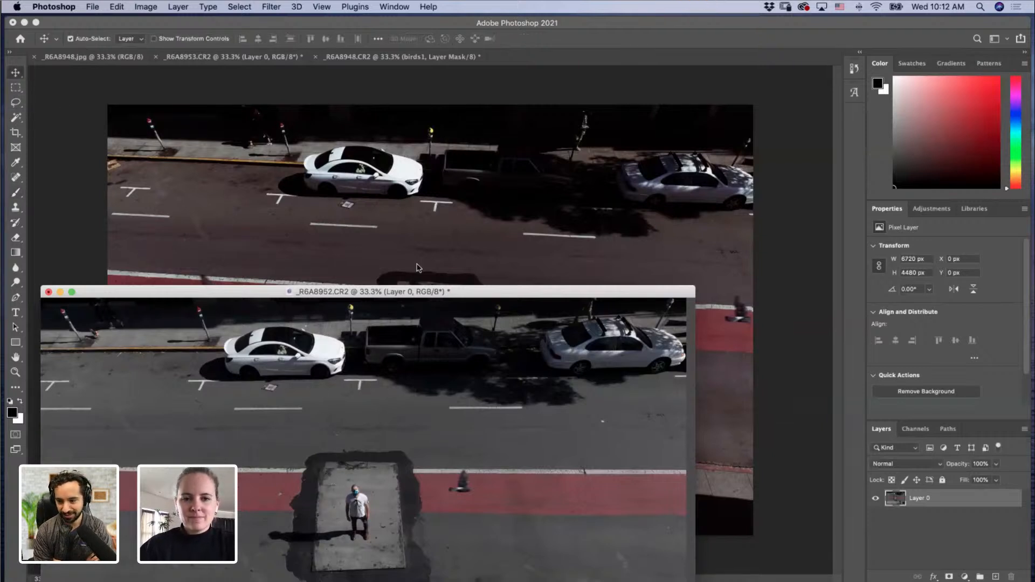
left_click_drag(432, 187, 439, 189)
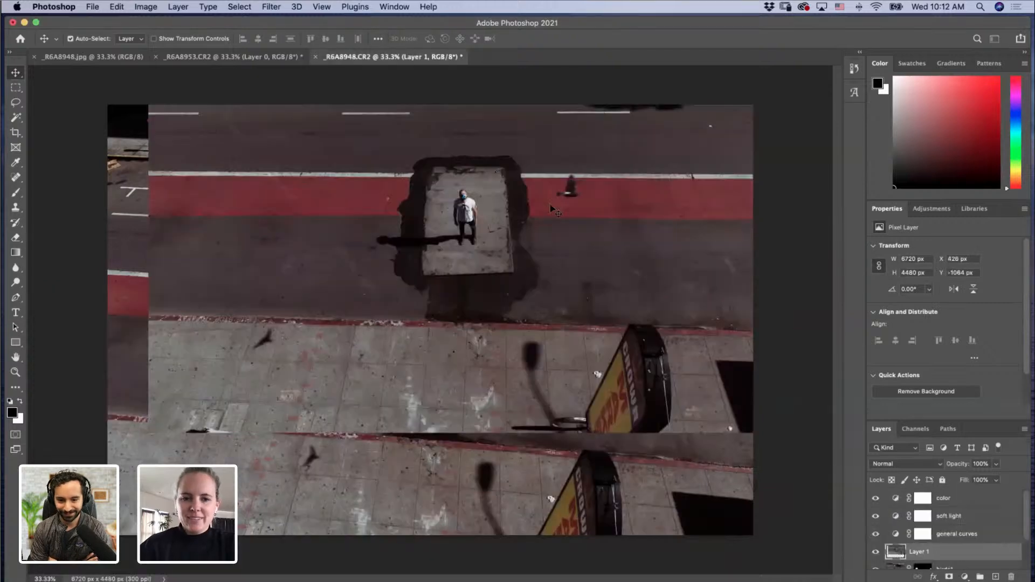
Step: Move the copied photo so it covers the canvas and rename its layer birds2
left_click_drag(496, 279, 482, 342)
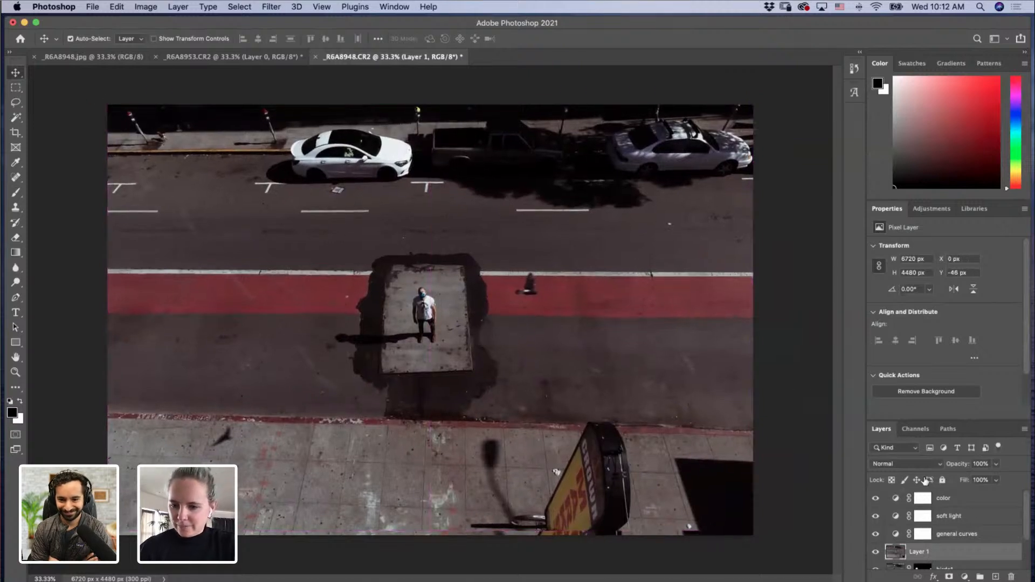
scroll(1028, 525, "down", 2)
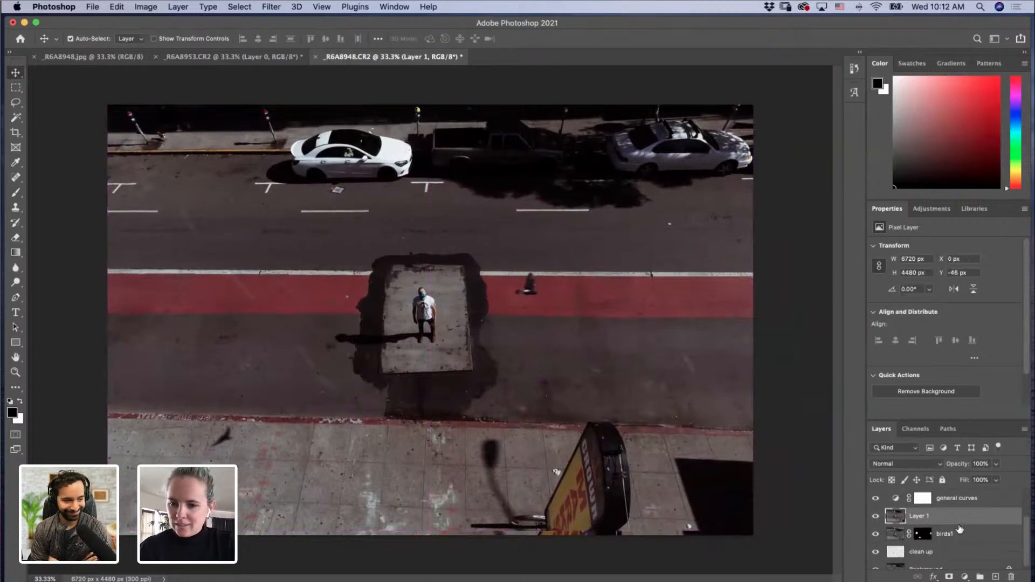
double_click(920, 515)
type("birds")
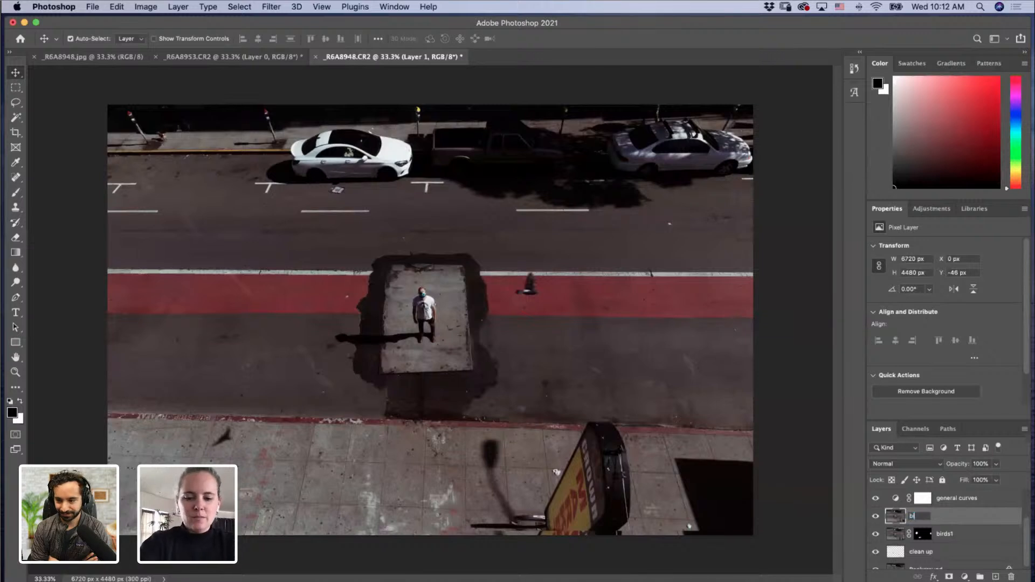
type("2")
key("Return")
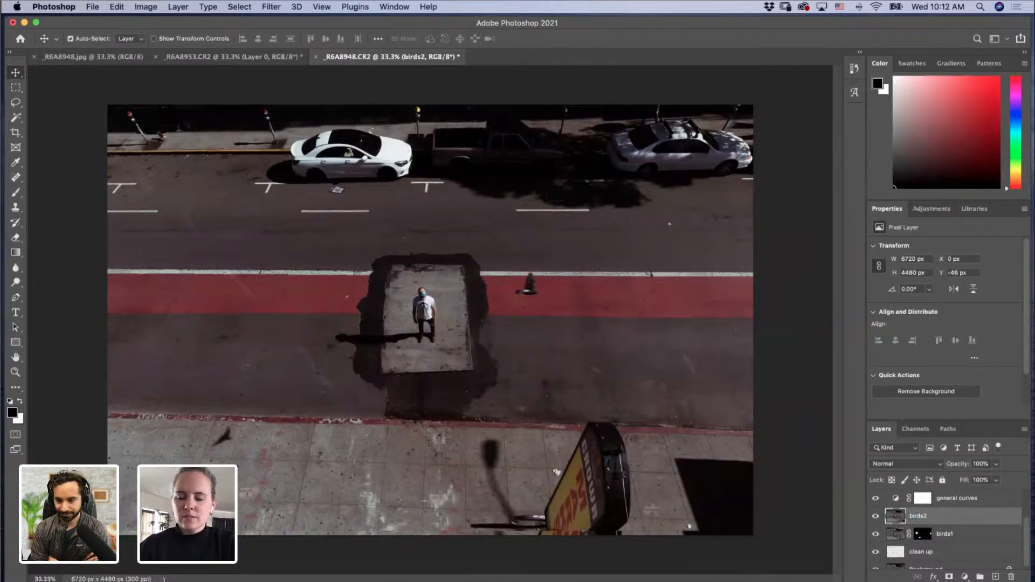
Step: Shift the birds2 photo slightly over the canvas and lower its opacity to 69% for alignment
left_click_drag(485, 333, 489, 337)
left_click_drag(954, 470, 947, 470)
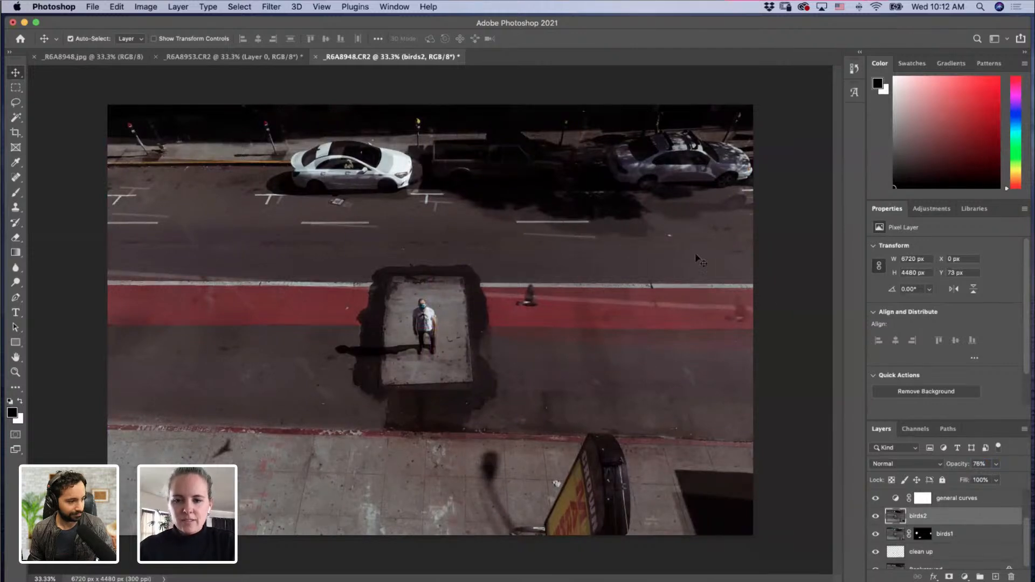
left_click_drag(965, 469, 955, 469)
Step: Transform birds2 to match the street below, rotating it 3.09° and scaling it to 100.39%
key("super+t")
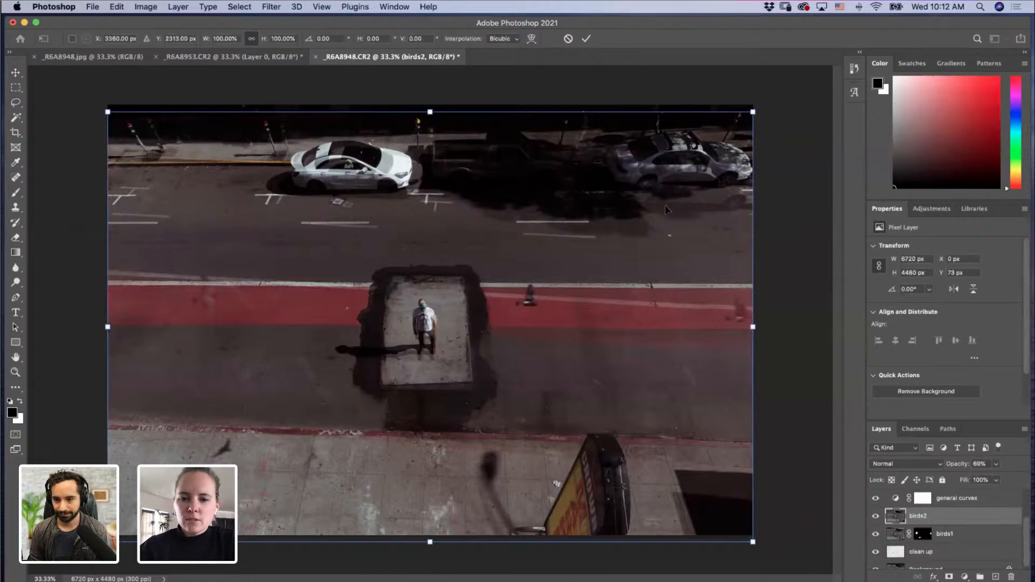
left_click_drag(668, 215, 666, 226)
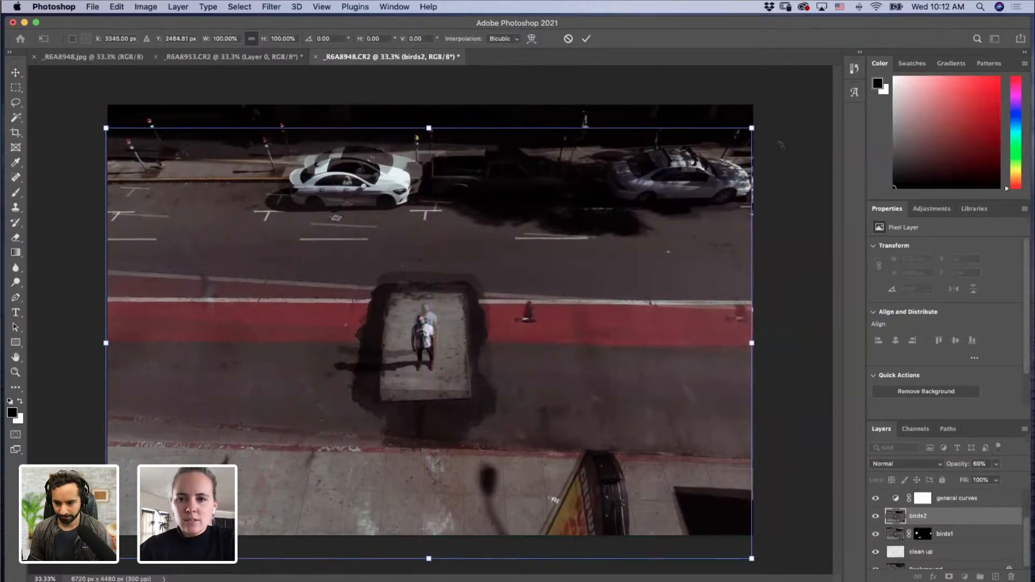
left_click_drag(779, 132, 783, 150)
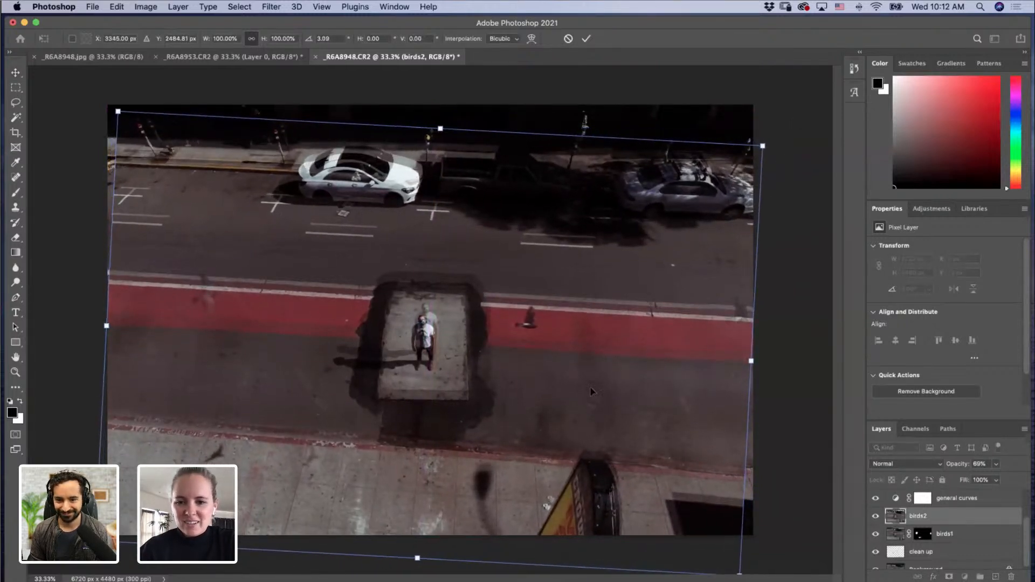
left_click_drag(581, 415, 584, 396)
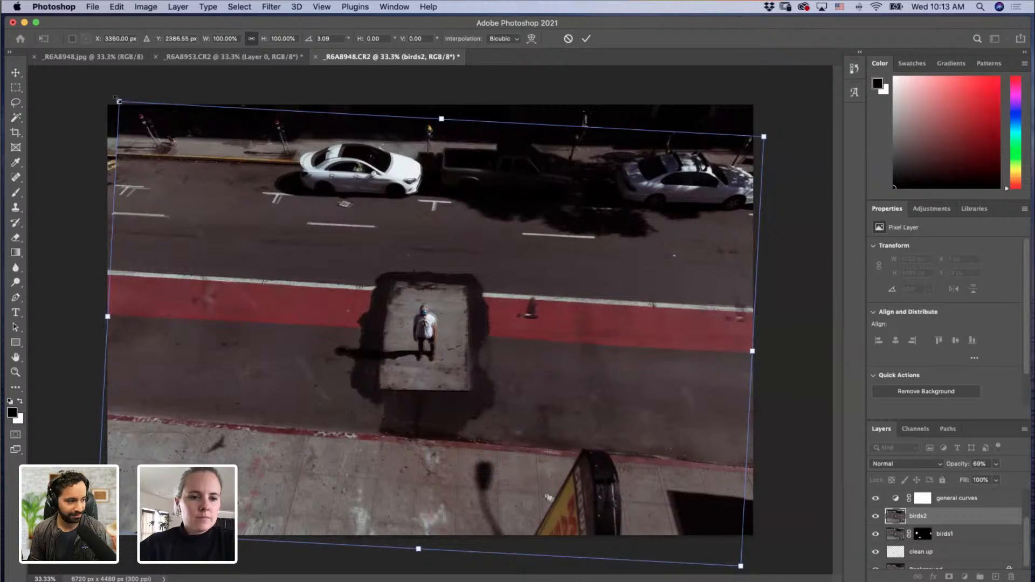
left_click_drag(118, 101, 117, 99)
left_click_drag(240, 360, 241, 358)
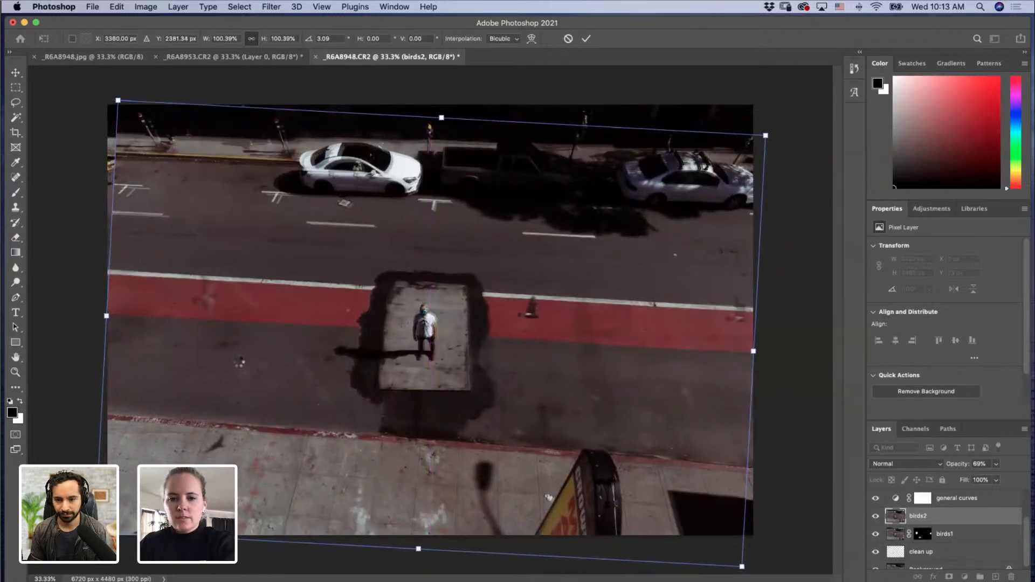
key("Return")
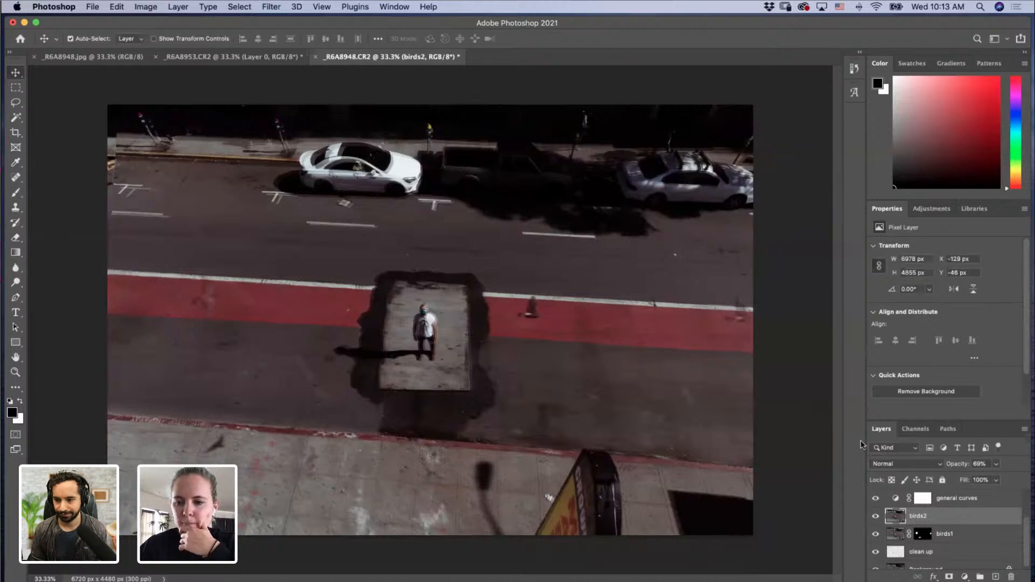
Step: Restore birds2 to 100% opacity and hide it with an inverted black layer mask
left_click_drag(958, 467, 994, 461)
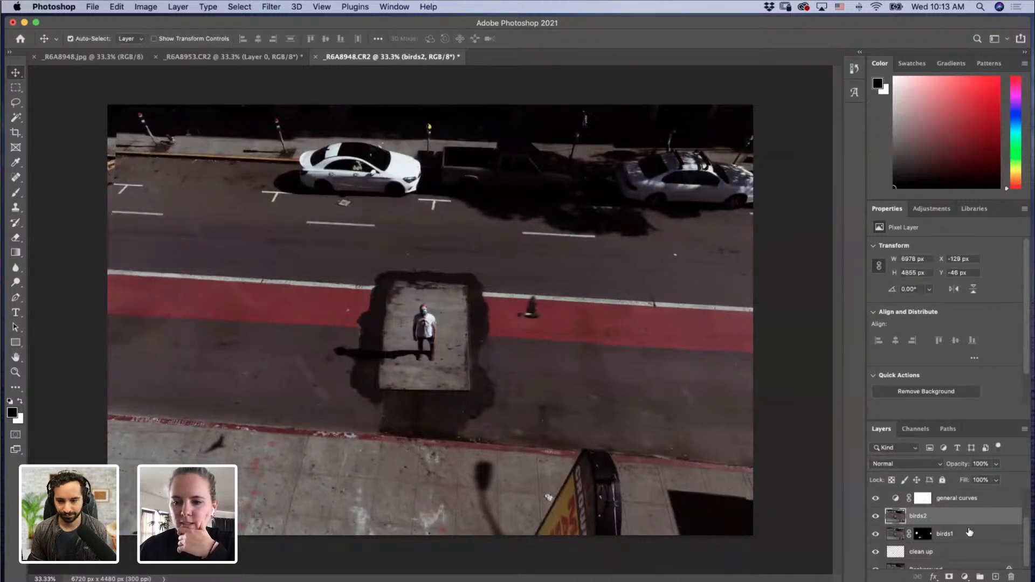
left_click(950, 577)
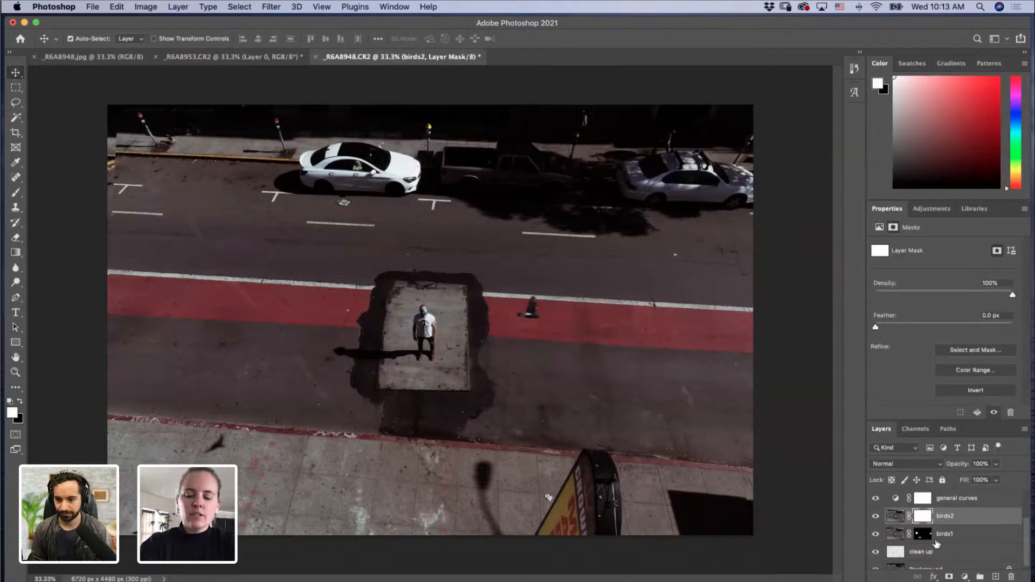
key("super+i")
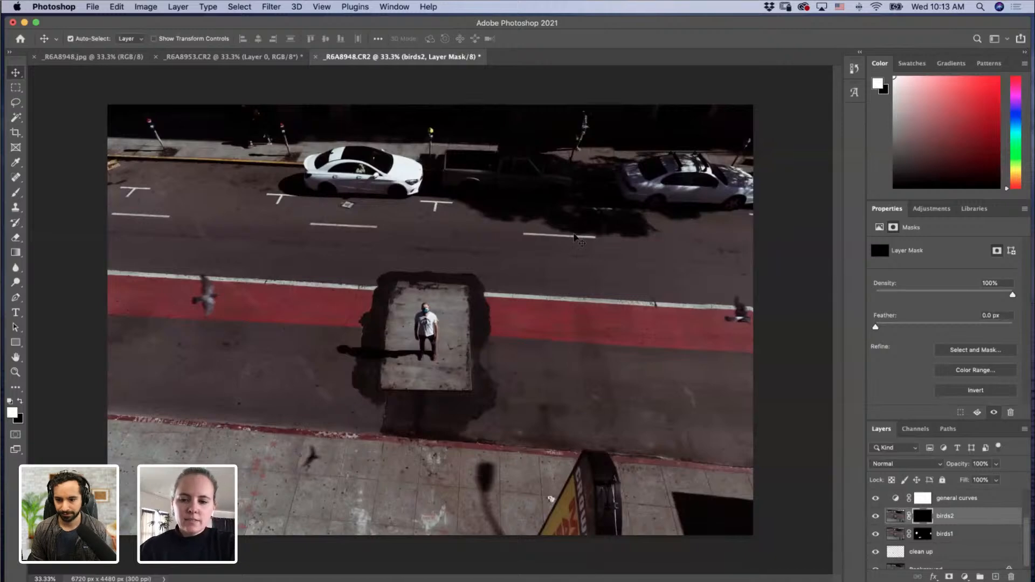
Step: Bring up the floating _R6A8952.CR2 window, move it fully into view and return to _R6A8948.CR2
left_click(226, 581)
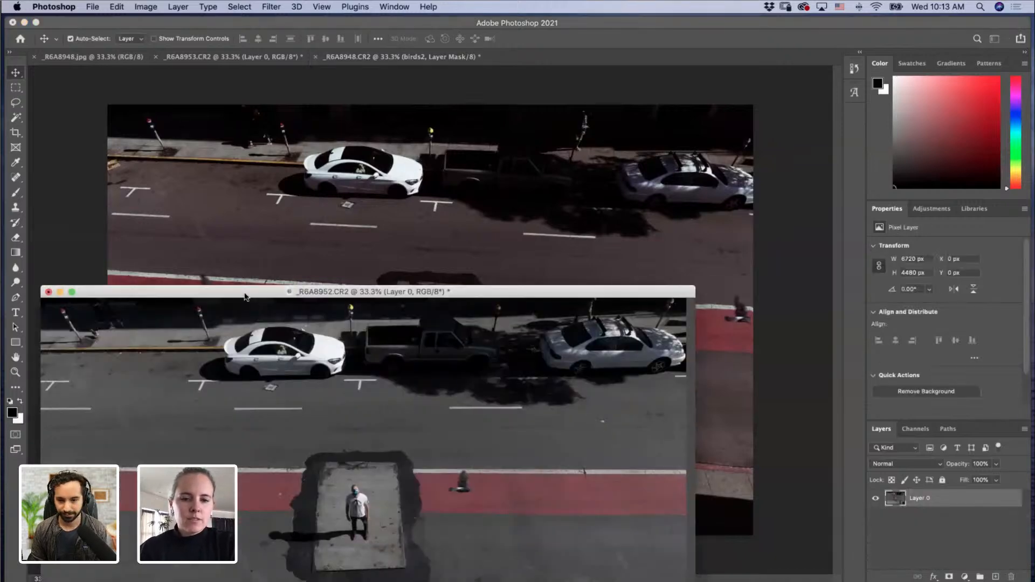
left_click_drag(245, 291, 256, 126)
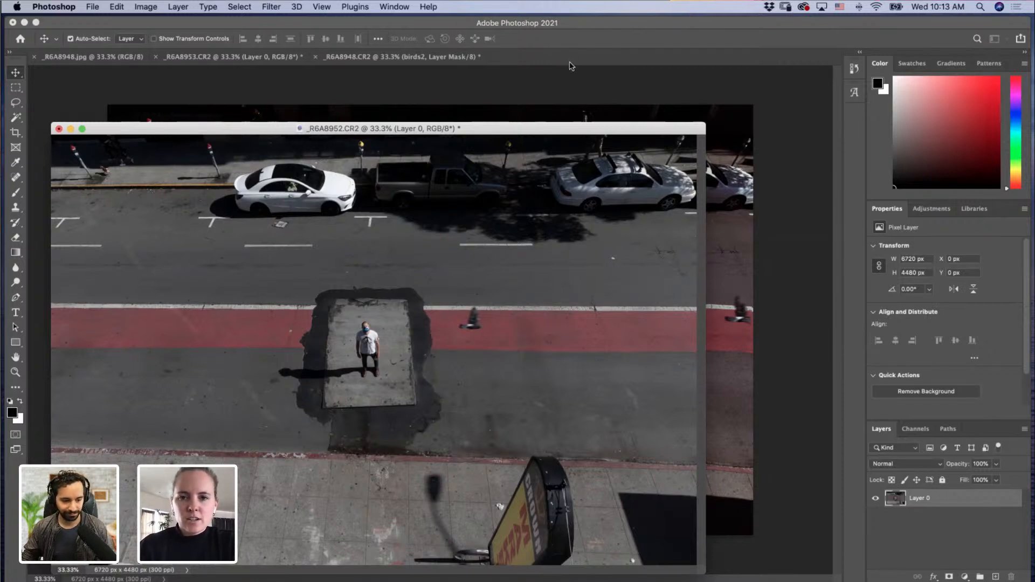
left_click(567, 78)
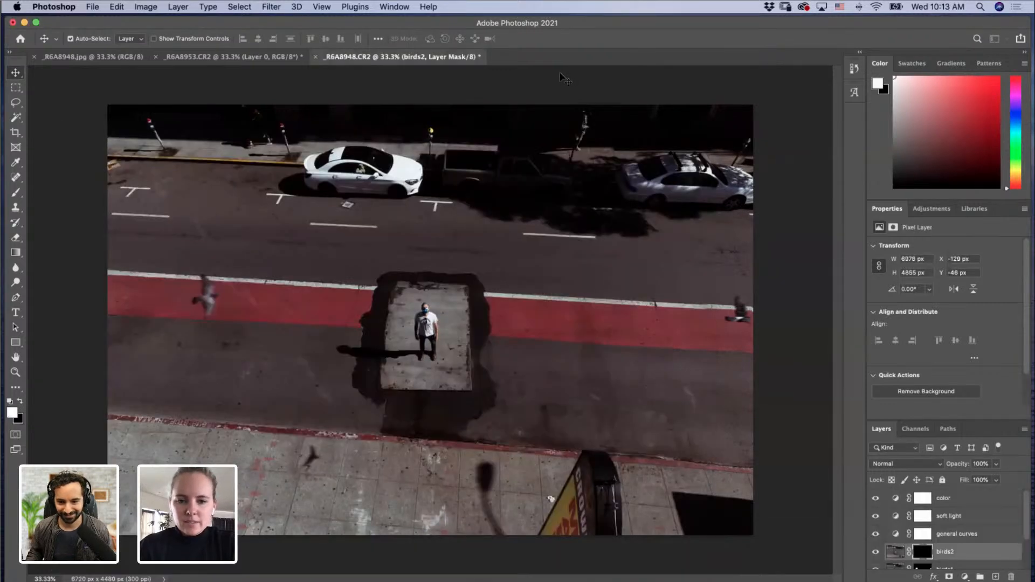
Step: Paint white on the birds2 mask with a 238 px brush to reveal the bird beside the man and its sidewalk shadow
key("b")
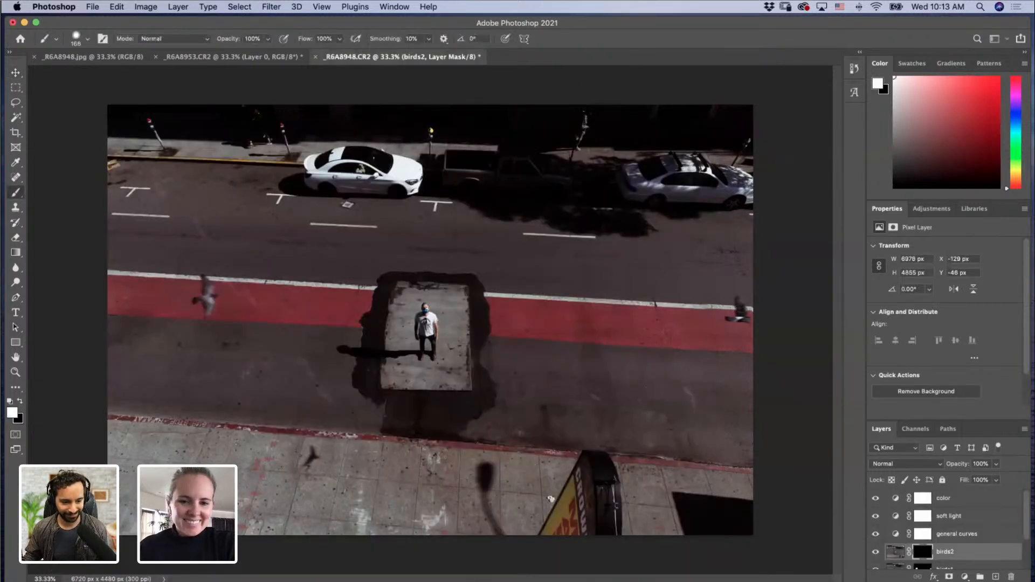
left_click_drag(531, 315, 538, 317)
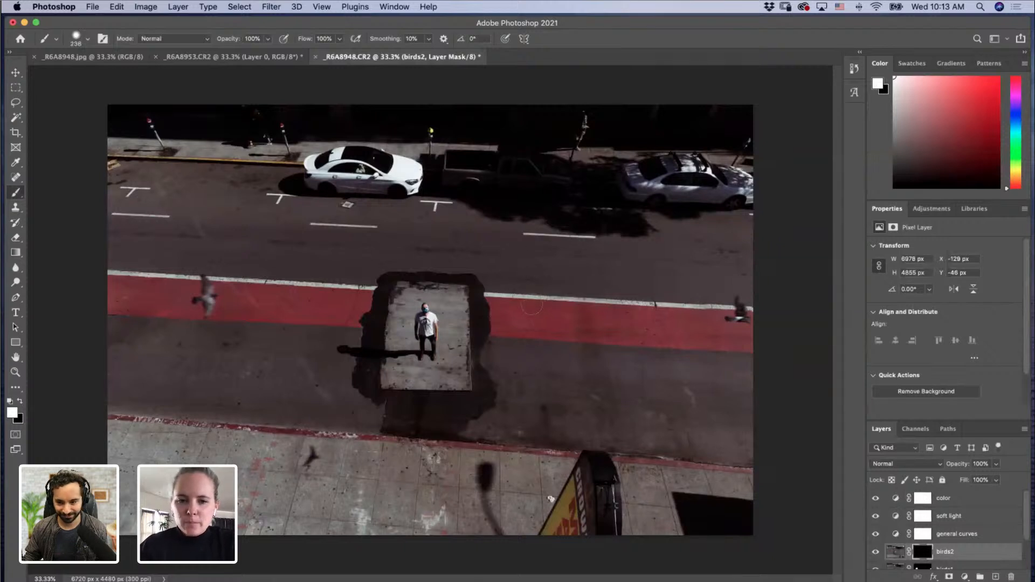
left_click_drag(538, 306, 540, 315)
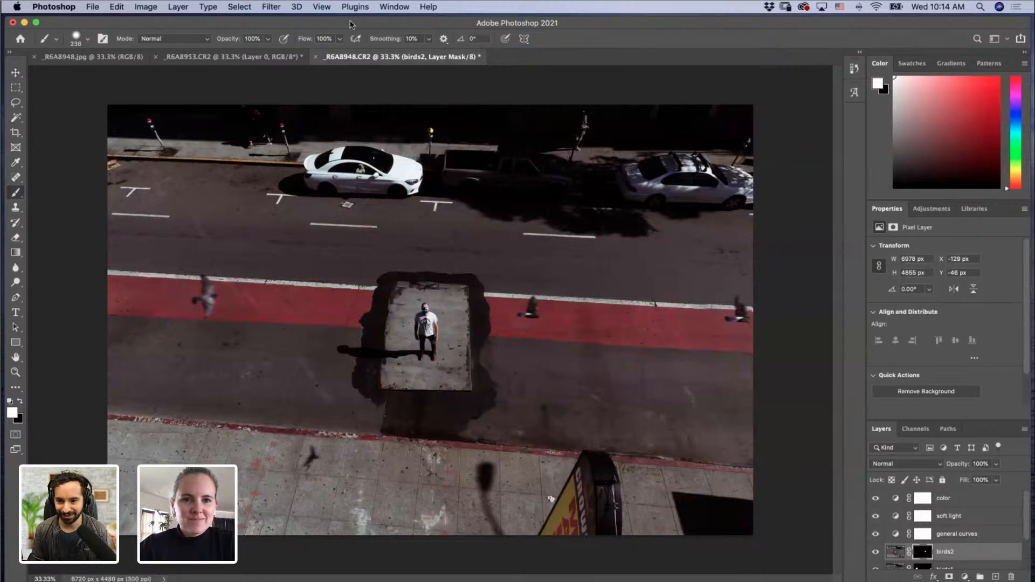
Step: Move the application window aside and dock the floating _R6A8952.CR2 window with the other documents
left_click_drag(443, 17, 277, 24)
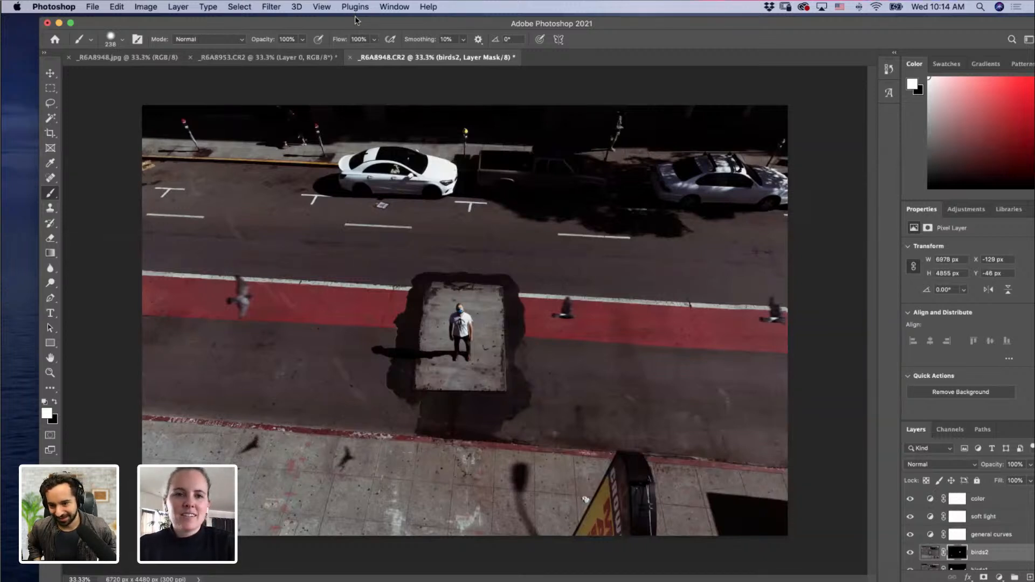
left_click_drag(355, 23, 341, 31)
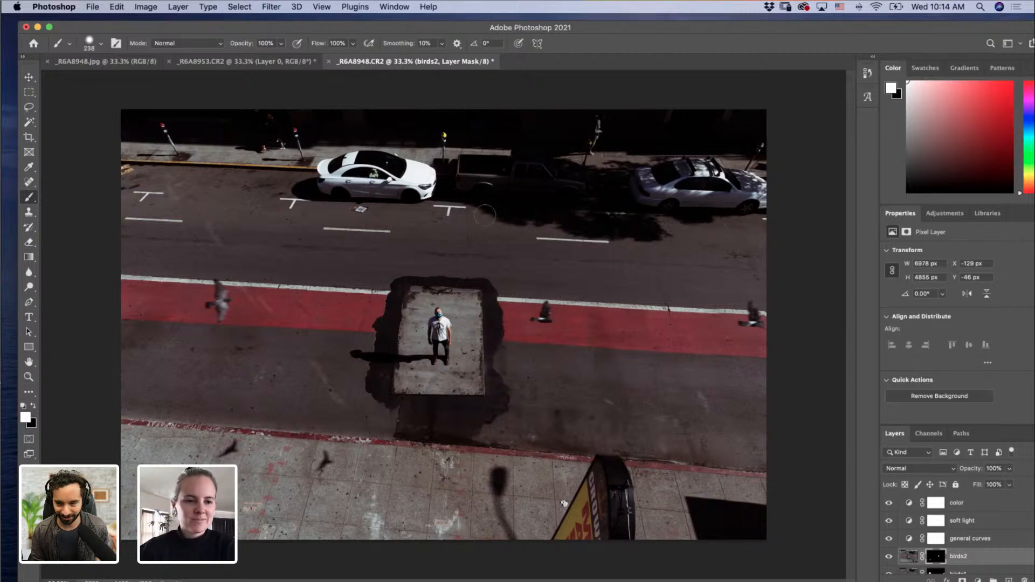
left_click_drag(217, 26, 221, 26)
left_click_drag(326, 27, 332, 30)
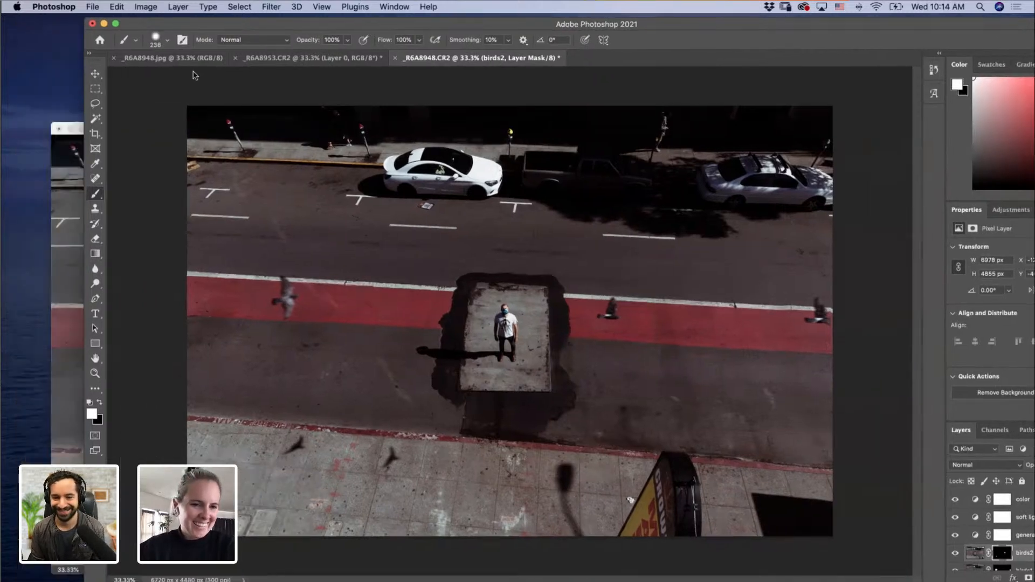
left_click_drag(105, 128, 239, 30)
double_click(205, 28)
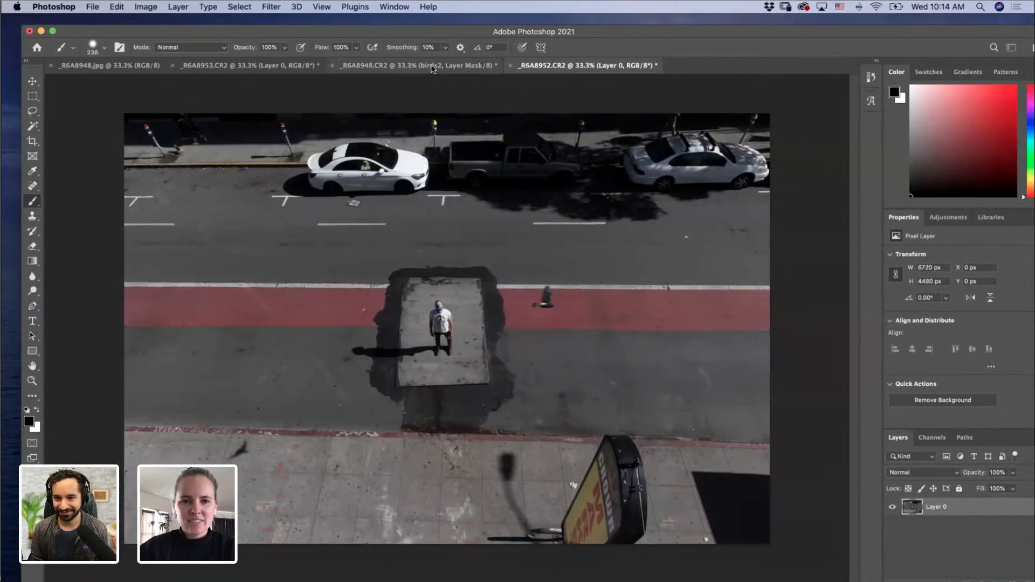
Step: Place _R6A8948.CR2 after _R6A8952.CR2 among the open documents and move the application window back into place
left_click(434, 65)
left_click_drag(426, 63, 570, 68)
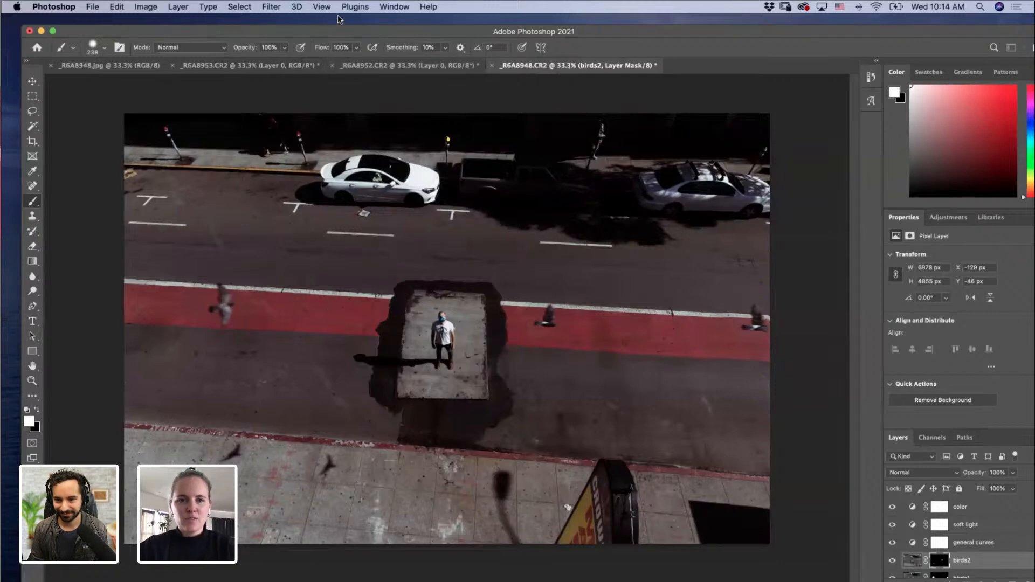
left_click_drag(338, 31, 319, 14)
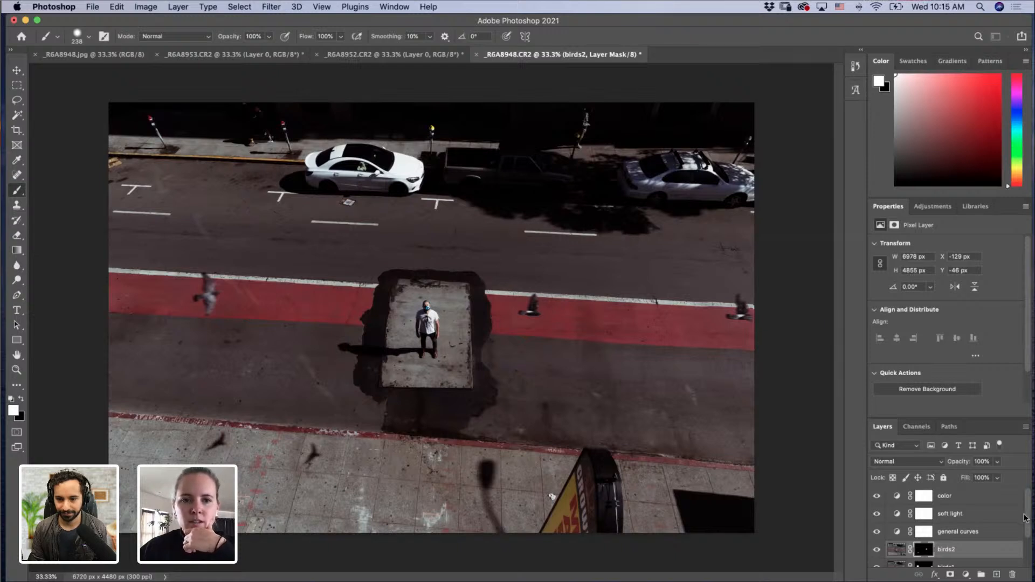
Step: Duplicate the layers from birds2 down to Background and merge the copies into one layer
scroll(1028, 528, "down", 1)
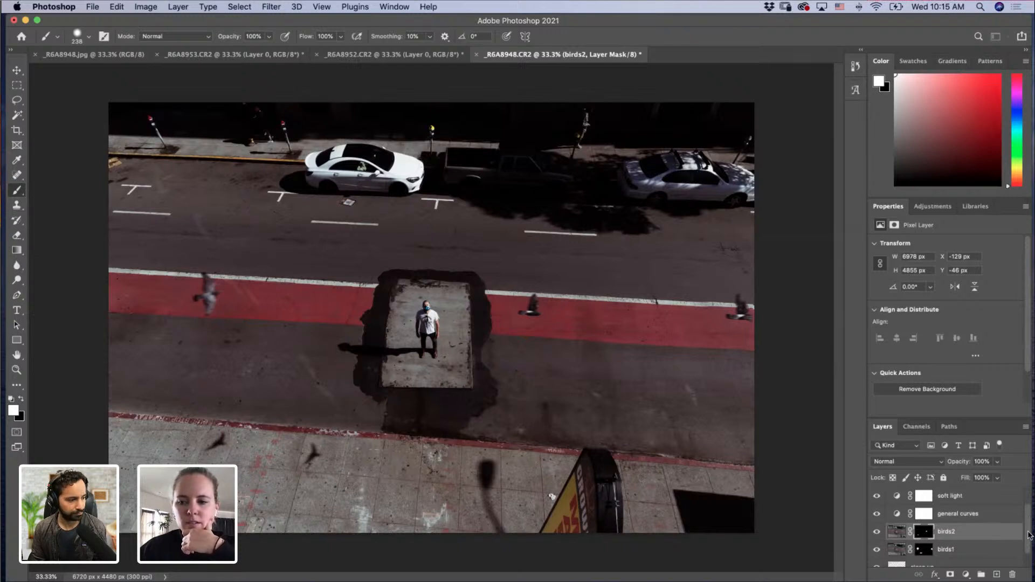
scroll(1028, 534, "down", 2)
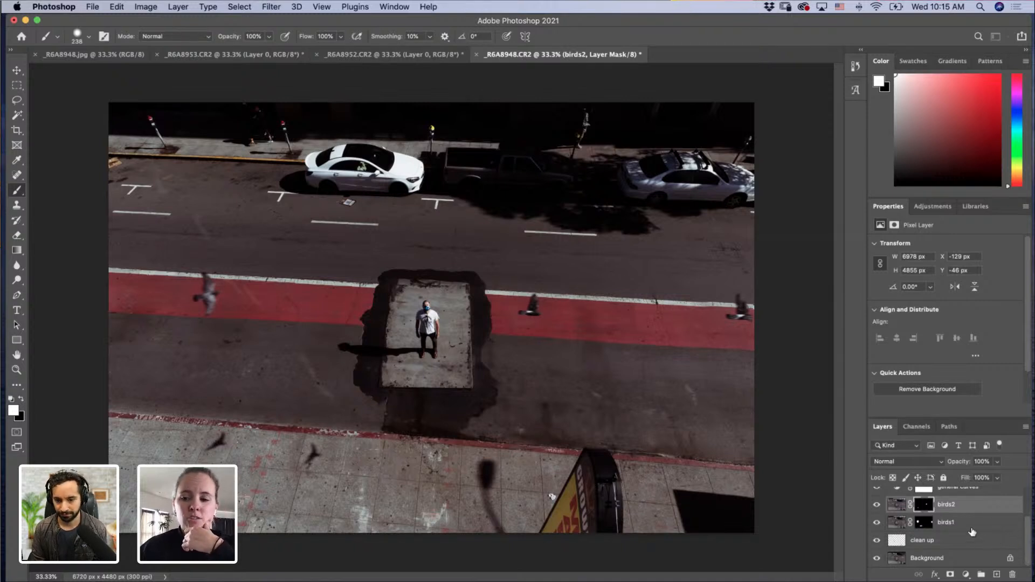
left_click(947, 560, "shift")
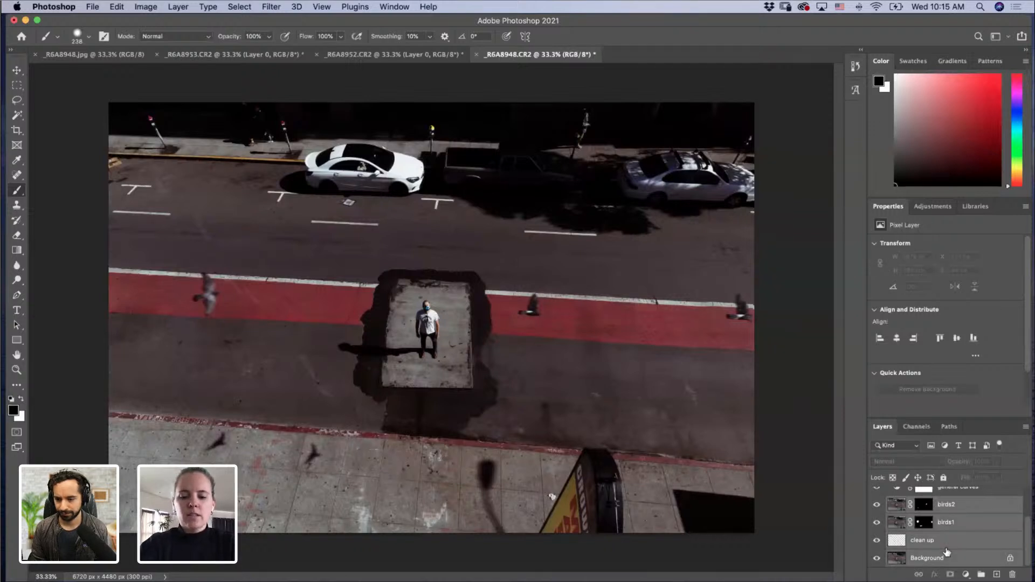
key("super+j")
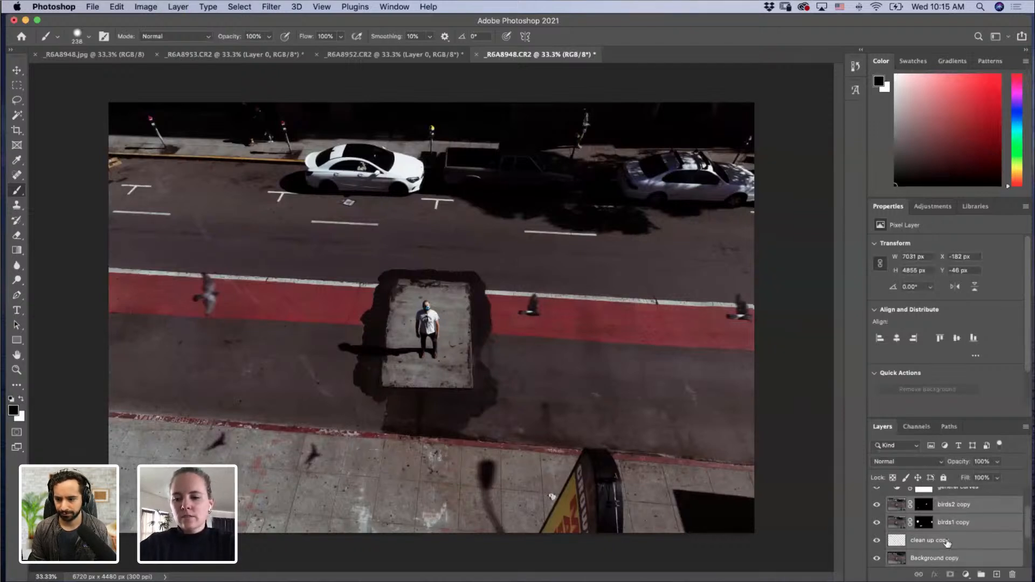
scroll(948, 538, "down", 2)
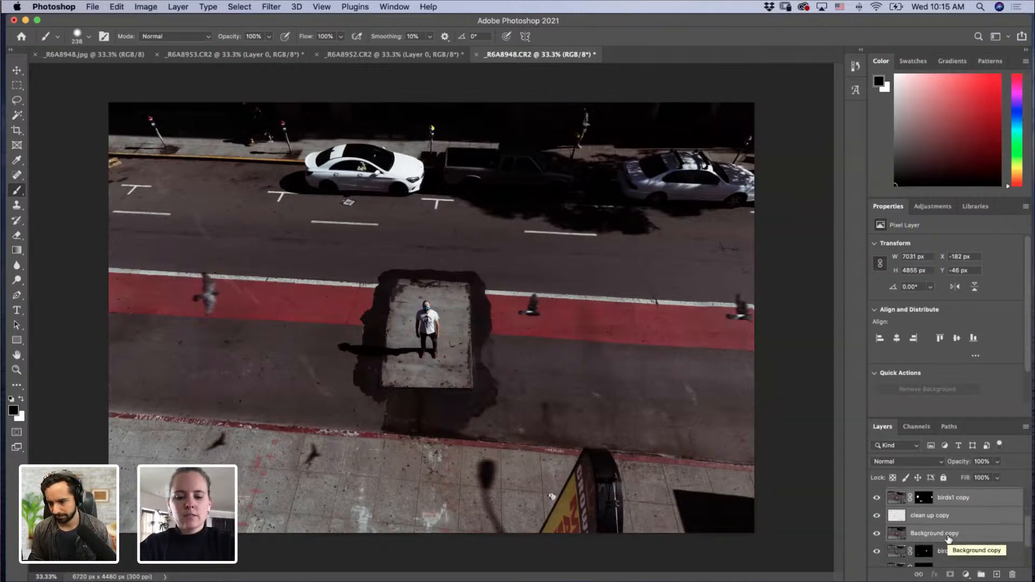
key("super+e")
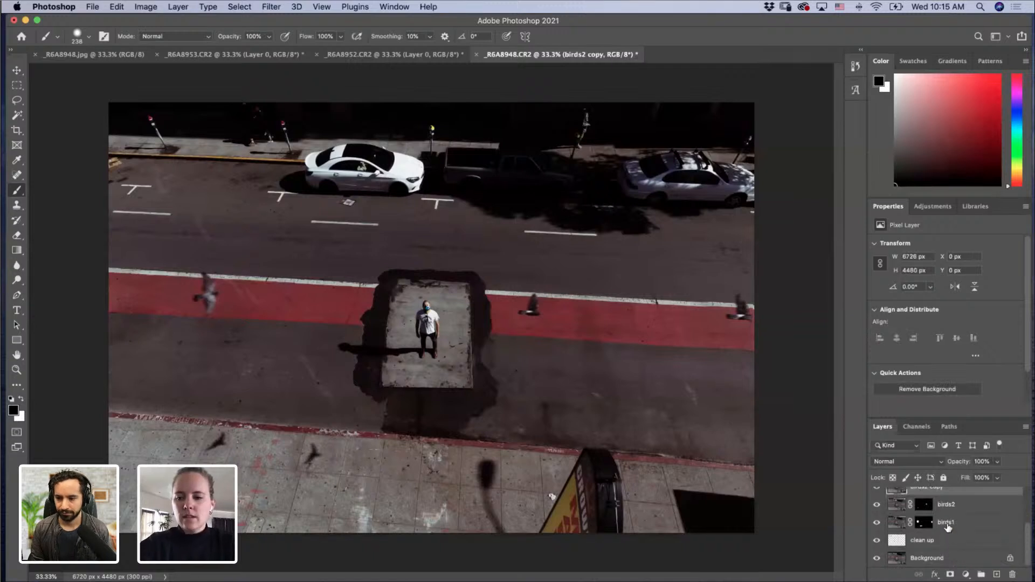
scroll(948, 527, "up", 2)
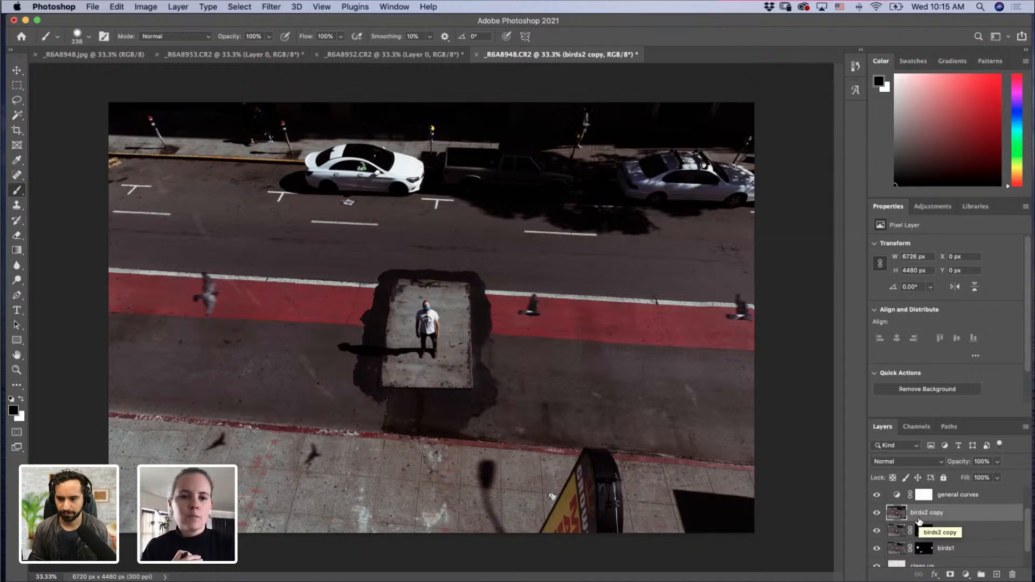
Step: Rename the merged birds2 copy layer as big item removal
mouse_move(877, 514)
left_mouse_down()
mouse_move(877, 552)
mouse_move(878, 517)
left_mouse_up()
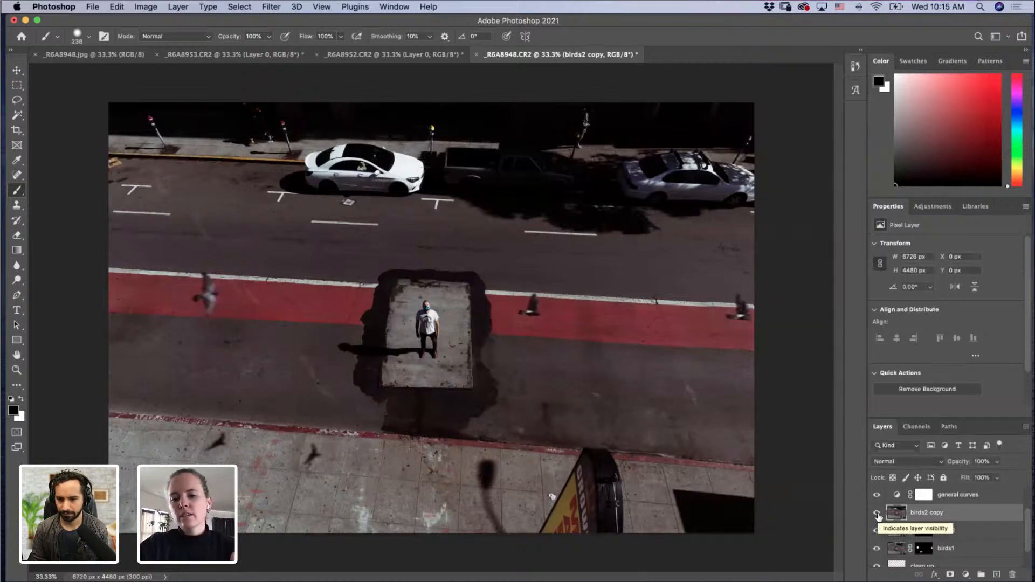
double_click(939, 513)
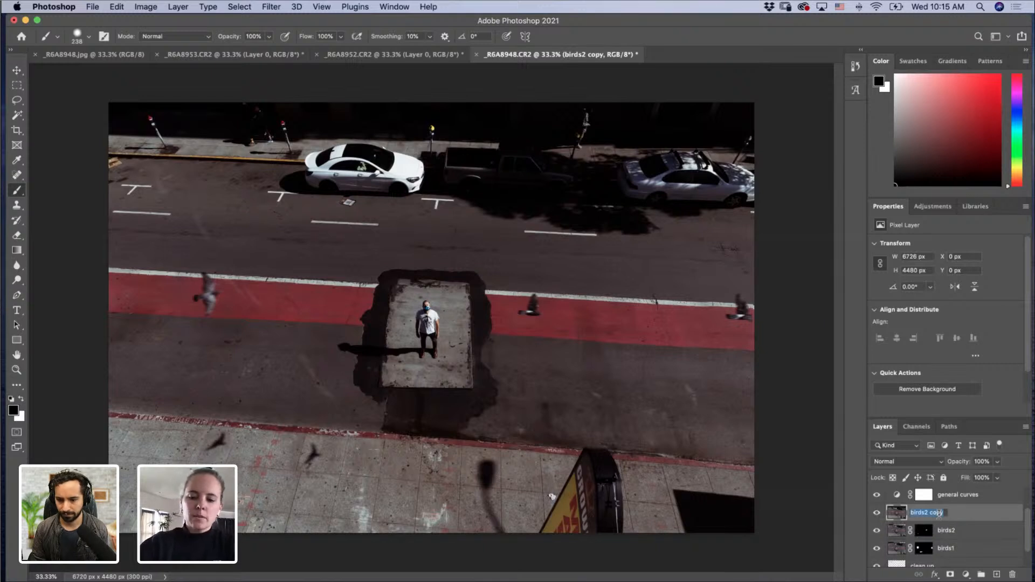
type("b")
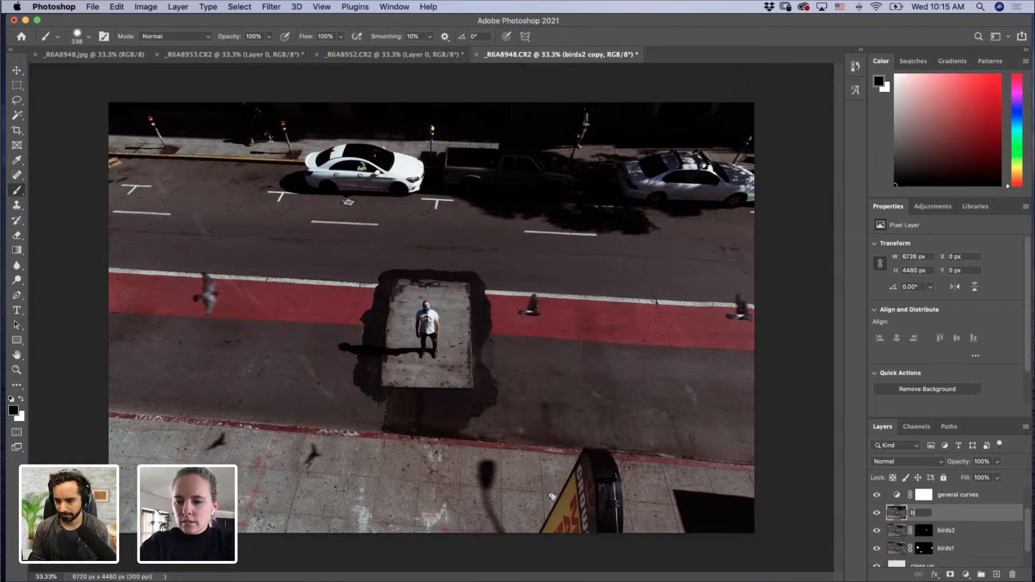
type("ig item removal")
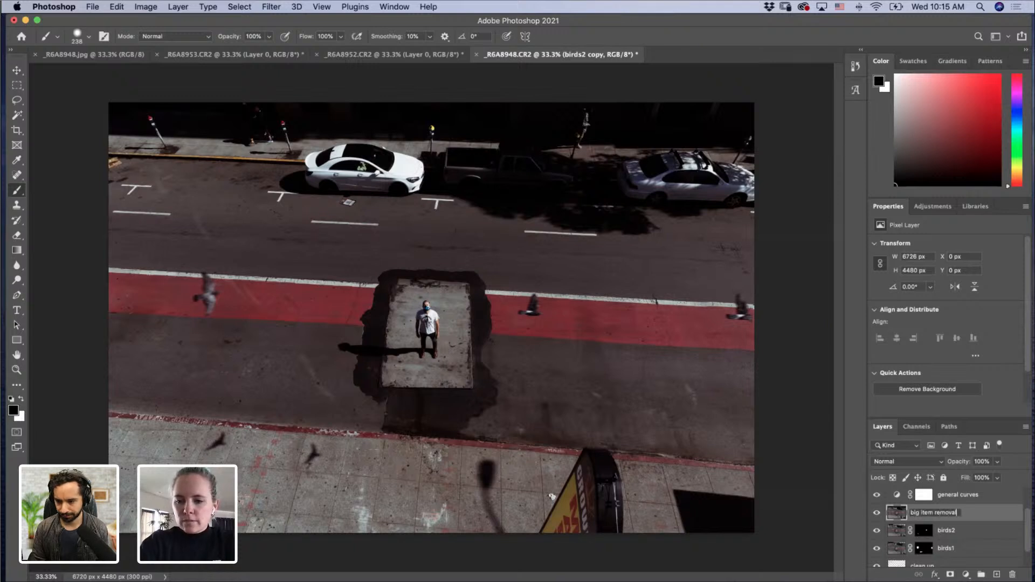
key("Return")
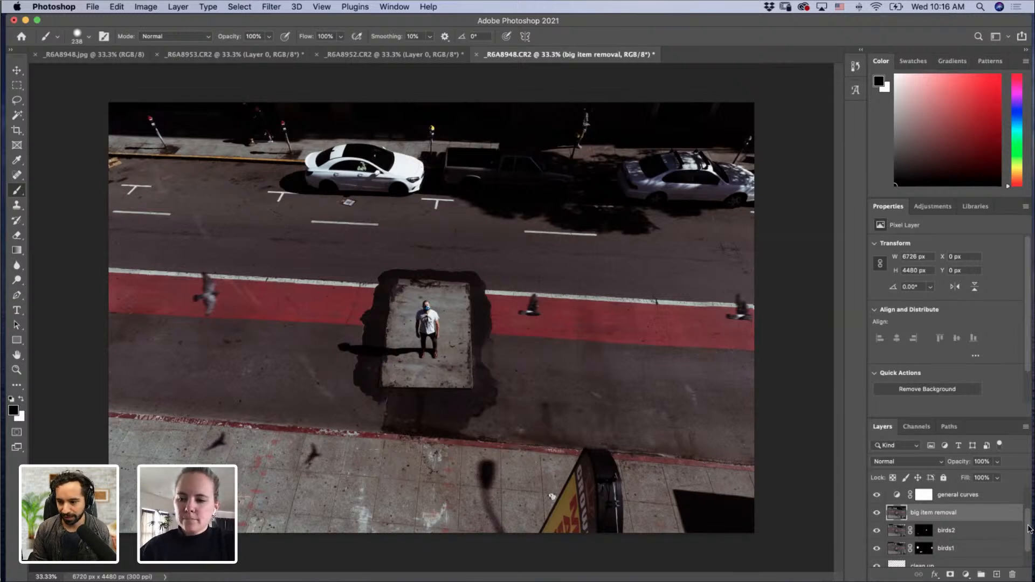
scroll(1029, 529, "down", 2)
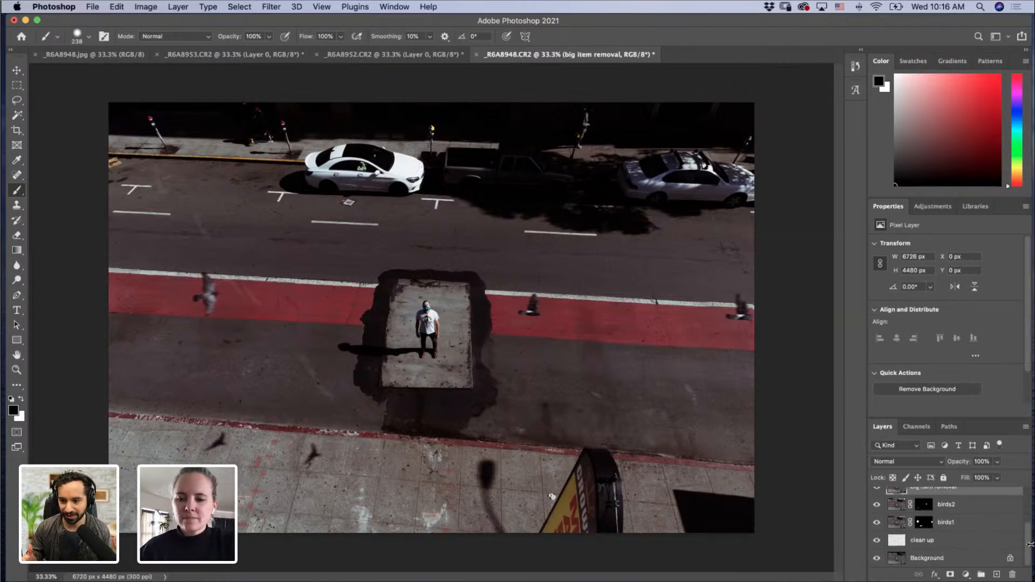
Step: Hide every layer except Background to view the unedited street photo
left_click_drag(1029, 546, 1031, 516)
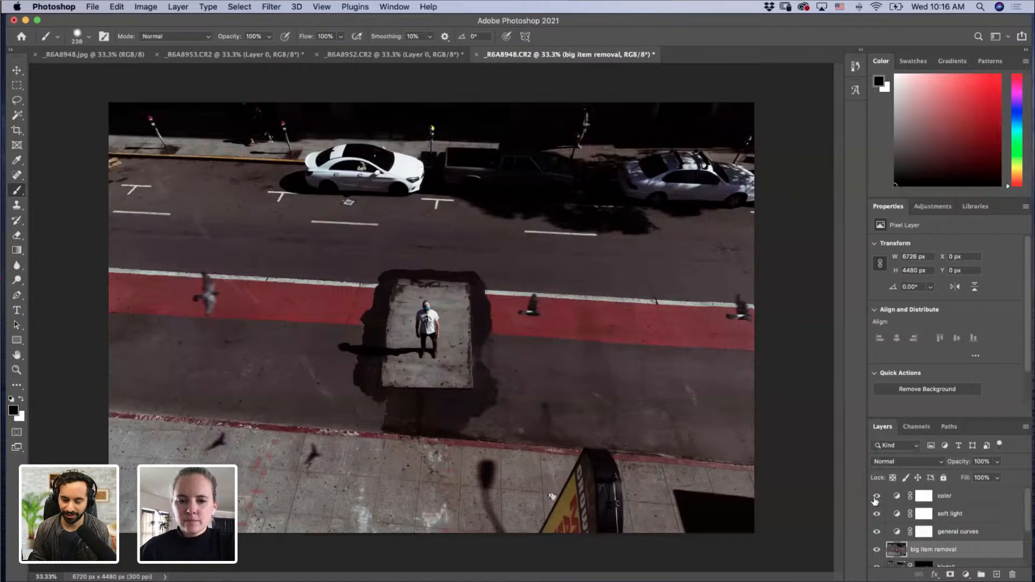
left_click_drag(877, 497, 878, 549)
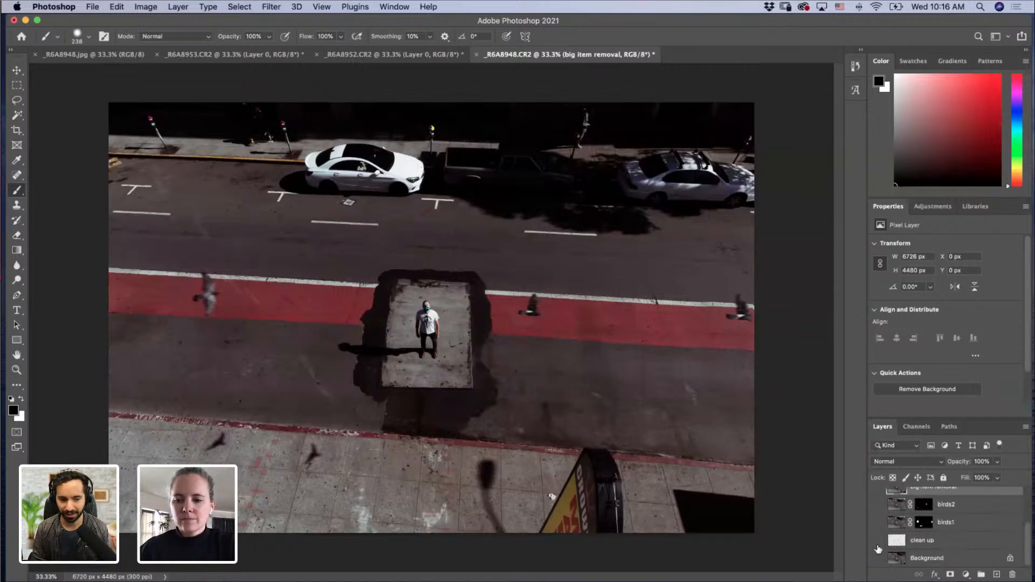
left_click(876, 541)
left_click(877, 558)
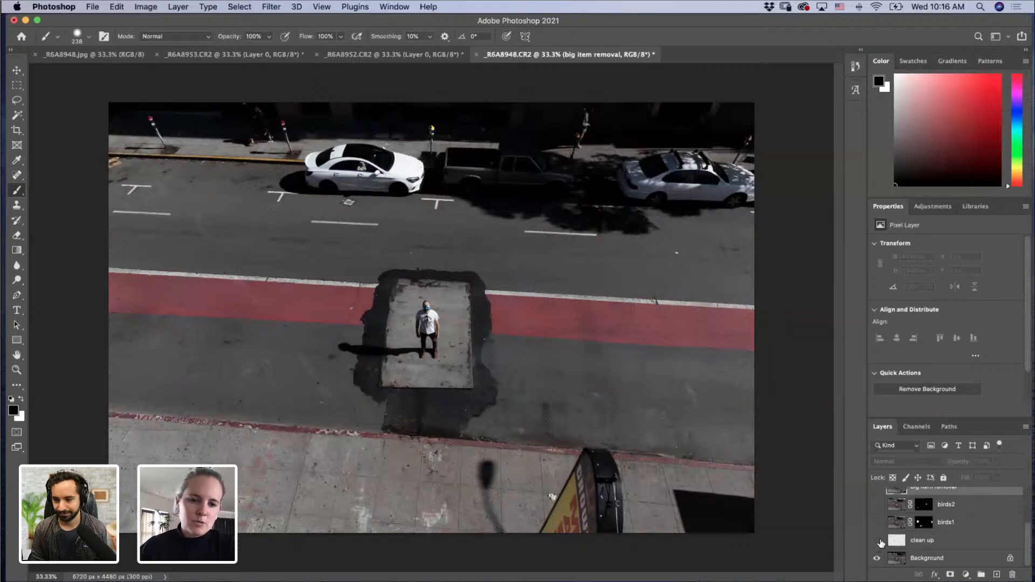
Step: Show clean up, the two birds layers, the general curves, soft light and color adjustments, and big item removal again to compare the edit stages
left_click(878, 543)
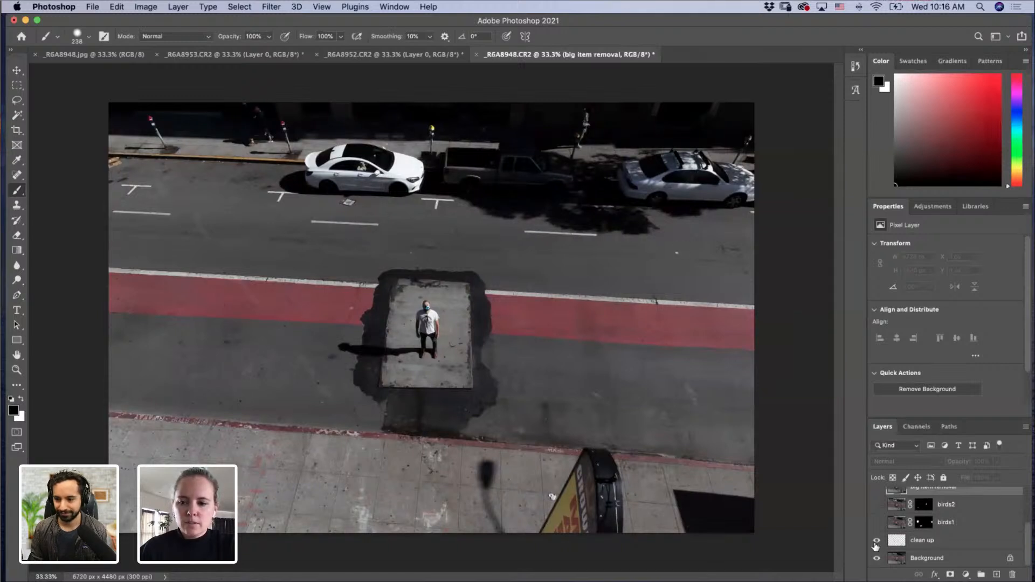
left_click(877, 505)
left_click(876, 523)
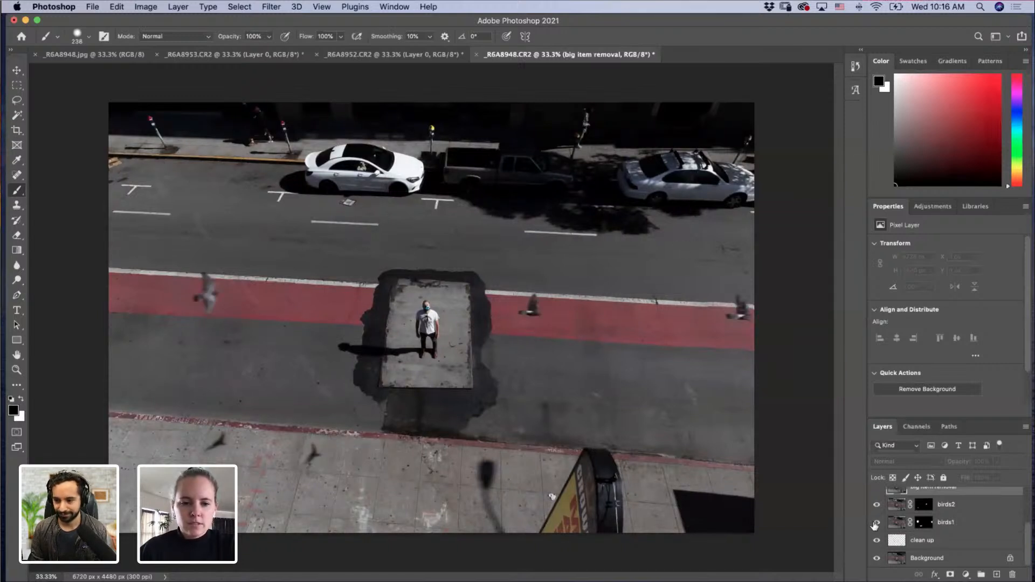
left_click_drag(1030, 540, 1030, 508)
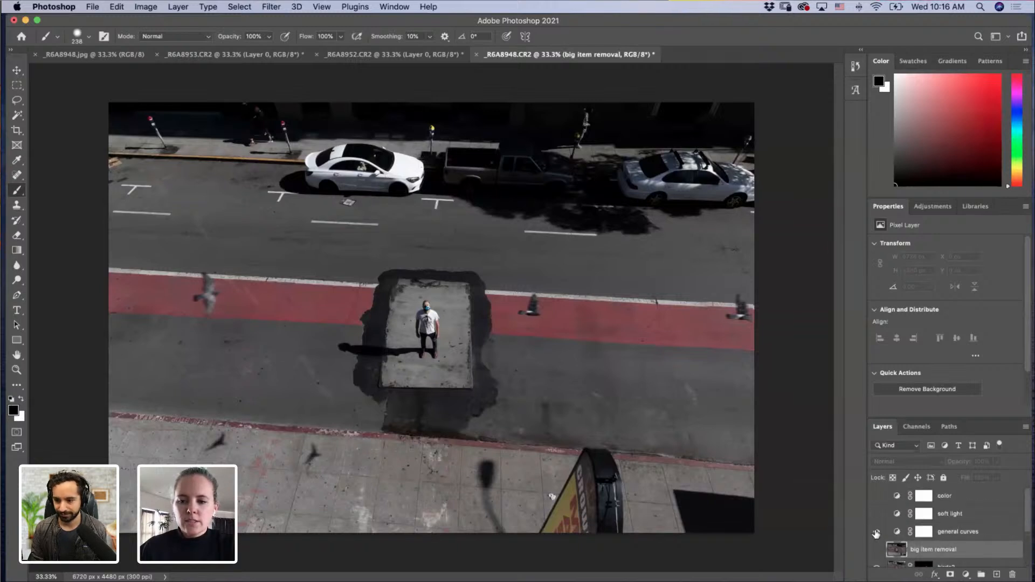
left_click_drag(876, 532, 877, 495)
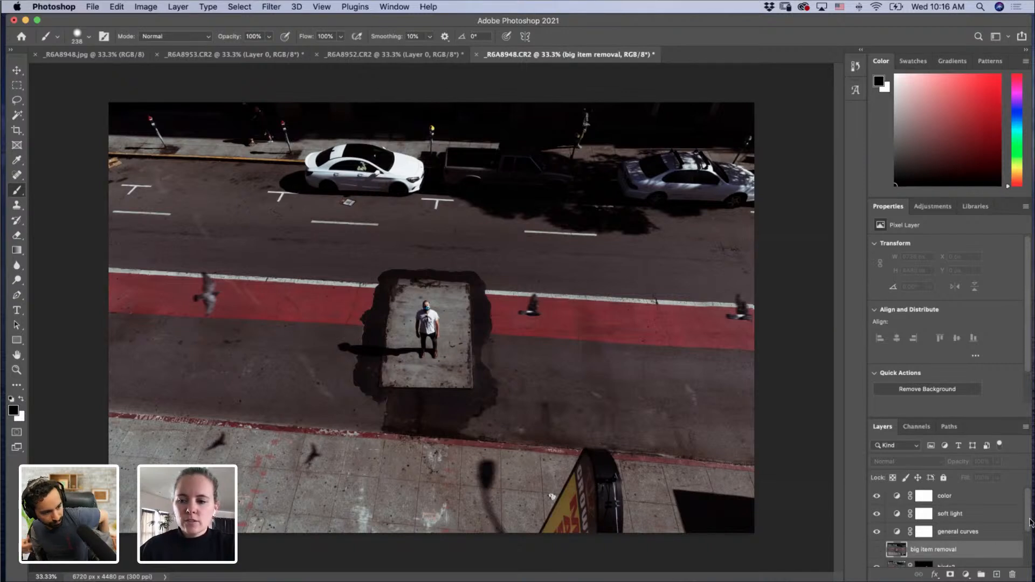
left_click_drag(1029, 519, 1024, 544)
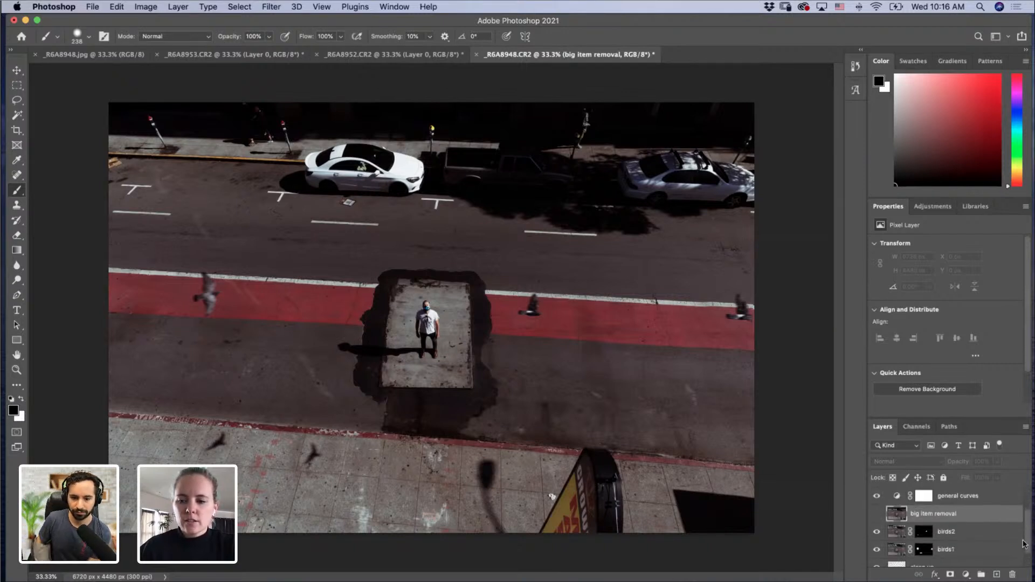
left_click(876, 513)
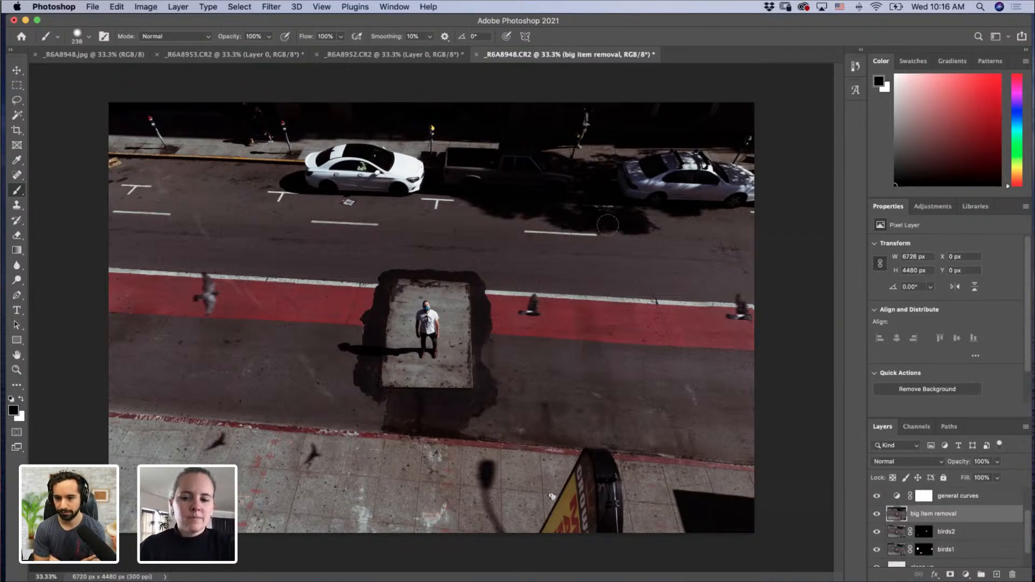
Step: Try to patch out the cardboard piece beside the yellow curb with asphalt from just below it, using the Patch tool
key("z")
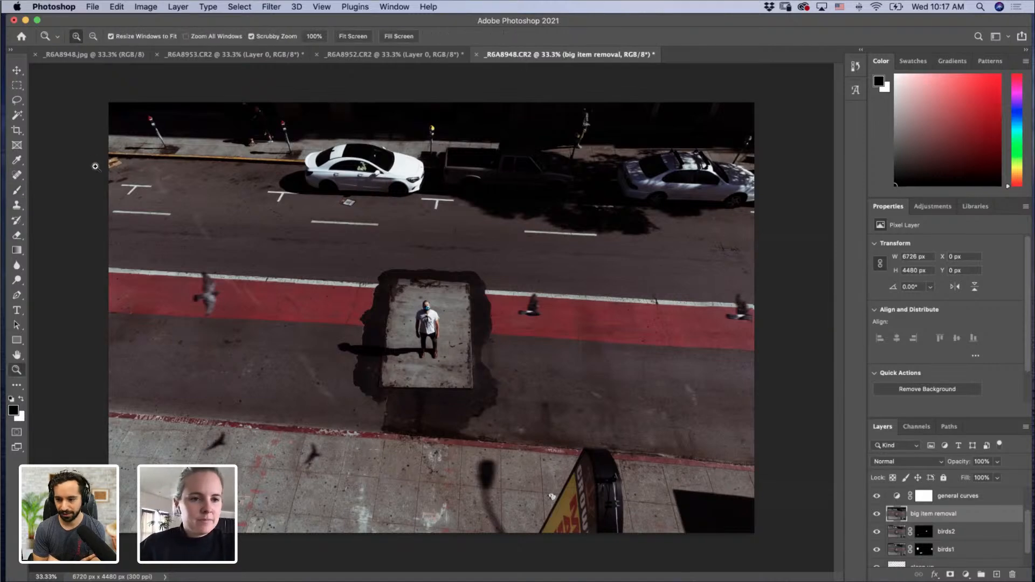
left_click(112, 161)
left_click(111, 160)
left_click(112, 161)
left_click(113, 151)
left_click_drag(113, 134, 229, 169)
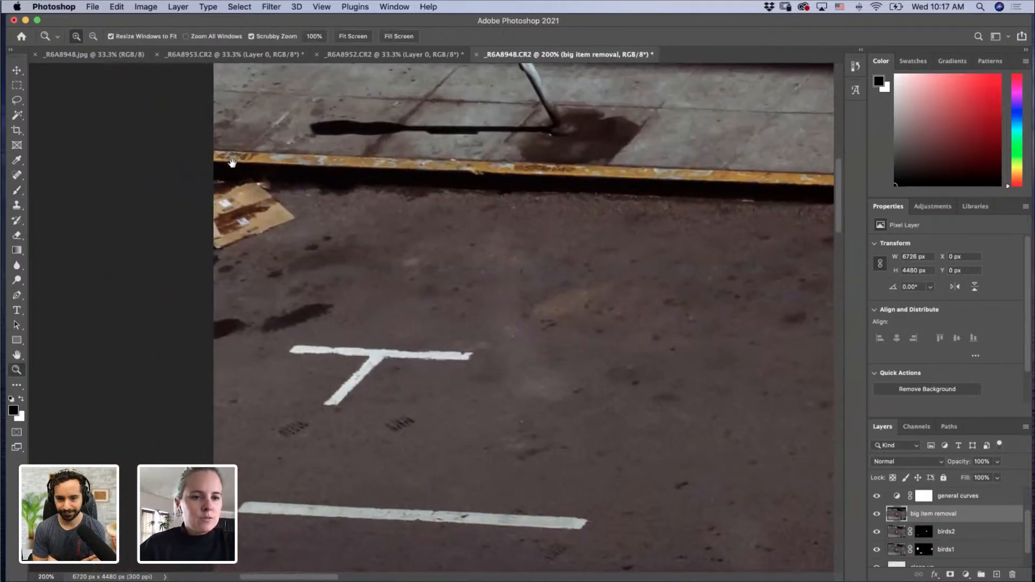
left_click(232, 220)
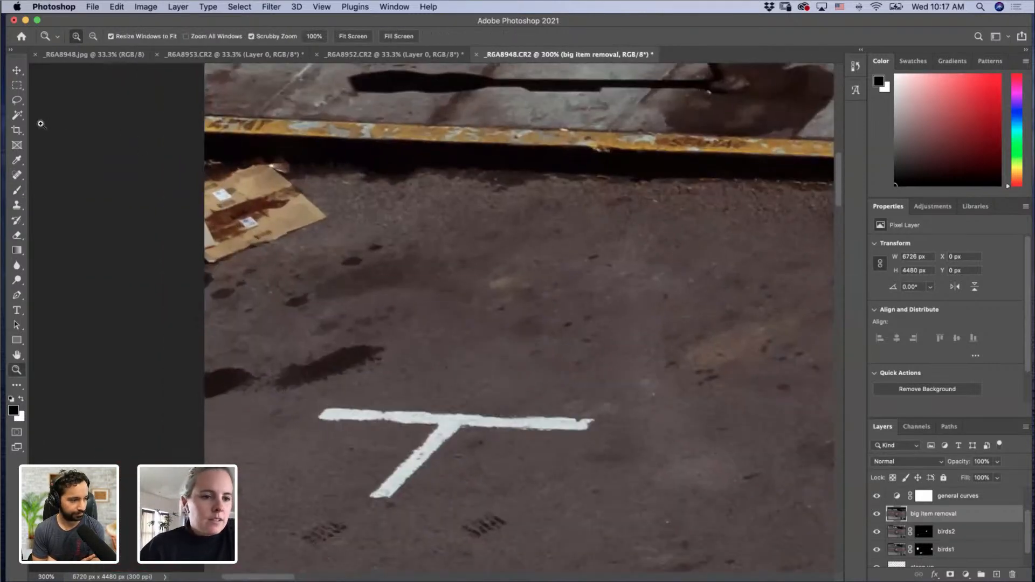
left_click(17, 176)
left_click(42, 196)
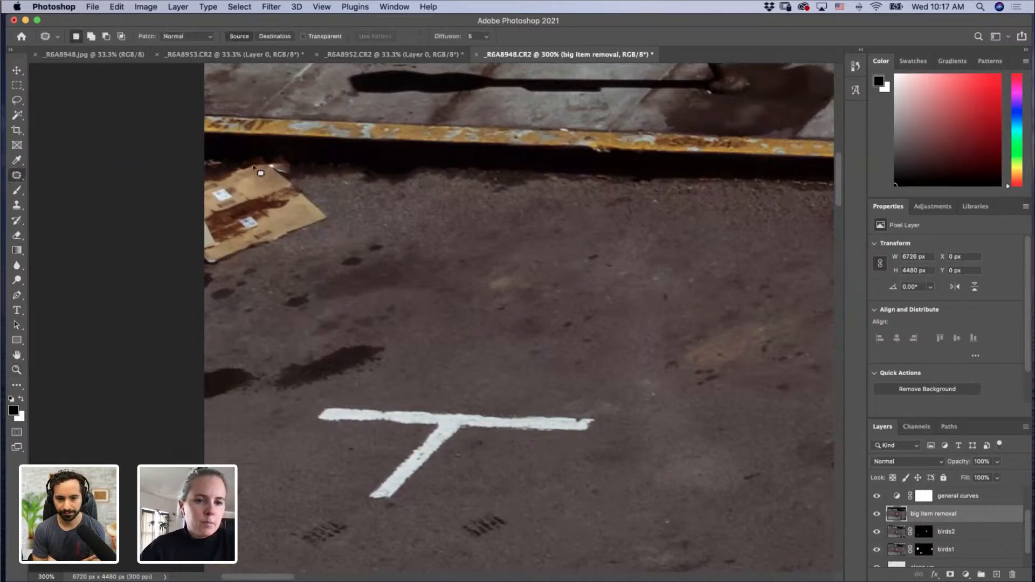
mouse_move(260, 173)
left_mouse_down()
mouse_move(204, 272)
mouse_move(280, 257)
mouse_move(331, 228)
mouse_move(294, 163)
mouse_move(219, 160)
mouse_move(207, 180)
mouse_move(211, 271)
left_mouse_up()
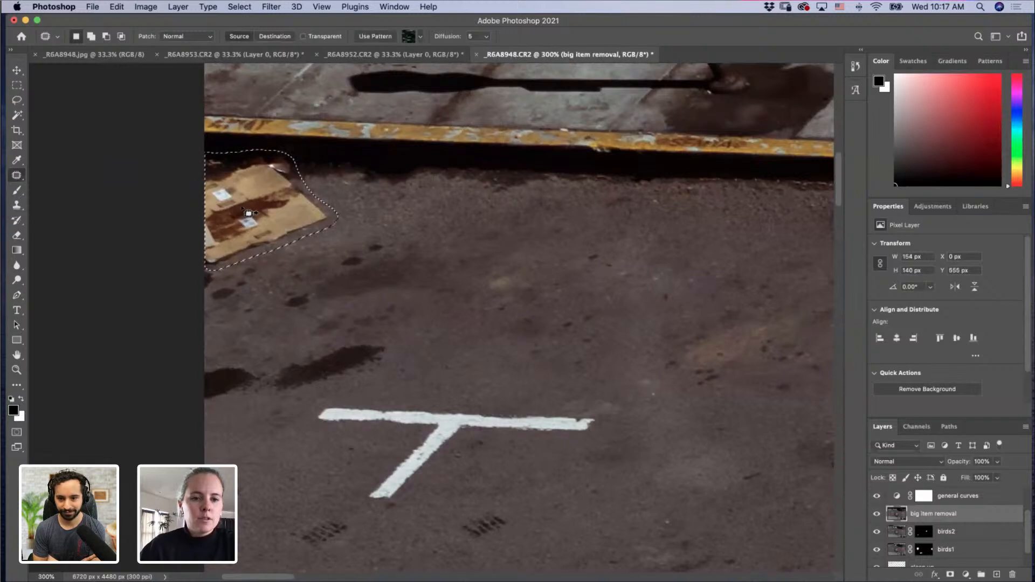
left_click_drag(242, 213, 237, 339)
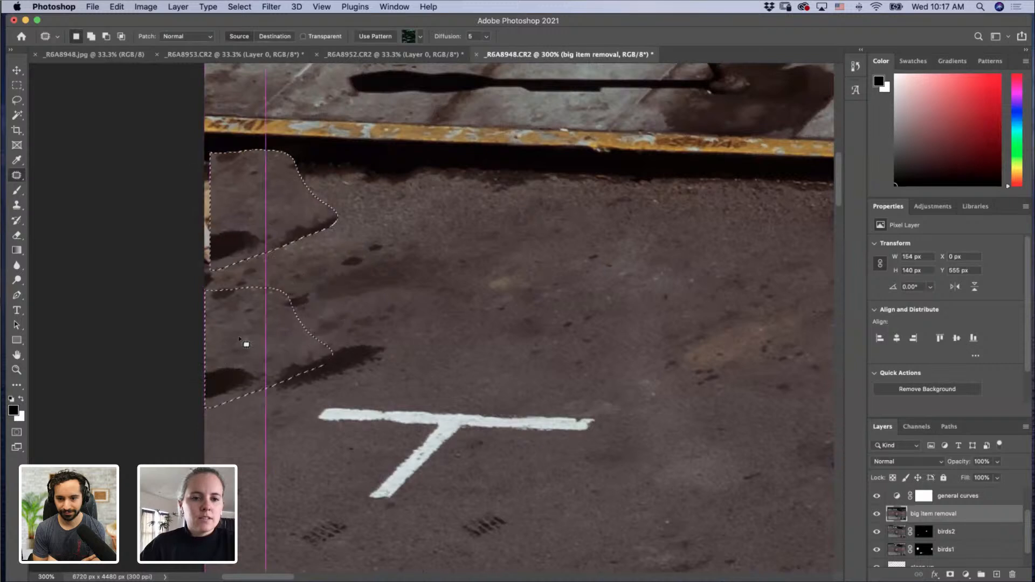
key("super+d")
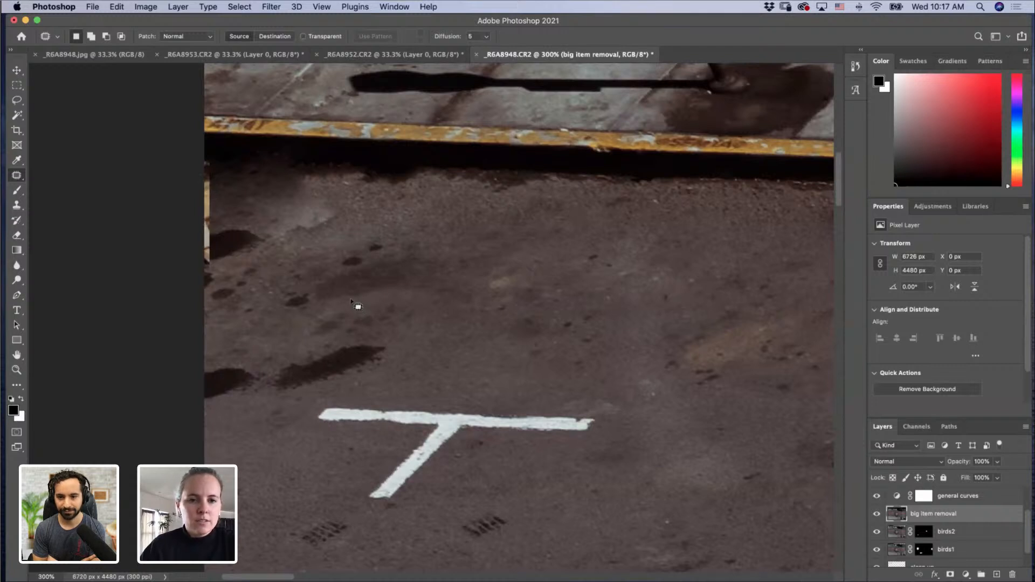
Step: Undo the patch over the cardboard and clear the selection around it
key("super+z")
key("super+z")
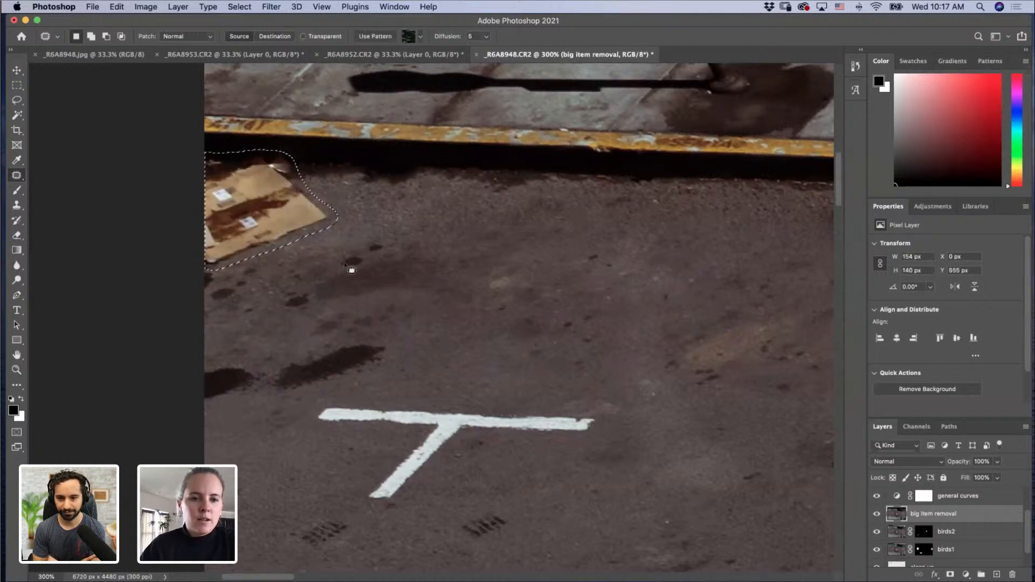
key("super+d")
Step: Lasso the cardboard piece beside the yellow curb and remove it with Content-Aware Fill, output to a new layer
left_click(17, 100)
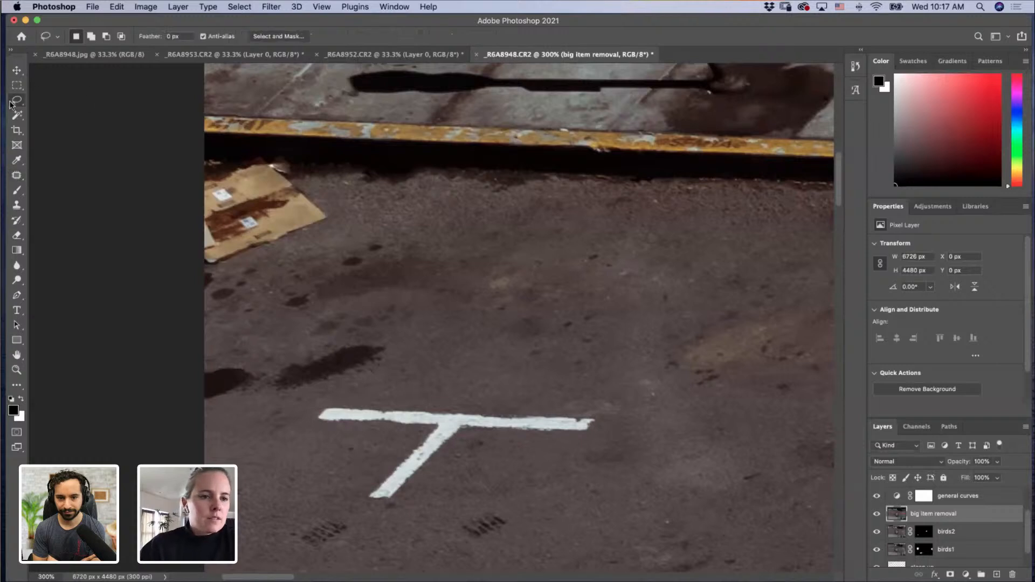
mouse_move(208, 157)
left_mouse_down()
mouse_move(291, 152)
mouse_move(301, 178)
left_mouse_up()
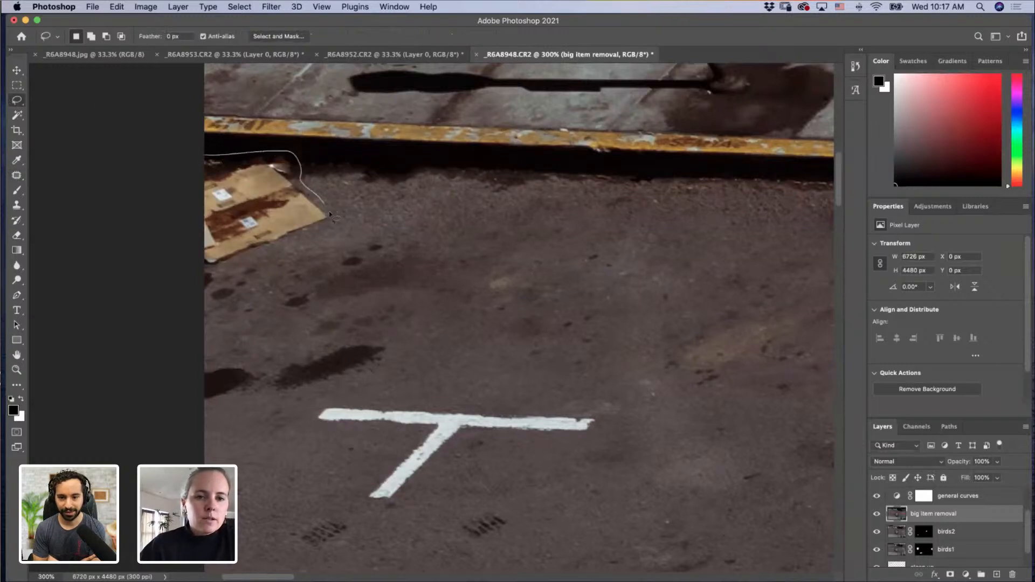
mouse_move(316, 235)
left_mouse_down()
mouse_move(198, 277)
mouse_move(202, 157)
left_mouse_up()
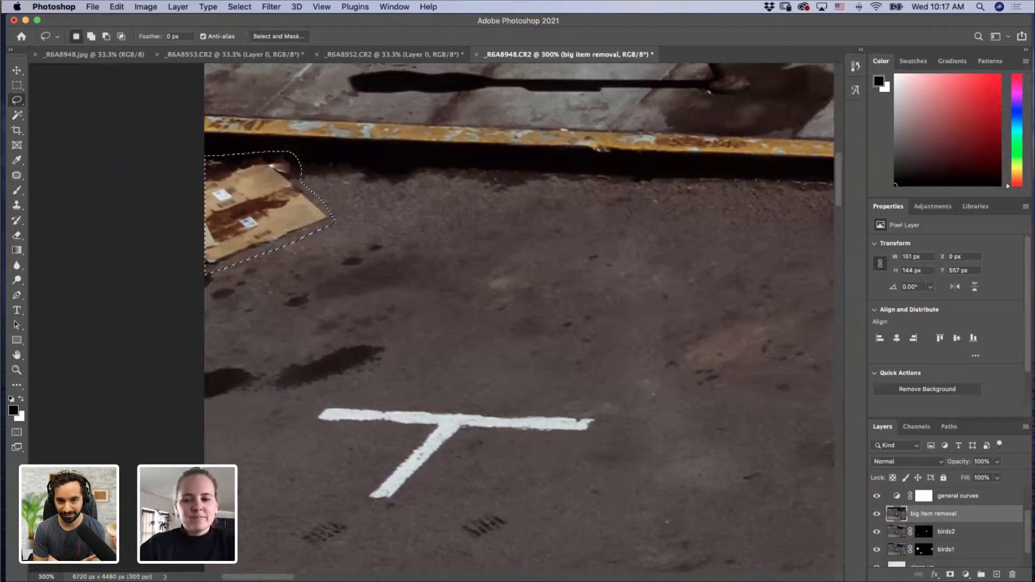
left_click(117, 7)
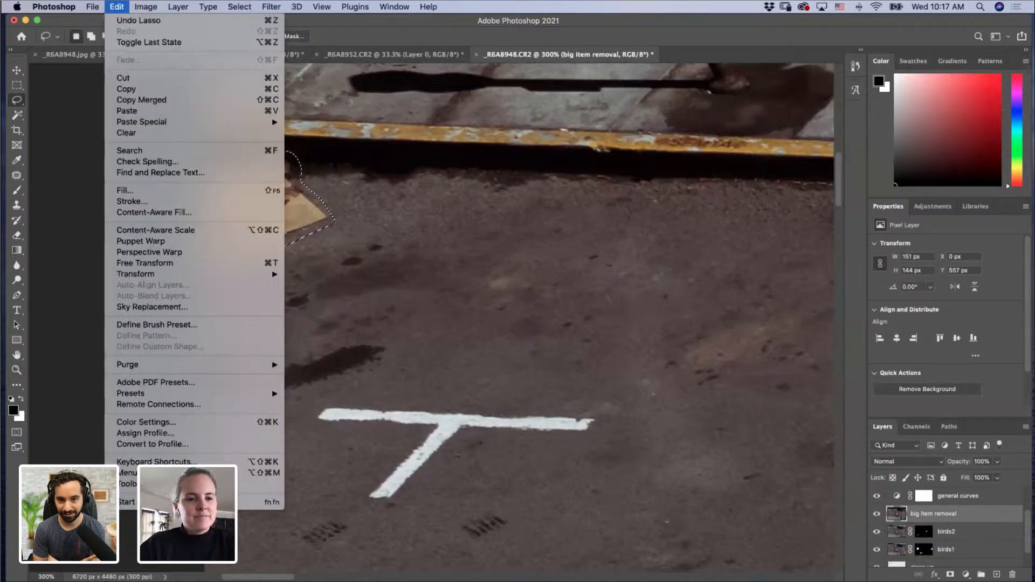
left_click(165, 213)
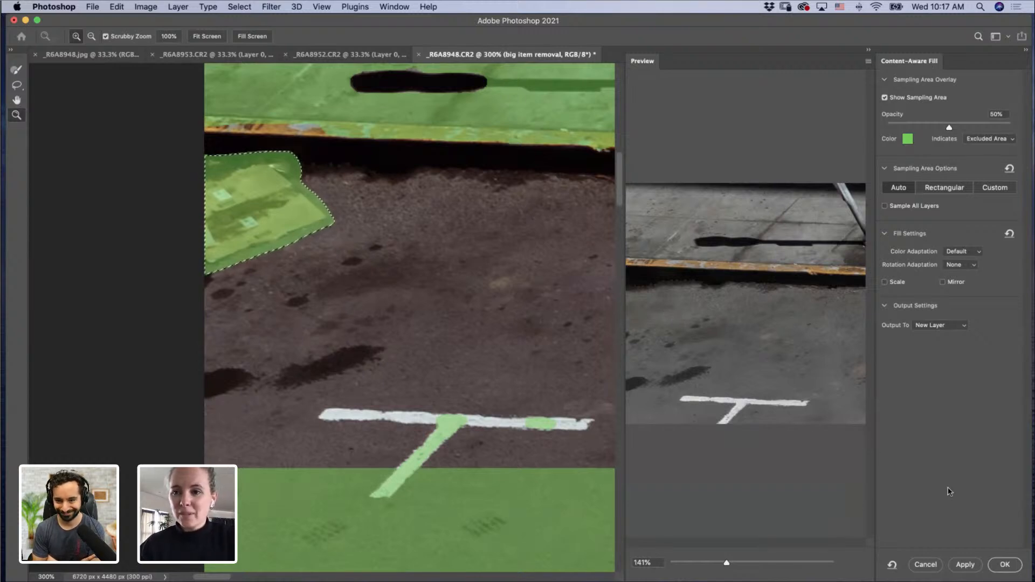
left_click(998, 567)
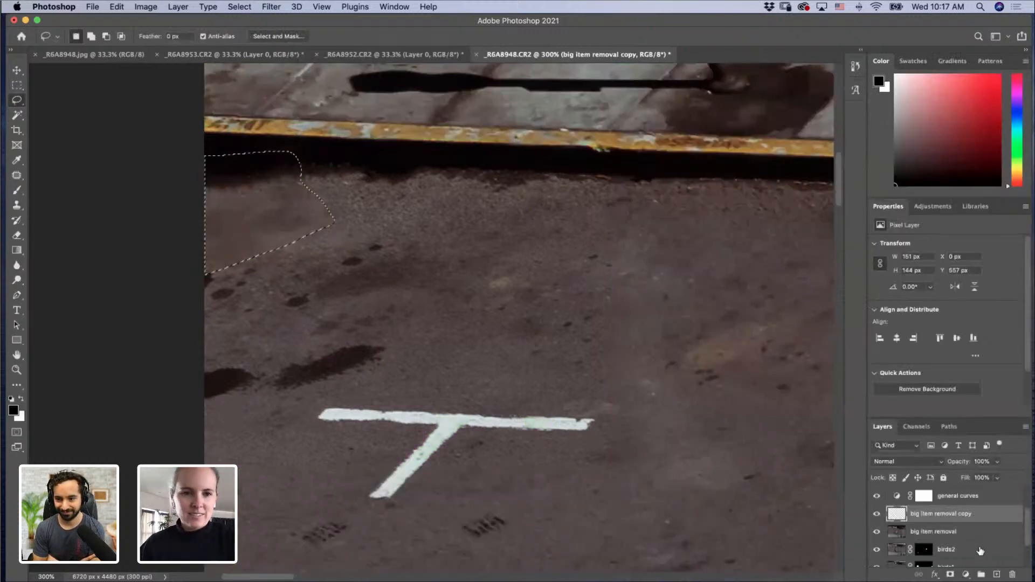
key("super+d")
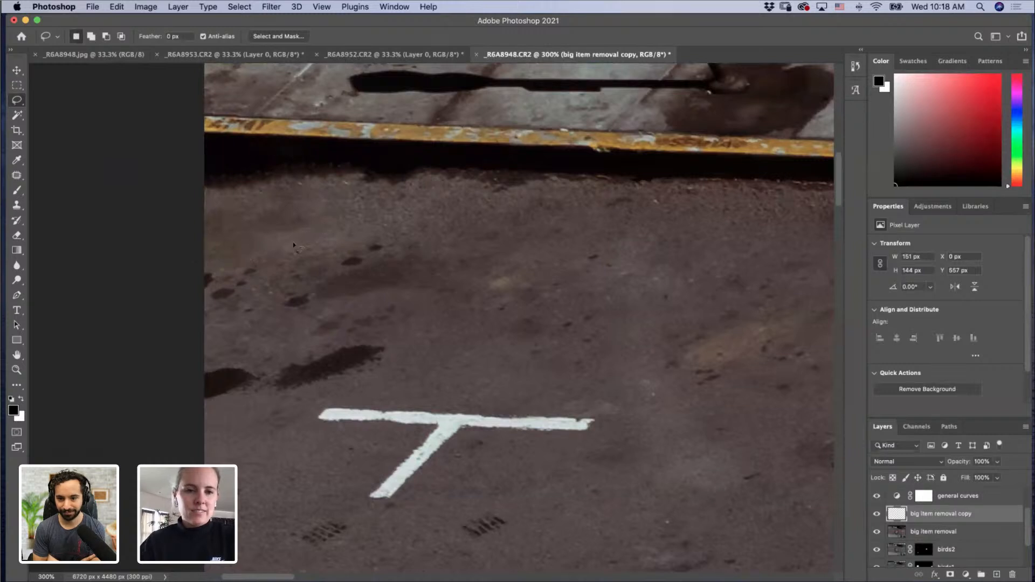
Step: Clone asphalt texture over the smooth filled area below the curb using the Clone Stamp with a 38 px brush
key("z")
left_click(269, 313, "alt")
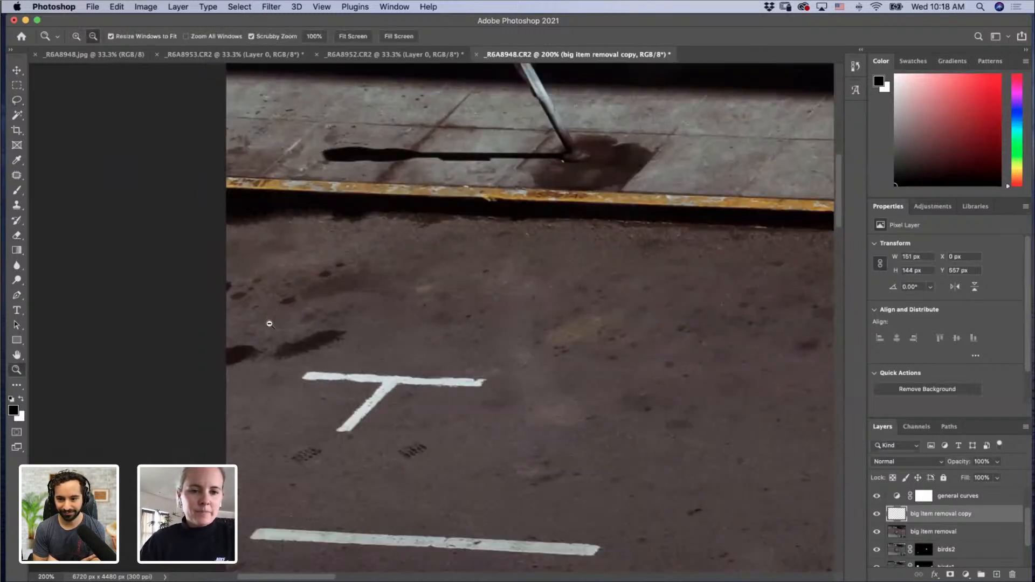
left_click(270, 327, "alt")
left_click(271, 329, "alt")
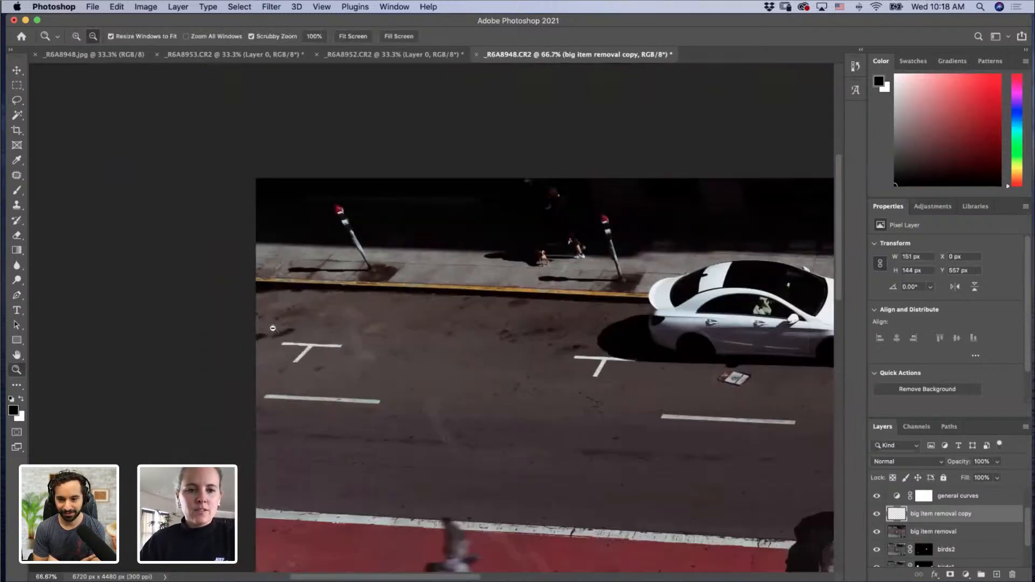
left_click(272, 330, "alt")
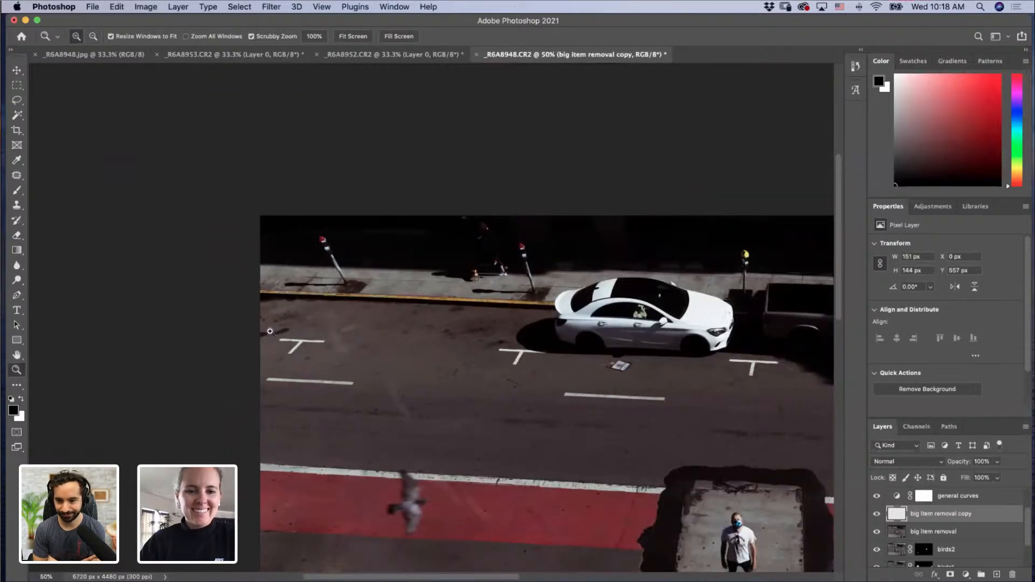
left_click(273, 330)
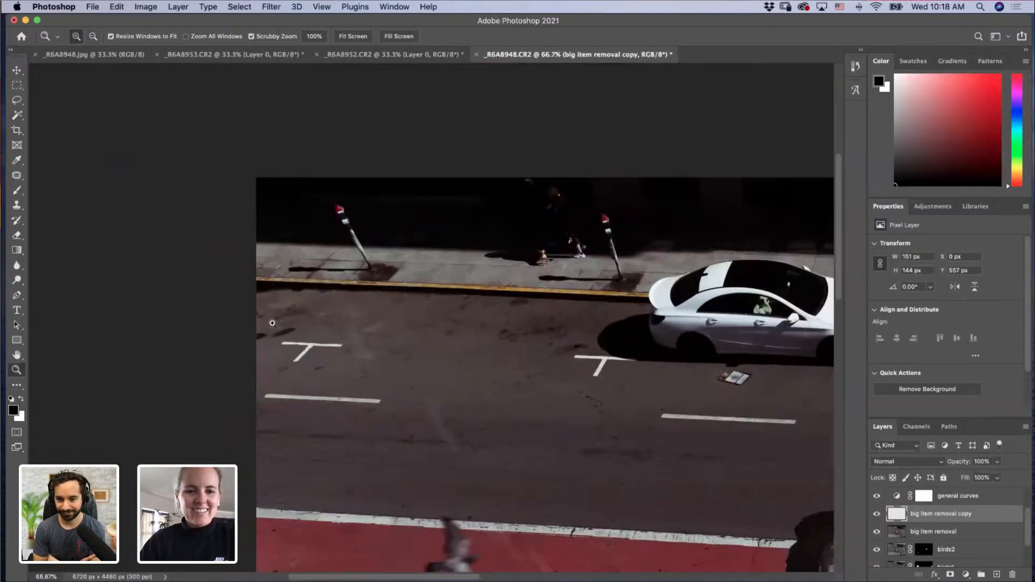
left_click(275, 321)
left_click(270, 307)
left_click(253, 289)
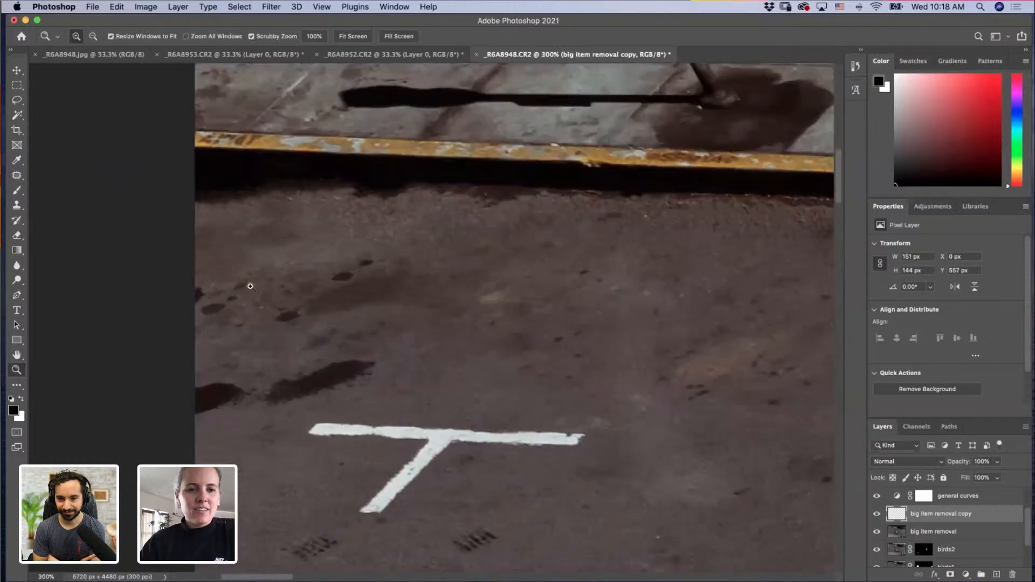
left_click(212, 272)
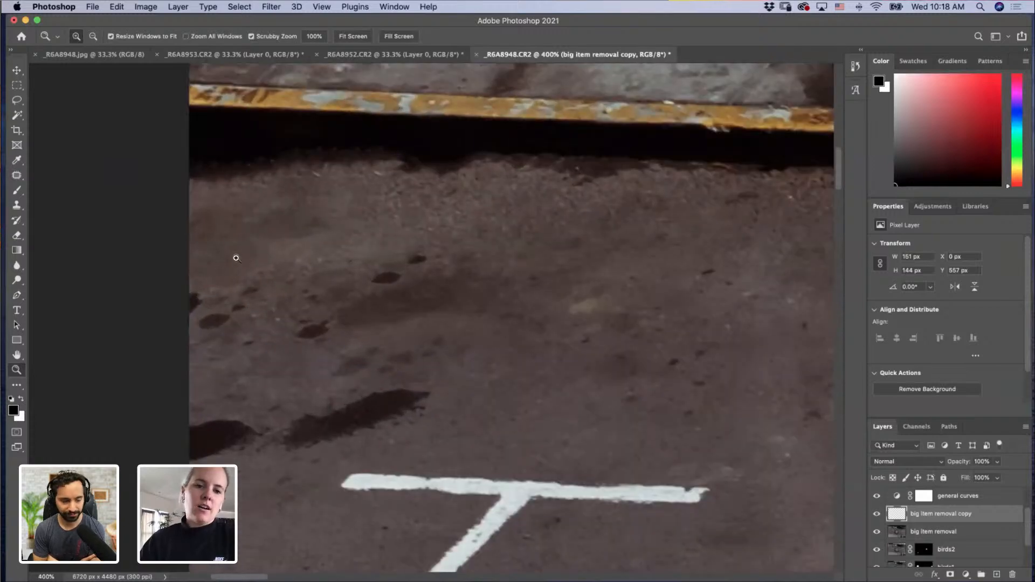
left_click(16, 206)
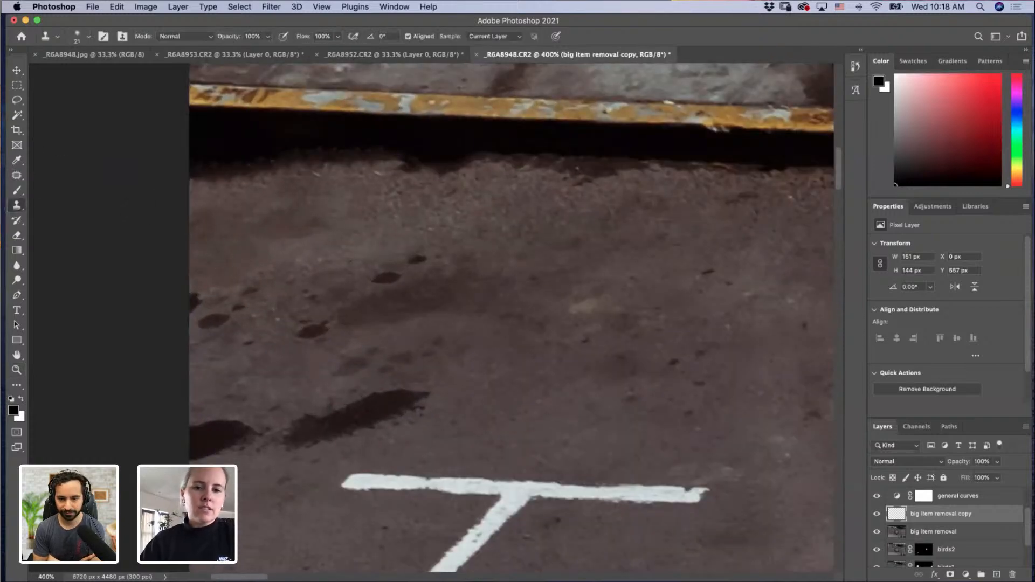
left_click_drag(382, 227, 395, 227)
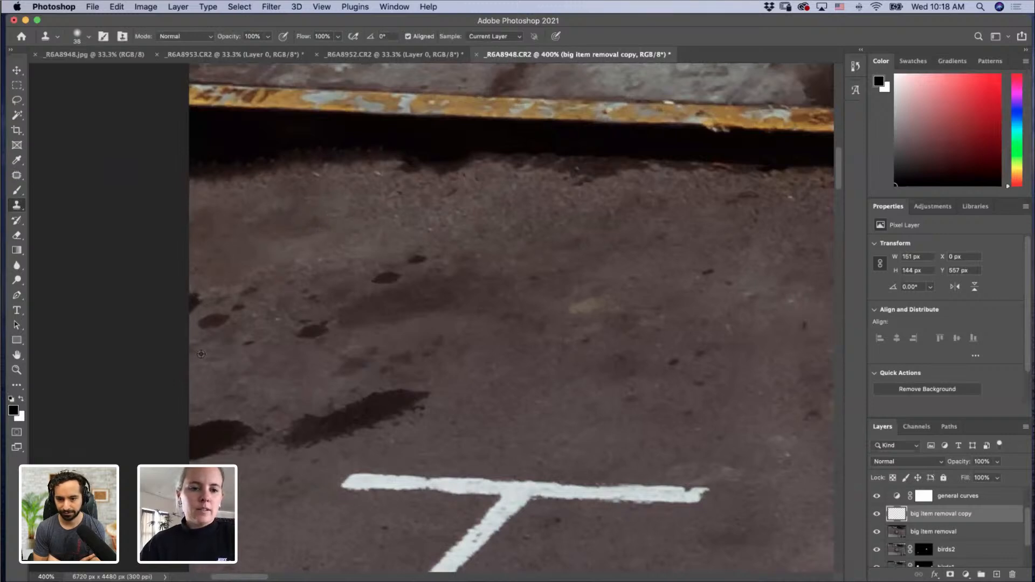
left_click(17, 207)
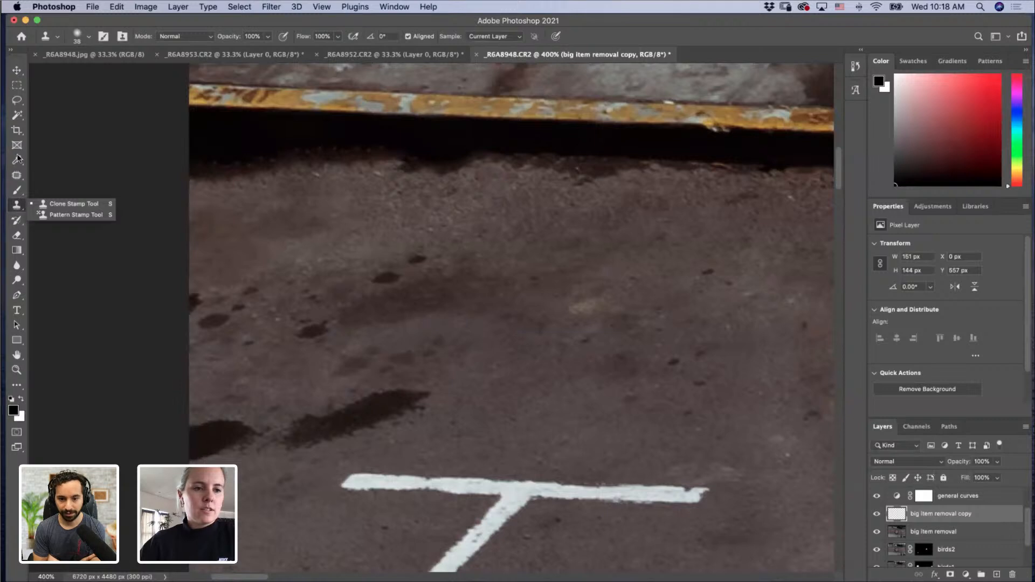
left_click(47, 232)
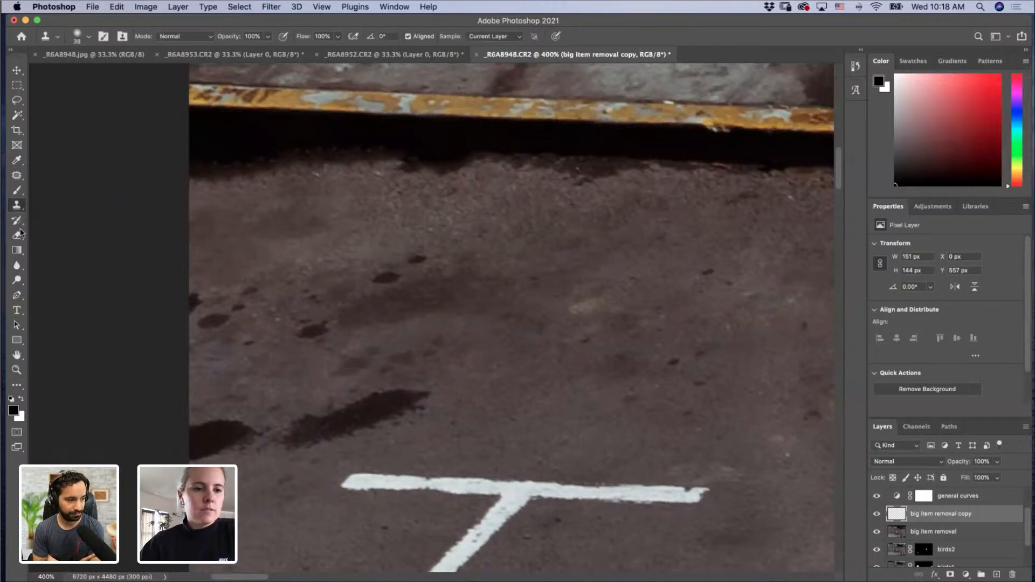
left_click(17, 207)
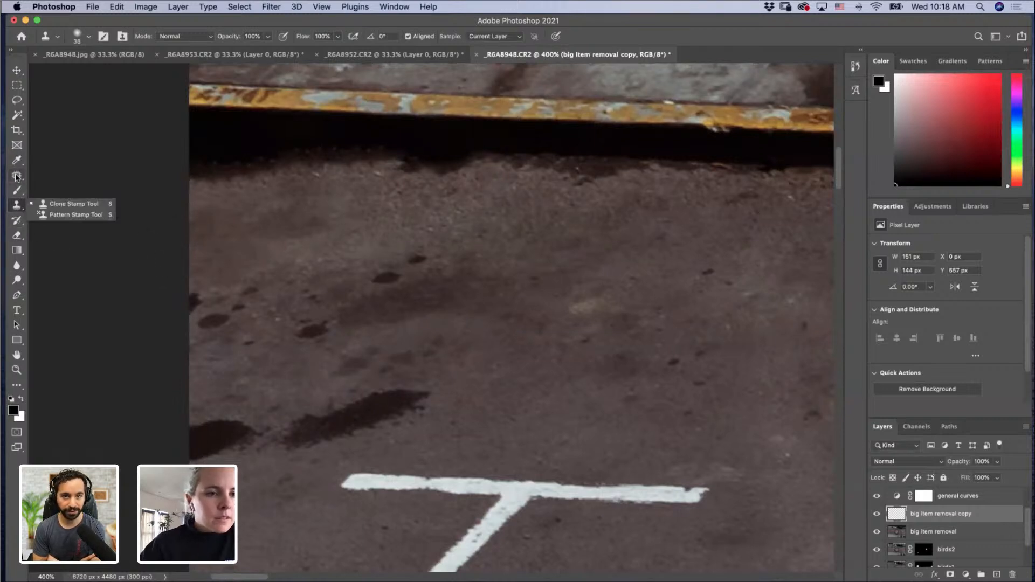
Step: Rename the fill layer "big item removal copy" as "cardboard box"
left_click(16, 176)
left_click(17, 176)
left_click(59, 173)
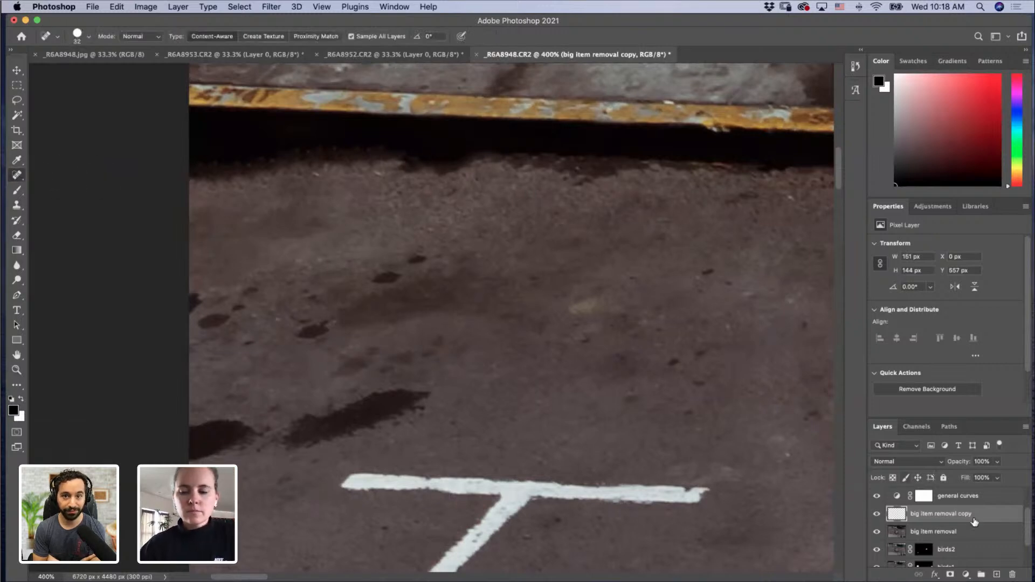
left_click(877, 514)
left_click(877, 515)
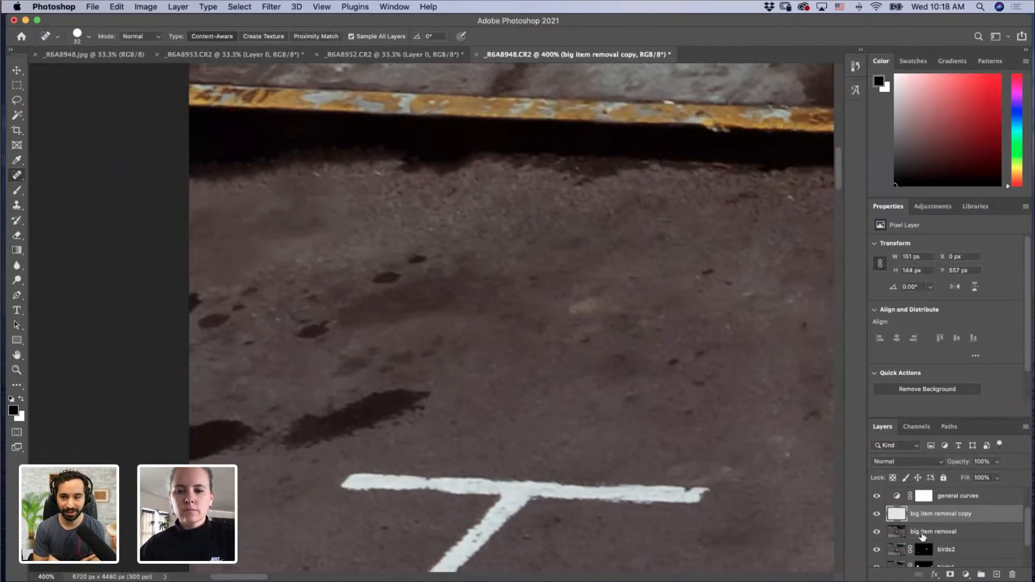
left_click(935, 534)
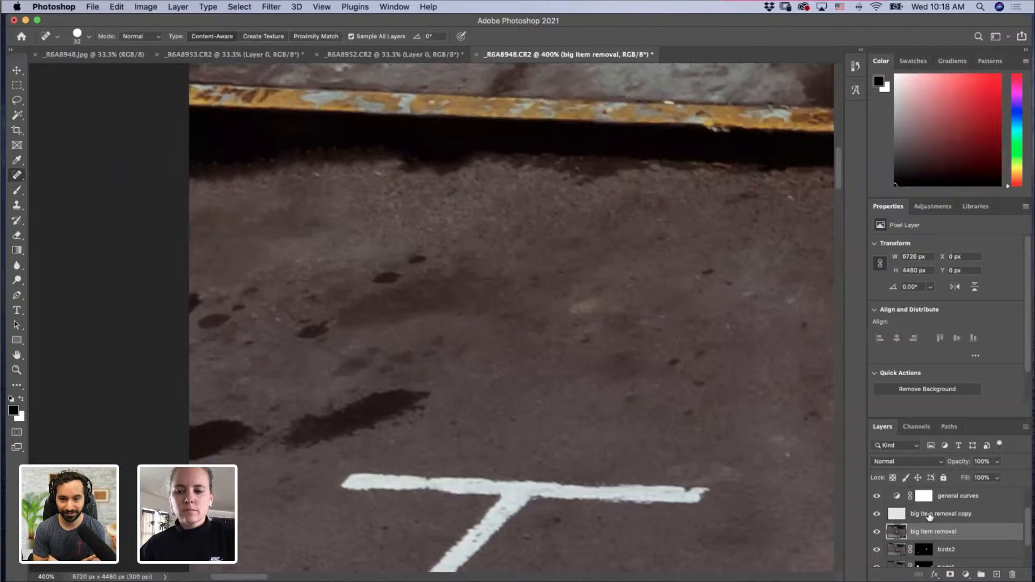
double_click(926, 514)
type("cardb")
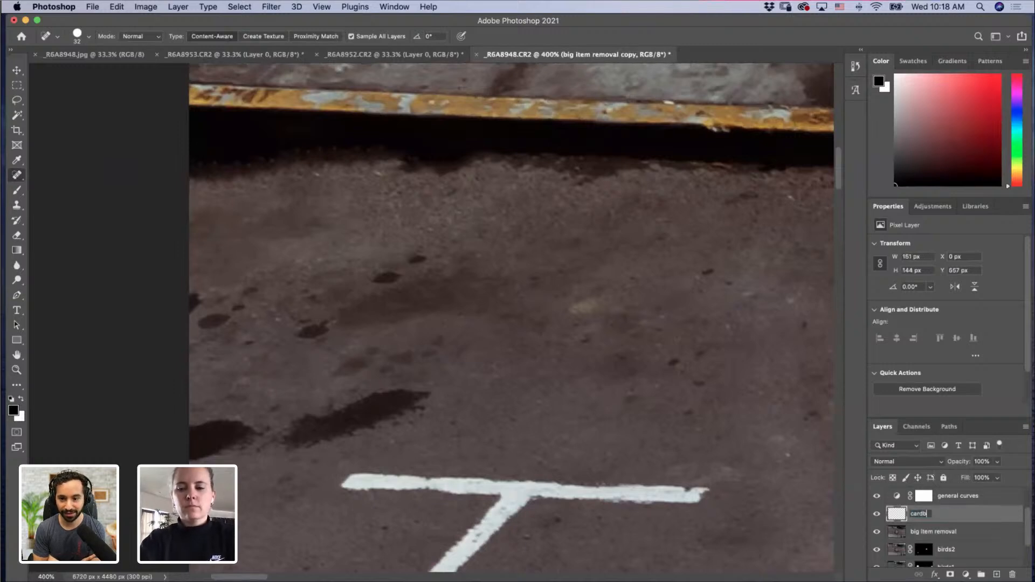
type("oard box")
key("Return")
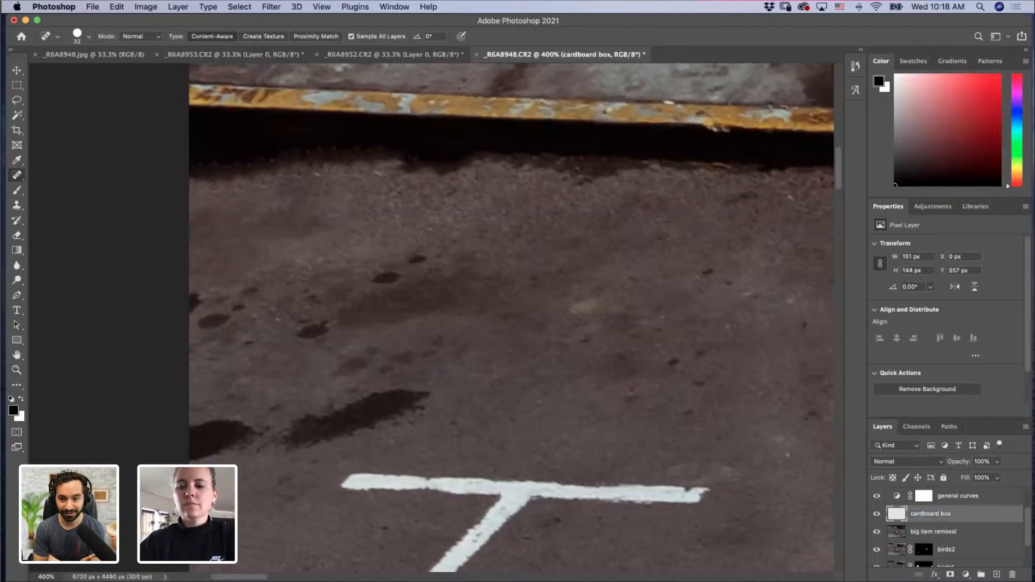
Step: On the "big item removal" layer, lasso the pedestrians and the small dog on the sidewalk beside the red-topped parking meter
key("z")
left_click(610, 274, "alt")
left_click(610, 274, "alt")
left_click_drag(619, 290, 435, 390)
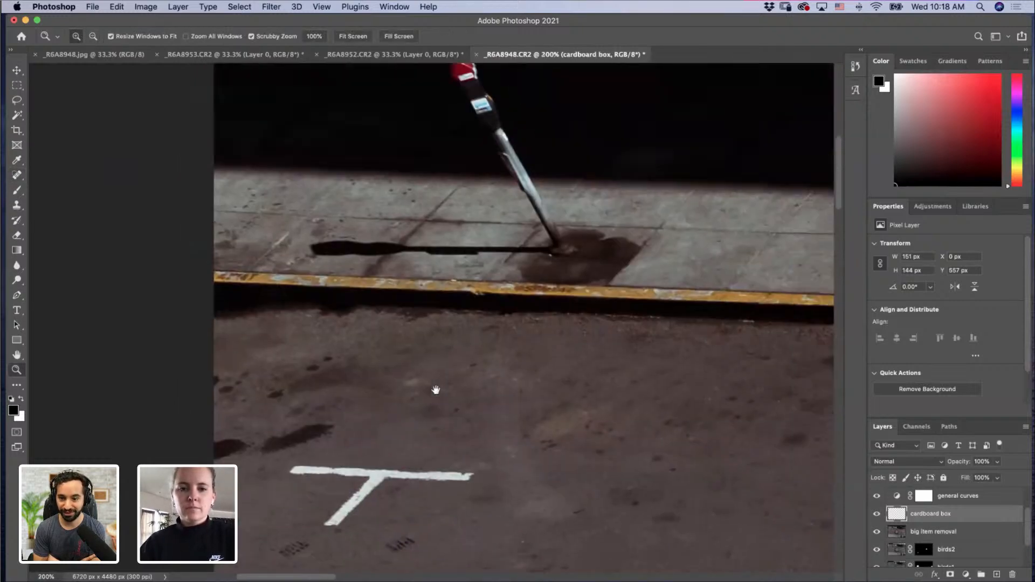
left_click_drag(471, 334, 431, 407)
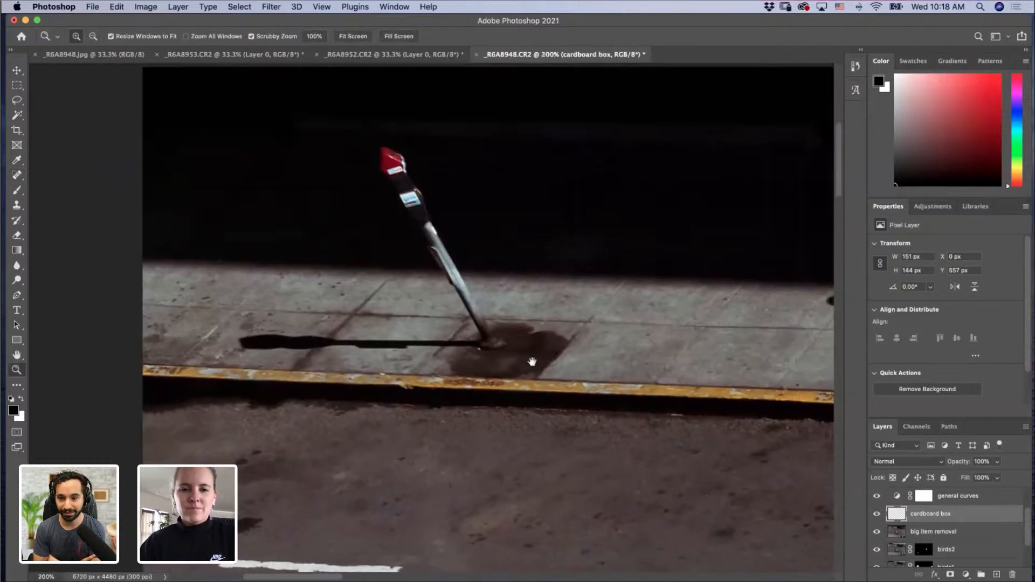
left_click_drag(532, 363, 430, 420)
scroll(431, 420, "right", 10)
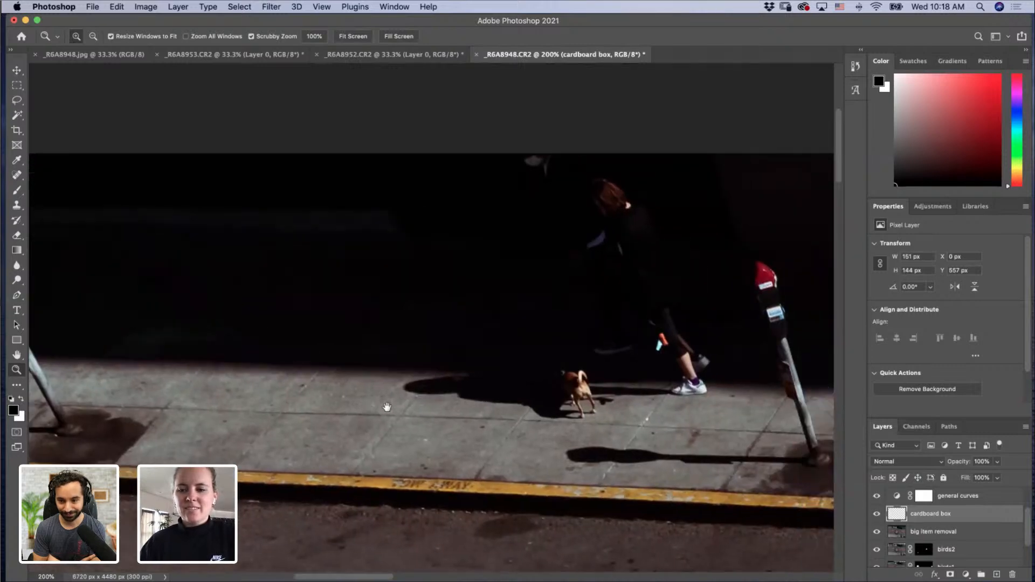
left_click(948, 535)
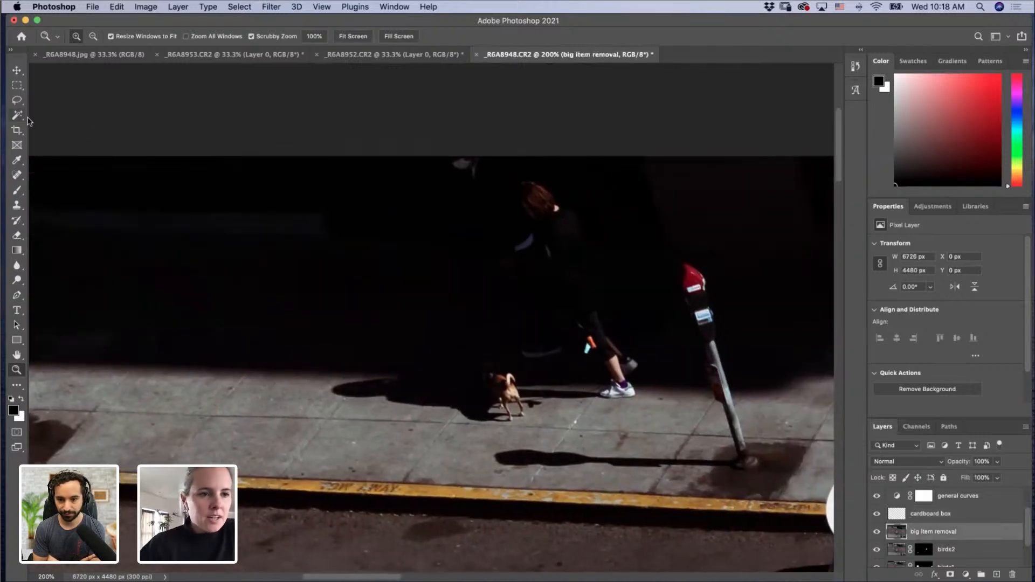
left_click(16, 100)
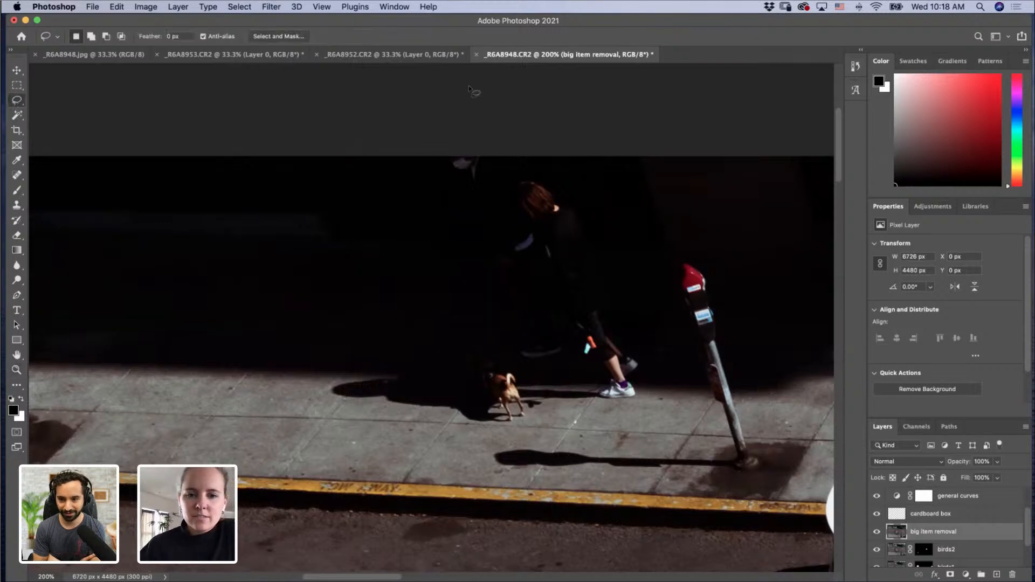
mouse_move(445, 156)
left_mouse_down()
mouse_move(502, 332)
mouse_move(500, 345)
mouse_move(459, 348)
mouse_move(494, 418)
mouse_move(511, 430)
mouse_move(548, 407)
mouse_move(637, 405)
mouse_move(638, 382)
mouse_move(642, 389)
mouse_move(651, 373)
mouse_move(614, 301)
mouse_move(609, 243)
mouse_move(594, 218)
mouse_move(559, 189)
mouse_move(456, 157)
left_mouse_up()
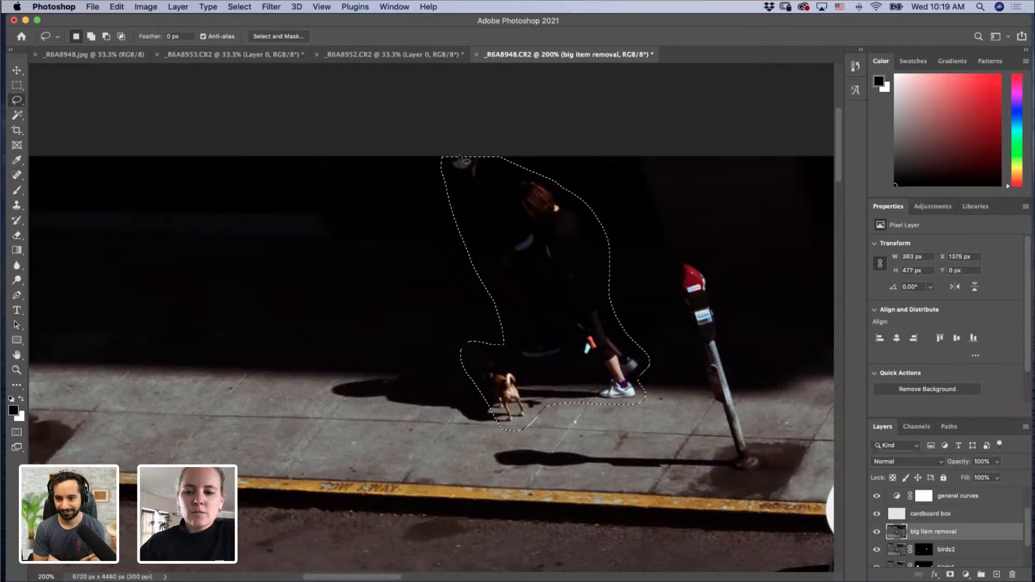
Step: Remove the selected pedestrians and dog with Content-Aware Fill, output to a new layer, and name that layer "people camera left"
left_click(116, 7)
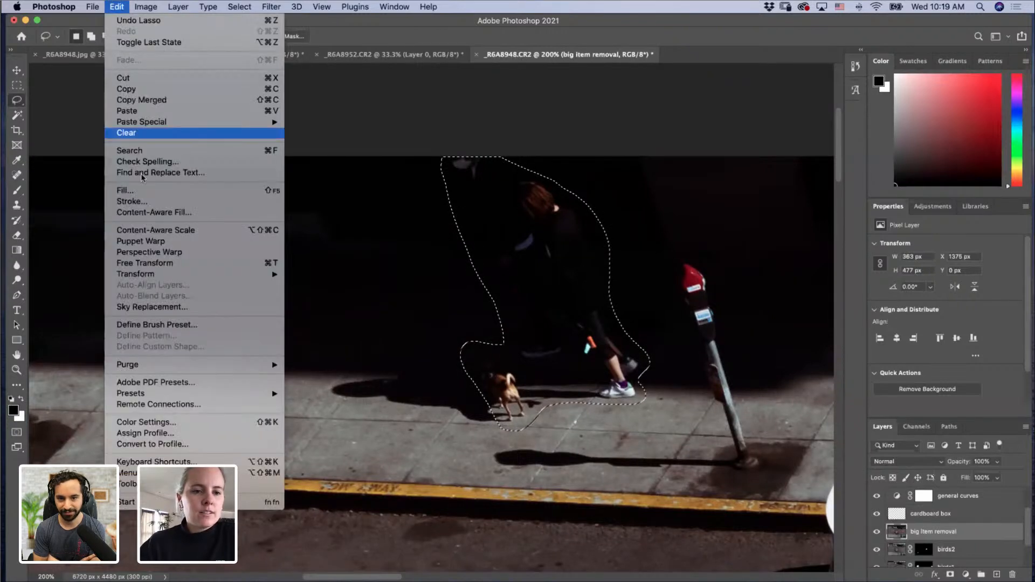
left_click(141, 211)
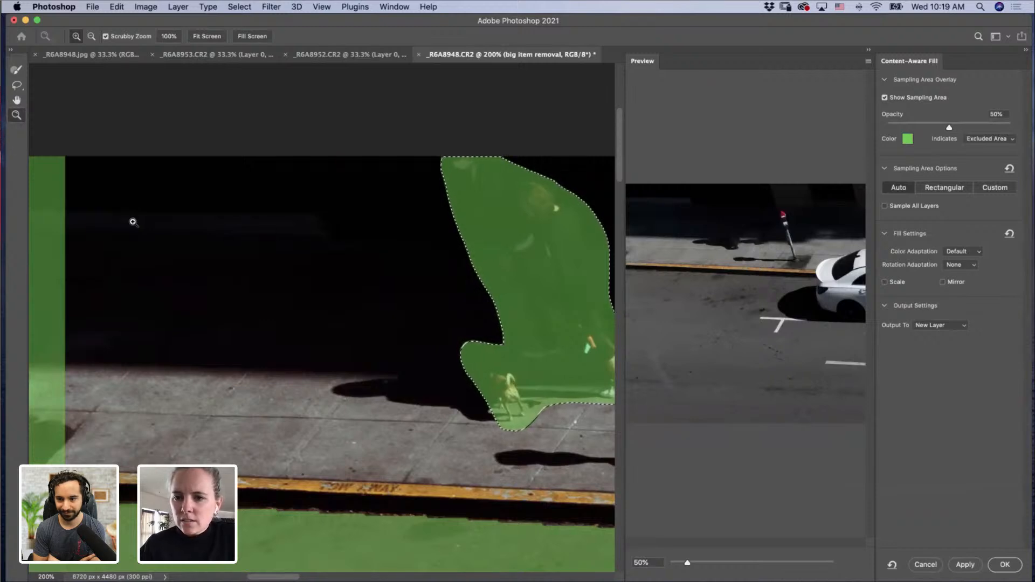
left_click(1013, 568)
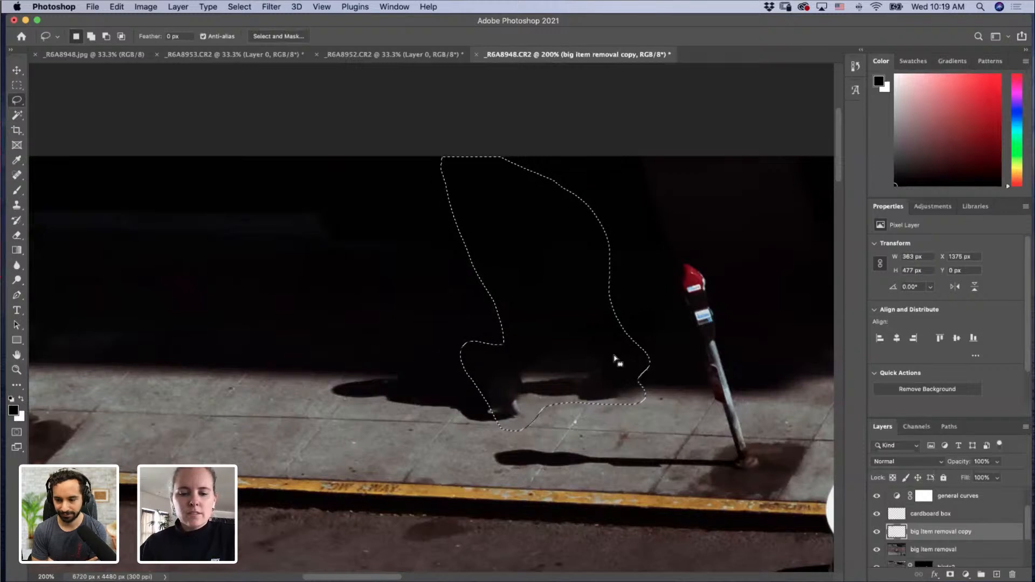
key("super+d")
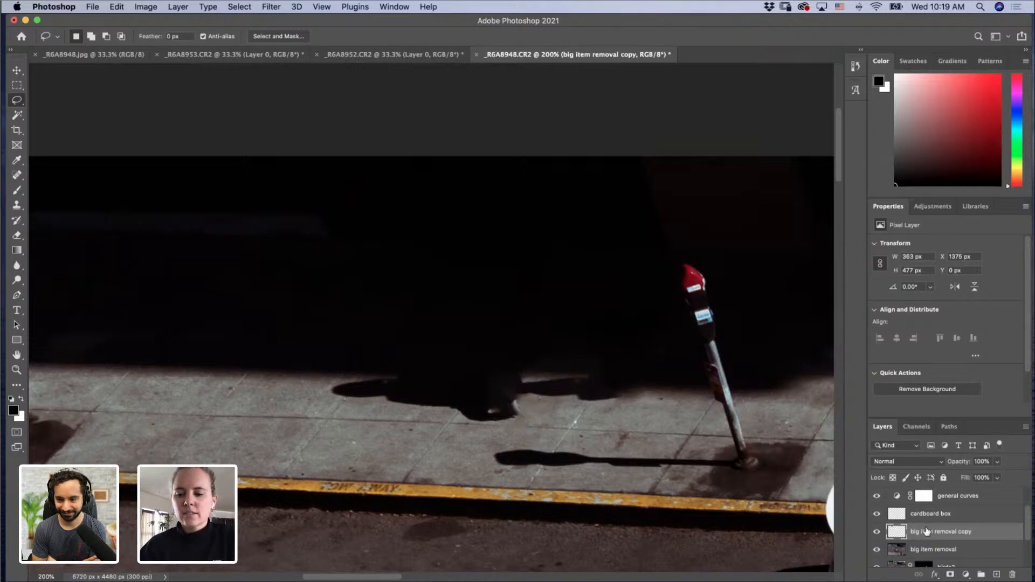
type("people camera left")
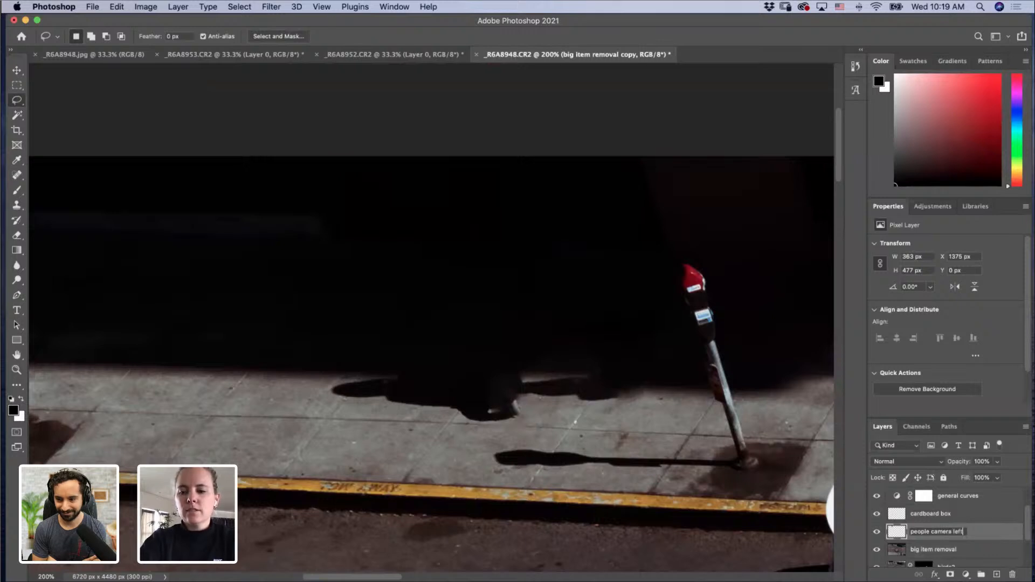
key("Return")
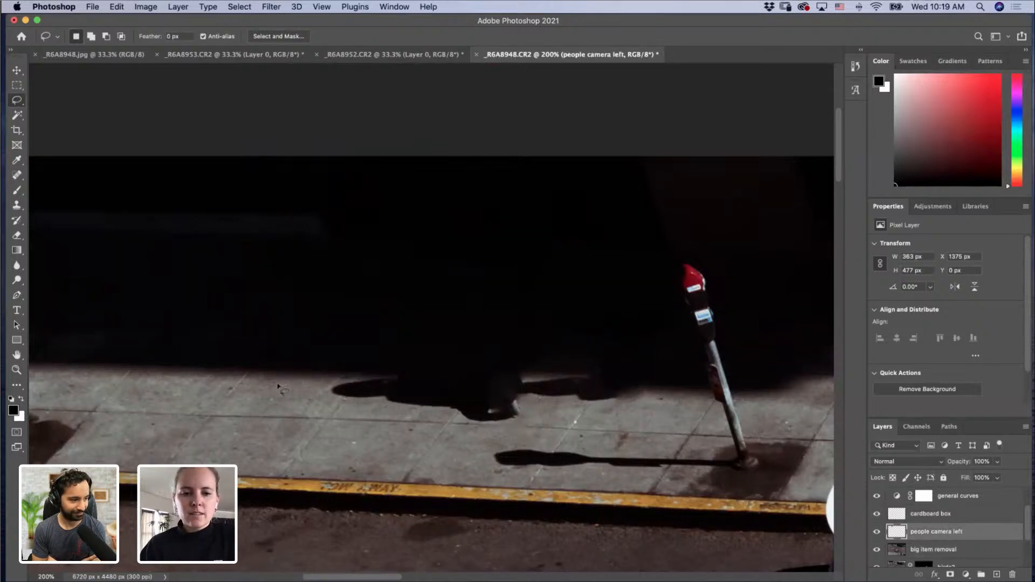
left_click_drag(200, 404, 309, 411)
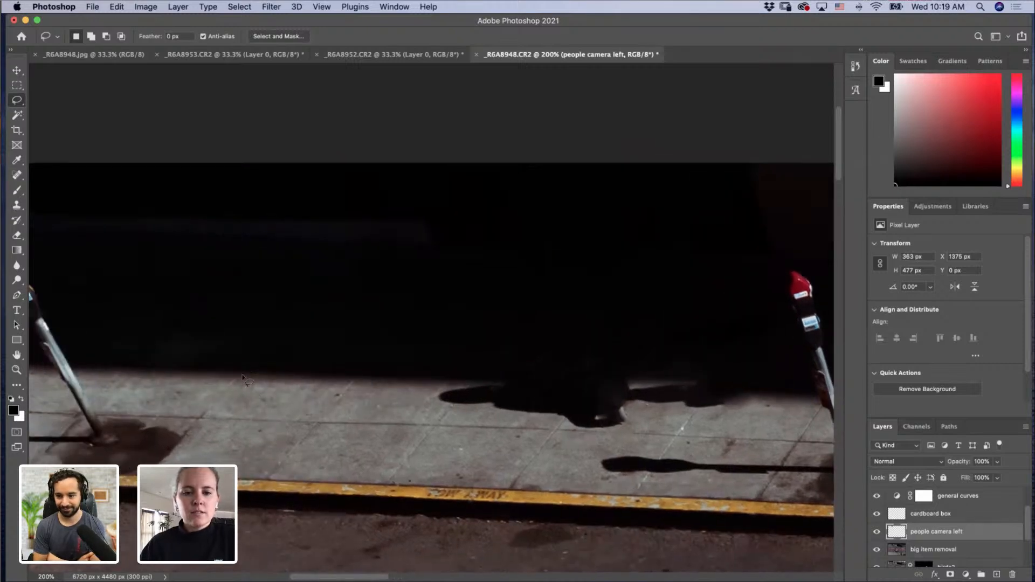
left_click(17, 85)
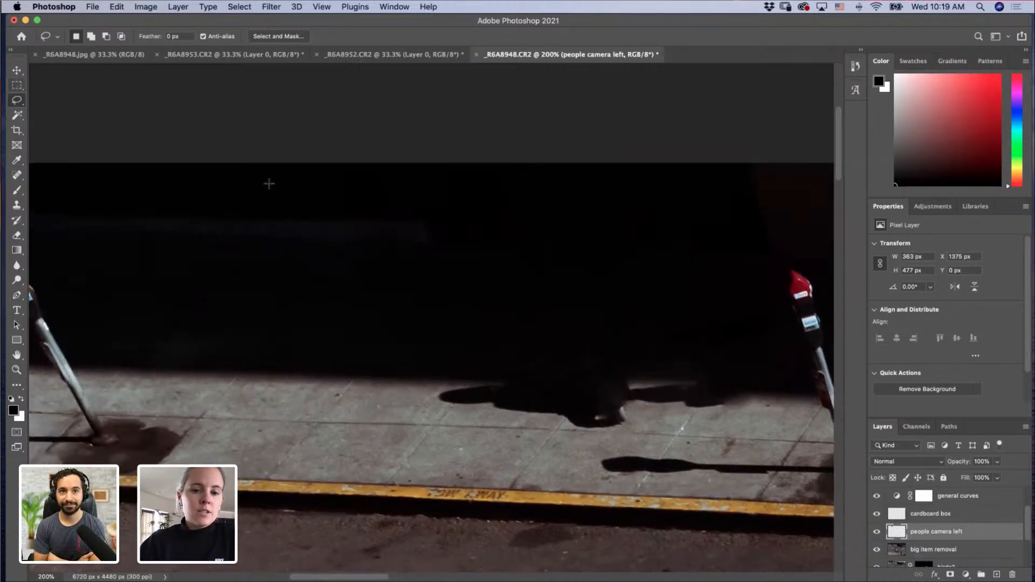
left_click_drag(434, 350, 766, 433)
left_click(926, 550)
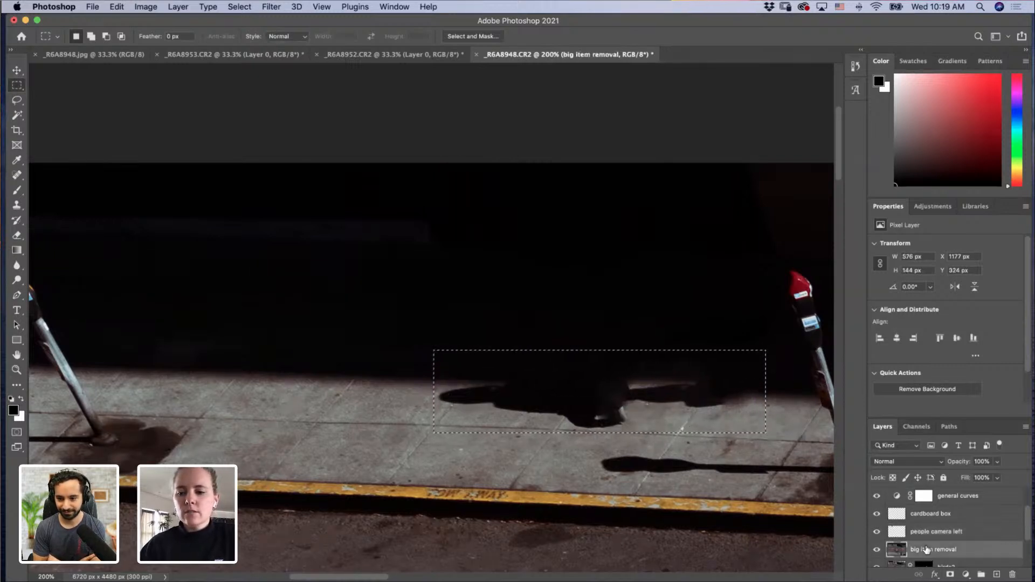
left_click(146, 7)
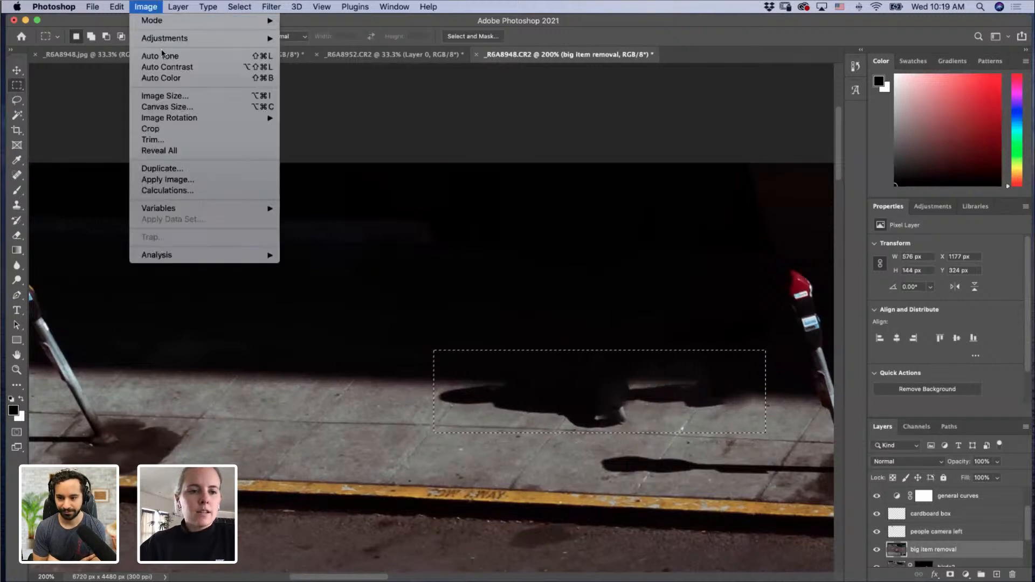
mouse_move(117, 6)
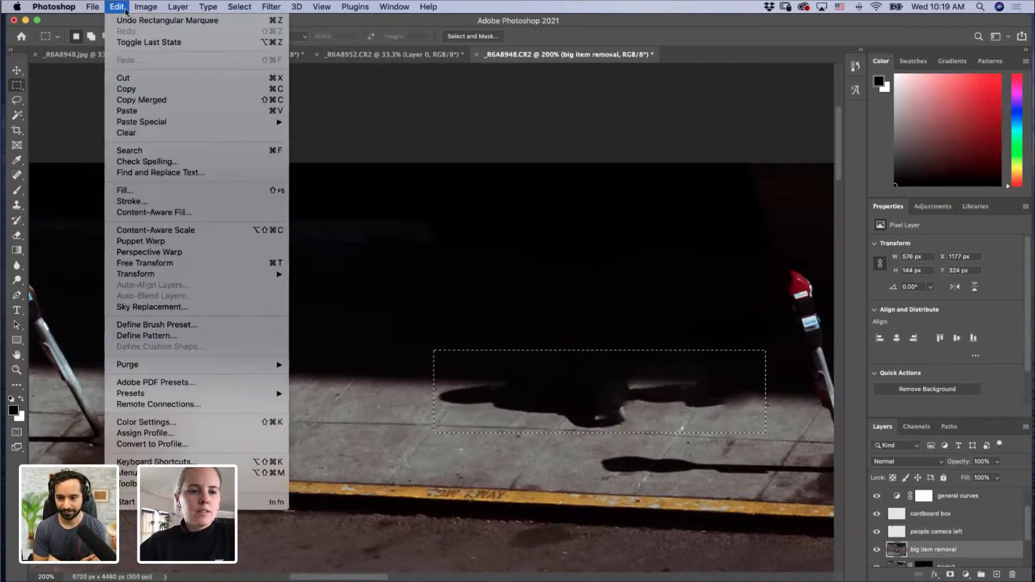
left_click(160, 214)
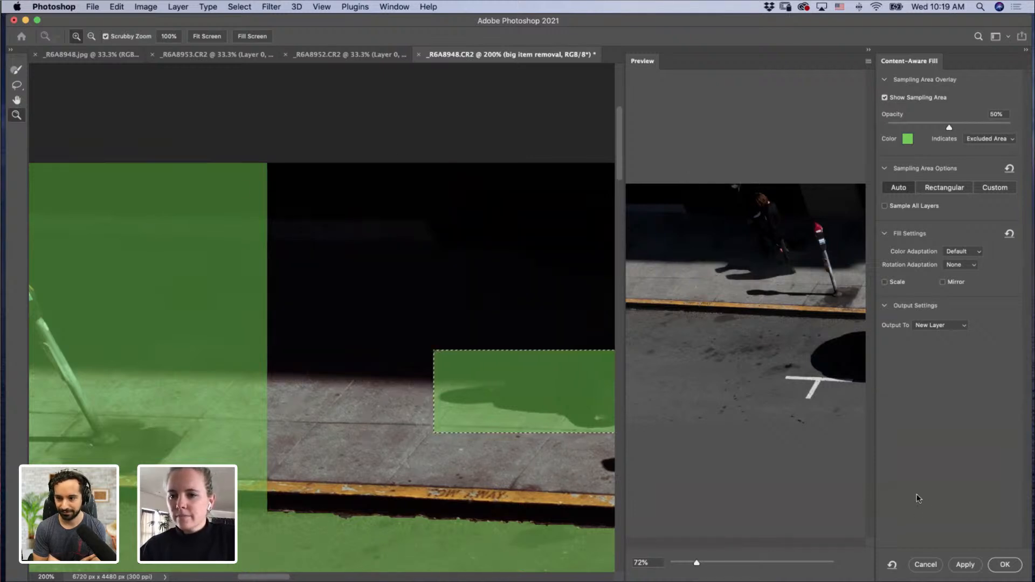
left_click(930, 566)
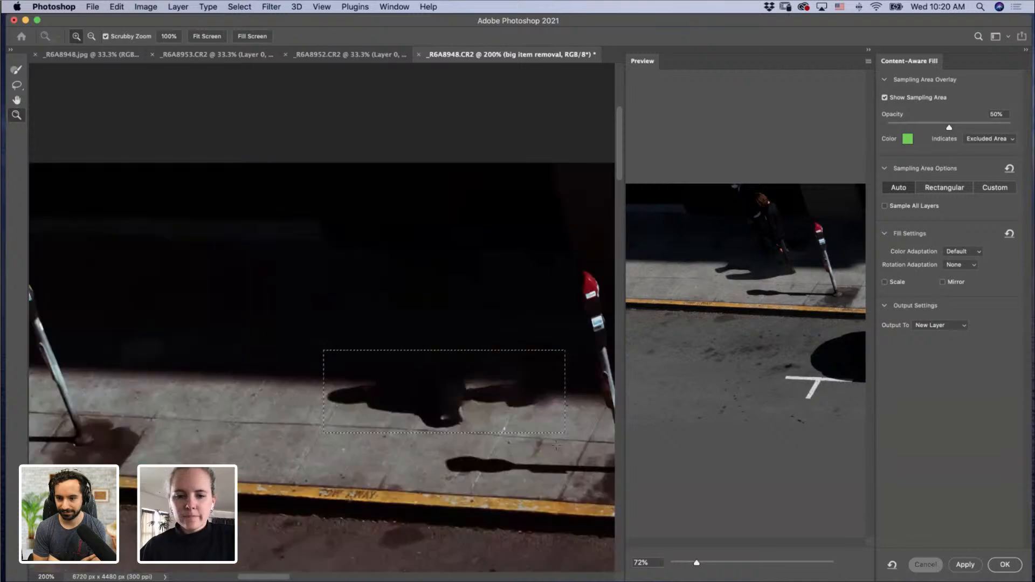
key("super+d")
Step: Lasso the flattened box lying on the asphalt beside the white car, on the "big item removal" layer
key("z")
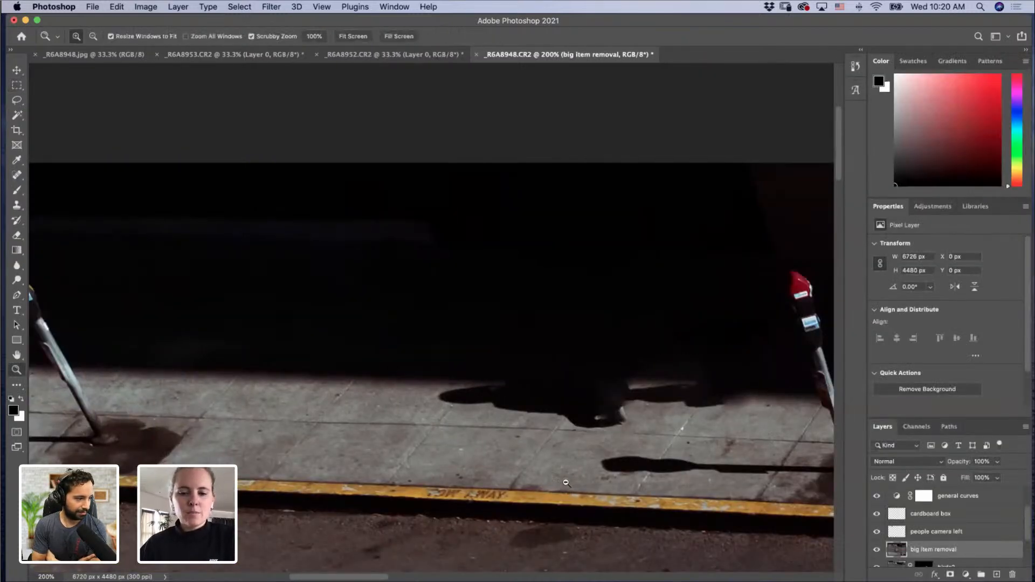
left_click(568, 485, "alt")
left_click(569, 485, "alt")
left_click_drag(600, 474, 371, 257)
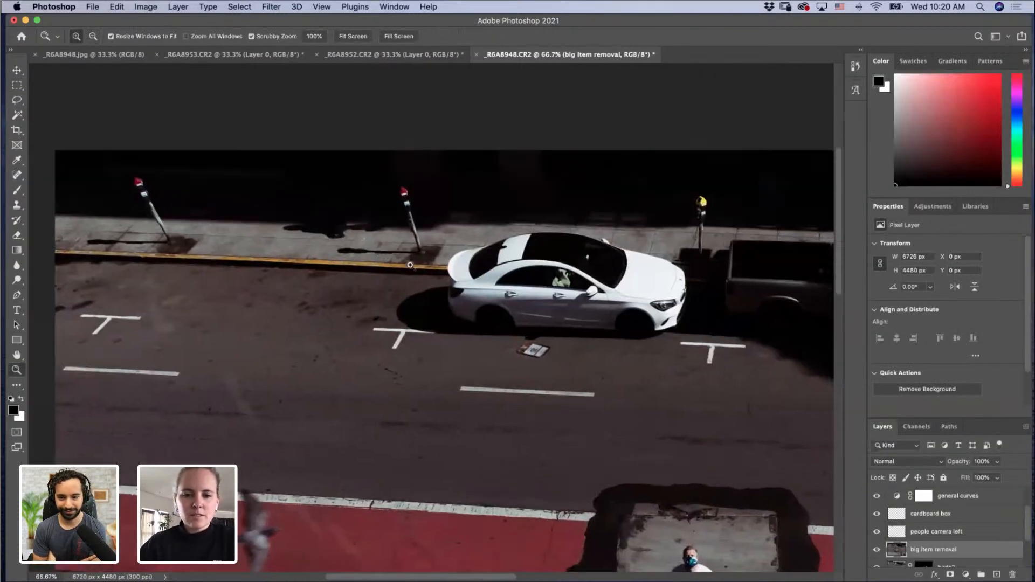
left_click(552, 387)
left_click(533, 284)
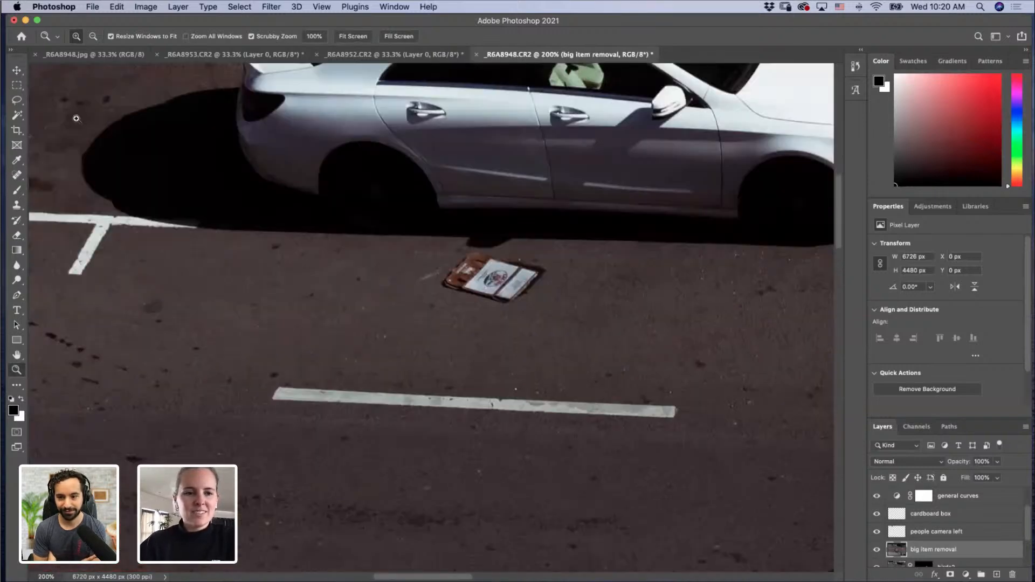
key("l")
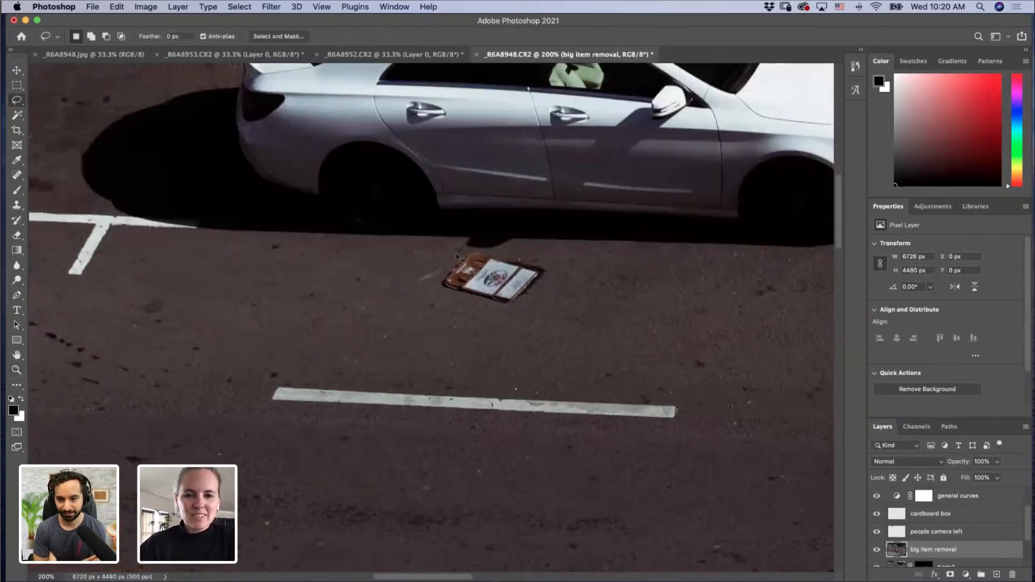
mouse_move(460, 249)
left_mouse_down()
mouse_move(440, 283)
mouse_move(493, 309)
mouse_move(515, 307)
mouse_move(546, 278)
mouse_move(537, 258)
mouse_move(461, 251)
left_mouse_up()
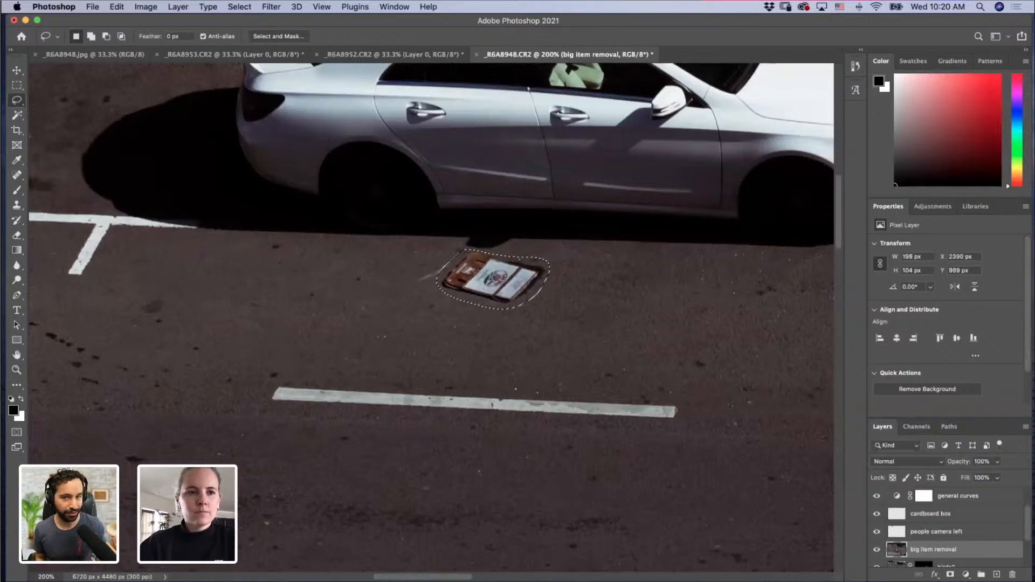
Step: Remove the selected box with Content-Aware Fill, output to a new layer, and name that layer "white car box"
left_click(117, 6)
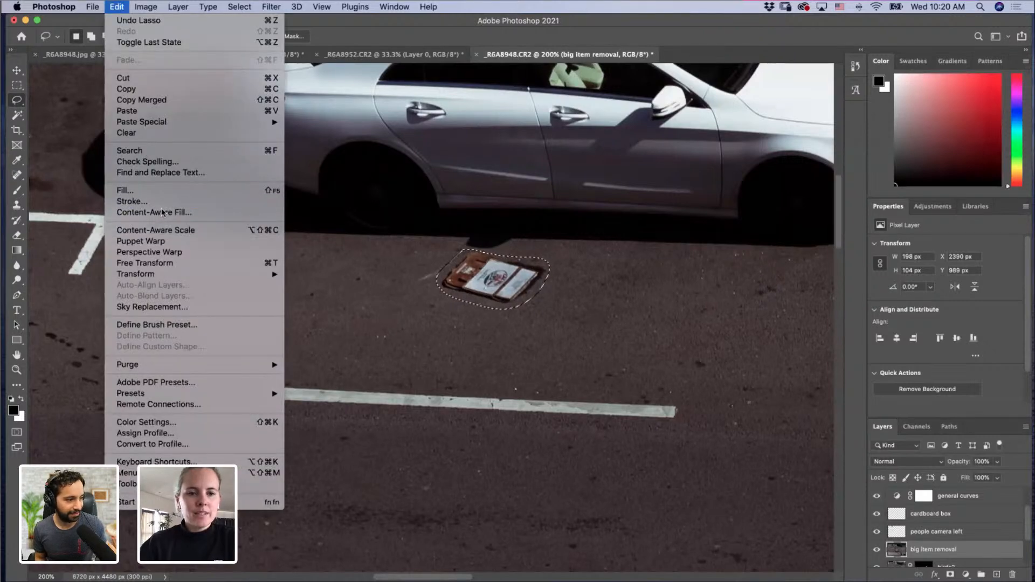
left_click(160, 214)
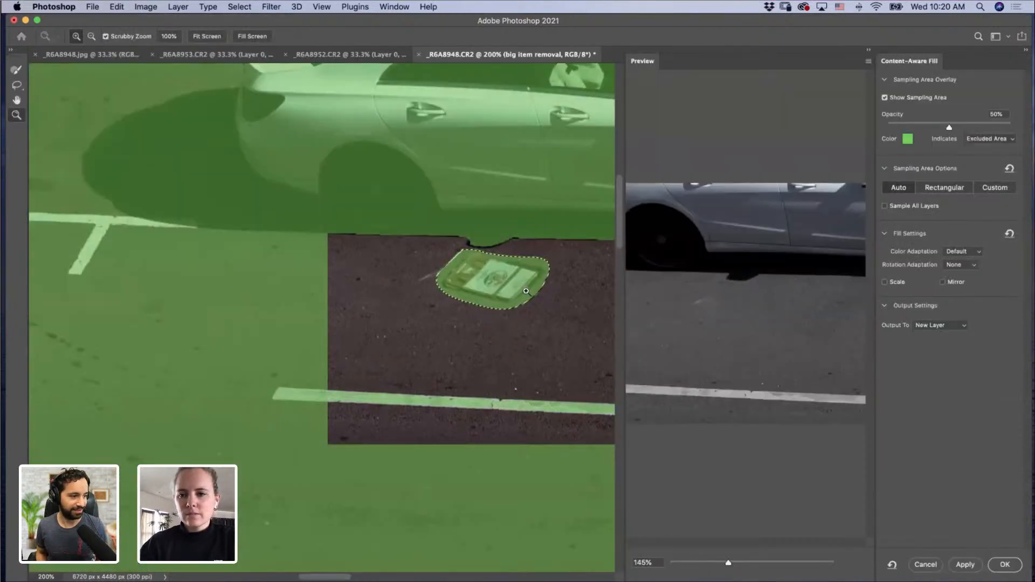
left_click(997, 566)
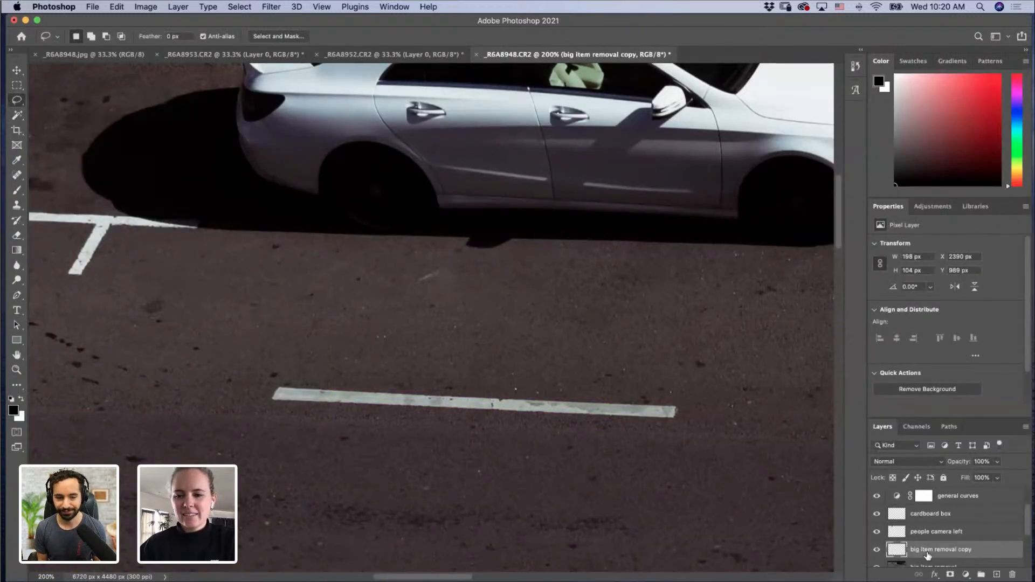
type("white c")
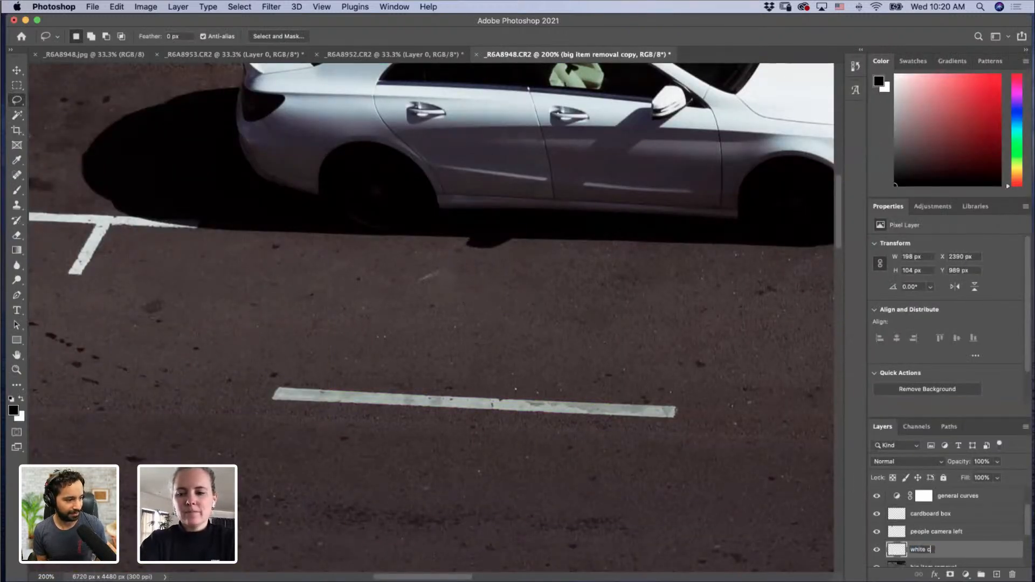
type("ar box")
key("Return")
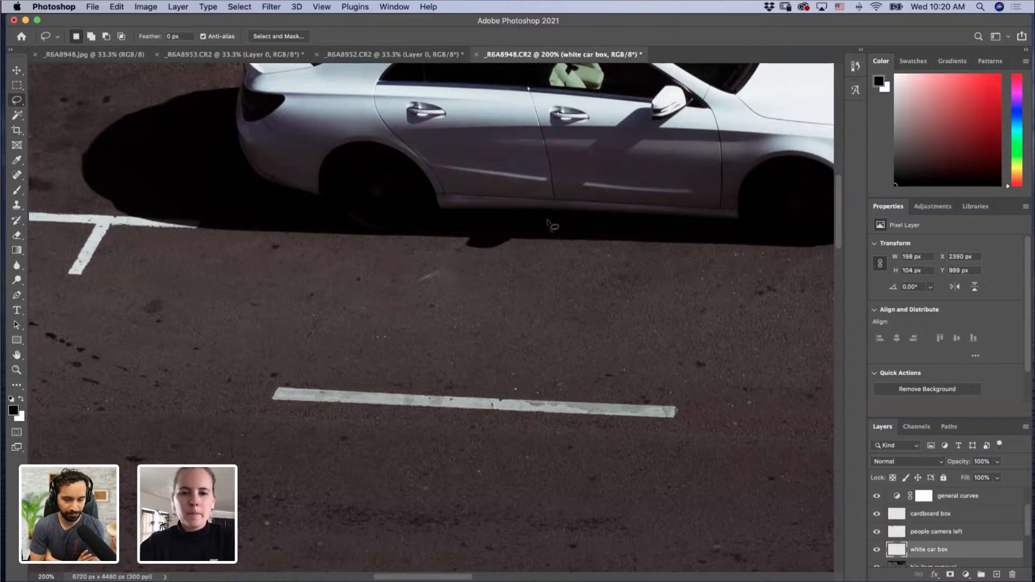
Step: On the "big item removal" layer, lasso the pedestrian in the plaid shirt standing behind the yellow-topped parking meter beyond the pickup truck
mouse_move(800, 191)
left_mouse_down()
mouse_move(559, 404)
mouse_move(421, 419)
left_mouse_up()
left_click_drag(559, 373, 289, 507)
left_click_drag(589, 453, 226, 420)
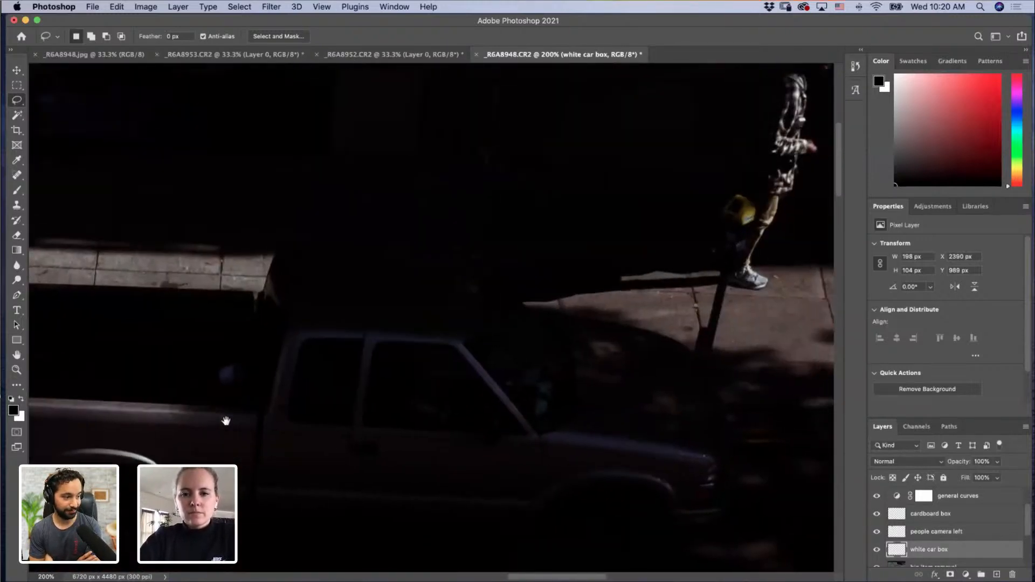
left_click_drag(527, 335, 351, 444)
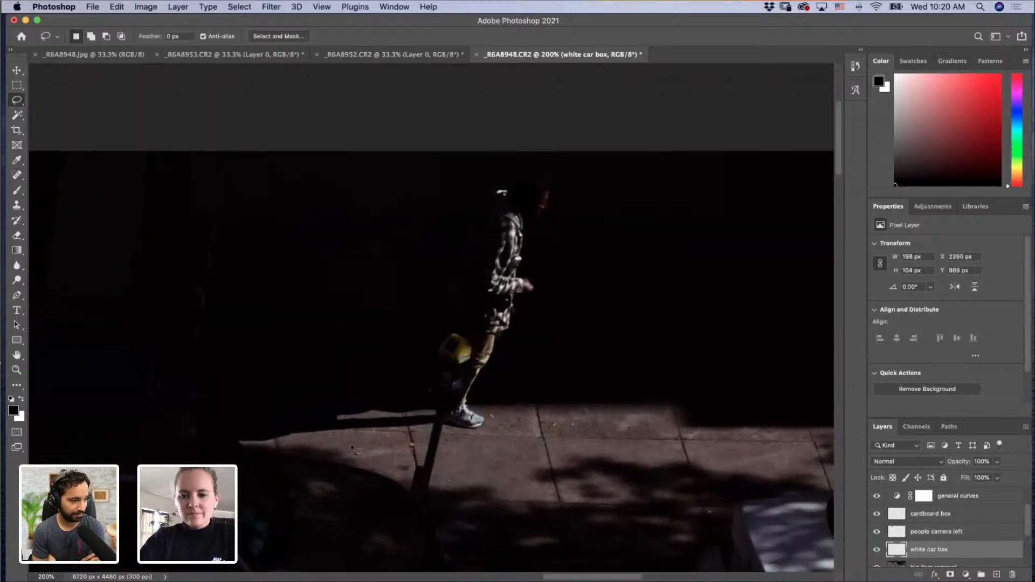
left_click_drag(1030, 524, 1027, 532)
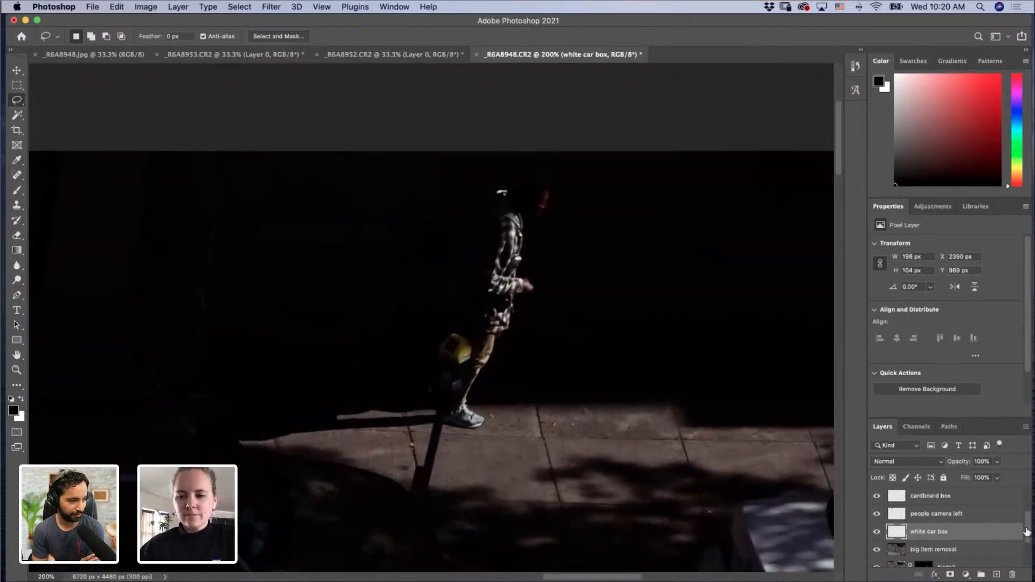
left_click(949, 551)
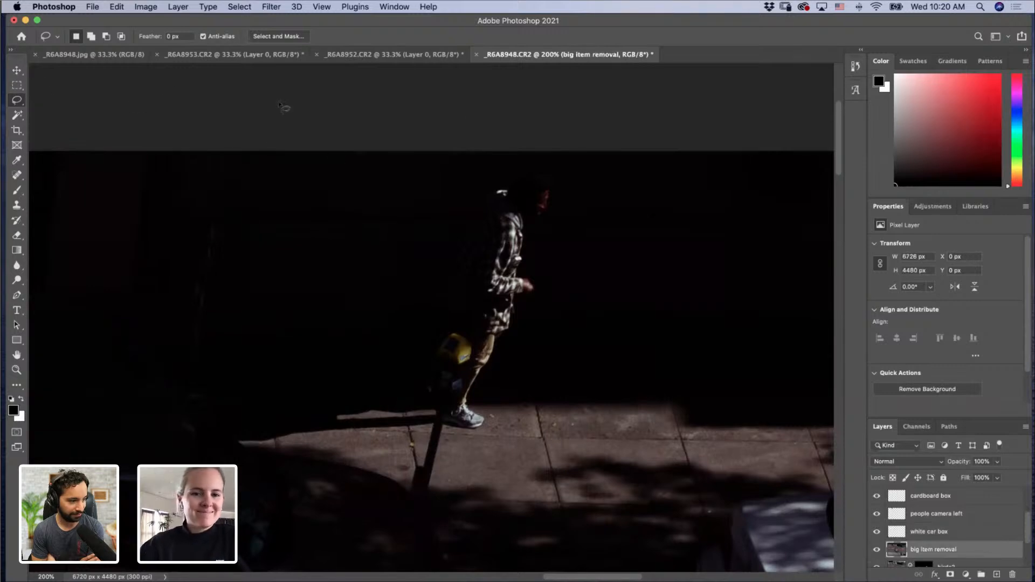
mouse_move(499, 174)
left_mouse_down()
mouse_move(433, 322)
mouse_move(433, 339)
mouse_move(454, 329)
mouse_move(475, 346)
mouse_move(465, 401)
mouse_move(446, 417)
mouse_move(466, 432)
mouse_move(497, 424)
mouse_move(489, 386)
mouse_move(549, 287)
mouse_move(566, 183)
mouse_move(551, 168)
mouse_move(500, 174)
left_mouse_up()
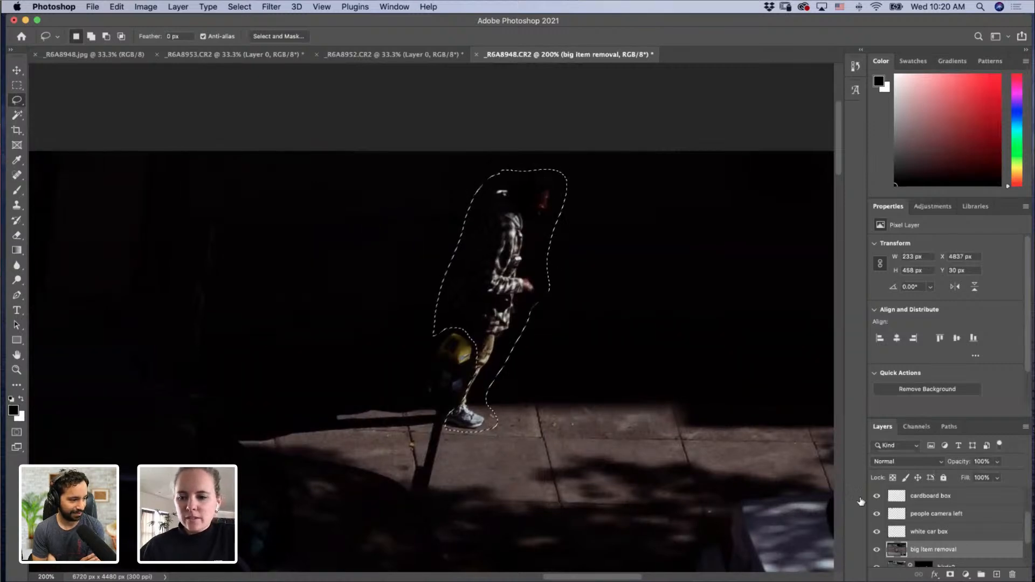
Step: Remove the selected pedestrian with Content-Aware Fill, output the result to a new layer, and clear the selection
left_click(117, 7)
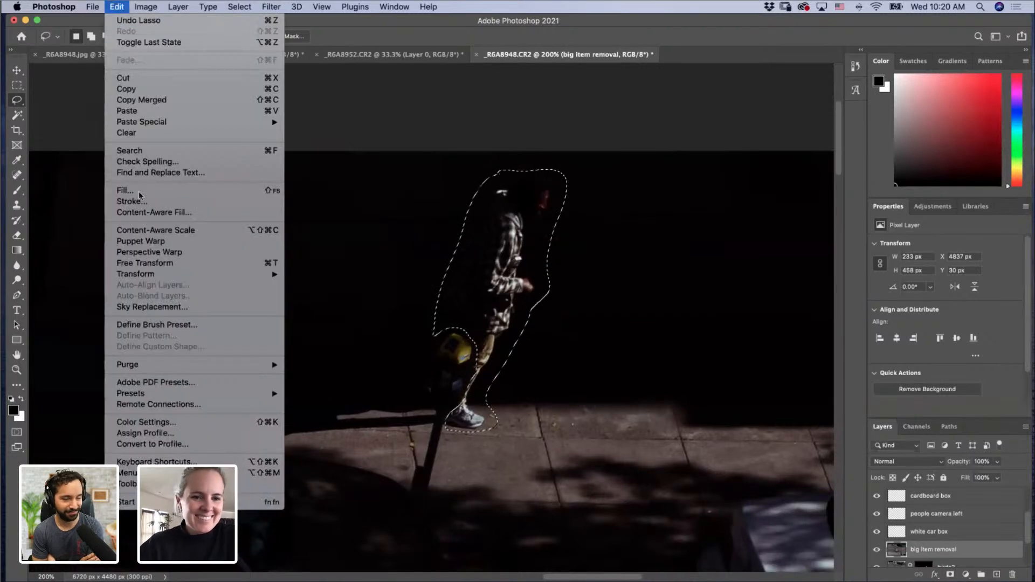
left_click(141, 212)
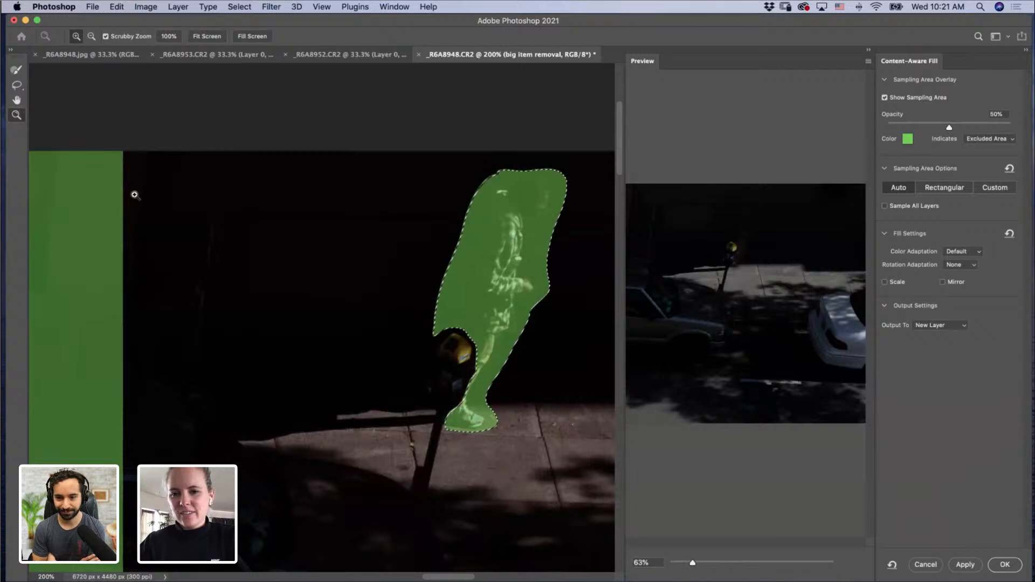
left_click(1002, 567)
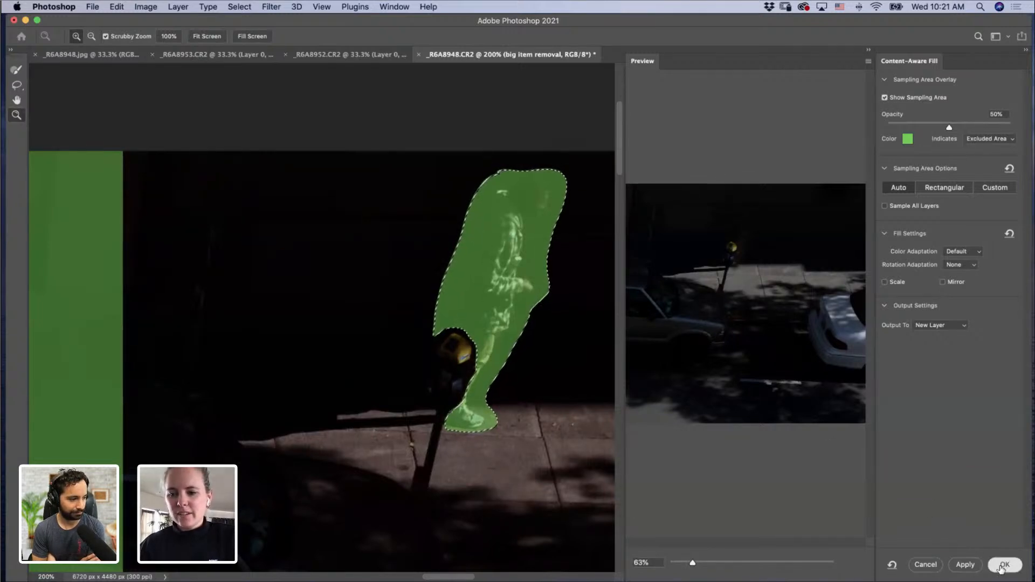
key("super+d")
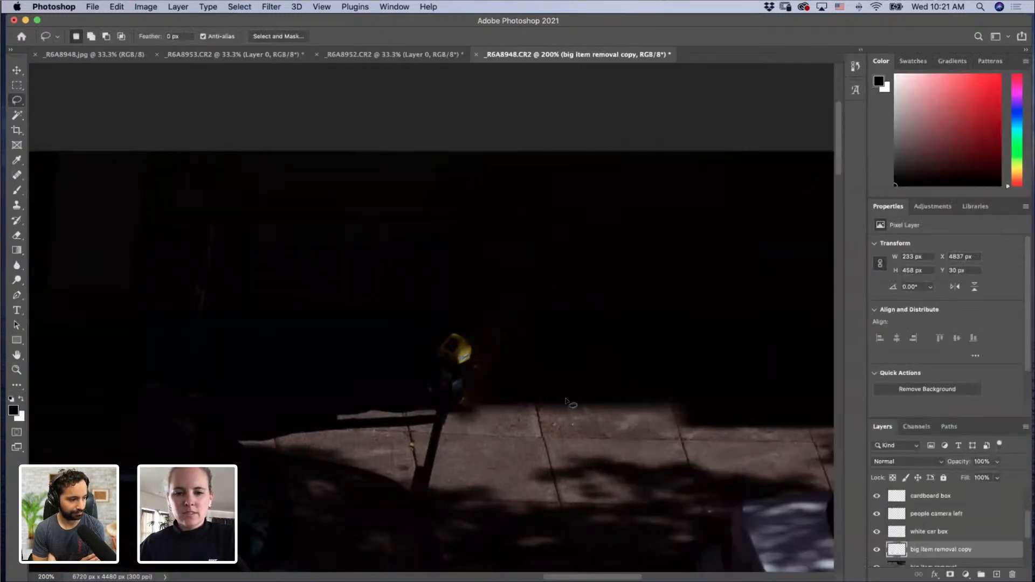
Step: Inspect the filled area around the yellow-topped parking meter up close, and review the whole street photo
key("z")
left_click(475, 407)
left_click(473, 409)
left_click(474, 407)
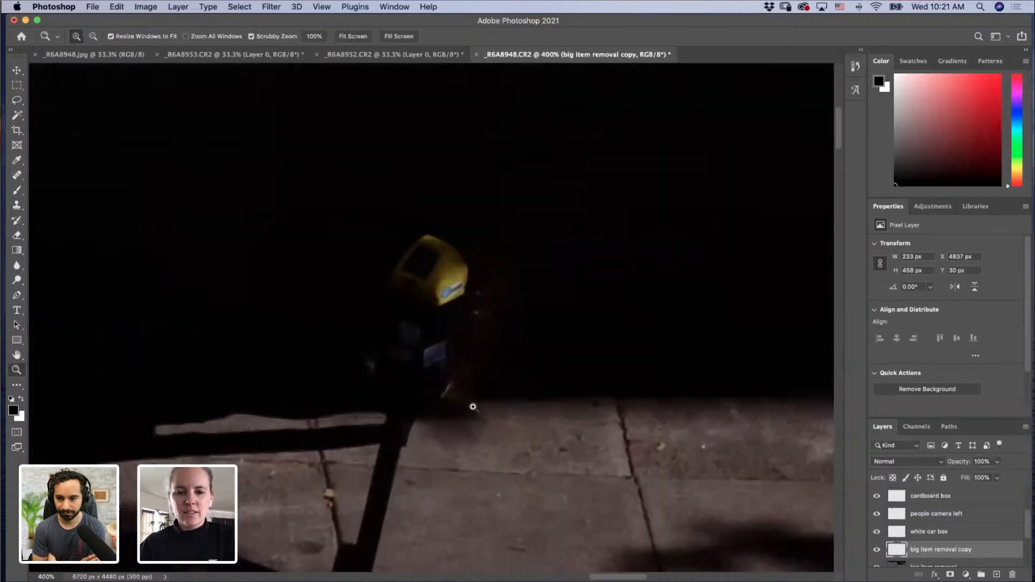
left_click_drag(658, 431, 646, 330)
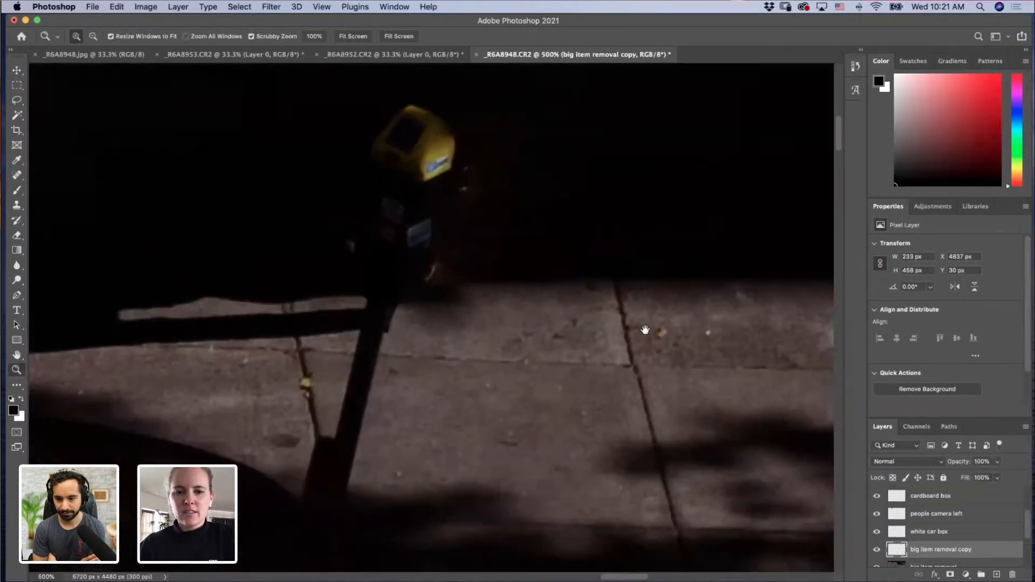
left_click(649, 345, "alt")
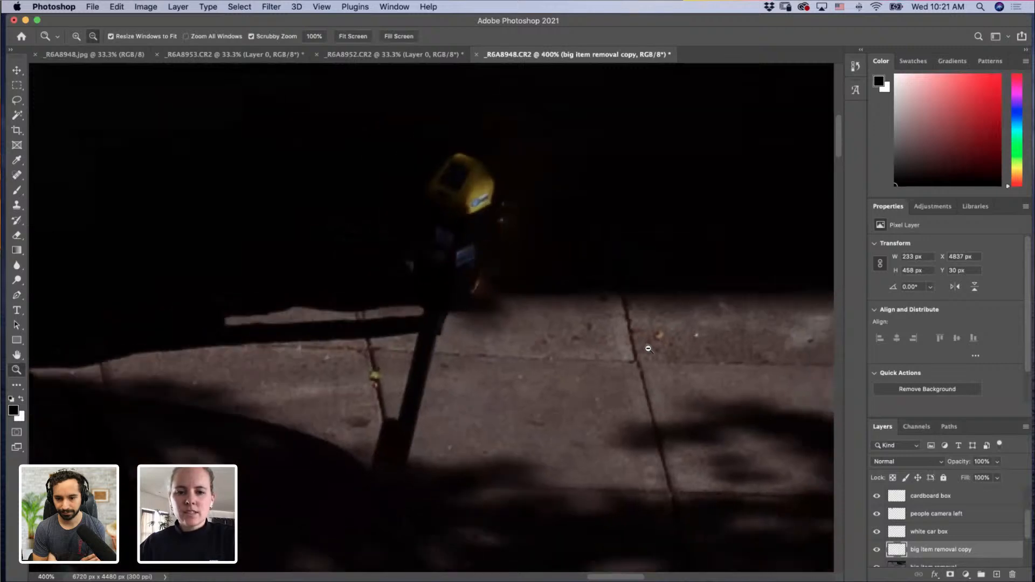
left_click(648, 348, "alt")
left_click(663, 361, "alt")
left_click(670, 366, "alt")
left_click_drag(690, 393, 479, 375)
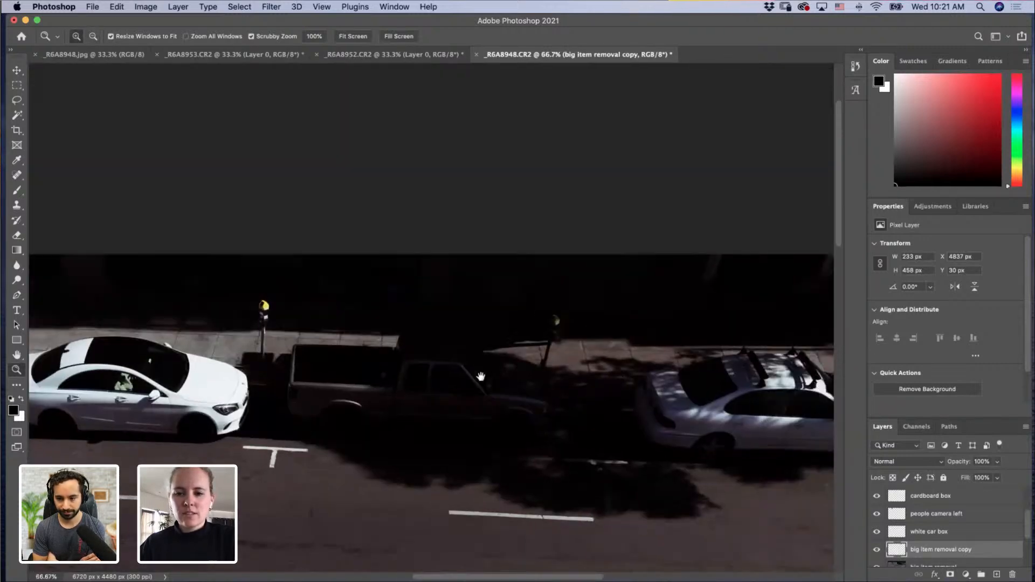
left_click(453, 397, "alt")
left_click(453, 397, "alt")
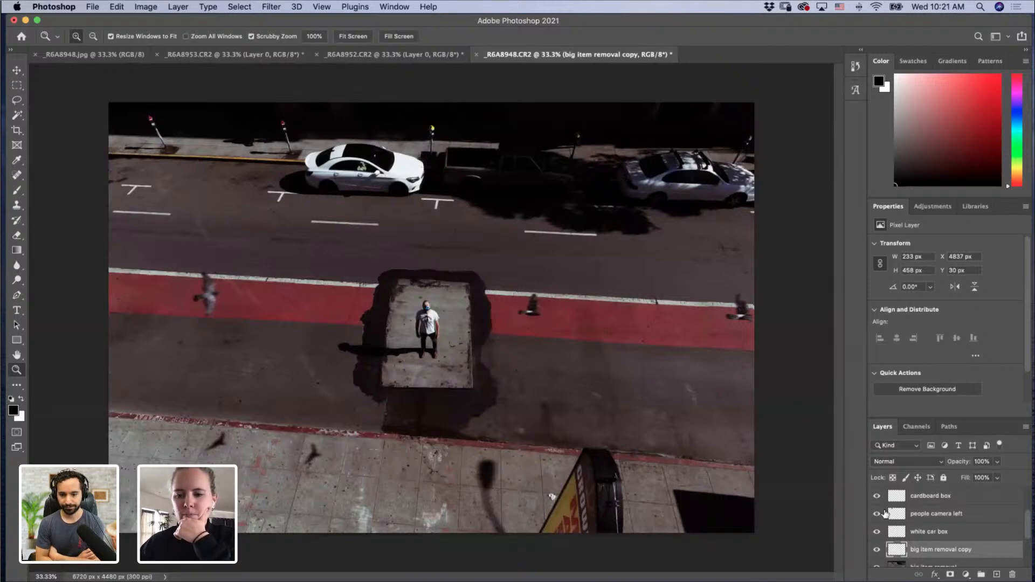
mouse_move(877, 497)
left_mouse_down()
mouse_move(877, 550)
mouse_move(879, 505)
left_mouse_up()
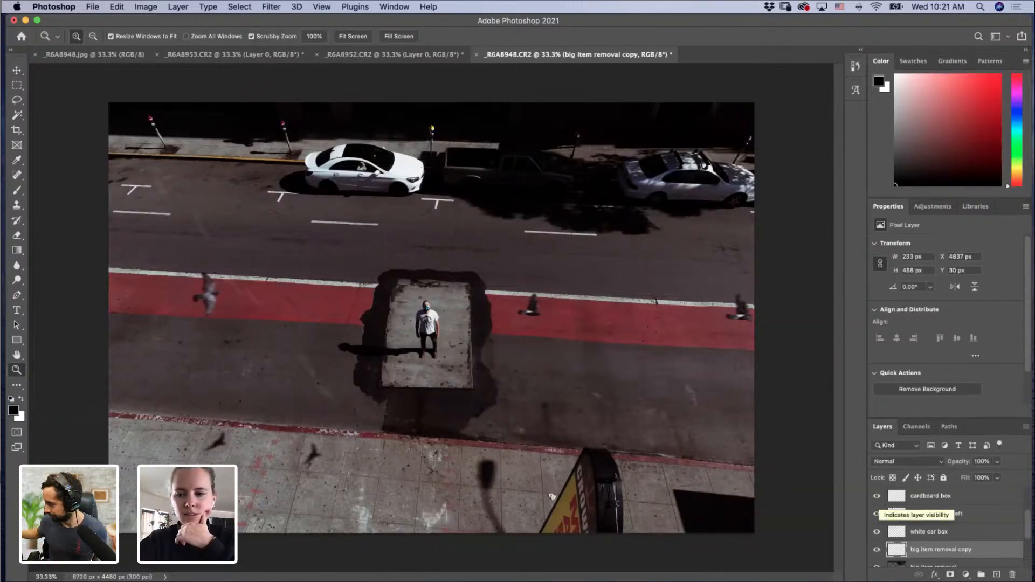
Step: Create a layer group above the "big item removal copy" layer, delete the extra group, and name the remaining one "removal"
double_click(981, 576)
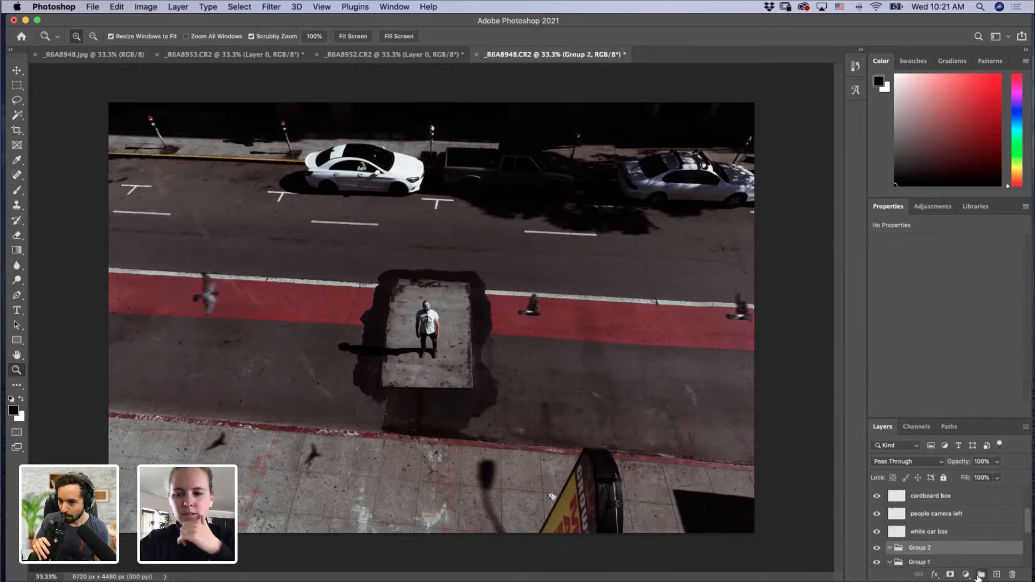
left_click_drag(912, 548, 1012, 575)
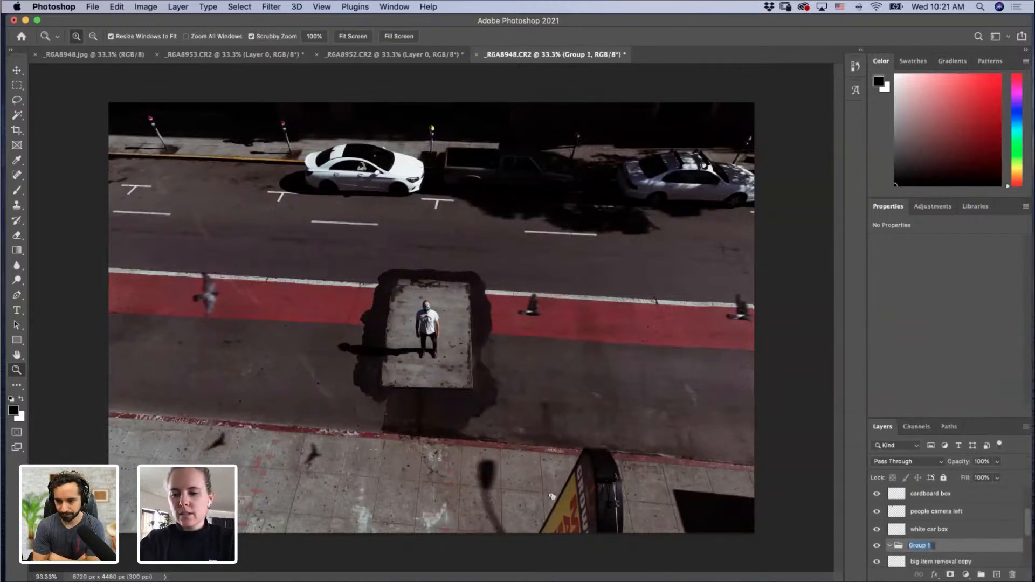
type("removal")
key("Return")
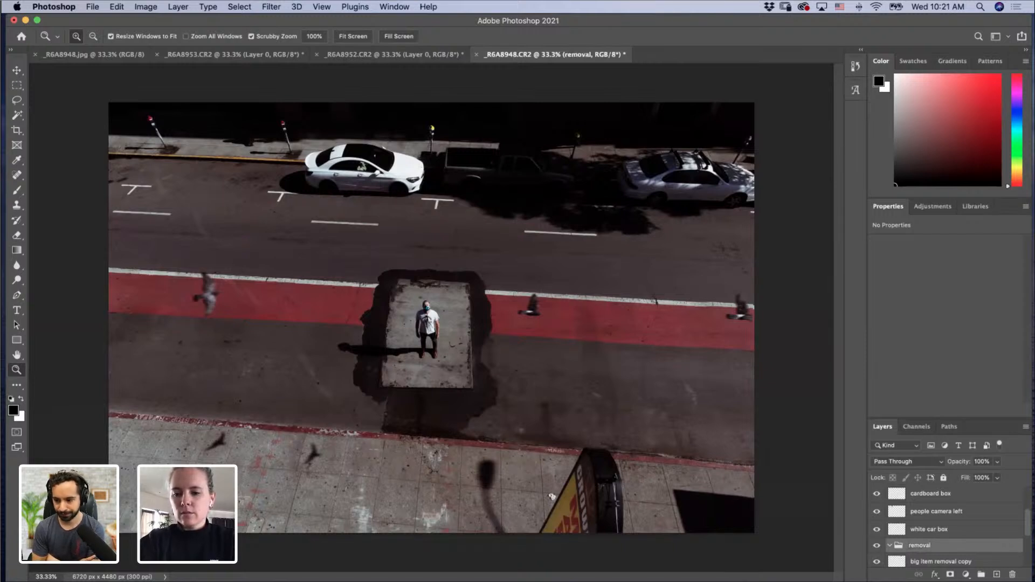
Step: Move the "cardboard box", "people camera left", "white car box" and "big item removal copy" layers into the "removal" group
left_click_drag(910, 548, 919, 514)
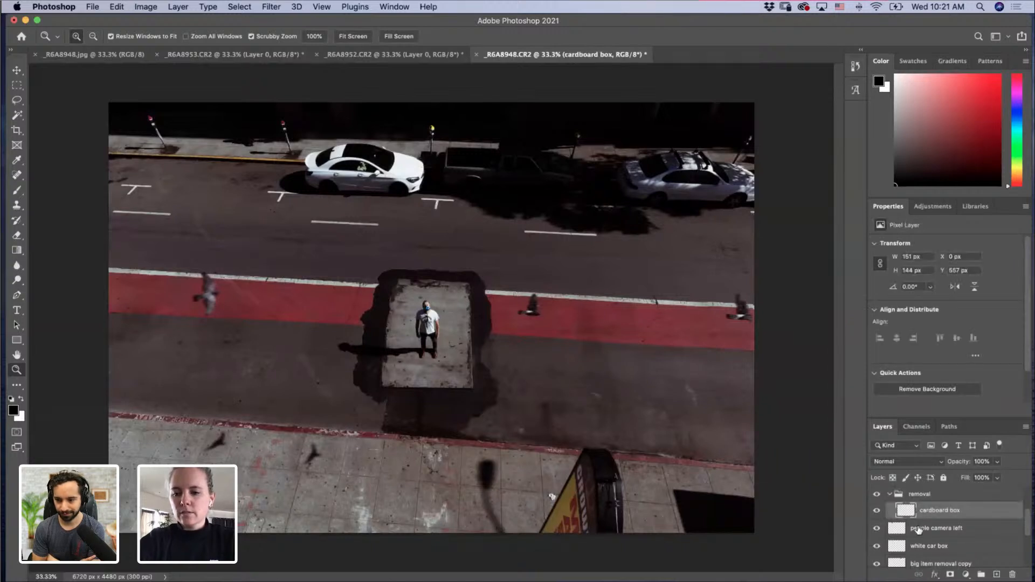
left_click(920, 530)
scroll(922, 563, "down", 2)
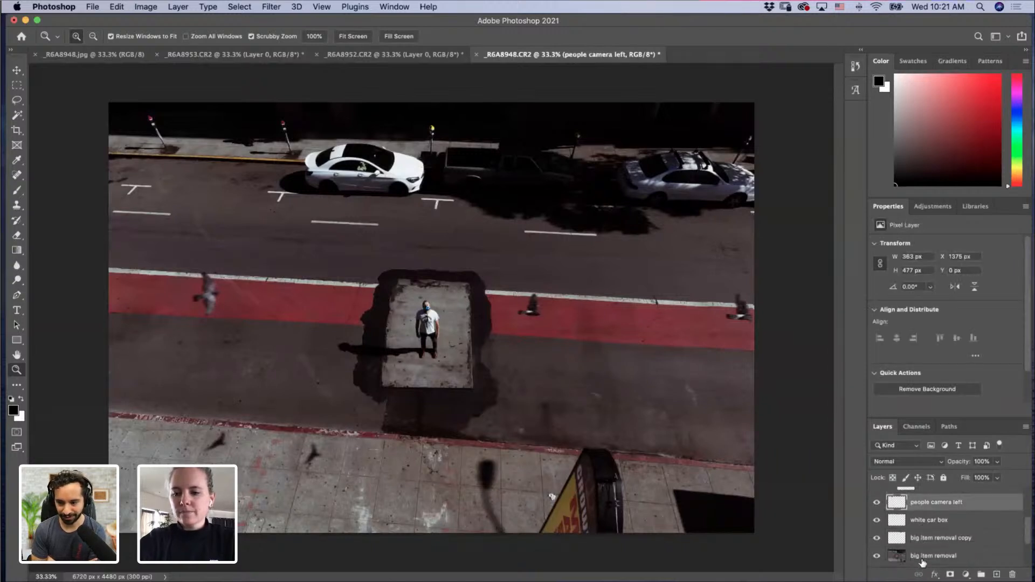
left_click(923, 540, "shift")
scroll(923, 541, "up", 3)
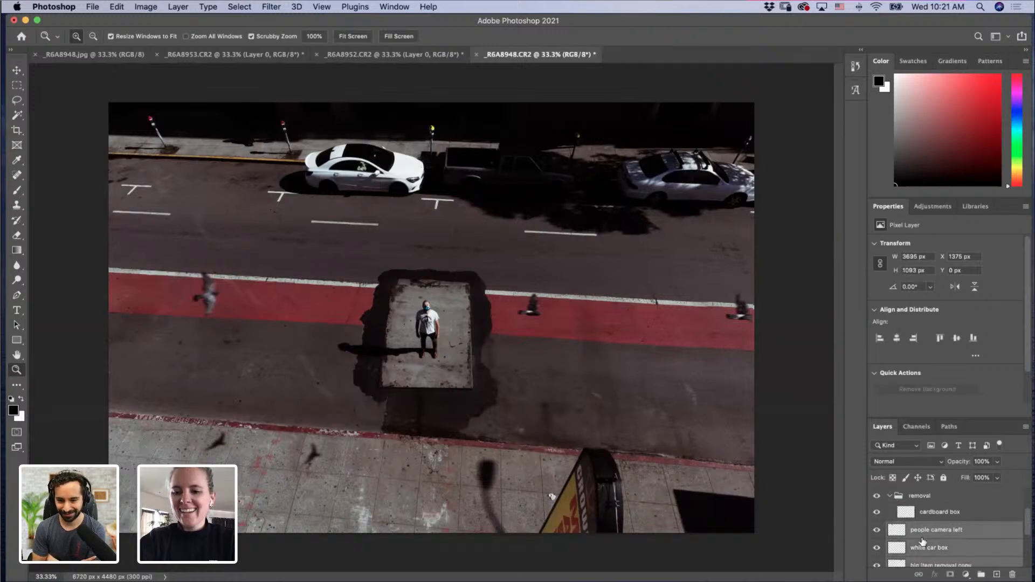
left_click_drag(922, 541, 889, 504)
left_click(889, 505)
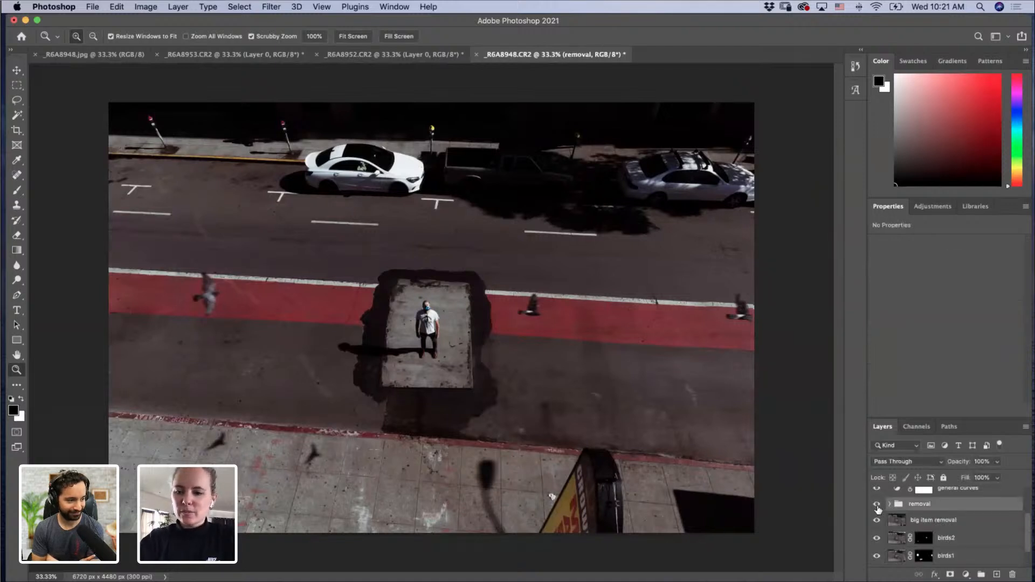
left_click(877, 505)
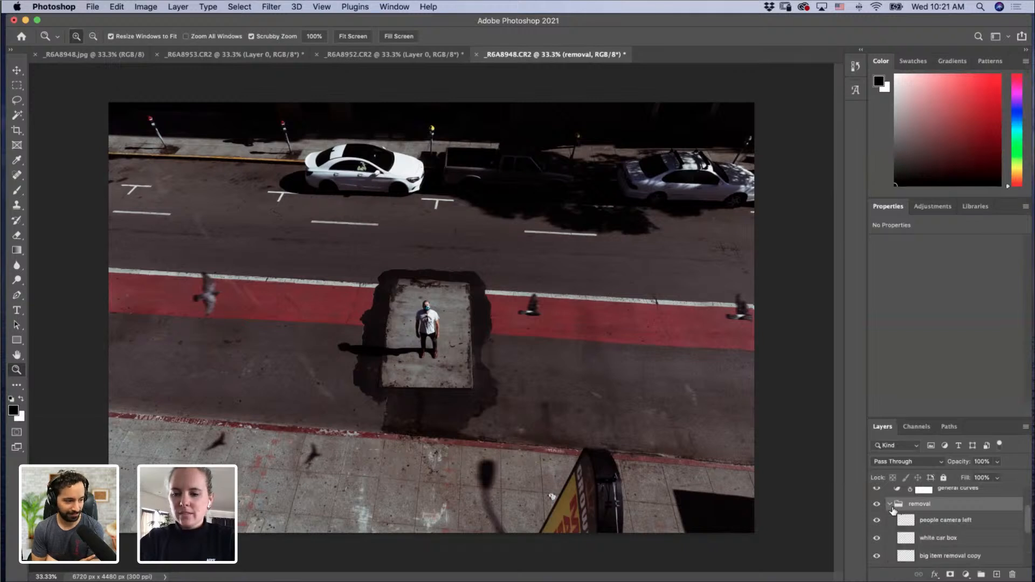
Step: Move the "big item removal" layer into the "removal" group and place it beneath the group's other layers
left_click(899, 522)
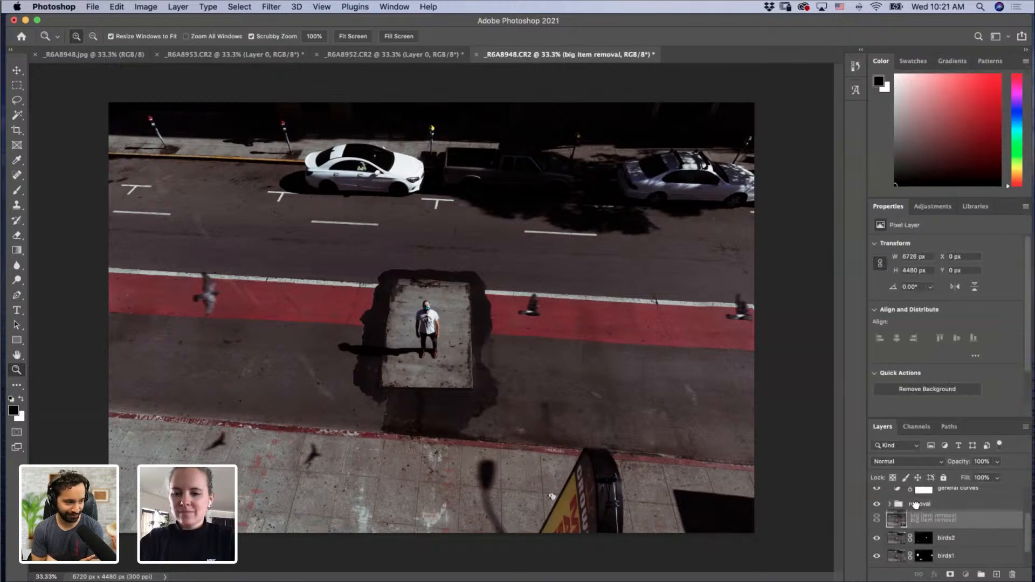
left_click(917, 505)
left_click(890, 504)
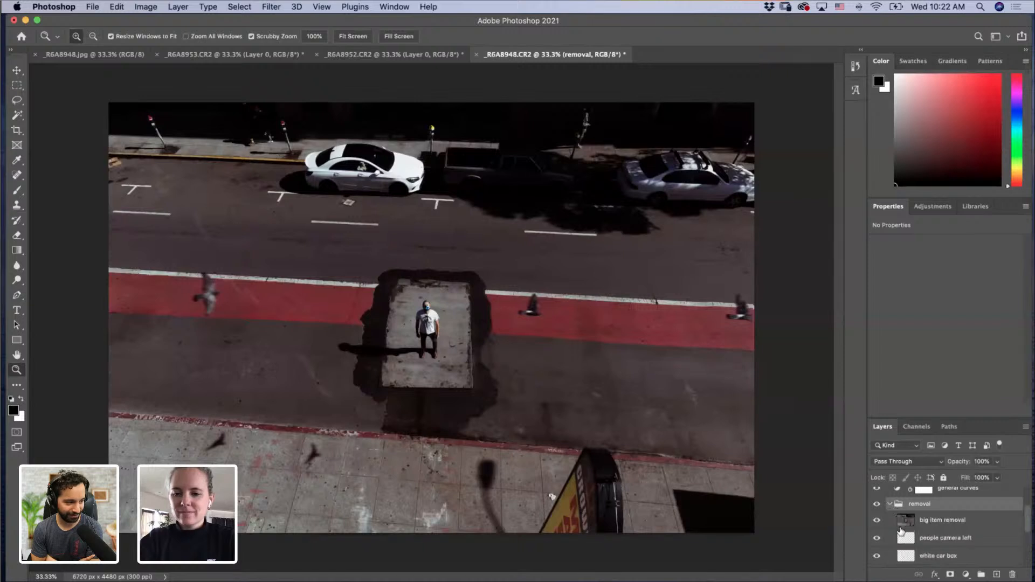
scroll(901, 531, "down", 1)
left_click(924, 513)
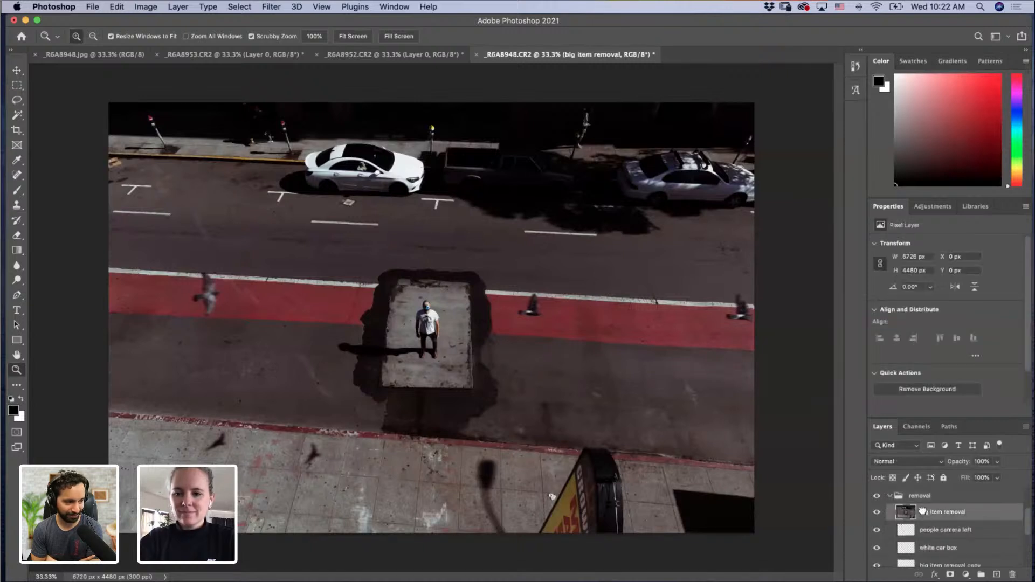
left_click_drag(922, 511, 927, 559)
scroll(923, 526, "down", 2)
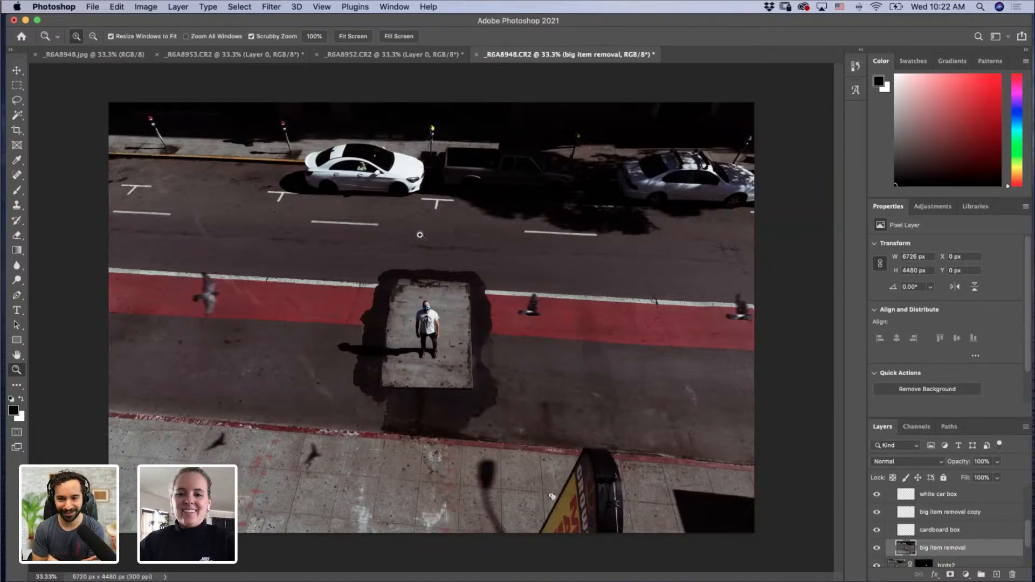
Step: Try to outline the leftover pedestrian shadows on the sidewalk beside the red-topped parking meter with the Patch tool
left_click(242, 148)
left_click(242, 148)
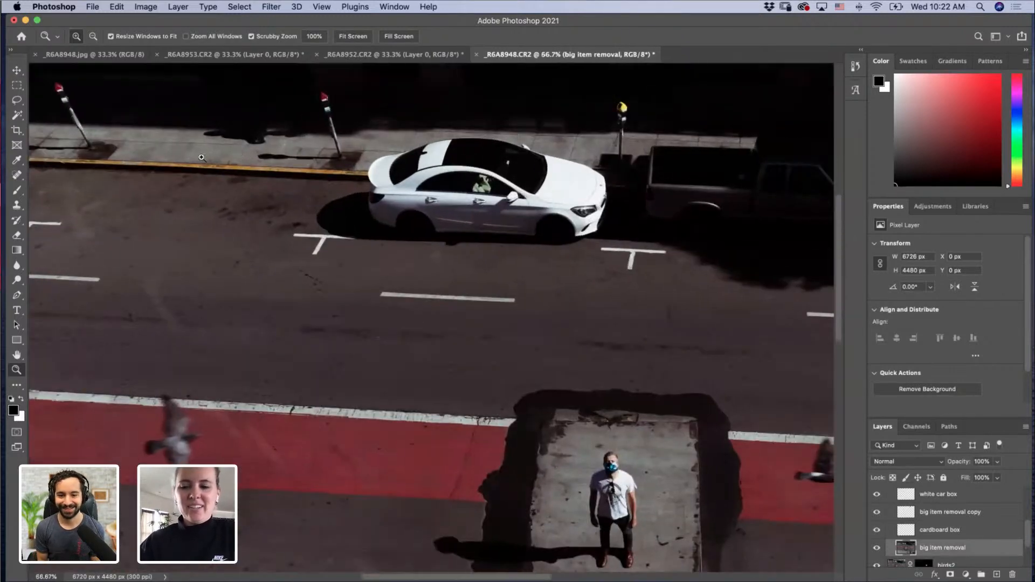
left_click(262, 228)
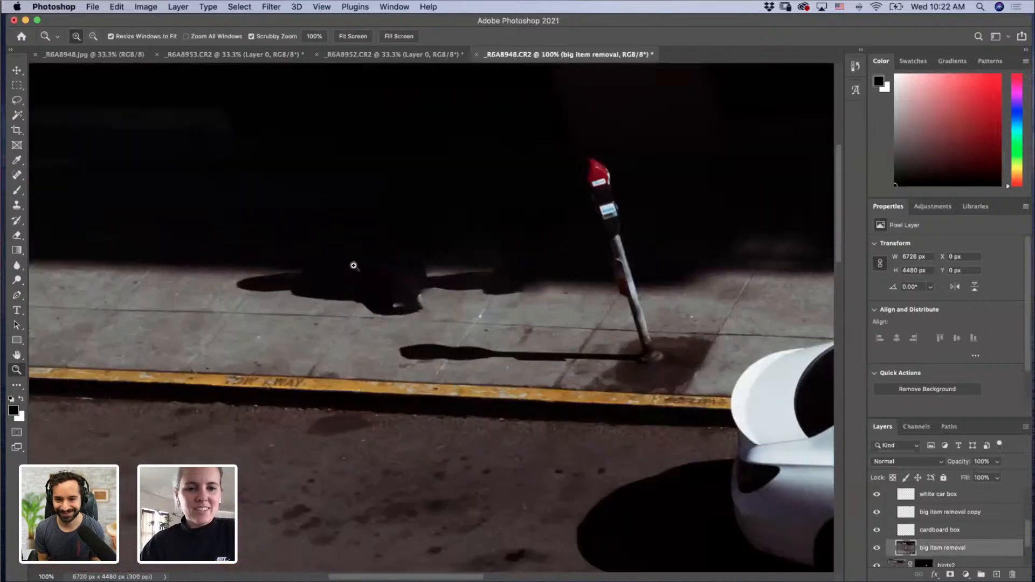
left_click(354, 266)
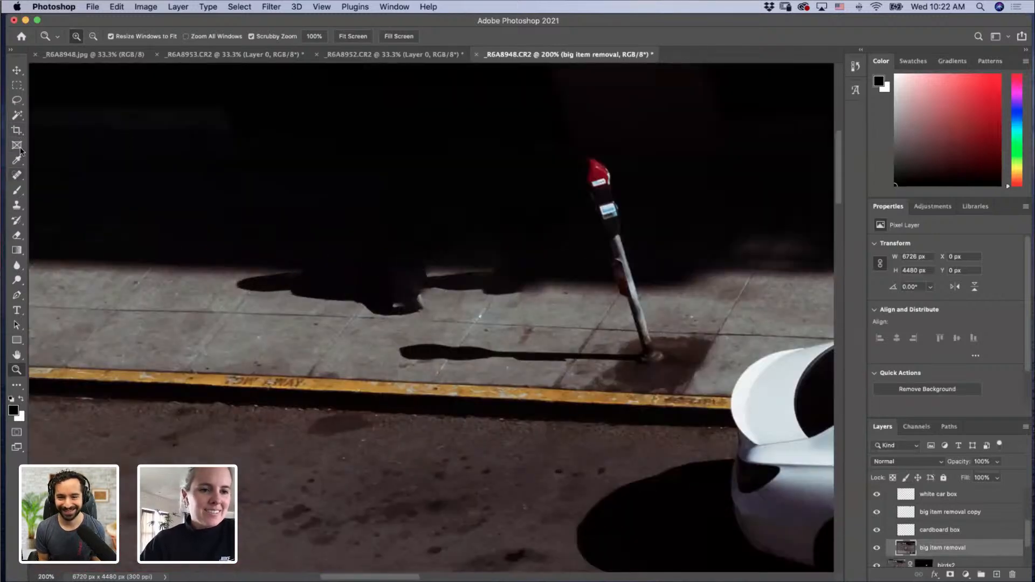
left_click(17, 178)
left_click(43, 200)
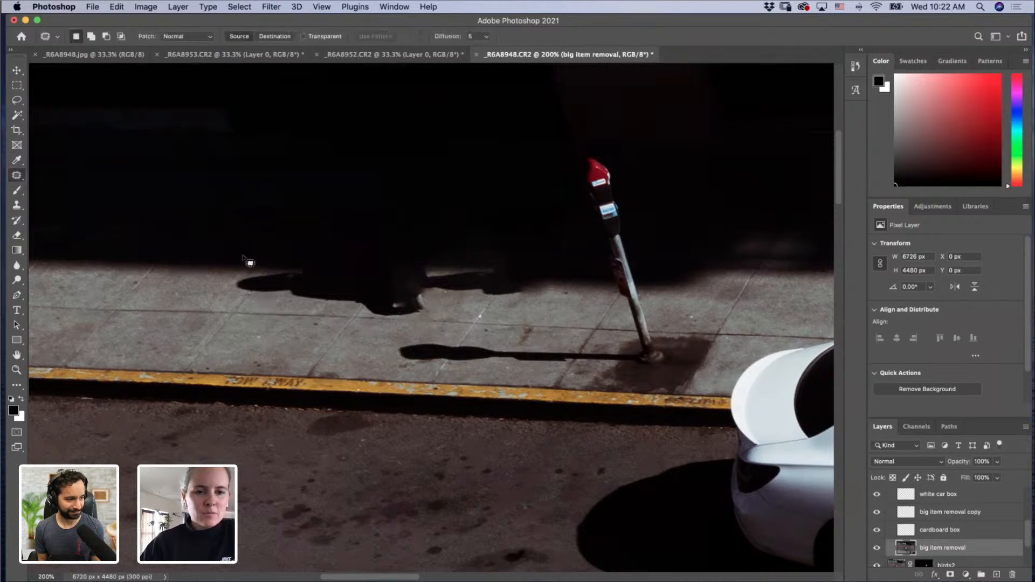
mouse_move(243, 257)
left_mouse_down()
mouse_move(229, 282)
mouse_move(246, 300)
mouse_move(413, 323)
mouse_move(444, 305)
left_mouse_up()
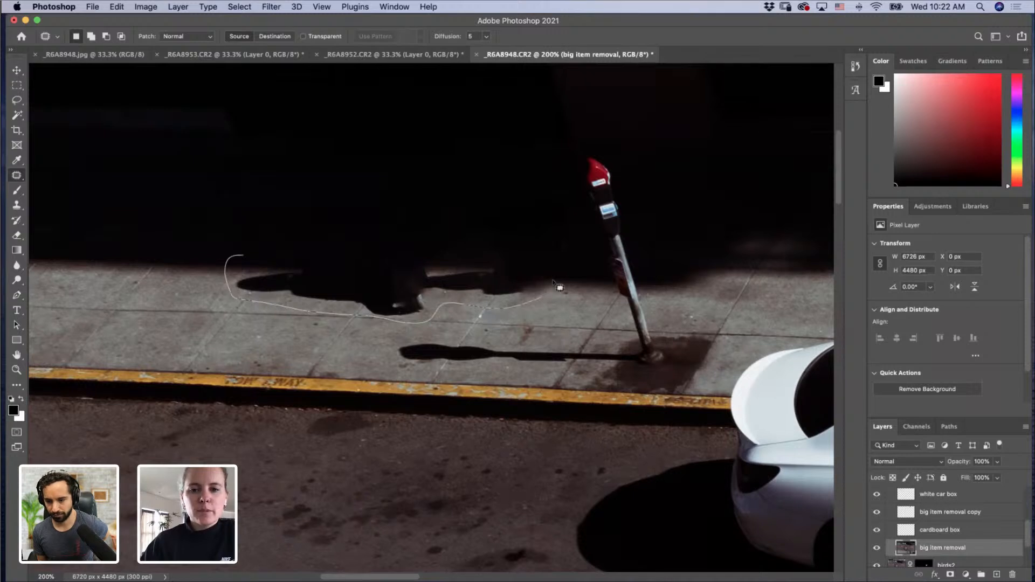
mouse_move(560, 287)
left_mouse_down()
mouse_move(555, 262)
mouse_move(486, 244)
mouse_move(244, 254)
left_mouse_up()
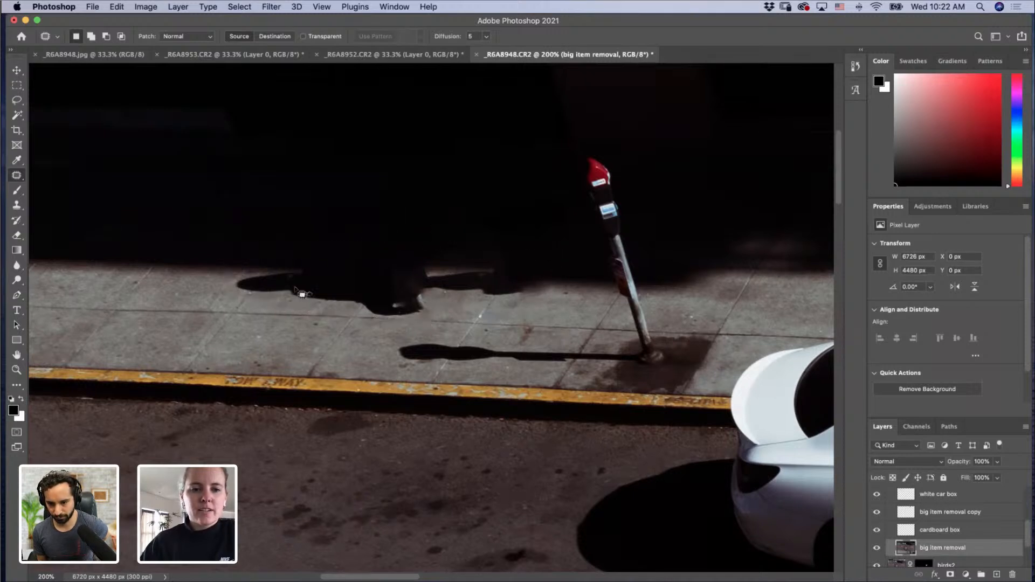
left_click_drag(302, 294, 671, 285)
key("super+d")
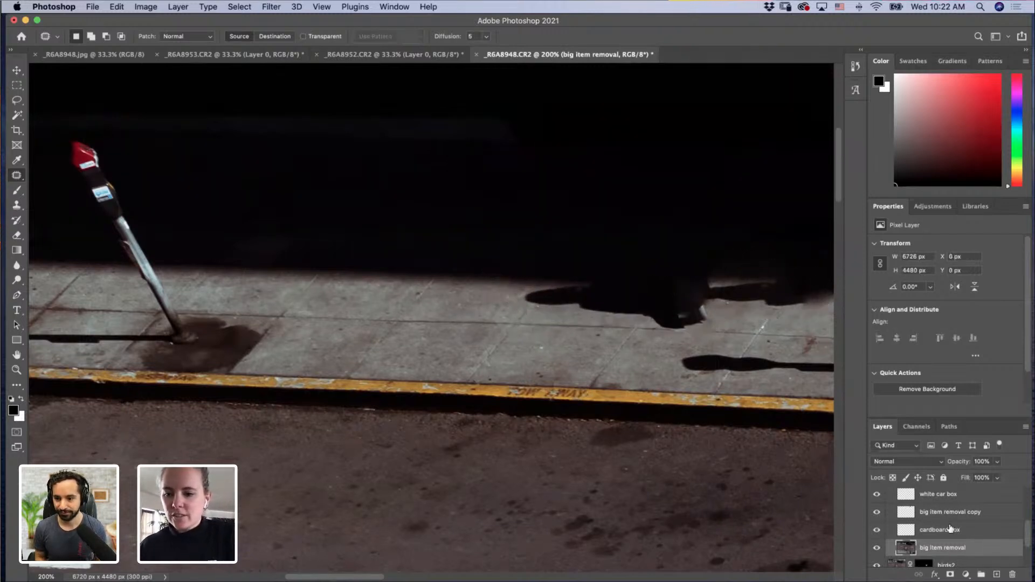
scroll(943, 534, "up", 4)
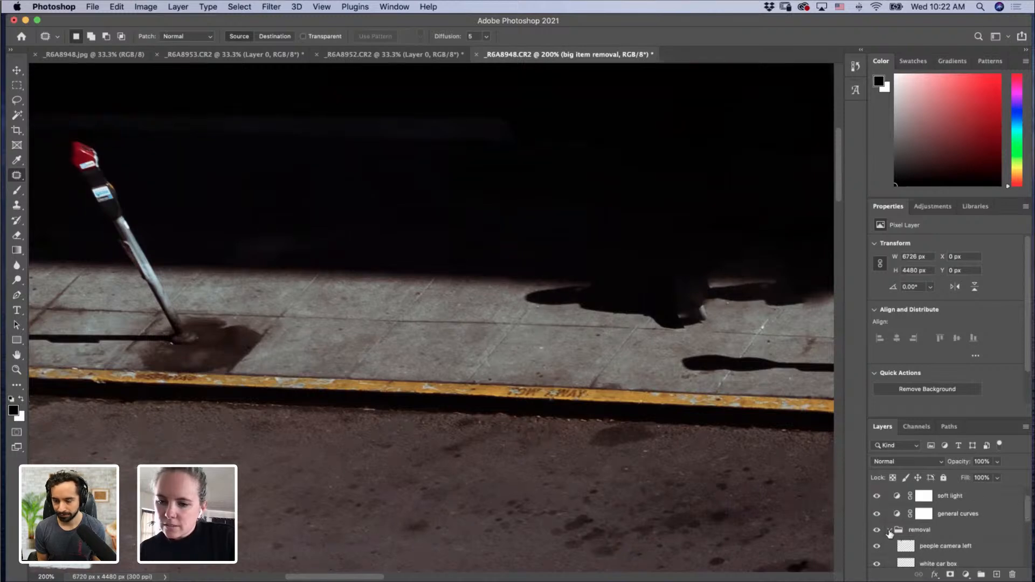
Step: Check the "people camera left" layer in the "removal" group by toggling its visibility, and delete it
left_click(904, 530)
left_click_drag(1029, 516, 1030, 539)
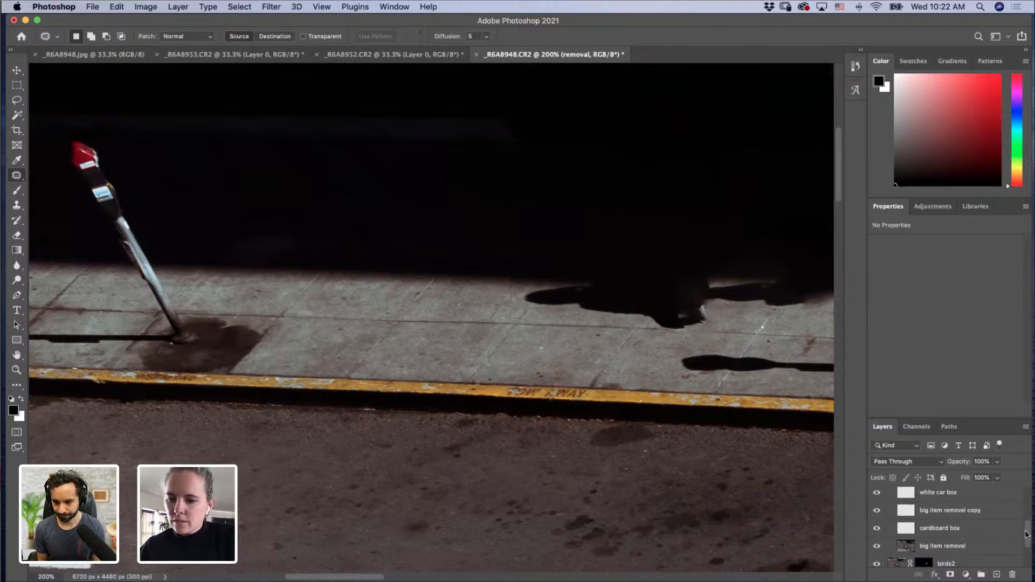
left_click_drag(1030, 535, 1031, 521)
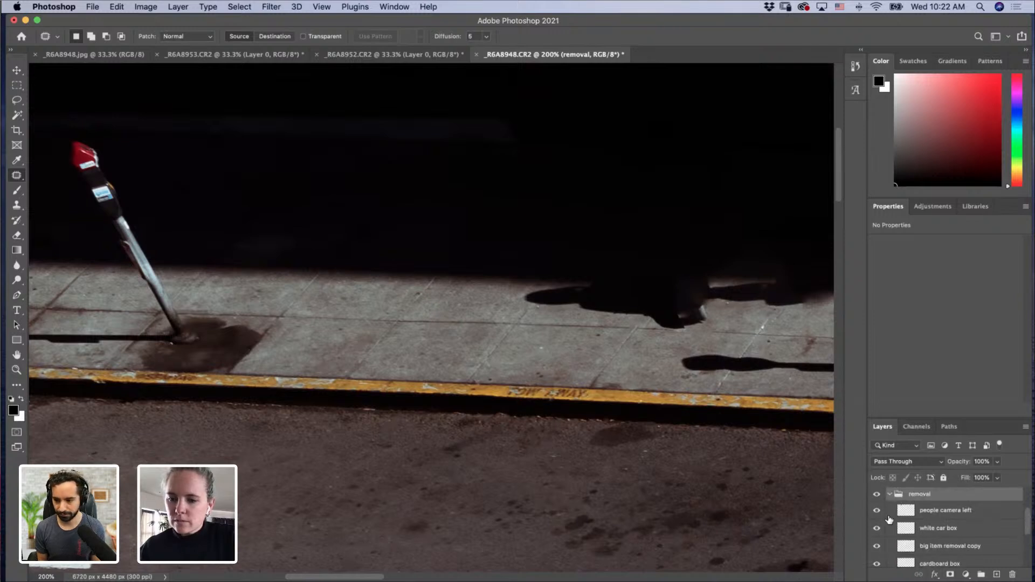
left_click(877, 511)
left_click(876, 512)
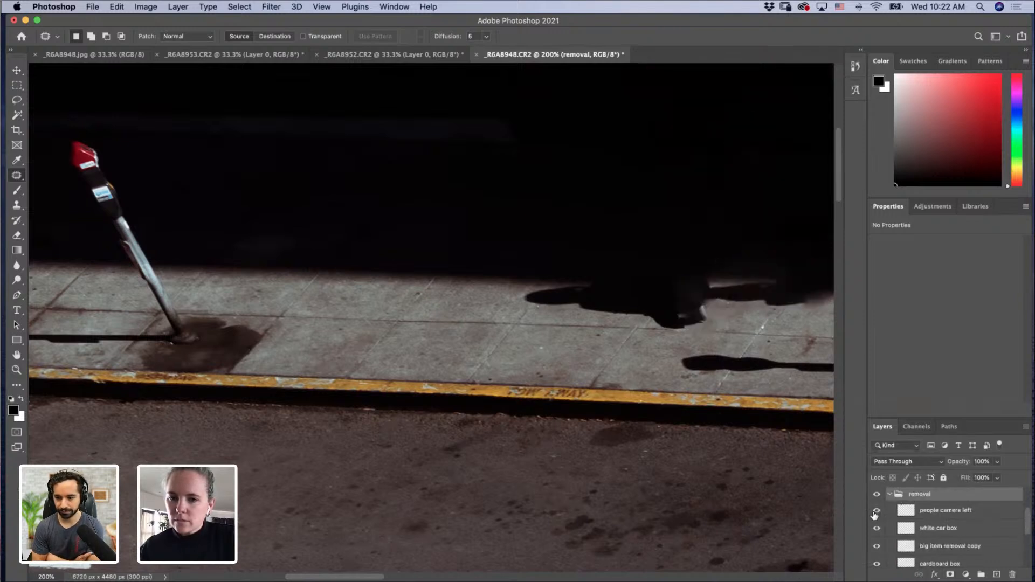
left_click(968, 512)
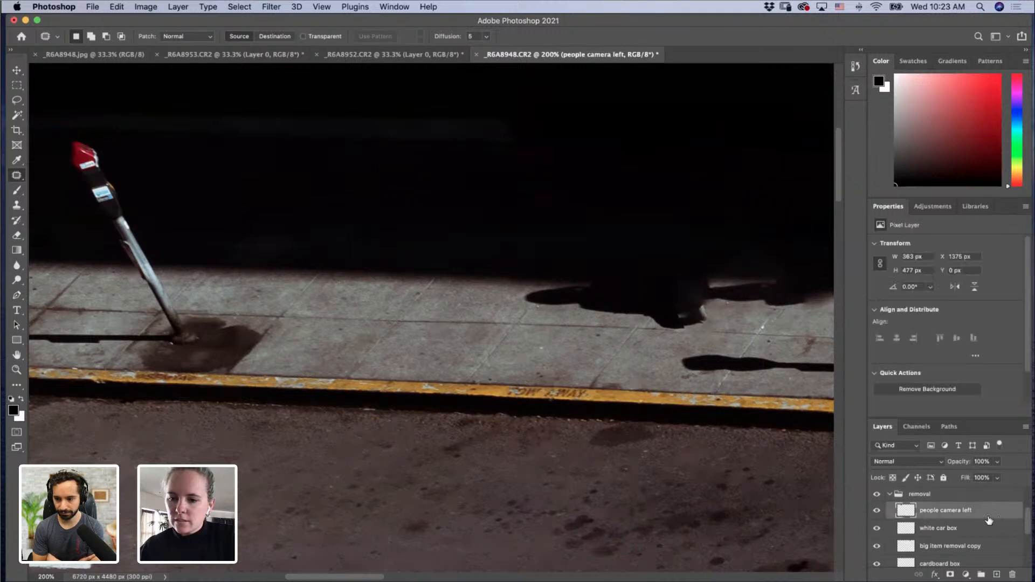
mouse_move(1030, 523)
left_mouse_down()
mouse_move(1030, 538)
mouse_move(1028, 525)
left_mouse_up()
scroll(932, 517, "up", 1)
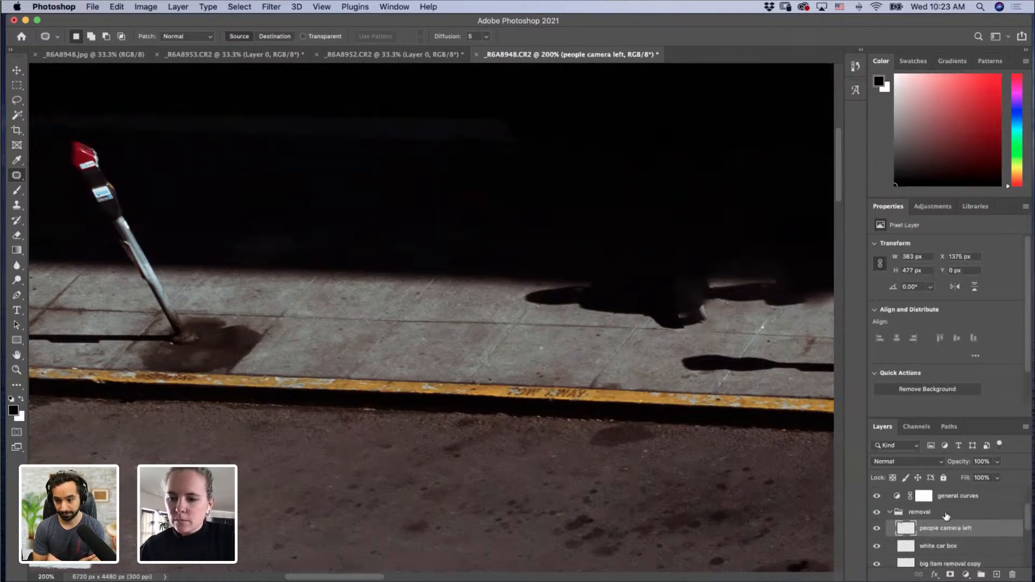
left_click_drag(992, 534, 1012, 577)
scroll(965, 548, "down", 3)
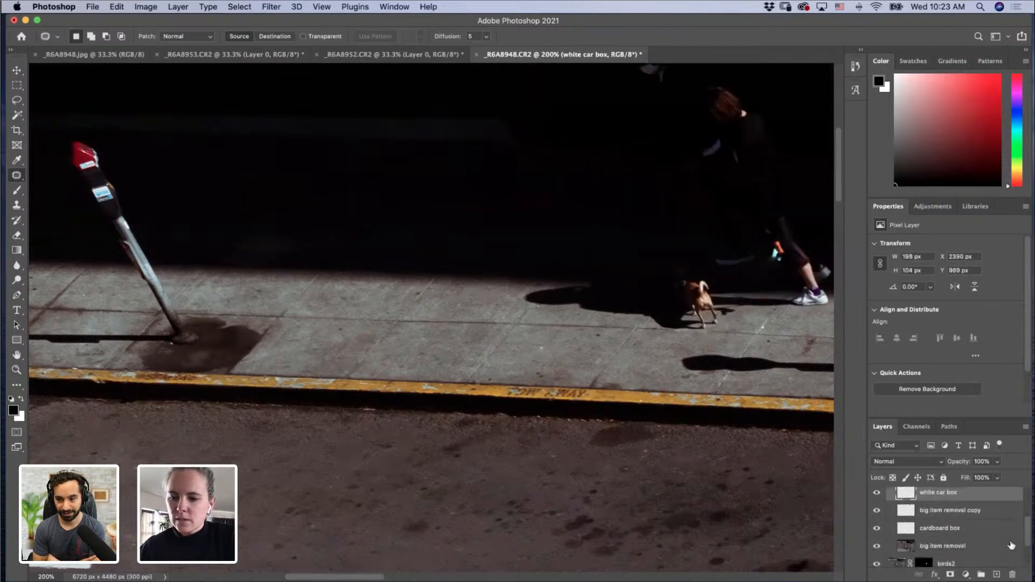
Step: On the "big item removal" layer, patch the shadow on the sidewalk behind the dog with clean pavement using the Patch tool
left_click(965, 549)
scroll(439, 342, "right", 5)
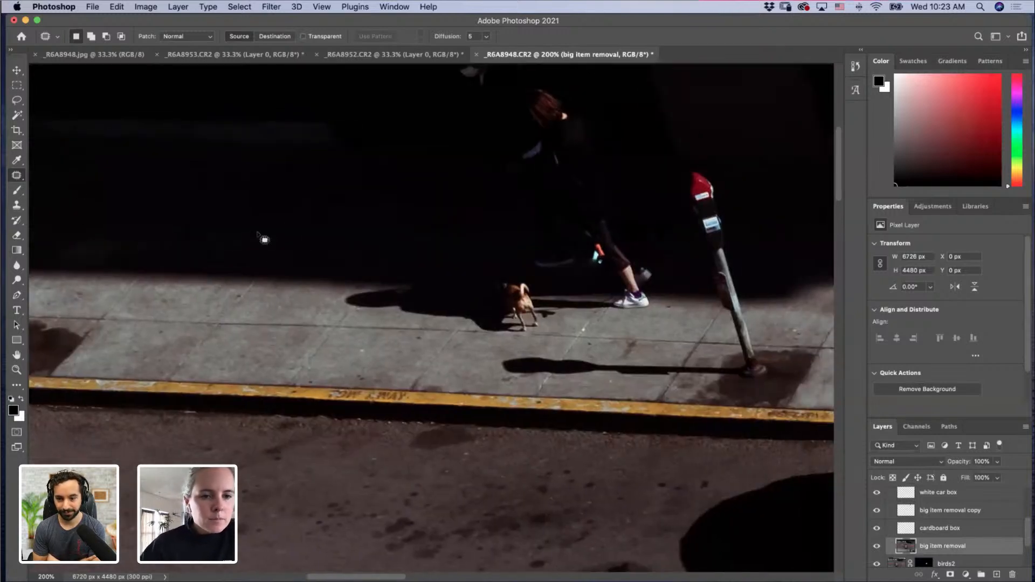
mouse_move(344, 267)
left_mouse_down()
mouse_move(338, 315)
mouse_move(449, 321)
mouse_move(457, 309)
mouse_move(455, 278)
mouse_move(345, 268)
left_mouse_up()
left_click_drag(379, 302, 257, 300)
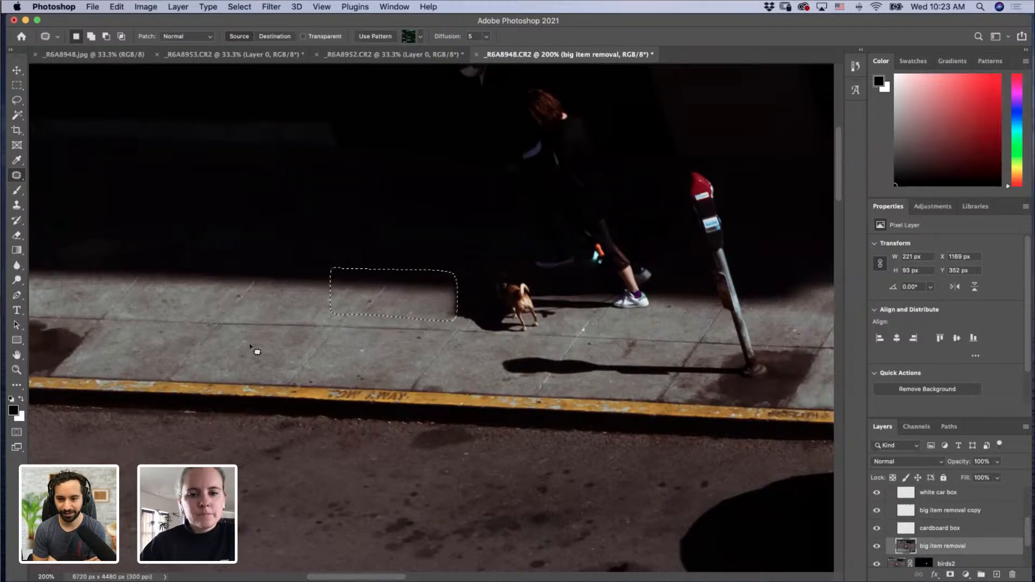
key("cmd+d")
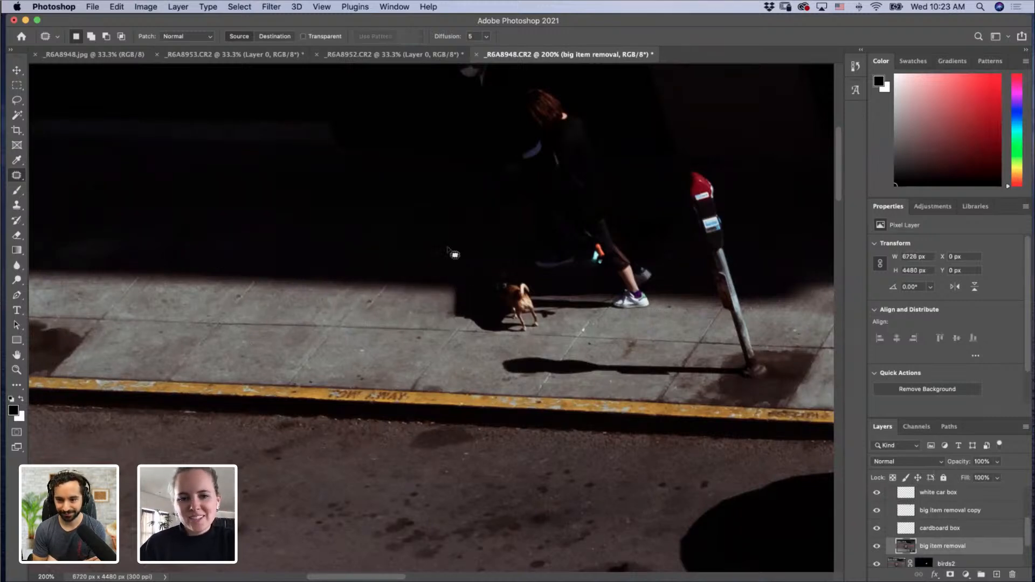
mouse_move(448, 272)
left_mouse_down()
mouse_move(444, 329)
mouse_move(487, 342)
mouse_move(480, 334)
left_mouse_up()
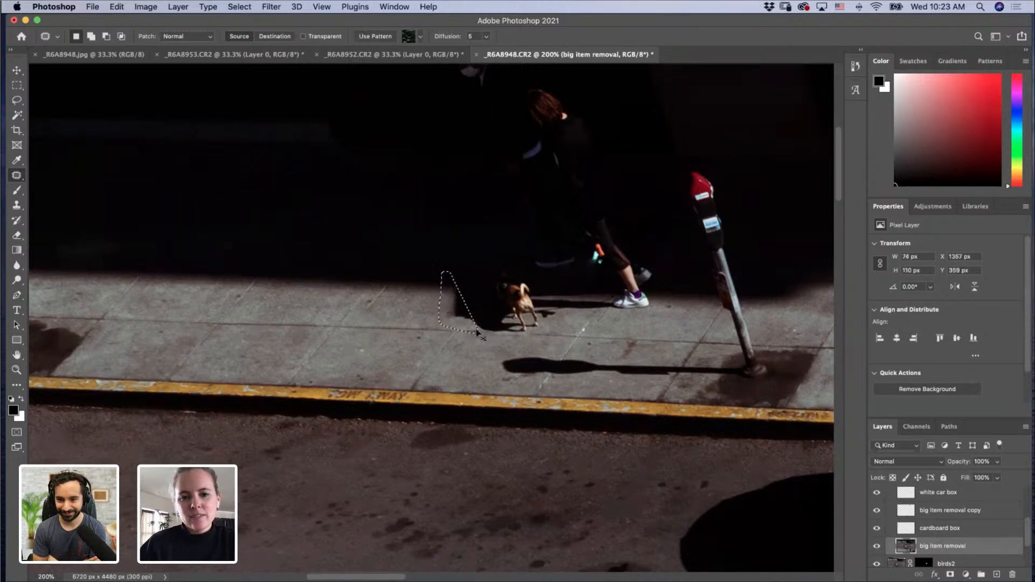
key("super+d")
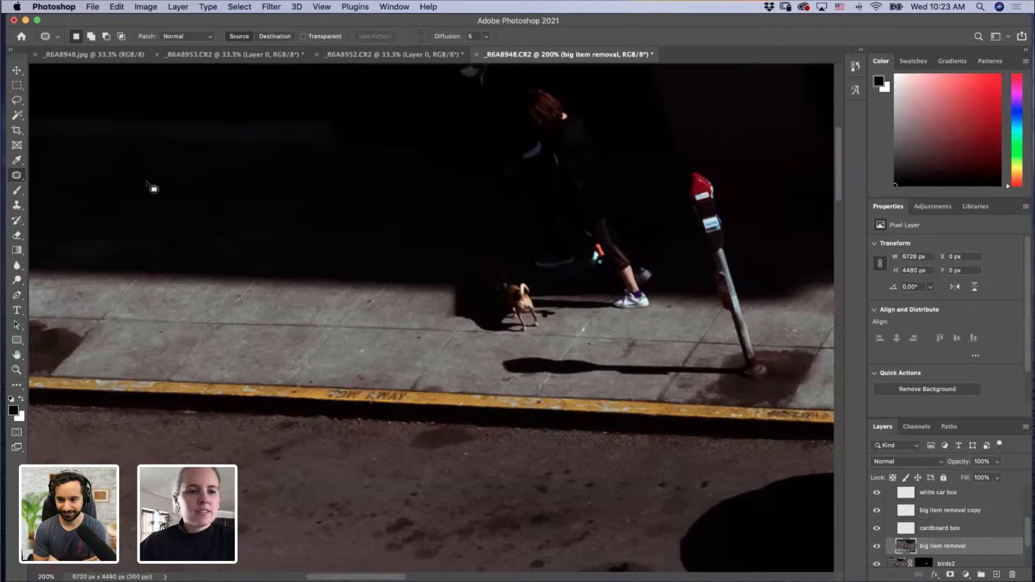
Step: Lasso the pedestrians, the dog and the adjoining shadow, and remove them with Content-Aware Fill output to a new layer
left_click(17, 99)
scroll(372, 281, "up", 5)
scroll(372, 280, "right", 3)
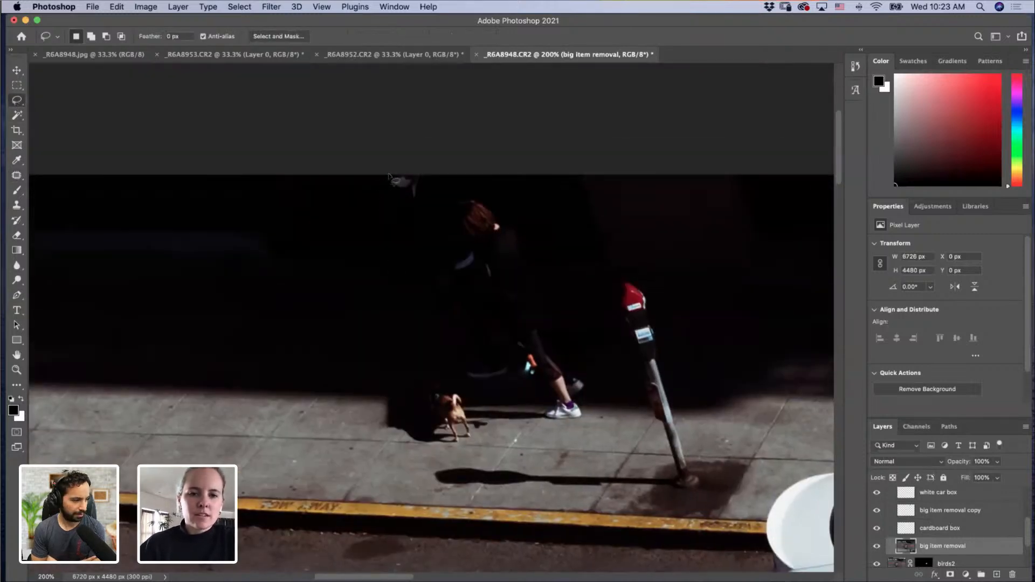
mouse_move(380, 381)
left_mouse_down()
mouse_move(377, 420)
mouse_move(387, 436)
mouse_move(441, 447)
mouse_move(591, 420)
mouse_move(598, 379)
mouse_move(518, 215)
mouse_move(421, 159)
mouse_move(366, 173)
mouse_move(416, 338)
mouse_move(380, 389)
left_mouse_up()
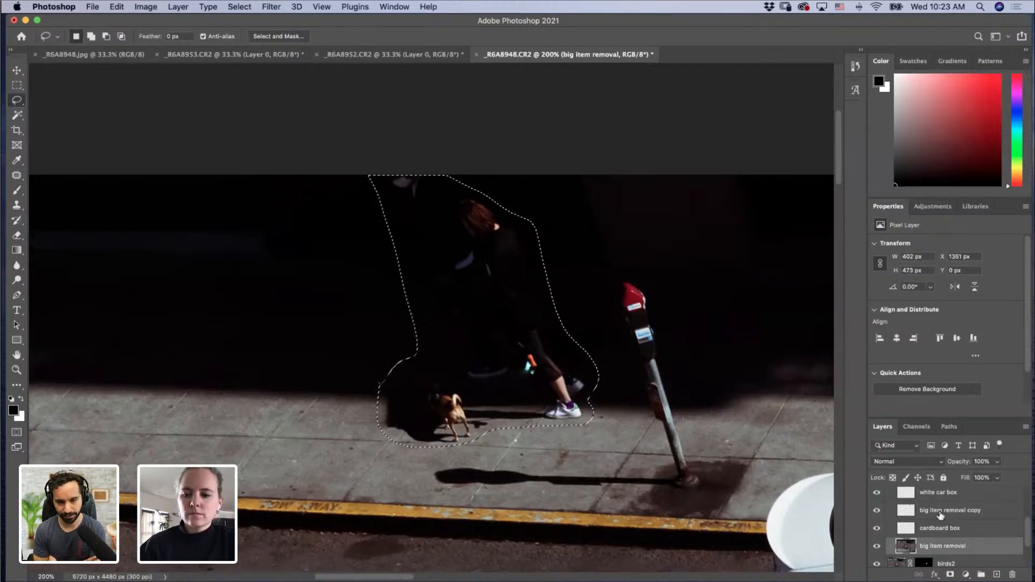
left_click(146, 6)
mouse_move(112, 8)
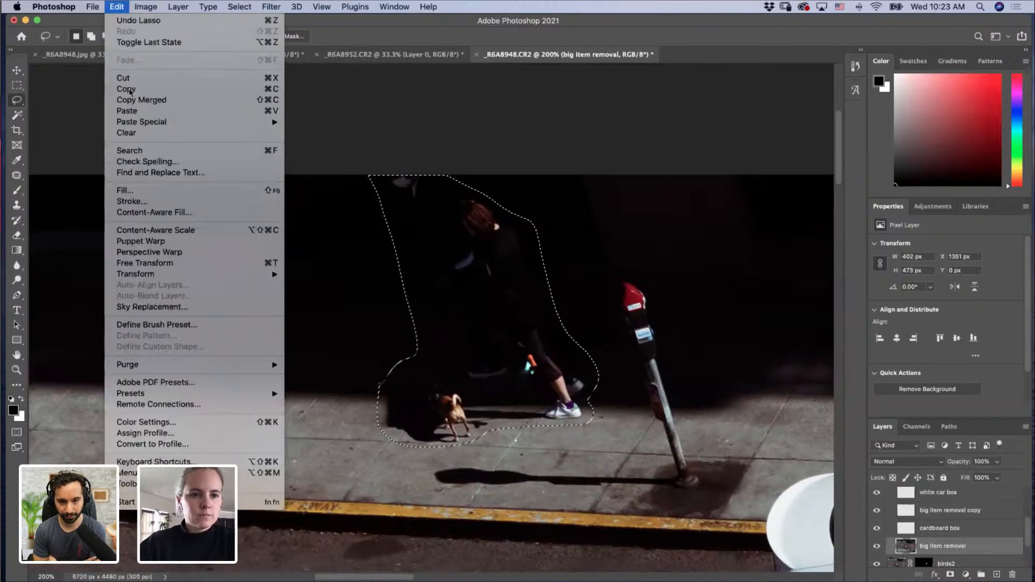
left_click(151, 208)
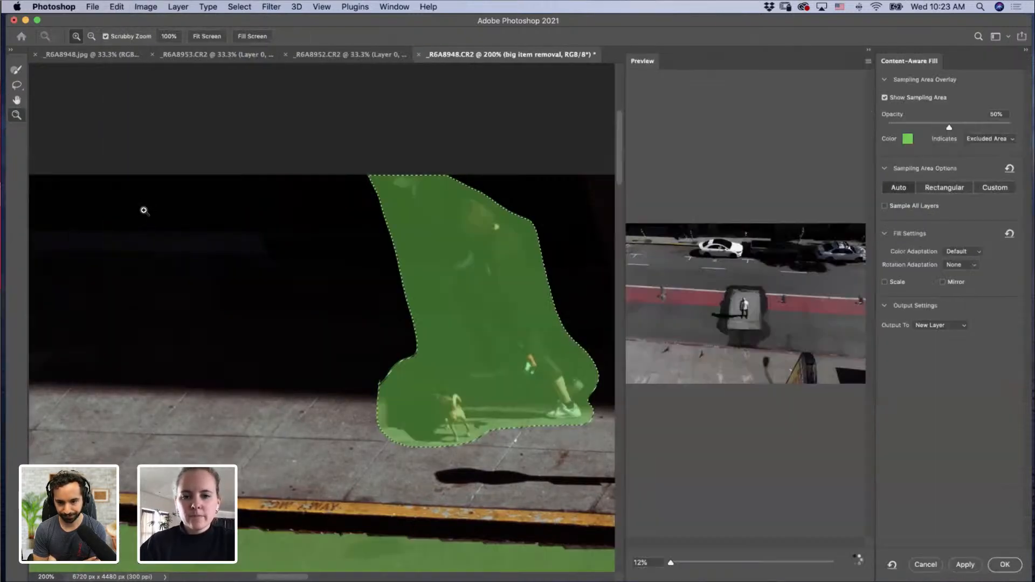
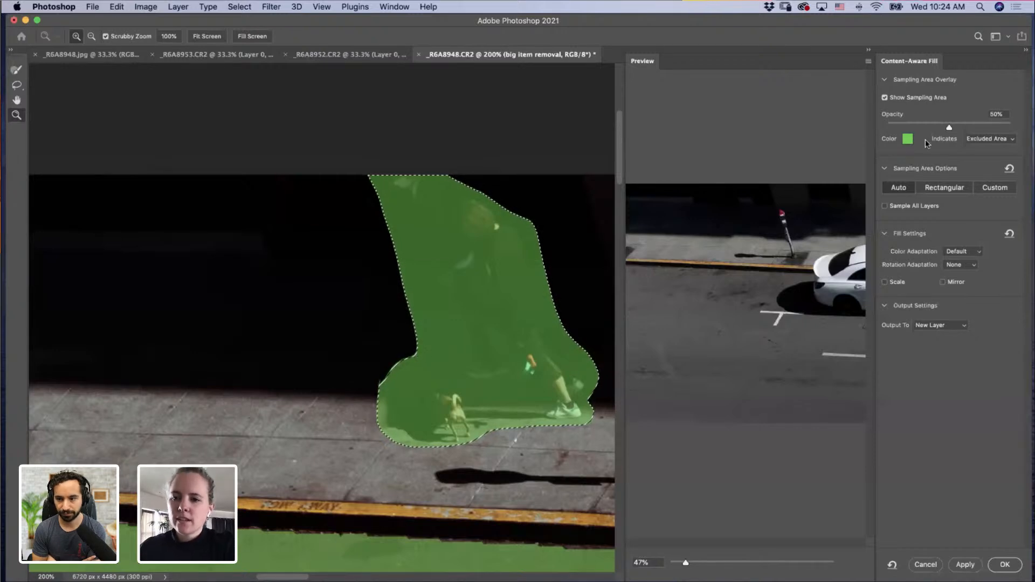
left_click(984, 139)
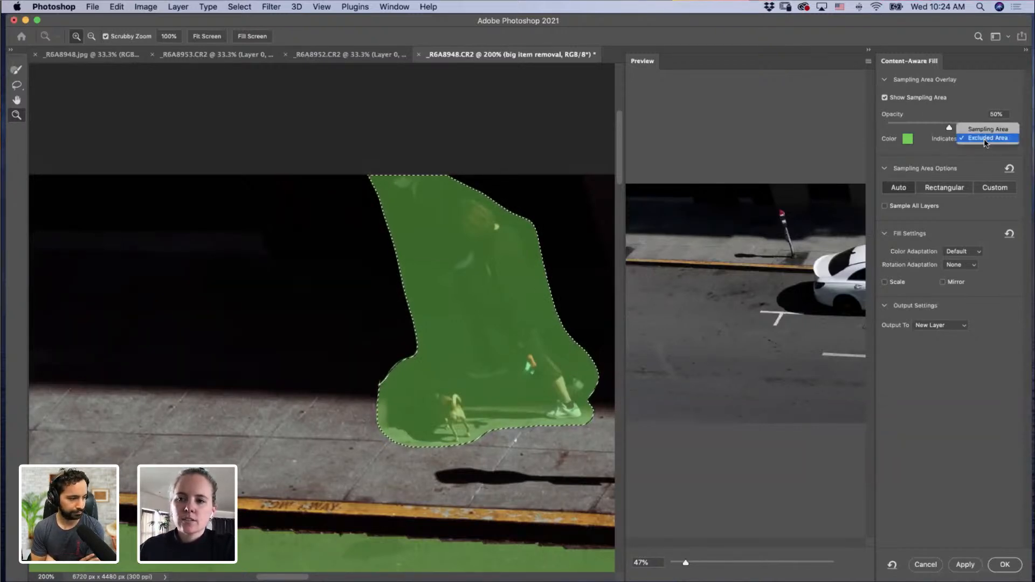
left_click(985, 139)
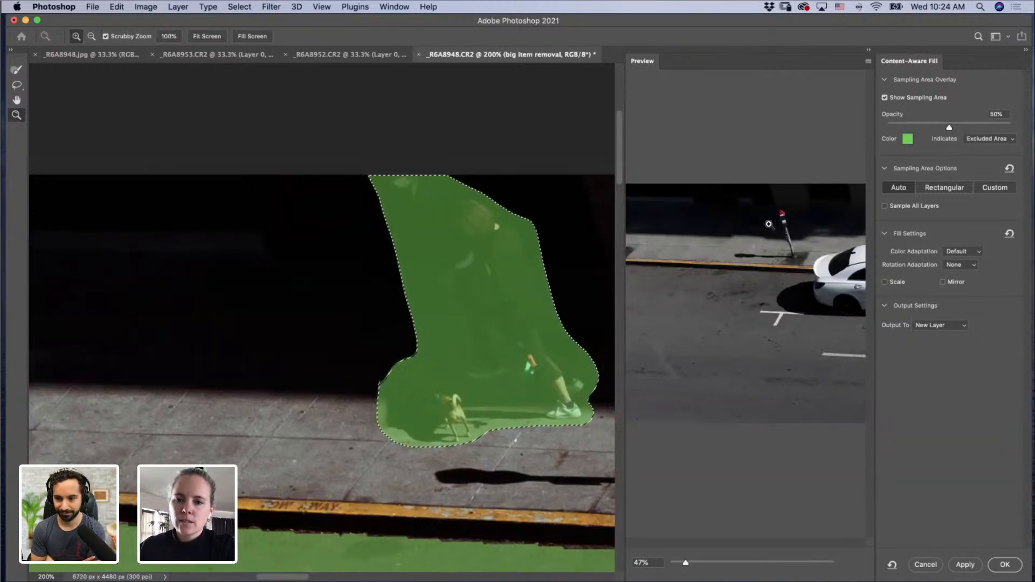
left_click(1005, 566)
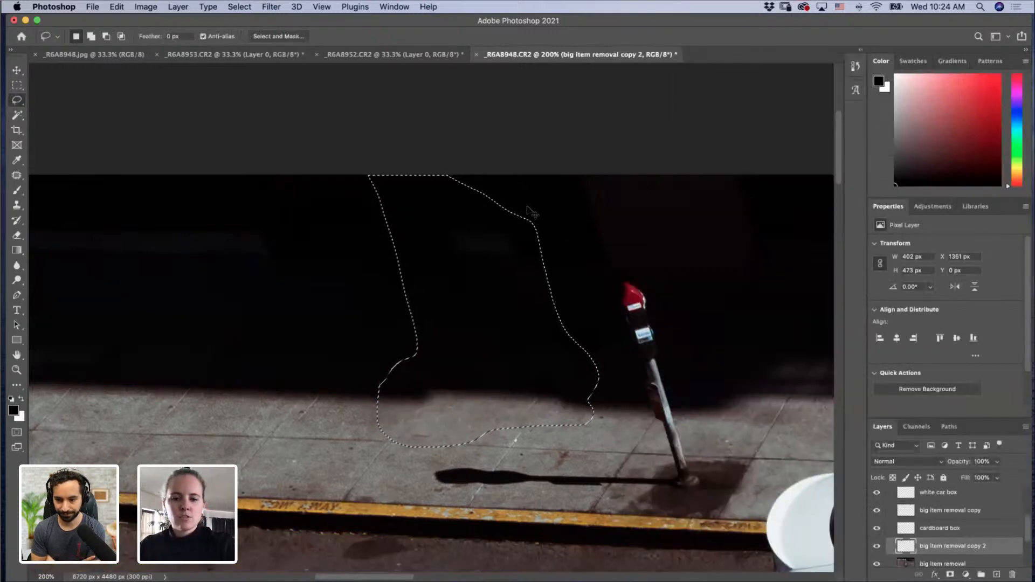
key("super+d")
Step: Examine the filled sidewalk and the street around the parked white car and pickup truck
key("z")
left_click(527, 375, "alt")
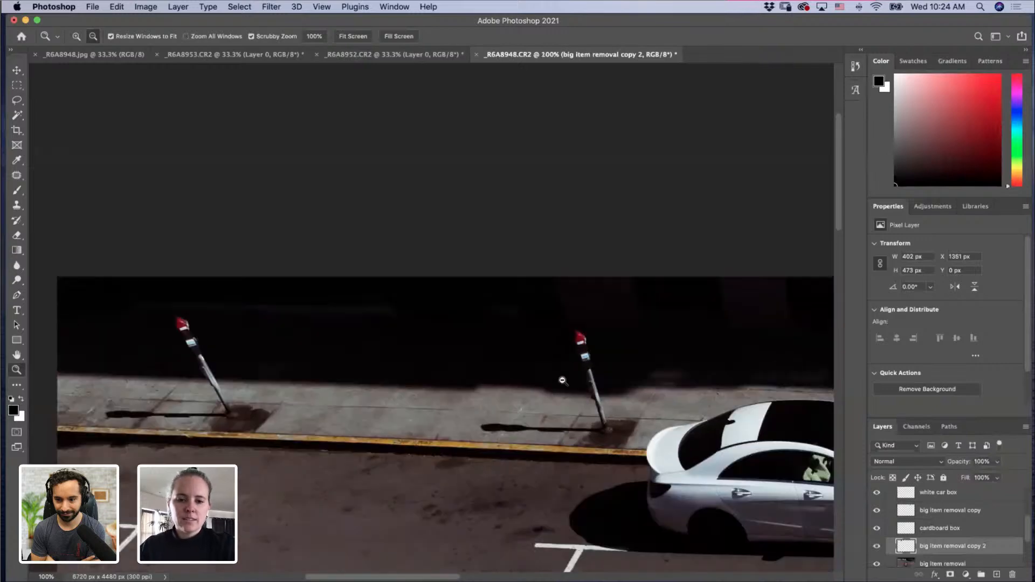
left_click(528, 493, "alt")
left_click_drag(515, 502, 411, 294)
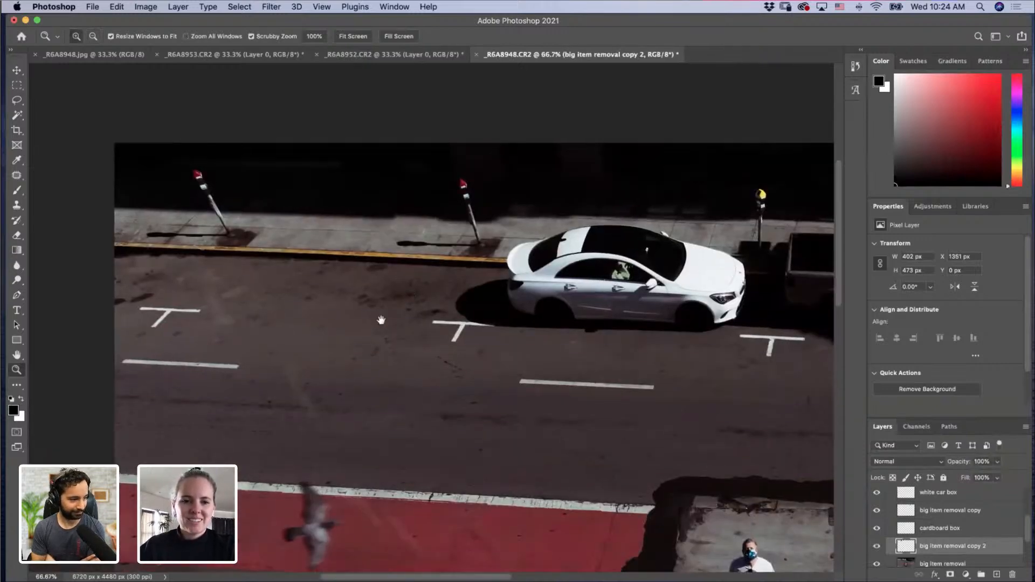
left_click_drag(384, 321, 325, 364)
left_click_drag(477, 317, 399, 339)
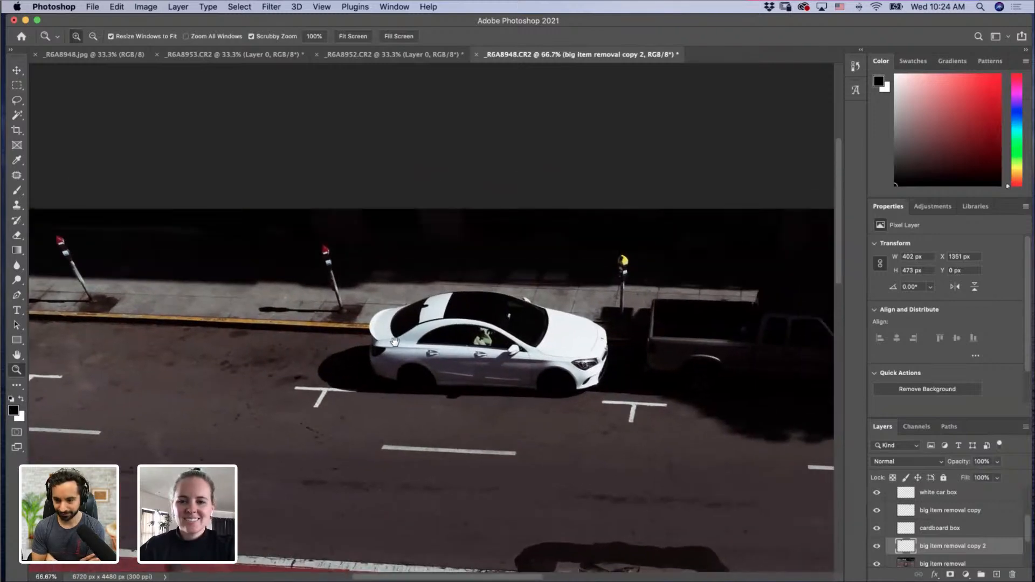
left_click_drag(539, 419, 262, 418)
left_click_drag(548, 384, 389, 376)
left_click_drag(518, 372, 482, 372)
left_click_drag(344, 389, 515, 374)
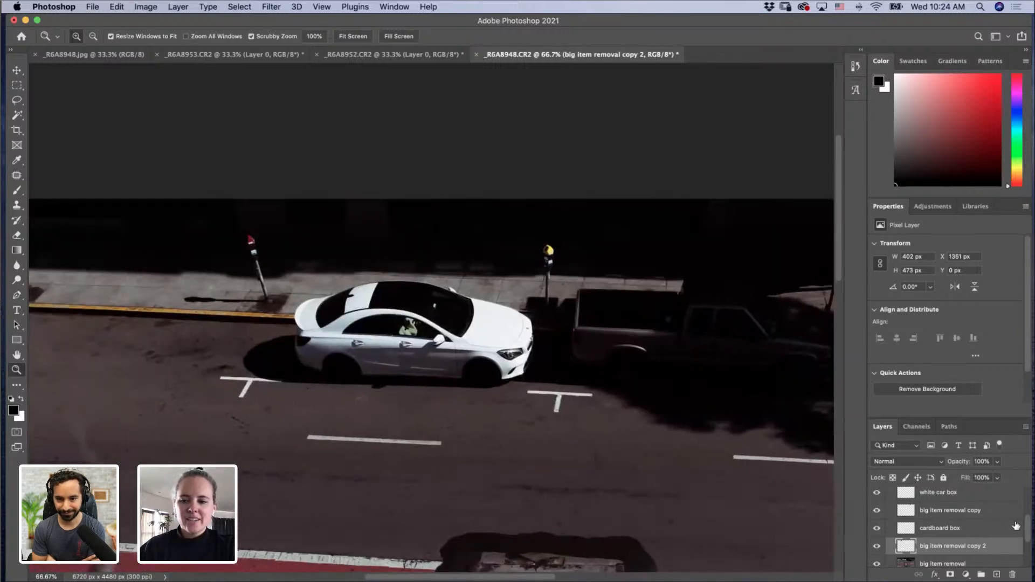
Step: Lasso the white car and its shadow on the "big item removal" layer and remove them with Content-Aware Fill output to a new layer
scroll(1027, 533, "down", 2)
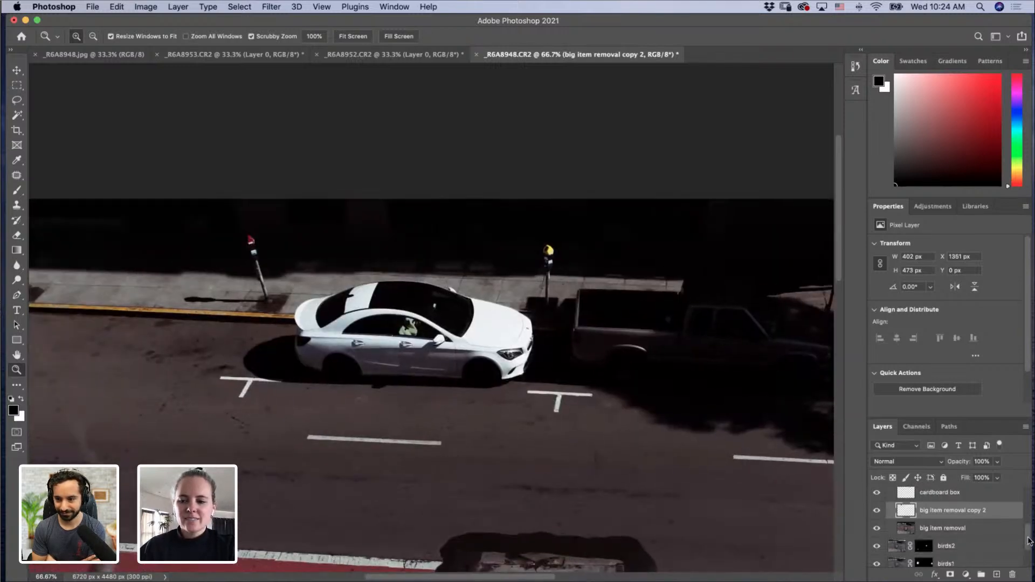
left_click(957, 528)
left_click(16, 100)
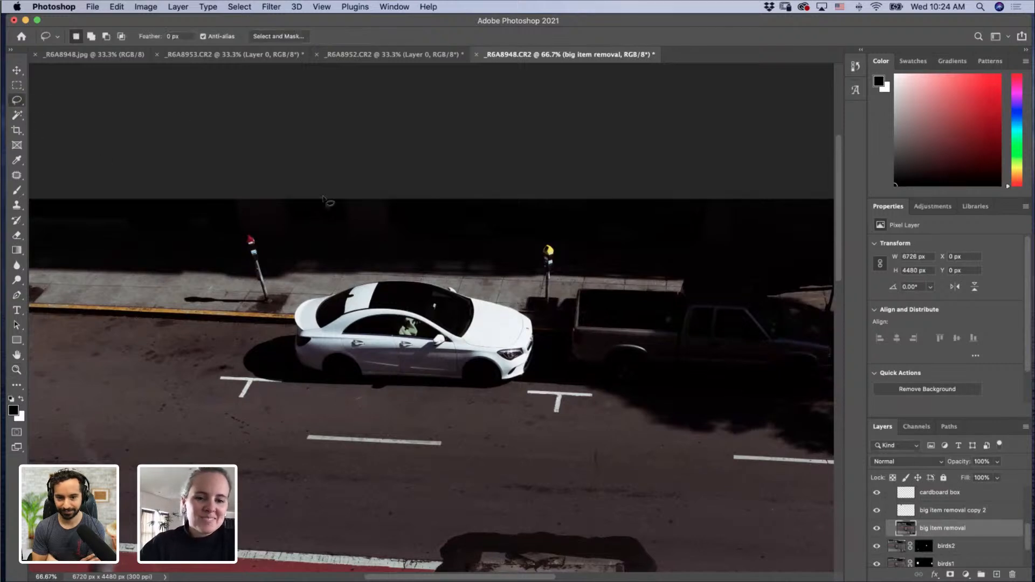
mouse_move(335, 280)
left_mouse_down()
mouse_move(297, 299)
mouse_move(287, 327)
mouse_move(245, 343)
mouse_move(242, 371)
mouse_move(301, 387)
mouse_move(457, 398)
mouse_move(516, 387)
mouse_move(542, 361)
mouse_move(534, 309)
mouse_move(442, 280)
mouse_move(332, 284)
left_mouse_up()
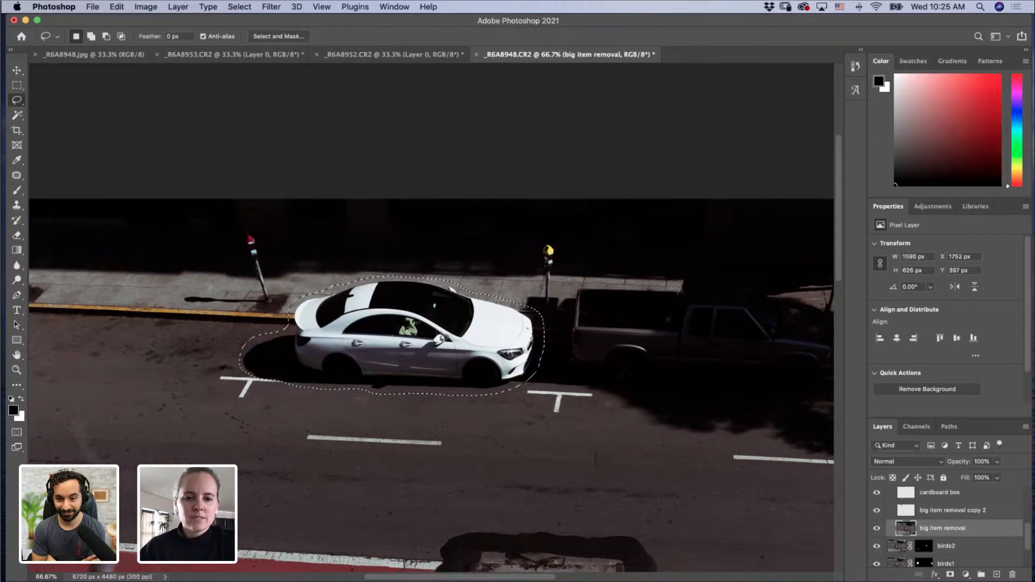
left_click(117, 7)
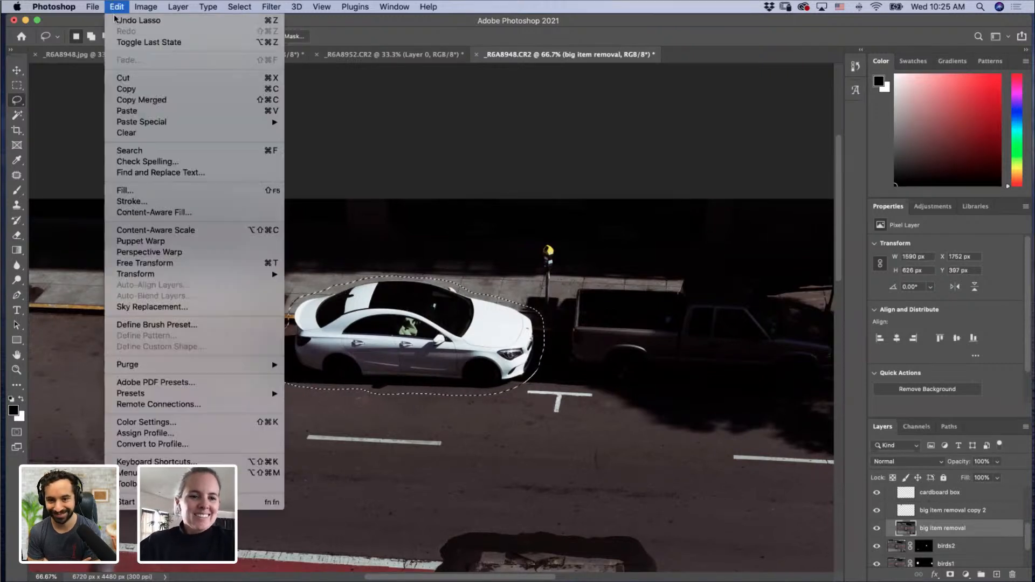
left_click(151, 213)
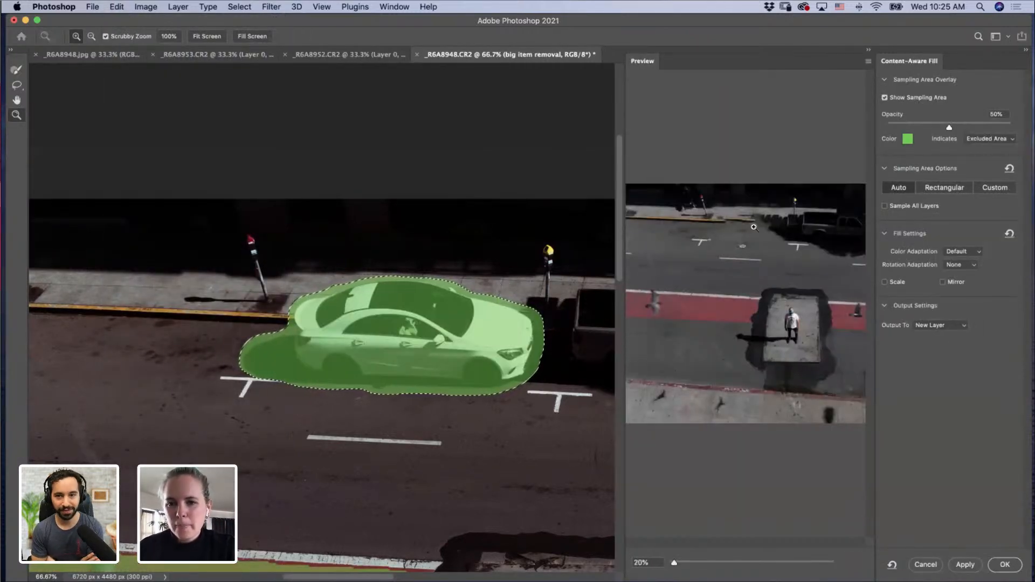
left_click(746, 227, "super")
left_click(744, 217, "super")
left_click(739, 205, "super")
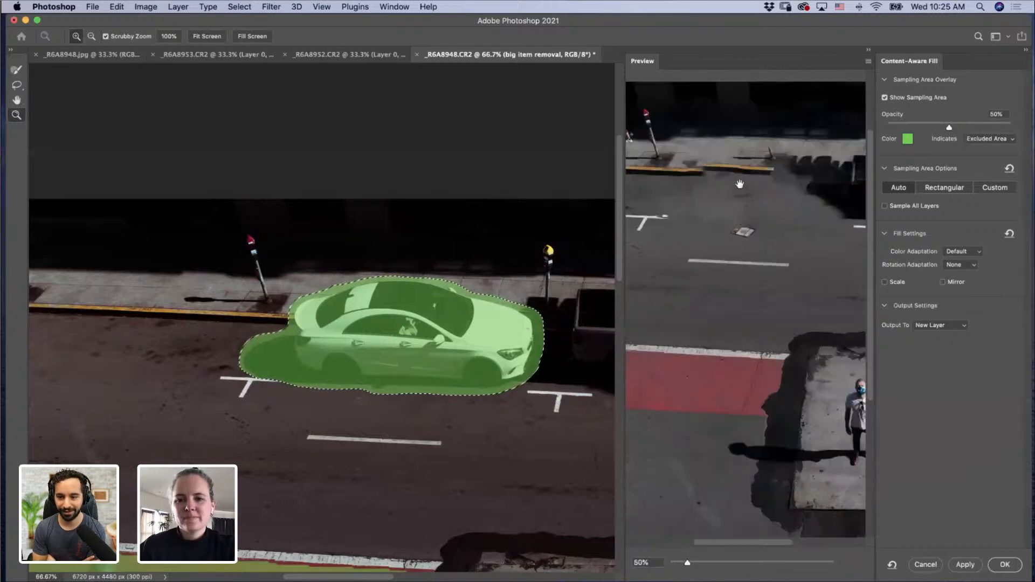
left_click_drag(741, 235, 739, 253)
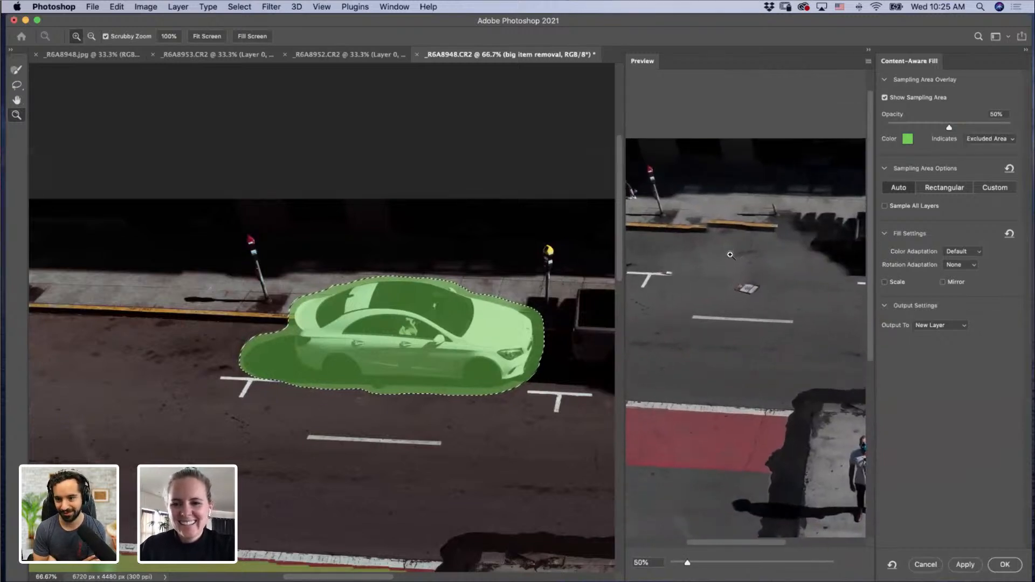
left_click_drag(734, 226, 747, 262)
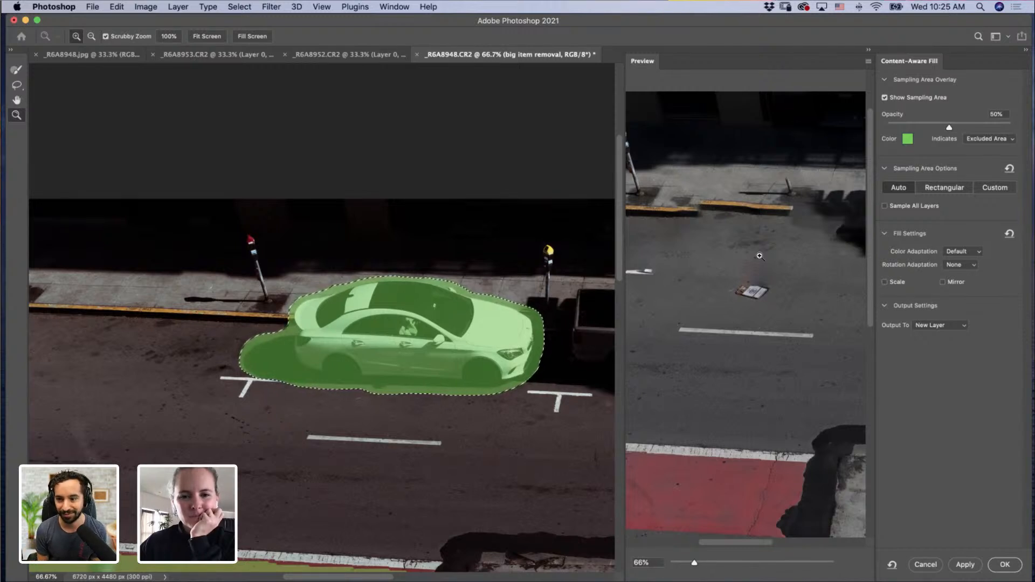
left_click(1000, 569)
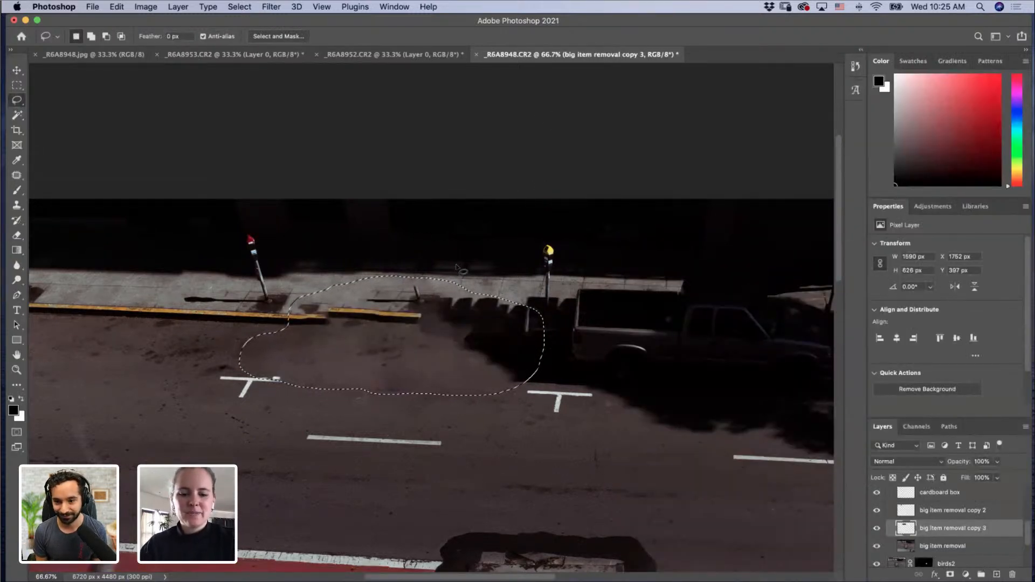
key("super+d")
Step: Inspect the filled curb, sidewalk and road where the white car stood
key("z")
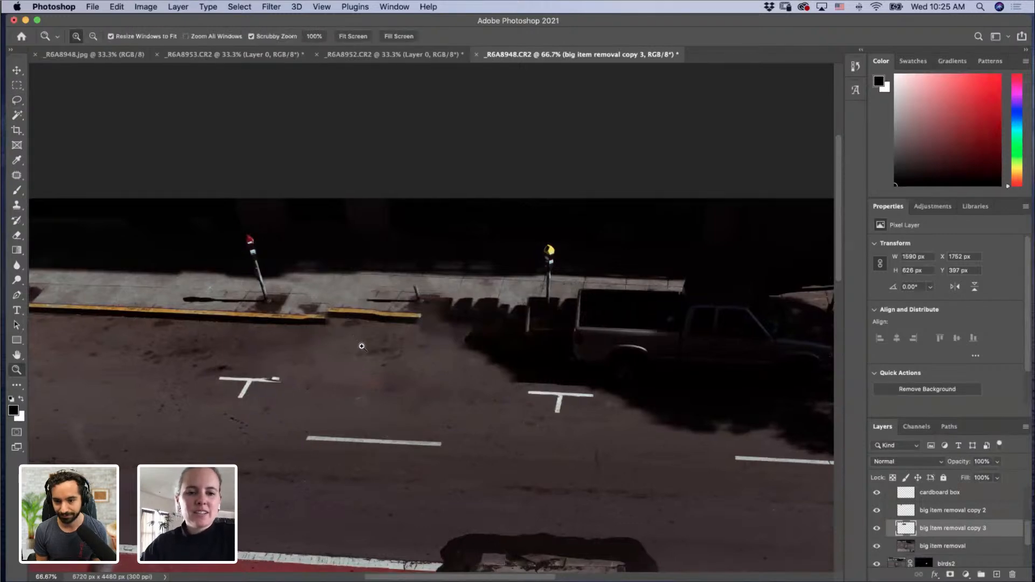
left_click(358, 342)
left_click(386, 371)
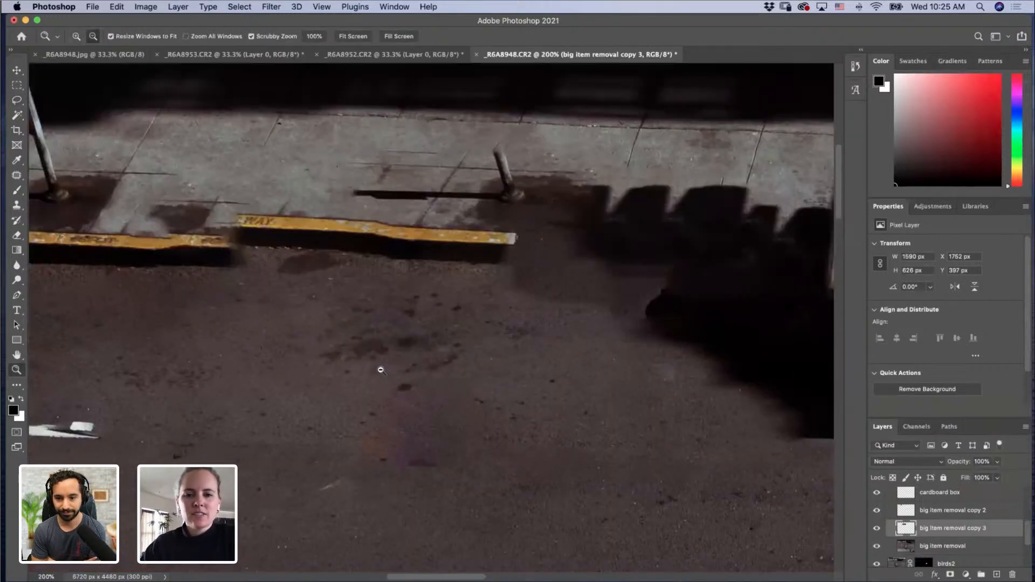
left_click(381, 372, "alt")
left_click(383, 375, "alt")
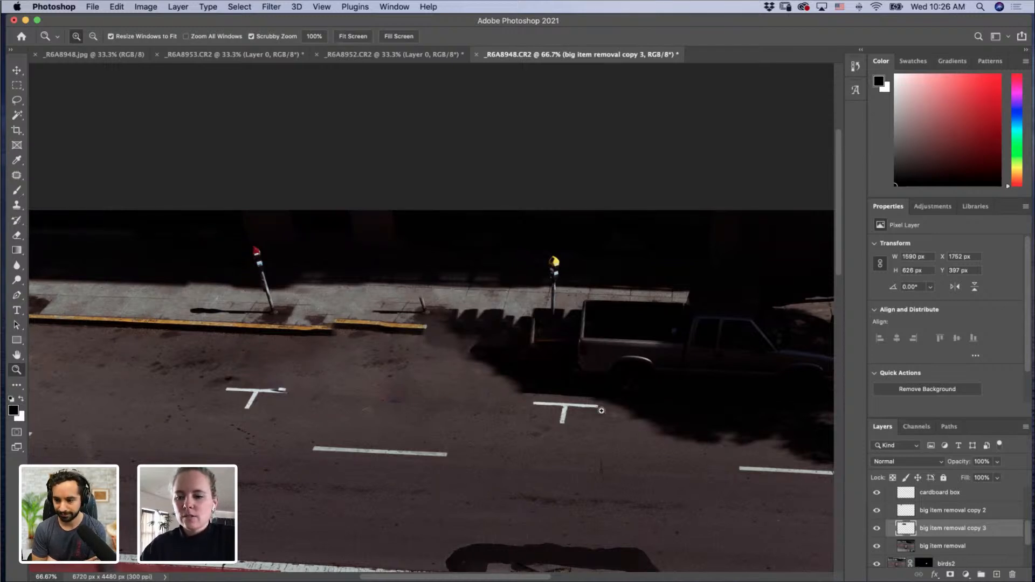
Step: Activate the "big item removal" layer around the short leftover post beside the yellow curb
left_click(925, 549)
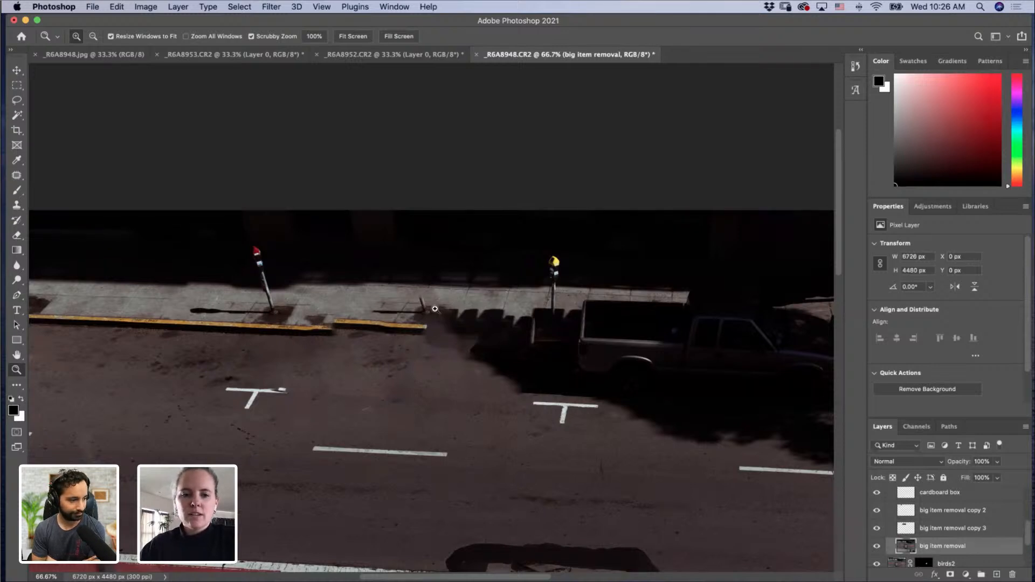
left_click(432, 305)
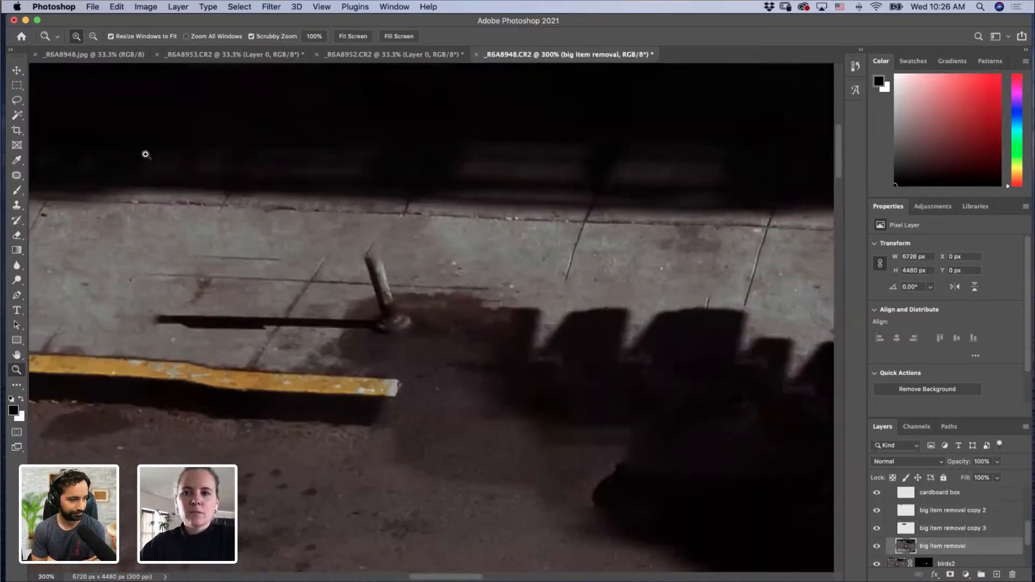
left_click(17, 175)
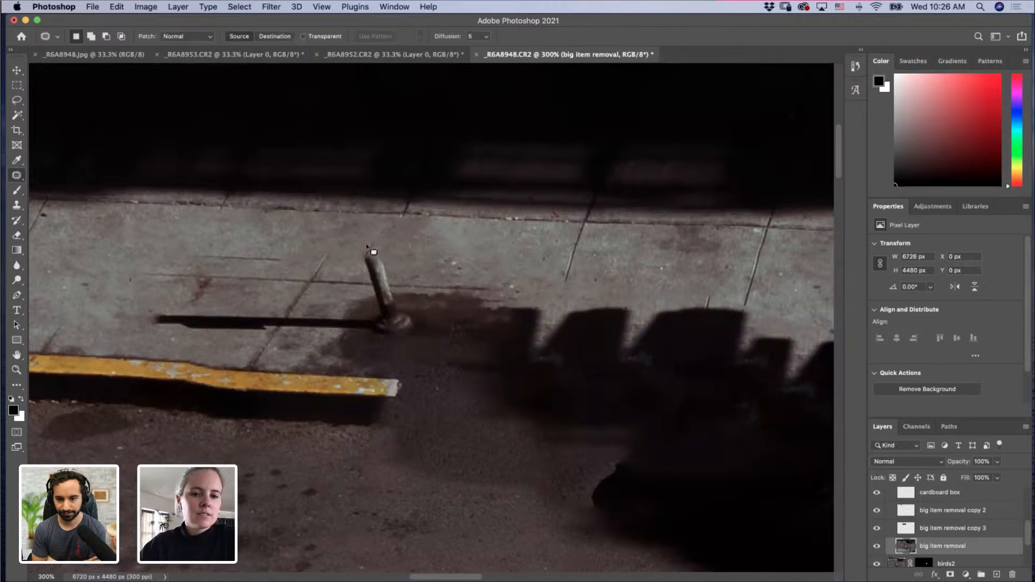
mouse_move(374, 247)
left_mouse_down()
mouse_move(370, 330)
mouse_move(431, 310)
mouse_move(375, 247)
left_mouse_up()
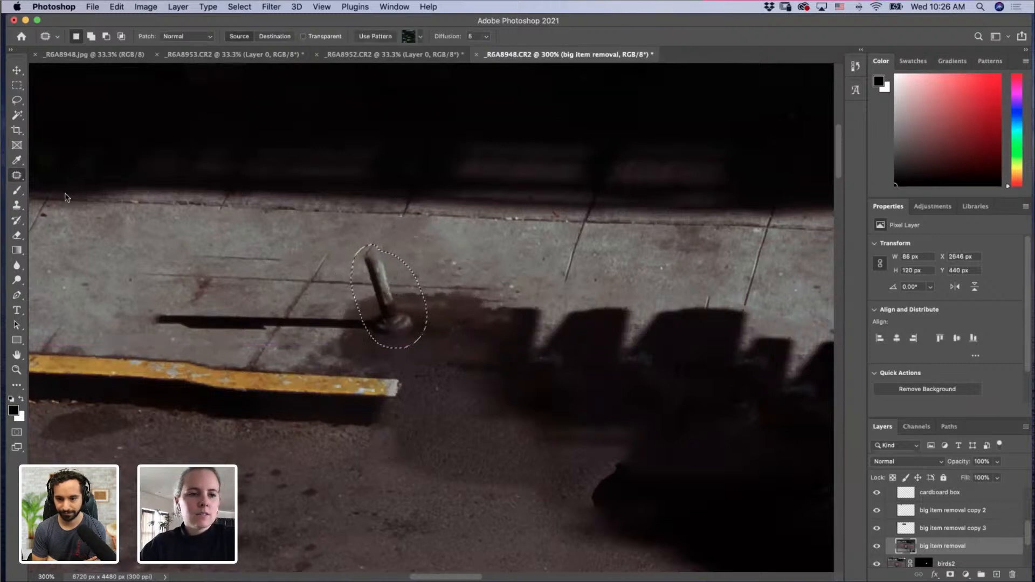
key("ctrl+d")
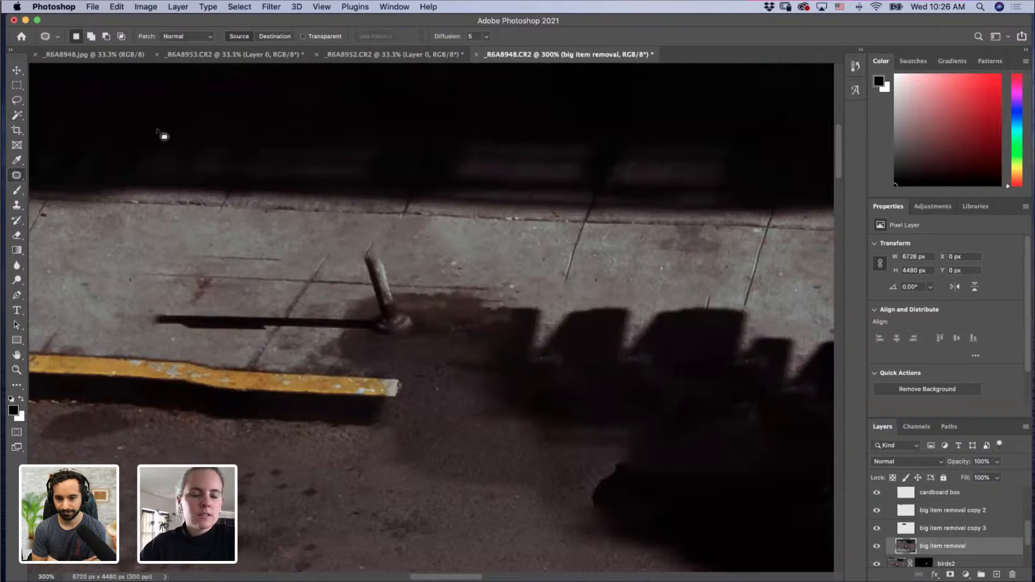
Step: Lasso the short post and its shadow, apply Content-Aware Fill to a new layer, and reactivate "big item removal" with nothing selected
left_click(17, 100)
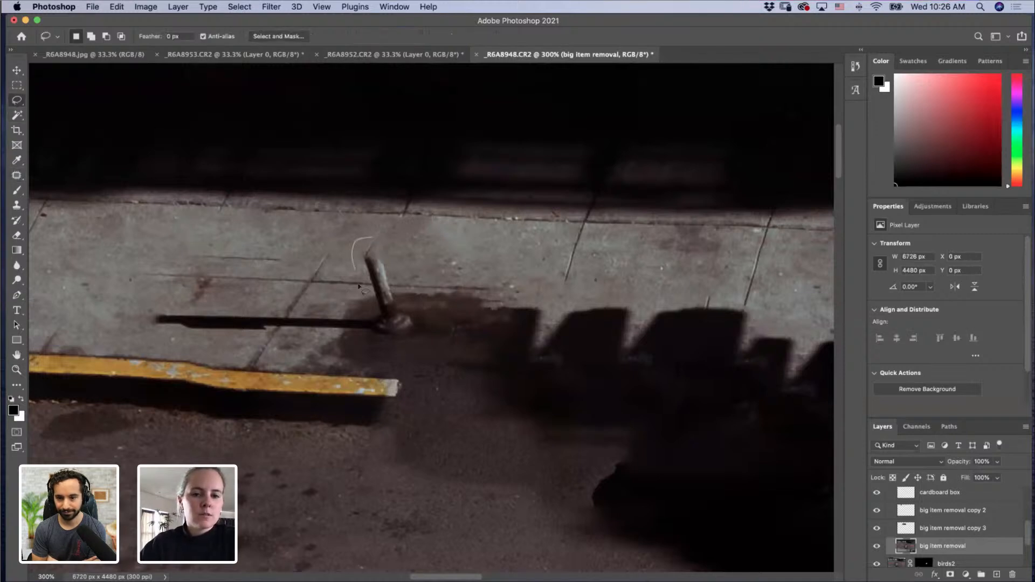
left_click_drag(231, 290, 139, 308)
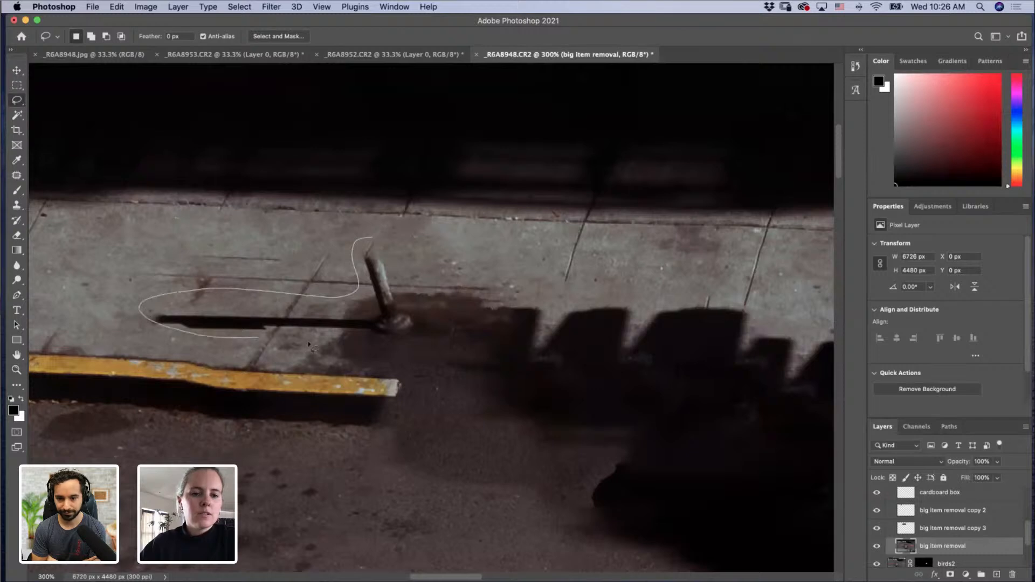
mouse_move(309, 344)
left_mouse_down()
mouse_move(406, 339)
mouse_move(434, 322)
mouse_move(356, 221)
left_mouse_up()
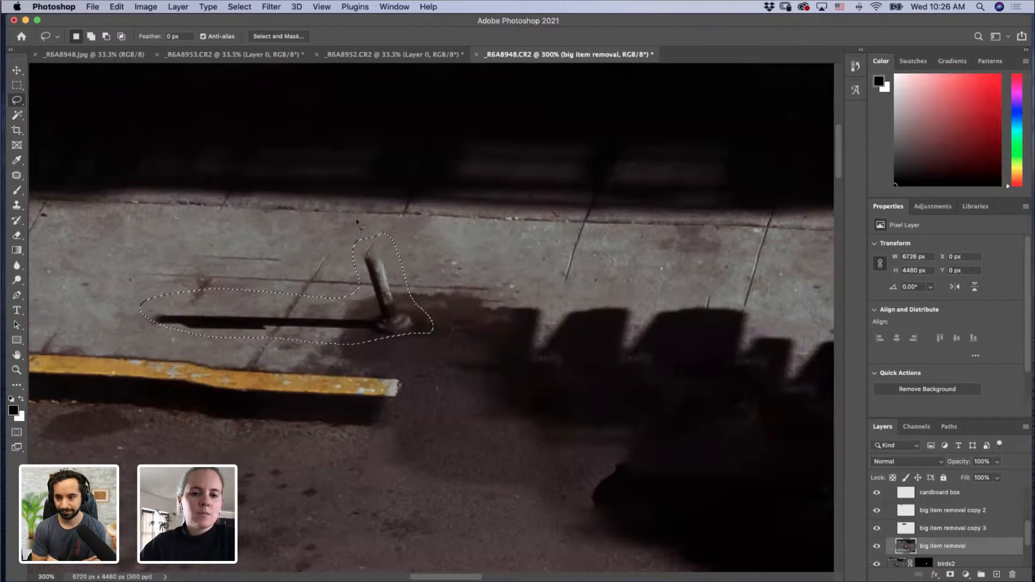
left_click(116, 6)
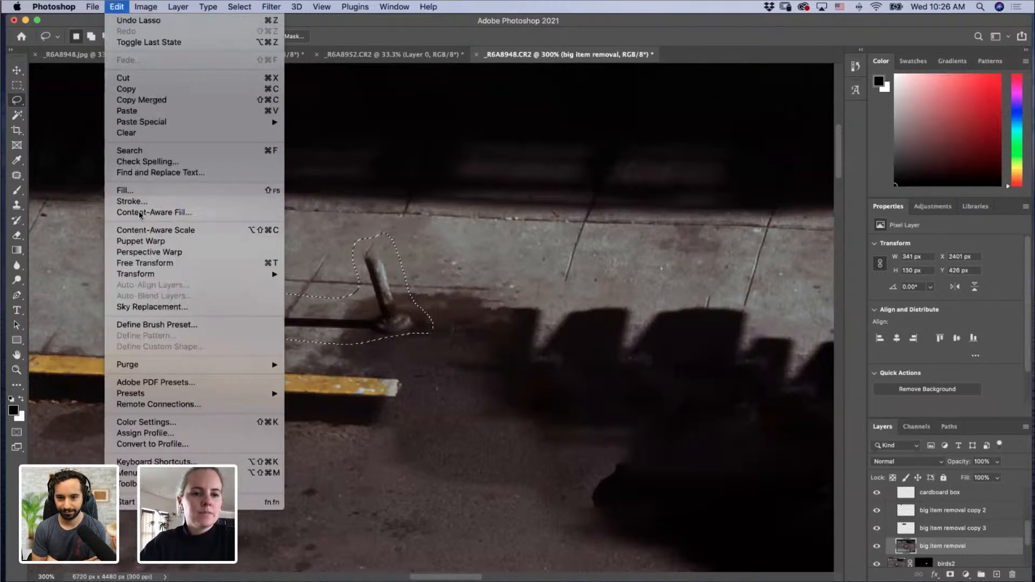
left_click(140, 213)
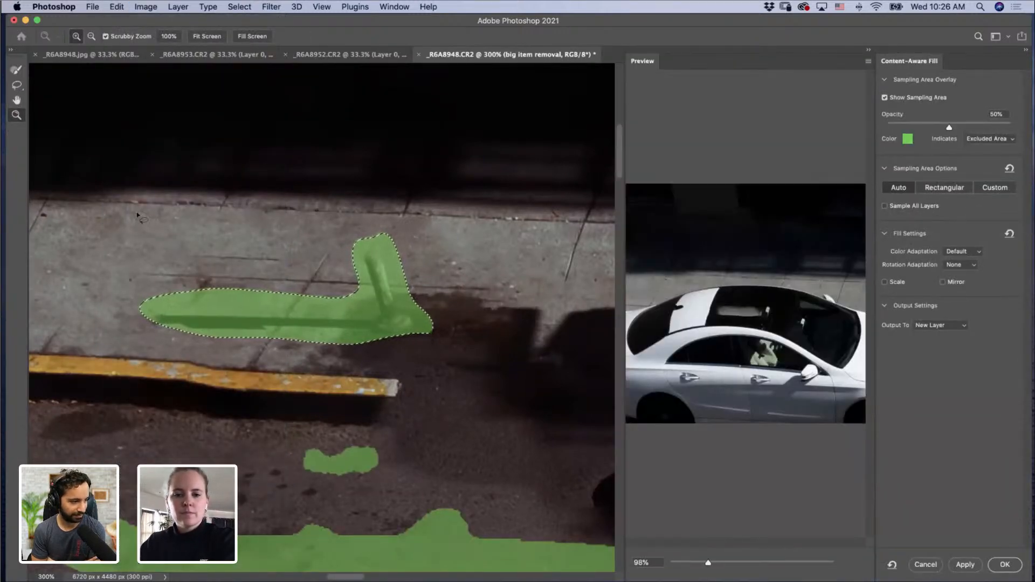
key("Return")
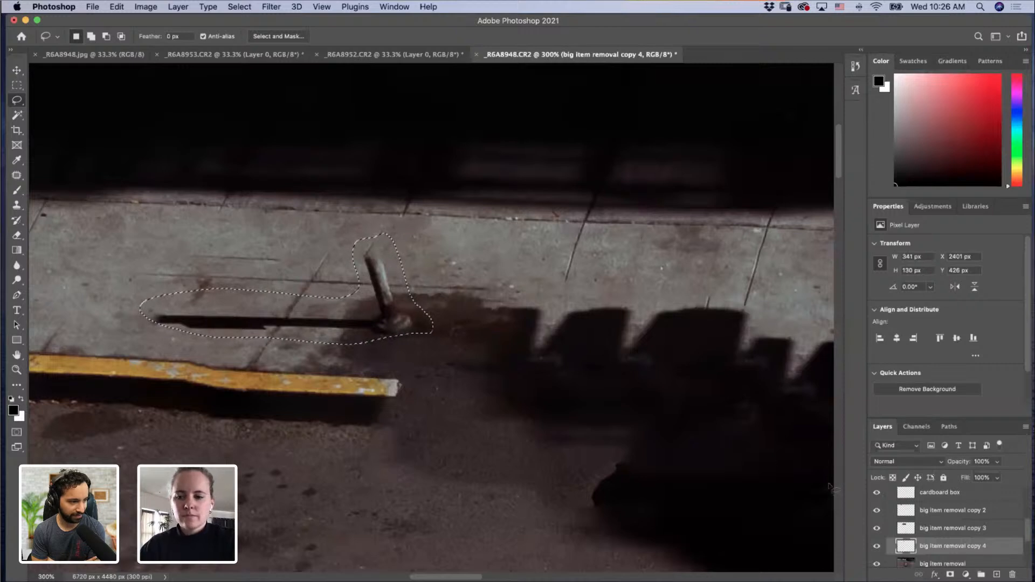
left_click(933, 561)
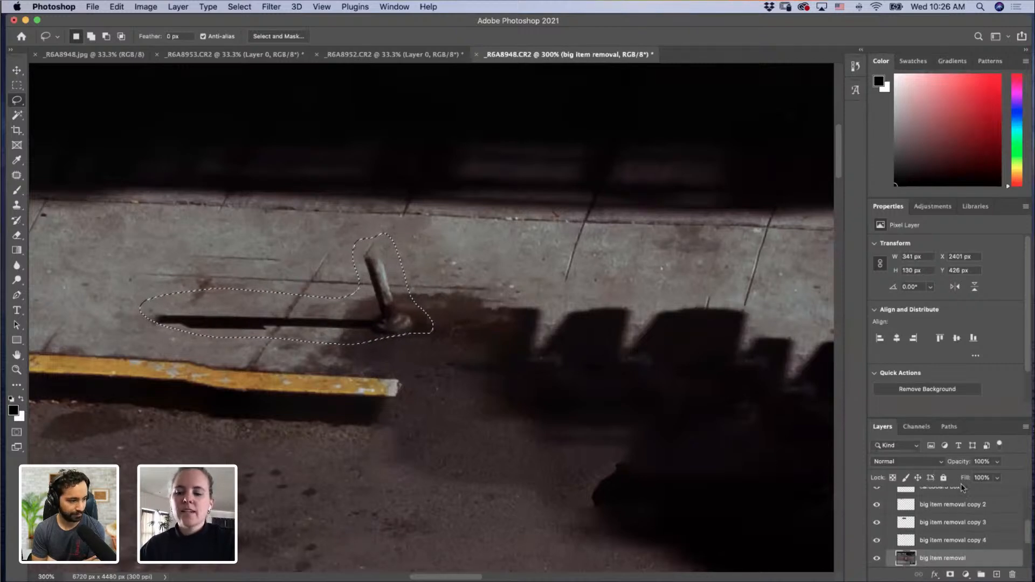
left_click_drag(1028, 537, 1028, 545)
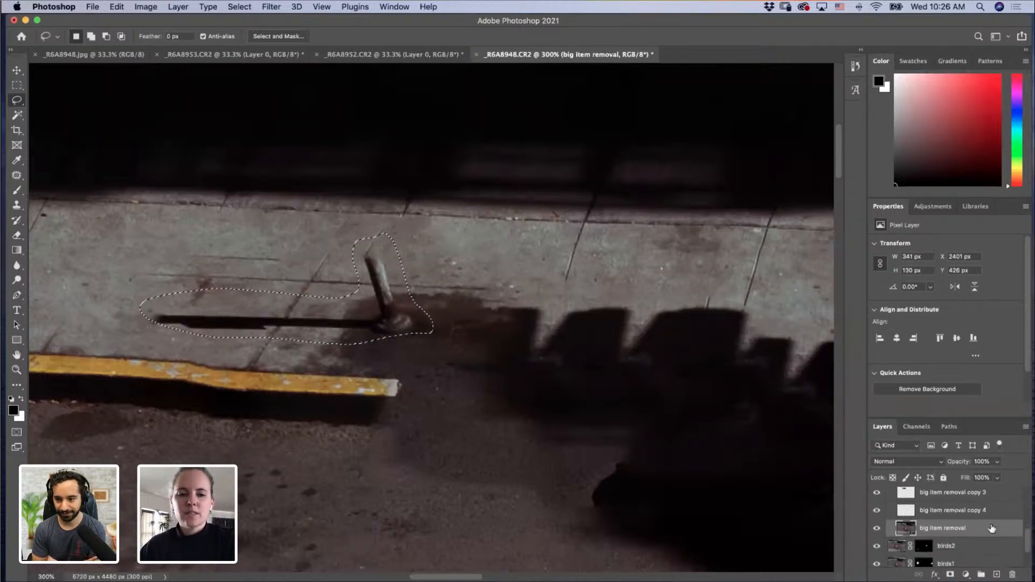
key("ctrl+d")
Step: Lasso the parked pickup truck on the "big item removal" layer, fill it with Content-Aware Fill output to a new layer, and deselect
scroll(432, 394, "right", 5)
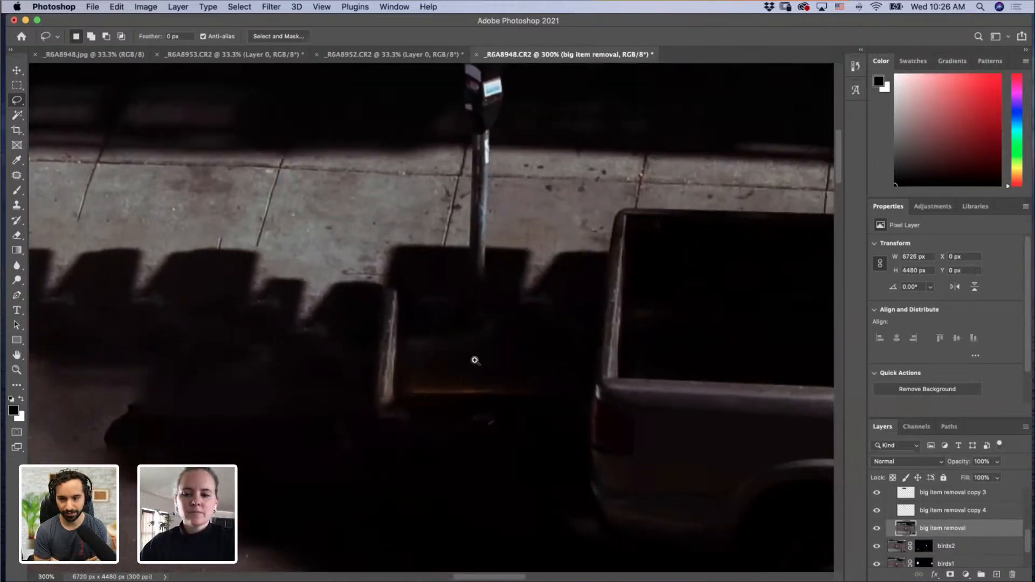
key("z")
left_click(502, 361, "alt")
left_click_drag(564, 333, 316, 330)
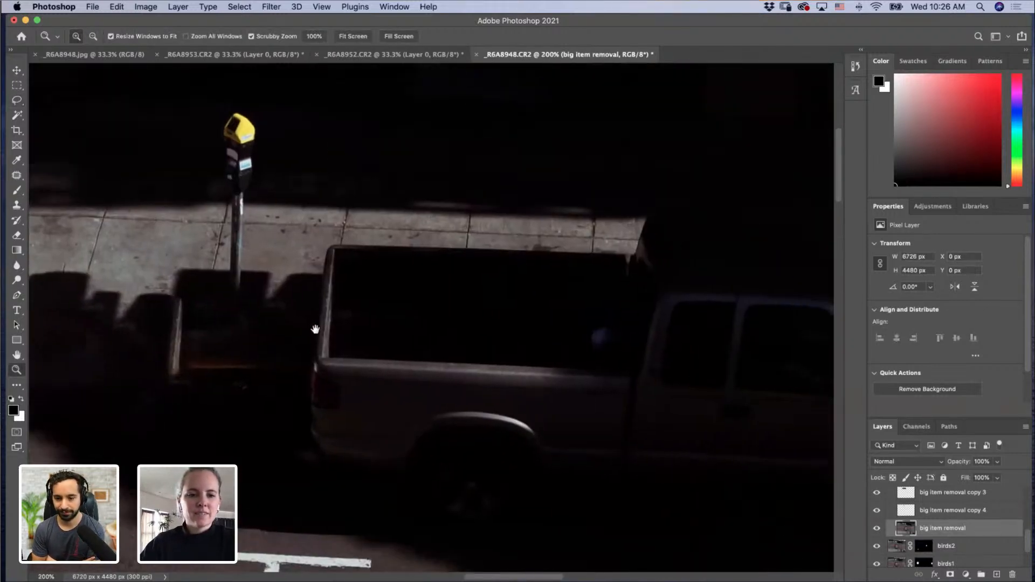
left_click(458, 365, "alt")
left_click(528, 367, "alt")
left_click(549, 374)
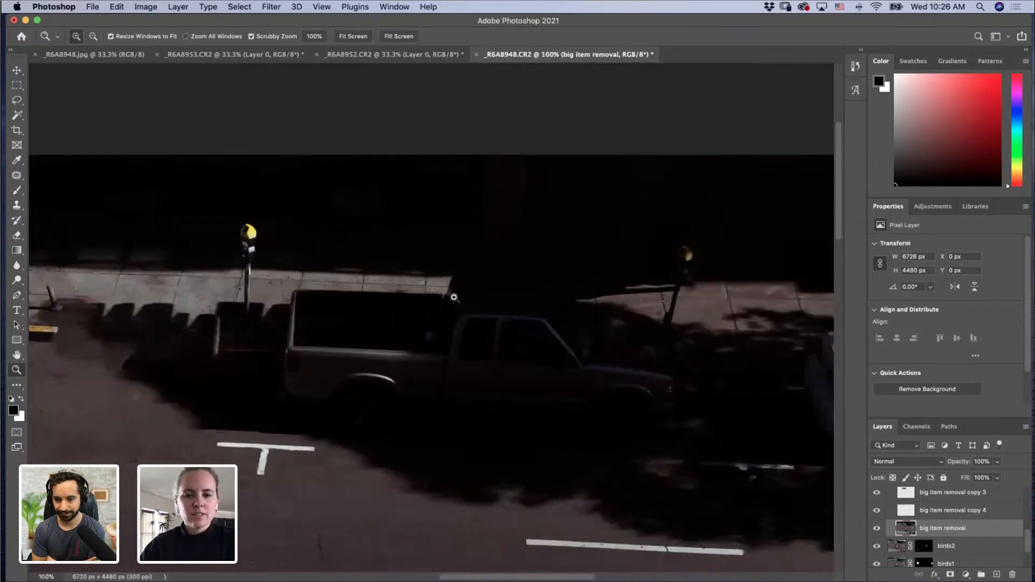
left_click(17, 99)
mouse_move(321, 286)
left_mouse_down()
mouse_move(284, 287)
mouse_move(276, 300)
mouse_move(268, 413)
mouse_move(367, 445)
mouse_move(513, 434)
mouse_move(654, 449)
mouse_move(700, 391)
mouse_move(698, 364)
mouse_move(674, 349)
mouse_move(666, 323)
mouse_move(516, 261)
mouse_move(468, 255)
mouse_move(428, 286)
mouse_move(318, 283)
left_mouse_up()
key("z")
left_click(410, 383, "alt")
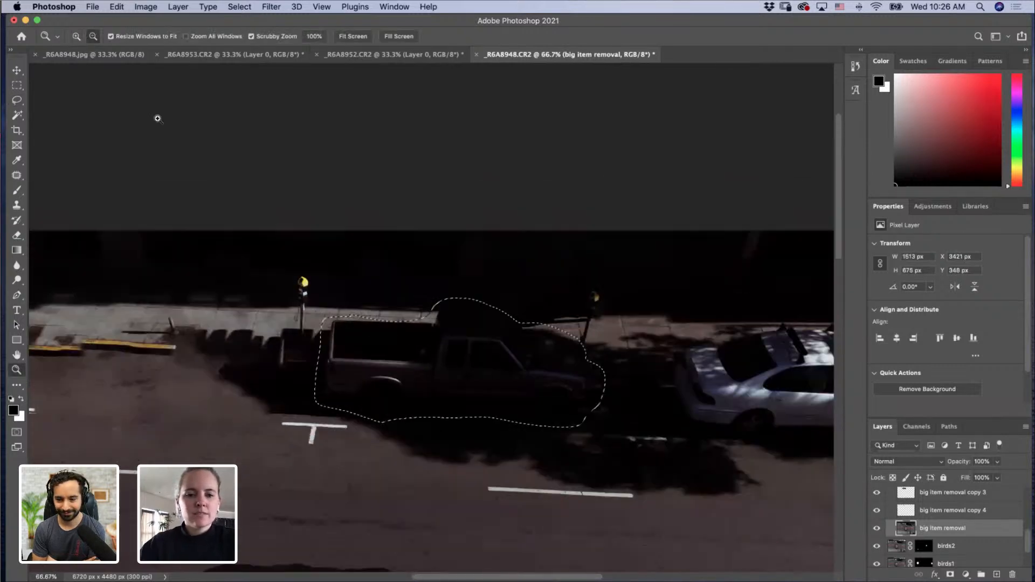
left_click(117, 7)
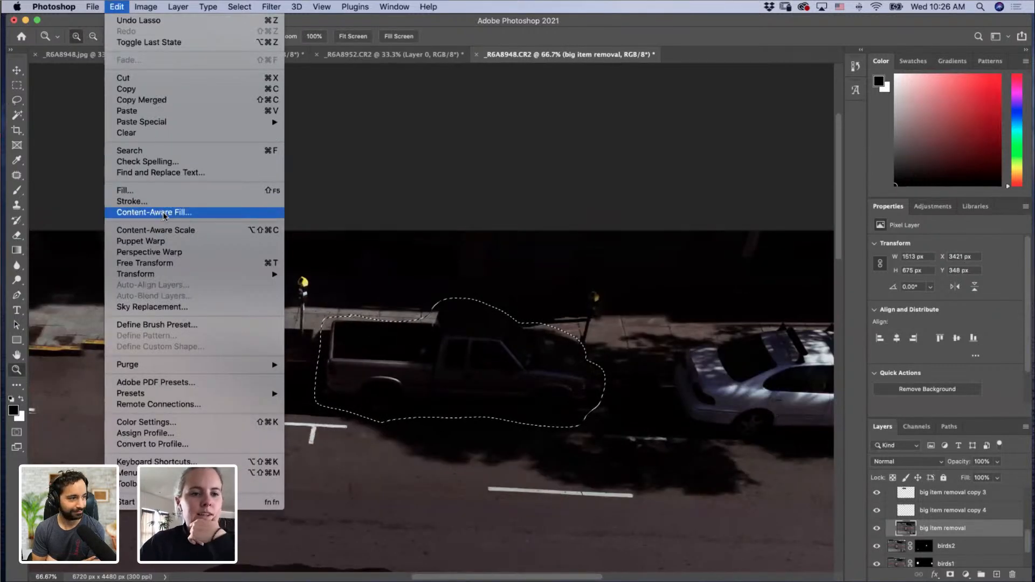
left_click(164, 213)
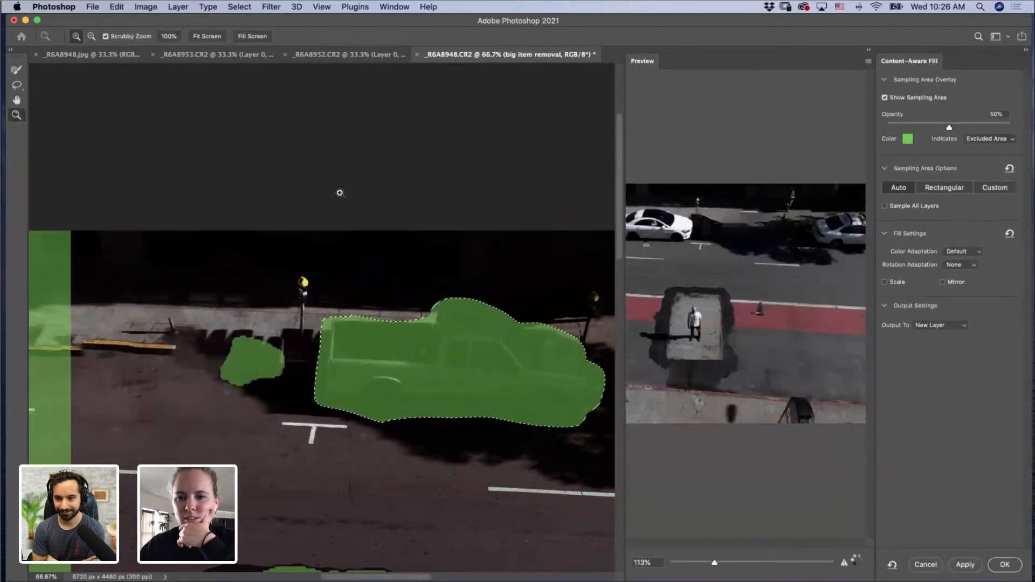
left_click(757, 226)
left_click(757, 225)
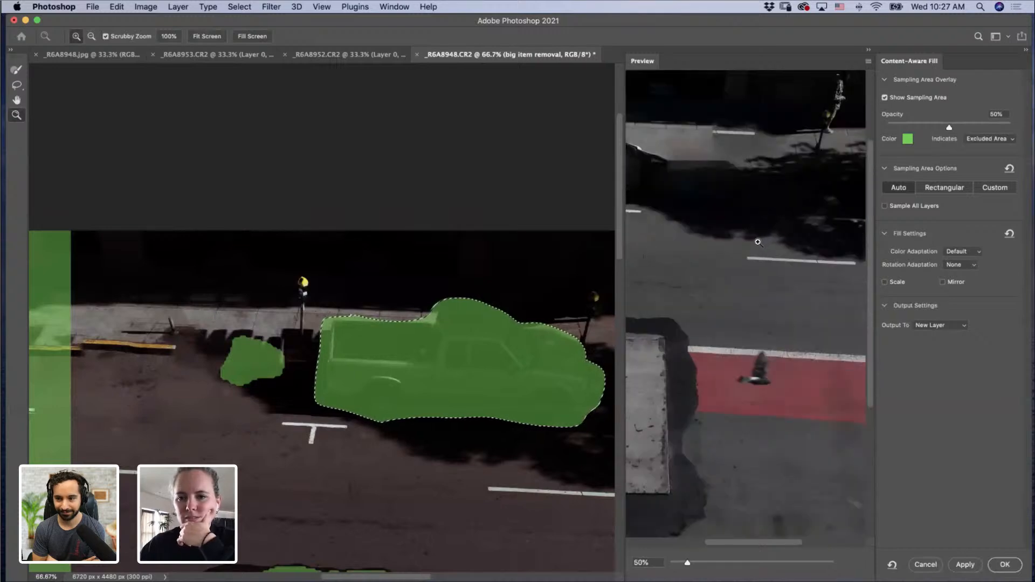
left_click(1004, 565)
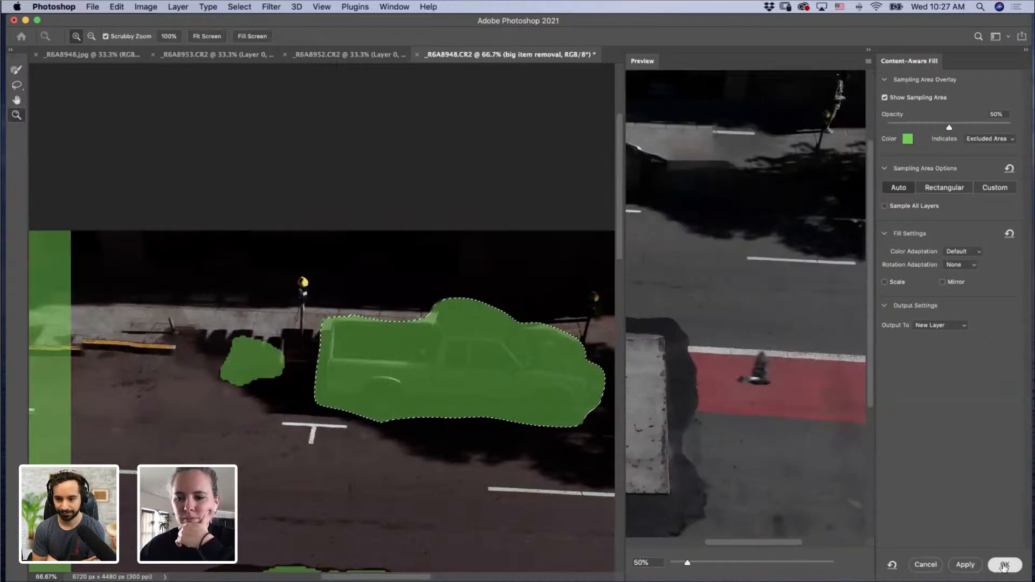
key("super+d")
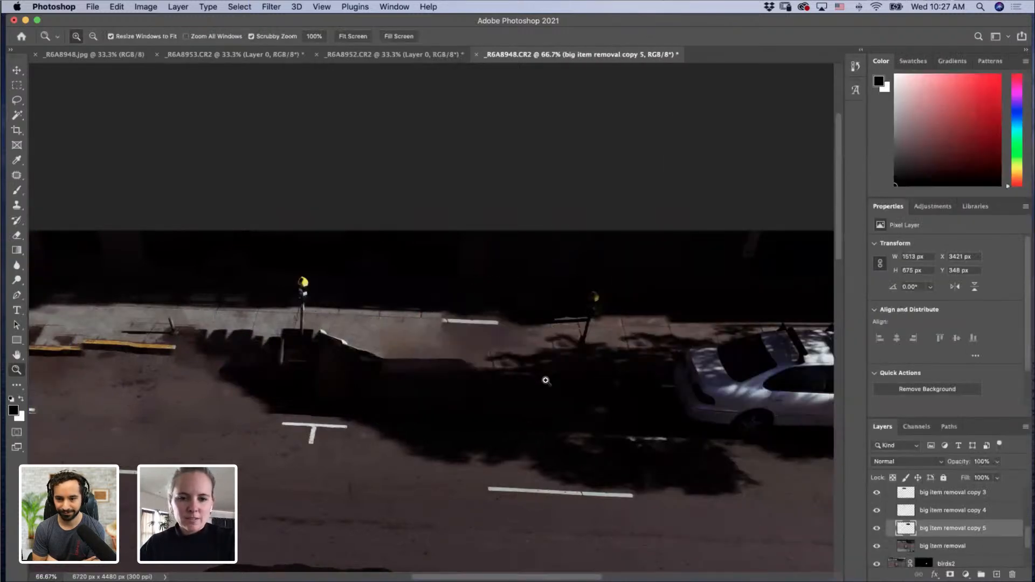
Step: Lasso the remaining car at the photo's edge on the "big item removal" layer and remove it with Content-Aware Fill to a new layer
left_click(550, 380, "alt")
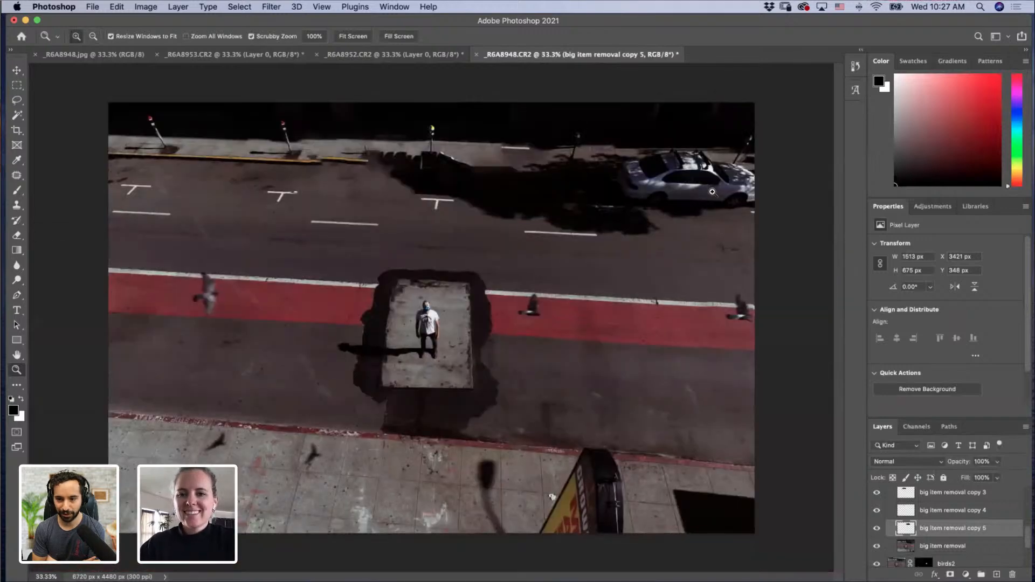
left_click(673, 192)
left_click(953, 549)
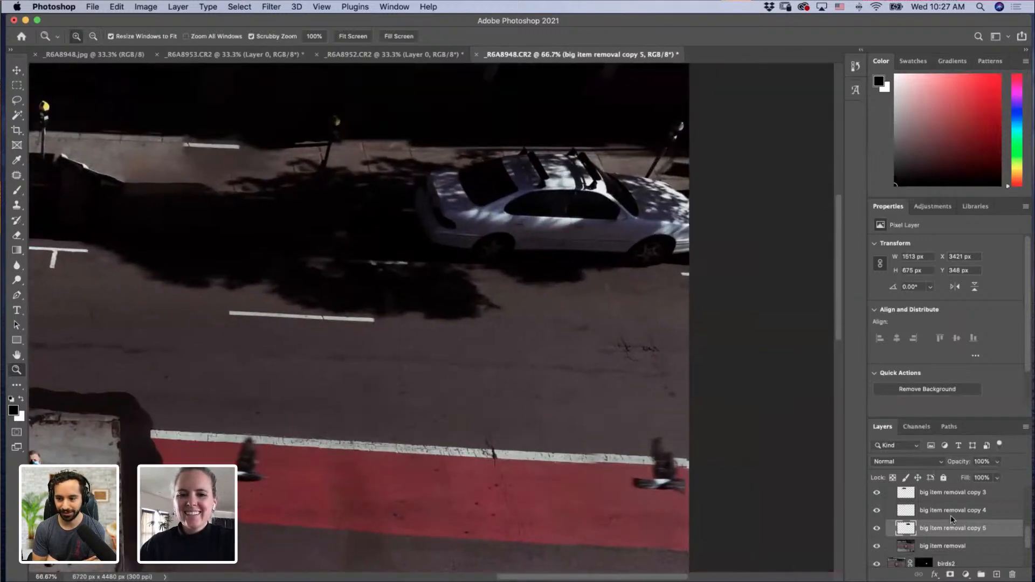
left_click(17, 100)
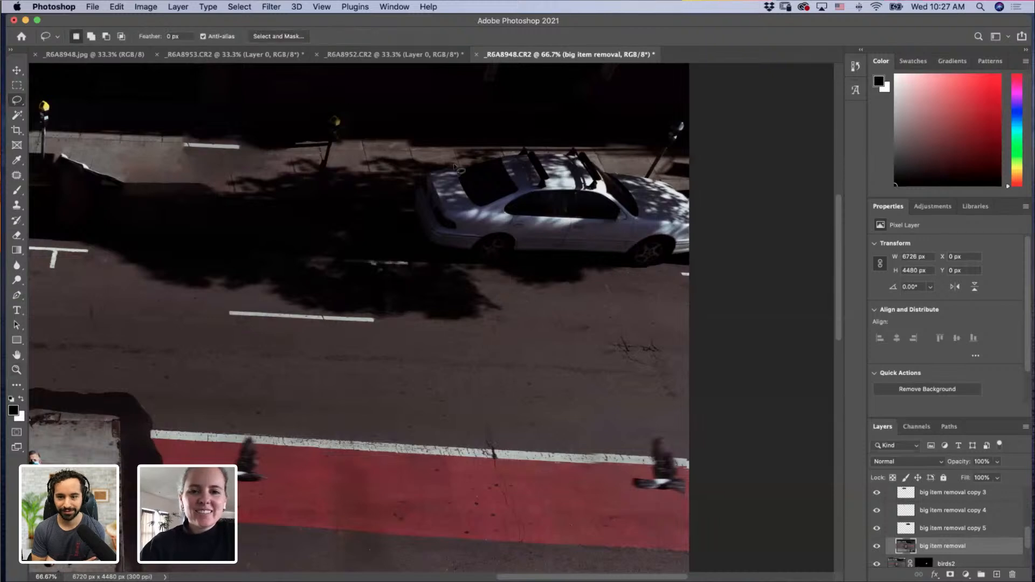
mouse_move(454, 163)
left_mouse_down()
mouse_move(405, 174)
mouse_move(402, 188)
mouse_move(413, 240)
mouse_move(457, 265)
mouse_move(657, 271)
mouse_move(702, 253)
mouse_move(707, 207)
mouse_move(680, 180)
mouse_move(567, 144)
mouse_move(454, 163)
left_mouse_up()
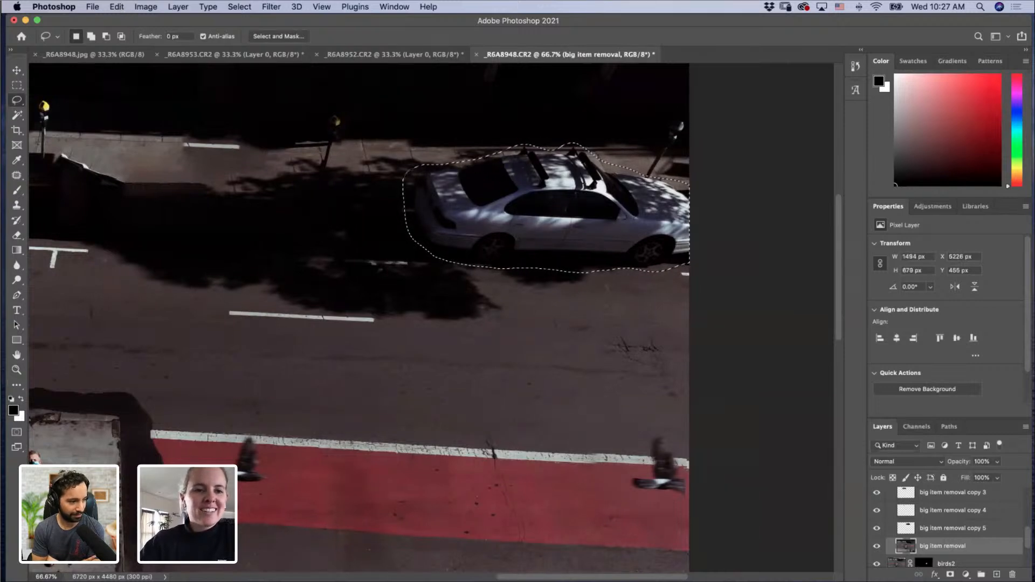
left_click(120, 7)
left_click(161, 214)
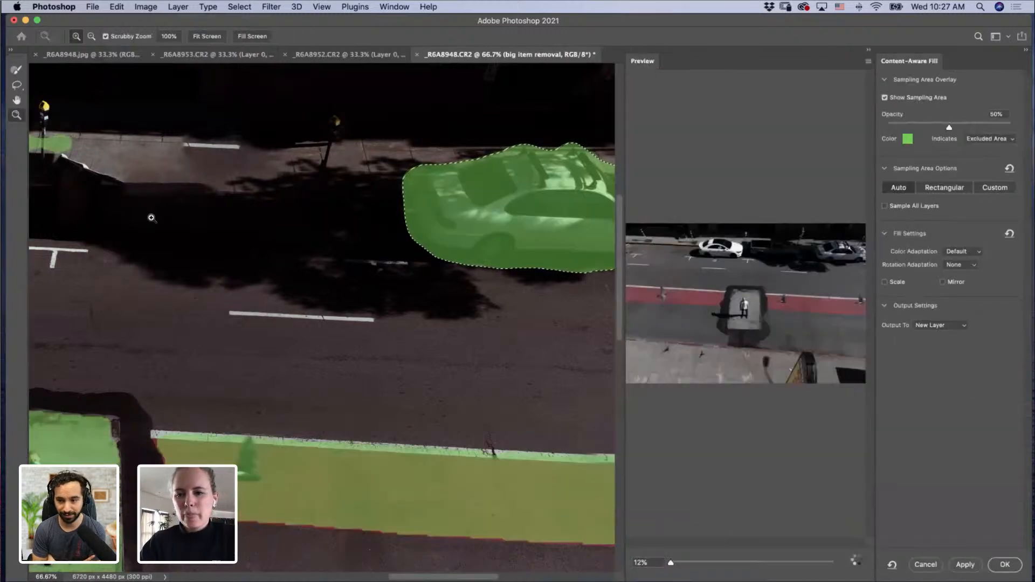
key("Return")
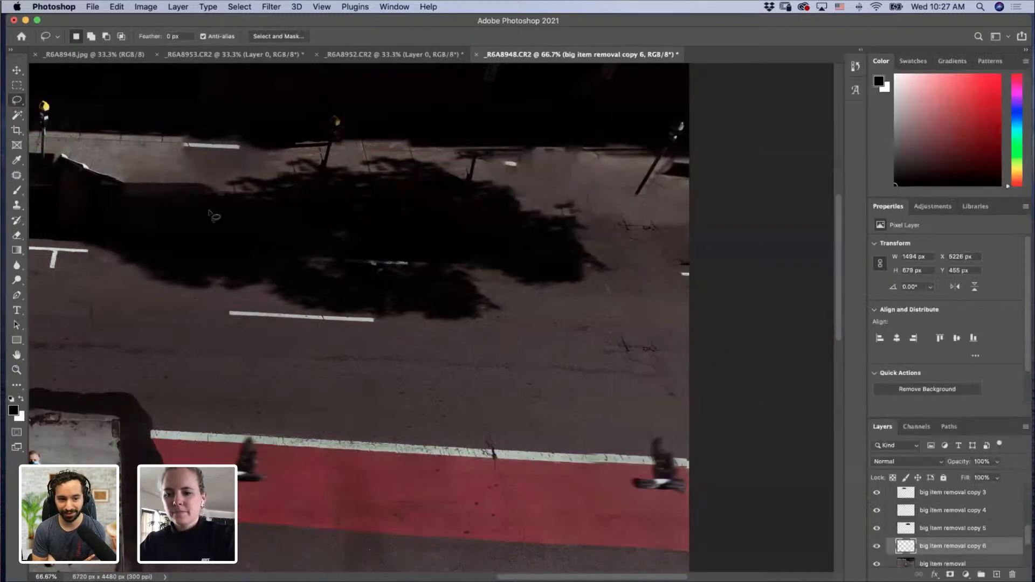
key("super+d")
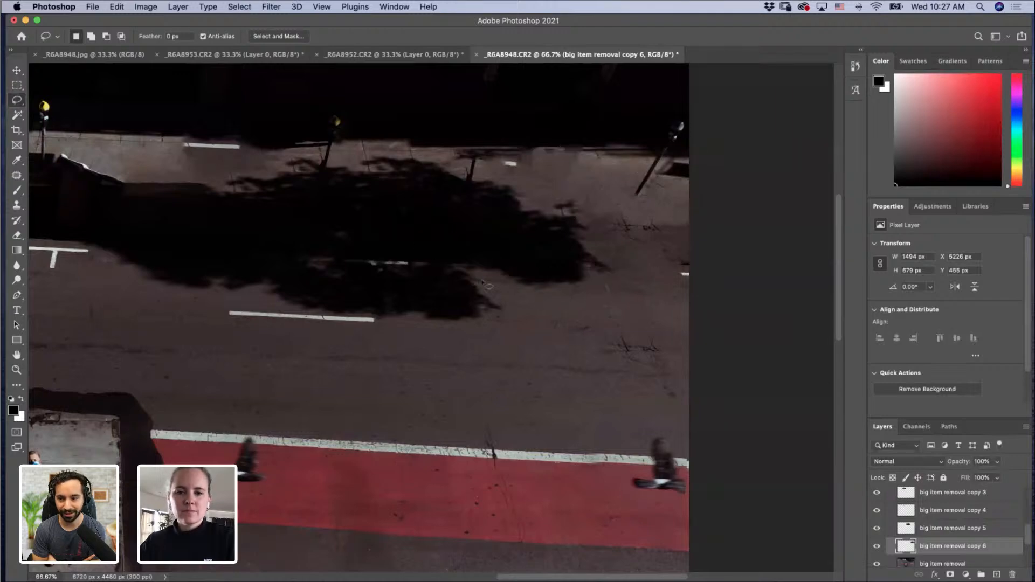
Step: Collapse the "removal" group and duplicate it together with the birds2, birds1, clean up and Background layers
key("z")
left_click(384, 300, "alt")
left_click(384, 303, "alt")
left_click(386, 308, "alt")
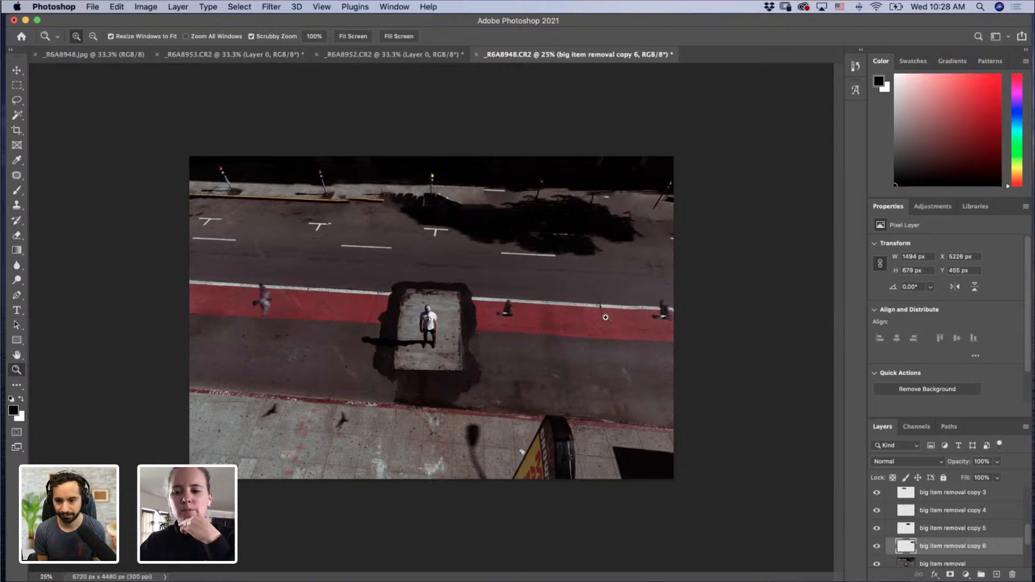
scroll(1030, 538, "up", 5)
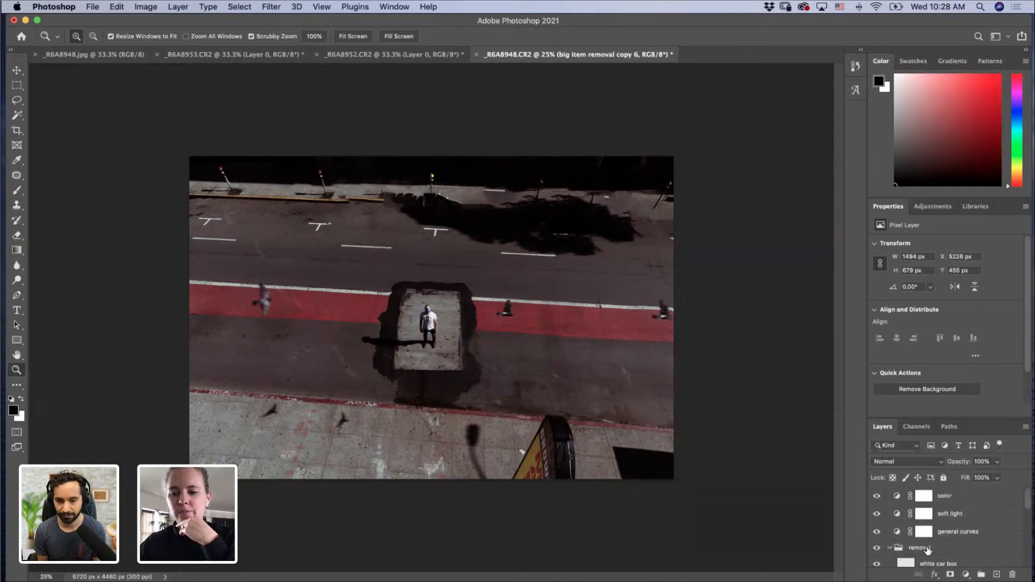
left_click(889, 550)
left_click_drag(1030, 522, 1026, 561)
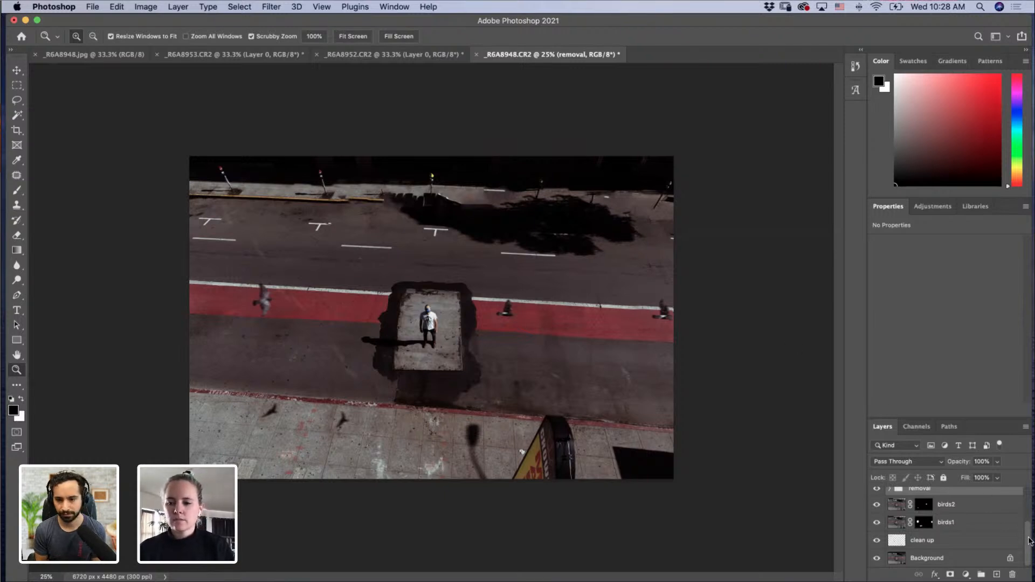
left_click_drag(1028, 537, 1030, 563)
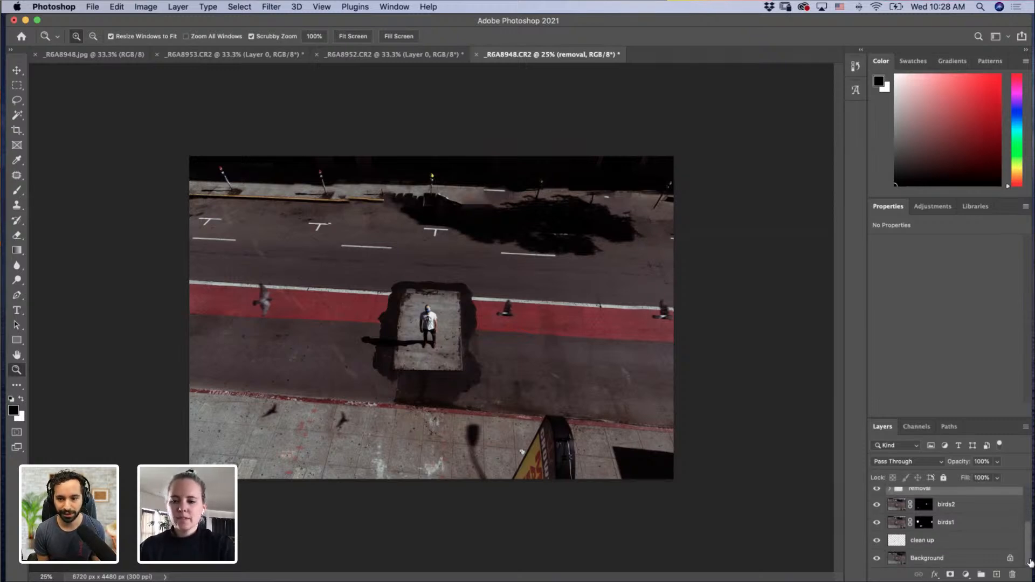
left_click(937, 559, "shift")
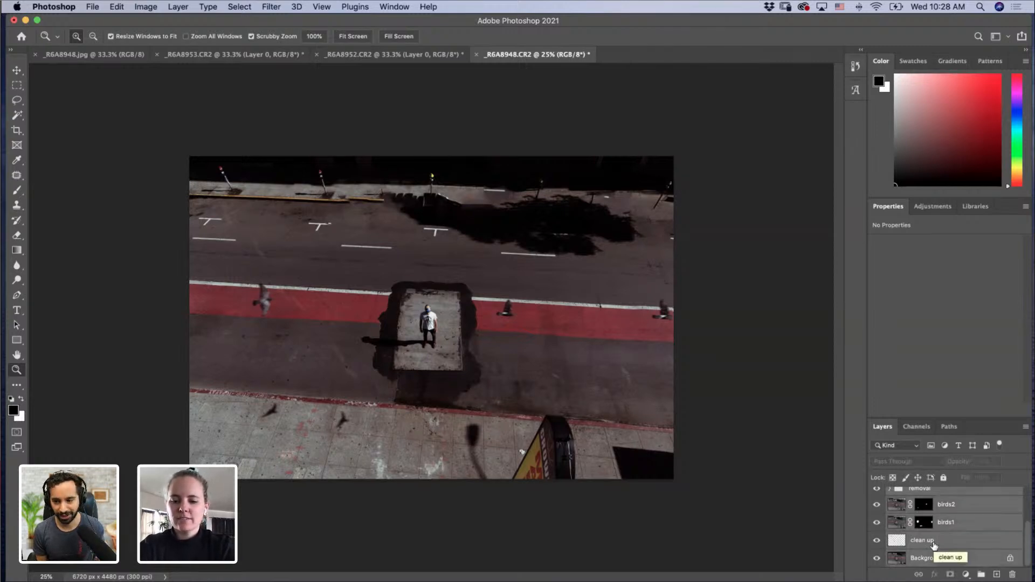
key("super+j")
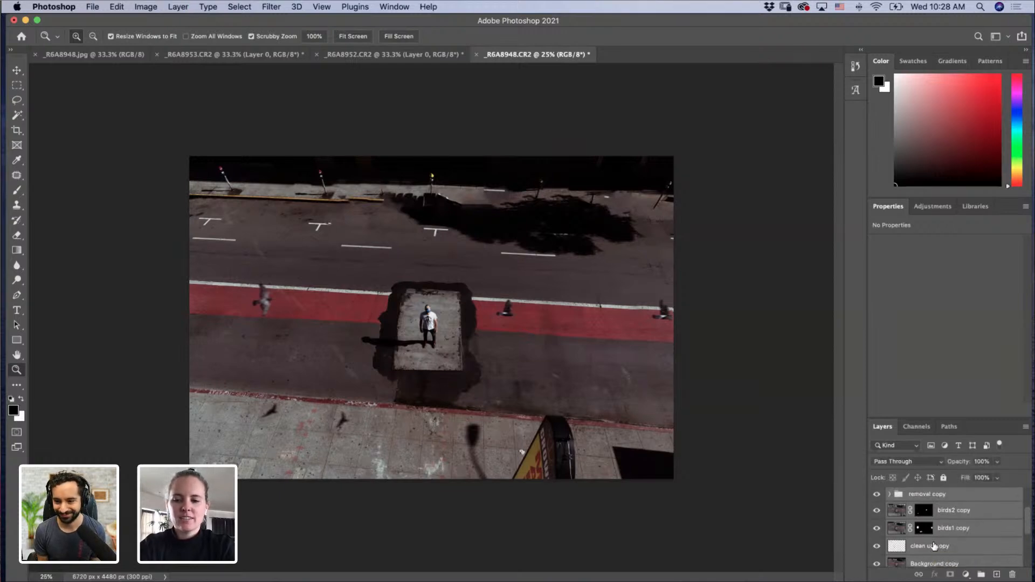
Step: Merge the duplicated layers into a single layer and rename it "reconstruct"
key("super+e")
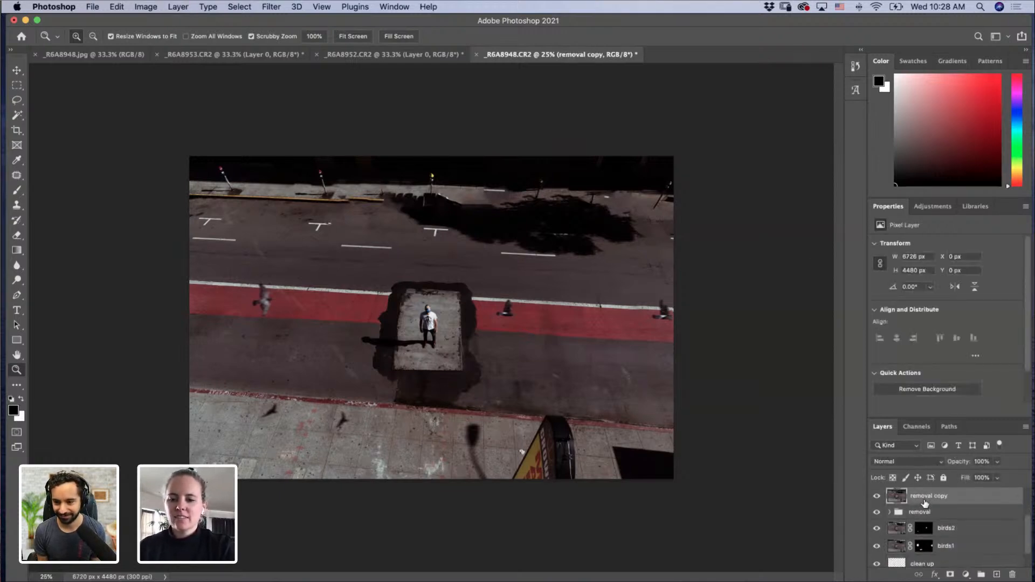
type("reconstruct")
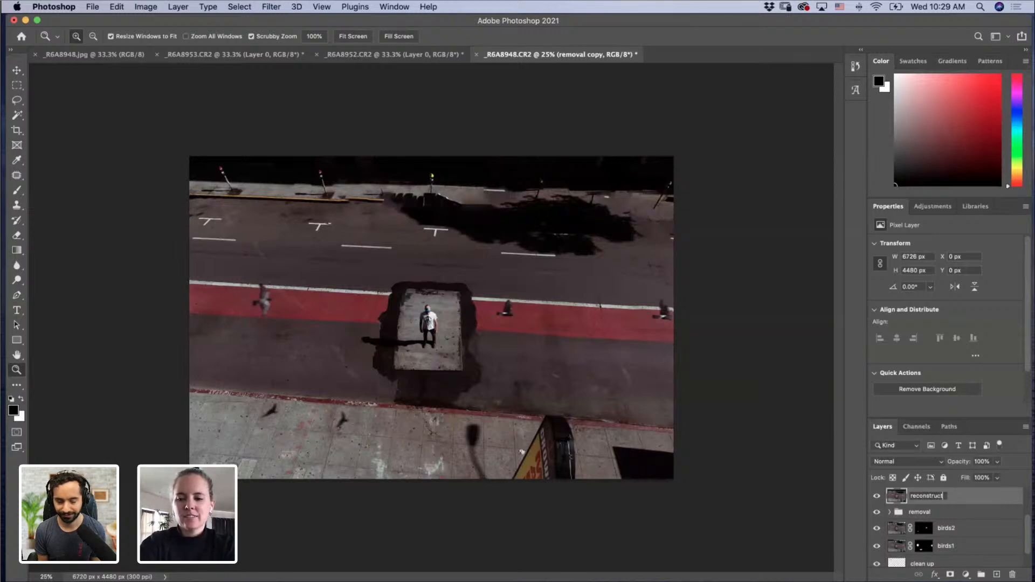
key("Return")
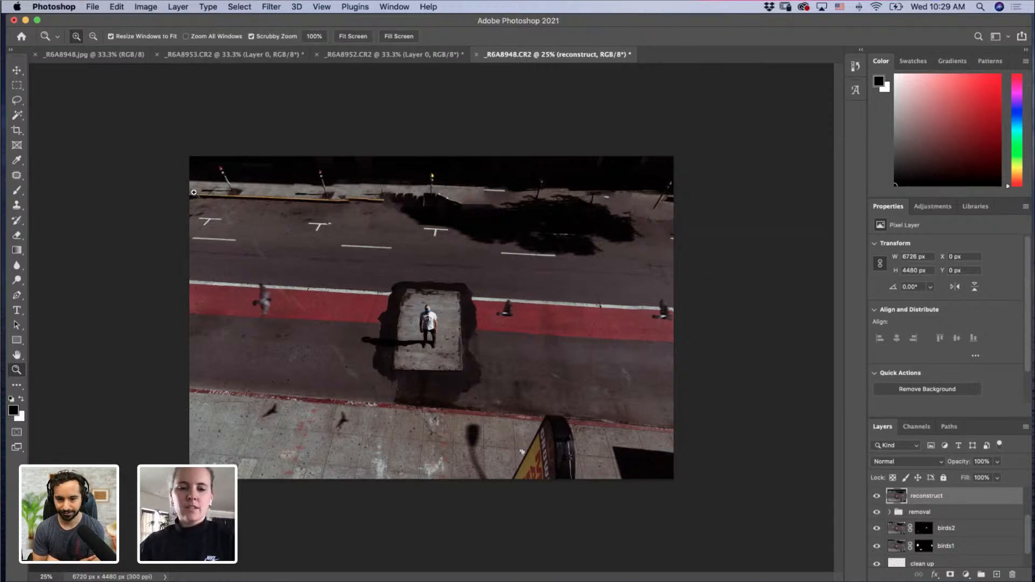
Step: Lasso the yellow curb section at the photo's edge, including strips of sidewalk and road, and copy it to a new layer
left_click(167, 185)
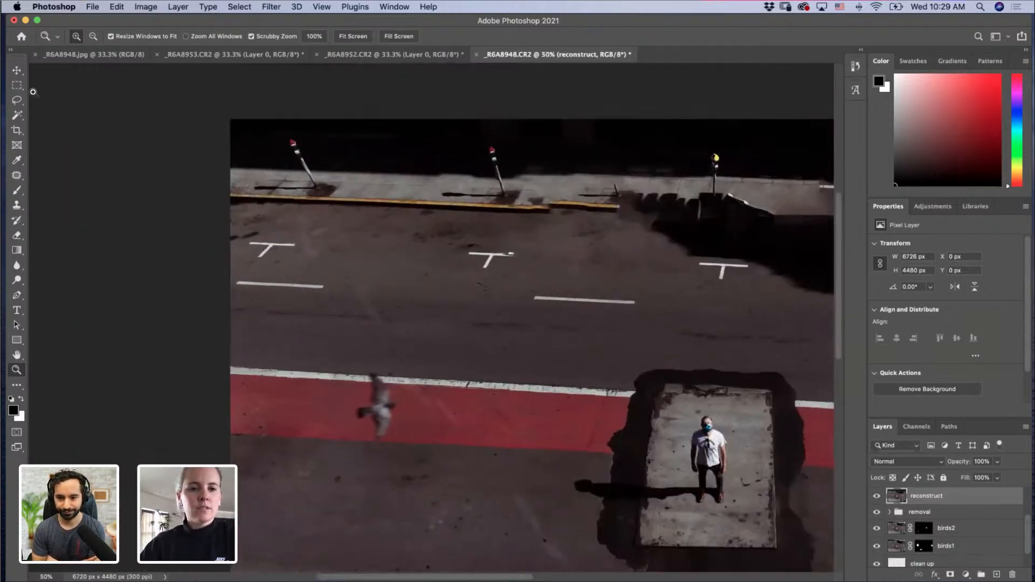
left_click(16, 99)
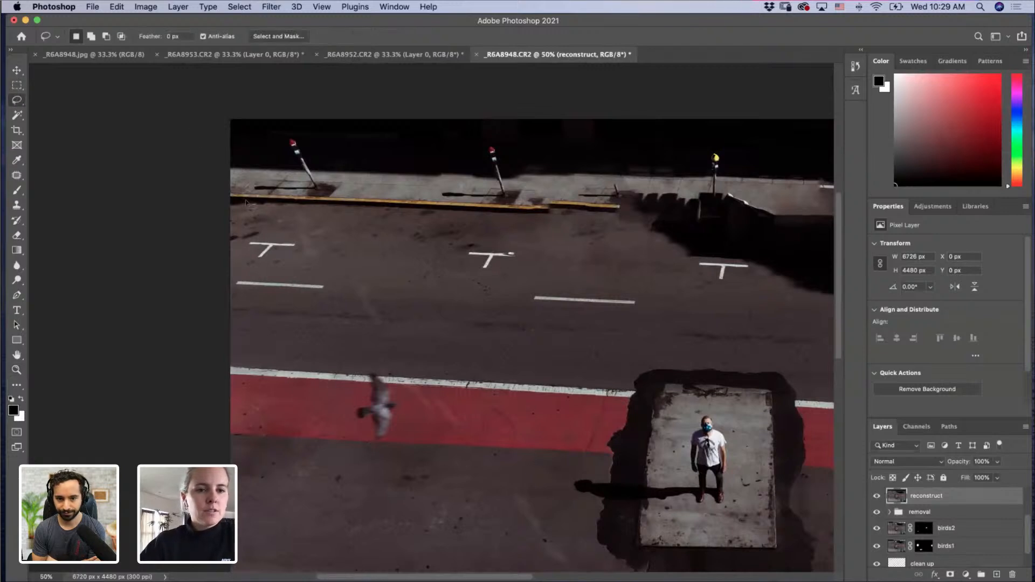
mouse_move(240, 184)
left_mouse_down()
mouse_move(222, 206)
mouse_move(259, 219)
mouse_move(493, 228)
mouse_move(541, 216)
mouse_move(531, 201)
mouse_move(338, 199)
mouse_move(238, 184)
left_mouse_up()
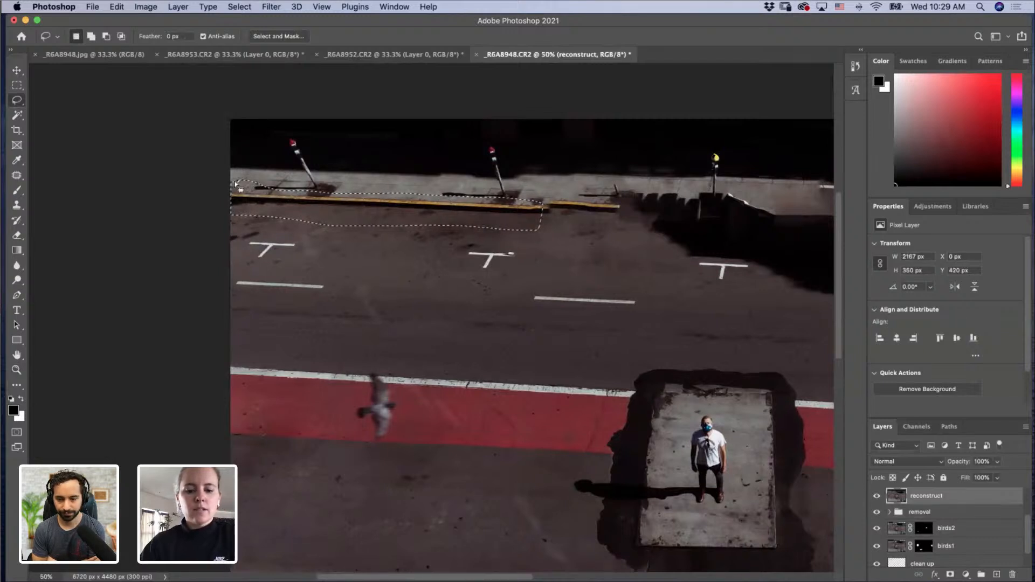
key("super+j")
Step: Move the copied curb piece along the street over the missing curb beside the tree shadow, and nudge it up to line up with the existing curb
key("v")
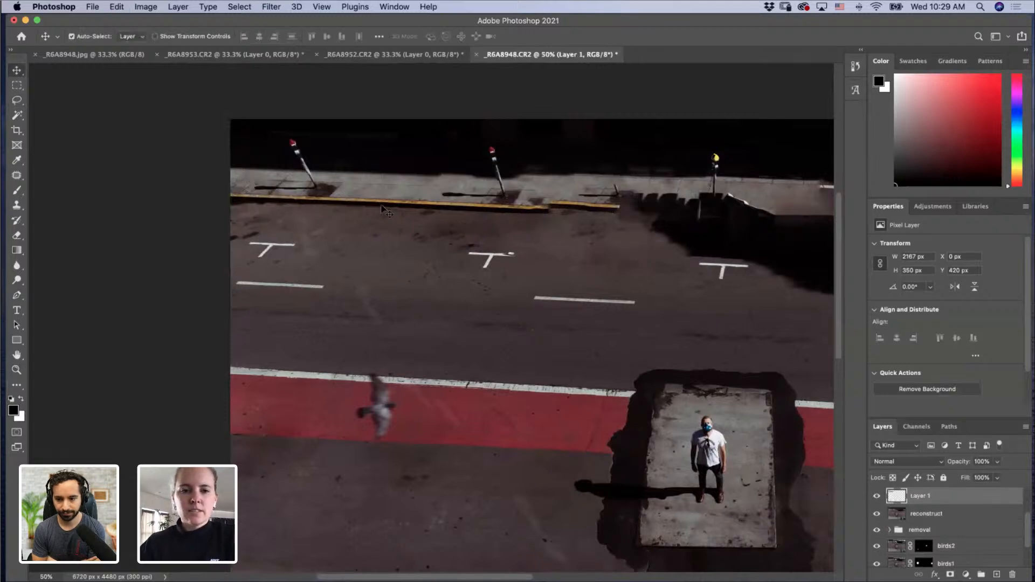
left_click_drag(422, 207, 674, 219)
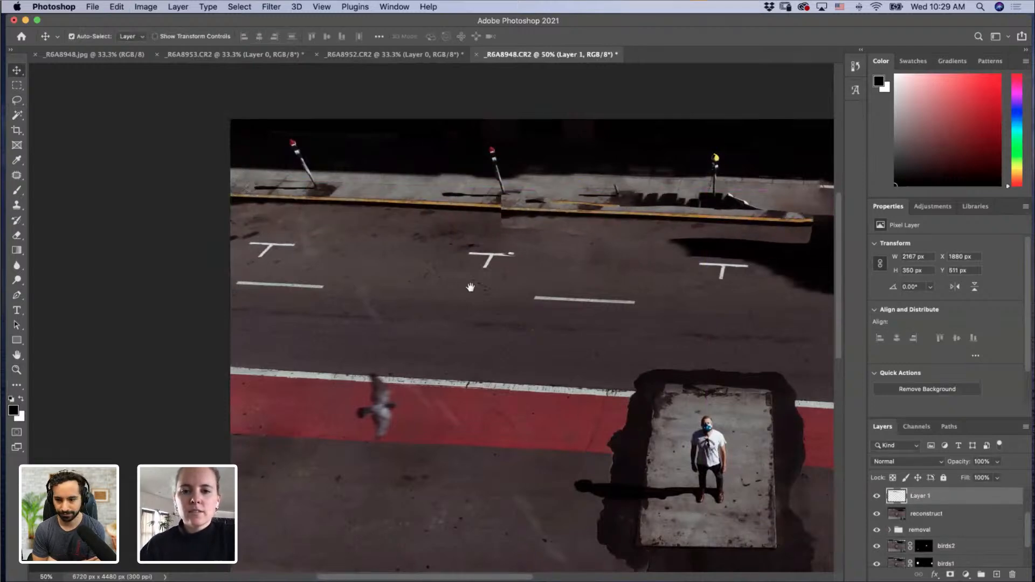
scroll(410, 253, "right", 5)
left_click_drag(399, 217, 444, 216)
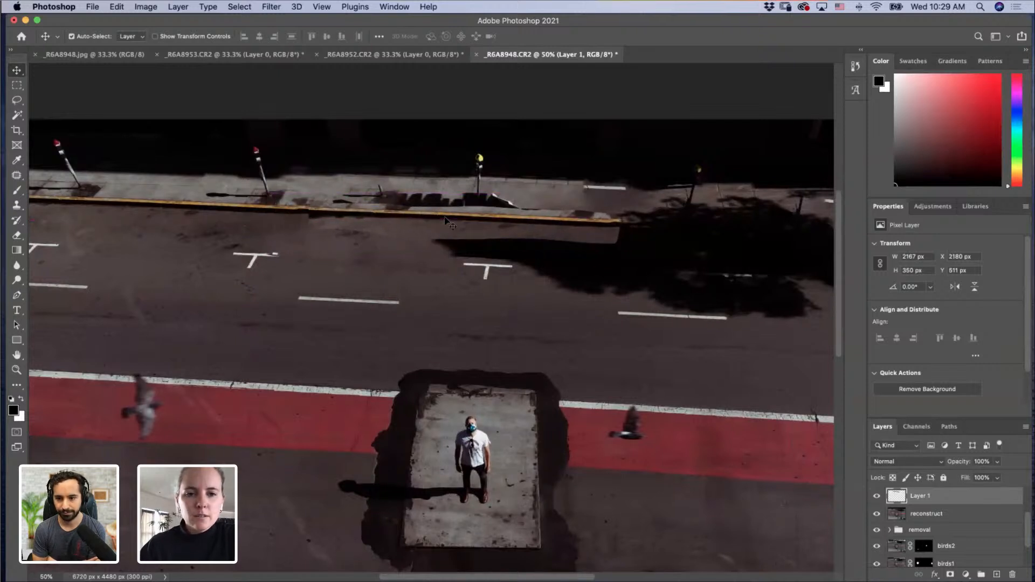
key("Up")
key("Up")
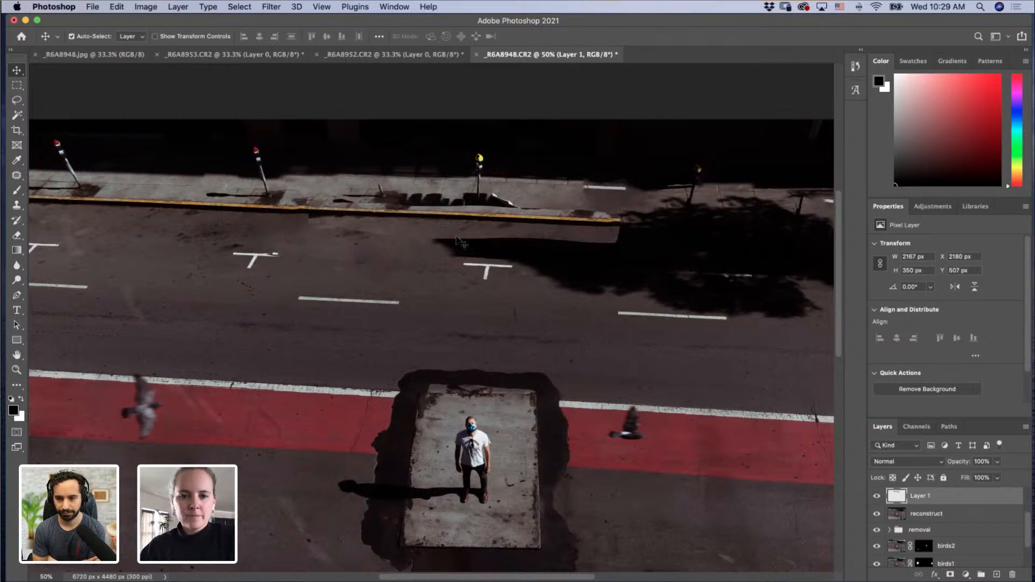
Step: Rename Layer 1 as sidewalk
key("z")
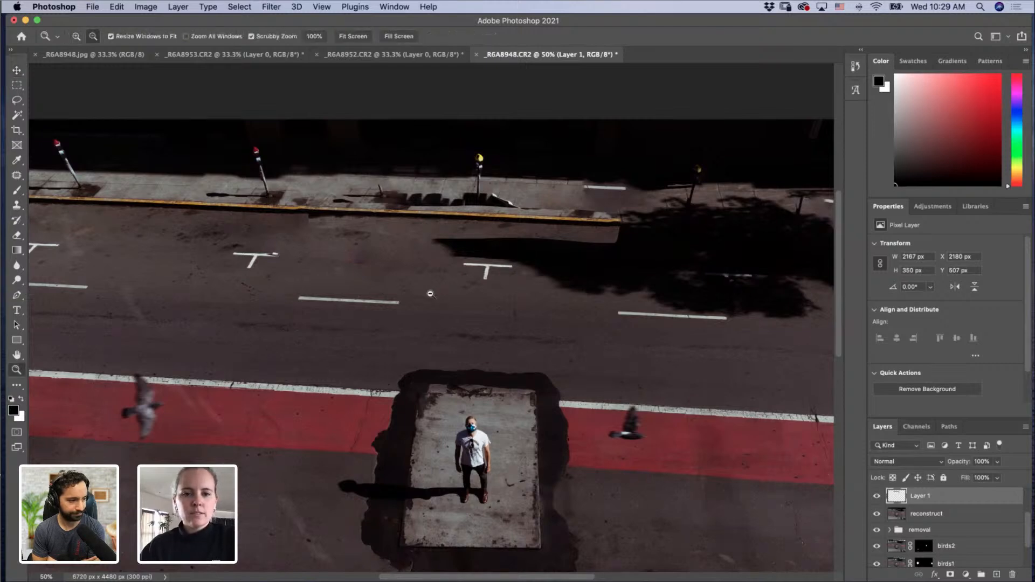
left_click(429, 294, "alt")
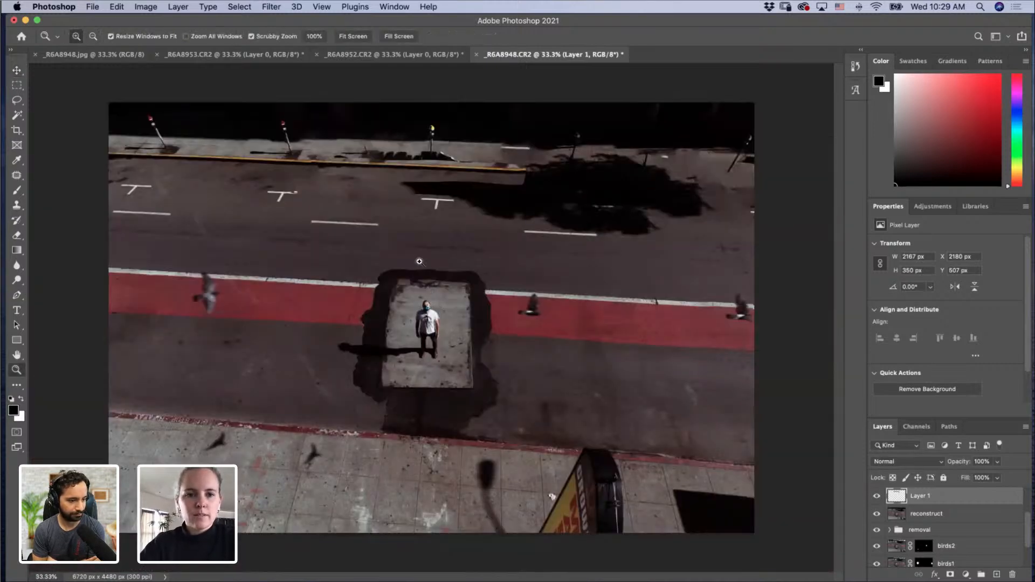
left_click(334, 159)
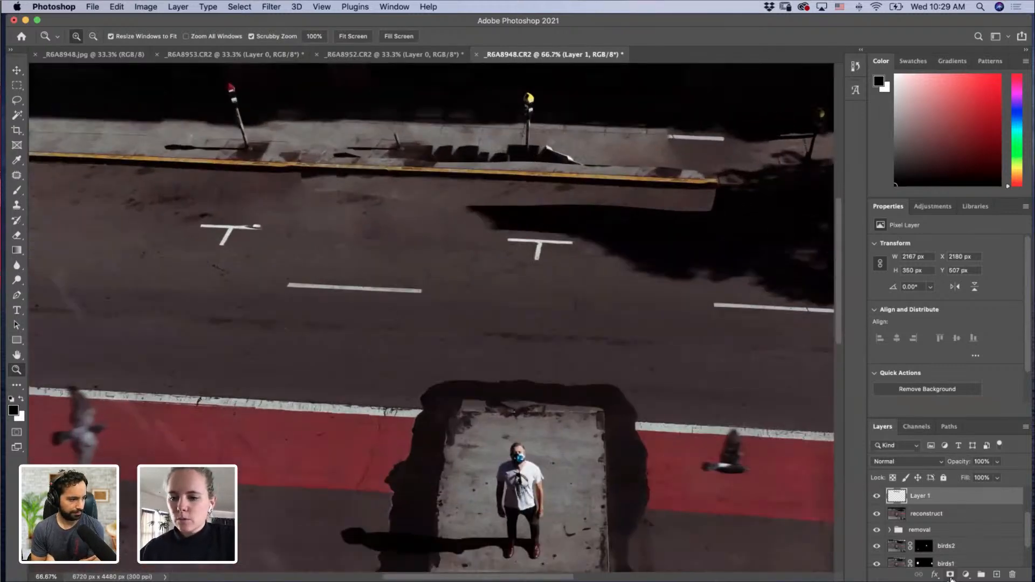
double_click(928, 496)
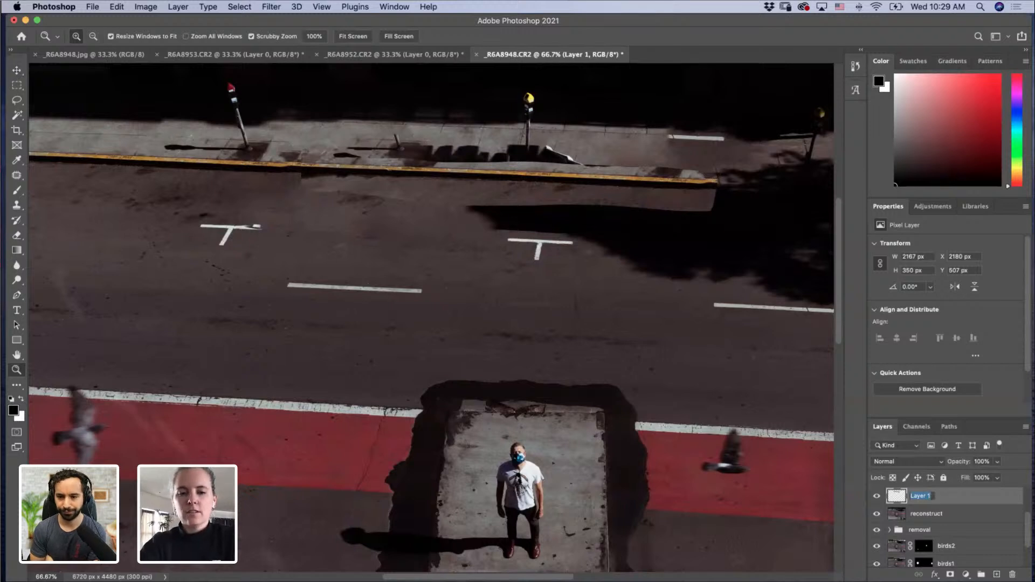
type("sid")
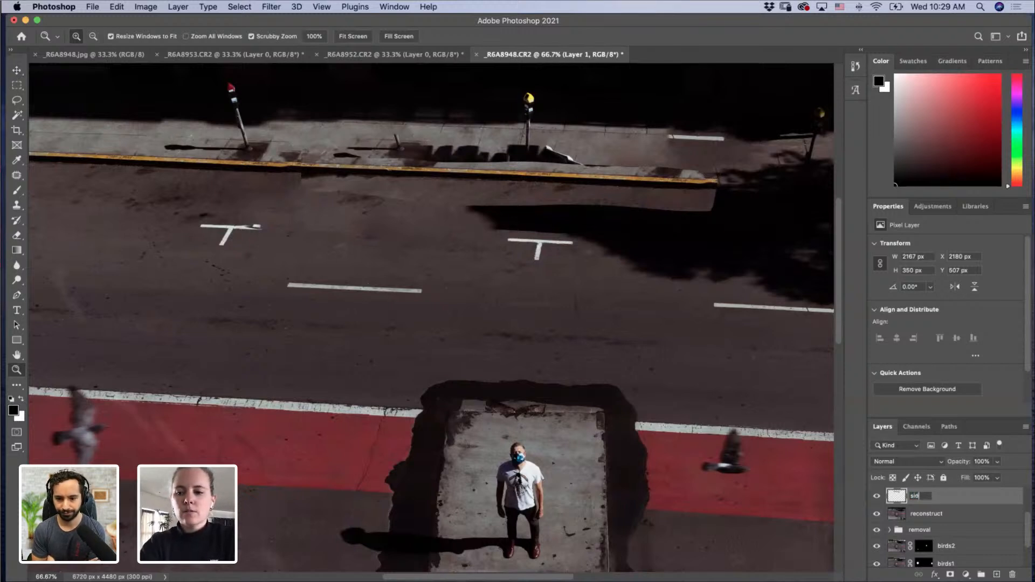
type("ewalk")
key("Return")
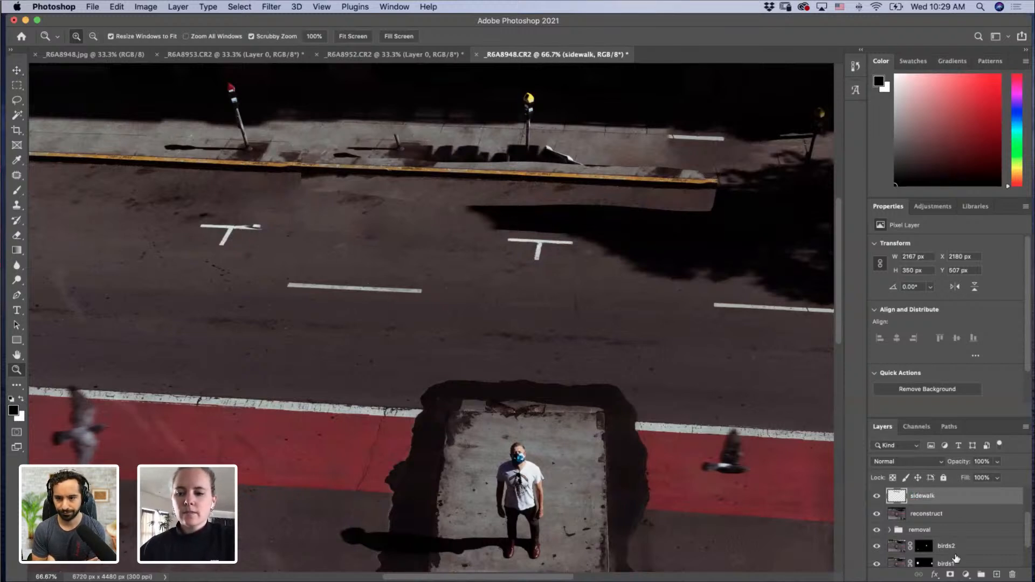
Step: Add a white, fully revealing layer mask to the sidewalk layer
left_click(950, 575)
key("super+i")
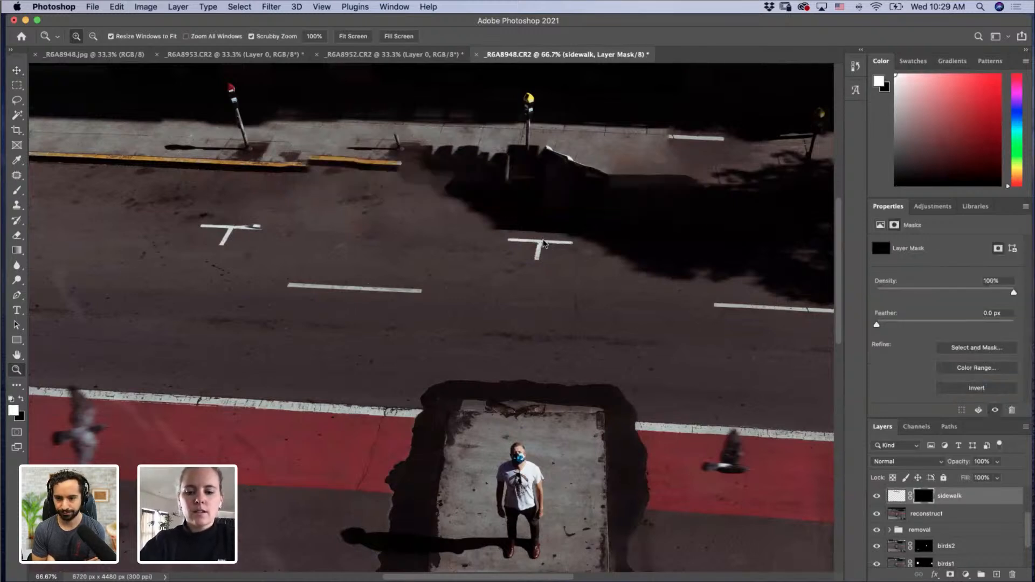
key("super+i")
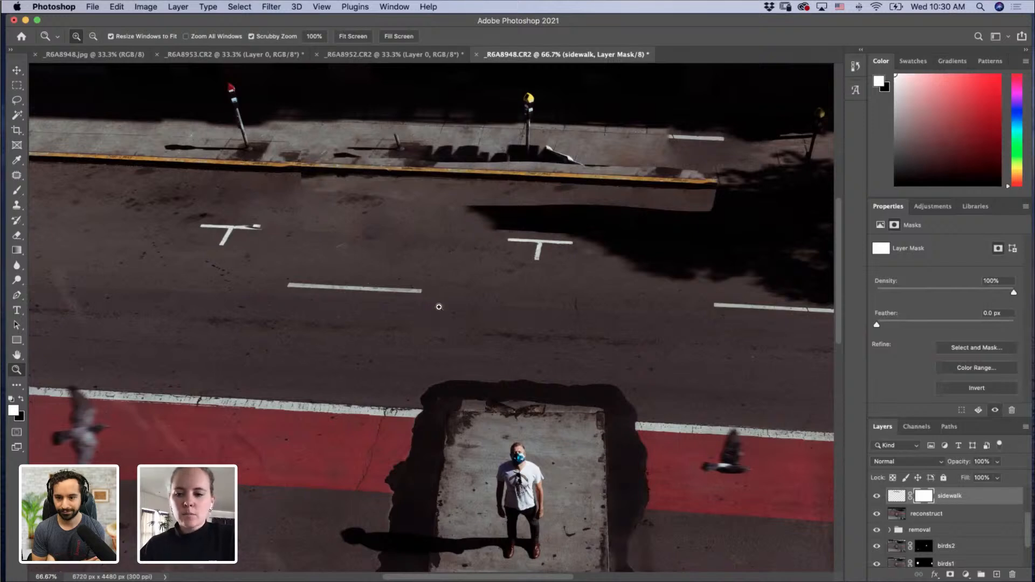
Step: Paint black on the sidewalk layer's mask to hide the copied asphalt and pavement around the yellow curb line near the tree shadow
key("b")
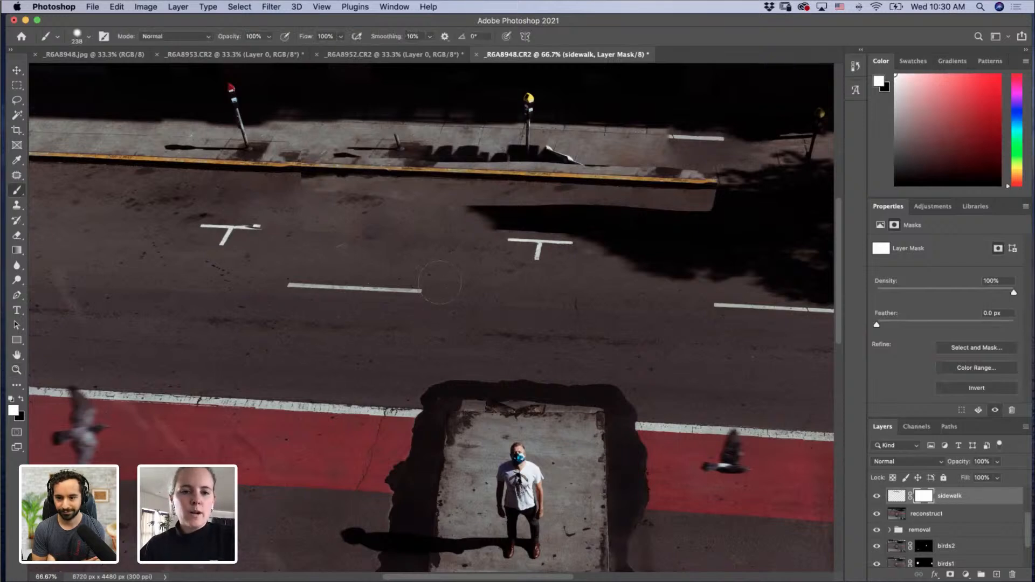
key("x")
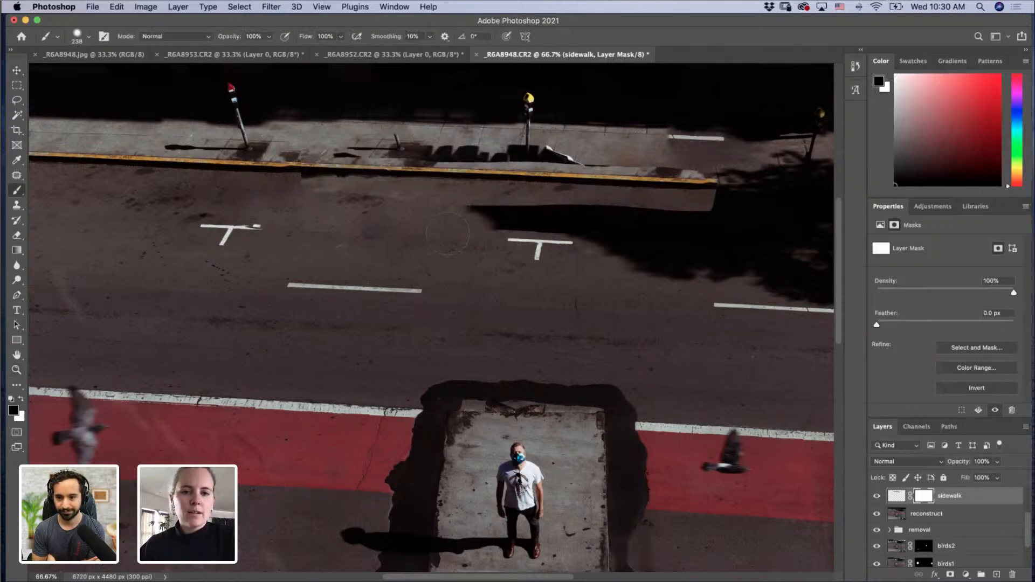
left_click_drag(448, 234, 322, 198)
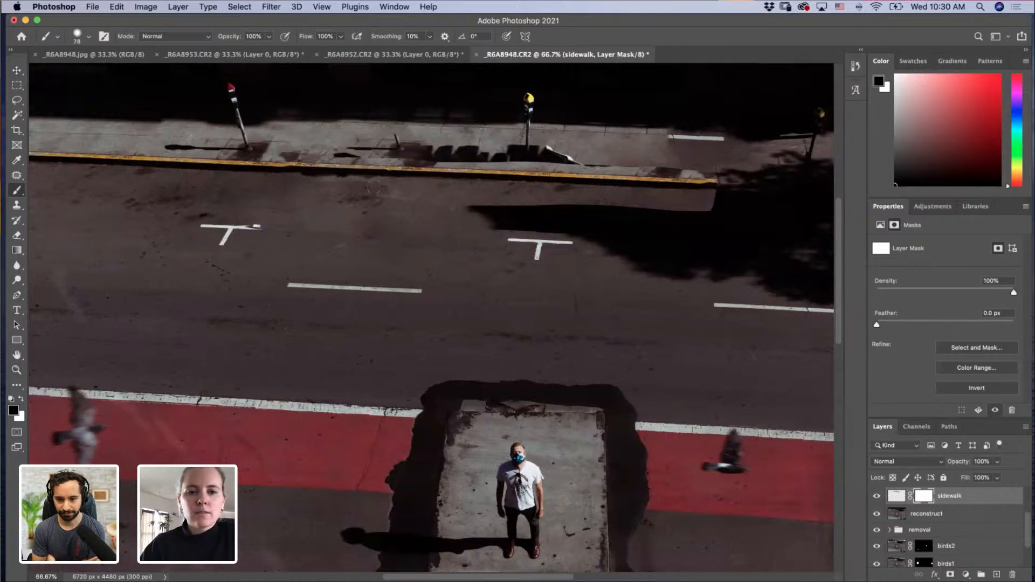
mouse_move(374, 187)
left_mouse_down()
mouse_move(487, 202)
mouse_move(345, 185)
left_mouse_up()
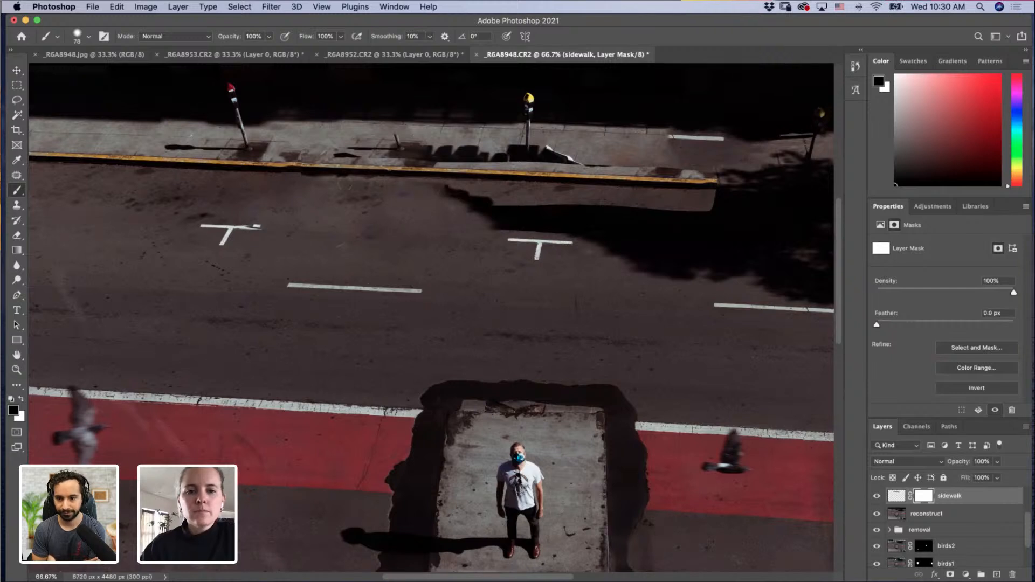
mouse_move(444, 189)
left_mouse_down()
mouse_move(476, 186)
mouse_move(464, 190)
mouse_move(547, 209)
mouse_move(484, 194)
mouse_move(697, 208)
mouse_move(722, 199)
mouse_move(597, 196)
mouse_move(640, 198)
left_mouse_up()
left_click_drag(713, 194, 695, 193)
mouse_move(620, 190)
left_mouse_down()
mouse_move(664, 193)
mouse_move(534, 185)
left_mouse_up()
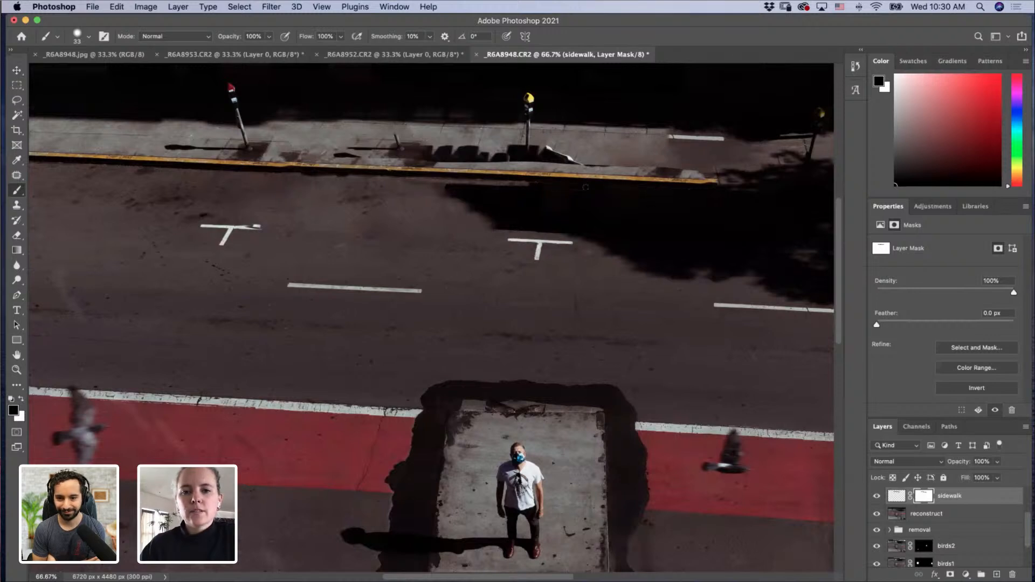
left_click_drag(448, 180, 522, 184)
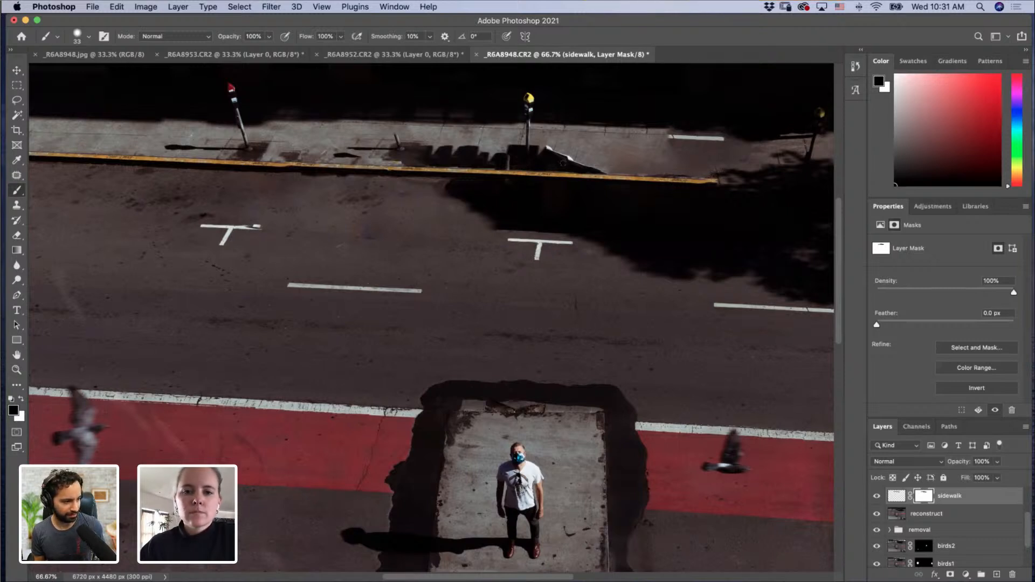
Step: Lasso the sidewalk edge and yellow curb on the street's far left in the reconstruct layer and copy it to a new layer
scroll(582, 188, "right", 3)
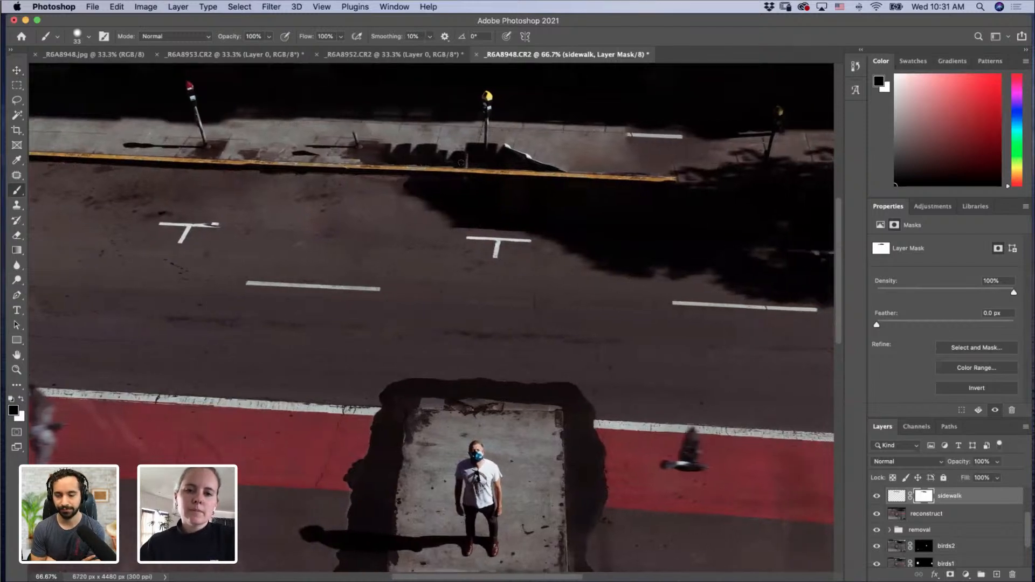
scroll(629, 200, "right", 15)
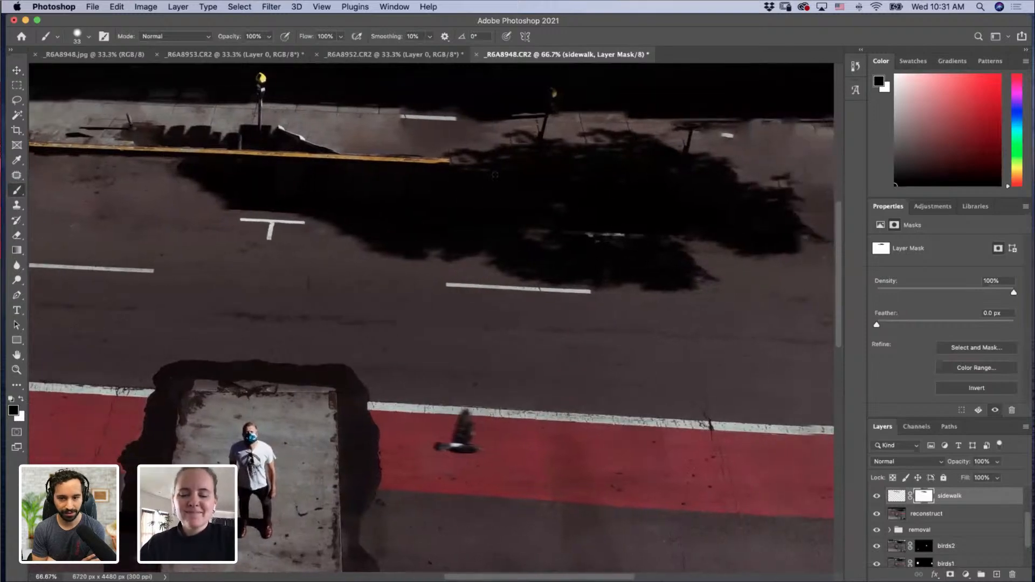
scroll(428, 224, "left", 20)
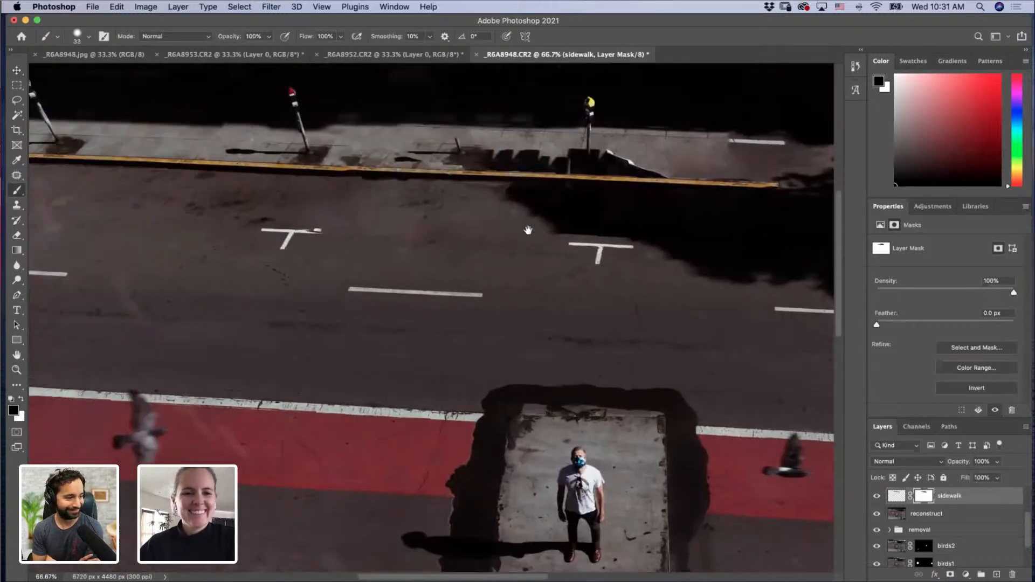
left_click_drag(528, 230, 711, 256)
left_click(937, 515)
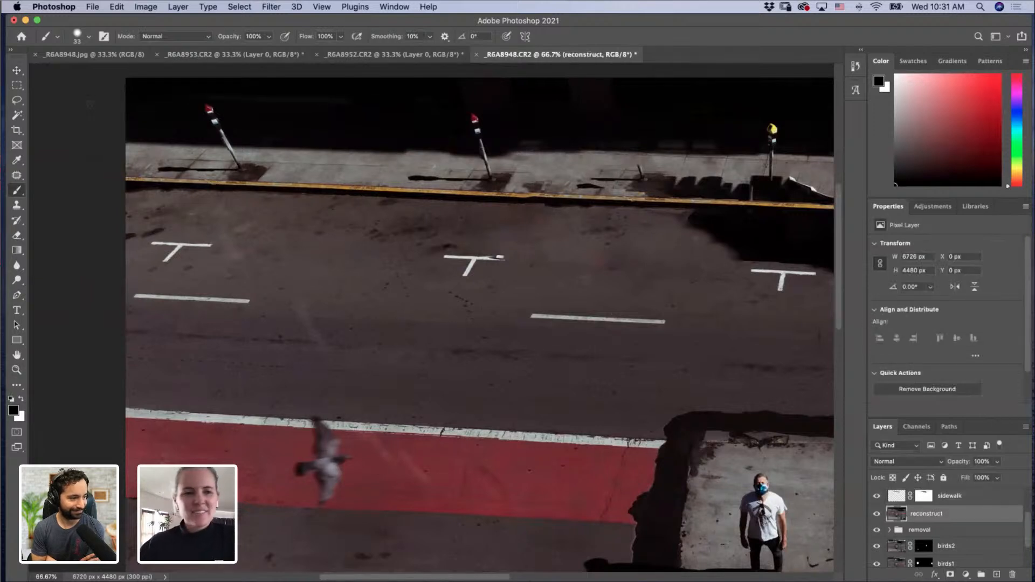
left_click(17, 100)
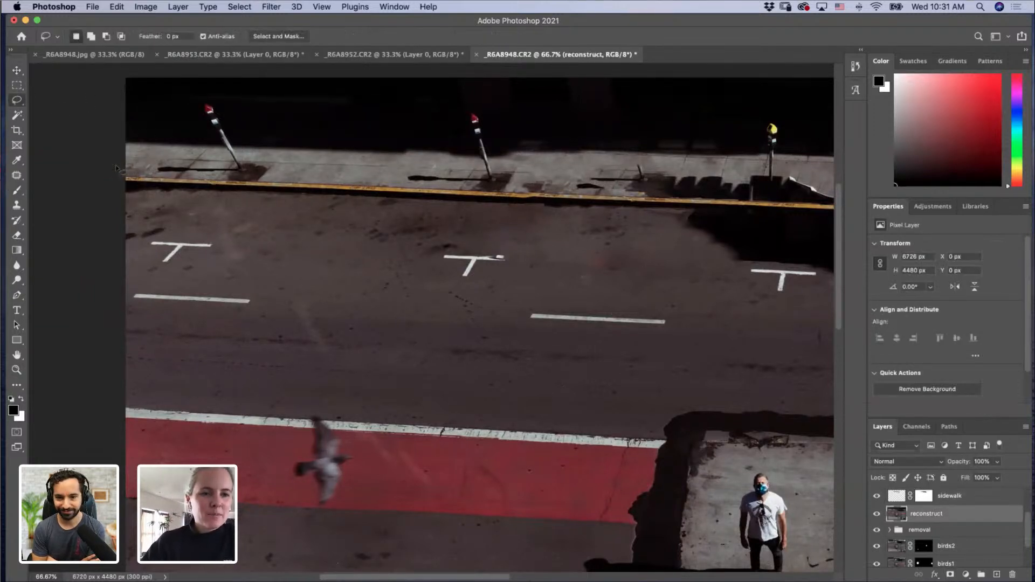
mouse_move(116, 169)
left_mouse_down()
mouse_move(118, 196)
mouse_move(620, 219)
mouse_move(716, 209)
mouse_move(660, 192)
mouse_move(132, 165)
left_mouse_up()
key("ctrl+j")
Step: Move the copied curb strip to the street's far right beyond the tree shadow, and place its layer above the sidewalk layer
key("z")
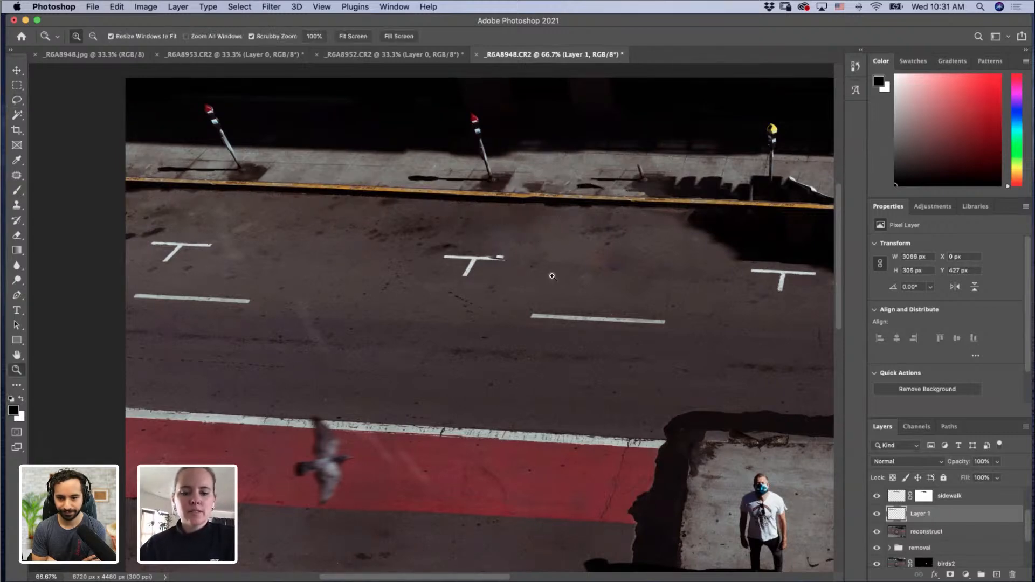
left_click(552, 276, "alt")
left_click(552, 276, "alt")
key("v")
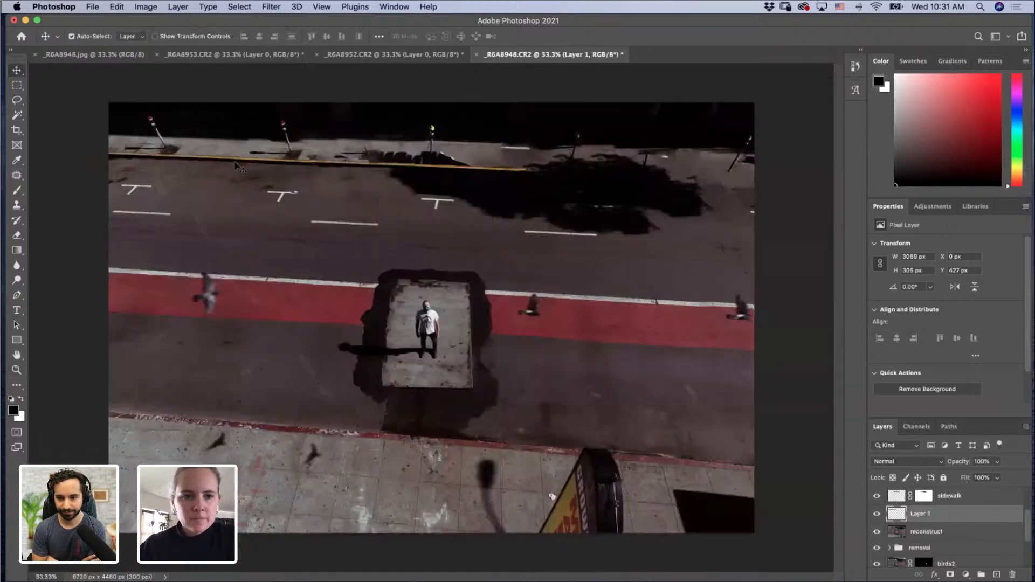
left_click_drag(233, 163, 680, 186)
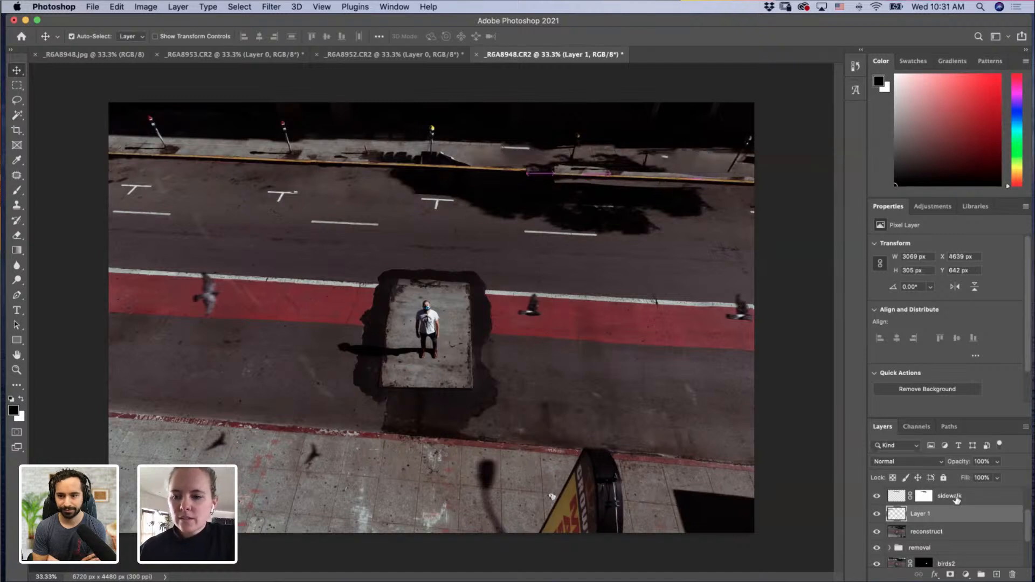
left_click_drag(953, 513, 955, 492)
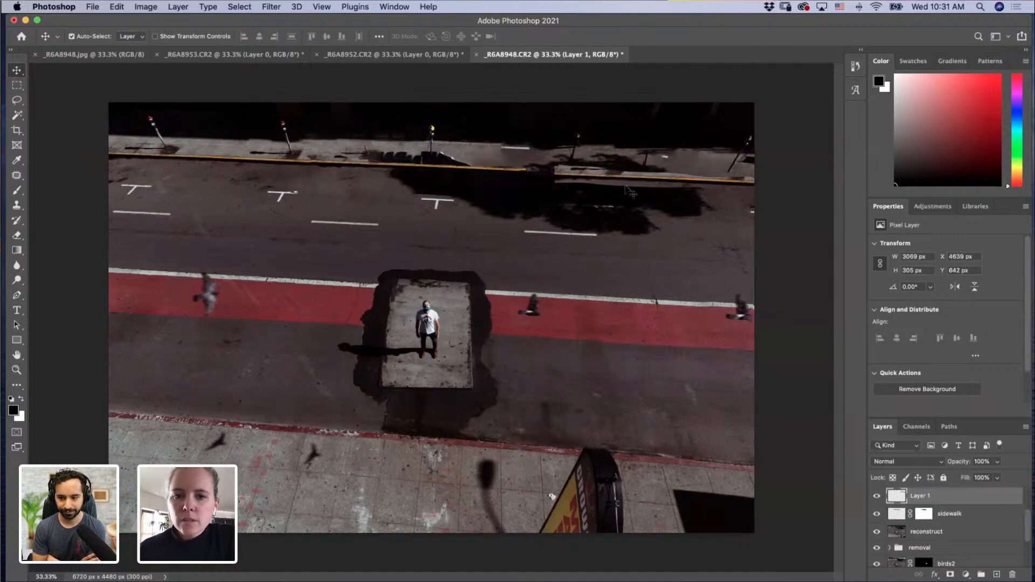
left_click_drag(625, 180, 793, 195)
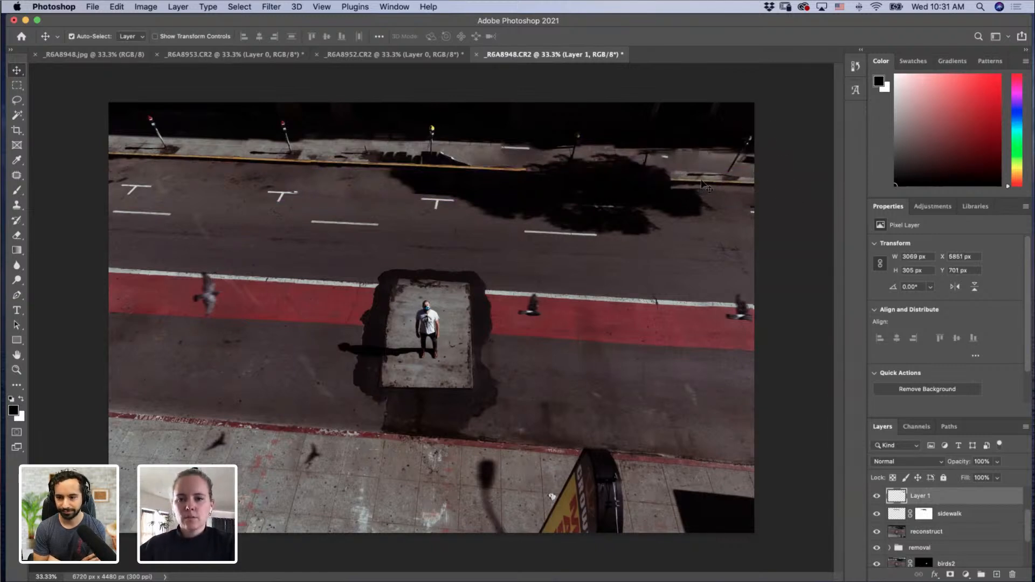
Step: Shift the curb copy slightly upward to line it up with the existing curb across the tree shadow
key("z")
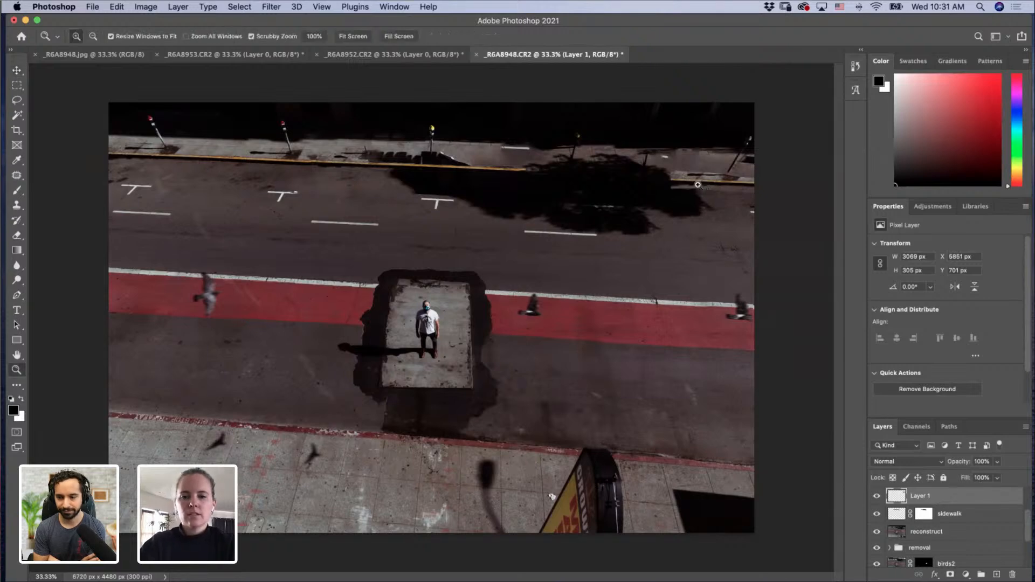
double_click(577, 187)
left_click_drag(624, 198, 554, 251)
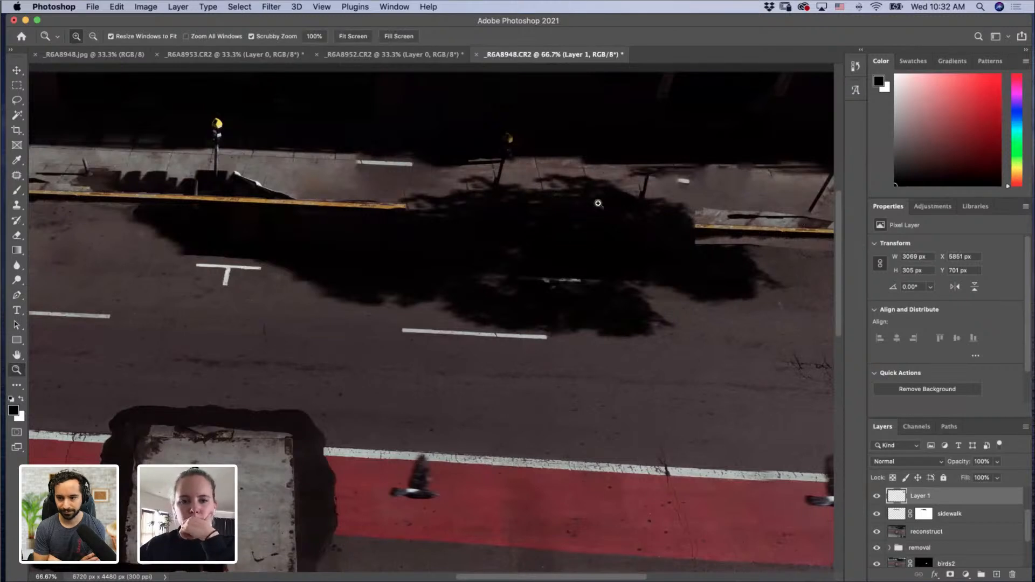
key("v")
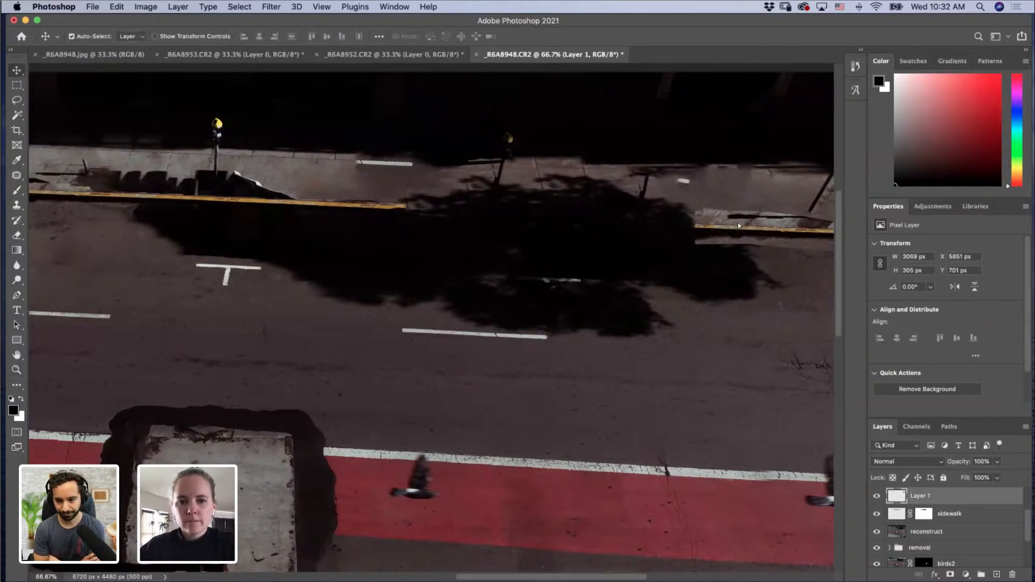
left_click_drag(739, 227, 738, 224)
Step: Add a layer mask to the Layer 1 curb copy
key("z")
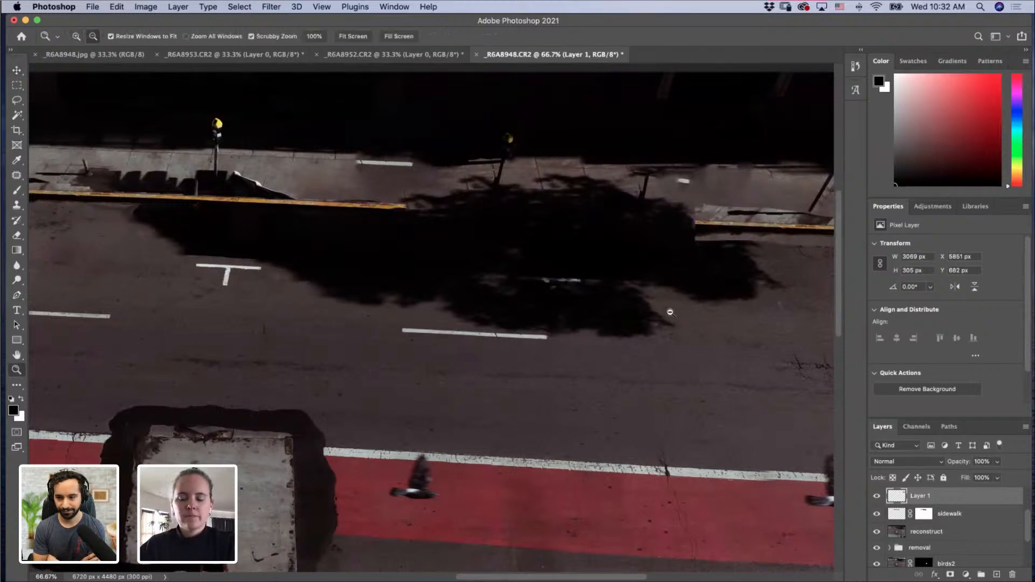
left_click(670, 313, "alt")
left_click(671, 313, "alt")
left_click(950, 575)
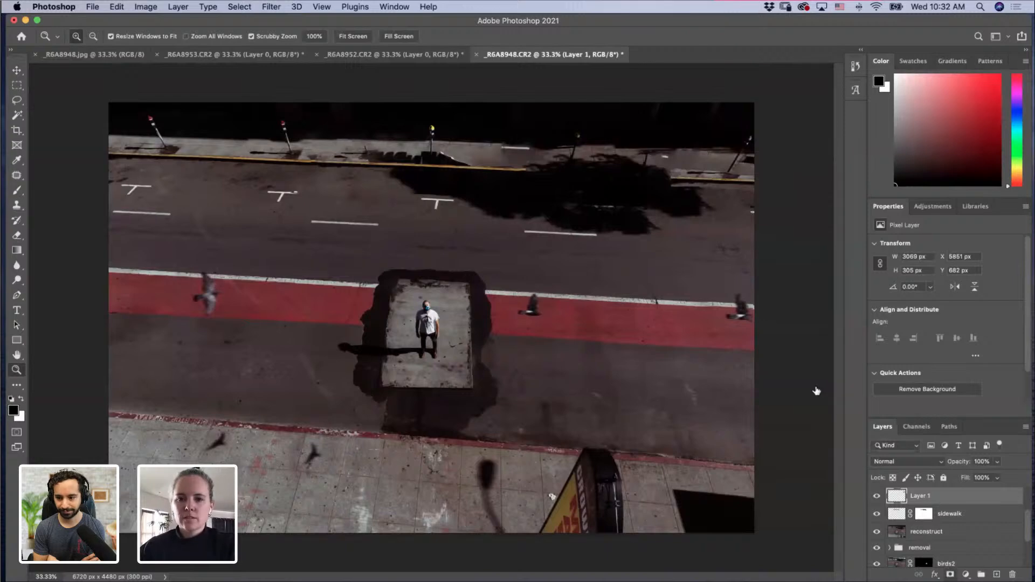
Step: Paint black on Layer 1's mask with a 33 px brush to hide the copied asphalt and pavement around the yellow curb
left_click(715, 192)
left_click(695, 211)
mouse_move(695, 210)
left_mouse_down()
mouse_move(506, 215)
mouse_move(520, 229)
left_mouse_up()
key("b")
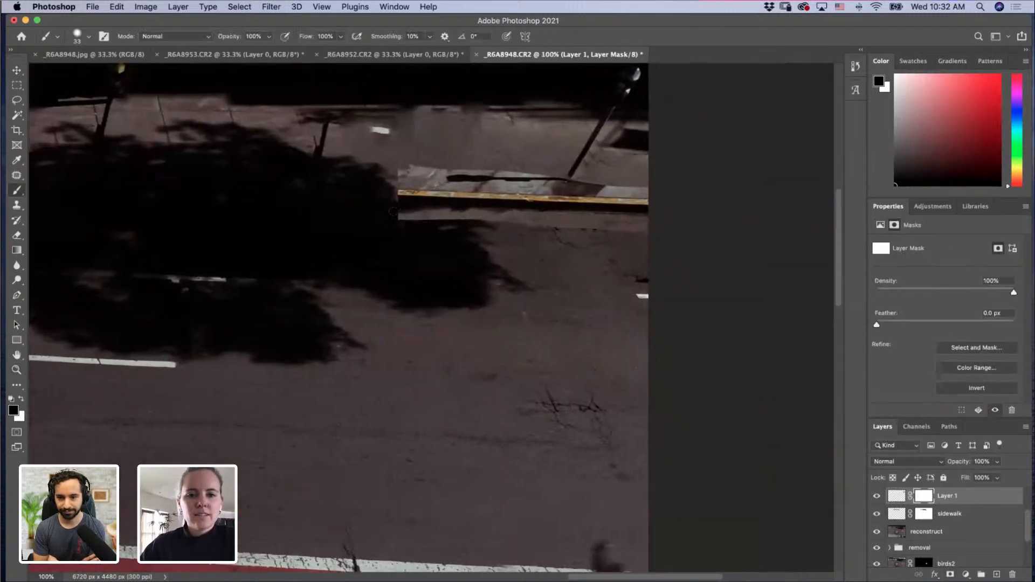
left_click_drag(402, 216, 644, 229)
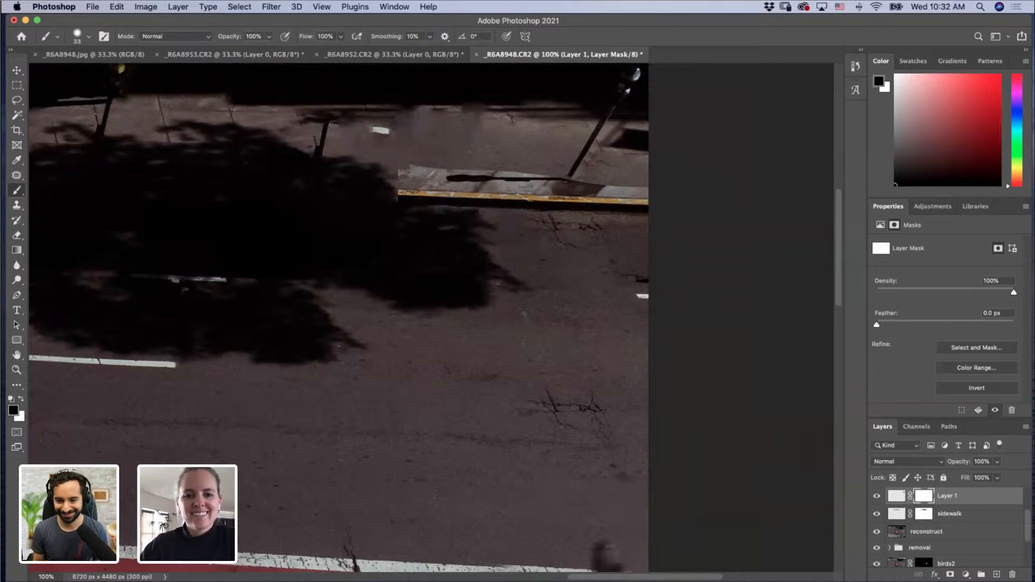
mouse_move(400, 179)
left_mouse_down()
mouse_move(464, 173)
mouse_move(467, 186)
mouse_move(517, 183)
mouse_move(469, 176)
mouse_move(510, 173)
mouse_move(561, 182)
left_mouse_up()
left_click_drag(483, 189, 639, 188)
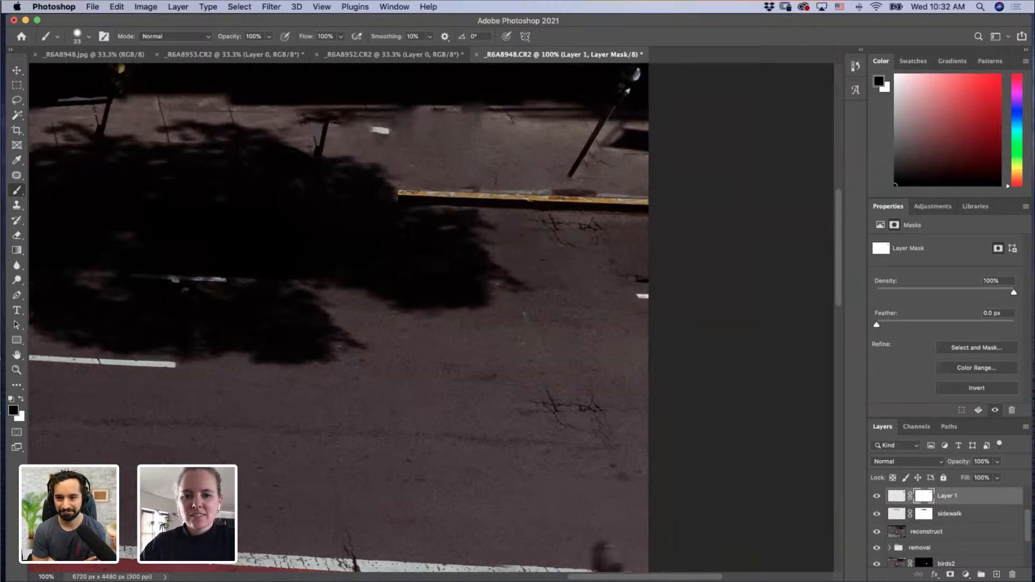
left_click_drag(596, 189, 529, 188)
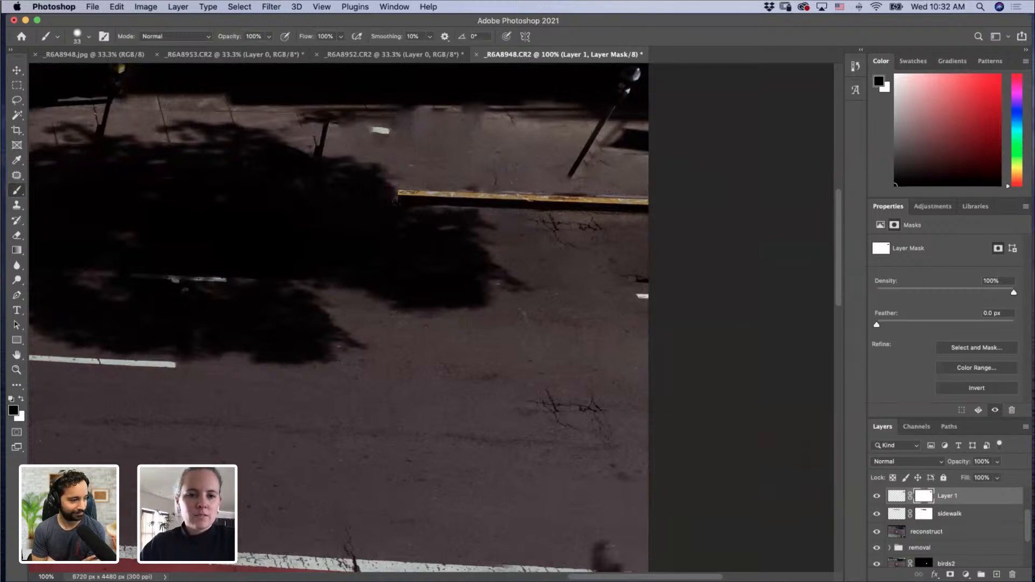
key("z")
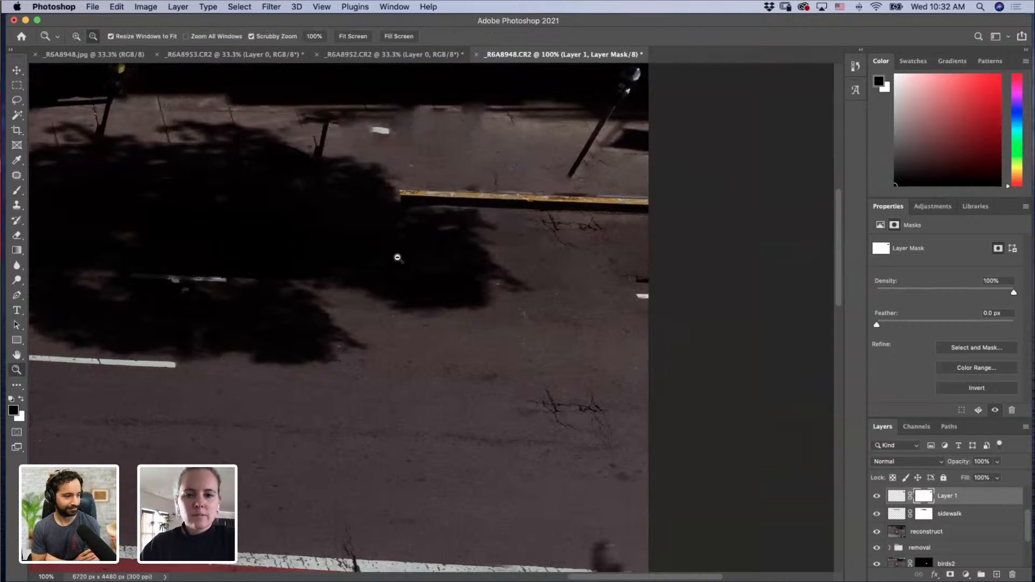
left_click(399, 257, "alt")
left_click(402, 255, "alt")
left_click(401, 256, "alt")
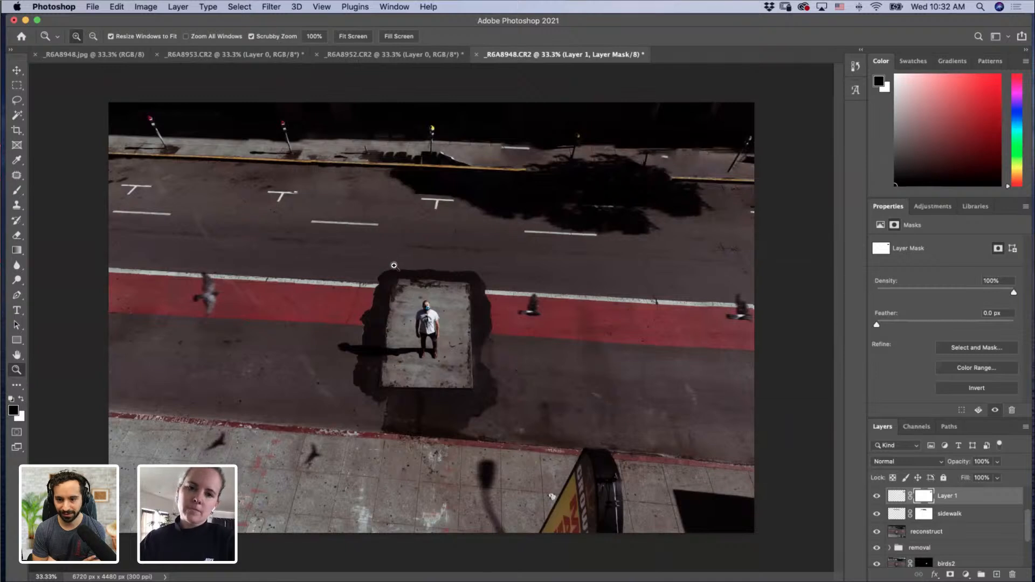
Step: Examine the rebuilt curb line and tree shadow, both up close and in the full composite
left_click(393, 279, "alt")
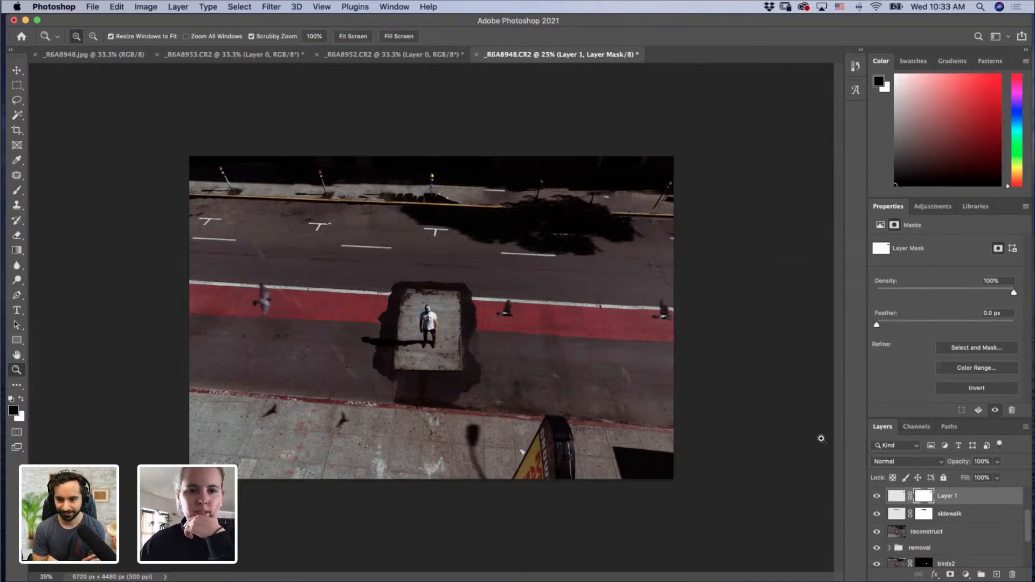
mouse_move(876, 497)
left_mouse_down()
mouse_move(875, 534)
mouse_move(877, 496)
left_mouse_up()
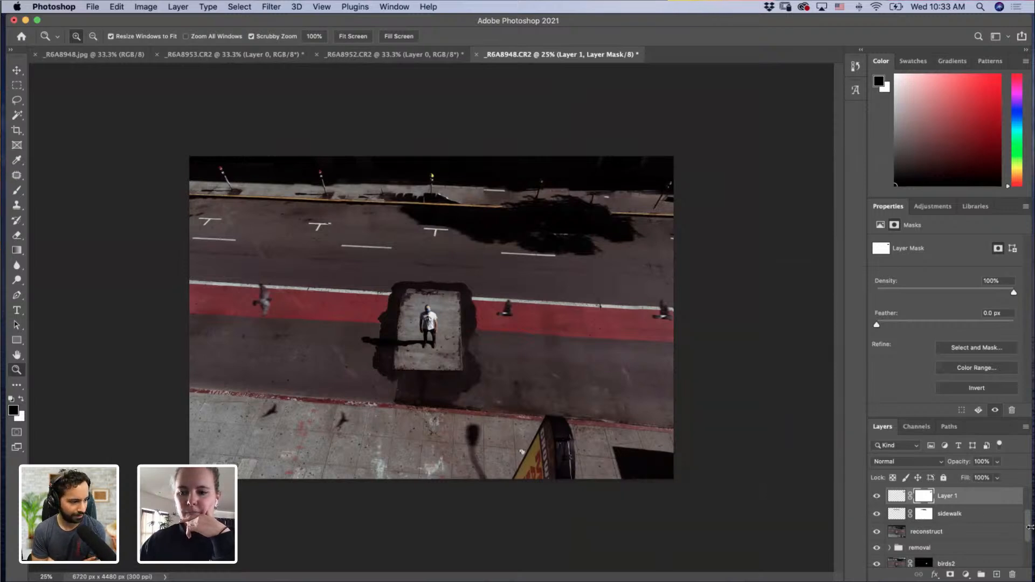
left_click_drag(1029, 530, 1029, 538)
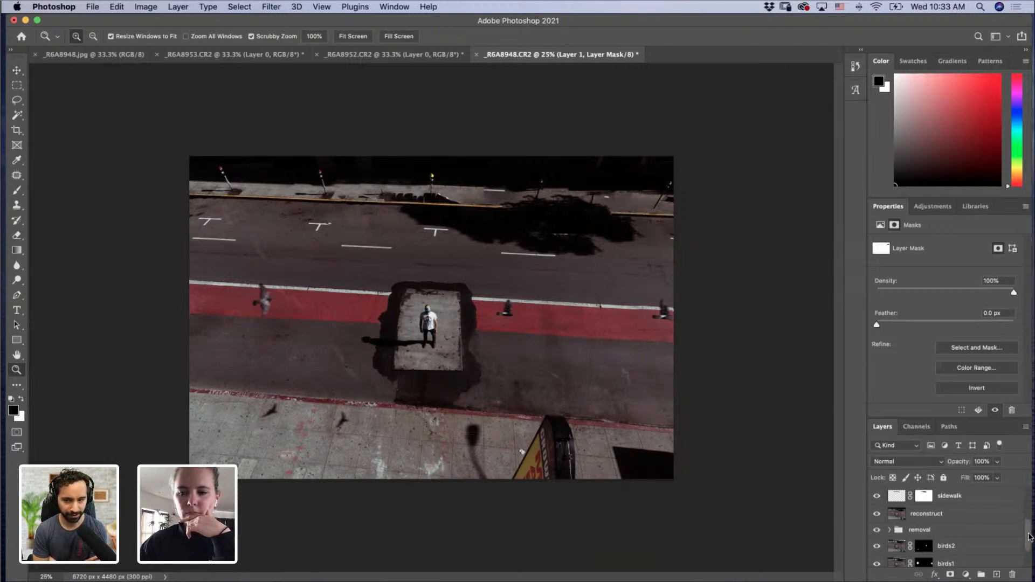
left_click_drag(1030, 537, 1024, 511)
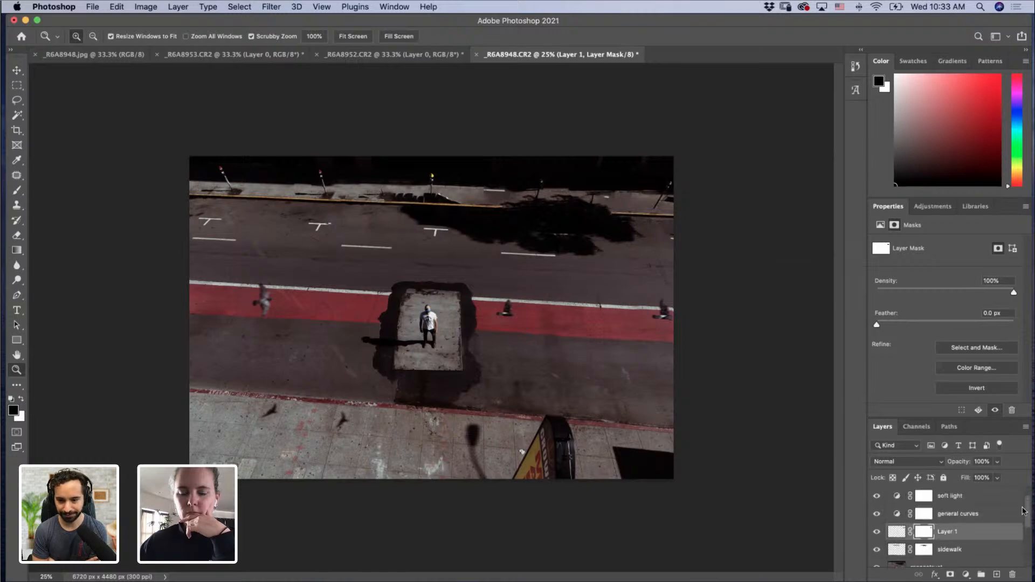
left_click(634, 224)
left_click(641, 220)
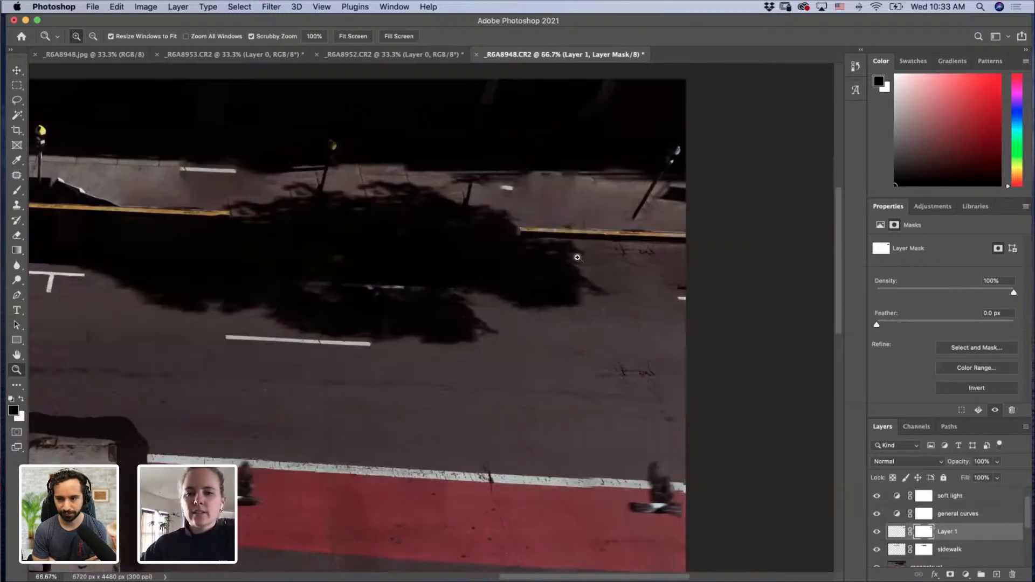
left_click(572, 267)
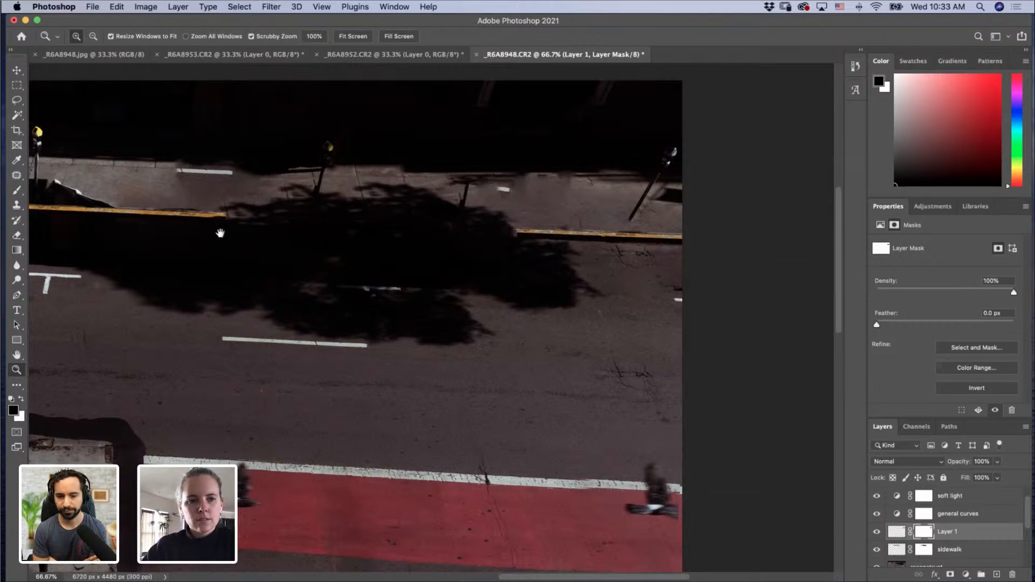
left_click_drag(220, 231, 279, 243)
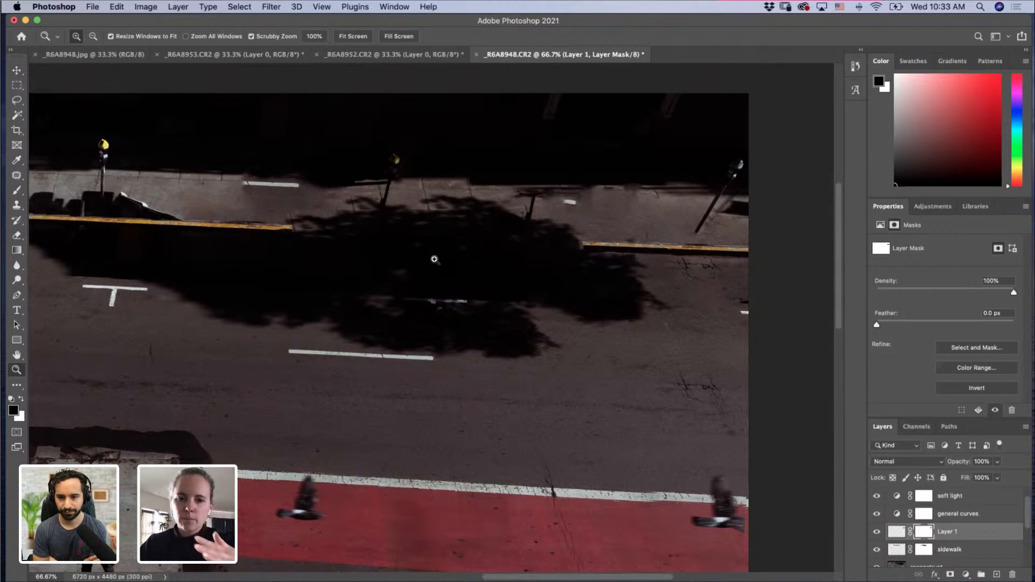
left_click(395, 287, "alt")
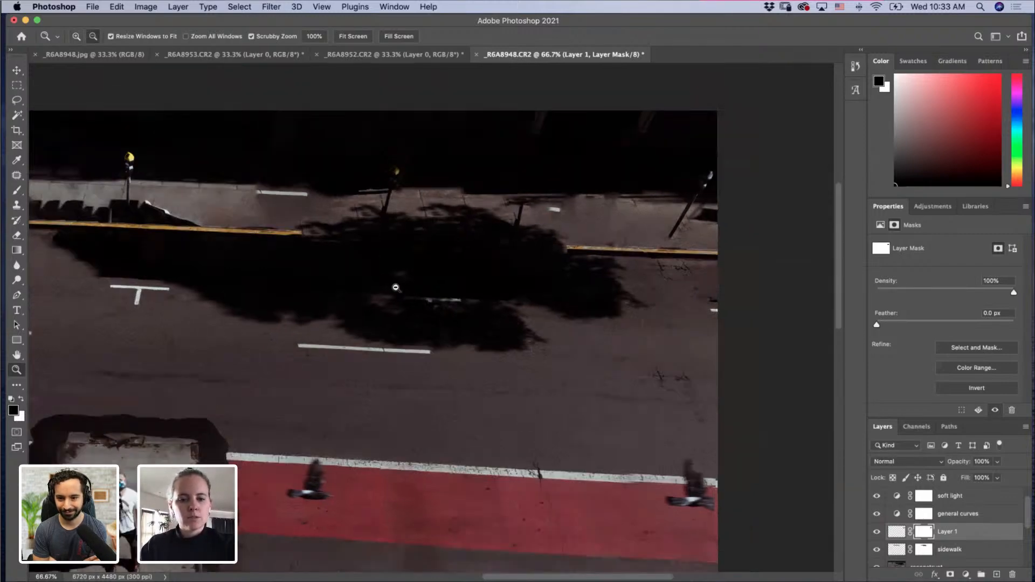
left_click(395, 288, "alt")
left_click(395, 287, "alt")
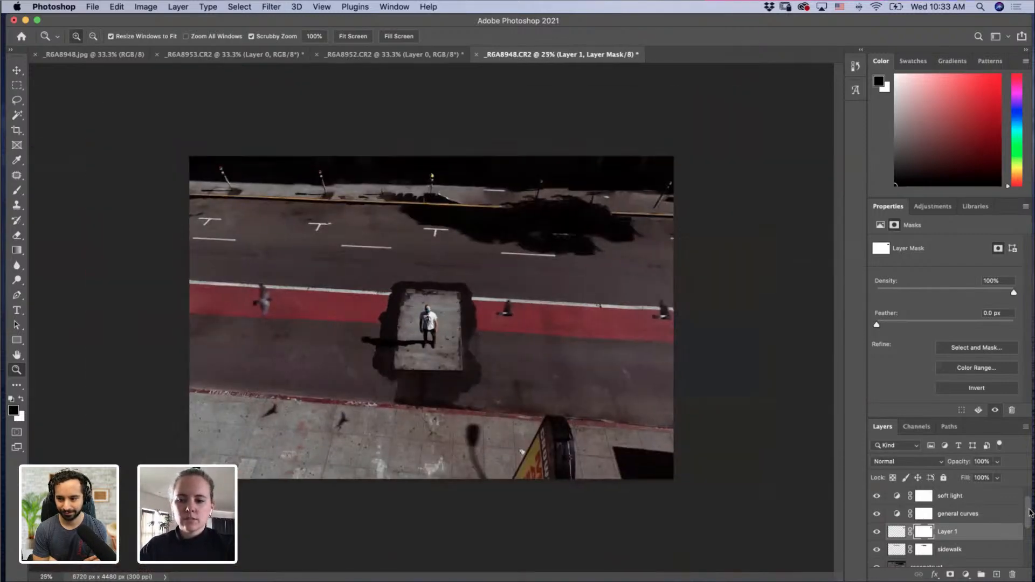
Step: Extend the layer list to show the whole stack, and hide every layer above Background
left_click_drag(1030, 512, 1029, 539)
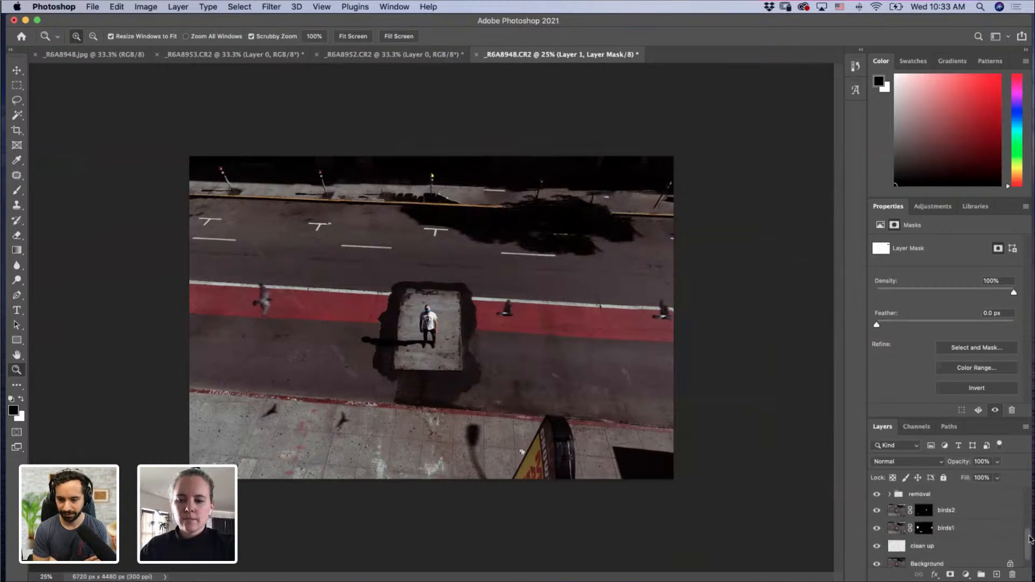
scroll(1030, 539, "up", 2)
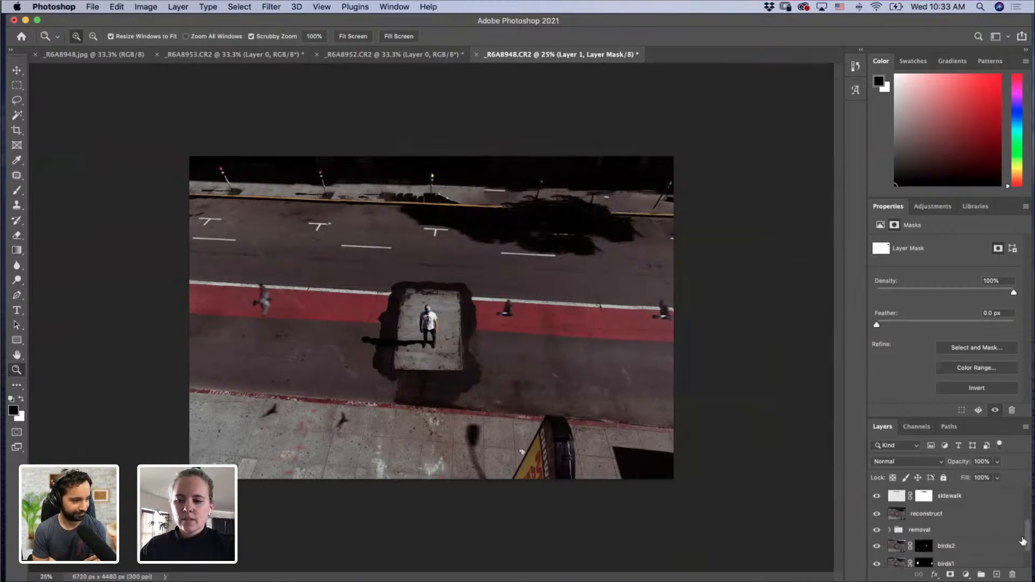
left_click_drag(1030, 538, 1028, 557)
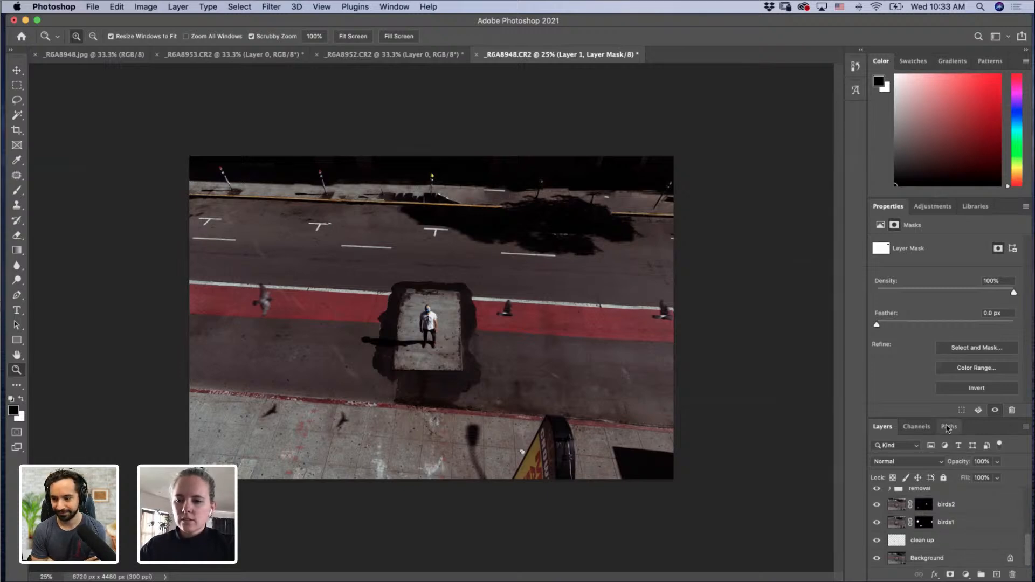
left_click_drag(942, 418, 937, 274)
left_click_drag(877, 351, 877, 510)
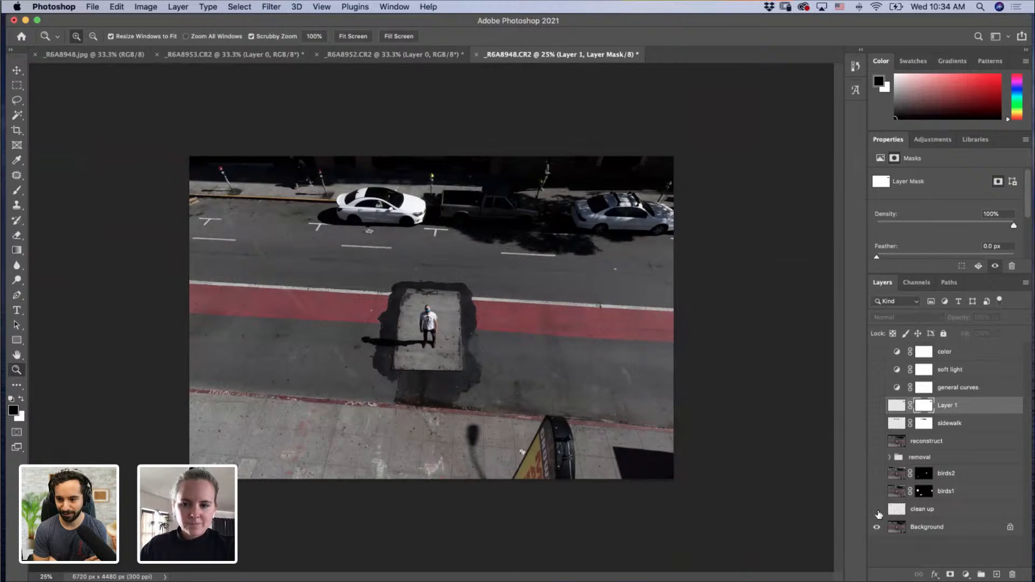
Step: Review the composite's build-up by showing the hidden layers again in order, from clean up to color
left_click(876, 510)
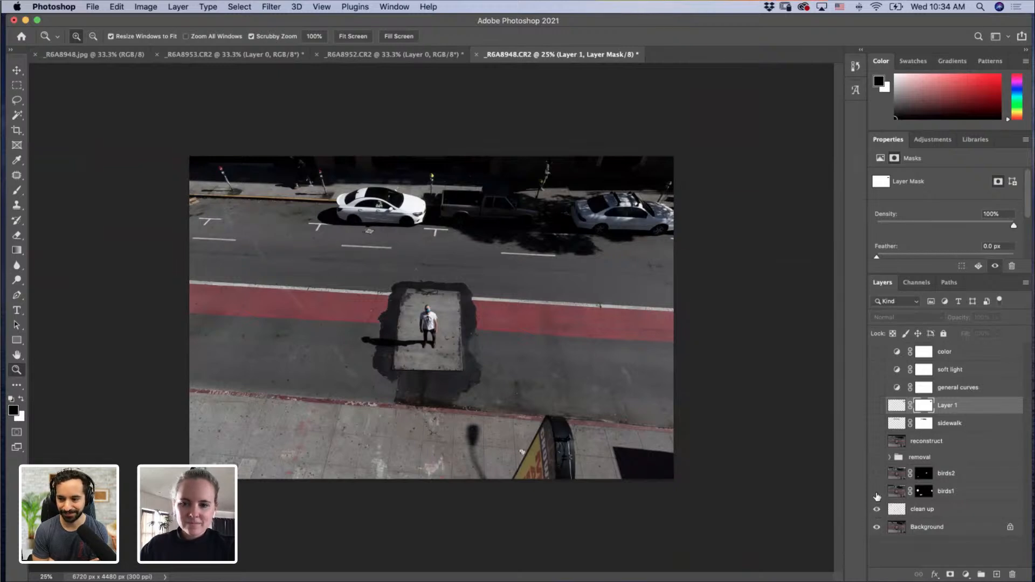
left_click_drag(877, 496, 875, 479)
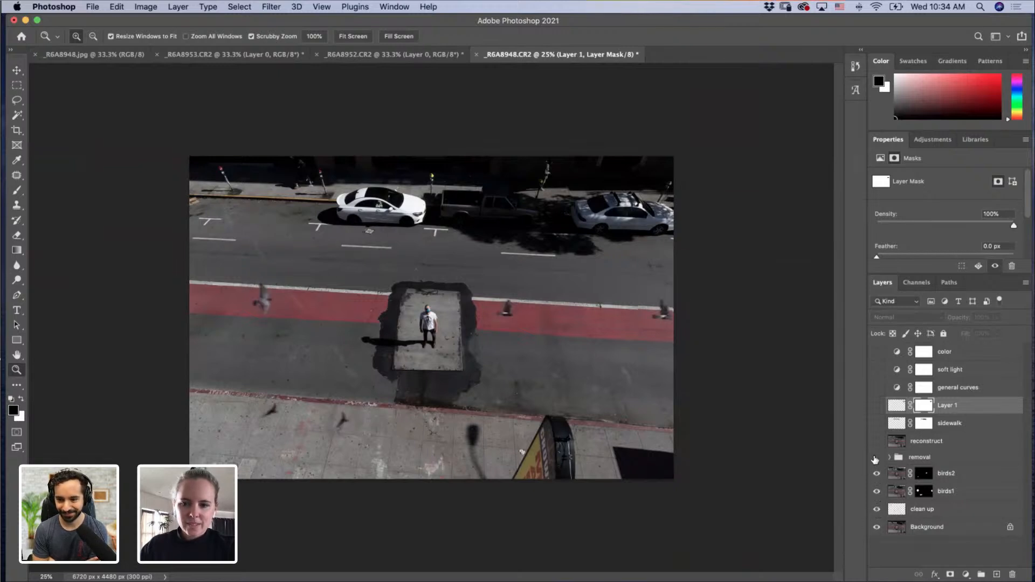
left_click(877, 458)
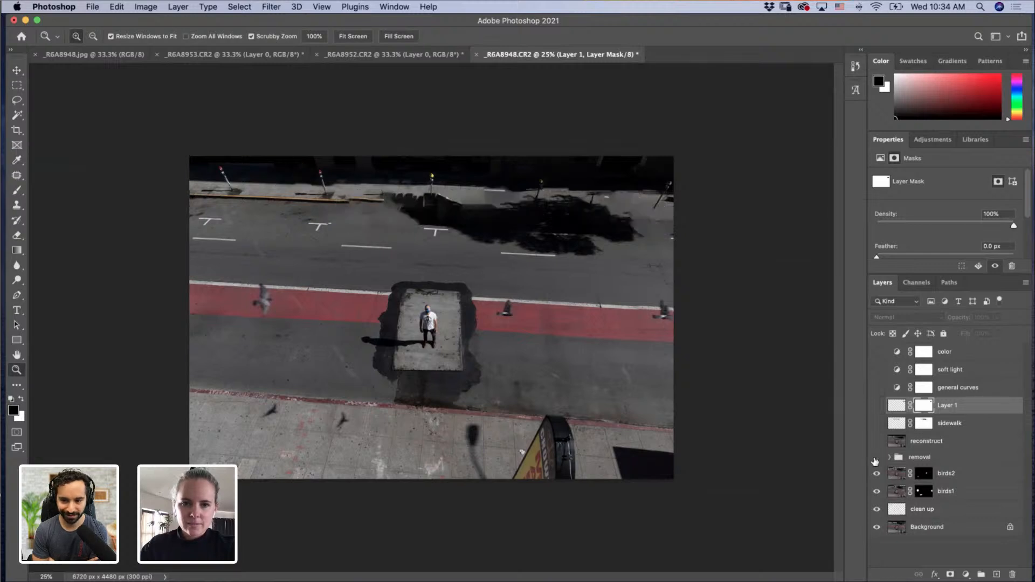
left_click(875, 459)
left_click(876, 458)
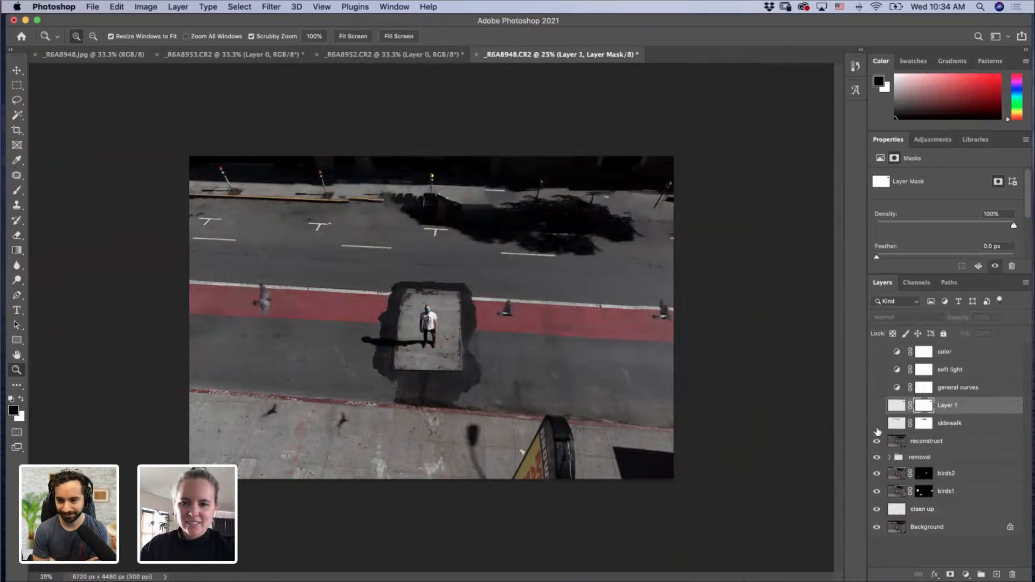
left_click_drag(877, 428, 877, 354)
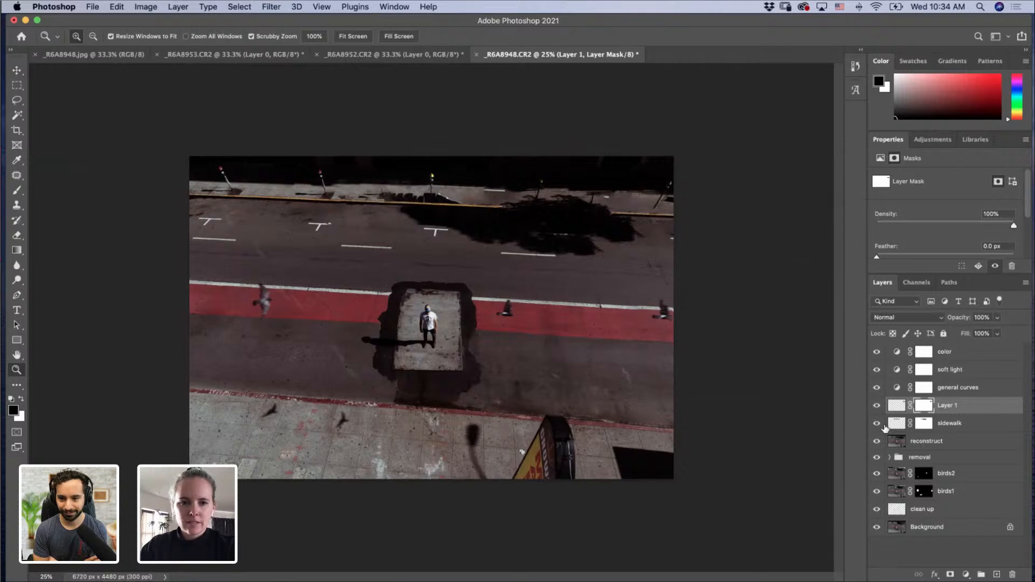
Step: Rename the Layer 1 curb copy as sidewalk2
left_click(390, 184)
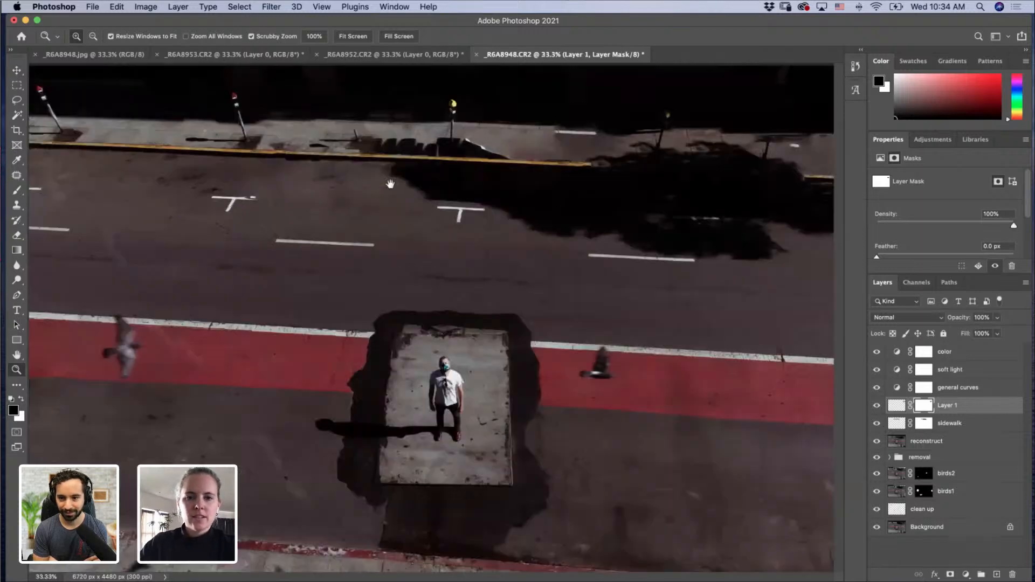
left_click_drag(390, 184, 397, 321)
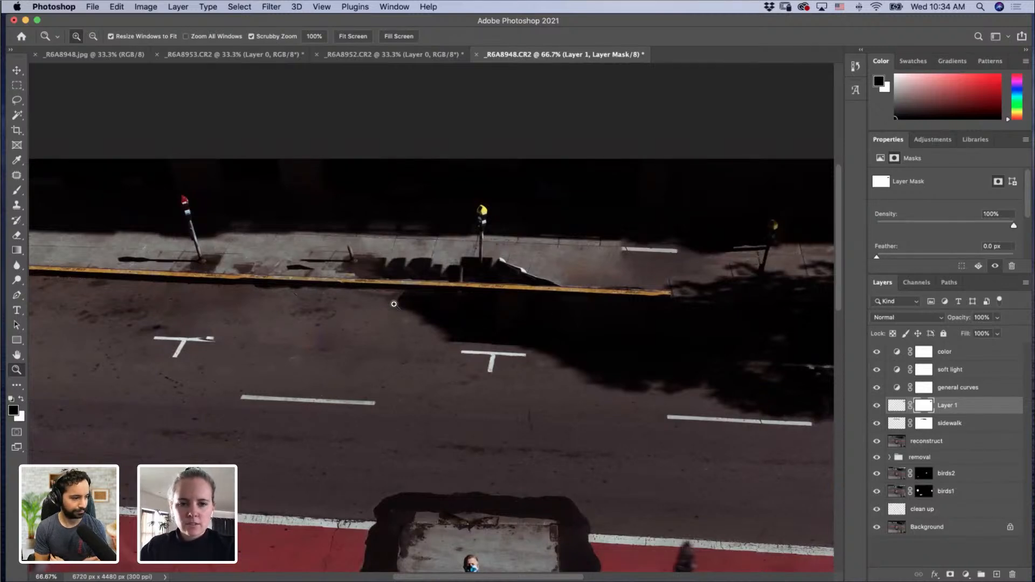
double_click(945, 404)
type("side")
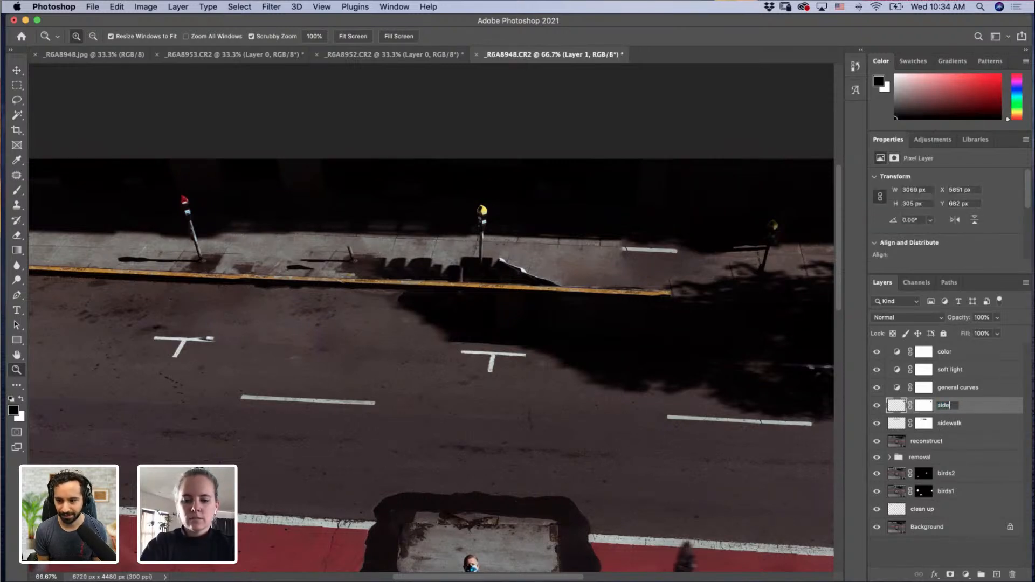
type("walk2")
key("Return")
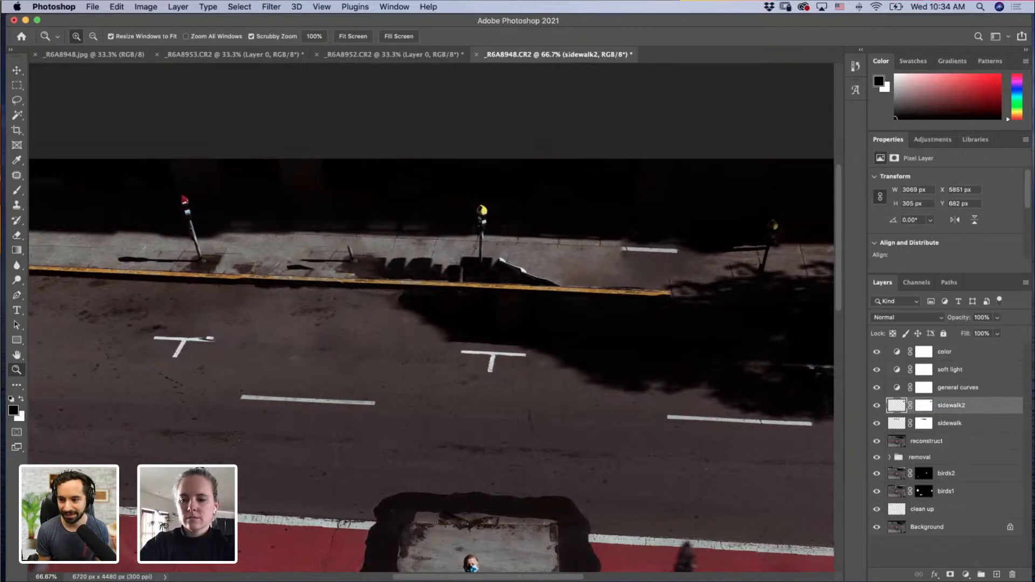
Step: Select the reconstruct layer and set the Clone Stamp tool to sample All Layers for retouching the far sidewalk
left_click(913, 446)
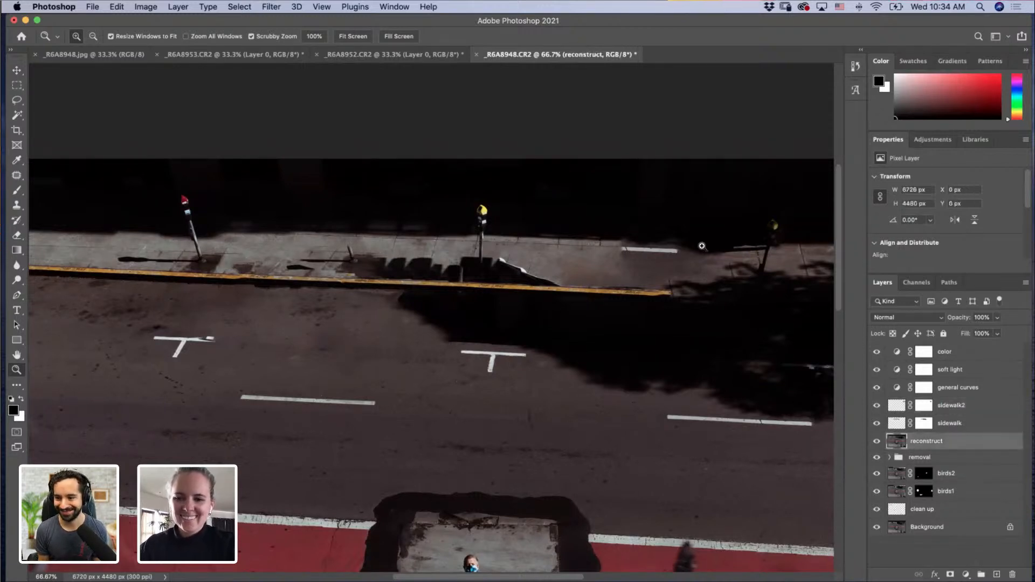
left_click_drag(335, 284, 342, 286)
left_click(342, 285)
left_click(342, 285)
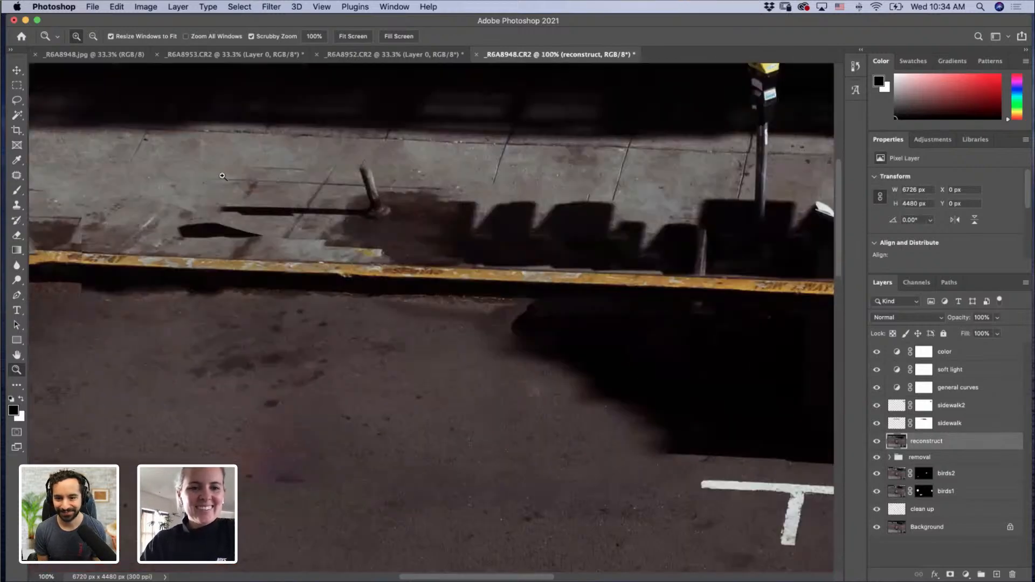
left_click(17, 205)
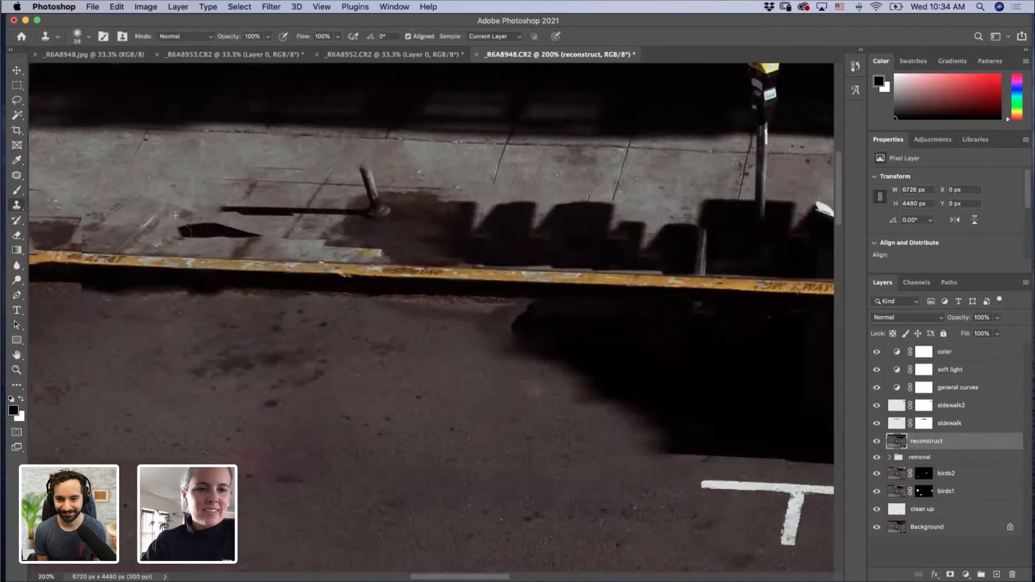
left_click(484, 36)
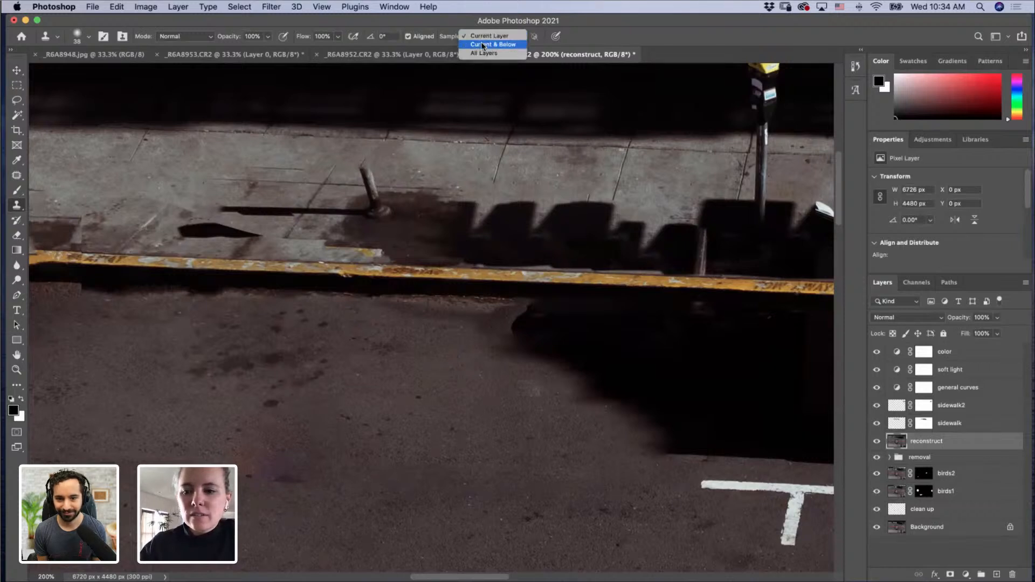
left_click(481, 54)
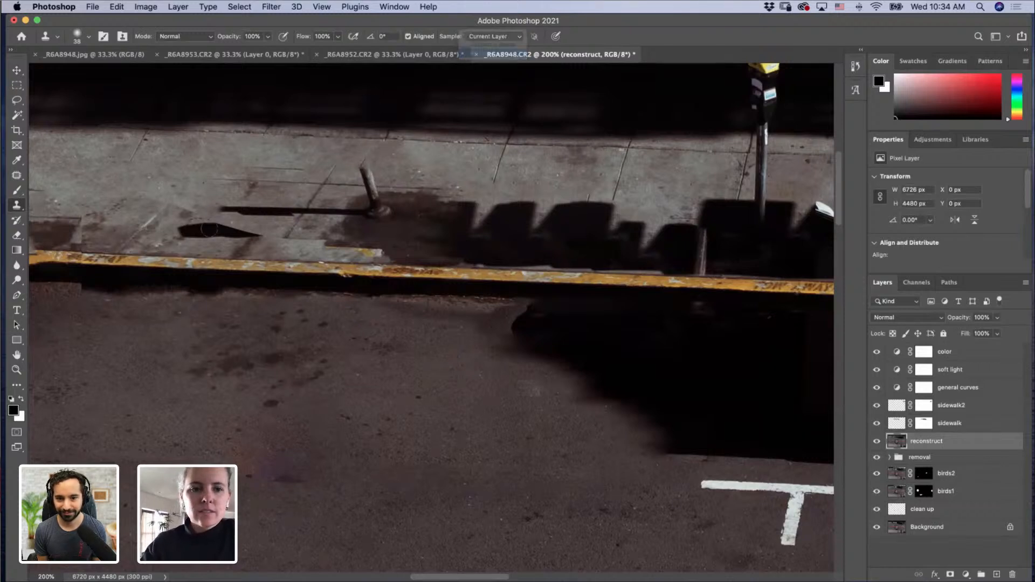
Step: Clone pavement over the outer end of the short post's thin shadow with a 33 px brush, undoing the last stroke
mouse_move(168, 201)
left_mouse_down()
mouse_move(187, 207)
mouse_move(226, 191)
left_mouse_up()
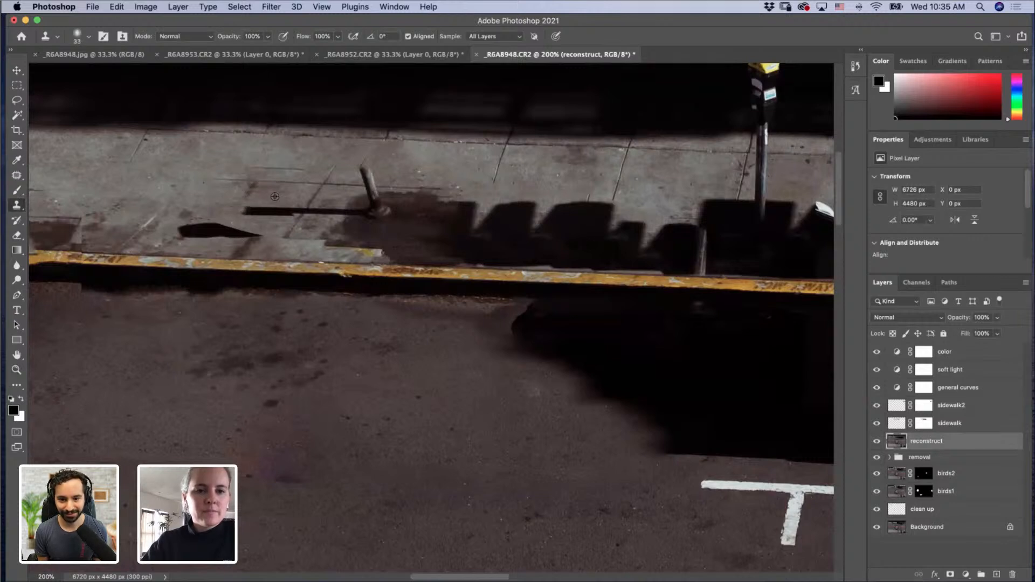
left_click_drag(244, 211, 251, 212)
key("super+z")
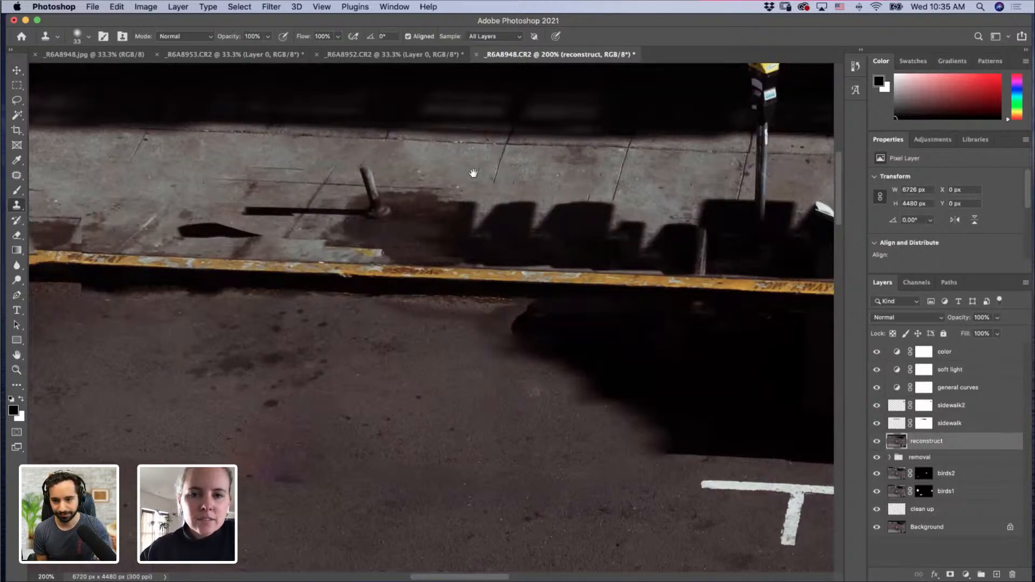
Step: Replace the top of the short sidewalk post with nearby clean pavement using the Patch tool
scroll(473, 174, "right", 2)
scroll(473, 173, "down", 1)
left_click(17, 176)
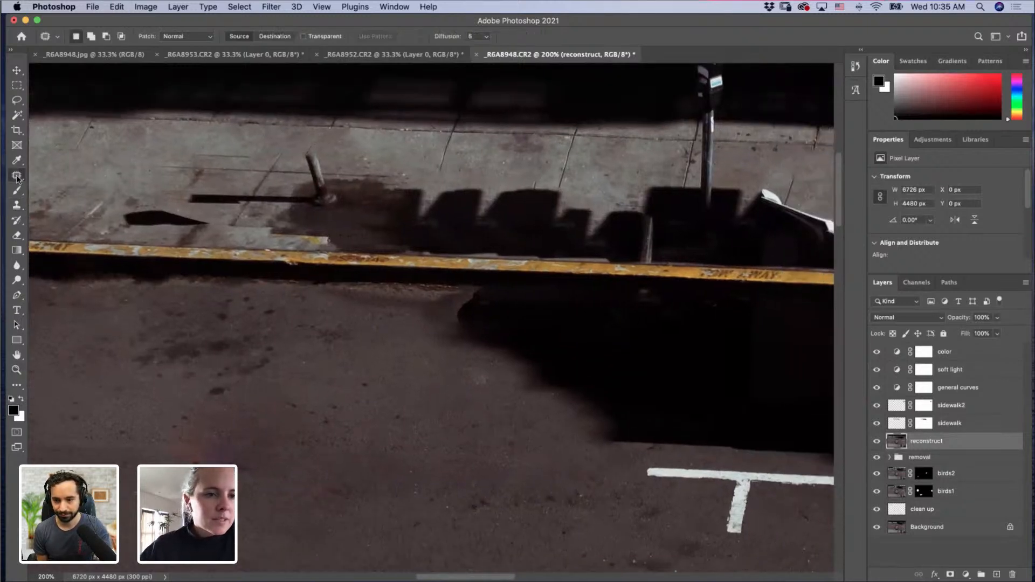
left_click(178, 195)
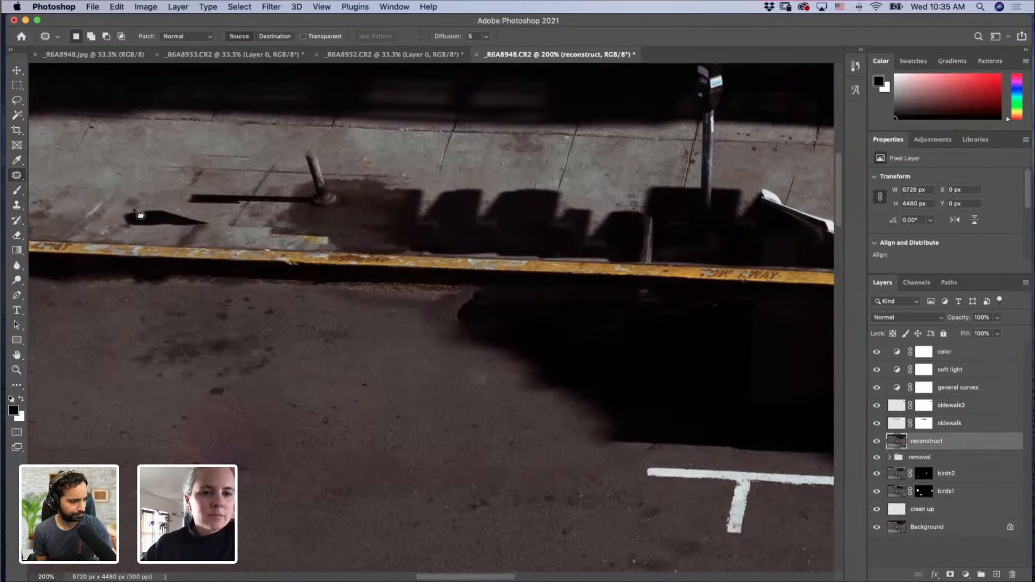
left_click_drag(309, 161, 367, 156)
key("super+d")
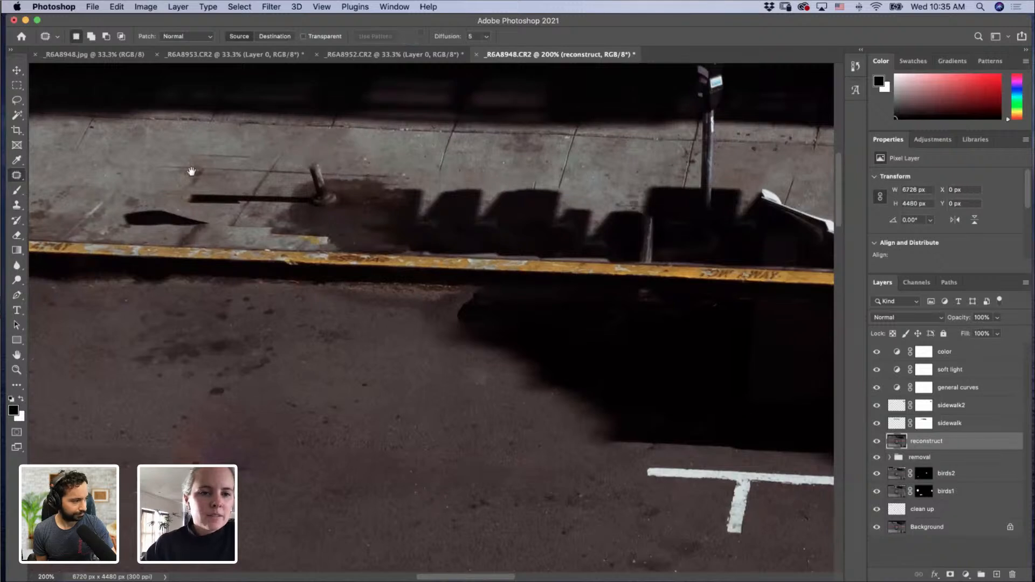
mouse_move(176, 203)
left_mouse_down()
mouse_move(222, 160)
mouse_move(164, 160)
mouse_move(193, 151)
mouse_move(174, 147)
mouse_move(188, 130)
left_mouse_up()
key("super+d")
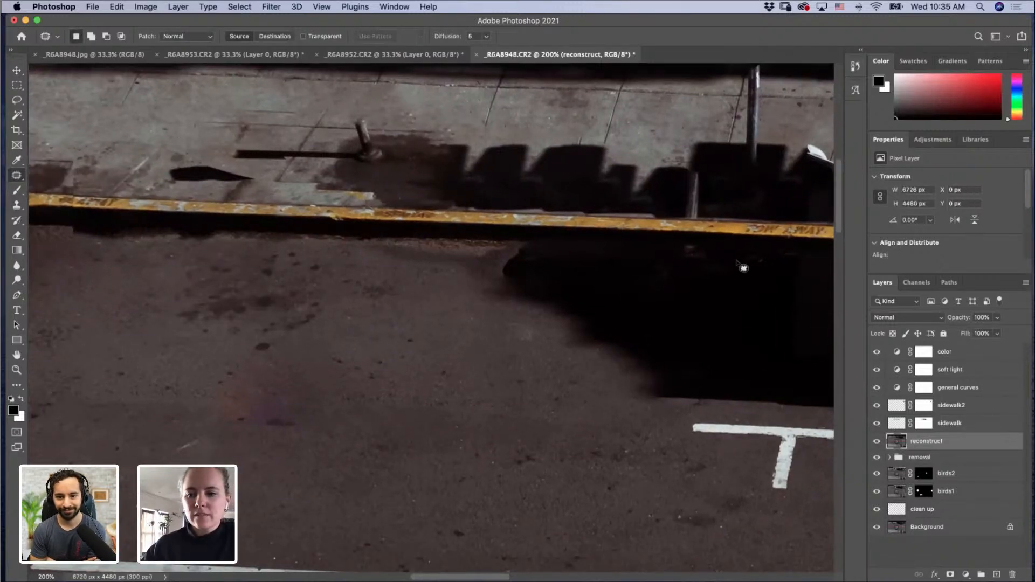
Step: Patch out the short post's thin horizontal shadow in sections with surrounding pavement
mouse_move(242, 149)
left_mouse_down()
mouse_move(230, 162)
mouse_move(241, 142)
mouse_move(250, 166)
mouse_move(250, 145)
left_mouse_up()
left_click_drag(239, 150, 205, 145)
key("super+d")
mouse_move(281, 146)
left_mouse_down()
mouse_move(244, 149)
mouse_move(282, 149)
mouse_move(286, 160)
mouse_move(288, 147)
mouse_move(268, 143)
mouse_move(309, 149)
mouse_move(282, 178)
mouse_move(306, 148)
mouse_move(312, 164)
mouse_move(336, 153)
mouse_move(324, 146)
mouse_move(329, 138)
mouse_move(335, 151)
mouse_move(327, 150)
mouse_move(341, 159)
left_mouse_up()
key("super+d")
key("super+d")
key("super+d")
key("super+d")
key("super+d")
Step: Patch the round base of the short post with adjacent shaded pavement and clear the selection
mouse_move(345, 156)
left_mouse_down()
mouse_move(349, 178)
mouse_move(380, 172)
mouse_move(365, 157)
left_mouse_up()
key("super+d")
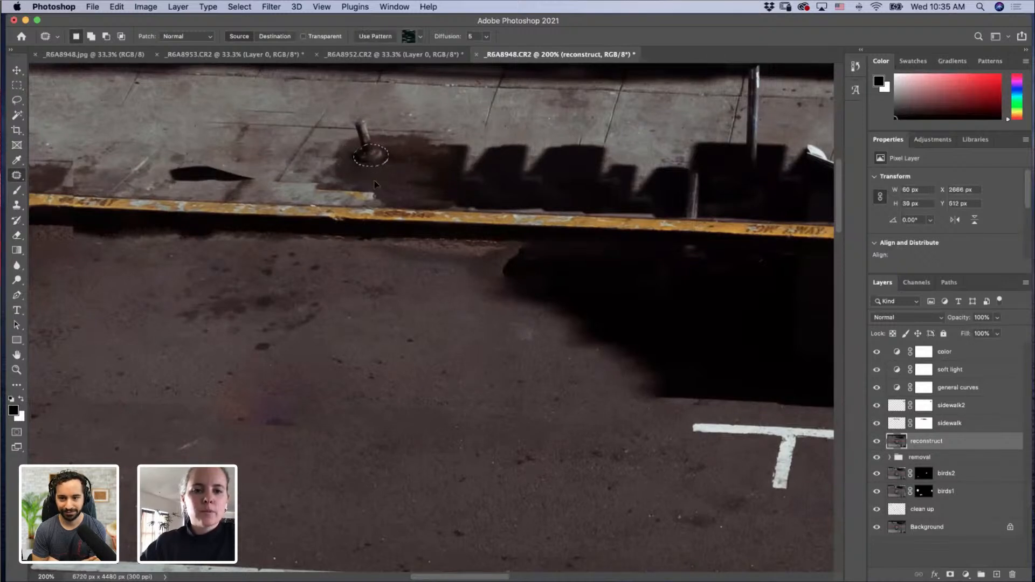
key("super+d")
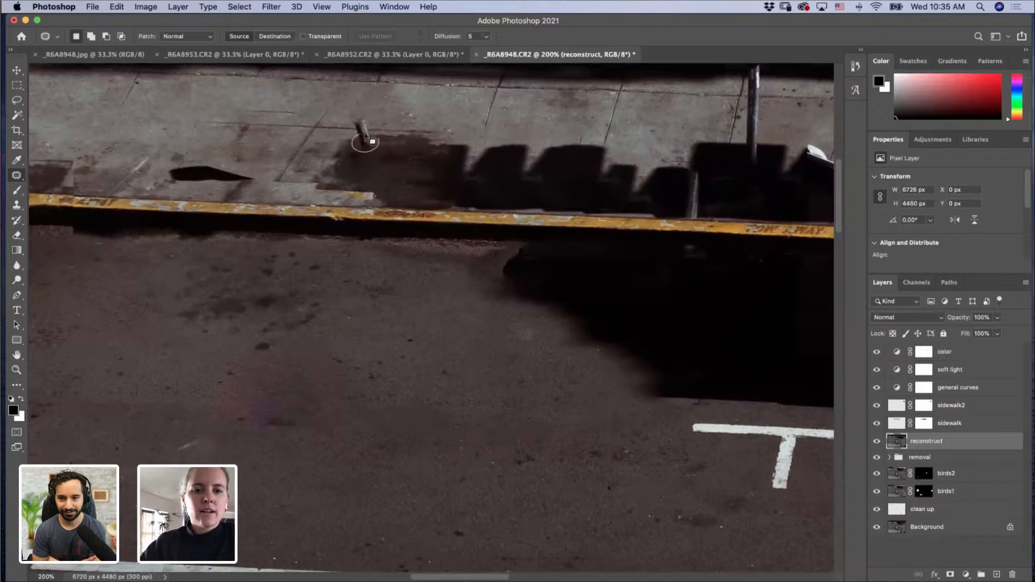
Step: Patch out the remaining stub of the short sidewalk post with nearby pavement and clear the selection
left_click_drag(365, 135, 365, 135)
left_click_drag(365, 142, 368, 166)
key("super+d")
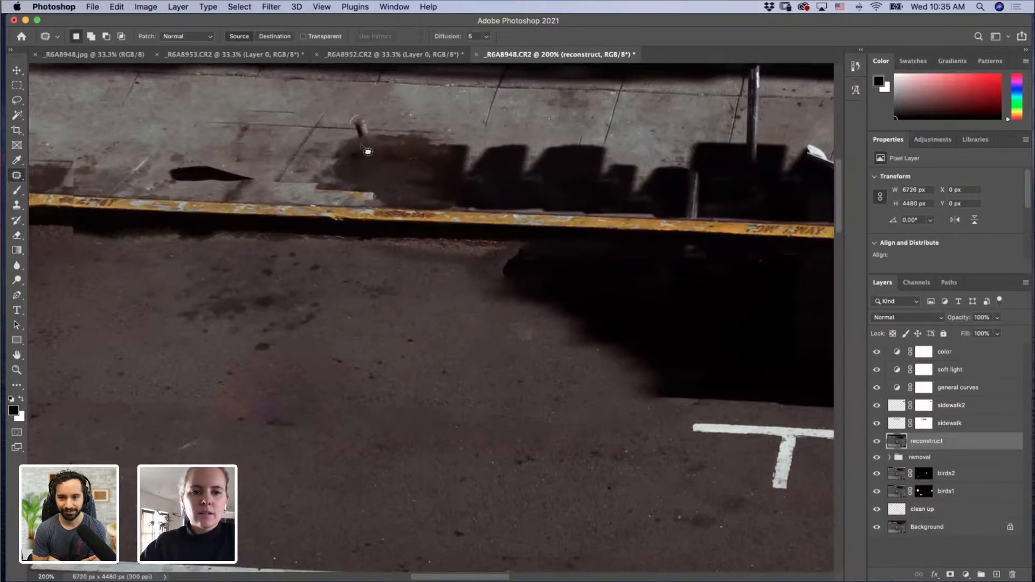
mouse_move(359, 116)
left_mouse_down()
mouse_move(374, 130)
mouse_move(332, 131)
left_mouse_up()
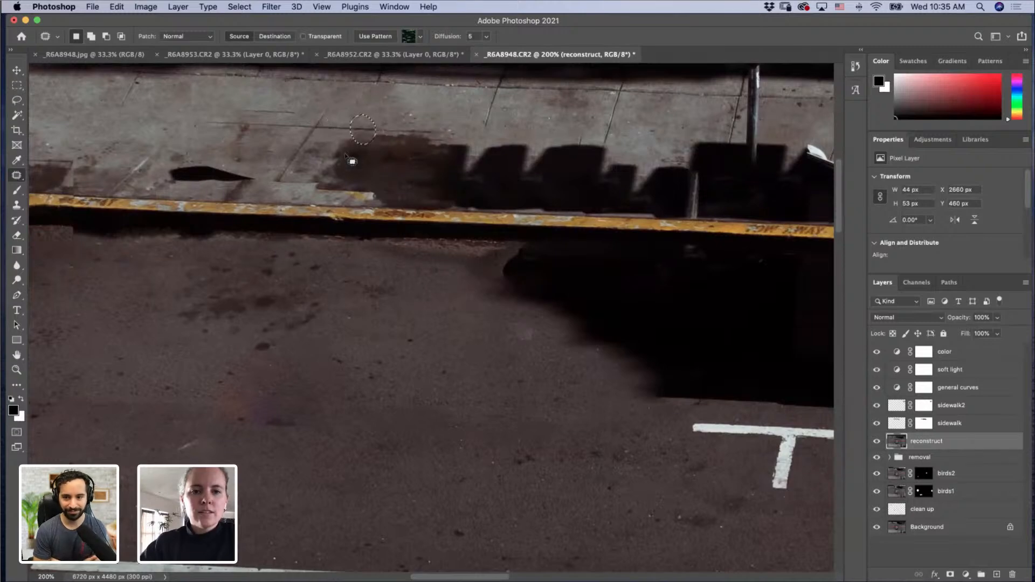
key("super+d")
Step: Patch the hard rounded edge of the street shadow below the yellow curb so it blends softly into the asphalt
left_click_drag(564, 240, 372, 229)
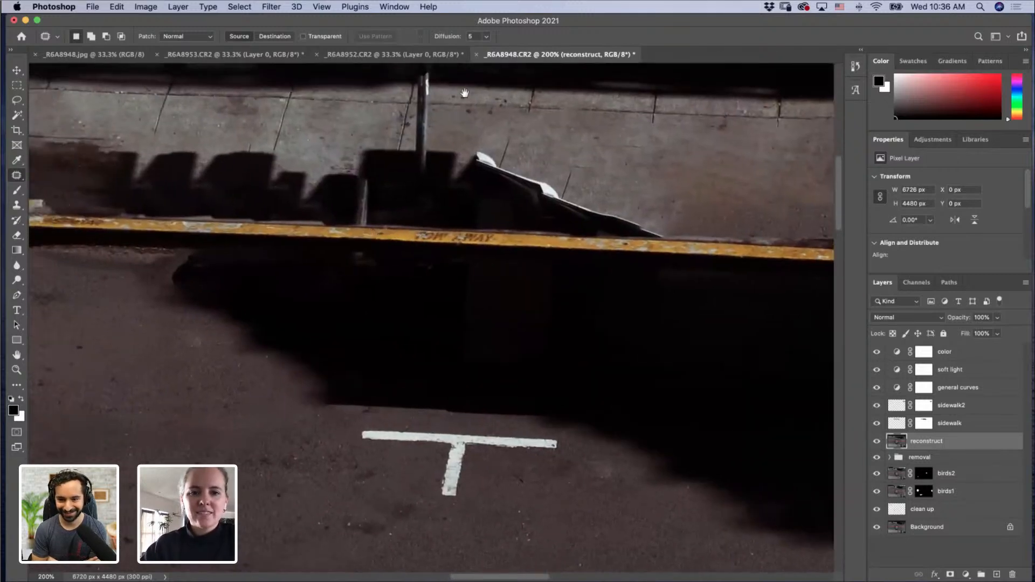
left_click_drag(146, 202, 233, 199)
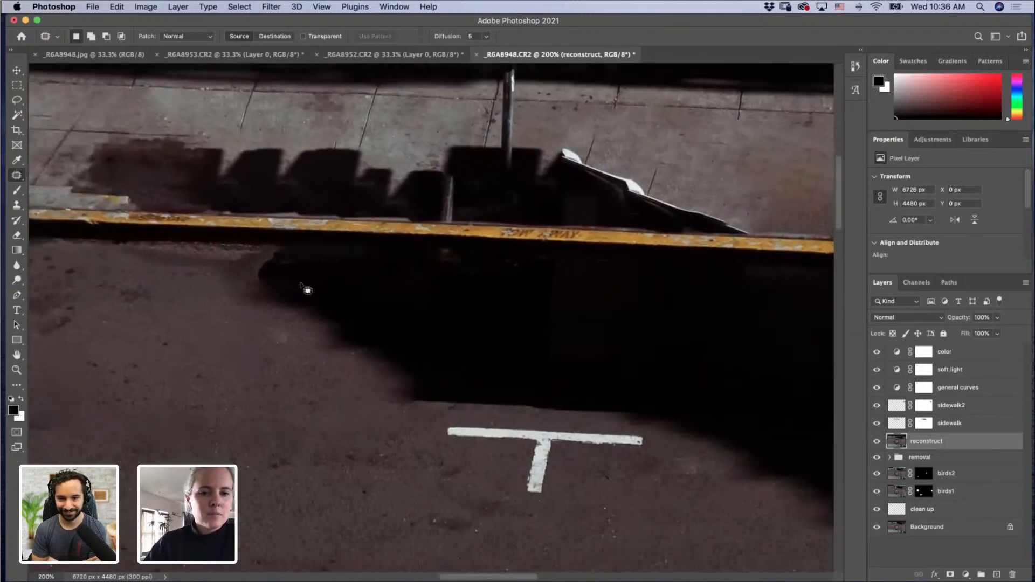
mouse_move(299, 282)
left_mouse_down()
mouse_move(309, 331)
mouse_move(315, 287)
mouse_move(259, 270)
mouse_move(333, 287)
left_mouse_up()
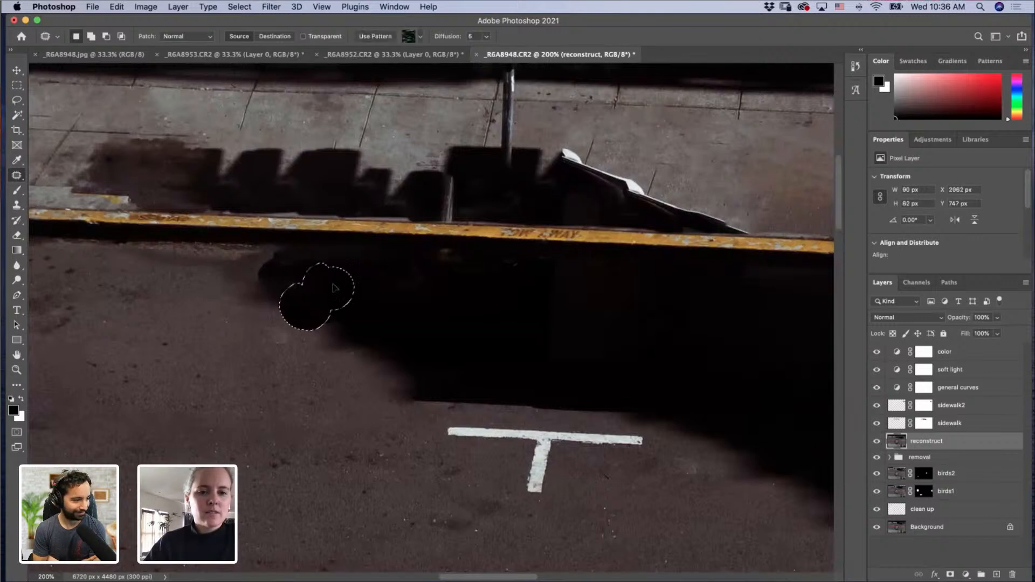
left_click(360, 324)
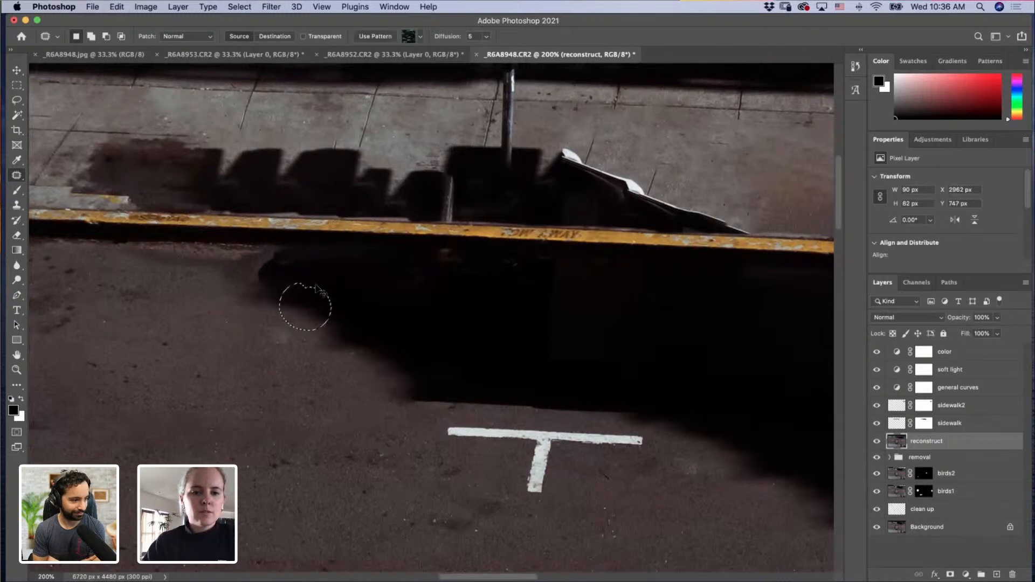
mouse_move(253, 276)
left_mouse_down()
mouse_move(291, 273)
mouse_move(278, 256)
mouse_move(308, 293)
mouse_move(256, 275)
mouse_move(255, 288)
mouse_move(280, 265)
left_mouse_up()
left_click(342, 294)
left_click(280, 269)
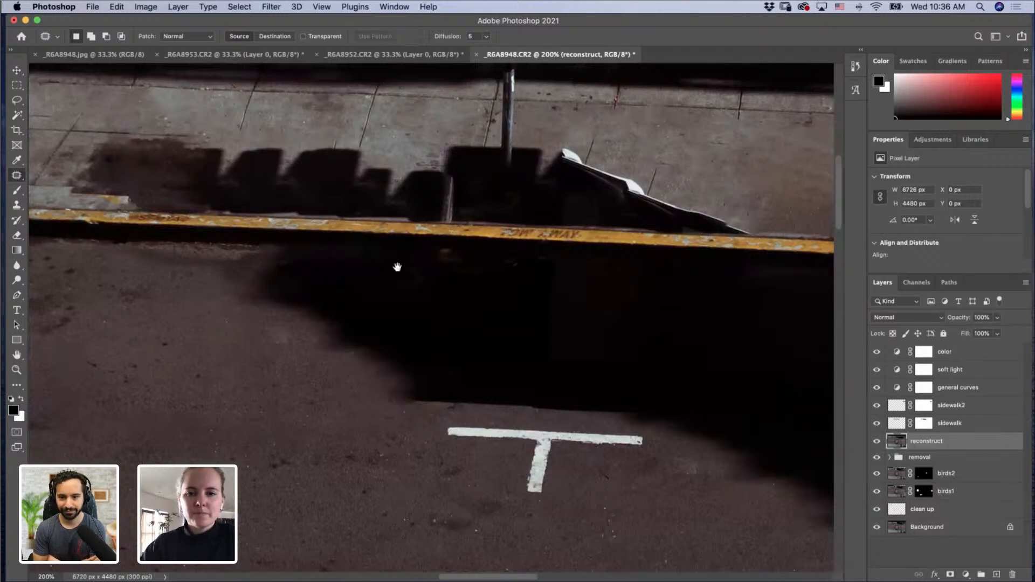
Step: Patch out the bright white corners and upper edge of the leftover triangular object beside the parking meter in small sections
left_click_drag(397, 268, 310, 286)
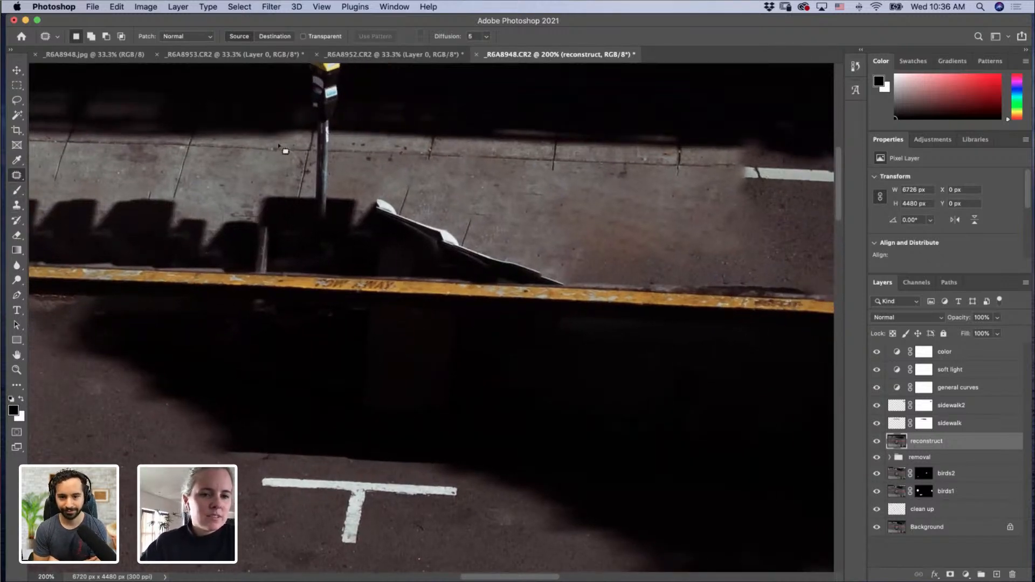
mouse_move(366, 201)
left_mouse_down()
mouse_move(387, 220)
mouse_move(375, 180)
mouse_move(392, 223)
mouse_move(383, 201)
left_mouse_up()
key("super+d")
mouse_move(387, 209)
left_mouse_down()
mouse_move(392, 184)
mouse_move(415, 225)
mouse_move(399, 213)
mouse_move(424, 225)
mouse_move(419, 233)
left_mouse_up()
key("super+d")
key("super+d")
mouse_move(418, 226)
left_mouse_down()
mouse_move(443, 207)
mouse_move(447, 226)
mouse_move(433, 222)
left_mouse_up()
key("super+d")
left_click_drag(437, 229, 450, 202)
key("super+d")
mouse_move(439, 250)
left_mouse_down()
mouse_move(455, 226)
mouse_move(442, 225)
left_mouse_up()
left_click_drag(446, 233, 458, 203)
key("super+d")
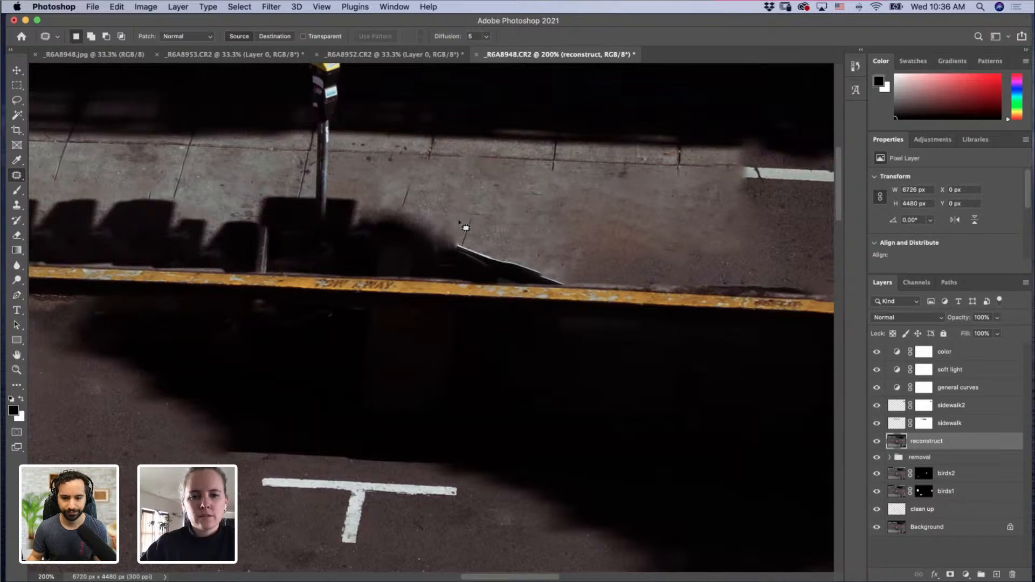
Step: Patch out the thin white line along the middle of the sloping shadow edge, section by section
mouse_move(477, 247)
left_mouse_down()
mouse_move(467, 216)
mouse_move(490, 185)
left_mouse_up()
key("super+d")
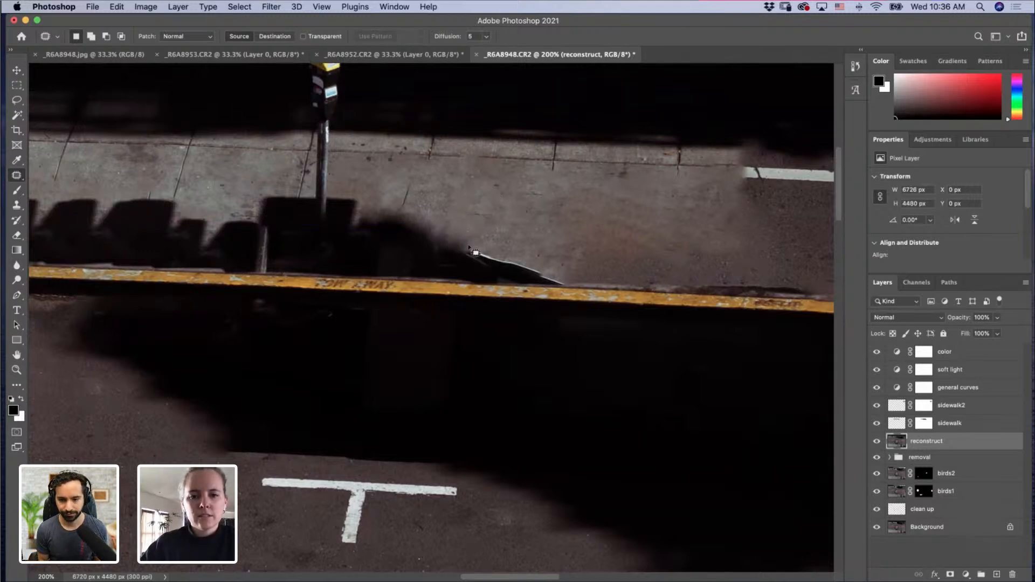
mouse_move(486, 261)
left_mouse_down()
mouse_move(476, 244)
mouse_move(482, 216)
mouse_move(479, 263)
mouse_move(492, 250)
left_mouse_up()
key("super+d")
mouse_move(492, 255)
left_mouse_down()
mouse_move(504, 247)
mouse_move(508, 271)
left_mouse_up()
key("super+d")
mouse_move(509, 262)
left_mouse_down()
mouse_move(518, 233)
mouse_move(513, 274)
mouse_move(531, 244)
left_mouse_up()
key("super+d")
key("super+d")
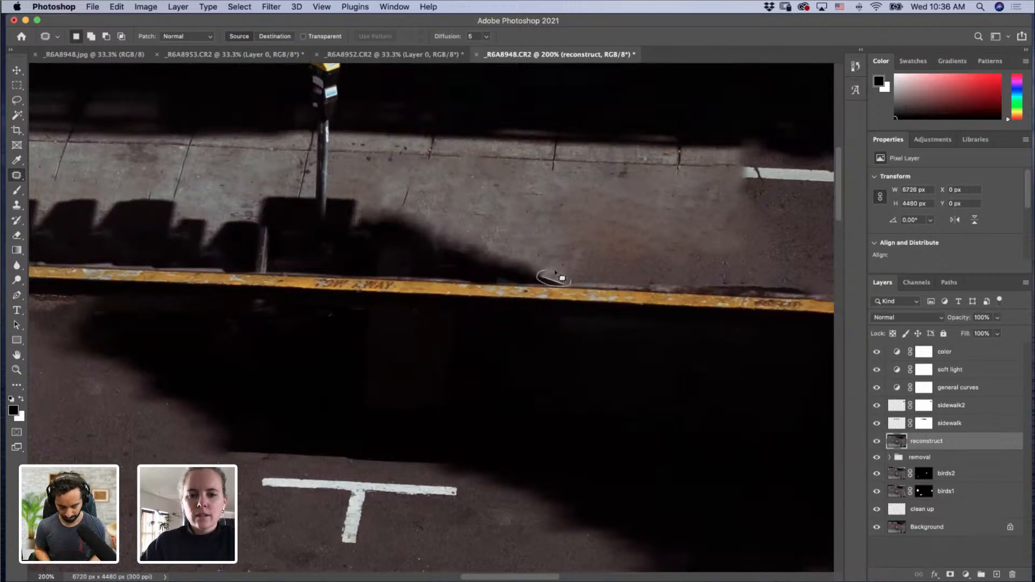
Step: Patch the tip of the sloping edge near the yellow curb and the short pavement crack above the shadow
left_click_drag(555, 271, 567, 275)
left_click_drag(558, 278, 566, 247)
key("super+d")
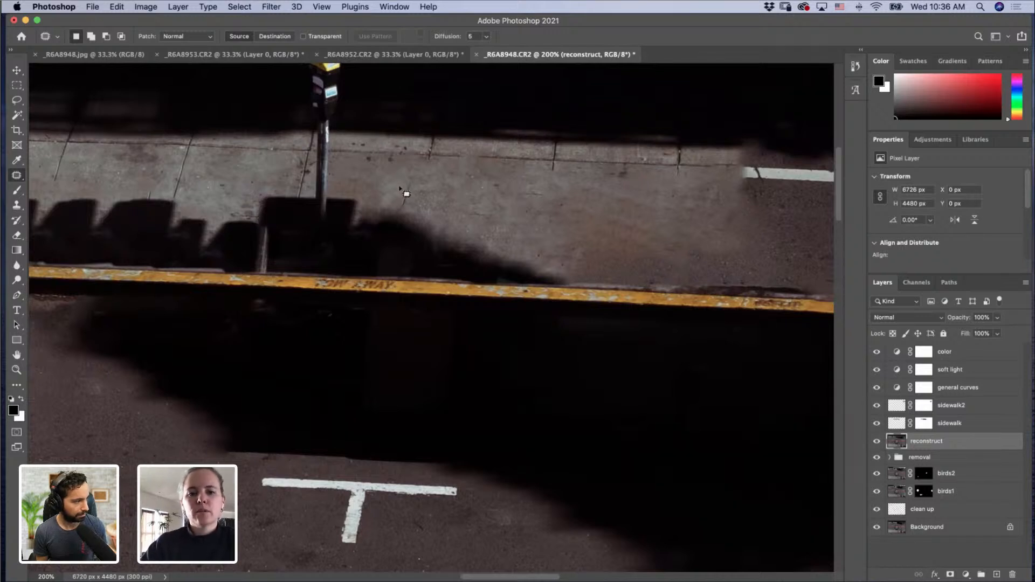
left_click_drag(411, 183, 435, 199)
key("super+d")
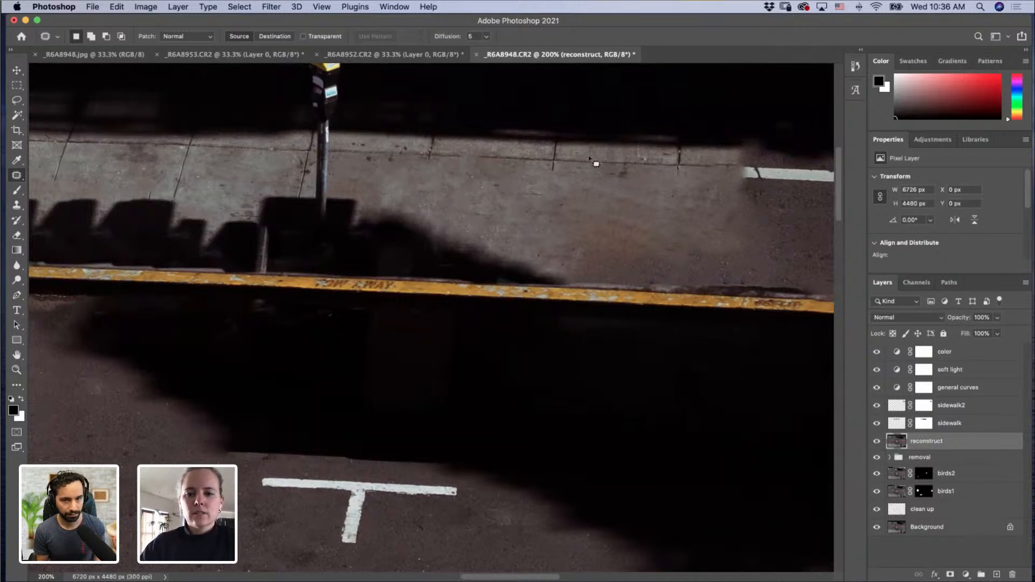
Step: Compare the rebuilt sidewalk with the original photo of the parked pickup by temporarily hiding the layers above Background
mouse_move(517, 213)
left_mouse_down()
mouse_move(464, 215)
mouse_move(404, 250)
left_mouse_up()
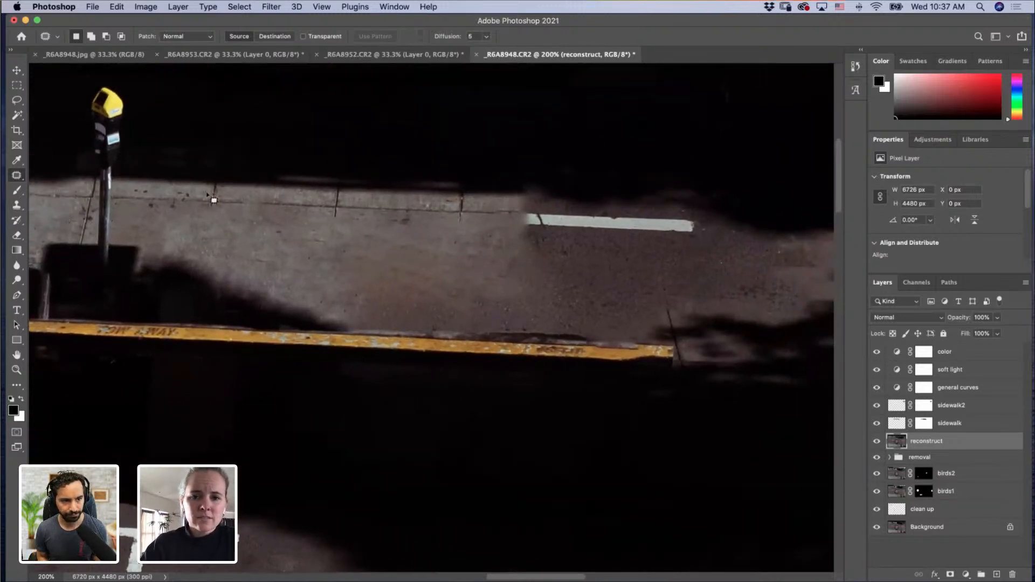
left_click_drag(272, 206, 189, 233)
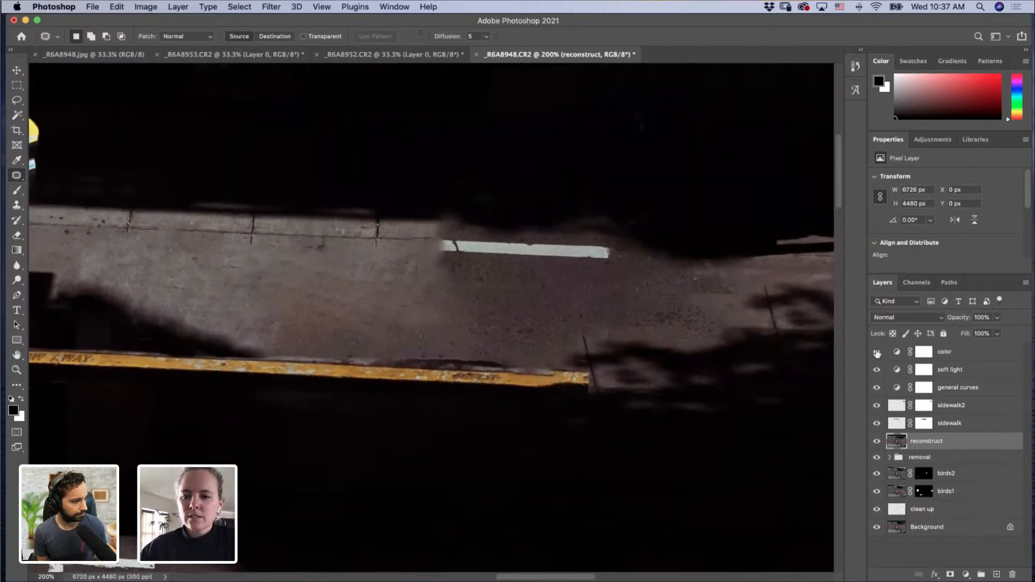
left_click_drag(875, 410, 875, 511)
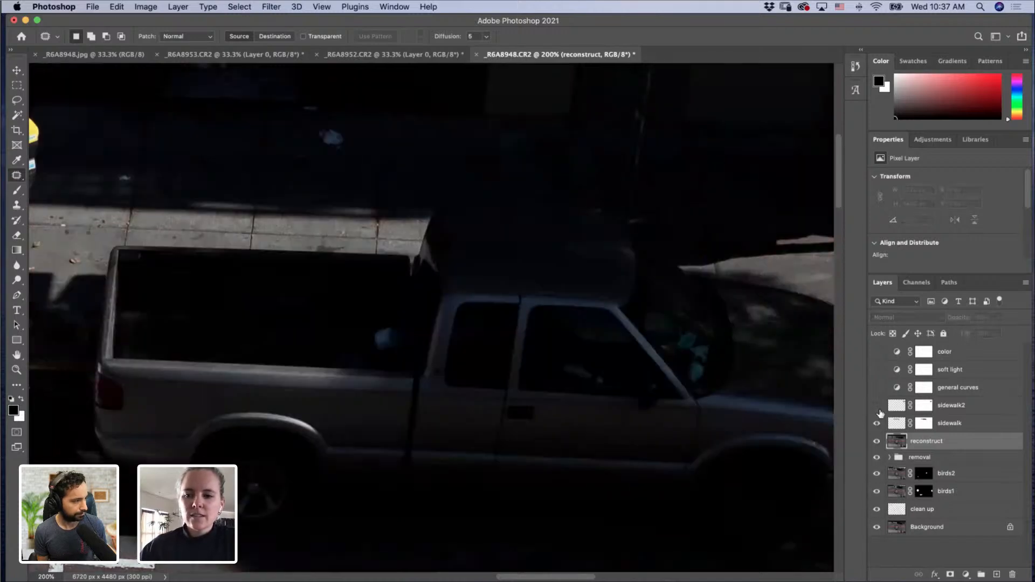
left_click(877, 353, "alt")
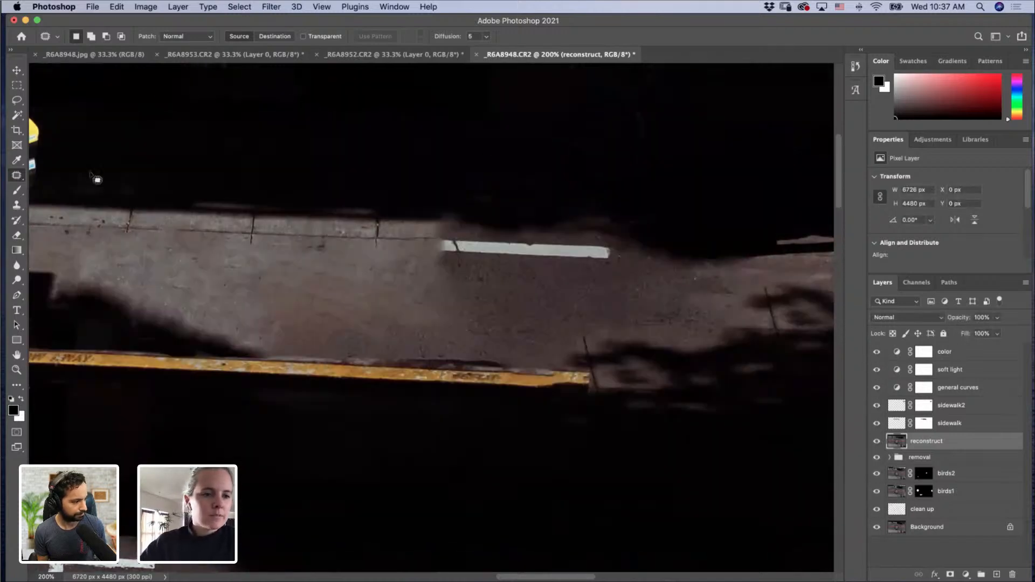
Step: Patch out the white painted line on the far pavement in sections with the darker pavement beneath it
mouse_move(448, 234)
left_mouse_down()
mouse_move(456, 261)
mouse_move(481, 234)
left_mouse_up()
left_click_drag(480, 262, 489, 290)
left_click_drag(504, 238, 510, 242)
mouse_move(503, 247)
left_mouse_down()
mouse_move(503, 283)
mouse_move(528, 235)
mouse_move(525, 288)
left_mouse_up()
key("super+d")
key("super+d")
mouse_move(561, 236)
left_mouse_down()
mouse_move(529, 252)
mouse_move(563, 263)
mouse_move(549, 244)
mouse_move(557, 290)
left_mouse_up()
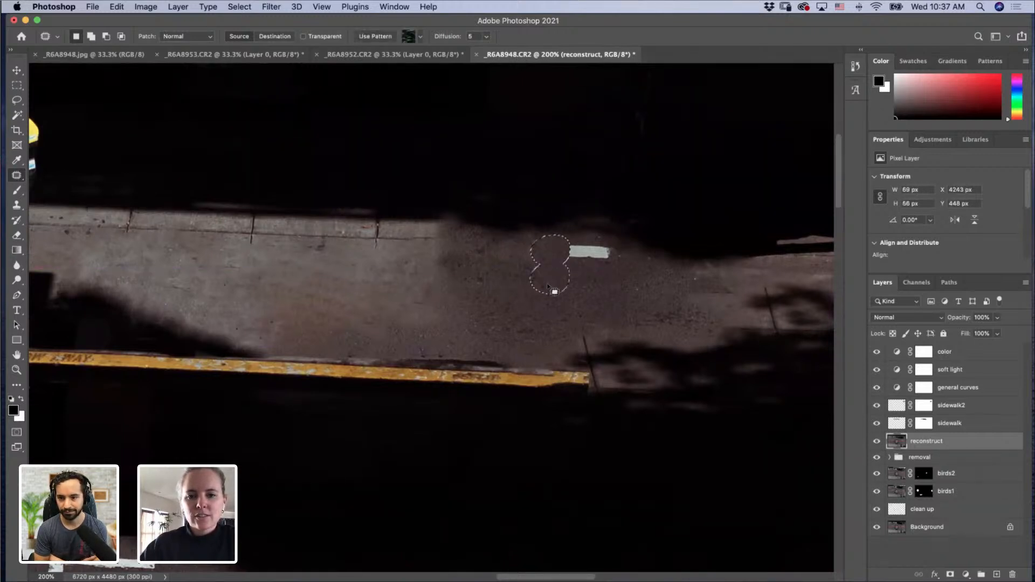
key("super+d")
mouse_move(597, 238)
left_mouse_down()
mouse_move(587, 270)
mouse_move(596, 243)
mouse_move(622, 286)
left_mouse_up()
key("super+d")
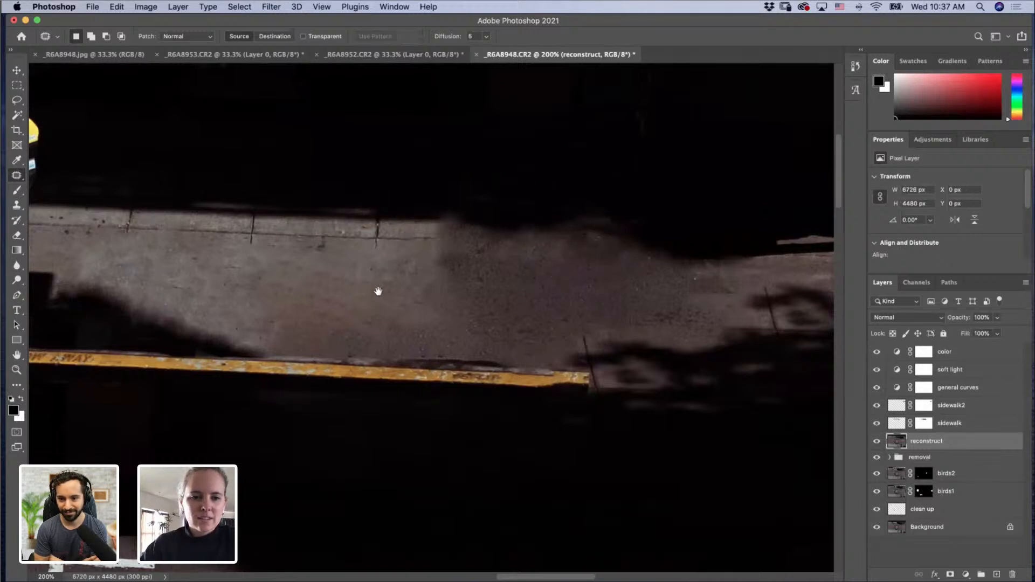
Step: Patch the left part of the brownish discoloration on the sidewalk above the yellow curb with cleaner pavement
left_click_drag(378, 291, 333, 271)
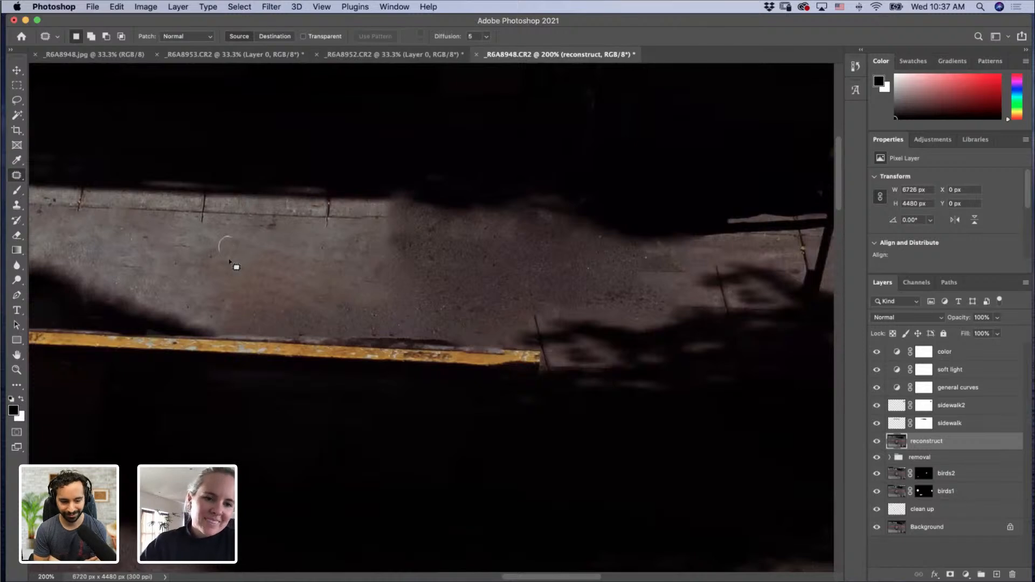
left_click_drag(230, 244, 232, 241)
mouse_move(233, 246)
left_mouse_down()
mouse_move(192, 248)
mouse_move(174, 264)
mouse_move(192, 276)
mouse_move(231, 279)
left_mouse_up()
key("super+d")
left_click_drag(222, 267, 182, 277)
key("super+d")
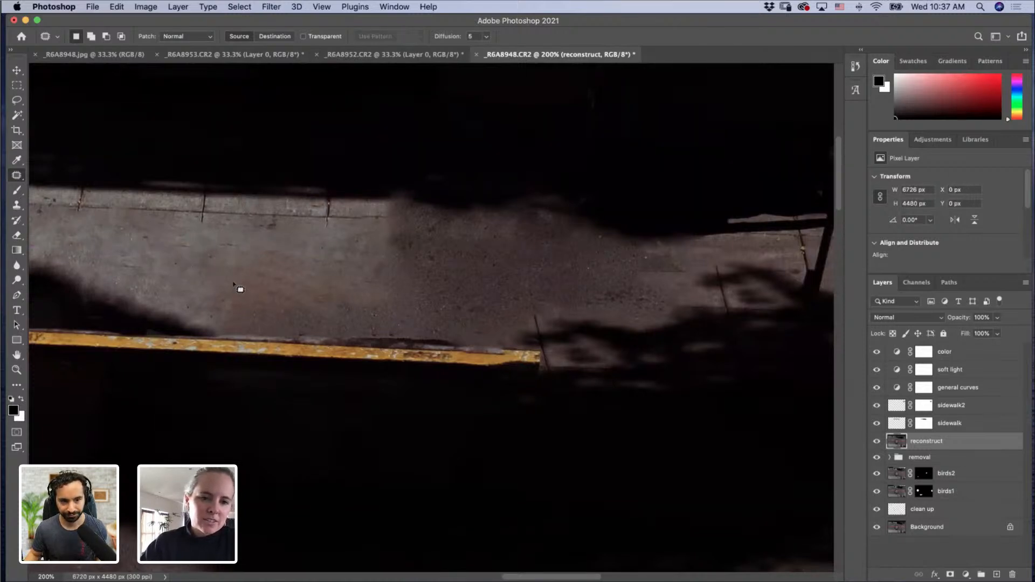
mouse_move(253, 281)
left_mouse_down()
mouse_move(236, 281)
mouse_move(246, 326)
left_mouse_up()
key("super+d")
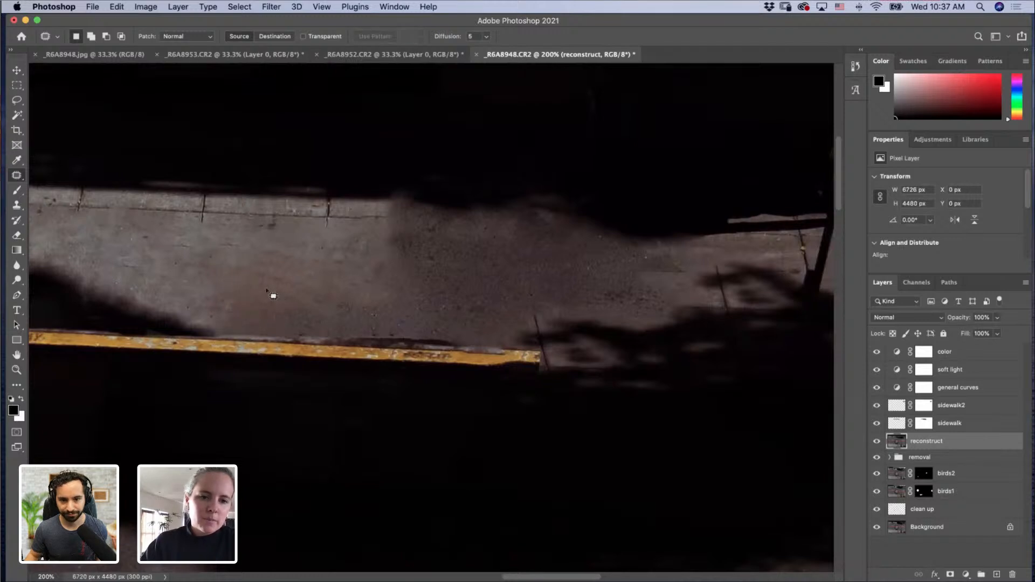
Step: Even out the middle of the brownish sidewalk discoloration with several small pavement patches
mouse_move(275, 286)
left_mouse_down()
mouse_move(301, 295)
mouse_move(286, 311)
left_mouse_up()
key("super+d")
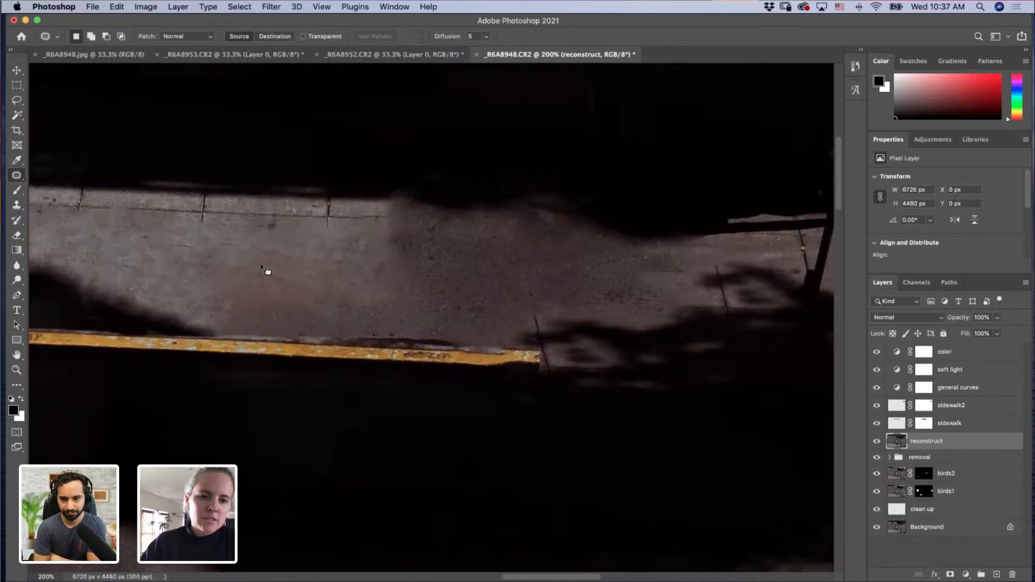
left_click_drag(281, 276, 271, 250)
key("super+d")
left_click_drag(271, 256, 299, 237)
key("super+d")
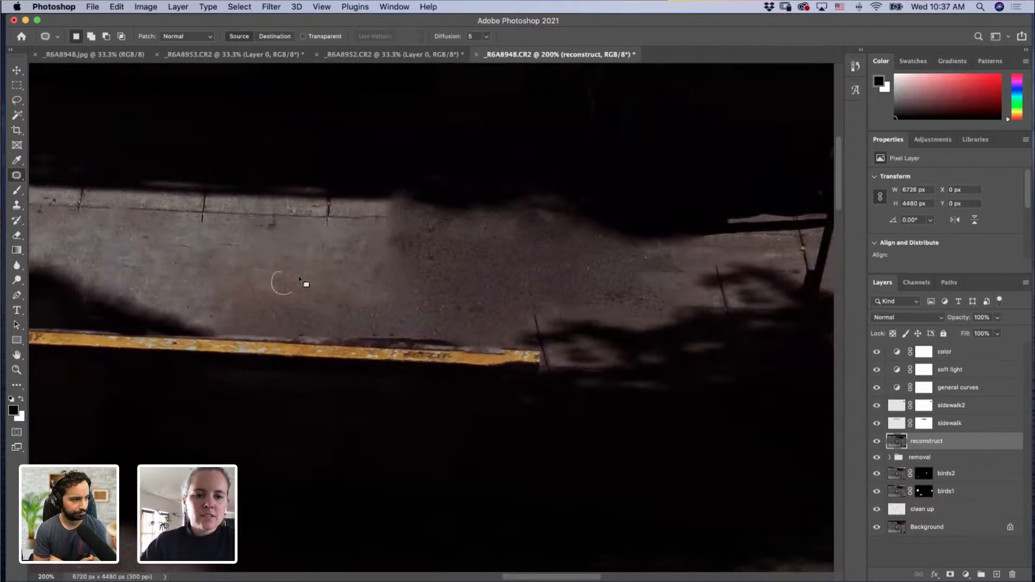
left_click_drag(300, 278, 283, 271)
key("super+d")
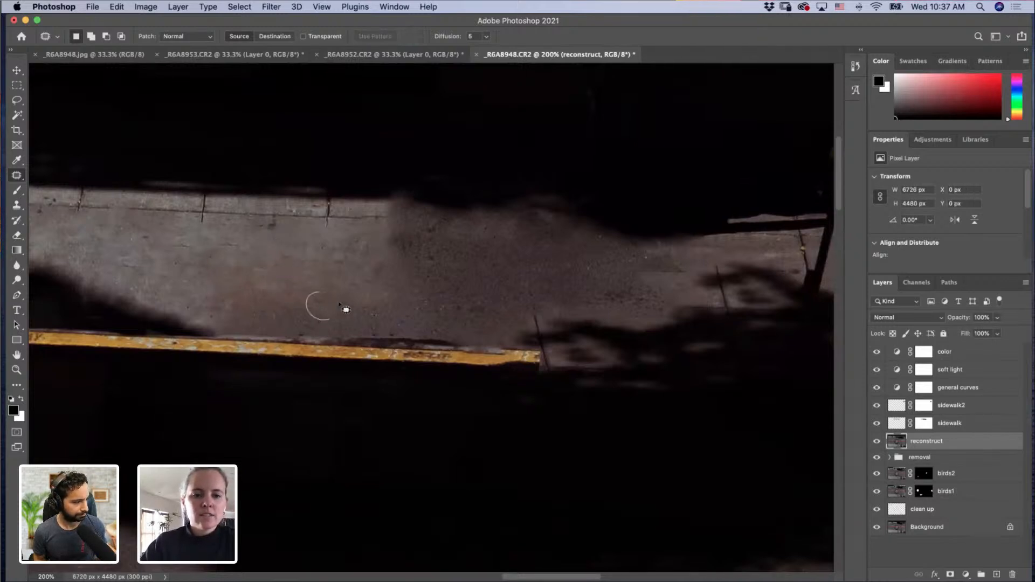
Step: Patch the transition between the lighter sidewalk and the darker pavement to blend the two tones
left_click_drag(340, 303, 322, 294)
left_click_drag(329, 306, 356, 319)
key("super+d")
mouse_move(360, 274)
left_mouse_down()
mouse_move(346, 306)
mouse_move(395, 296)
mouse_move(366, 278)
left_mouse_up()
left_click_drag(388, 301, 443, 302)
key("super+d")
left_click_drag(362, 251, 378, 238)
left_click_drag(385, 253, 412, 266)
key("super+d")
Step: Patch out the small white paint mark on the sidewalk beyond the tree shadow using adjacent pavement
left_click_drag(492, 303, 318, 292)
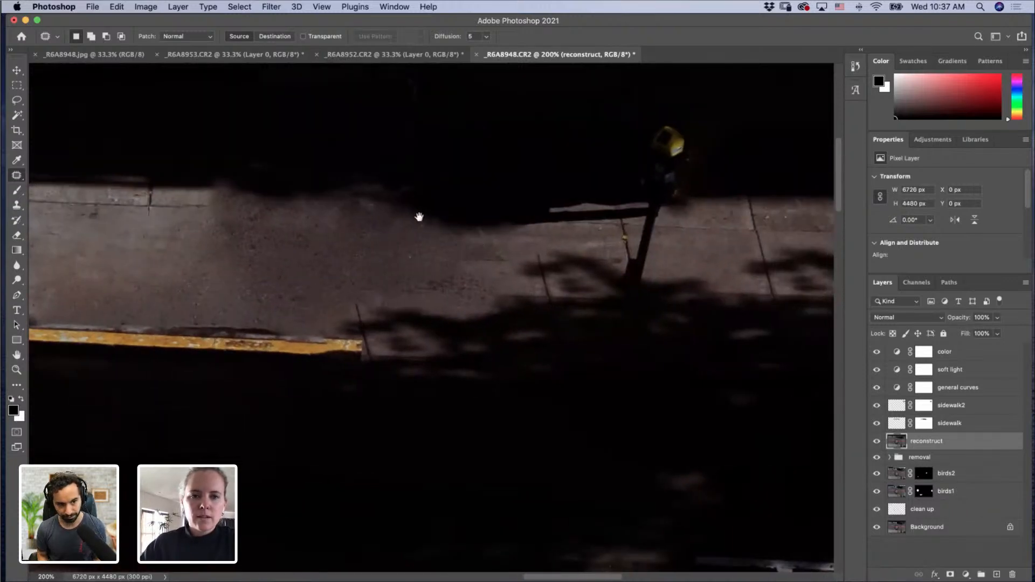
left_click_drag(418, 217, 377, 321)
left_click_drag(486, 401, 381, 257)
left_click_drag(480, 346, 350, 142)
left_click_drag(627, 265, 440, 381)
left_click_drag(522, 318, 394, 365)
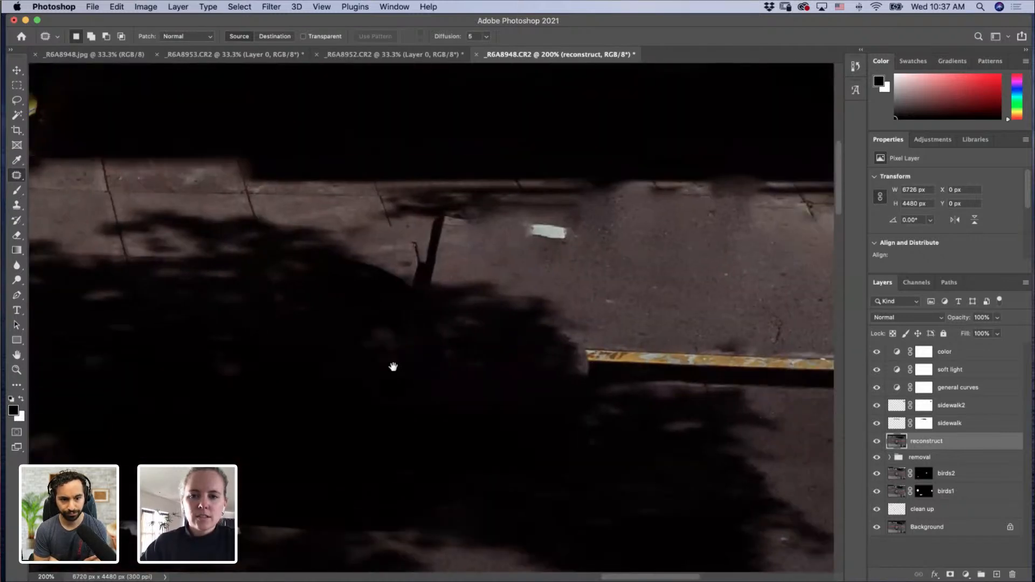
mouse_move(532, 245)
left_mouse_down()
mouse_move(544, 212)
mouse_move(572, 273)
left_mouse_up()
key("super+d")
Step: Patch out the thin dark post and its top on the sidewalk above the tree shadow with surrounding pavement
mouse_move(467, 208)
left_mouse_down()
mouse_move(442, 206)
mouse_move(483, 223)
mouse_move(463, 204)
mouse_move(424, 231)
mouse_move(436, 214)
mouse_move(488, 248)
left_mouse_up()
key("super+d")
key("super+d")
mouse_move(420, 247)
left_mouse_down()
mouse_move(460, 247)
mouse_move(432, 236)
left_mouse_up()
mouse_move(437, 246)
left_mouse_down()
mouse_move(484, 253)
mouse_move(416, 280)
mouse_move(431, 245)
mouse_move(459, 236)
mouse_move(406, 250)
mouse_move(419, 228)
mouse_move(485, 246)
left_mouse_up()
key("super+d")
key("super+d")
key("super+d")
Step: Patch the cut end of the yellow curb into the tree shadow and smooth a spot inside the shadow below it
scroll(476, 245, "right", 5)
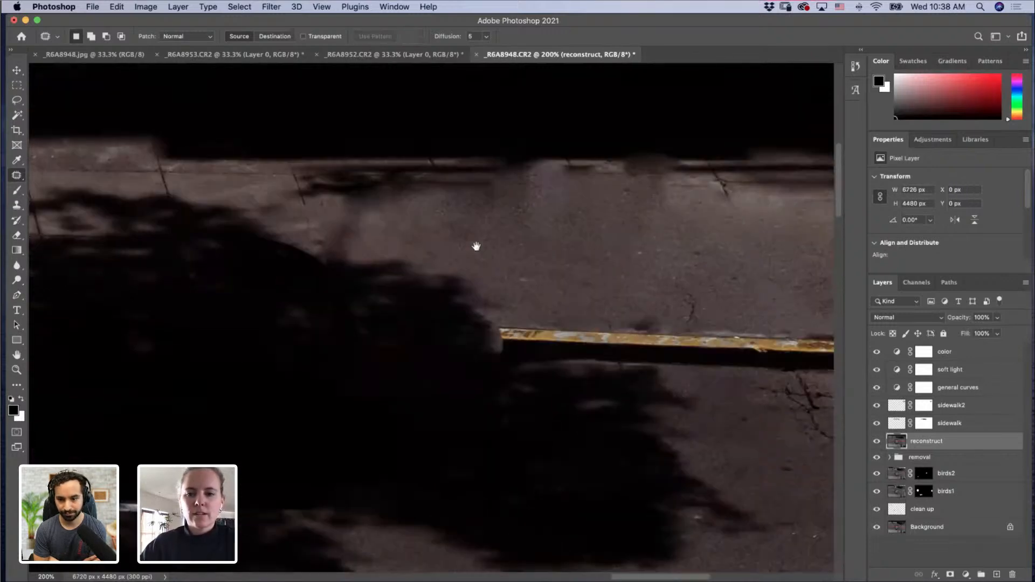
mouse_move(435, 328)
left_mouse_down()
mouse_move(416, 344)
mouse_move(455, 323)
mouse_move(433, 317)
mouse_move(398, 377)
left_mouse_up()
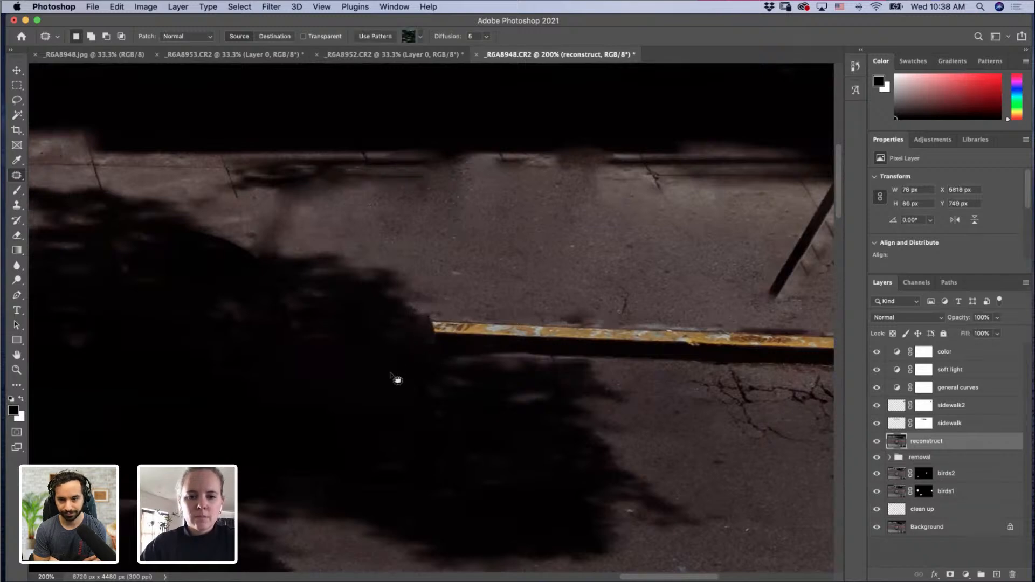
key("super+d")
left_click_drag(432, 323, 445, 289)
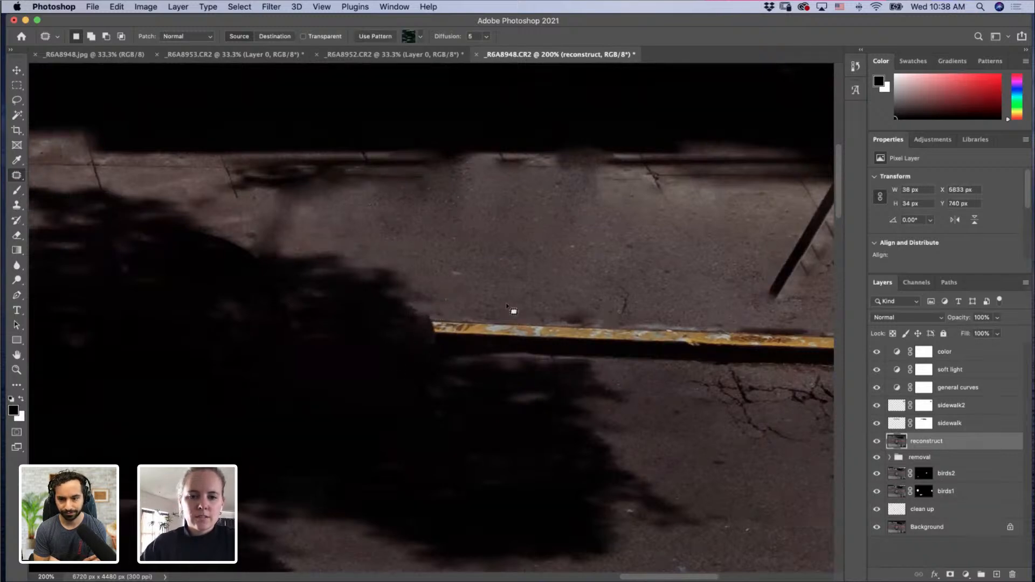
key("super+d")
left_click_drag(493, 417, 501, 422)
left_click_drag(501, 427, 524, 462)
key("super+d")
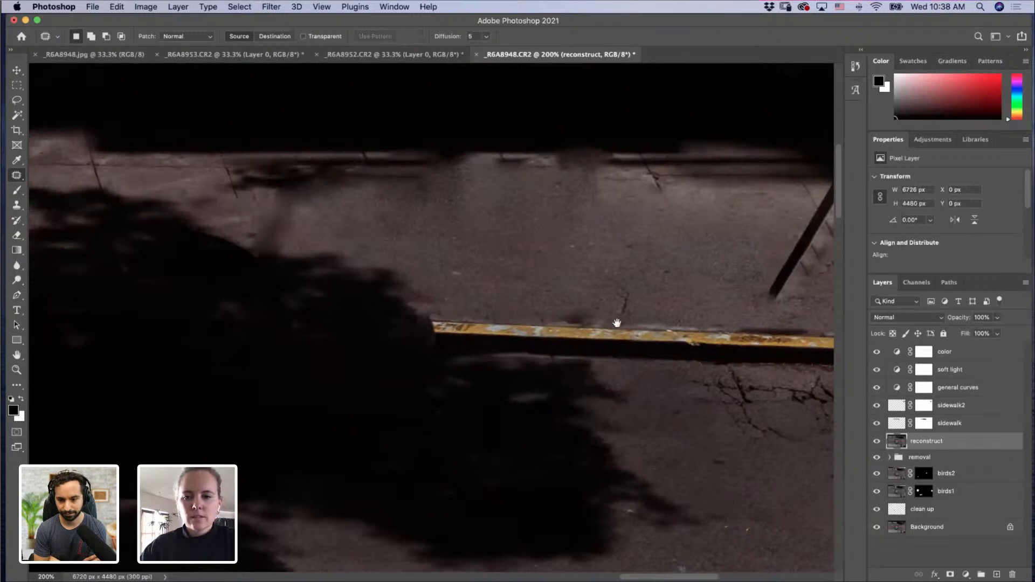
Step: Clone clean pavement over the uneven streaks on the far sidewalk above the yellow curb
left_click_drag(617, 323, 431, 353)
left_click_drag(506, 315, 420, 346)
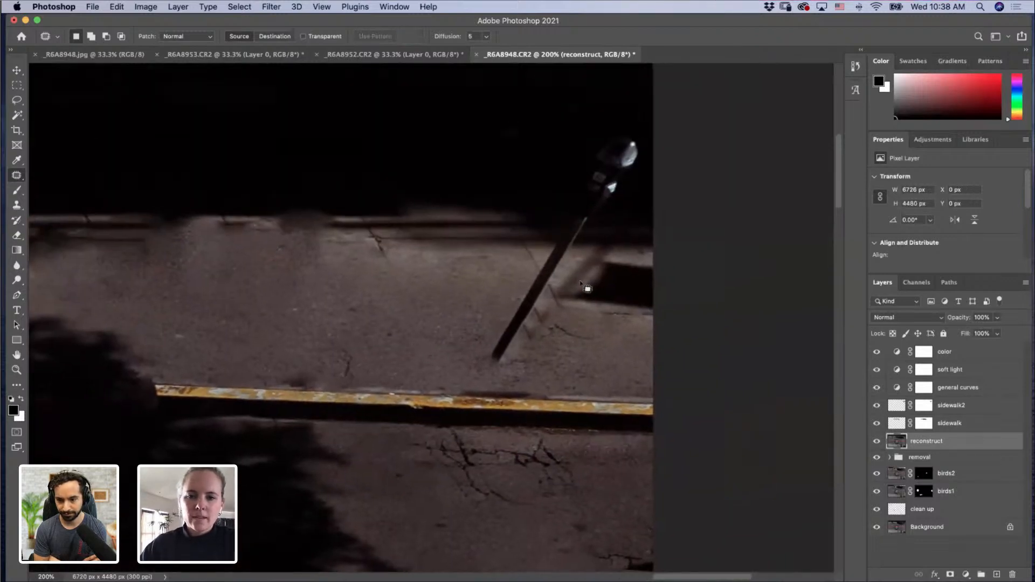
left_click_drag(490, 348, 453, 357)
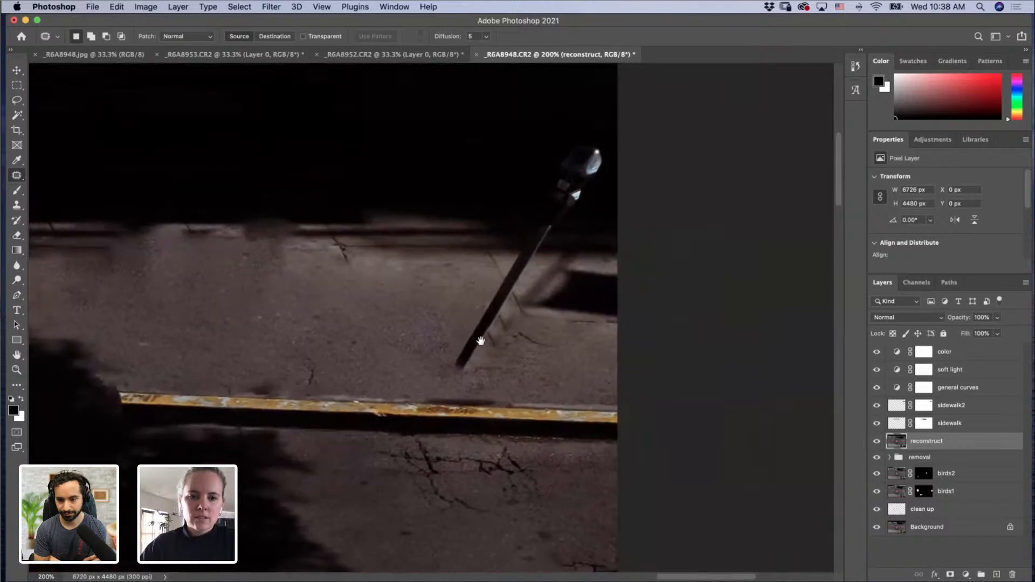
left_click_drag(200, 255, 362, 264)
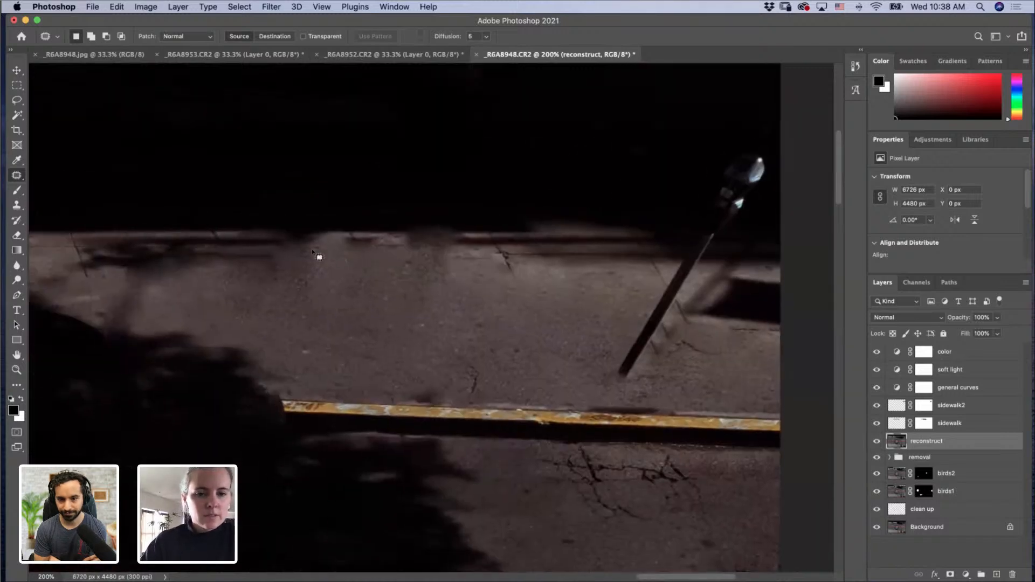
left_click(17, 206)
left_click_drag(257, 269, 264, 270)
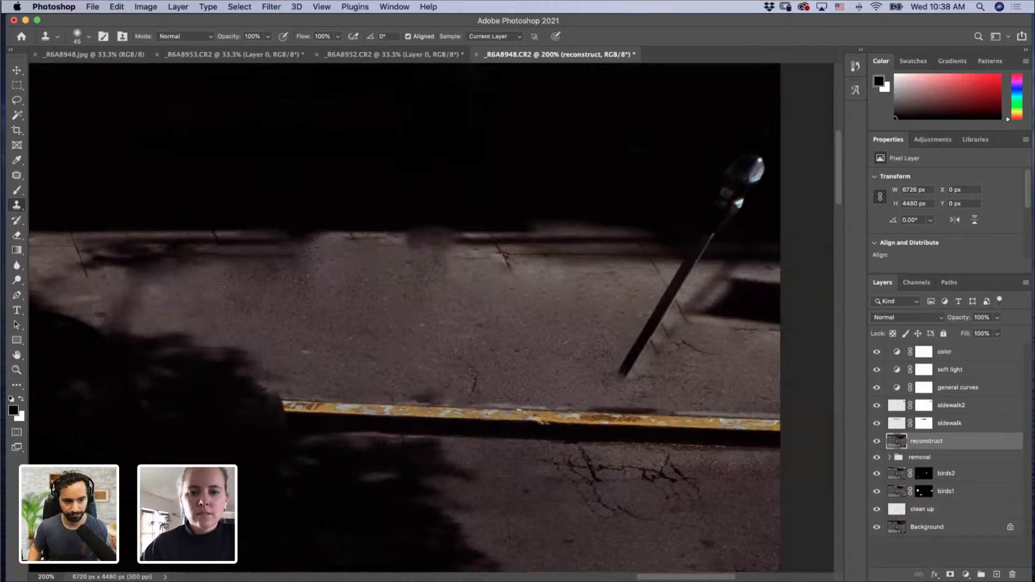
left_click_drag(631, 352, 571, 329)
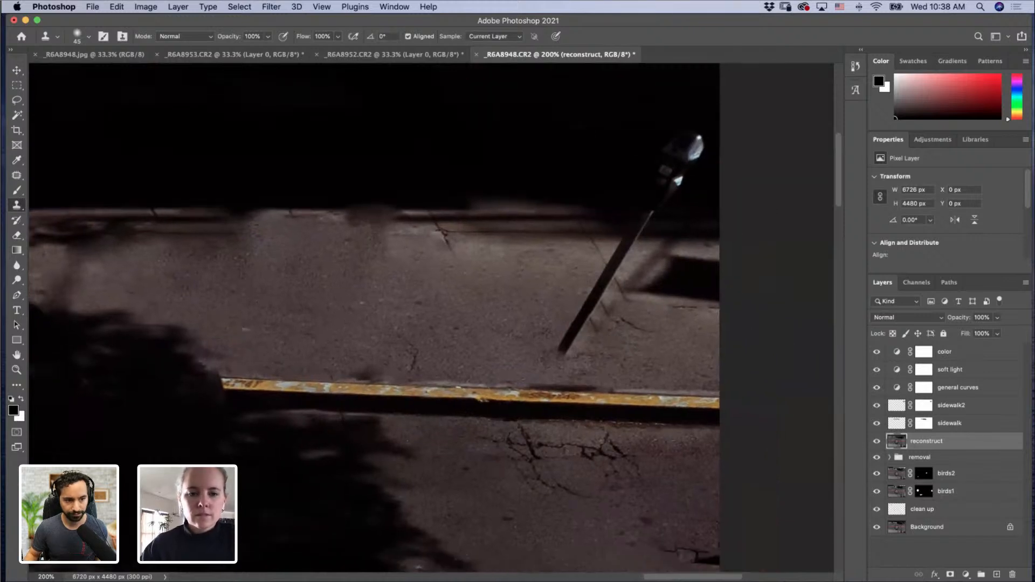
left_click_drag(332, 341, 326, 341)
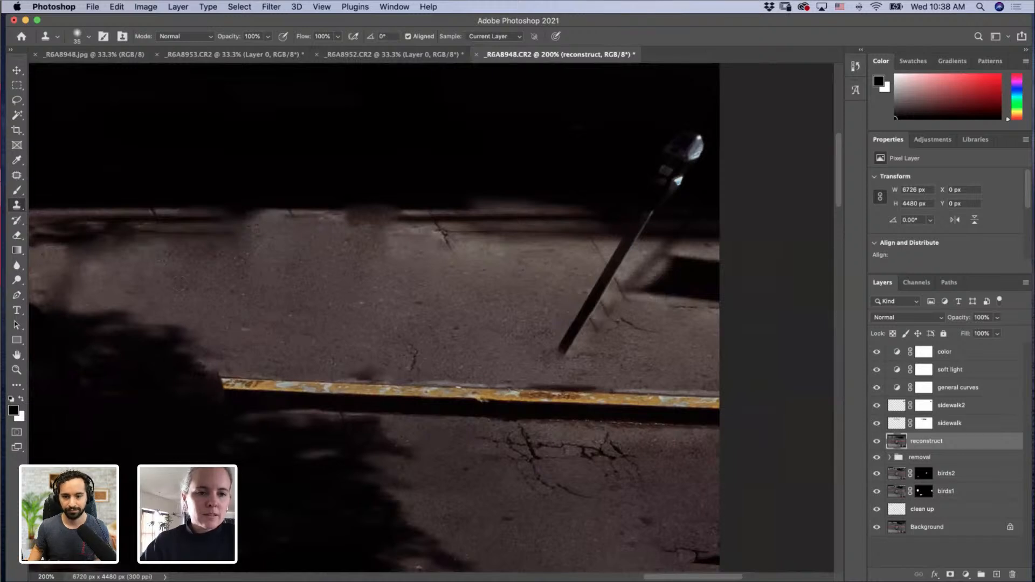
Step: Lasso the tilted parking meter at the far right of the sidewalk and remove it with Content-Aware Fill, output to a new layer
left_click(16, 176)
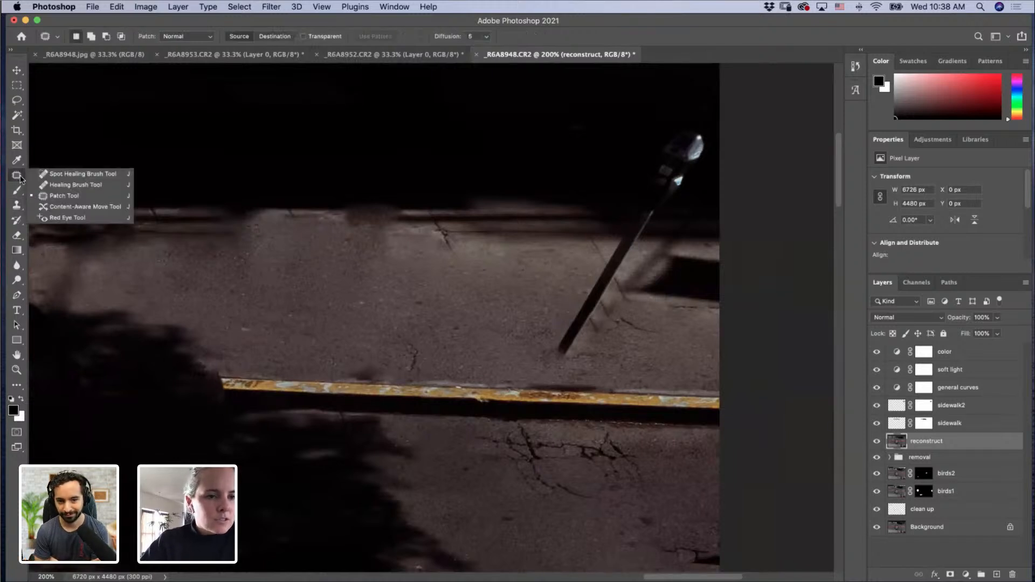
left_click(386, 284)
key("z")
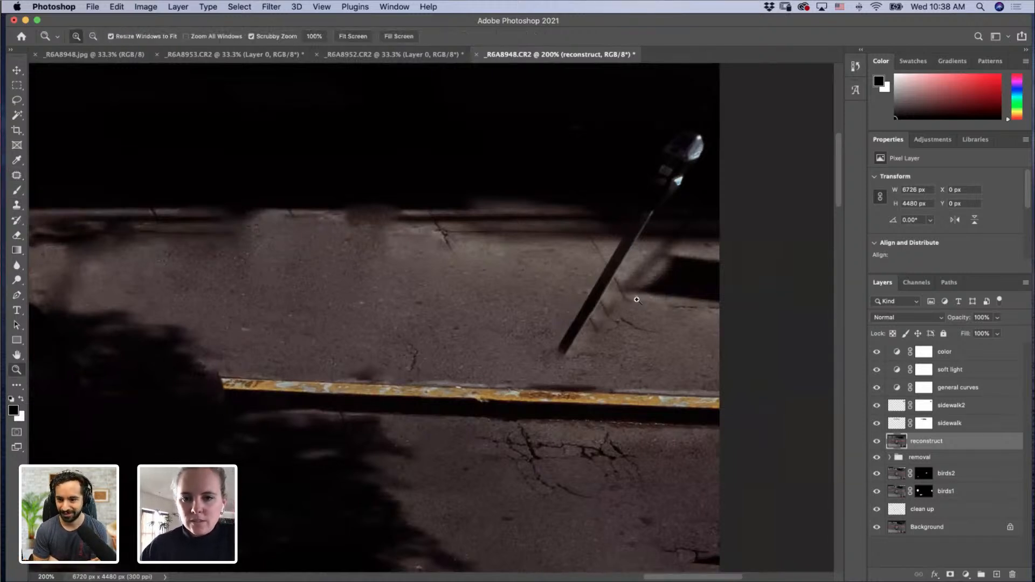
left_click(637, 302, "alt")
left_click(639, 305, "alt")
left_click(642, 307, "alt")
left_click(640, 312, "alt")
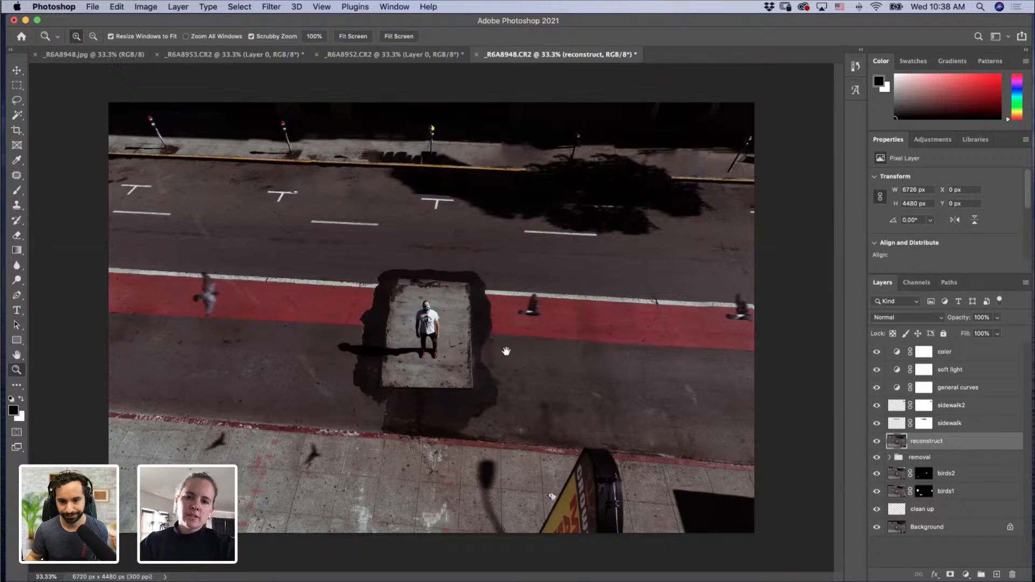
left_click(747, 165)
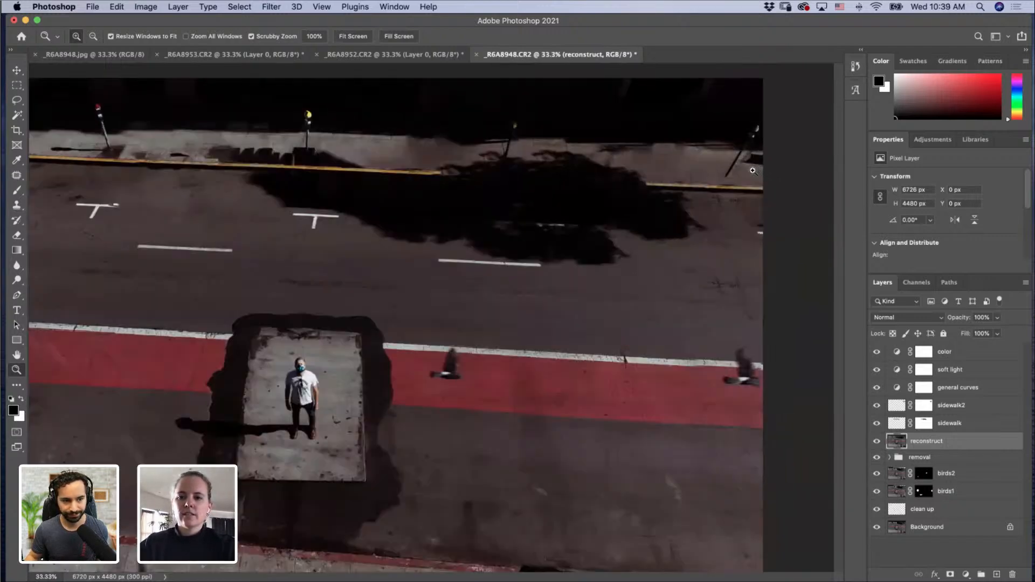
left_click_drag(746, 173, 688, 223)
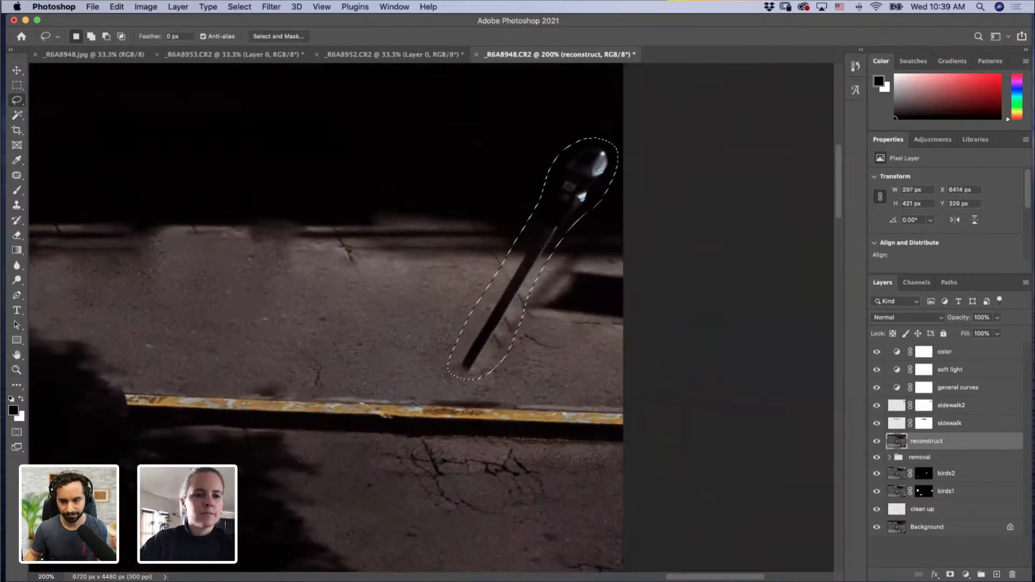
left_click(117, 6)
left_click(149, 213)
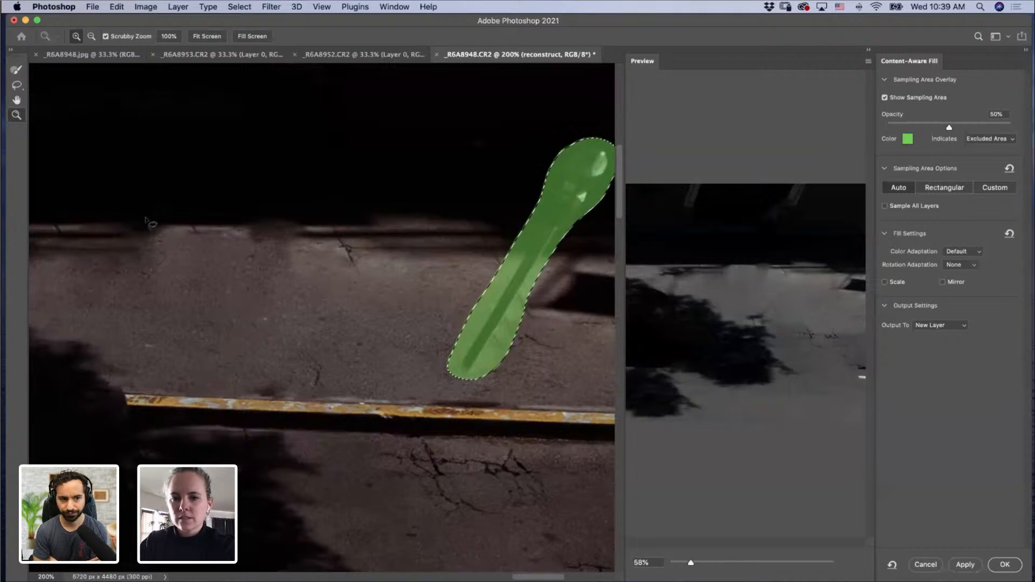
key("Return")
key("ctrl+d")
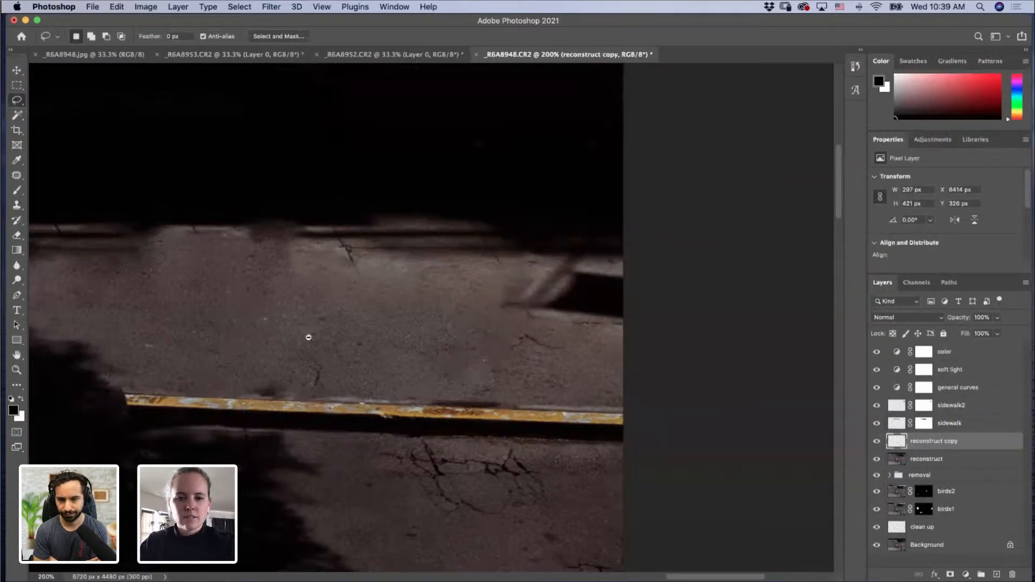
key("z")
left_click_drag(308, 337, 262, 355)
left_click(272, 351, "alt")
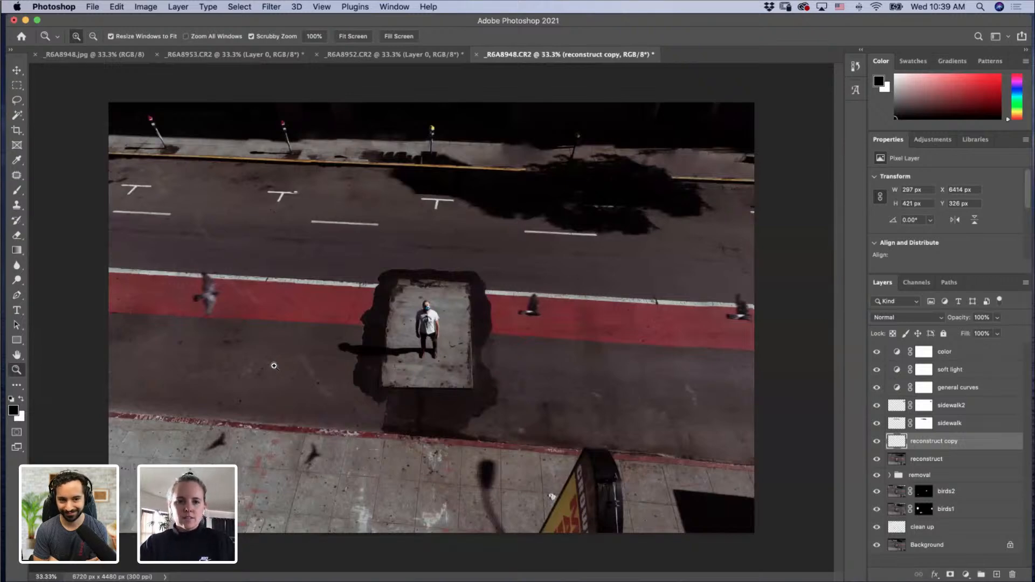
left_click(274, 366)
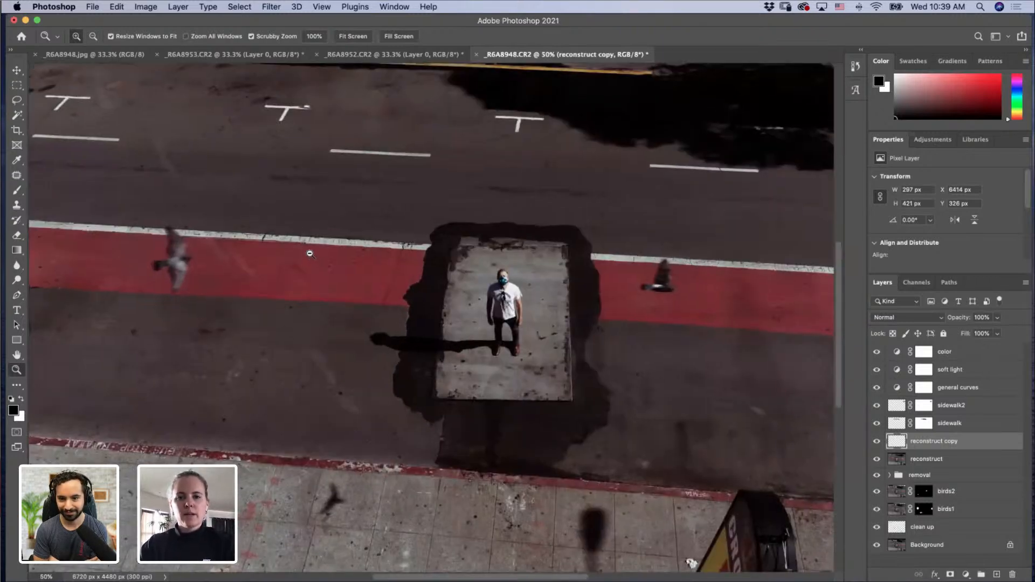
left_click(309, 254, "alt")
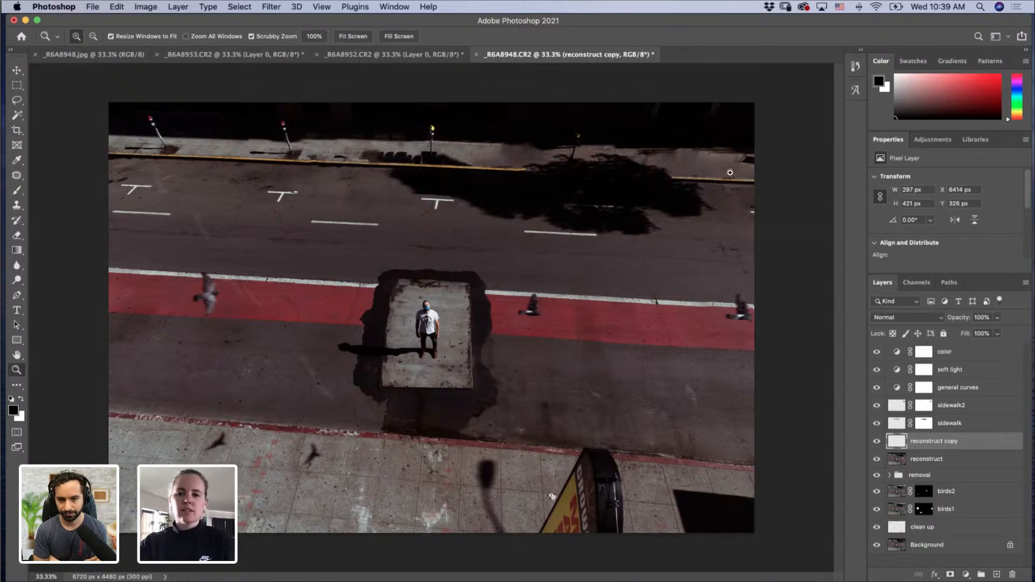
Step: Copy a rectangular section of the far sidewalk around the leftmost parking meter from the reconstruct layer to a new layer
left_click(931, 463)
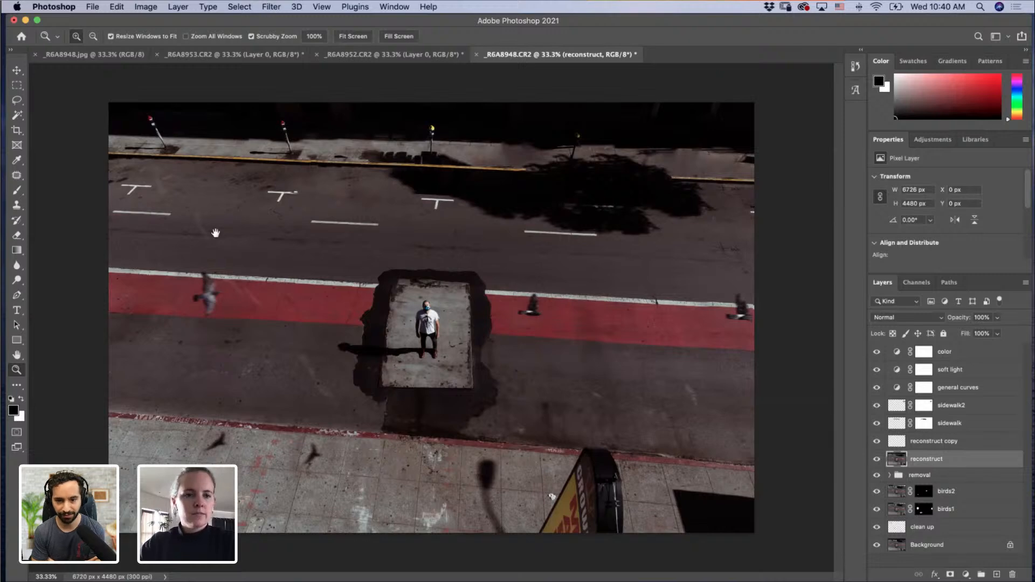
left_click(162, 134)
scroll(103, 121, "up", 4)
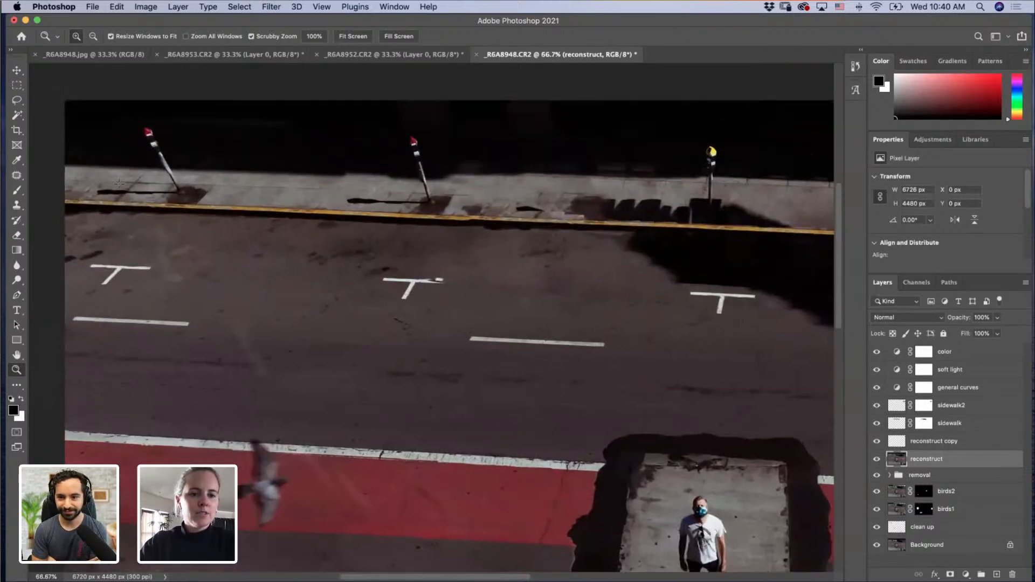
key("m")
left_click_drag(106, 171, 451, 339)
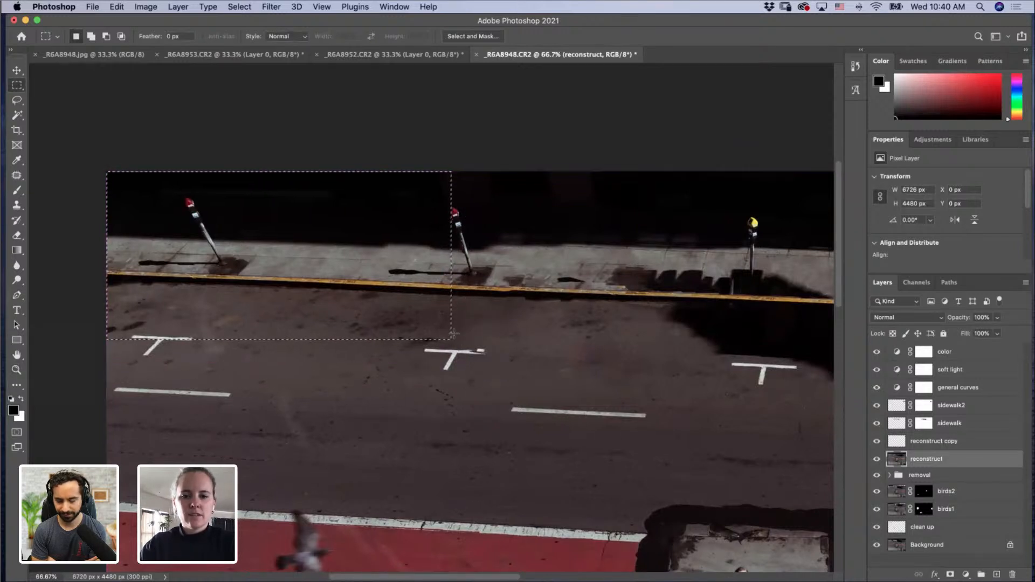
key("ctrl+j")
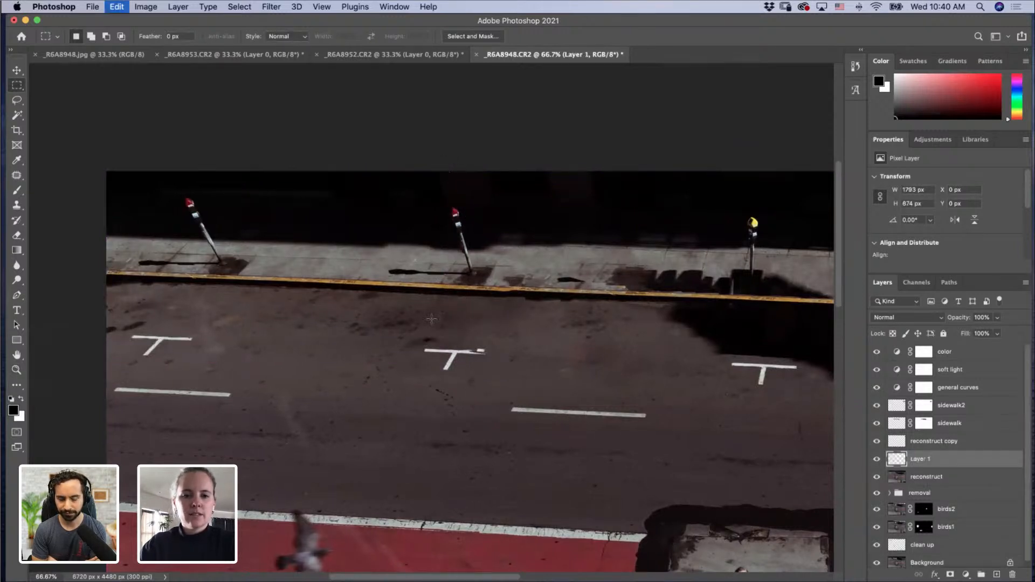
Step: Move the copied section over the sidewalk between the second and yellow meters and place its layer above sidewalk2
key("v")
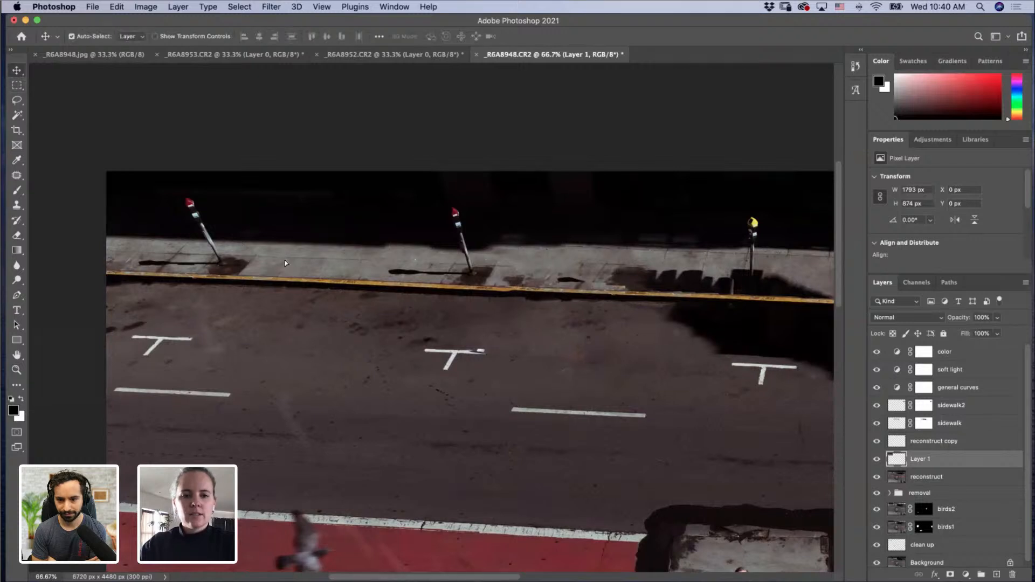
left_click_drag(286, 260, 583, 274)
left_click_drag(796, 369, 795, 369)
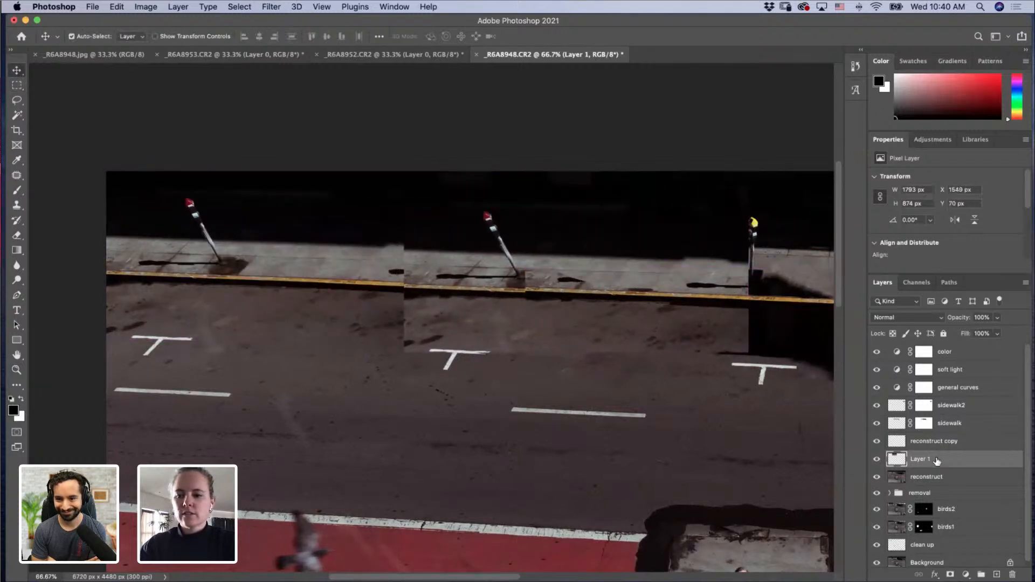
left_click_drag(938, 459, 937, 404)
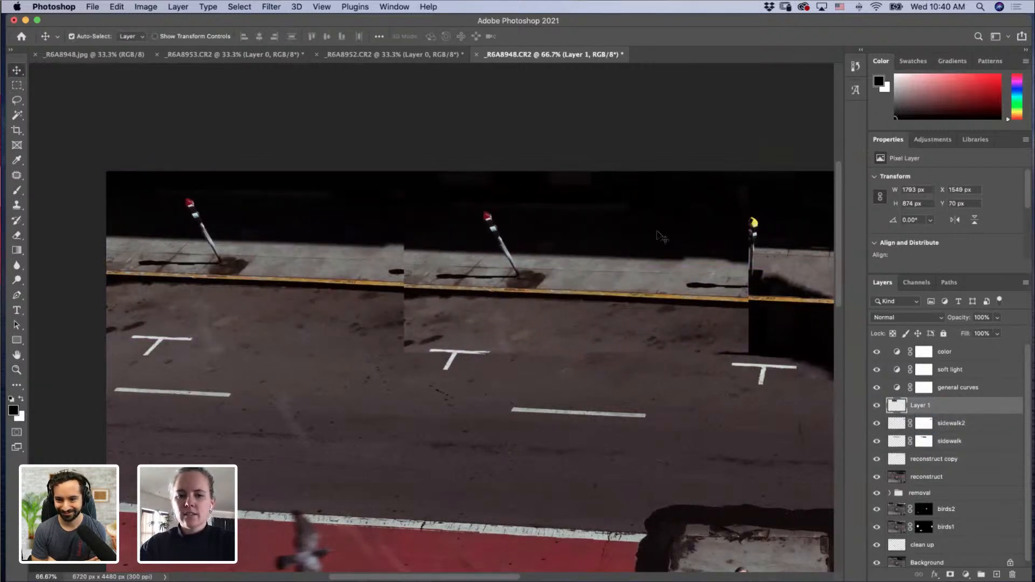
Step: Lower Layer 1's opacity to 78% and align its curb with the original yellow curb beneath
left_click_drag(585, 299, 595, 283)
left_click_drag(962, 318, 950, 320)
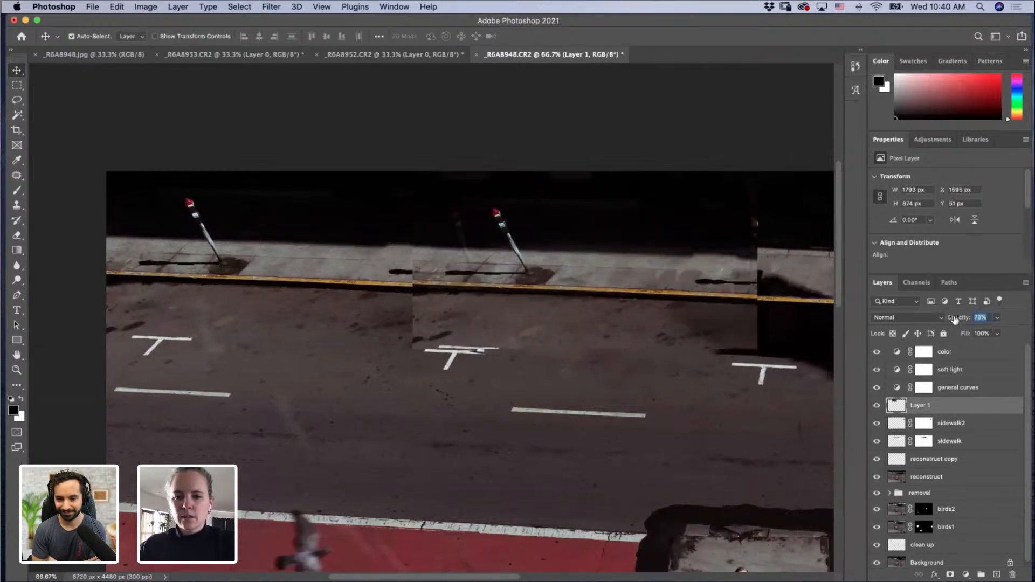
left_click_drag(607, 326, 608, 325)
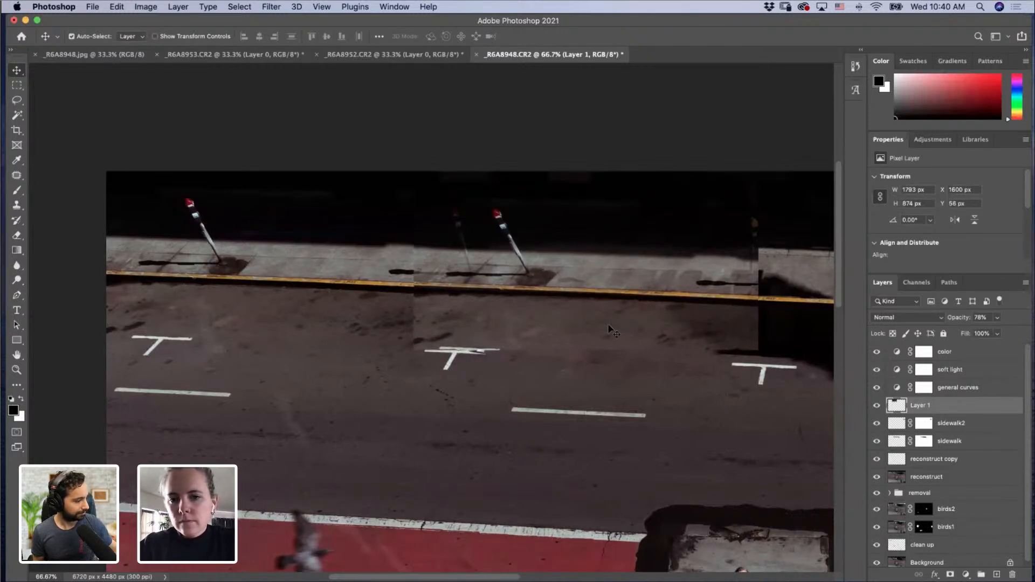
key("Down")
key("Down")
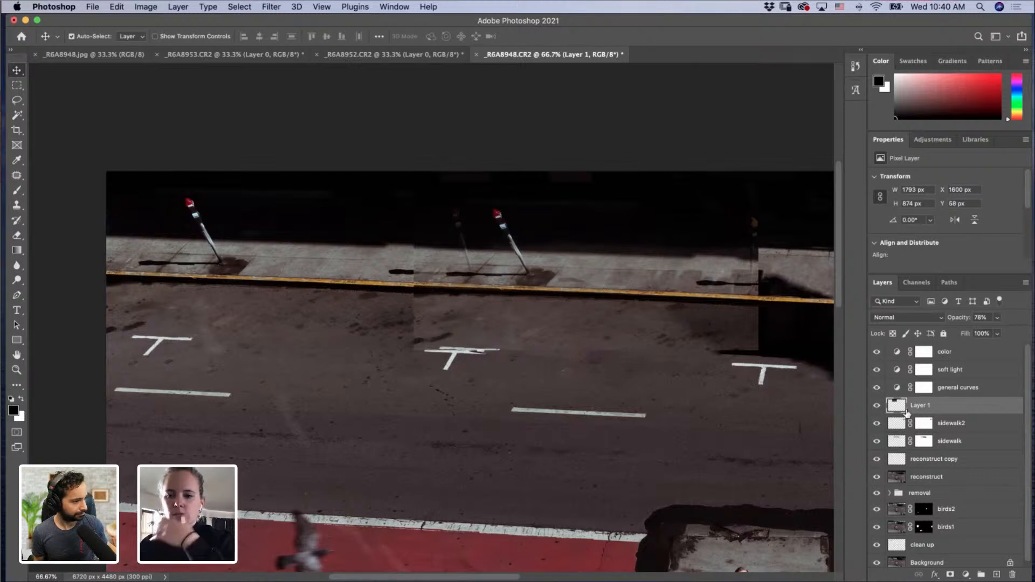
Step: Shift the copied section further along the curb towards the yellow meter and restore Layer 1's opacity to 100%
left_click(877, 405)
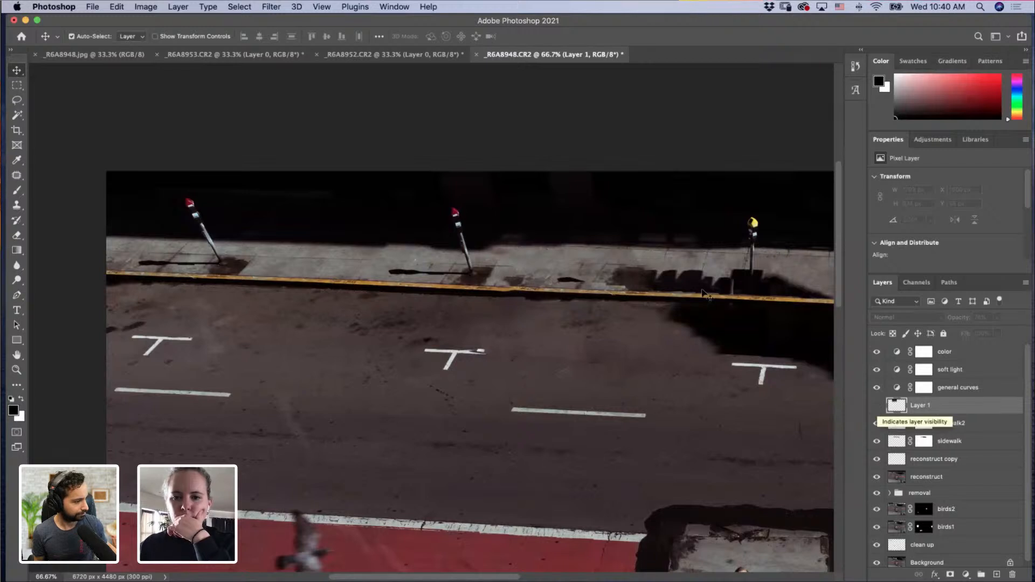
left_click(877, 406)
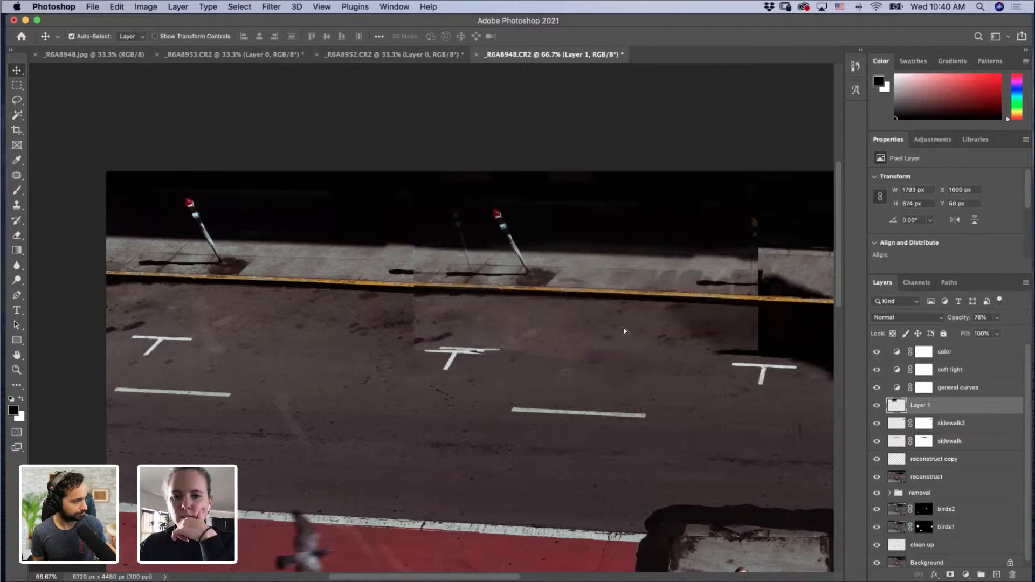
left_click_drag(624, 331, 653, 328)
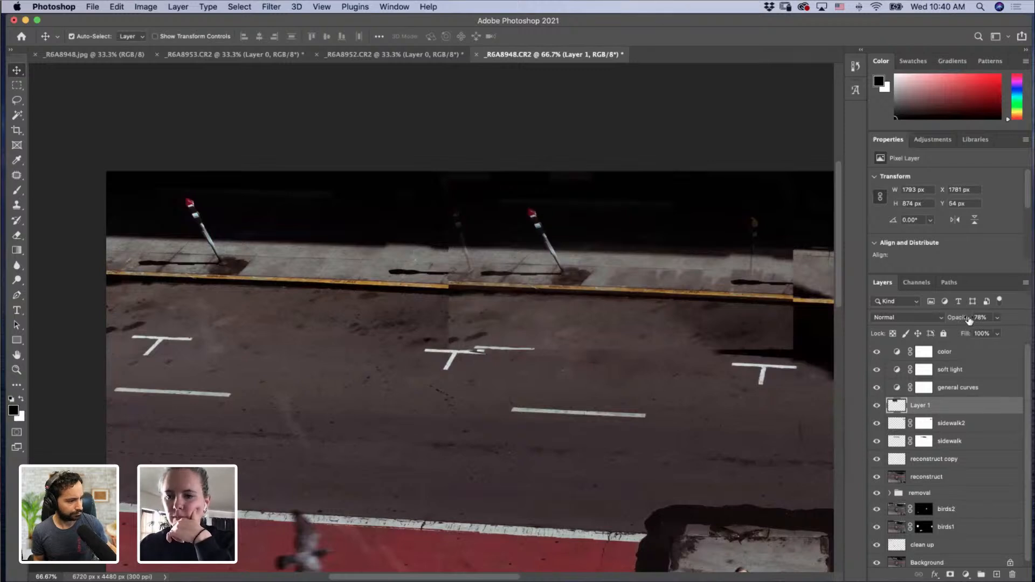
left_click_drag(966, 320, 1012, 323)
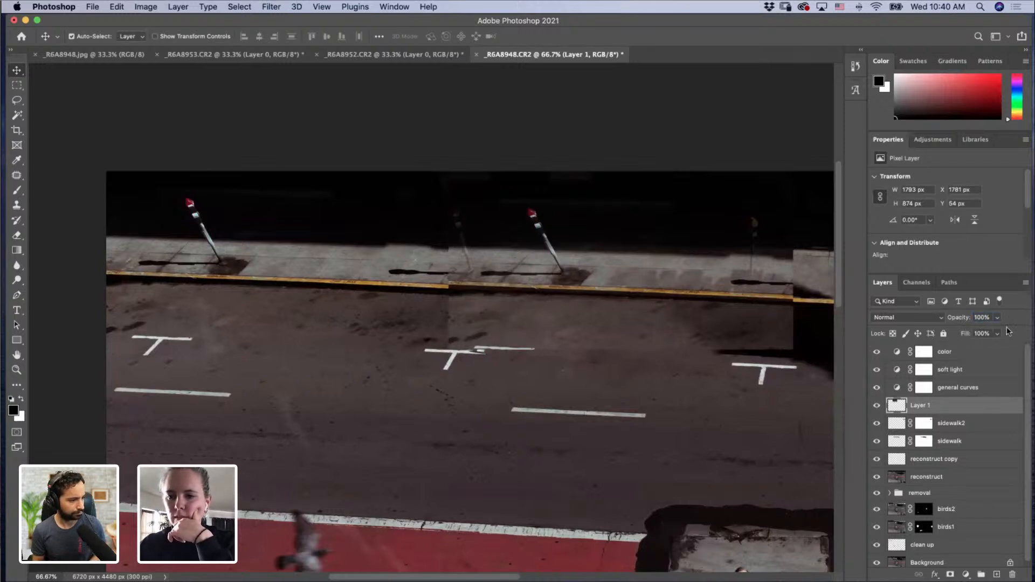
Step: Add an inverted black mask to Layer 1 and paint white to cover the jagged shadow beside the yellow meter with clean sidewalk
left_click(951, 575)
key("super+i")
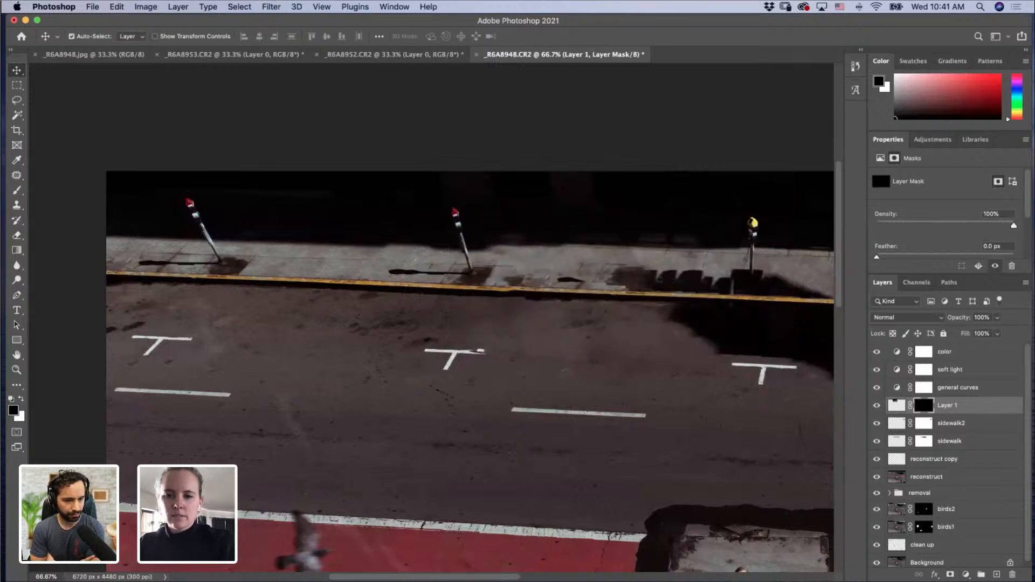
key("b")
key("x")
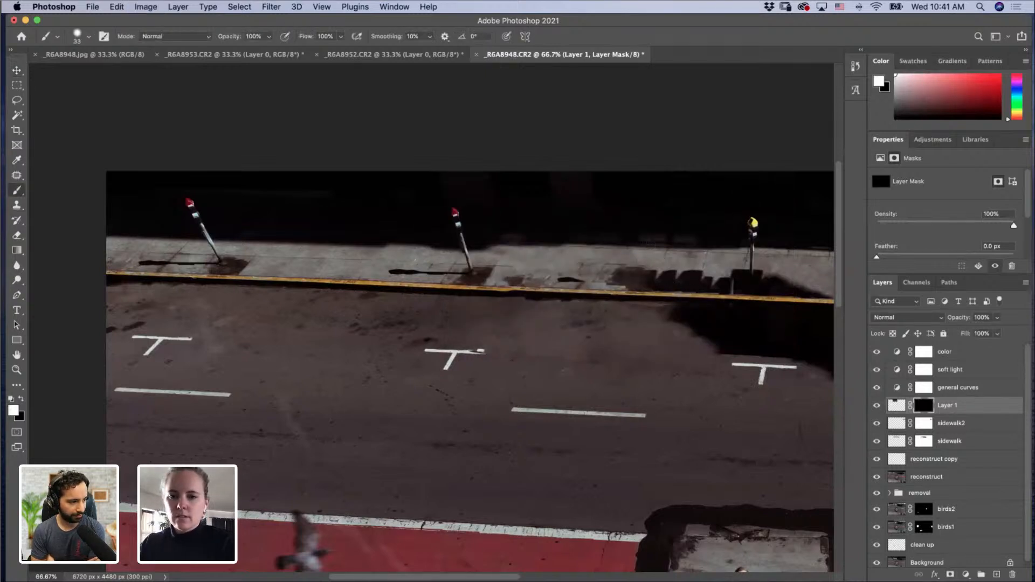
left_click_drag(647, 297, 660, 293)
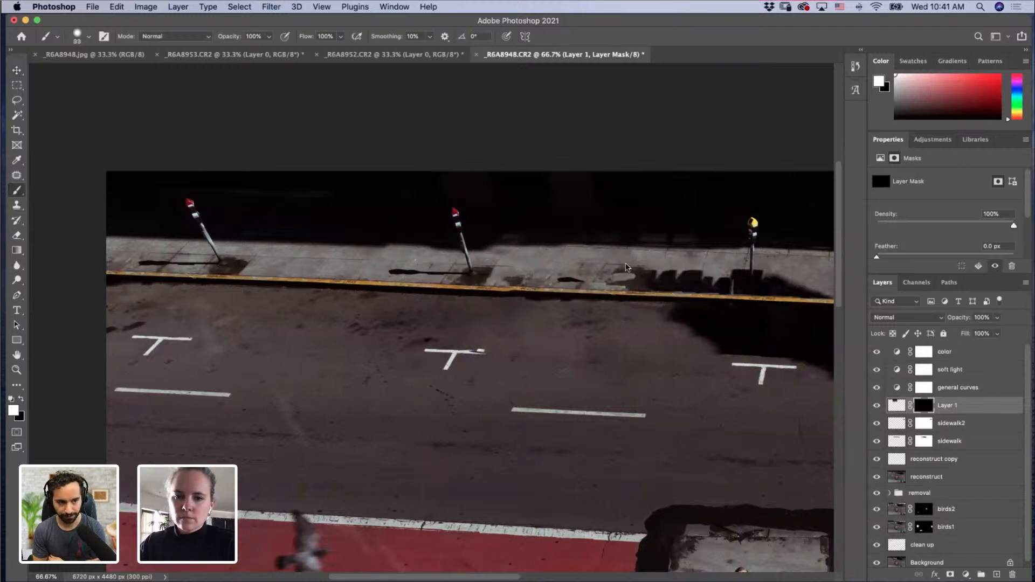
mouse_move(625, 272)
left_mouse_down()
mouse_move(639, 289)
mouse_move(731, 285)
left_mouse_up()
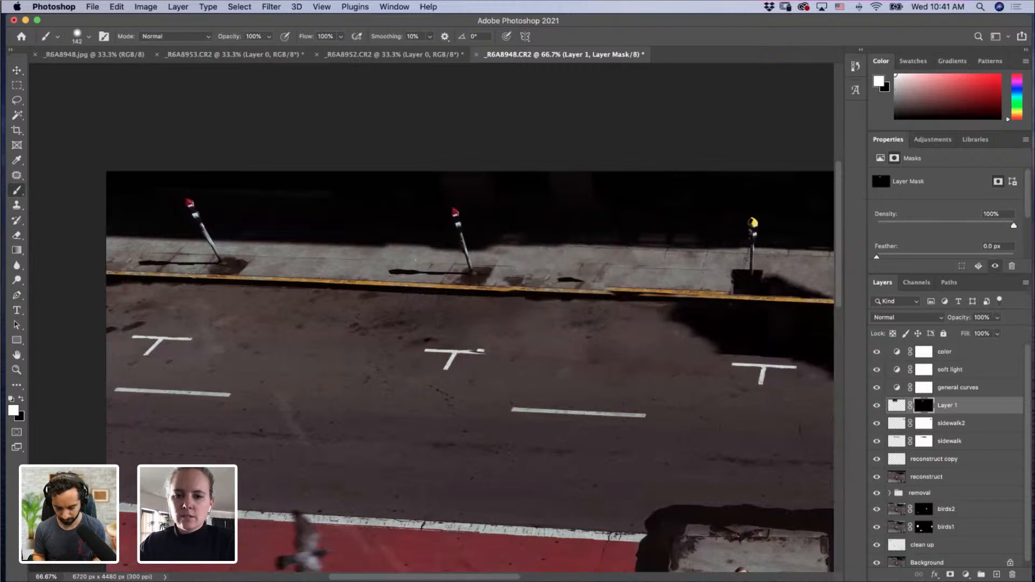
left_click_drag(671, 272, 655, 272)
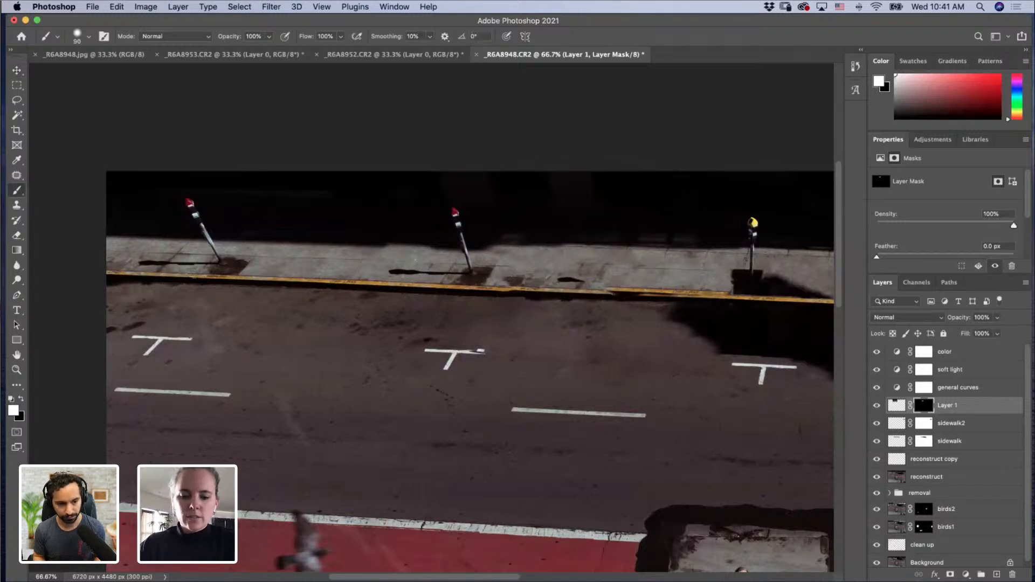
Step: Nudge Layer 1's copied section so its yellow curb lines up with the original curb between the second and yellow meters
key("v")
left_click_drag(657, 291, 659, 294)
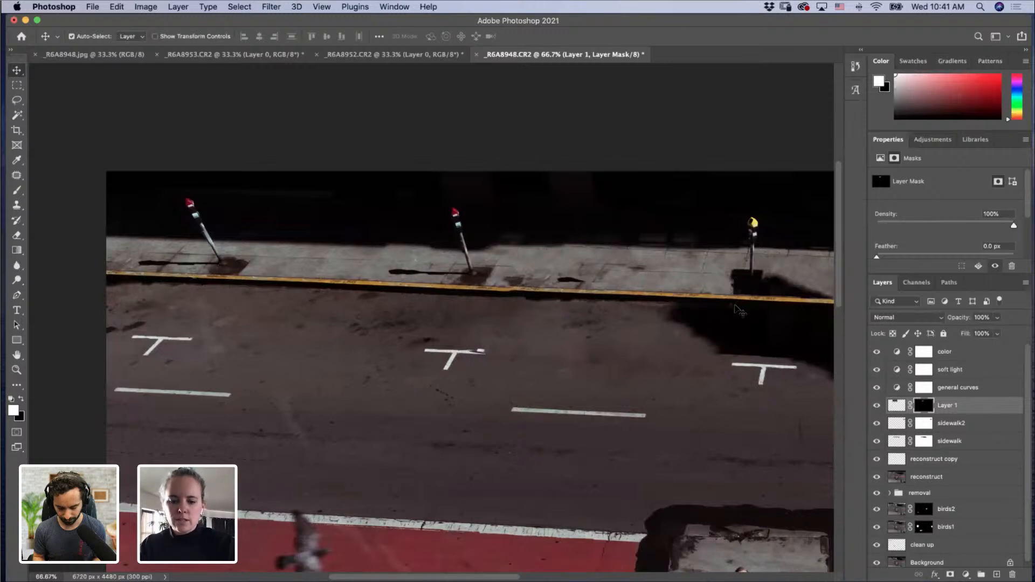
left_click(15, 175)
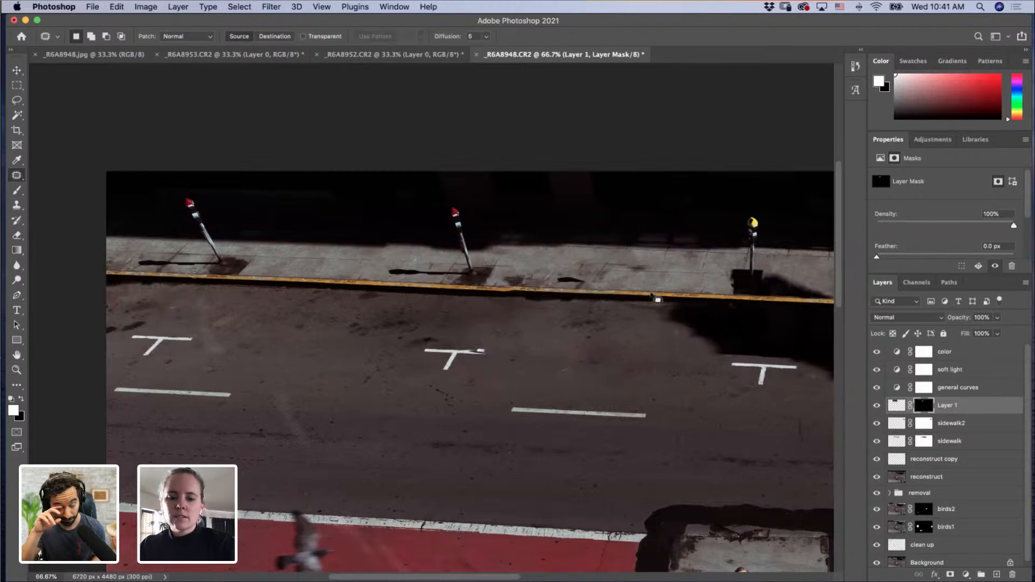
Step: Refine Layer 1's mask by painting white over the sidewalk between the meters and black around the small dark mark
key("b")
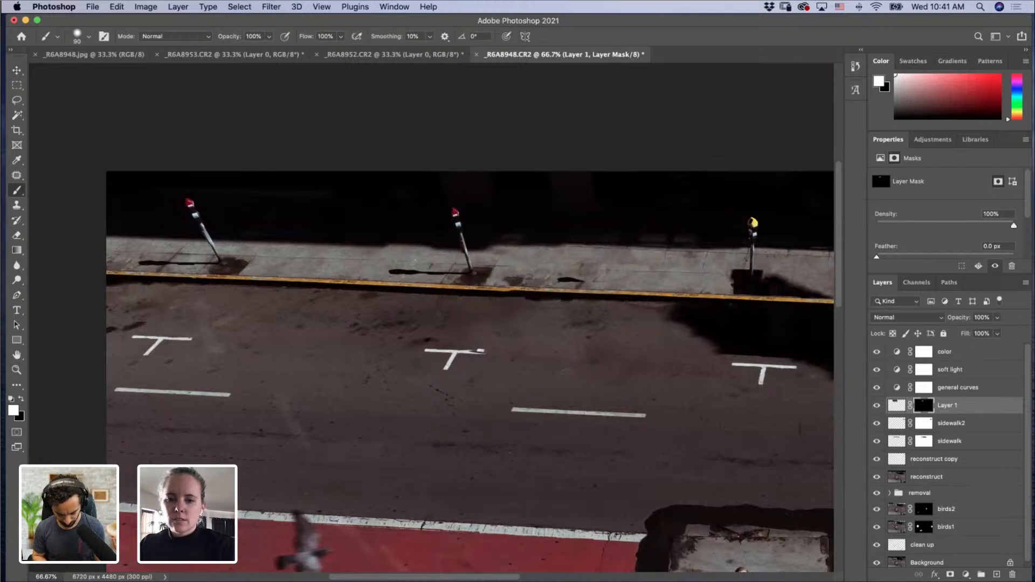
left_click_drag(633, 276, 639, 276)
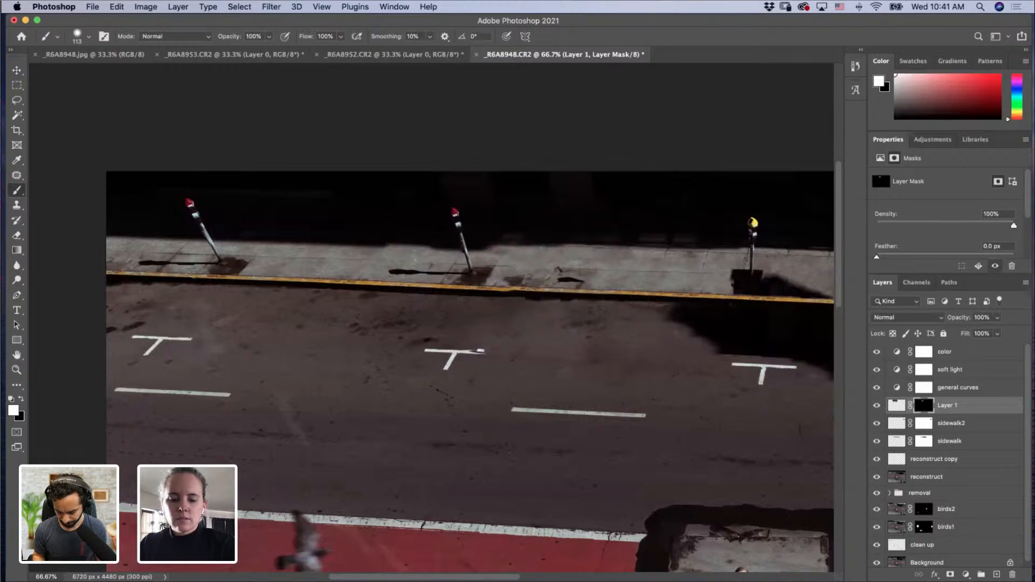
key("x")
left_click_drag(586, 273, 571, 274)
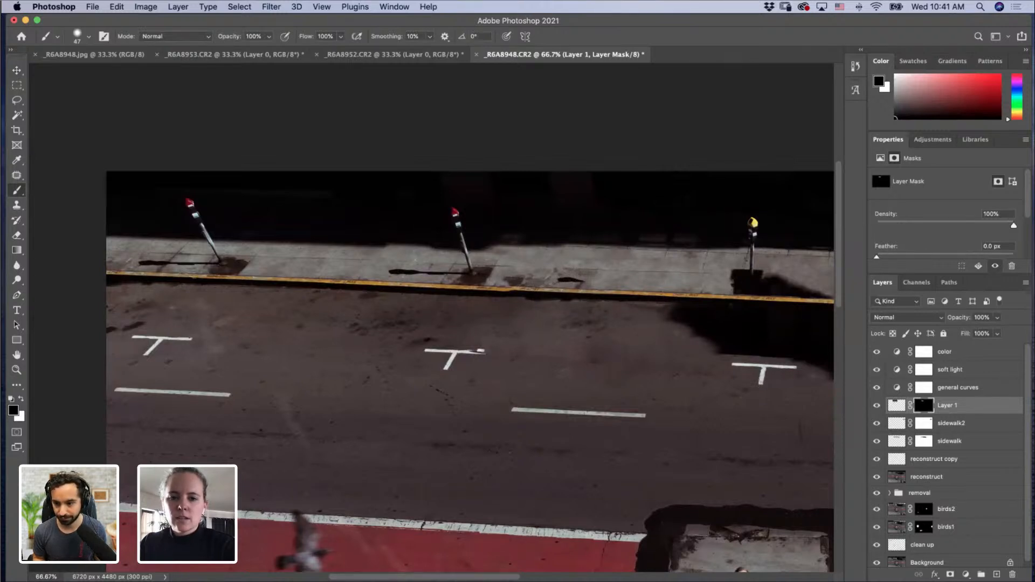
Step: Try to patch the small dark mark on the sidewalk between the second and yellow meters on the reconstruct layer
key("z")
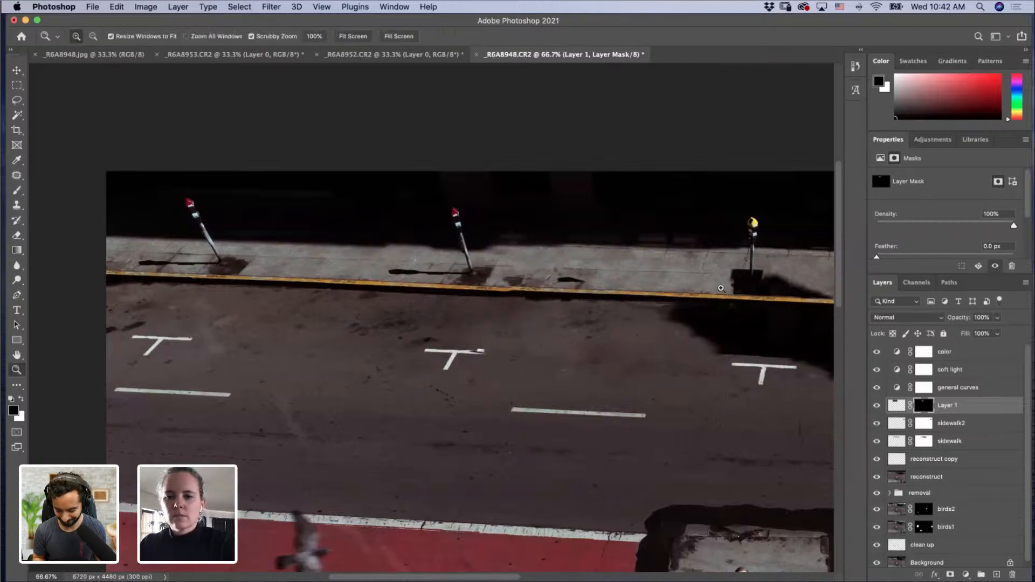
left_click(709, 304, "alt")
left_click(710, 305, "alt")
left_click(709, 304, "alt")
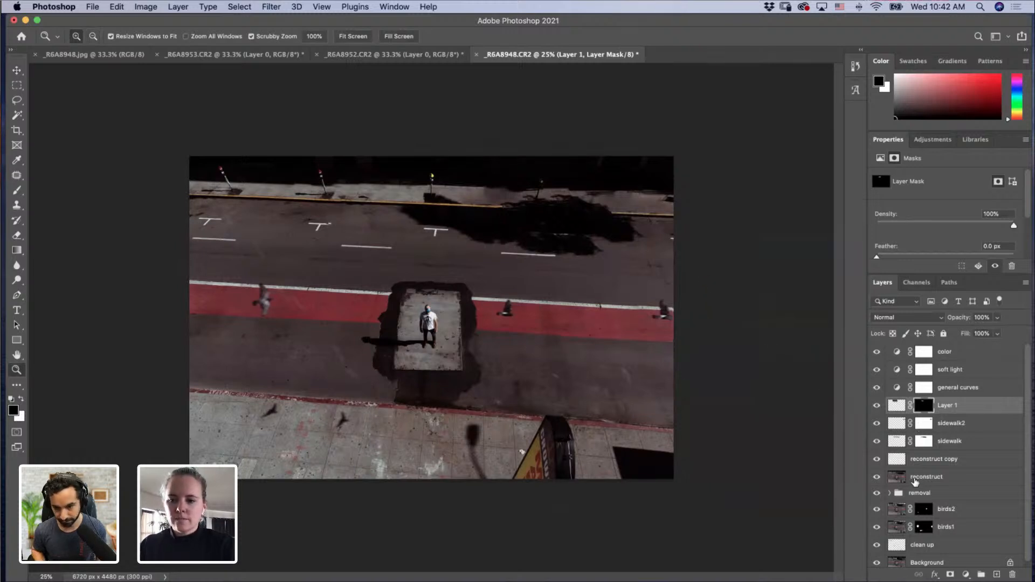
left_click(915, 478)
left_click(363, 205)
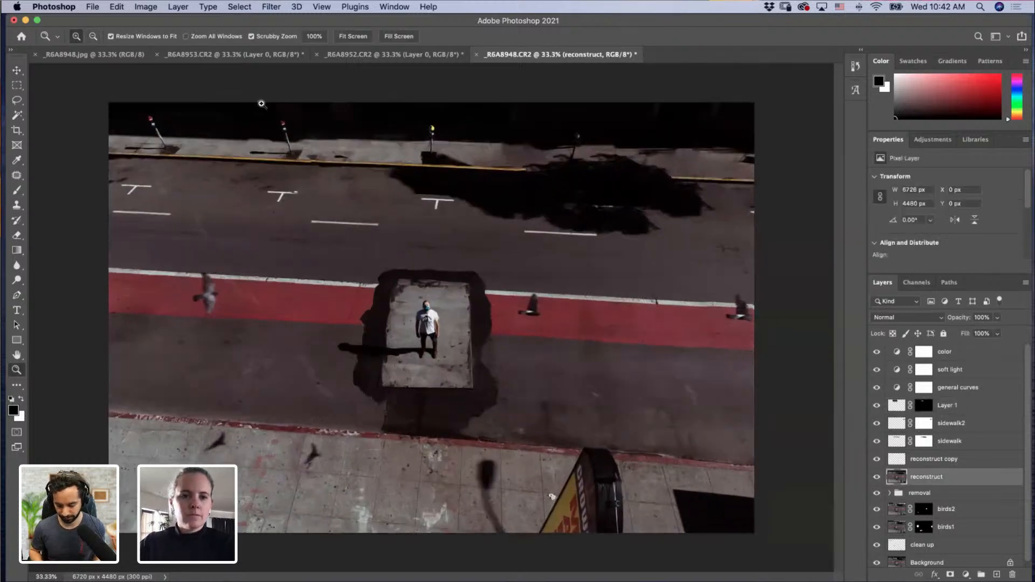
left_click(364, 203)
left_click(364, 202)
left_click(264, 110)
left_click(254, 102)
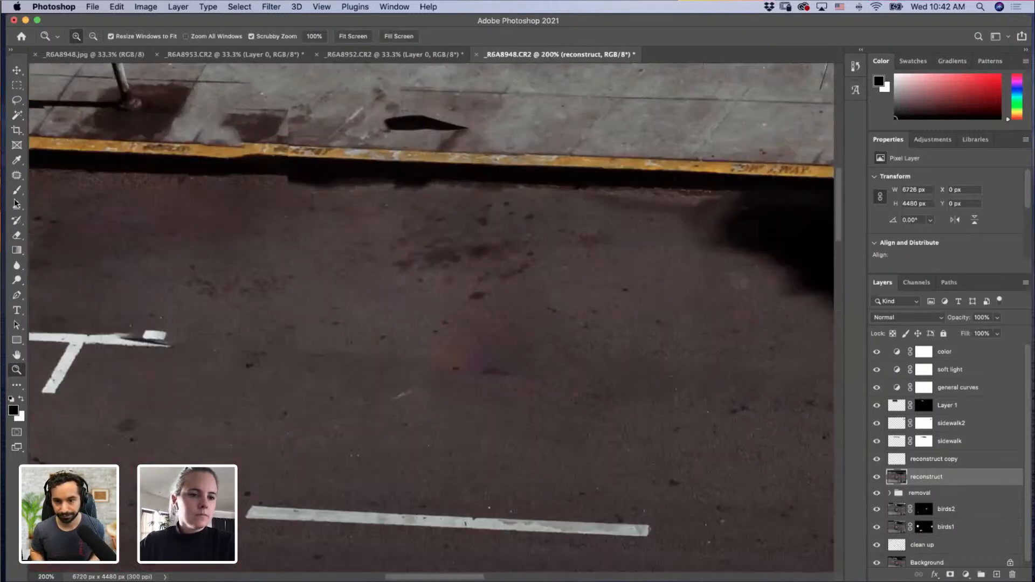
left_click(17, 177)
mouse_move(402, 108)
left_mouse_down()
mouse_move(380, 116)
mouse_move(385, 137)
mouse_move(478, 130)
mouse_move(453, 108)
mouse_move(402, 108)
left_mouse_up()
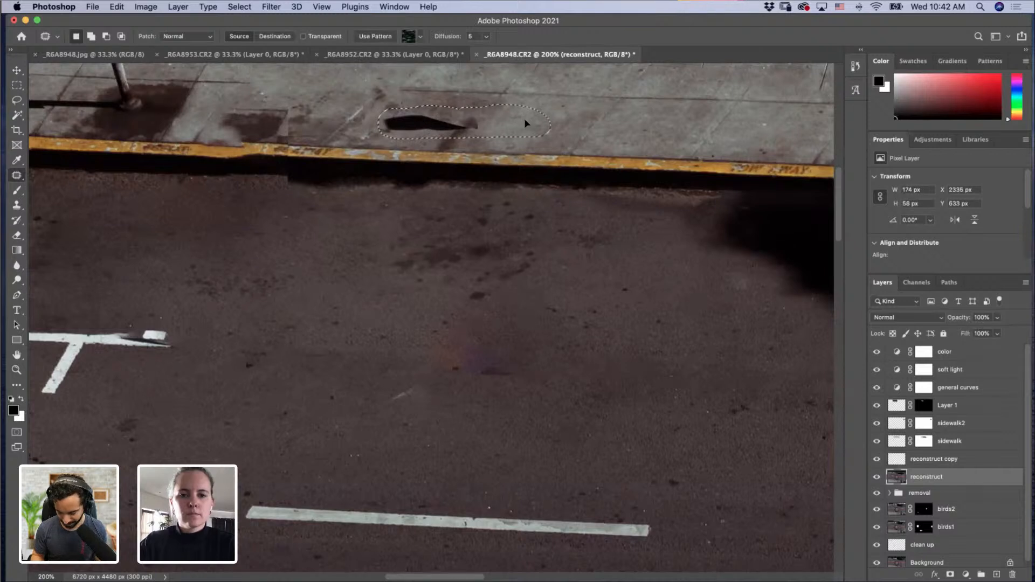
left_click(524, 122)
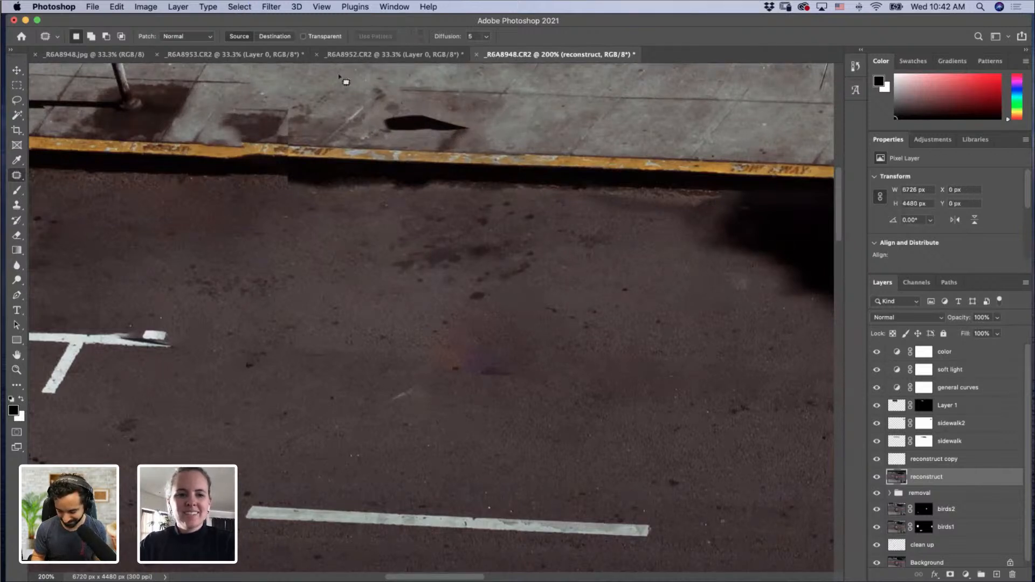
Step: Select Layer 1 and toggle its visibility to compare the sidewalk with and without the copied section
left_click(16, 205)
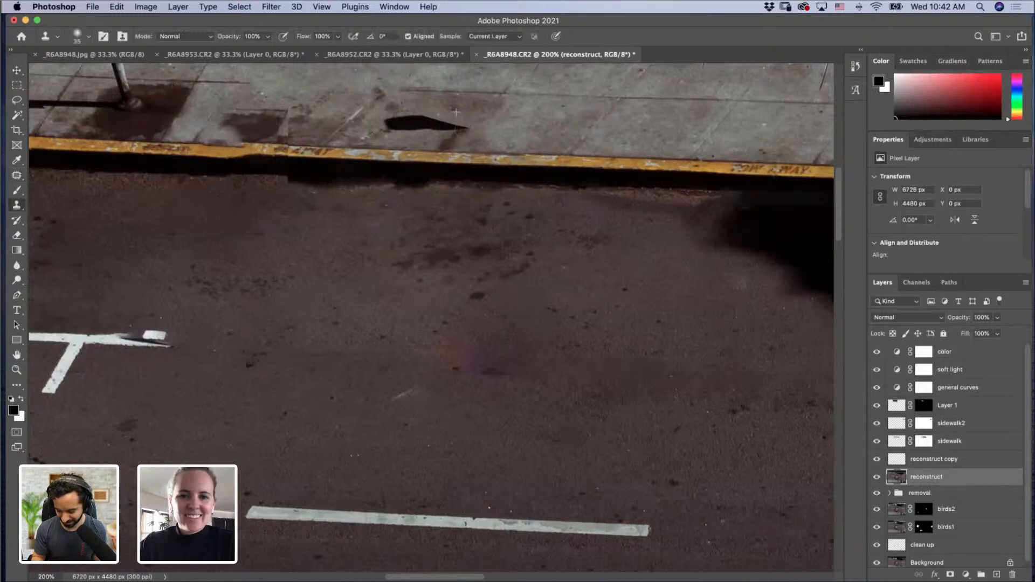
left_click(892, 410)
left_click(876, 406)
left_click(876, 406)
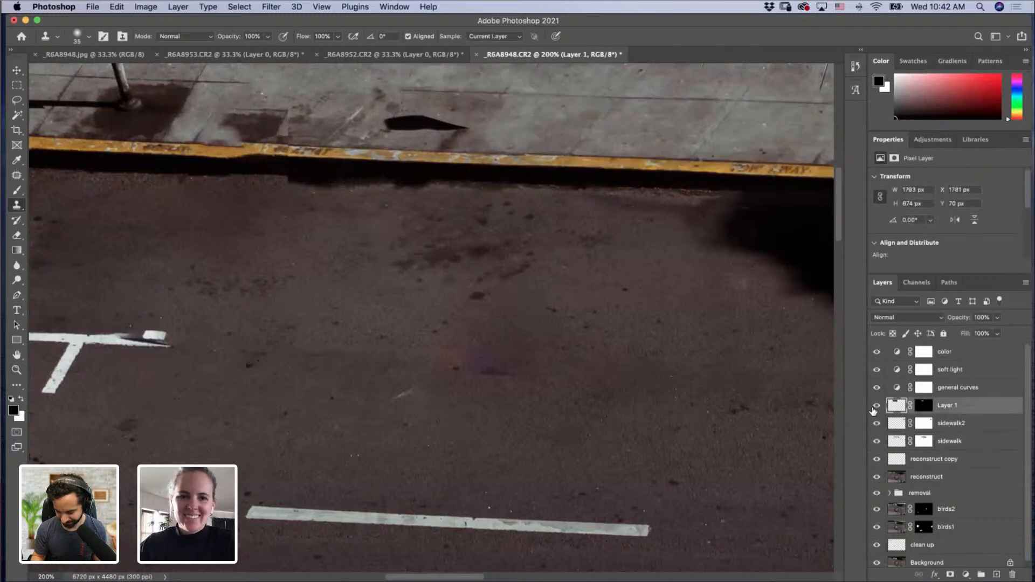
Step: Examine the reconstructed far sidewalk and curb up close and within the whole composite
key("z")
left_click(619, 398, "alt")
left_click(620, 399, "alt")
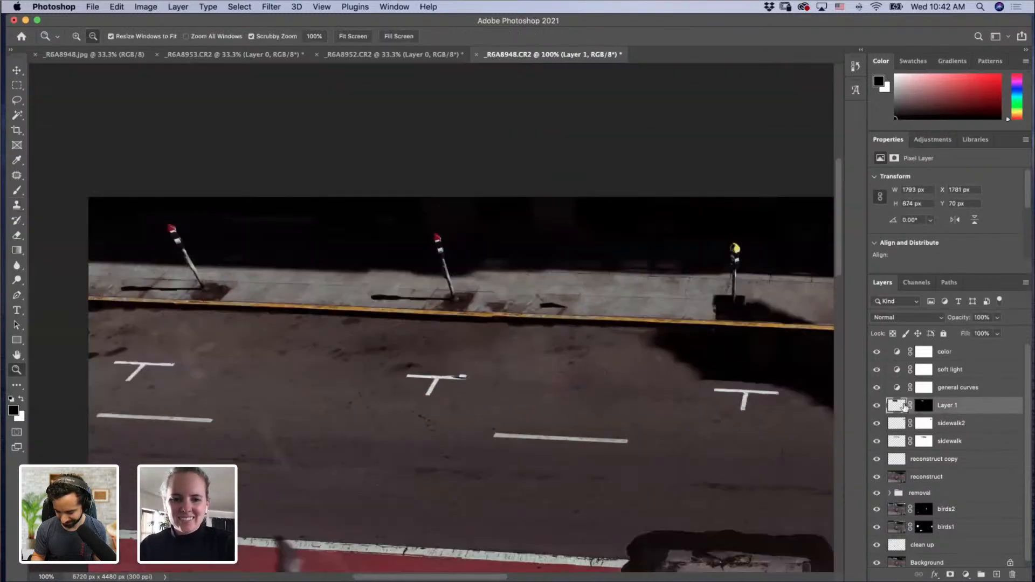
left_click(665, 388)
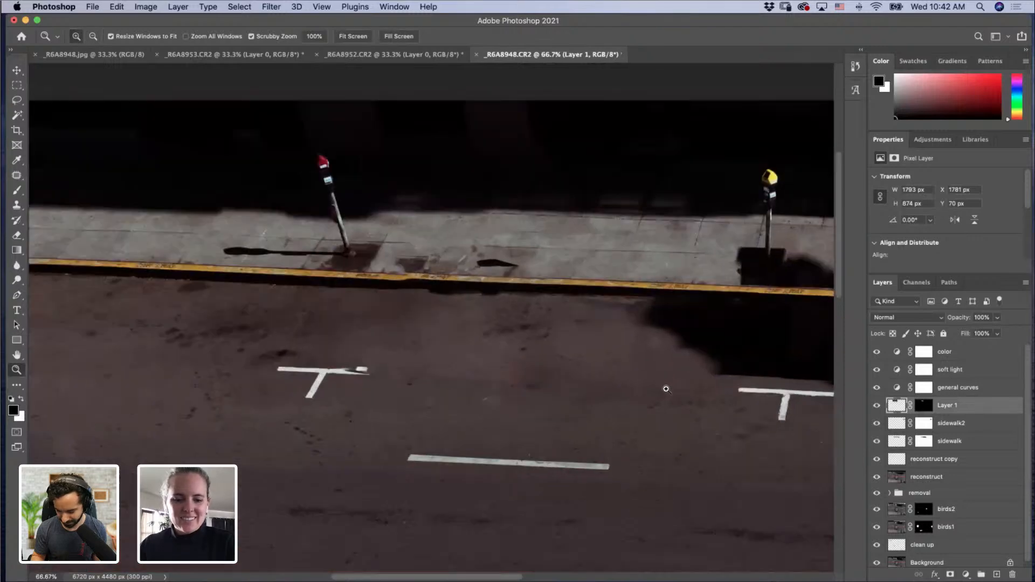
left_click(663, 415, "alt")
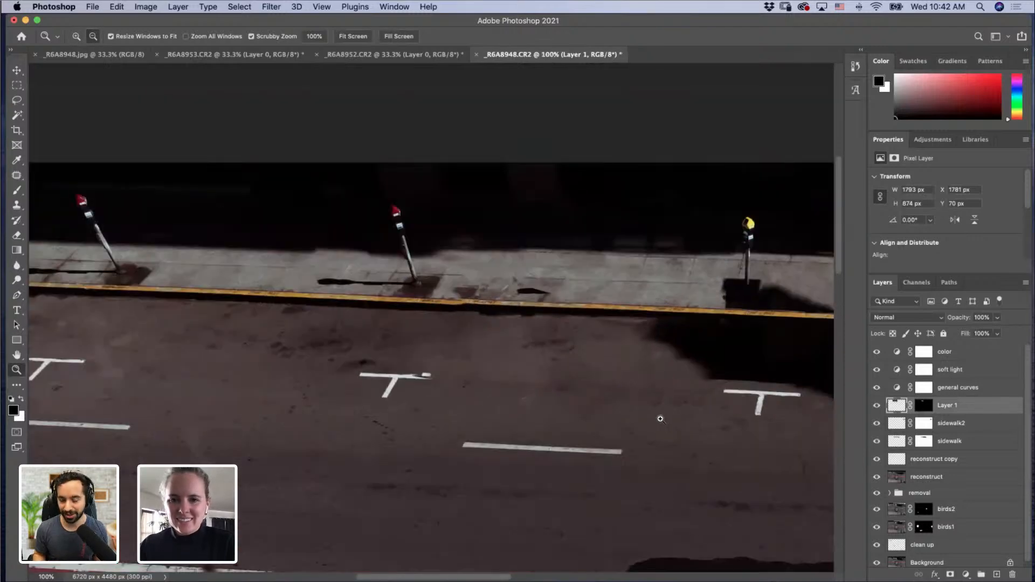
left_click(662, 417, "alt")
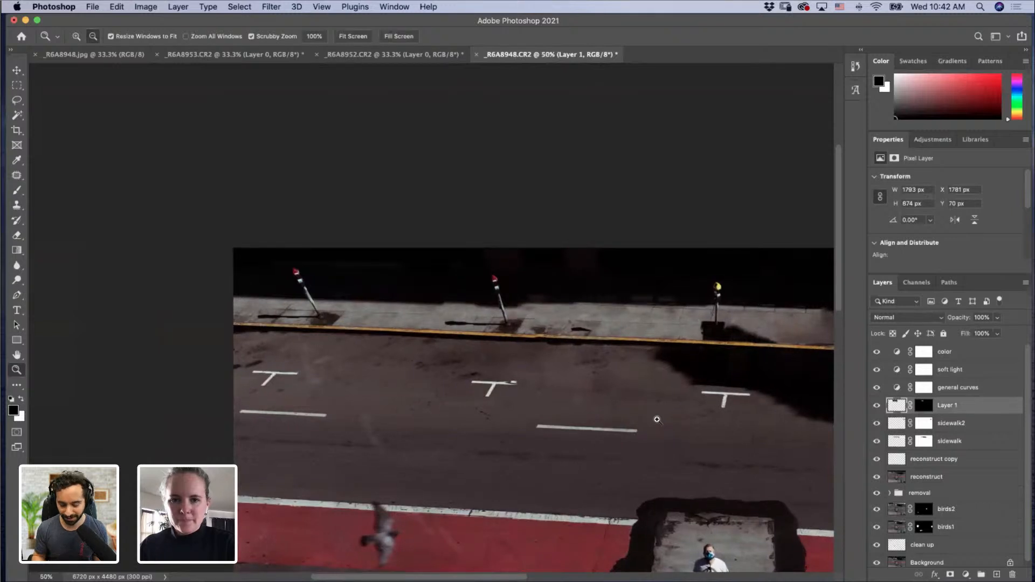
left_click(657, 419, "alt")
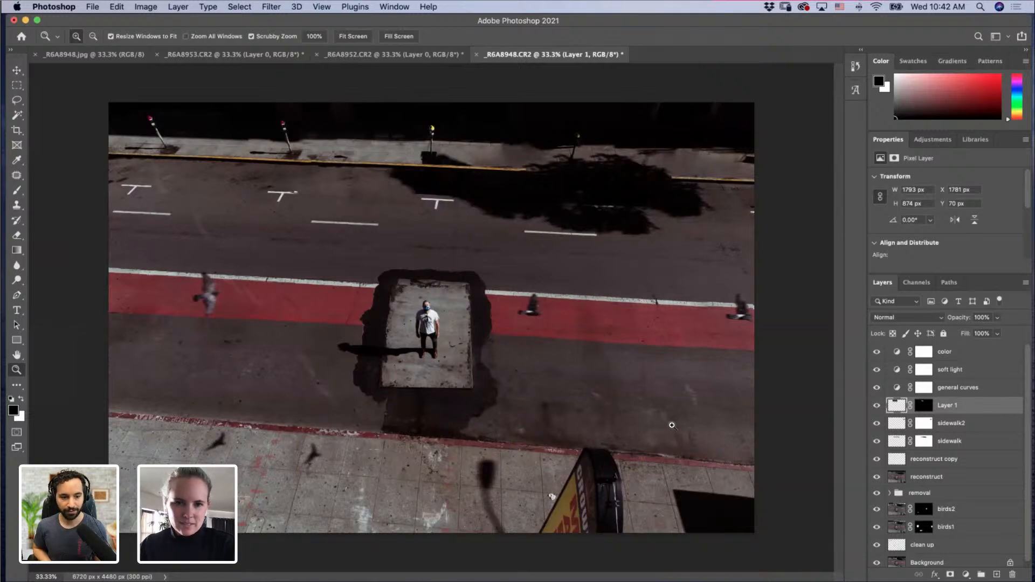
key("super+minus")
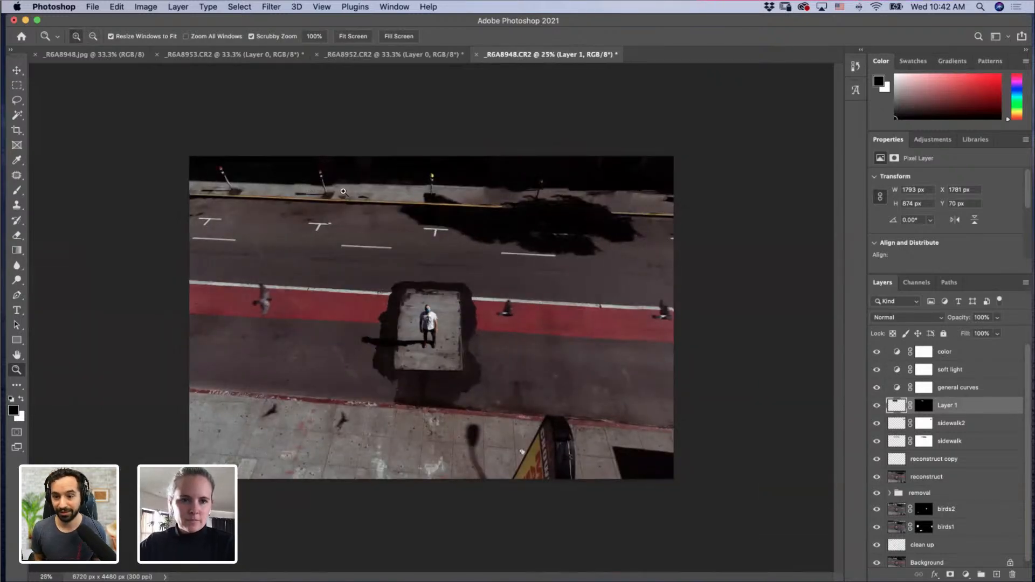
key("super+plus")
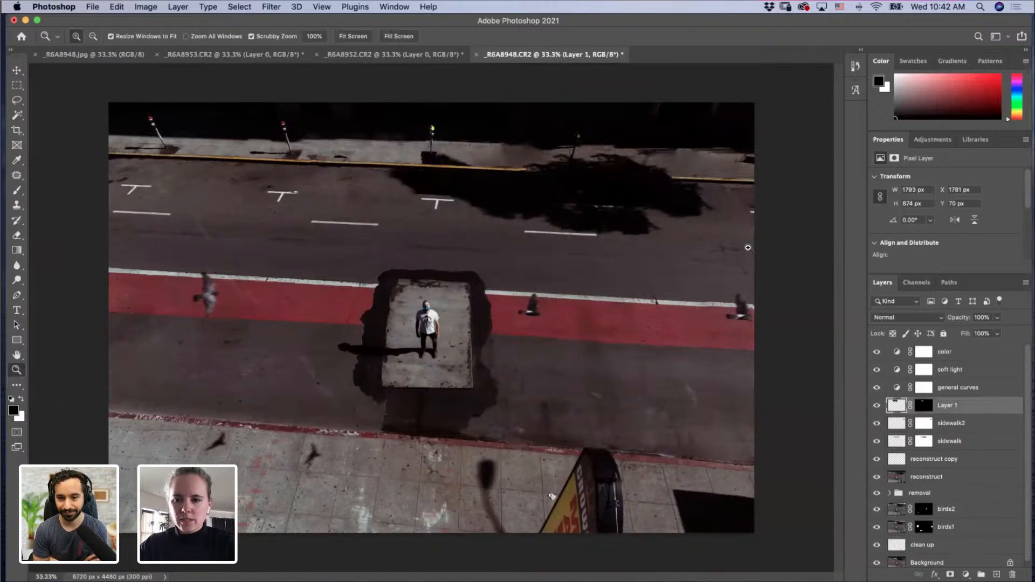
key("super+minus")
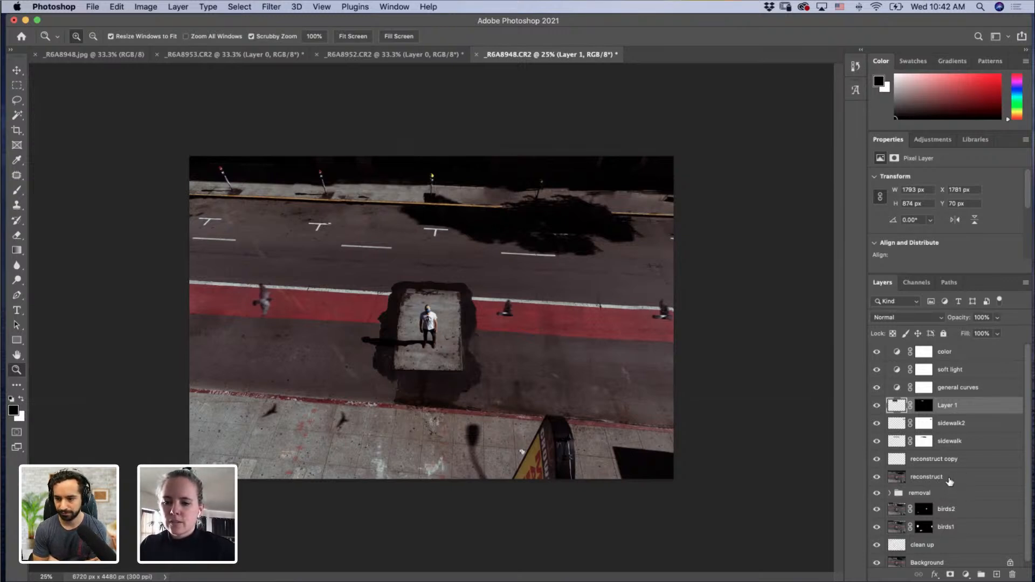
Step: Move the layers from Layer 1 down to reconstruct into the removal group and toggle the group's visibility to compare before and after
left_click(903, 472, "shift")
left_click_drag(903, 472, 899, 495)
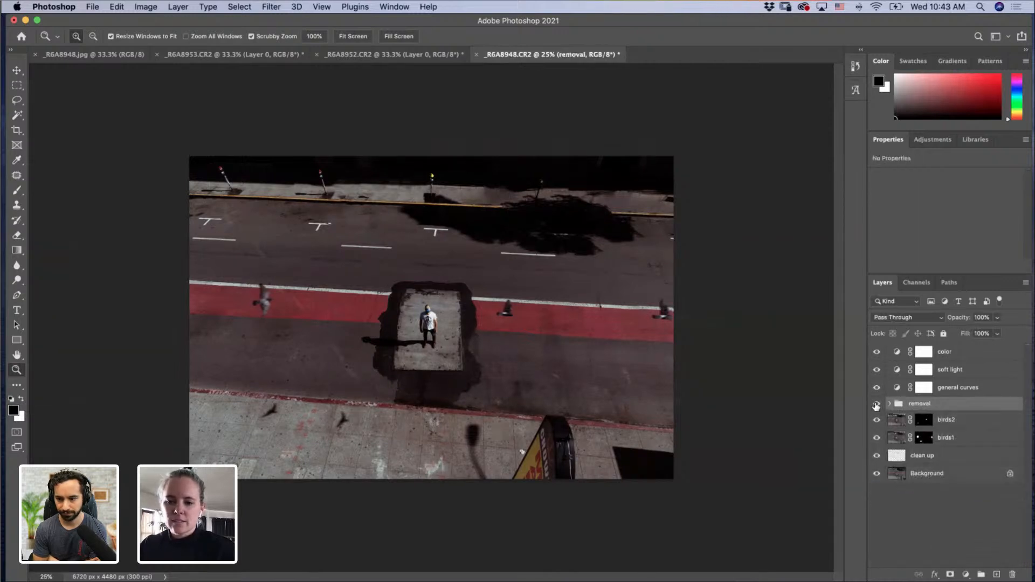
left_click(877, 404)
left_click(876, 404)
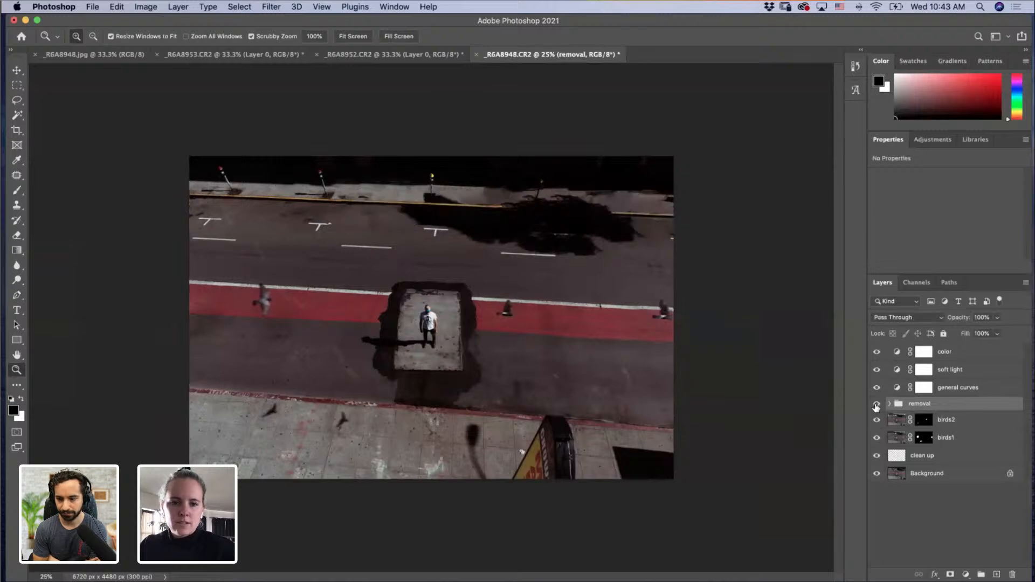
left_click(876, 405)
left_click(877, 404)
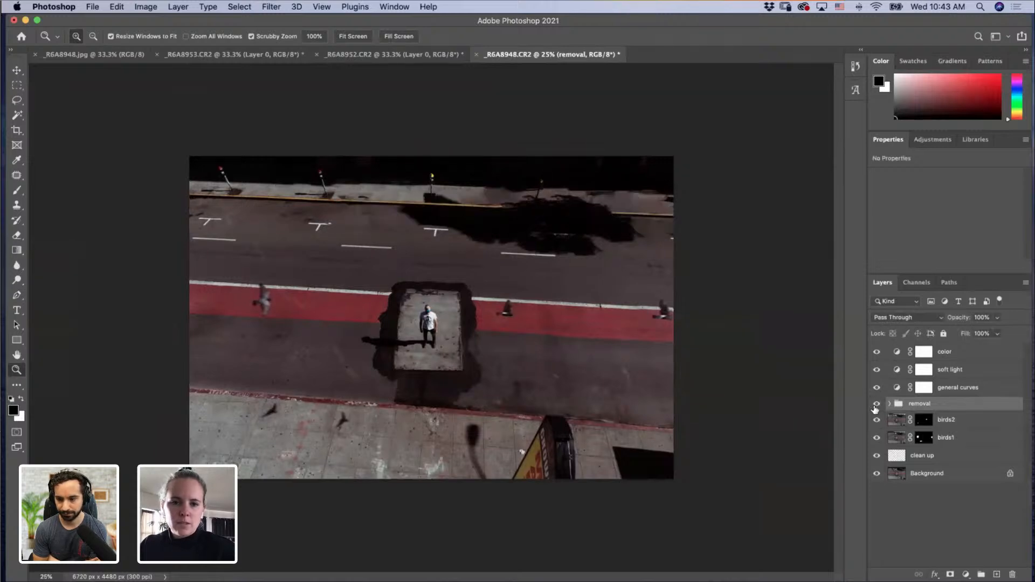
left_click(877, 405)
left_click(877, 404)
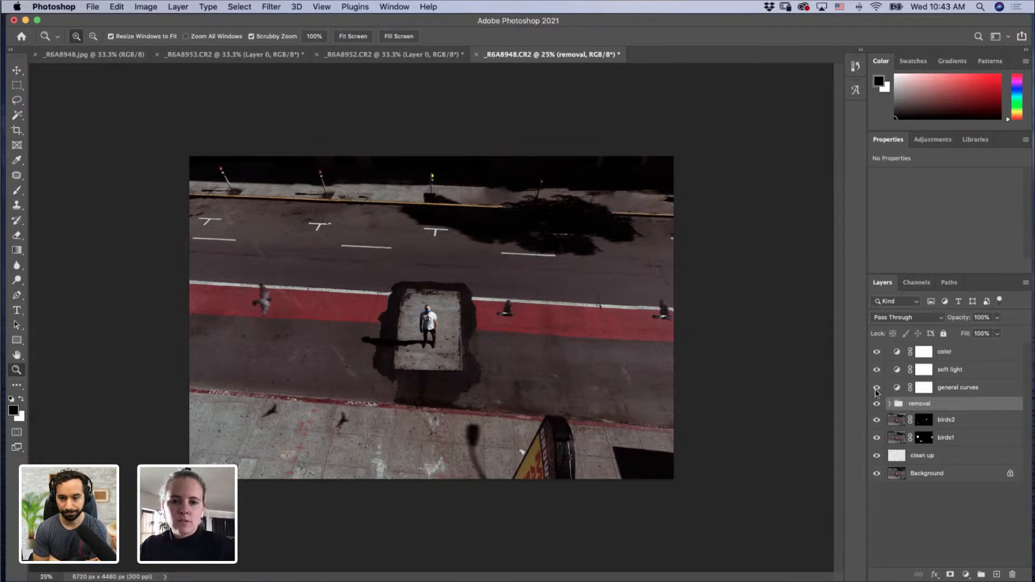
Step: Stamp the layers from the removal group down to Background into a merged copy above the group
left_click_drag(361, 171, 474, 179)
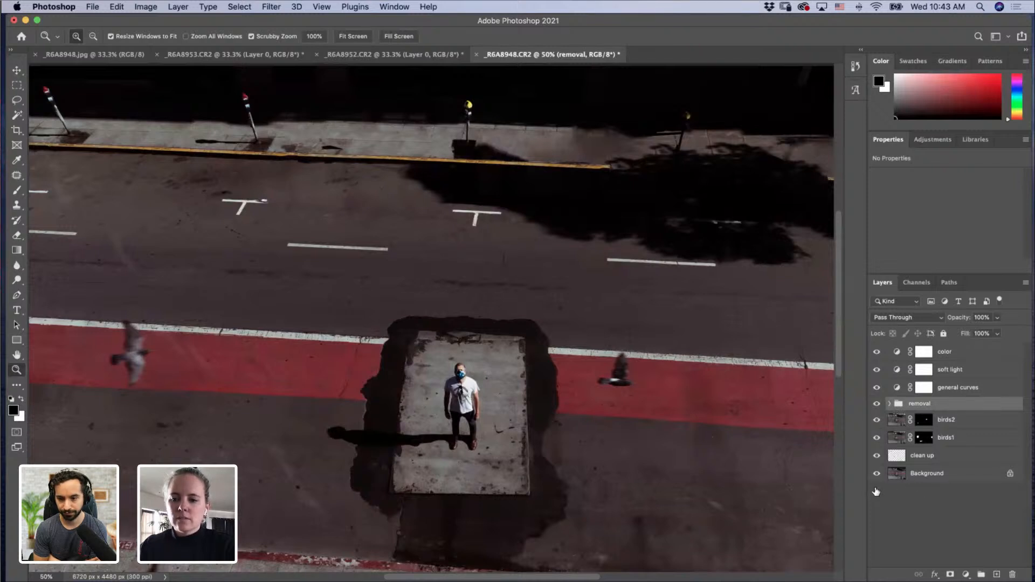
left_click(889, 404)
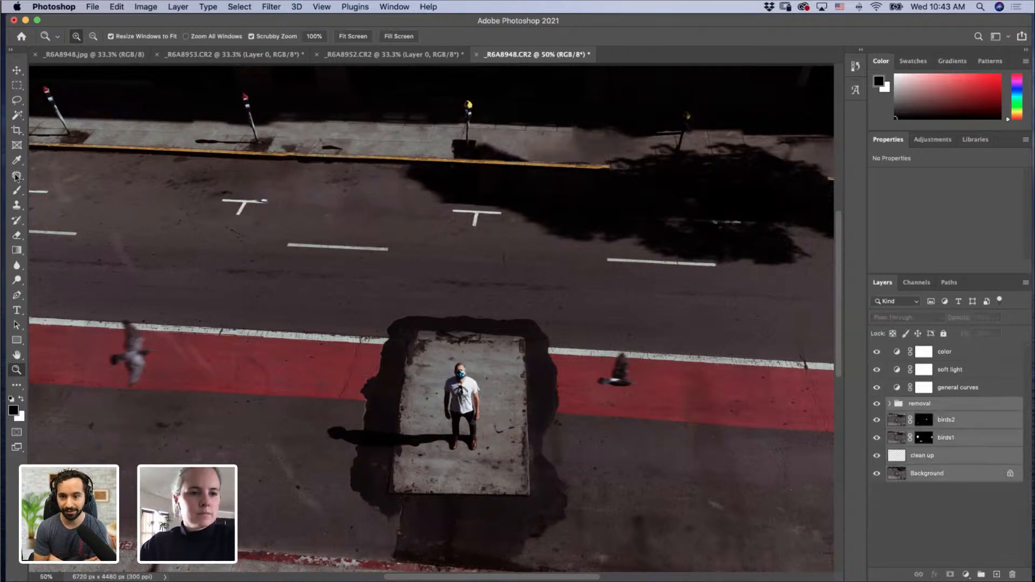
key("super+alt+e")
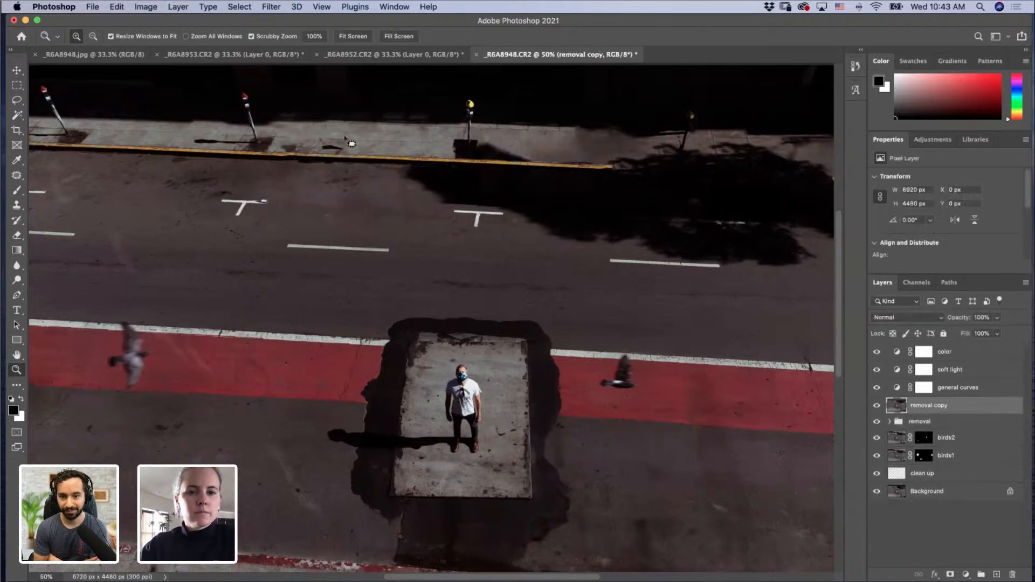
Step: Patch away the small dark mark on the sidewalk between the second and yellow meters on the merged copy
left_click_drag(335, 148, 484, 142)
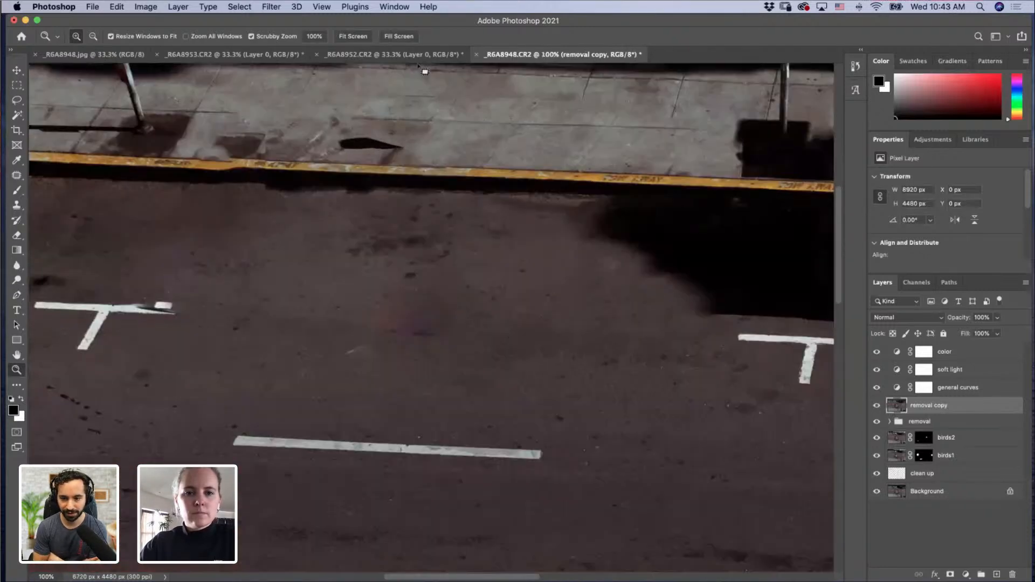
left_click_drag(326, 144, 351, 229)
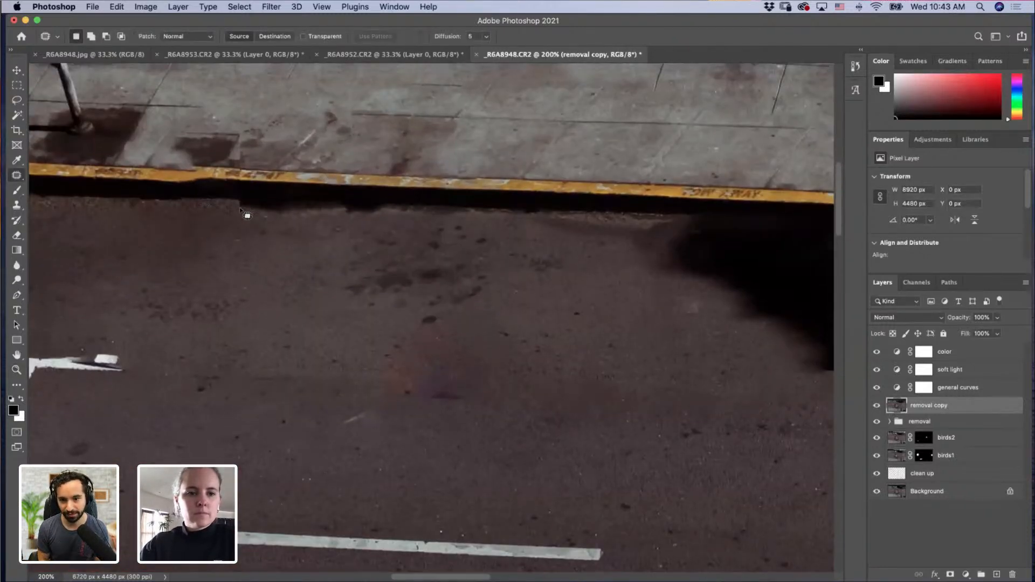
Step: Try to patch the dark stain beside the second meter's base on the merged copy
scroll(235, 196, "up", 3)
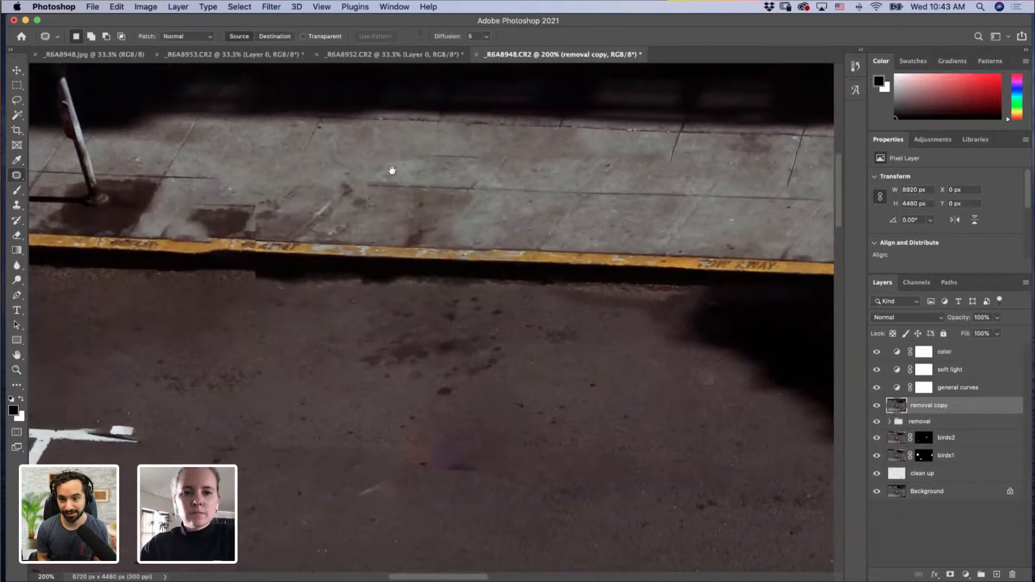
key("super+shift+d")
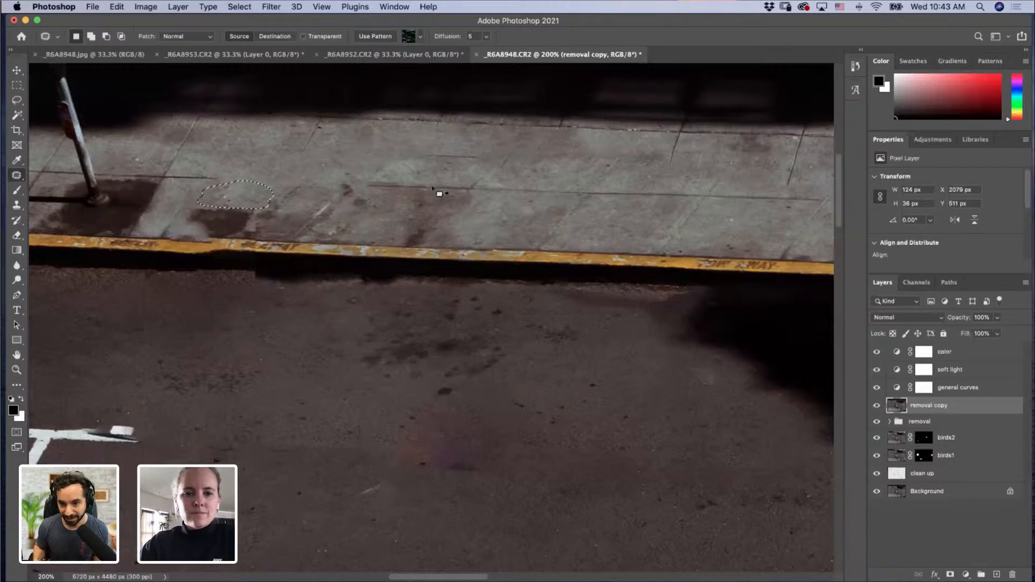
key("super+z")
key("super+z")
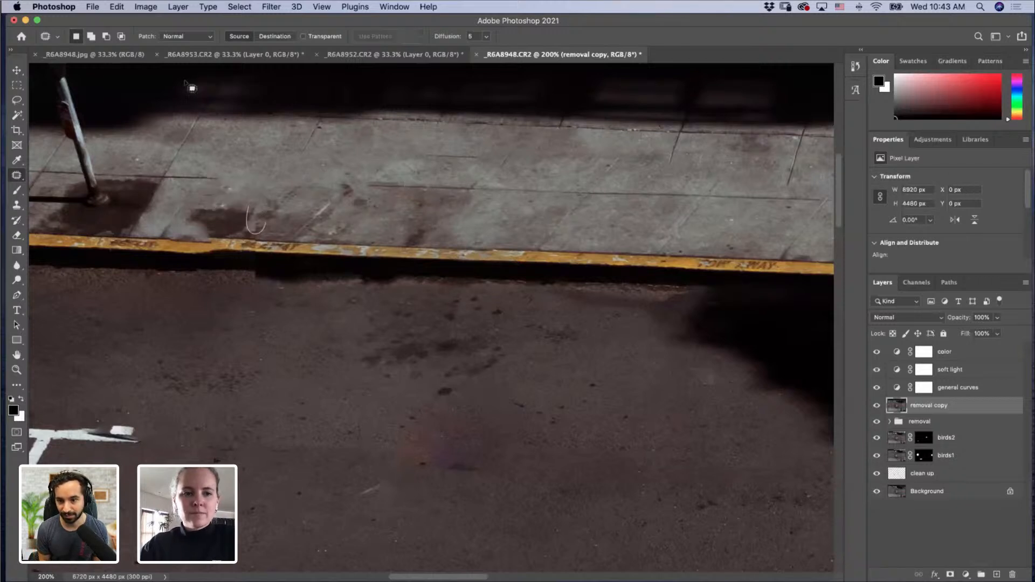
Step: Clone-stamp the missing parts of the sidewalk joint lines between the second and yellow meters on the removal copy layer
scroll(189, 86, "up", 2)
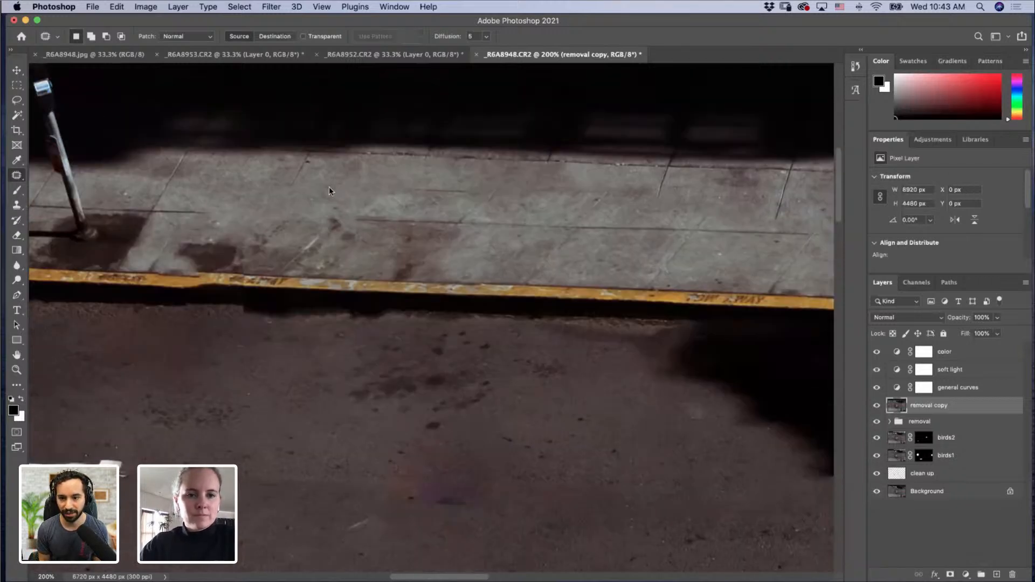
key("s")
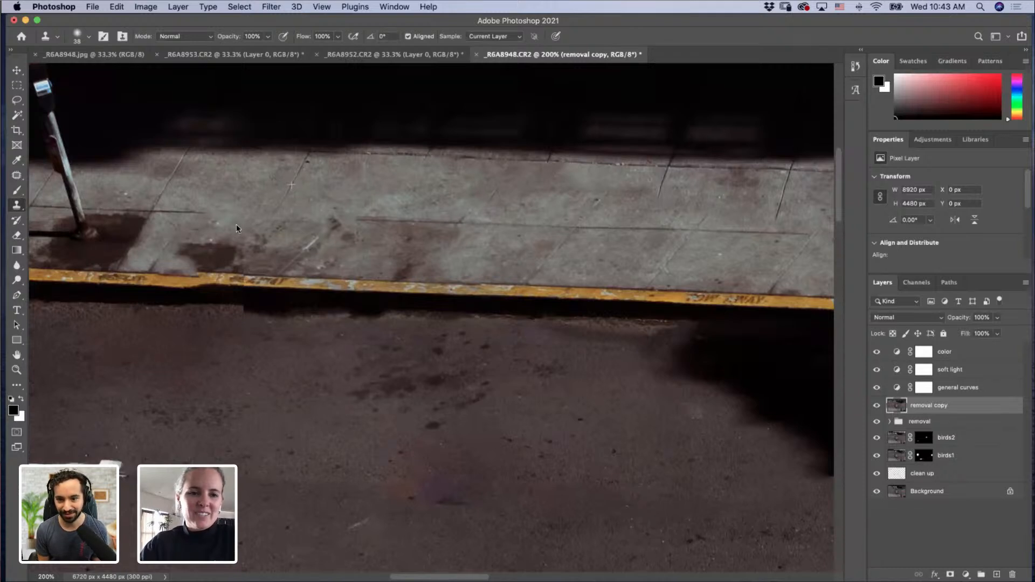
left_click_drag(184, 215, 186, 215)
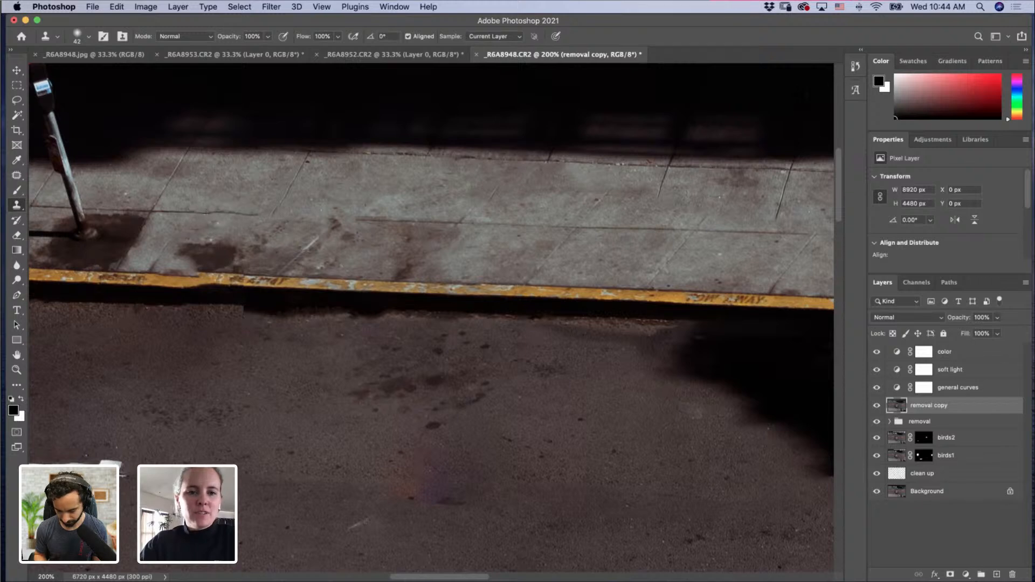
Step: Clone-stamp the sidewalk joint lines just before the yellow meter to continue them across the pavement
key("z")
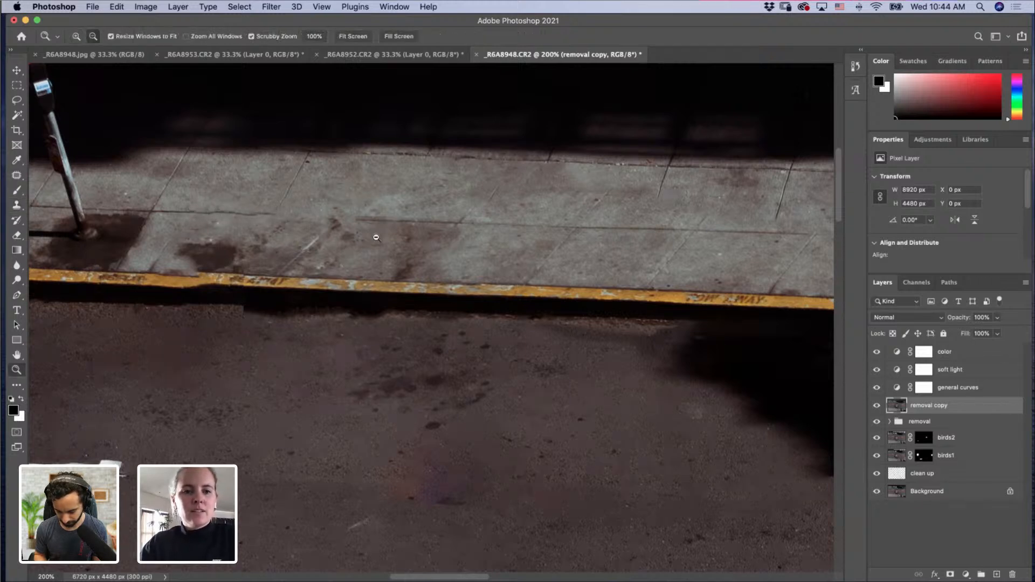
left_click(375, 239, "alt")
left_click(387, 254, "alt")
left_click(478, 266, "alt")
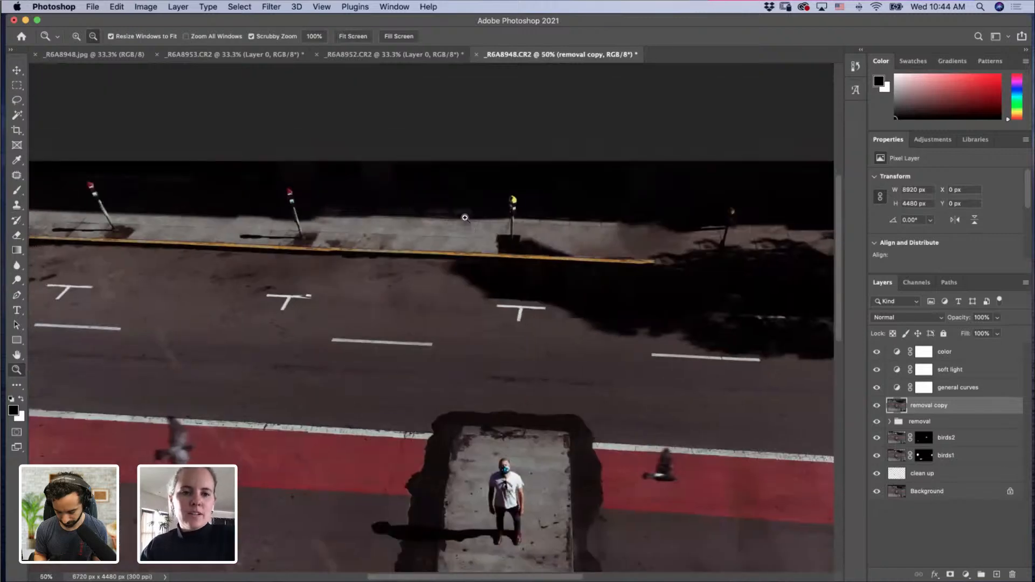
left_click(294, 144, "alt")
left_click(311, 159, "alt")
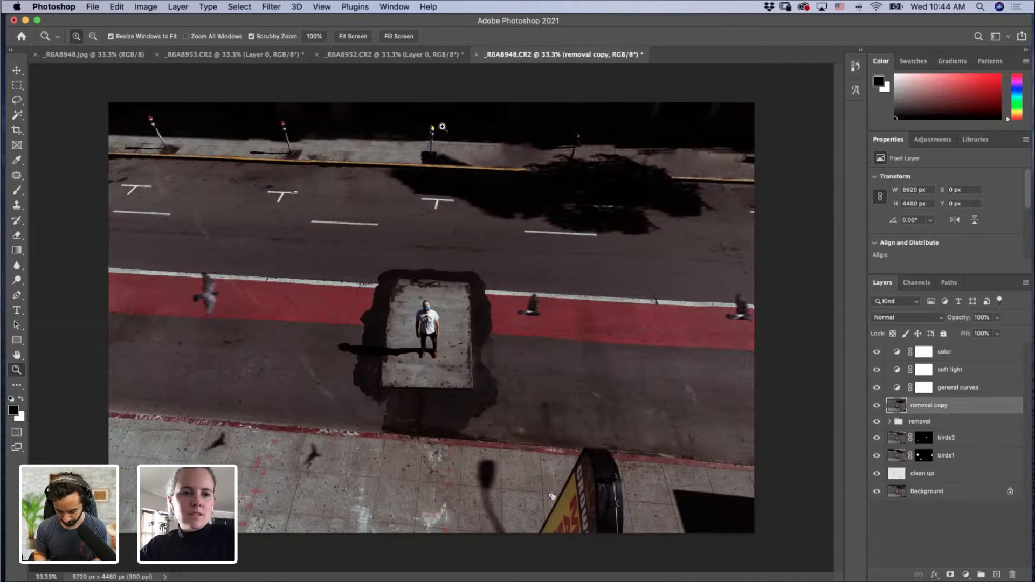
left_click_drag(461, 158, 469, 175)
left_click(450, 174)
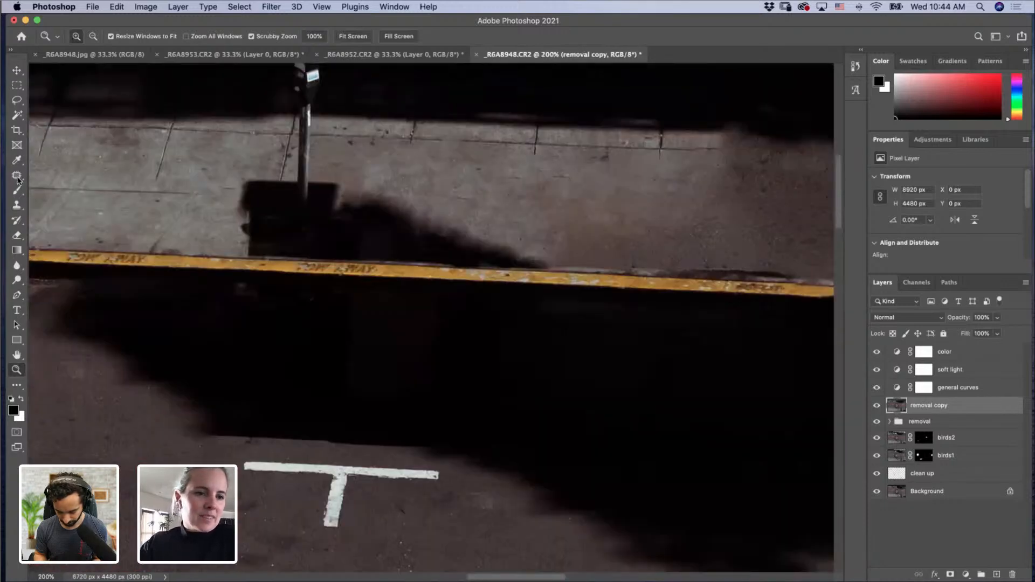
key("j")
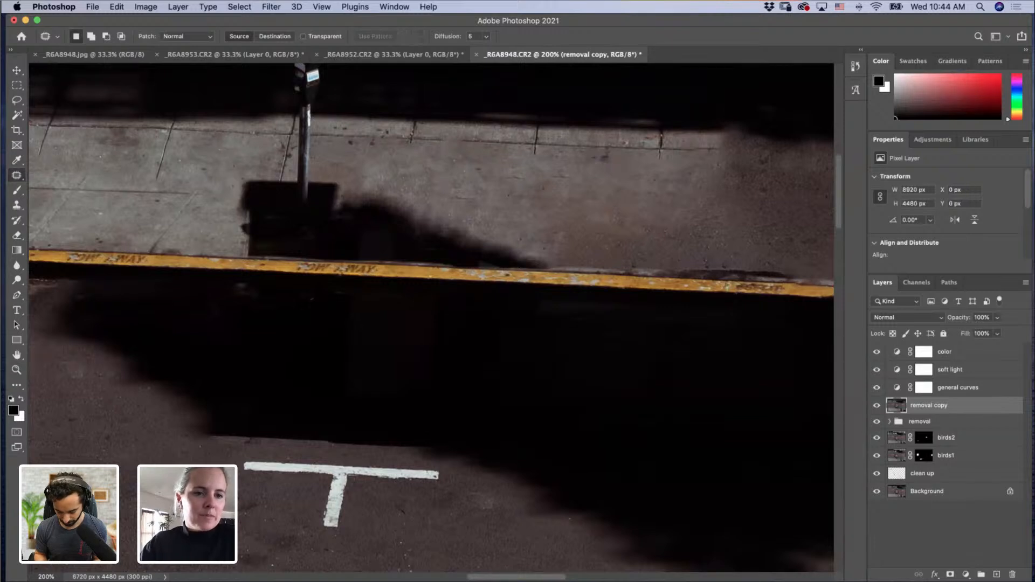
left_click(16, 205)
left_click(164, 162, "alt")
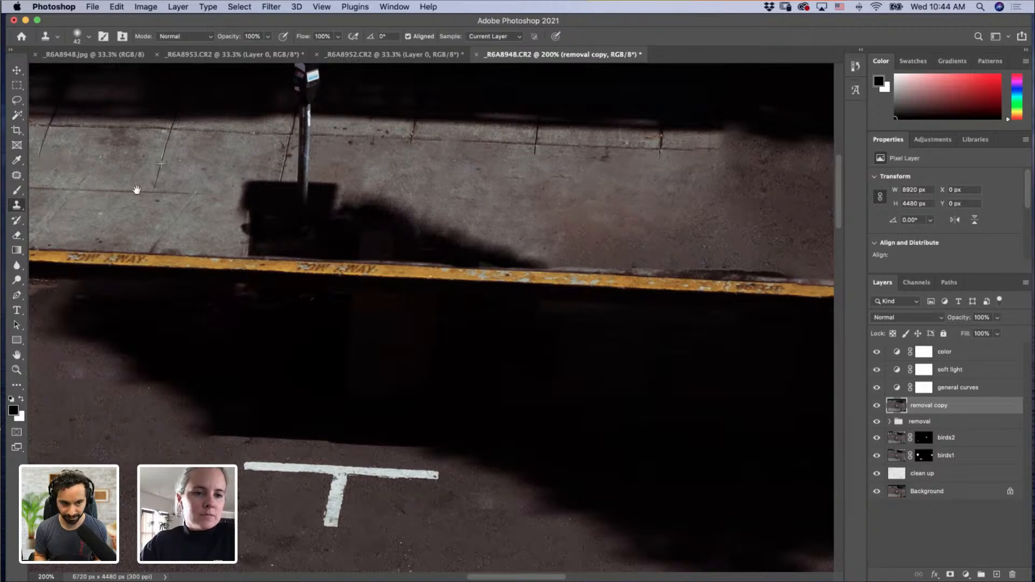
left_click_drag(41, 146, 124, 135)
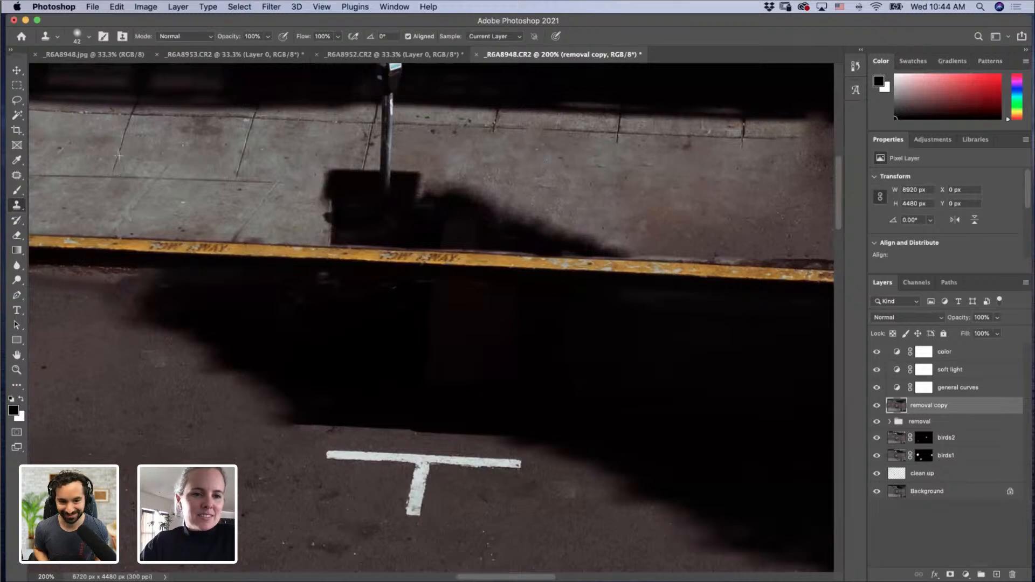
Step: Patch the small mark on the sidewalk just past the yellow meter on the removal copy layer
left_click_drag(414, 159, 97, 212)
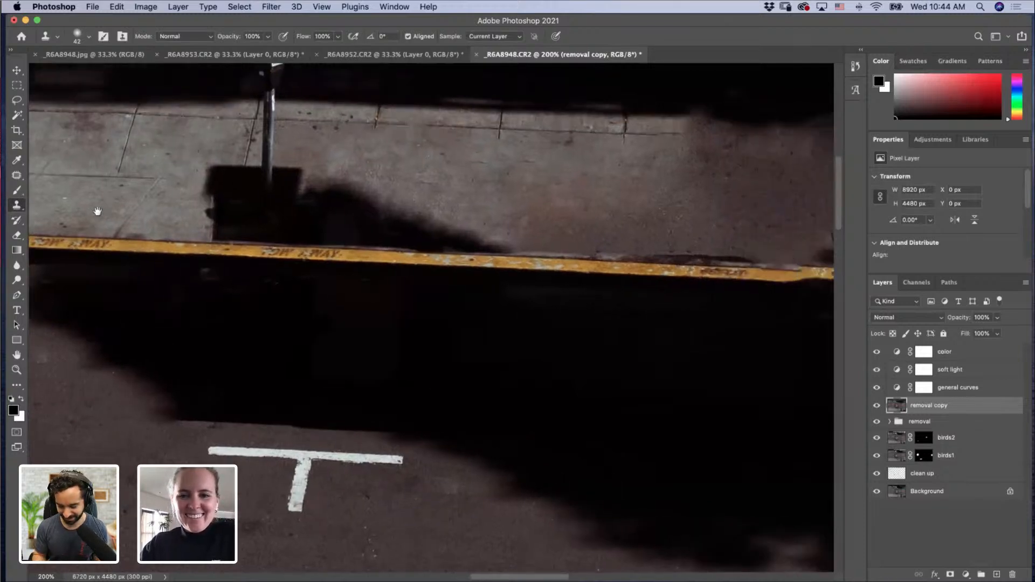
left_click_drag(333, 215, 304, 213)
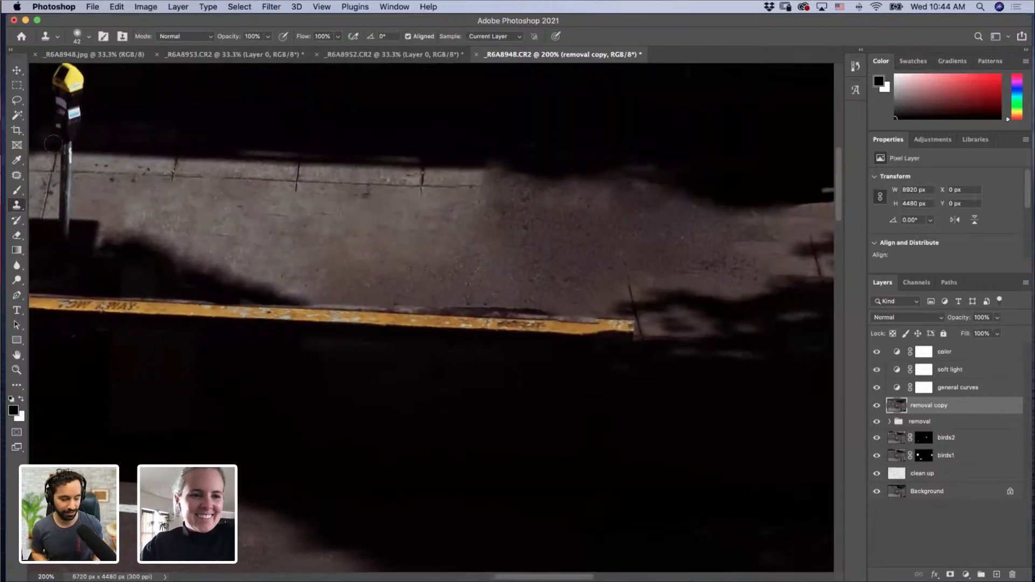
left_click(17, 177)
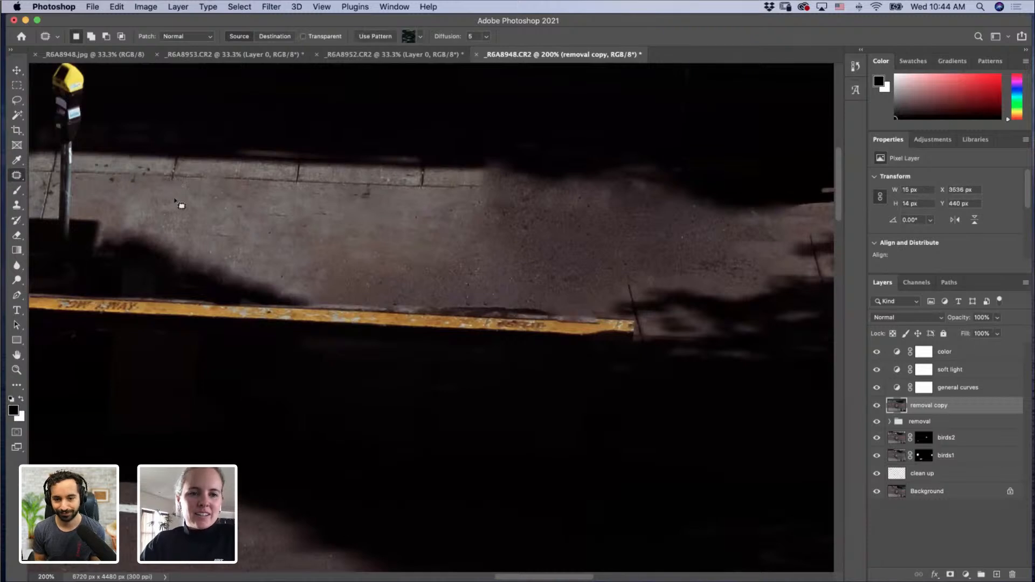
left_click_drag(370, 224, 280, 191)
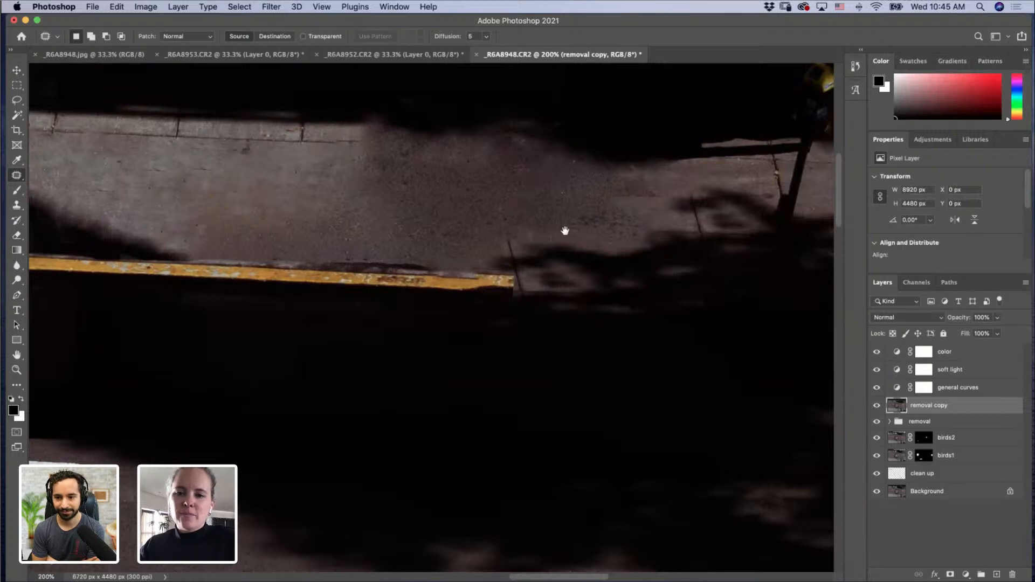
Step: Clone-stamp the sidewalk joint at the end of the yellow curb near the tree shadow to extend it farther up the pavement
left_click_drag(564, 231, 346, 238)
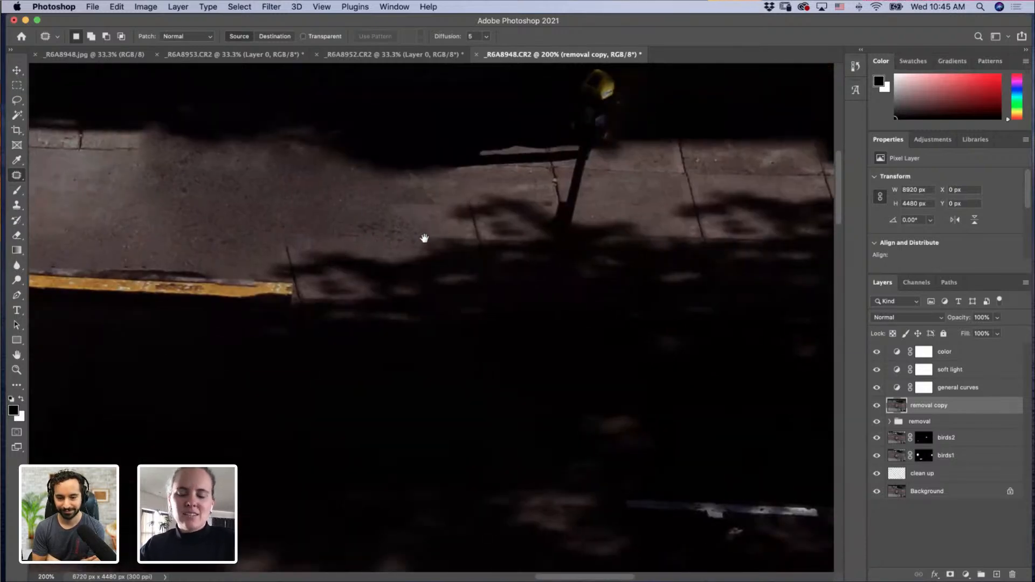
left_click_drag(343, 245, 532, 291)
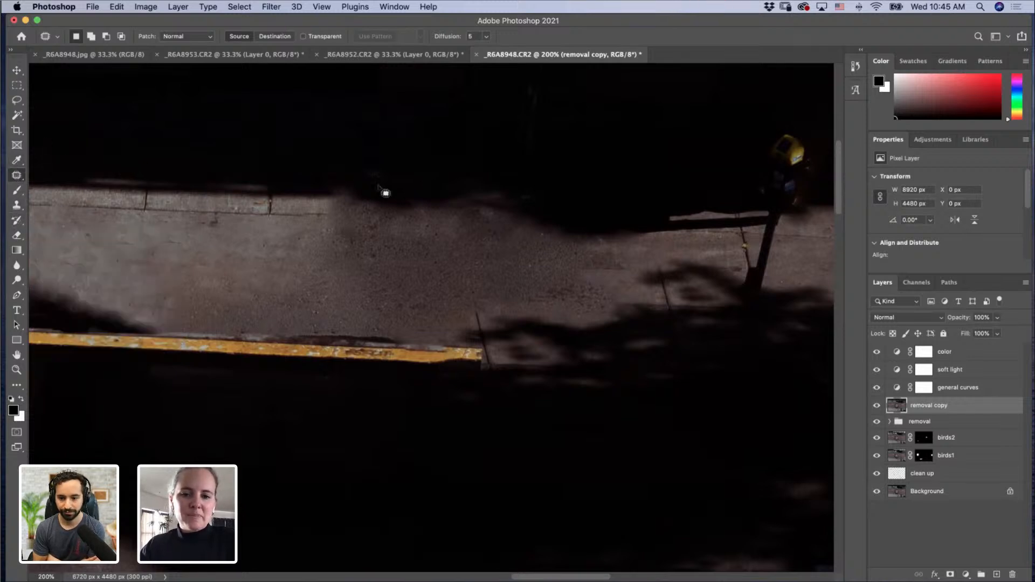
left_click(17, 206)
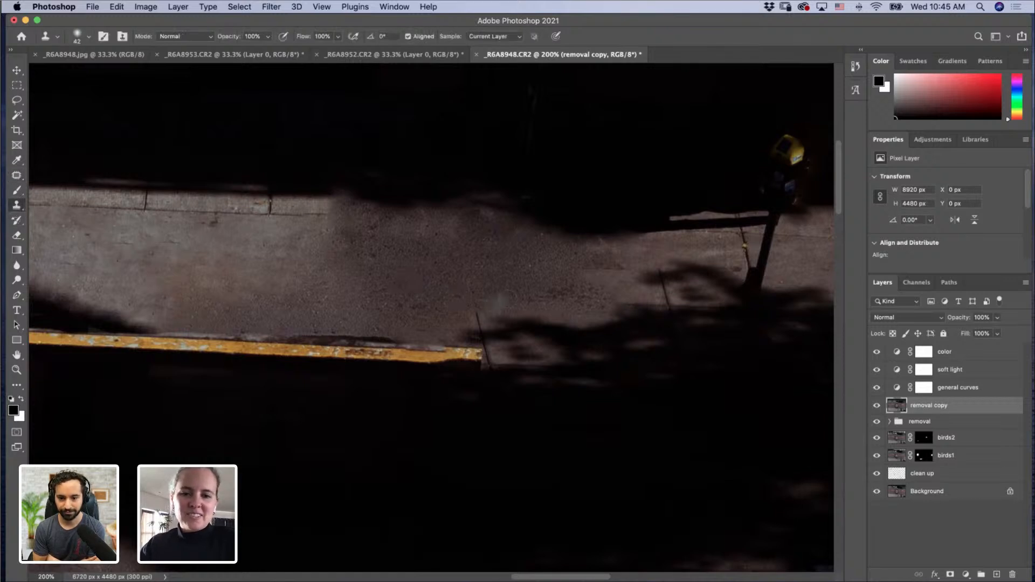
left_click_drag(507, 300, 476, 312)
left_click(479, 322, "alt")
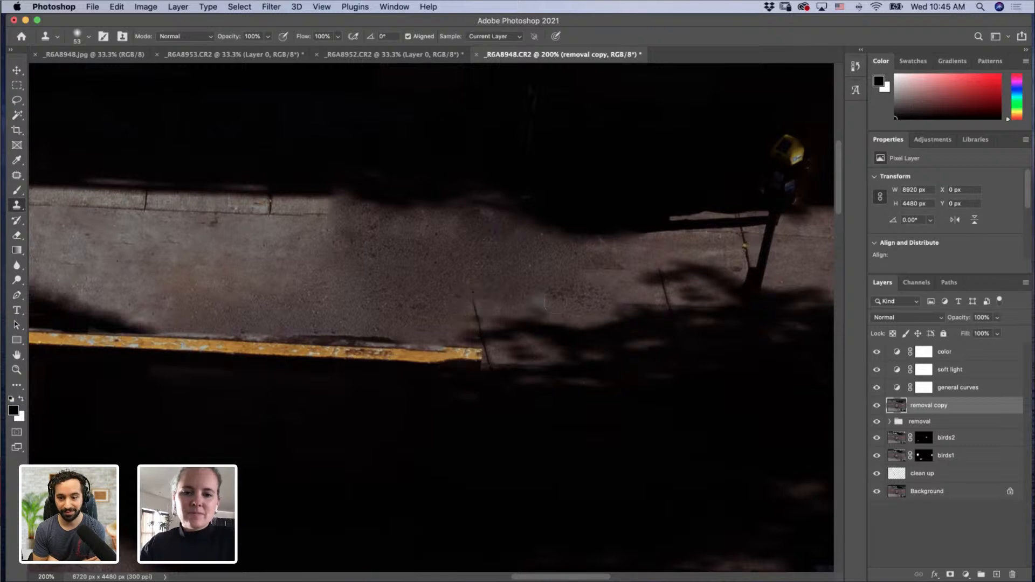
left_click(473, 294)
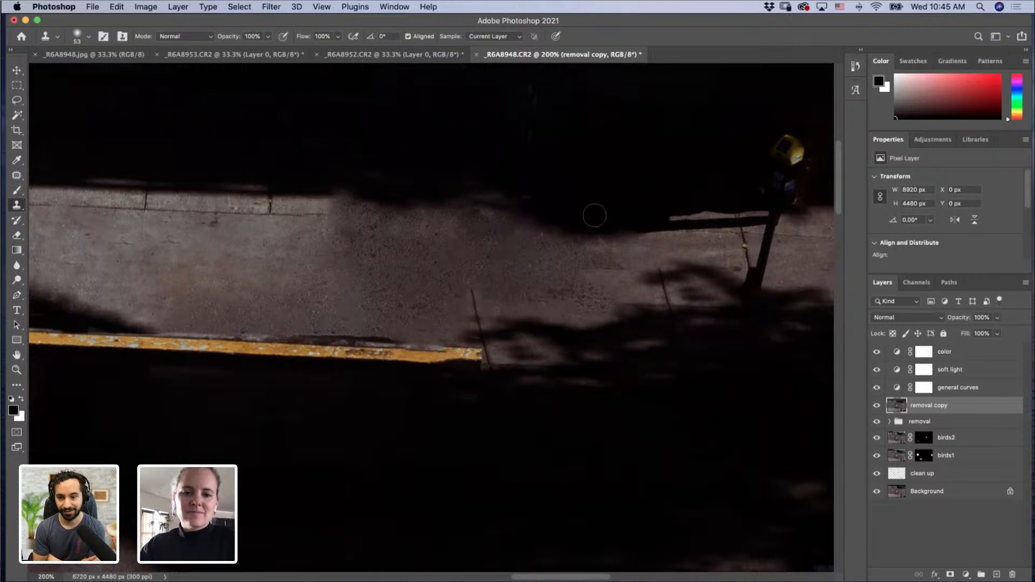
Step: Examine the far sidewalk beyond the fourth meter, up to the image edge, for smudged shadow edges and leftover marks
key("z")
left_click(584, 240, "alt")
left_click(583, 240, "alt")
left_click(584, 240, "alt")
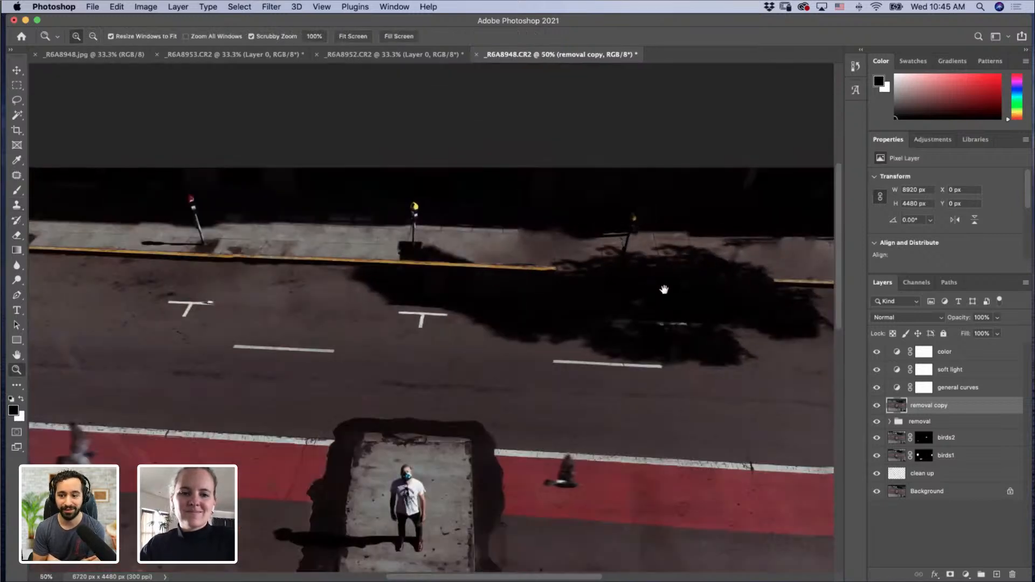
left_click_drag(663, 291, 410, 298)
left_click(570, 272)
left_click(569, 271)
left_click_drag(576, 274, 513, 277)
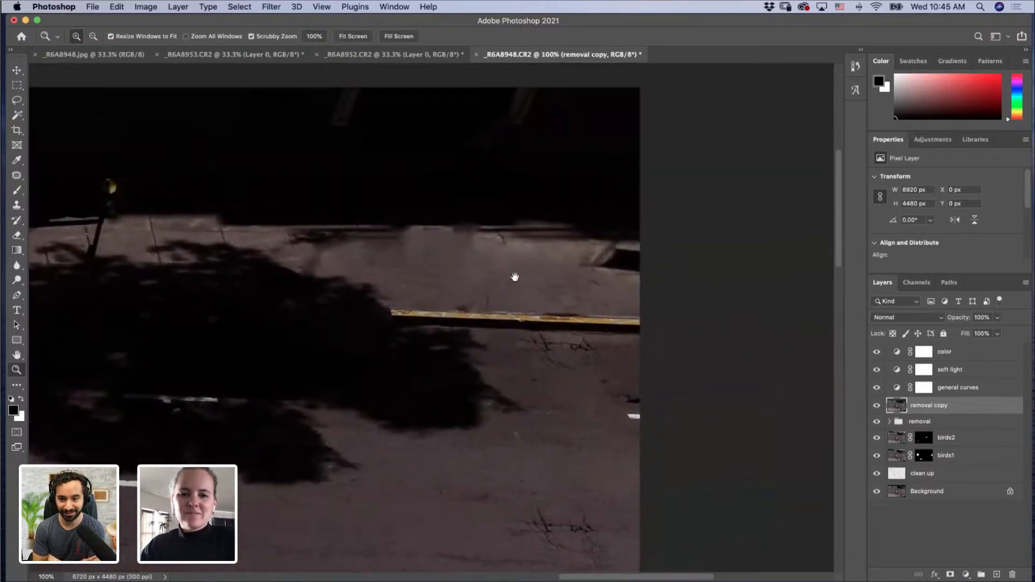
left_click(540, 281)
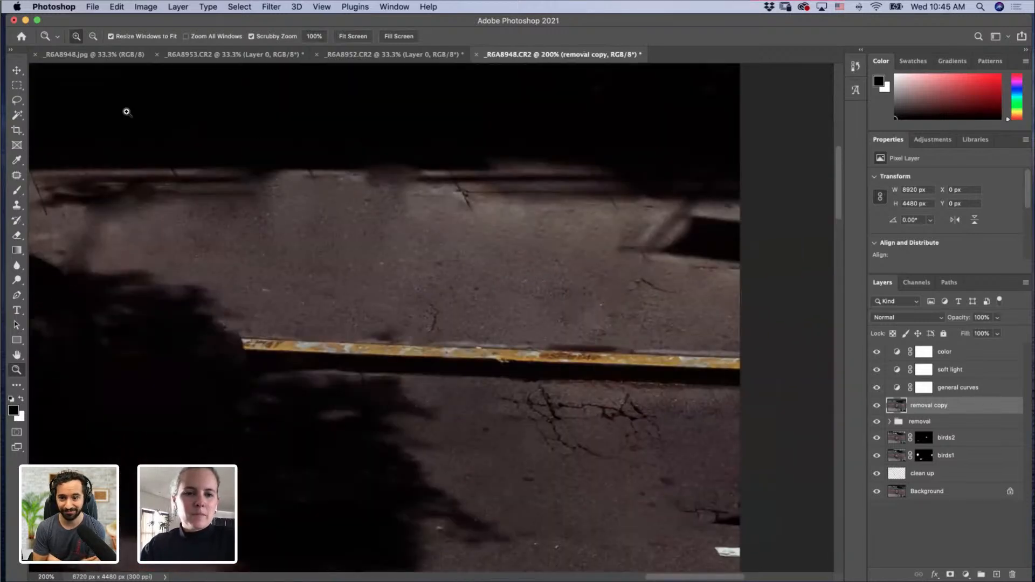
Step: Lasso the uneven shadow edge on the far sidewalk beyond the fourth meter and rebuild it with Content-Aware Fill on a new layer
left_click(336, 237, "alt")
left_click(336, 236, "alt")
left_click_drag(301, 261, 393, 296)
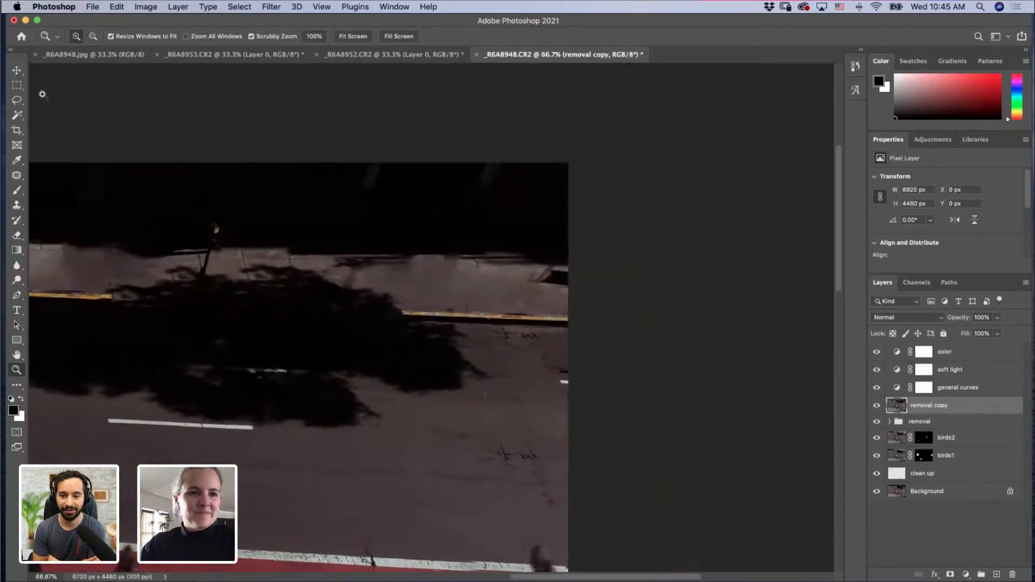
left_click(18, 102)
mouse_move(364, 240)
left_mouse_down()
mouse_move(332, 250)
mouse_move(337, 270)
mouse_move(492, 277)
mouse_move(508, 257)
mouse_move(501, 237)
mouse_move(364, 249)
left_mouse_up()
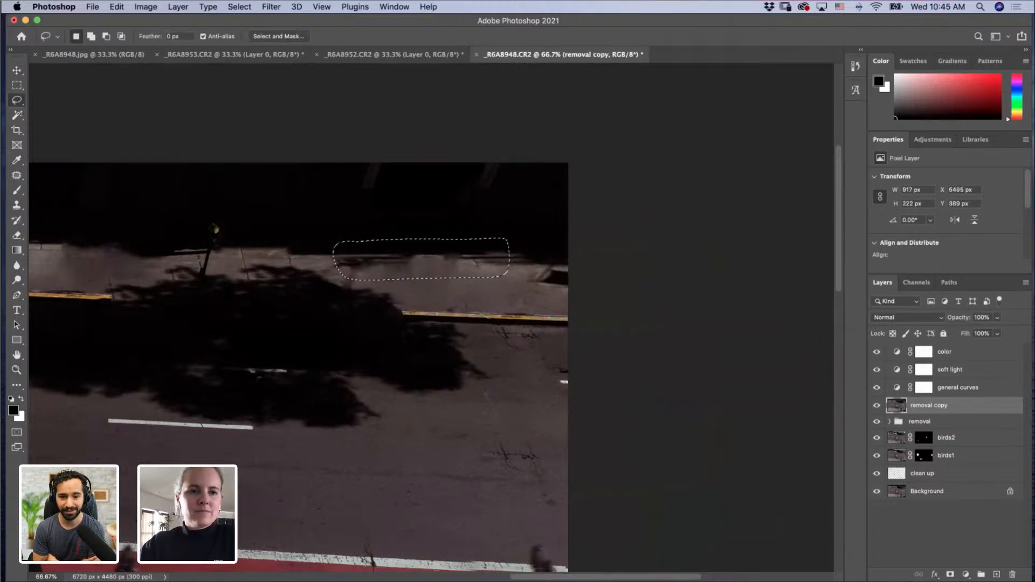
left_click(117, 6)
left_click(146, 214)
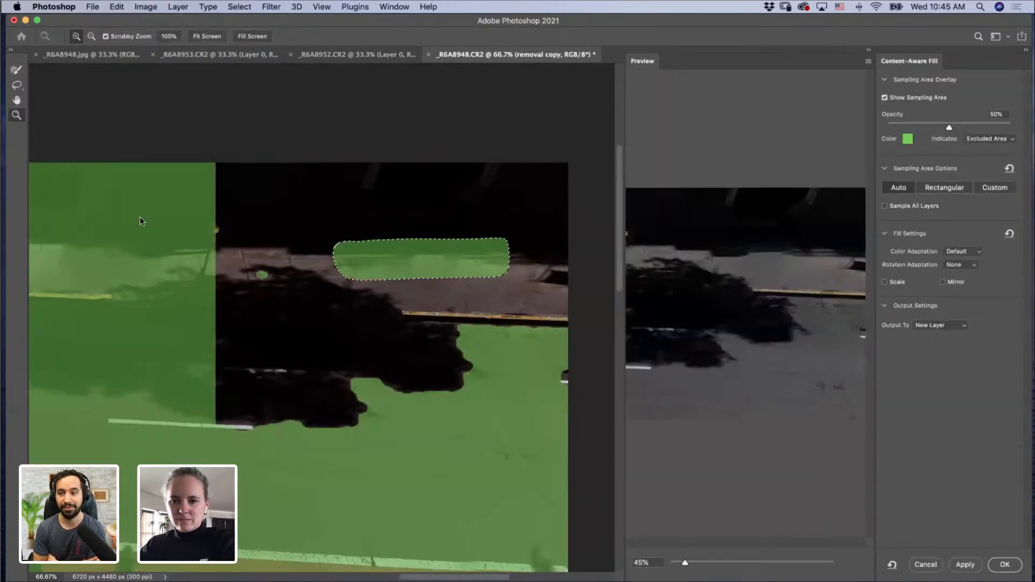
key("Return")
key("super+d")
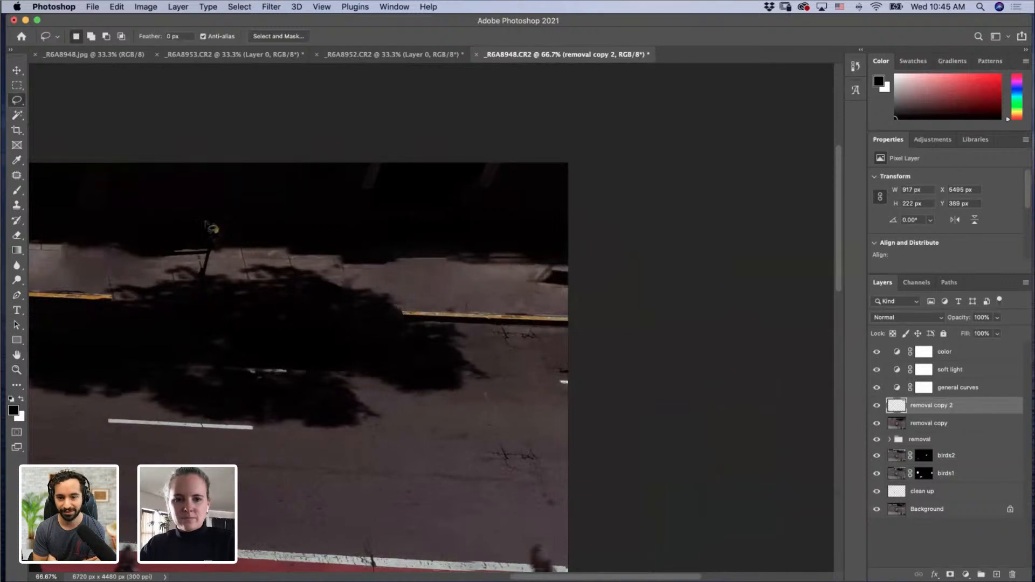
Step: On the removal copy layer, lasso the smudged shadow edge between the yellow and fourth meters and replace it using Content-Aware Fill on a new layer
left_click(224, 305)
scroll(277, 296, "left", 5)
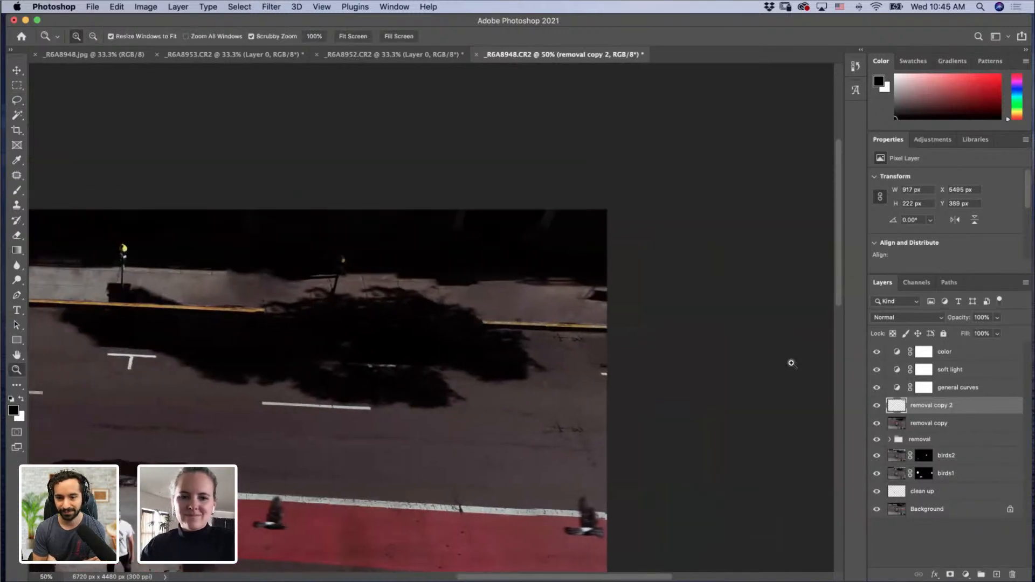
left_click(916, 423)
left_click(213, 287)
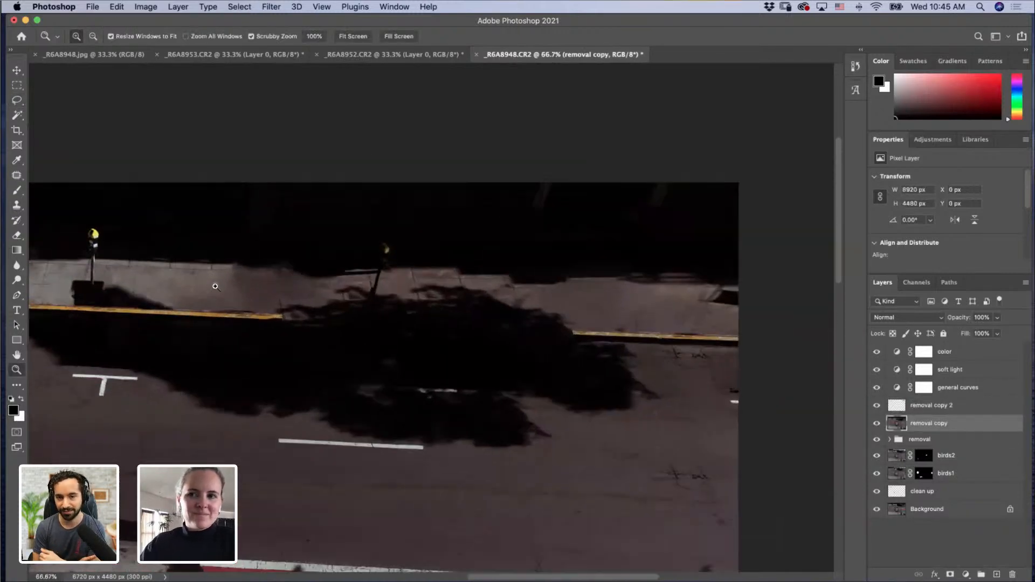
left_click(213, 287)
left_click(17, 100)
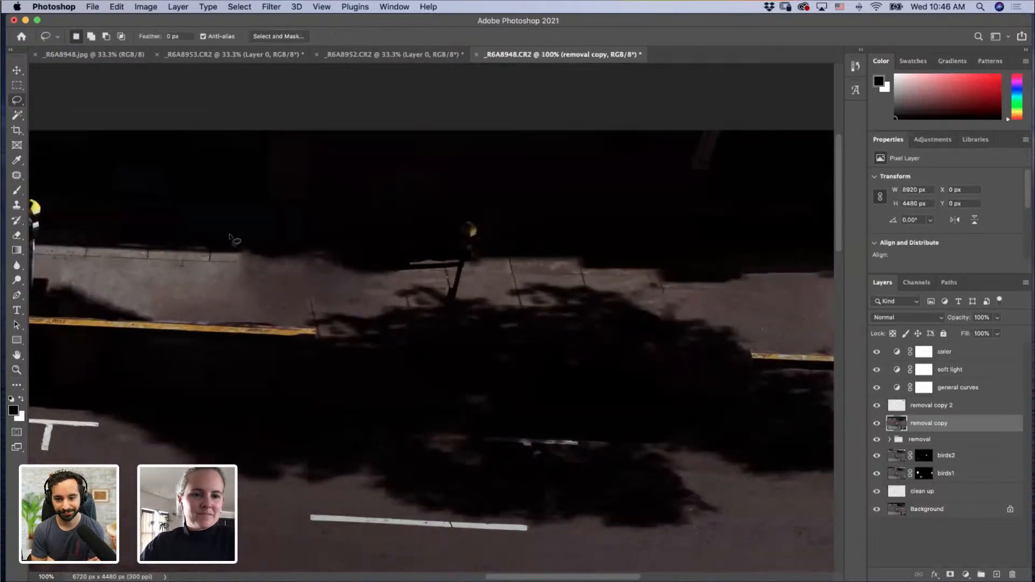
mouse_move(235, 239)
left_mouse_down()
mouse_move(221, 278)
mouse_move(379, 286)
mouse_move(385, 261)
mouse_move(341, 240)
mouse_move(238, 237)
left_mouse_up()
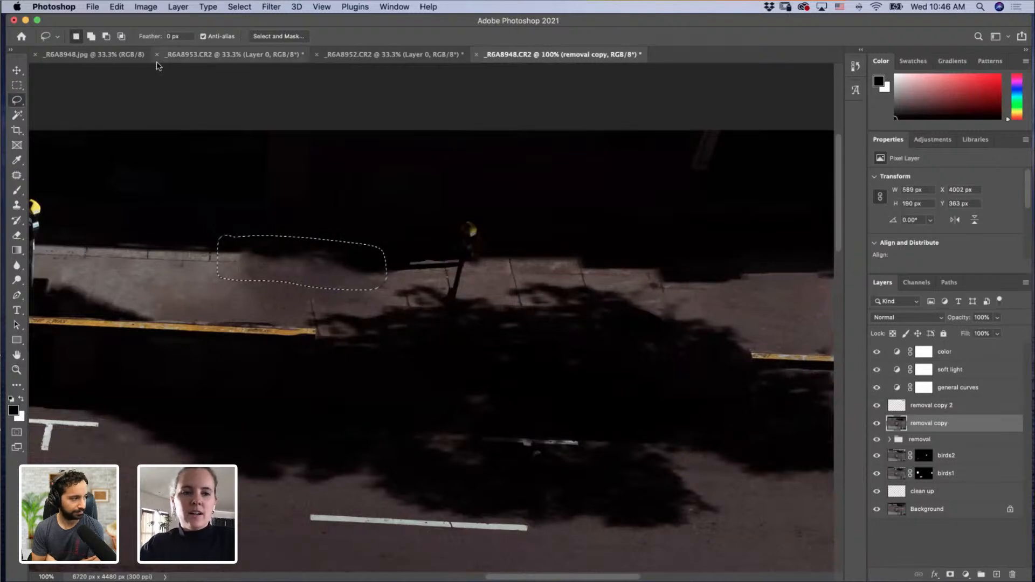
left_click(116, 7)
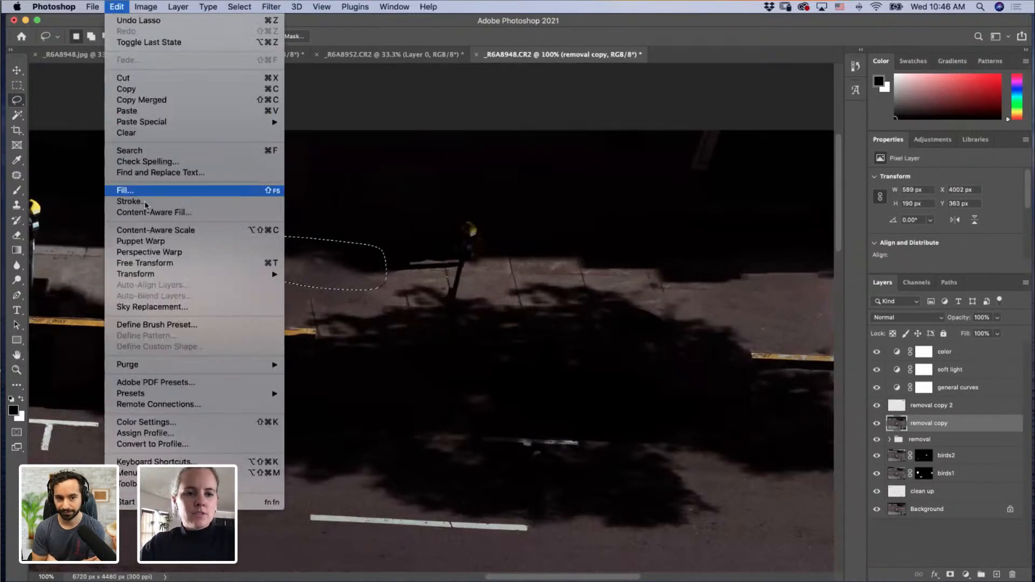
left_click(154, 213)
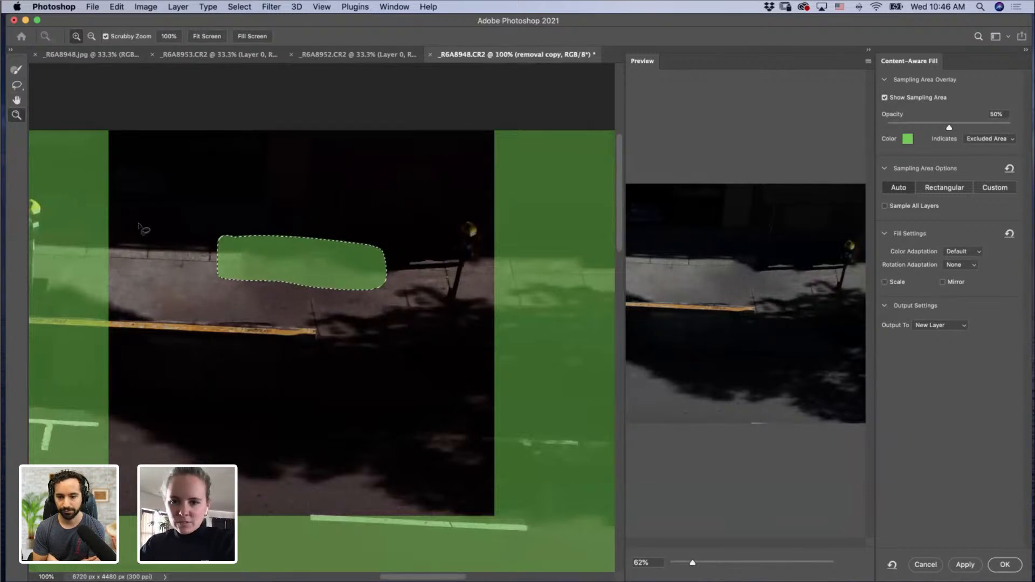
key("Return")
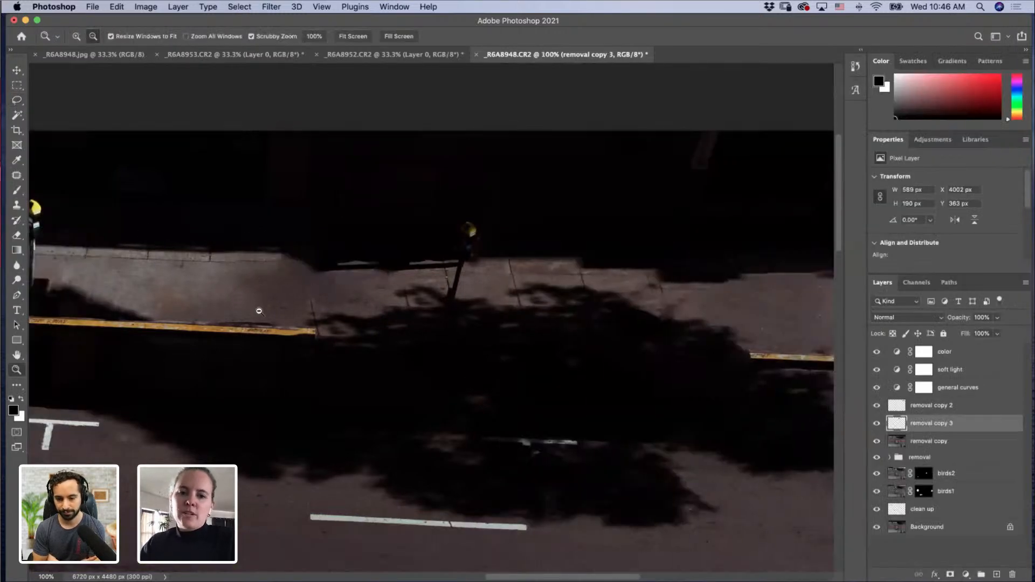
left_click(253, 301, "alt")
left_click(253, 316, "alt")
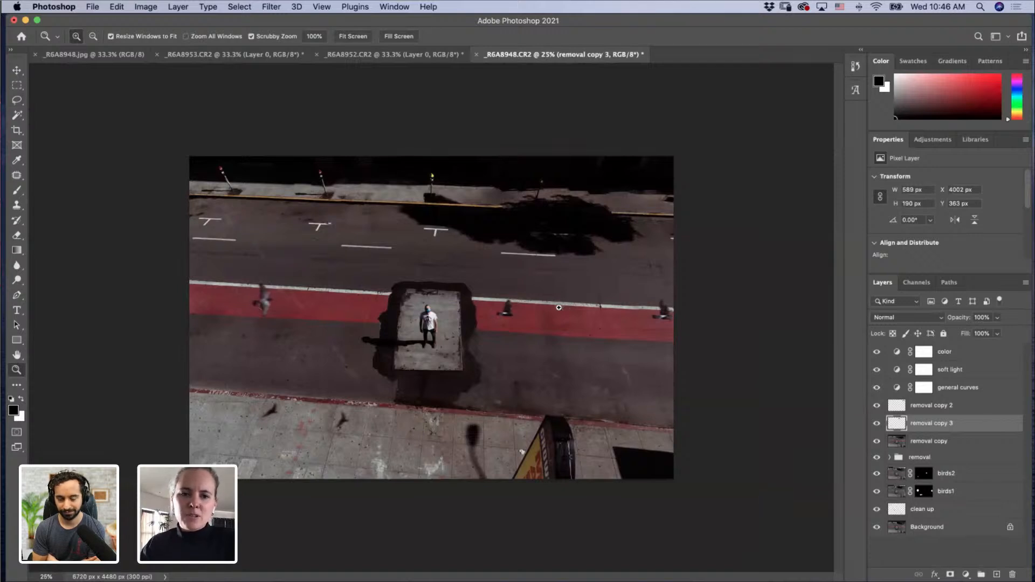
left_click(297, 208)
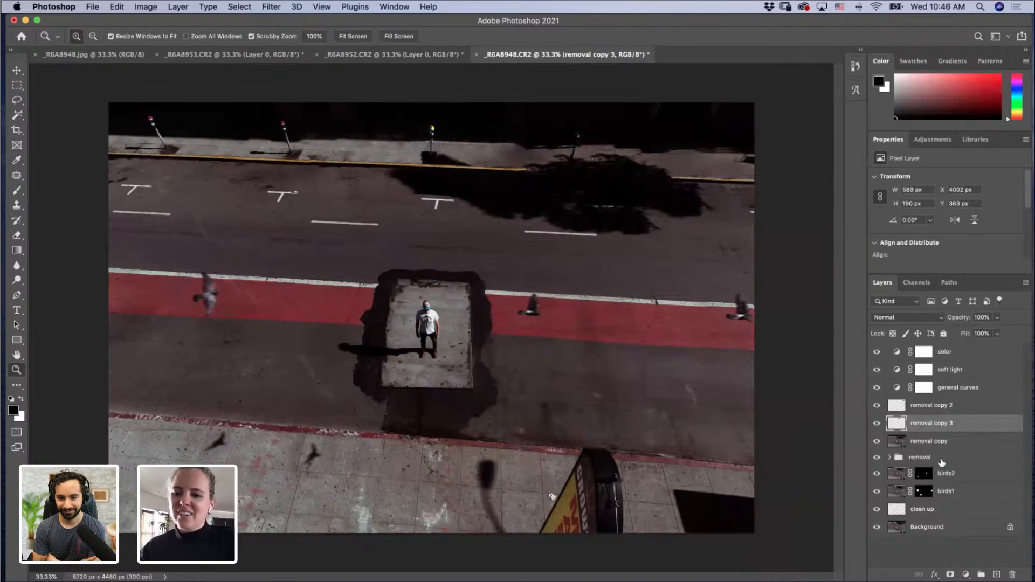
Step: On the removal copy layer, patch out the white litter beside the yellow sign on the near sidewalk
left_click(930, 441)
left_click(555, 519)
left_click(555, 519)
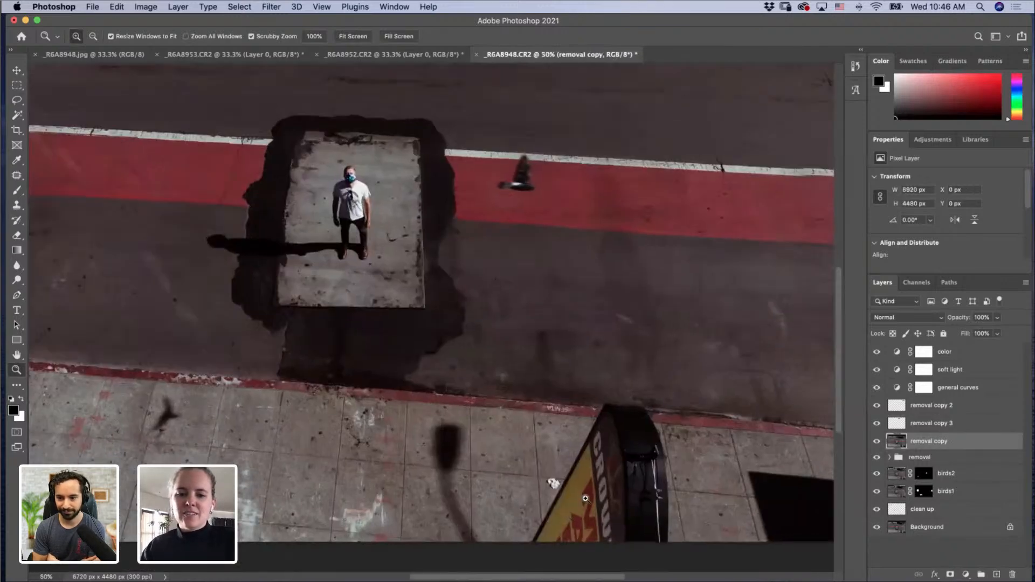
left_click(556, 519)
key("super+equal")
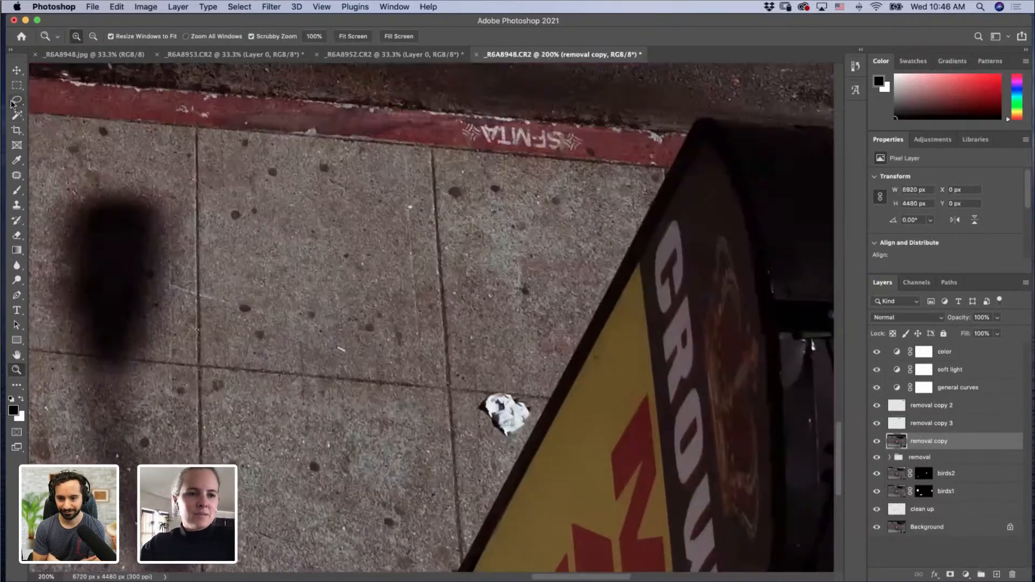
left_click(17, 175)
mouse_move(493, 399)
left_mouse_down()
mouse_move(481, 407)
mouse_move(505, 450)
mouse_move(534, 435)
mouse_move(539, 417)
mouse_move(506, 399)
mouse_move(479, 401)
mouse_move(481, 455)
mouse_move(466, 448)
mouse_move(484, 461)
left_mouse_up()
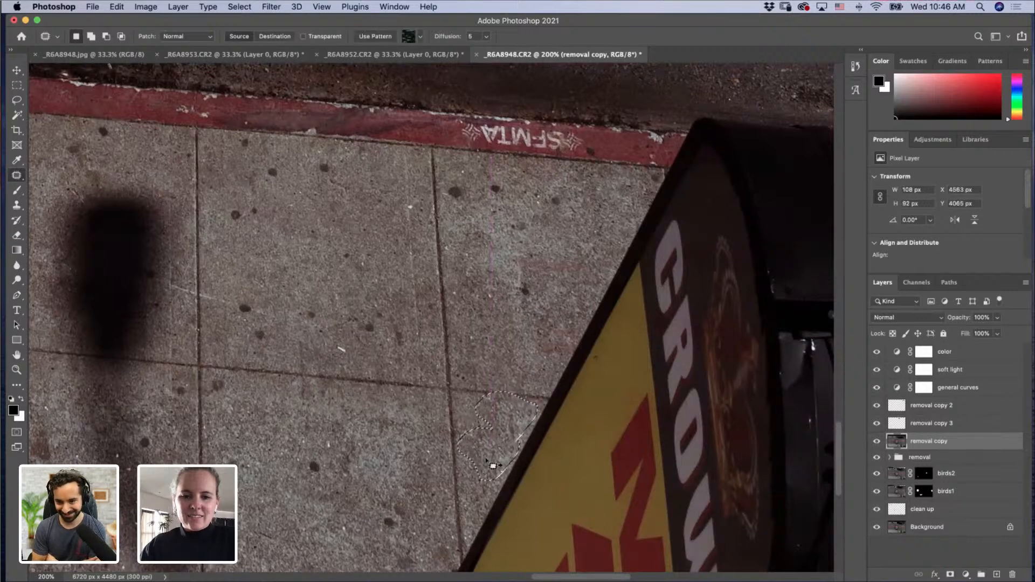
key("super+d")
Step: Patch the leftover mark along the sidewalk joint where the litter was, beside the yellow sign
mouse_move(469, 382)
left_mouse_down()
mouse_move(487, 393)
mouse_move(476, 382)
left_mouse_up()
mouse_move(480, 392)
left_mouse_down()
mouse_move(496, 417)
mouse_move(511, 388)
mouse_move(474, 395)
left_mouse_up()
key("super+d")
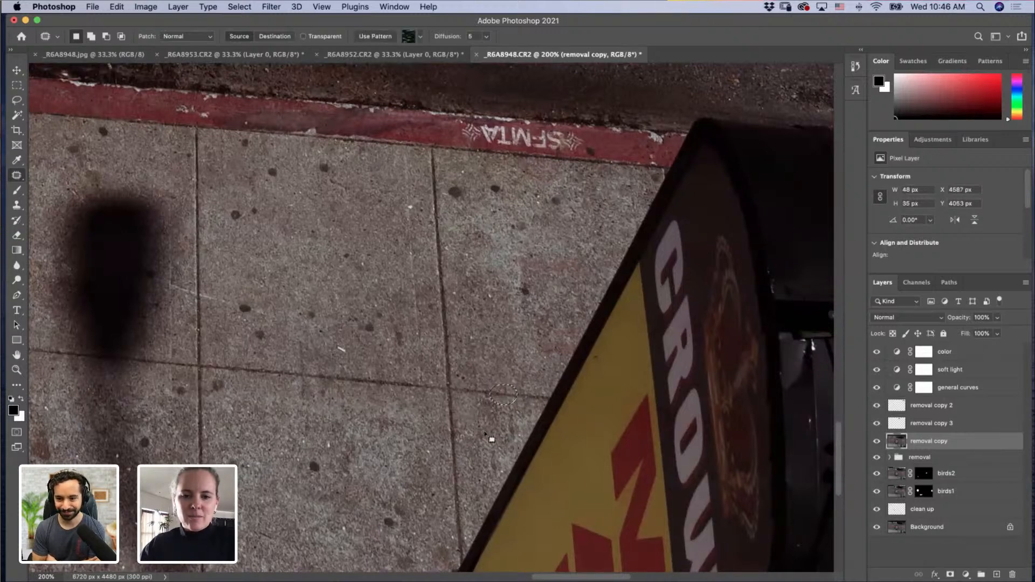
key("super+d")
Step: Patch out the elongated dark stain above the first T-shaped parking mark and the neighbouring stain at the image's left edge
key("z")
left_click(491, 435, "alt")
left_click(491, 435, "alt")
left_click(491, 434, "alt")
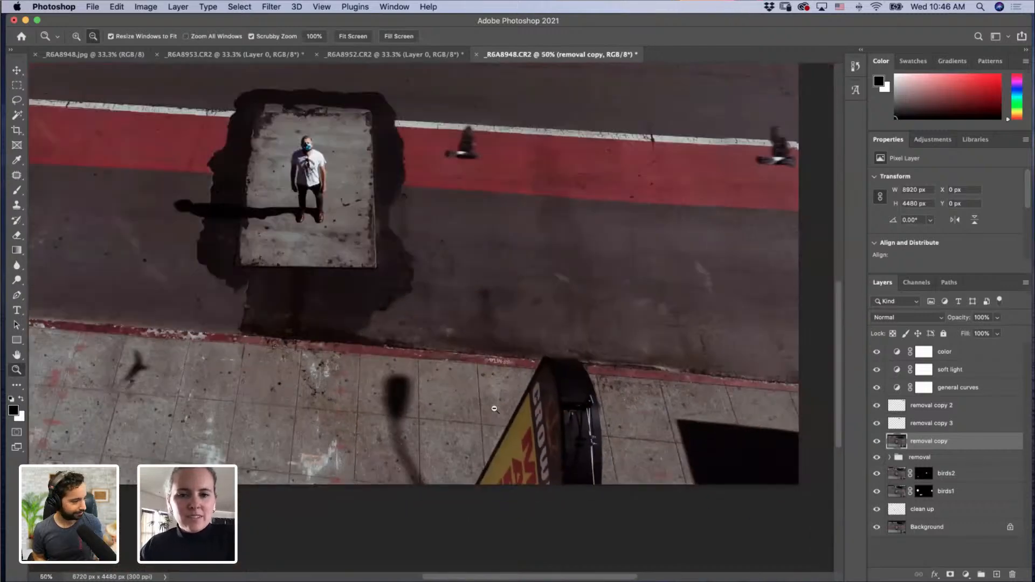
left_click(495, 409, "alt")
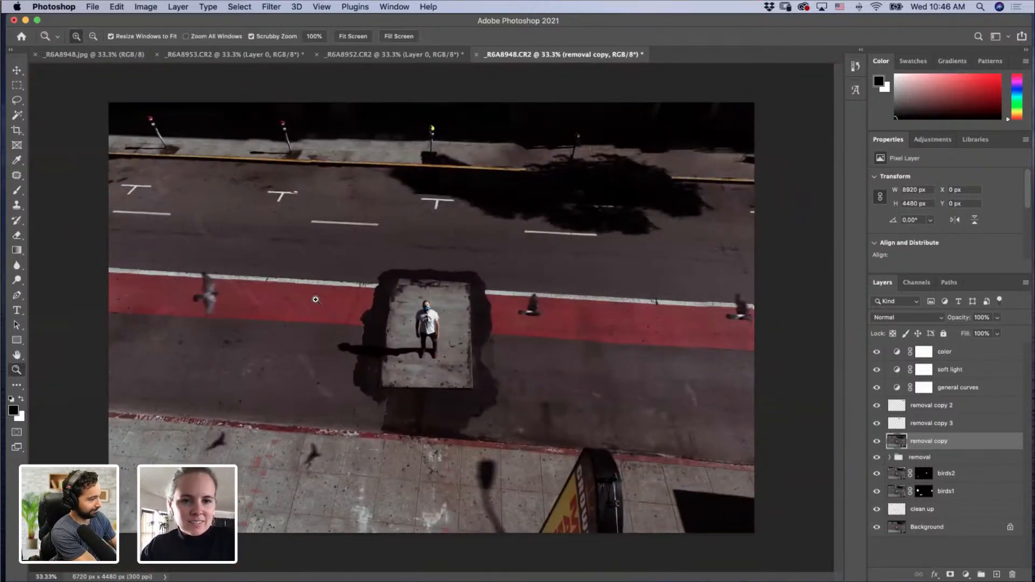
left_click(108, 160)
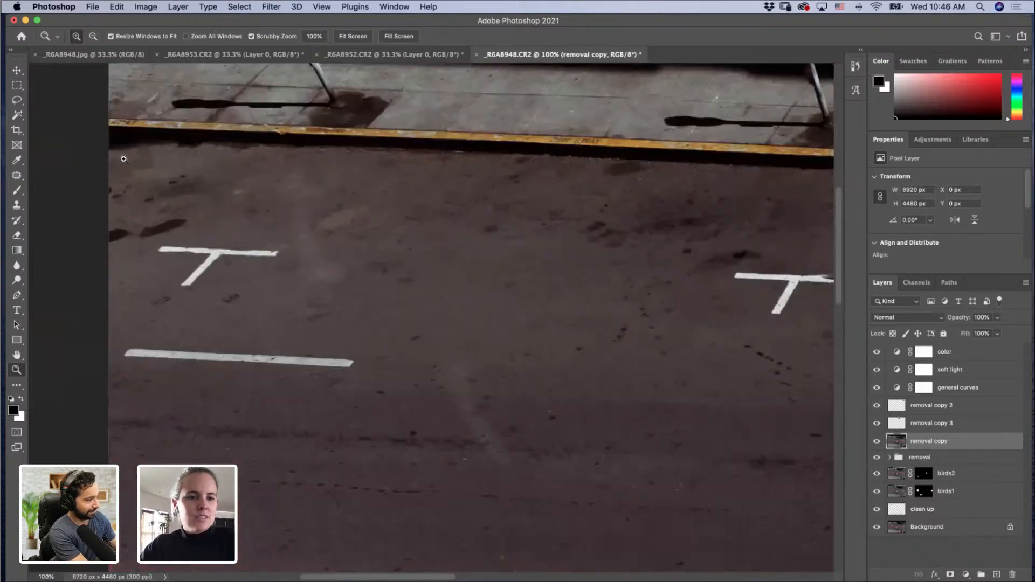
left_click(124, 159)
left_click(14, 176)
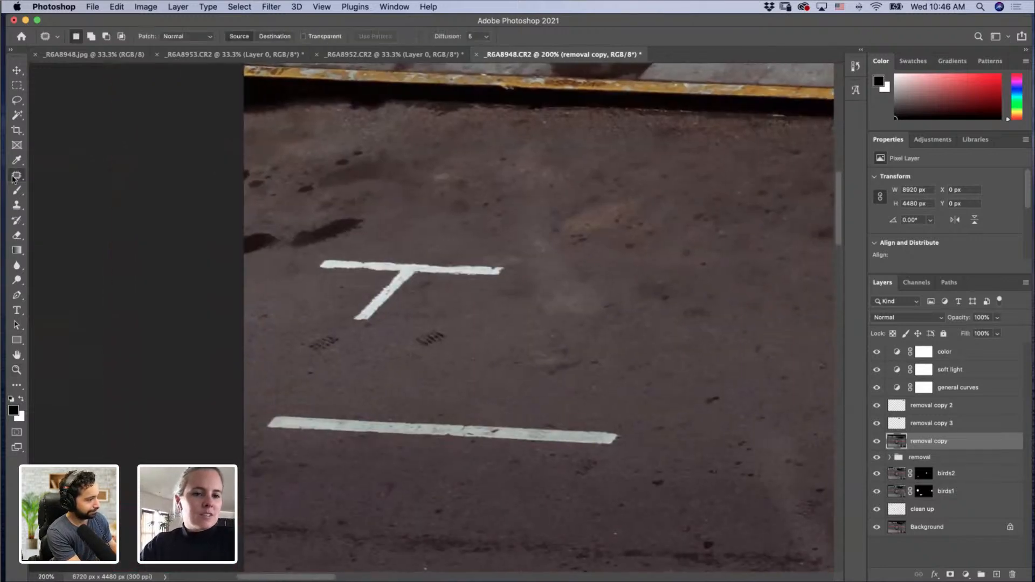
mouse_move(298, 222)
left_mouse_down()
mouse_move(286, 241)
mouse_move(303, 255)
mouse_move(374, 218)
mouse_move(327, 218)
left_mouse_up()
left_click_drag(328, 219, 441, 219)
key("super+d")
mouse_move(274, 225)
left_mouse_down()
mouse_move(241, 232)
mouse_move(233, 249)
mouse_move(274, 225)
left_mouse_up()
left_click_drag(260, 242, 265, 275)
key("super+d")
Step: Patch out the small dark spots along the image's left edge between the curb and the first T-shaped mark
mouse_move(259, 172)
left_mouse_down()
mouse_move(250, 194)
mouse_move(260, 172)
left_mouse_up()
left_click_drag(259, 181, 262, 224)
key("super+d")
mouse_move(242, 187)
left_mouse_down()
mouse_move(244, 168)
mouse_move(255, 213)
left_mouse_up()
key("super+d")
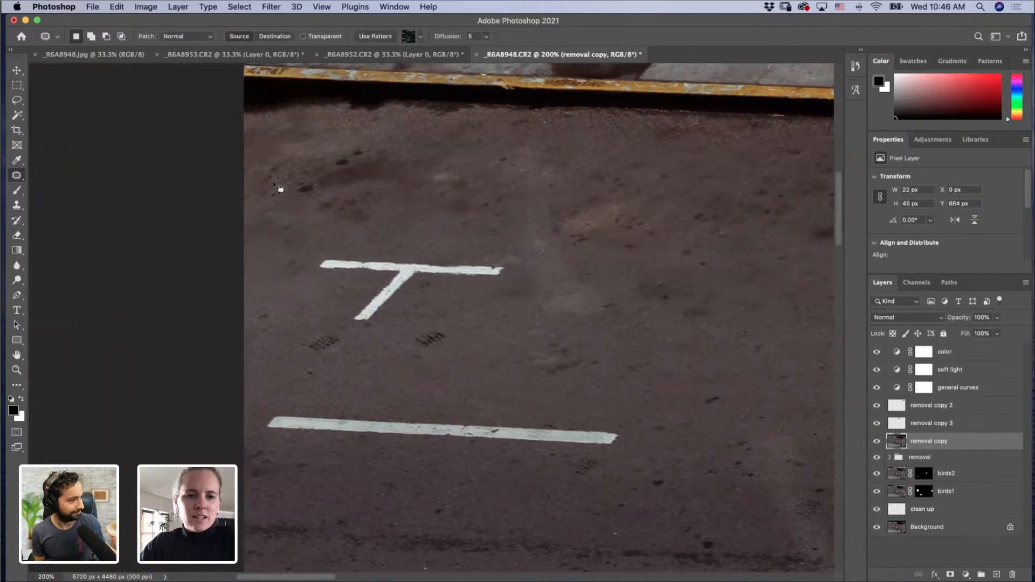
Step: Patch out the small dark spots on the asphalt slightly in from the left edge, above the first T-shaped mark
mouse_move(275, 159)
left_mouse_down()
mouse_move(272, 179)
mouse_move(277, 161)
left_mouse_up()
mouse_move(274, 171)
left_mouse_down()
mouse_move(272, 213)
mouse_move(276, 160)
left_mouse_up()
key("super+d")
left_click_drag(274, 171, 272, 209)
key("super+d")
left_click_drag(308, 177, 307, 176)
left_click_drag(302, 198, 292, 223)
key("super+d")
Step: Patch out the remaining dark spots below the curb and the textured mark beneath the first T-shaped parking mark
mouse_move(352, 163)
left_mouse_down()
mouse_move(335, 157)
mouse_move(349, 165)
left_mouse_up()
key("super+d")
mouse_move(341, 163)
left_mouse_down()
mouse_move(315, 158)
mouse_move(350, 158)
left_mouse_up()
left_click_drag(357, 153, 382, 140)
key("super+d")
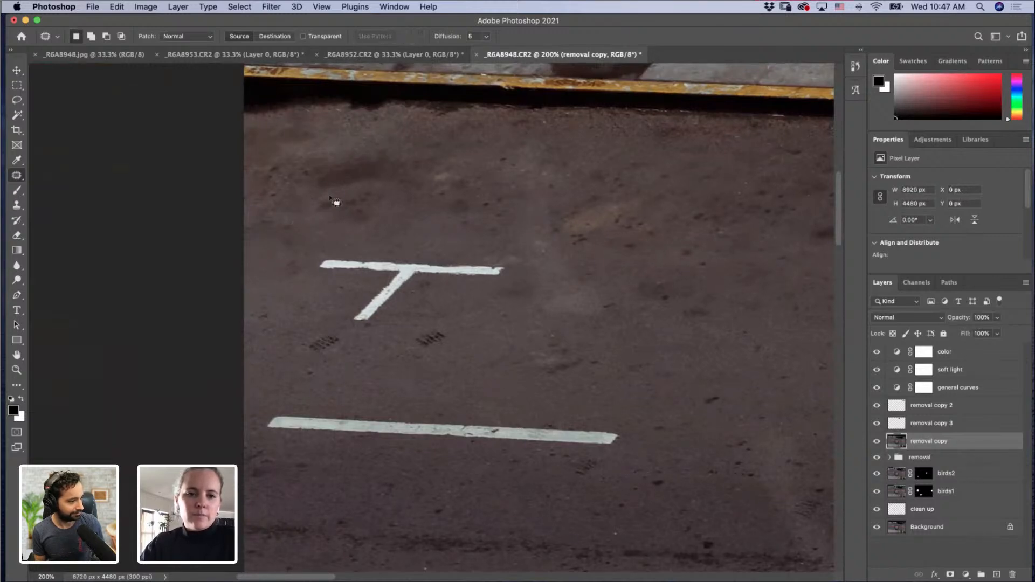
mouse_move(312, 328)
left_mouse_down()
mouse_move(329, 357)
mouse_move(323, 325)
mouse_move(379, 367)
left_mouse_up()
key("super+d")
Step: Examine the whole street composite and the asphalt around the central concrete slab for remaining blemishes
key("z")
left_click(542, 405, "alt")
left_click(543, 407, "alt")
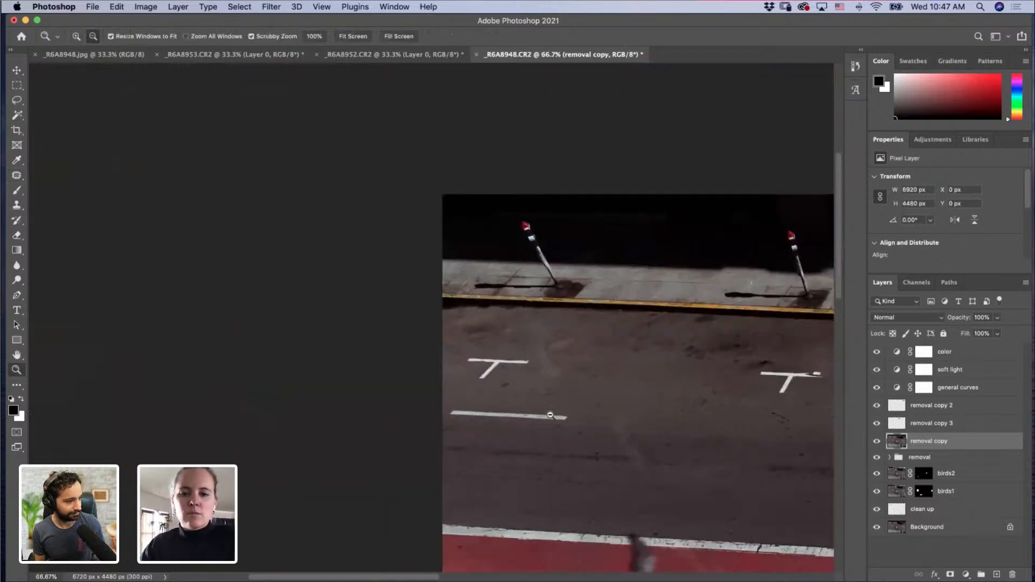
left_click(555, 412, "alt")
left_click(572, 421, "alt")
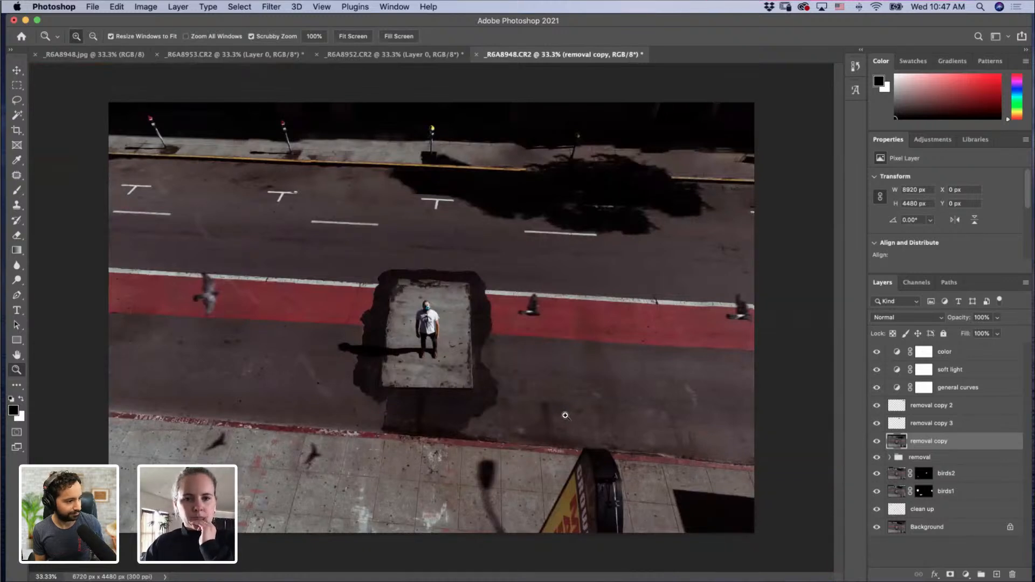
left_click(16, 176)
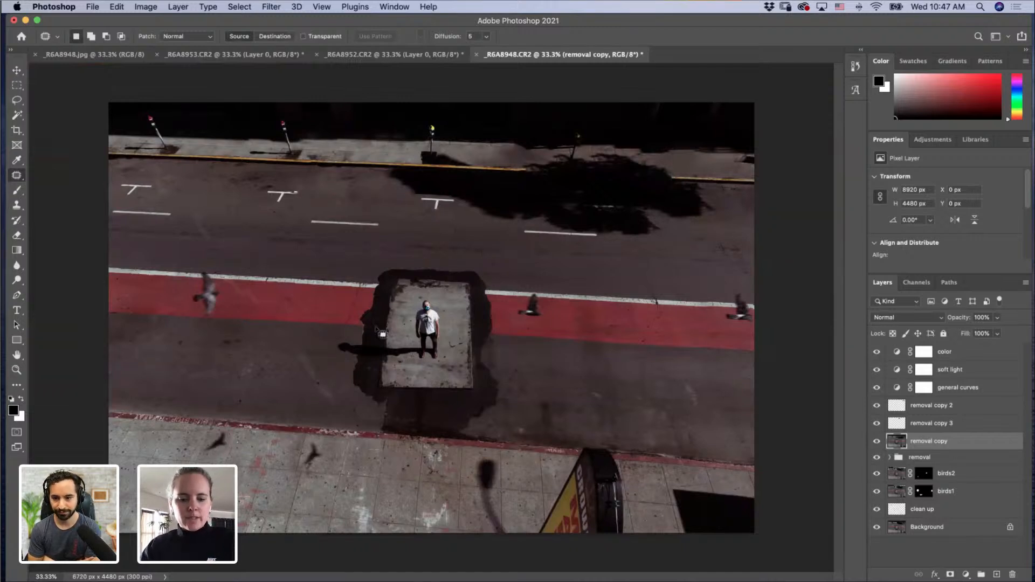
key("z")
left_click(398, 288, "alt")
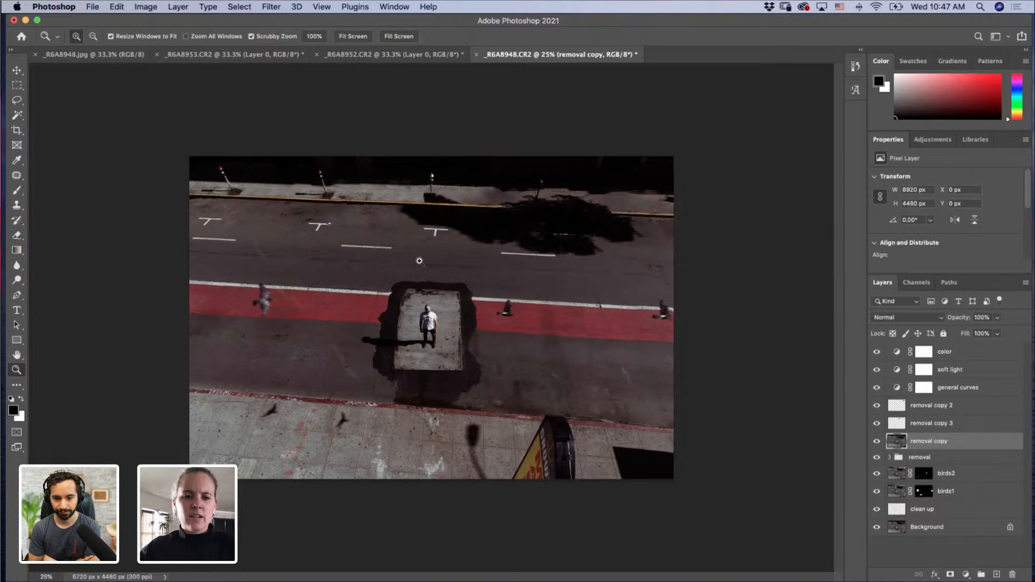
left_click(485, 258)
left_click_drag(488, 258, 539, 212)
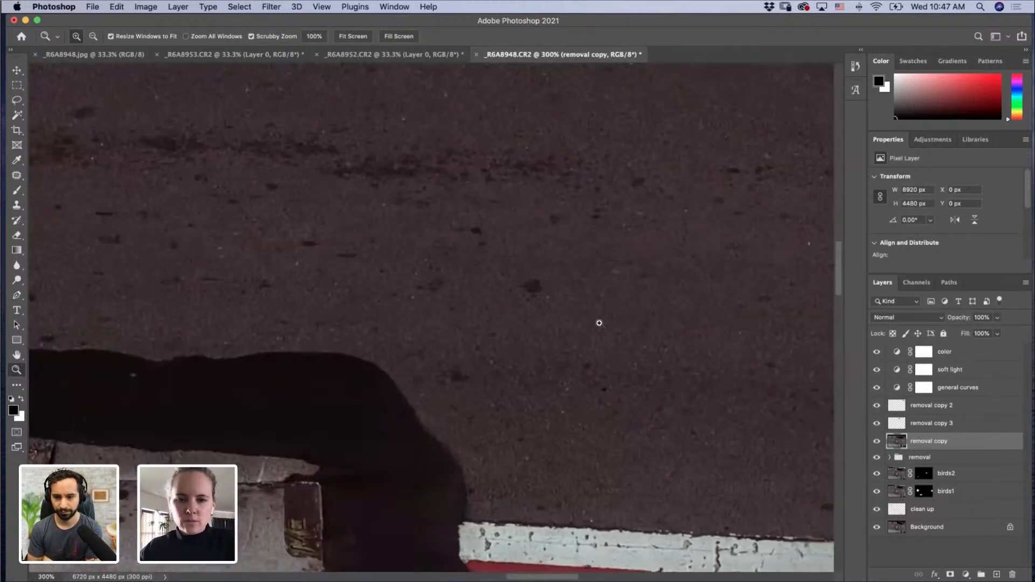
left_click(559, 339, "alt")
left_click_drag(559, 351, 550, 342)
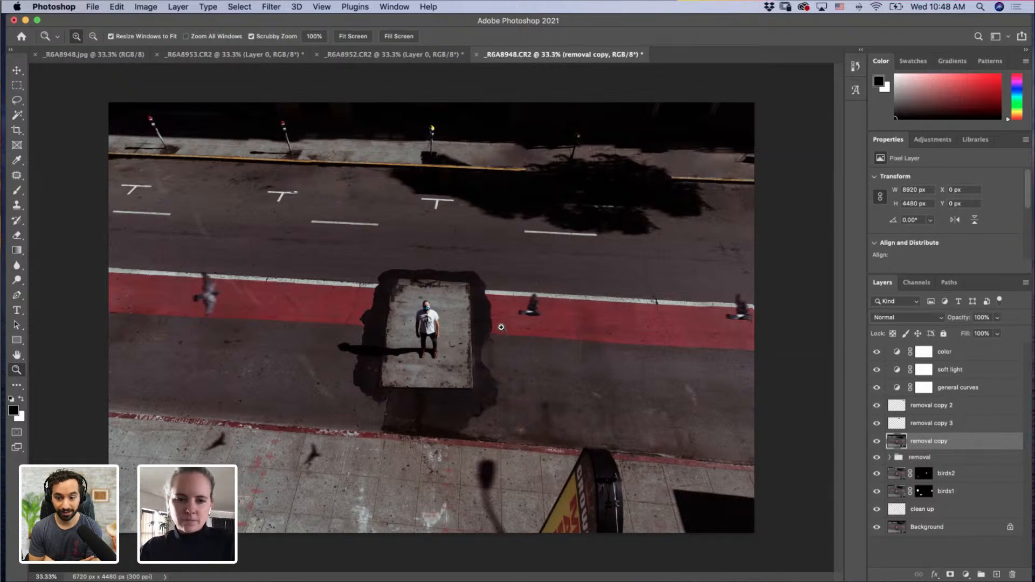
right_click(501, 327)
left_click(499, 283)
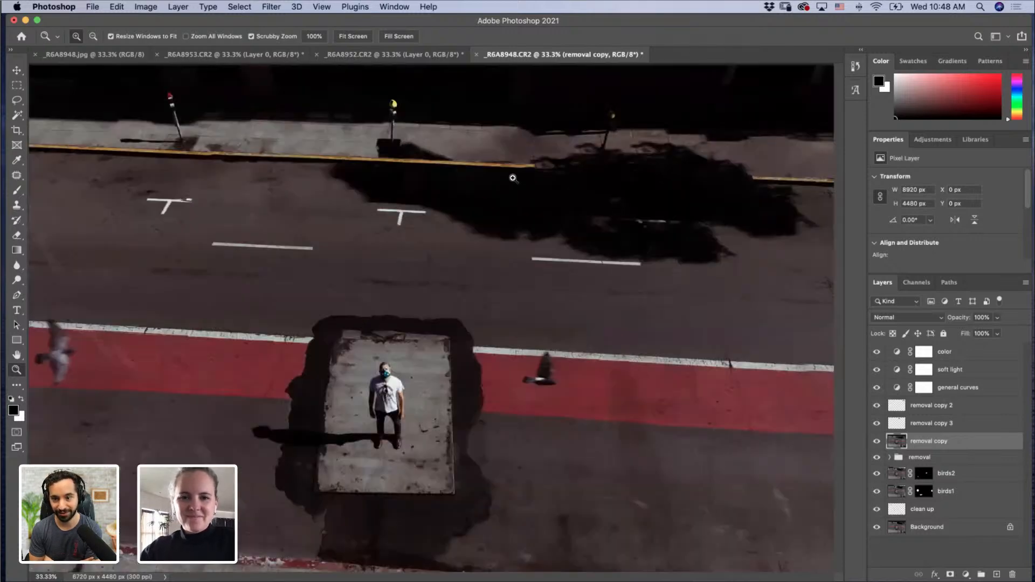
Step: Clone-stamp the sidewalk joint beyond the fourth meter to extend it toward the tree shadow, undoing the last stray stroke
left_click(507, 178)
left_click(506, 183)
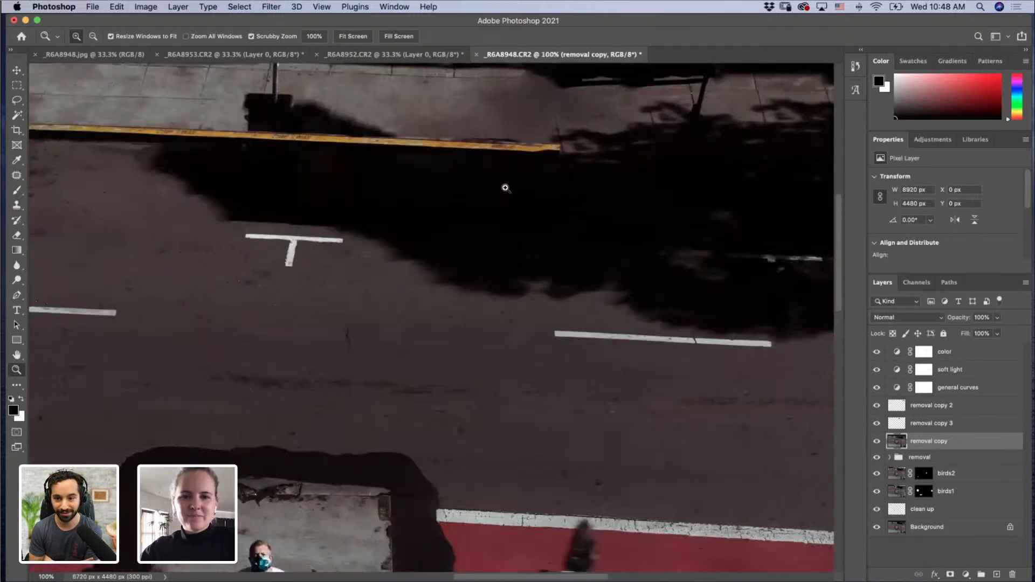
scroll(422, 347, "up", 7)
scroll(423, 346, "right", 4)
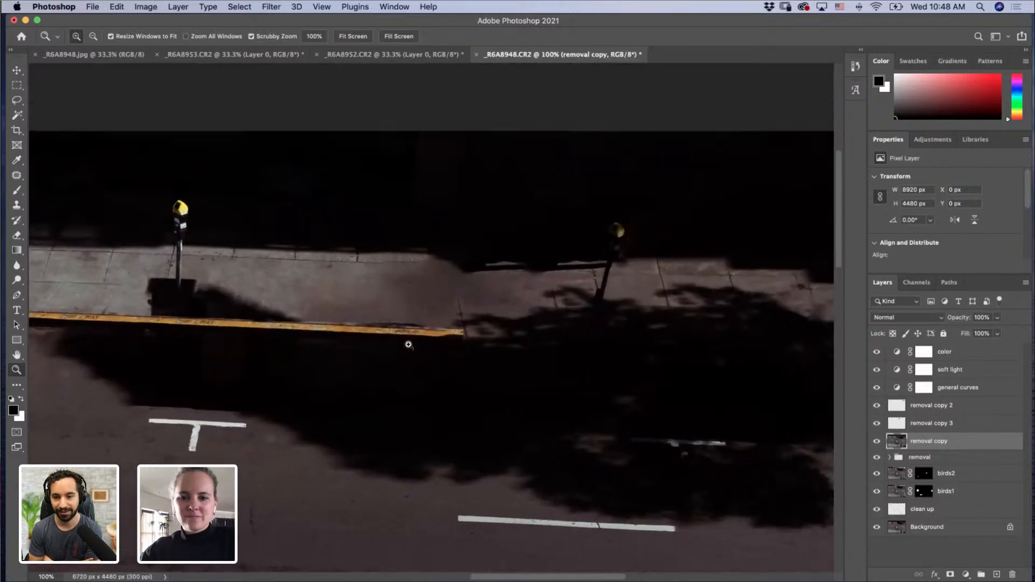
left_click_drag(595, 308, 216, 305)
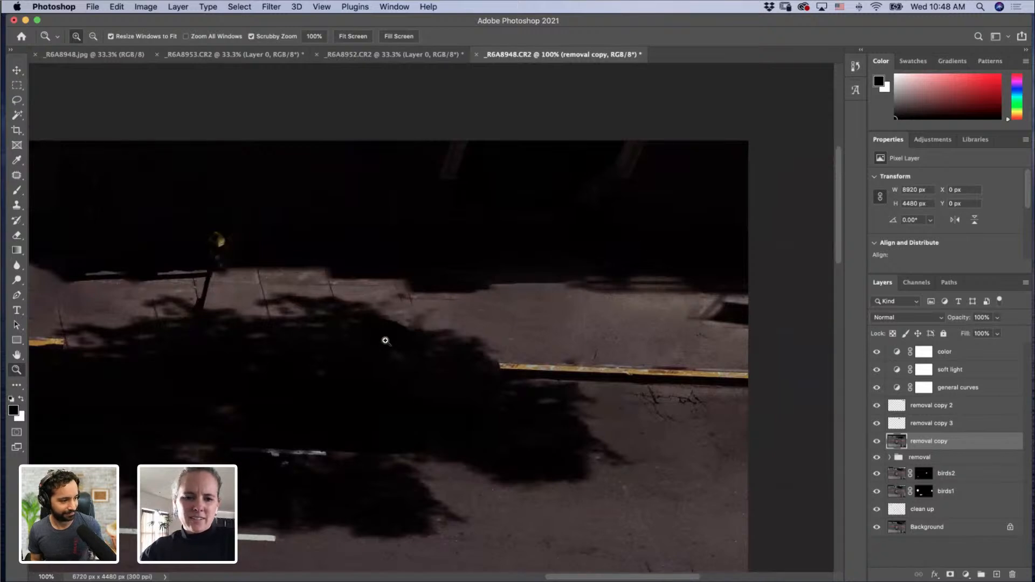
left_click(375, 318)
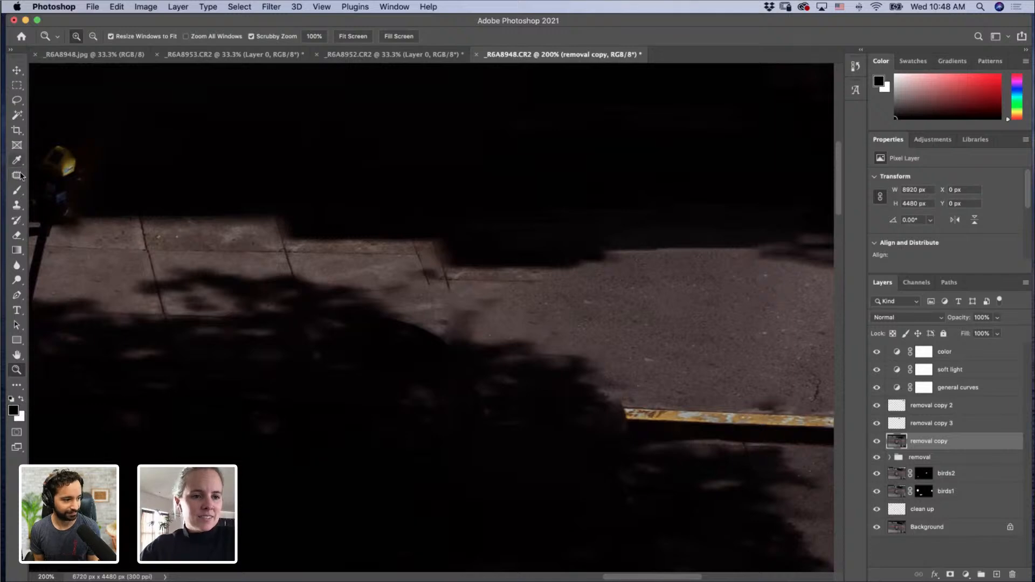
left_click(16, 211)
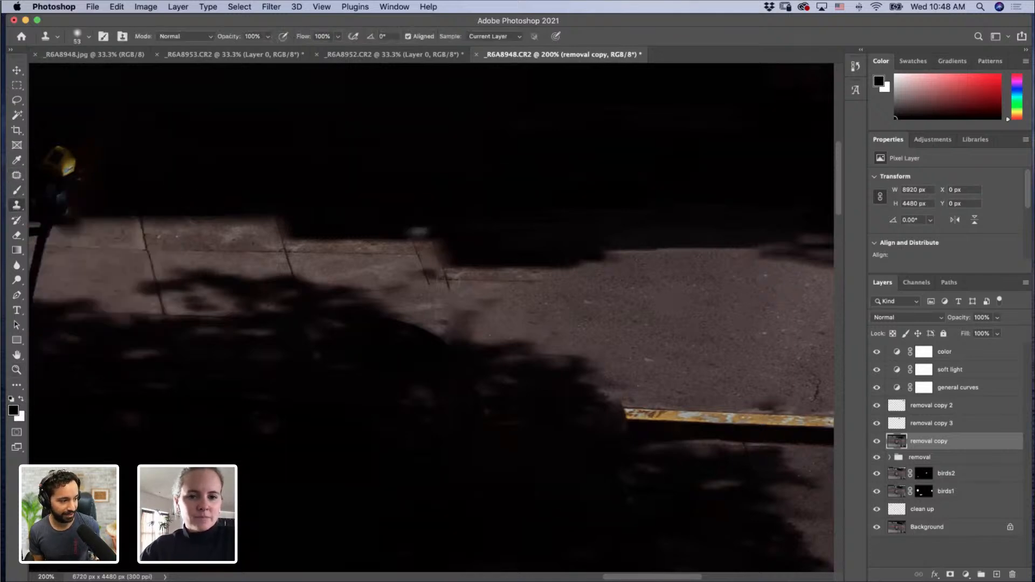
left_click(430, 278)
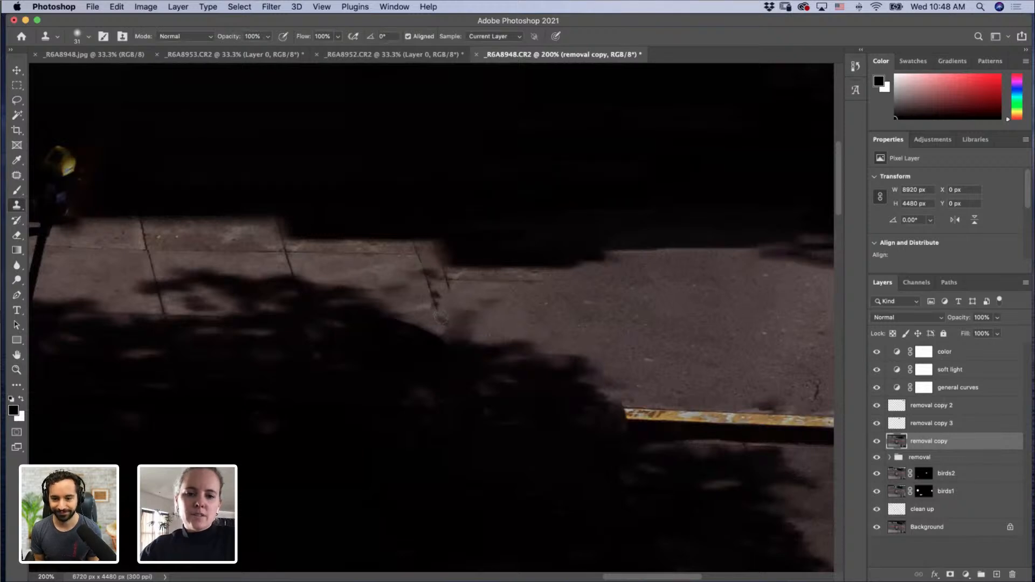
mouse_move(441, 318)
left_mouse_down()
mouse_move(449, 341)
mouse_move(459, 331)
left_mouse_up()
key("super+z")
Step: Clone-stamp the faded end of the horizontal sidewalk joint just left of the yellow meter's shadow
key("z")
left_click(488, 325, "alt")
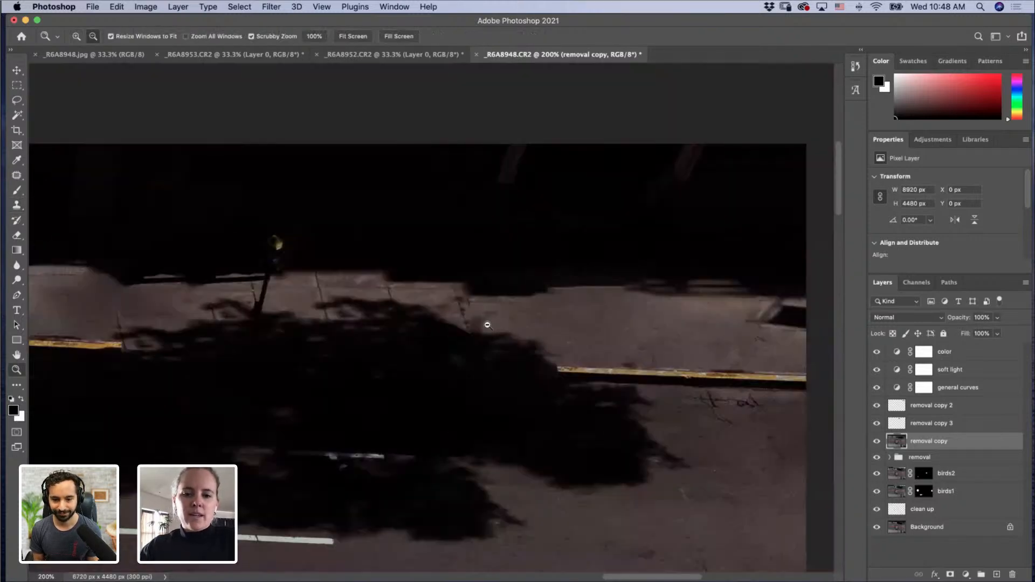
left_click(488, 326, "alt")
left_click(487, 329, "alt")
left_click(484, 351, "alt")
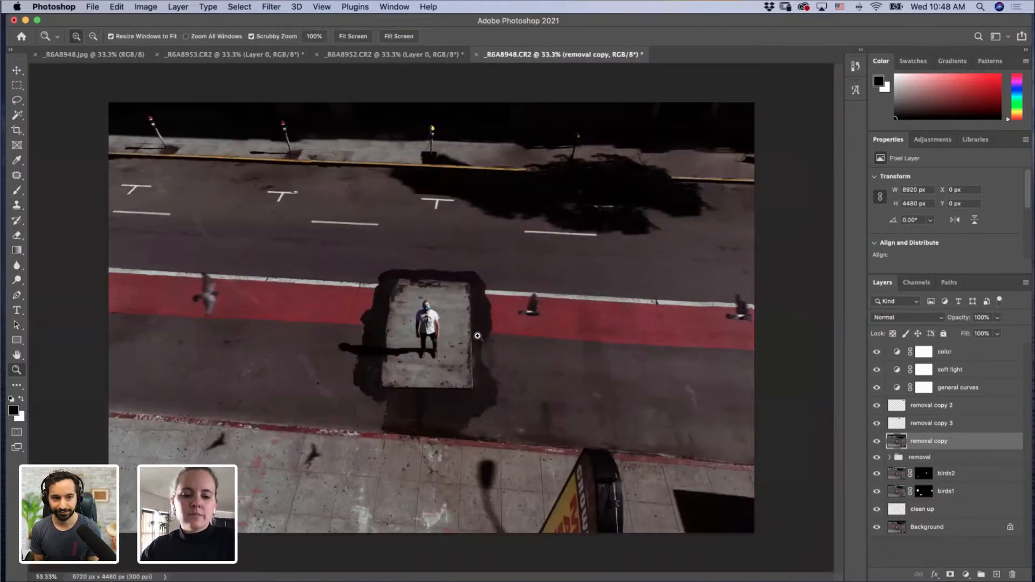
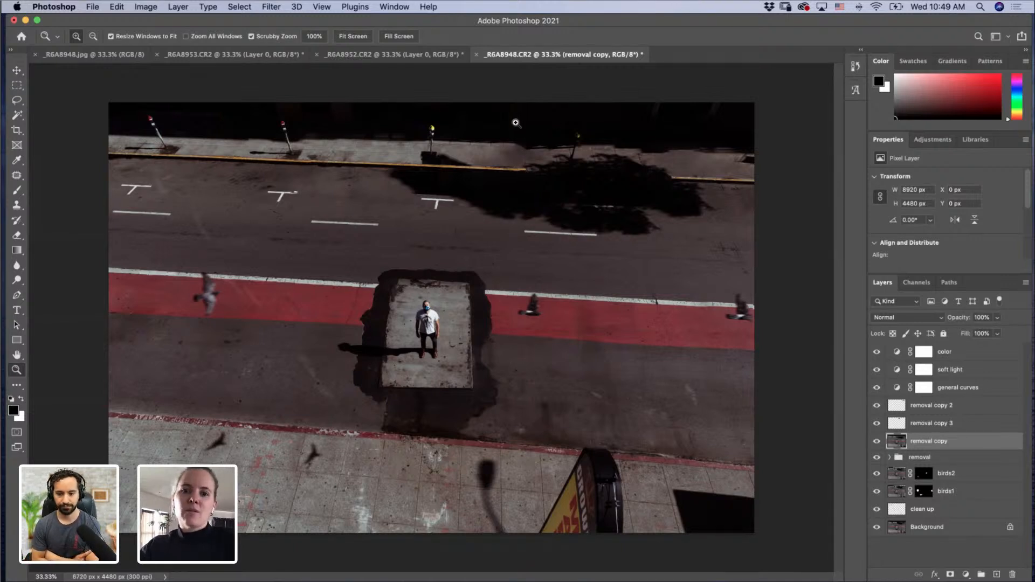
left_click_drag(519, 127, 569, 194)
left_click(569, 194)
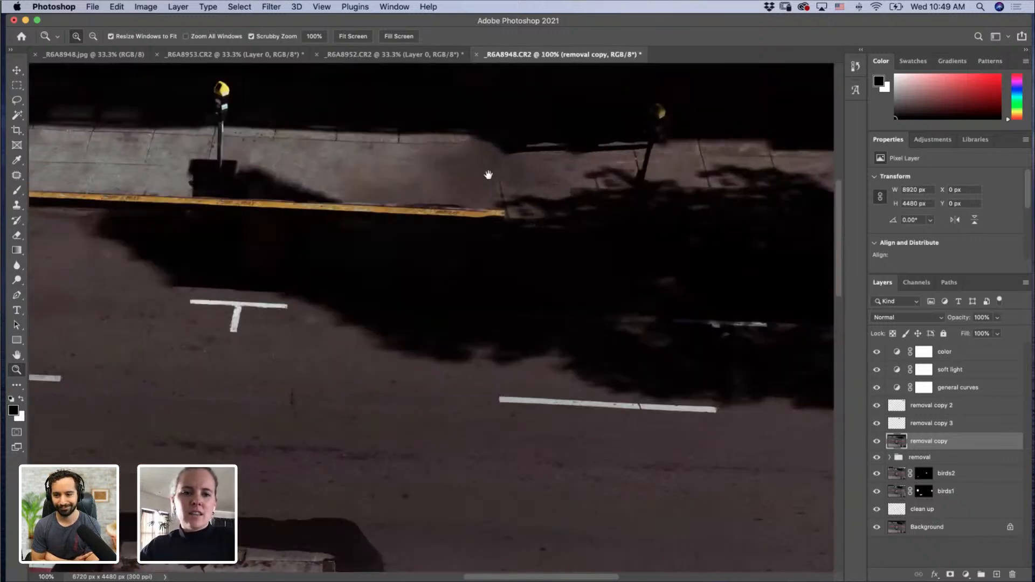
left_click_drag(488, 174, 661, 235)
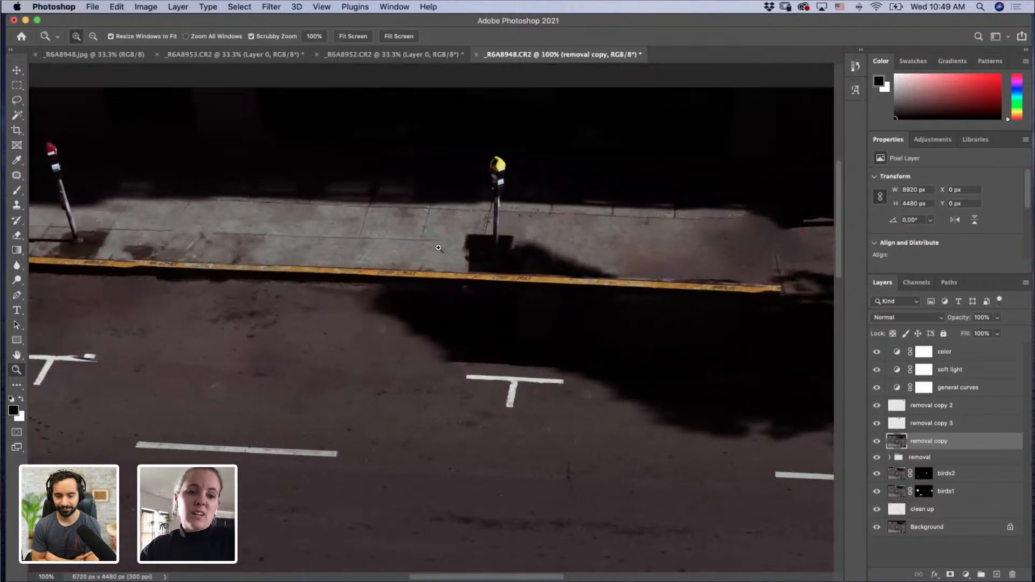
left_click(440, 249)
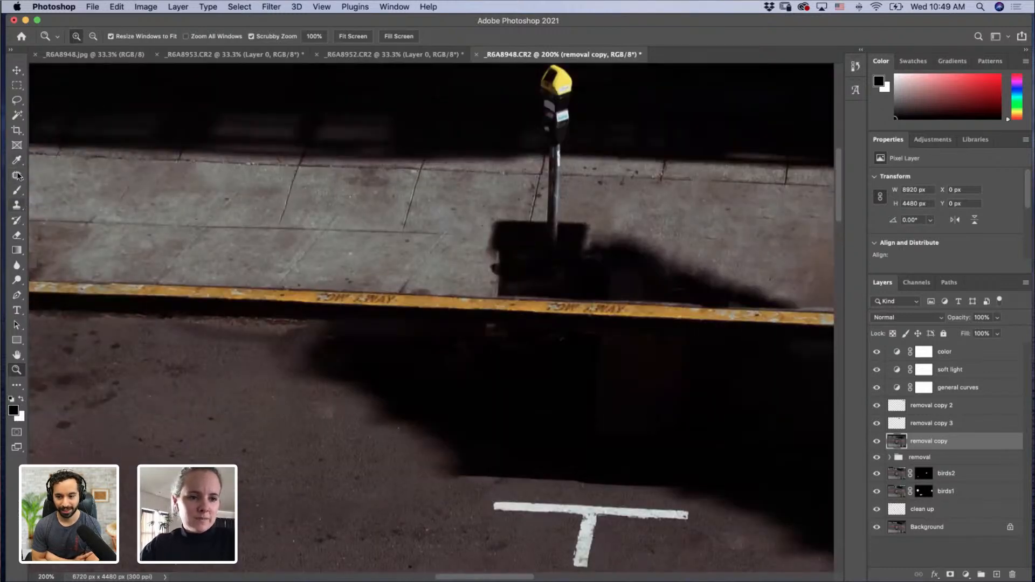
left_click(17, 208)
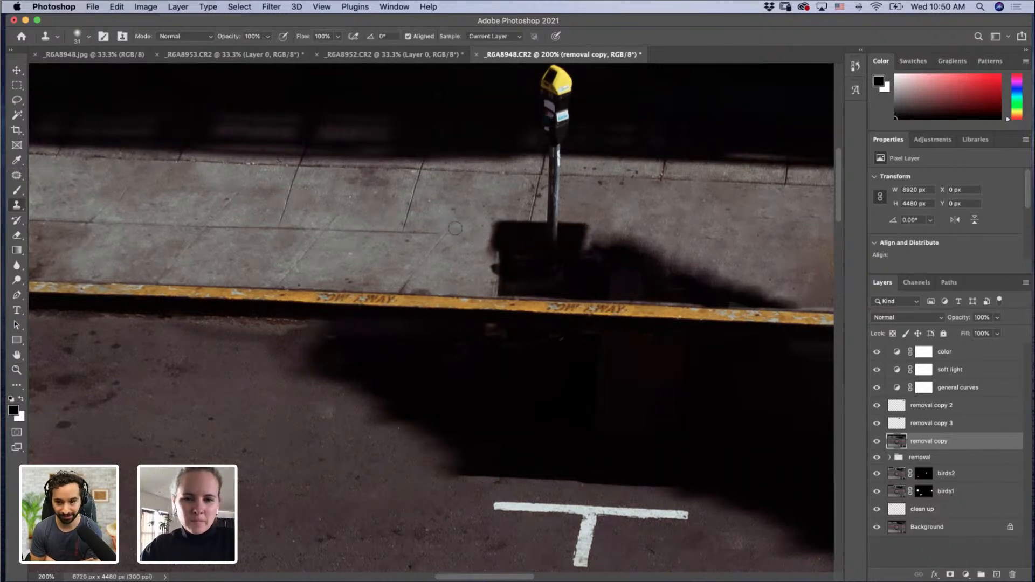
left_click_drag(452, 232, 463, 235)
left_click(434, 235, "alt")
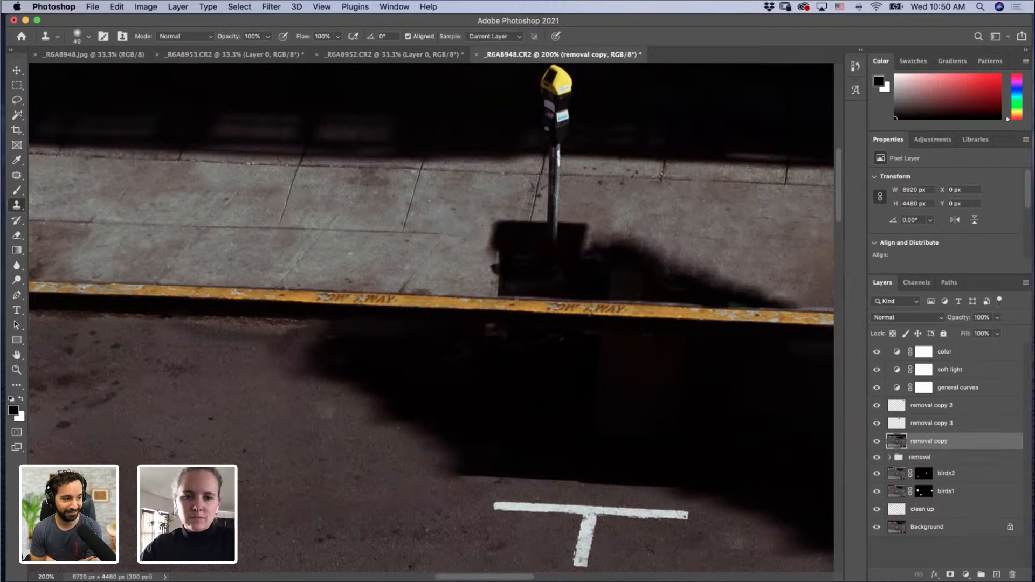
Step: Patch out the small dark marks on the sidewalk between the yellow meter's shadow and the end of the yellow curb
key("z")
left_click(629, 293, "alt")
left_click(630, 293, "alt")
left_click(630, 292, "alt")
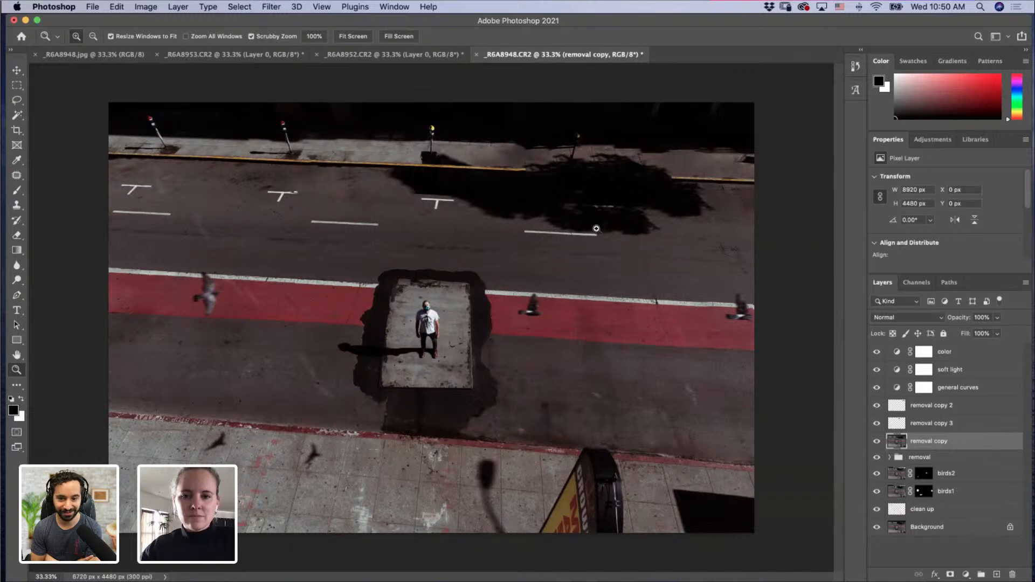
left_click(509, 163)
left_click(541, 173)
left_click(545, 170)
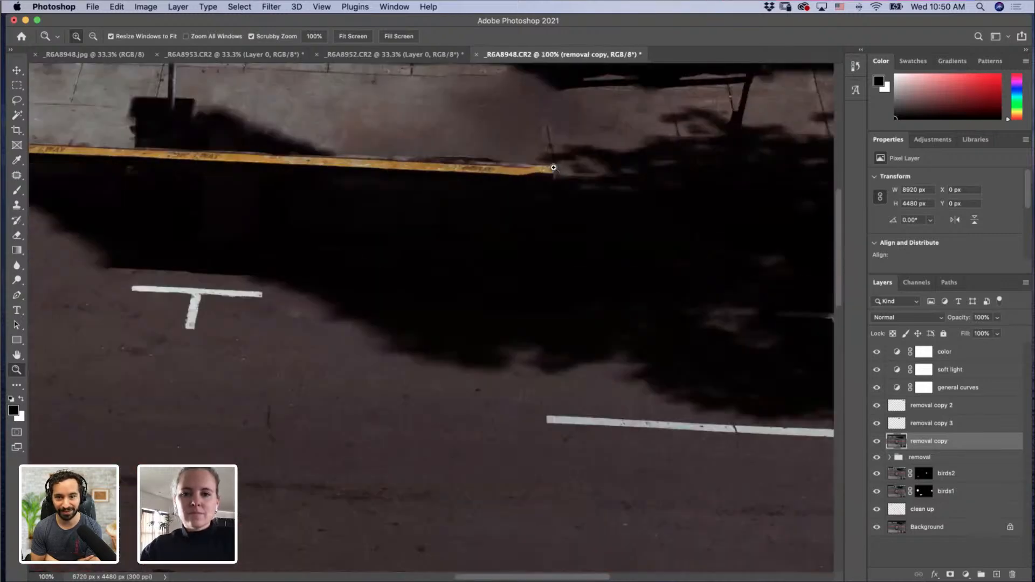
left_click(550, 163)
left_click_drag(534, 257, 525, 413)
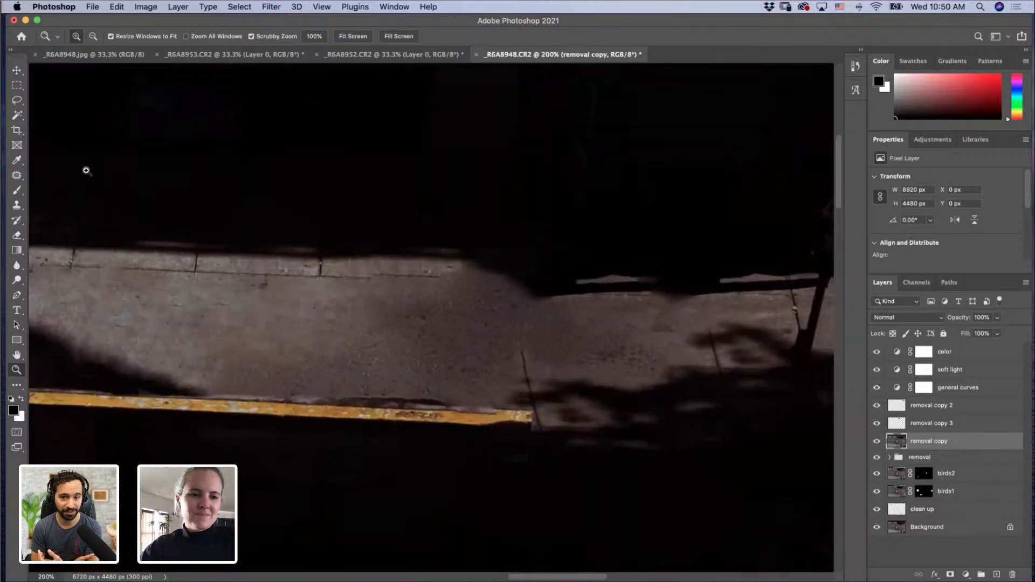
left_click(17, 175)
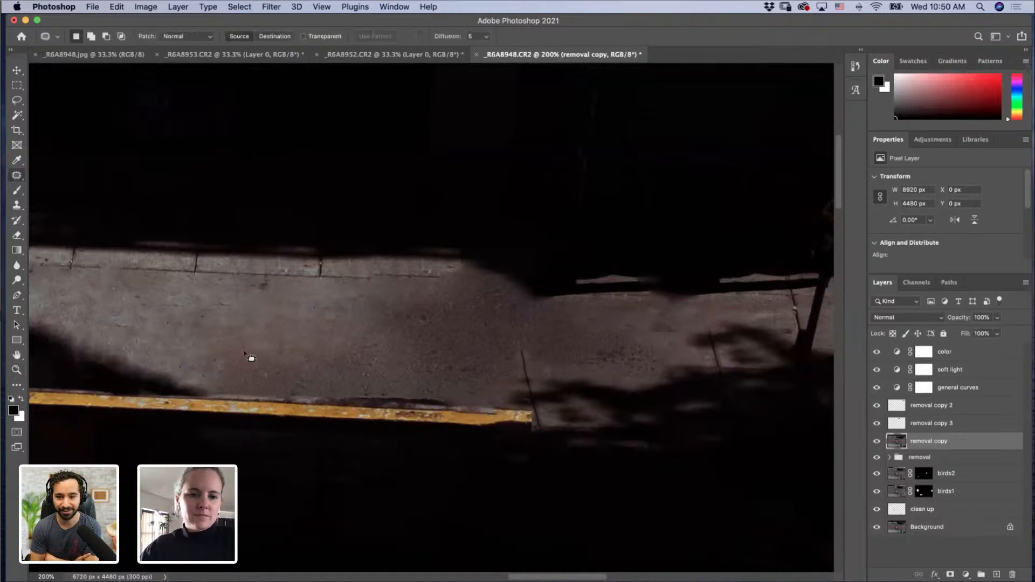
mouse_move(249, 356)
left_mouse_down()
mouse_move(224, 356)
mouse_move(299, 343)
mouse_move(282, 346)
left_mouse_up()
key("super+d")
mouse_move(301, 353)
left_mouse_down()
mouse_move(368, 312)
mouse_move(362, 318)
left_mouse_up()
key("super+d")
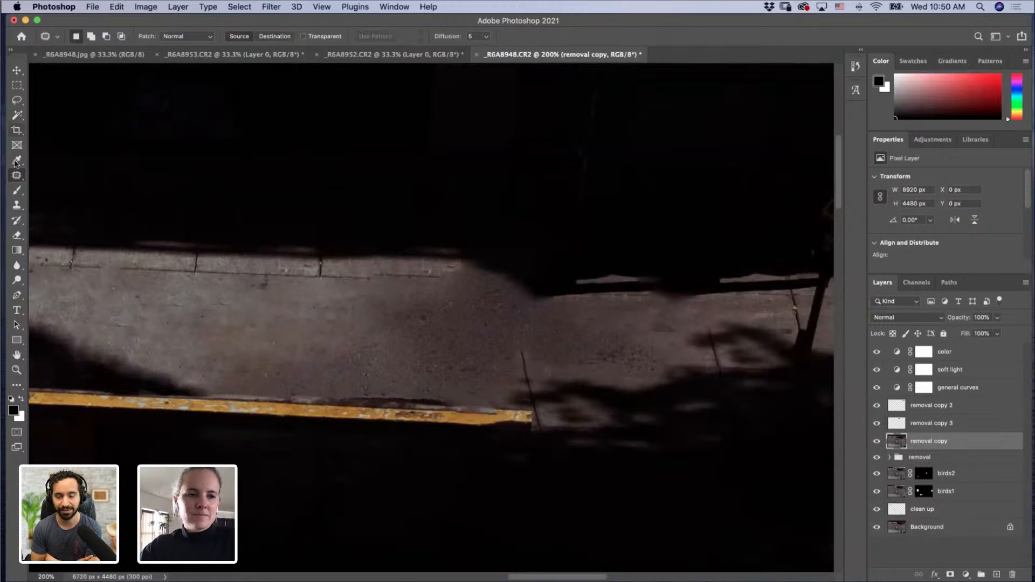
Step: Clone-stamp the sidewalk joint at the end of the yellow curb to extend it toward the building shadow
left_click(17, 205)
mouse_move(566, 363)
left_mouse_down()
mouse_move(521, 337)
mouse_move(517, 320)
left_mouse_up()
left_click(524, 357, "alt")
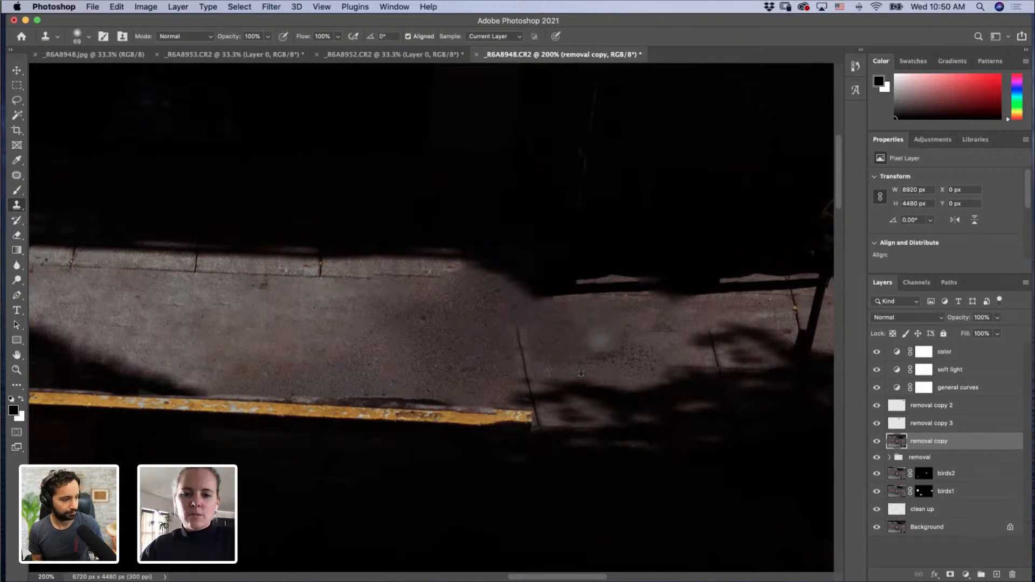
Step: Duplicate all layers from color down to Background, merge the copies into one top layer and name it sharpen
key("z")
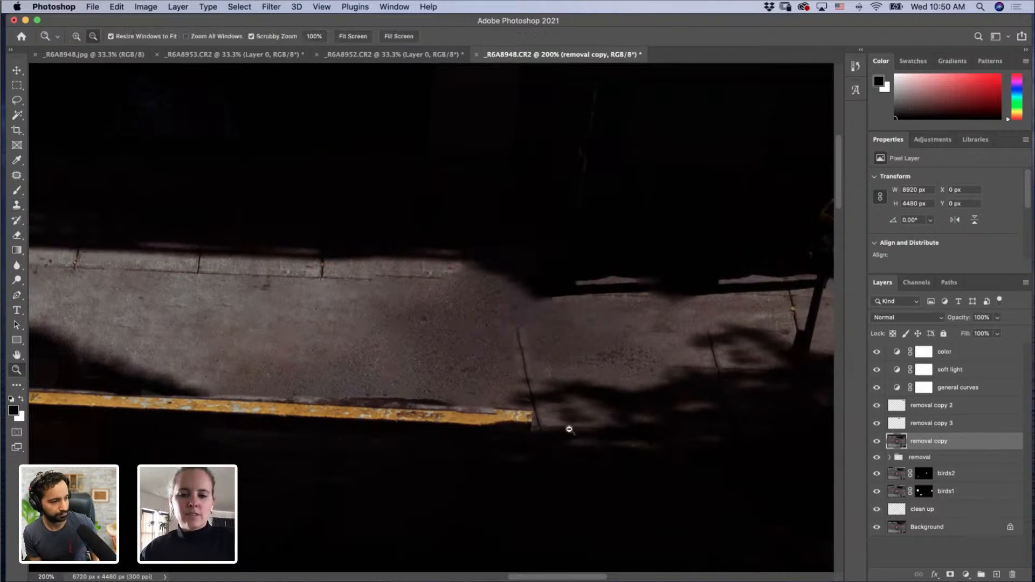
left_click(569, 429, "alt")
left_click(570, 441, "alt")
left_click(570, 452, "alt")
left_click(567, 455, "alt")
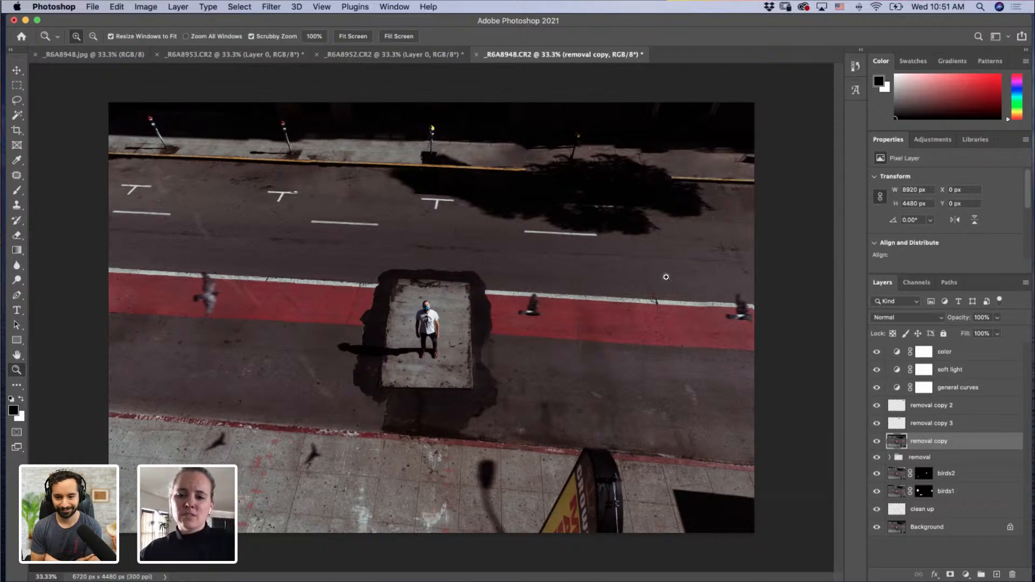
left_click(461, 278, "alt")
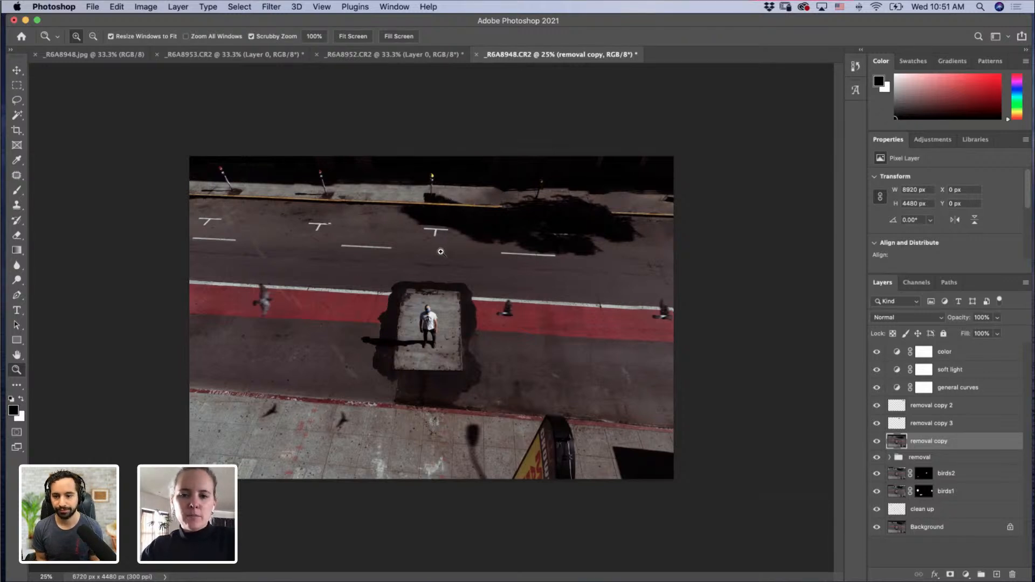
left_click(971, 356)
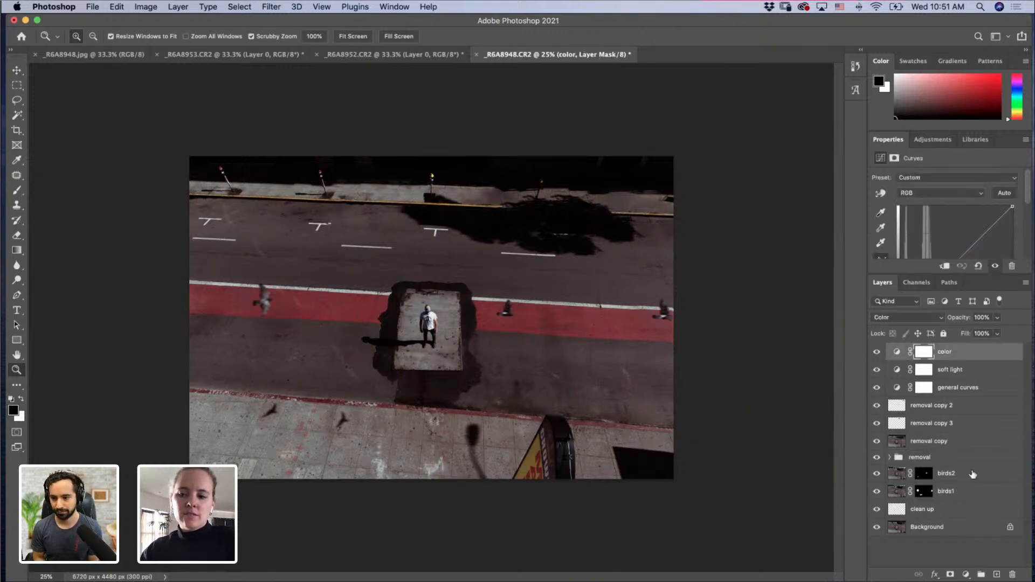
left_click(924, 527, "shift")
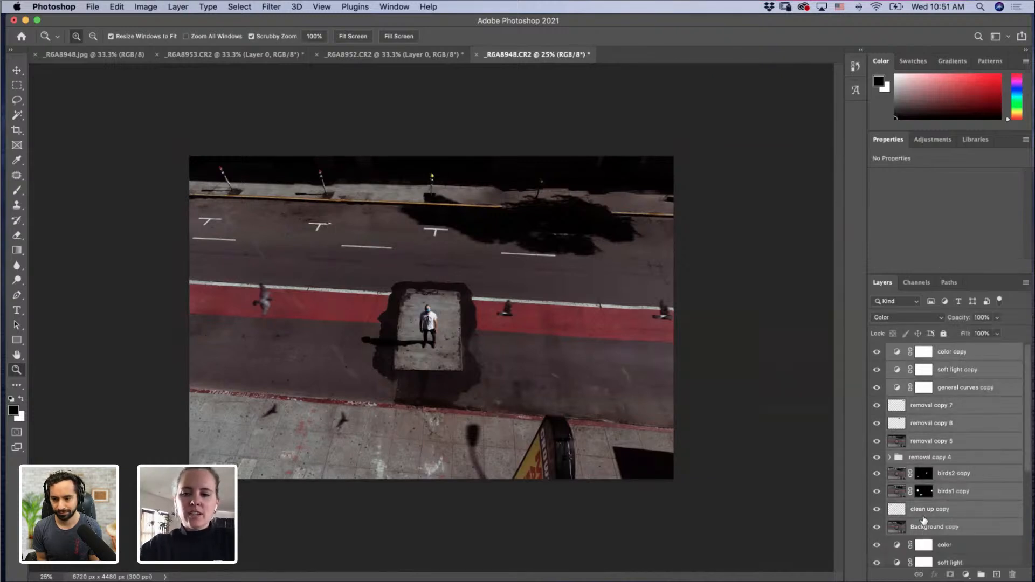
key("super+alt+e")
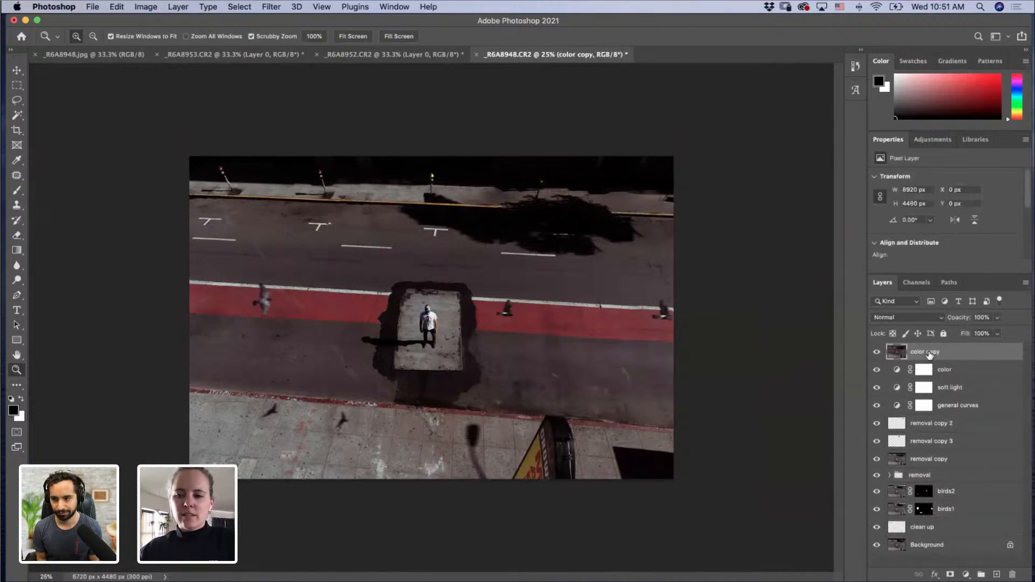
type("sharpen")
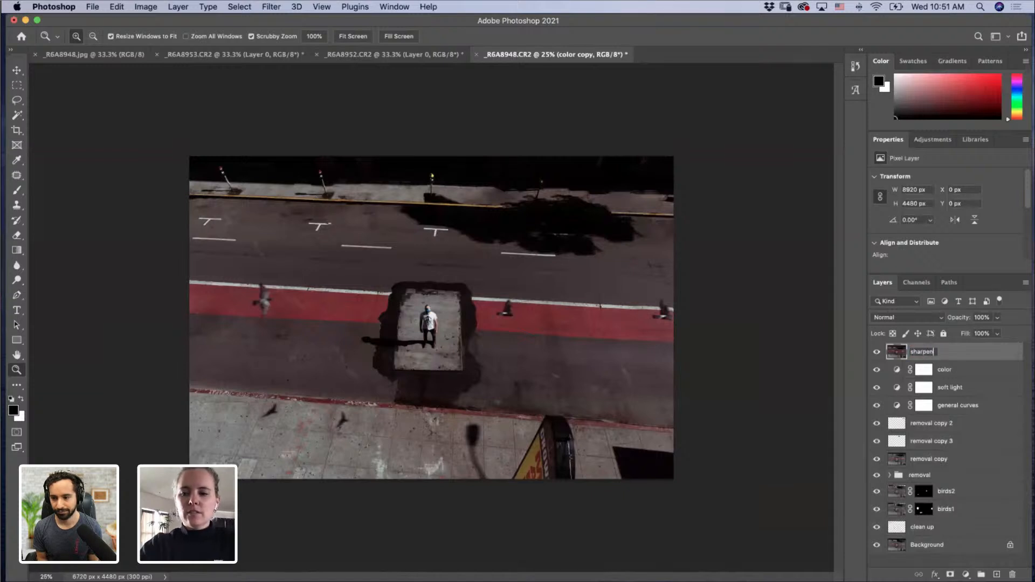
key("Return")
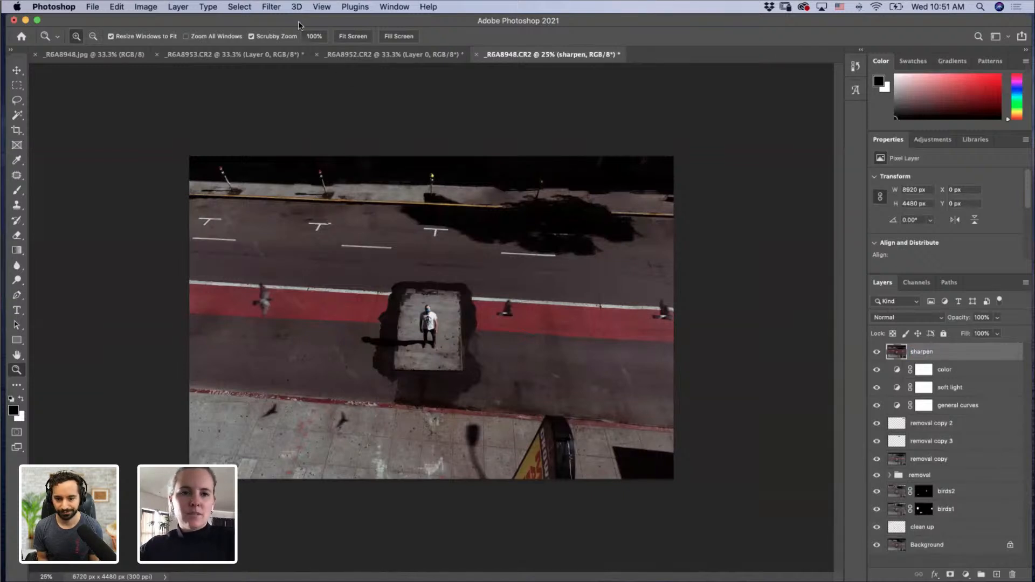
Step: Apply a High Pass filter with a 3.6-pixel radius to the sharpen layer and set its blend mode to Soft Light
left_click(273, 7)
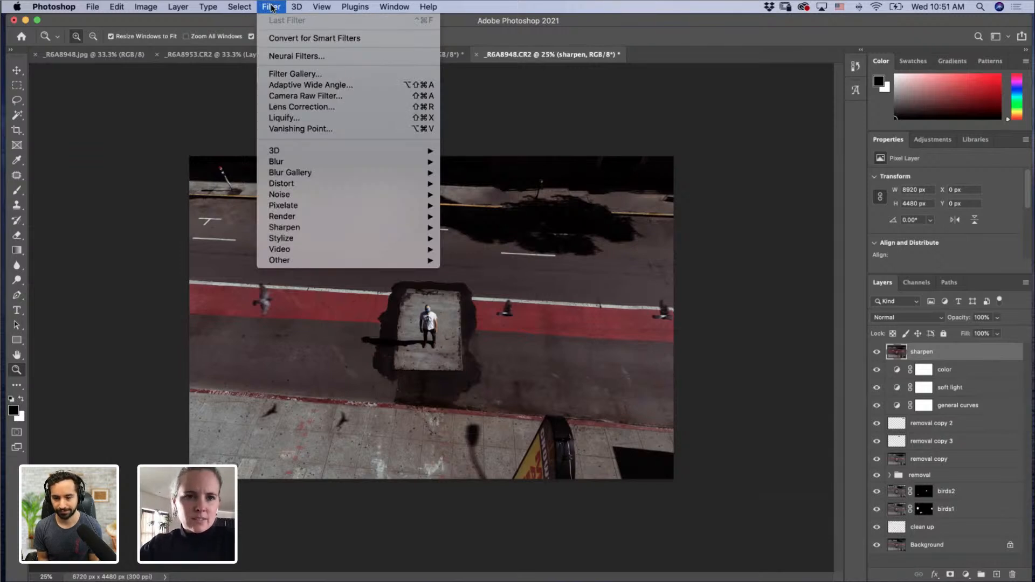
mouse_move(314, 261)
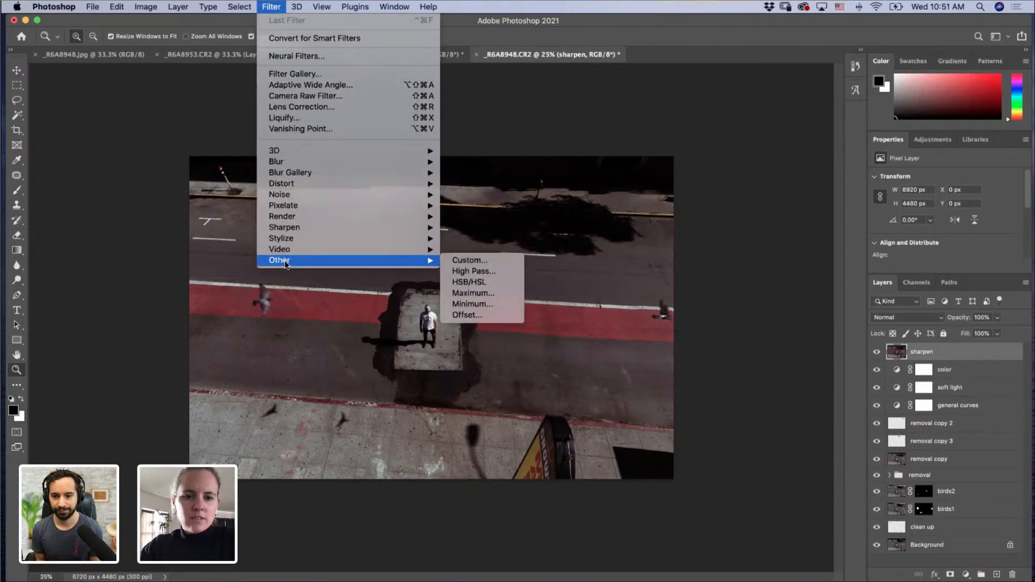
left_click(465, 272)
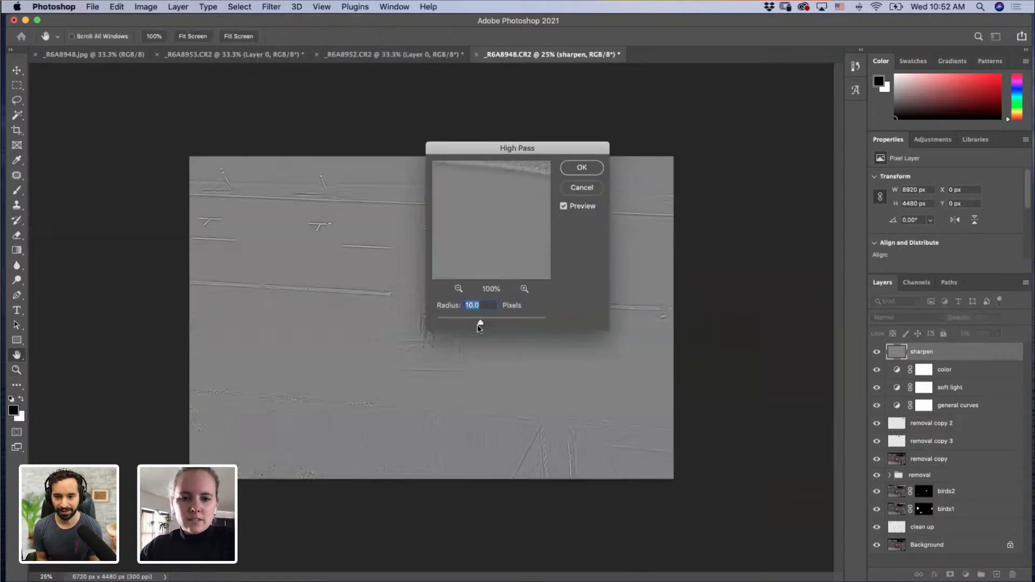
left_click_drag(478, 326, 457, 323)
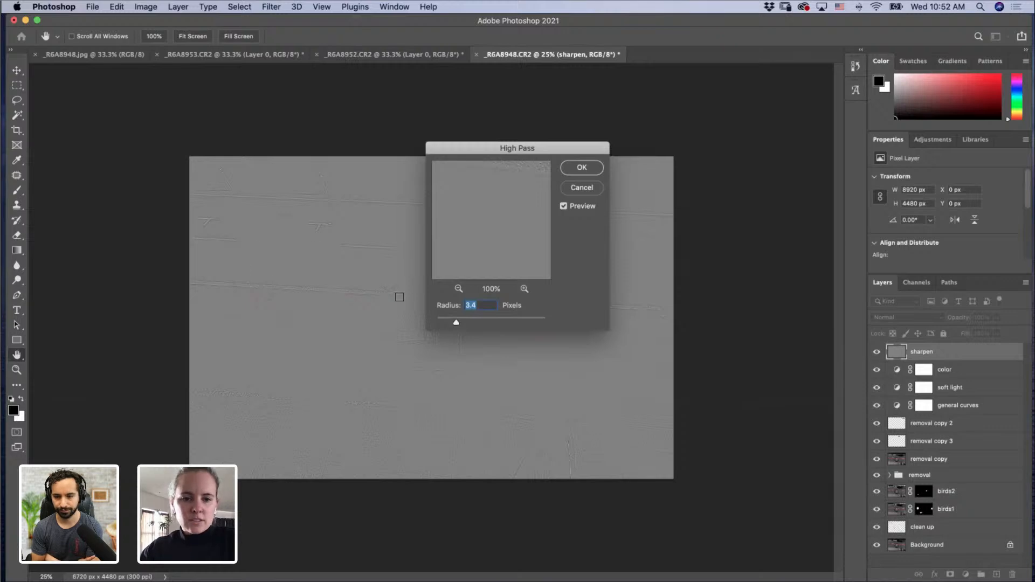
mouse_move(456, 322)
left_mouse_down()
mouse_move(449, 321)
mouse_move(457, 323)
left_mouse_up()
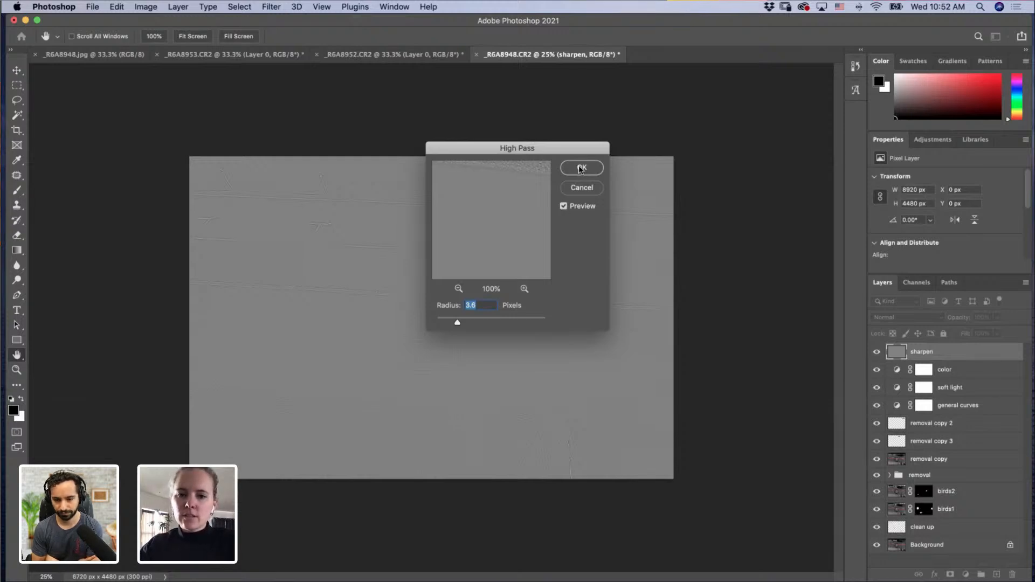
left_click(580, 168)
key("z")
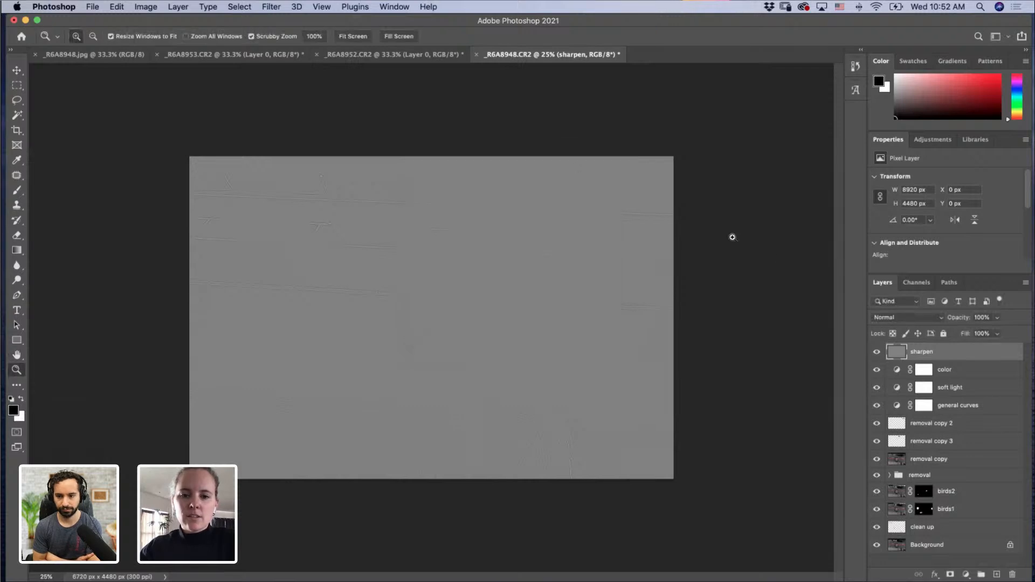
left_click(915, 318)
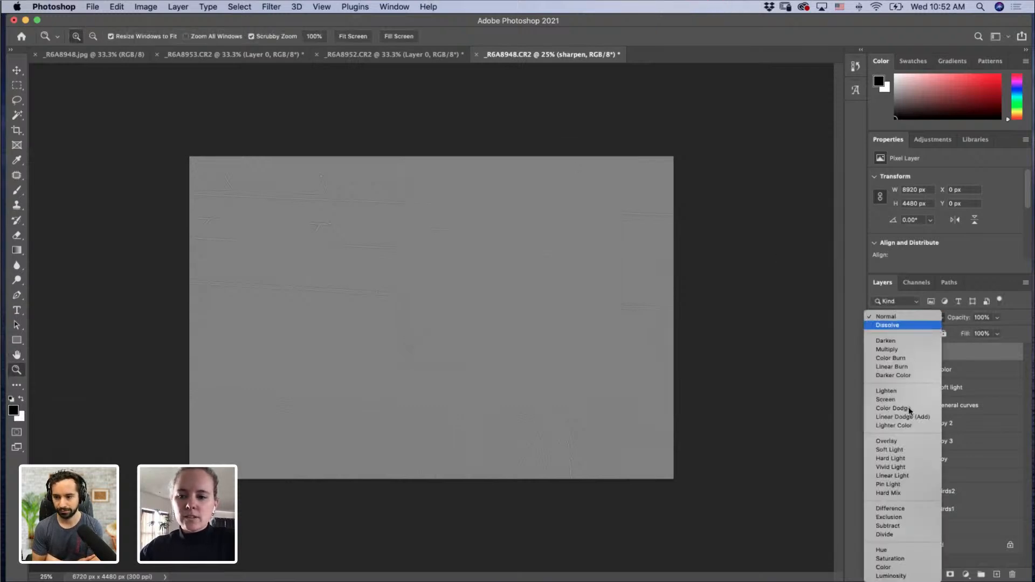
left_click(905, 445)
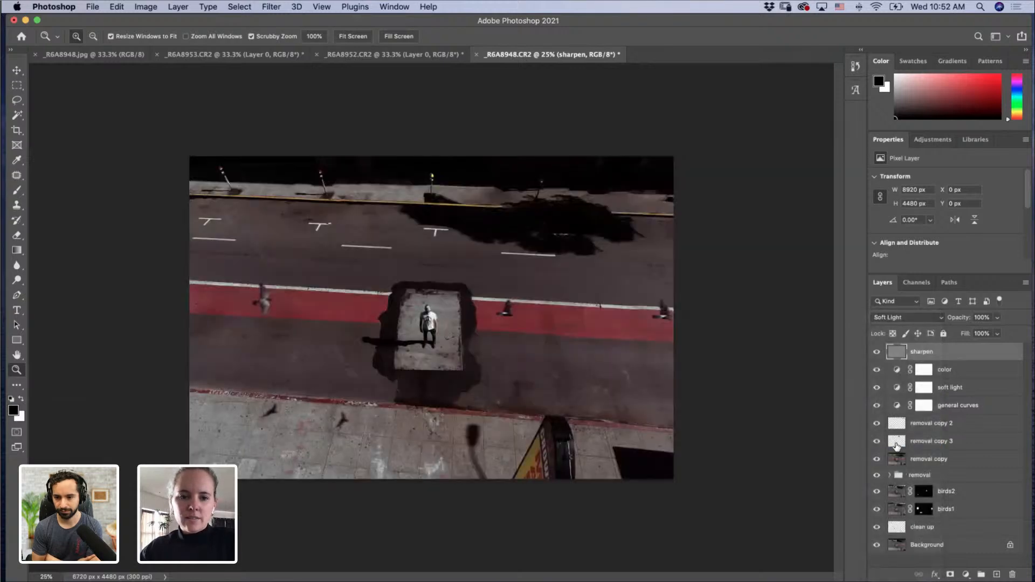
Step: Compare the image with and without the sharpen layer, checking the man and concrete slab at 100%
left_click(877, 353)
left_click(876, 353)
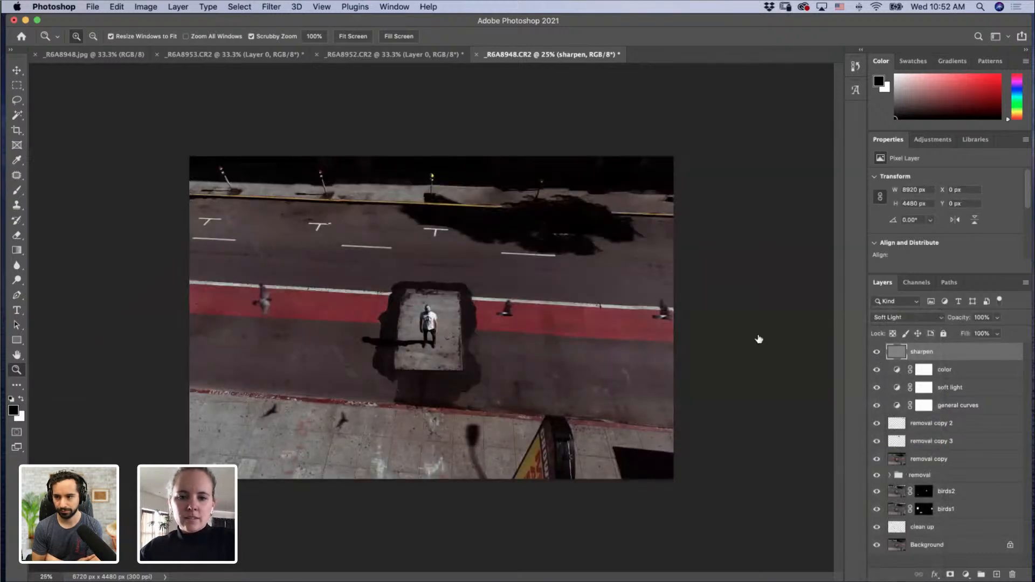
left_click(434, 327)
key("super+1")
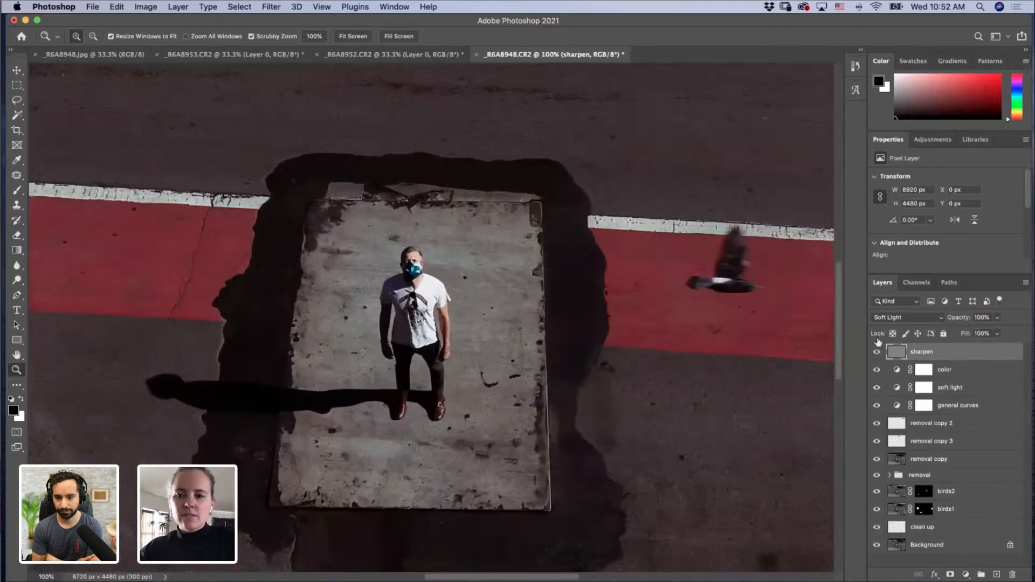
left_click(877, 353)
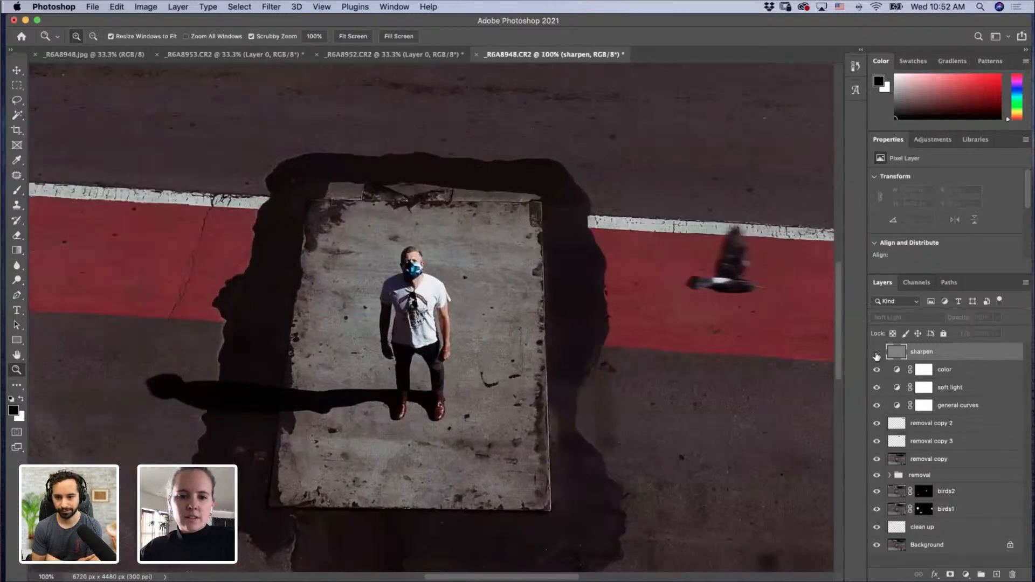
left_click(877, 354)
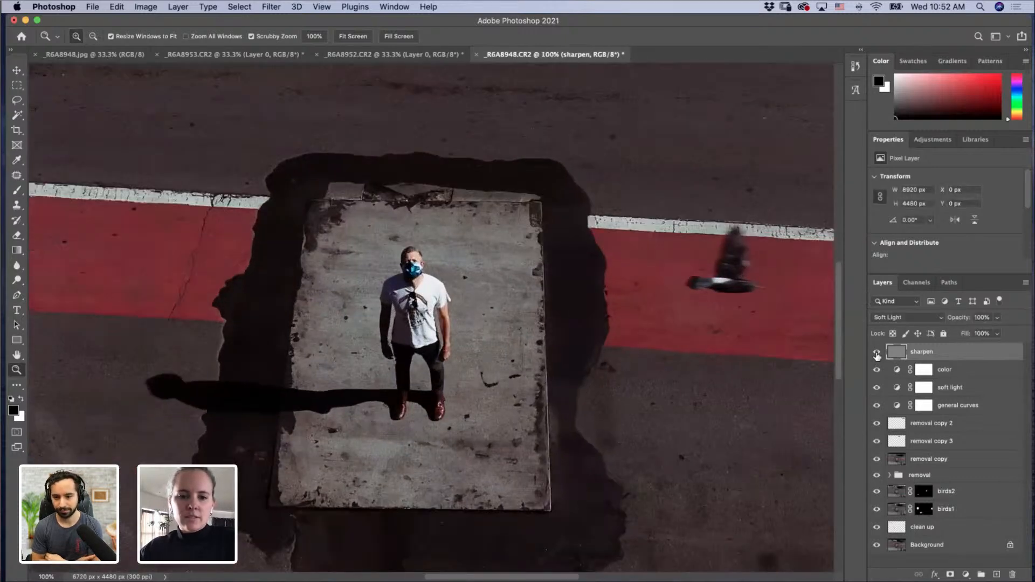
left_click(877, 354)
left_click(877, 354)
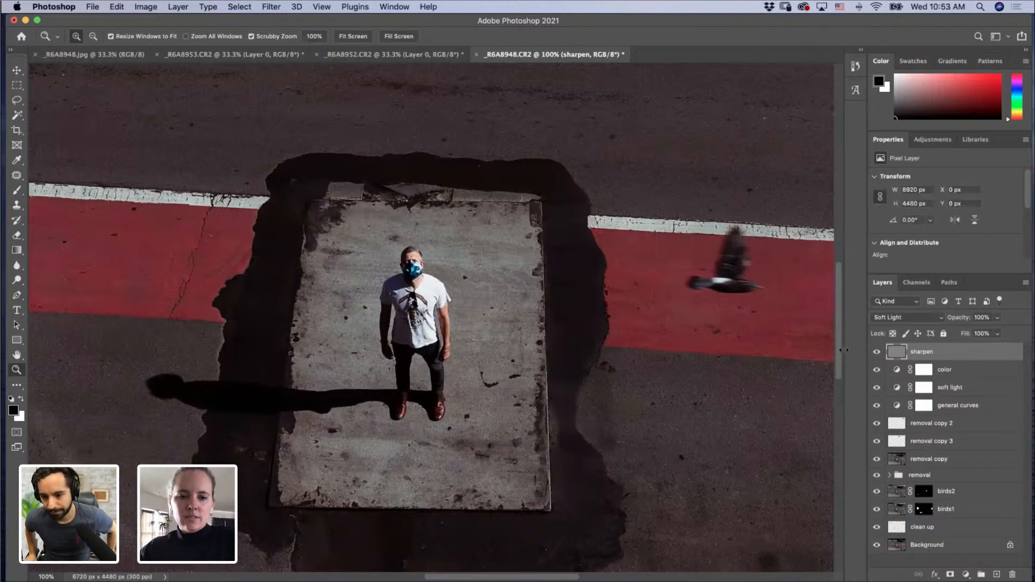
Step: Compare the finished composite with the original Background photo by hiding and reshowing the layers above it
left_click(564, 333, "alt")
left_click(568, 336, "alt")
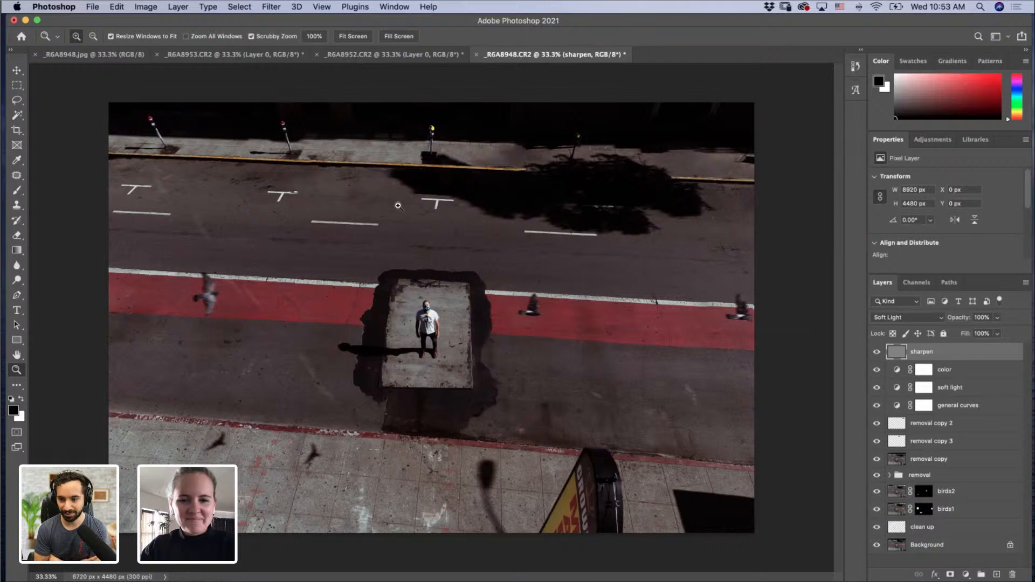
left_click_drag(877, 351, 876, 528)
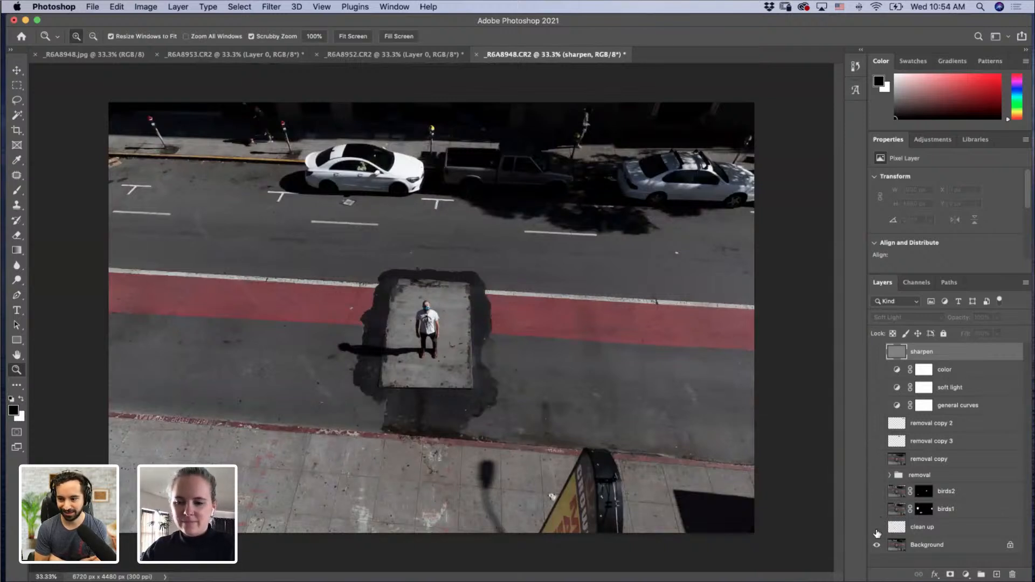
left_click_drag(876, 528, 878, 353)
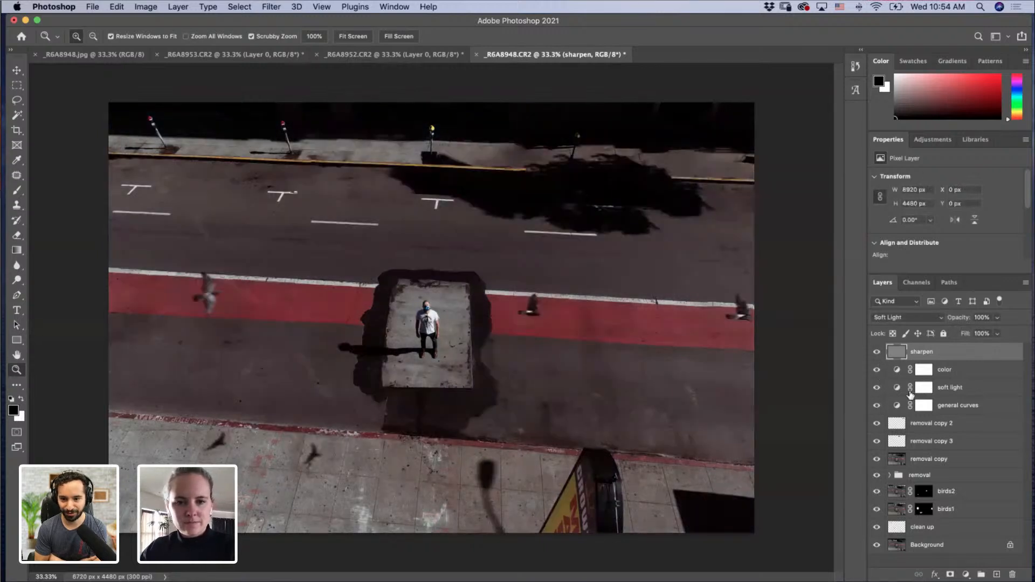
left_click_drag(877, 356, 878, 408)
left_click_drag(878, 365, 877, 354)
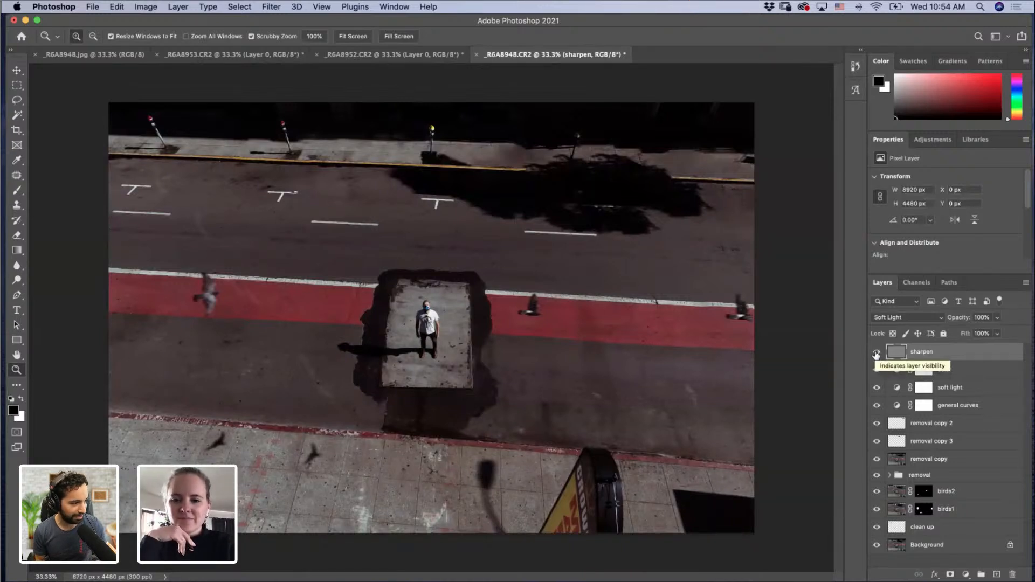
left_click_drag(876, 354, 898, 410)
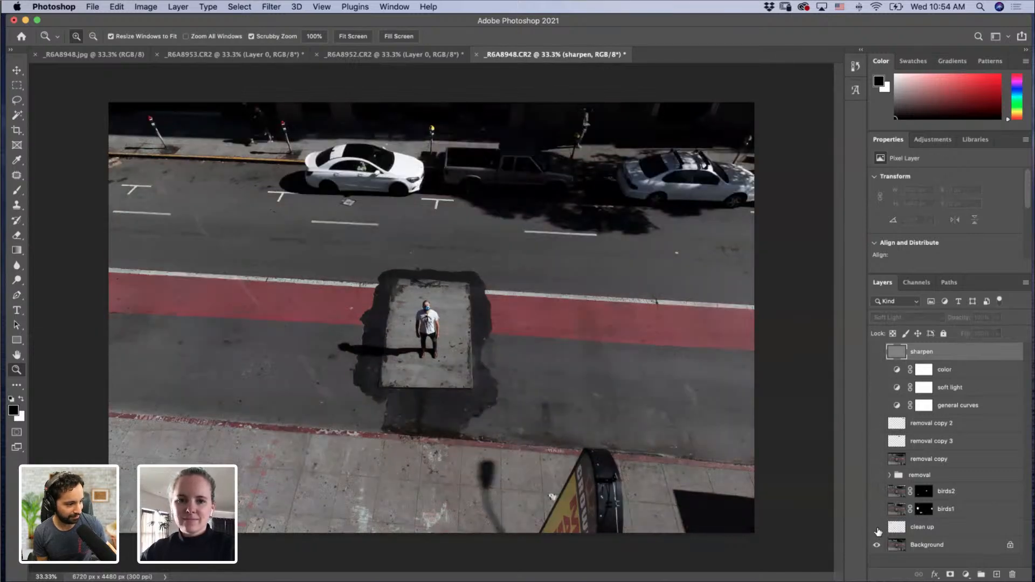
left_click_drag(878, 530, 879, 355)
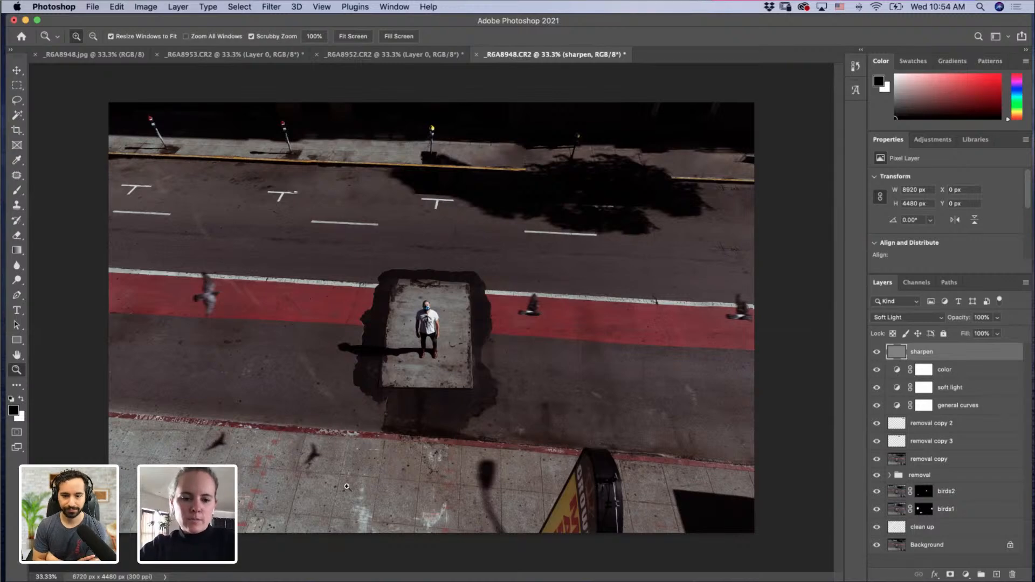
Step: Switch to Chrome and look through the street photography references on the empty-streets Pinterest board
left_click(783, 581)
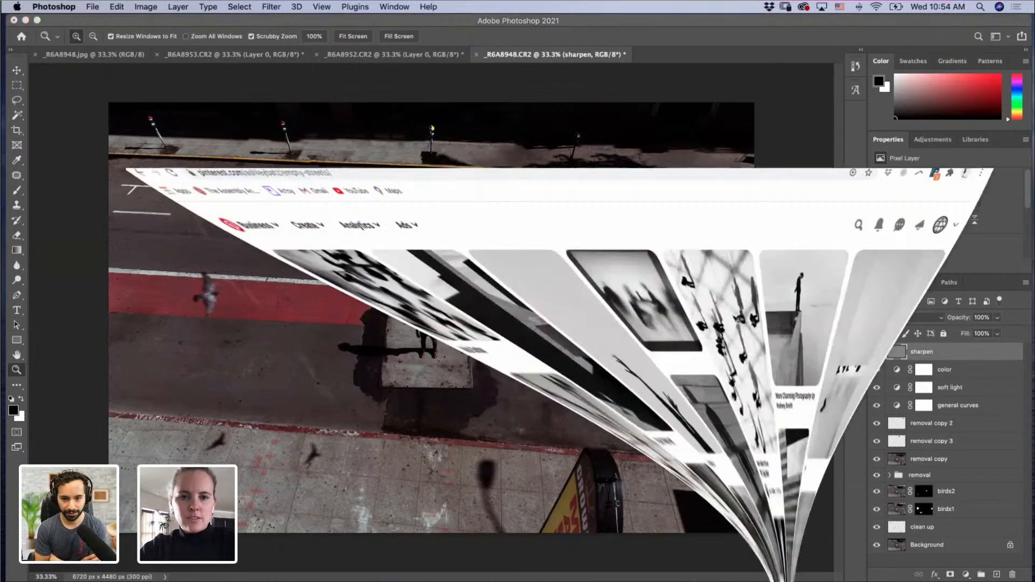
scroll(409, 350, "up", 1)
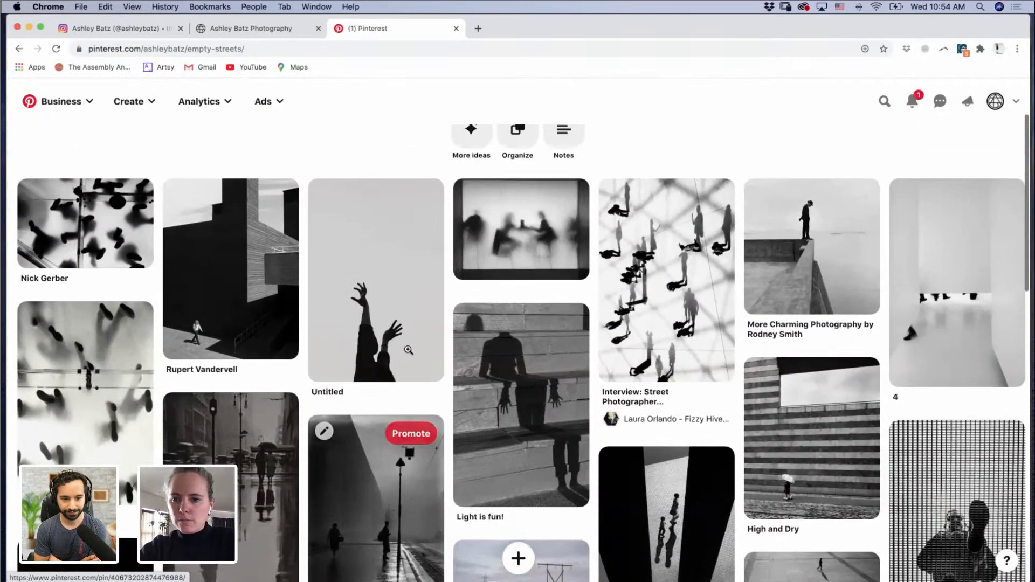
scroll(409, 350, "down", 1)
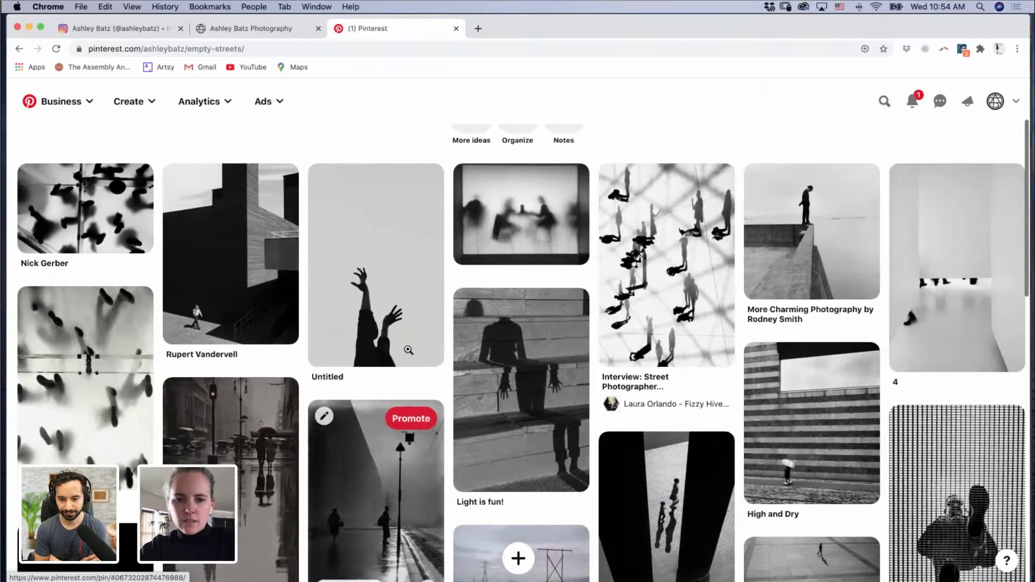
scroll(409, 350, "down", 2)
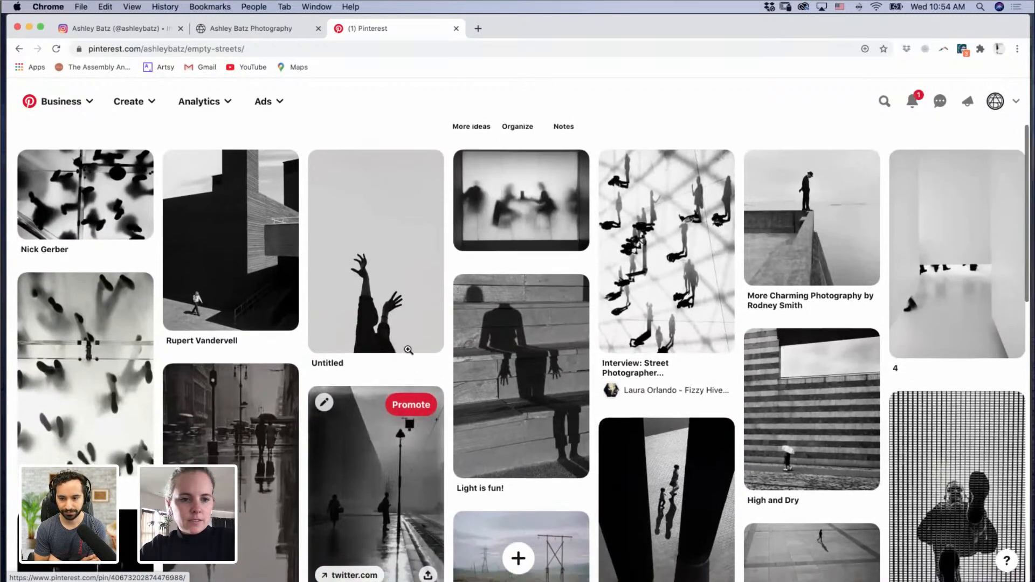
scroll(409, 350, "down", 2)
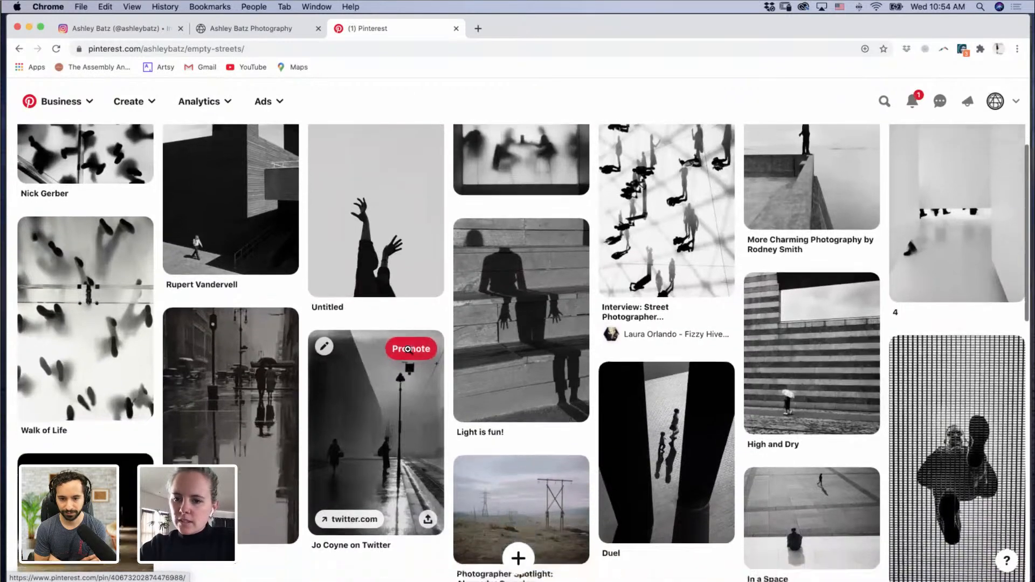
scroll(408, 352, "down", 3)
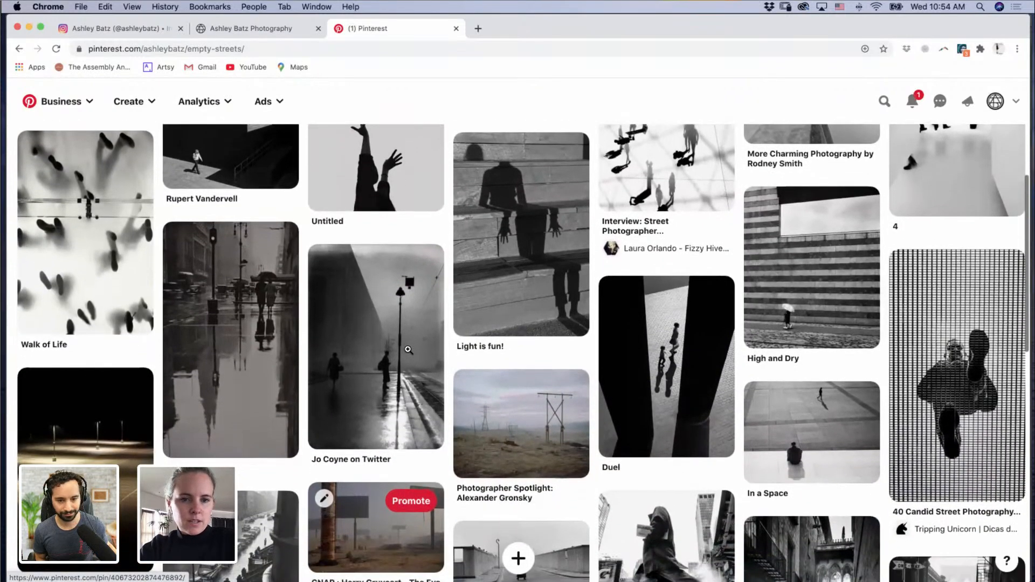
scroll(408, 349, "down", 2)
scroll(408, 349, "down", 2)
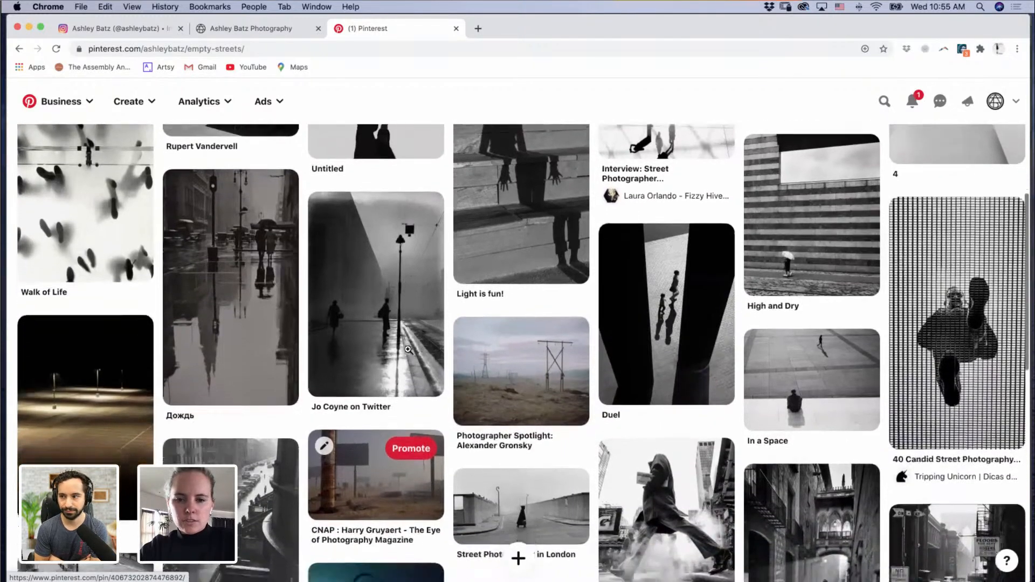
scroll(408, 350, "down", 3)
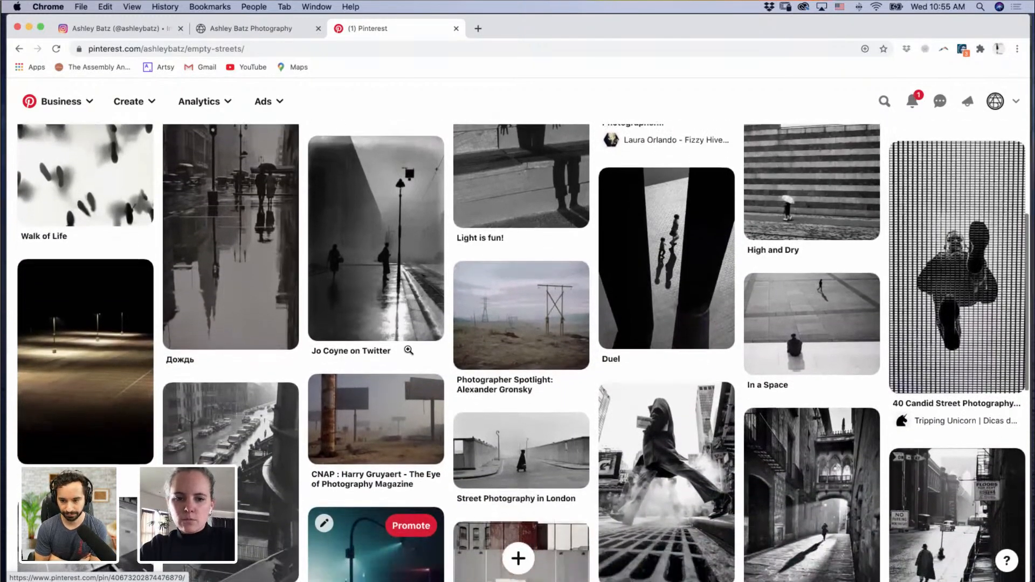
scroll(408, 350, "down", 3)
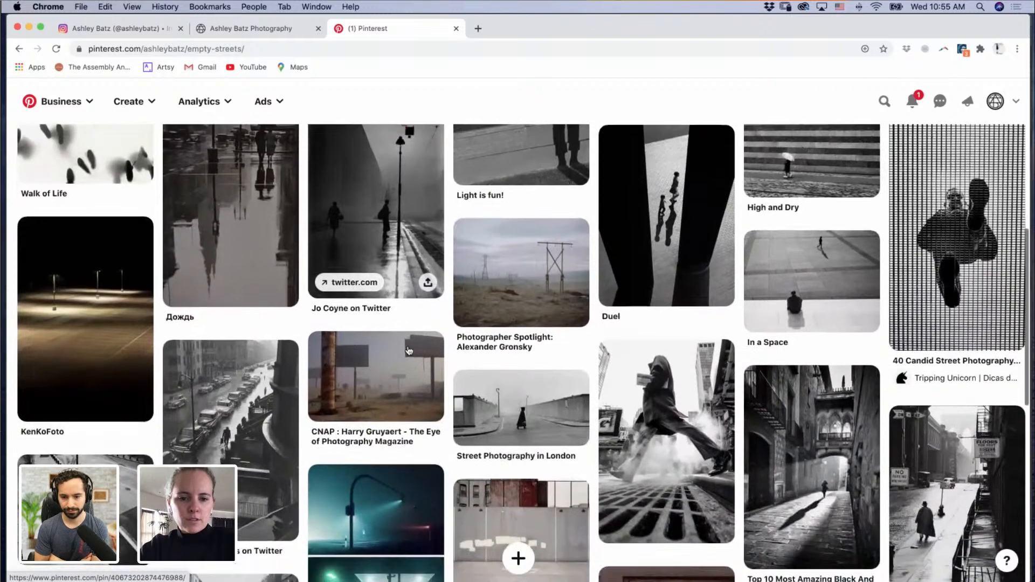
scroll(408, 351, "down", 4)
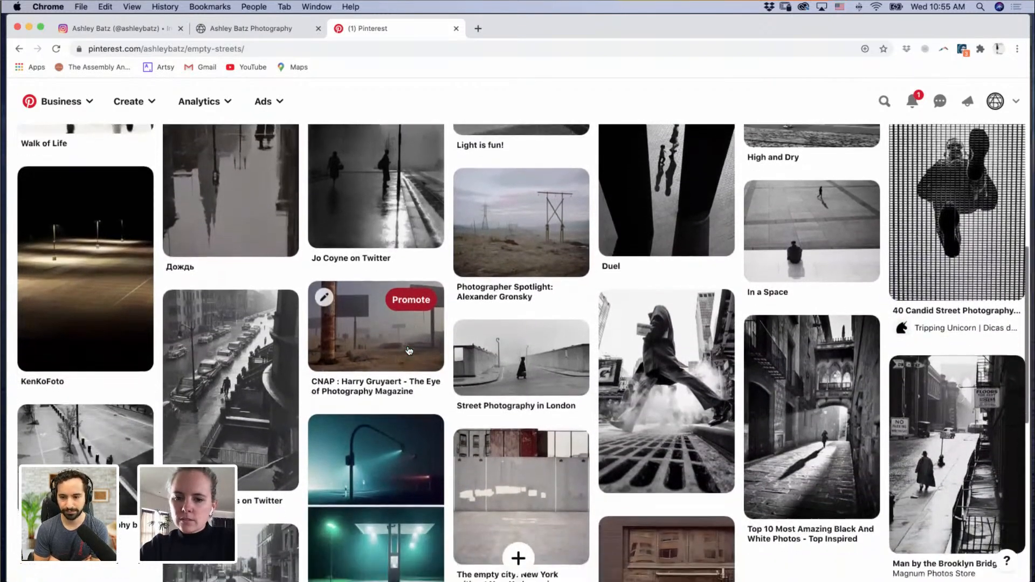
scroll(408, 347, "down", 3)
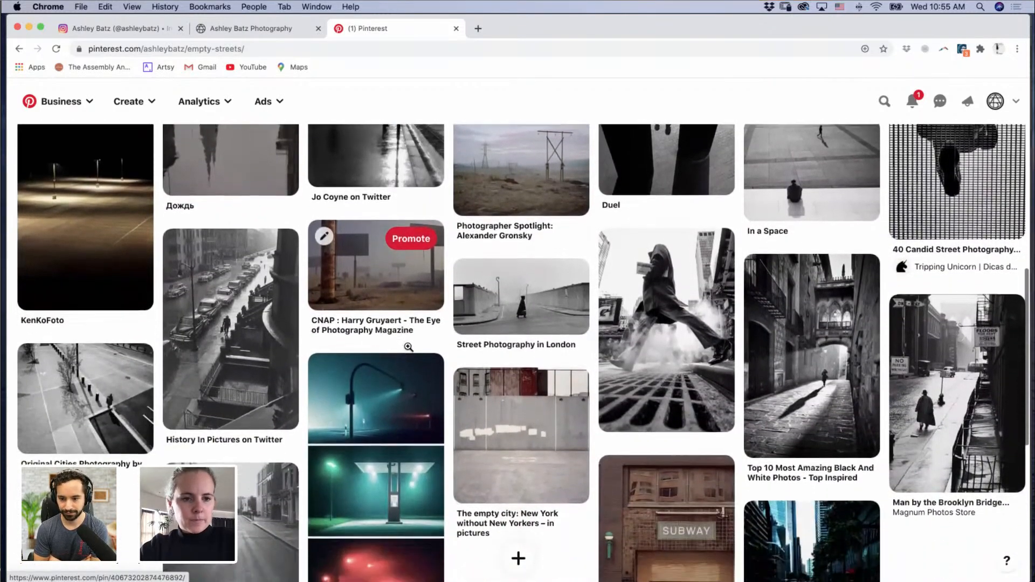
scroll(408, 347, "down", 1)
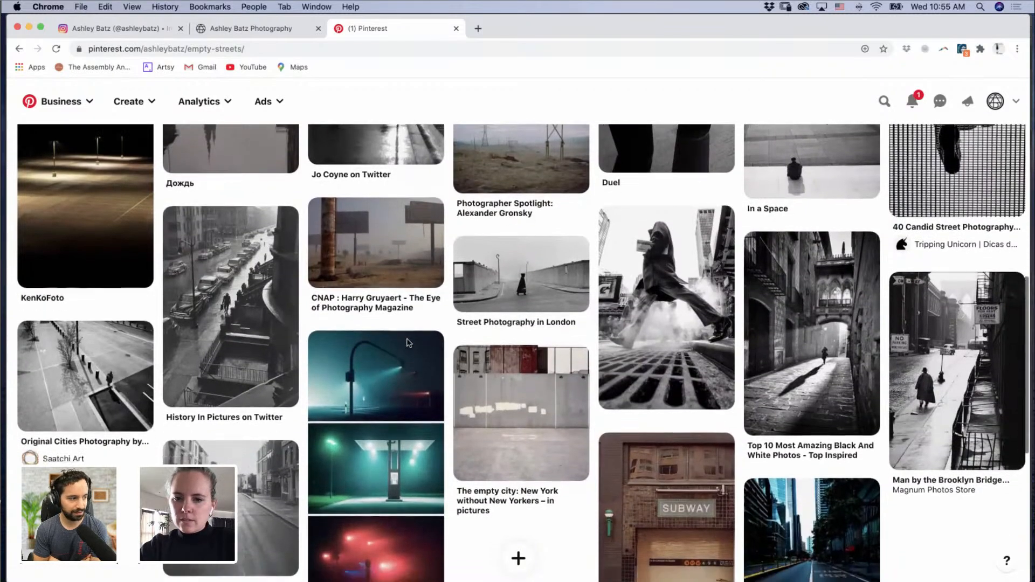
scroll(408, 340, "up", 9)
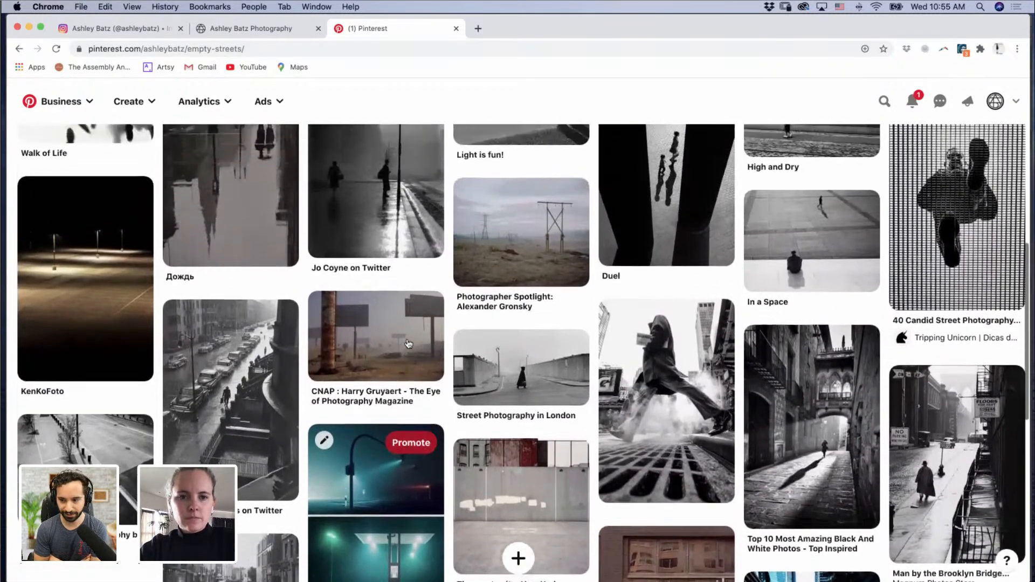
scroll(408, 344, "up", 12)
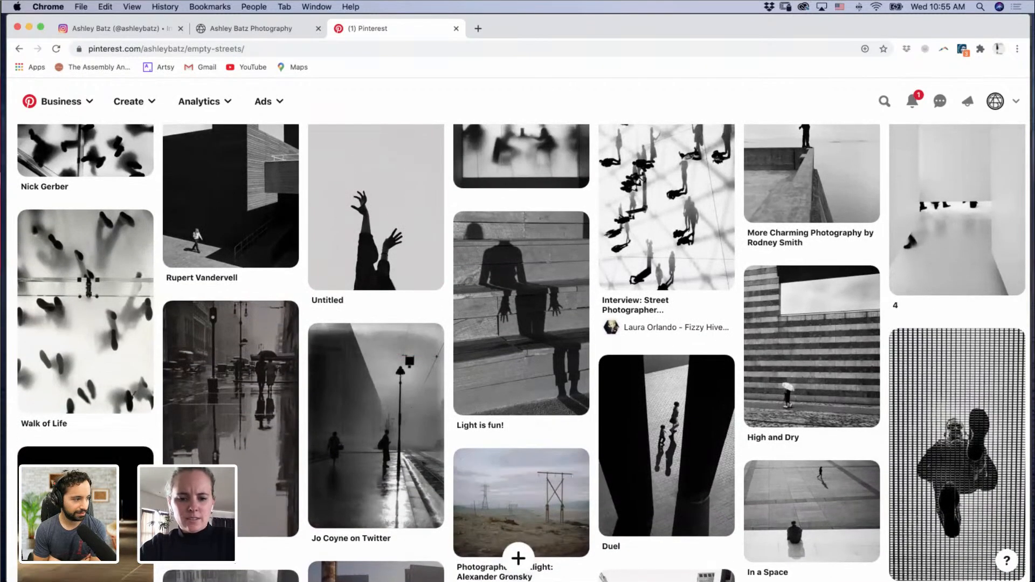
Step: Switch back to Photoshop and delete the sharpen layer
key("super+Tab")
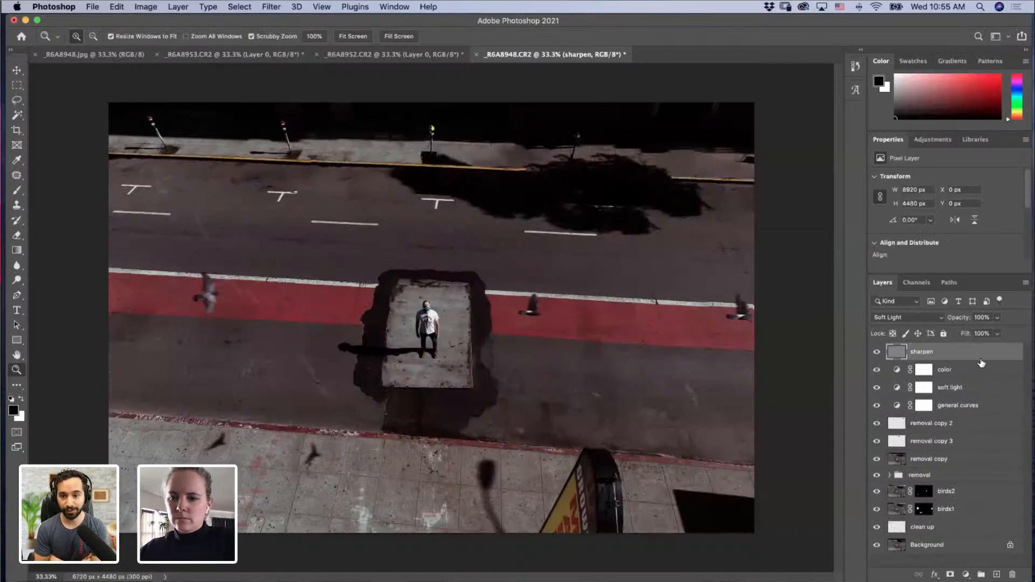
left_click_drag(985, 353, 1012, 575)
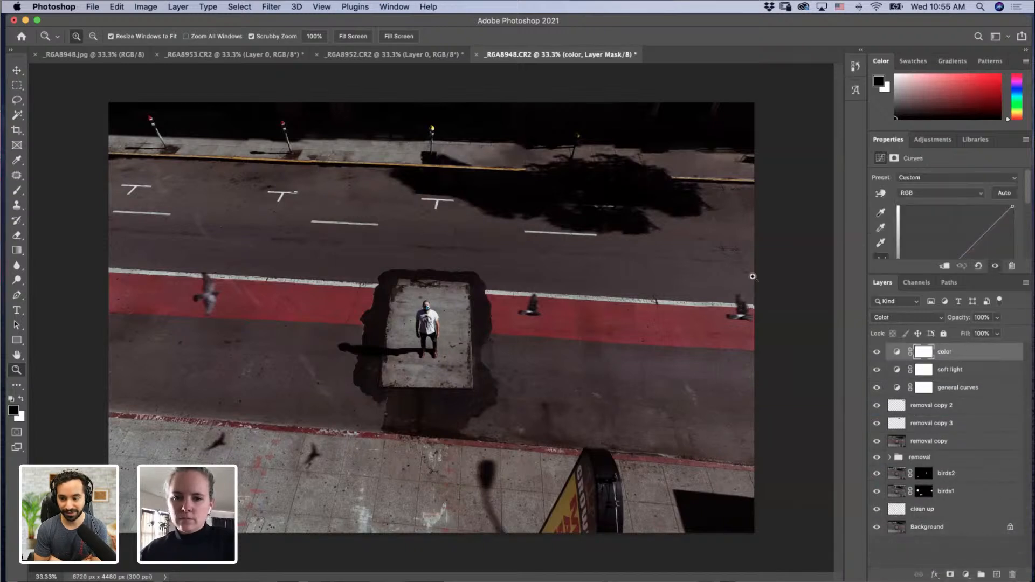
Step: Copy a rectangular section of clean sidewalk, curb and street between the second and third parking meters from removal copy onto a new layer
left_click(932, 443)
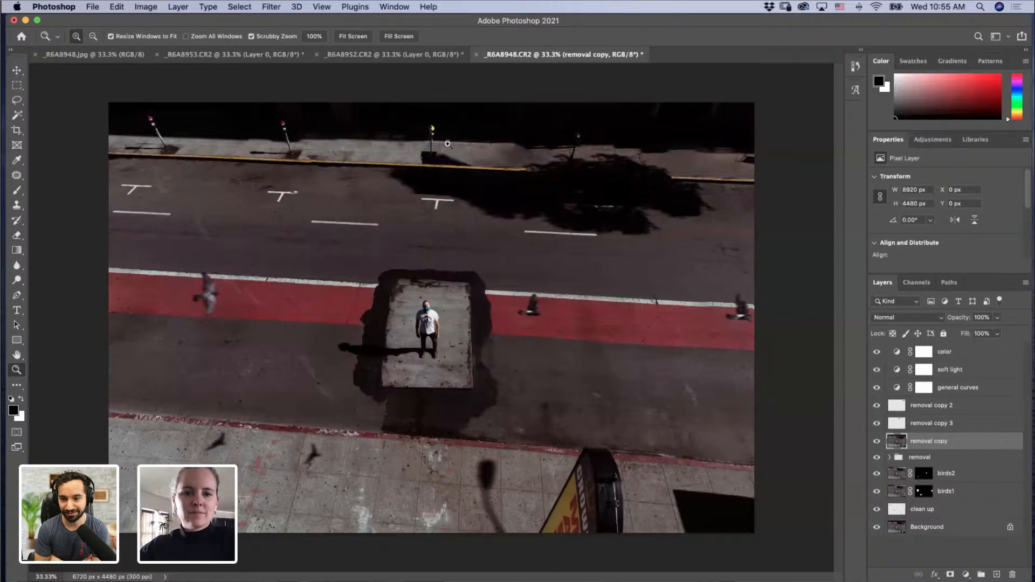
left_click_drag(448, 144, 475, 154)
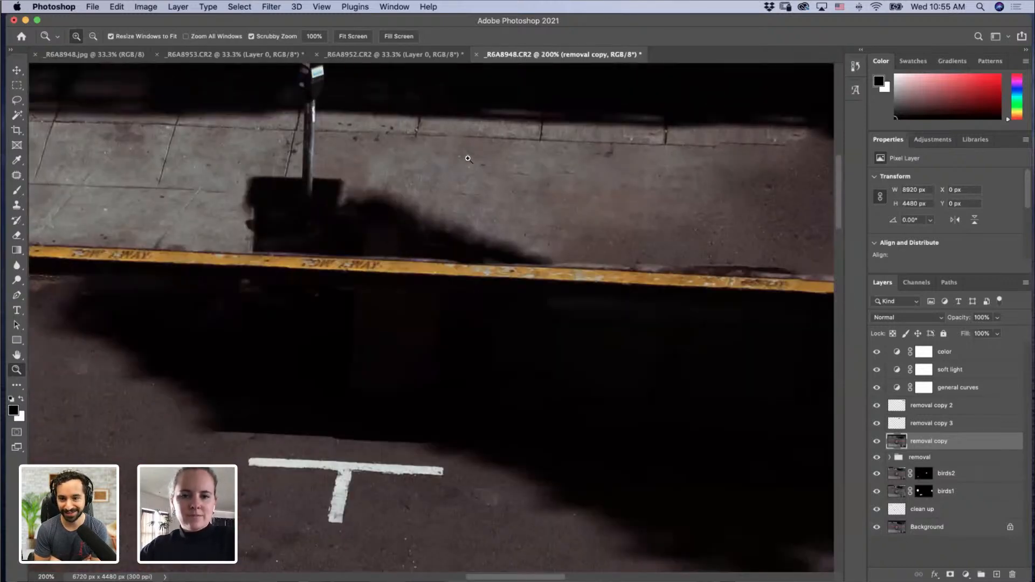
left_click(467, 161, "alt")
left_click(464, 166, "alt")
left_click(461, 169, "alt")
left_click(457, 174, "alt")
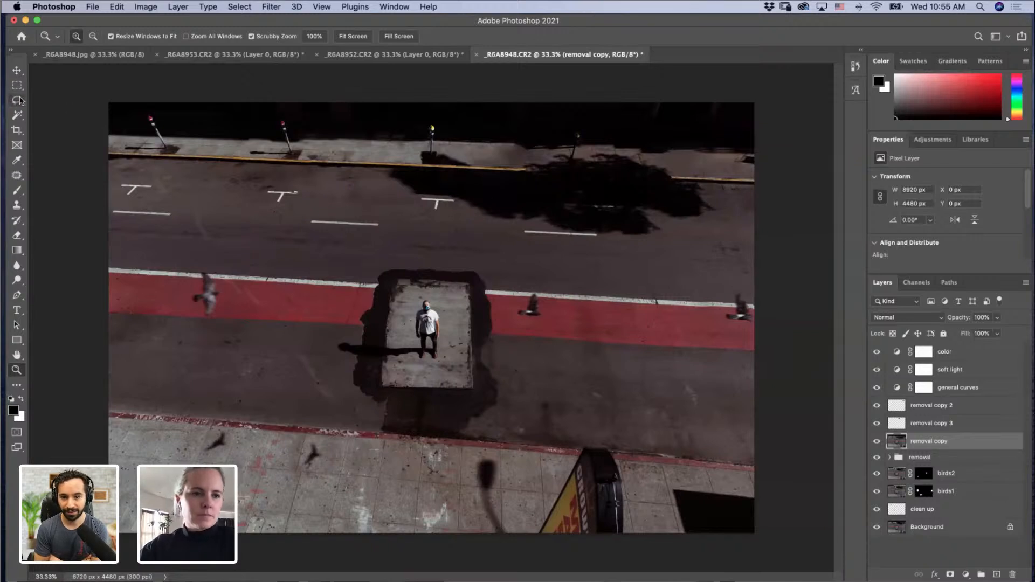
left_click(17, 85)
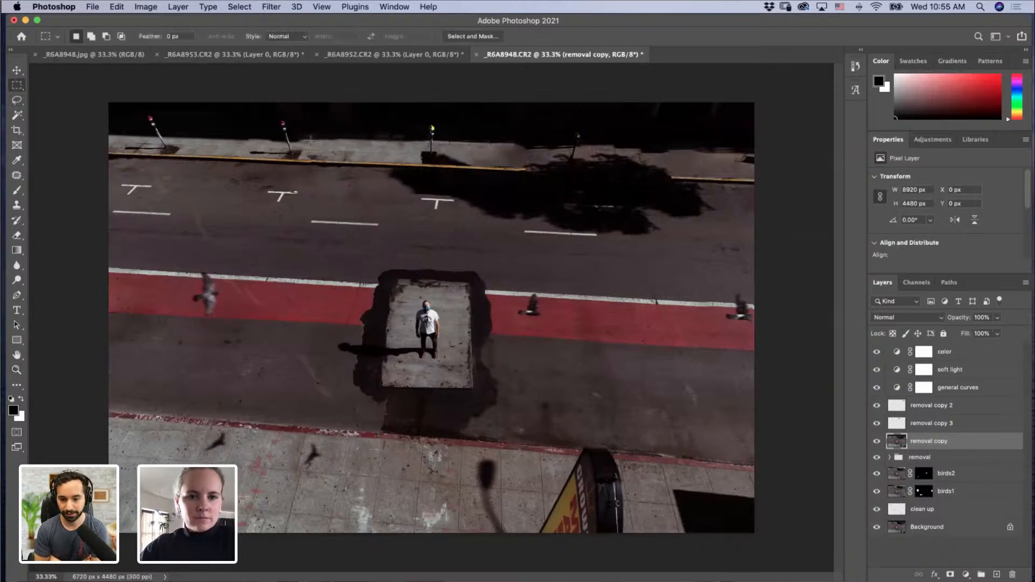
left_click_drag(309, 102, 415, 205)
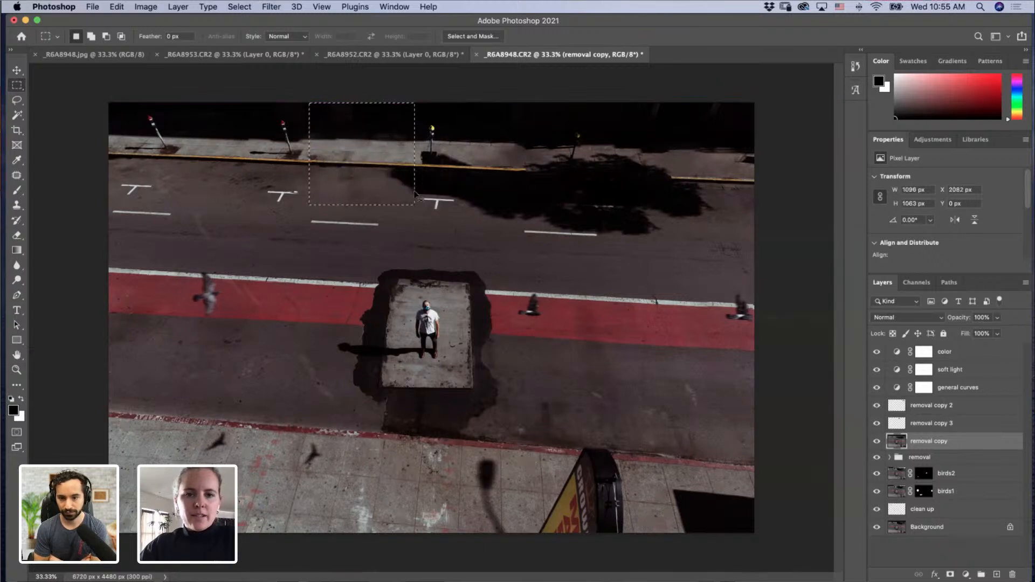
key("ctrl+j")
left_click_drag(358, 163, 396, 166)
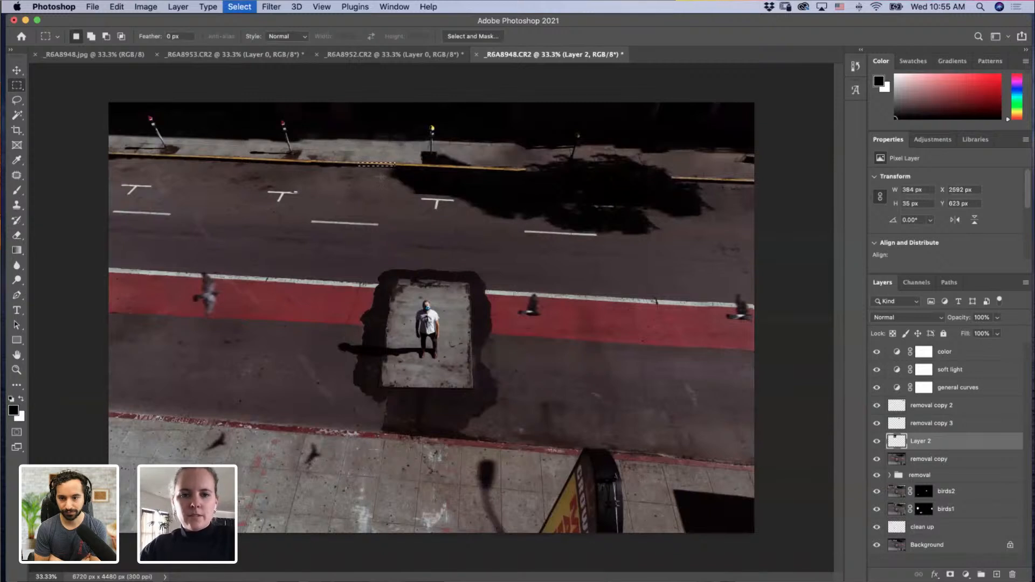
left_click(877, 441)
left_click(877, 441)
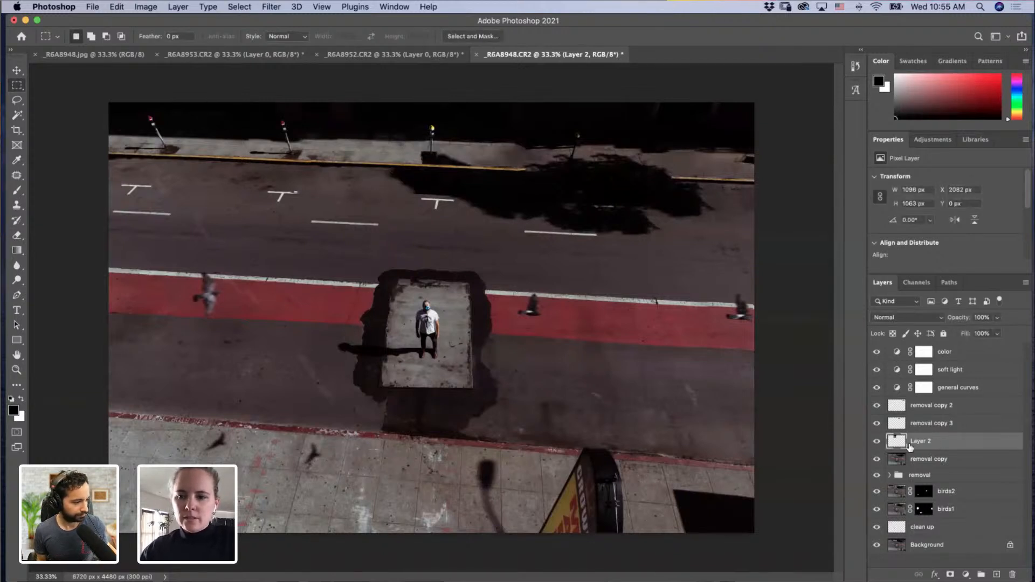
Step: Move the copied patch over the tree shadow beside the third meter, align its curb line at 49% opacity, and restore 100% opacity
key("v")
left_click_drag(380, 165, 455, 224)
key("z")
key("v")
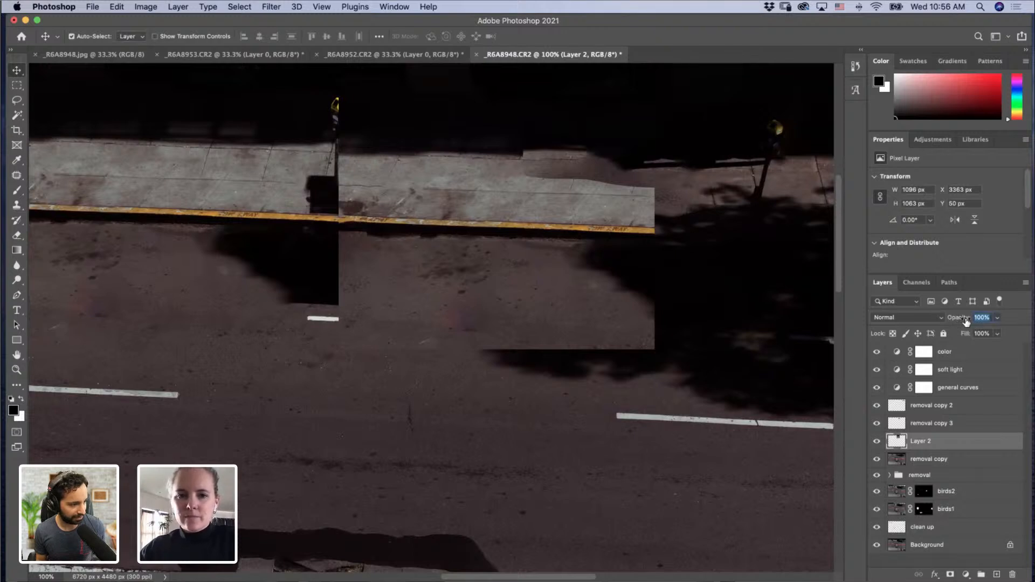
left_click_drag(957, 320, 945, 321)
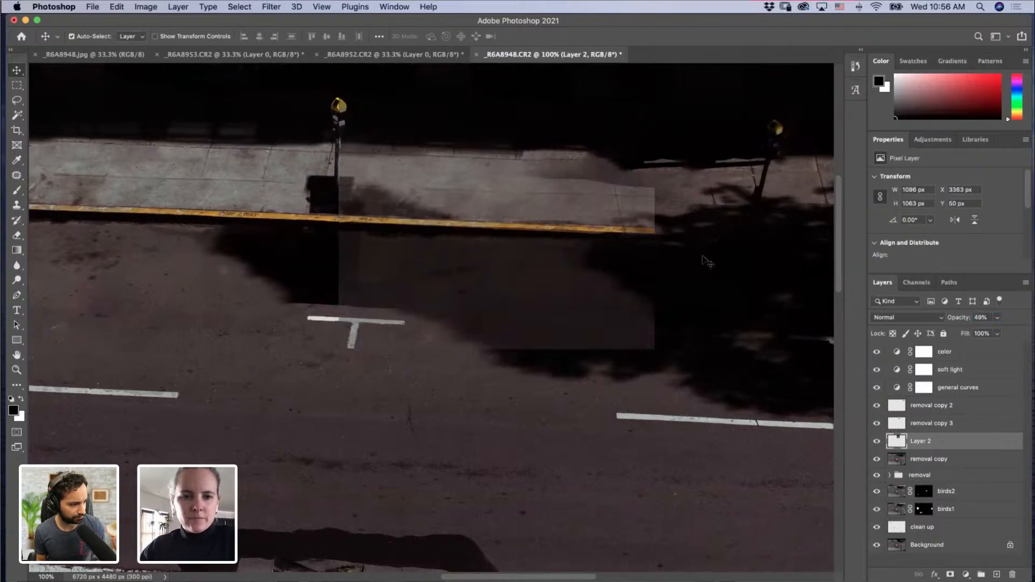
left_click_drag(527, 265, 513, 266)
left_click_drag(513, 266, 513, 266)
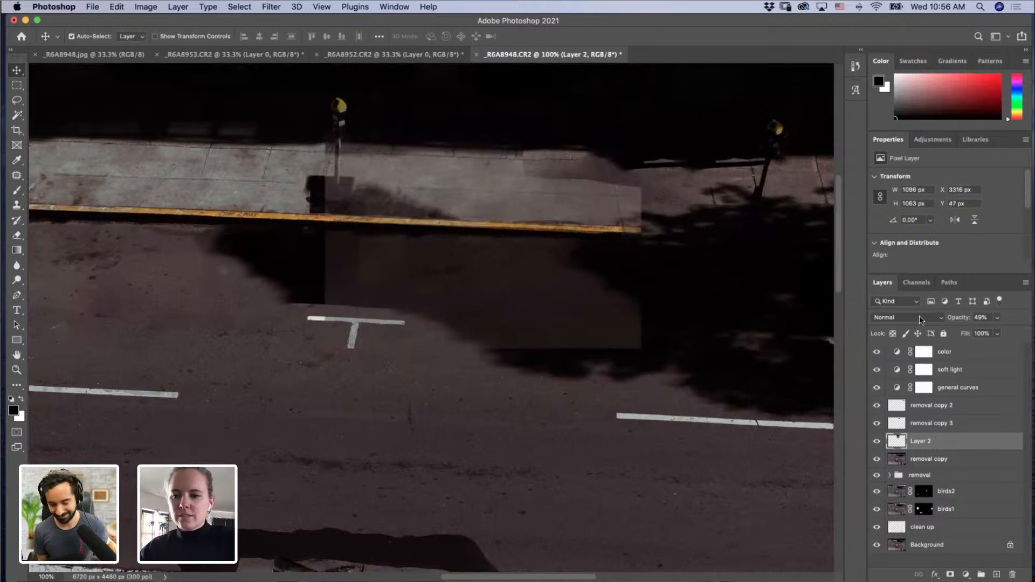
left_click_drag(964, 323, 1015, 333)
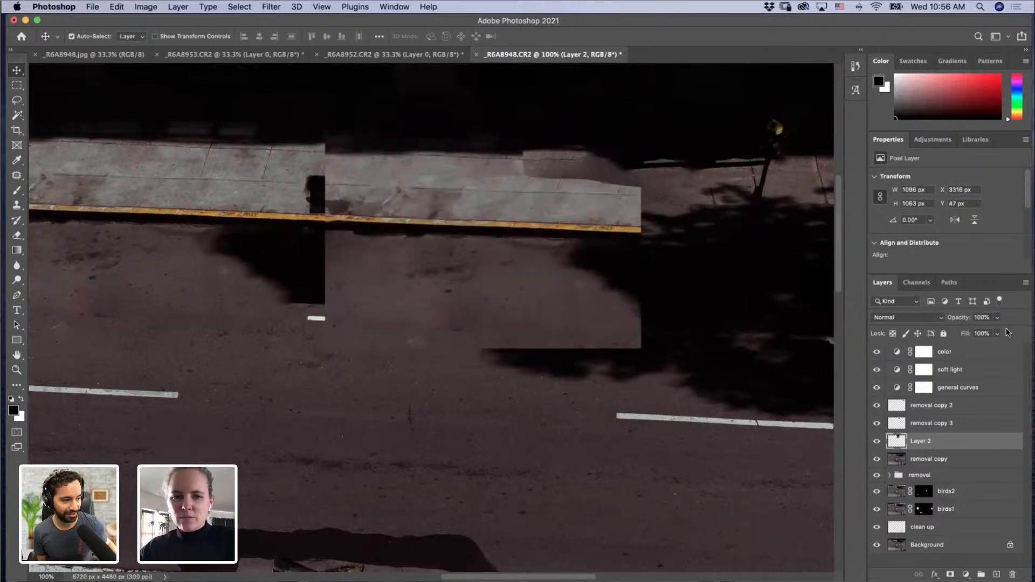
Step: Add a layer mask to Layer 2, invert it to black, and set up a white brush with 42% flow
left_click(950, 575)
key("super+i")
key("b")
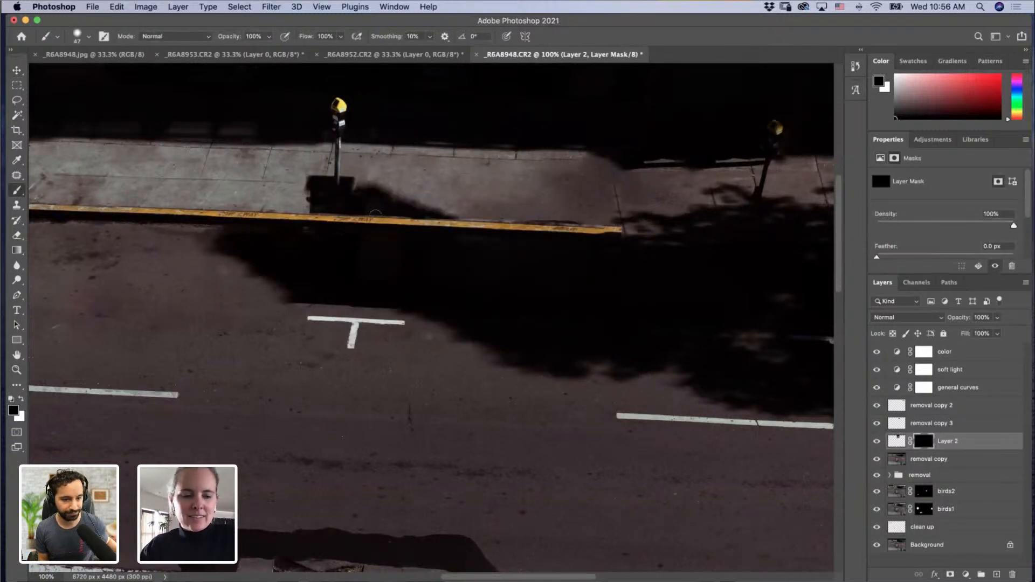
key("x")
mouse_move(402, 194)
left_mouse_down()
mouse_move(420, 194)
mouse_move(376, 187)
mouse_move(403, 195)
left_mouse_up()
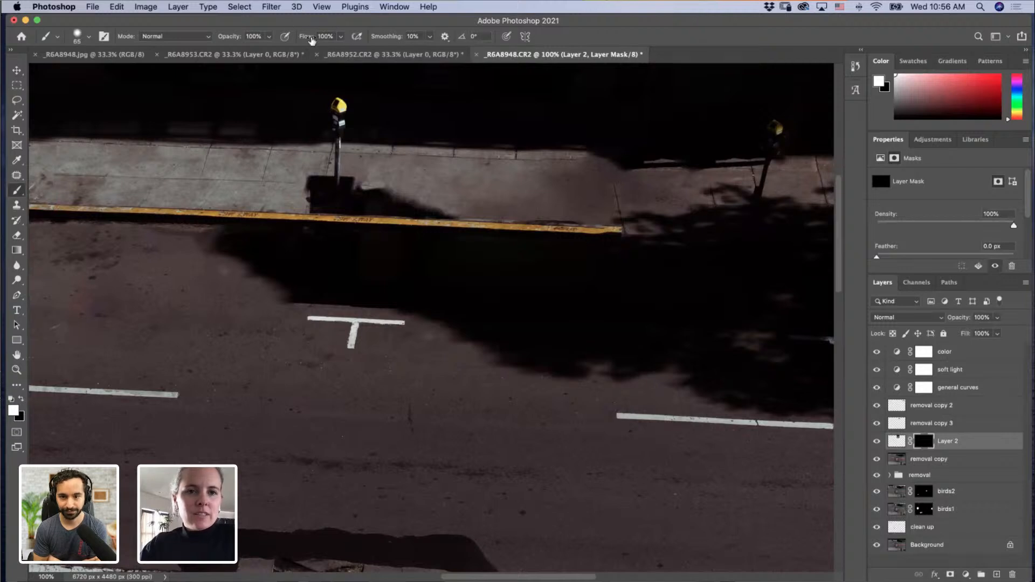
left_click_drag(310, 40, 240, 41)
left_click_drag(305, 40, 295, 41)
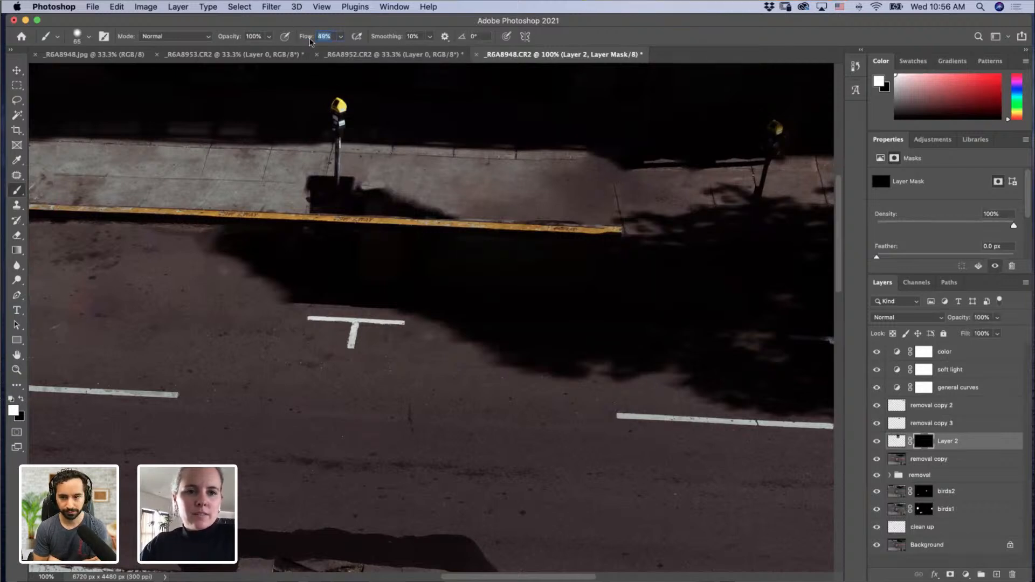
Step: Paint Layer 2's mask to cover the sidewalk tree shadow beside the meter, touch up near the curb in black, and compare before and after
mouse_move(419, 189)
left_mouse_down()
mouse_move(387, 197)
mouse_move(439, 217)
mouse_move(381, 209)
mouse_move(420, 216)
left_mouse_up()
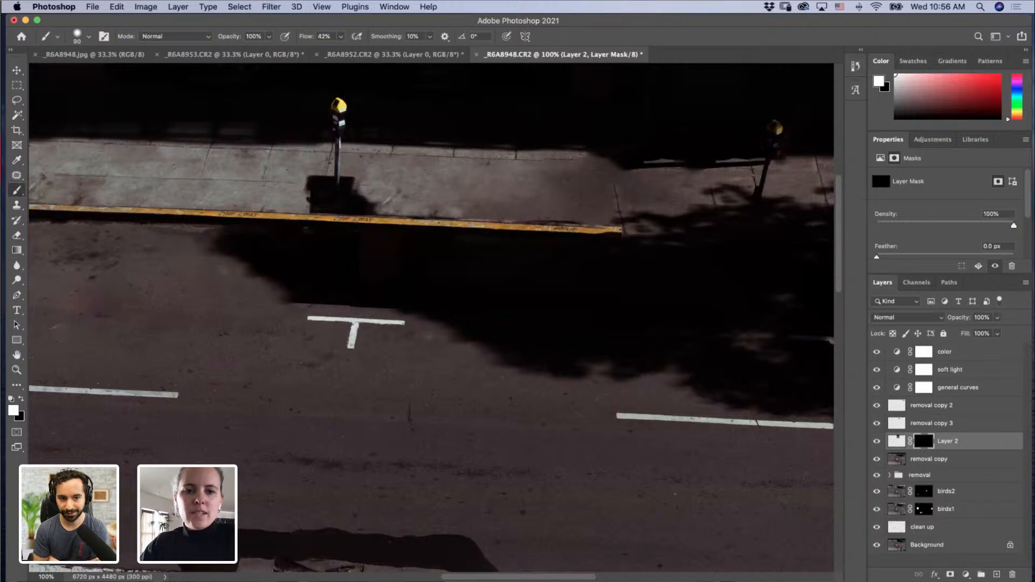
left_click_drag(357, 192, 371, 212)
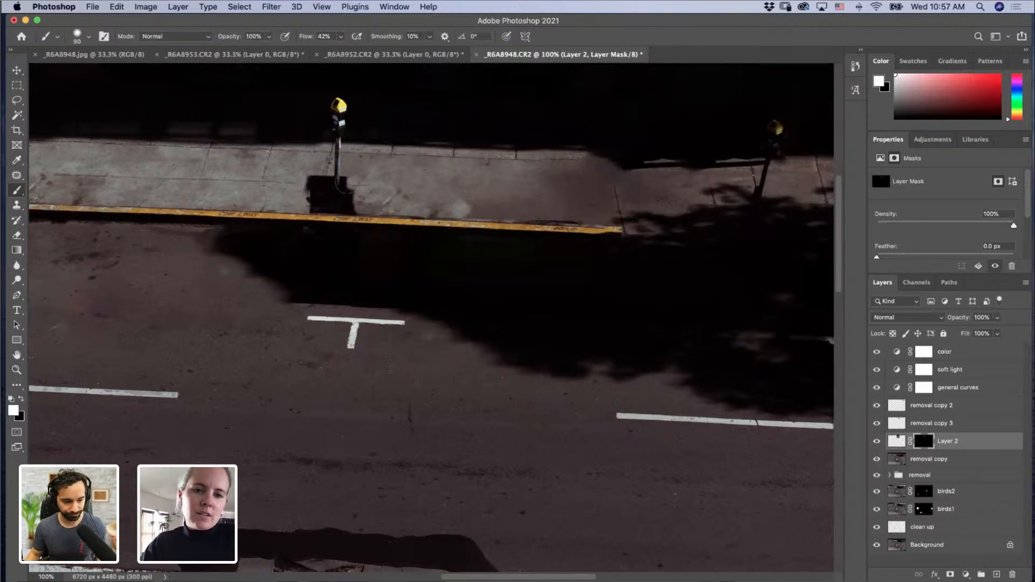
left_click_drag(352, 177, 356, 194)
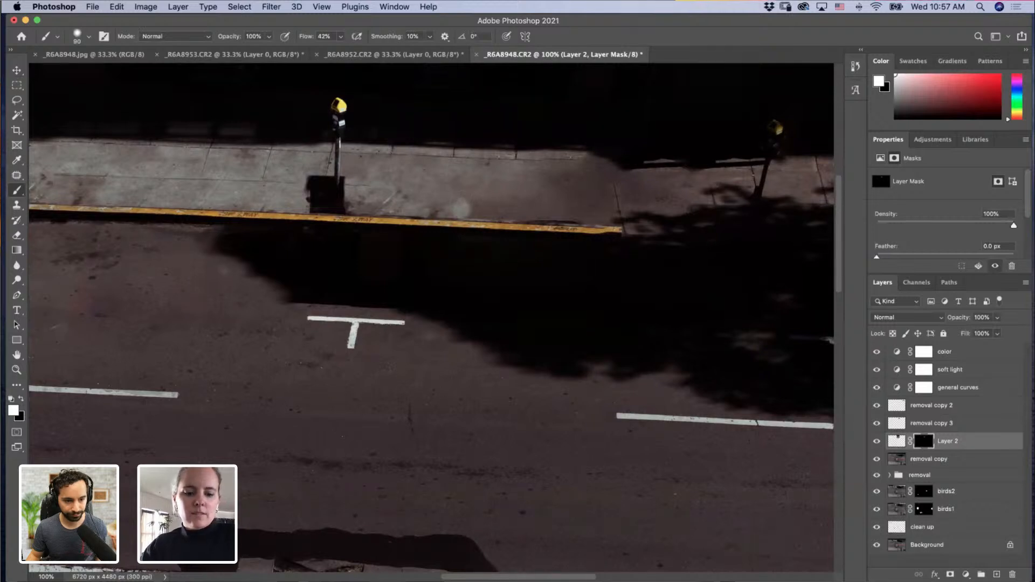
key("x")
left_click_drag(475, 226, 465, 226)
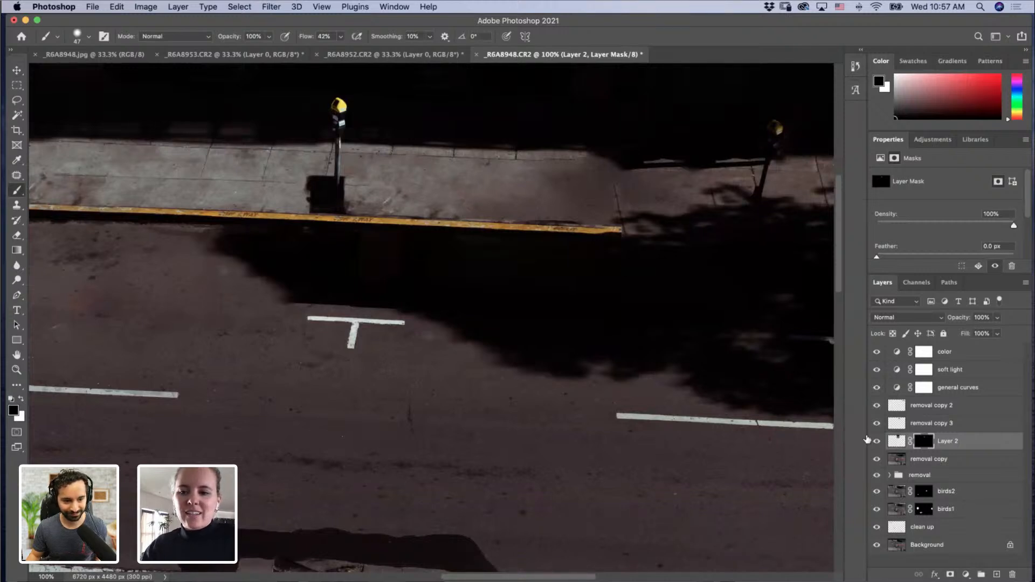
left_click(875, 442)
left_click(875, 446)
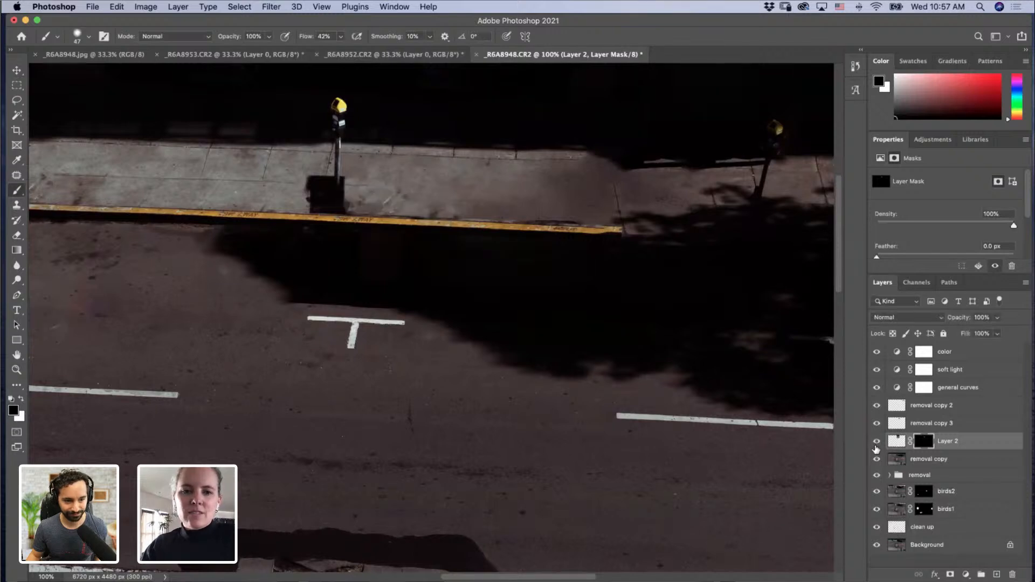
Step: Compare the image with and without Layer 2's sidewalk patch, and examine the dark rectangular shadow at the third parking meter's base
left_click(875, 448)
left_click(876, 450)
left_click(876, 450)
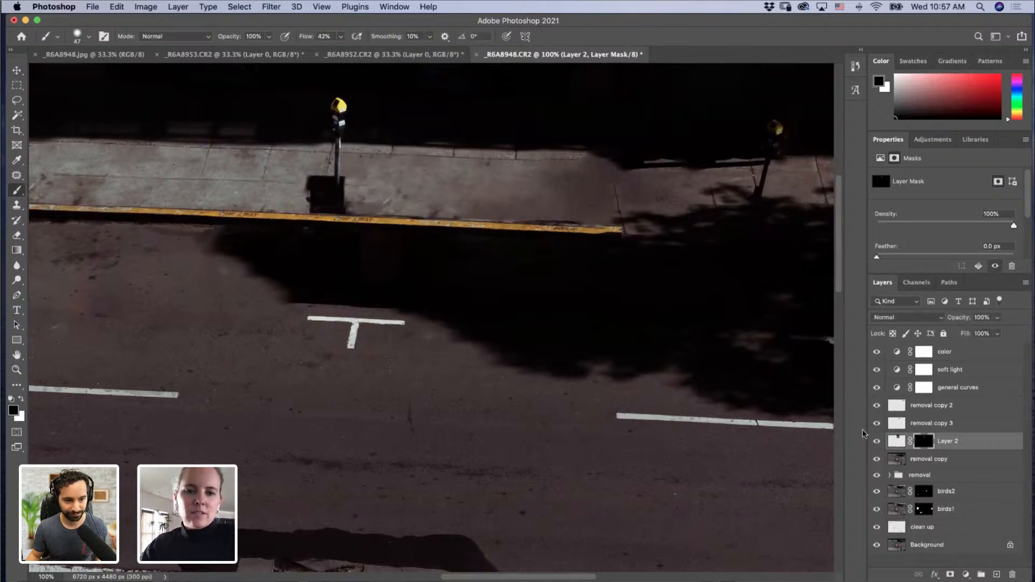
key("z")
left_click(326, 172)
left_click(326, 172)
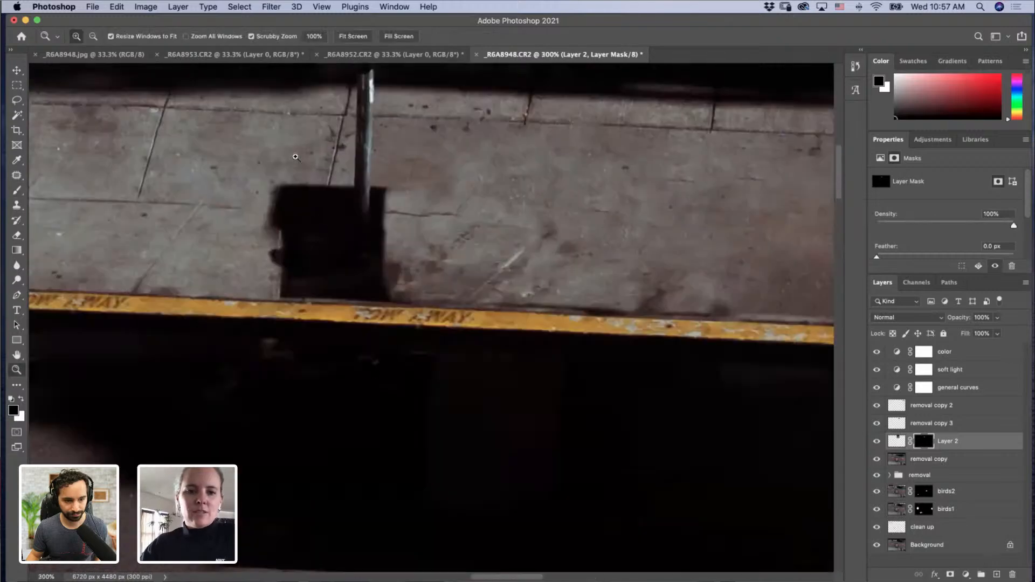
left_click_drag(337, 234, 458, 259)
left_click(371, 265, "alt")
left_click(371, 265, "alt")
left_click(371, 265, "alt")
left_click(369, 270, "alt")
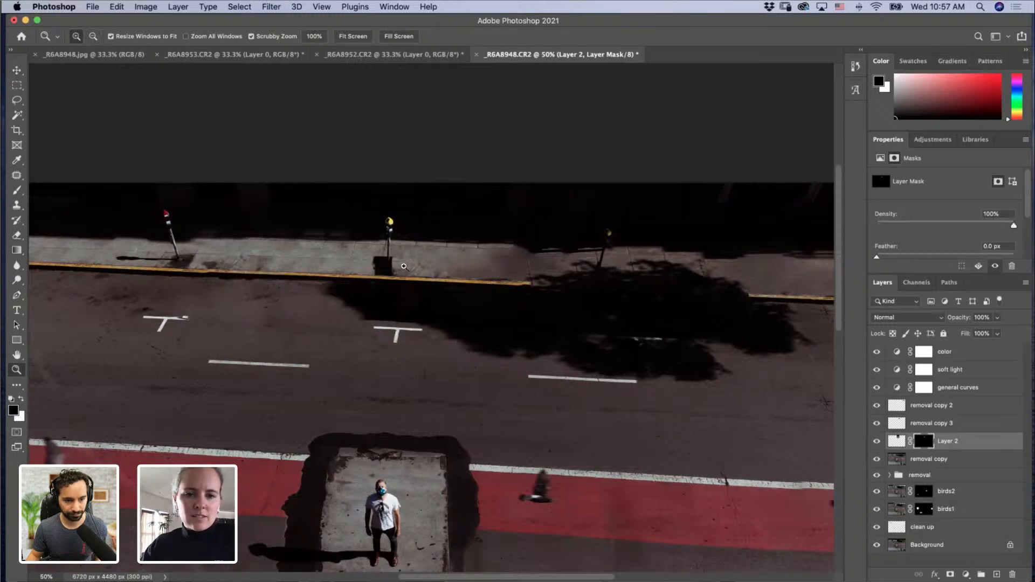
left_click(405, 267)
left_click(404, 264)
left_click(381, 266)
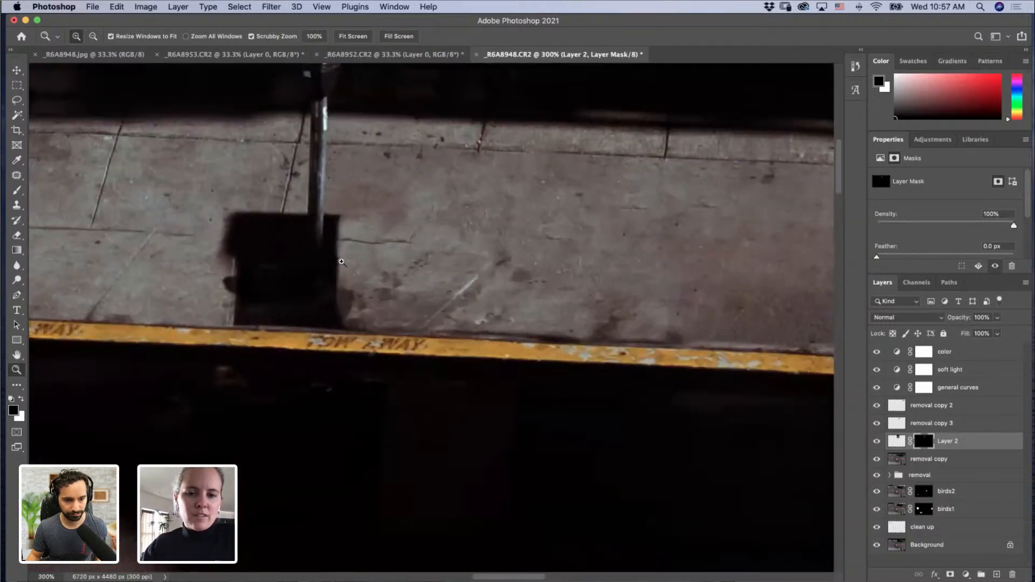
left_click(892, 462)
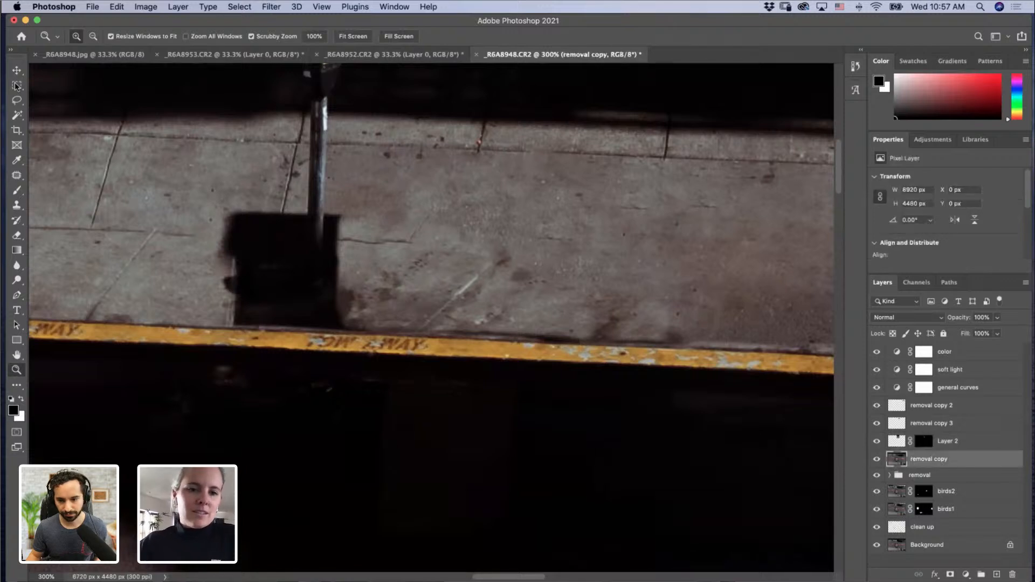
left_click(16, 175)
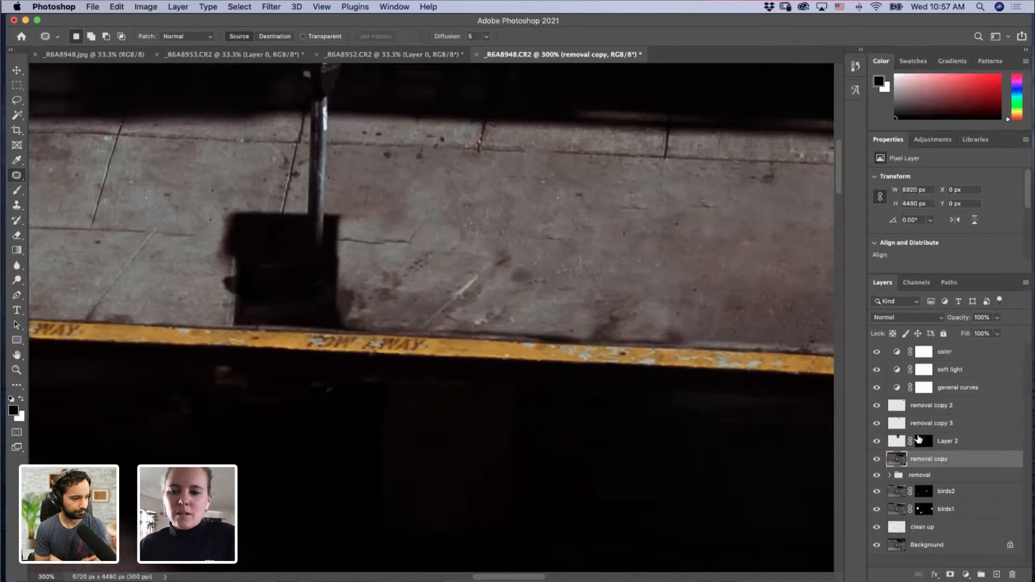
key("z")
left_click(538, 281, "alt")
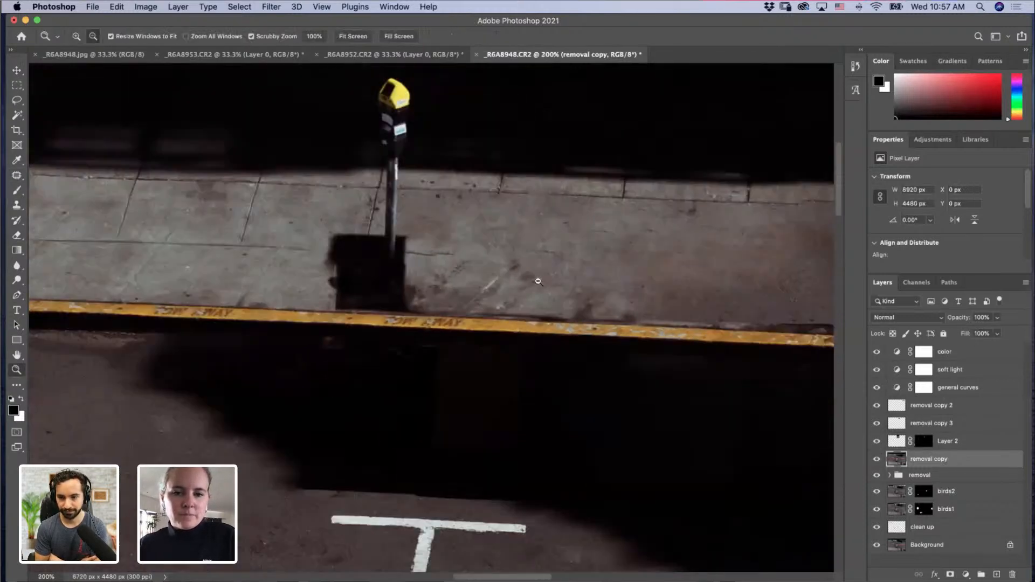
left_click(538, 281, "alt")
left_click(538, 281, "alt")
left_click(534, 319, "alt")
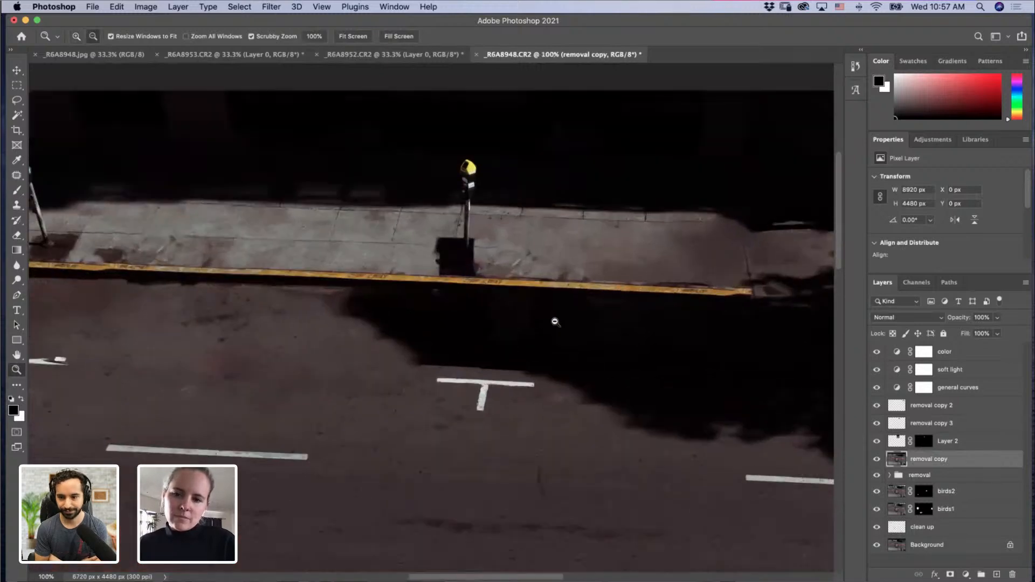
left_click(554, 321, "alt")
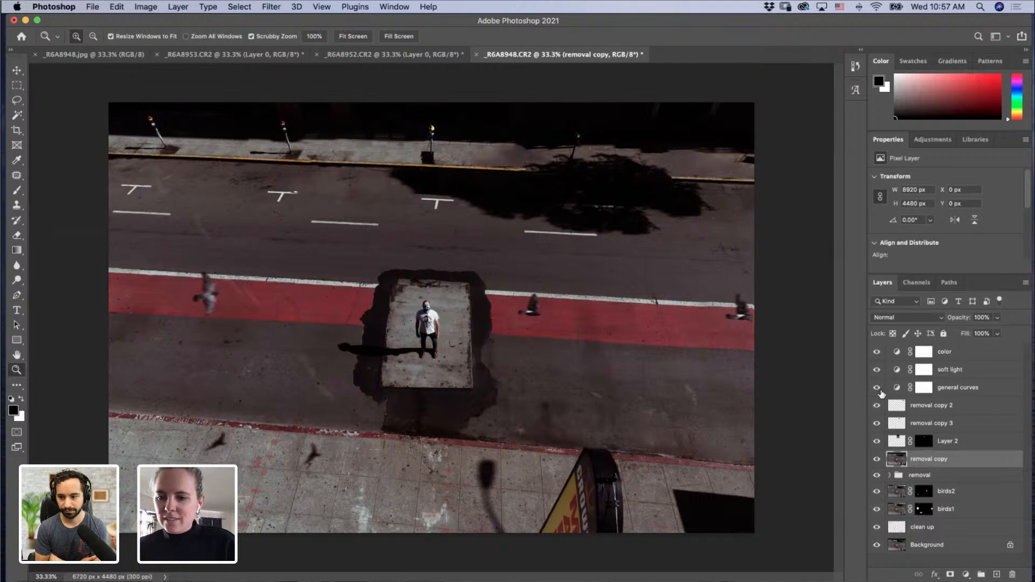
Step: Stamp removal copy 2, removal copy 3, Layer 2 and removal copy into one new merged layer, keeping the originals
left_click(942, 410)
left_click(953, 460, "shift")
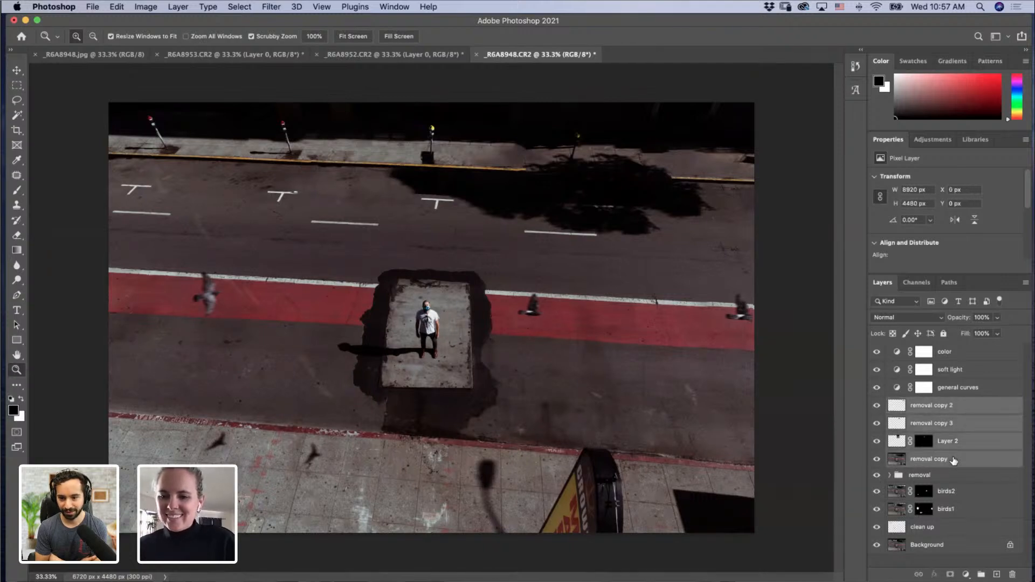
key("super+alt+e")
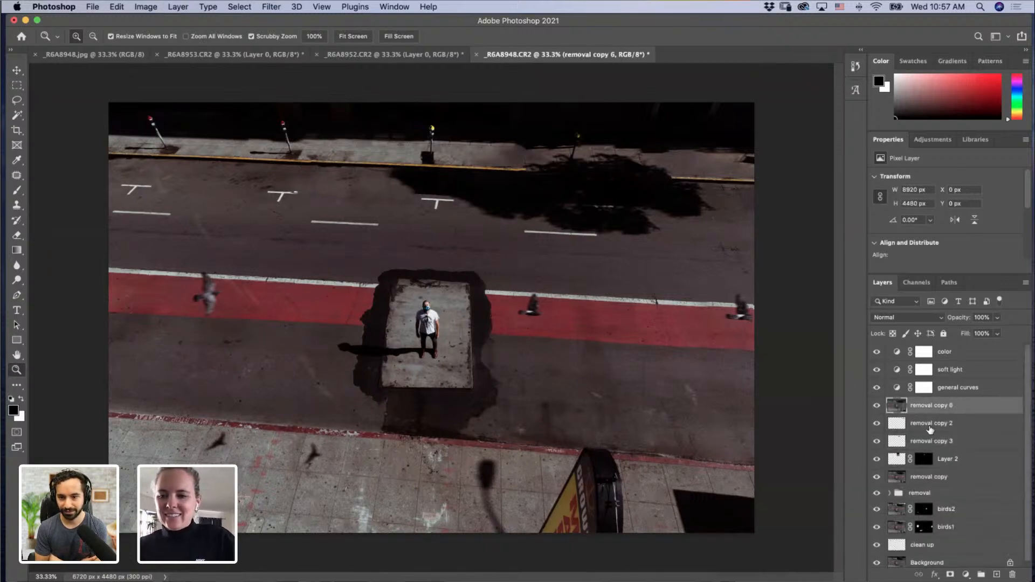
Step: Move removal copy 2, removal copy 3, Layer 2 and removal copy into the removal group, and select the merged layer above it
left_click(931, 425)
left_click(932, 482, "shift")
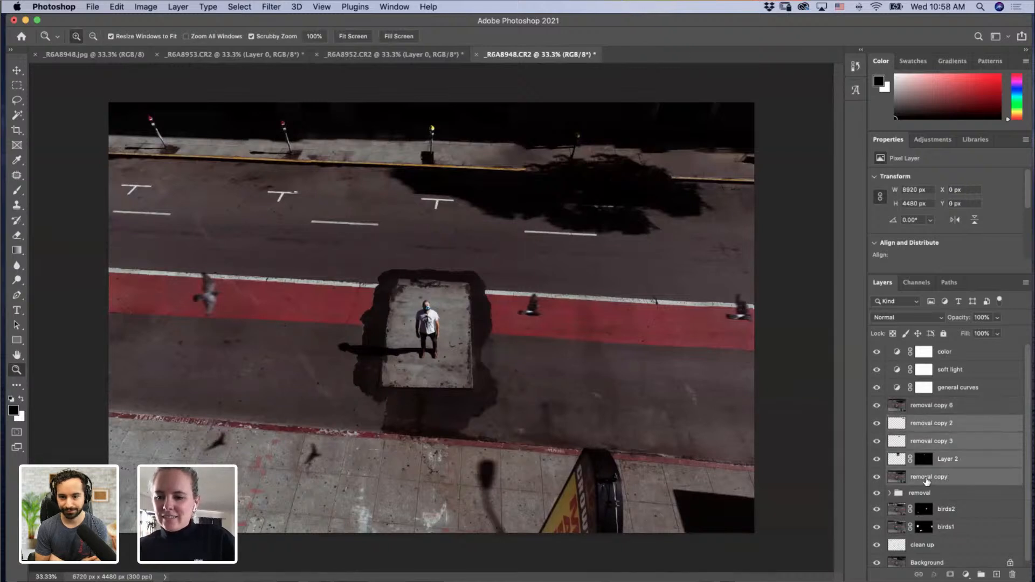
left_click_drag(926, 482, 922, 492)
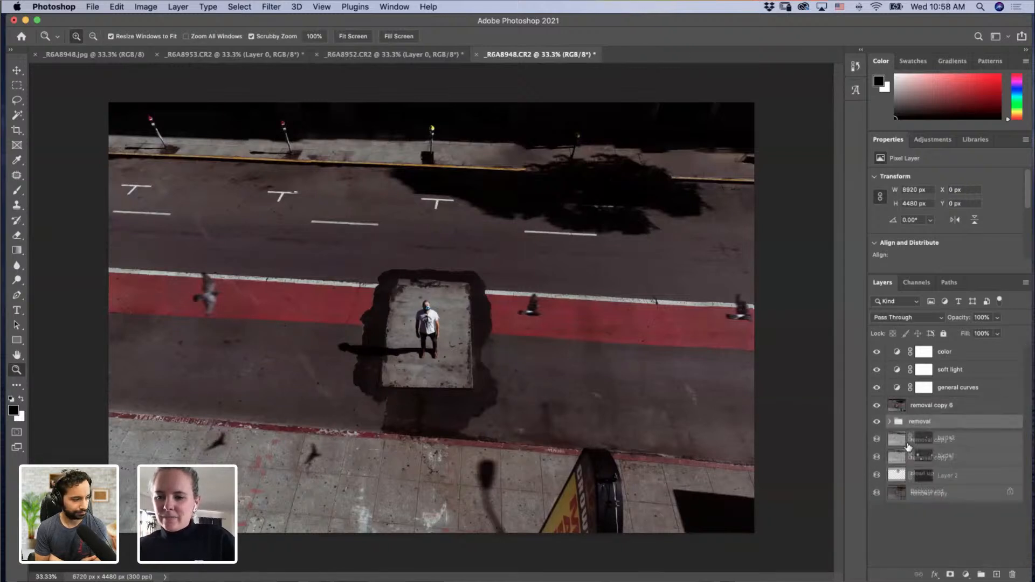
left_click(934, 409)
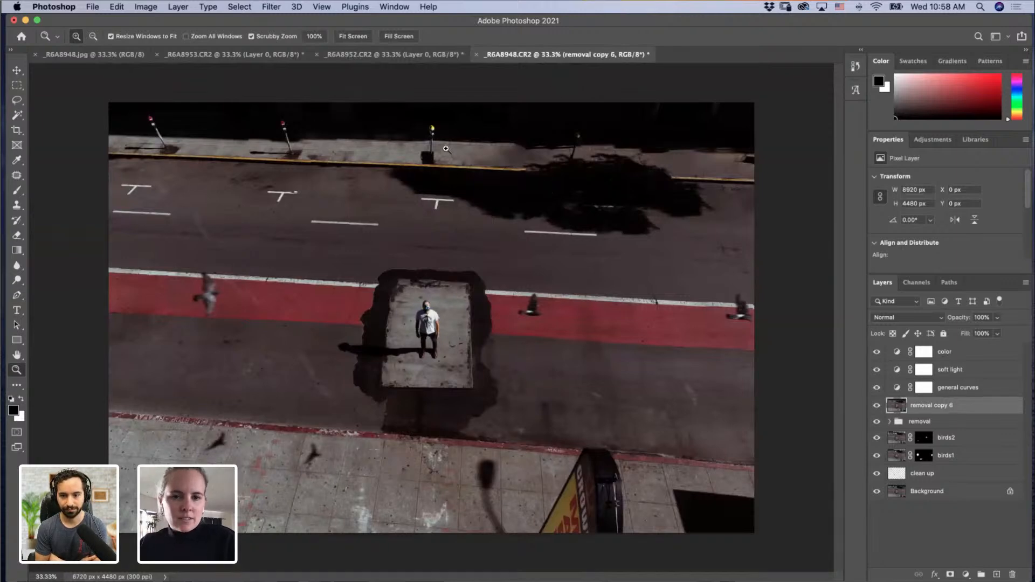
left_click(445, 148)
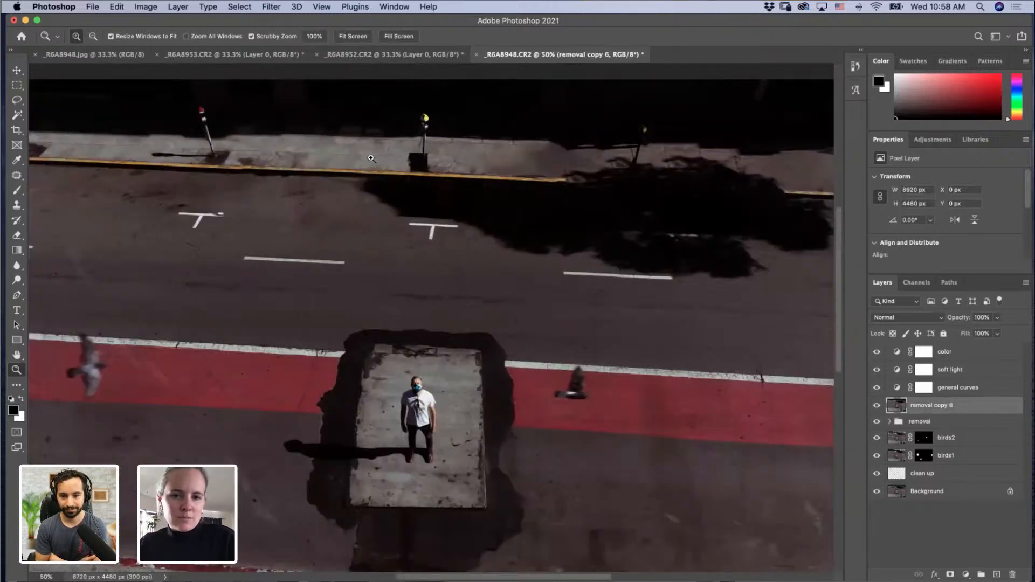
left_click(153, 149)
key("m")
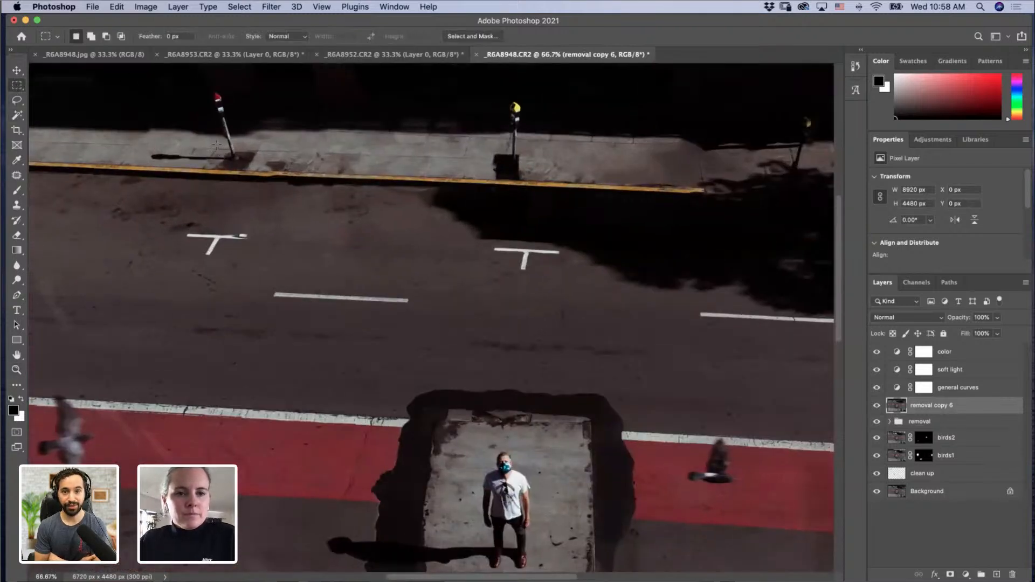
left_click_drag(153, 140, 168, 163)
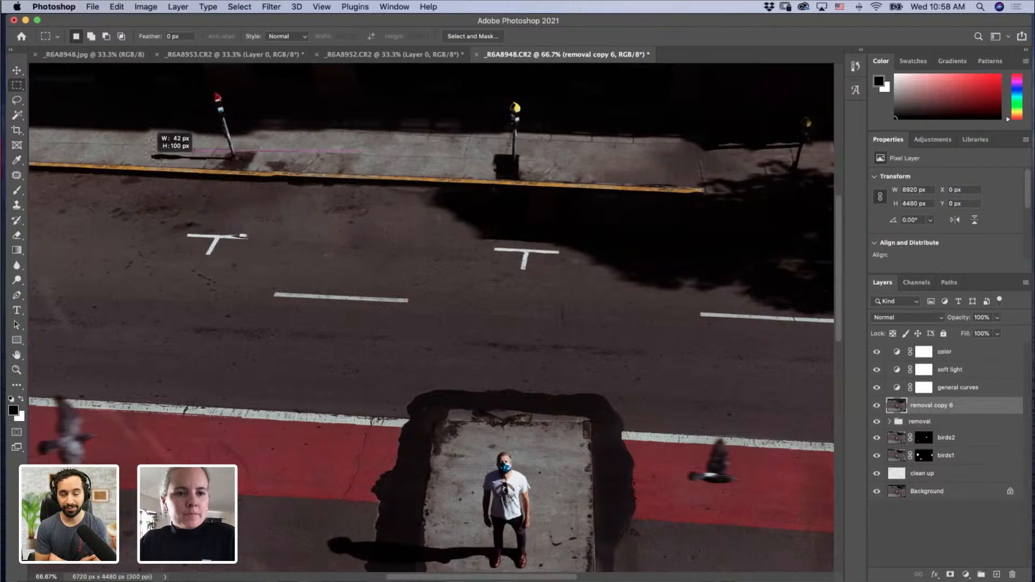
left_click(243, 143)
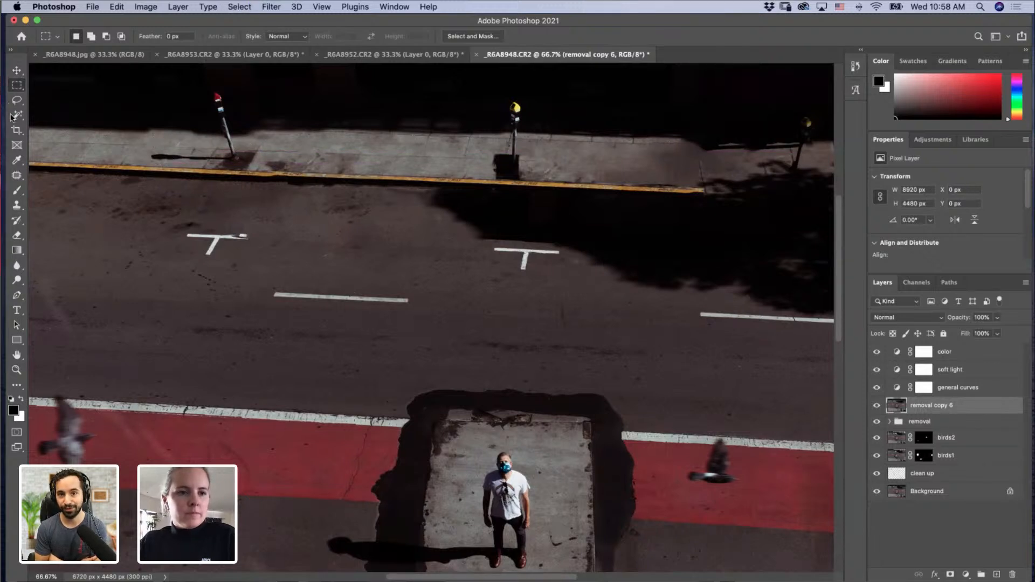
Step: Lasso the red parking meter's shadow together with its pole base and copy it onto a new layer
left_click(16, 100)
mouse_move(159, 146)
left_mouse_down()
mouse_move(242, 167)
mouse_move(251, 155)
mouse_move(245, 142)
mouse_move(157, 147)
left_mouse_up()
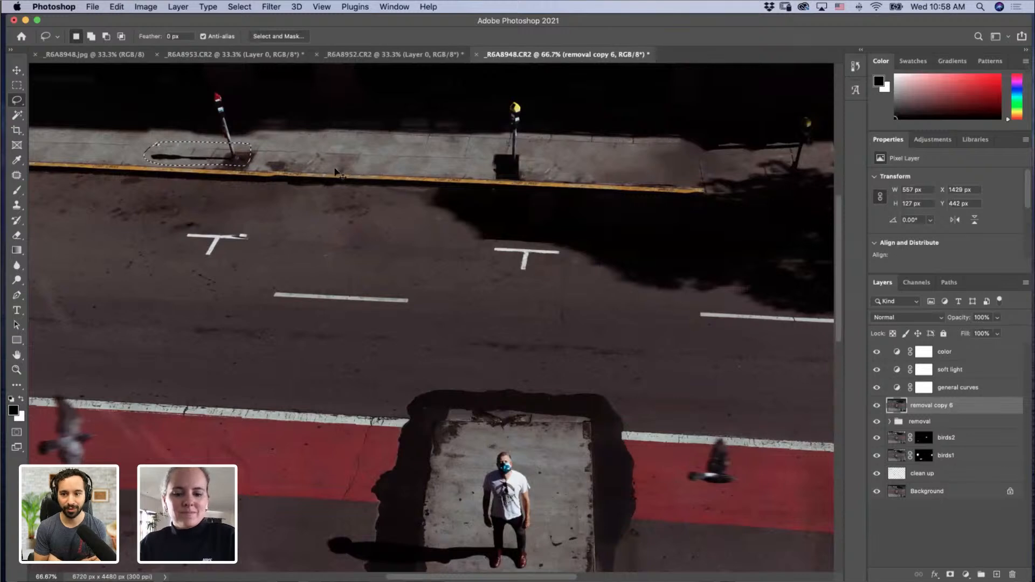
key("super+c")
key("super+v")
Step: Move the copied shadow to the base of the yellow parking meter and rotate it by about 19 degrees
key("v")
left_click_drag(200, 162, 484, 173)
key("super+t")
left_click_drag(552, 153, 512, 169)
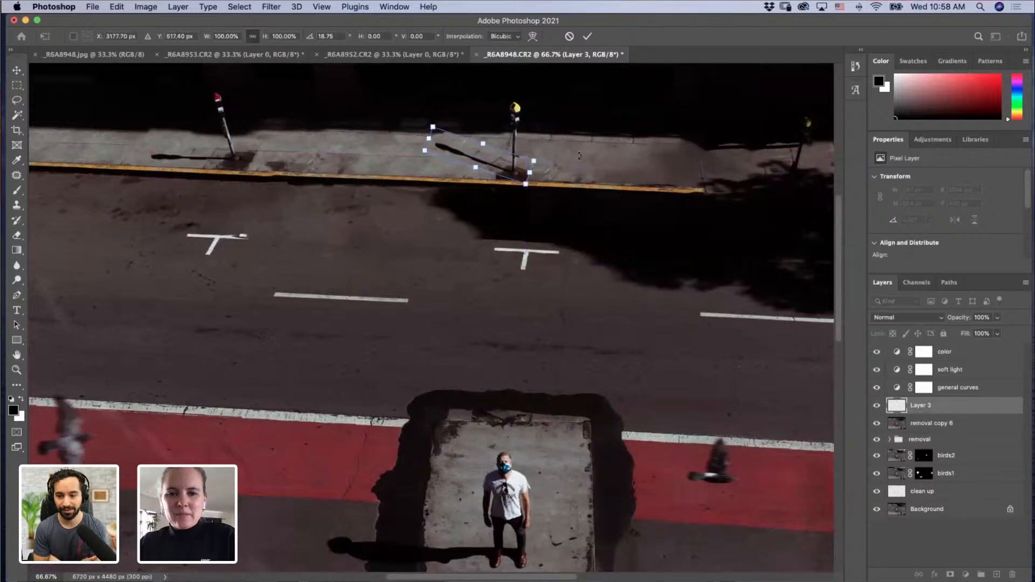
key("Return")
Step: Fine-tune the position of the copied shadow on Layer 3 so its base lines up with the yellow meter's pole
key("z")
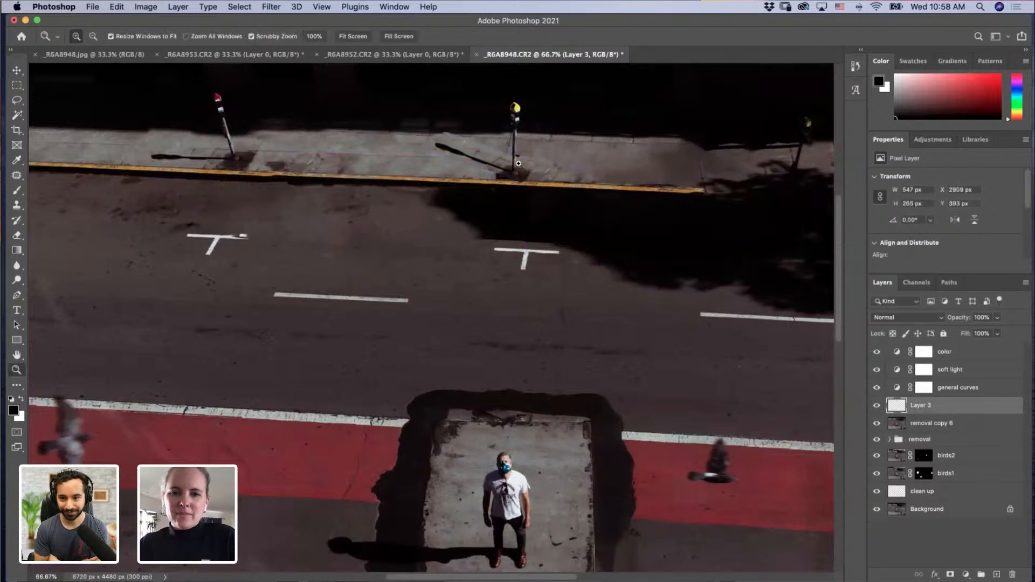
left_click(527, 161)
left_click(528, 162)
left_click(516, 170)
left_click_drag(516, 221, 526, 327)
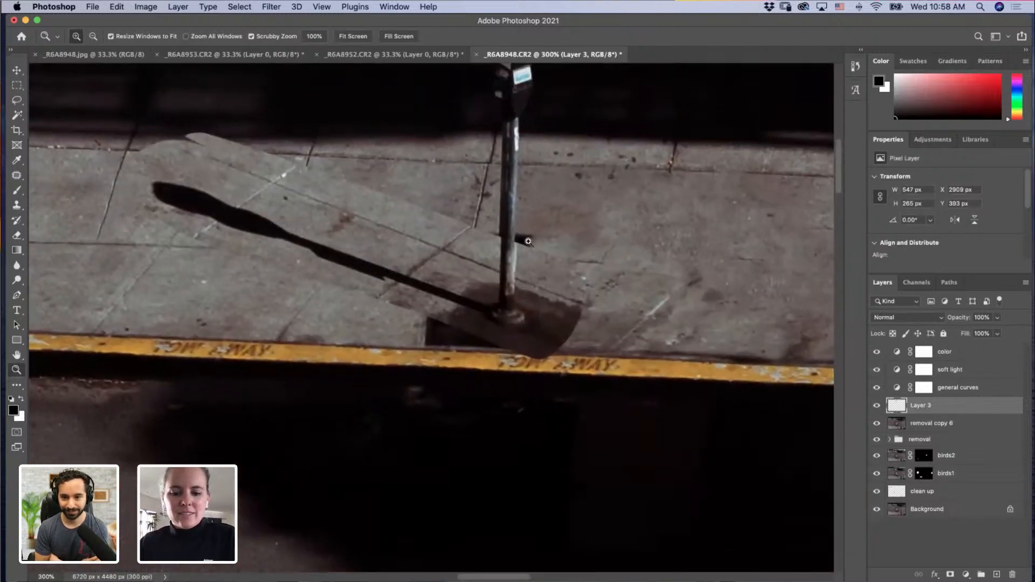
key("v")
left_click_drag(511, 265, 509, 261)
key("Left")
key("Left")
key("Down")
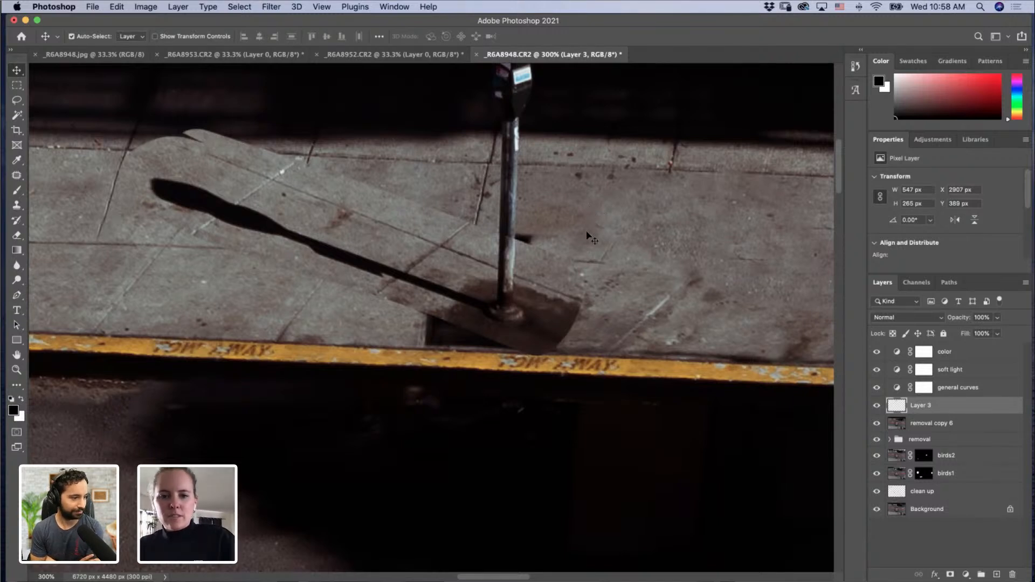
Step: Add an inverted layer mask to Layer 3 and paint in the pole base, surrounding pavement and start of the shadow
left_click(950, 575)
key("super+i")
key("b")
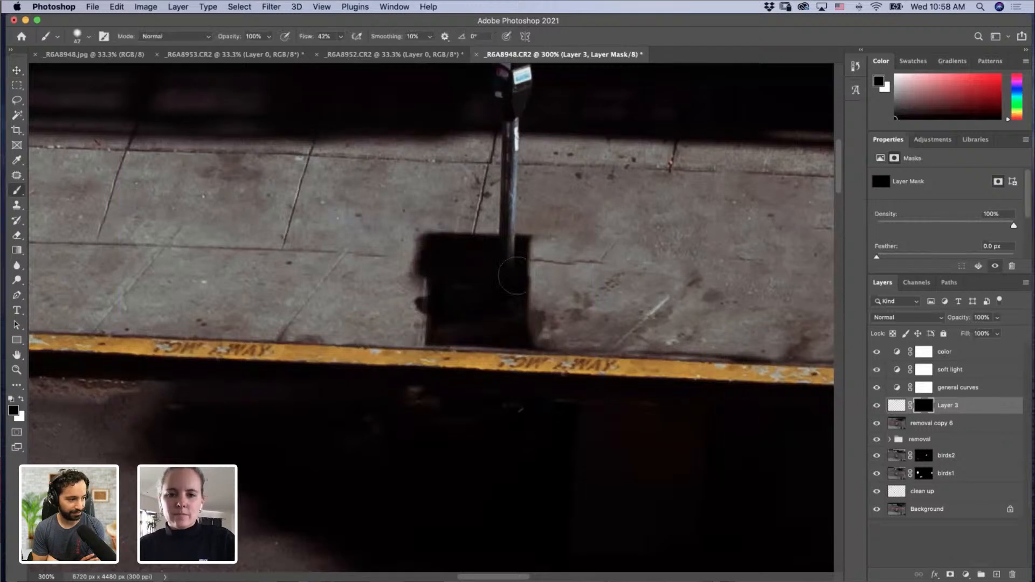
mouse_move(515, 275)
left_mouse_down()
mouse_move(546, 267)
mouse_move(508, 249)
mouse_move(507, 276)
mouse_move(505, 239)
mouse_move(504, 320)
mouse_move(508, 225)
left_mouse_up()
key("x")
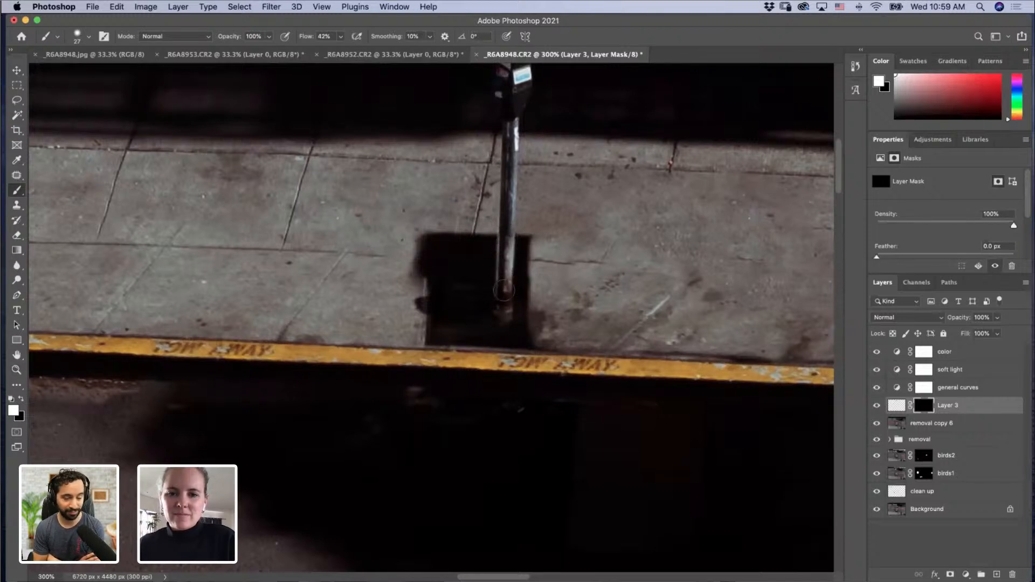
mouse_move(505, 291)
left_mouse_down()
mouse_move(507, 321)
mouse_move(498, 325)
mouse_move(521, 316)
mouse_move(494, 320)
mouse_move(500, 296)
mouse_move(516, 322)
mouse_move(482, 303)
mouse_move(530, 330)
mouse_move(511, 329)
mouse_move(523, 246)
mouse_move(471, 288)
mouse_move(482, 300)
mouse_move(446, 308)
mouse_move(500, 327)
mouse_move(471, 312)
mouse_move(472, 296)
mouse_move(444, 288)
mouse_move(473, 271)
mouse_move(440, 291)
mouse_move(489, 277)
left_mouse_up()
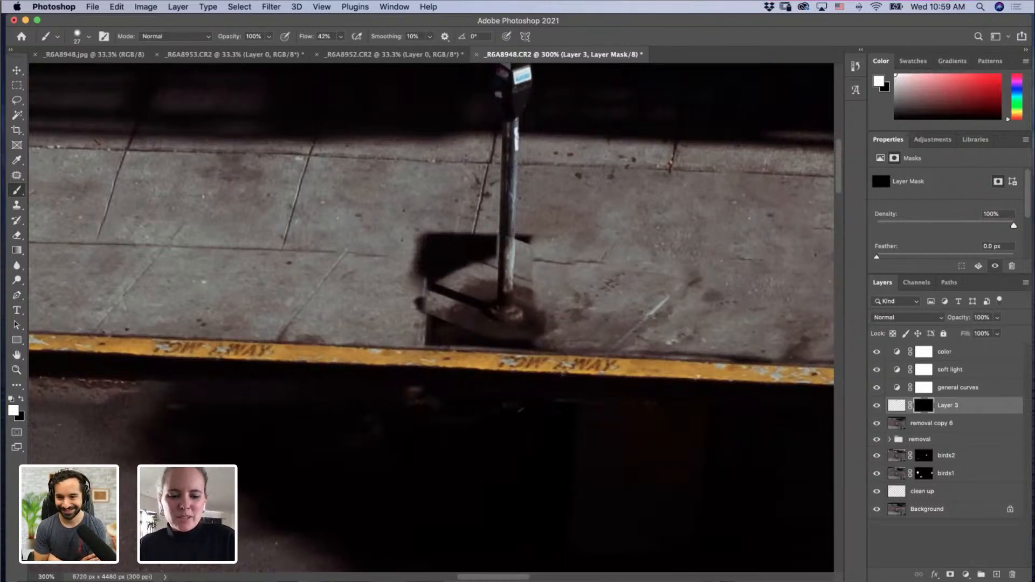
Step: Refine the Layer 3 mask with black beside the pole and over the start of the shadow
key("x")
left_click_drag(507, 232, 492, 232)
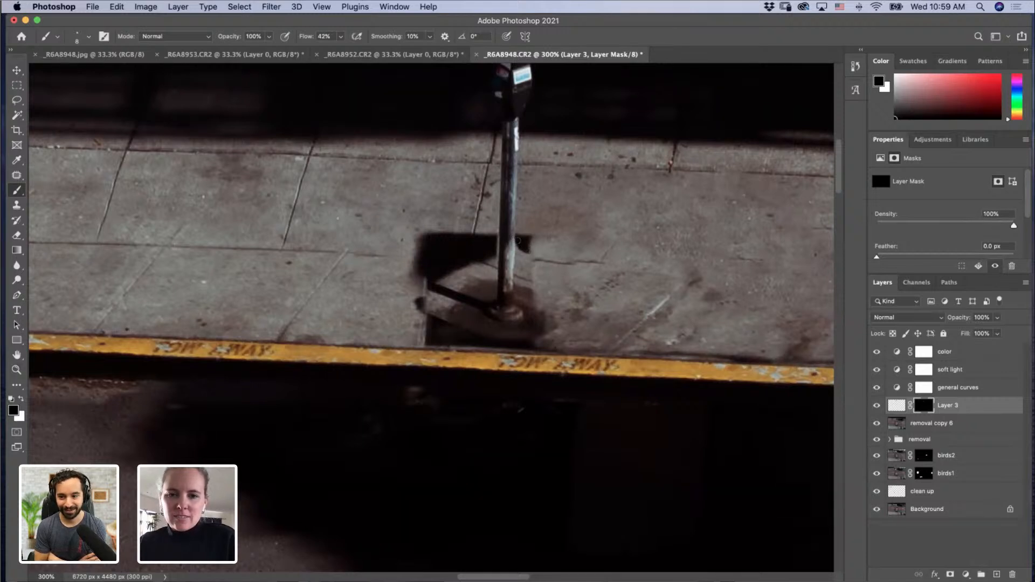
mouse_move(415, 298)
left_mouse_down()
mouse_move(430, 281)
mouse_move(430, 323)
mouse_move(431, 268)
mouse_move(461, 257)
mouse_move(441, 281)
mouse_move(435, 323)
mouse_move(448, 263)
mouse_move(461, 303)
mouse_move(468, 255)
mouse_move(458, 334)
mouse_move(479, 336)
mouse_move(465, 333)
mouse_move(460, 263)
mouse_move(485, 295)
left_mouse_up()
key("x")
key("z")
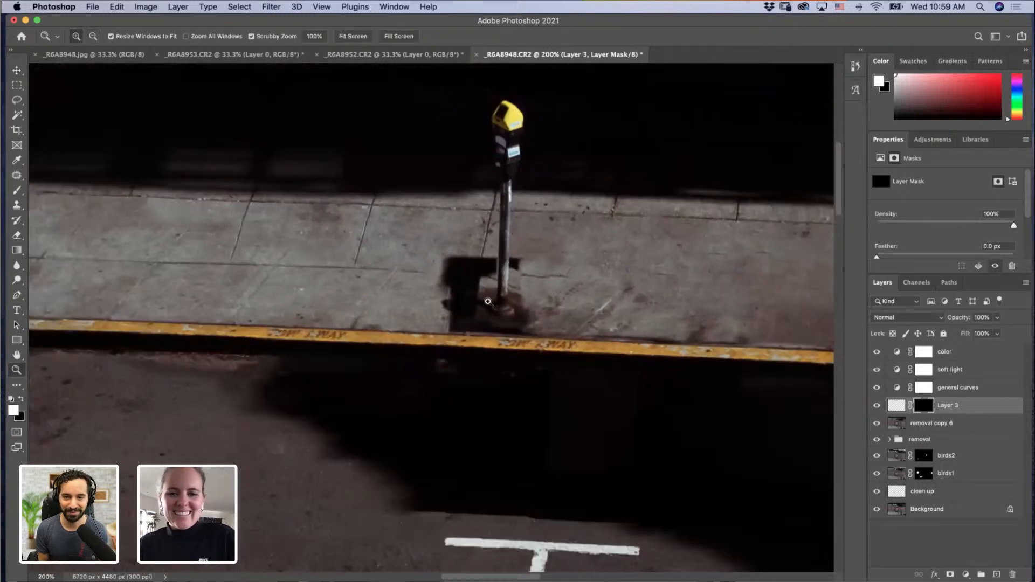
Step: Reveal the full length of the yellow meter's shadow in the Layer 3 mask and touch up the mask near the pole base
key("b")
mouse_move(494, 304)
left_mouse_down()
mouse_move(509, 304)
mouse_move(272, 227)
left_mouse_up()
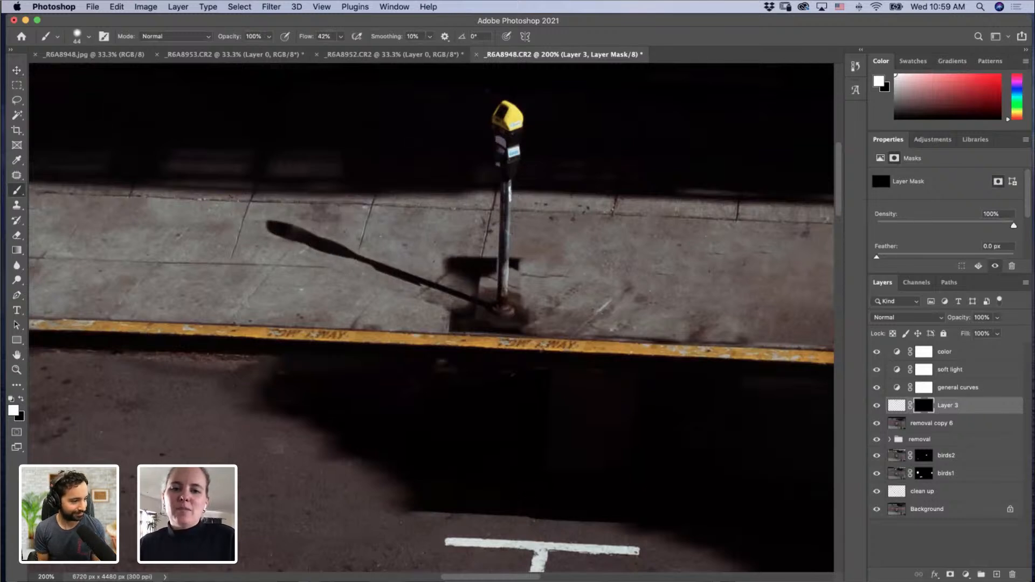
key("x")
left_click_drag(474, 311, 452, 311)
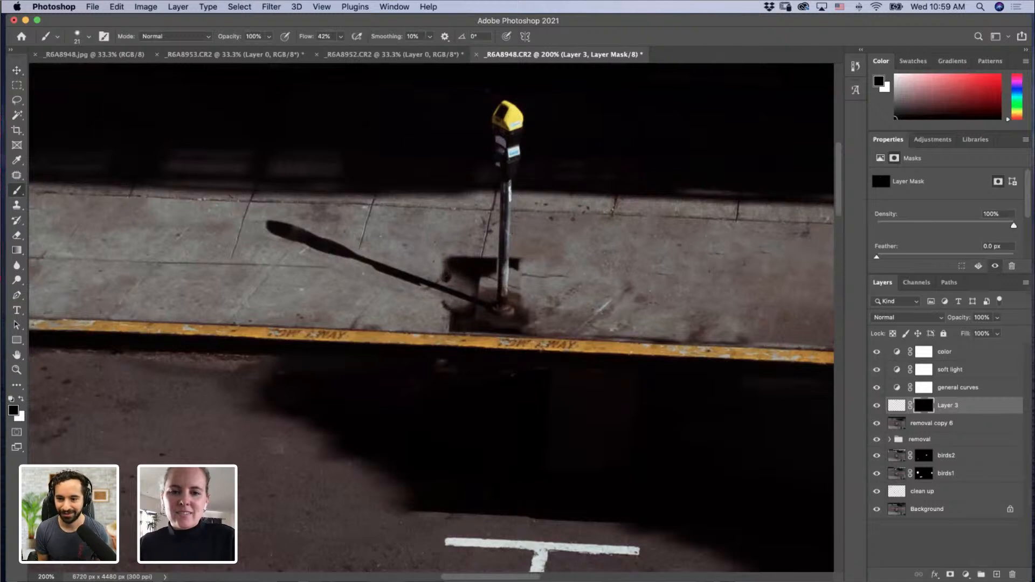
key("x")
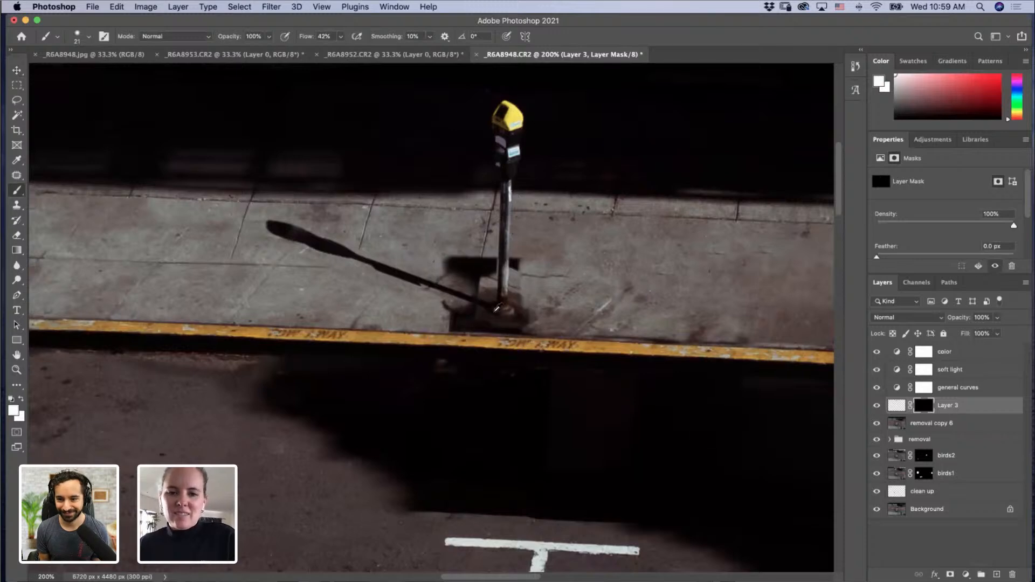
Step: Merge copies of Layer 3 and removal copy 6 into a new layer above them
key("z")
left_click(628, 318, "alt")
left_click(628, 321, "alt")
left_click(627, 325, "alt")
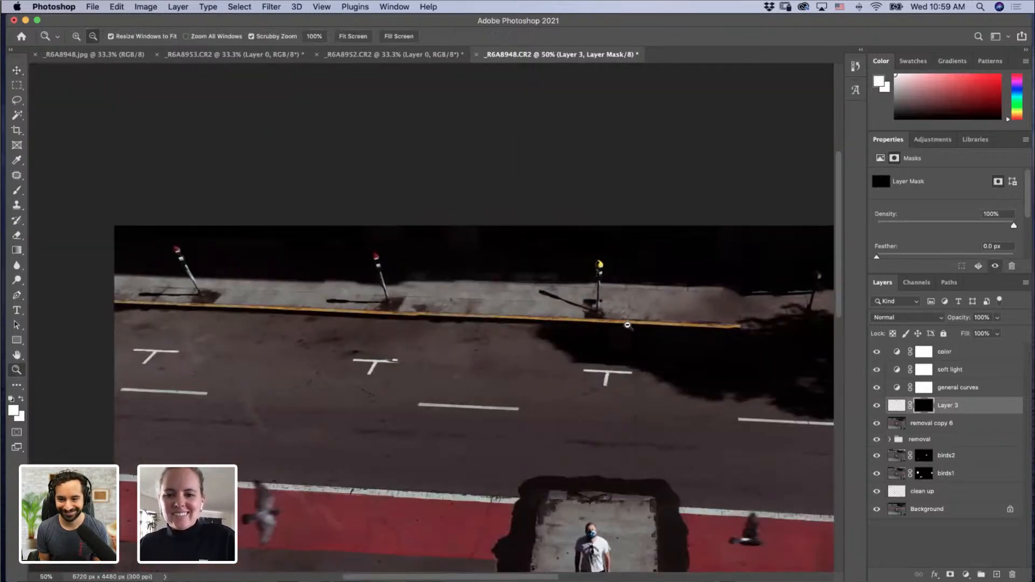
left_click(627, 325, "alt")
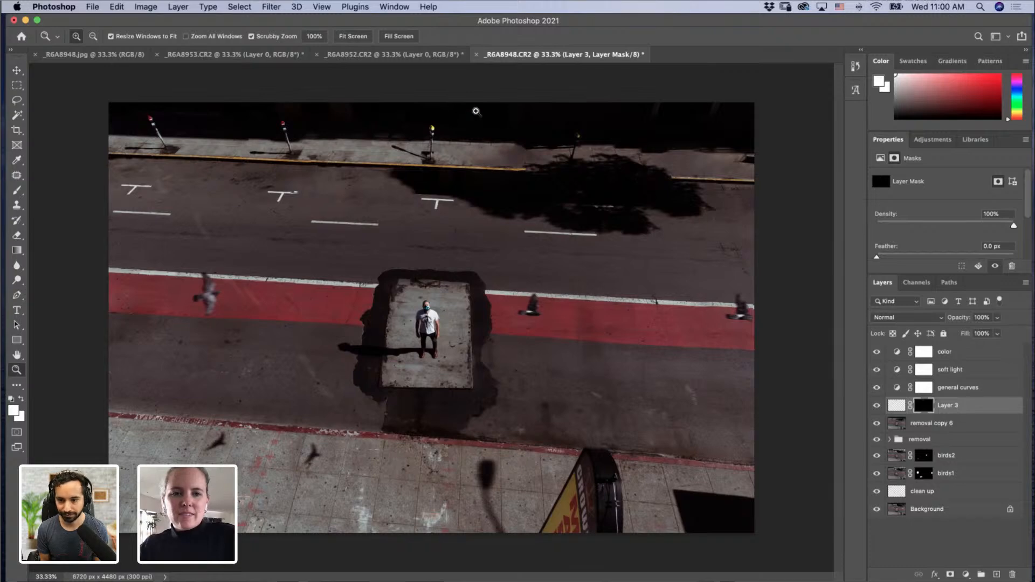
left_click(465, 155)
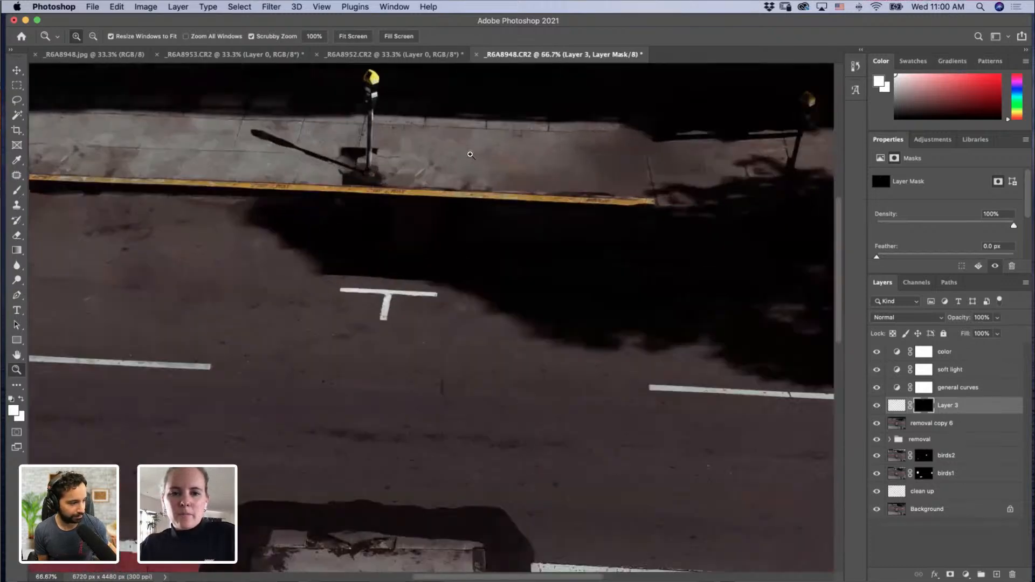
left_click(470, 155)
left_click(470, 155)
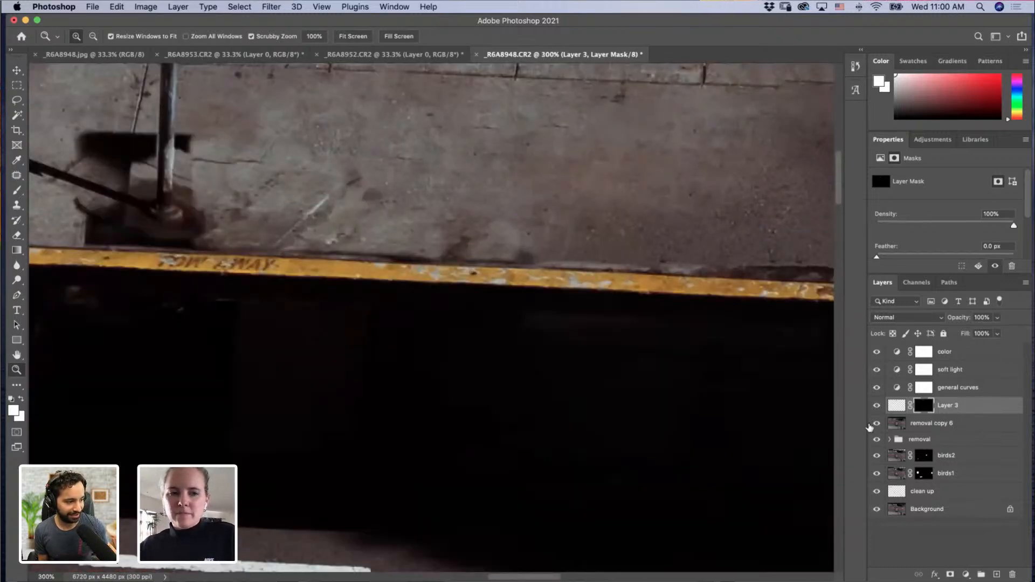
scroll(689, 419, "left", 8)
scroll(689, 418, "up", 3)
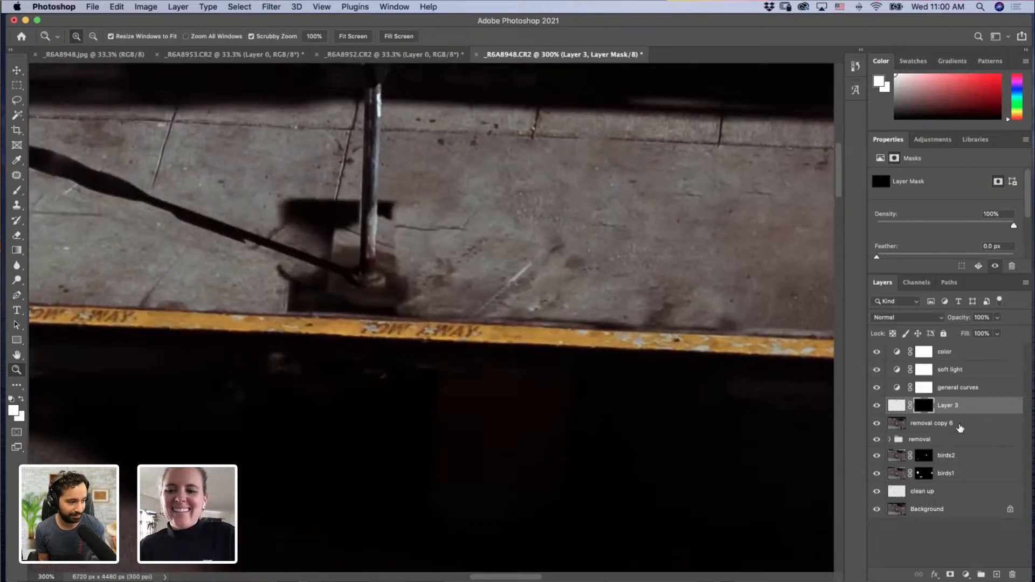
left_click(959, 428, "shift")
key("super+alt+e")
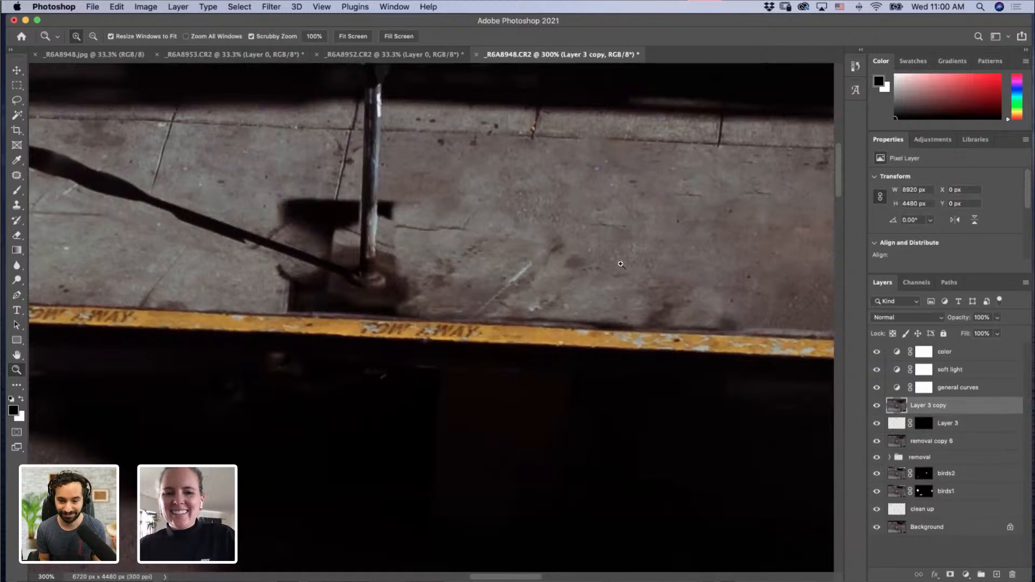
Step: Patch the left end of the dark block behind the yellow meter's pole with clean pavement on the merged layer
left_click(17, 205)
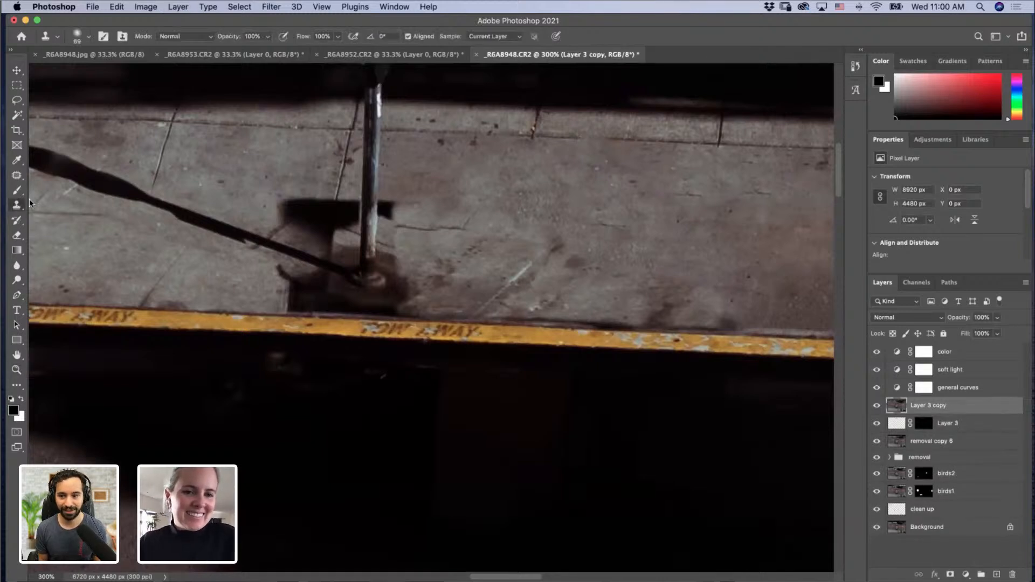
left_click(17, 176)
mouse_move(286, 186)
left_mouse_down()
mouse_move(278, 226)
mouse_move(296, 228)
mouse_move(275, 160)
mouse_move(294, 234)
mouse_move(309, 188)
mouse_move(283, 152)
left_mouse_up()
key("super+d")
key("super+d")
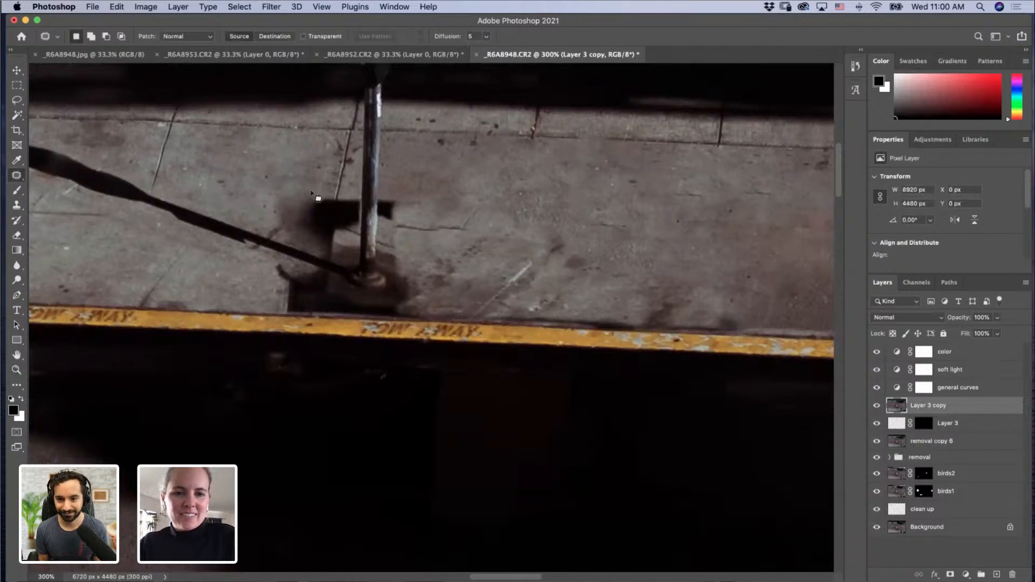
mouse_move(313, 192)
left_mouse_down()
mouse_move(312, 236)
mouse_move(317, 192)
mouse_move(296, 166)
mouse_move(324, 231)
mouse_move(330, 193)
mouse_move(289, 162)
left_mouse_up()
key("super+d")
key("super+d")
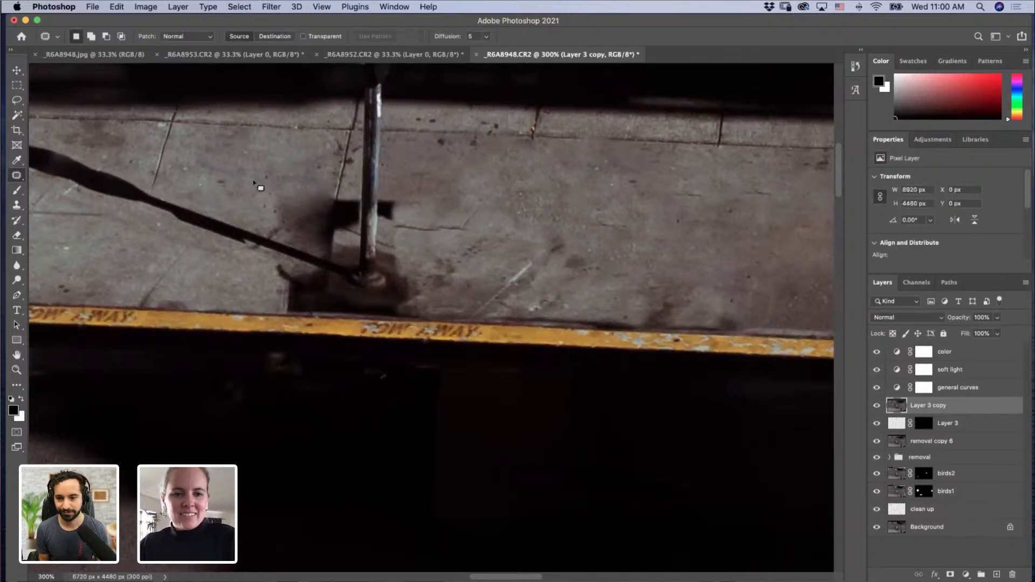
mouse_move(272, 226)
left_mouse_down()
mouse_move(270, 194)
mouse_move(249, 176)
left_mouse_up()
key("super+d")
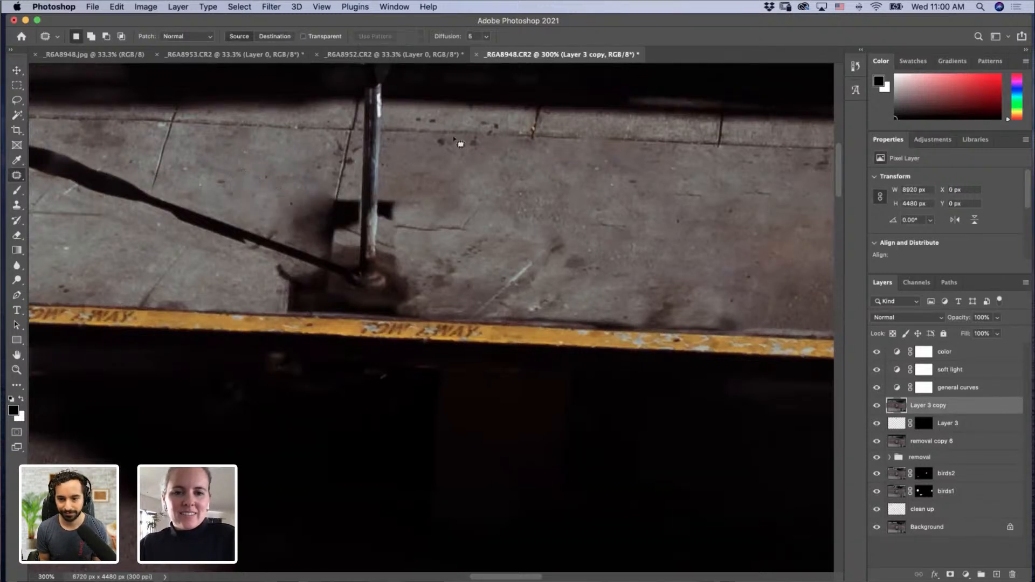
Step: Patch the dark remnant to the right of the yellow meter's pole and the pavement crack beside it
mouse_move(380, 201)
left_mouse_down()
mouse_move(398, 193)
mouse_move(383, 198)
left_mouse_up()
left_click_drag(389, 207, 421, 180)
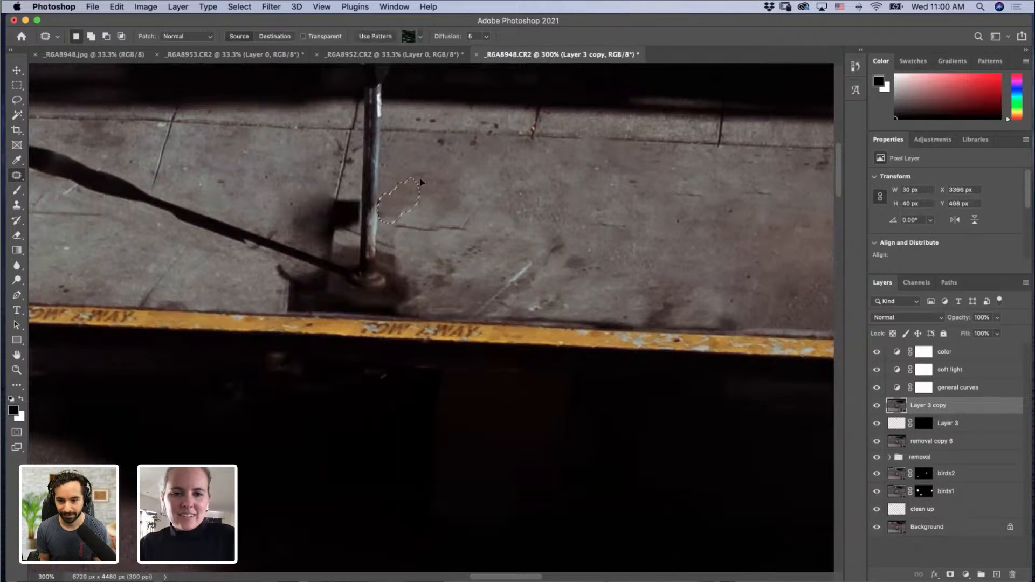
key("super+d")
mouse_move(406, 220)
left_mouse_down()
mouse_move(389, 222)
mouse_move(409, 222)
left_mouse_up()
mouse_move(403, 225)
left_mouse_down()
mouse_move(420, 186)
mouse_move(406, 234)
mouse_move(432, 233)
left_mouse_up()
key("super+d")
mouse_move(424, 228)
left_mouse_down()
mouse_move(430, 195)
mouse_move(444, 216)
mouse_move(432, 220)
left_mouse_up()
key("super+d")
mouse_move(450, 223)
left_mouse_down()
mouse_move(451, 185)
mouse_move(458, 221)
mouse_move(486, 201)
mouse_move(480, 183)
left_mouse_up()
key("super+d")
key("super+d")
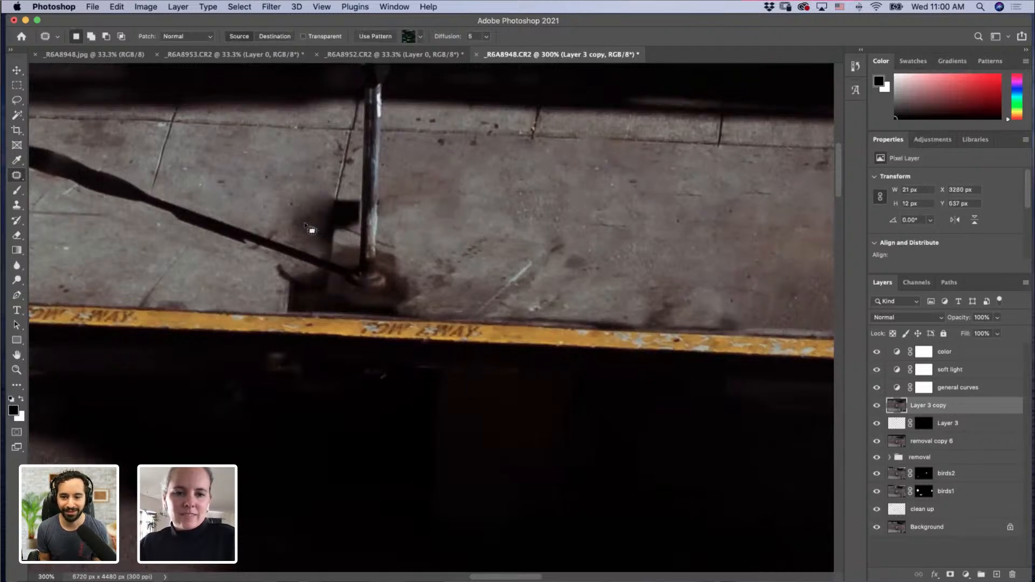
Step: Patch the hard edges of the lighter pavement between the dark block and the base of the yellow meter's pole
left_click_drag(325, 248, 330, 232)
mouse_move(329, 241)
left_mouse_down()
mouse_move(303, 228)
mouse_move(340, 254)
mouse_move(328, 244)
left_mouse_up()
key("super+d")
mouse_move(332, 250)
left_mouse_down()
mouse_move(317, 242)
mouse_move(336, 237)
left_mouse_up()
key("super+d")
mouse_move(339, 231)
left_mouse_down()
mouse_move(336, 247)
mouse_move(348, 228)
left_mouse_up()
key("super+d")
mouse_move(350, 234)
left_mouse_down()
mouse_move(342, 253)
mouse_move(354, 230)
left_mouse_up()
key("super+d")
left_click_drag(355, 232, 349, 255)
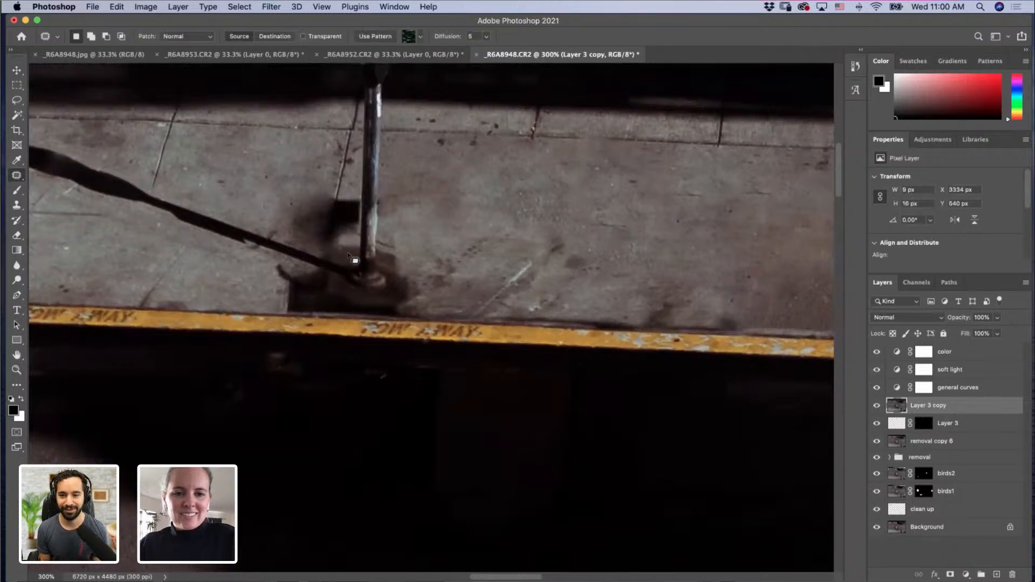
key("super+d")
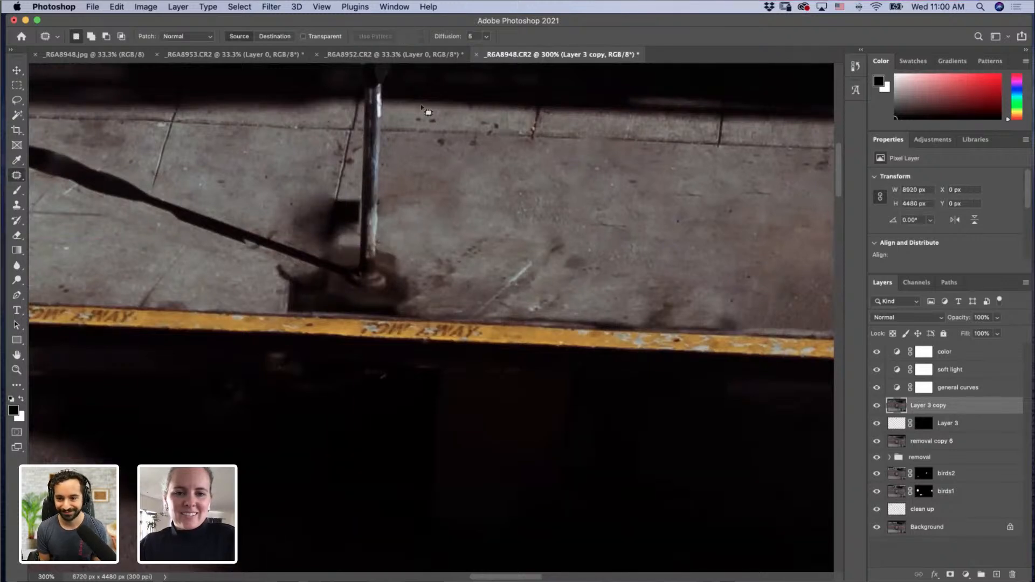
Step: Patch the areas above the dark block and in the dark square below the meter's shadow
mouse_move(332, 171)
left_mouse_down()
mouse_move(339, 192)
mouse_move(339, 180)
left_mouse_up()
key("super+d")
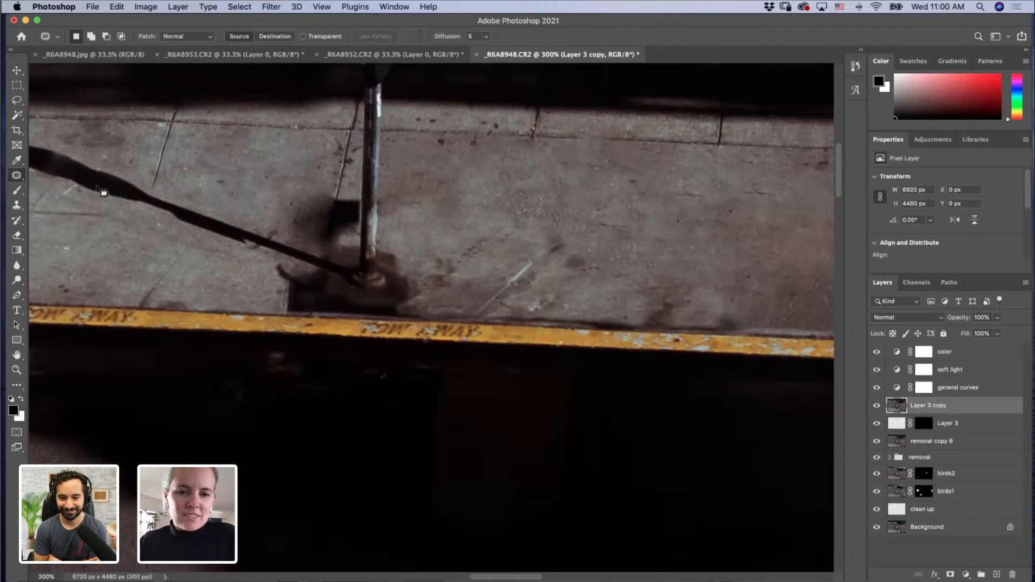
mouse_move(321, 285)
left_mouse_down()
mouse_move(306, 302)
mouse_move(349, 290)
mouse_move(338, 302)
left_mouse_up()
key("super+d")
key("super+d")
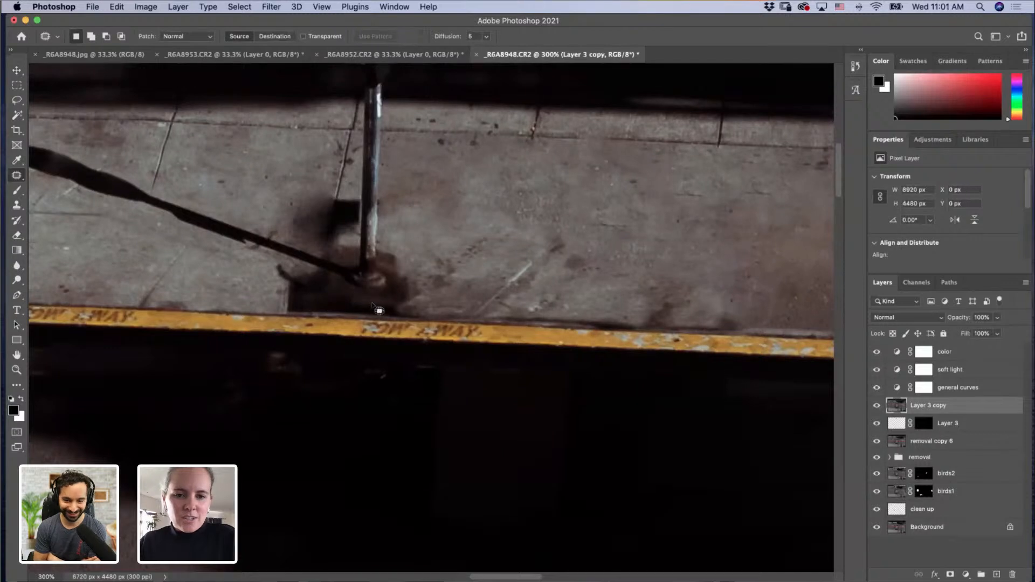
Step: Try to cover the remaining dark block left of the yellow meter's pole with cloned pavement
left_click(17, 205)
left_click_drag(376, 185, 333, 179)
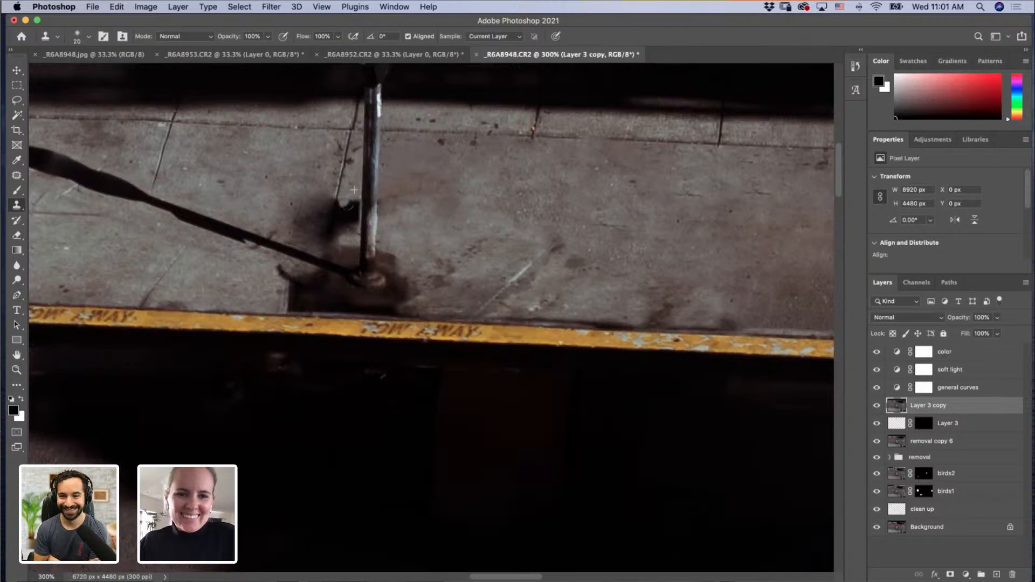
left_click_drag(351, 199, 355, 198)
key("super+z")
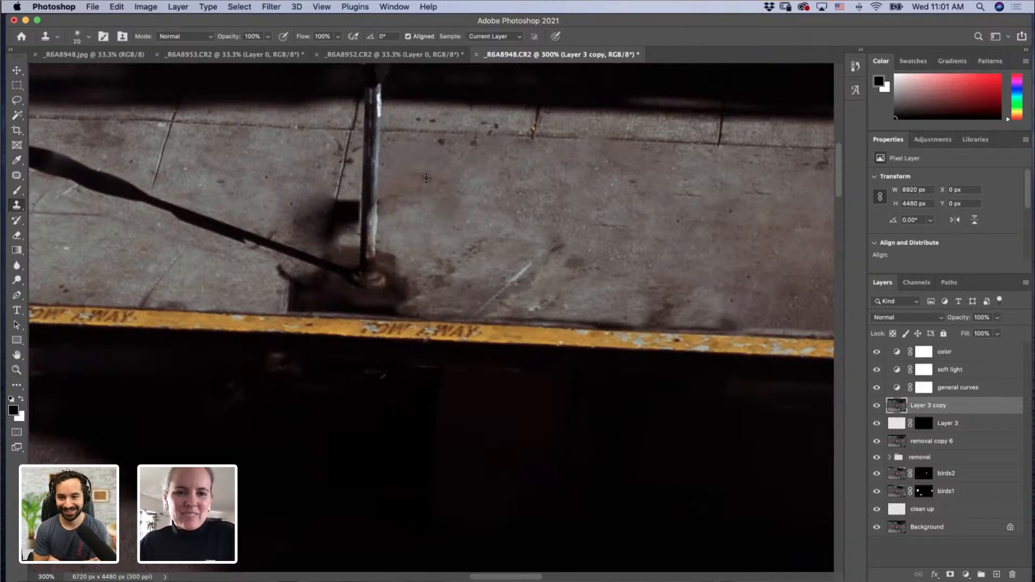
key("z")
left_click(376, 268, "alt")
left_click(376, 268, "alt")
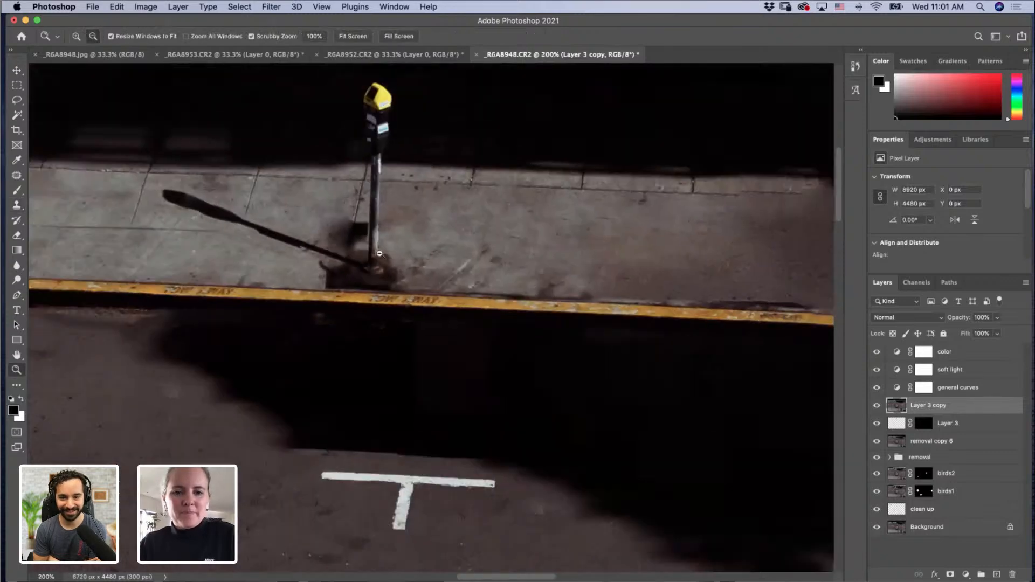
Step: Examine the yellow meter's base in the whole composite, comparing it with the neighbouring meters and the tree shadow
left_click(376, 268, "alt")
left_click(376, 268, "alt")
left_click(376, 268, "alt")
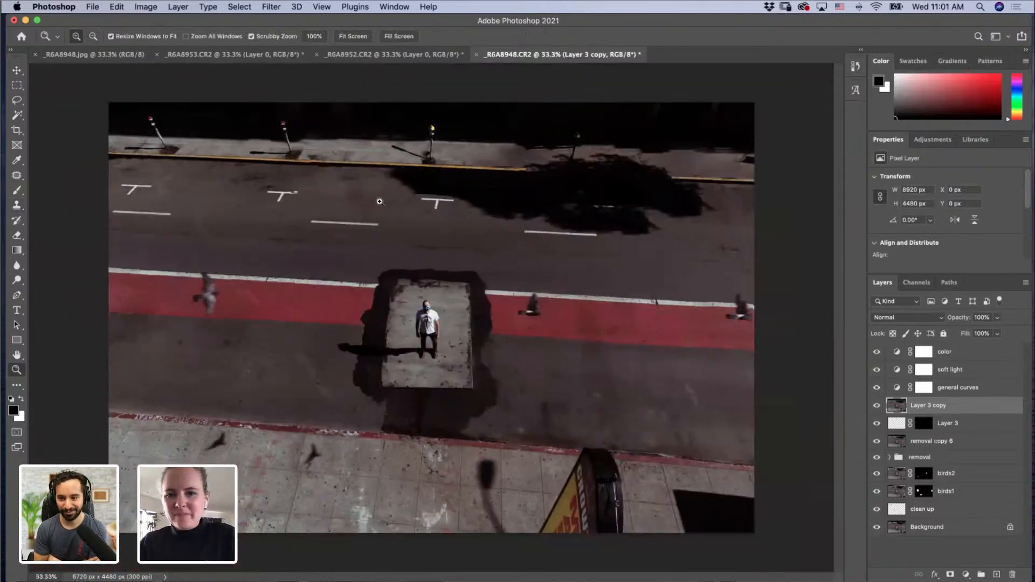
left_click(519, 304, "alt")
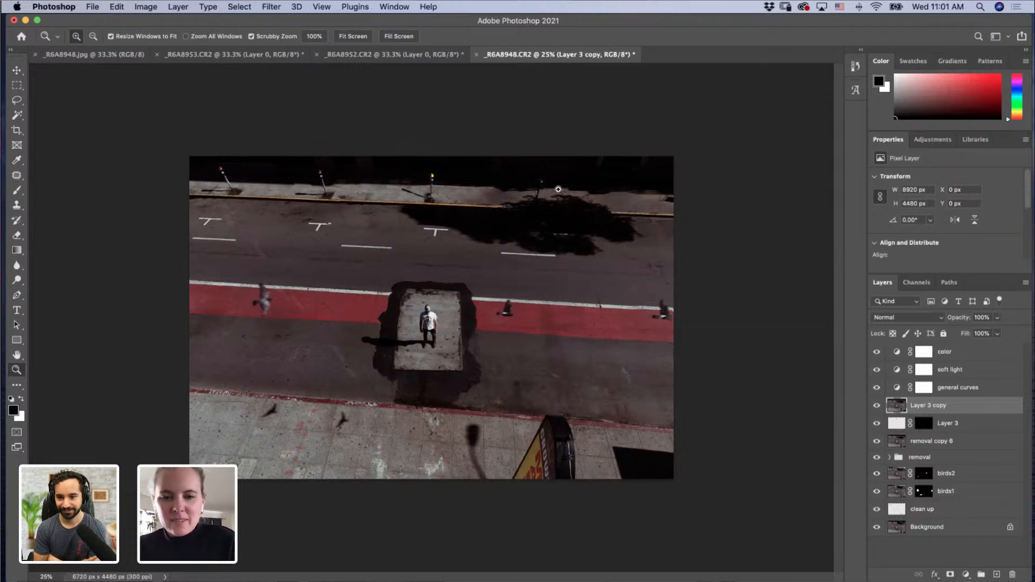
left_click(518, 169)
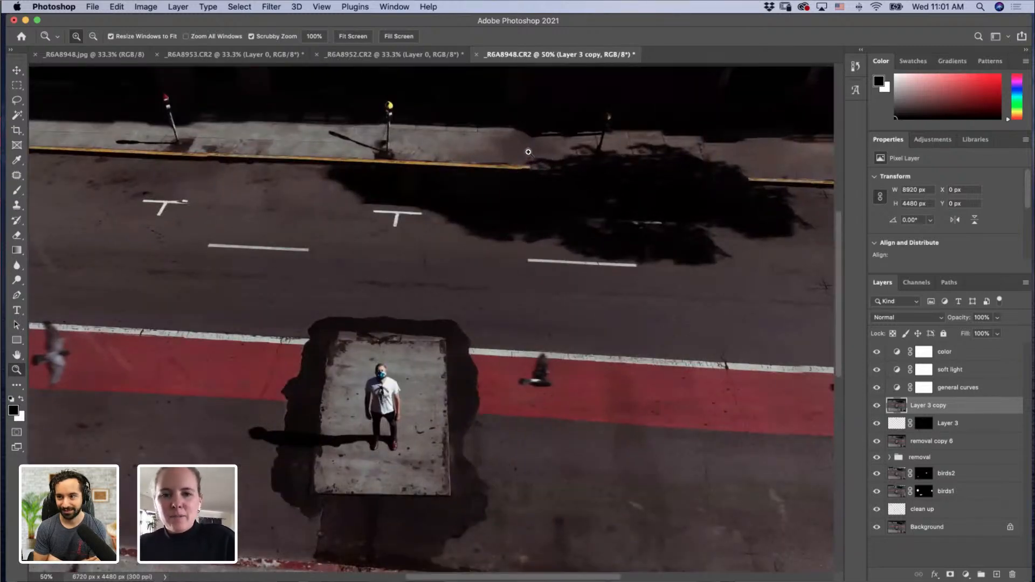
left_click(346, 141)
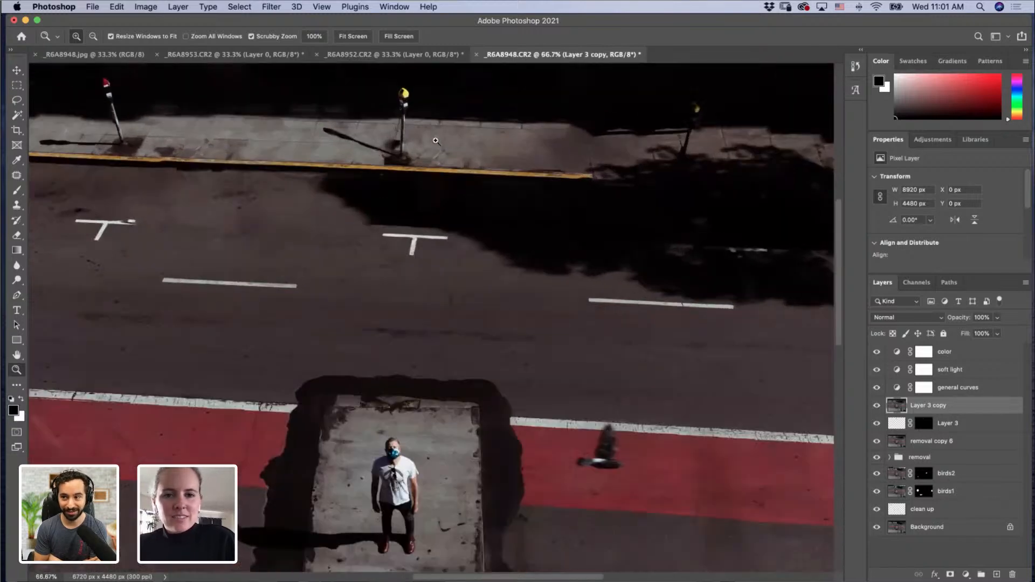
left_click_drag(436, 141, 254, 180)
left_click_drag(326, 174, 293, 183)
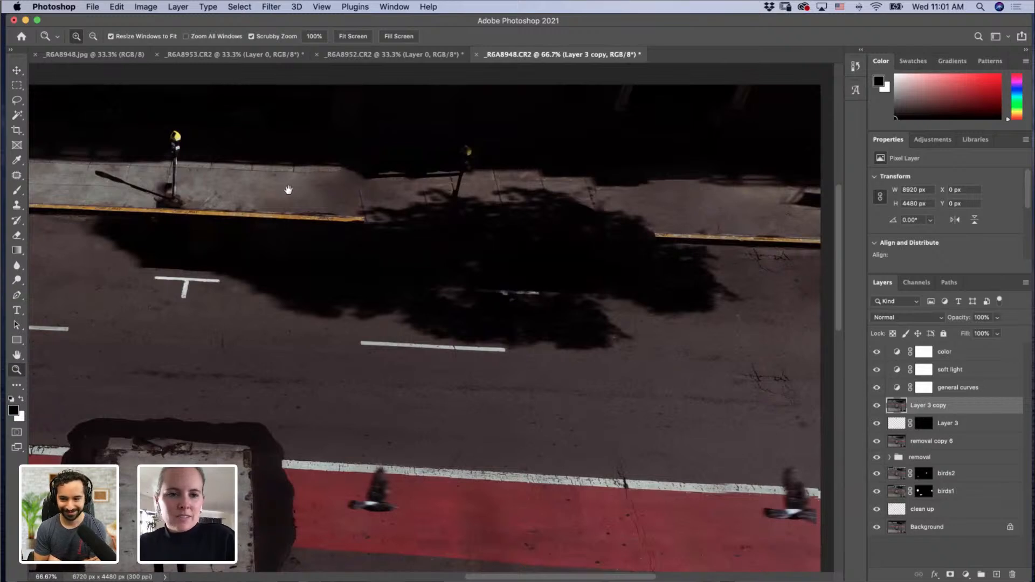
left_click_drag(173, 211, 345, 232)
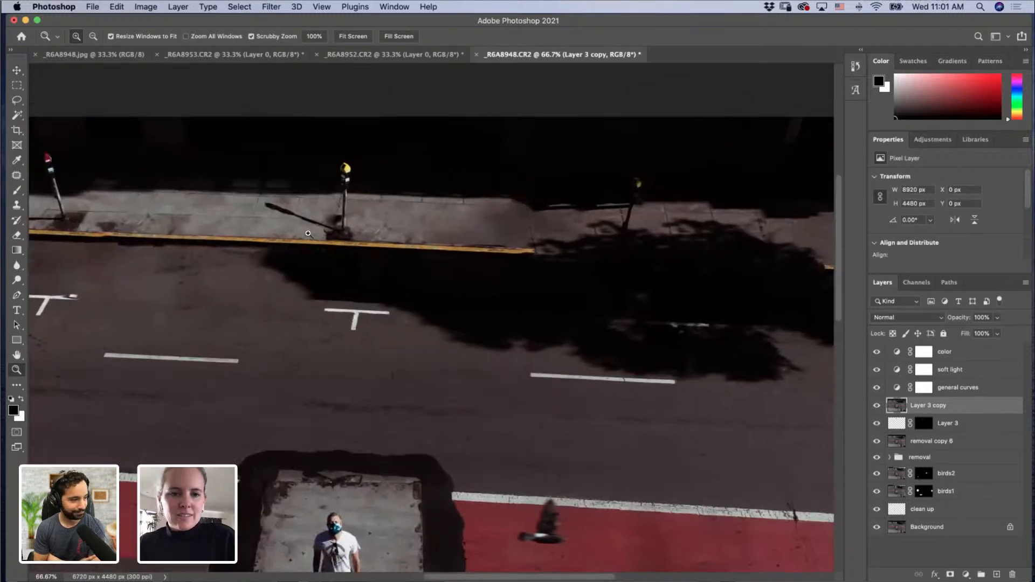
Step: Fill the dark block left of the yellow meter's pole with Content-Aware Fill on a new layer, and clear the selection
left_click(345, 232)
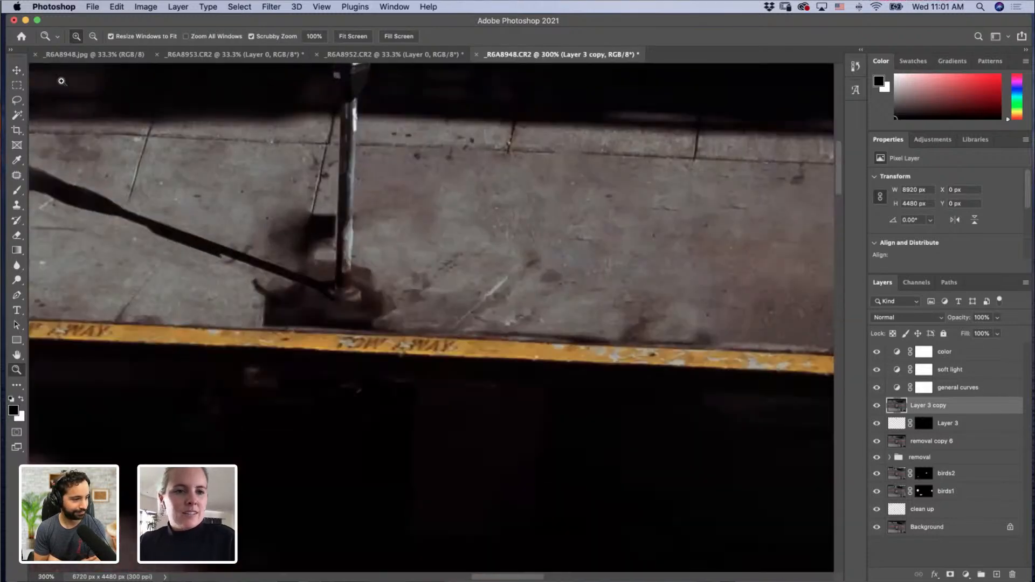
left_click(22, 103)
mouse_move(300, 197)
left_mouse_down()
mouse_move(291, 235)
mouse_move(302, 267)
mouse_move(326, 260)
mouse_move(331, 204)
mouse_move(309, 185)
left_mouse_up()
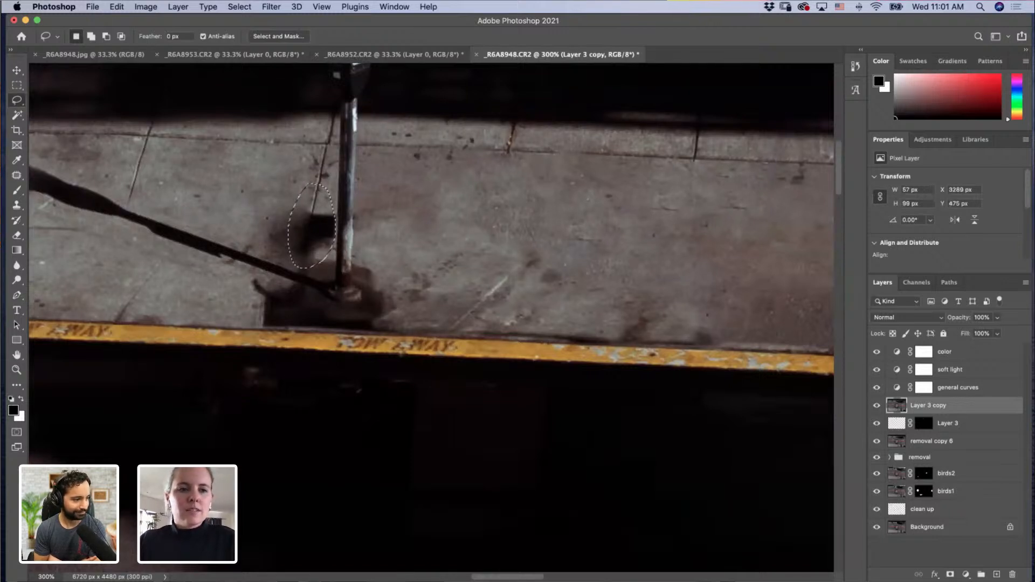
left_click(117, 6)
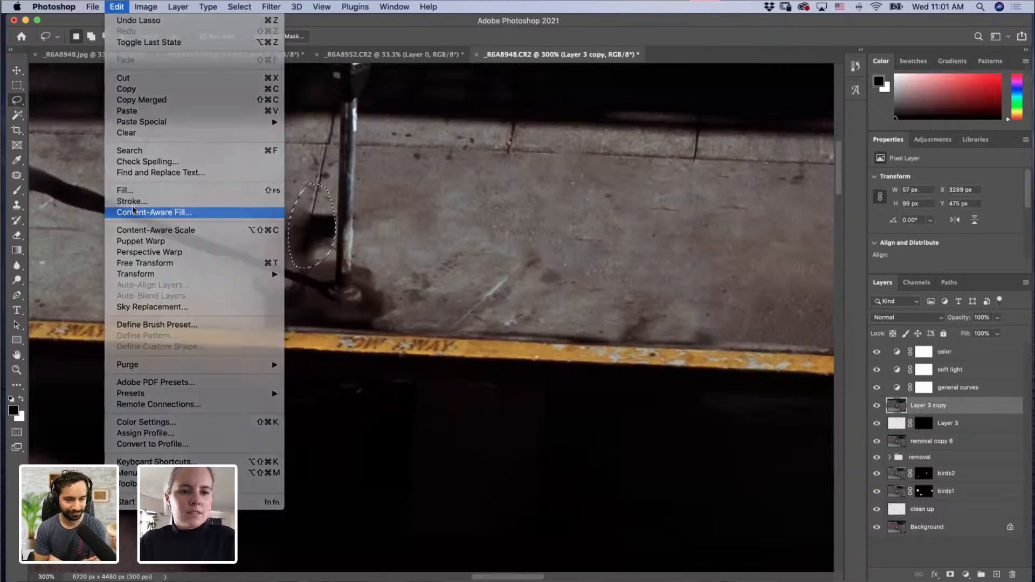
left_click(132, 212)
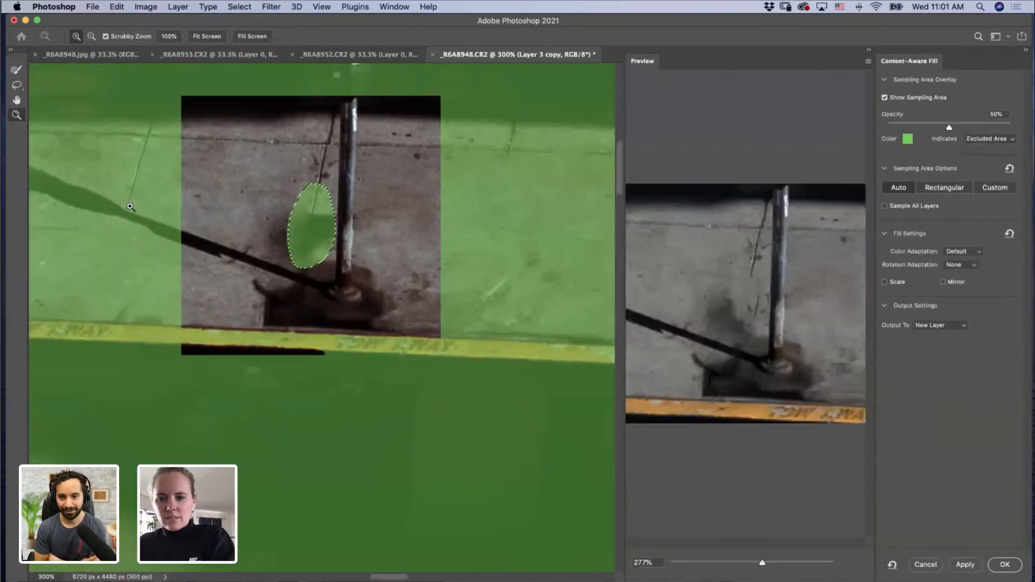
key("Return")
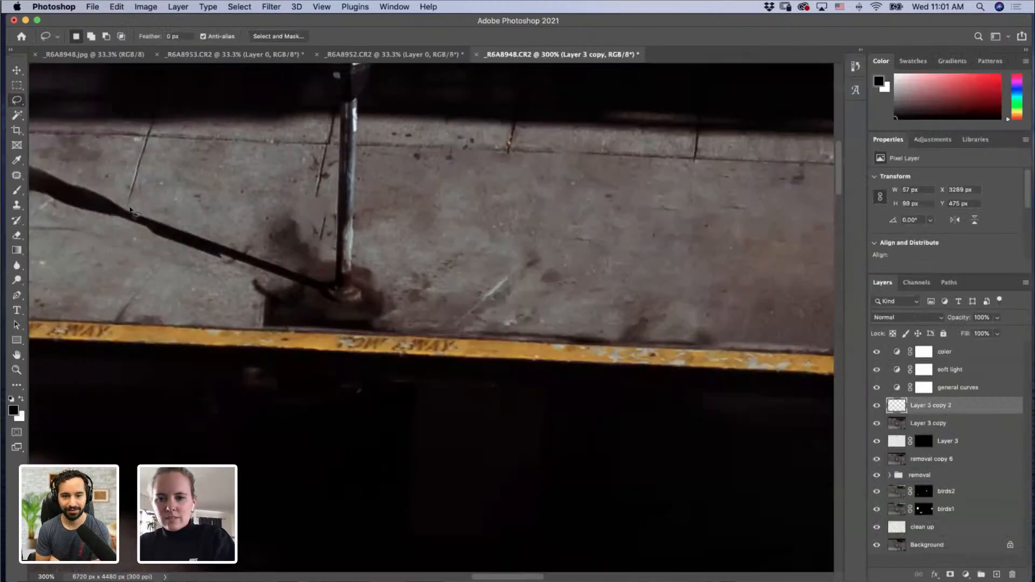
key("super+d")
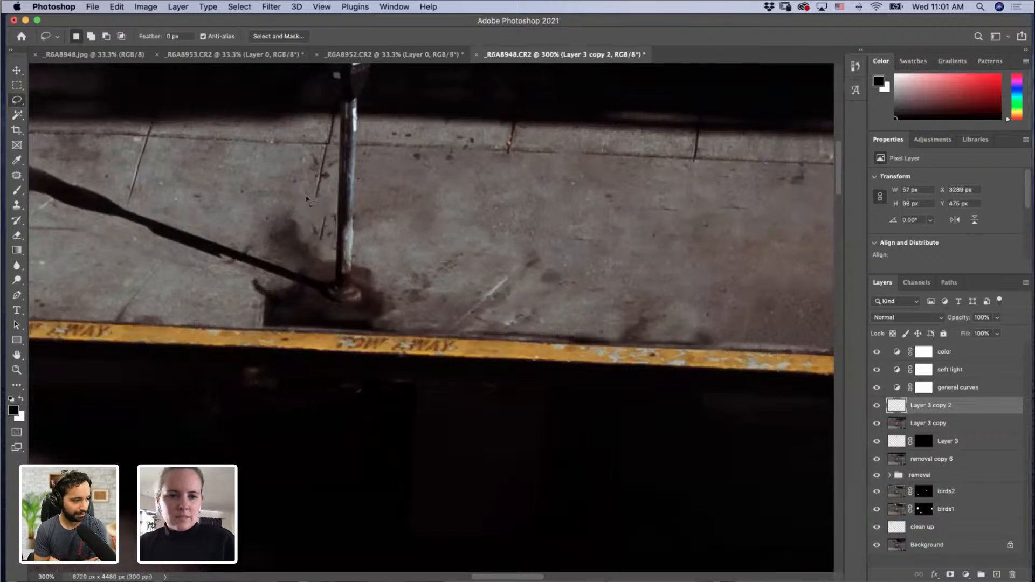
Step: Clone clean pavement over the leftover marks left of the yellow meter's pole and patch the lower end of the pavement crack
left_click(16, 206)
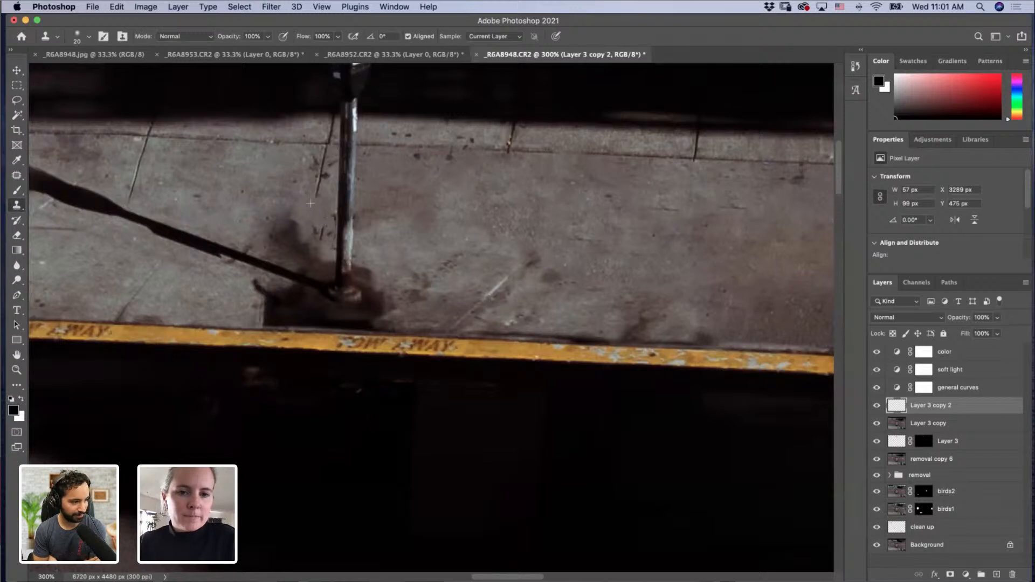
left_click_drag(321, 235, 312, 205)
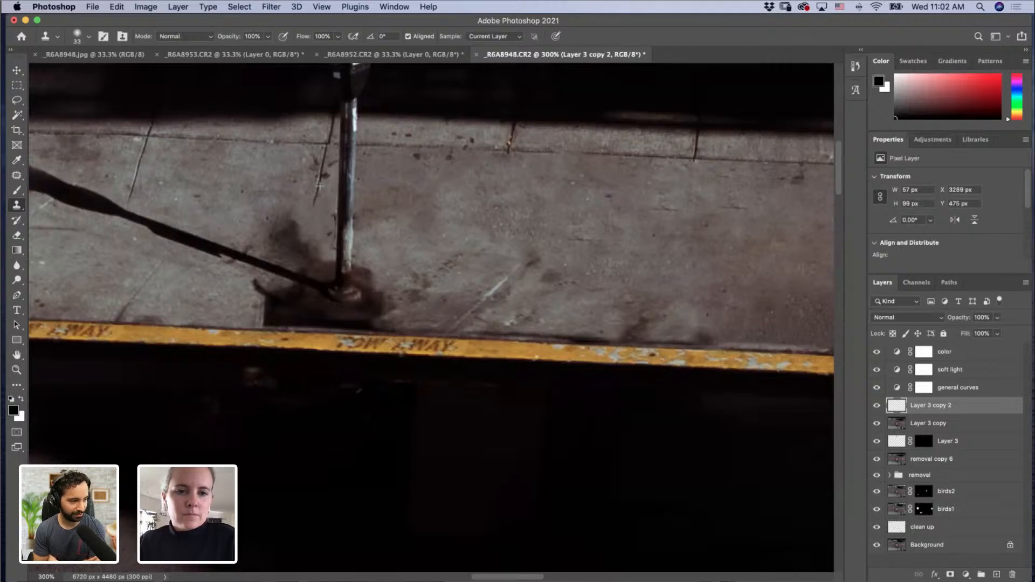
key("z")
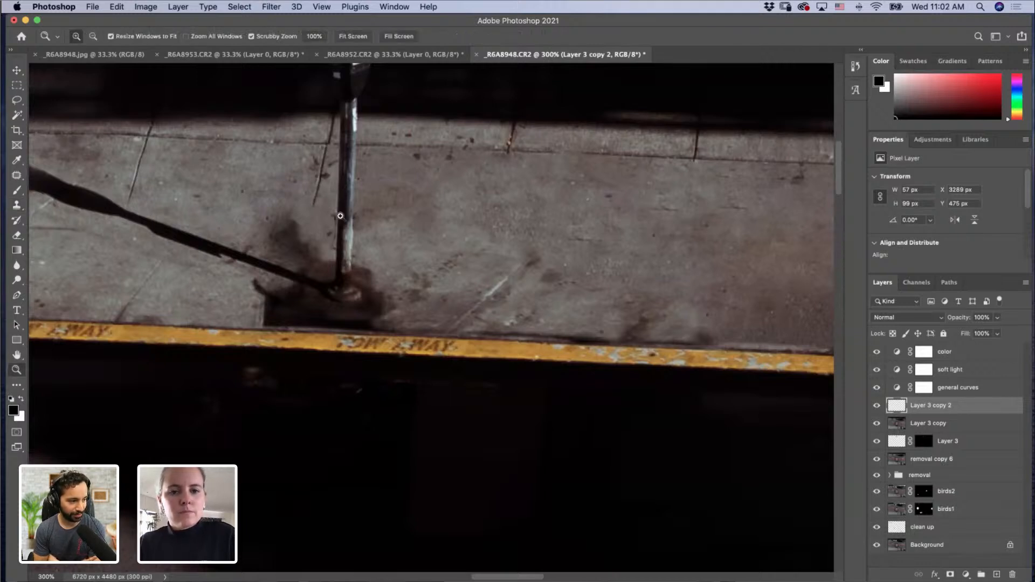
left_click(323, 237, "alt")
left_click(324, 240, "alt")
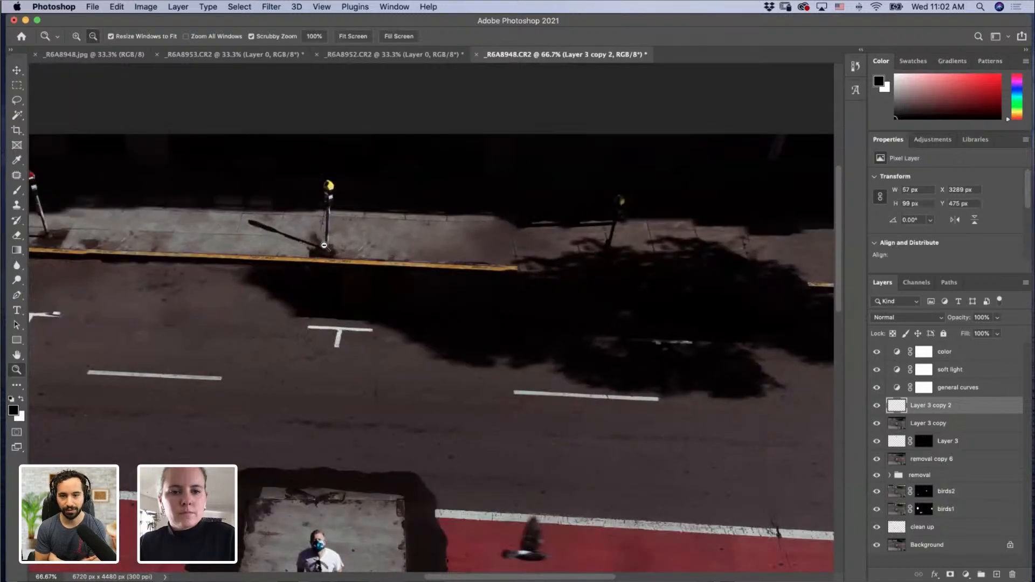
left_click(325, 221)
left_click(324, 221)
left_click(324, 217)
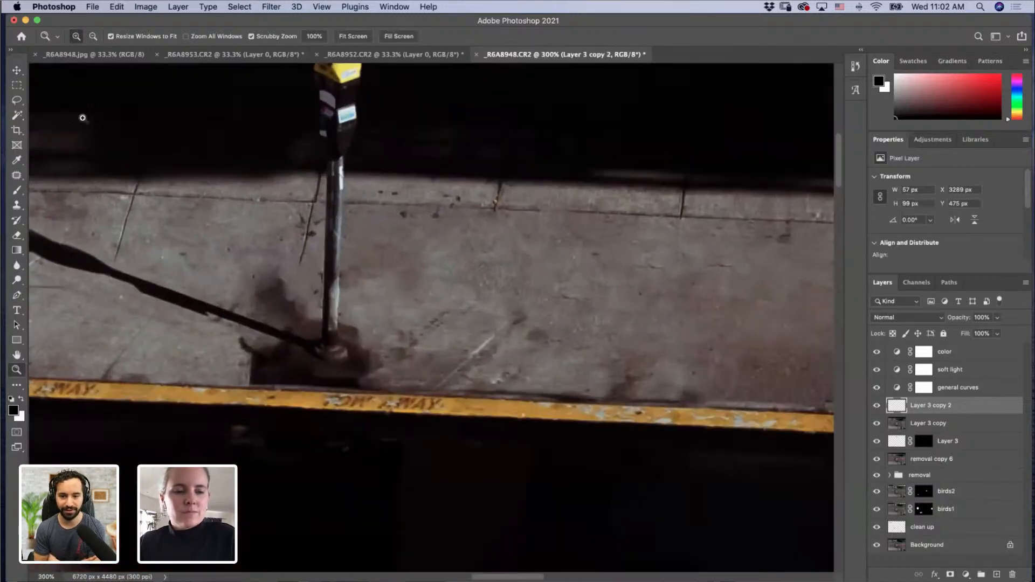
left_click(16, 176)
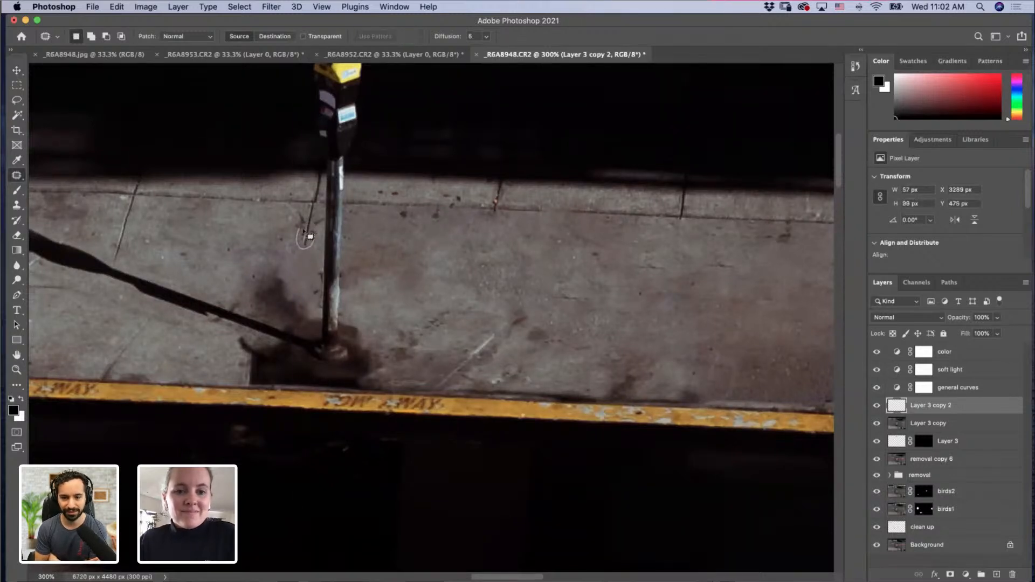
Step: Inspect the yellow meter's surroundings in the wider scene and the sidewalk edge beside the meter in the tree shadow
key("z")
left_click(311, 230, "alt")
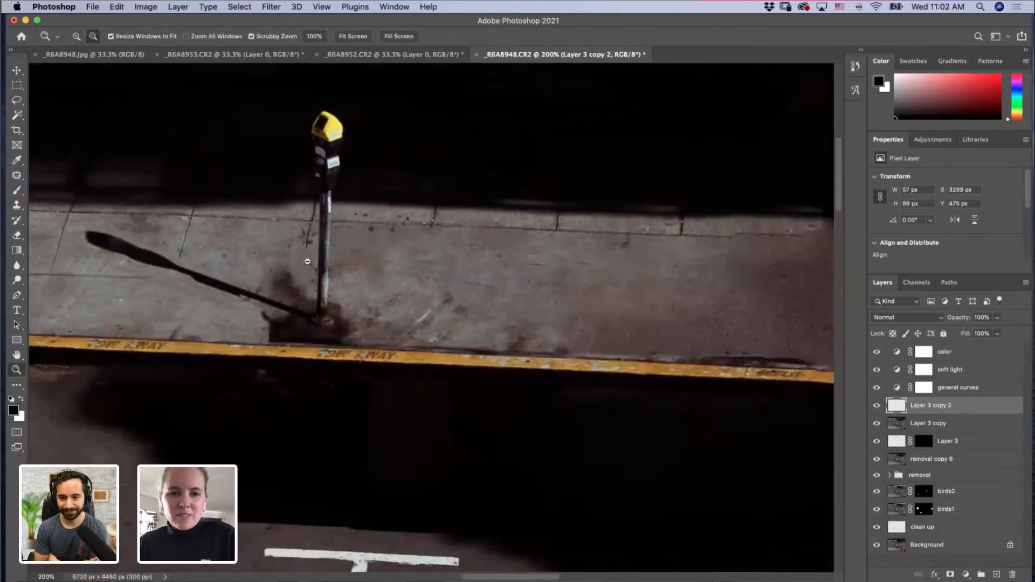
left_click(308, 263, "alt")
left_click(329, 292, "alt")
left_click(351, 333, "alt")
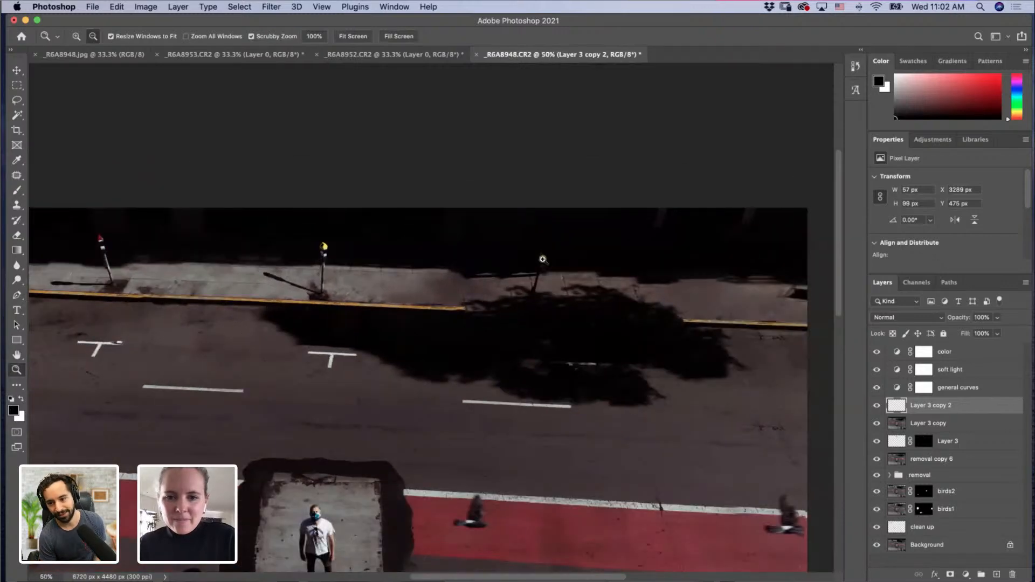
left_click(513, 281)
left_click(513, 281)
left_click(513, 282)
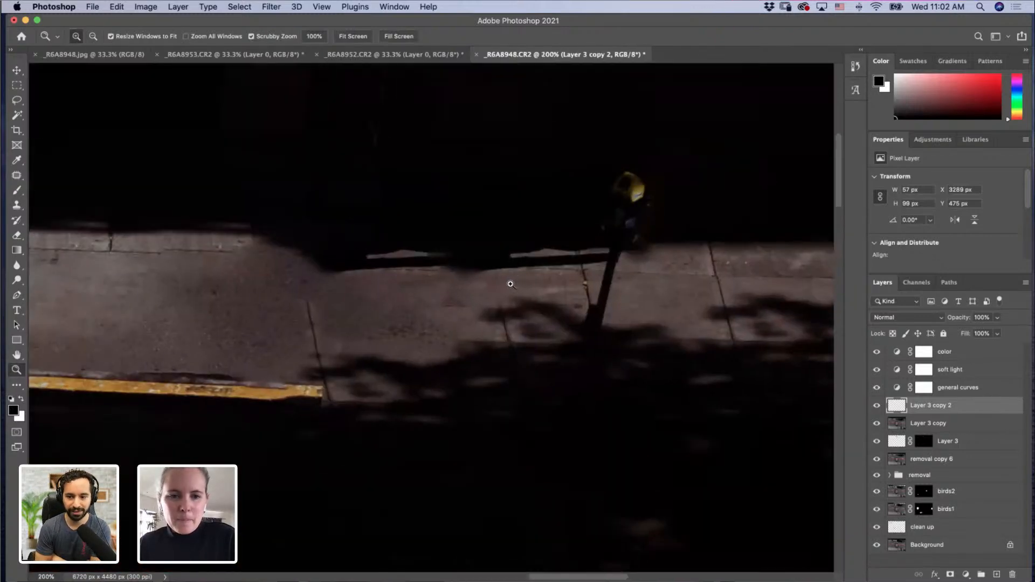
left_click_drag(71, 287, 469, 330)
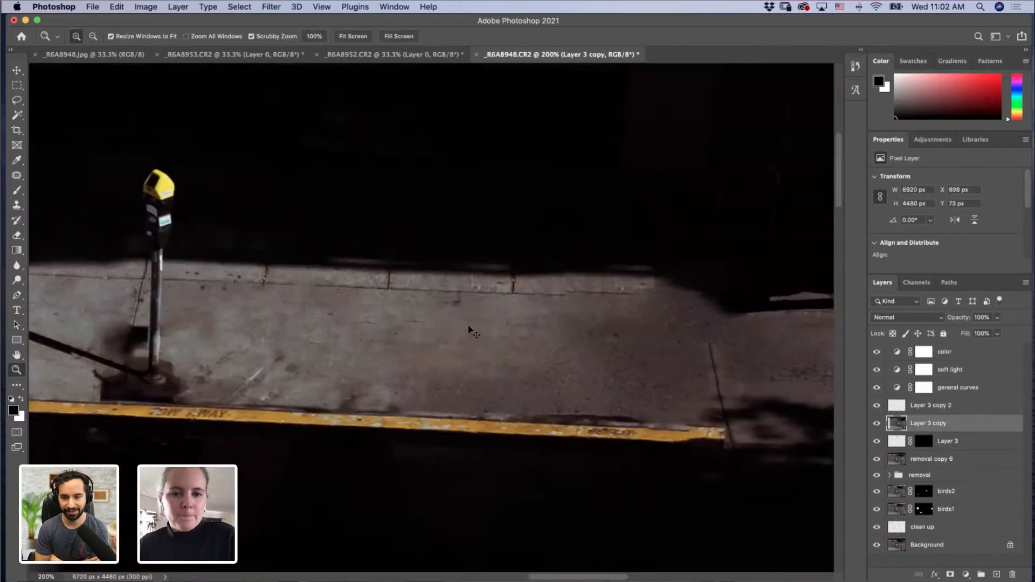
left_click_drag(353, 326, 458, 337)
left_click_drag(326, 343, 513, 354)
left_click(446, 346, "alt")
left_click(445, 347, "alt")
left_click(446, 346, "alt")
left_click(444, 346, "alt")
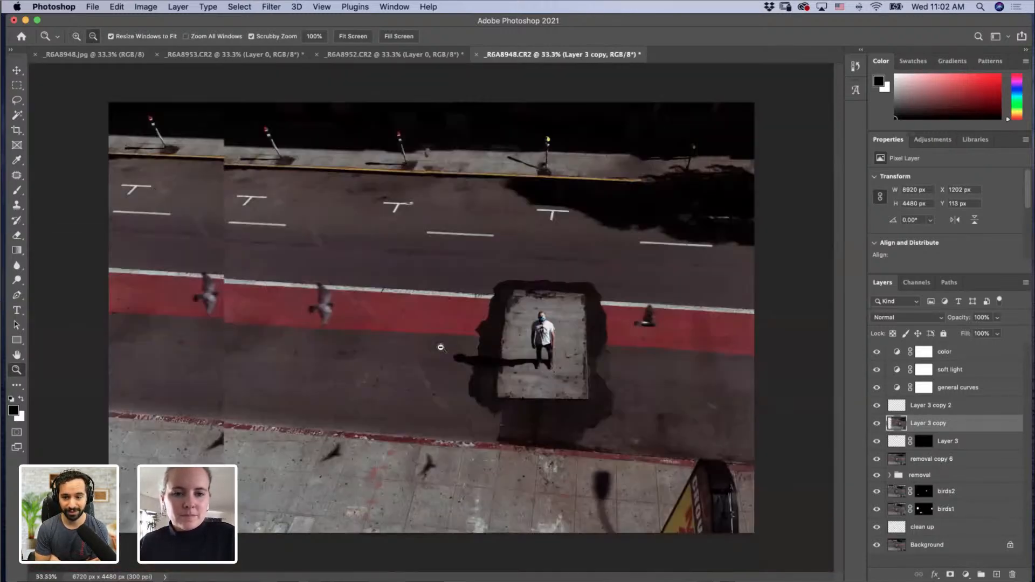
key("super+z")
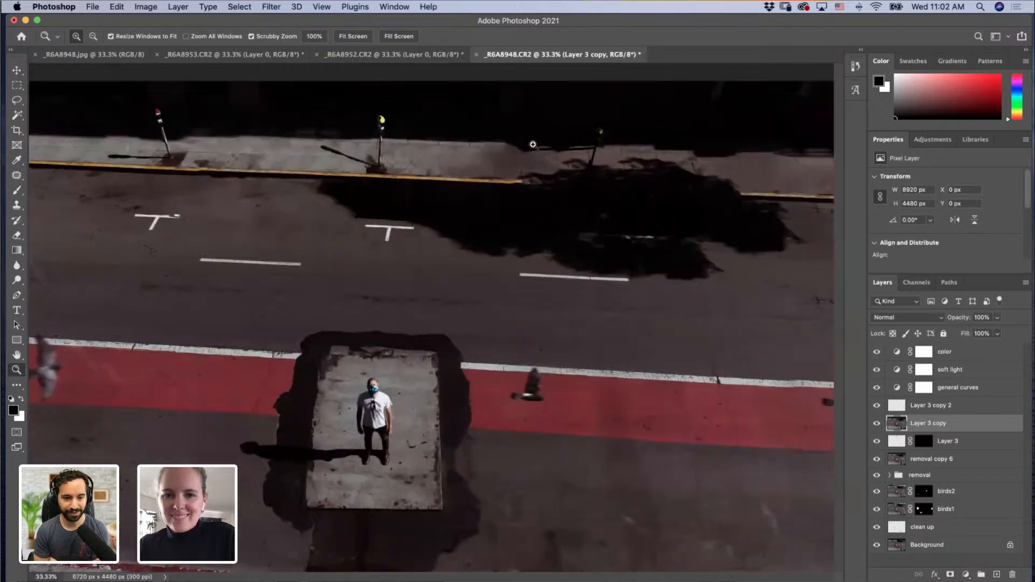
Step: Review the sidewalk and the full composite, and check what the Layer 3 copy 2 patch contributes
left_click(531, 143)
left_click(530, 141)
left_click(529, 140)
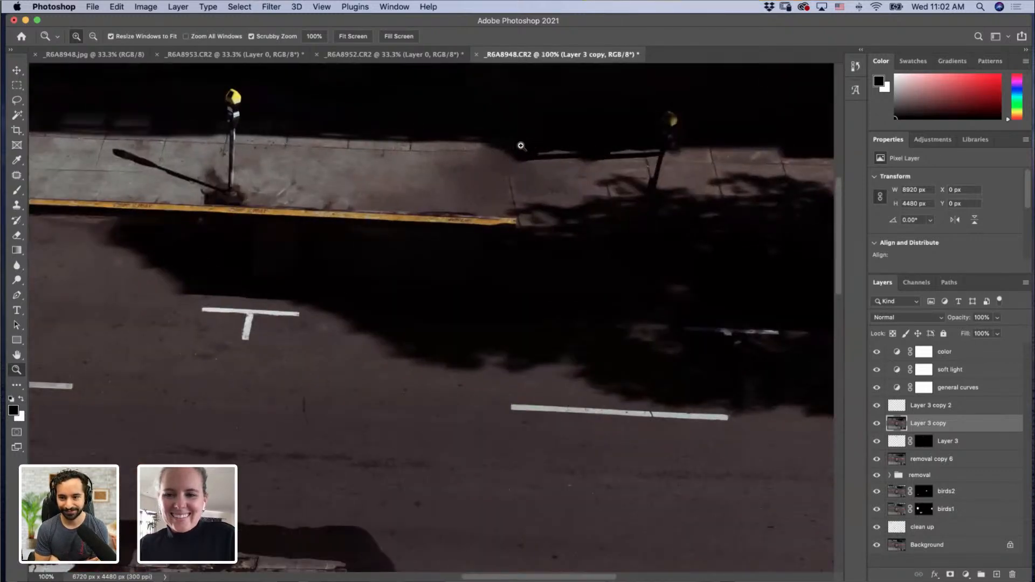
left_click(441, 202, "alt")
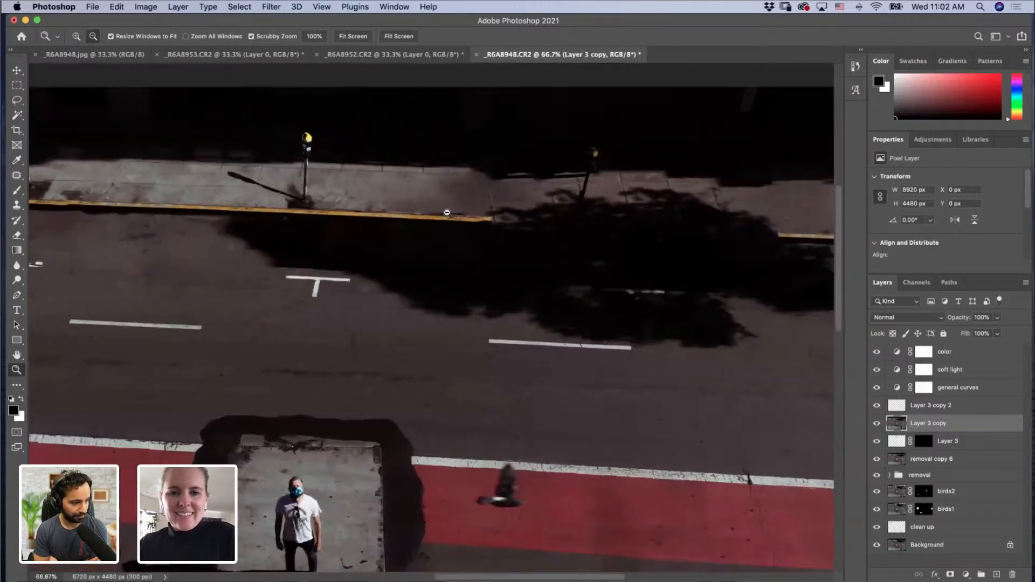
left_click(731, 300, "alt")
left_click(731, 300, "alt")
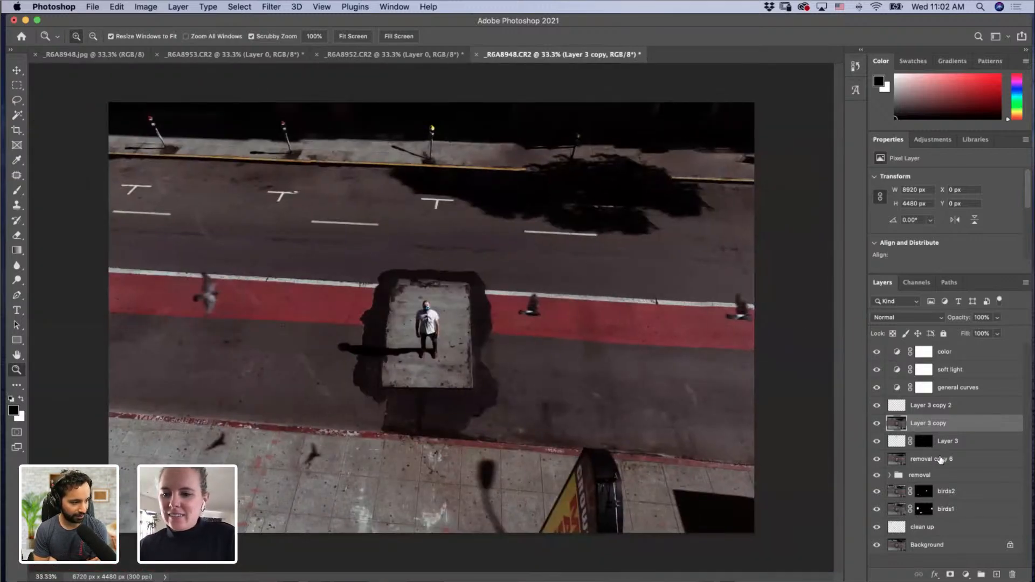
left_click(941, 411)
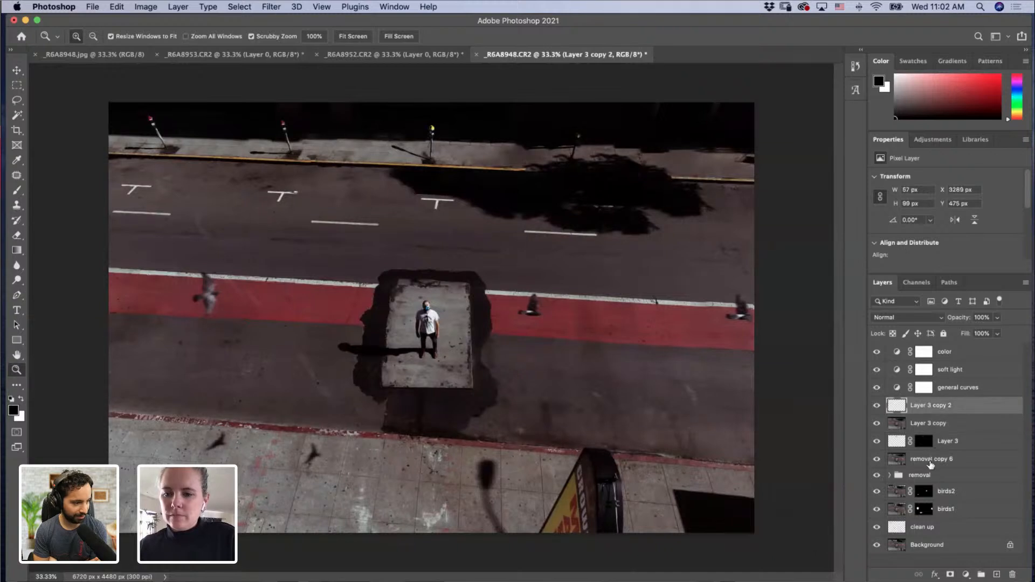
mouse_move(877, 407)
left_mouse_down()
mouse_move(875, 448)
mouse_move(877, 405)
left_mouse_up()
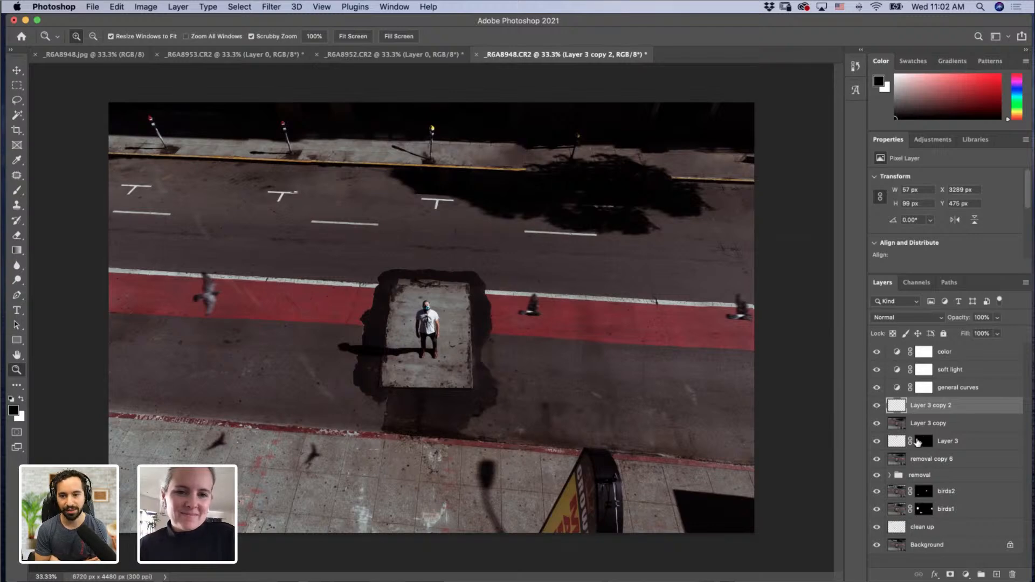
Step: Try to patch the dark stain on the sidewalk between the red and yellow meters on Layer 3 copy 2
left_click(312, 156)
left_click(311, 157)
left_click(311, 157)
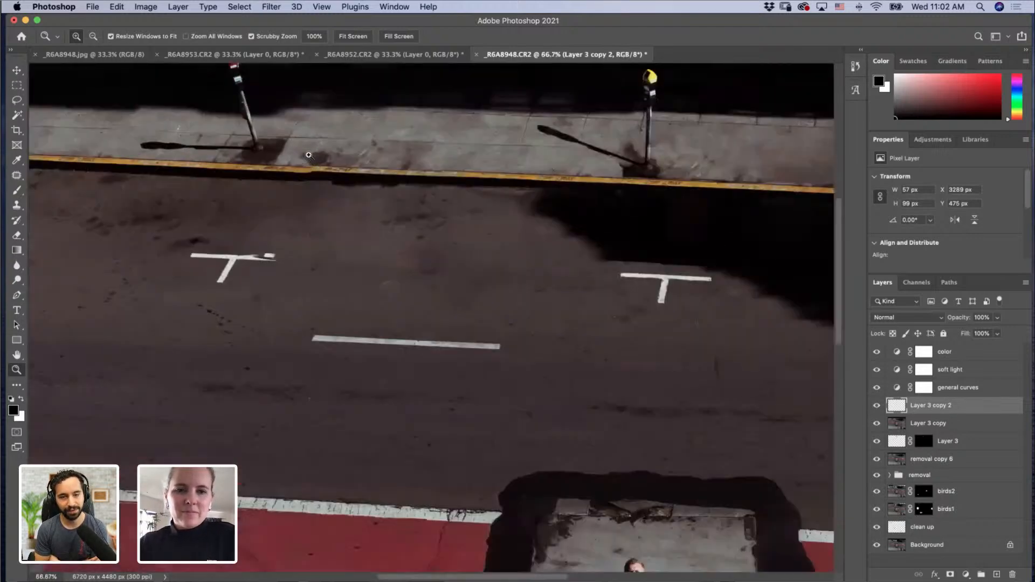
left_click(16, 175)
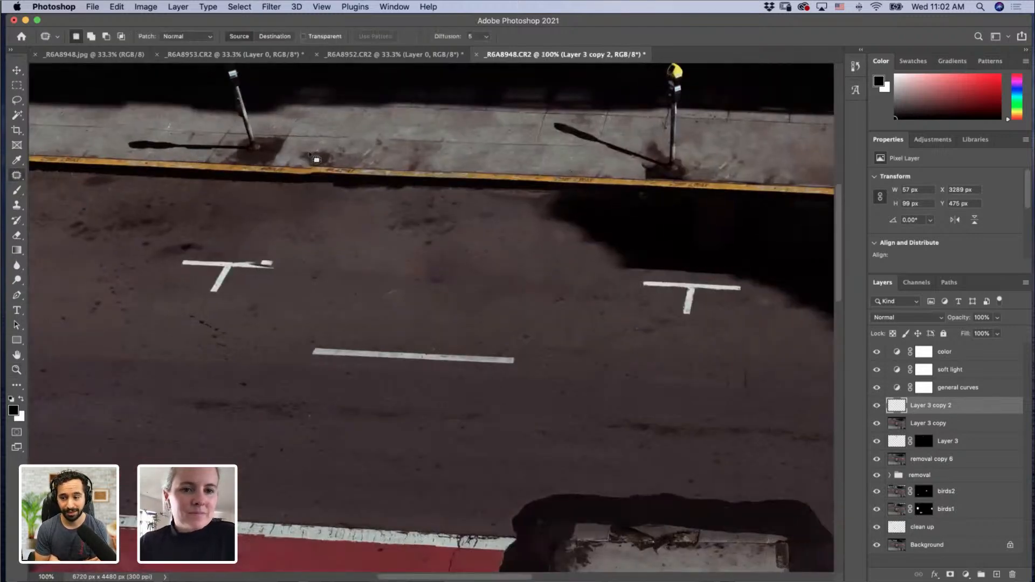
left_click_drag(305, 155, 305, 155)
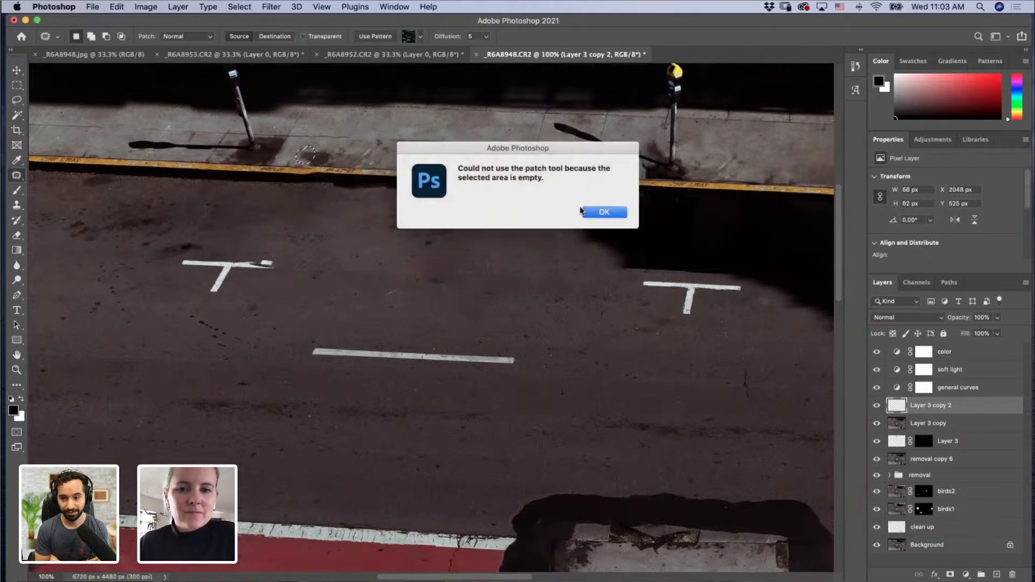
left_click(605, 211)
left_click(792, 290)
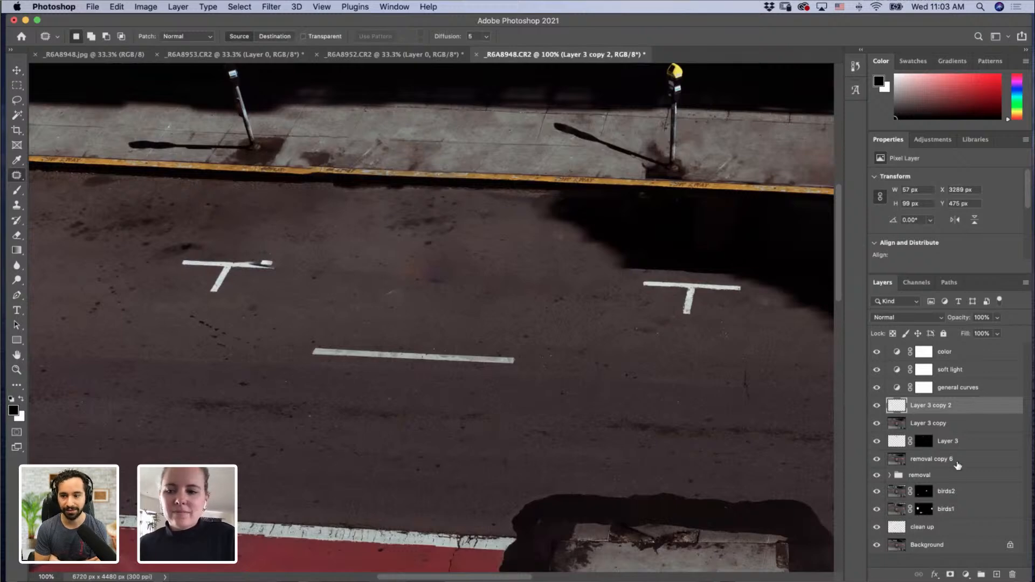
Step: Merge copies of Layer 3 copy 2, Layer 3 copy, Layer 3 and removal copy 6 into one layer above them
key("super+alt+shift+e")
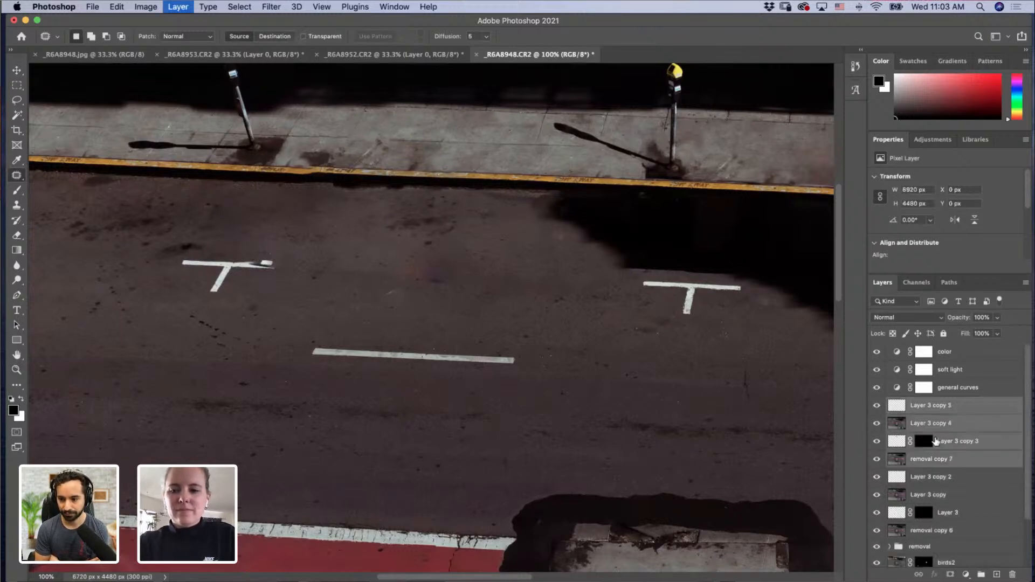
key("z")
left_click(304, 153)
left_click(304, 152)
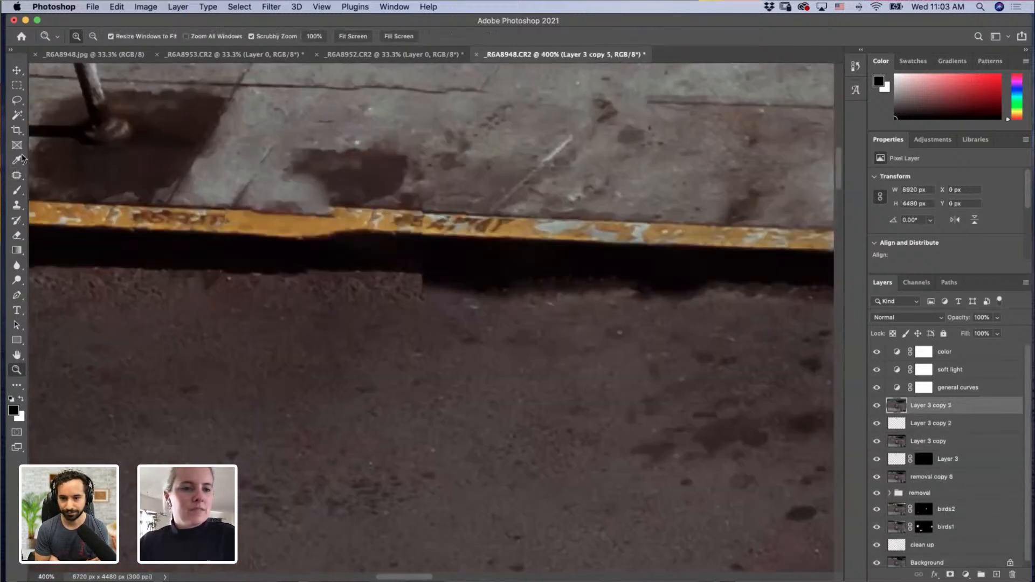
Step: Patch the left part of the dark stain beside the red meter with clean concrete on Layer 3 copy 5
left_click(17, 176)
mouse_move(266, 112)
left_mouse_down()
mouse_move(270, 173)
mouse_move(259, 129)
left_mouse_up()
mouse_move(319, 115)
left_mouse_down()
mouse_move(350, 133)
mouse_move(317, 121)
left_mouse_up()
left_click_drag(329, 122, 294, 135)
mouse_move(247, 167)
left_mouse_down()
mouse_move(246, 202)
mouse_move(251, 172)
left_mouse_up()
mouse_move(245, 188)
left_mouse_down()
mouse_move(247, 129)
mouse_move(255, 122)
mouse_move(314, 134)
mouse_move(294, 131)
left_mouse_up()
left_click(320, 93)
mouse_move(299, 144)
left_mouse_down()
mouse_move(286, 100)
mouse_move(288, 113)
mouse_move(244, 160)
left_mouse_up()
left_click(335, 131)
key("super+d")
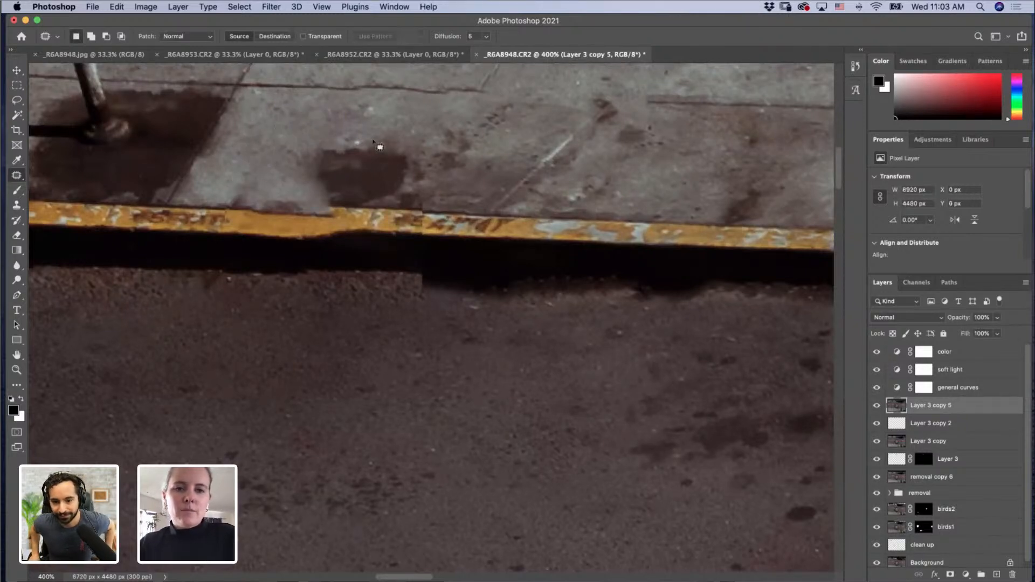
Step: Patch the light specks and hard upper edge of the same sidewalk stain with nearby concrete
mouse_move(361, 133)
left_mouse_down()
mouse_move(354, 160)
mouse_move(362, 135)
left_mouse_up()
mouse_move(359, 143)
left_mouse_down()
mouse_move(338, 120)
mouse_move(346, 150)
mouse_move(314, 134)
left_mouse_up()
key("super+d")
left_click_drag(320, 144, 302, 116)
key("super+d")
Step: Patch the vertical seam in the yellow curb and the hard shadow edge directly below it on the asphalt
key("z")
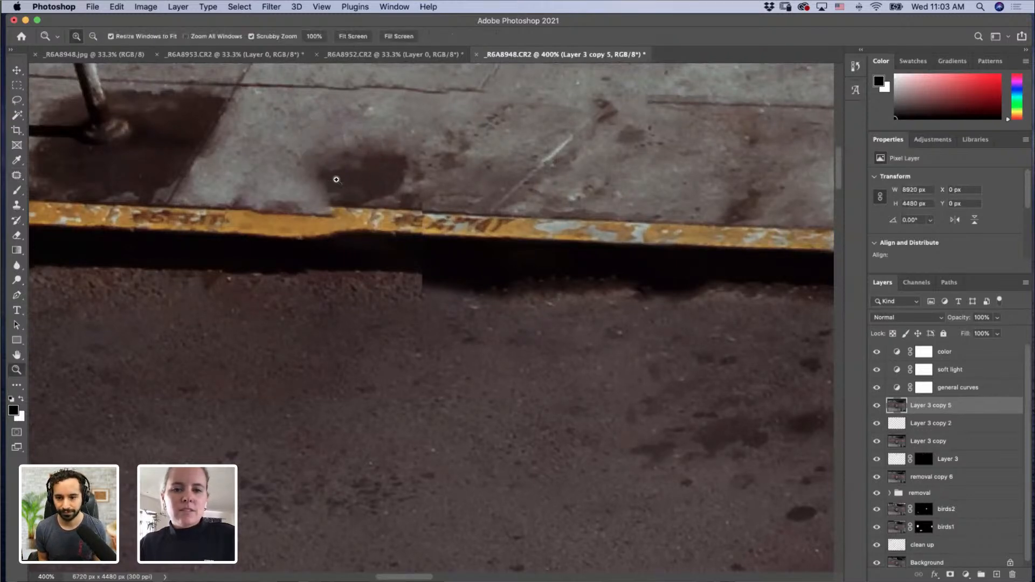
left_click(346, 180, "alt")
left_click(347, 180, "alt")
left_click(409, 232, "alt")
left_click(402, 222)
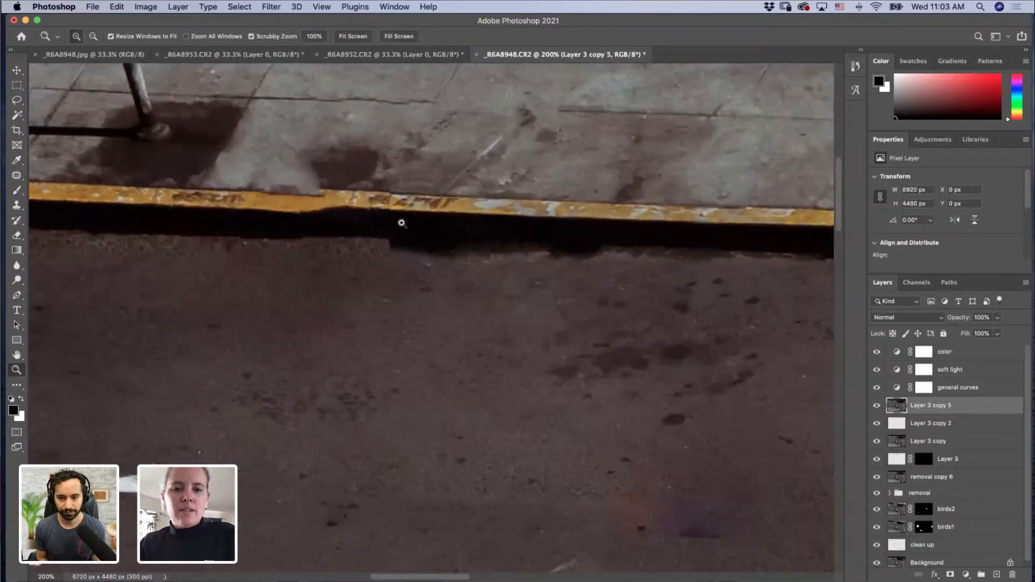
left_click(368, 138)
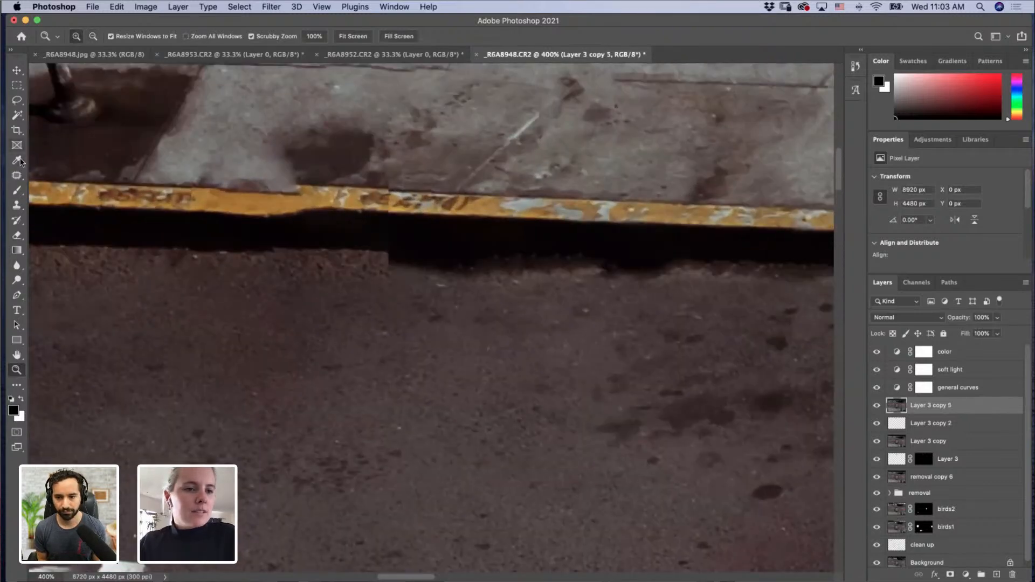
left_click(18, 177)
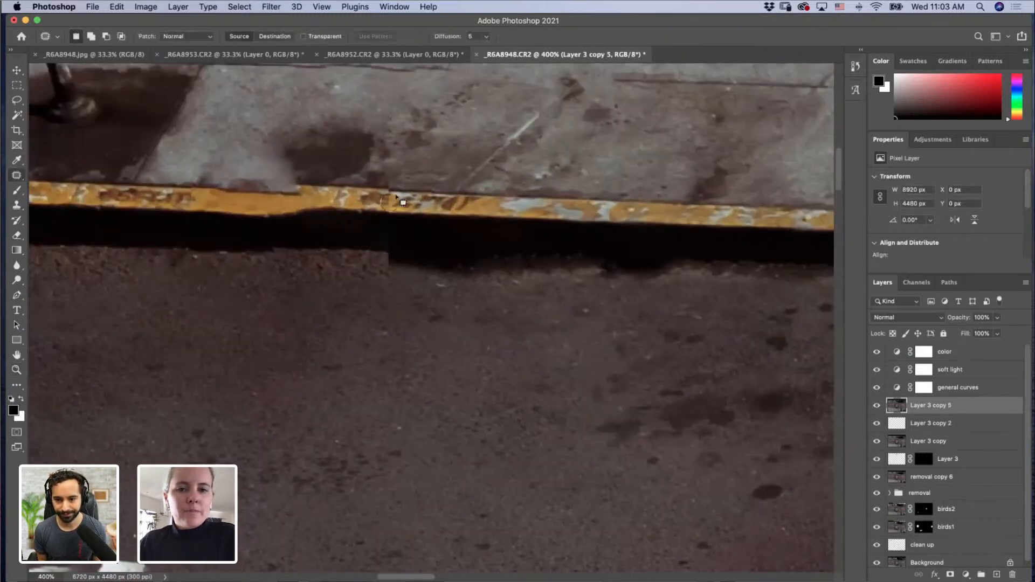
mouse_move(389, 196)
left_mouse_down()
mouse_move(392, 209)
mouse_move(417, 206)
mouse_move(392, 188)
mouse_move(431, 198)
left_mouse_up()
key("super+d")
key("super+d")
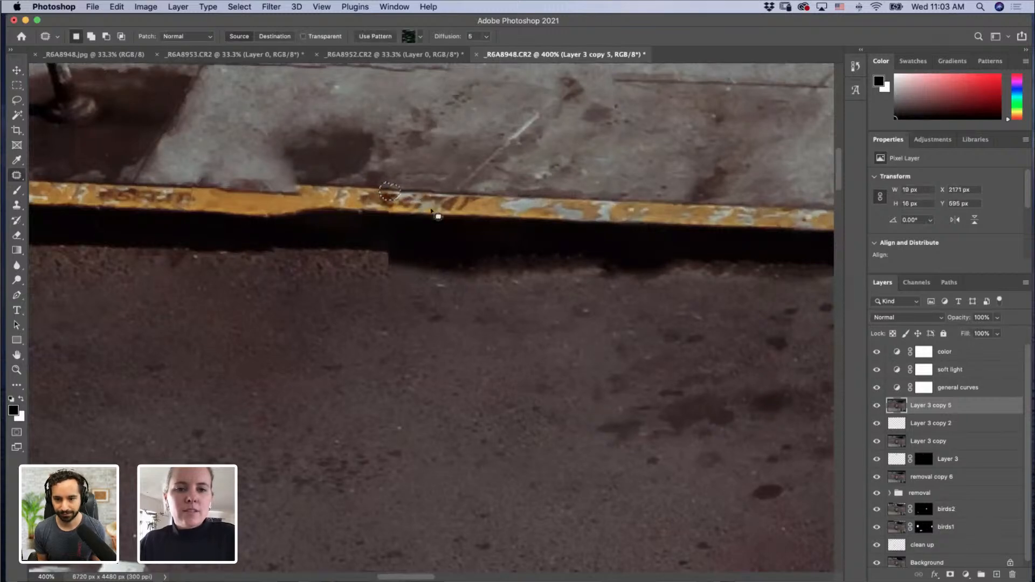
left_click_drag(396, 253, 410, 273)
key("super+d")
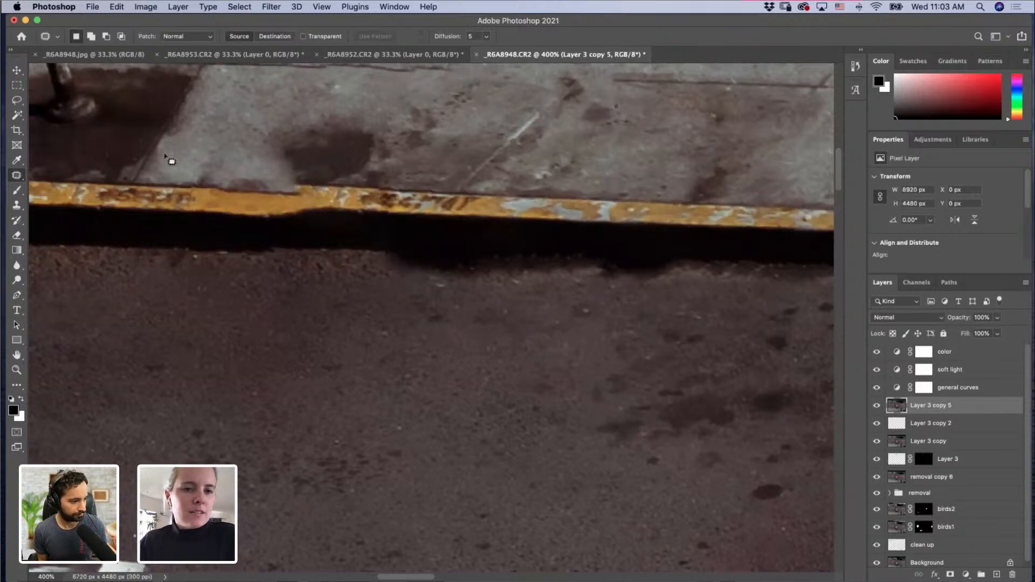
Step: Retouch the upper edge of the yellow curb left of the stain with the Clone Stamp
left_click(17, 205)
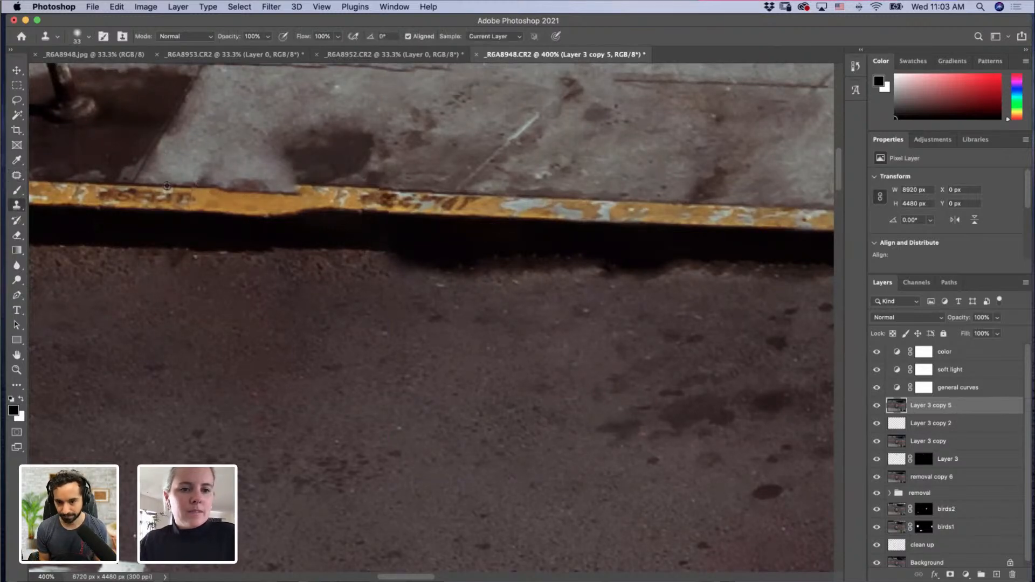
left_click_drag(221, 191, 237, 191)
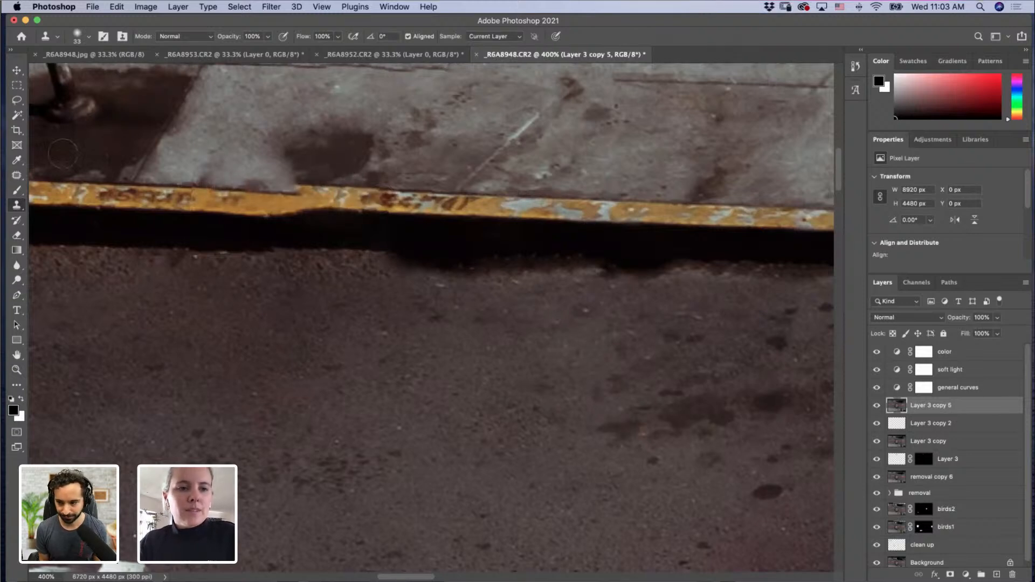
Step: Try to patch the raised step in the yellow curb's upper edge below the stain
left_click(17, 175)
left_click_drag(297, 188, 291, 182)
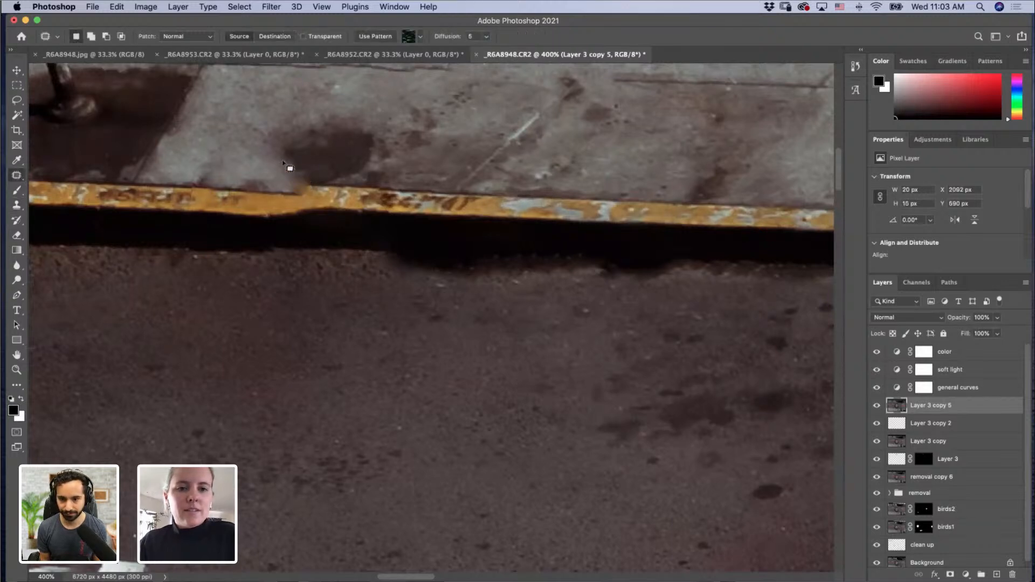
key("super+z")
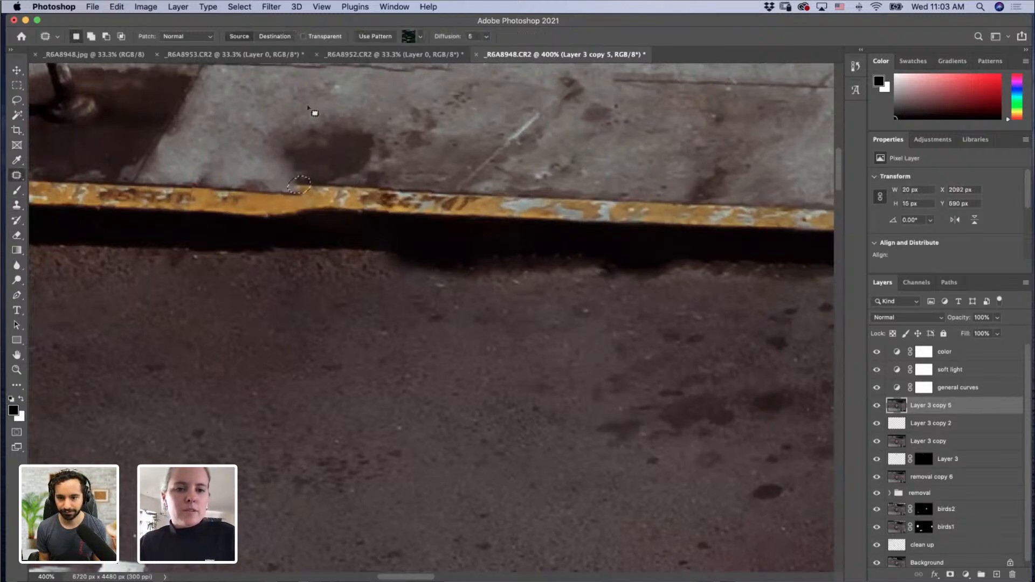
key("super+d")
Step: Clone along the raised step in the curb's edge with a smaller 13 px brush
left_click(17, 205)
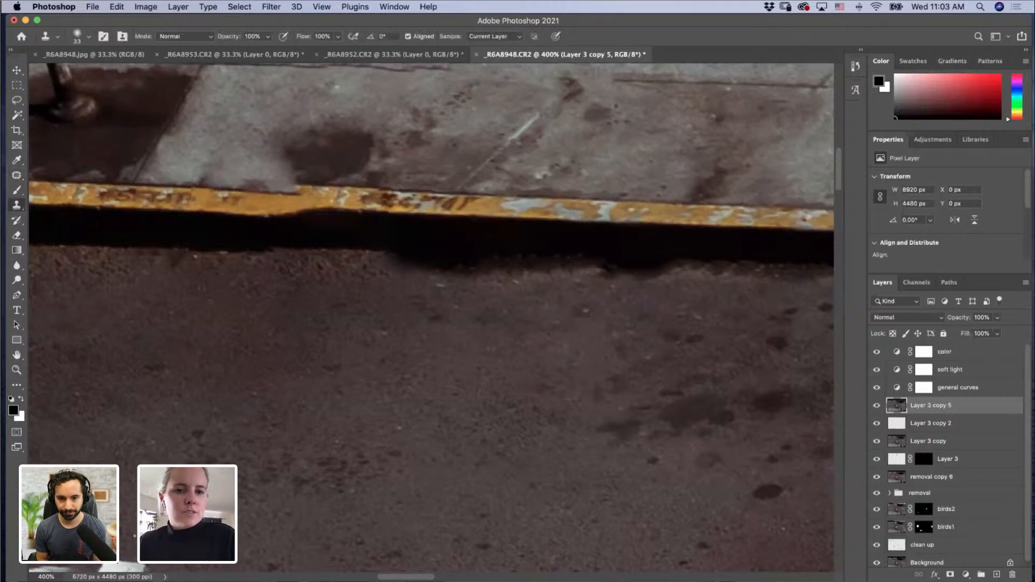
mouse_move(297, 160)
left_mouse_down()
mouse_move(283, 160)
mouse_move(294, 161)
left_mouse_up()
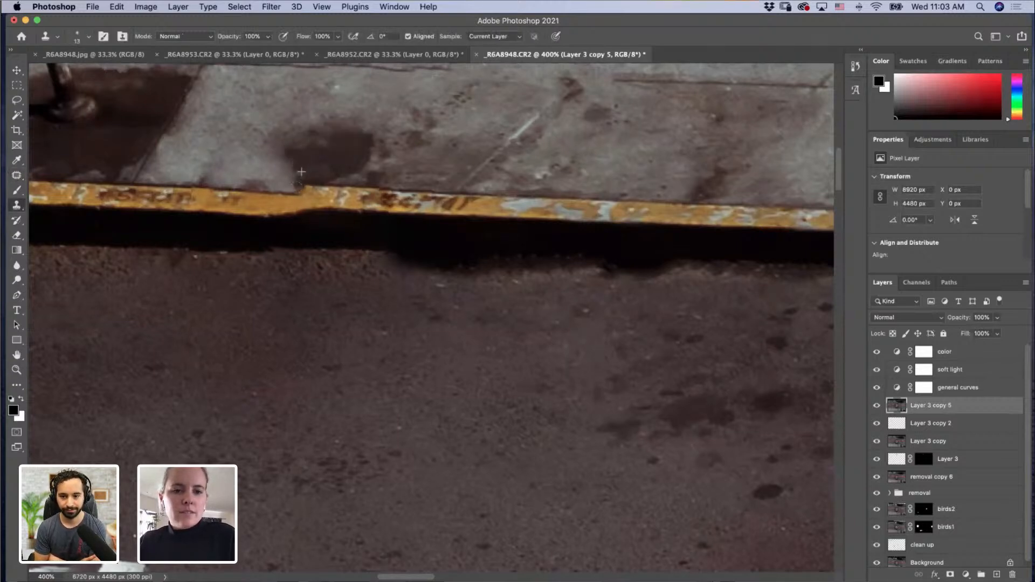
Step: Review the whole composite for leftover flaws, from the meters and road to the man, the birds and the tree shadow
key("z")
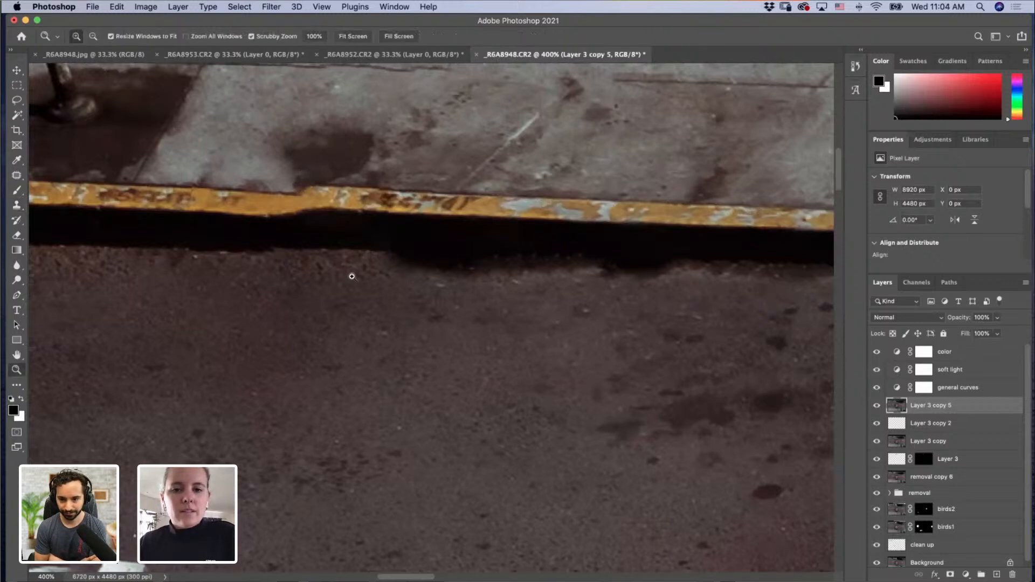
left_click(351, 292, "alt")
left_click_drag(350, 293, 348, 297)
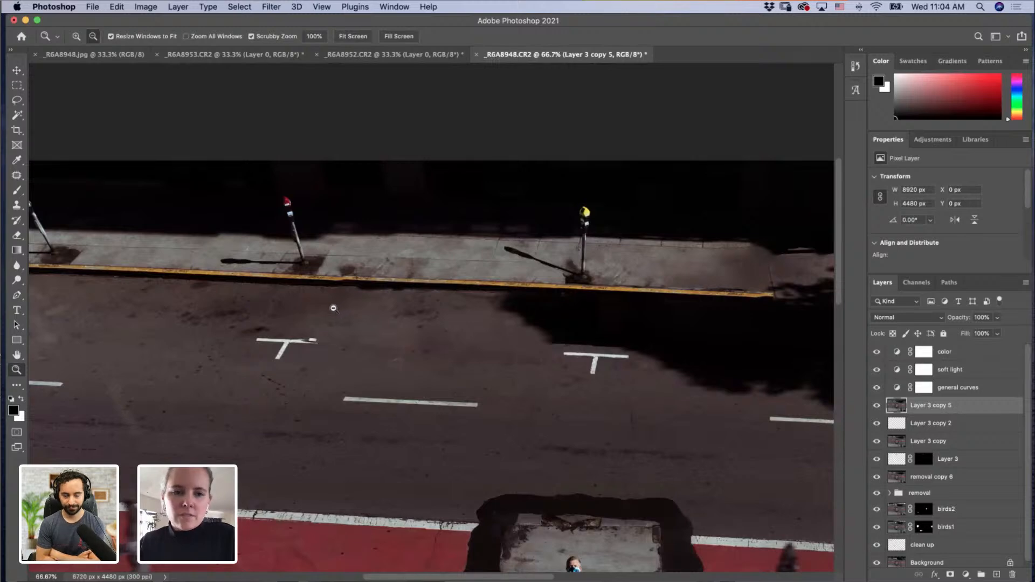
left_click_drag(282, 312, 451, 261)
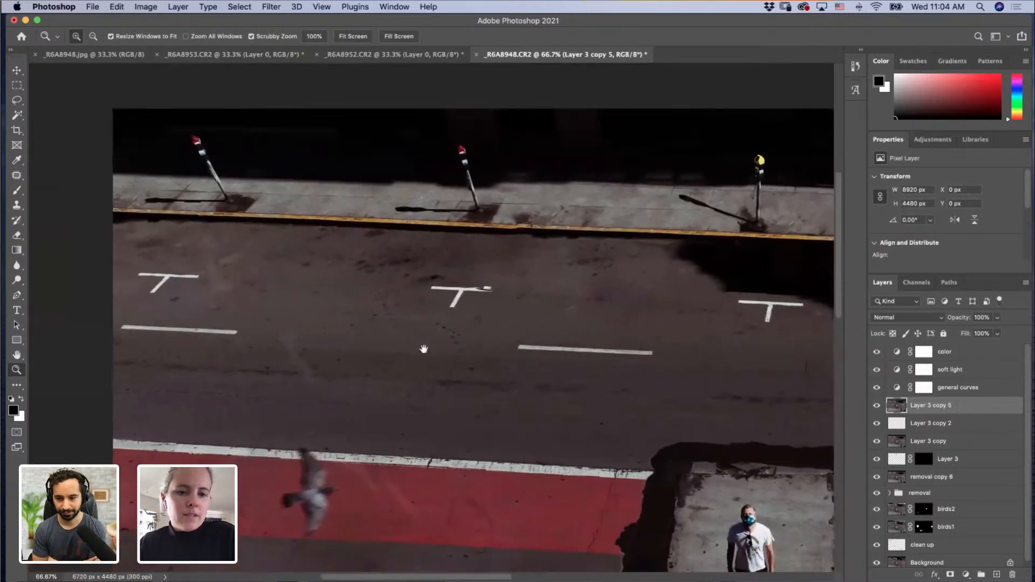
left_click_drag(424, 349, 383, 189)
left_click_drag(429, 302, 391, 222)
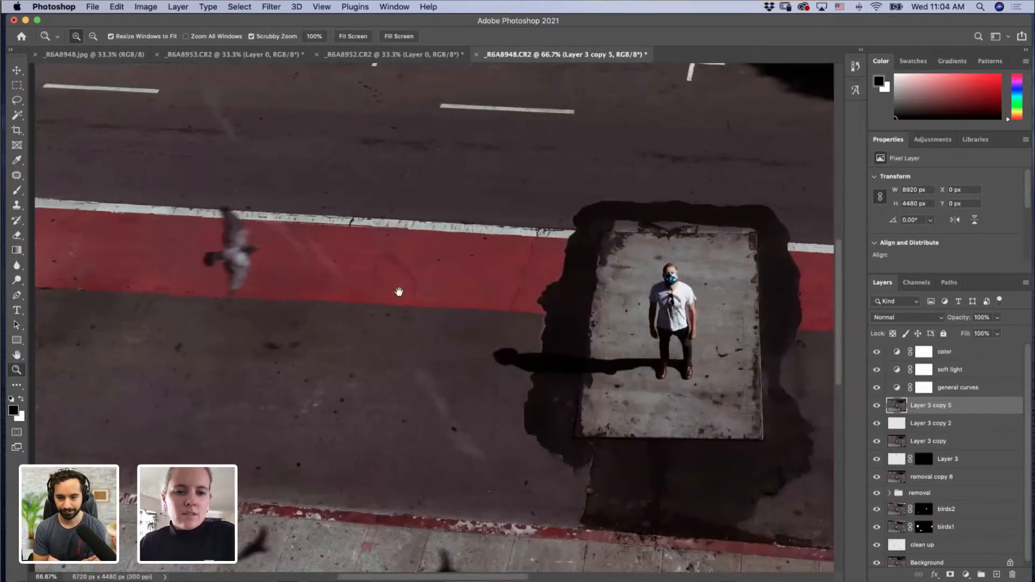
left_click_drag(399, 292, 334, 215)
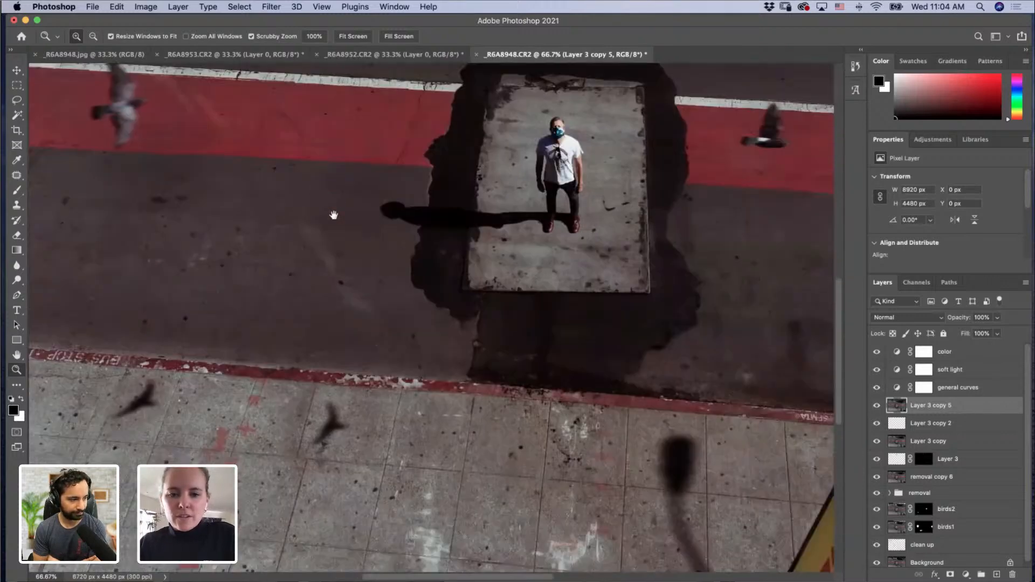
left_click_drag(442, 243, 328, 212)
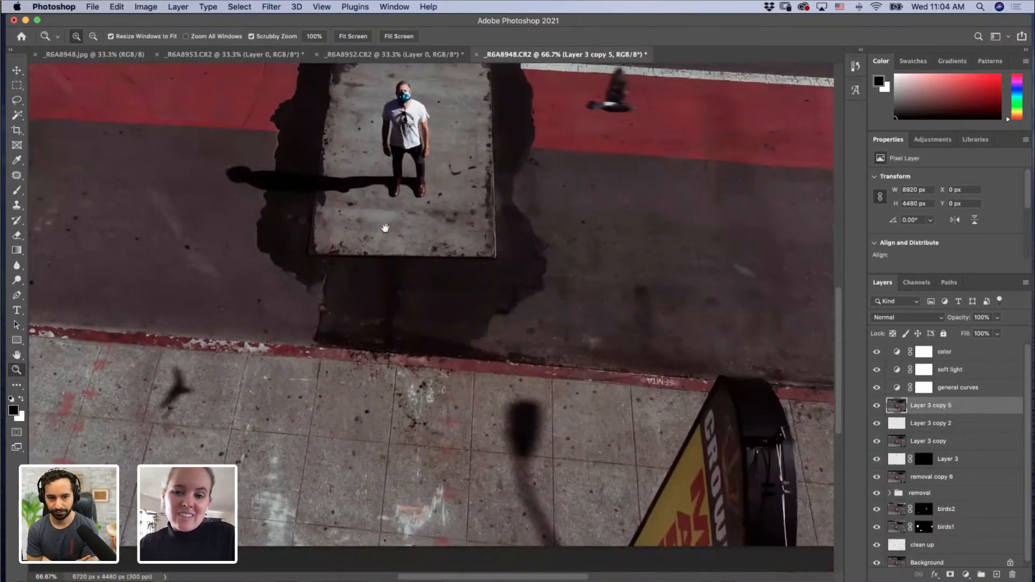
left_click_drag(593, 231, 432, 234)
left_click_drag(580, 251, 430, 344)
left_click_drag(427, 303, 425, 358)
left_click_drag(426, 179, 427, 295)
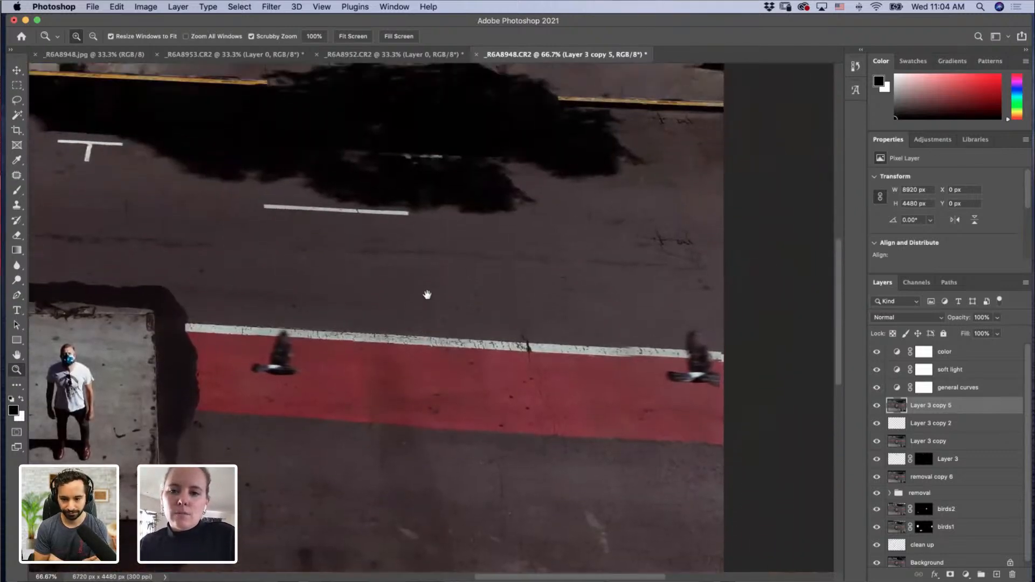
left_click_drag(428, 221, 468, 337)
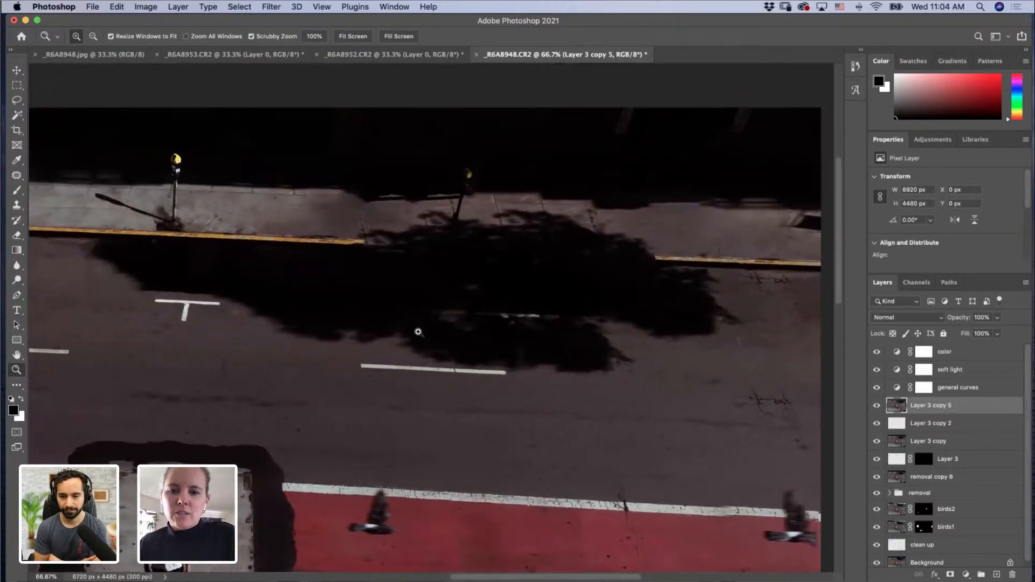
left_click_drag(301, 293, 554, 323)
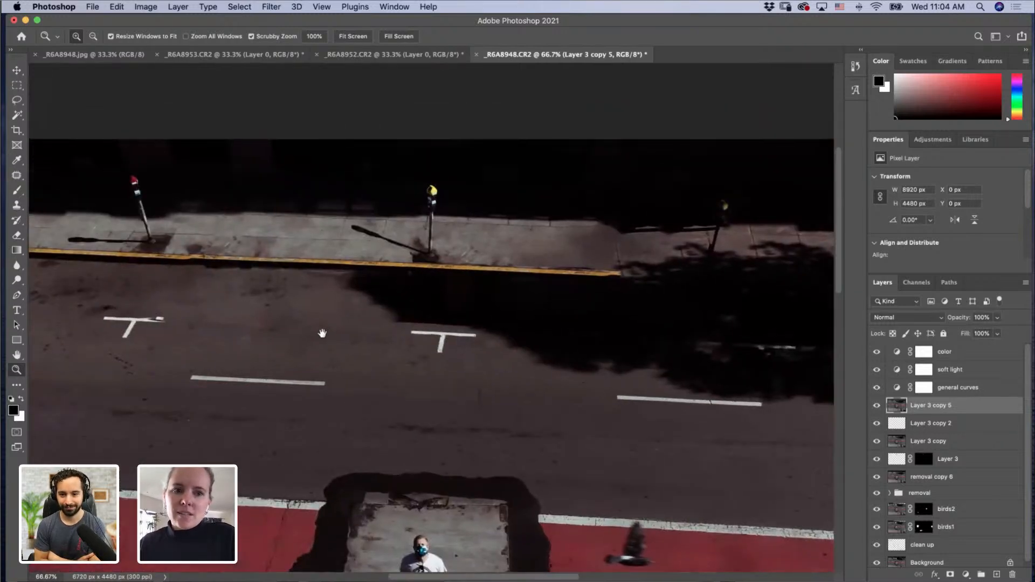
left_click_drag(301, 336, 383, 337)
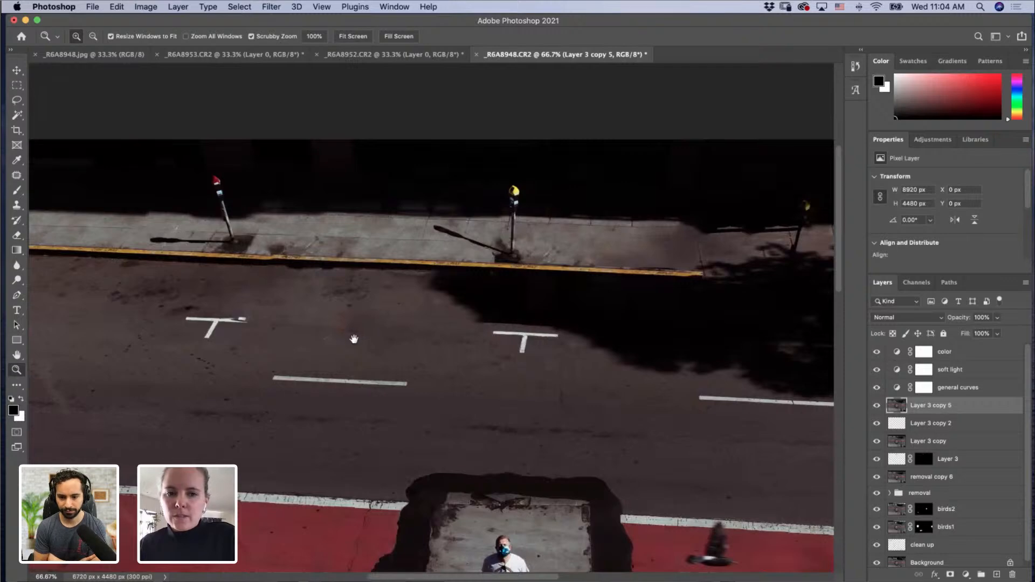
Step: Clone the lengthwise sidewalk joint across its gap between the red and yellow meters, covering the dark mark there, with a 45 px brush
left_click(301, 219)
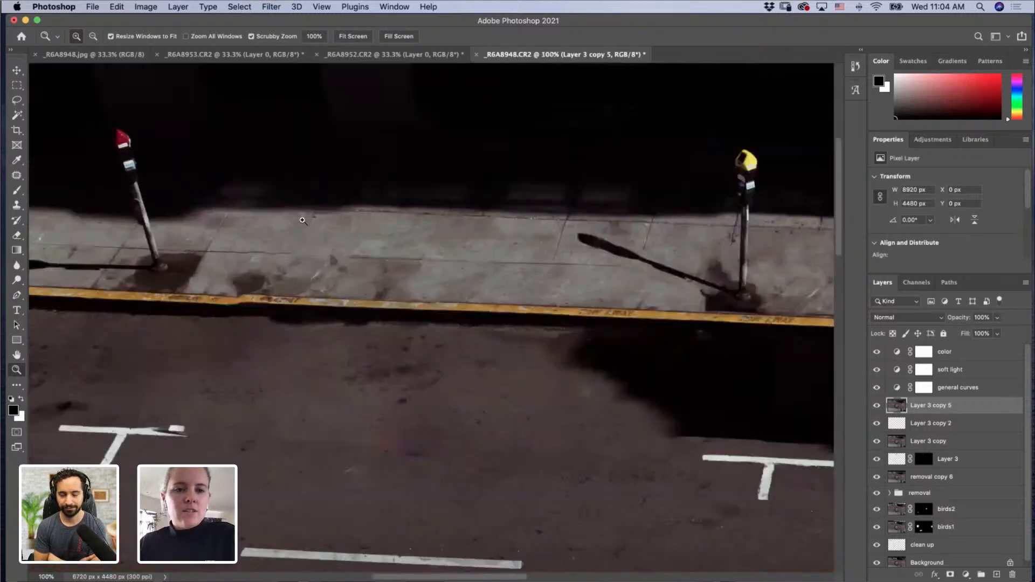
left_click(17, 206)
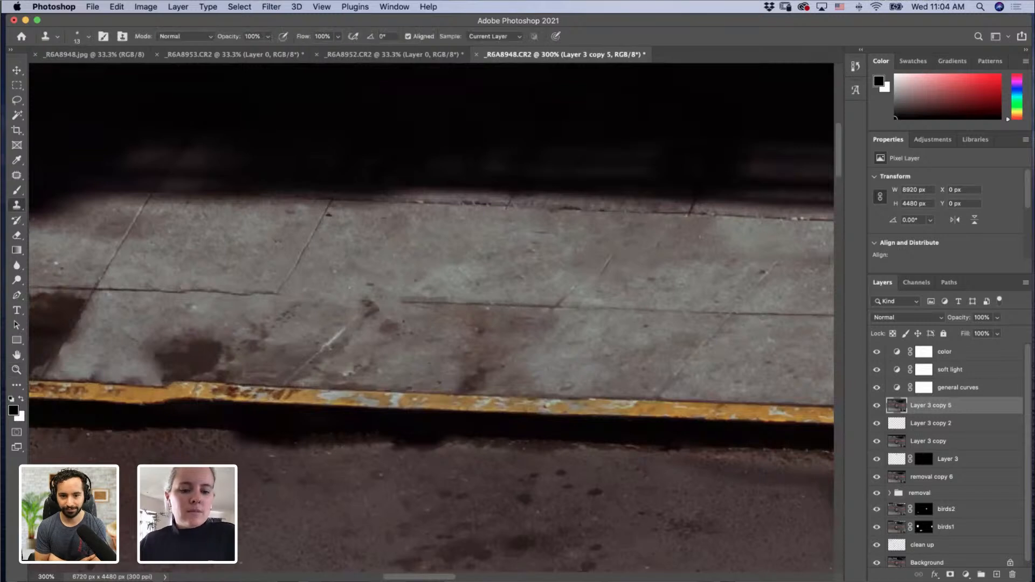
left_click(383, 285, "ctrl+alt")
left_click_drag(408, 288, 381, 301)
left_click(450, 303, "alt")
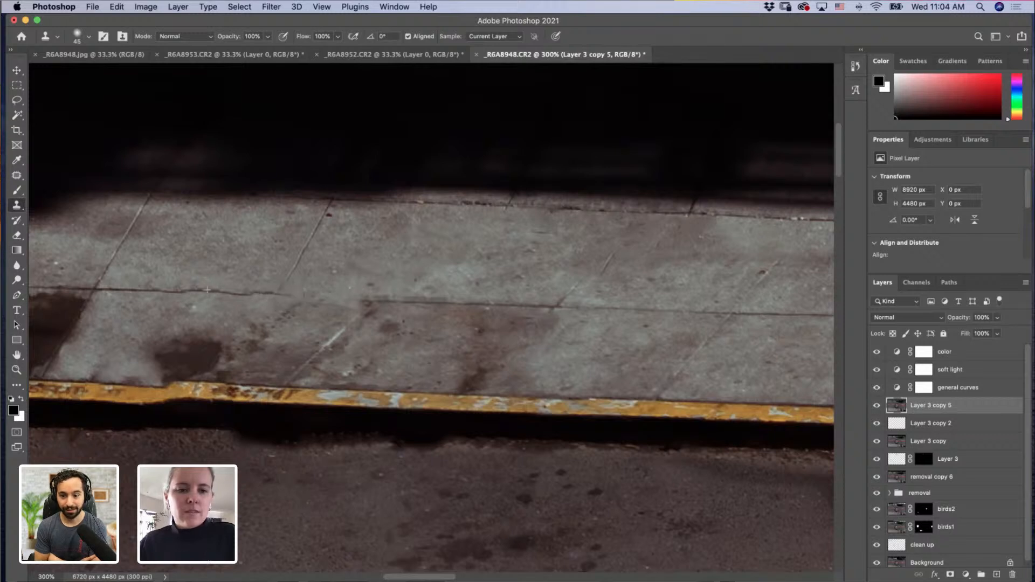
left_click_drag(287, 299, 329, 298)
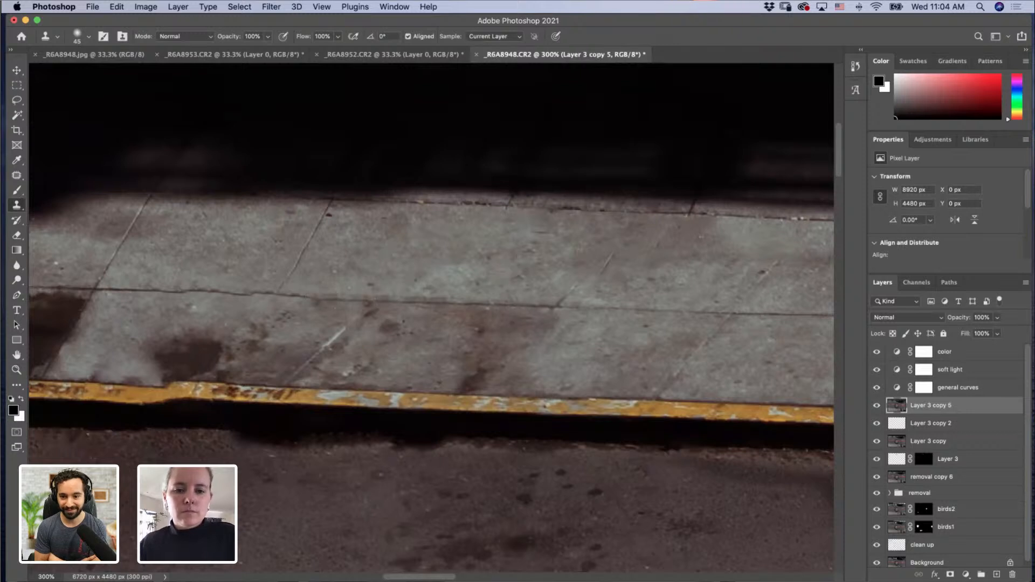
Step: Examine the sidewalk joints and yellow curb from the repaired joint past the yellow meter to the curb's end in the tree shadow
left_click_drag(576, 344, 301, 330)
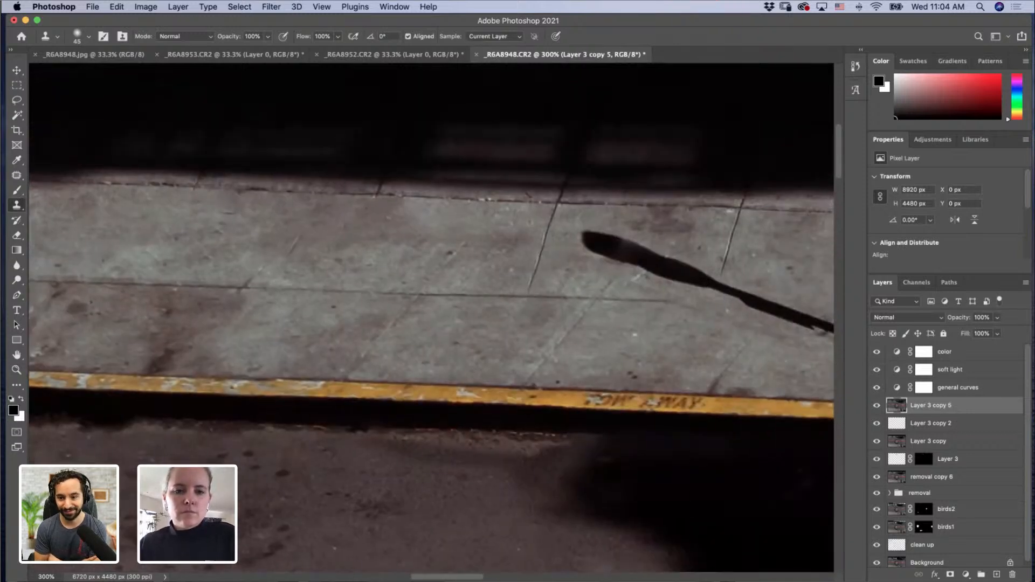
left_click_drag(323, 248, 300, 249)
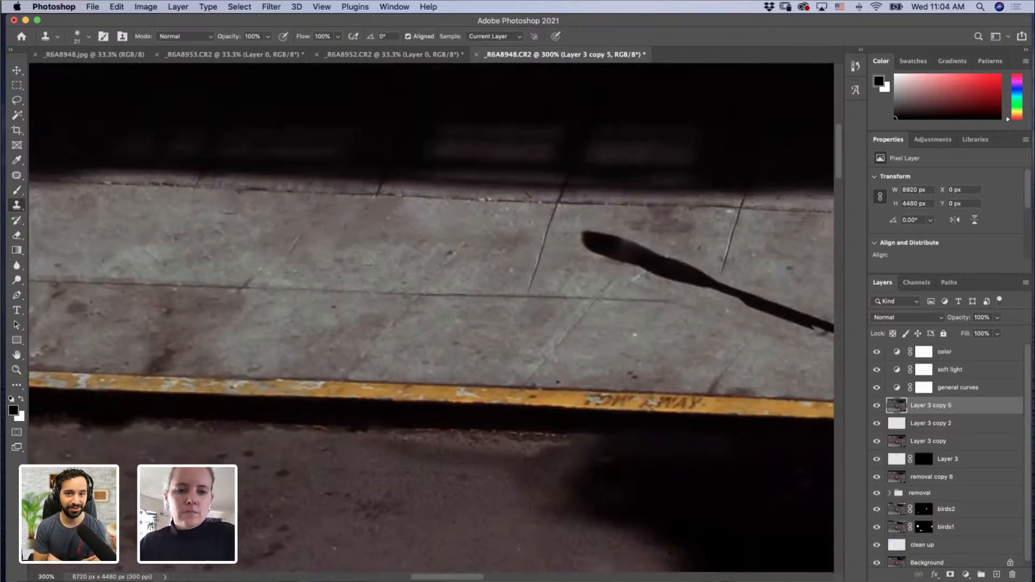
left_click_drag(447, 303, 316, 275)
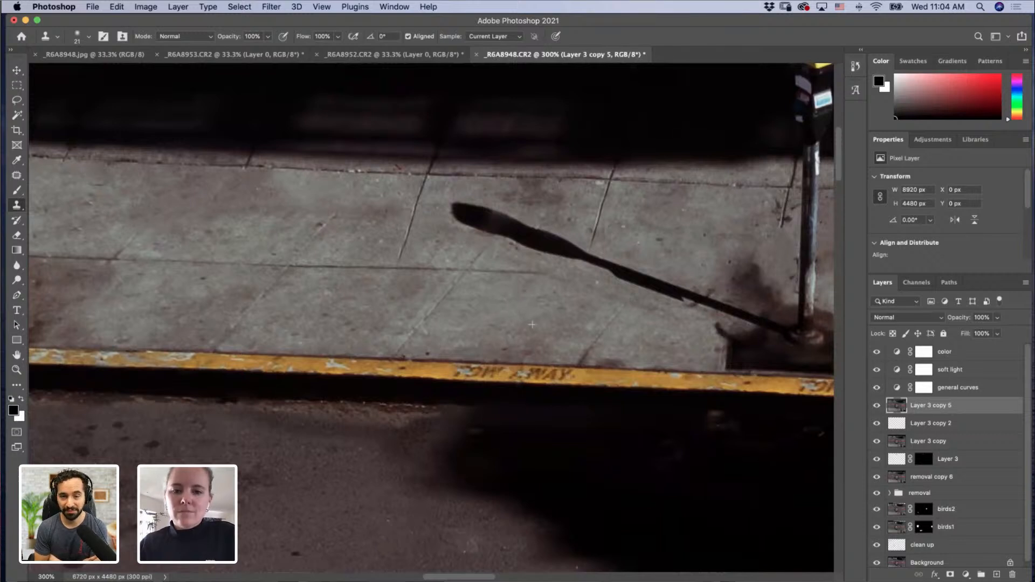
left_click_drag(542, 327, 230, 325)
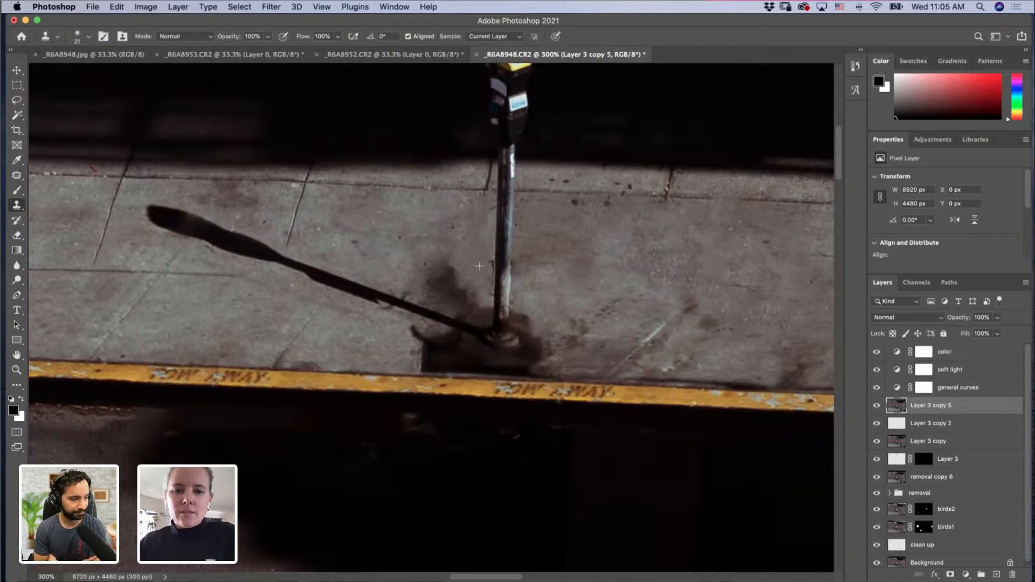
left_click_drag(659, 270, 354, 250)
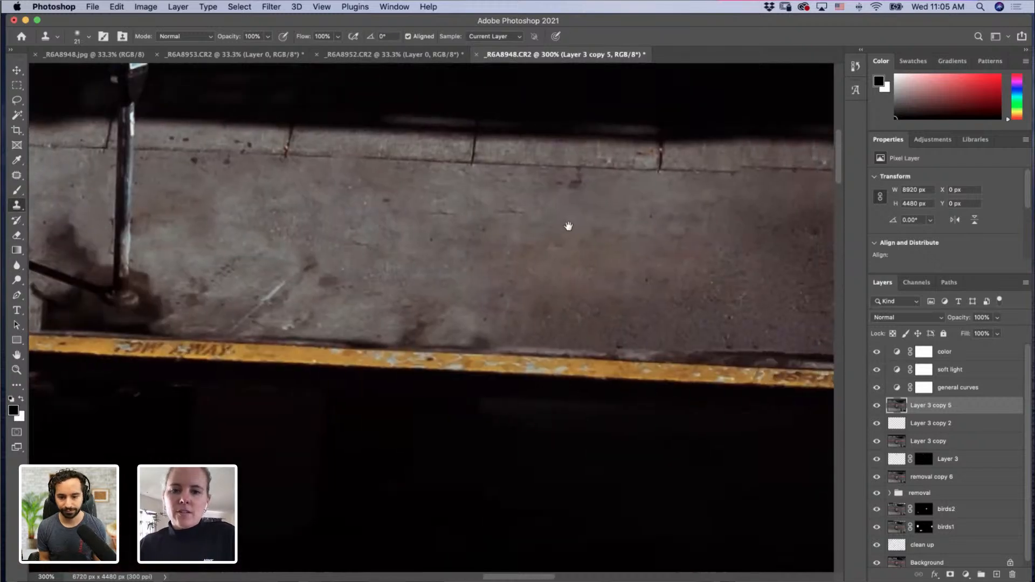
left_click_drag(568, 226, 437, 254)
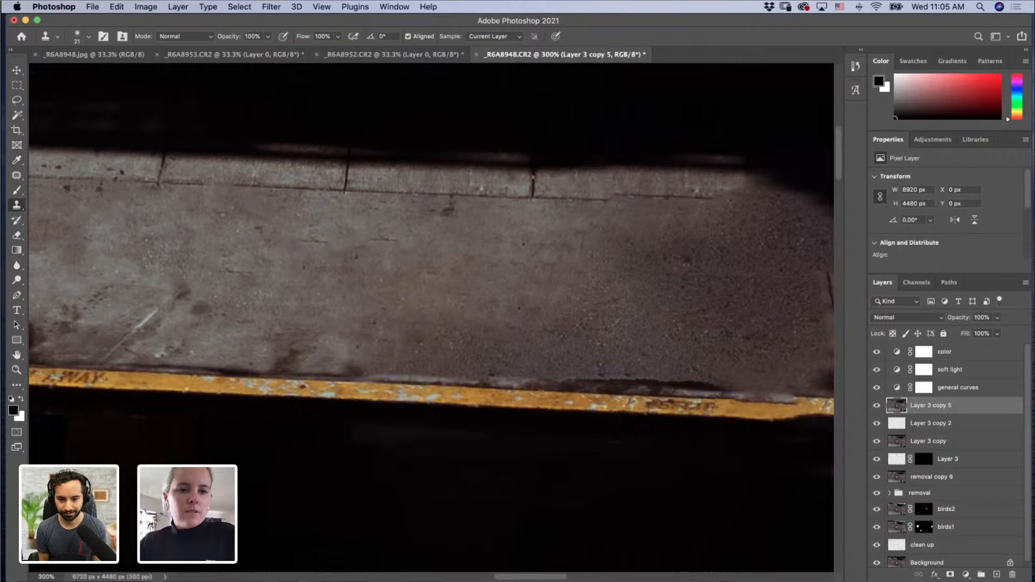
left_click_drag(444, 244, 277, 228)
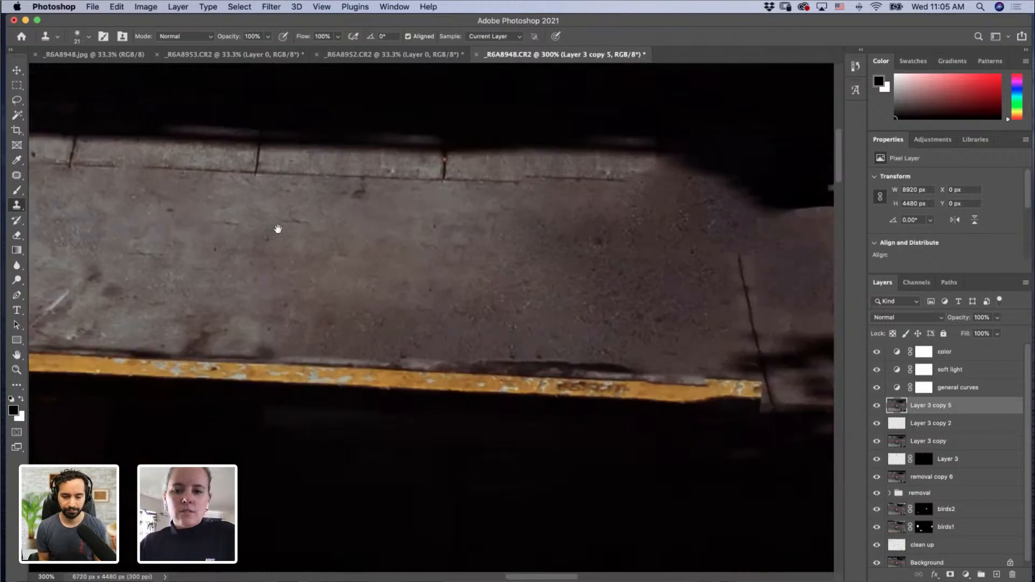
left_click_drag(446, 238, 263, 257)
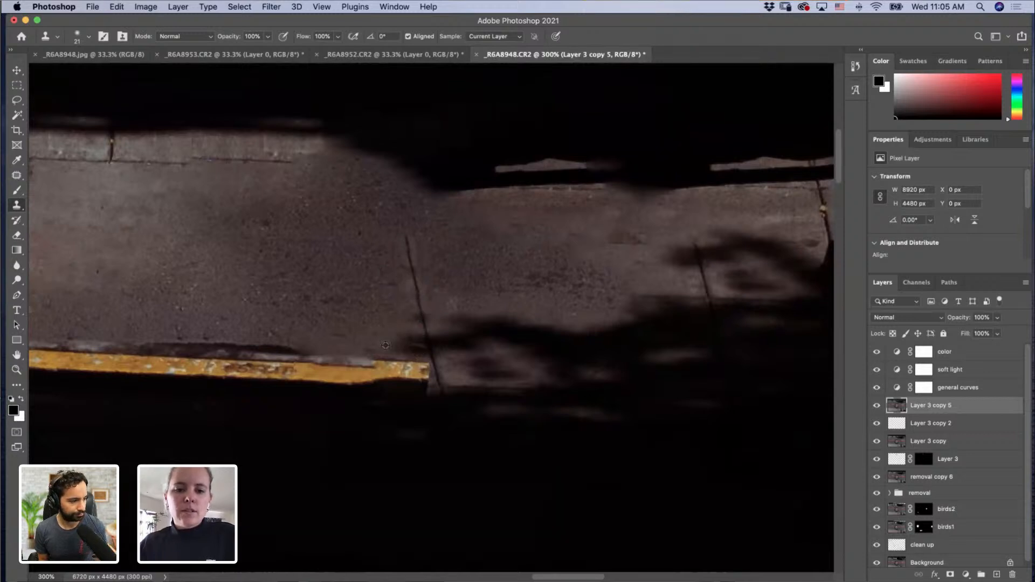
Step: Patch out the cluster of small dark spots on the red lane, just beside the long crack between the two birds
key("z")
left_click(419, 347, "alt")
left_click(420, 347, "alt")
left_click(417, 348, "alt")
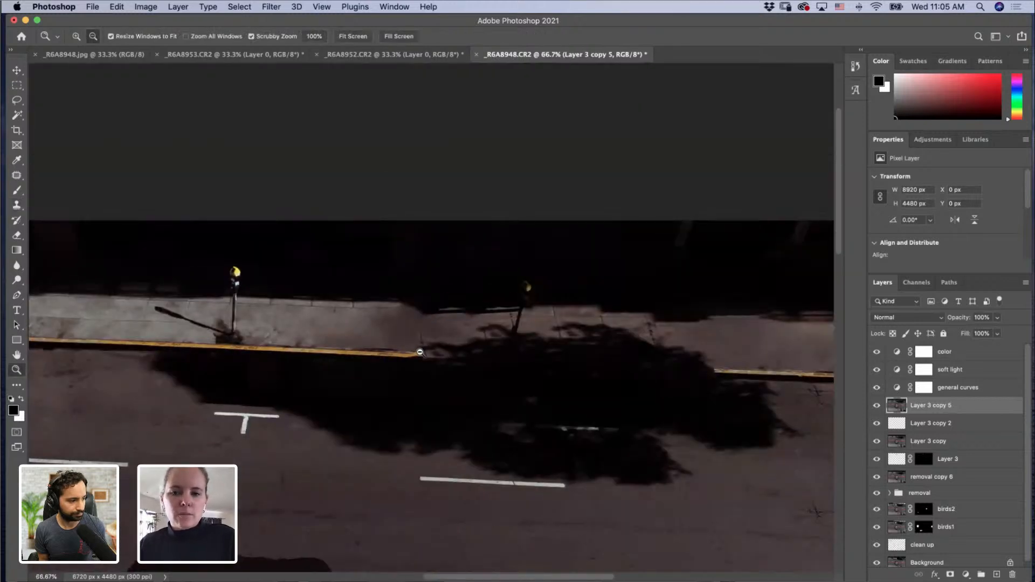
left_click(415, 353, "alt")
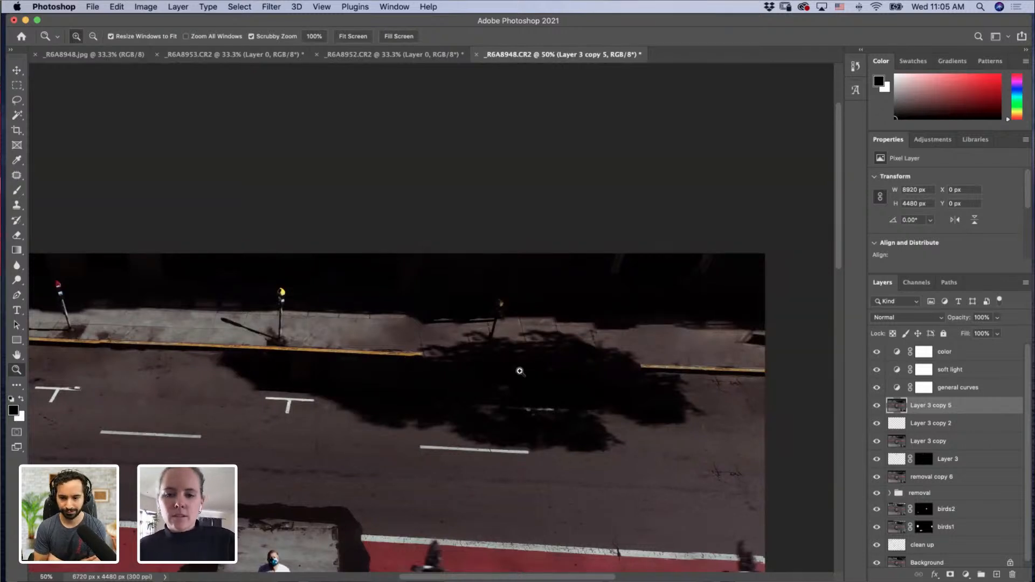
left_click_drag(526, 381, 546, 205)
left_click_drag(589, 286, 557, 245)
left_click(594, 398)
left_click(594, 397)
left_click(593, 361)
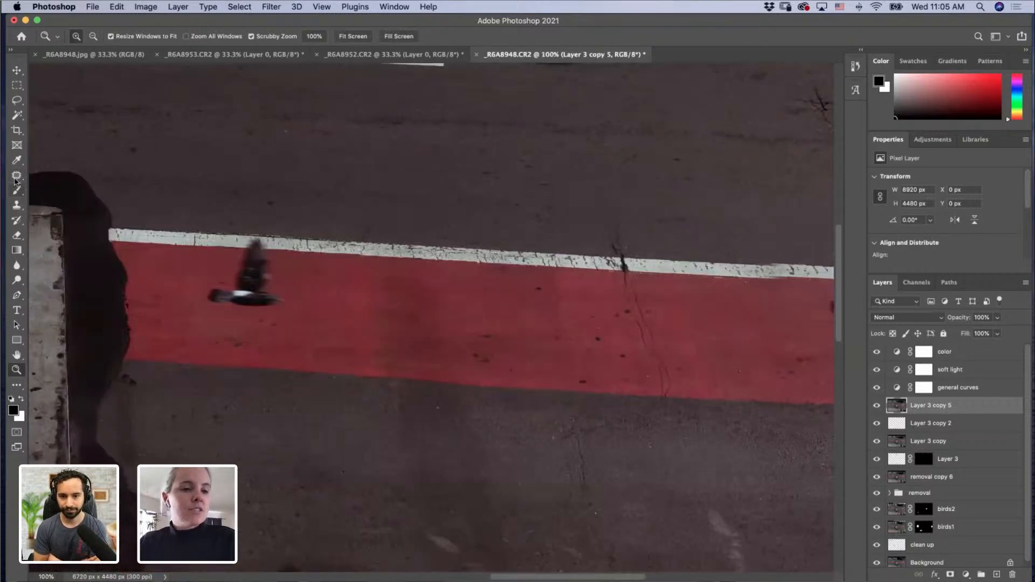
key("j")
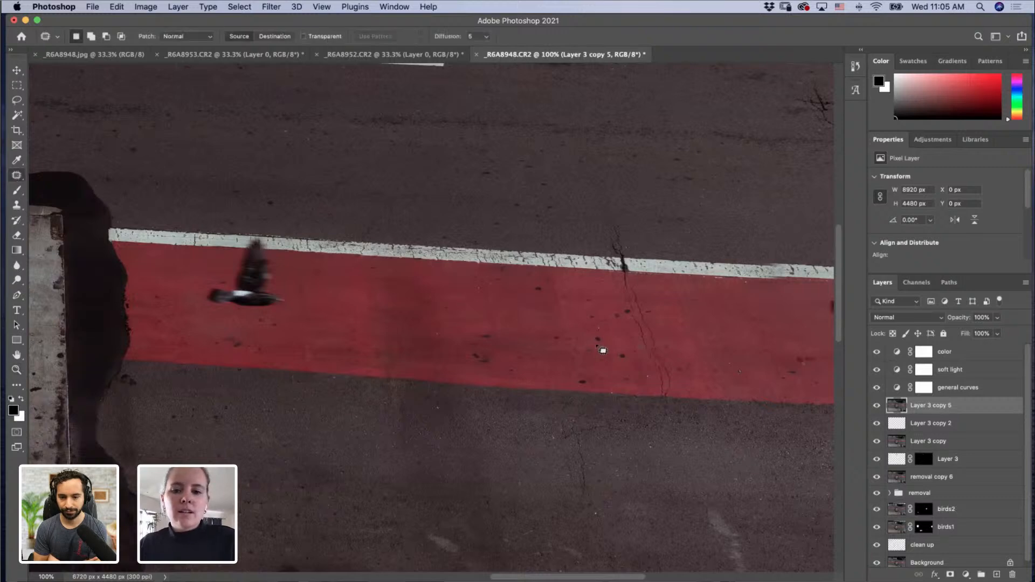
left_click_drag(598, 332, 599, 332)
mouse_move(597, 338)
left_mouse_down()
mouse_move(616, 318)
mouse_move(624, 326)
mouse_move(614, 307)
mouse_move(629, 313)
mouse_move(621, 335)
mouse_move(631, 325)
left_mouse_up()
key("super+d")
key("super+d")
mouse_move(630, 329)
left_mouse_down()
mouse_move(617, 355)
mouse_move(629, 355)
mouse_move(594, 354)
mouse_move(585, 387)
mouse_move(580, 379)
mouse_move(597, 363)
left_mouse_up()
key("super+d")
key("super+d")
key("super+d")
Step: Extend the crosswise sidewalk joint at the yellow curb's end up to the dark shadow edge with the Patch tool
key("z")
left_click(567, 331, "alt")
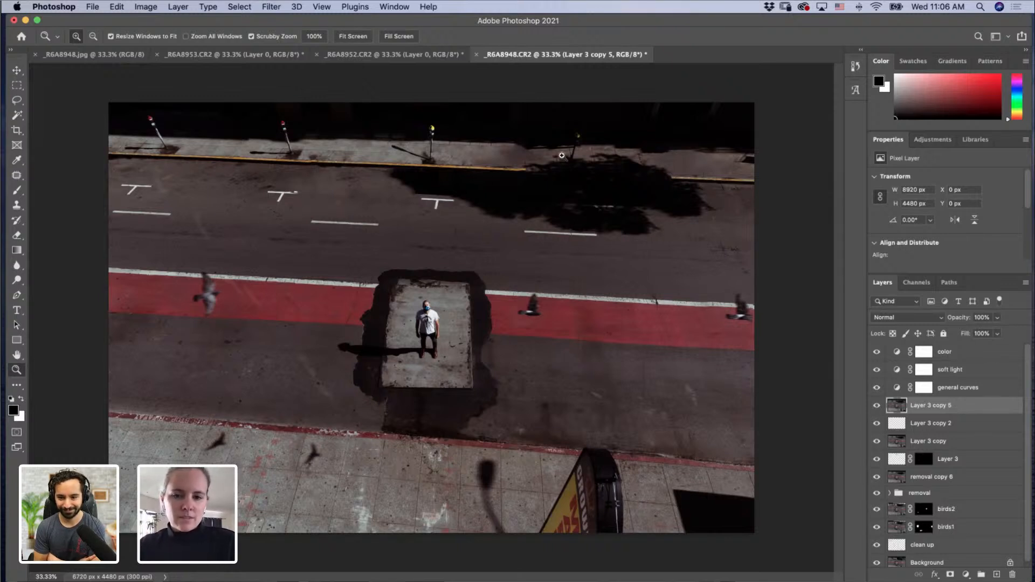
left_click(542, 161)
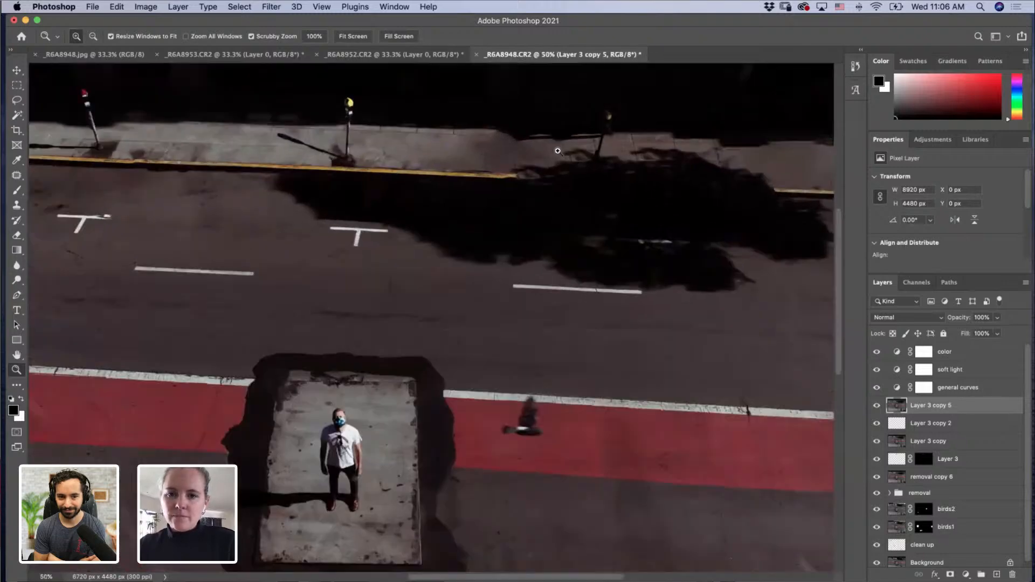
left_click(614, 140)
left_click_drag(504, 166, 518, 221)
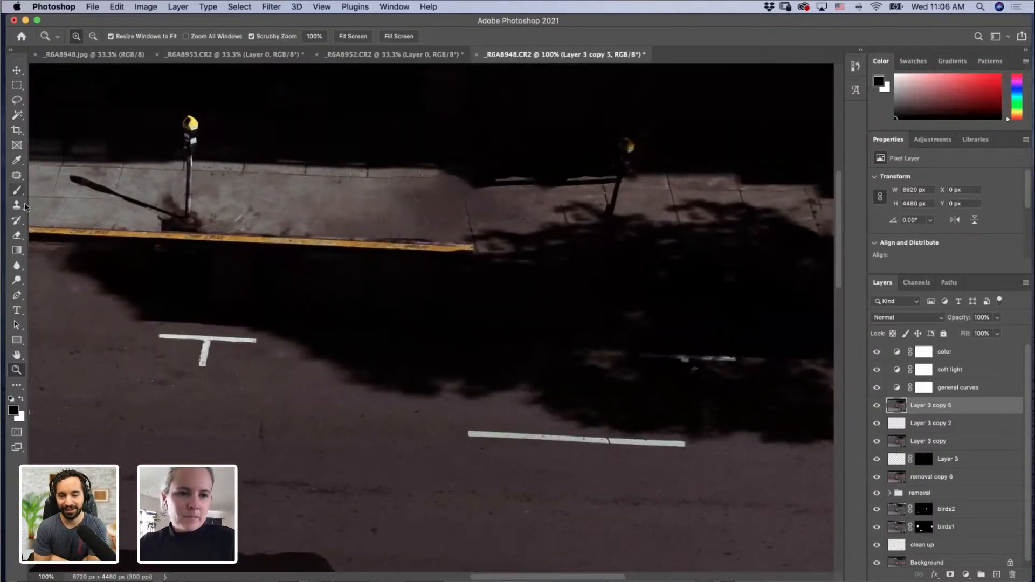
left_click(16, 176)
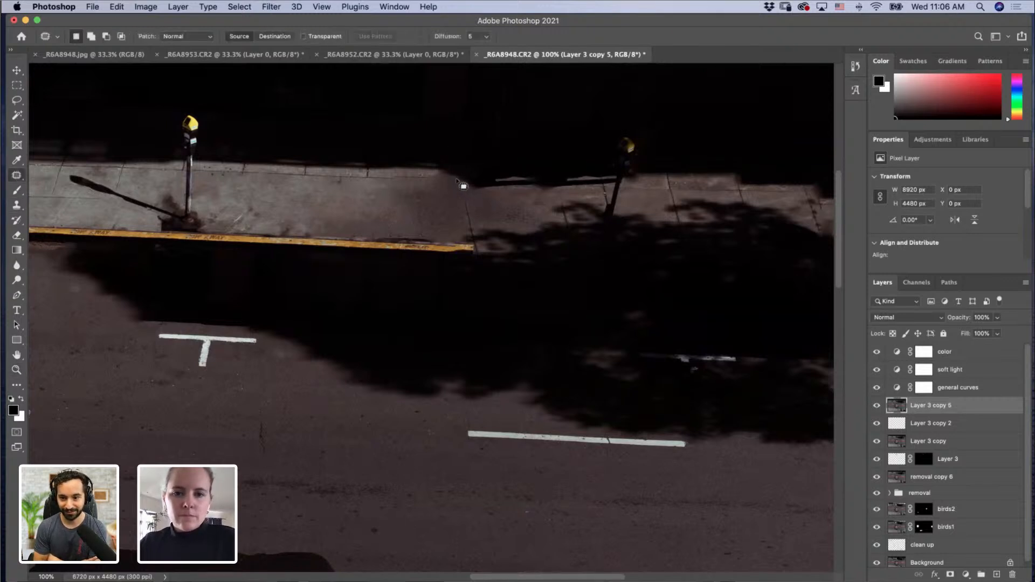
left_click_drag(462, 186, 471, 236)
key("super+d")
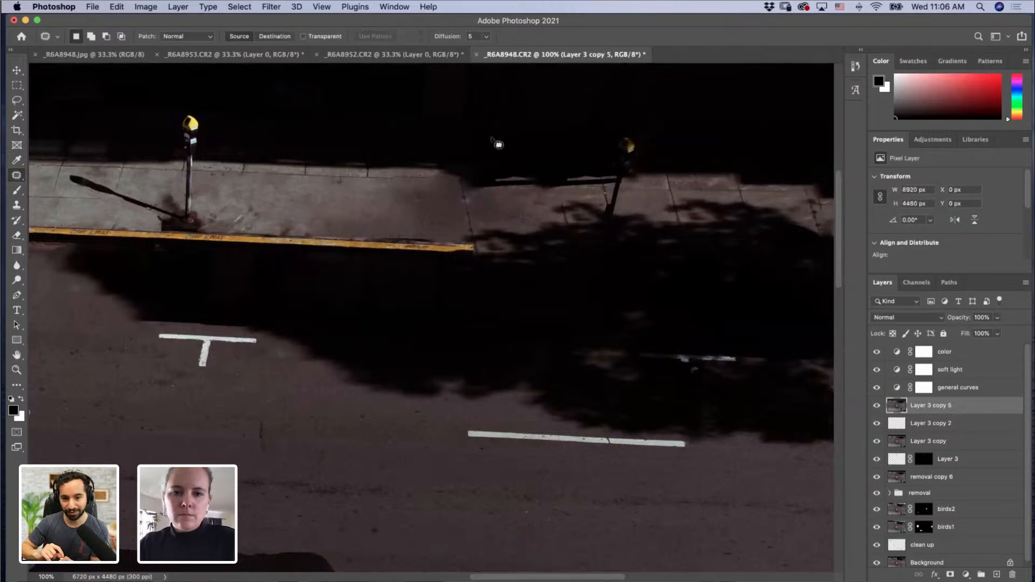
Step: Patch the pale smudges beside the extended sidewalk joint, near its upper half and just above the curb
key("z")
left_click(465, 199)
left_click(465, 199)
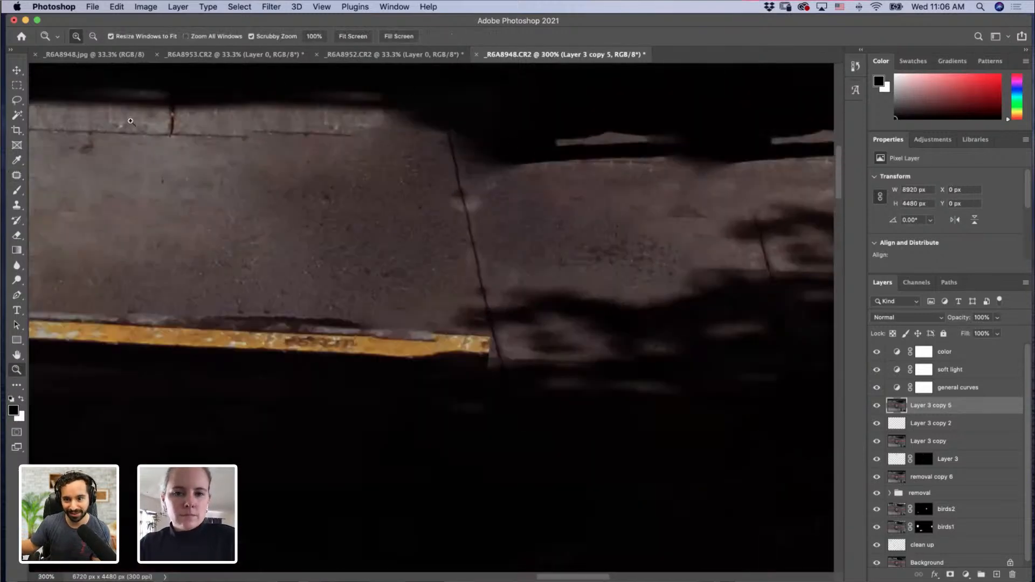
left_click(17, 175)
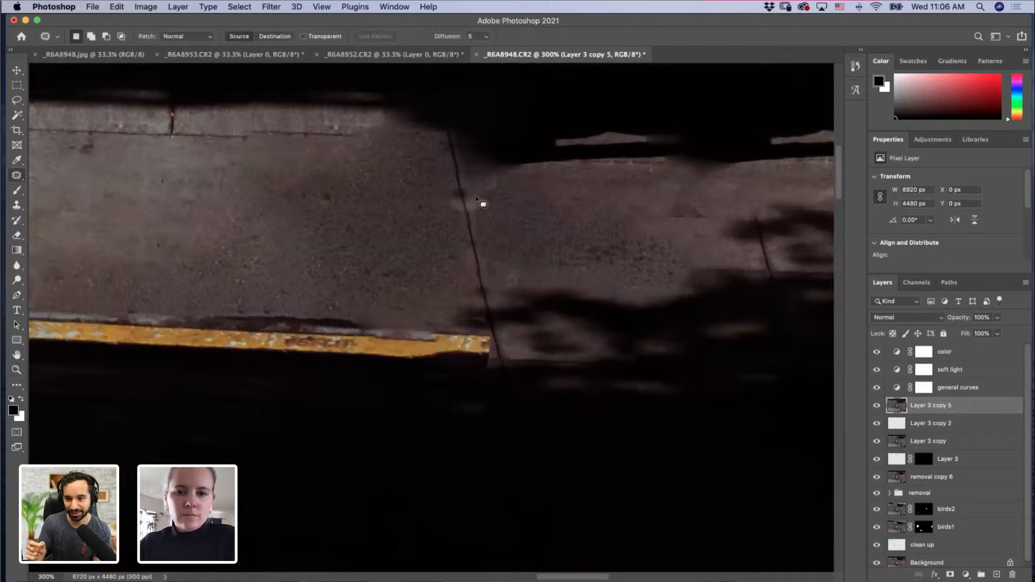
mouse_move(487, 204)
left_mouse_down()
mouse_move(451, 203)
mouse_move(440, 223)
left_mouse_up()
key("super+d")
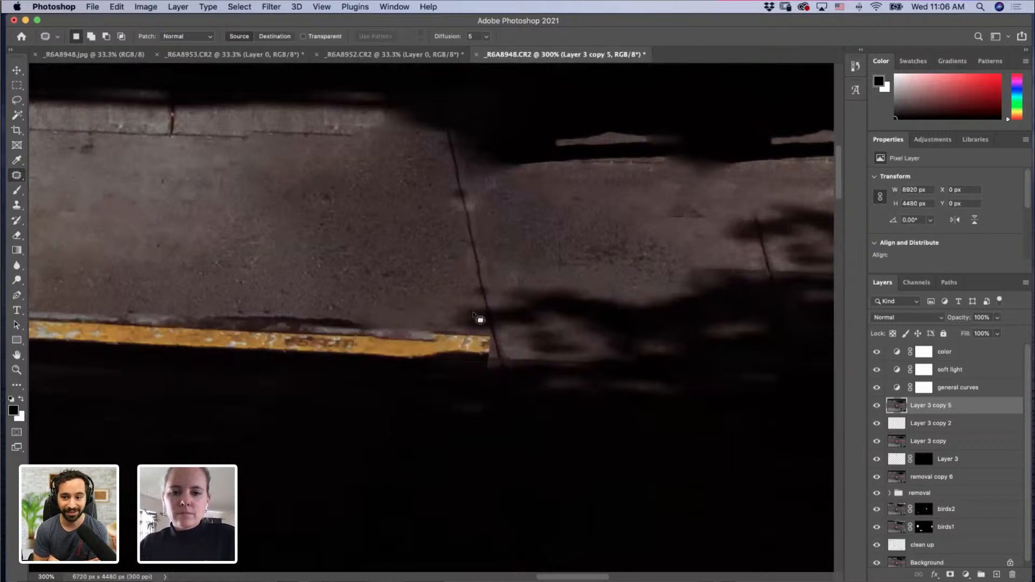
left_click_drag(475, 314, 476, 314)
key("super+d")
left_click_drag(631, 261, 513, 320)
left_click_drag(585, 303, 553, 310)
Step: Patch out the small white speck on the sidewalk just above the red-topped meter's shadow
key("z")
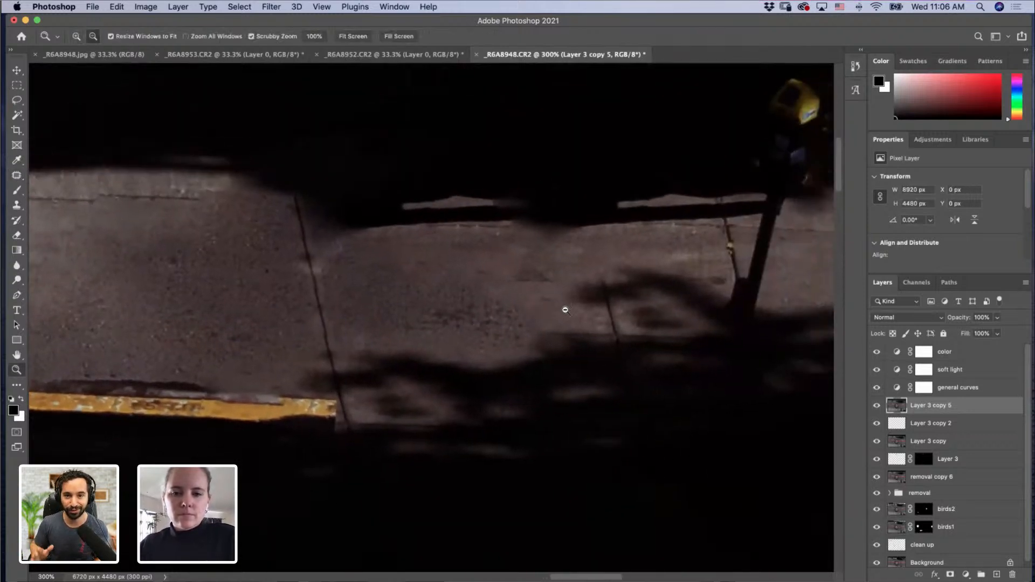
left_click(563, 310, "alt")
left_click(561, 310, "alt")
left_click(561, 310, "alt")
left_click(555, 322, "alt")
left_click(553, 325, "alt")
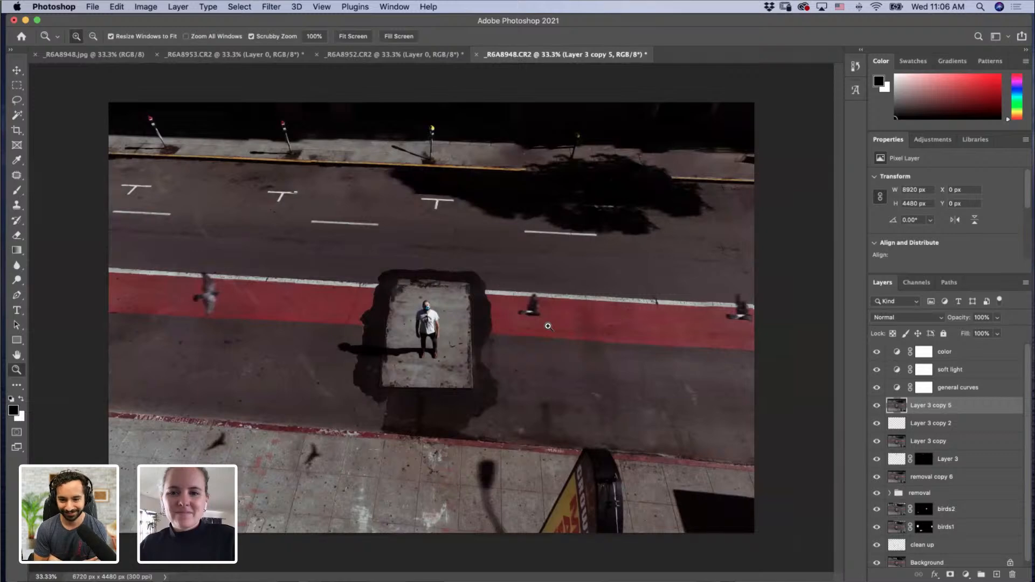
left_click(218, 143)
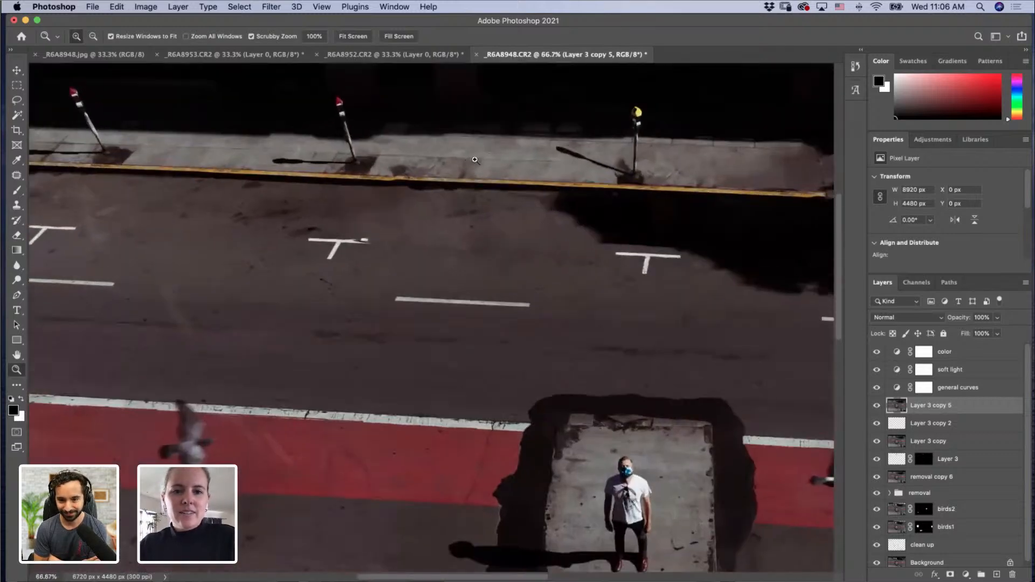
left_click(475, 159)
left_click(600, 176)
left_click_drag(600, 175, 365, 241)
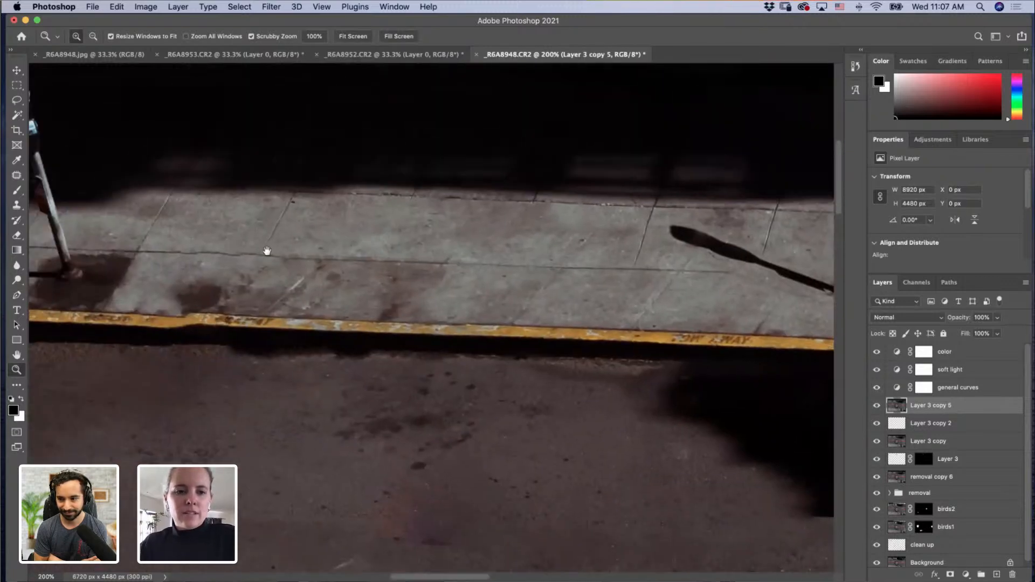
left_click_drag(267, 250, 443, 259)
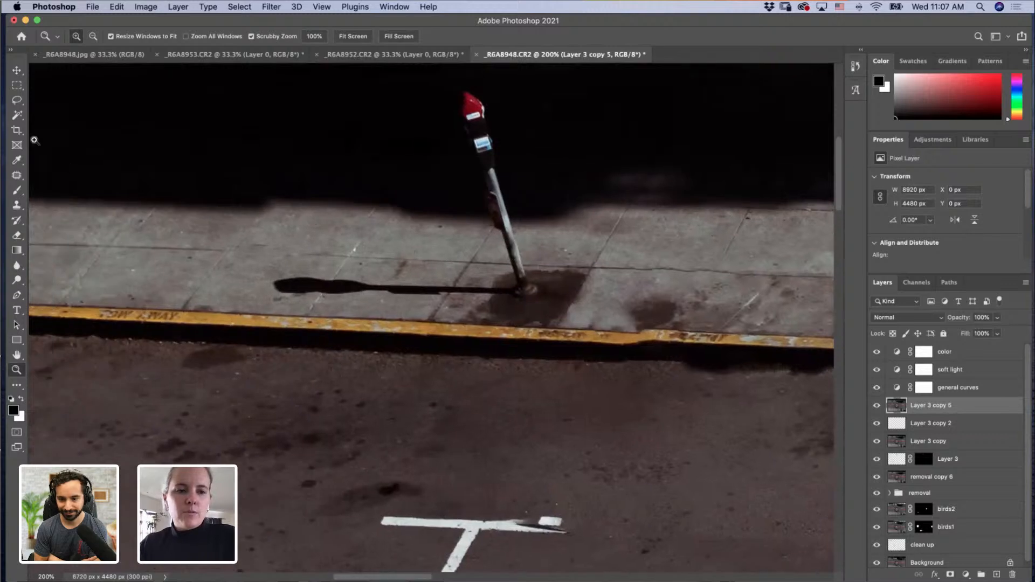
left_click(17, 176)
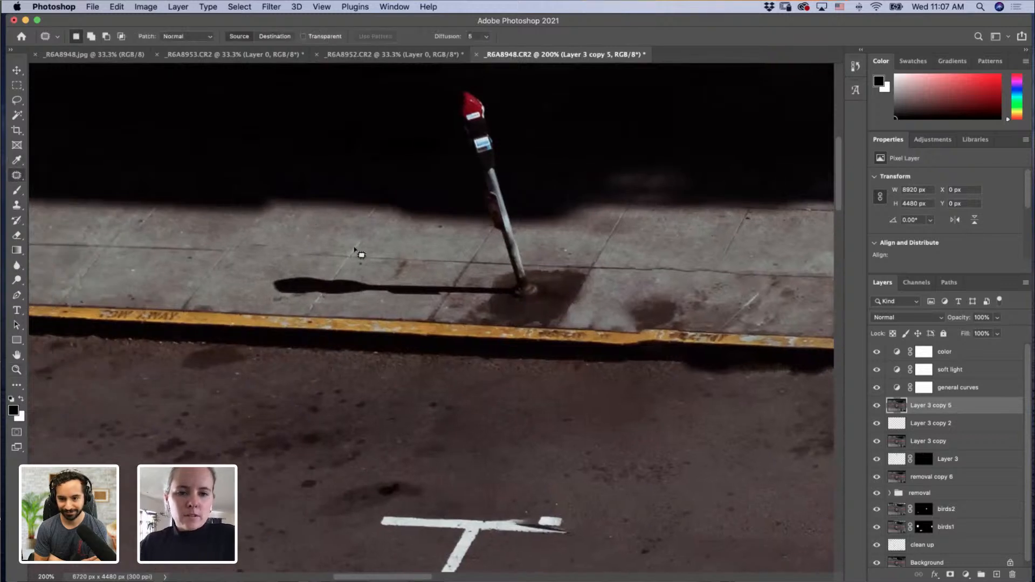
mouse_move(354, 248)
left_mouse_down()
mouse_move(358, 240)
mouse_move(354, 257)
mouse_move(372, 223)
left_mouse_up()
key("super+d")
Step: Review the whole composite for leftover flaws, including the man's concrete slab and the red lane with the flying birds
key("z")
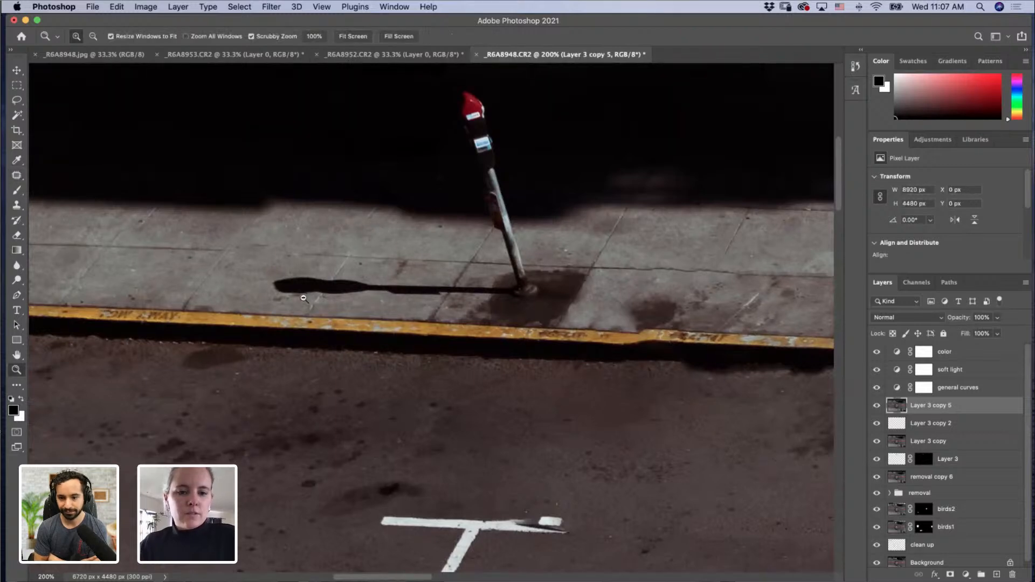
left_click(308, 297, "alt")
left_click(309, 296, "alt")
left_click(310, 321, "alt")
left_click(307, 345, "alt")
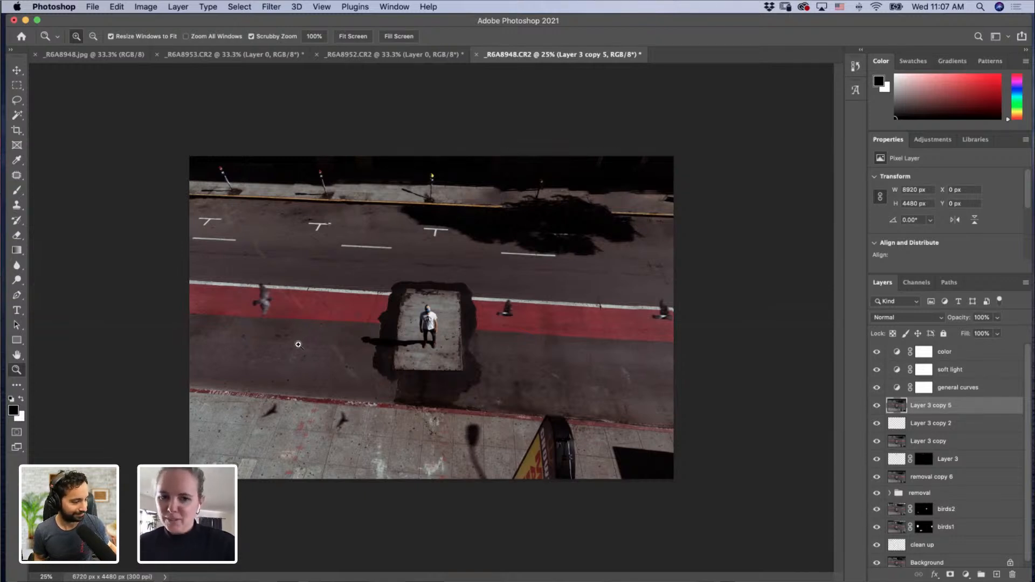
left_click(630, 278)
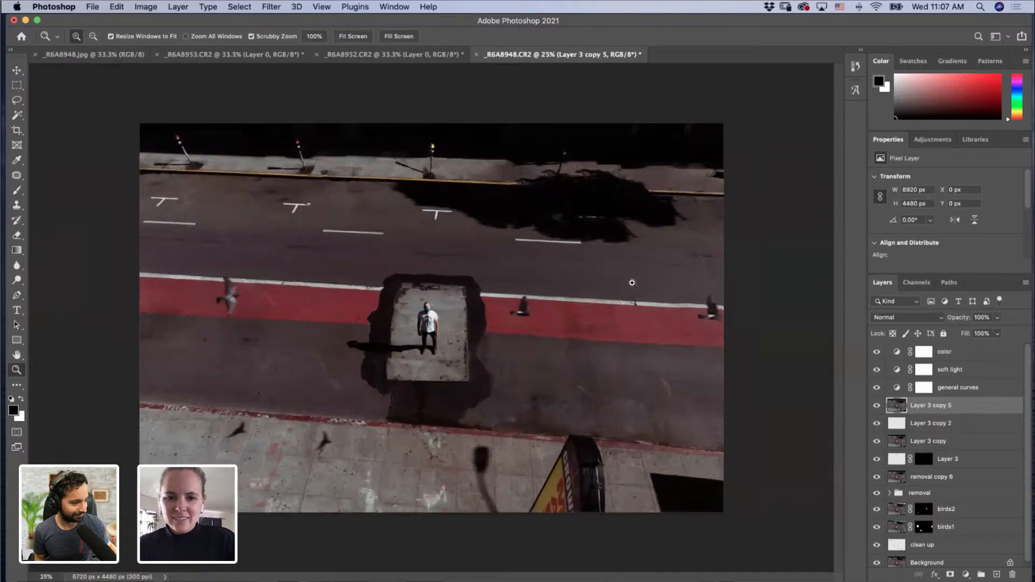
left_click(461, 368)
left_click(474, 345)
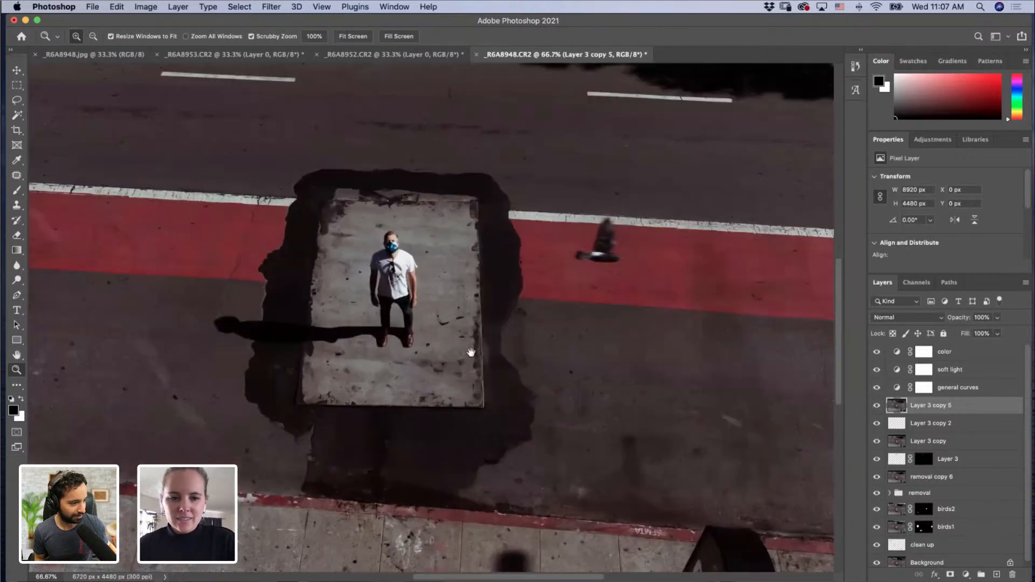
left_click_drag(481, 367, 308, 299)
left_click_drag(411, 287, 275, 307)
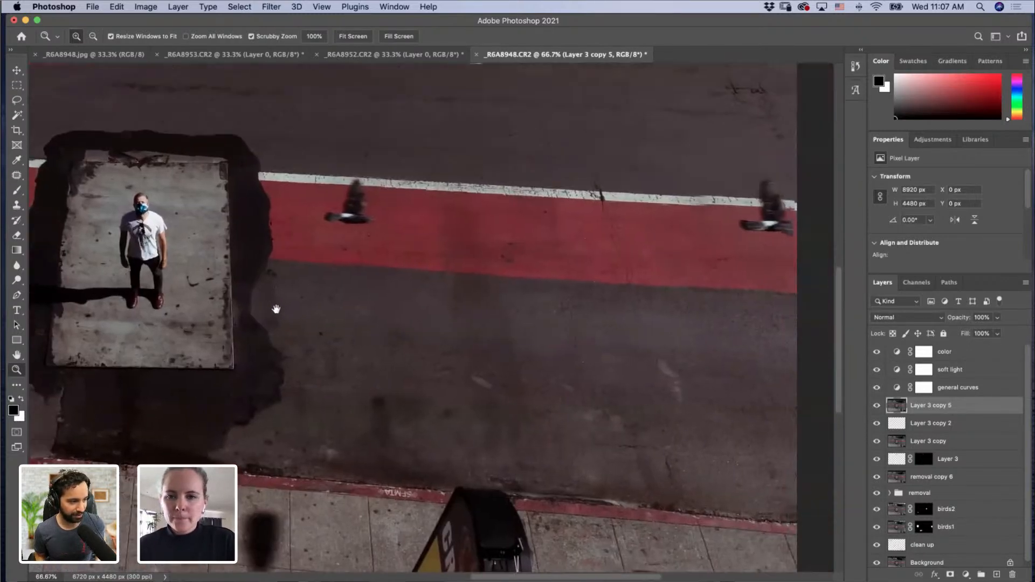
Step: Patch out the dark marks on the red lane between the bird nearest the man and the crack
left_click(503, 264)
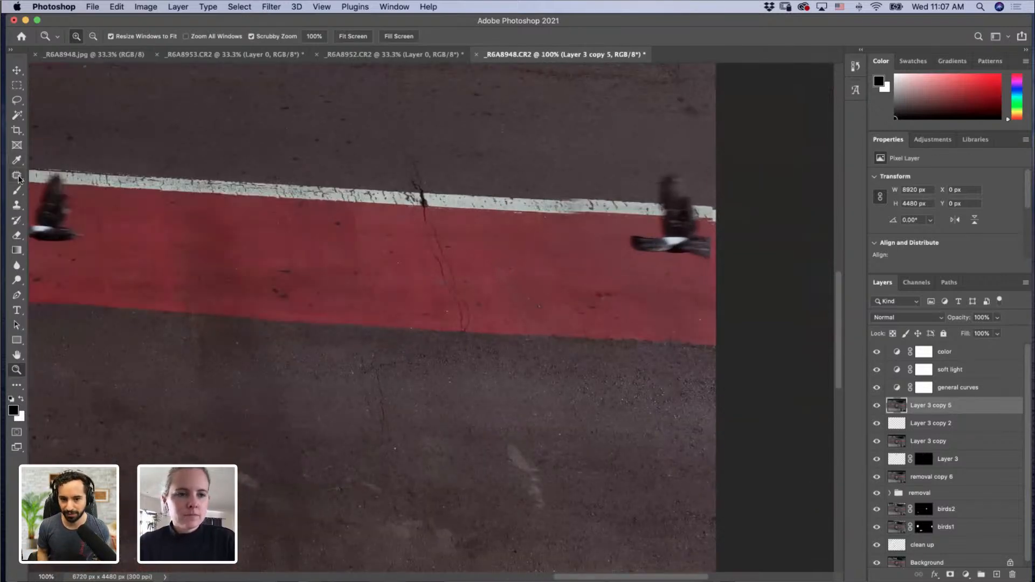
left_click(16, 176)
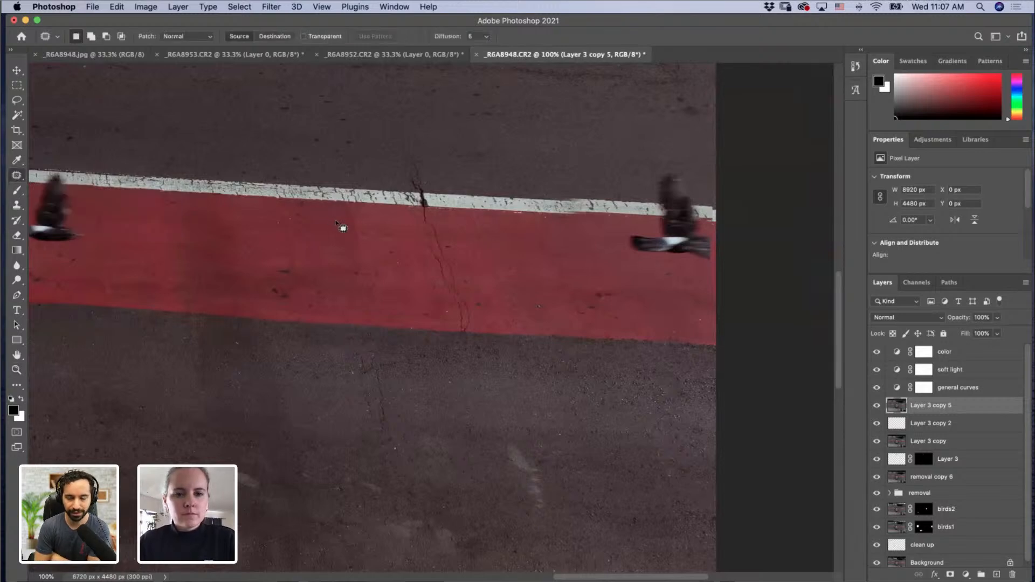
left_click_drag(338, 231, 333, 246)
left_click_drag(281, 291, 276, 286)
mouse_move(274, 289)
left_mouse_down()
mouse_move(259, 300)
mouse_move(288, 293)
left_mouse_up()
key("super+d")
mouse_move(284, 296)
left_mouse_down()
mouse_move(293, 312)
mouse_move(274, 276)
mouse_move(287, 256)
left_mouse_up()
key("super+d")
key("super+d")
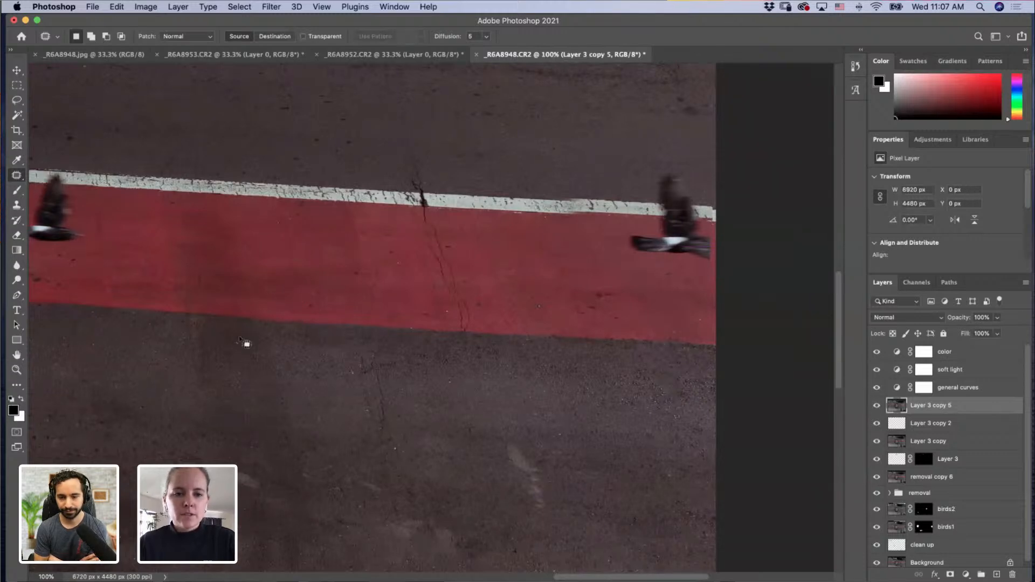
Step: Patch out the small spots close to the crack on both sides, halfway across the red lane
mouse_move(456, 246)
left_mouse_down()
mouse_move(472, 247)
mouse_move(399, 261)
left_mouse_up()
key("super+d")
left_click_drag(401, 264, 403, 280)
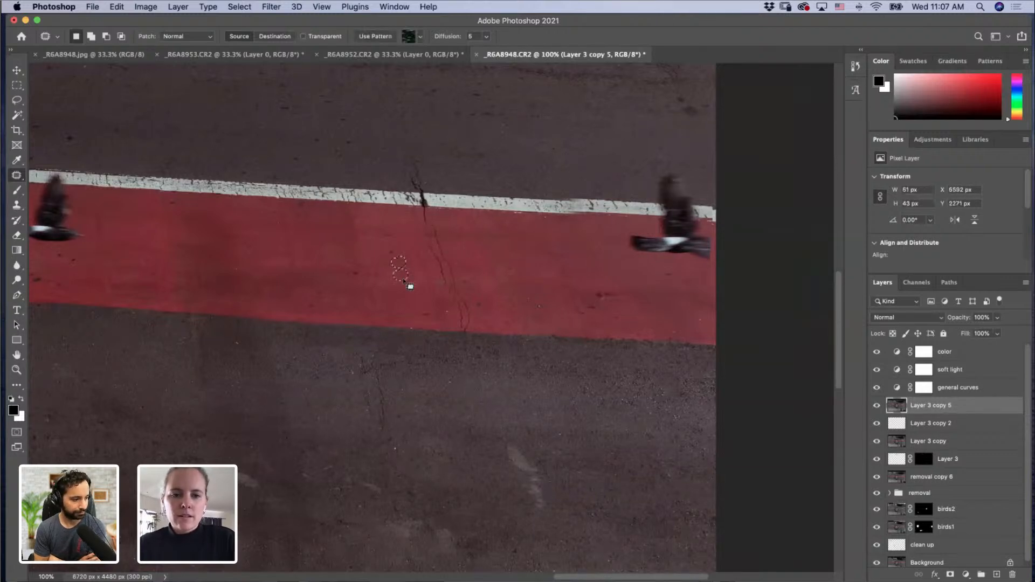
key("super+d")
mouse_move(468, 277)
left_mouse_down()
mouse_move(487, 298)
mouse_move(475, 310)
mouse_move(483, 279)
left_mouse_up()
key("super+d")
key("super+d")
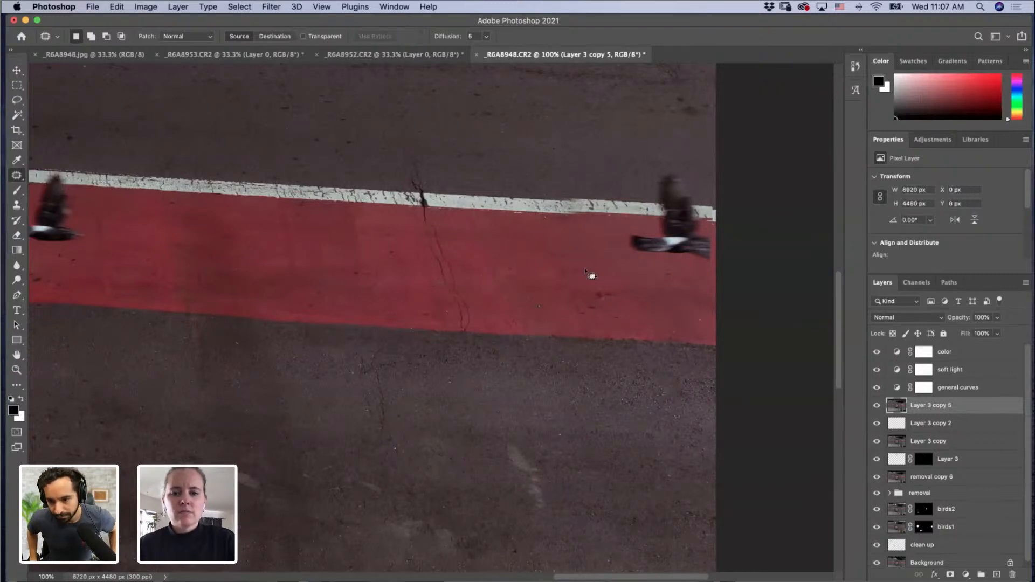
Step: Patch out the dark marks and specks on the red lane between the crack and the area beneath the outermost bird
mouse_move(618, 311)
left_mouse_down()
mouse_move(608, 293)
mouse_move(617, 271)
left_mouse_up()
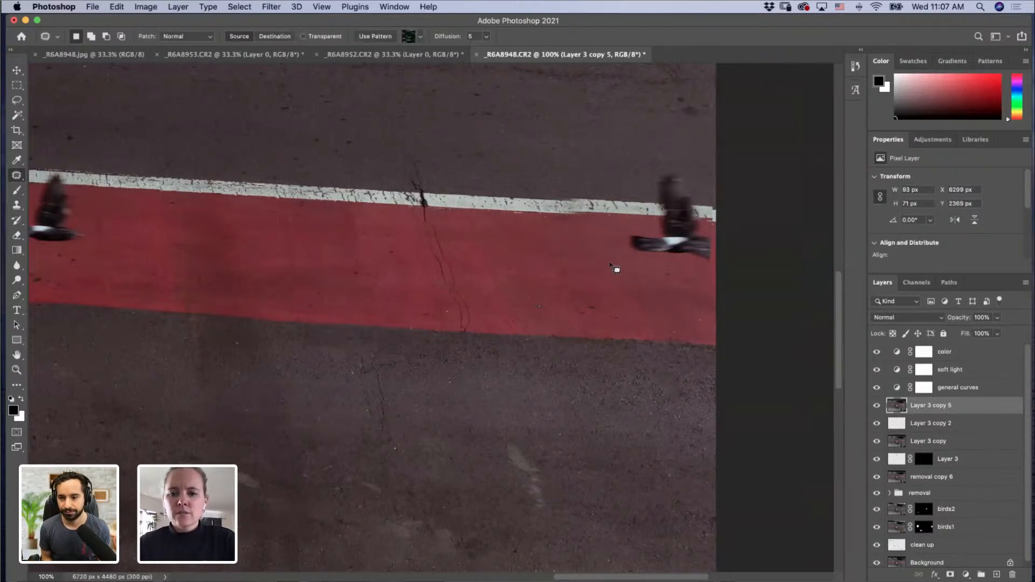
key("super+d")
left_click_drag(590, 308, 593, 312)
mouse_move(592, 307)
left_mouse_down()
mouse_move(601, 291)
mouse_move(588, 316)
left_mouse_up()
key("super+d")
left_click_drag(587, 313, 596, 298)
key("super+d")
mouse_move(537, 313)
left_mouse_down()
mouse_move(542, 300)
mouse_move(551, 317)
mouse_move(610, 322)
mouse_move(633, 311)
left_mouse_up()
key("super+d")
key("super+d")
mouse_move(666, 269)
left_mouse_down()
mouse_move(677, 271)
mouse_move(669, 269)
left_mouse_up()
left_click_drag(669, 275, 667, 294)
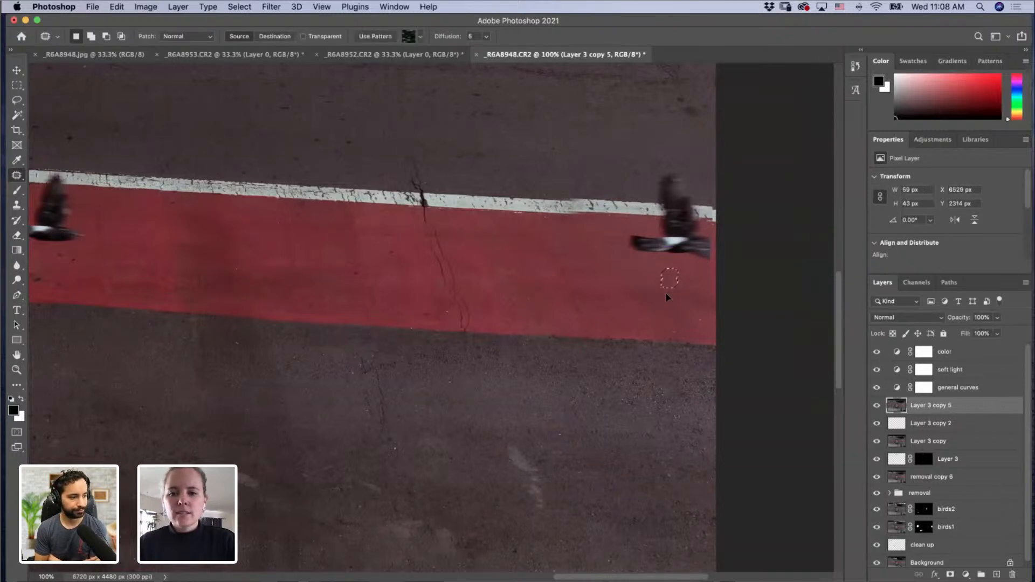
key("super+d")
Step: Patch the remaining small specks on the red lane near the crack's lower end and in the darker band
left_click_drag(449, 307, 450, 307)
mouse_move(447, 311)
left_mouse_down()
mouse_move(437, 295)
mouse_move(435, 323)
mouse_move(430, 315)
left_mouse_up()
key("super+d")
left_click_drag(430, 319, 426, 297)
key("super+d")
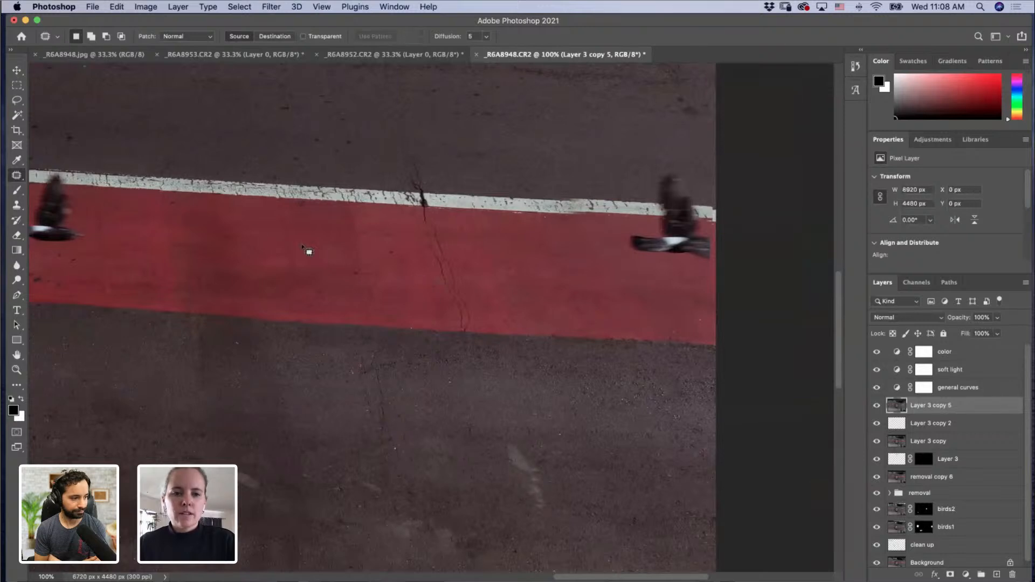
mouse_move(245, 237)
left_mouse_down()
mouse_move(252, 254)
mouse_move(250, 243)
mouse_move(272, 248)
mouse_move(235, 268)
mouse_move(256, 277)
left_mouse_up()
key("super+d")
key("super+d")
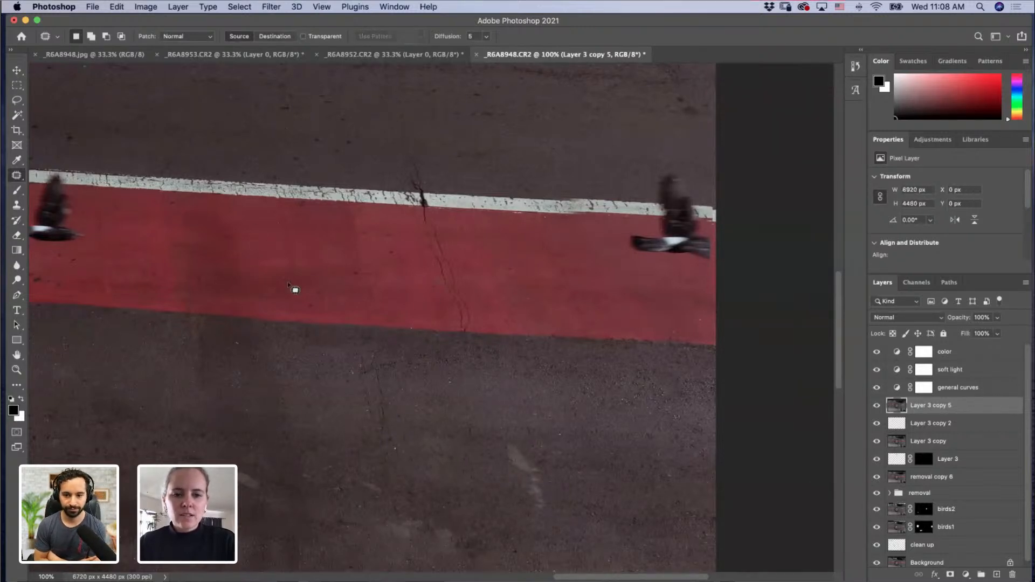
Step: Check the whole composite, then examine the sidewalk and yellow curb between the two yellow meters
key("z")
left_click(342, 307, "alt")
left_click(342, 307, "alt")
left_click(340, 310, "alt")
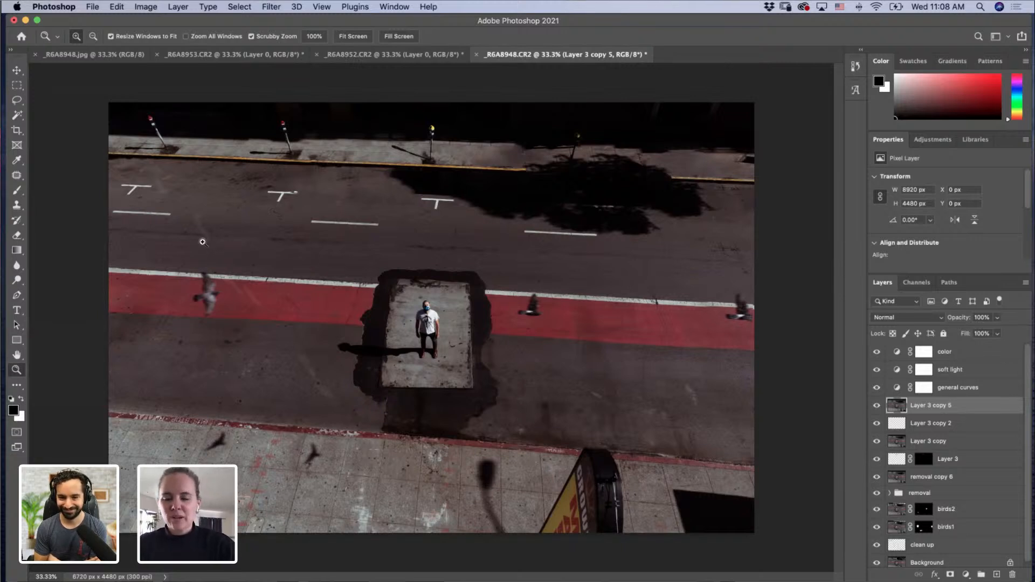
left_click(515, 135)
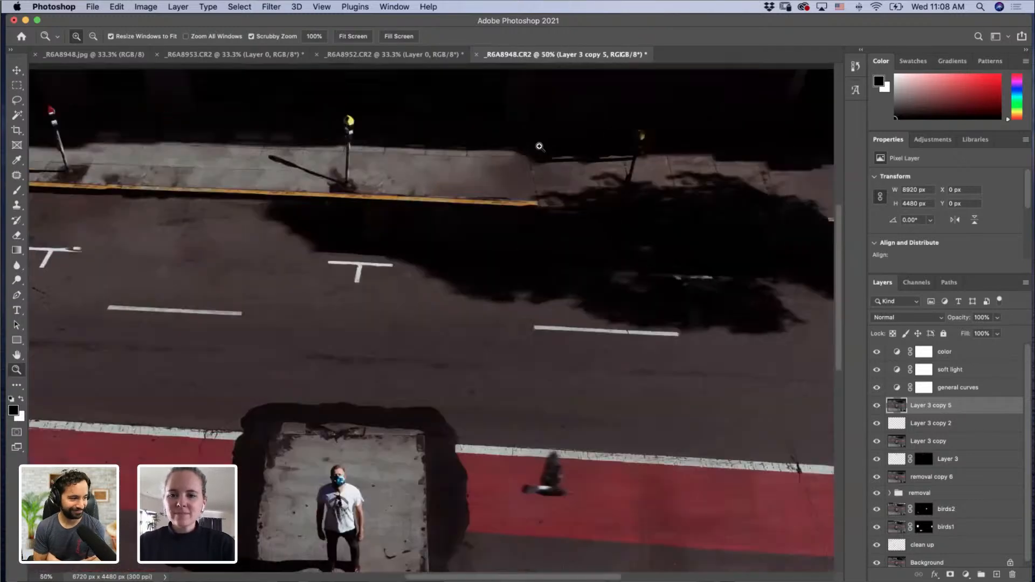
left_click(515, 135)
left_click_drag(481, 192, 441, 236)
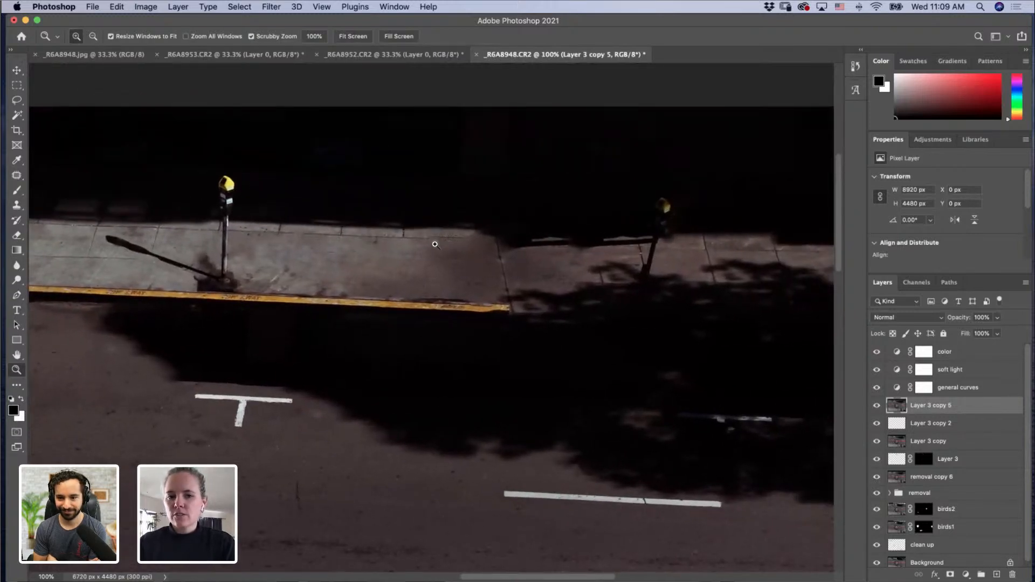
Step: Clone the faded sidewalk seam onward between the two yellow meters until it meets the cross joint, blending the pavement around it
left_click(435, 244)
left_click(476, 227)
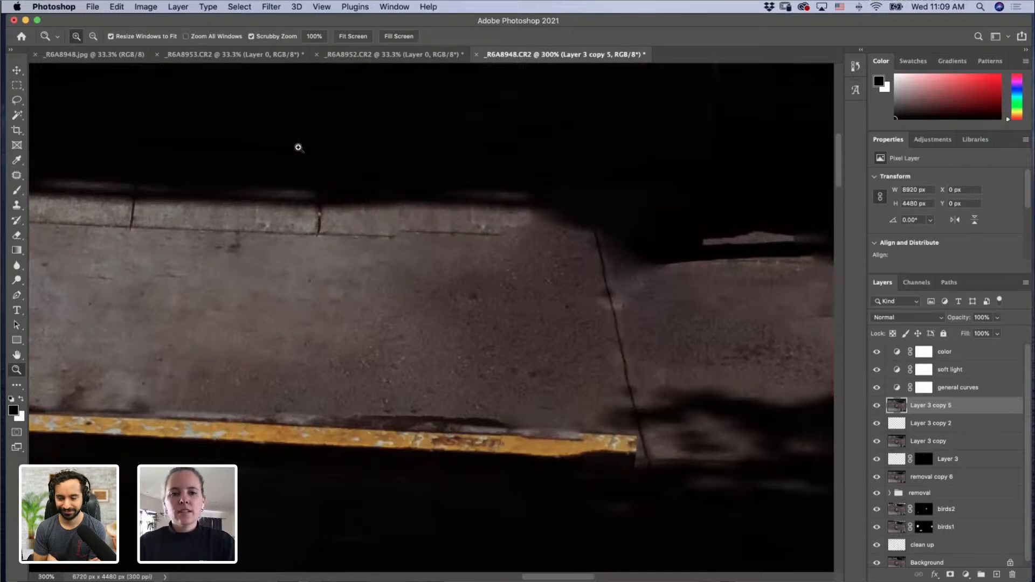
left_click(17, 206)
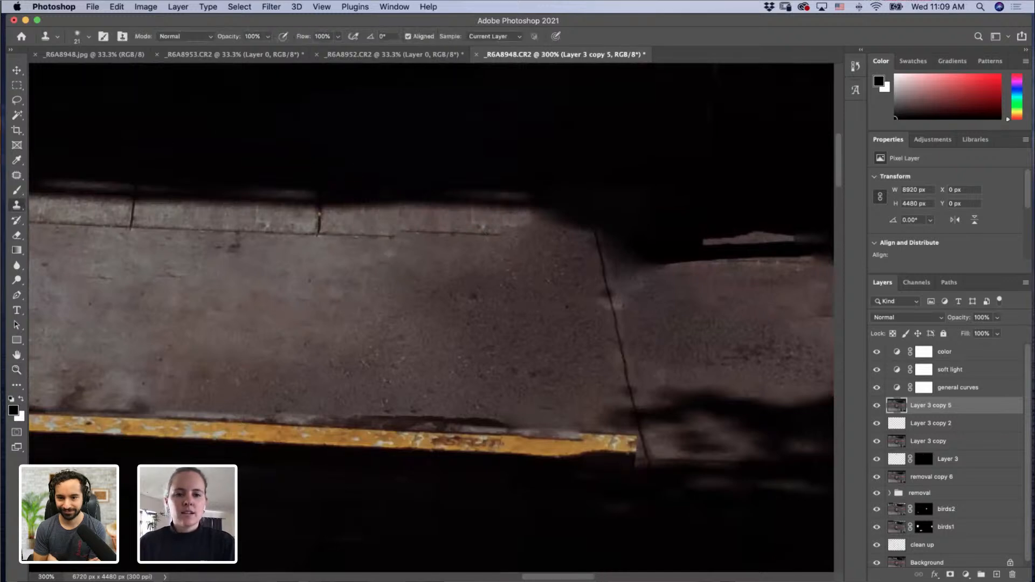
left_click(401, 238)
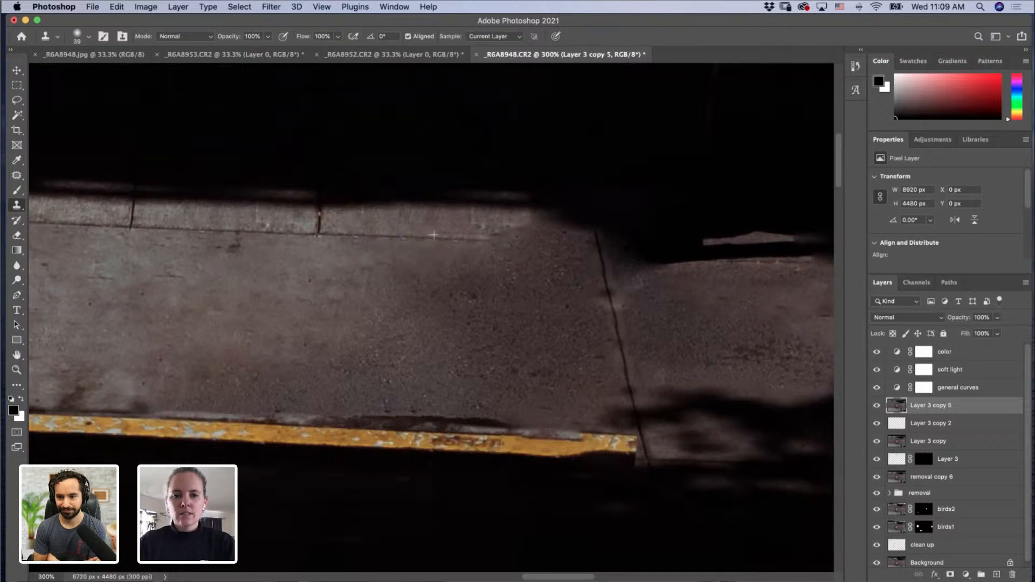
mouse_move(398, 252)
left_mouse_down()
mouse_move(419, 253)
mouse_move(431, 240)
mouse_move(507, 244)
left_mouse_up()
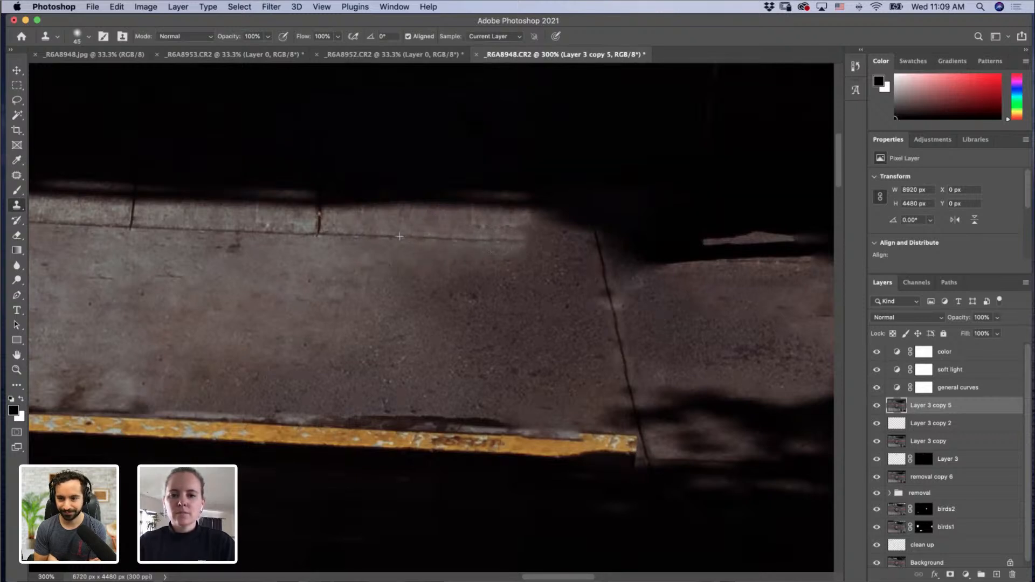
left_click(564, 236)
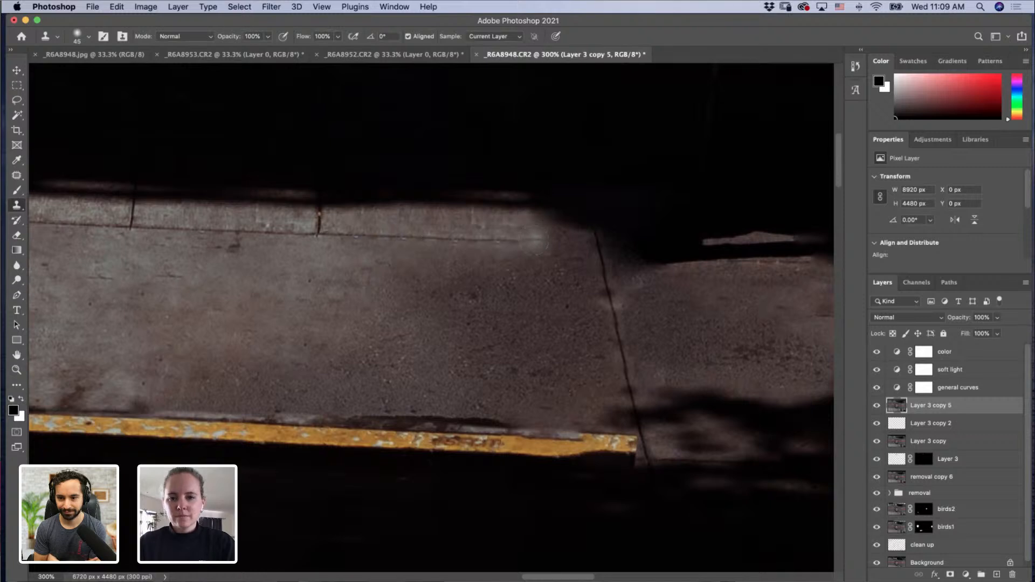
left_click_drag(534, 244, 583, 241)
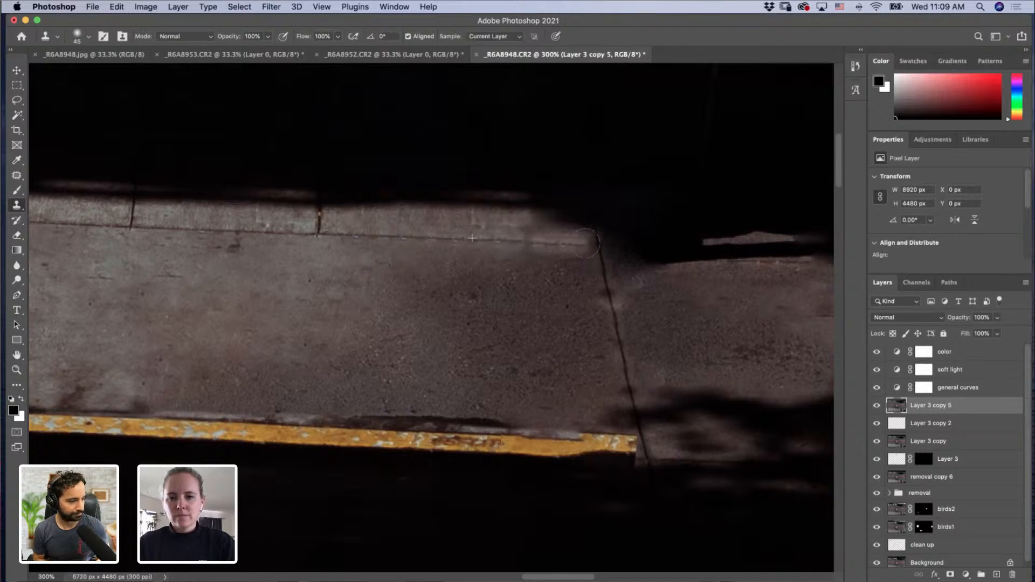
left_click_drag(528, 269, 516, 270)
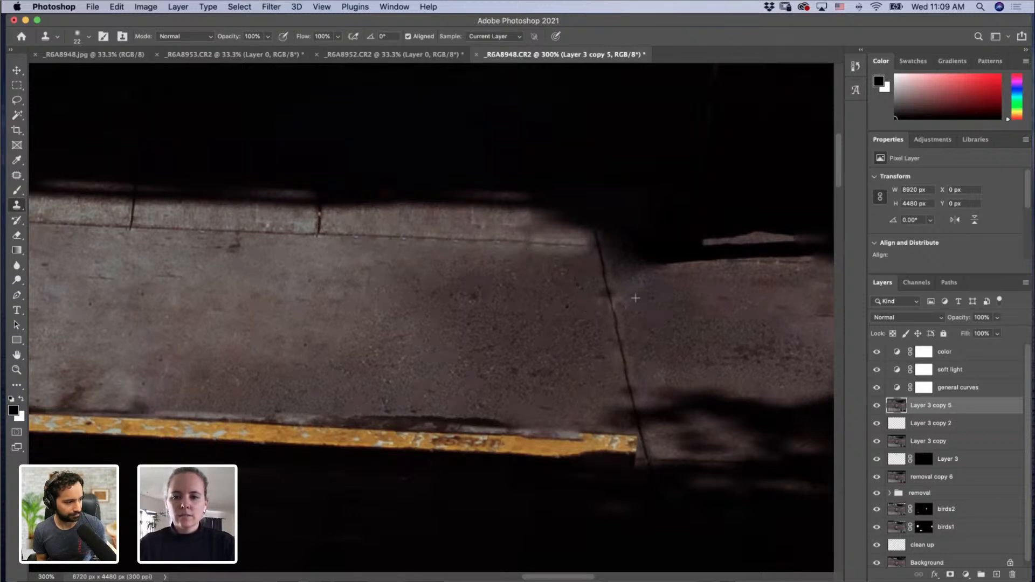
Step: Compare the whole composite with the original photo by hiding every layer above Background and showing them all again
left_click(598, 384, "alt")
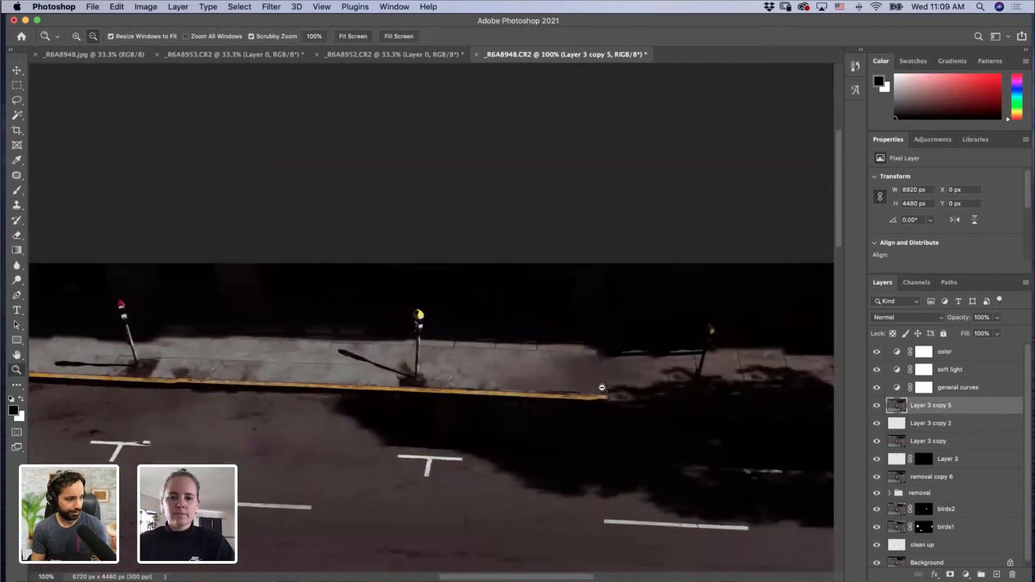
left_click(596, 399, "alt")
left_click(595, 421, "alt")
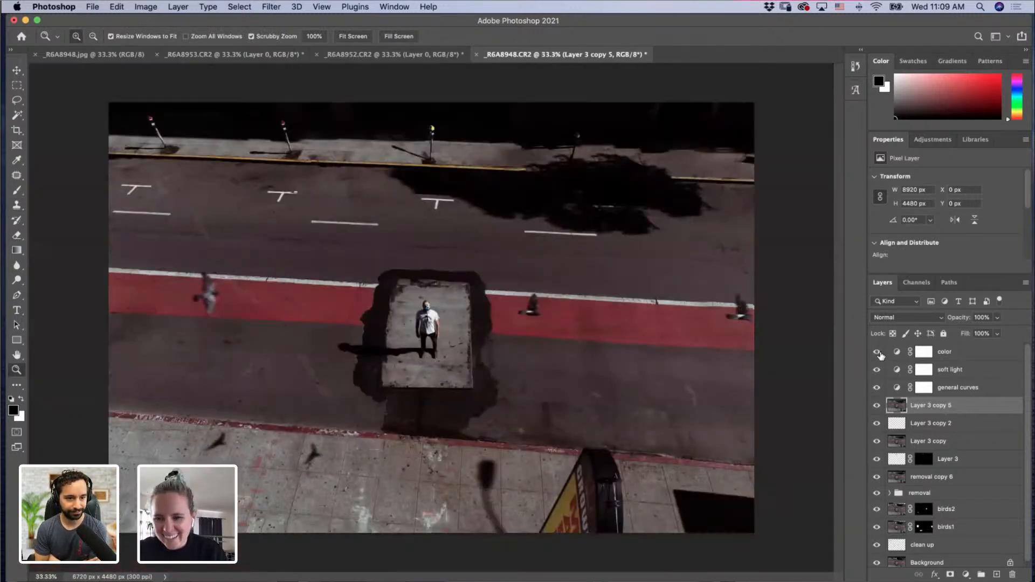
left_click_drag(877, 353, 877, 545)
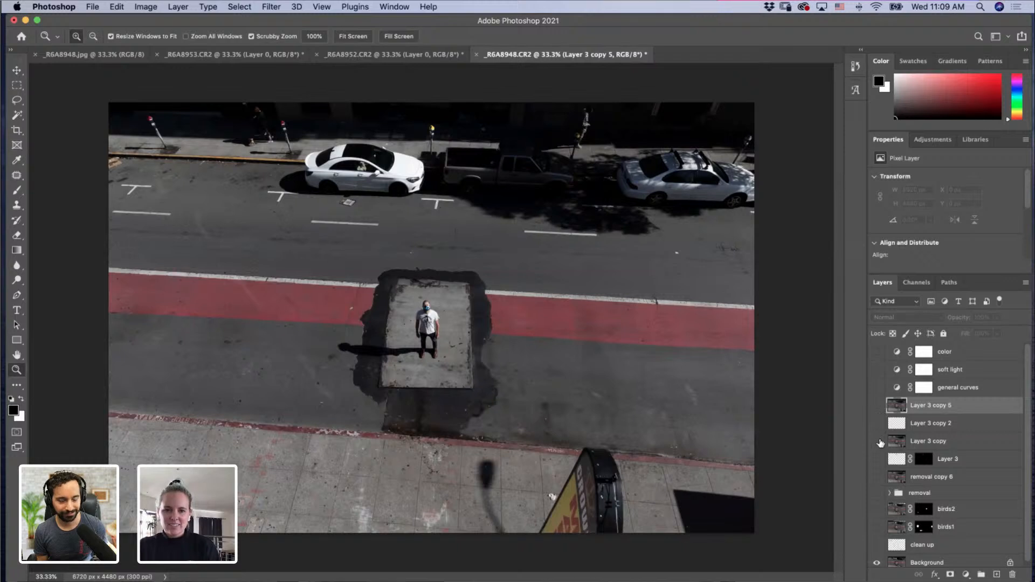
left_click_drag(880, 548, 869, 353)
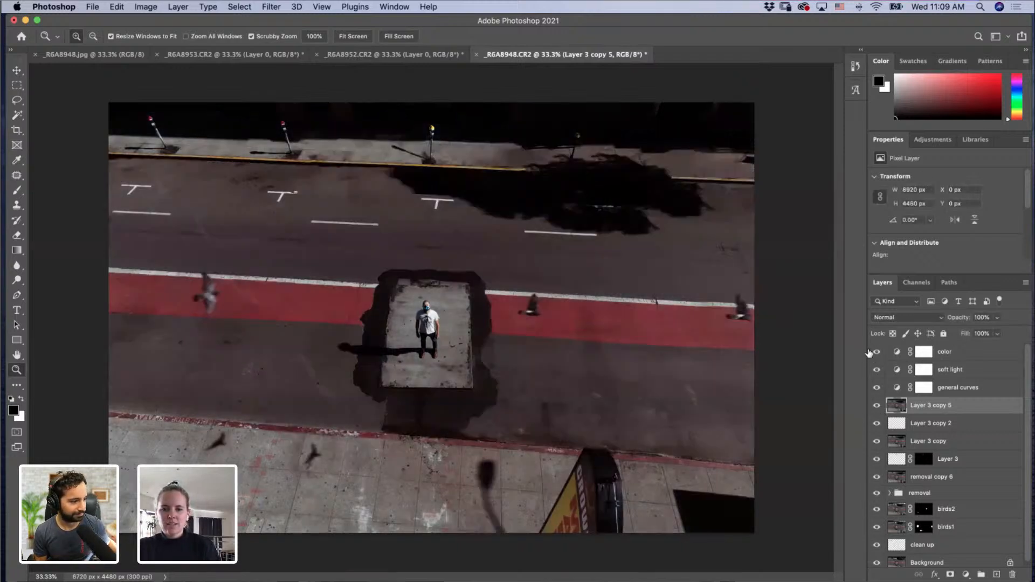
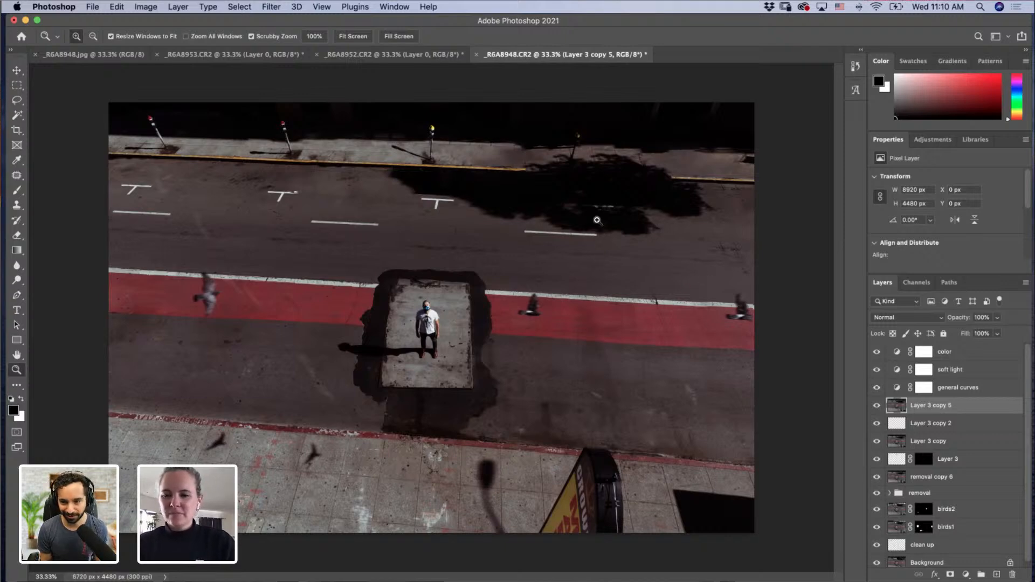
Step: Clone clean asphalt over the road just above the white lane line, between the crack and the outermost bird
left_click(689, 316)
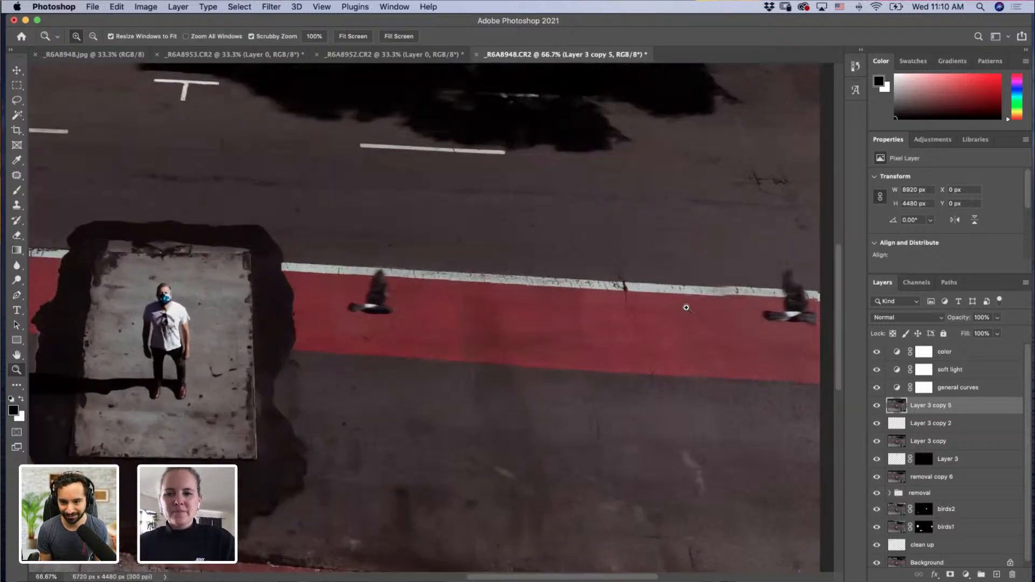
left_click(17, 205)
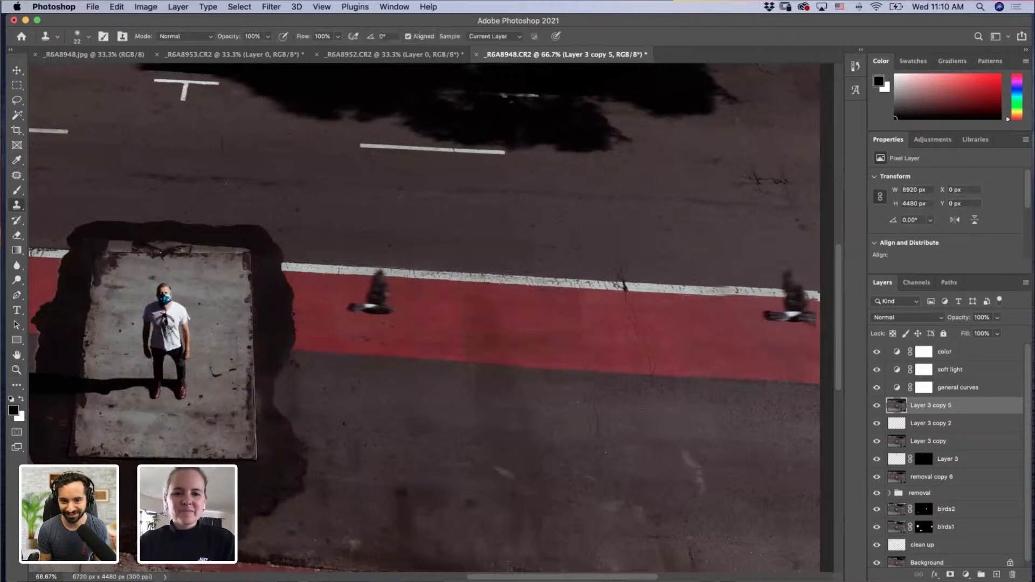
left_click_drag(654, 271, 684, 273)
left_click_drag(731, 214, 742, 215)
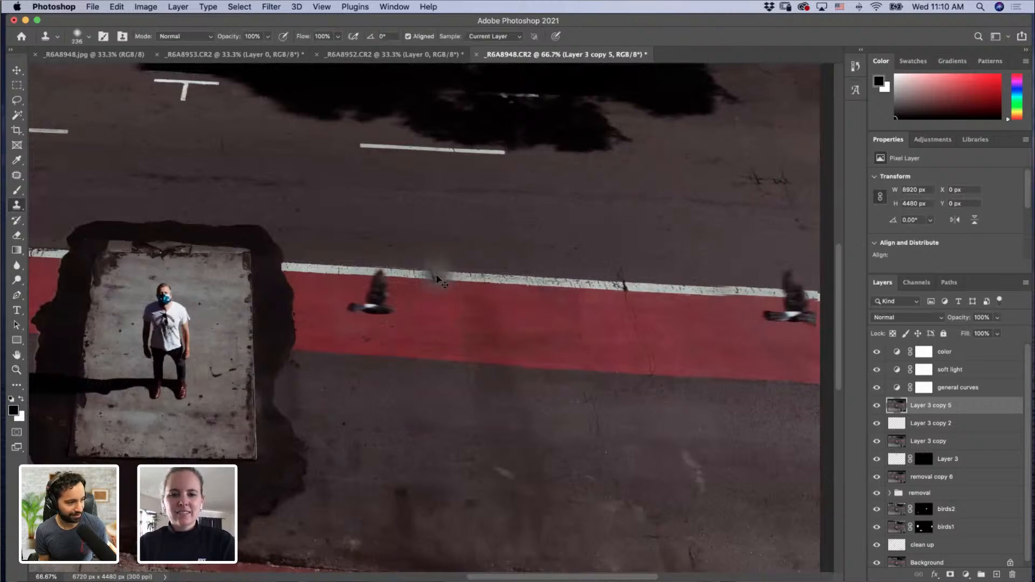
Step: Patch the blemished asphalt area midway between the second and third T-shaped parking markings
key("z")
key("super+minus")
key("super+minus")
key("super+minus")
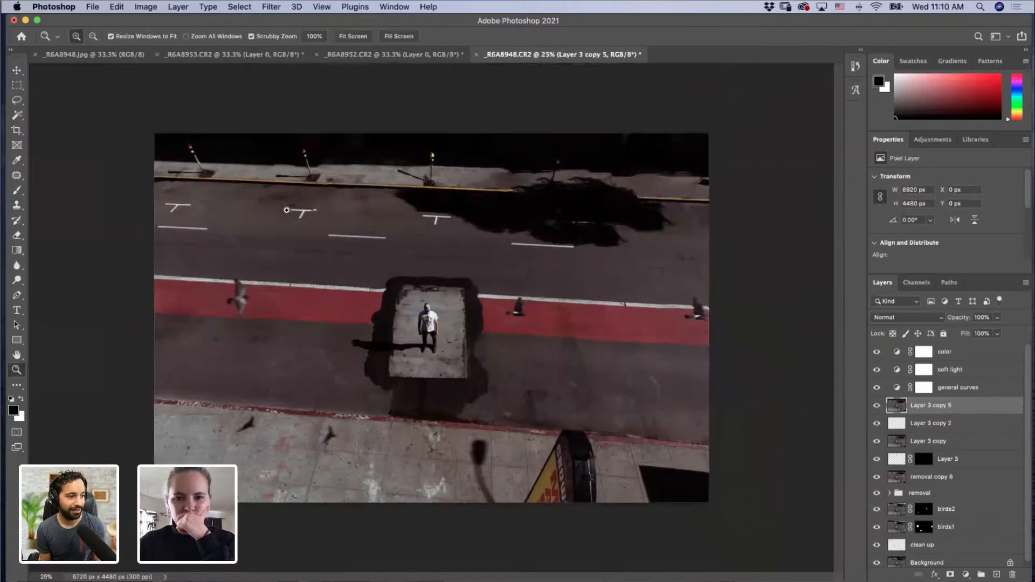
left_click(295, 219)
left_click(299, 198)
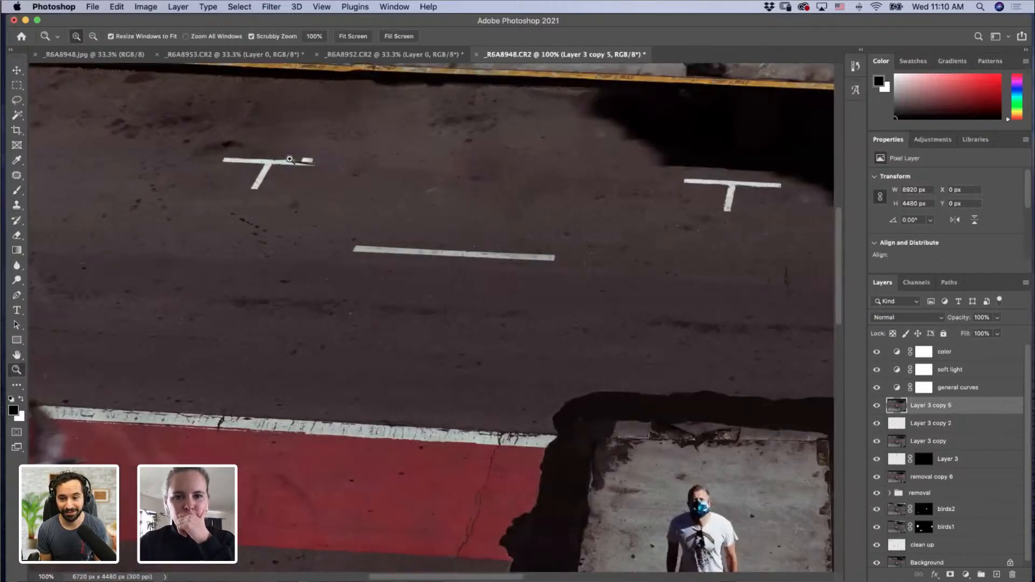
left_click(16, 176)
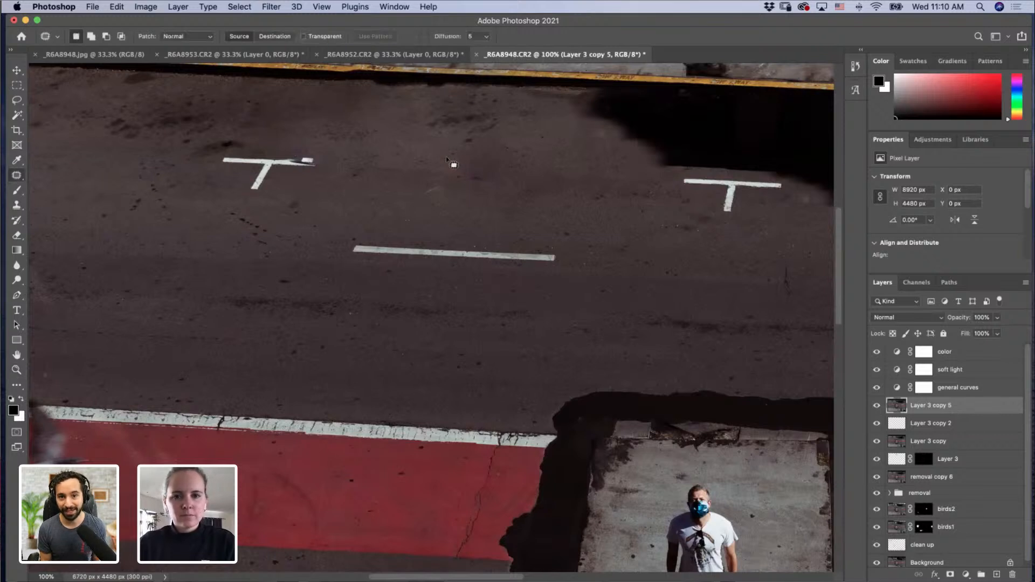
mouse_move(503, 175)
left_mouse_down()
mouse_move(462, 154)
mouse_move(503, 174)
left_mouse_up()
left_click_drag(480, 182, 479, 215)
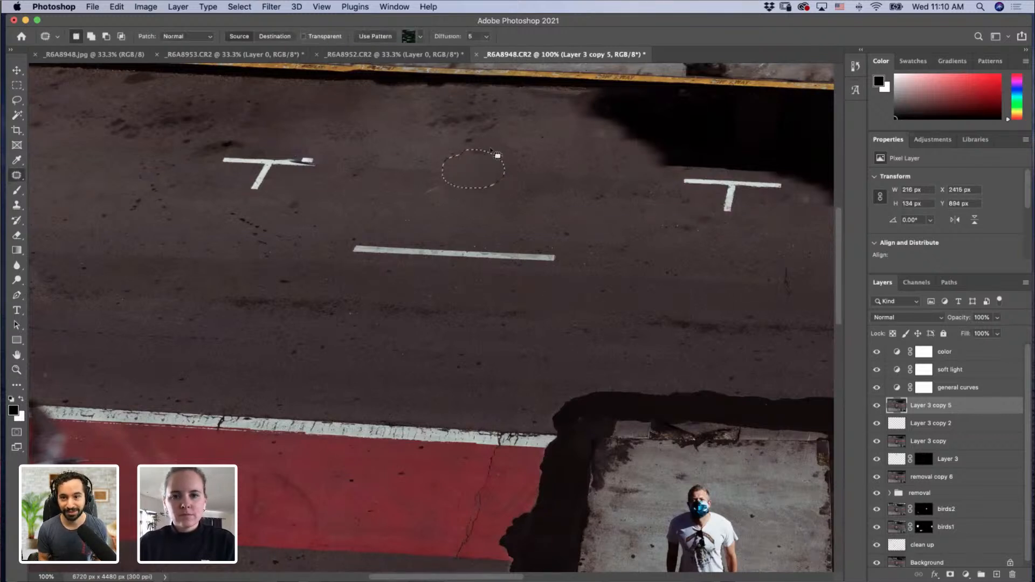
key("super+d")
Step: Patch the dark stain near the curb and the faint light scratch in the asphalt between the second and third T-shaped markings
mouse_move(464, 133)
left_mouse_down()
mouse_move(488, 142)
mouse_move(467, 138)
mouse_move(505, 172)
mouse_move(453, 146)
left_mouse_up()
key("super+d")
key("super+d")
mouse_move(435, 183)
left_mouse_down()
mouse_move(426, 199)
mouse_move(435, 183)
left_mouse_up()
left_click_drag(434, 193, 447, 219)
key("super+d")
Step: Patch out the small spot on the asphalt just above the white line where the large bird's wing crosses
scroll(418, 289, "left", 8)
scroll(418, 289, "down", 2)
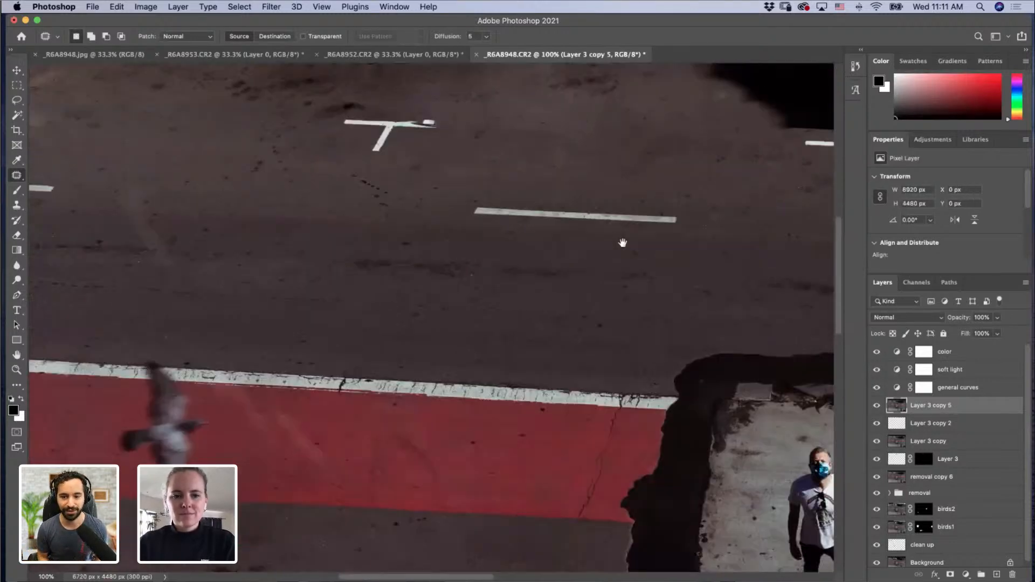
left_click_drag(244, 322, 245, 322)
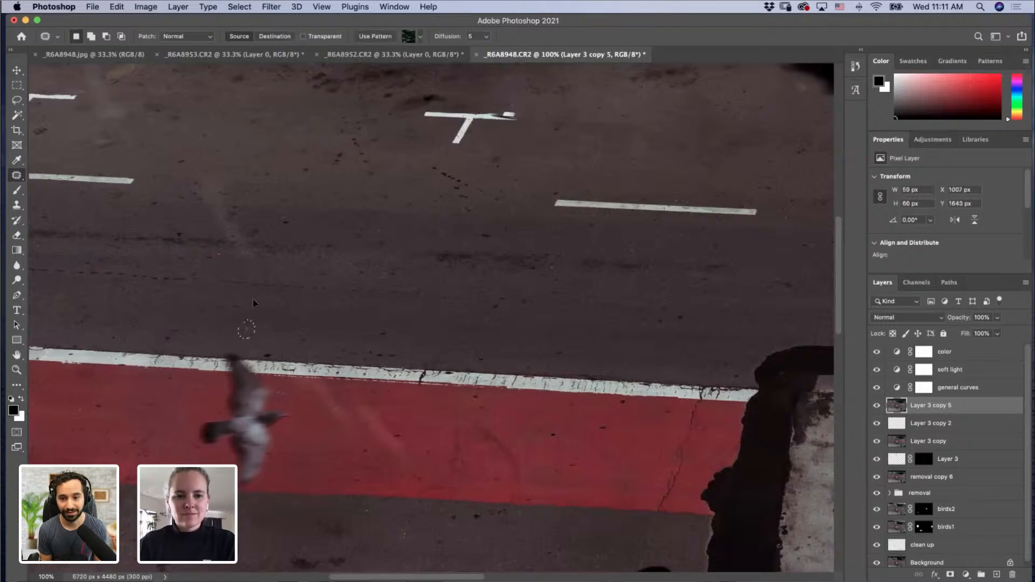
key("super+d")
Step: Try to clone the intact arm of the second T-shaped parking marking as a source for its broken arm
left_click_drag(304, 296, 359, 464)
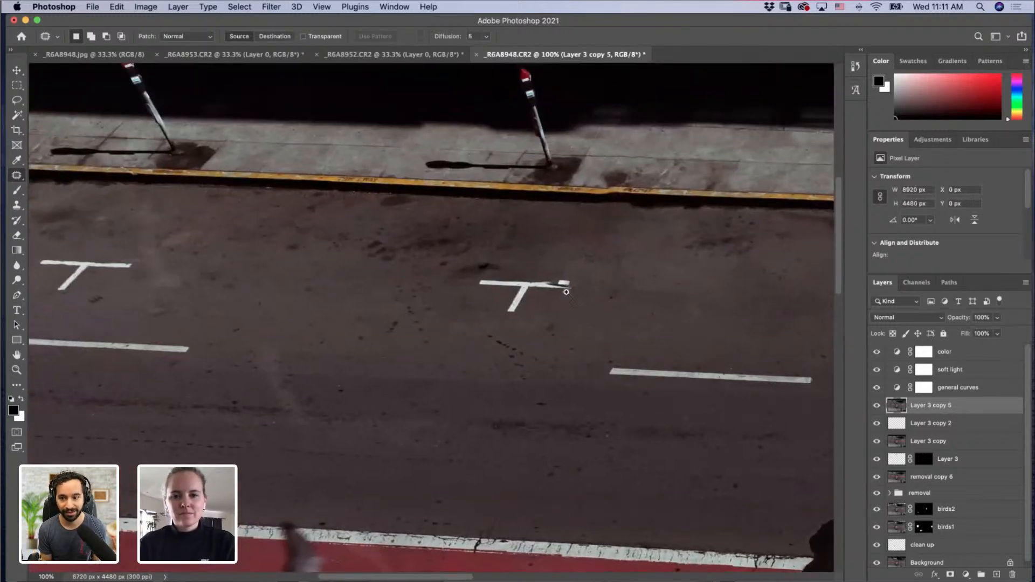
key("z")
left_click(565, 292)
left_click(566, 292)
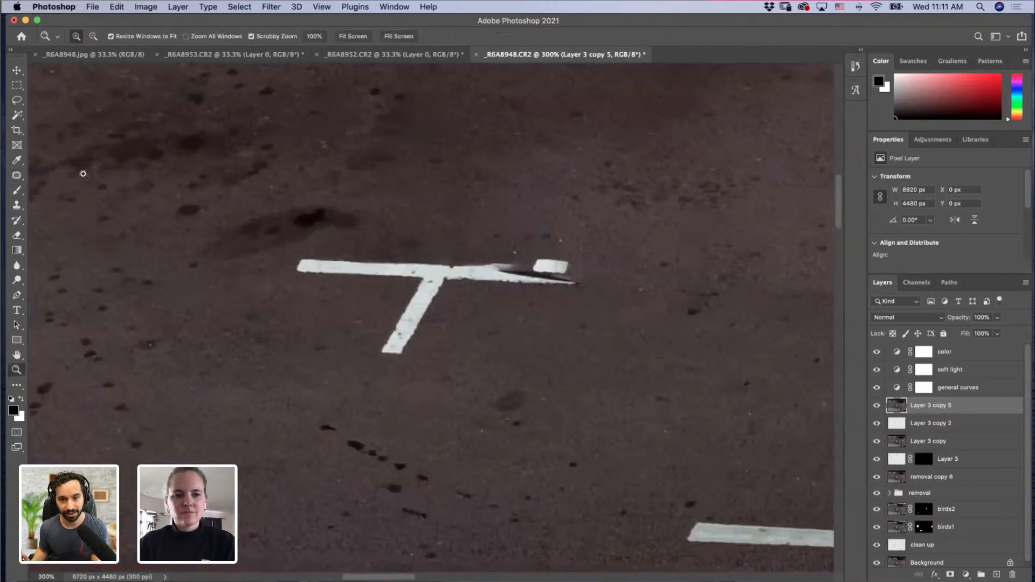
left_click(17, 205)
left_click_drag(346, 267, 226, 263)
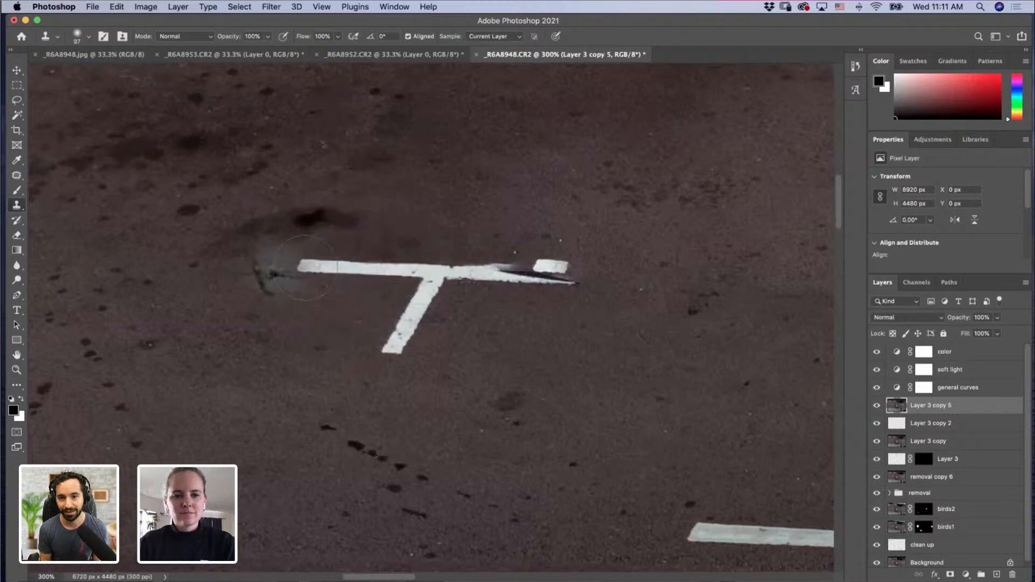
left_click(325, 267, "alt")
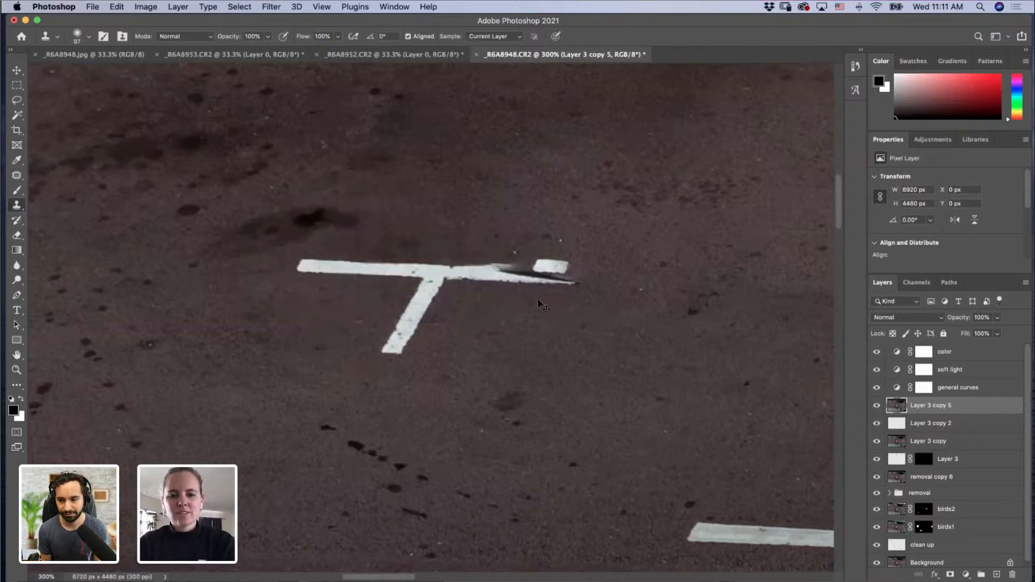
Step: Rebuild the broken arm of the second T-shaped parking marking by cloning the matching arm of the first T-shaped marking
key("z")
left_click(423, 346, "alt")
left_click(423, 347, "alt")
left_click_drag(386, 340, 476, 333)
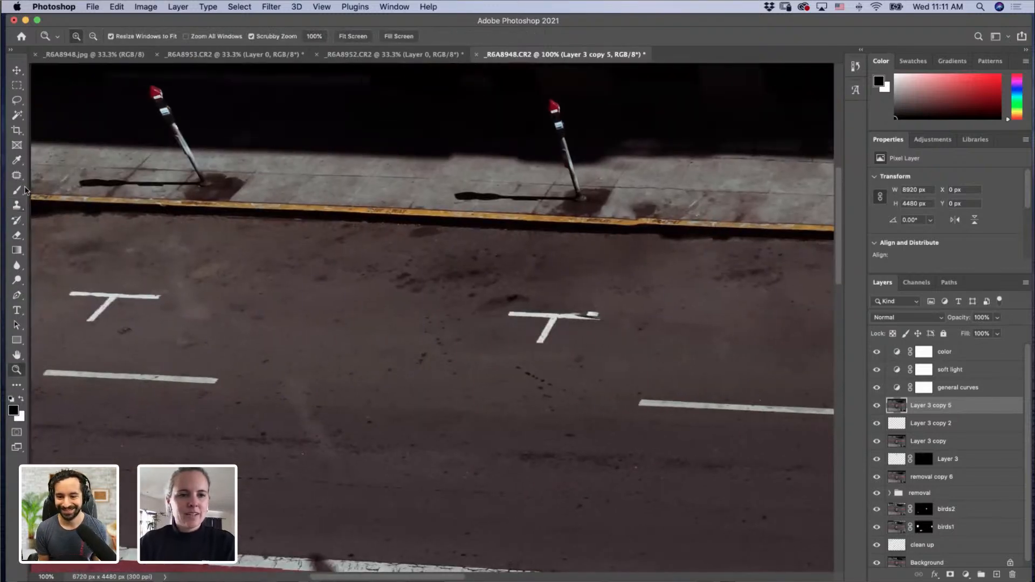
left_click(18, 206)
left_click_drag(187, 304, 215, 307)
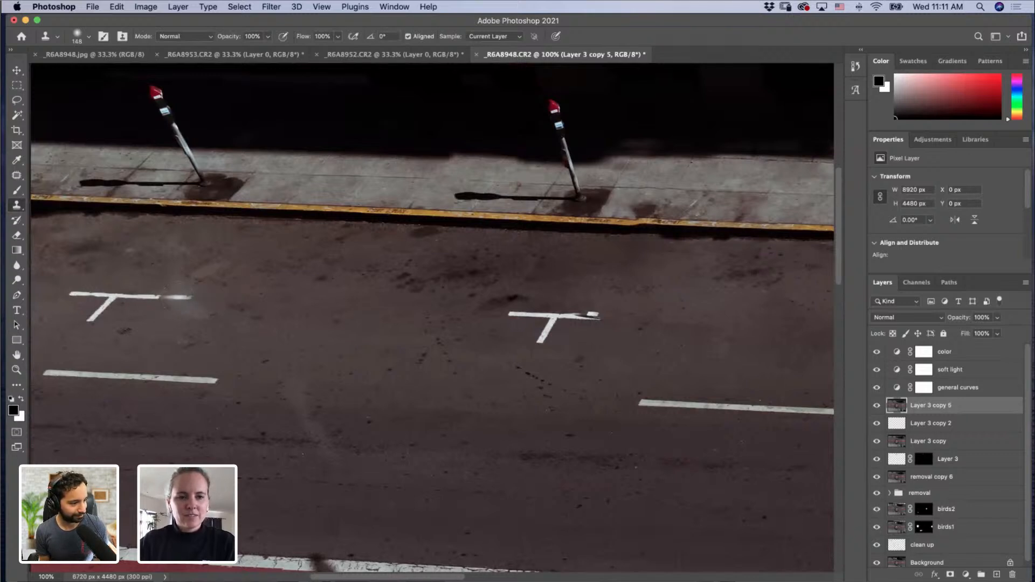
left_click_drag(162, 305, 179, 306)
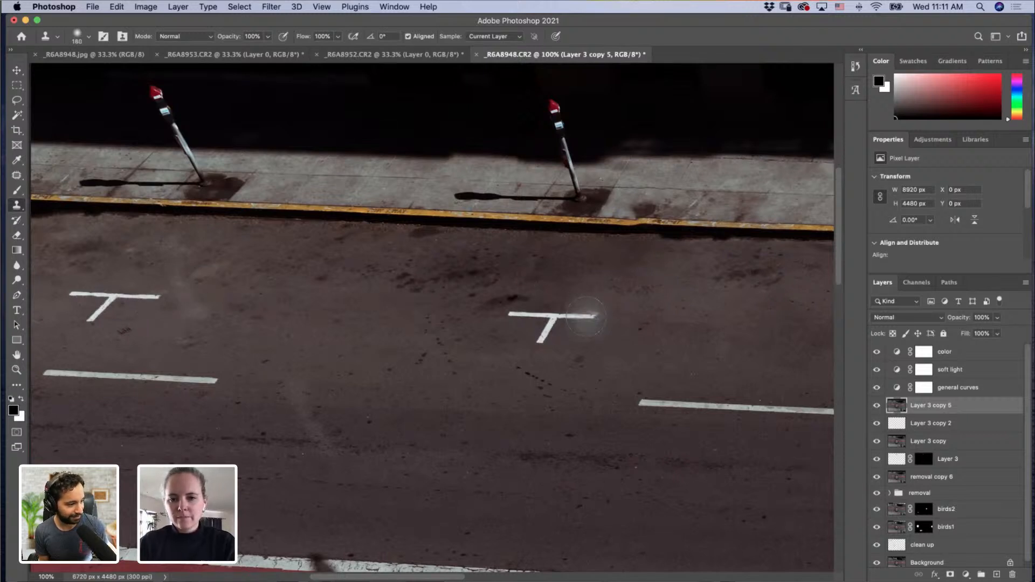
left_click(584, 317)
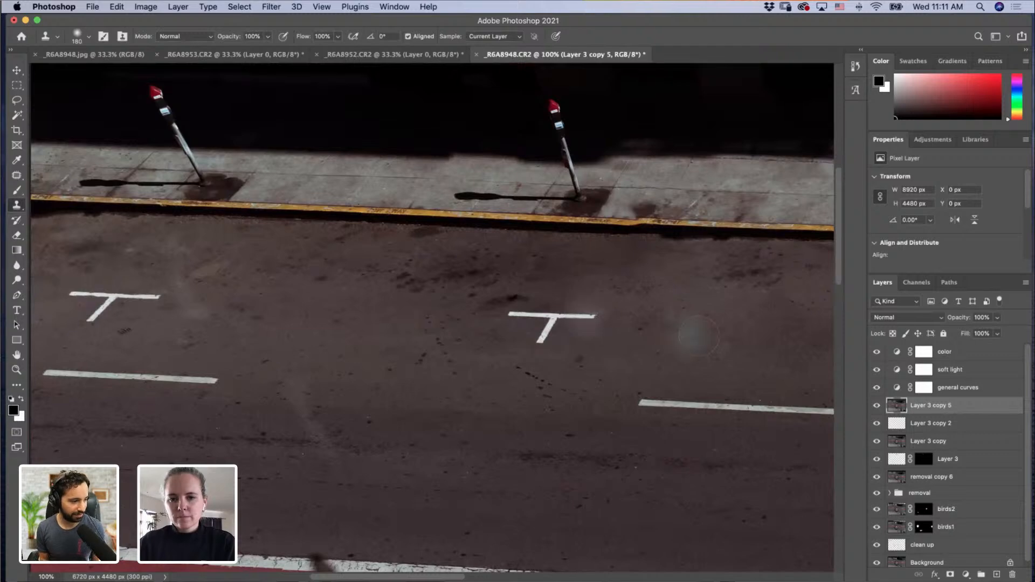
Step: Patch the discoloured asphalt below and above the repaired arm of the second T-shaped marking
key("z")
left_click(613, 392, "alt")
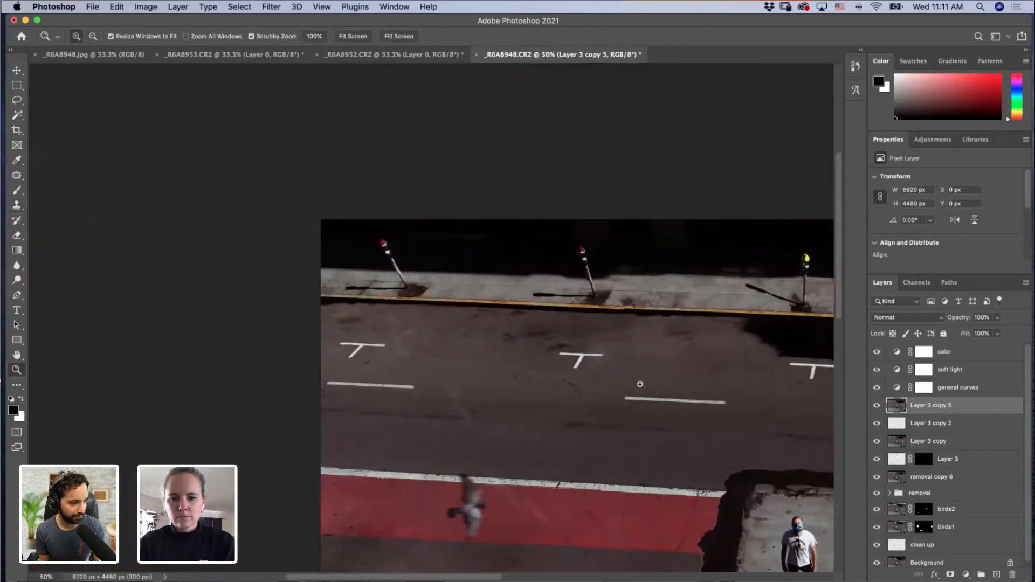
left_click_drag(602, 352, 677, 358)
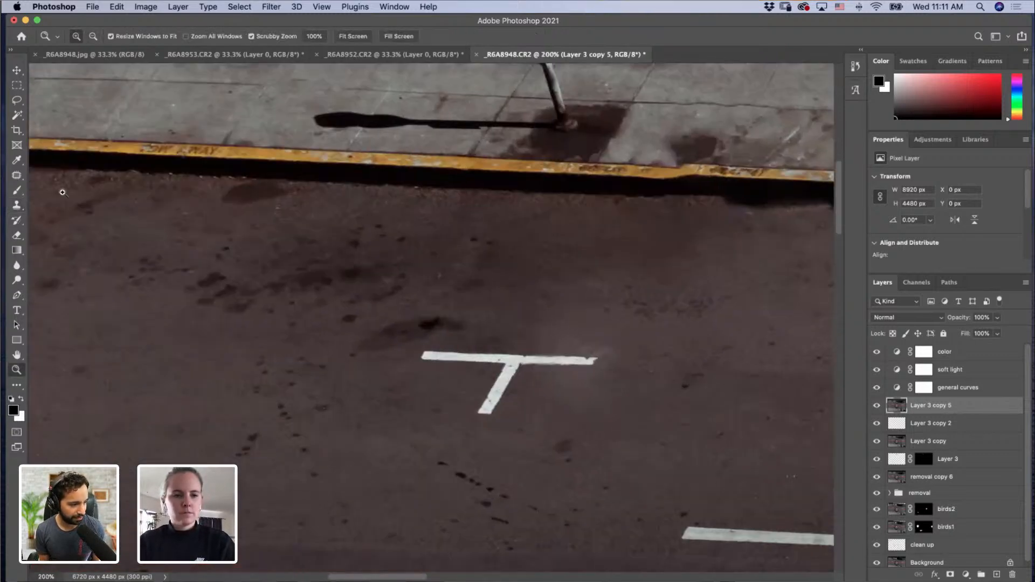
left_click(17, 176)
mouse_move(561, 378)
left_mouse_down()
mouse_move(548, 403)
mouse_move(574, 396)
mouse_move(560, 381)
mouse_move(636, 389)
left_mouse_up()
key("cmd+d")
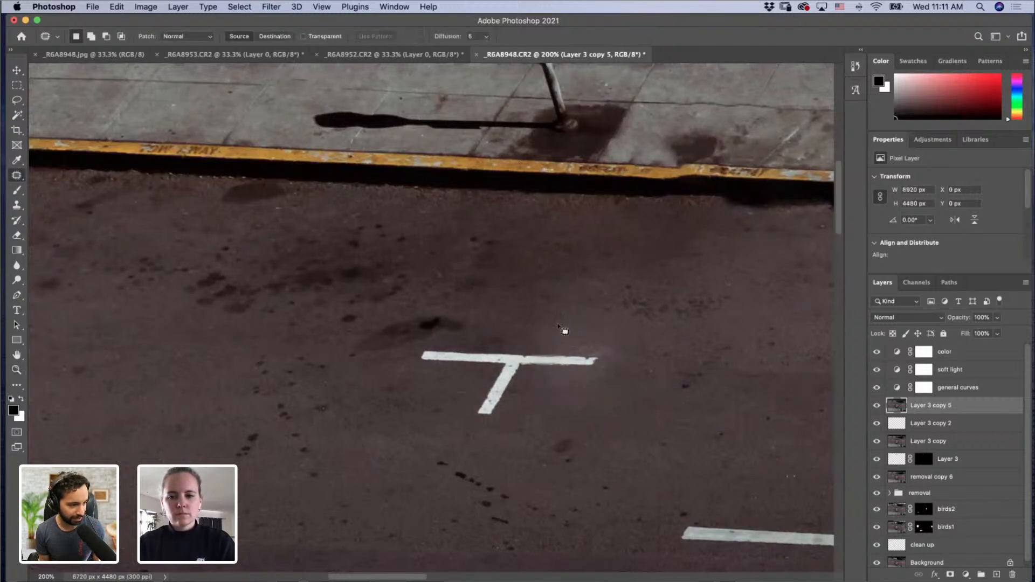
mouse_move(550, 322)
left_mouse_down()
mouse_move(586, 323)
mouse_move(552, 320)
mouse_move(563, 288)
left_mouse_up()
key("super+d")
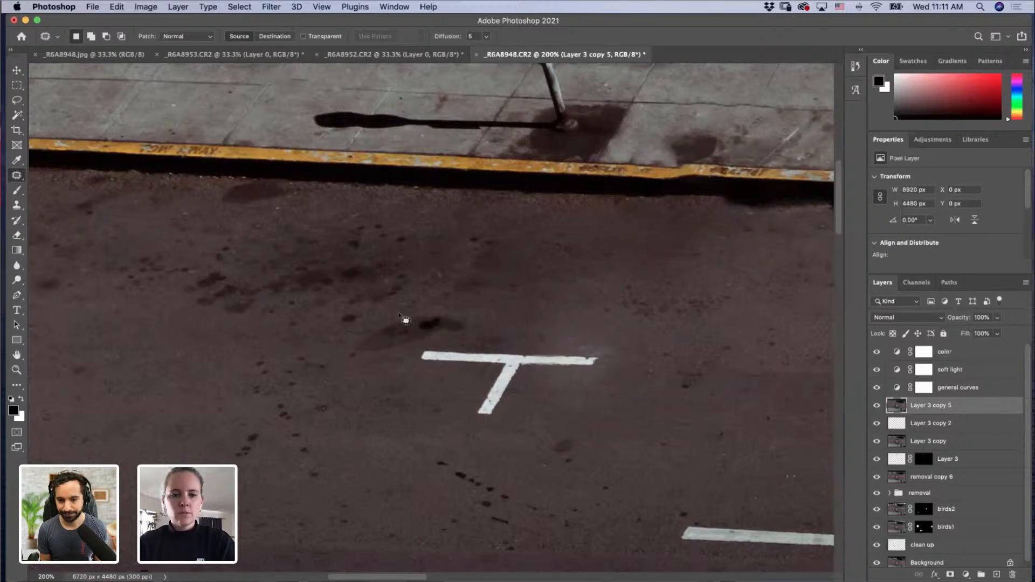
Step: Patch out the dark oil stain on the asphalt just above the second T-shaped marking
mouse_move(399, 315)
left_mouse_down()
mouse_move(364, 348)
mouse_move(394, 354)
mouse_move(470, 336)
mouse_move(462, 314)
mouse_move(413, 315)
mouse_move(426, 278)
left_mouse_up()
left_click(603, 215)
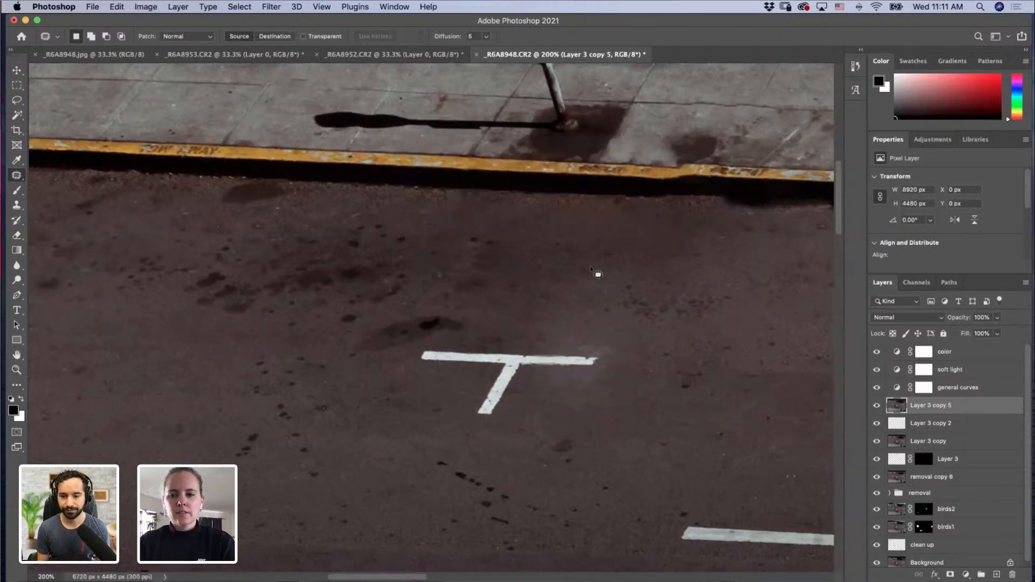
mouse_move(452, 310)
left_mouse_down()
mouse_move(451, 341)
mouse_move(454, 311)
mouse_move(513, 322)
mouse_move(428, 313)
mouse_move(454, 330)
mouse_move(439, 311)
mouse_move(472, 313)
mouse_move(369, 333)
mouse_move(406, 349)
mouse_move(411, 290)
left_mouse_up()
key("super+d")
key("super+d")
key("super+d")
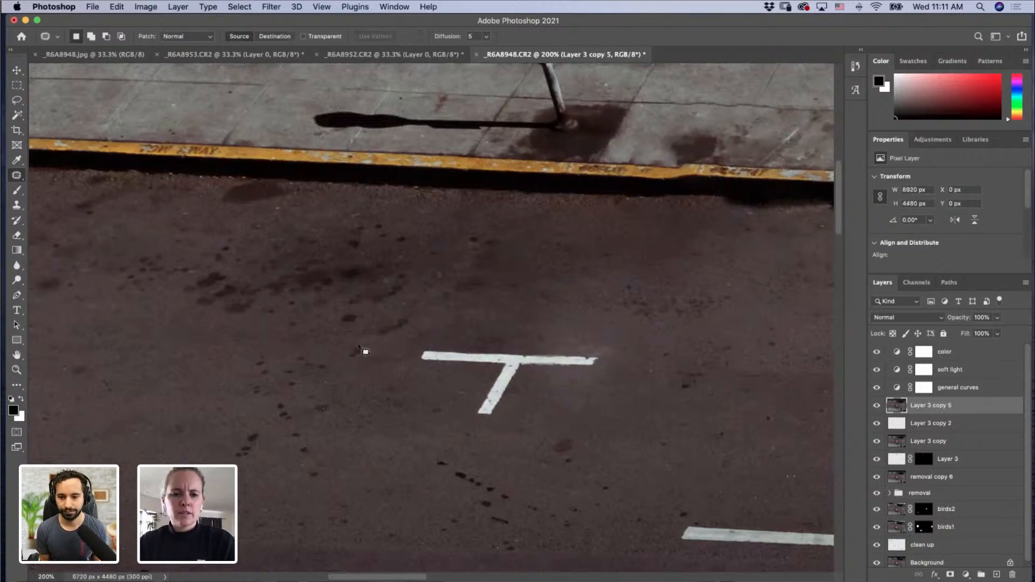
Step: Patch out the dark spots on the asphalt beside and below the second T-shaped marking
left_click_drag(366, 352, 414, 377)
key("super+d")
mouse_move(561, 431)
left_mouse_down()
mouse_move(555, 459)
mouse_move(578, 444)
mouse_move(564, 432)
left_mouse_up()
left_click_drag(564, 445, 614, 416)
key("super+d")
Step: Patch out the two dark spots in the upper and middle part of the red lane's left end
key("z")
left_click(595, 413, "alt")
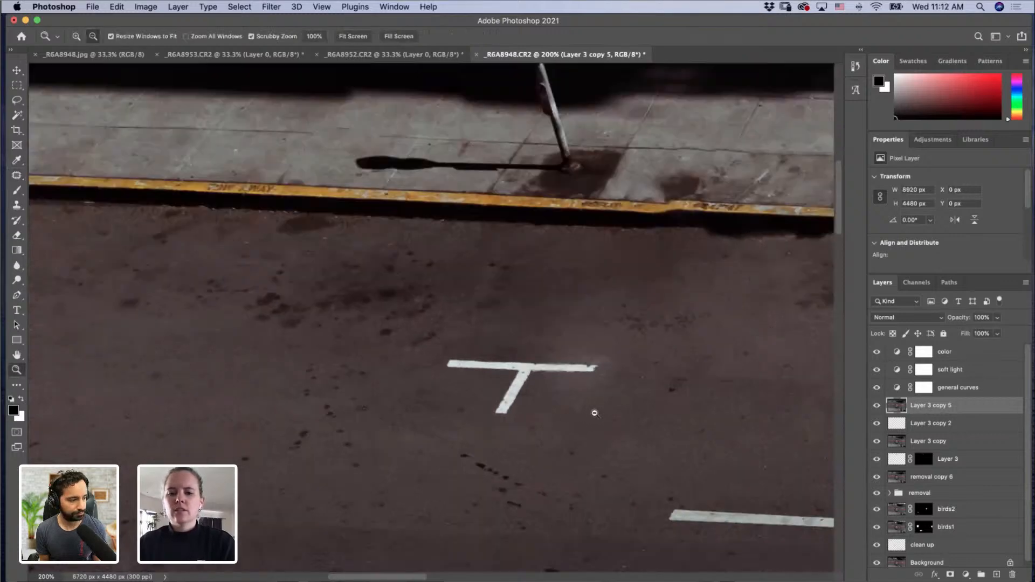
left_click(595, 415, "alt")
left_click(593, 419, "alt")
left_click(591, 432, "alt")
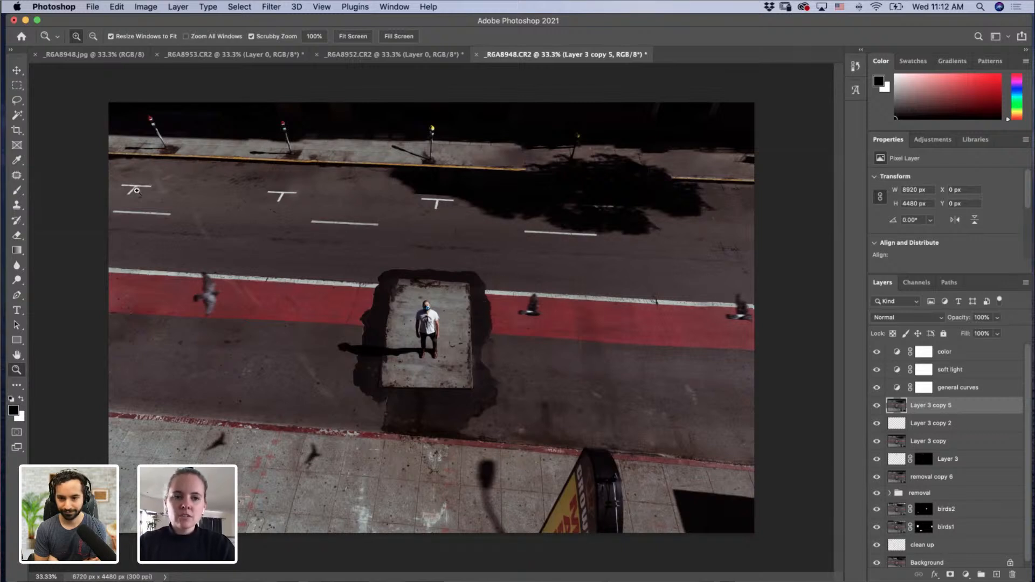
left_click(118, 294)
left_click(118, 294)
left_click(118, 294)
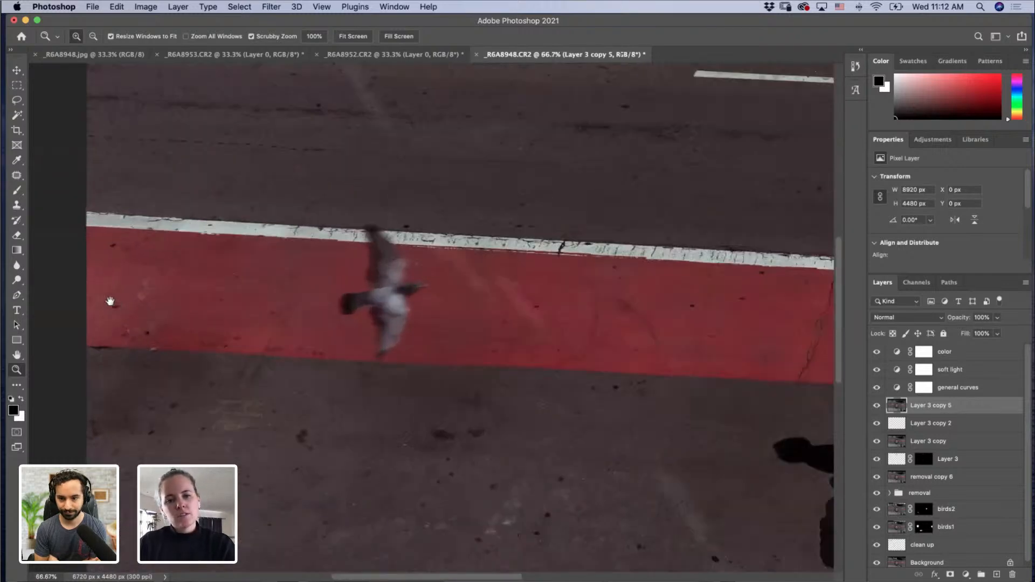
left_click_drag(224, 283, 327, 271)
left_click(203, 259)
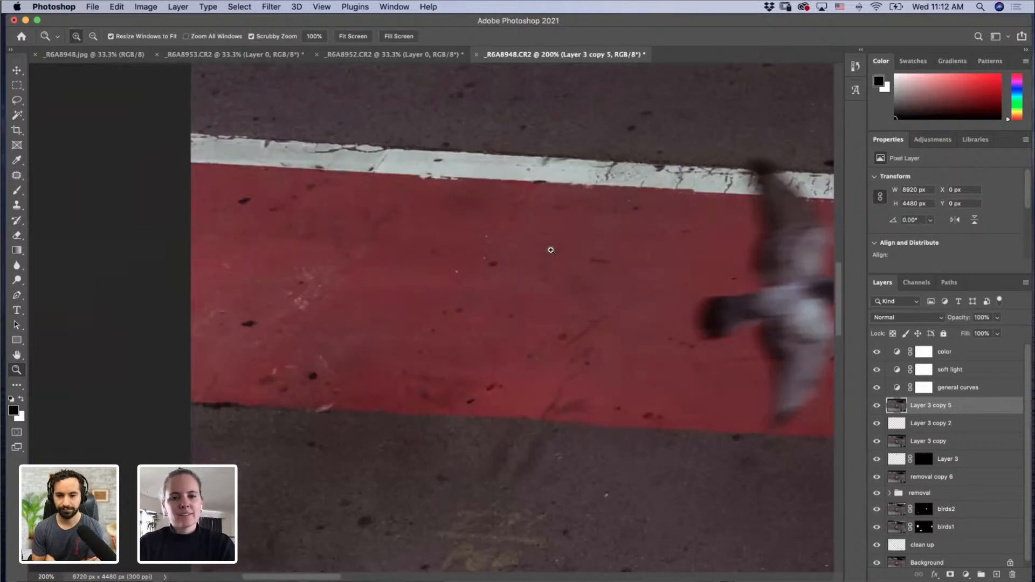
key("j")
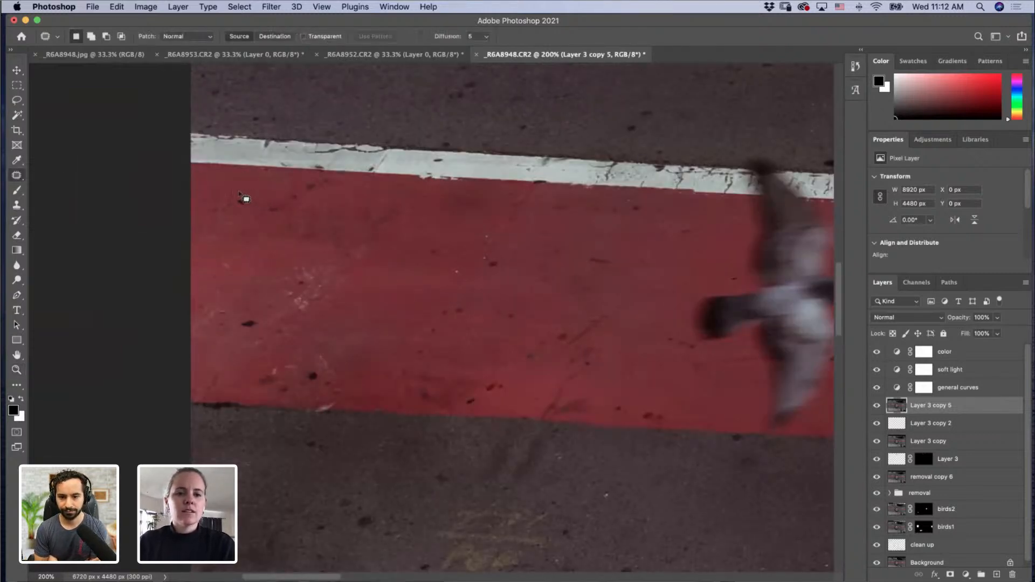
mouse_move(247, 212)
left_mouse_down()
mouse_move(250, 188)
mouse_move(253, 203)
left_mouse_up()
left_click_drag(248, 202, 257, 239)
mouse_move(252, 309)
left_mouse_down()
mouse_move(249, 335)
mouse_move(249, 309)
left_mouse_up()
left_click_drag(252, 317, 260, 304)
key("super+d")
Step: Patch out the dark spots near the lower edge of the red lane's left end and the speck beside the diagonal scuff
left_click_drag(262, 370, 312, 387)
key("super+d")
left_click_drag(319, 369, 345, 351)
key("super+d")
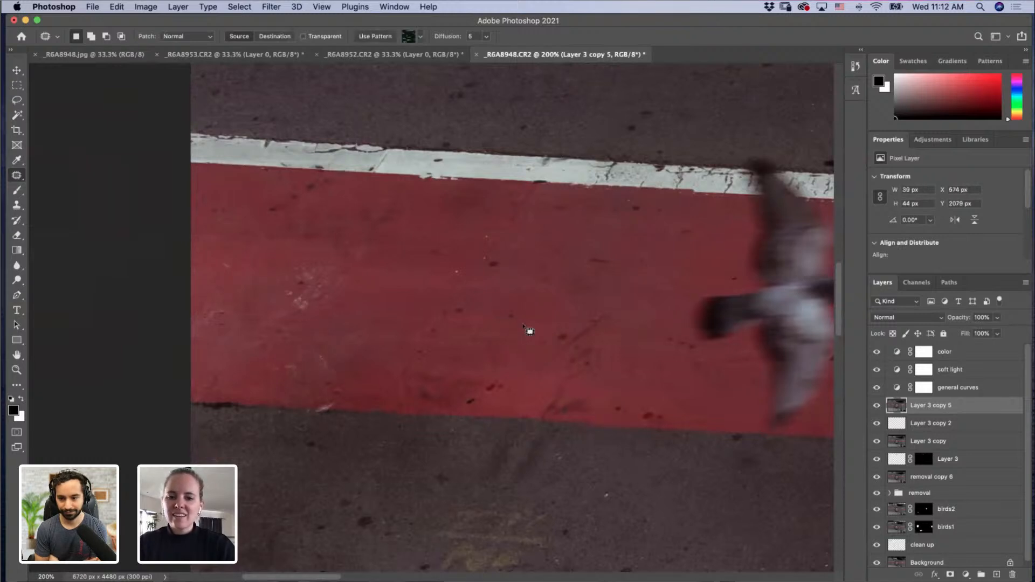
mouse_move(562, 348)
left_mouse_down()
mouse_move(563, 327)
mouse_move(567, 343)
left_mouse_up()
left_click_drag(561, 333, 556, 308)
key("super+d")
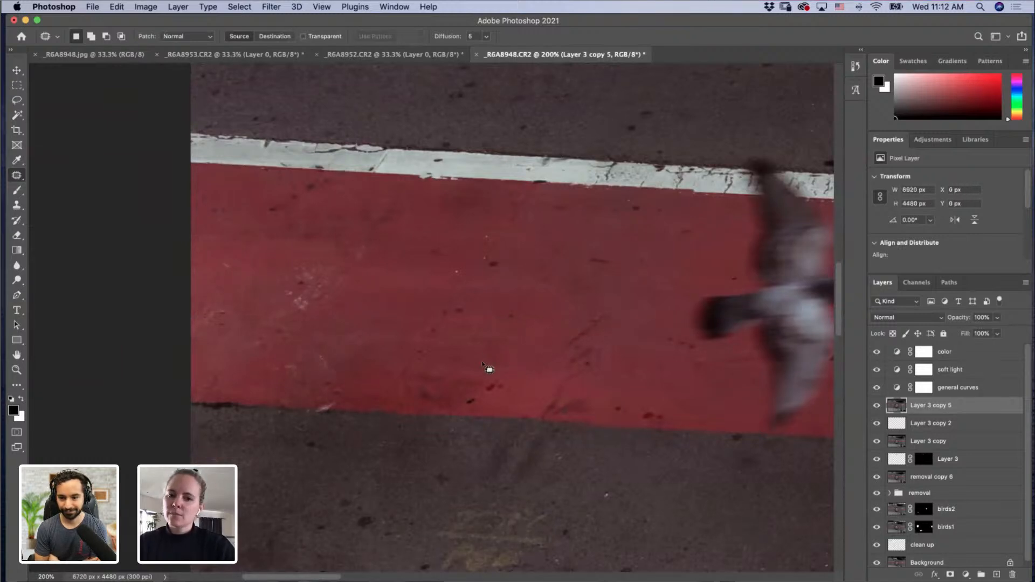
Step: Patch out the dark marks near the lane's lower edge and the short dark streak between them and the left bird
left_click_drag(491, 383, 493, 385)
mouse_move(490, 386)
left_mouse_down()
mouse_move(470, 412)
mouse_move(502, 362)
left_mouse_up()
key("super+d")
key("super+d")
mouse_move(611, 260)
left_mouse_down()
mouse_move(620, 261)
mouse_move(608, 296)
left_mouse_up()
key("super+d")
Step: Patch out the dark spots on the red lane below and left of the left bird, down to the lane's lower edge
left_click_drag(680, 355, 672, 330)
left_click_drag(681, 340, 669, 373)
key("super+d")
mouse_move(646, 408)
left_mouse_down()
mouse_move(671, 406)
mouse_move(650, 407)
left_mouse_up()
left_click_drag(655, 416, 659, 384)
key("super+d")
mouse_move(609, 405)
left_mouse_down()
mouse_move(632, 417)
mouse_move(631, 387)
left_mouse_up()
key("super+d")
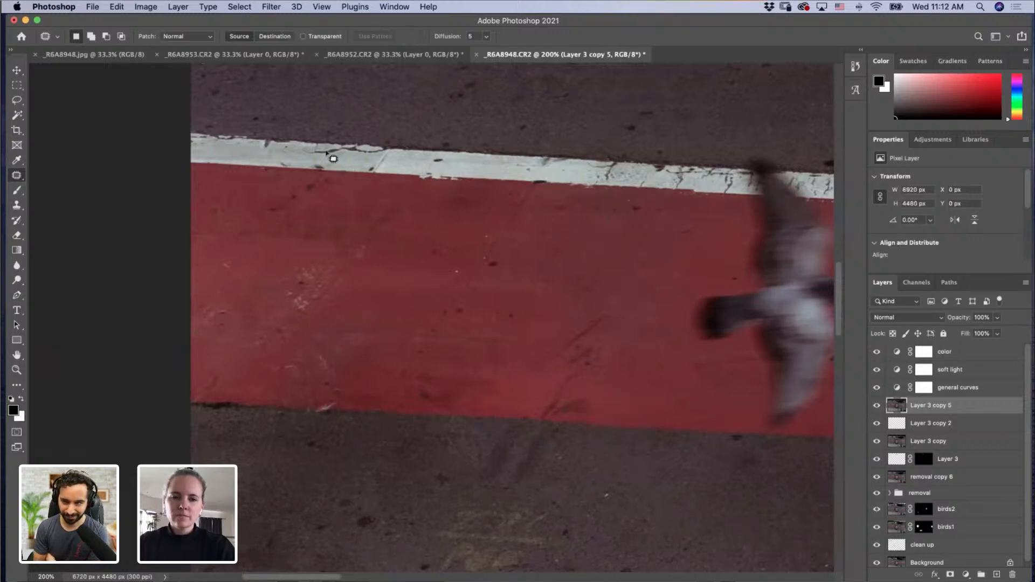
Step: Patch the uneven red paint just below the white line at the lane's left end
left_click_drag(223, 200, 230, 189)
mouse_move(224, 207)
left_mouse_down()
mouse_move(238, 246)
mouse_move(225, 277)
mouse_move(231, 255)
left_mouse_up()
key("super+d")
left_click_drag(229, 264, 229, 223)
key("super+d")
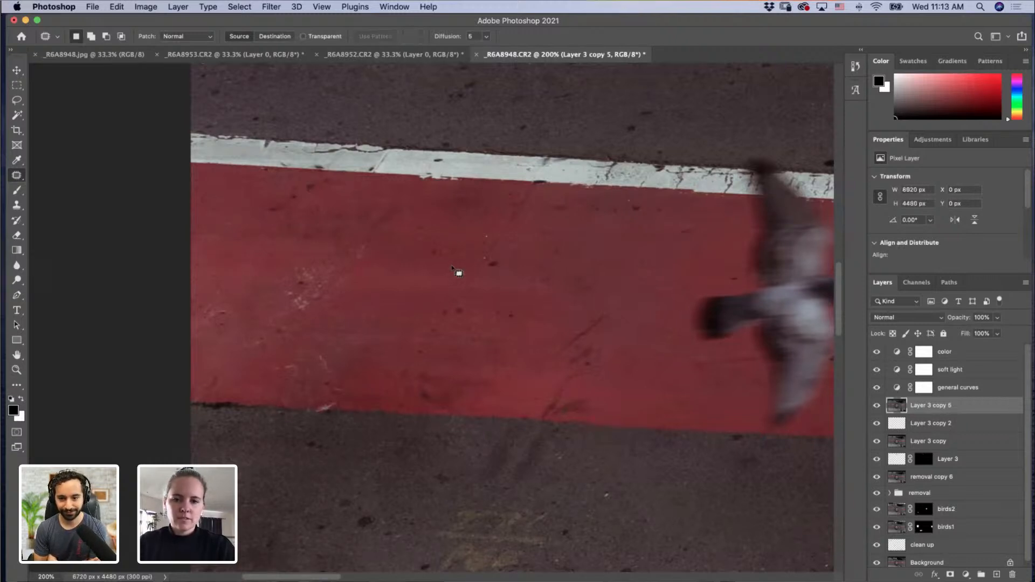
Step: Patch out the tiny light and dark specks in the middle of the red lane, left of the bird
mouse_move(455, 268)
left_mouse_down()
mouse_move(470, 255)
mouse_move(480, 264)
mouse_move(483, 249)
mouse_move(468, 272)
left_mouse_up()
key("super+d")
key("super+d")
left_click_drag(481, 236, 487, 226)
mouse_move(478, 245)
left_mouse_down()
mouse_move(460, 254)
mouse_move(485, 274)
mouse_move(499, 257)
left_mouse_up()
key("super+d")
left_click_drag(493, 265, 497, 290)
key("super+d")
Step: Patch the light scuffs and faint marks on the left part of the red lane
left_click_drag(326, 376, 328, 374)
left_click_drag(328, 381, 362, 356)
key("super+d")
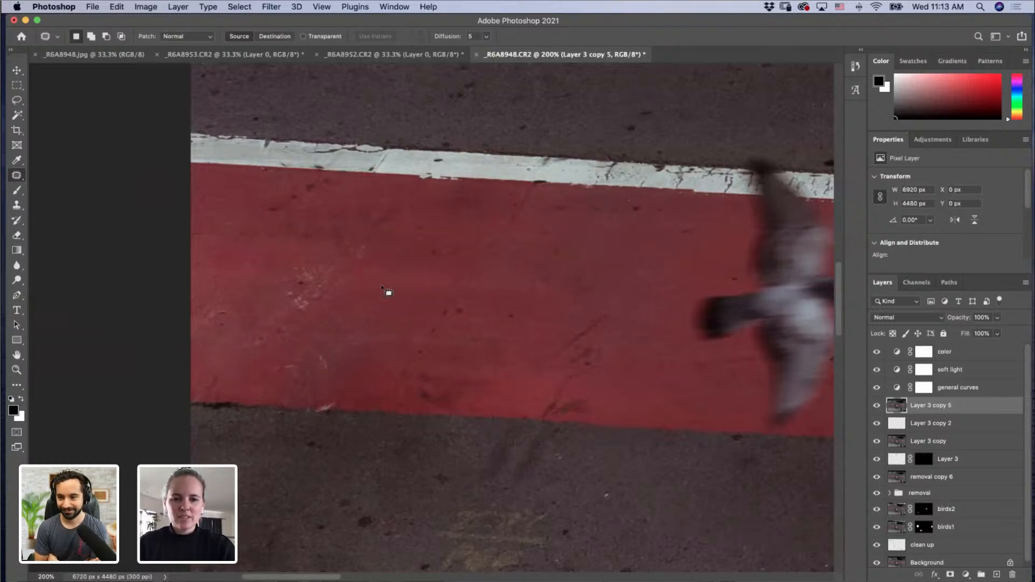
mouse_move(613, 347)
left_mouse_down()
mouse_move(413, 254)
mouse_move(358, 270)
mouse_move(393, 261)
mouse_move(423, 219)
mouse_move(377, 223)
mouse_move(378, 263)
mouse_move(405, 271)
mouse_move(394, 244)
mouse_move(397, 282)
mouse_move(374, 300)
mouse_move(395, 273)
mouse_move(391, 253)
left_mouse_up()
key("super+d")
key("super+d")
mouse_move(353, 293)
left_mouse_down()
mouse_move(376, 294)
mouse_move(357, 285)
left_mouse_up()
left_click_drag(362, 291, 368, 249)
key("super+d")
Step: Patch out the small dark spot on the red lane beside the pale streak right of the left bird
scroll(561, 185, "right", 10)
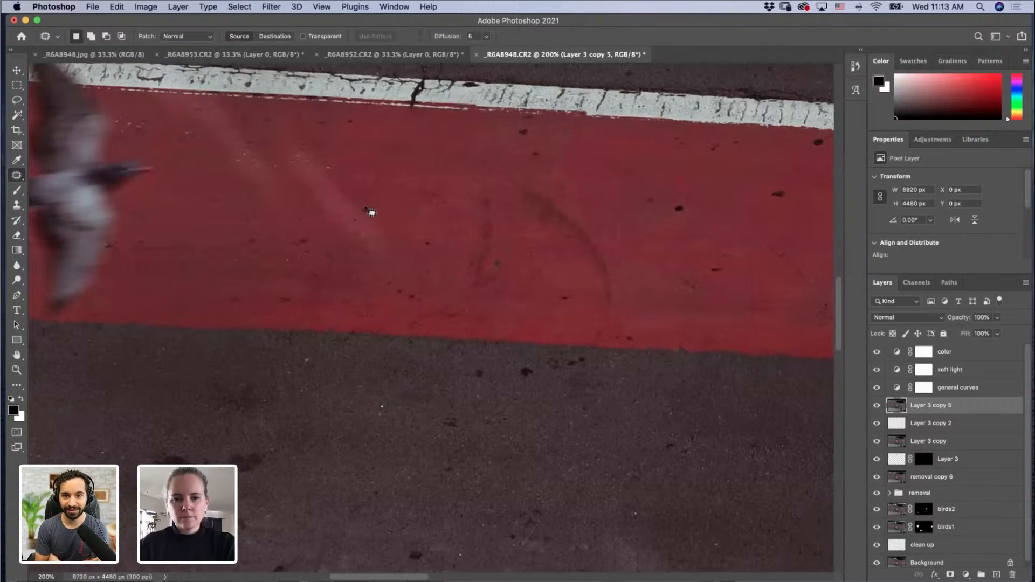
mouse_move(378, 203)
left_mouse_down()
mouse_move(367, 219)
mouse_move(397, 213)
left_mouse_up()
key("super+d")
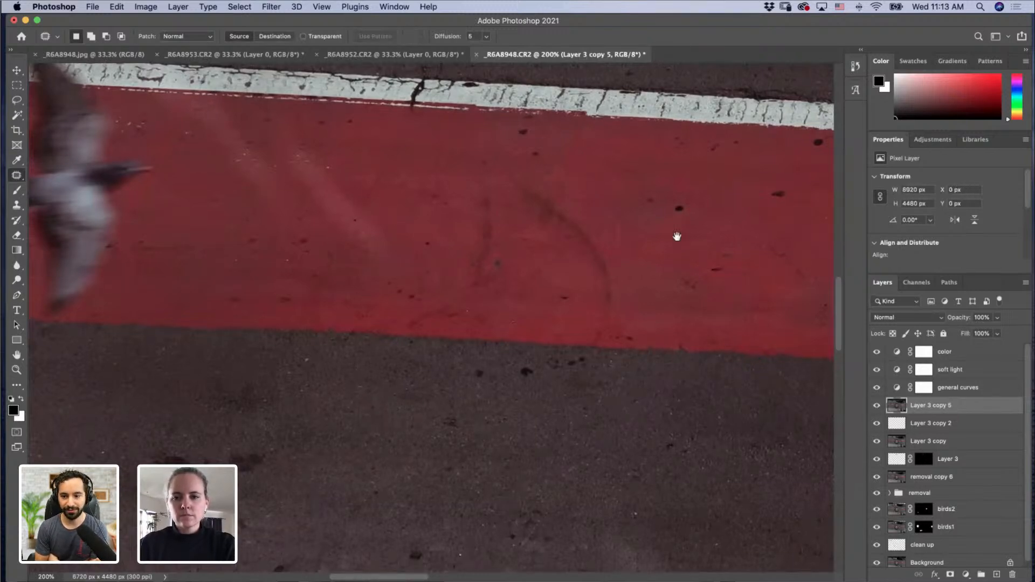
Step: Examine the retouched red lane and road markings up close and across the whole image
left_click_drag(470, 279, 142, 355)
left_click_drag(553, 279, 500, 386)
left_click_drag(598, 279, 450, 432)
left_click_drag(591, 316, 368, 374)
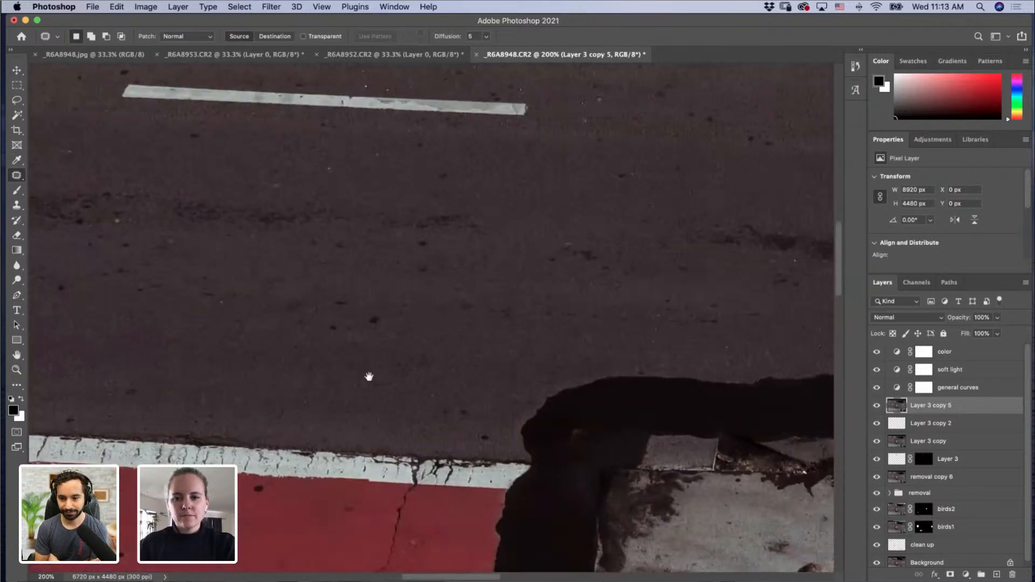
key("z")
left_click(378, 382, "alt")
left_click(377, 380, "alt")
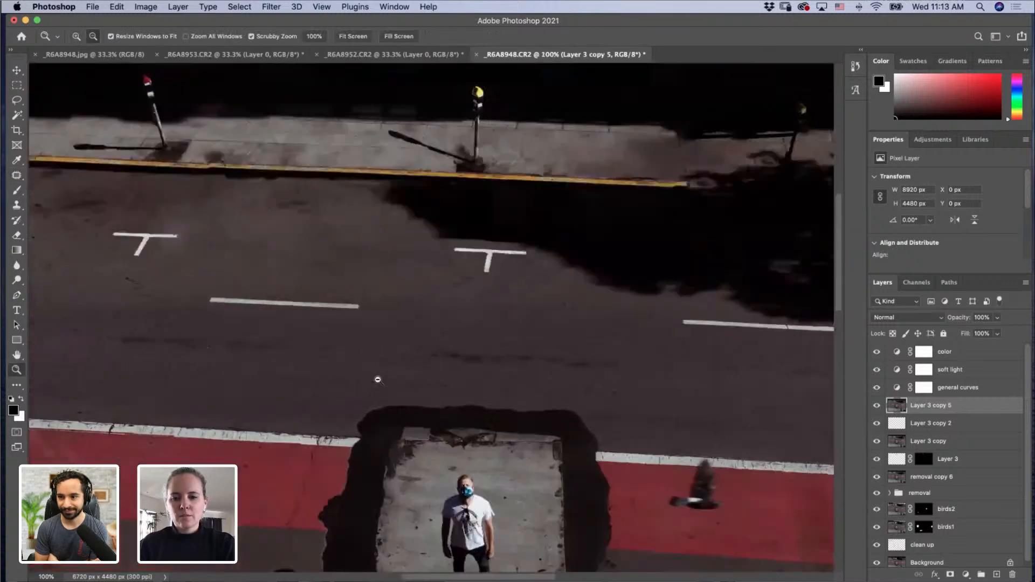
left_click(372, 384, "alt")
left_click(369, 386, "alt")
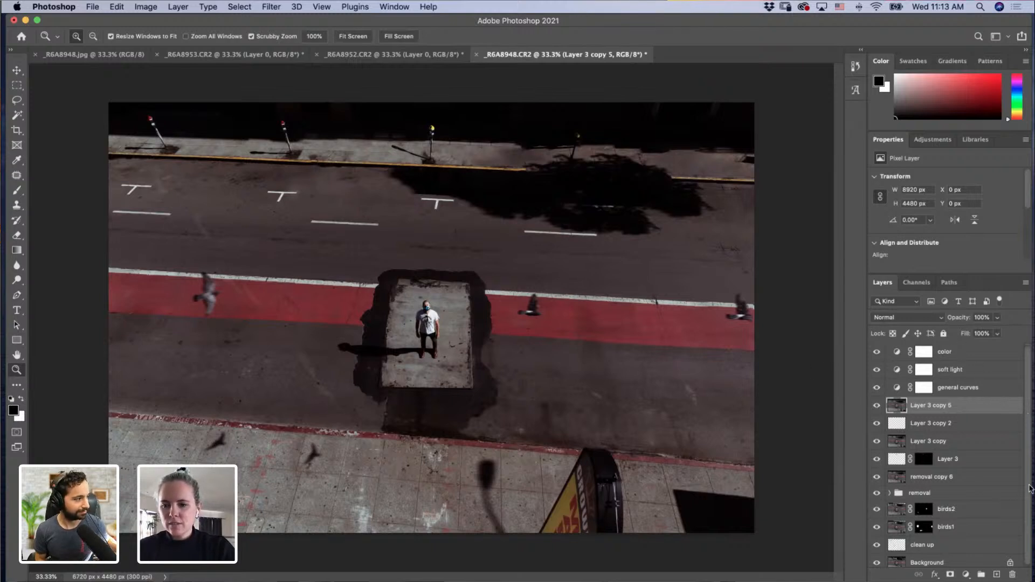
Step: Merge copies of the layers from Layer 3 copy 5 down to Background into a new layer named burn
scroll(1028, 496, "down", 1)
left_click(943, 560, "shift")
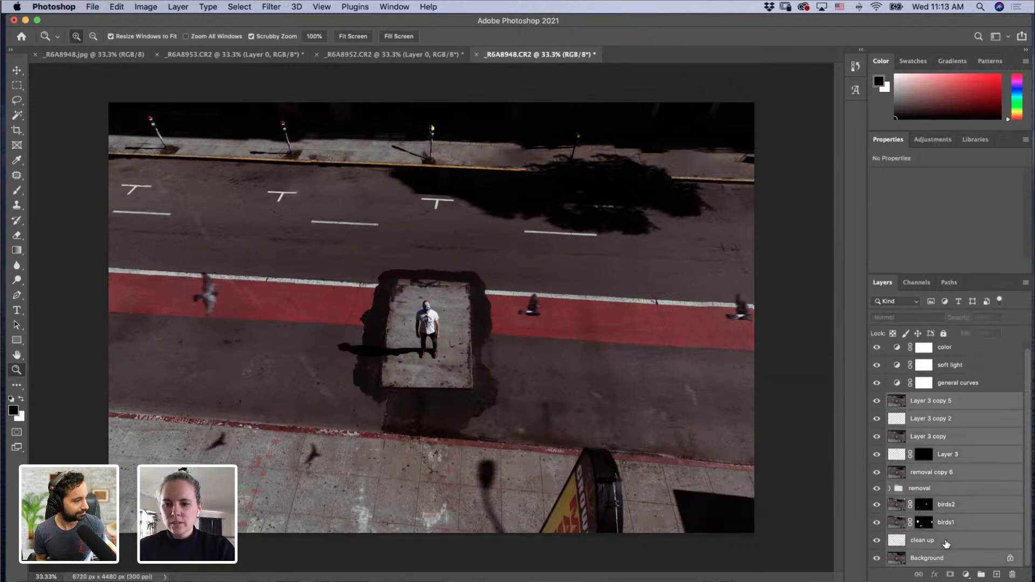
key("super+alt+shift+e")
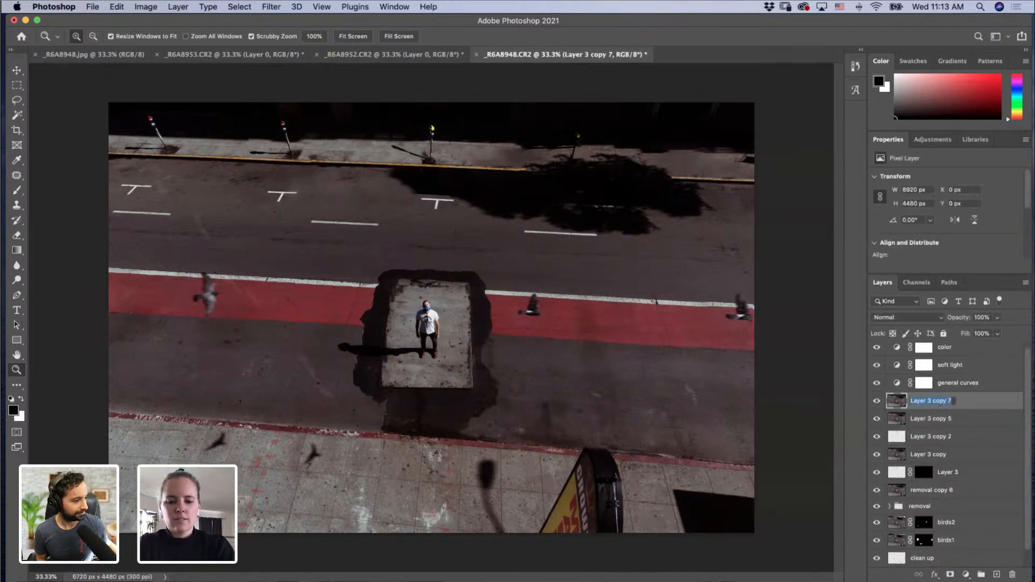
type("burn")
key("Return")
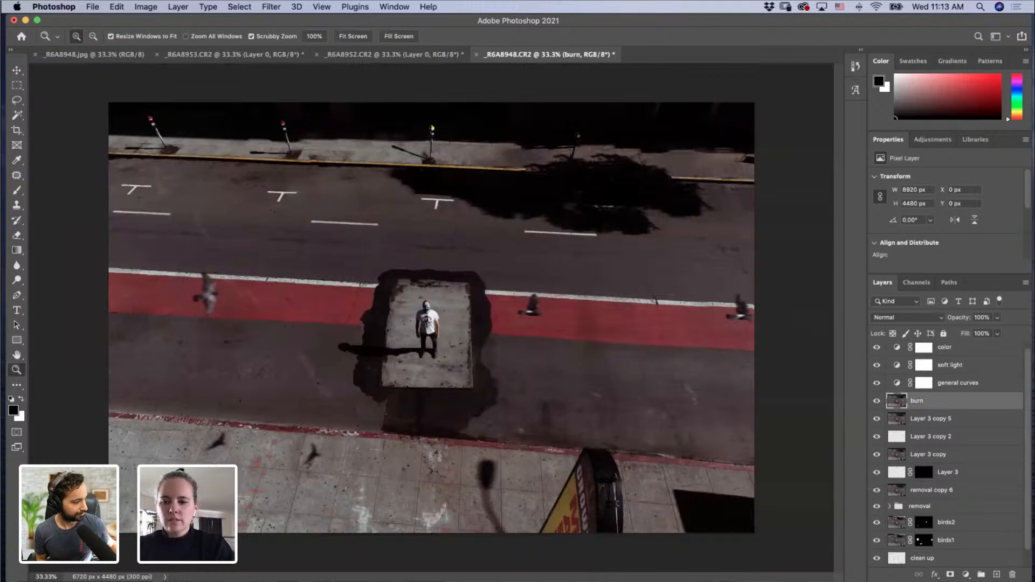
Step: Move the layers from Layer 3 copy 5 down to removal copy 6 into the removal group, and compare the image with the group hidden and shown
left_click(937, 422)
left_click(940, 435)
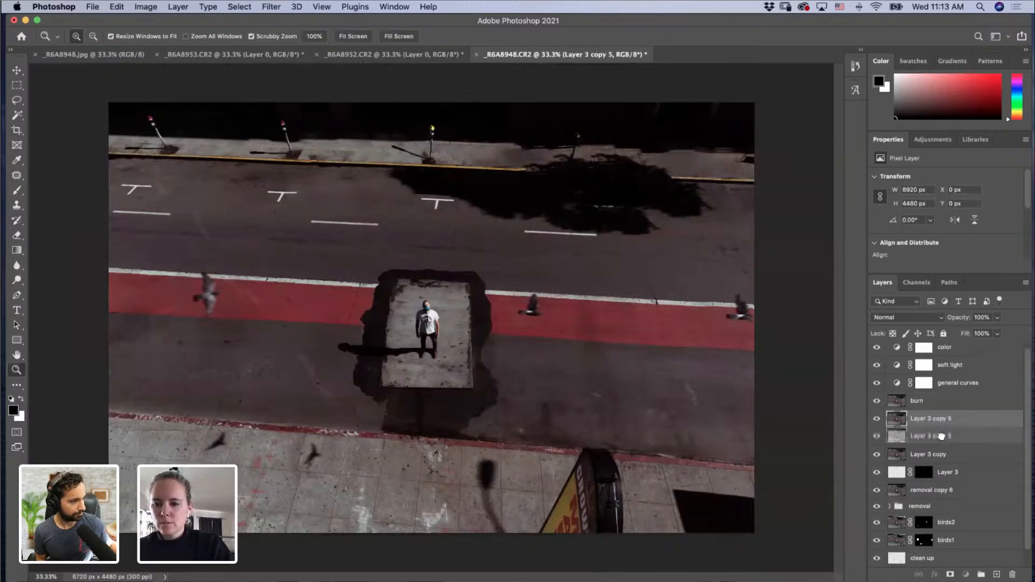
left_click(941, 421)
left_click(931, 500)
left_click(931, 495, "shift")
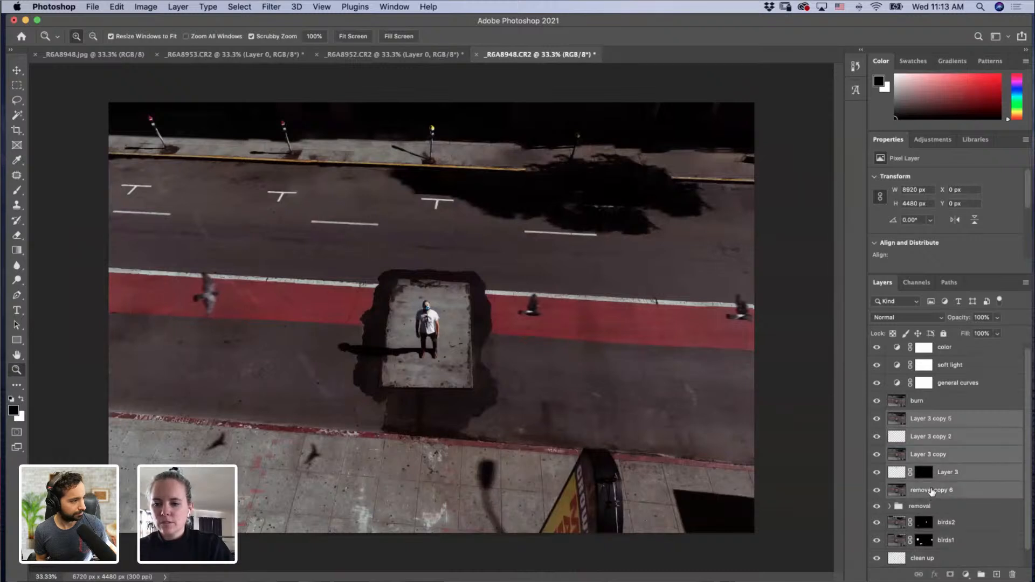
left_click_drag(933, 493, 920, 507)
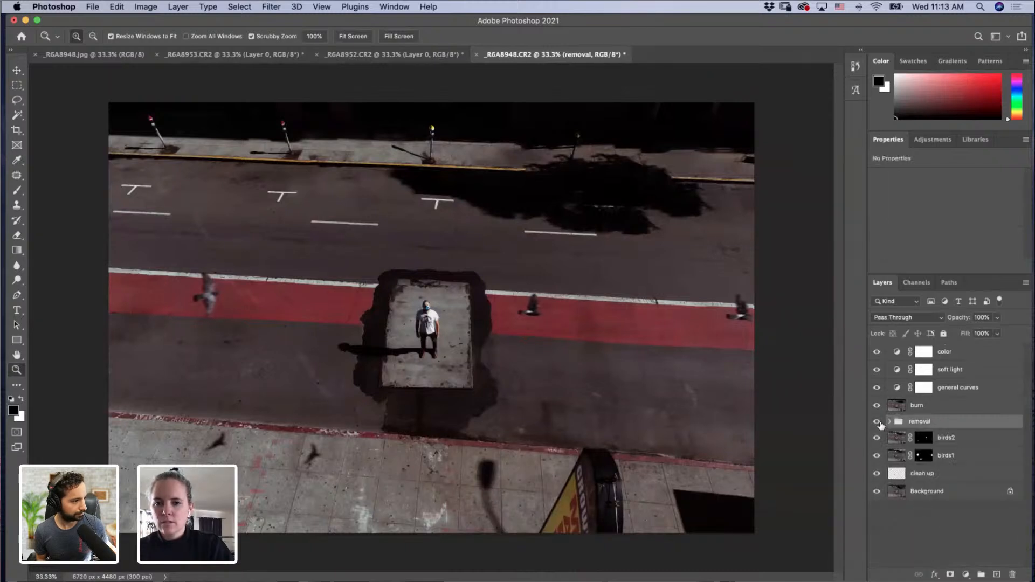
left_click(877, 421)
left_click(877, 422)
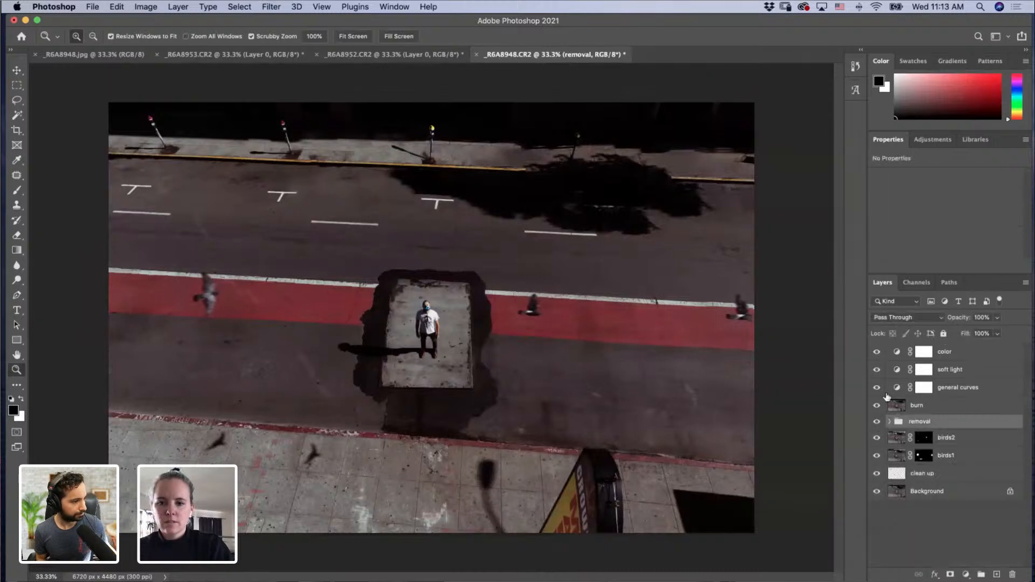
Step: Select the burn layer and set up the Burn tool with a soft brush of about 588 px
left_click(926, 410)
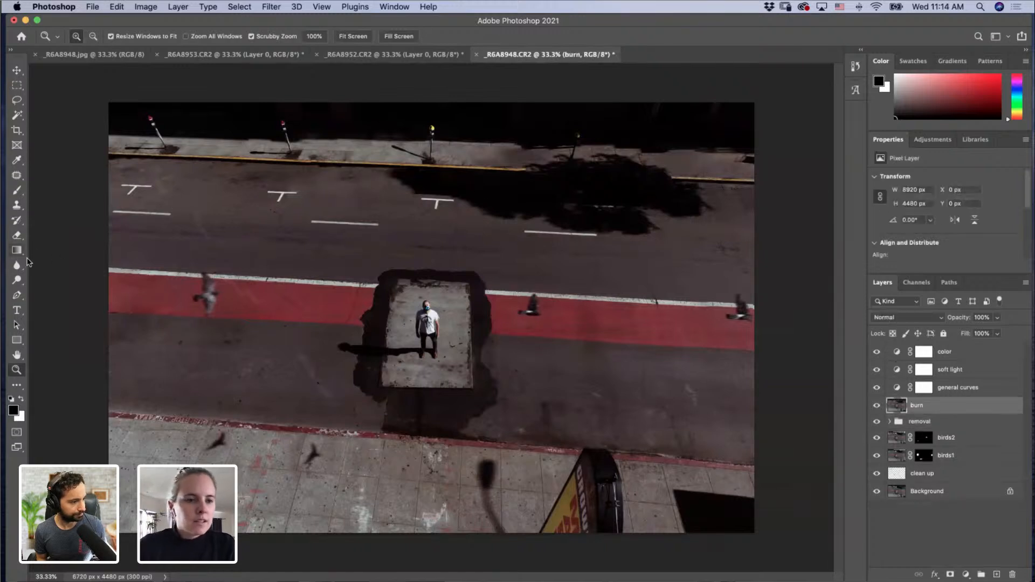
left_click(17, 280)
left_click(56, 291)
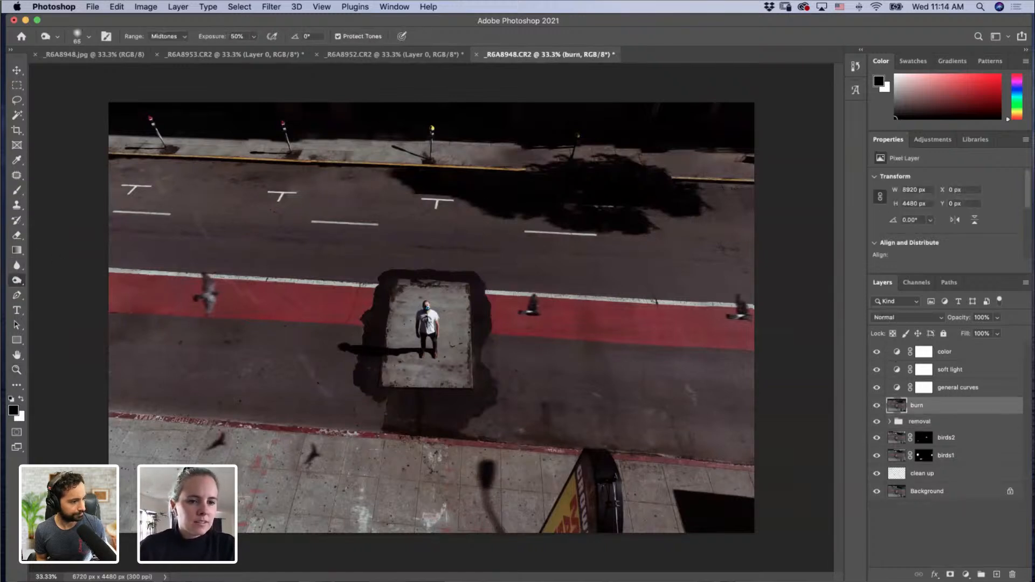
left_click_drag(476, 262, 512, 268)
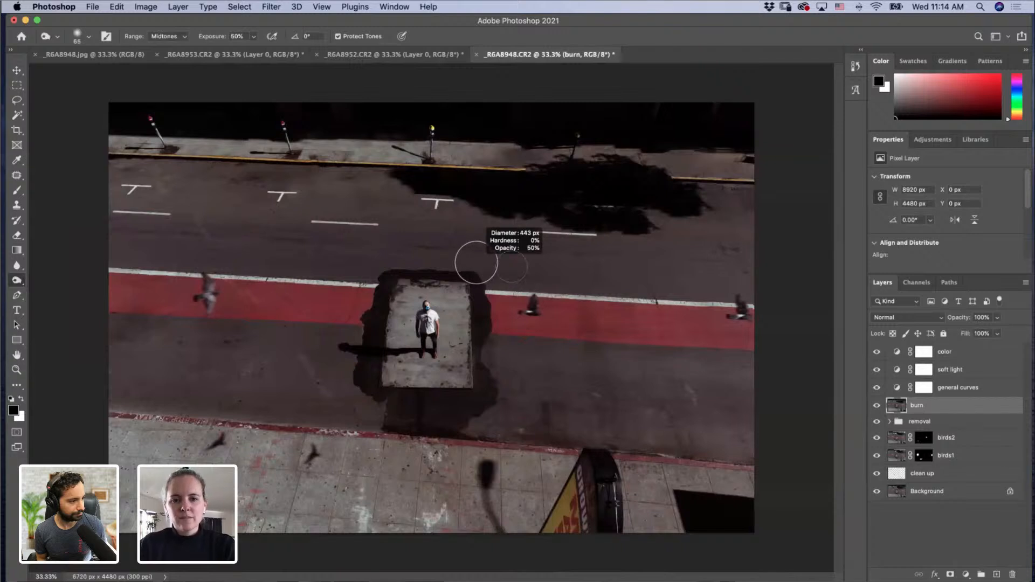
left_click_drag(477, 216, 494, 220)
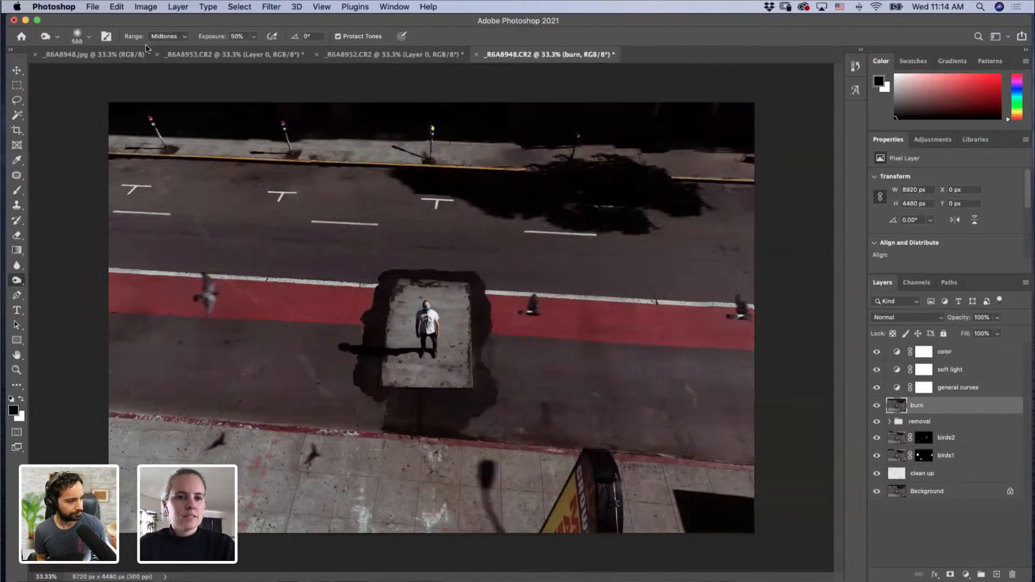
Step: Set the Burn tool to 24% exposure, the Shadows range and a brush of about 675 px
left_click(182, 37)
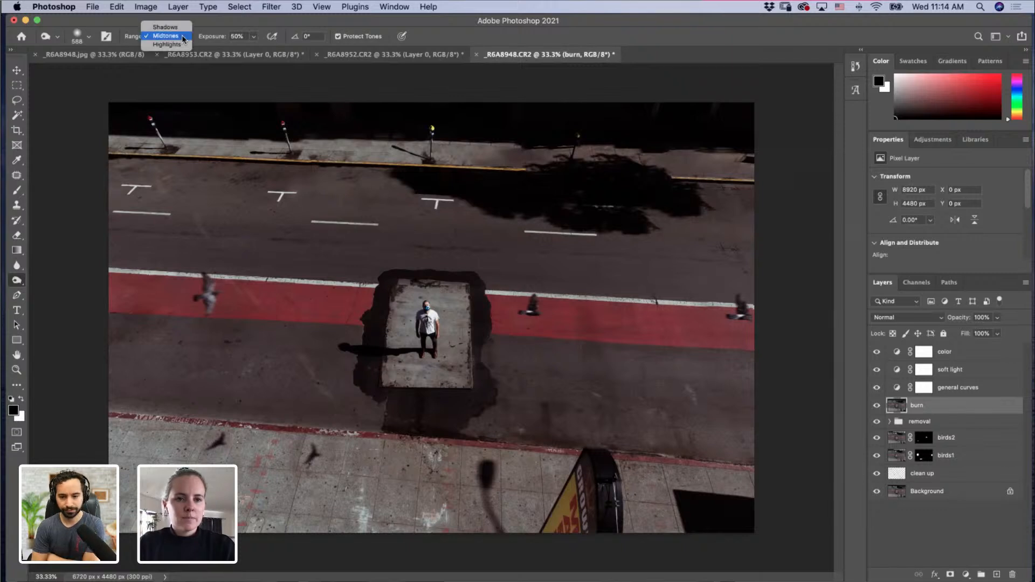
left_click(182, 38)
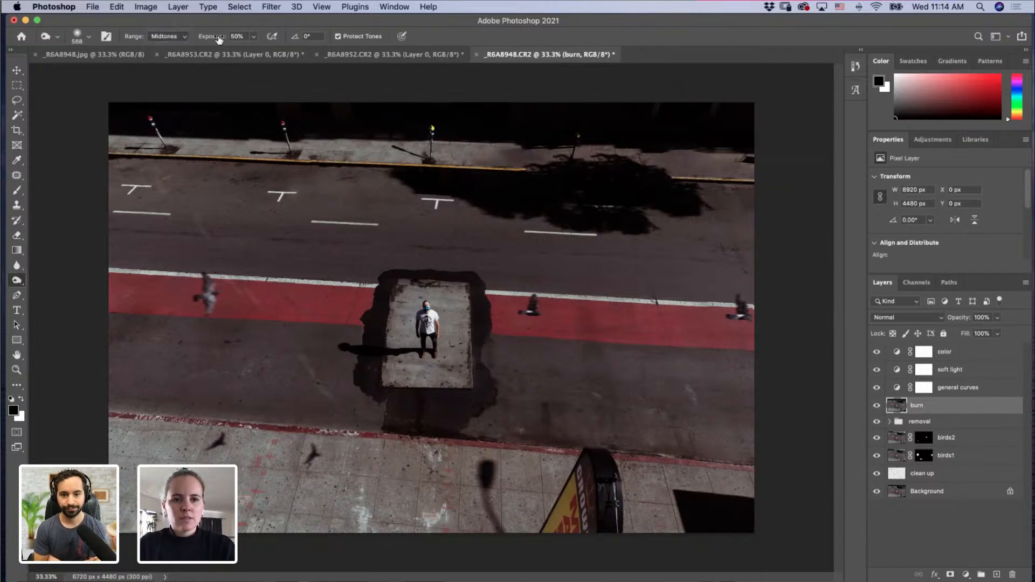
left_click_drag(218, 39, 205, 37)
left_click_drag(593, 200, 607, 199)
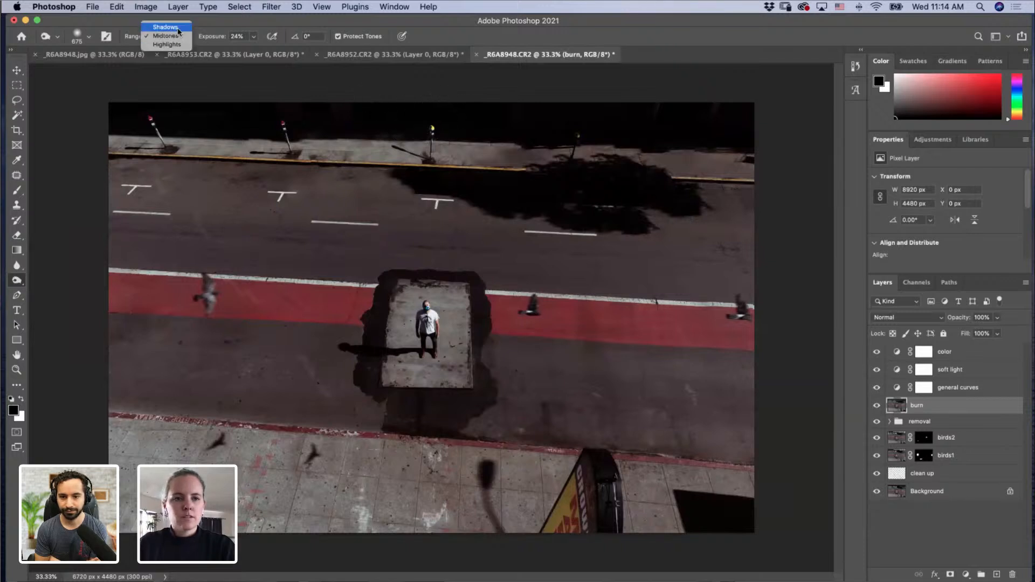
left_click(165, 27)
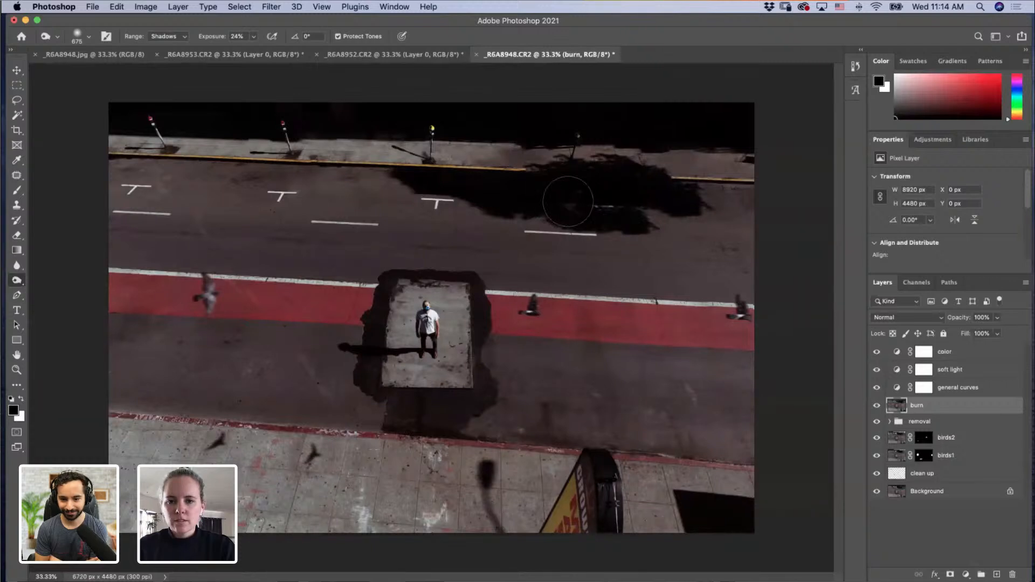
Step: Burn the tree shadow, the dark asphalt below the concrete slab and the street shadows near the sign, resizing the brush to fit each area
left_click_drag(605, 200, 577, 198)
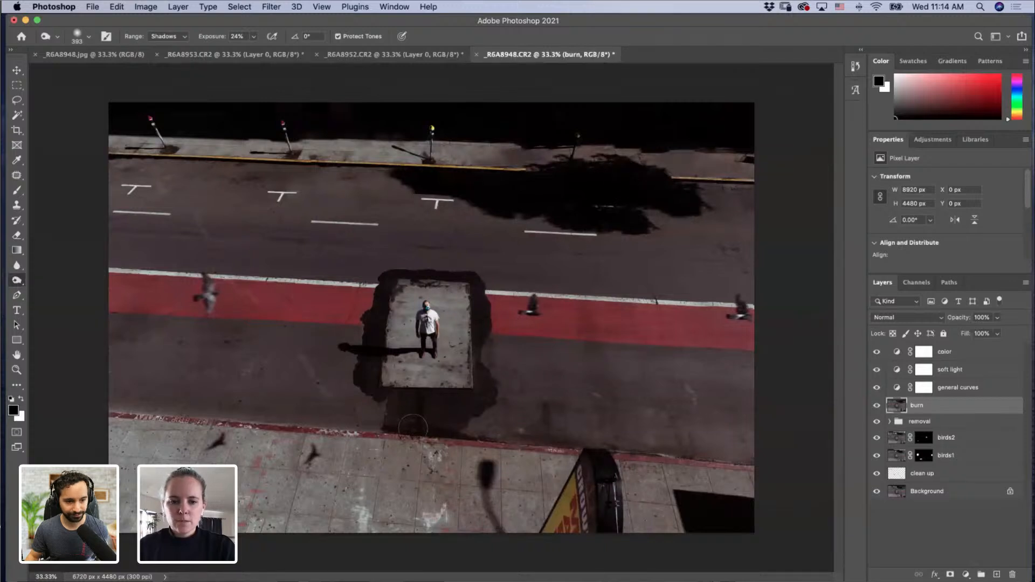
mouse_move(425, 428)
left_mouse_down()
mouse_move(392, 426)
mouse_move(457, 429)
mouse_move(401, 424)
left_mouse_up()
left_click_drag(487, 468, 477, 469)
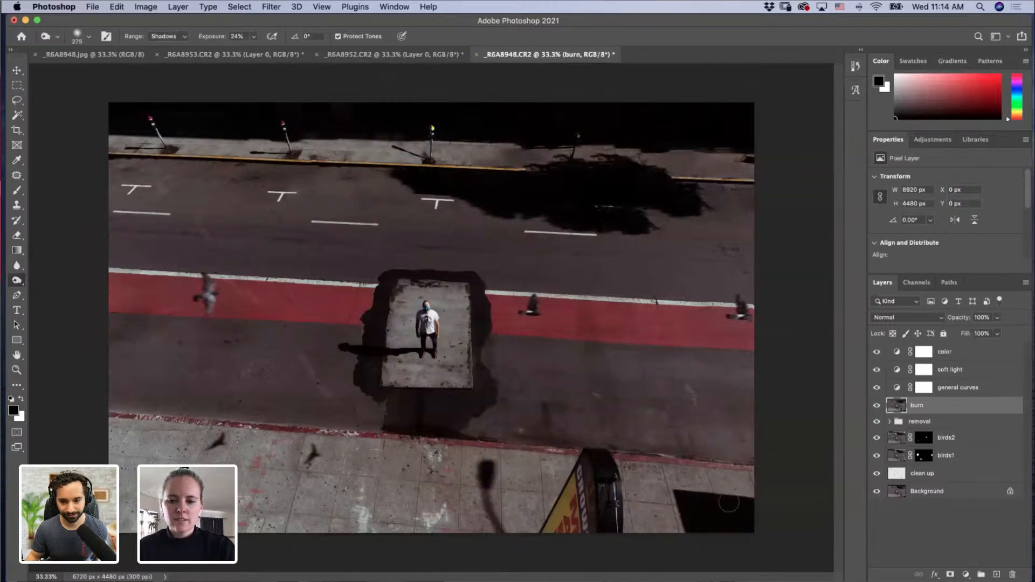
left_click_drag(689, 508, 712, 508)
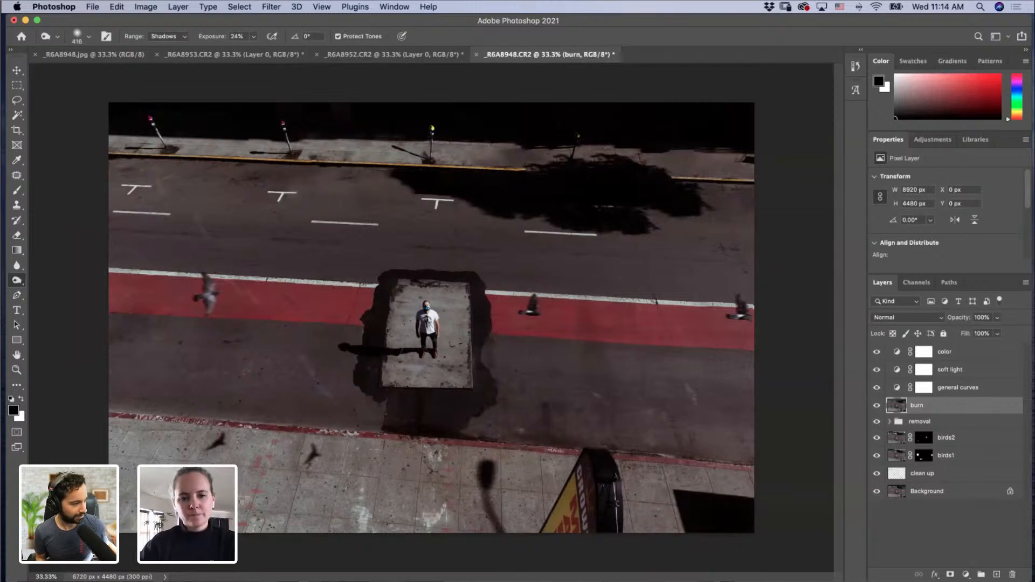
Step: Burn the standing man's cast shadow and the birds over the red lane, reducing the brush to about 166 px
left_click_drag(412, 354, 401, 354)
mouse_move(420, 353)
left_mouse_down()
mouse_move(338, 352)
mouse_move(392, 351)
left_mouse_up()
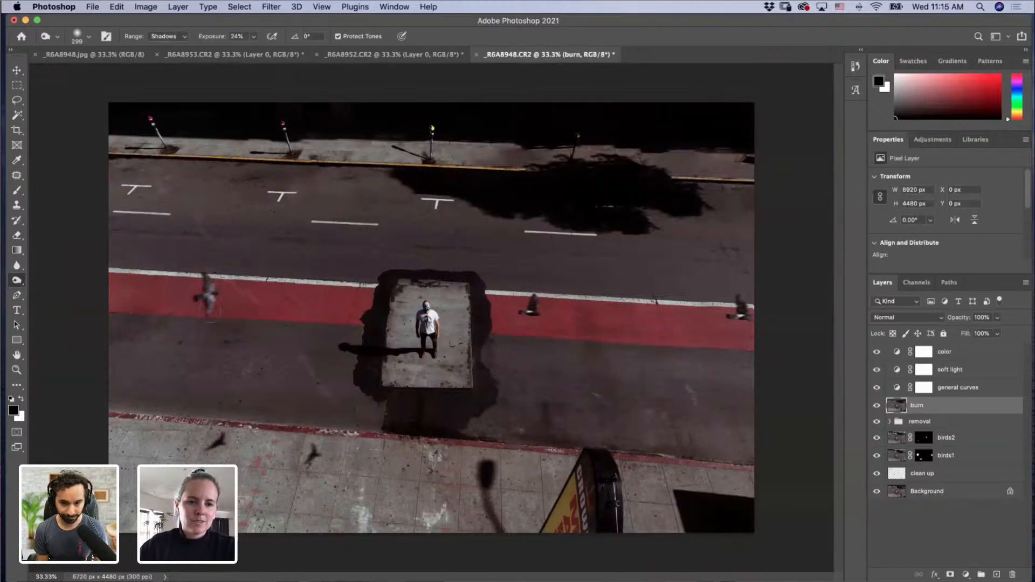
left_click_drag(578, 305, 557, 307)
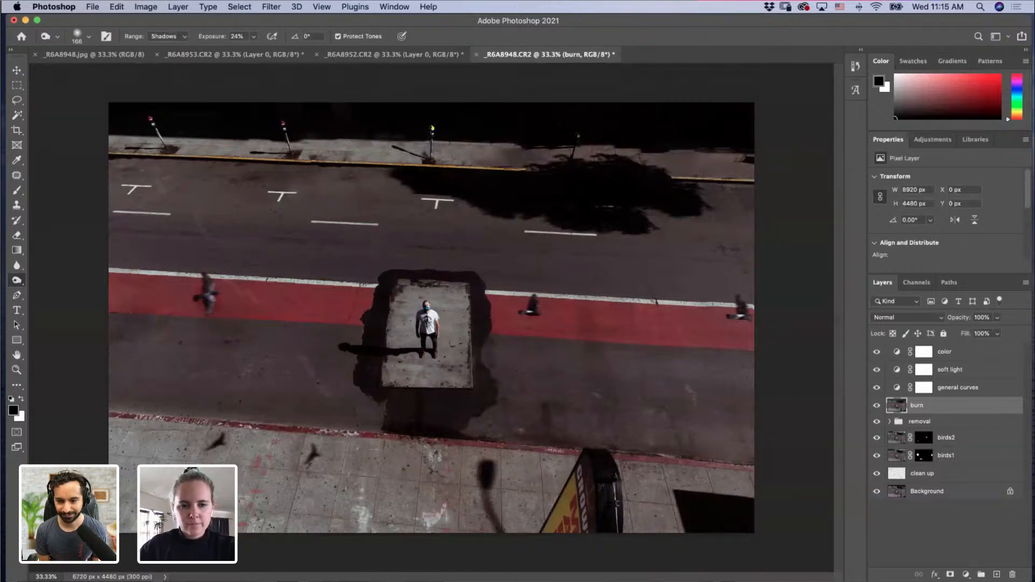
Step: Enlarge the Burn brush to about 301 px and compare the photo with and without the burn layer
left_click_drag(430, 374, 443, 375)
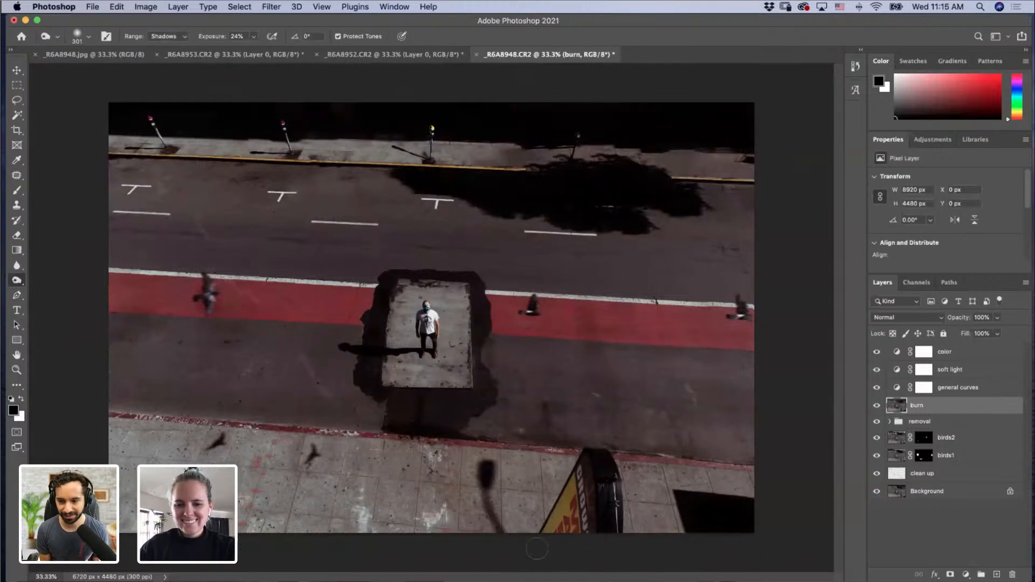
left_click(877, 406)
left_click(876, 406)
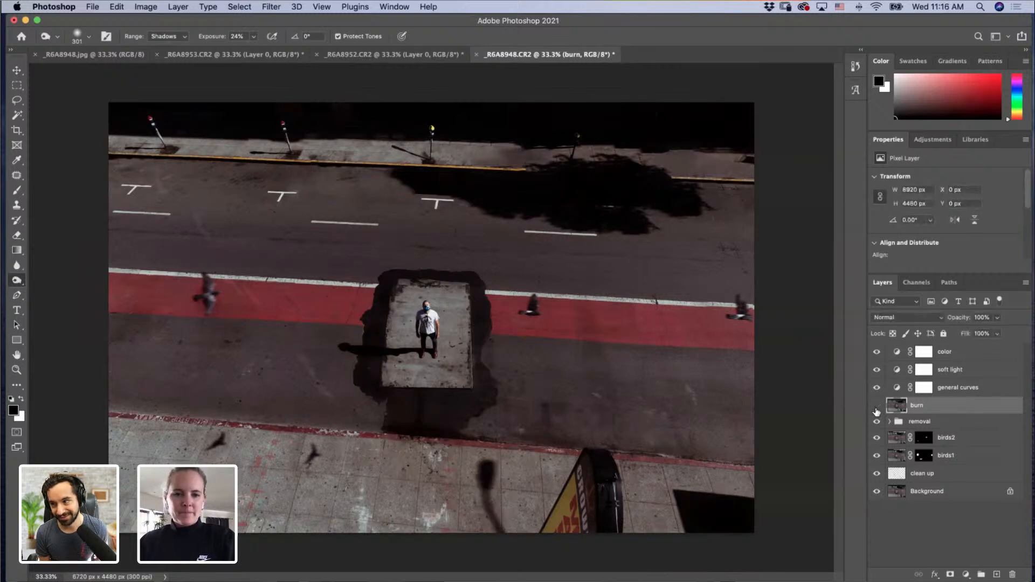
left_click(877, 406)
left_click(877, 406)
left_click(877, 406)
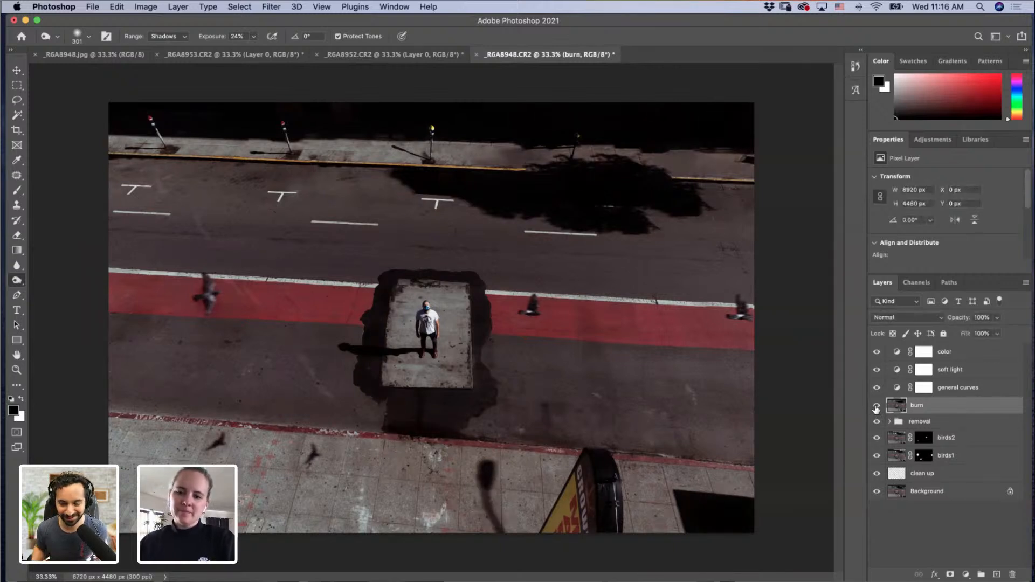
left_click(876, 406)
left_click(876, 406)
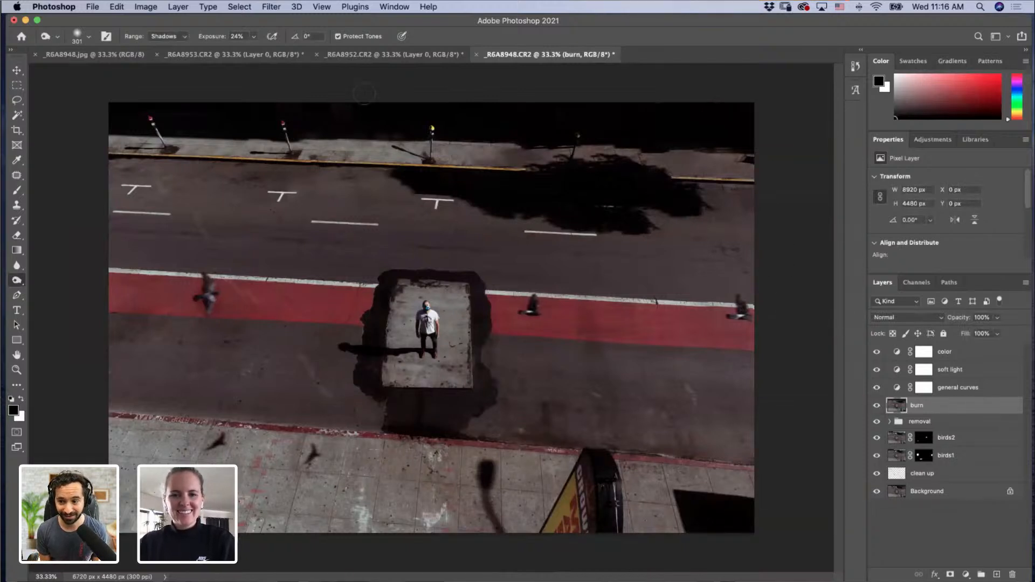
Step: Patch the light specks inside the tree shadow on the burn layer with nearby dark shadow using the Patch tool
left_click(17, 175)
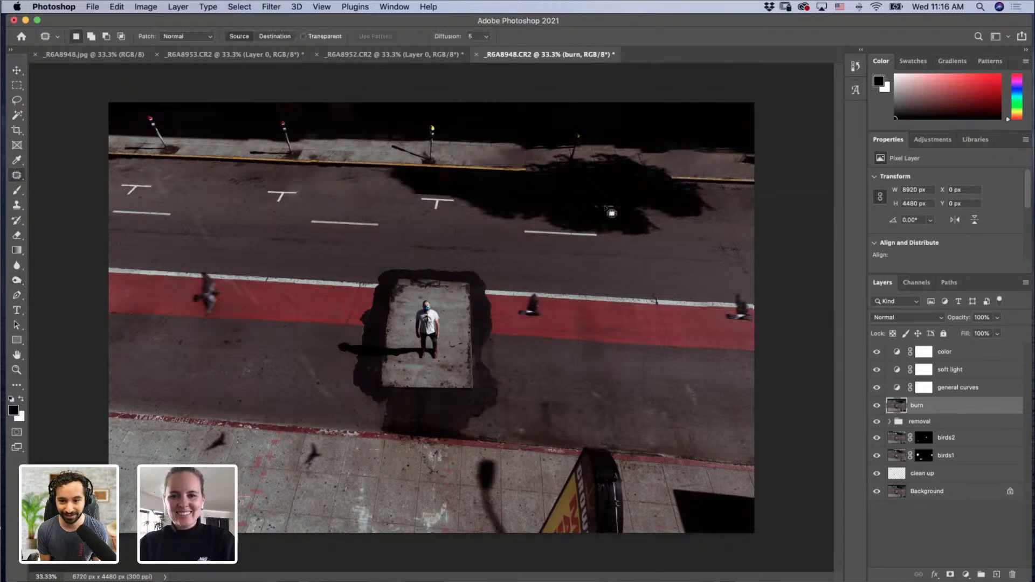
mouse_move(612, 213)
left_mouse_down()
mouse_move(586, 206)
mouse_move(622, 205)
mouse_move(610, 183)
left_mouse_up()
left_click_drag(589, 214, 592, 213)
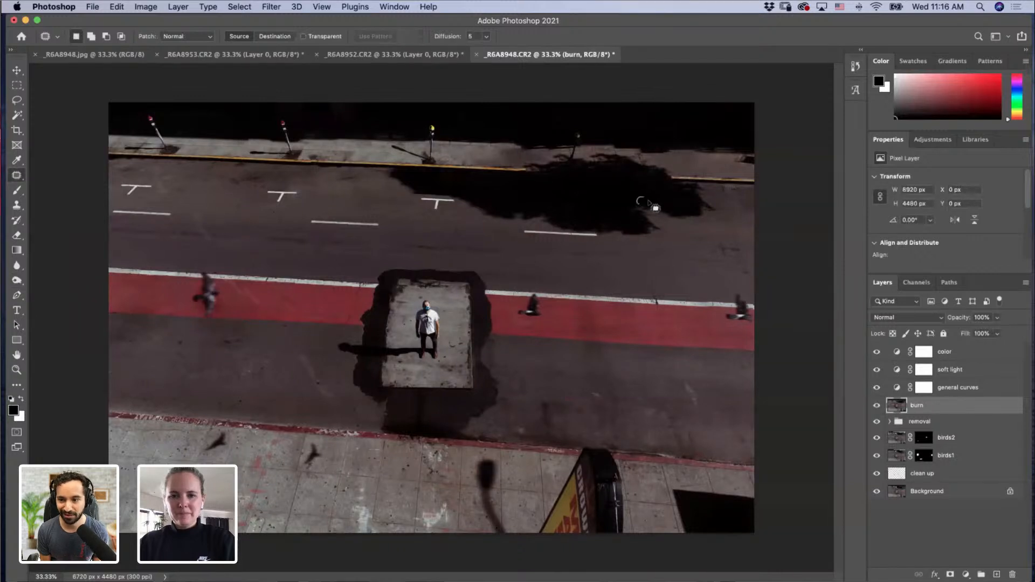
Step: Examine the burned photo as a whole and the dark asphalt and curb below the concrete slab up close
key("z")
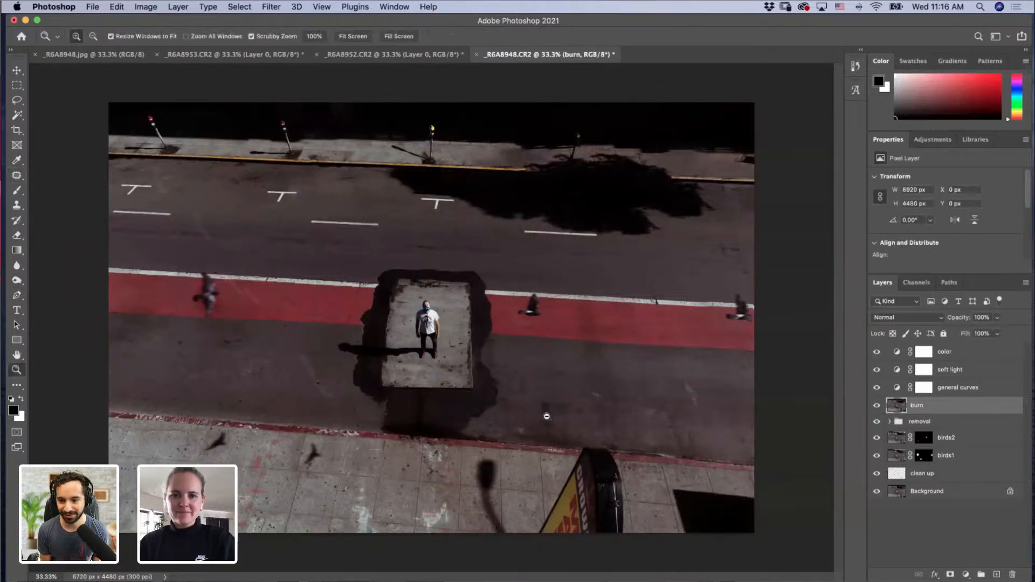
left_click(546, 419, "alt")
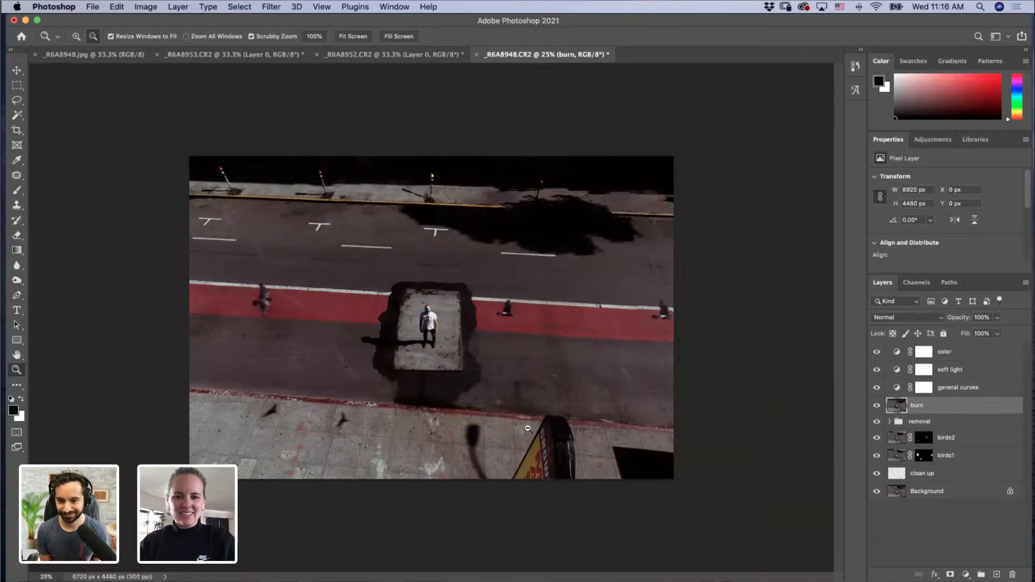
left_click(366, 250)
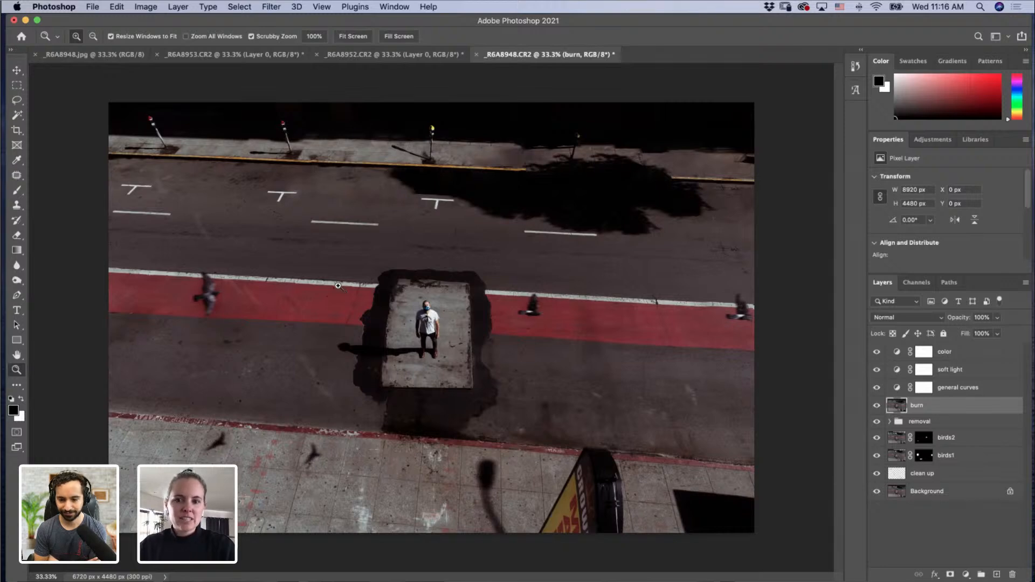
left_click(407, 402)
left_click(364, 464)
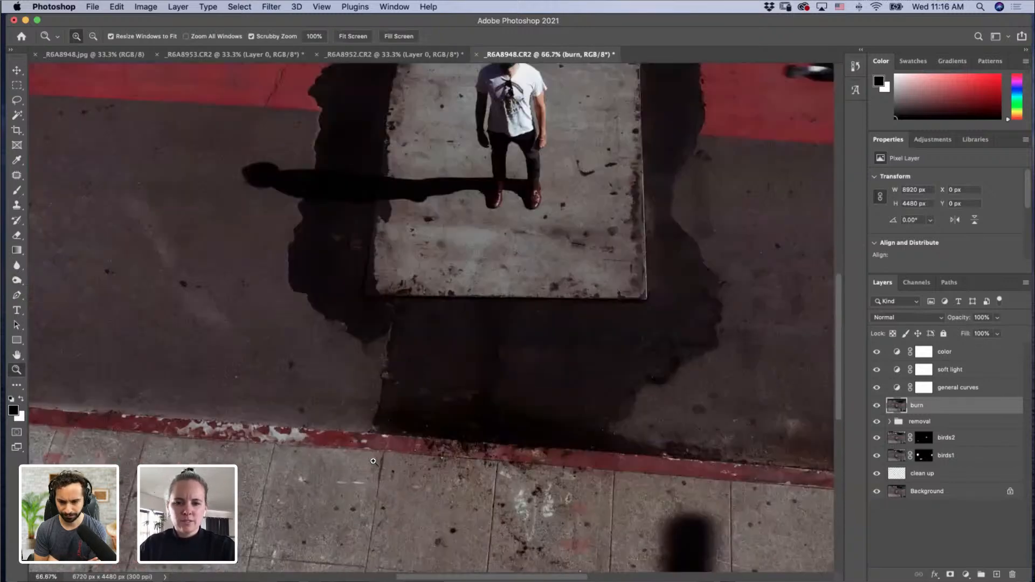
left_click(602, 299, "alt")
left_click(604, 316, "alt")
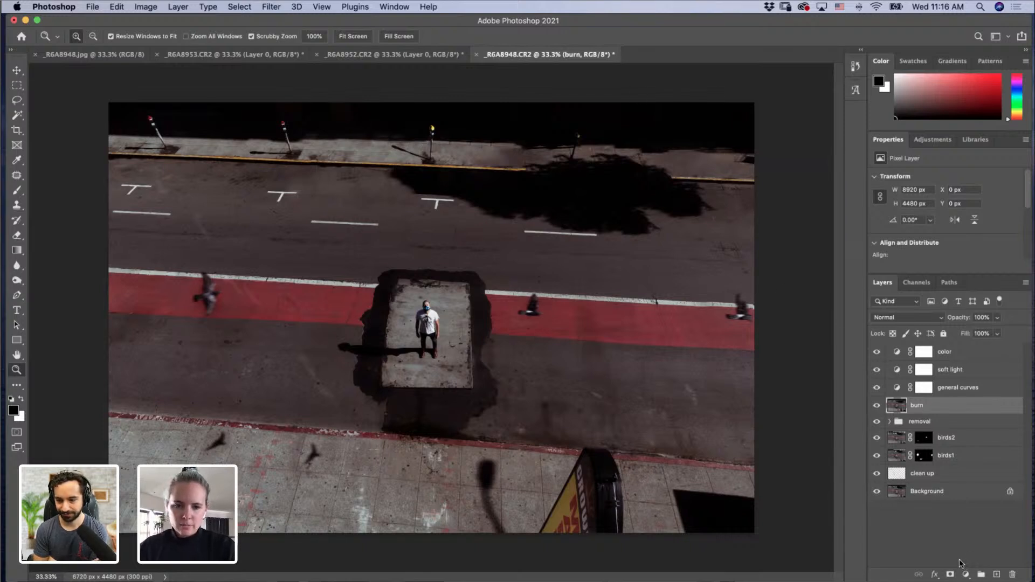
Step: Examine the road, red lane, parking meters, sidewalk, sign area and tree shadow up close for remaining flaws
left_click(280, 303)
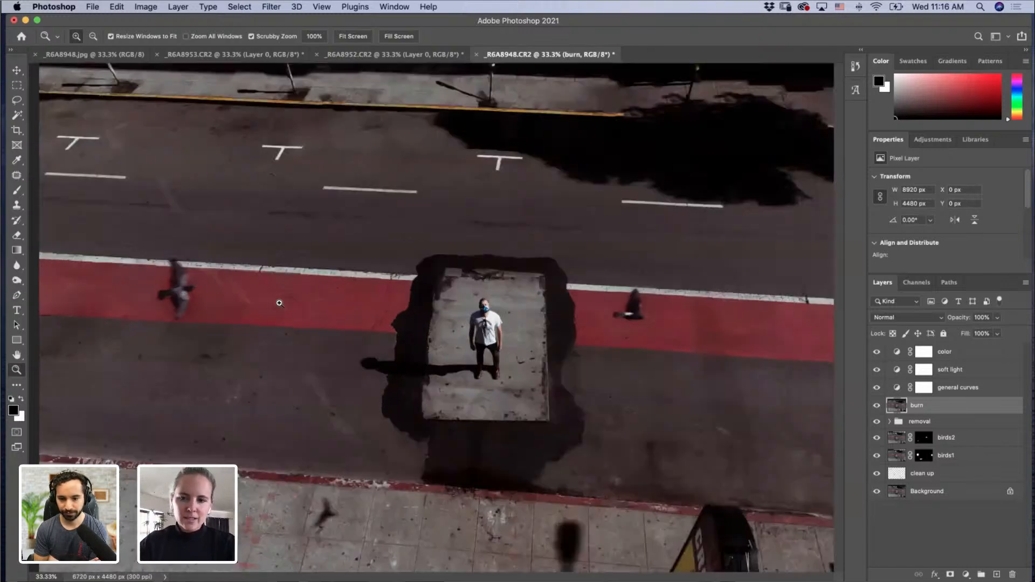
left_click(280, 303)
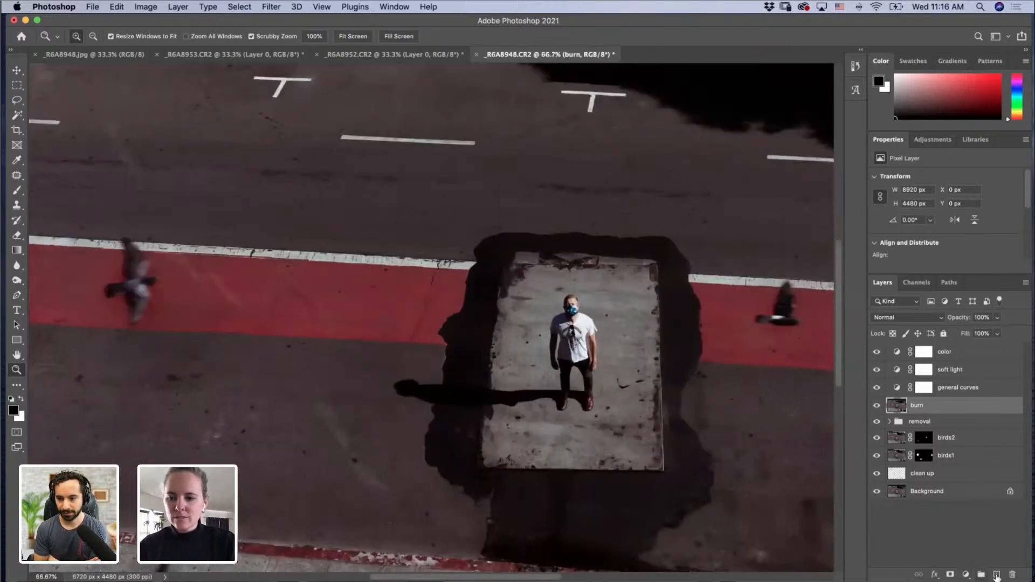
left_click_drag(710, 295, 630, 400)
left_click_drag(675, 311, 530, 360)
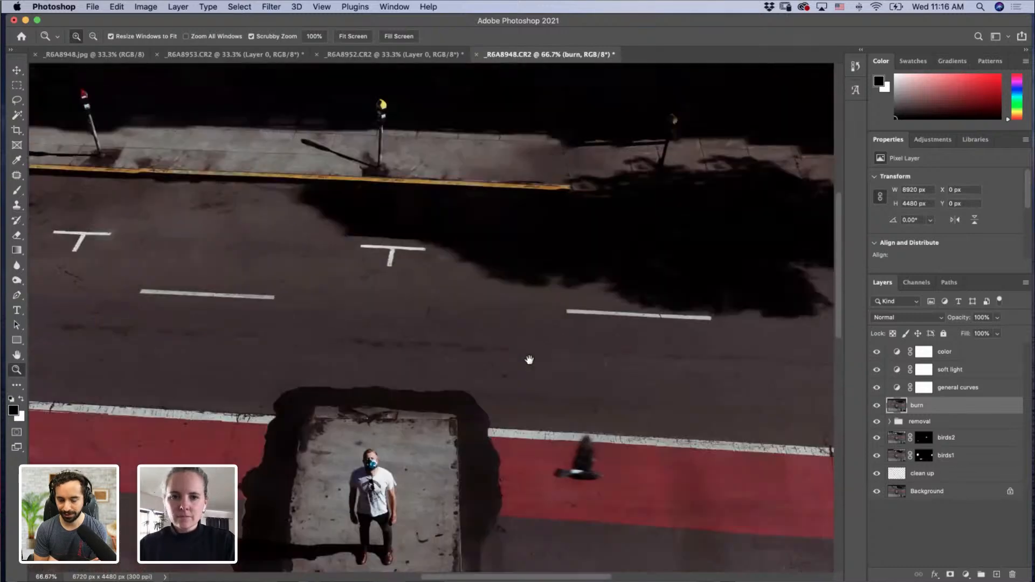
left_click_drag(396, 286, 655, 321)
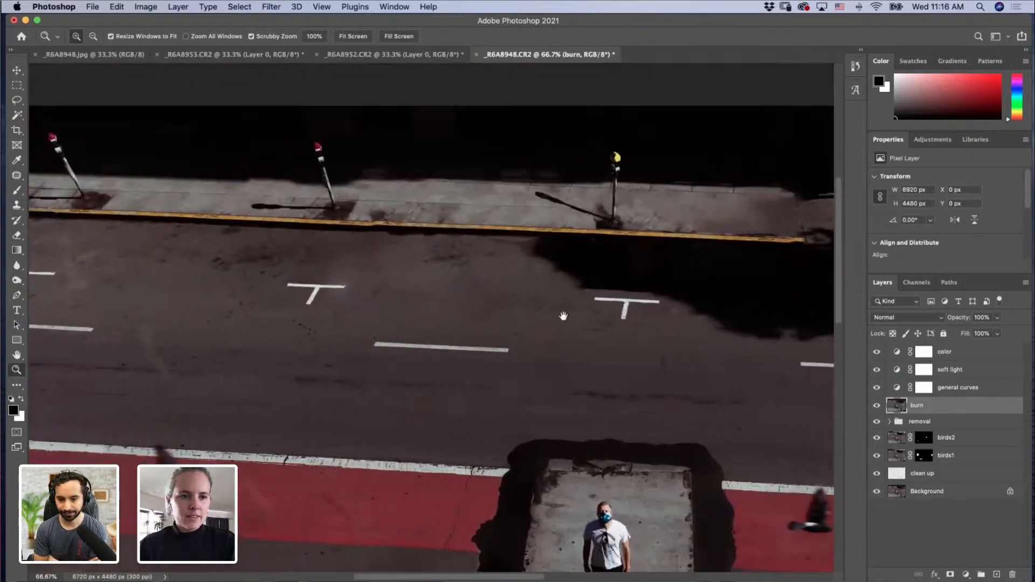
left_click_drag(421, 306, 540, 338)
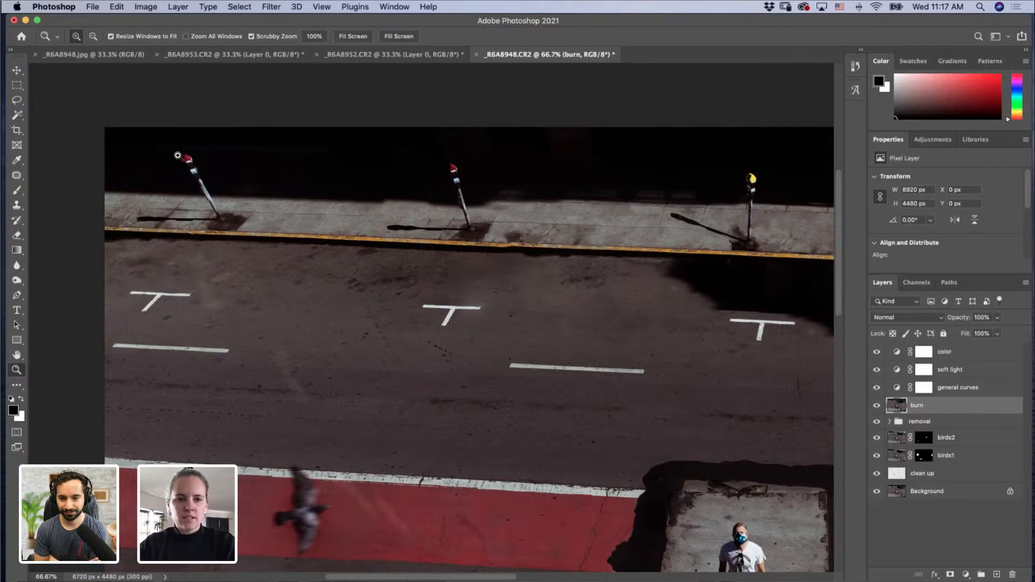
scroll(296, 312, "down", 10)
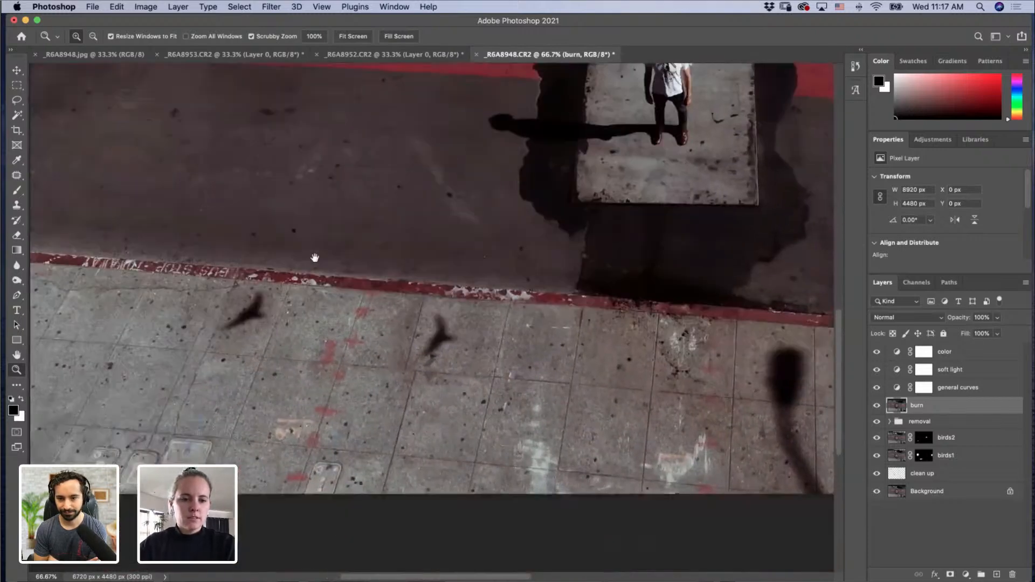
scroll(501, 276, "right", 10)
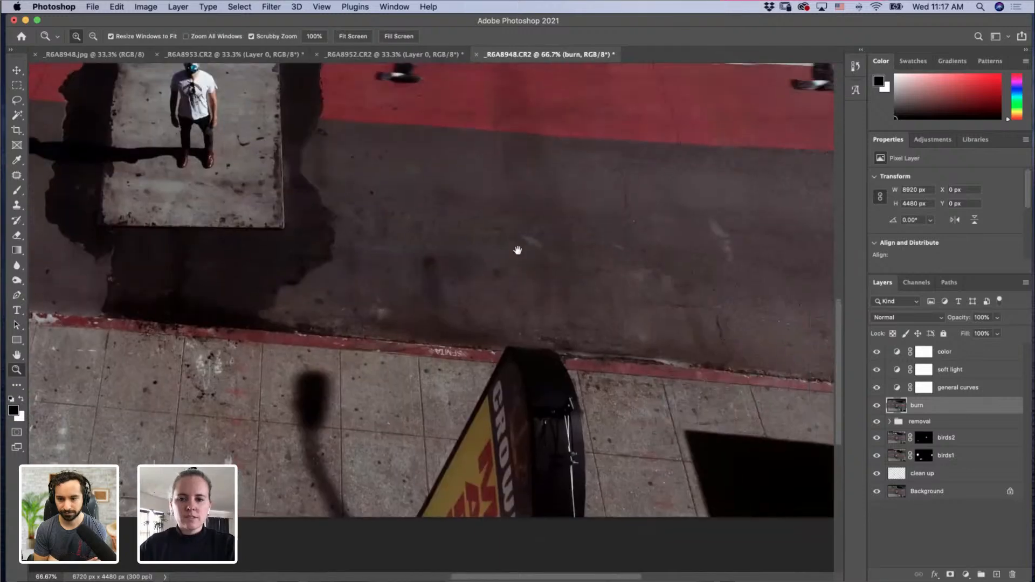
left_click(338, 258, "alt")
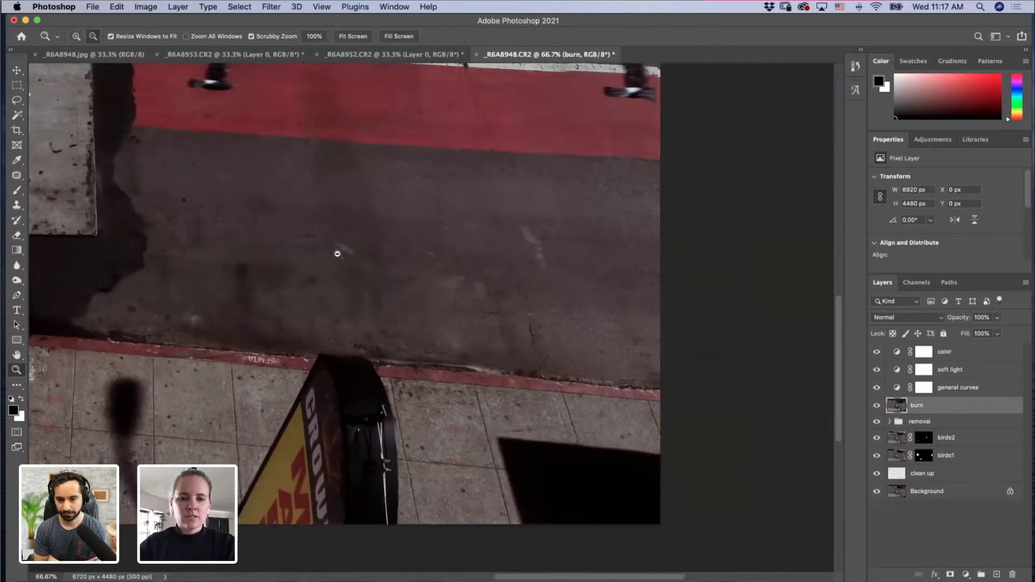
left_click(334, 259, "alt")
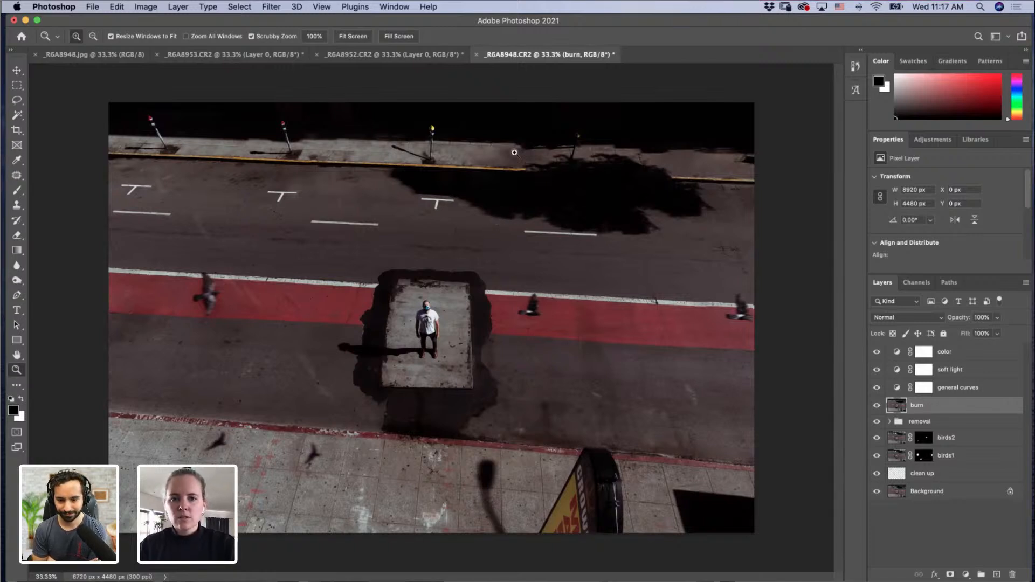
left_click(663, 152)
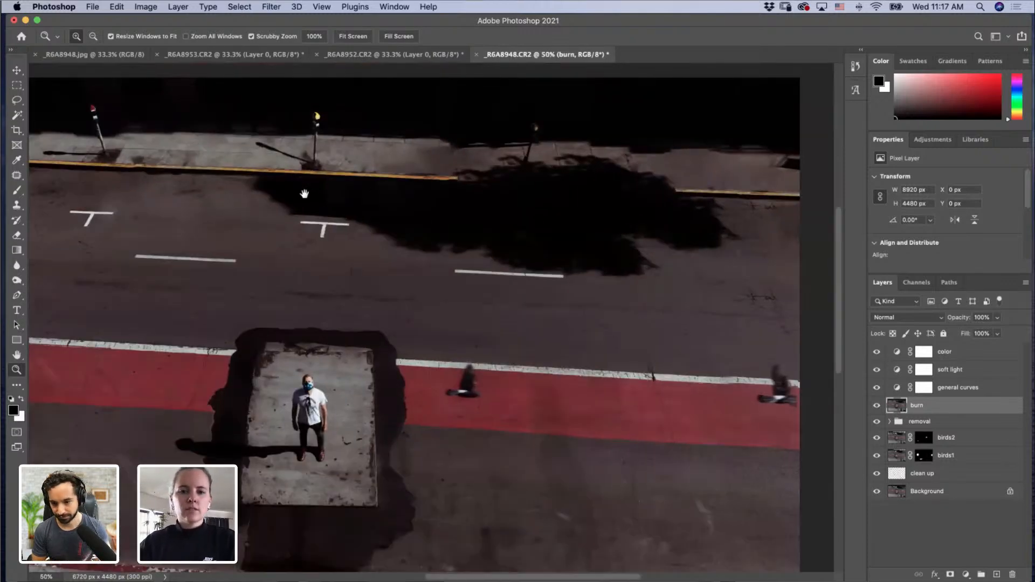
left_click_drag(303, 194, 468, 211)
left_click(370, 215)
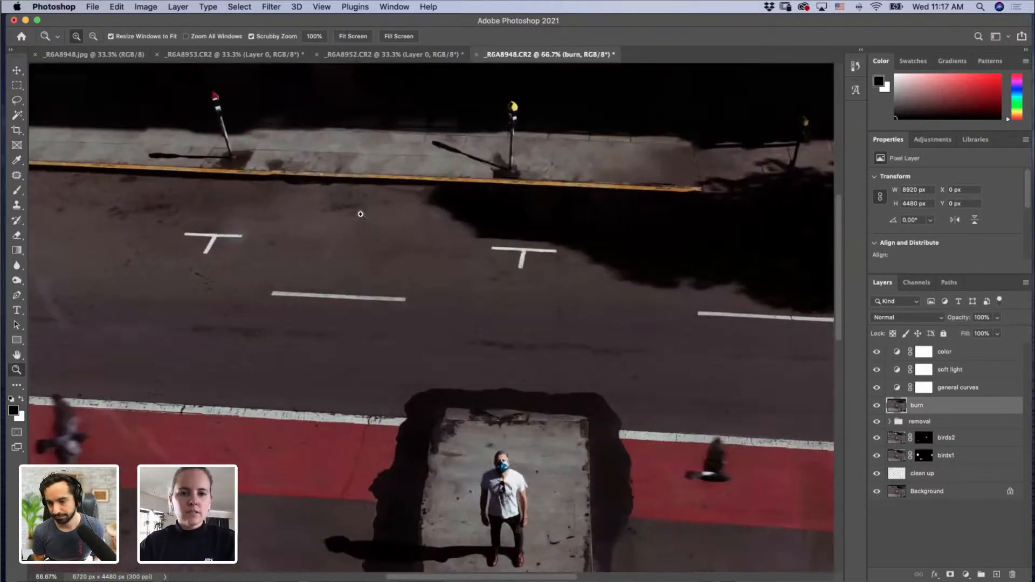
left_click(390, 276, "alt")
left_click(390, 275, "alt")
left_click(390, 275, "alt")
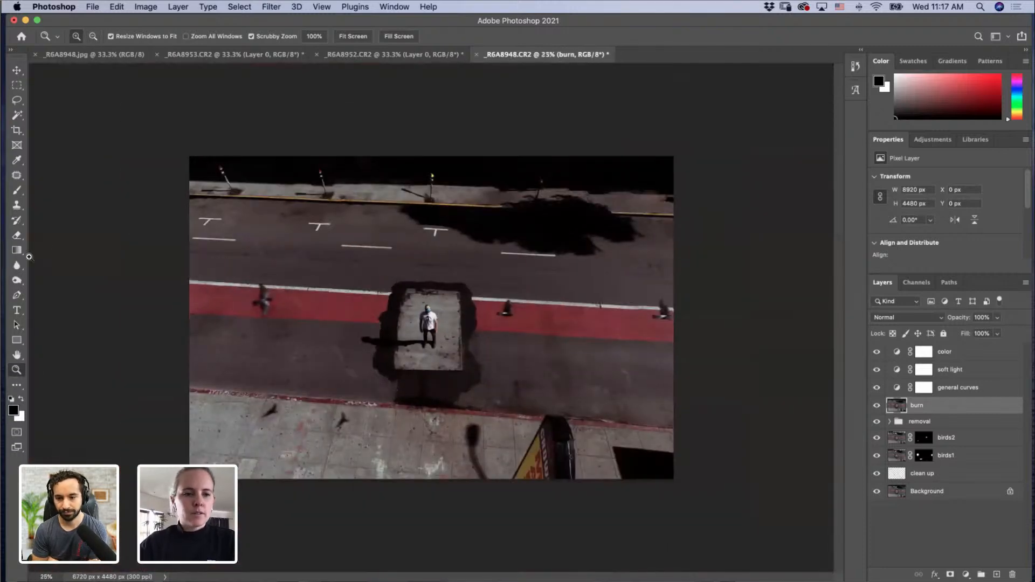
Step: Burn the dark asphalt around the lower part of the concrete slab, starting with a brush of about 527 px
left_click(17, 281)
left_click_drag(452, 309, 461, 310)
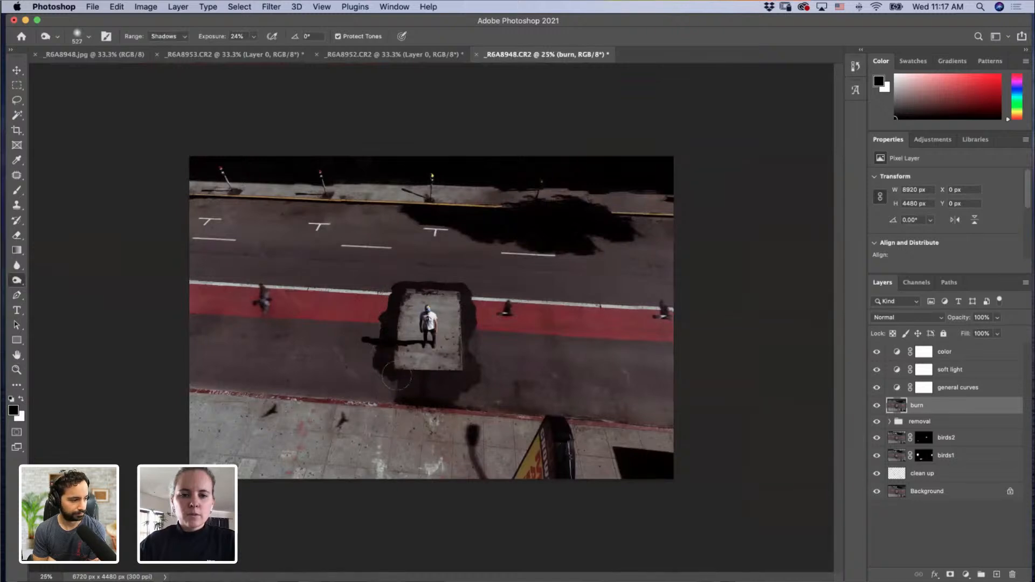
mouse_move(403, 397)
left_mouse_down()
mouse_move(445, 396)
mouse_move(405, 374)
mouse_move(411, 354)
left_mouse_up()
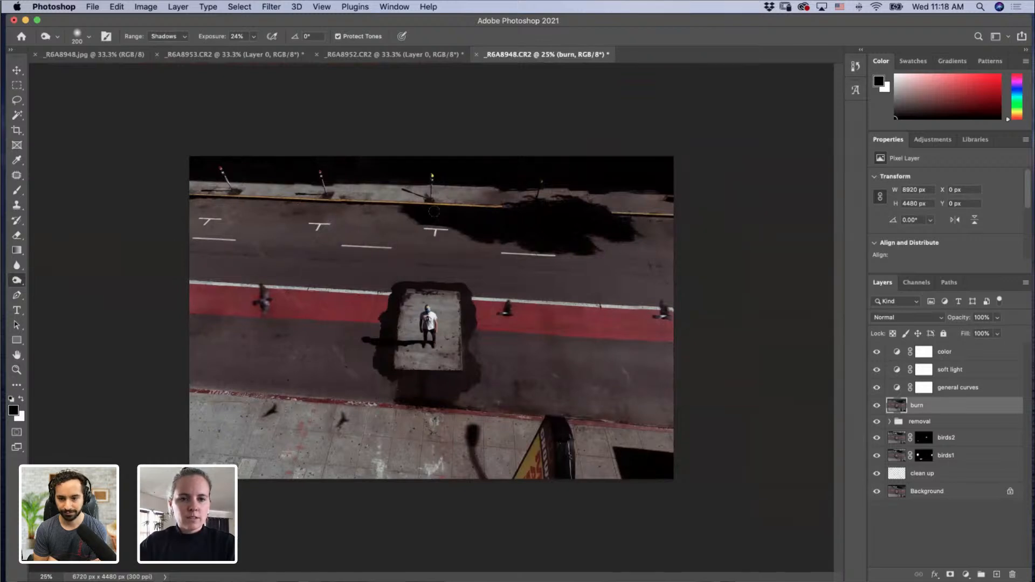
Step: Set the Burn tool to 1% exposure, the Midtones range and a brush of about 808 px
left_click_drag(226, 291, 242, 291)
left_click_drag(230, 280, 227, 279)
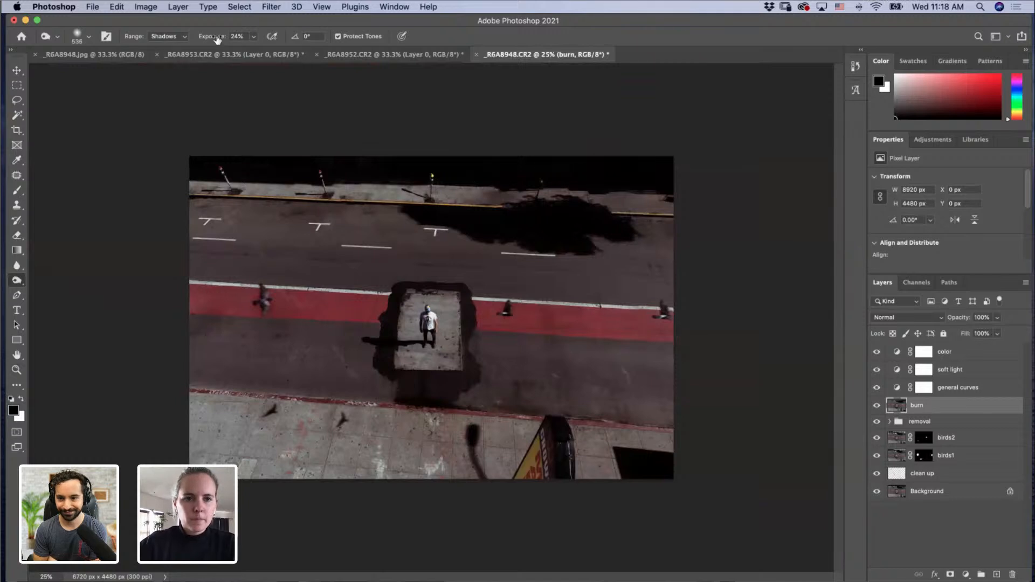
left_click_drag(215, 38, 153, 41)
left_click(162, 36)
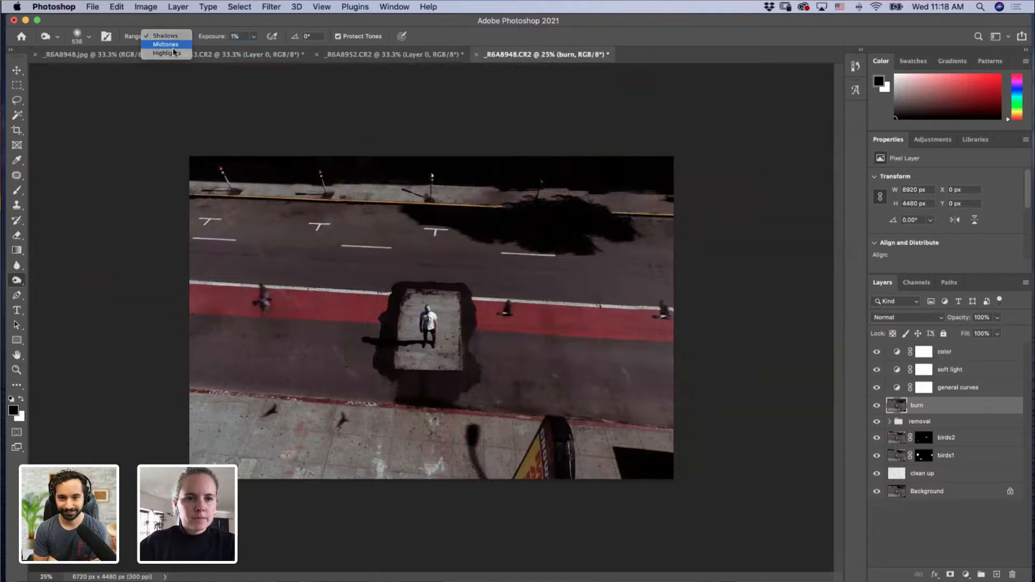
left_click(162, 45)
left_click_drag(286, 215, 299, 211)
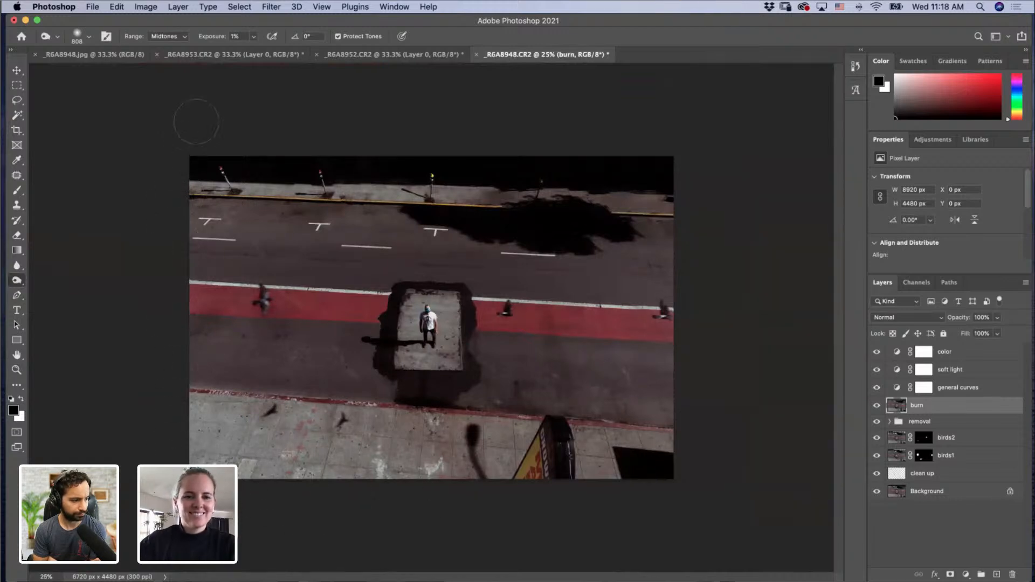
Step: Toggle the burn layer's visibility to compare the street photo before and after burning, leaving the layer shown
left_click(877, 405)
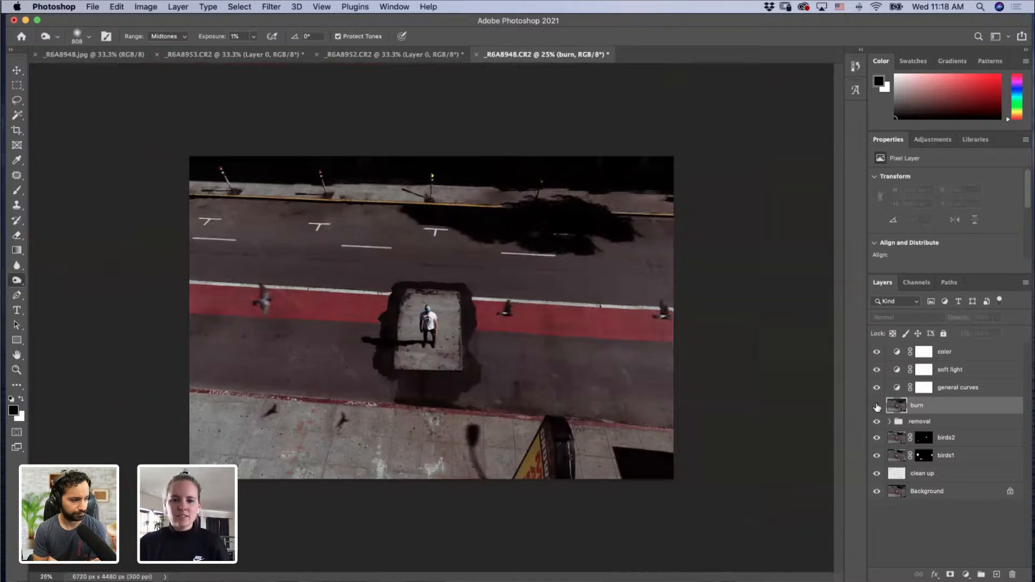
left_click(876, 406)
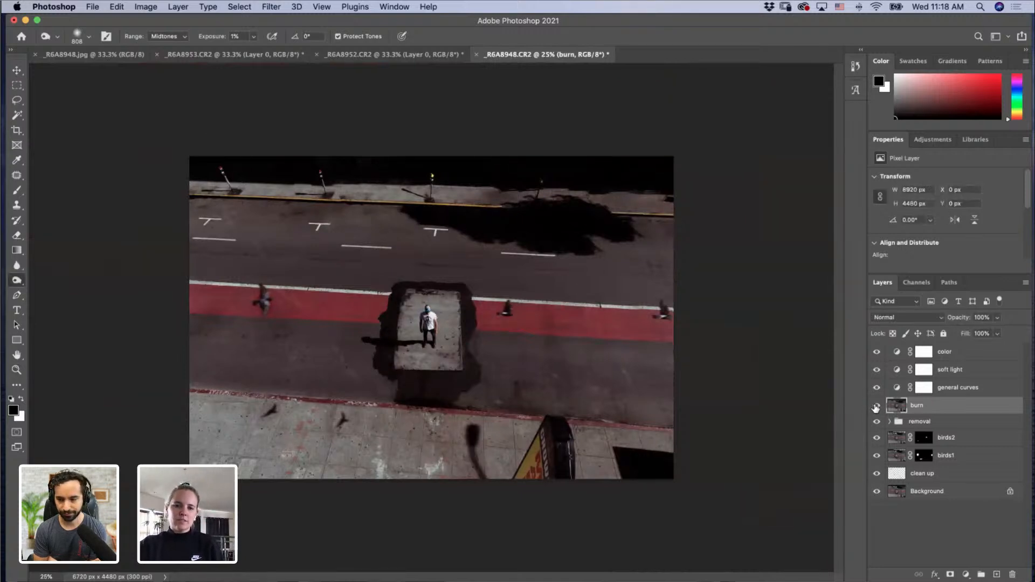
left_click(876, 406)
left_click(876, 406)
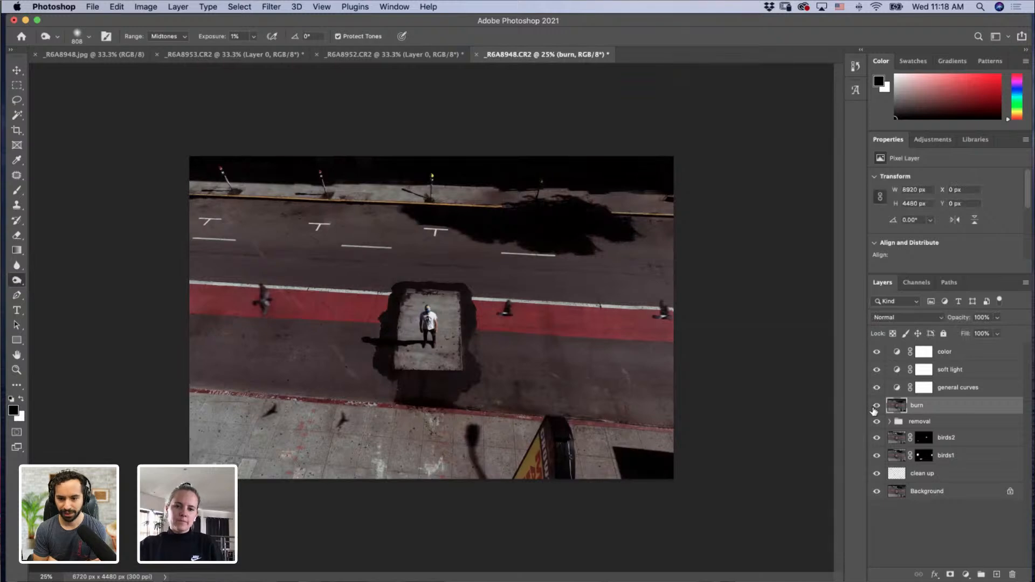
left_click(876, 406)
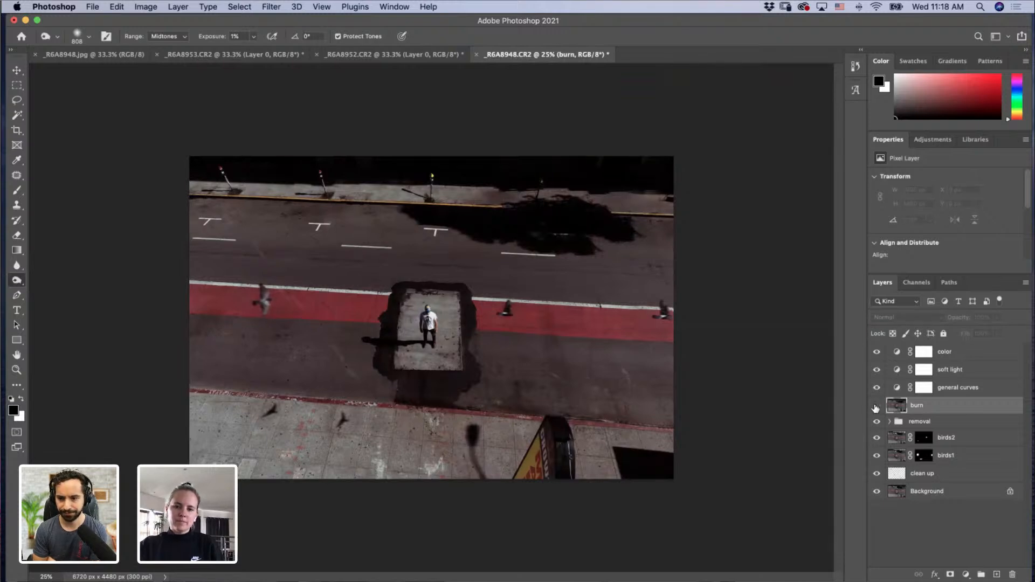
left_click(876, 407)
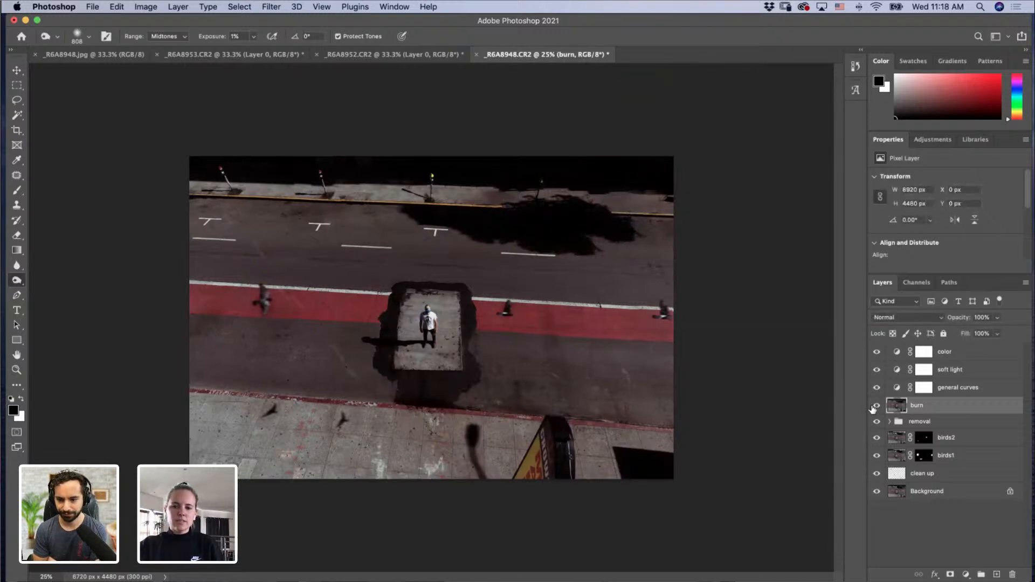
left_click(876, 407)
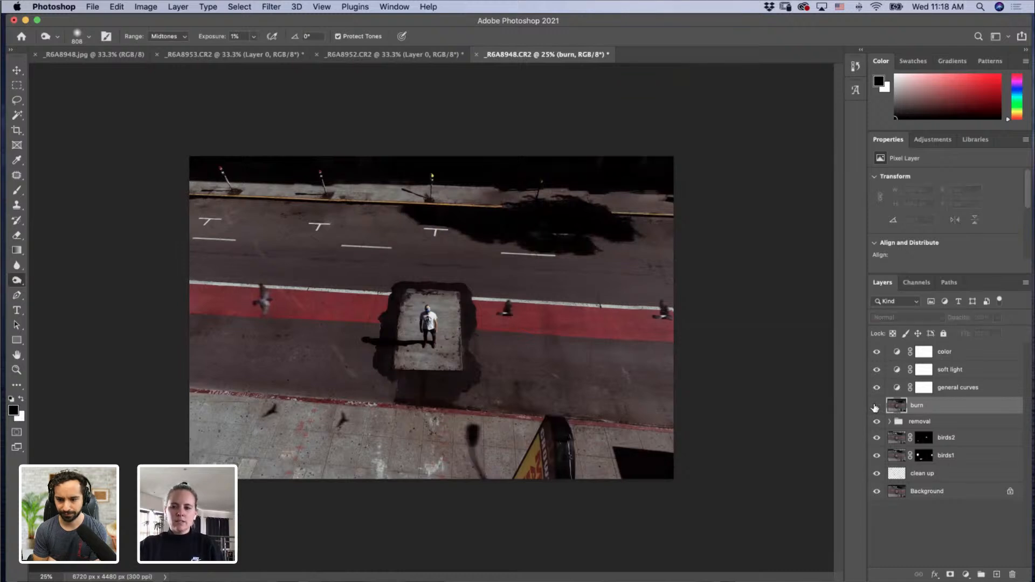
left_click(876, 406)
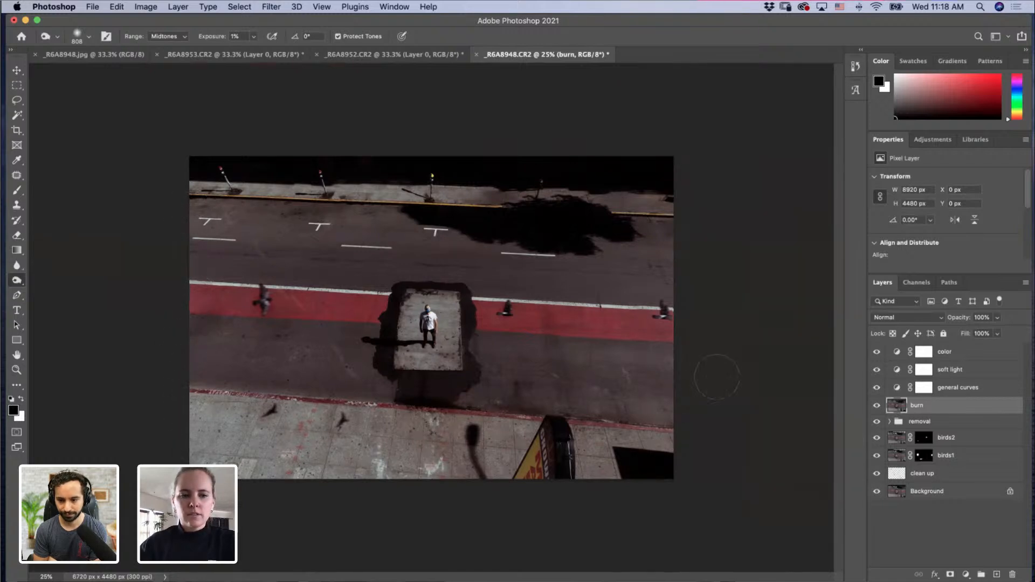
Step: Examine the whole burned photo, the parking meters, far curb, tree shadow and the road beside the slab up close
key("z")
left_click(644, 327, "alt")
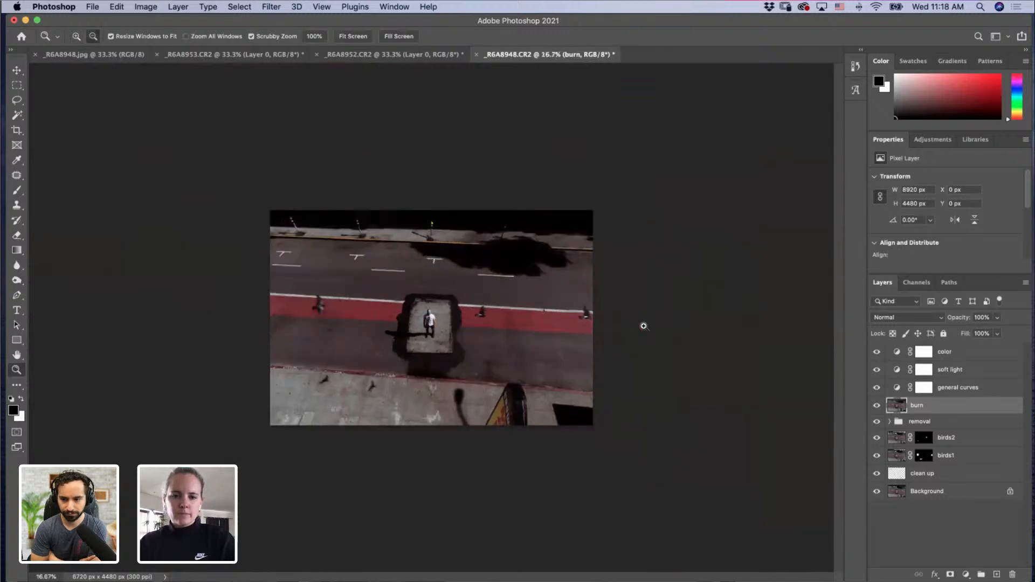
key("super+equal")
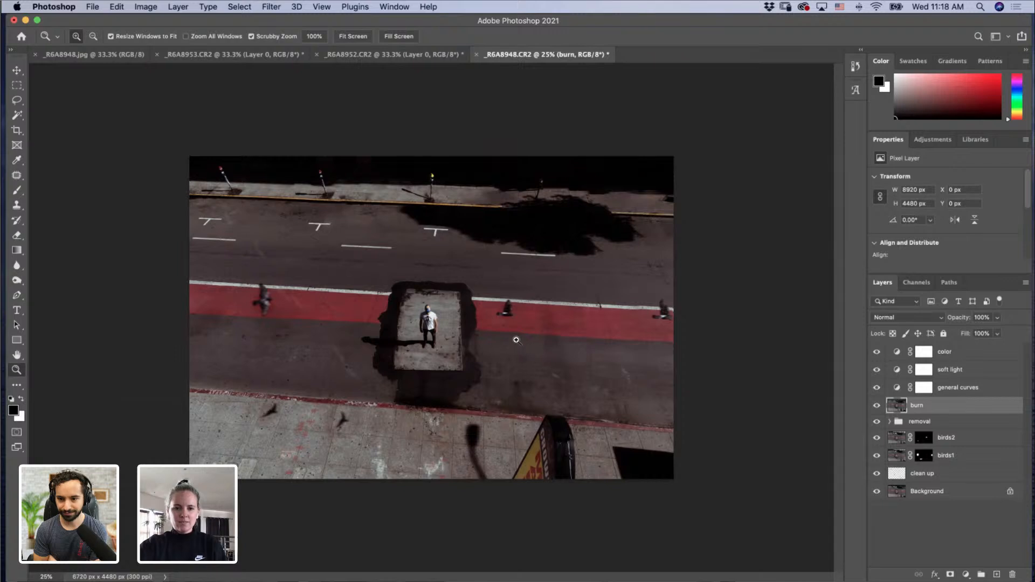
left_click(308, 191)
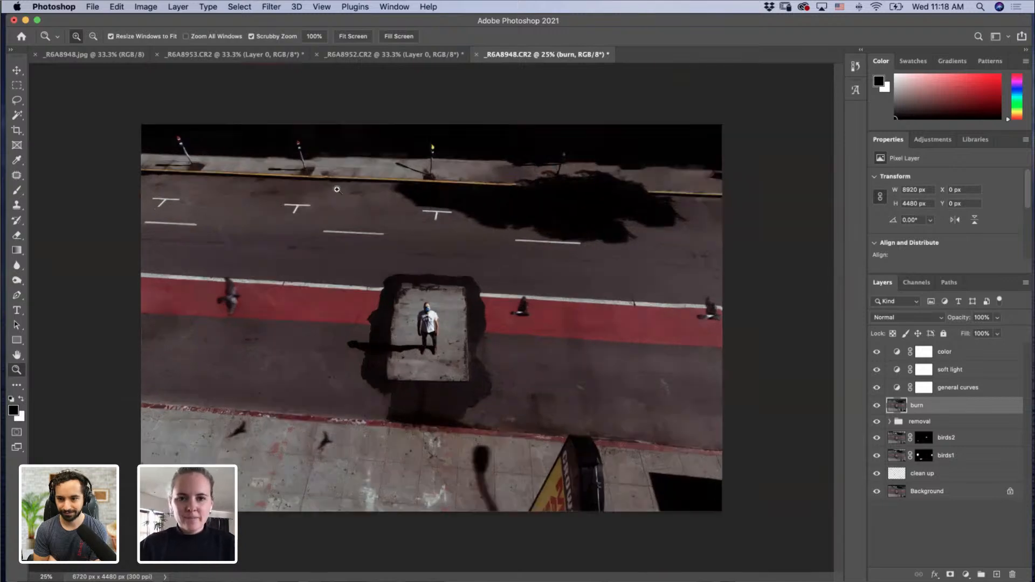
left_click(619, 133)
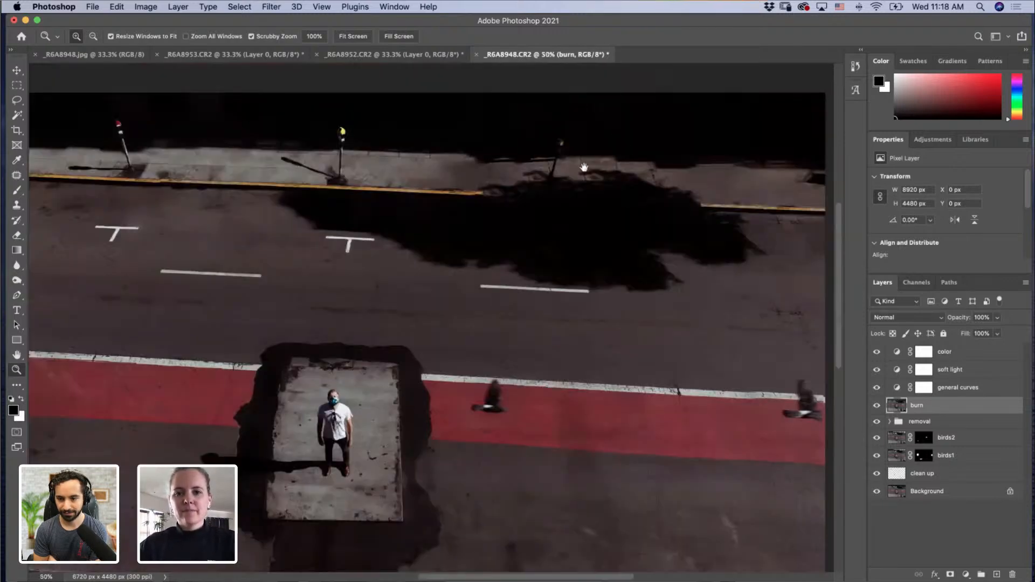
left_click_drag(584, 167, 672, 210)
left_click_drag(437, 201, 585, 212)
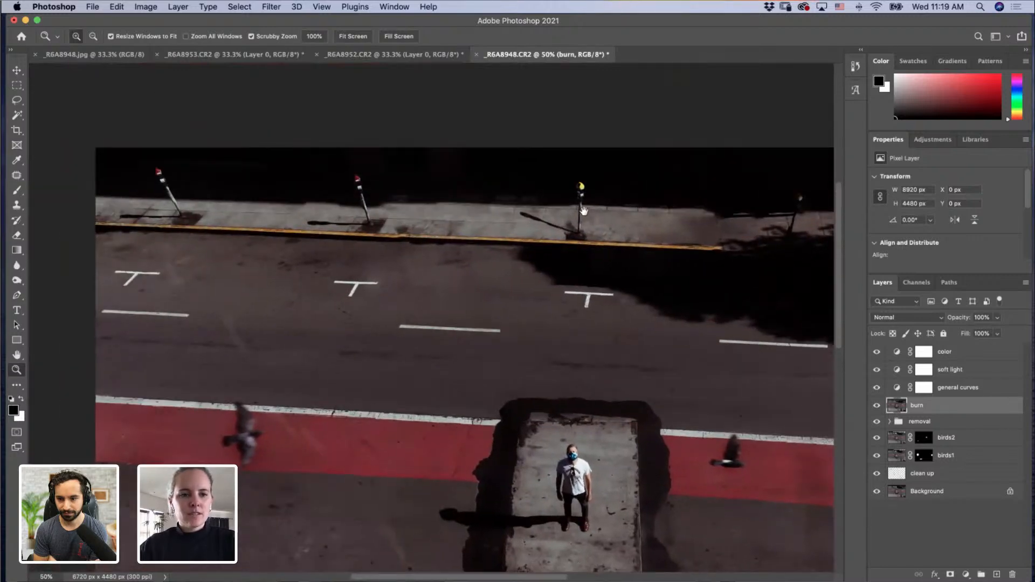
left_click_drag(523, 270, 480, 247)
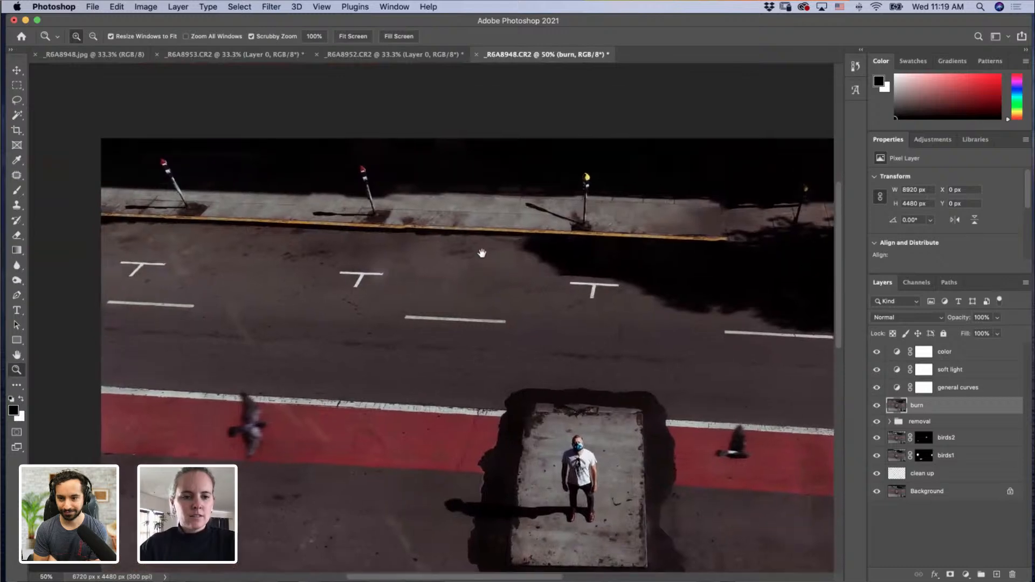
left_click(213, 131)
left_click_drag(600, 239, 467, 242)
left_click_drag(689, 250, 500, 247)
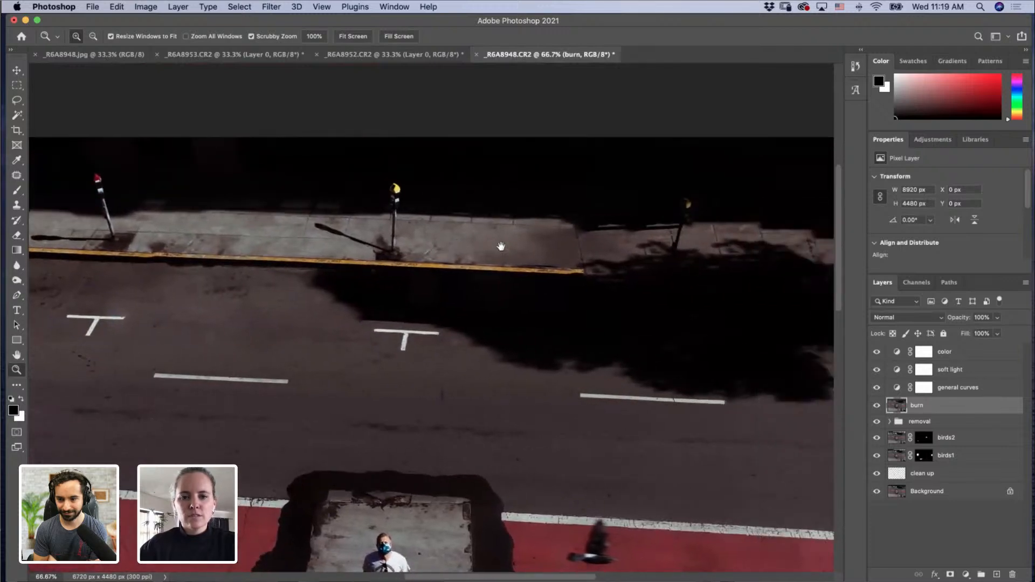
left_click_drag(573, 241, 513, 236)
left_click_drag(599, 240, 539, 239)
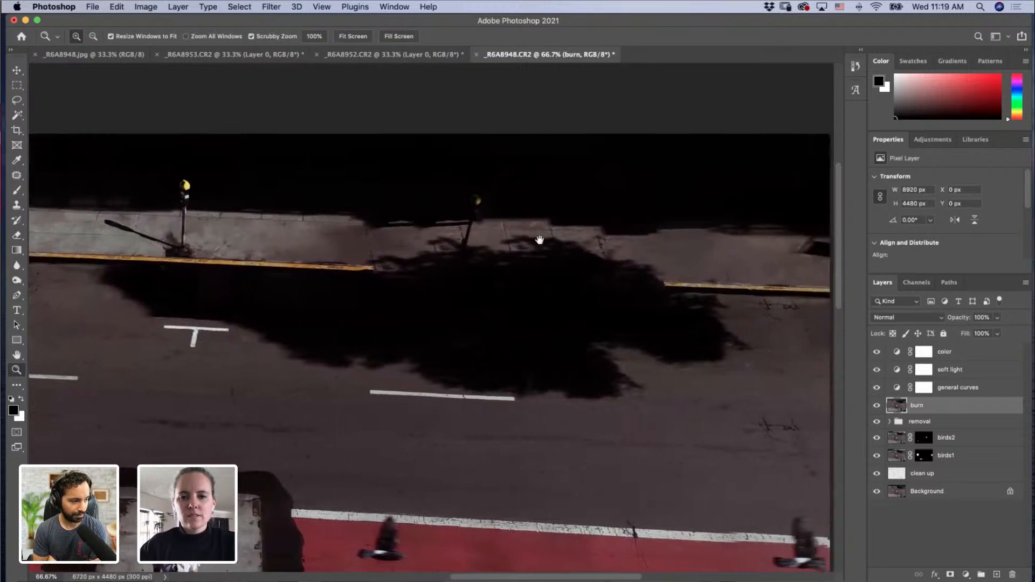
left_click_drag(628, 234, 545, 231)
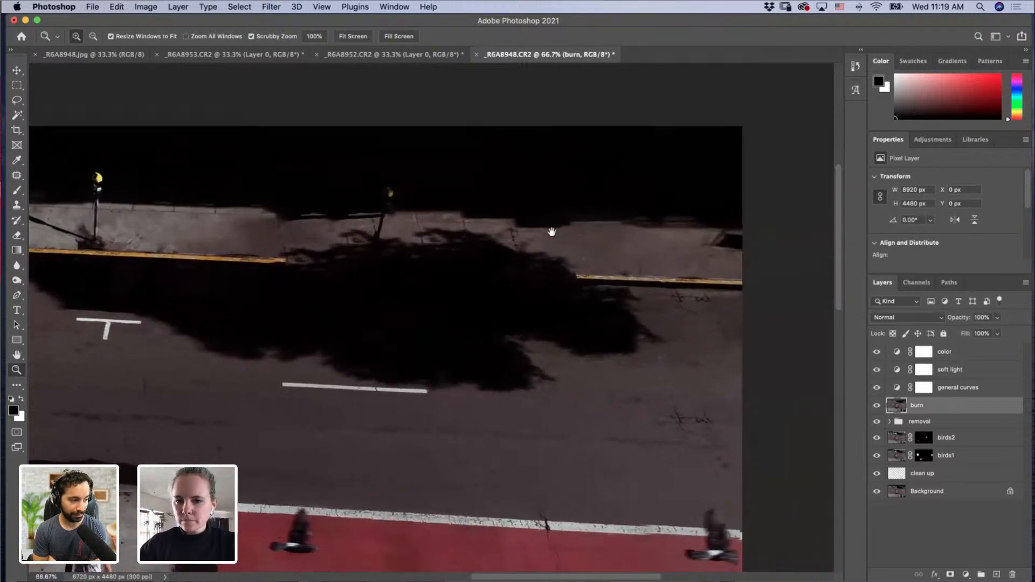
scroll(545, 243, "down", 6)
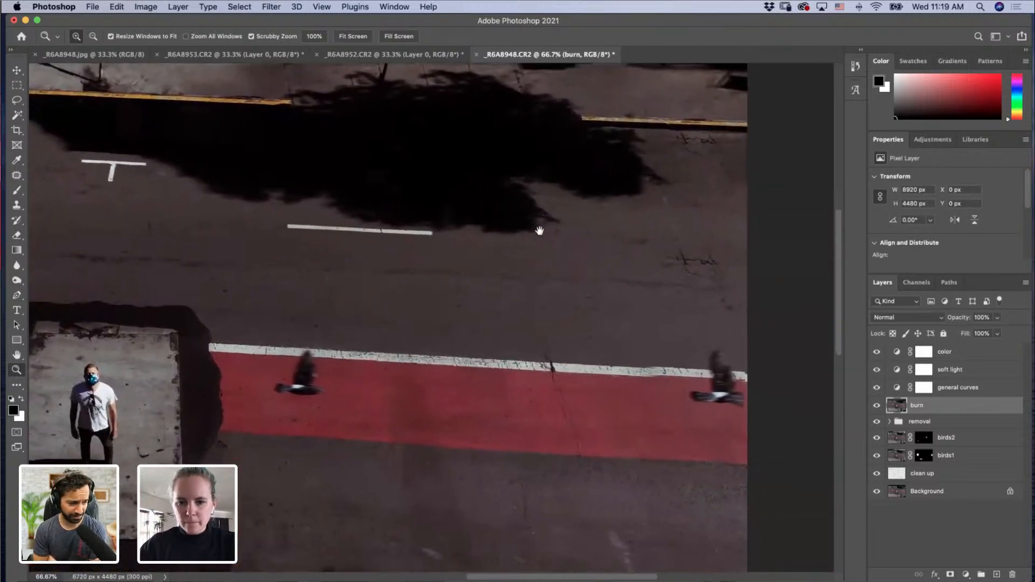
scroll(534, 242, "down", 8)
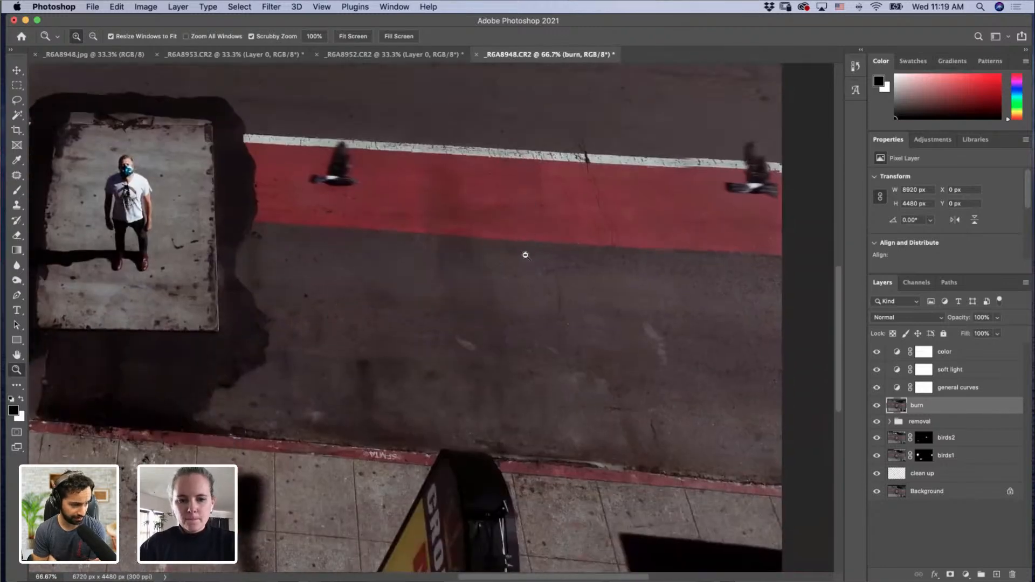
left_click(525, 255, "alt")
left_click(523, 256, "alt")
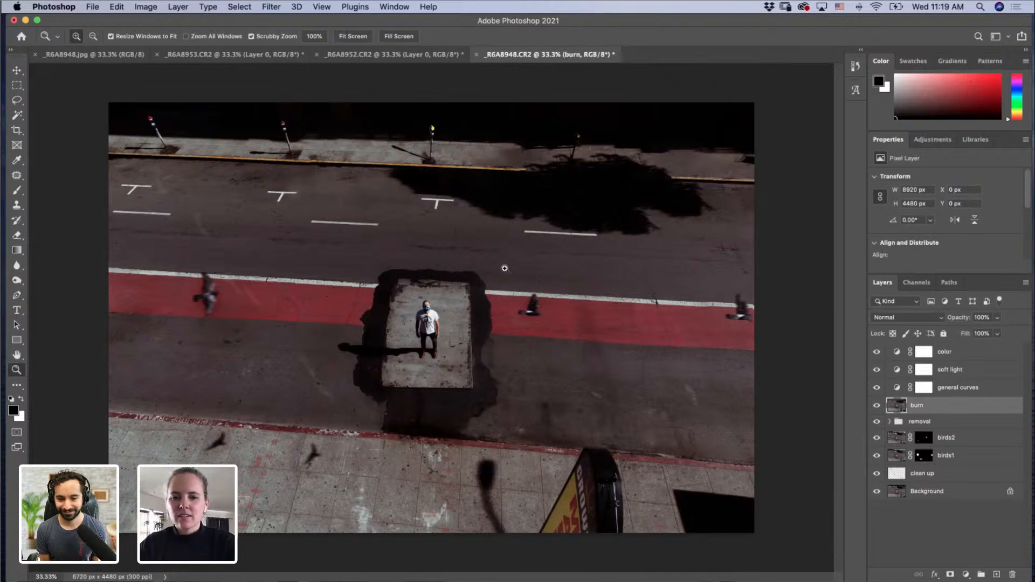
Step: Inspect the near sidewalk, bird shadows, pigeons, concrete slab, red lane and sign area for remaining flaws
key("x")
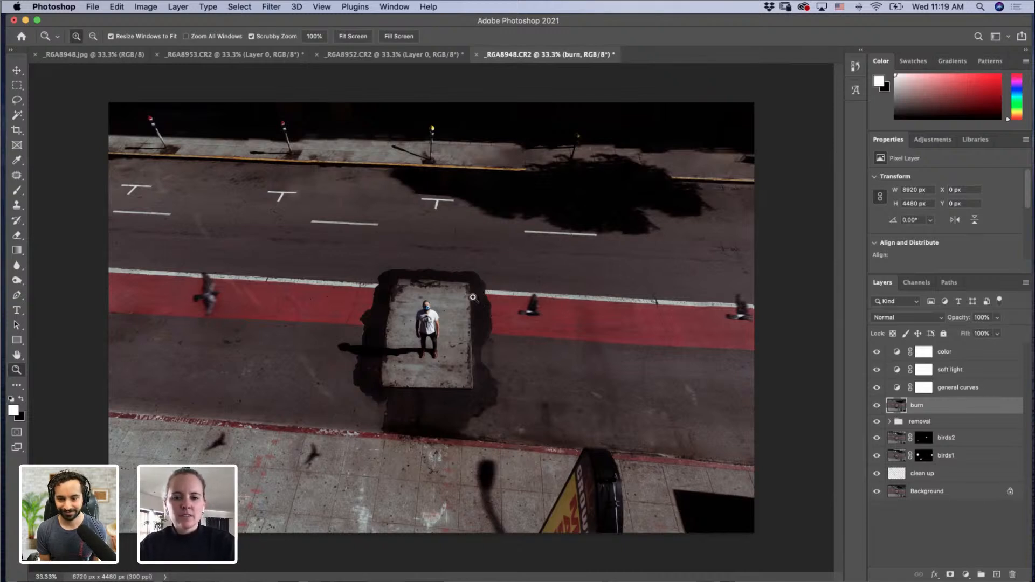
key("alt")
left_click(476, 303, "alt")
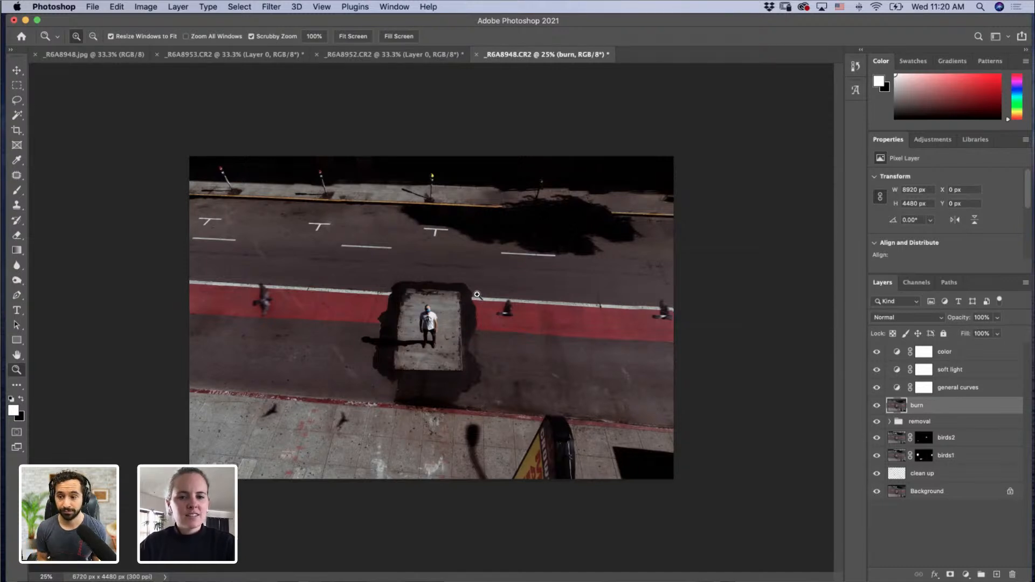
left_click(408, 456)
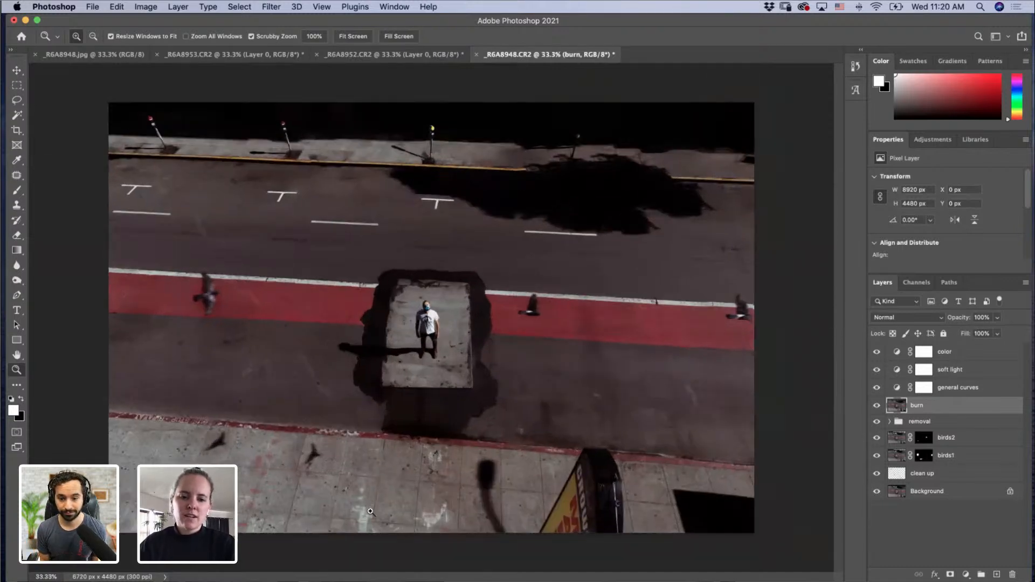
left_click(371, 511)
scroll(368, 448, "down", 3)
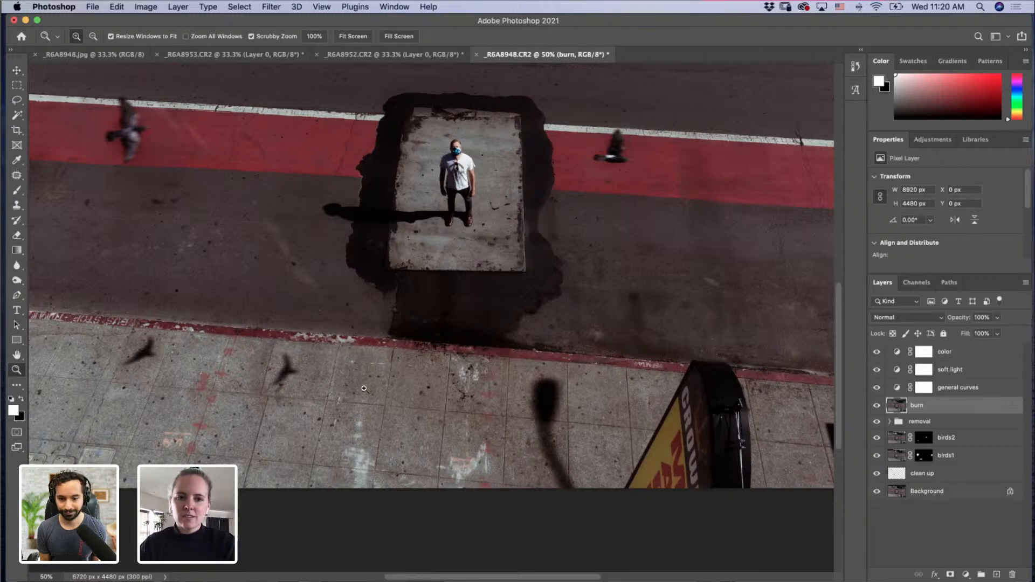
left_click_drag(345, 289, 393, 286)
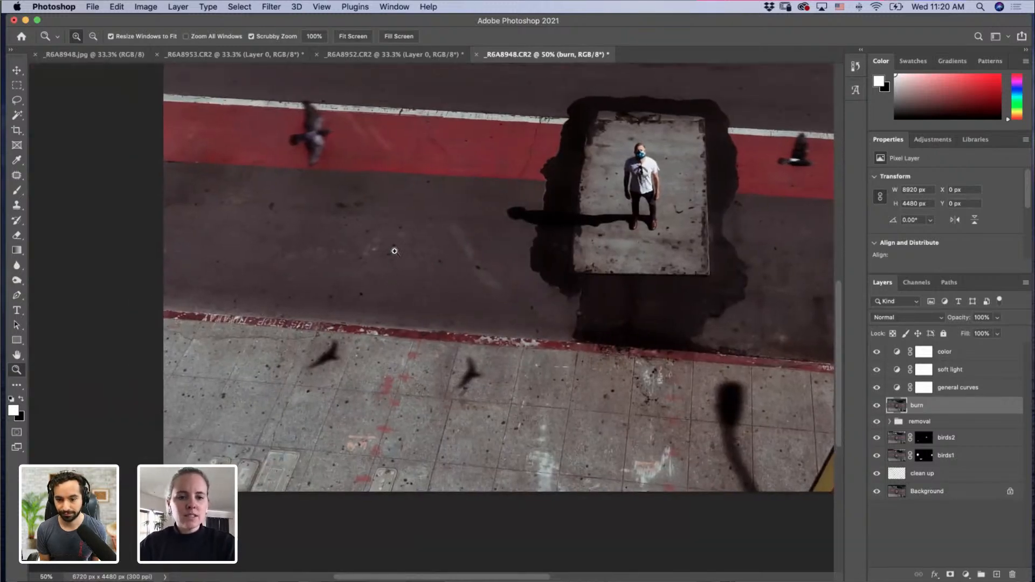
left_click_drag(397, 243, 388, 386)
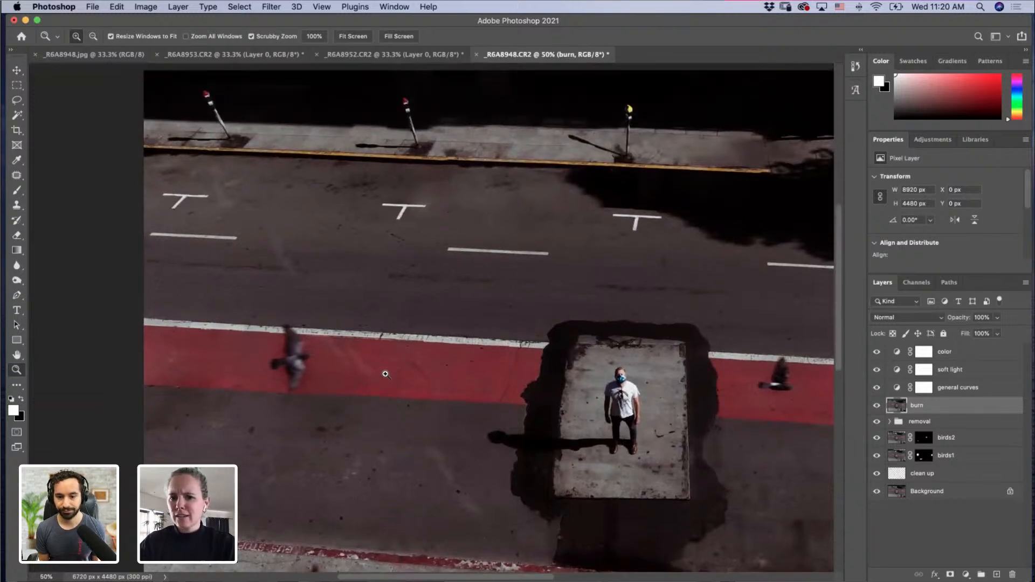
left_click_drag(541, 288, 440, 246)
left_click_drag(503, 275, 444, 268)
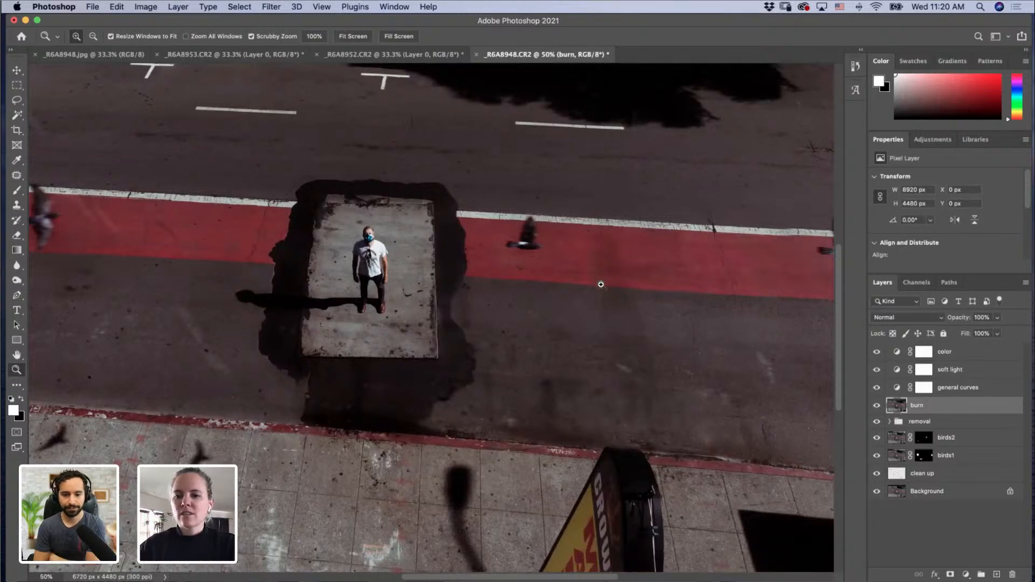
left_click_drag(596, 290, 530, 138)
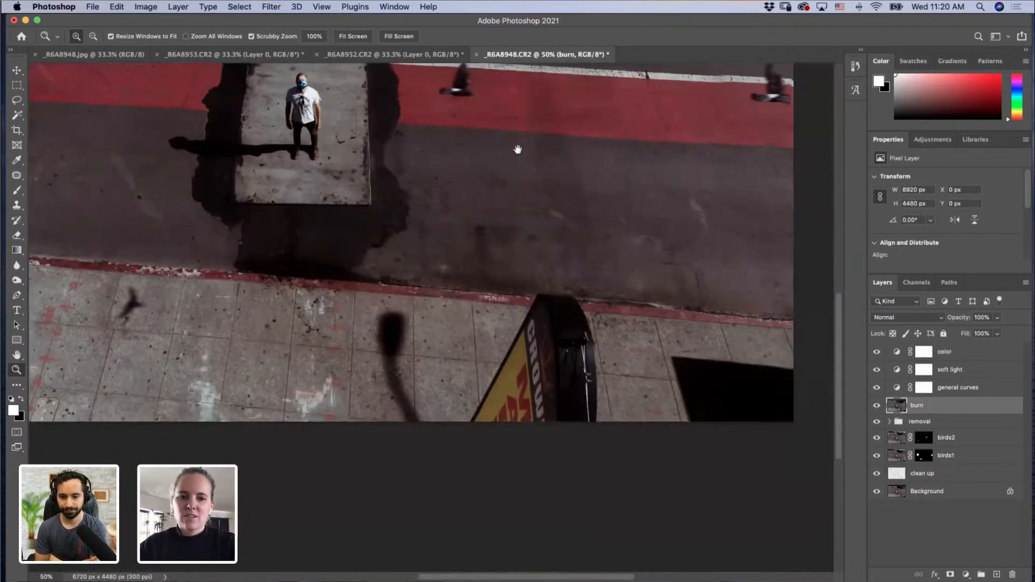
left_click_drag(334, 219, 646, 327)
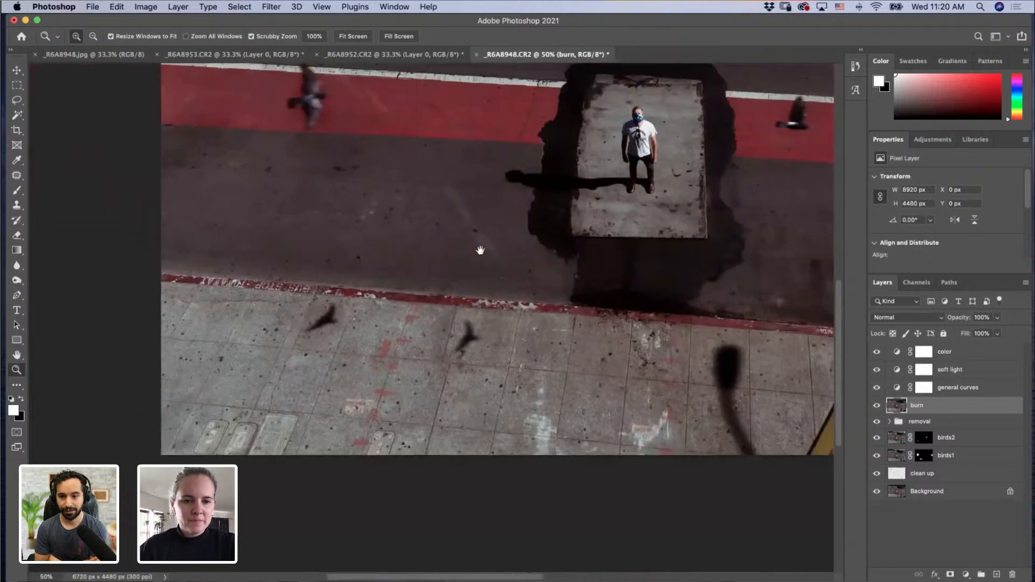
left_click(481, 246, "alt")
left_click(480, 248, "alt")
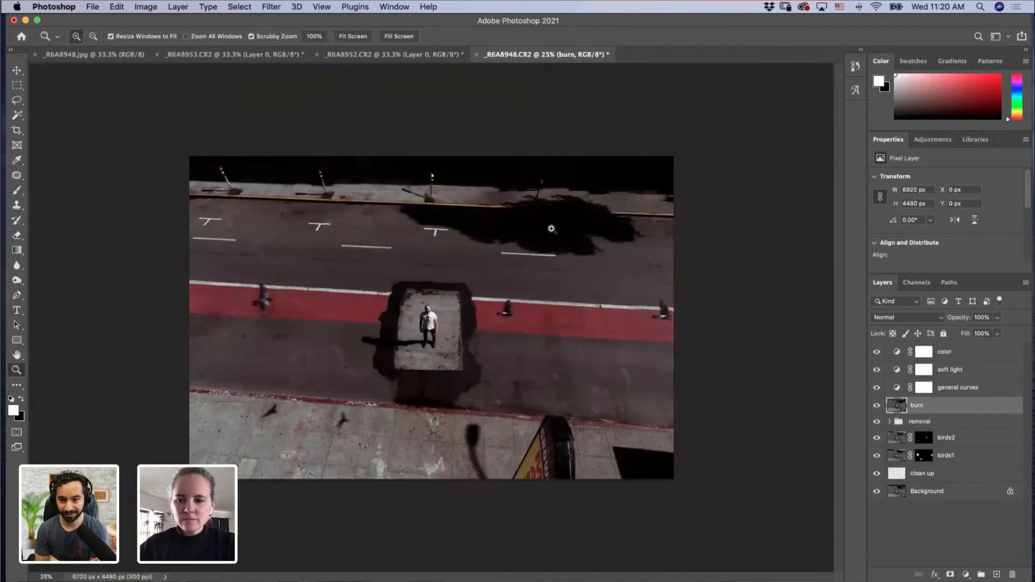
Step: Hide the burn layer
left_click(876, 407)
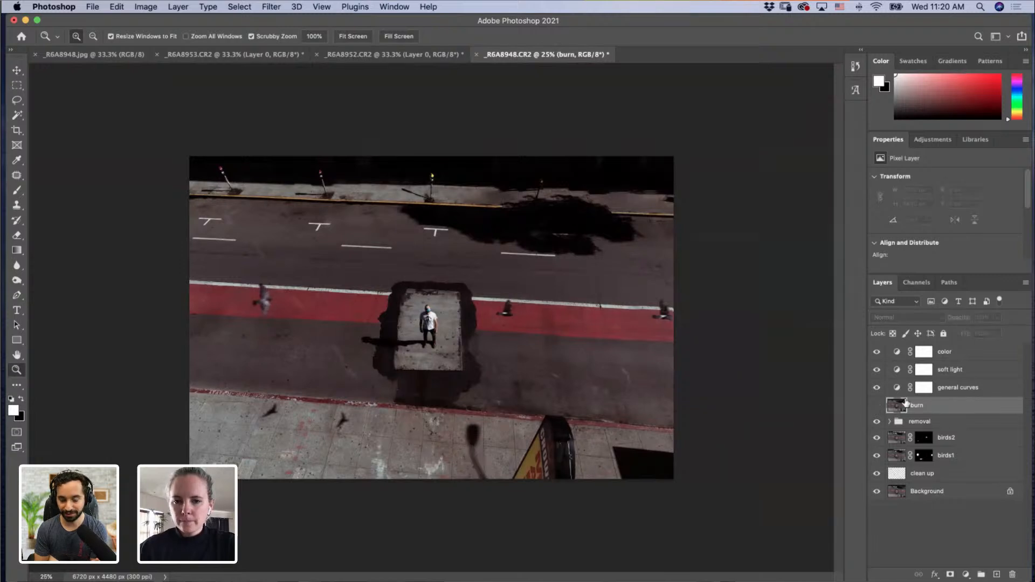
left_click(877, 407)
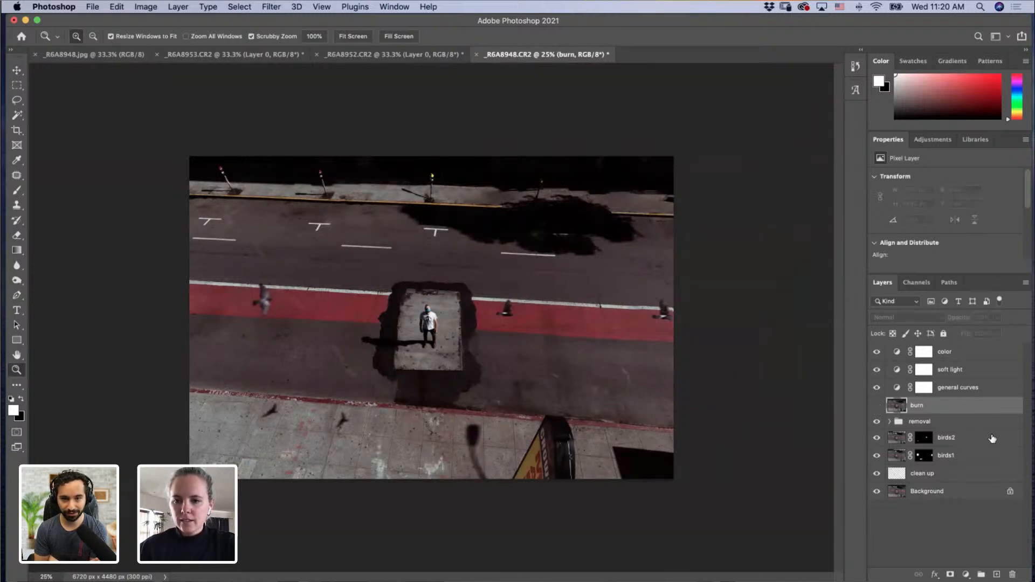
left_click(957, 425)
left_click(949, 496, "shift")
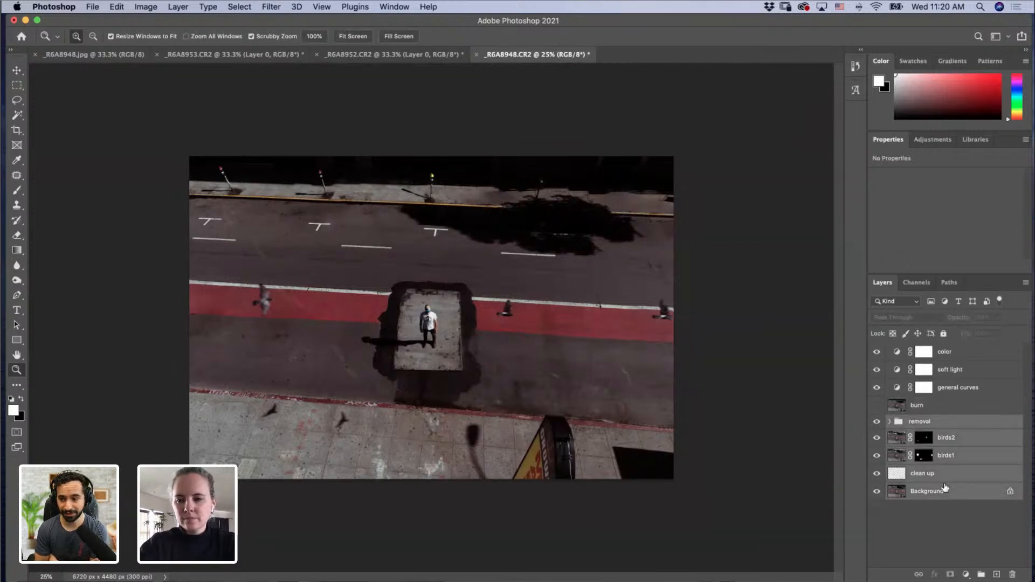
key("super+j")
key("super+e")
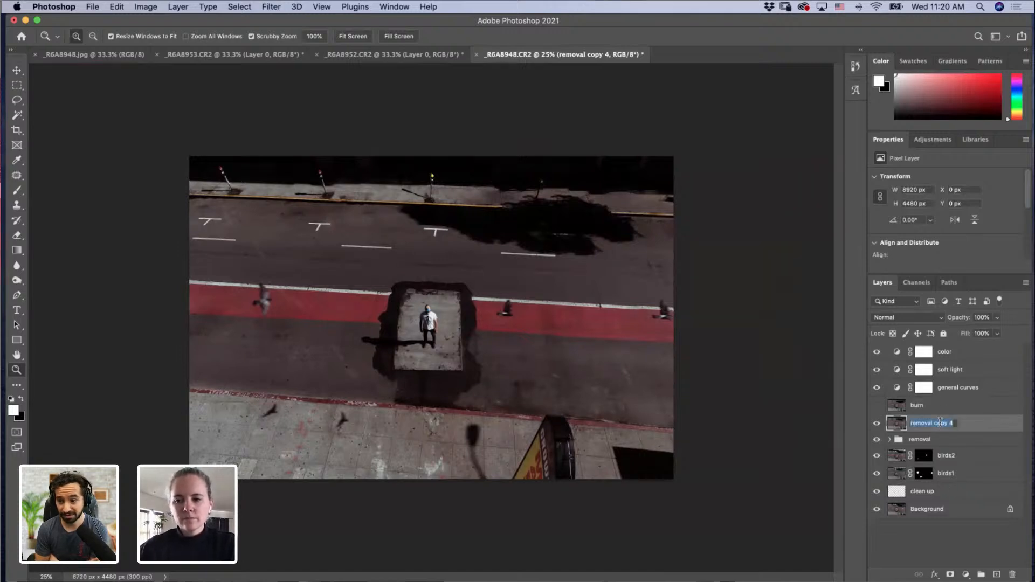
type("burn")
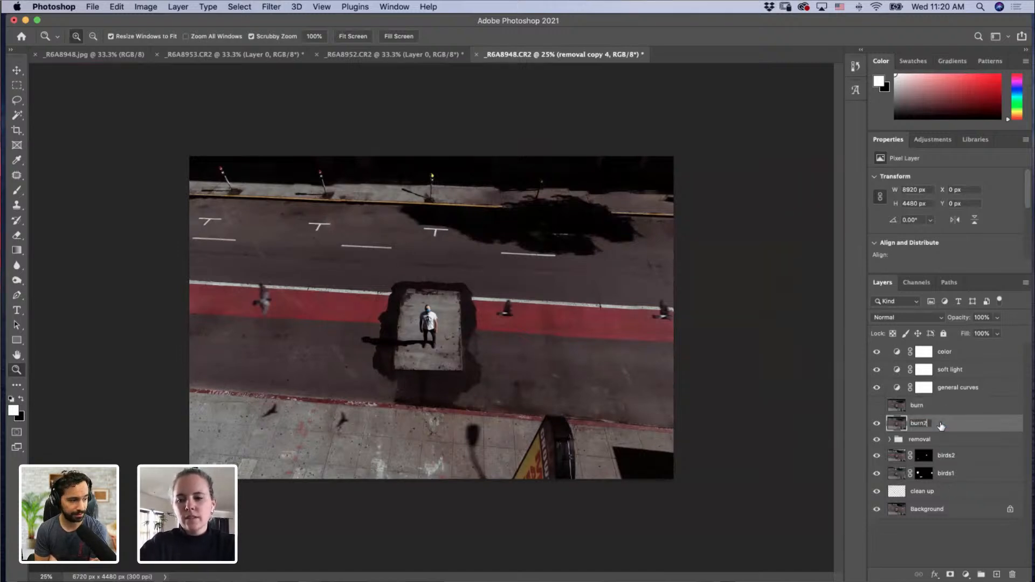
type("2")
key("Return")
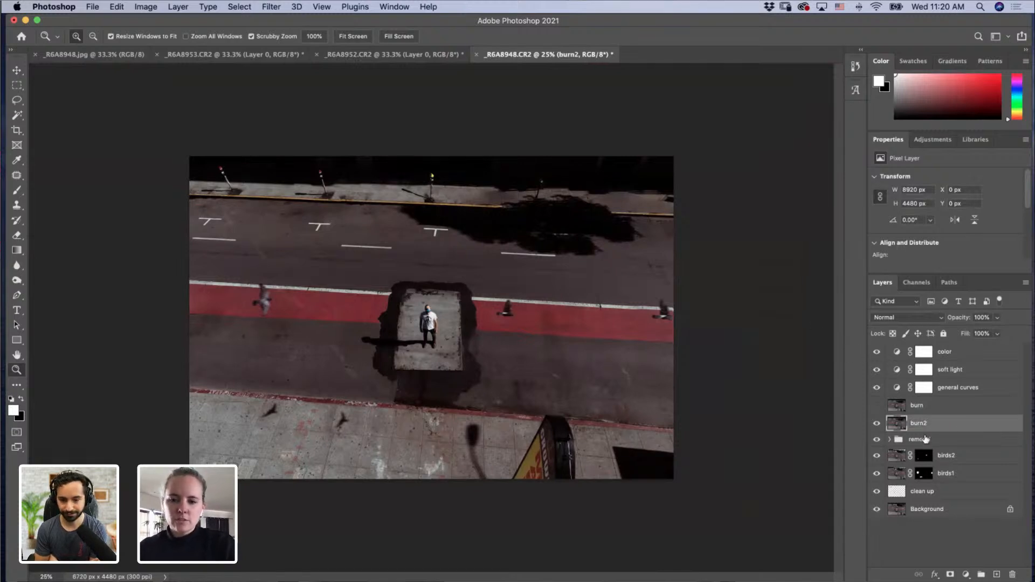
left_click_drag(967, 433, 1012, 574)
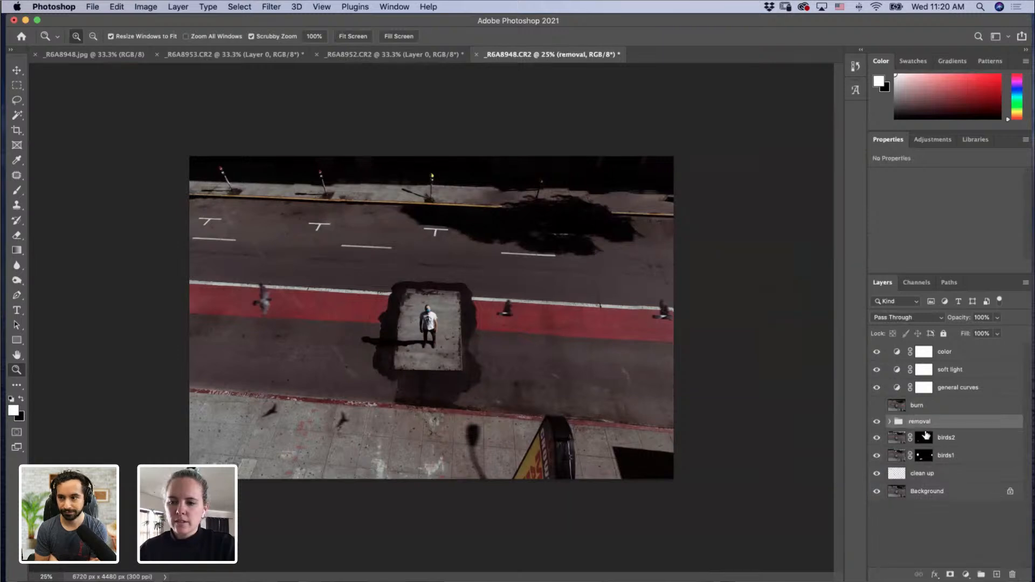
Step: Add a Curves adjustment above the removal group, darken the asphalt tones with it, and invert its mask to black for brushing
left_click(966, 575)
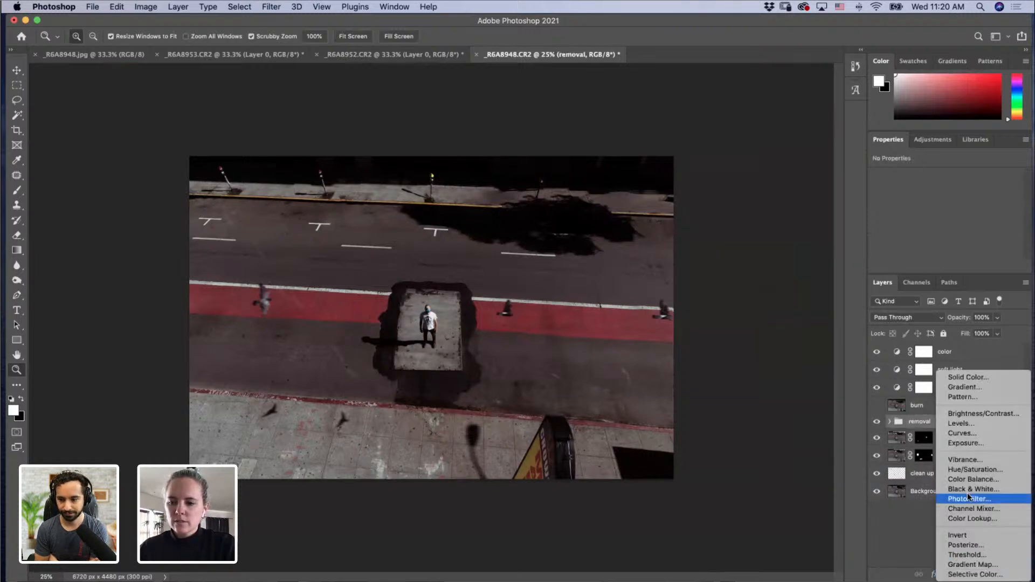
left_click(962, 433)
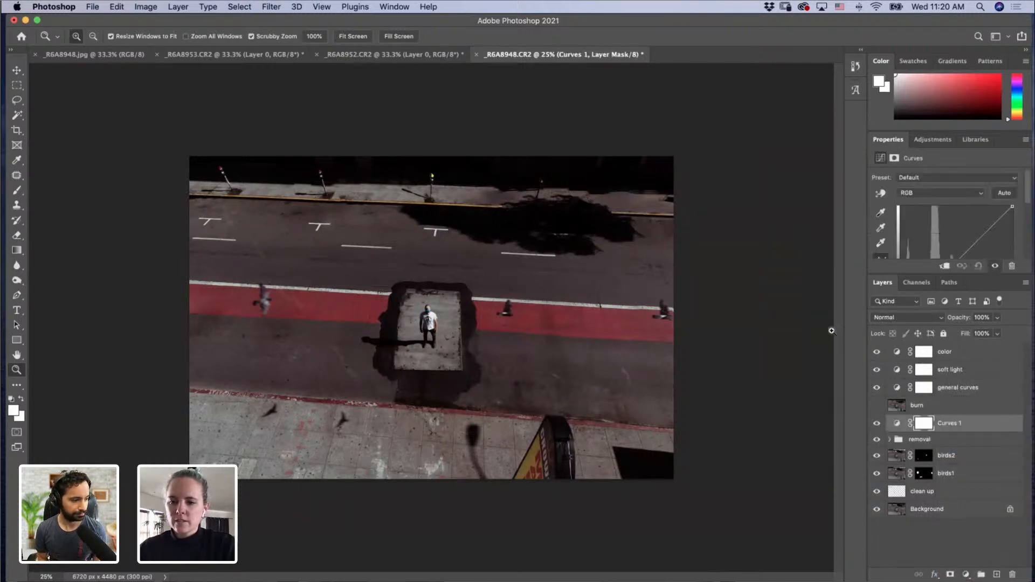
left_click(880, 193)
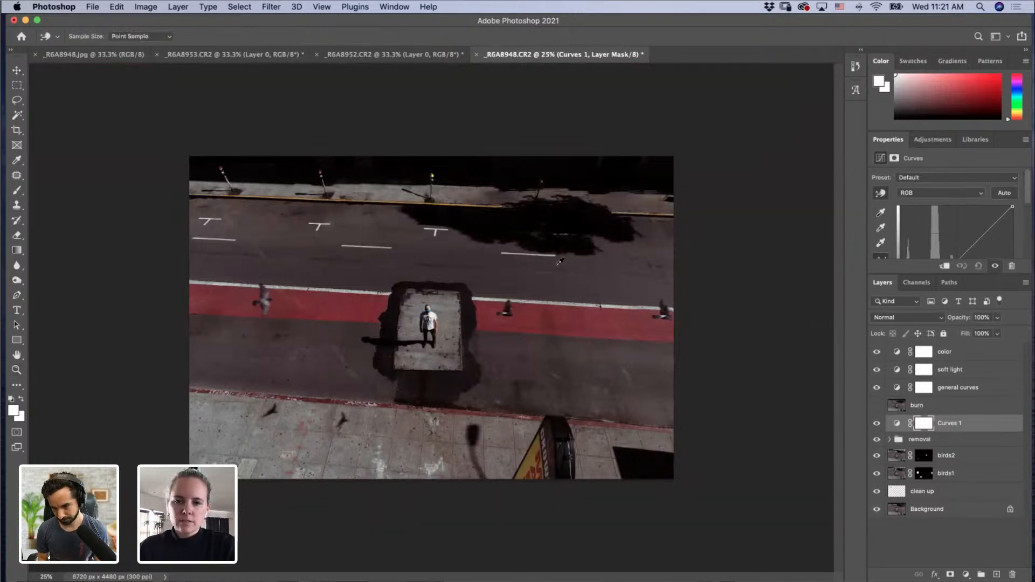
left_click_drag(559, 264, 559, 272)
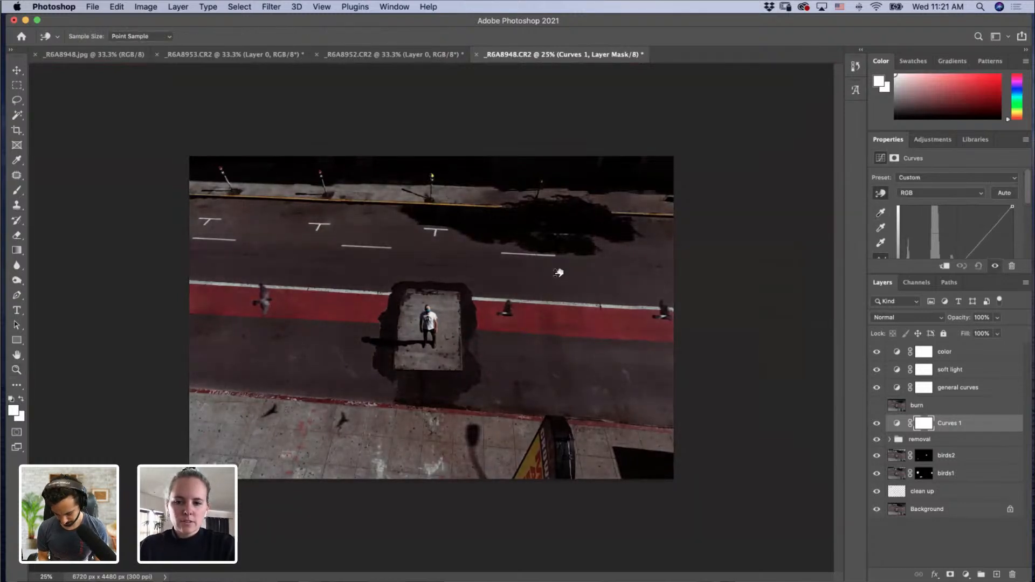
key("super+i")
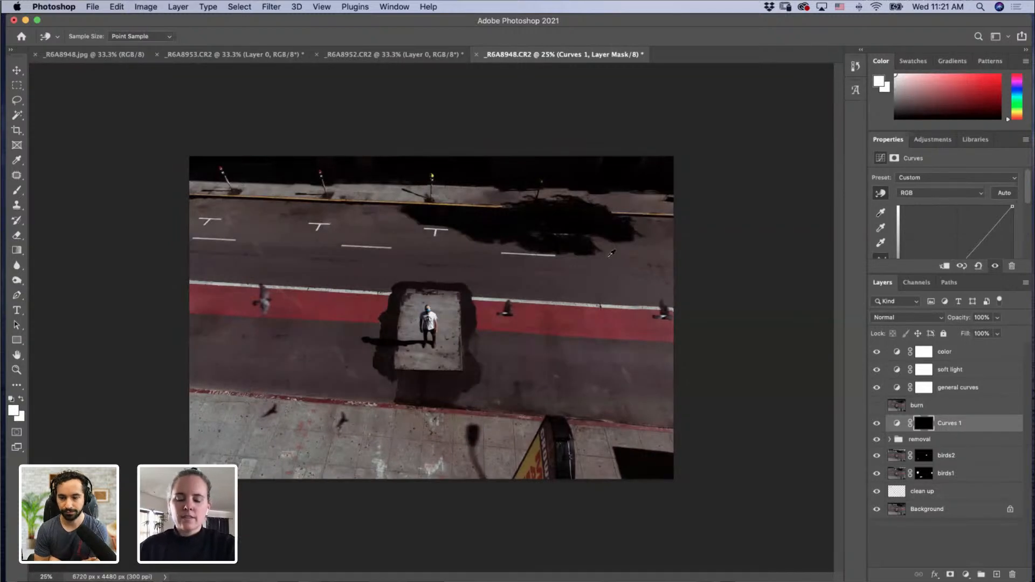
key("b")
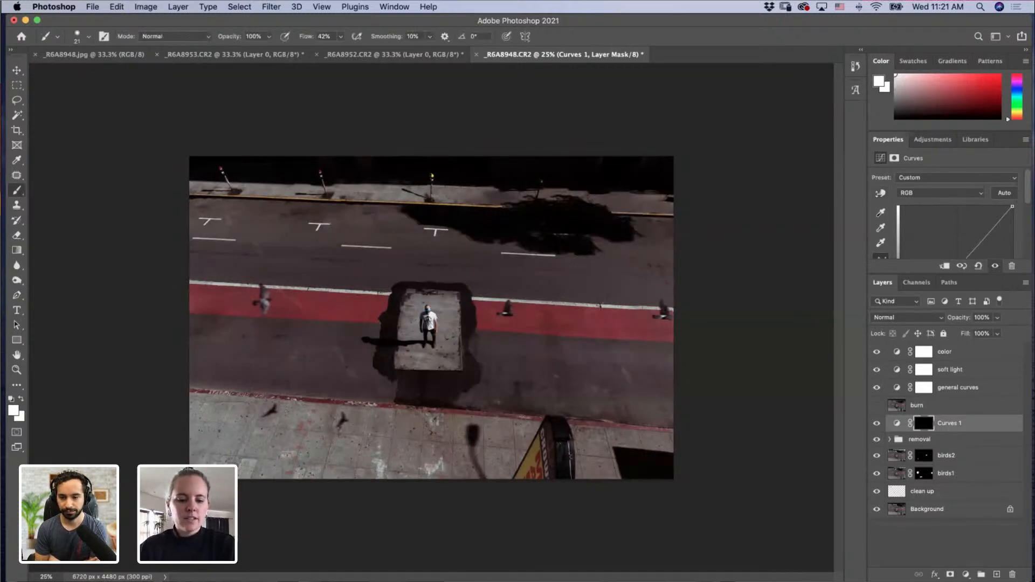
Step: Brush white over the tree shadow in the Curves mask at a brush size of about 431 px, and raise the flow to 60%
left_click_drag(360, 288, 387, 284)
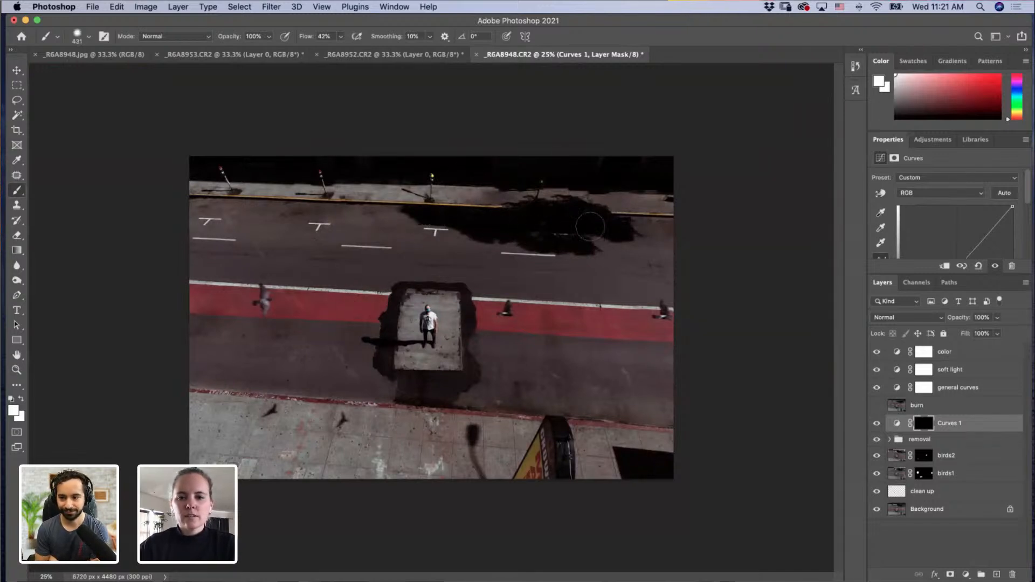
left_click_drag(557, 231, 568, 217)
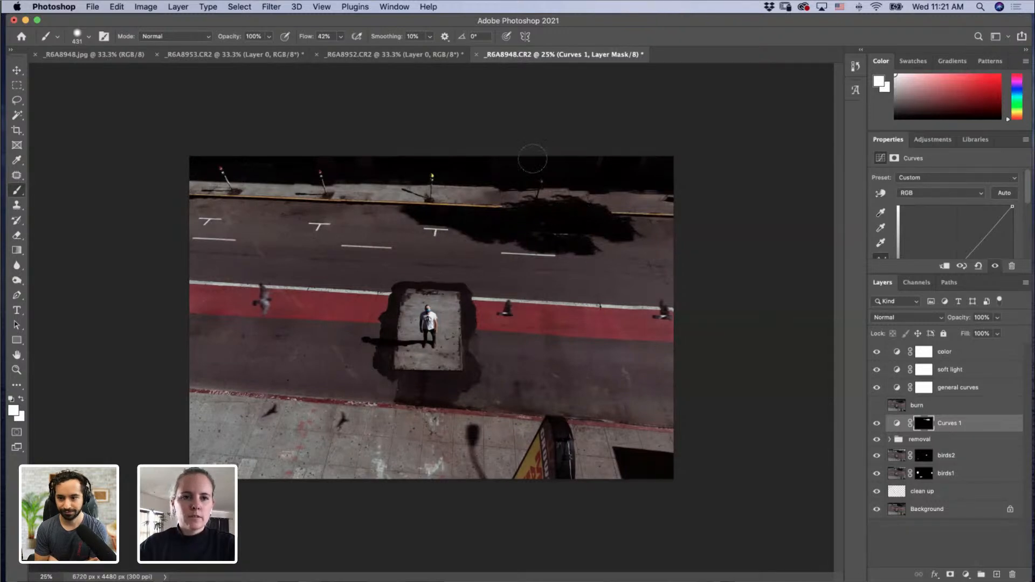
left_click_drag(308, 36, 317, 37)
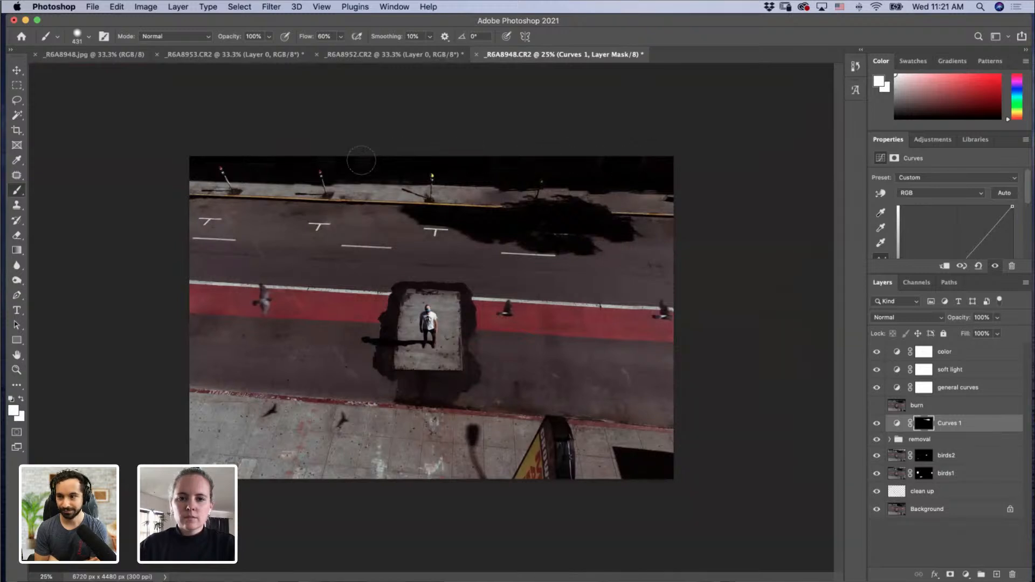
left_click_drag(215, 314, 229, 315)
left_click_drag(200, 248, 186, 458)
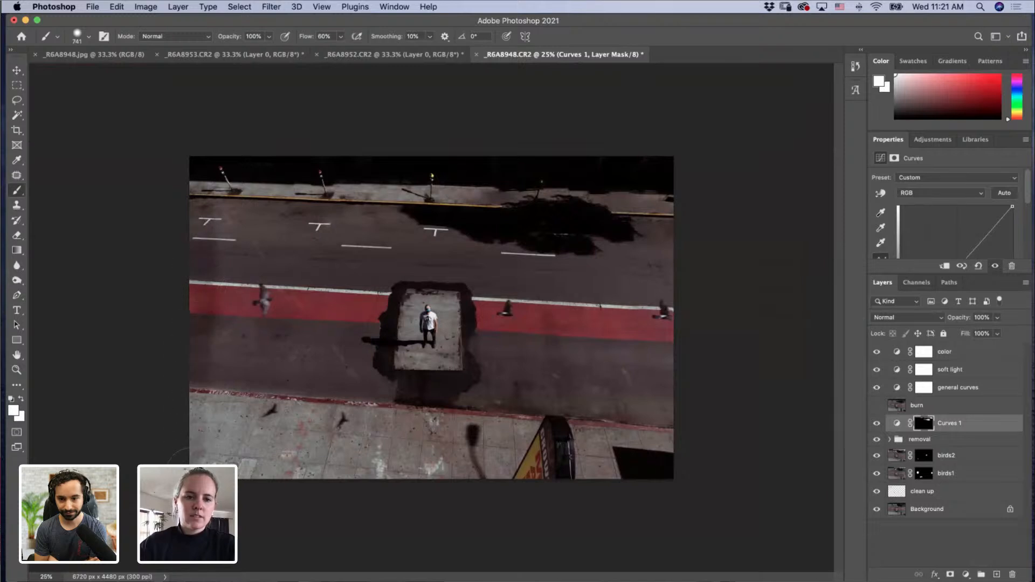
left_click_drag(206, 145, 218, 465)
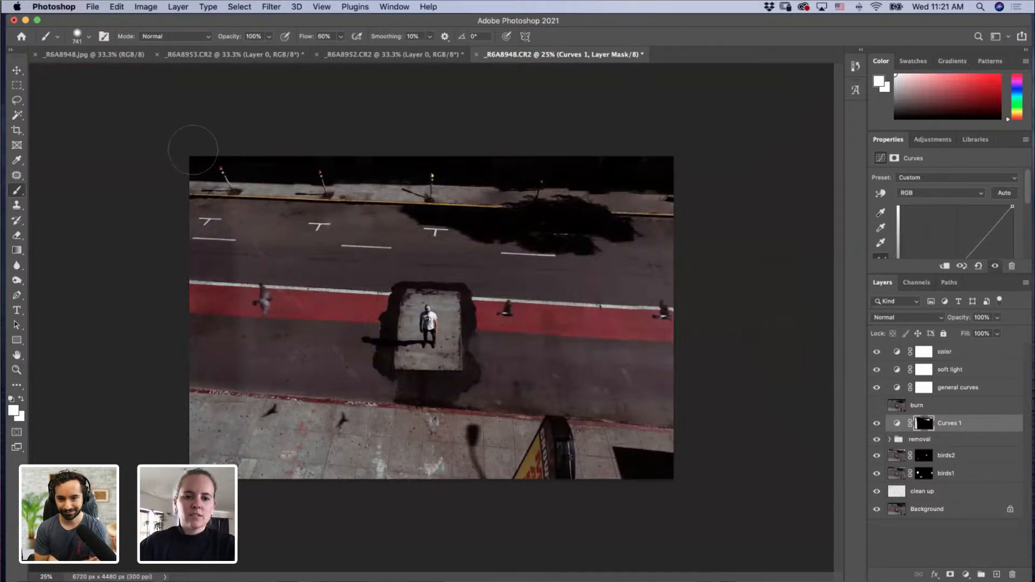
left_click_drag(194, 145, 199, 435)
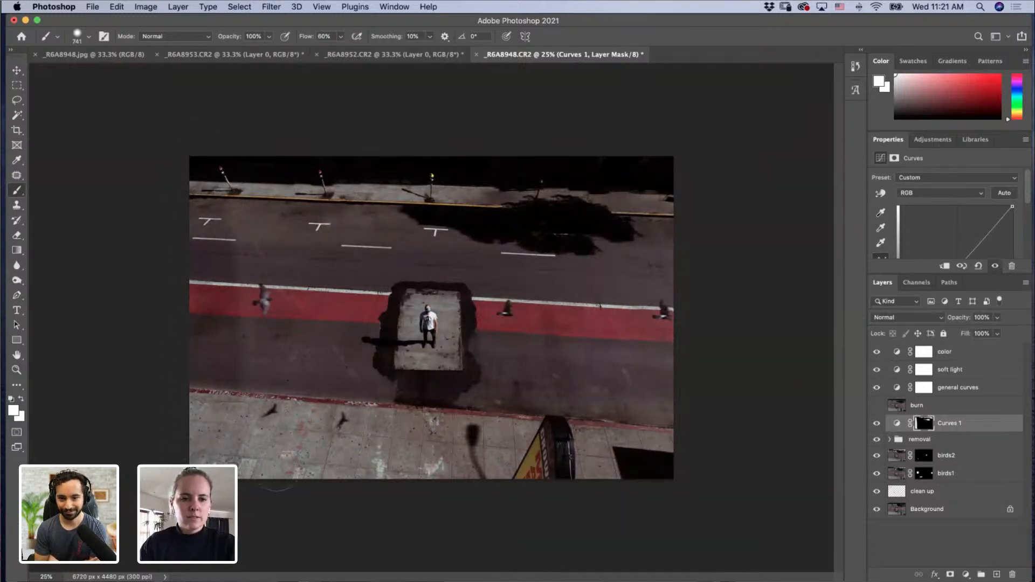
key("super+z")
key("super+z")
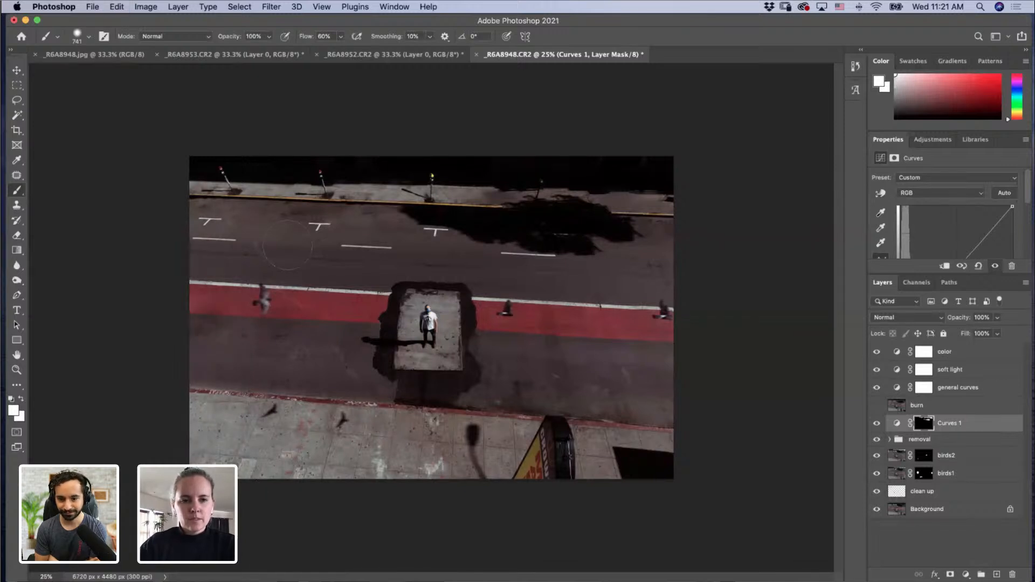
Step: Paint the photo's left side into the Curves mask with white, using a soft brush of about 960 px at 60% flow
mouse_move(287, 251)
left_mouse_down()
mouse_move(303, 252)
mouse_move(303, 219)
left_mouse_up()
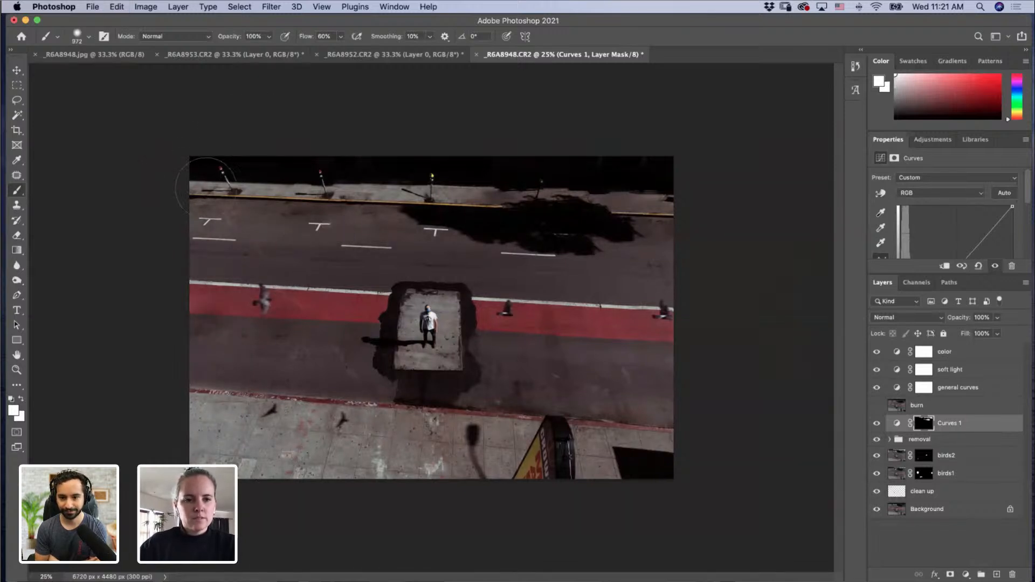
left_click_drag(239, 248, 230, 192)
mouse_move(208, 159)
left_mouse_down()
mouse_move(198, 248)
mouse_move(206, 480)
mouse_move(418, 499)
left_mouse_up()
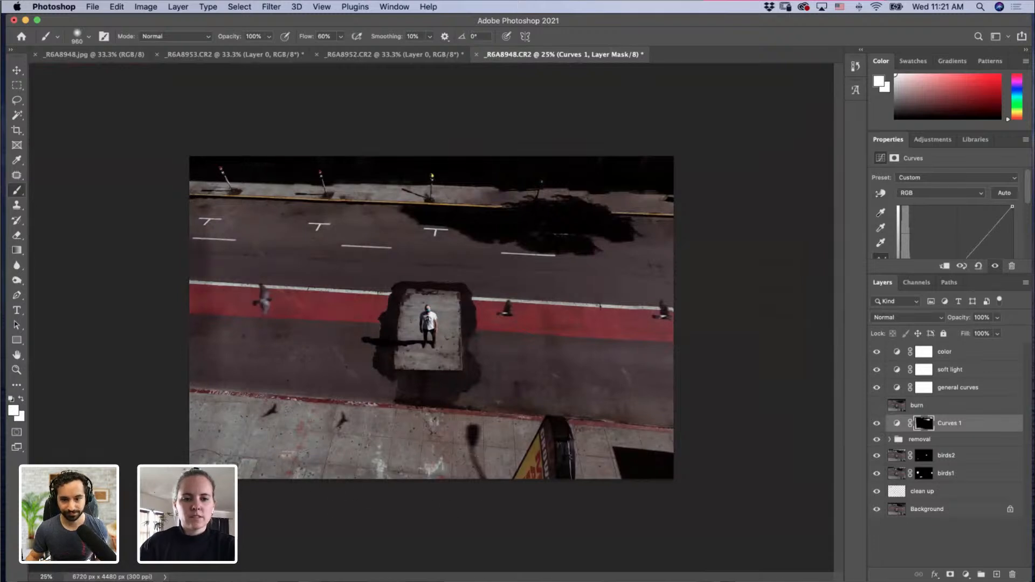
left_click_drag(213, 198, 220, 424)
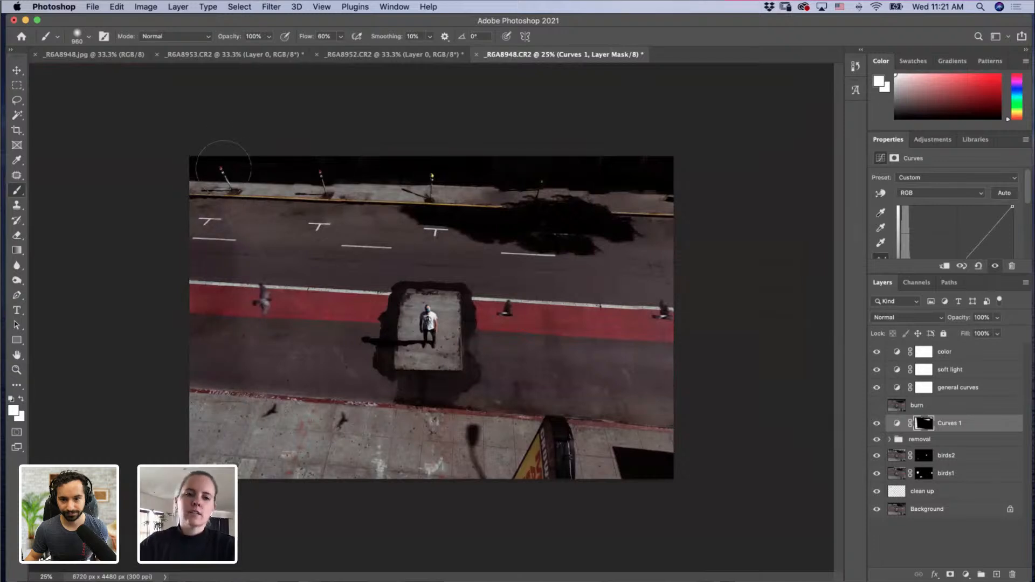
left_click_drag(224, 168, 244, 485)
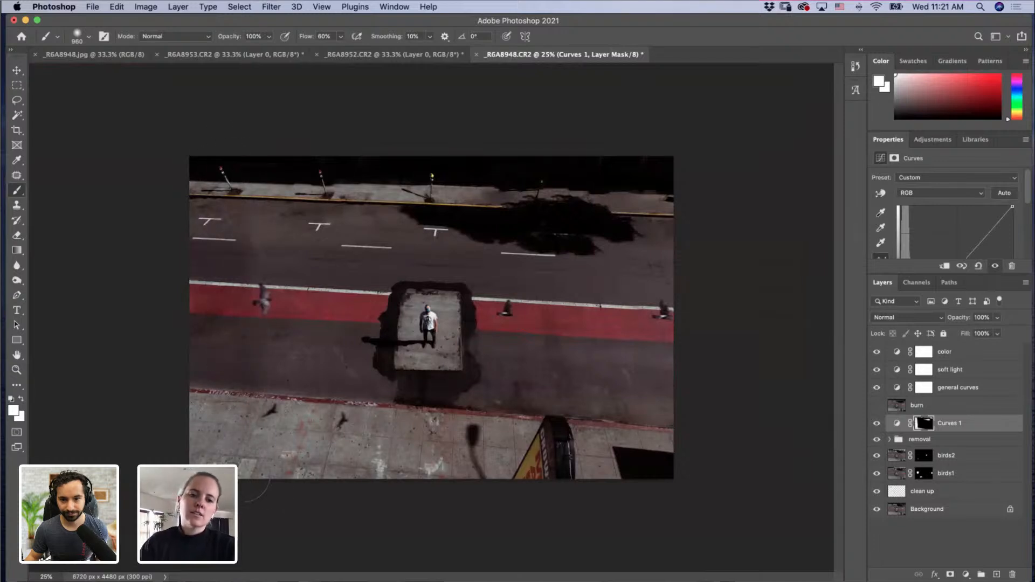
Step: Delete the Curves 1 adjustment layer and show the burn layer again
left_click(876, 424)
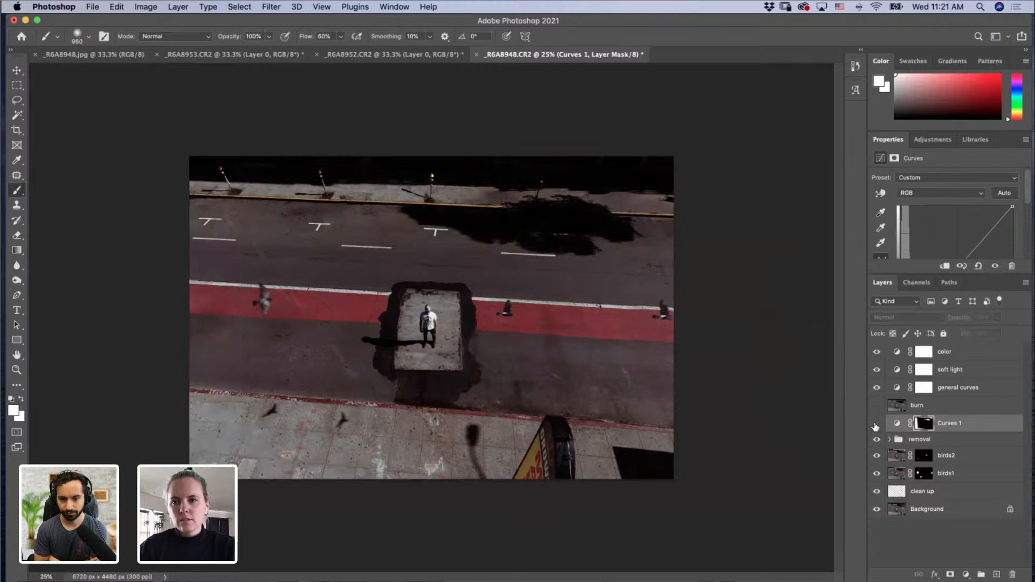
left_click_drag(980, 427, 1012, 574)
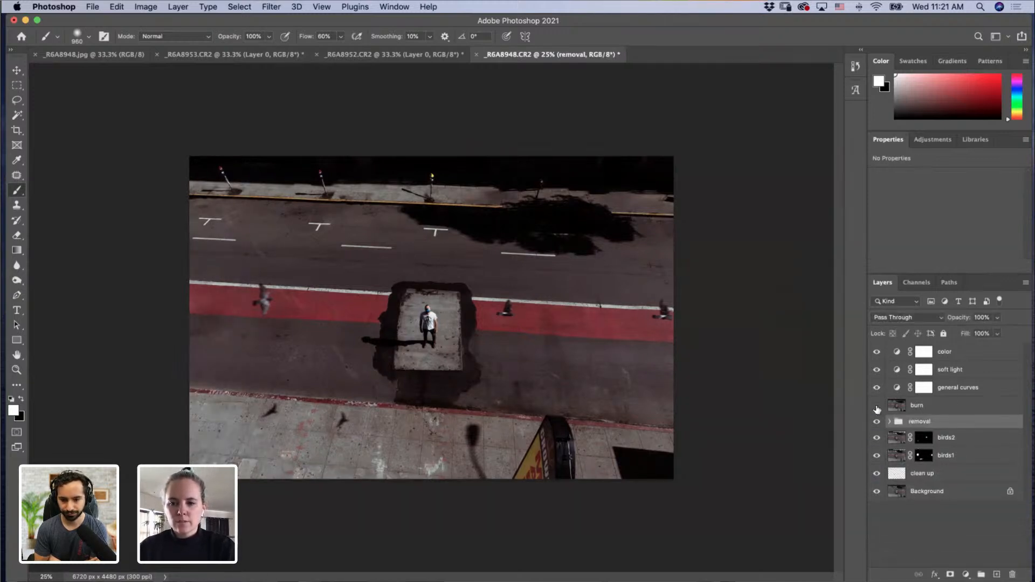
left_click(877, 406)
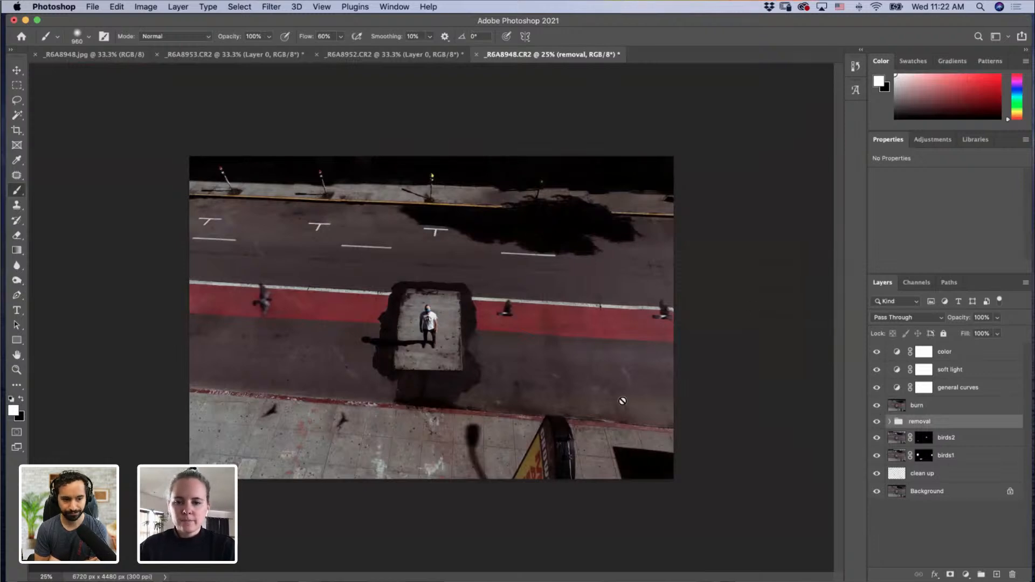
Step: Select the burn layer and hide every layer above the Background to view the original photo
left_click(933, 409)
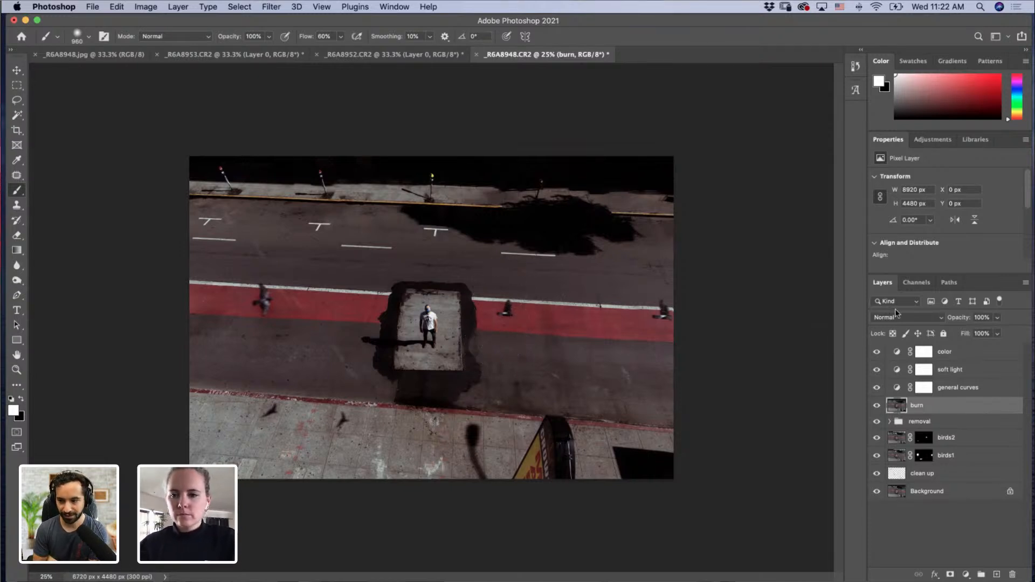
left_click(876, 356)
left_click_drag(876, 360, 877, 474)
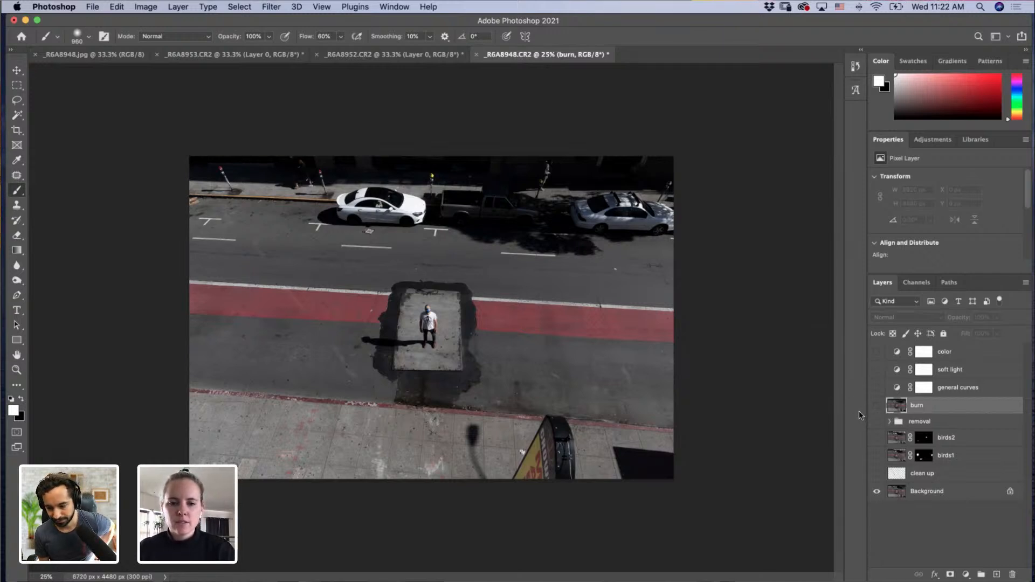
Step: Show the clean up, birds, adjustment, removal and burn layers again in stages, comparing the photo with and without the removal group
left_click(877, 474)
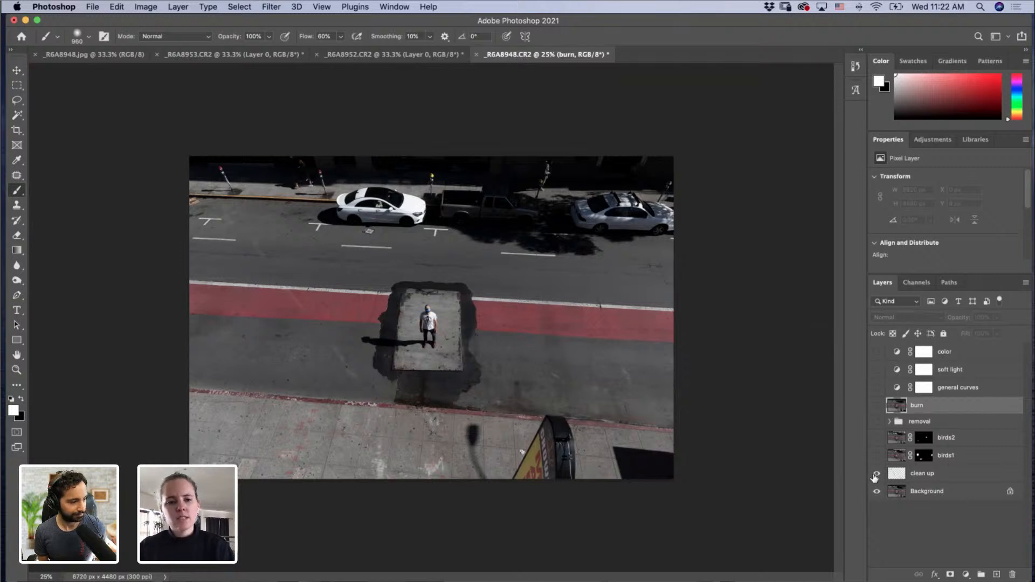
left_click(877, 437)
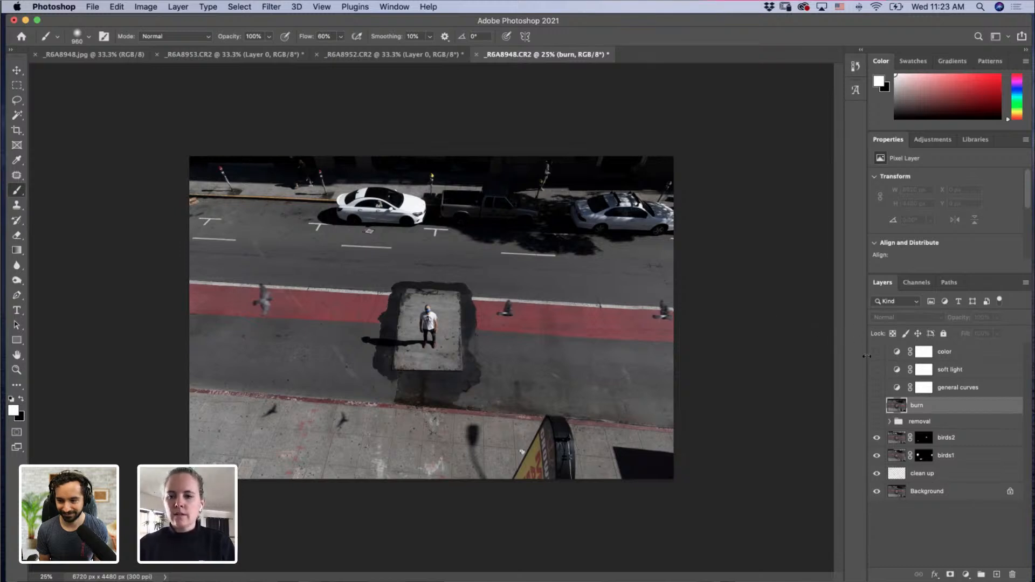
left_click_drag(877, 390, 877, 353)
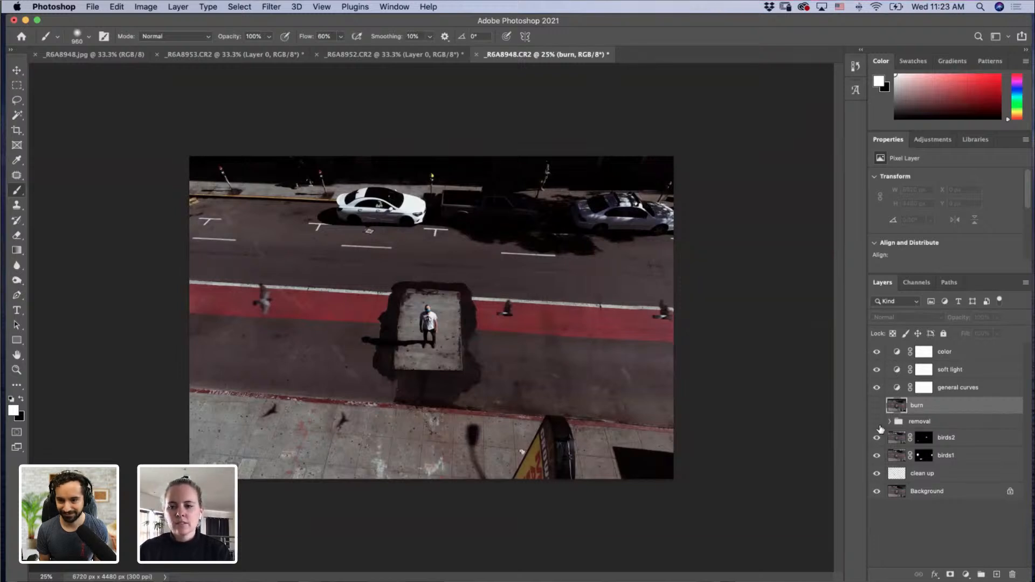
left_click(877, 422)
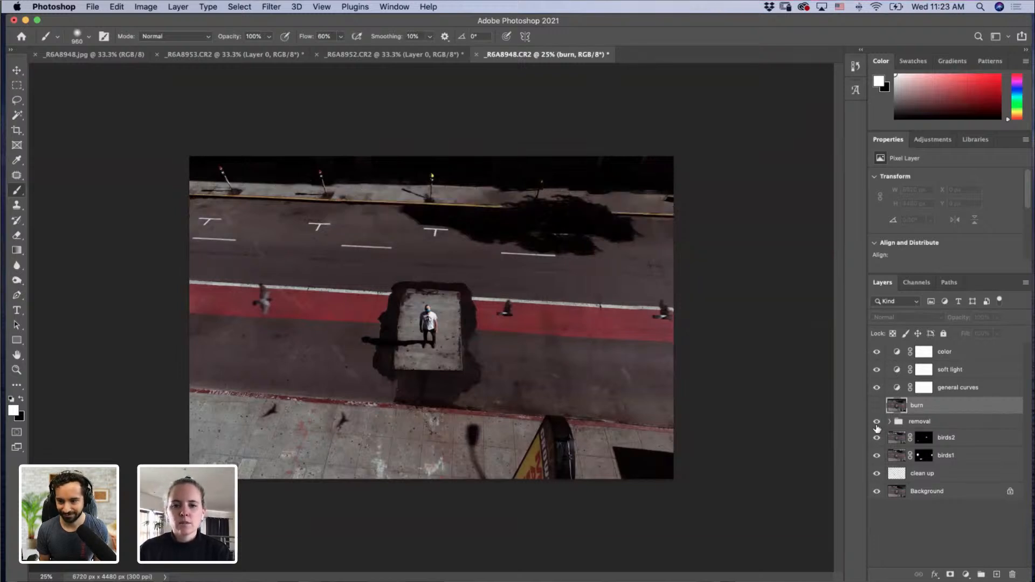
left_click(877, 423)
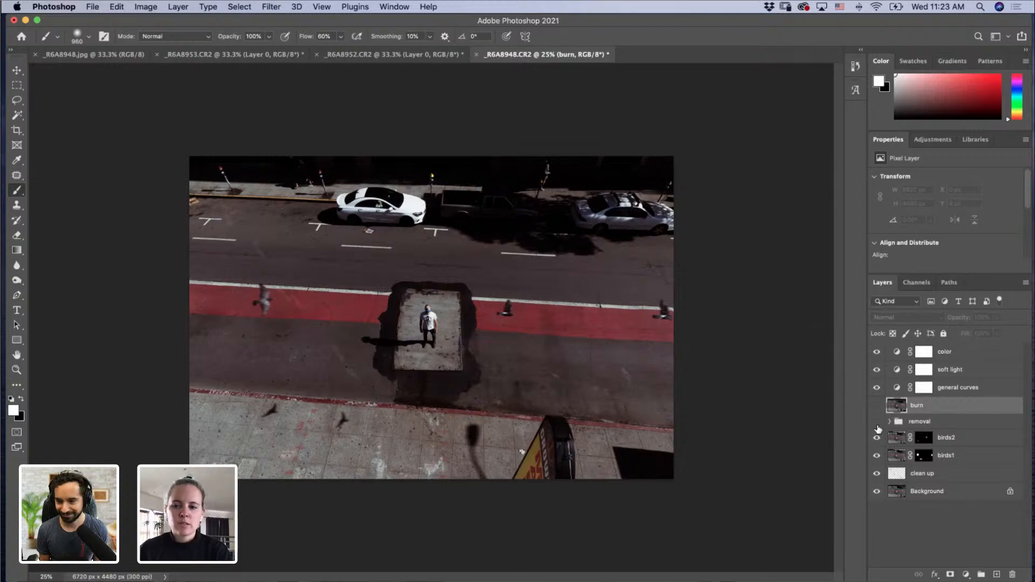
left_click(878, 426)
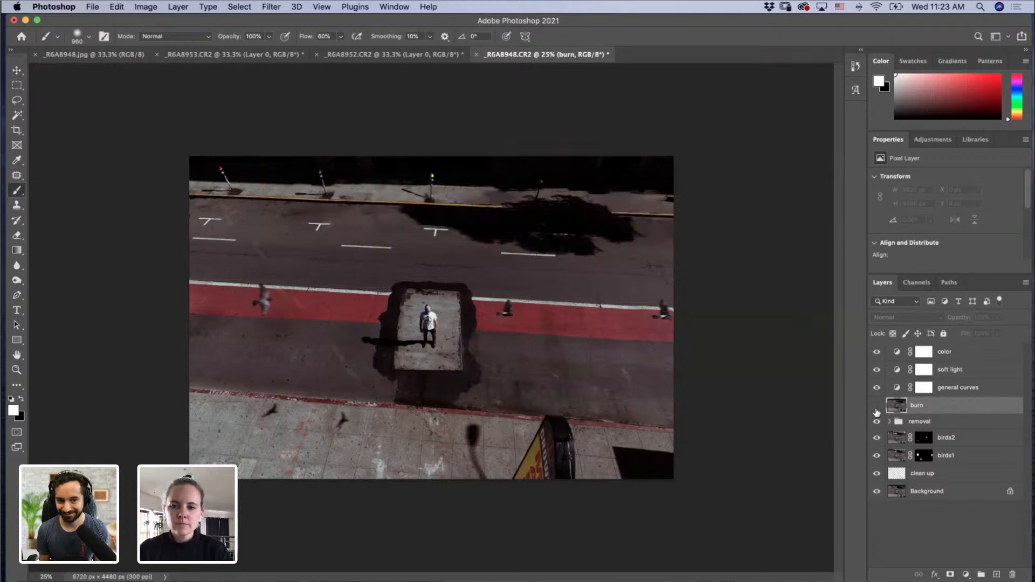
left_click(877, 406)
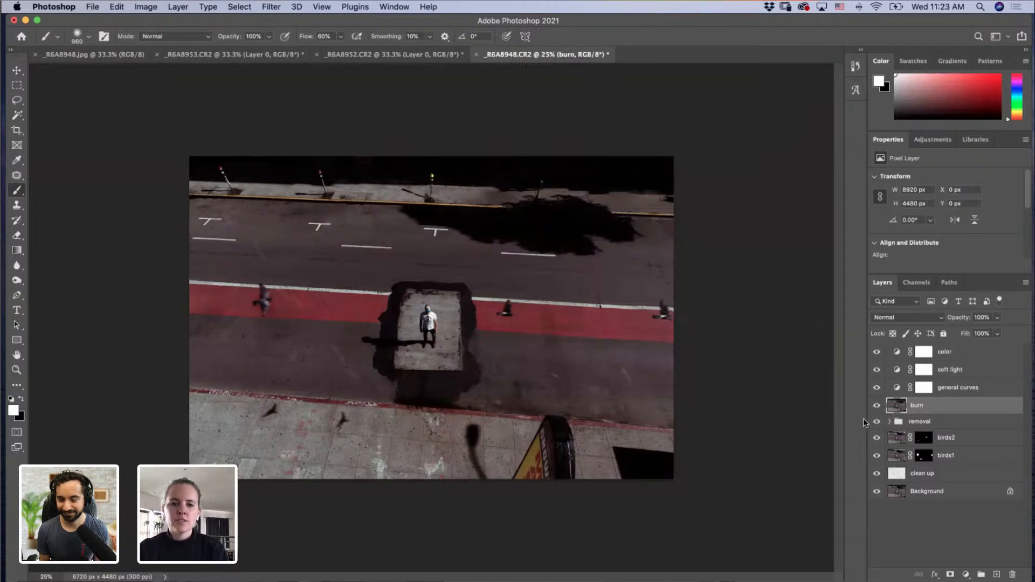
Step: Duplicate all layers from color down to Background and merge the copies into one layer on top
left_click(964, 350)
left_click(951, 495, "shift")
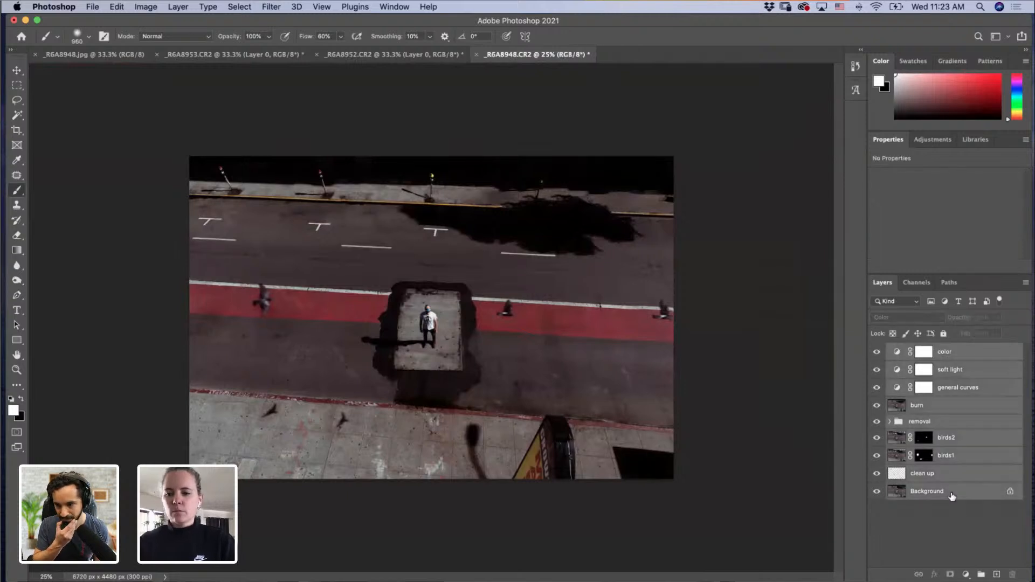
key("super+j")
key("super+e")
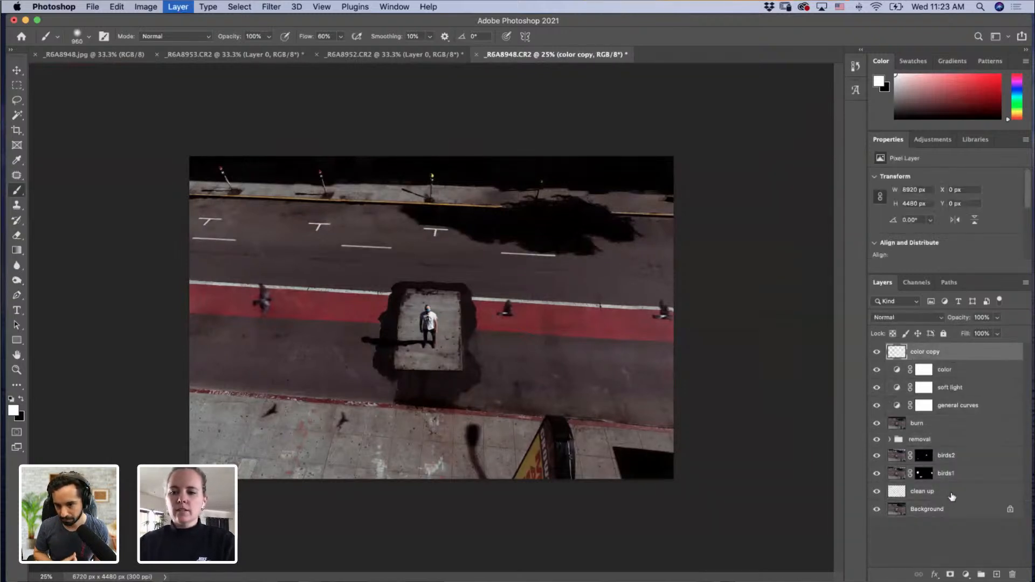
Step: Rename the merged top layer as sharpening
double_click(922, 352)
type("sha")
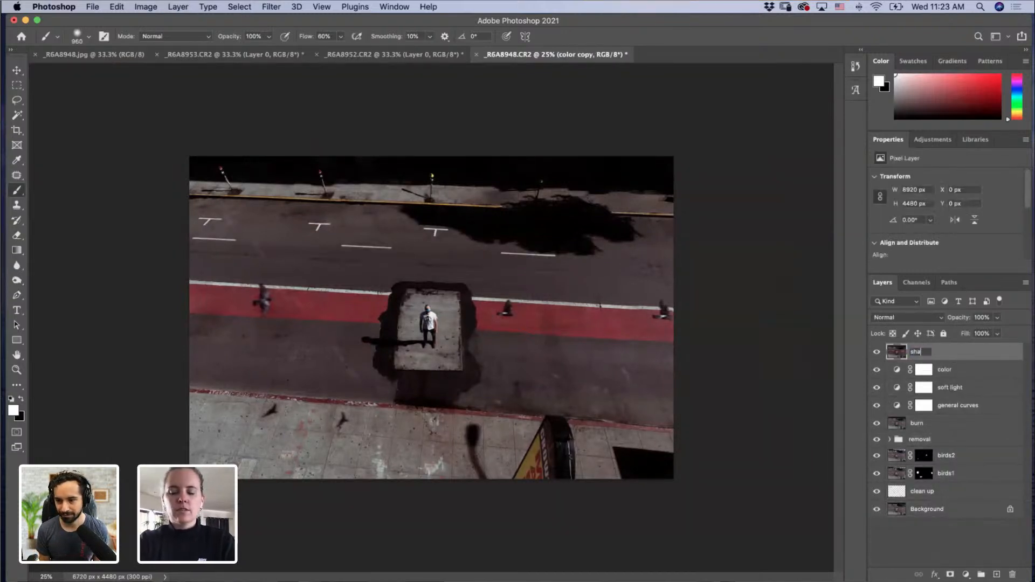
type("rpenin")
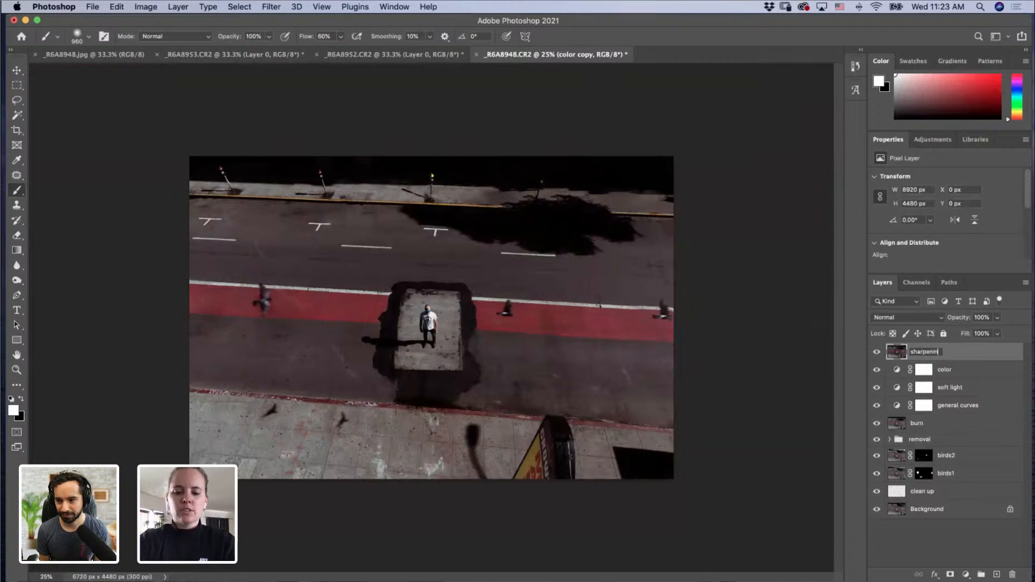
type("g")
key("Return")
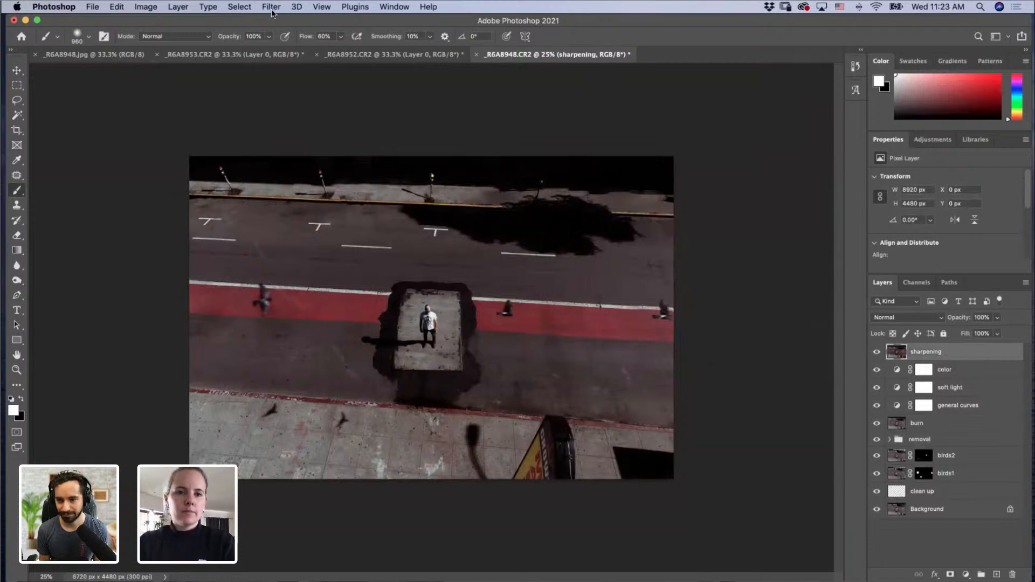
Step: Apply a High Pass filter with a radius of 2.7 pixels to the sharpening layer
left_click(272, 11)
mouse_move(314, 264)
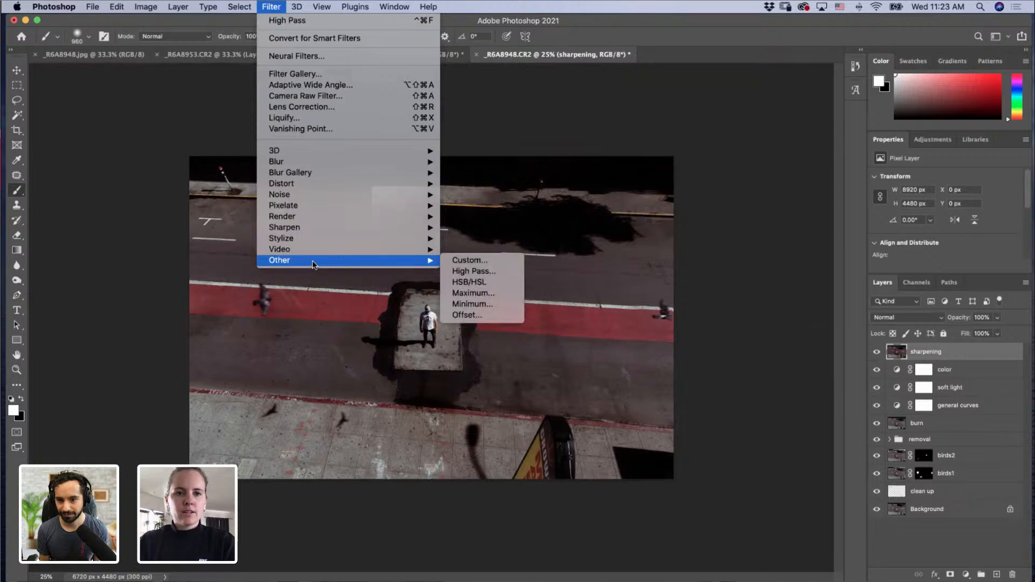
left_click(450, 271)
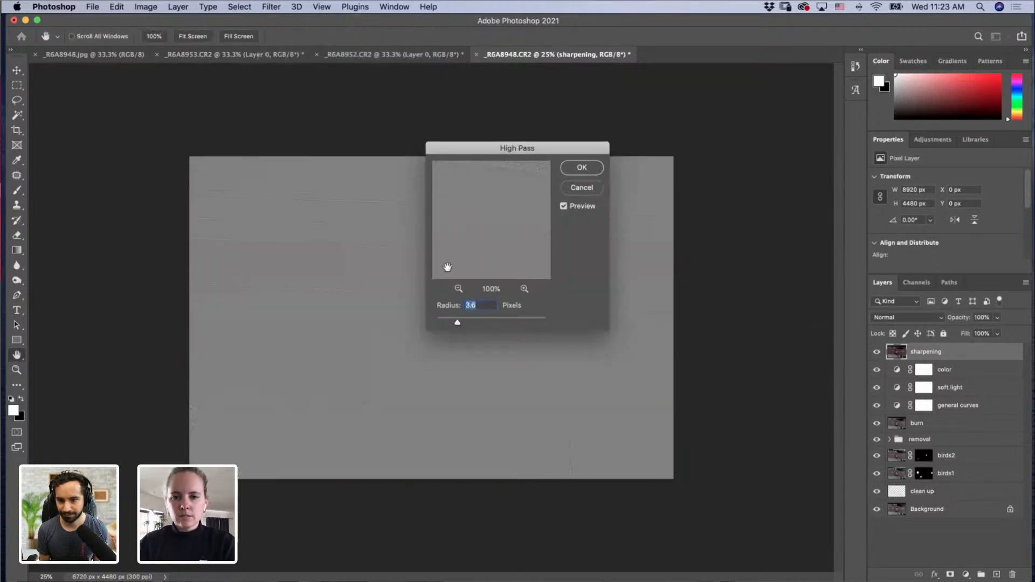
mouse_move(458, 324)
left_mouse_down()
mouse_move(479, 328)
mouse_move(439, 324)
mouse_move(453, 324)
left_mouse_up()
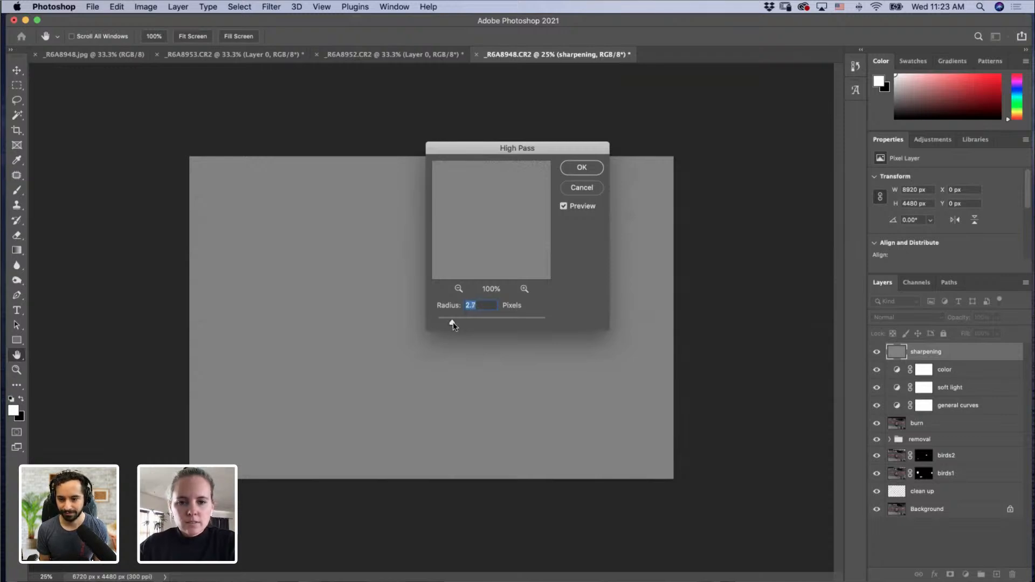
left_click(578, 168)
key("b")
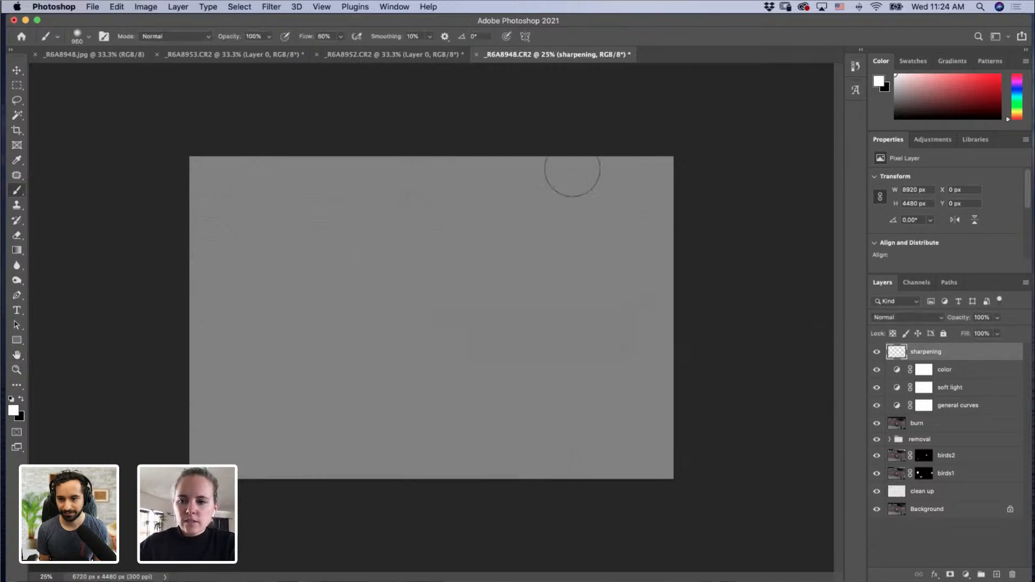
Step: Set the sharpening layer's blend mode to Soft Light and check the effect on the man and slab up close
left_click(909, 316)
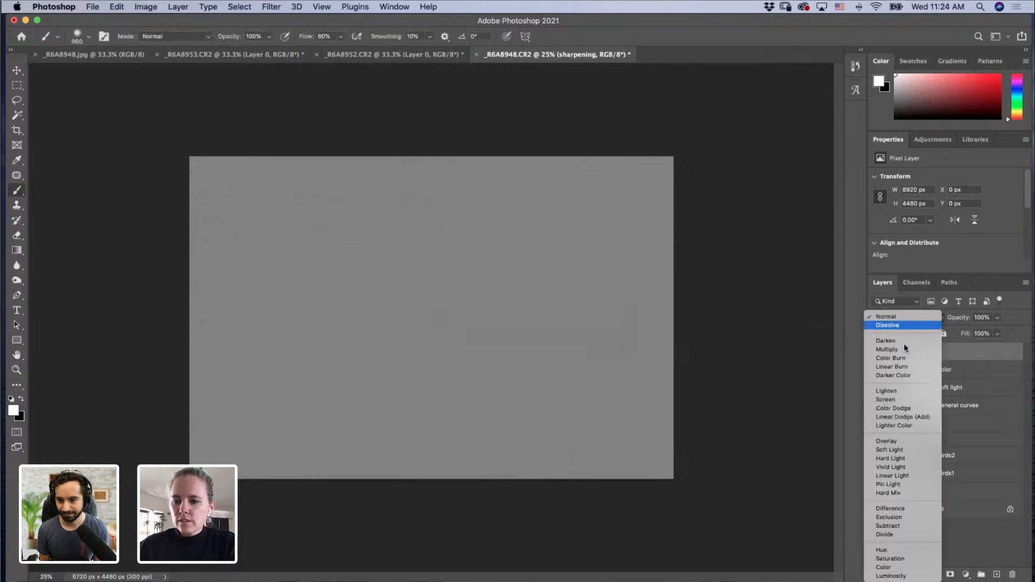
left_click(888, 448)
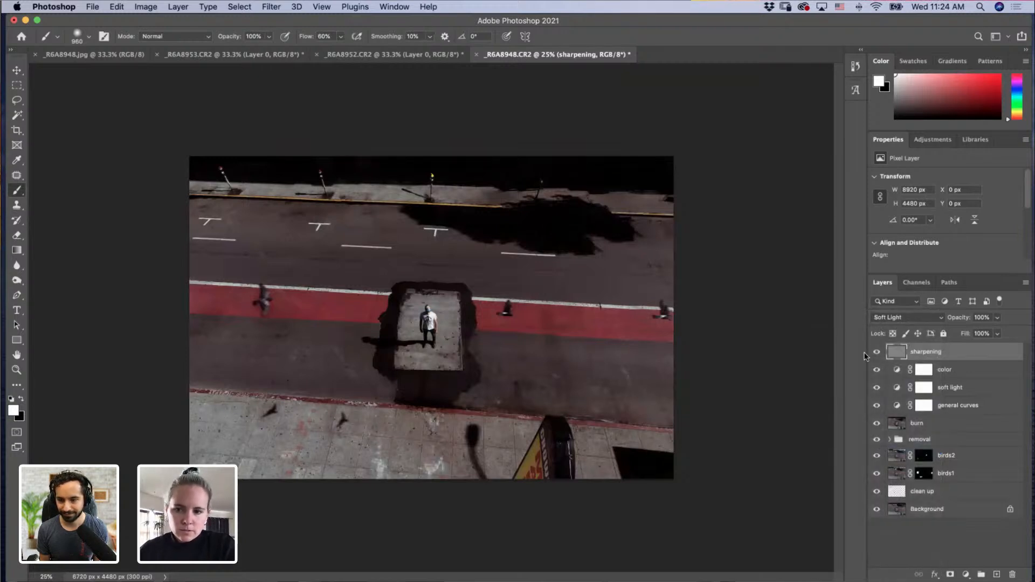
key("z")
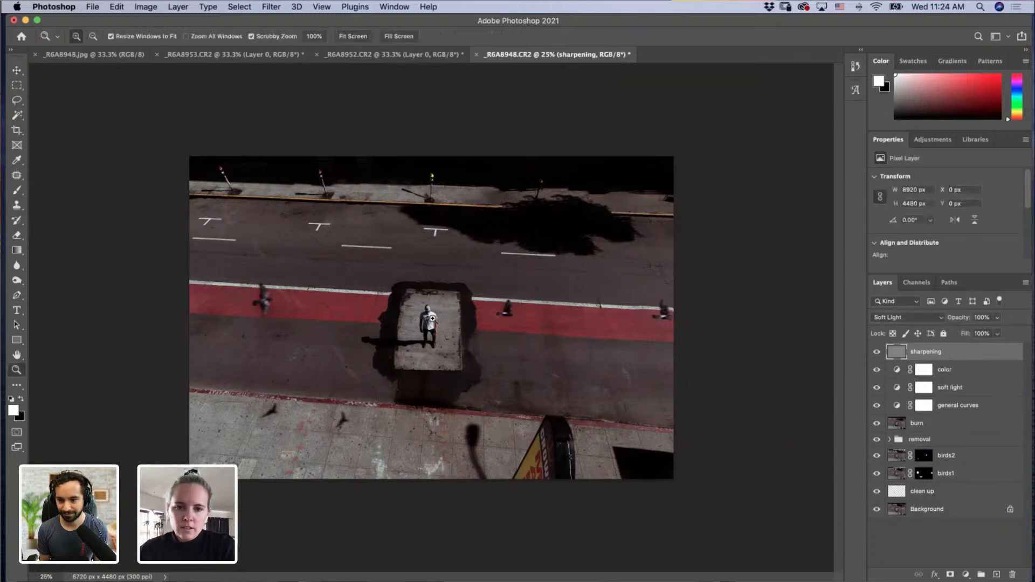
left_click(431, 320)
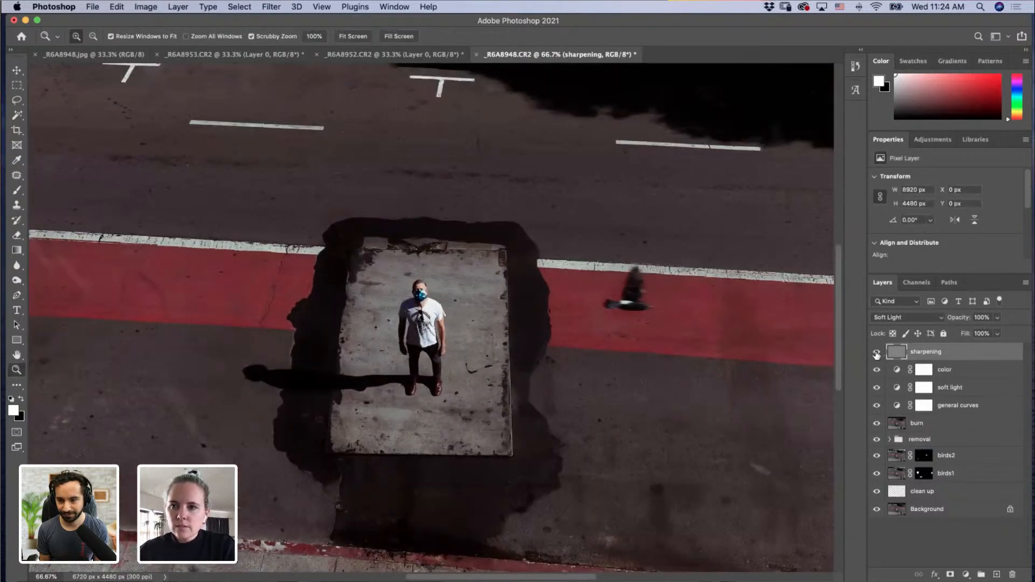
left_click(551, 340, "alt")
left_click(525, 318)
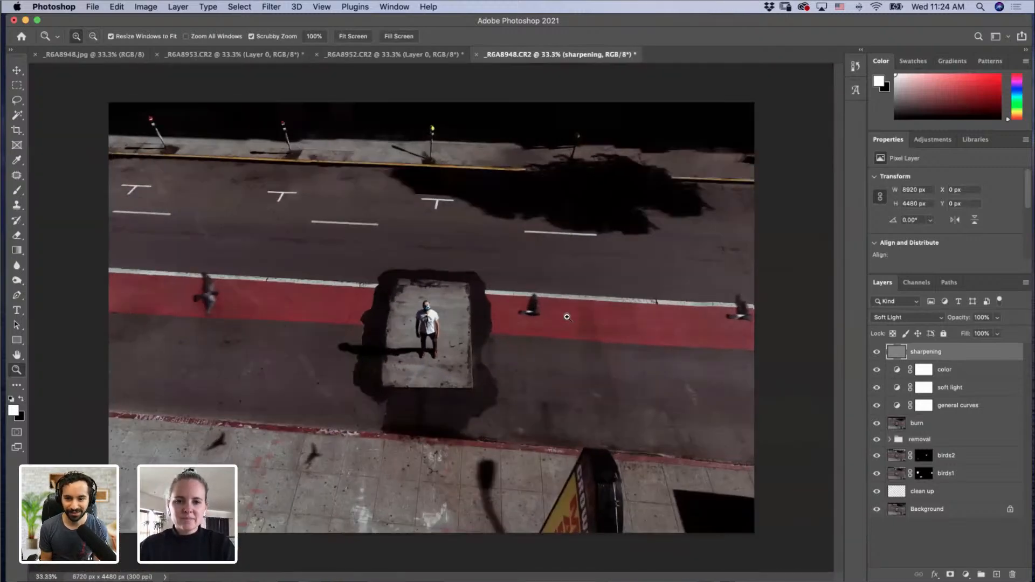